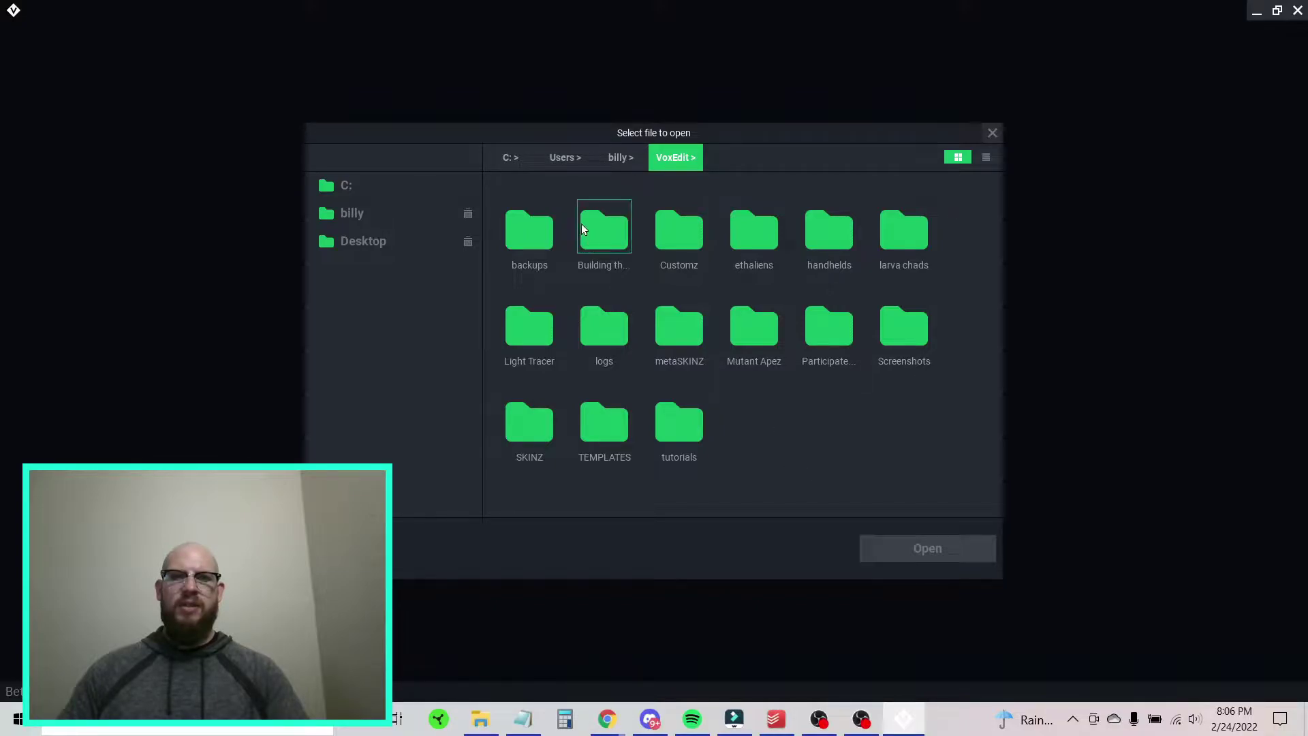
double_click(606, 236)
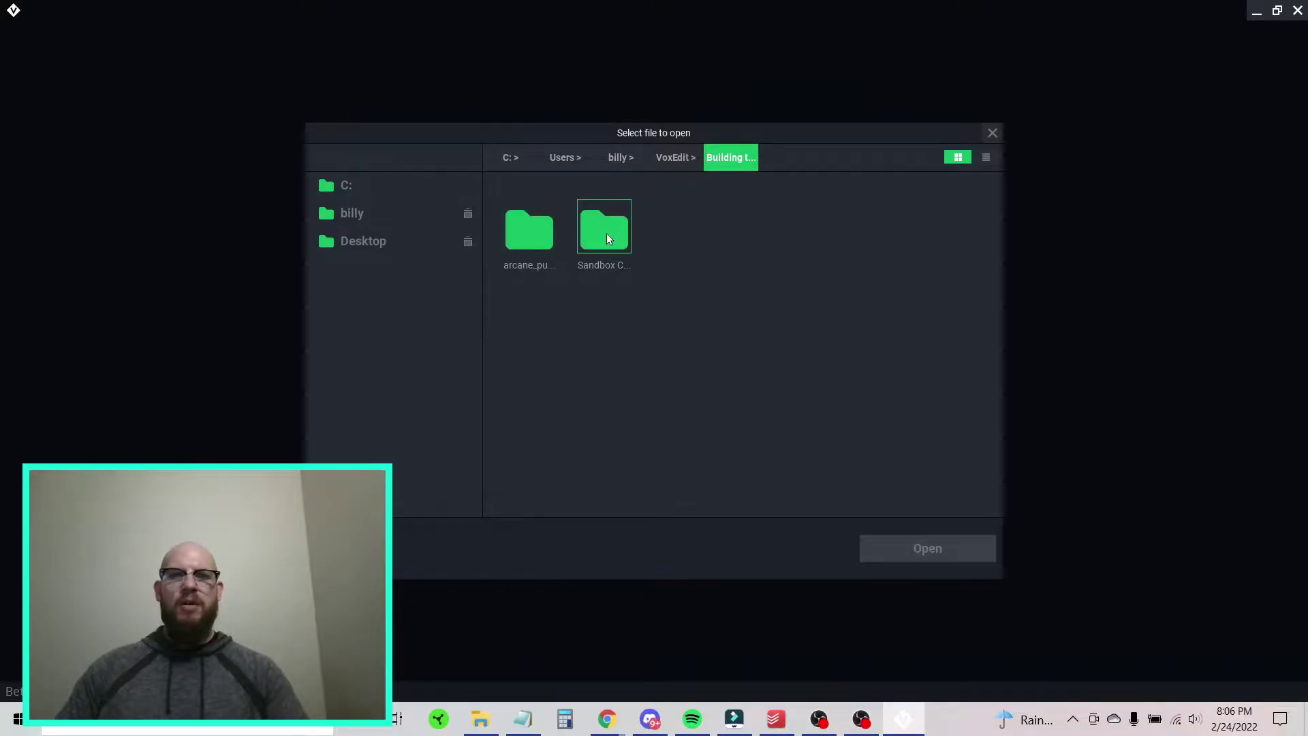
double_click(607, 237)
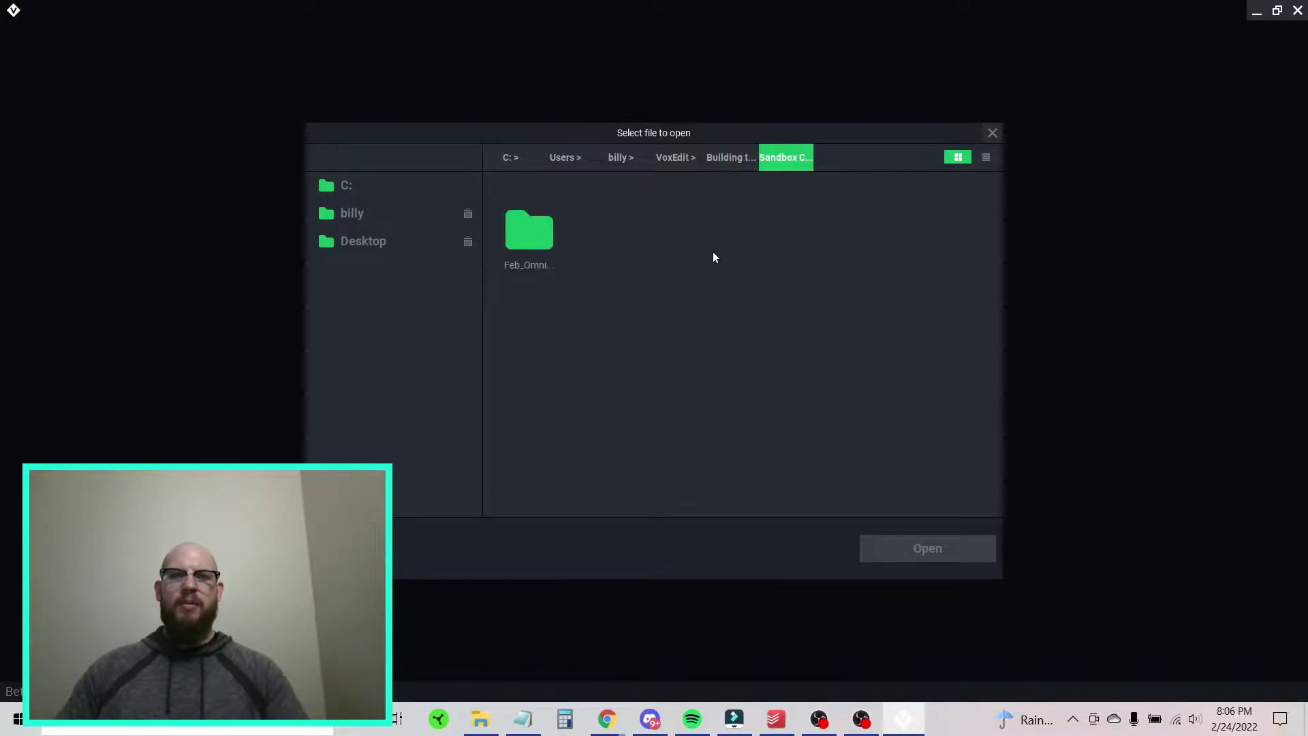
double_click(526, 239)
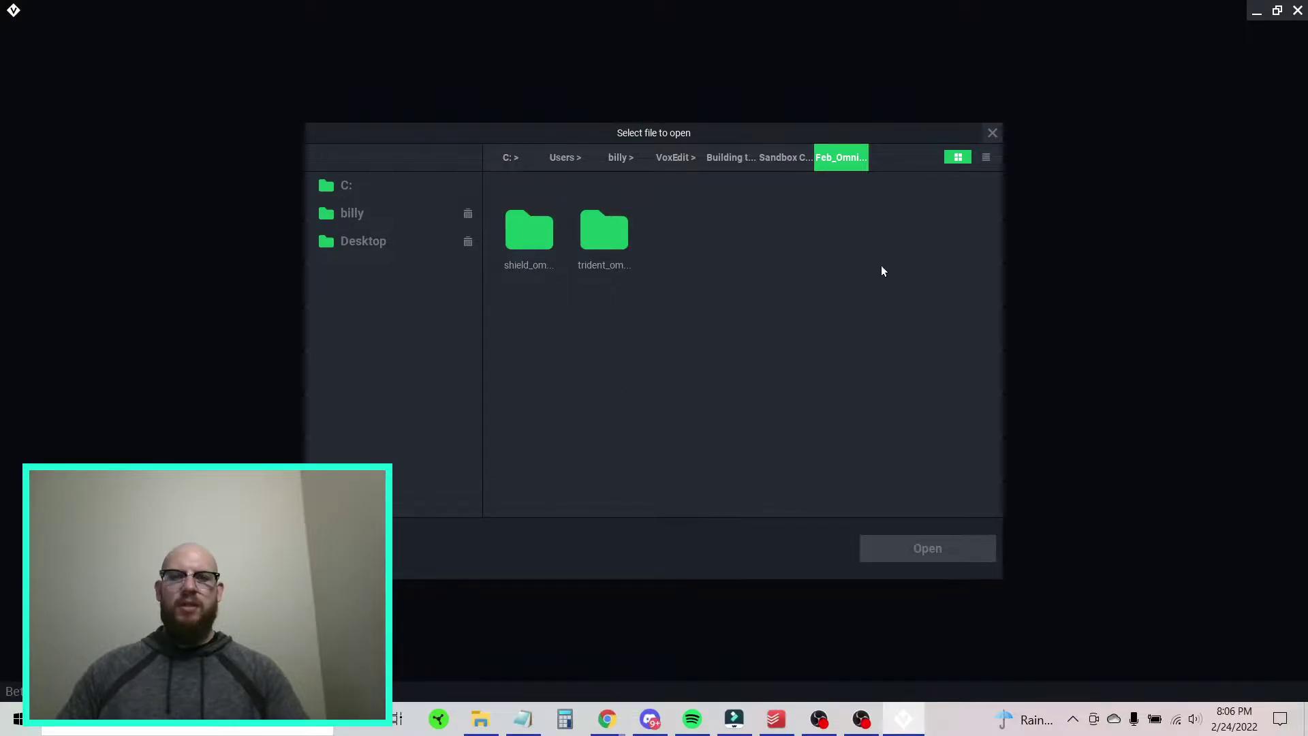
left_click(992, 133)
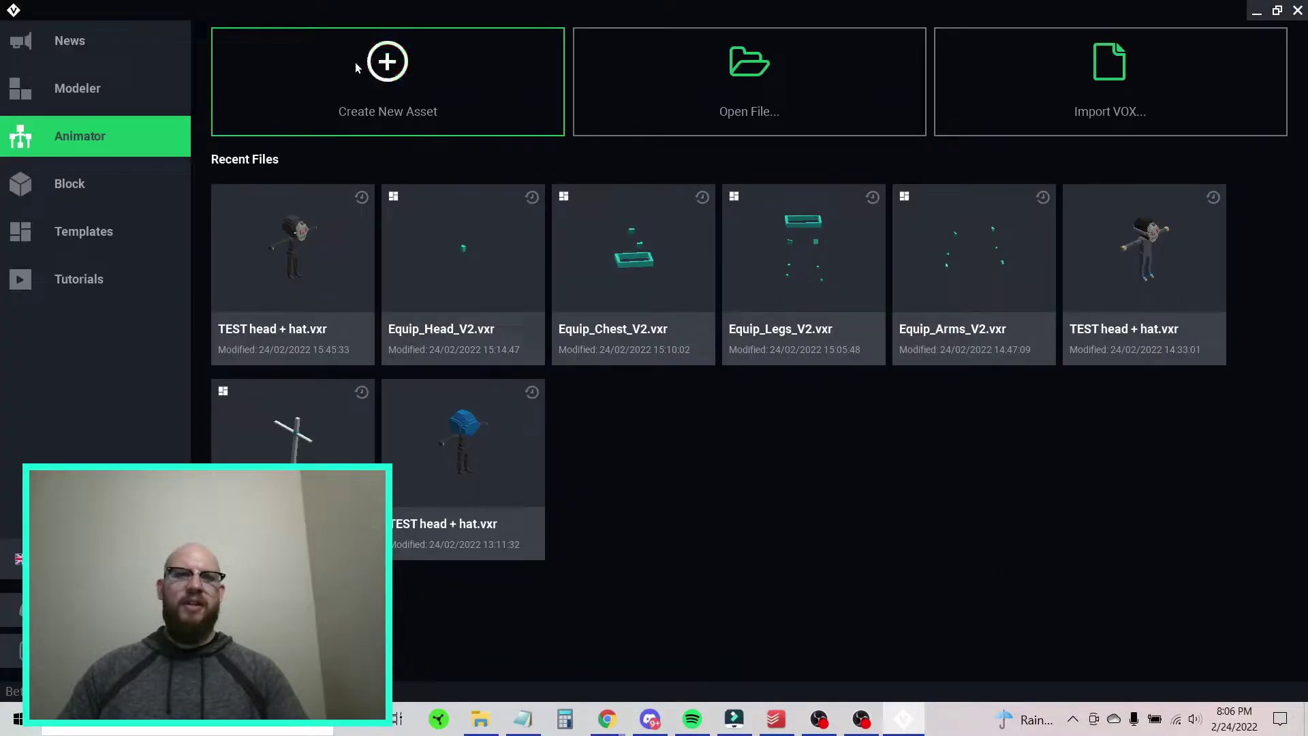
- Create a new Animator asset named armour_omnimorphs in the Feb_Omnimorphs folder under Building the Metaverse, Sandbox Contests
left_click(384, 64)
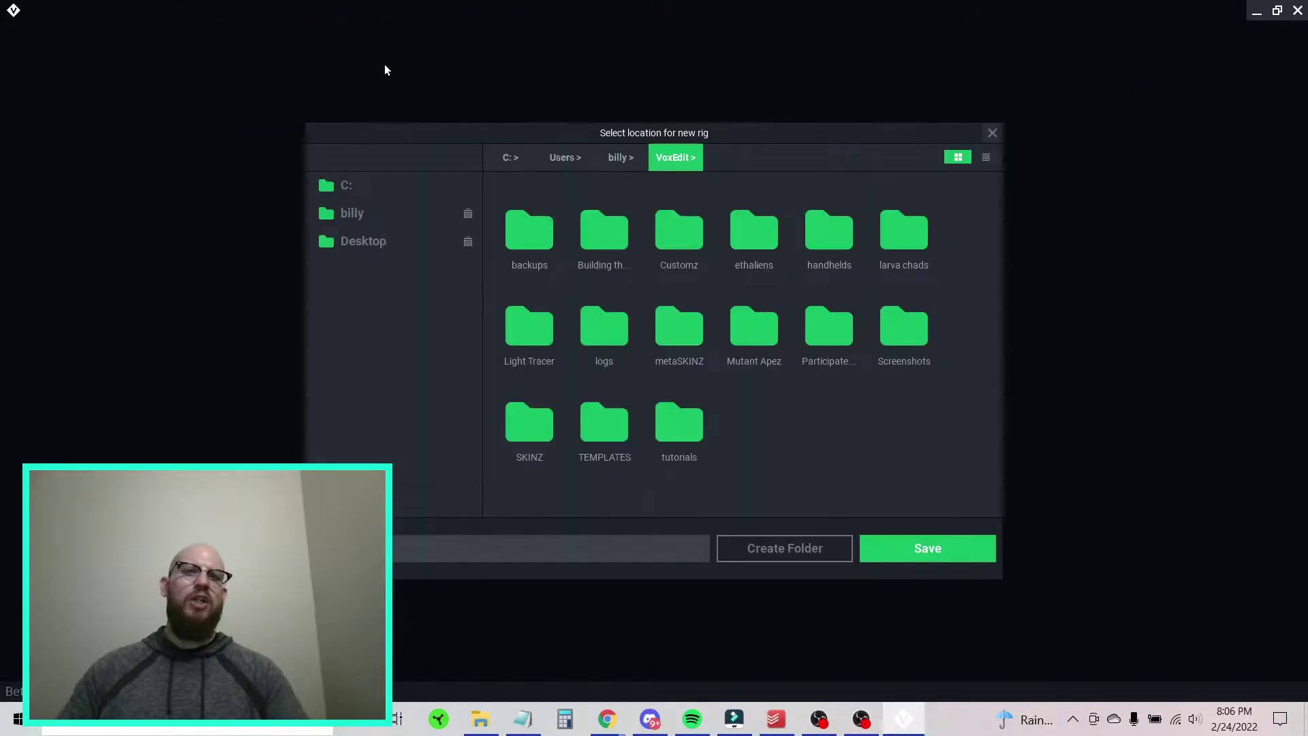
double_click(594, 232)
double_click(610, 232)
double_click(536, 240)
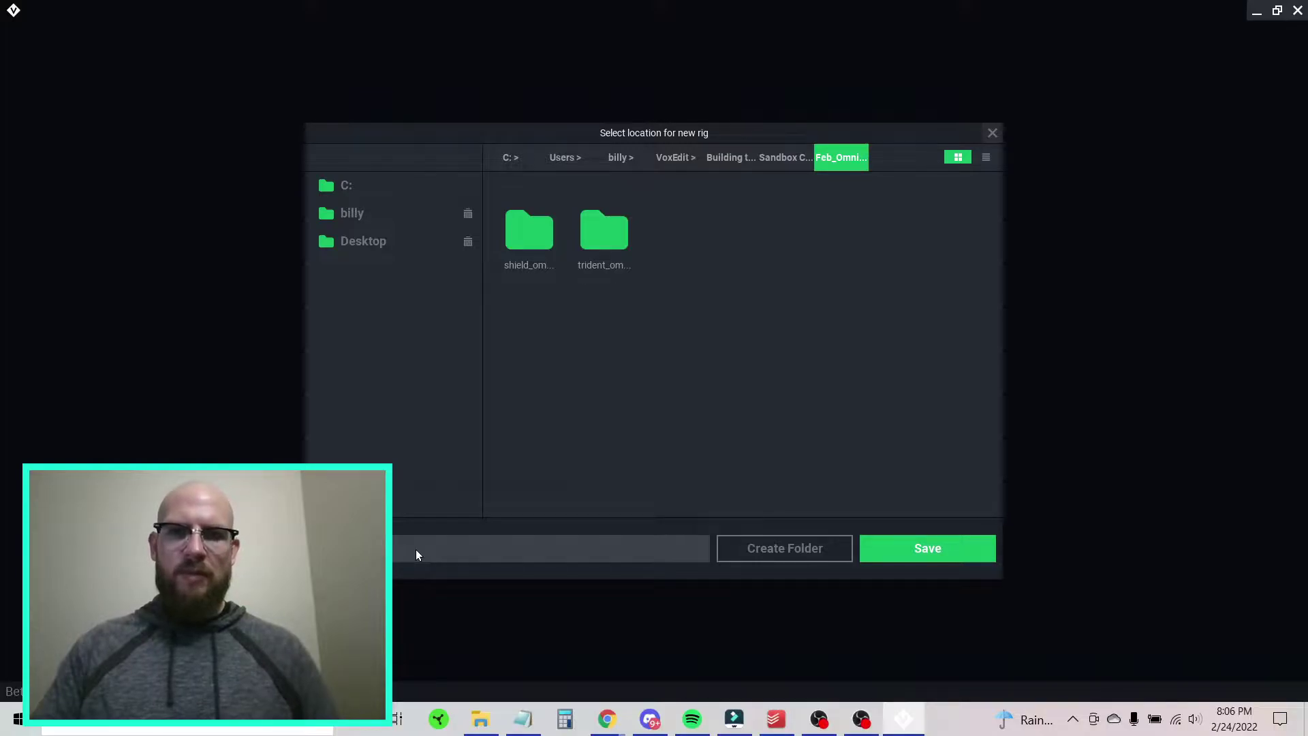
type("morphs")
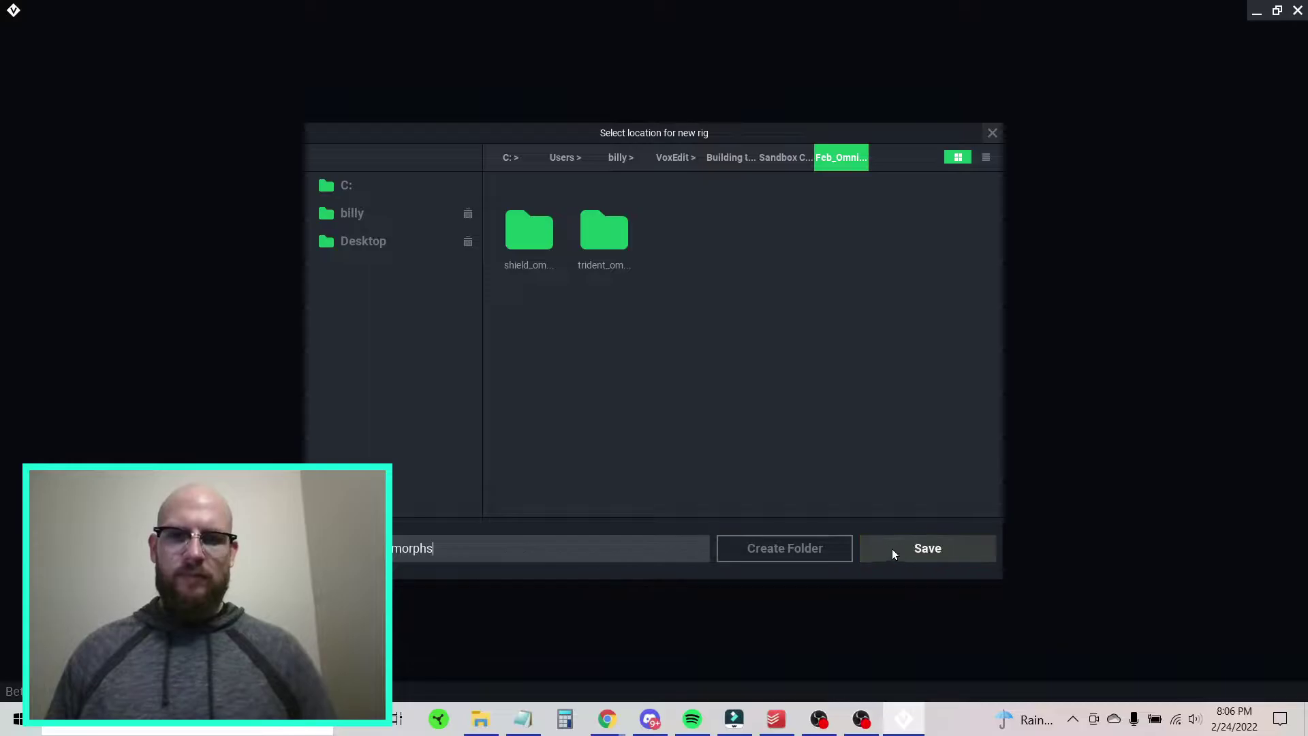
left_click(905, 546)
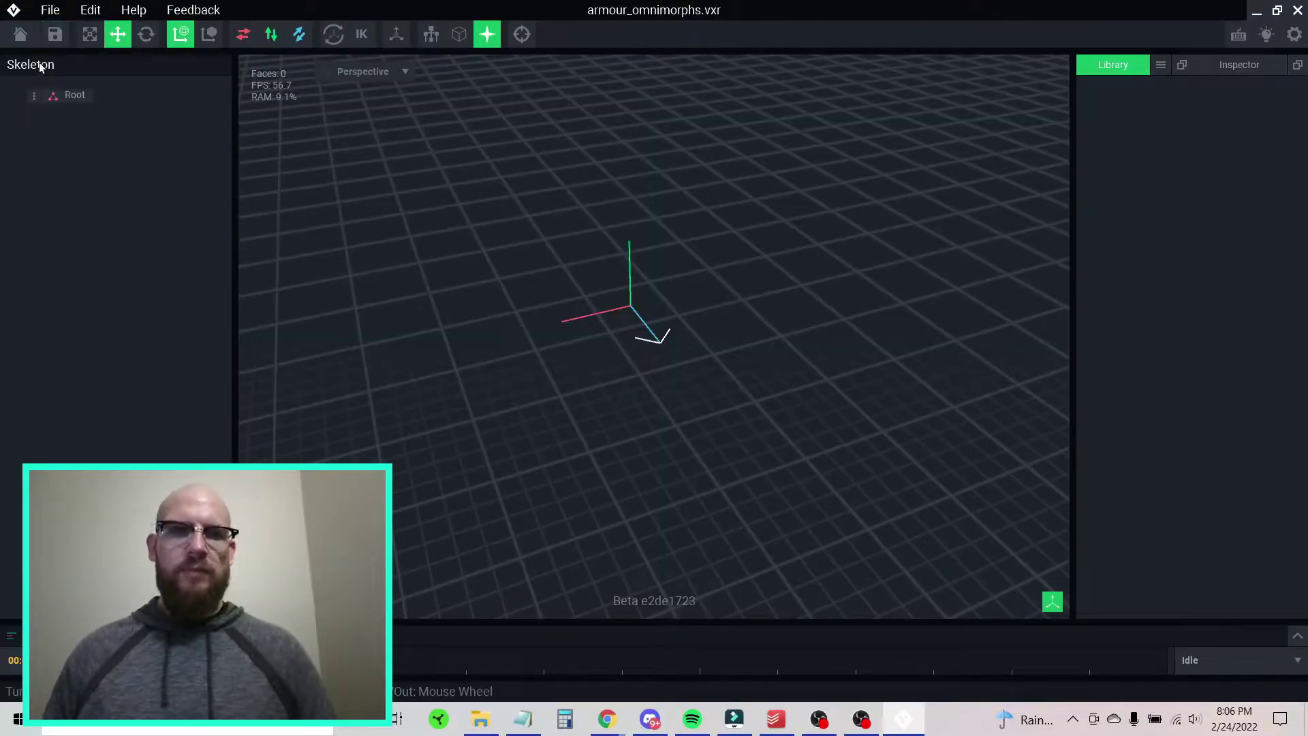
- Close VoxEdit, saving the changes to armour_omnimorphs.vxr
left_click(34, 96)
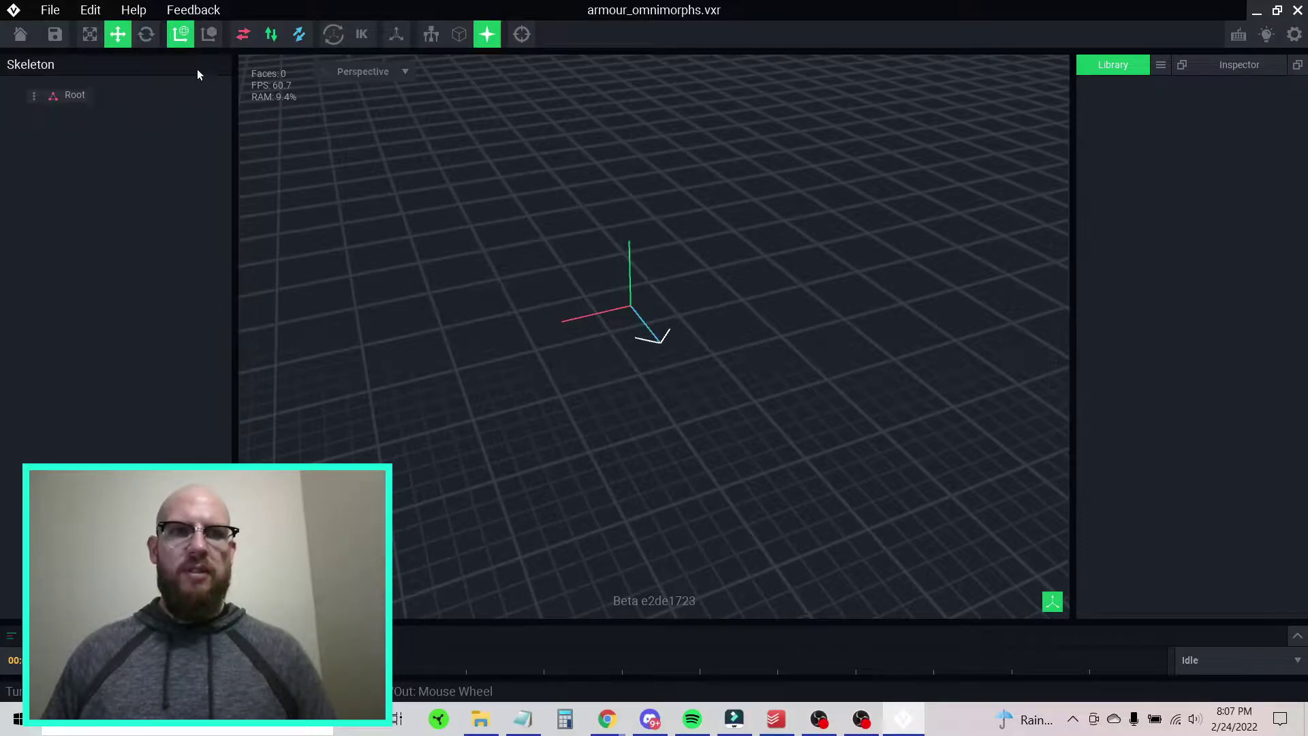
left_click(1302, 11)
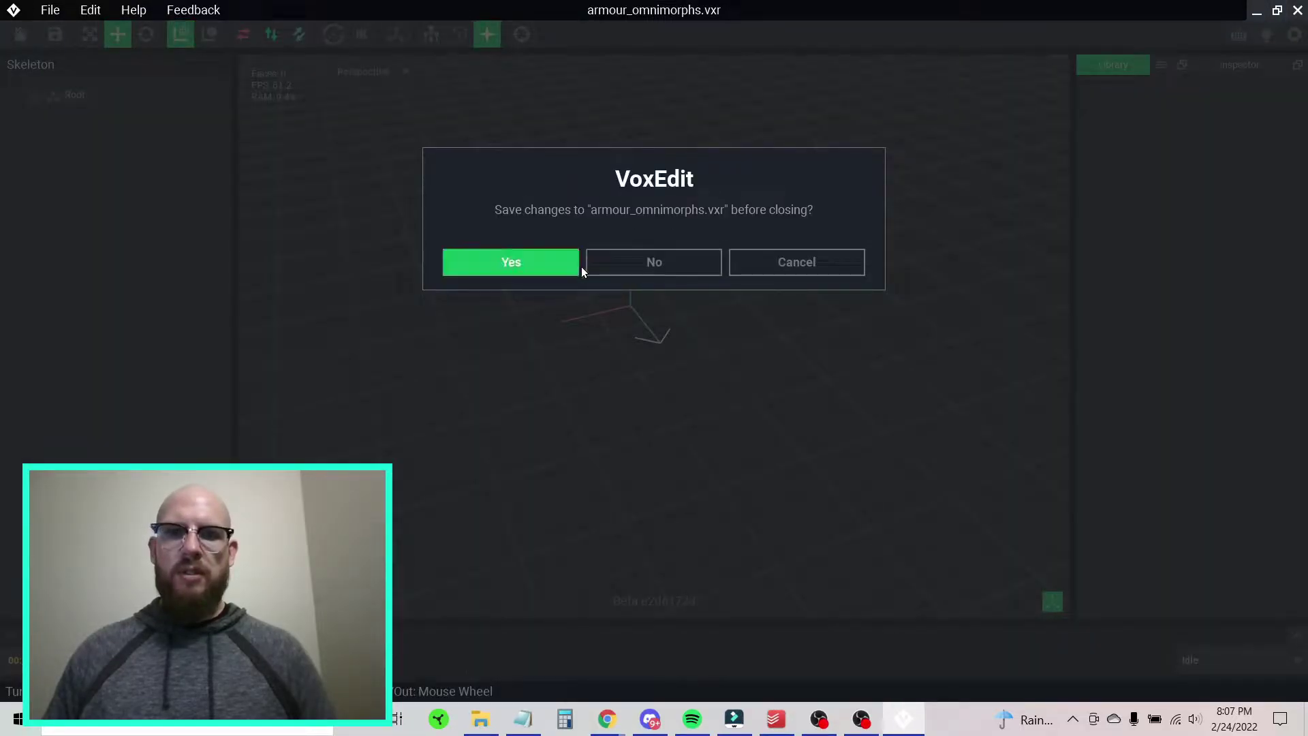
left_click(521, 264)
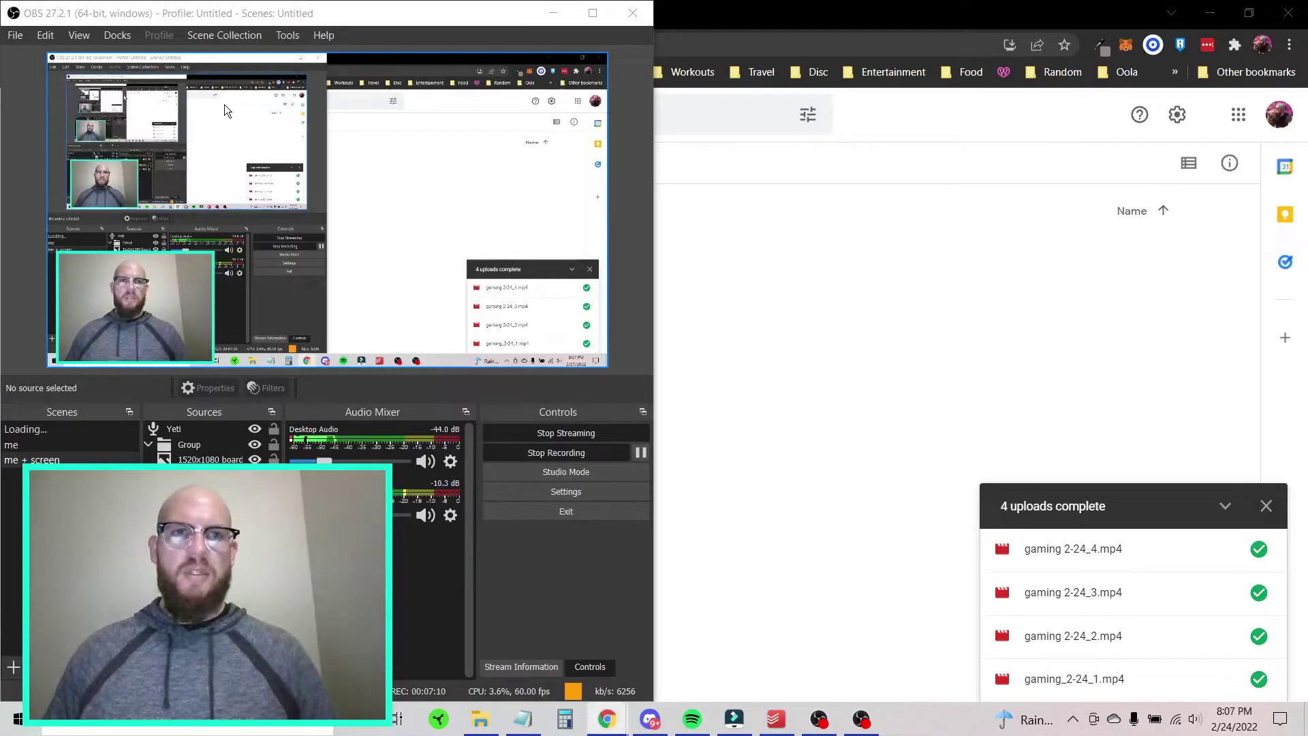
- Clear the desktop by minimizing the browser and Filmora and closing the leftover settings, export and edits folder windows
left_click(819, 338)
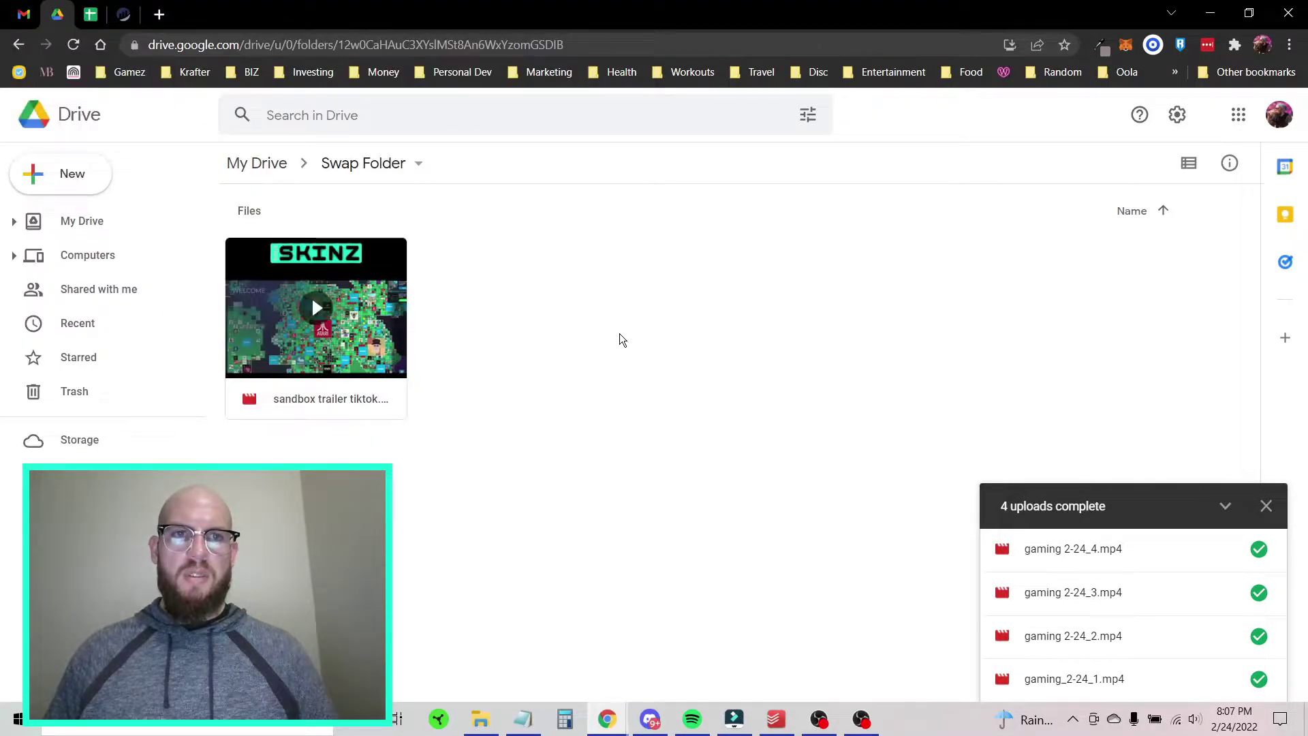
left_click(1210, 14)
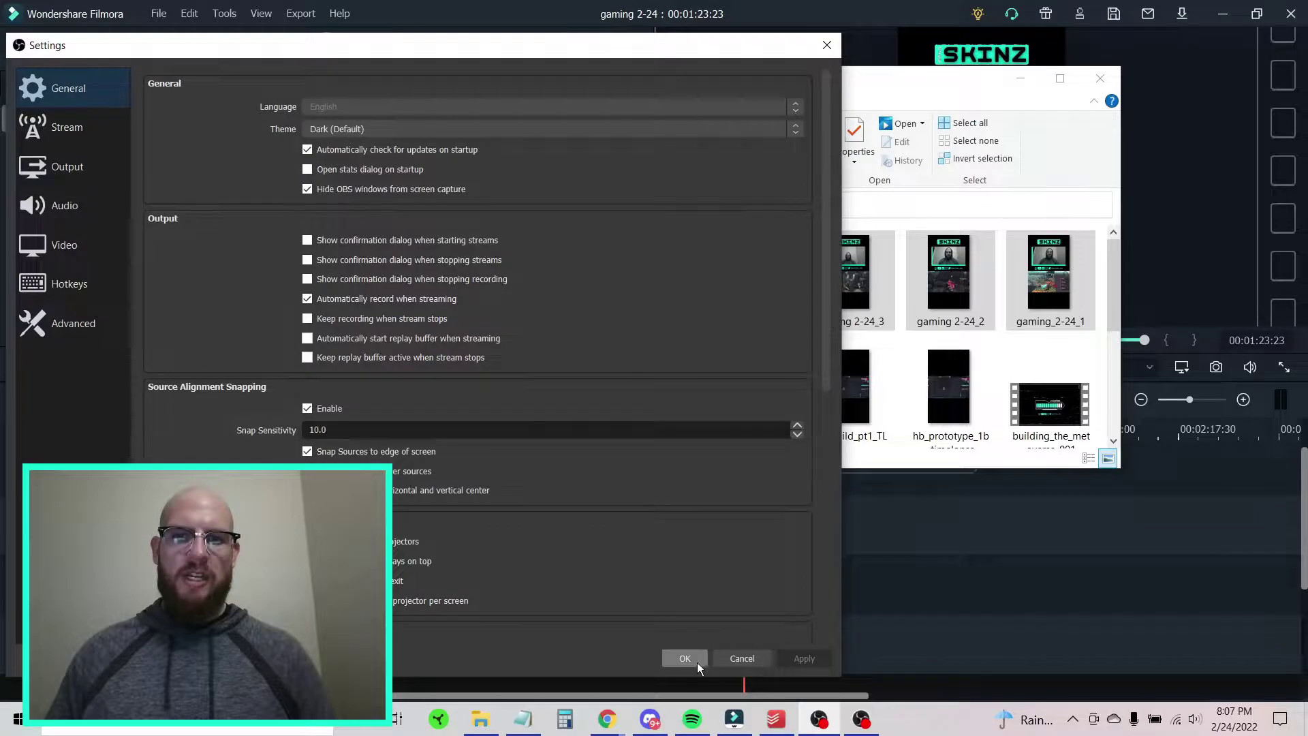
left_click(682, 661)
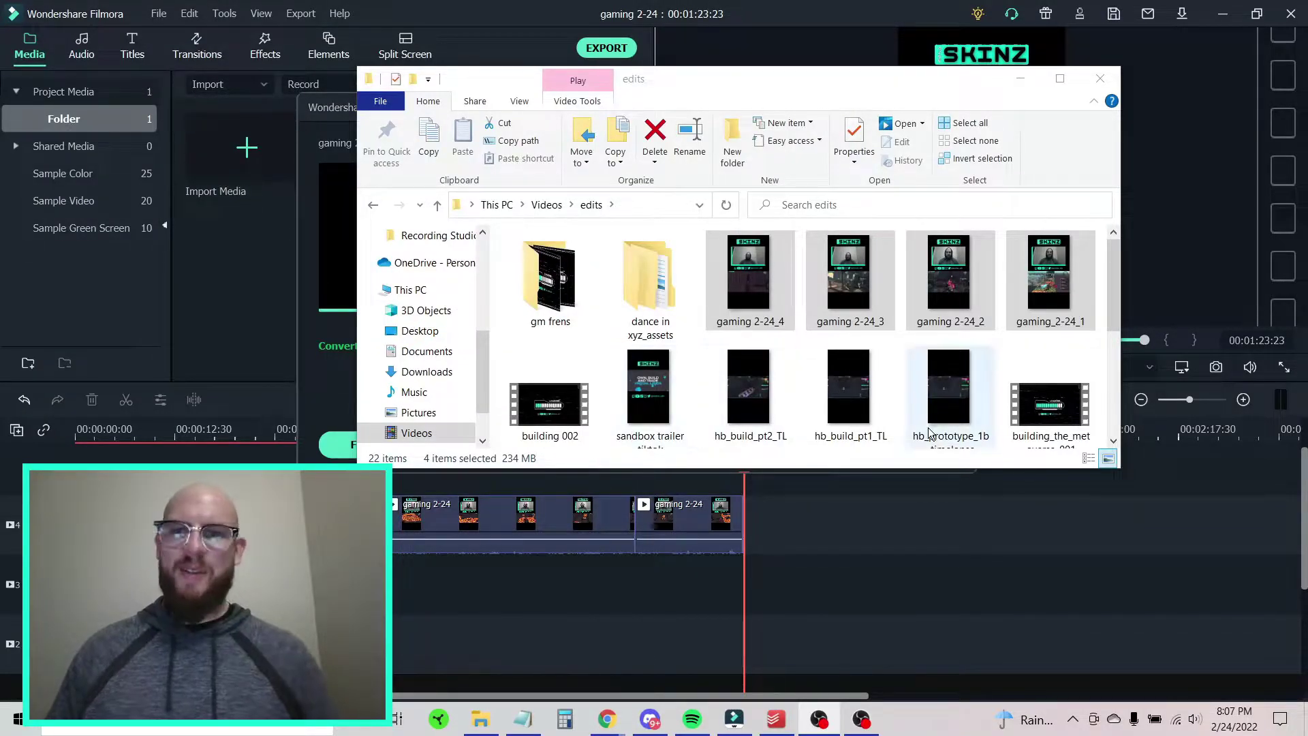
left_click(1221, 16)
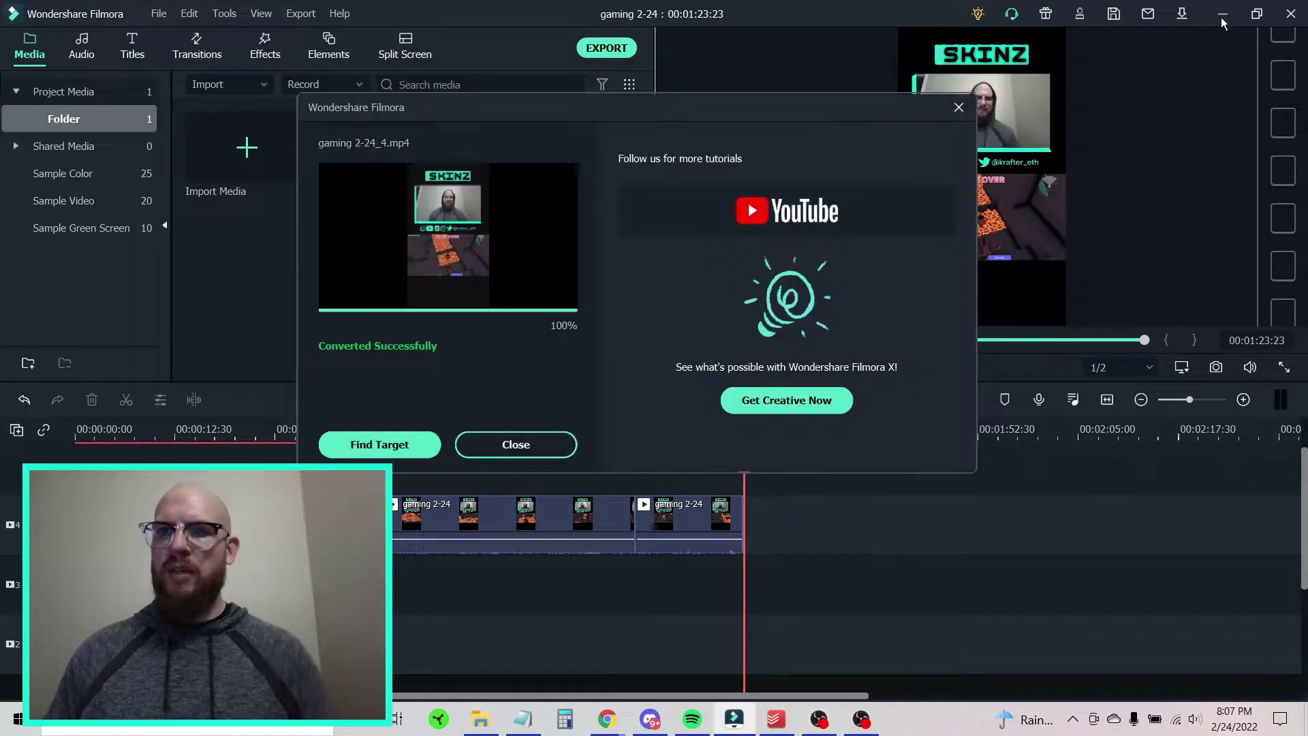
left_click(515, 442)
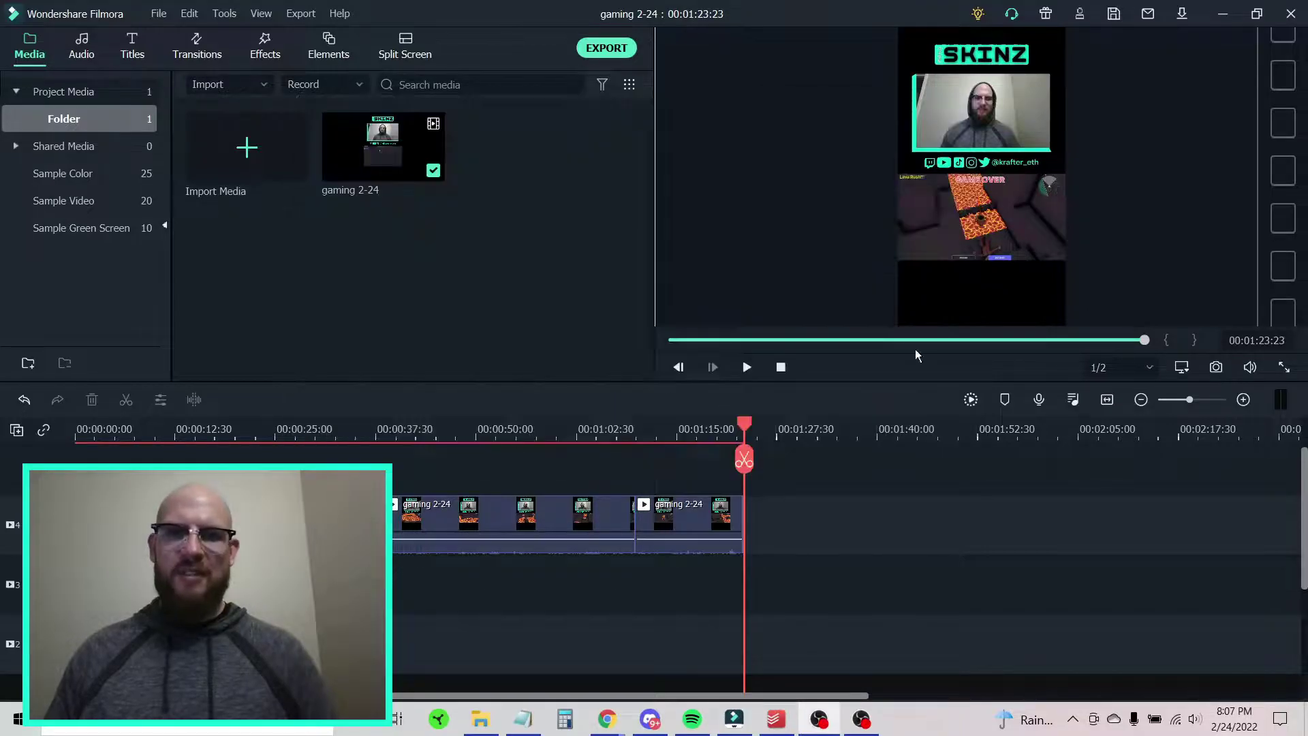
left_click(1222, 13)
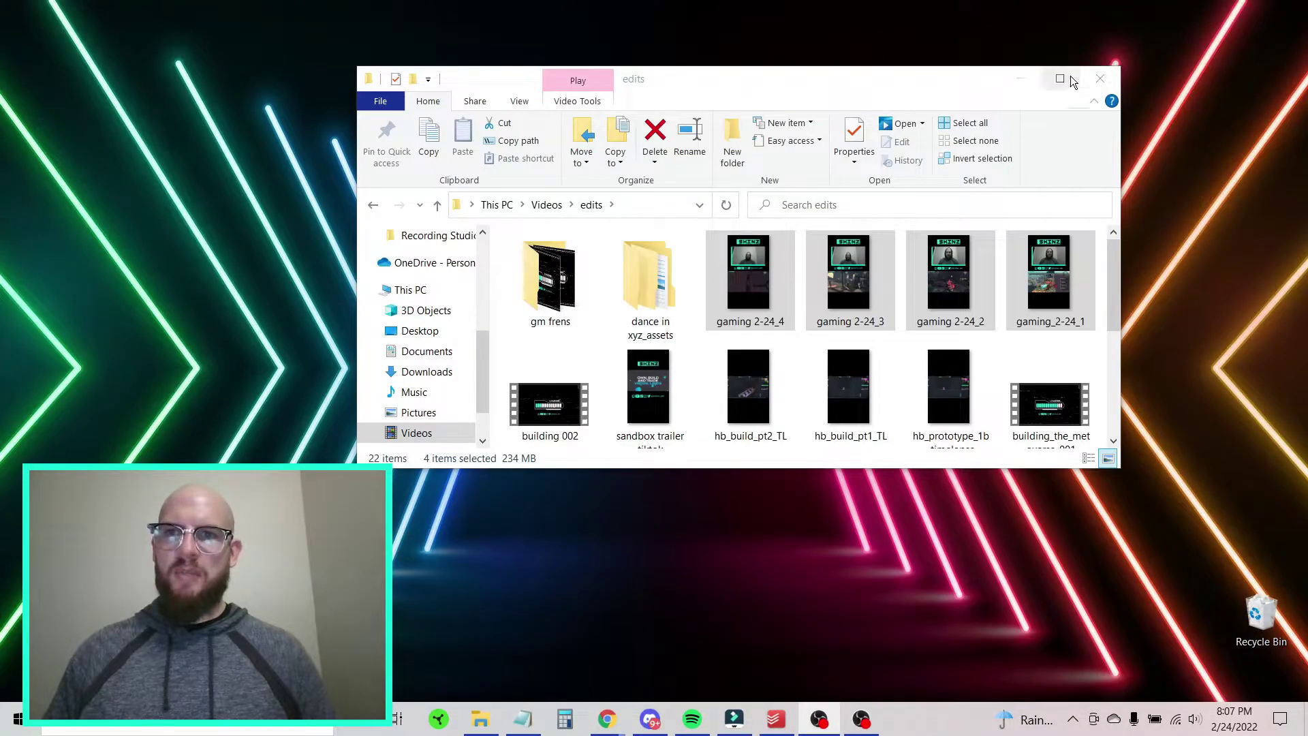
left_click(1094, 79)
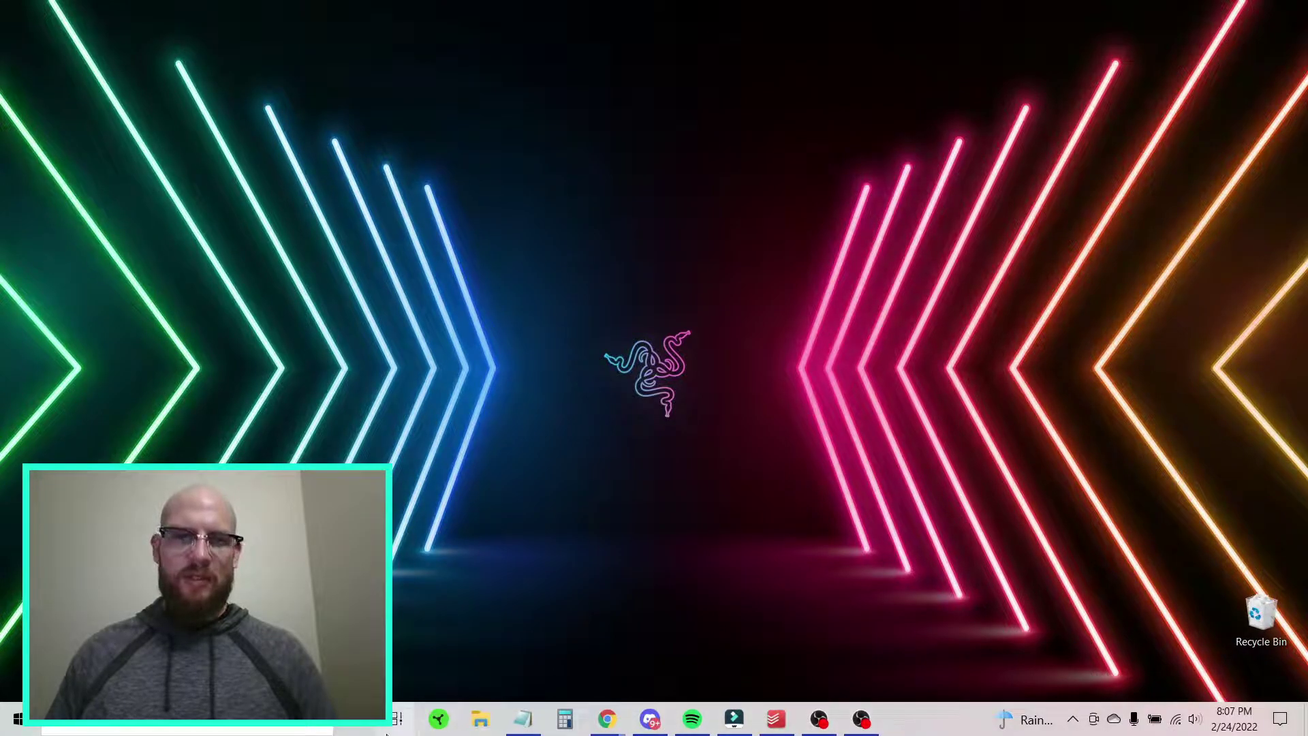
- Launch VoxEdit and start a new project from the Medium Human template
left_click(17, 719)
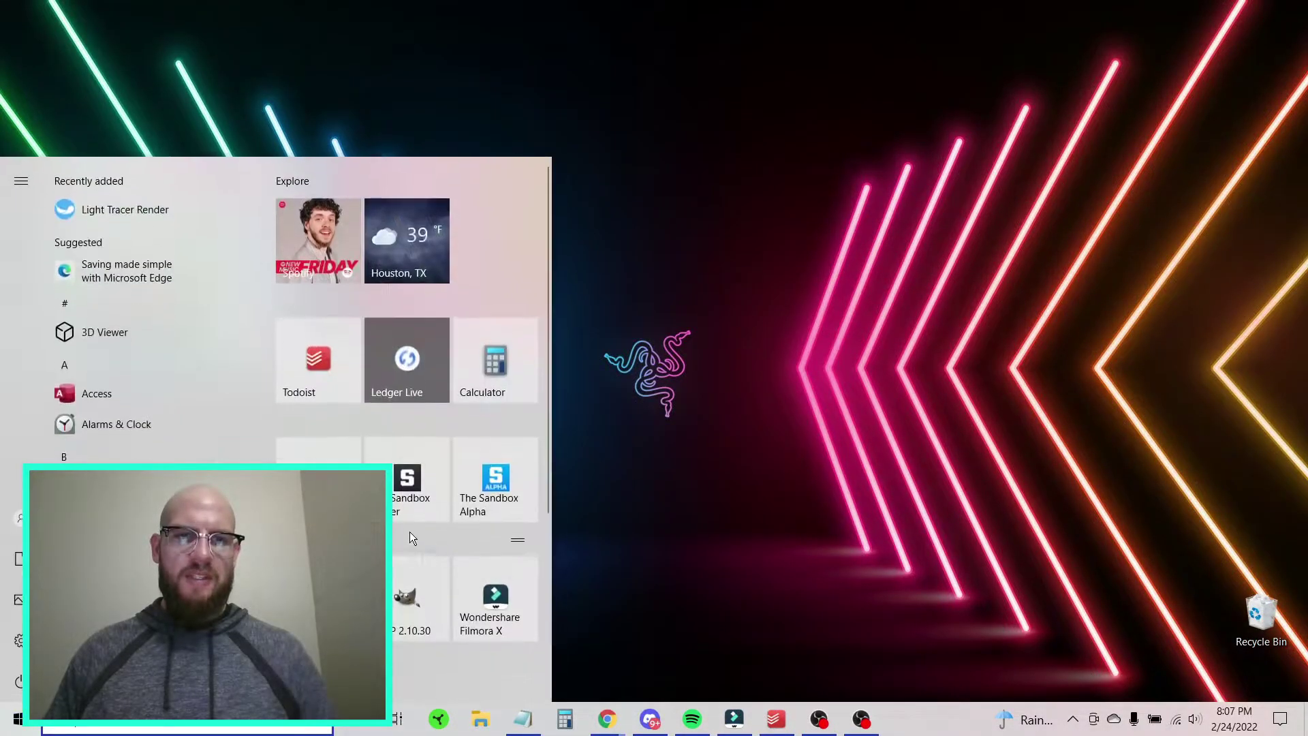
left_click(18, 719)
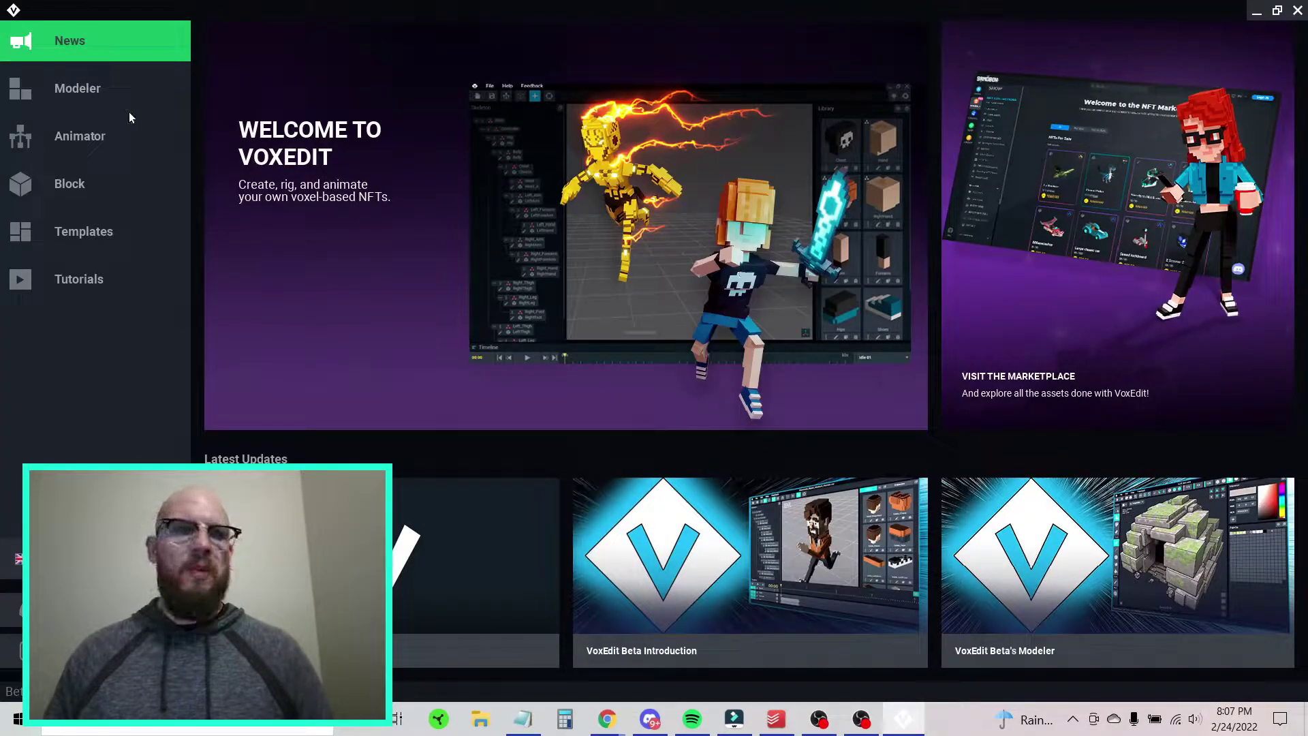
left_click(96, 239)
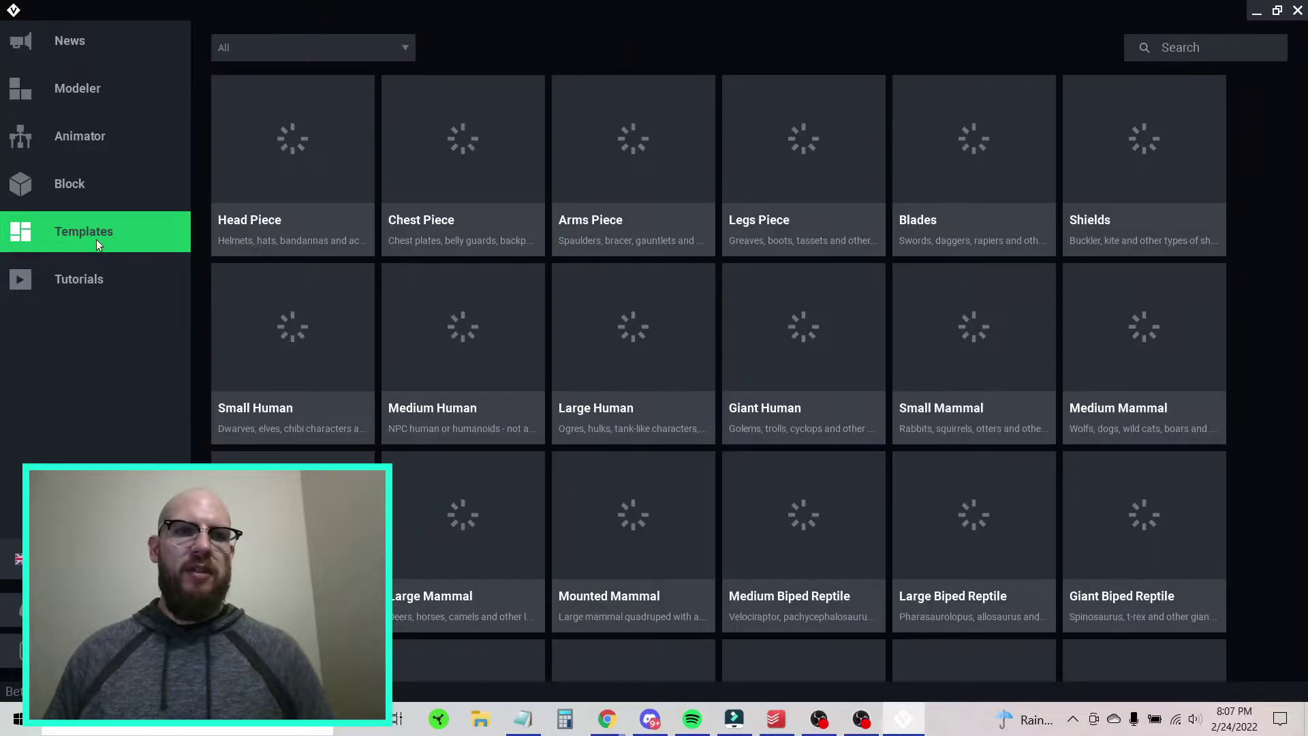
left_click(476, 344)
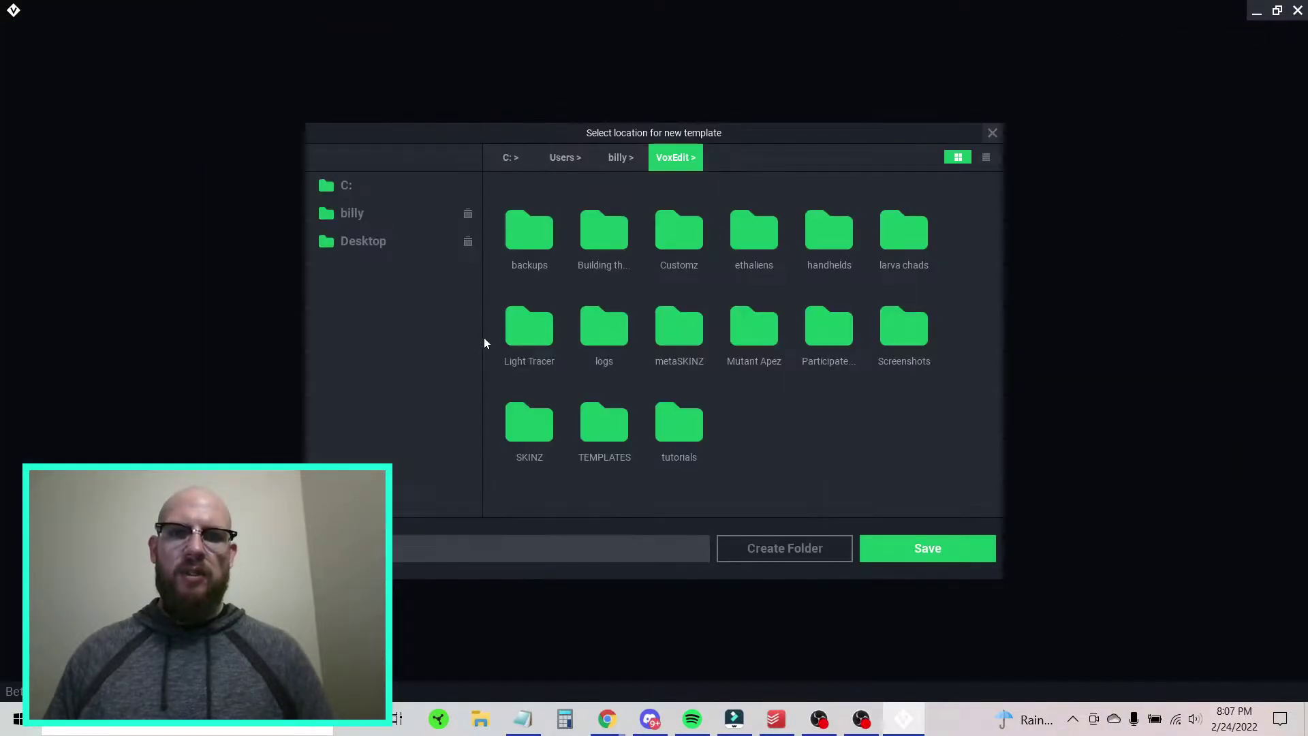
- Browse to Building the Metaverse, Sandbox Contests, Feb_Omnimorphs as the new template's save location
double_click(597, 216)
double_click(607, 248)
double_click(533, 231)
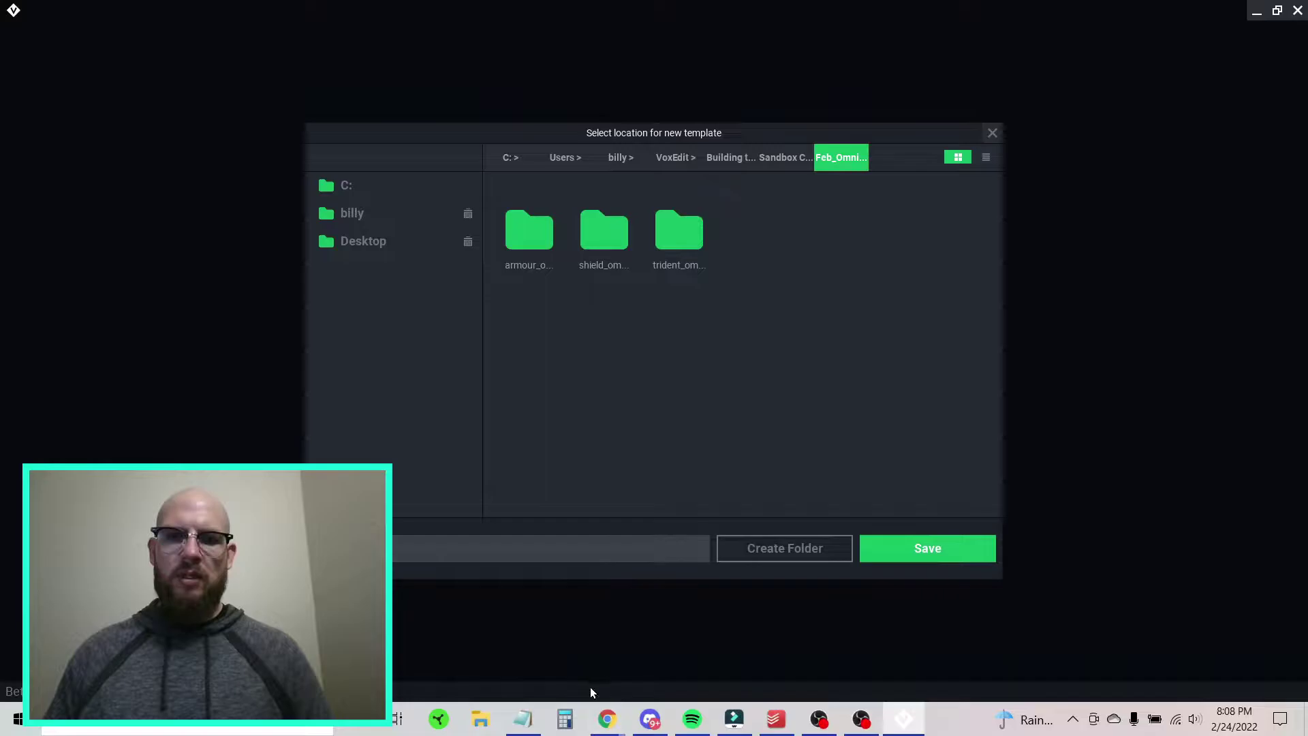
- Switch to File Explorer, delete the armour_omnimorphs folder from VoxEdit's Feb_Omnimorphs contest folder, and close the window
left_click(480, 720)
left_click(814, 484)
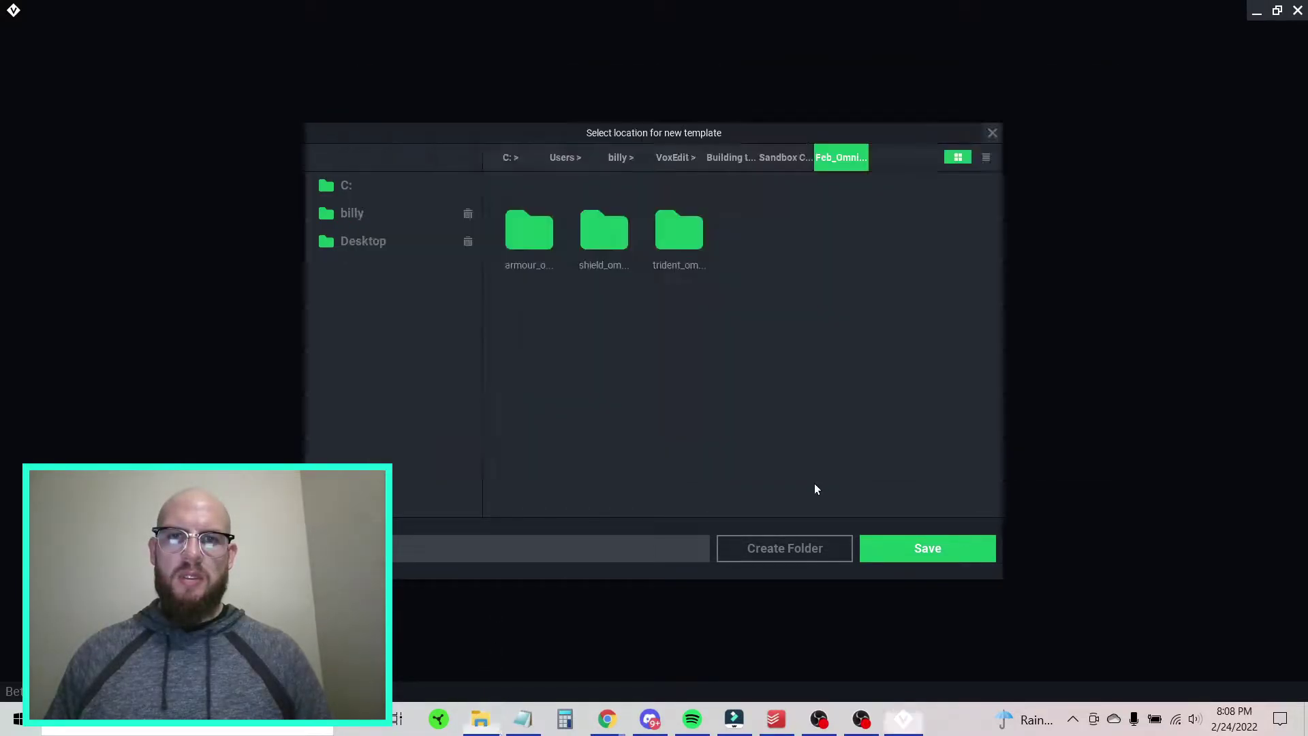
left_click(782, 157)
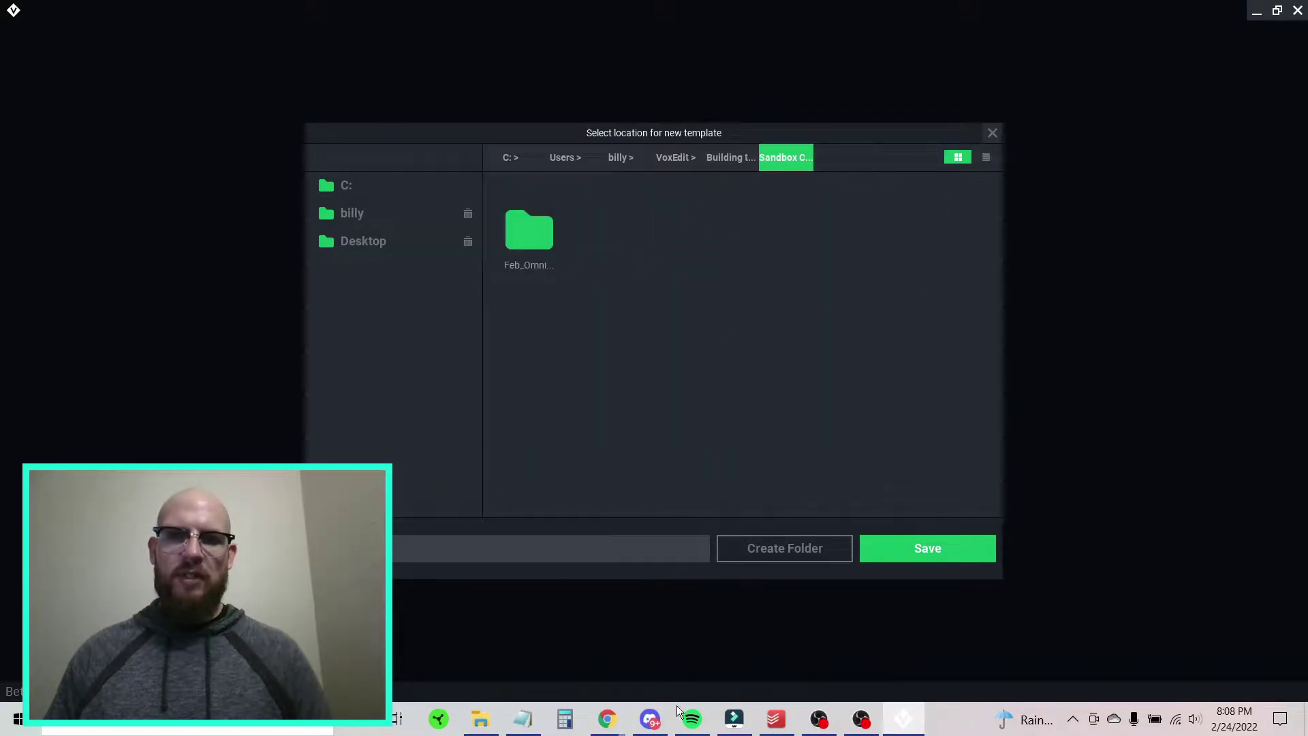
left_click(480, 720)
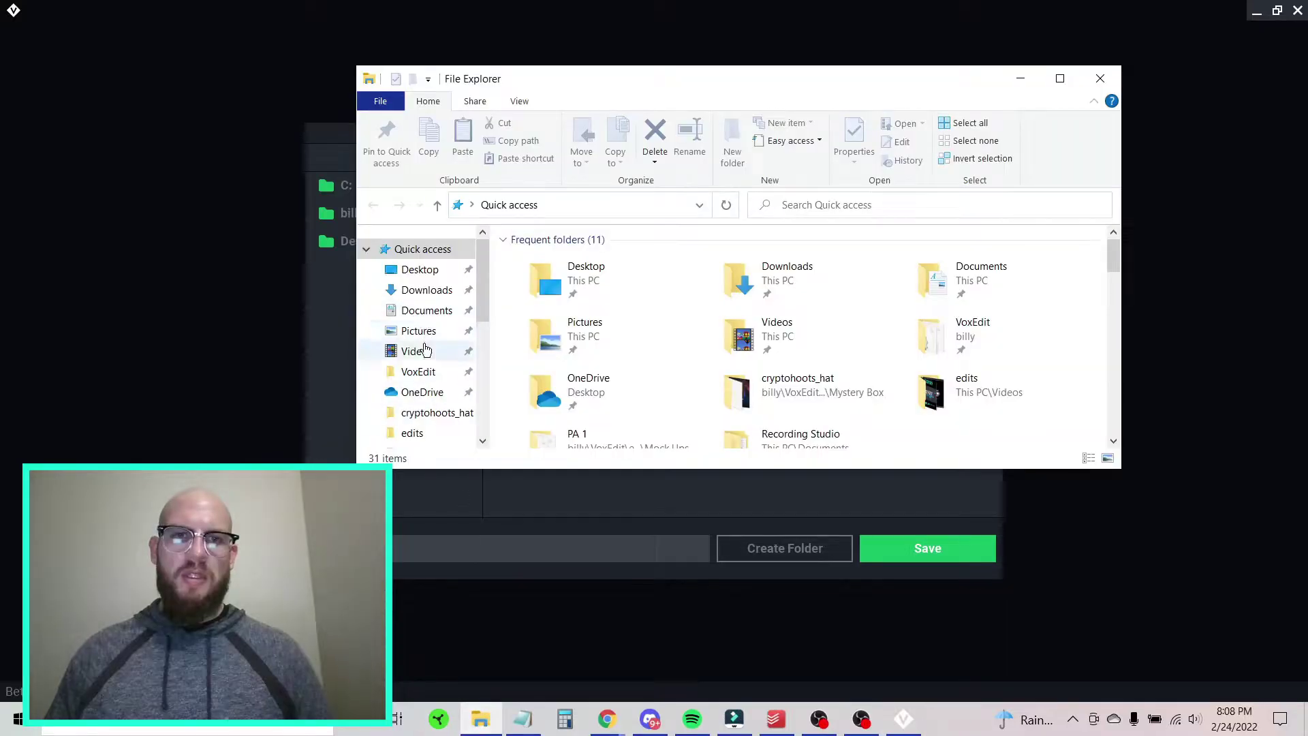
left_click(424, 372)
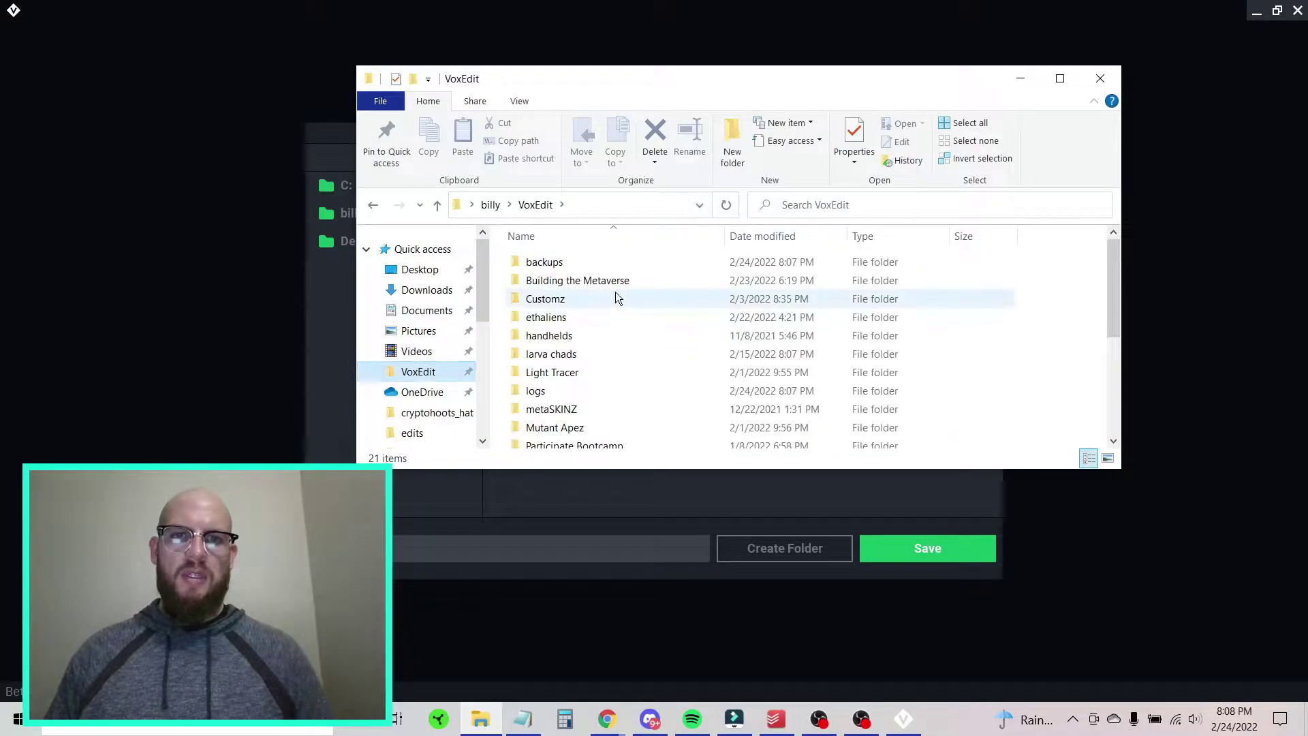
double_click(576, 281)
double_click(570, 280)
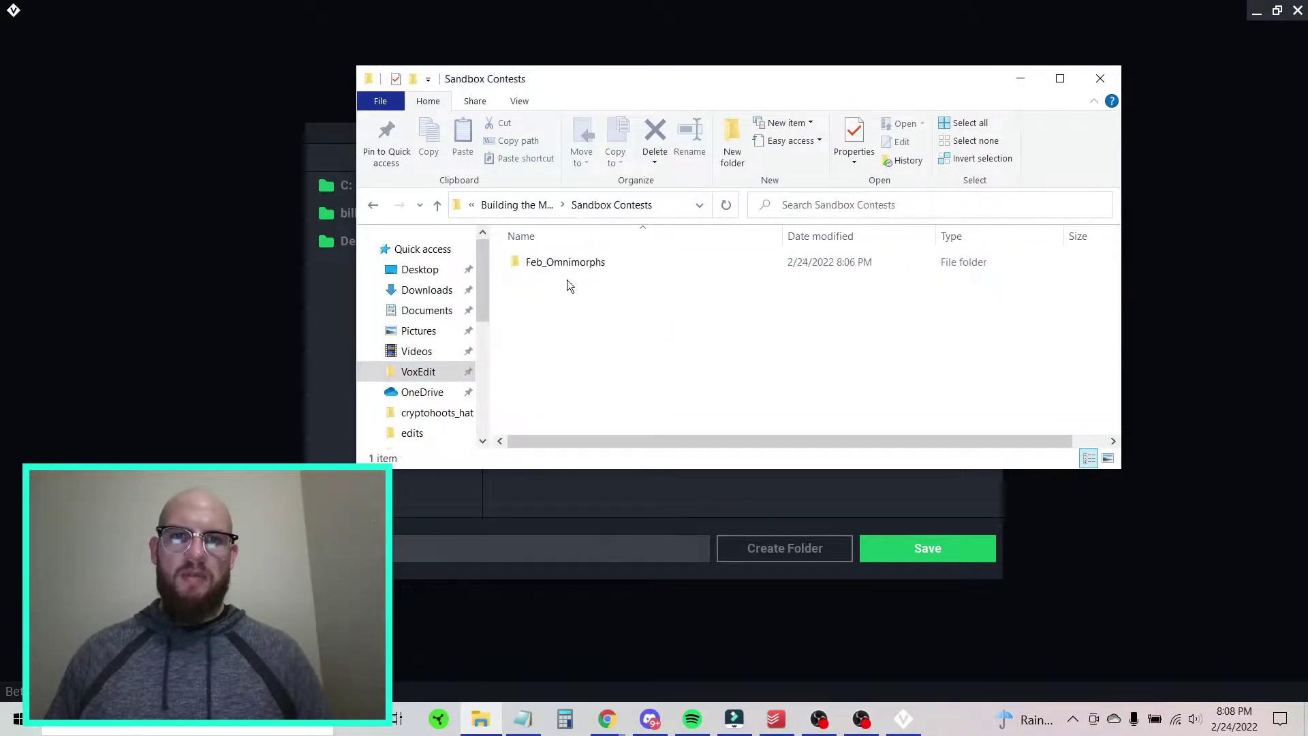
left_click(568, 266)
double_click(568, 266)
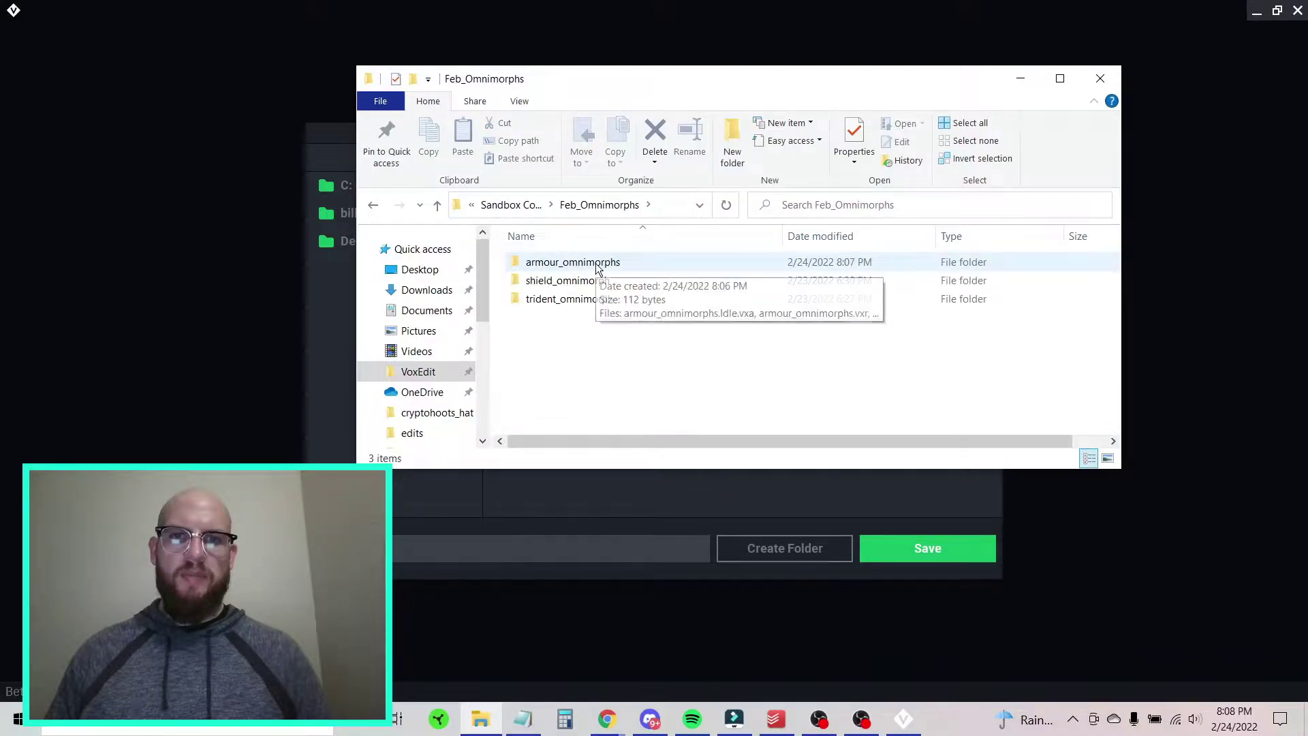
left_click(611, 265)
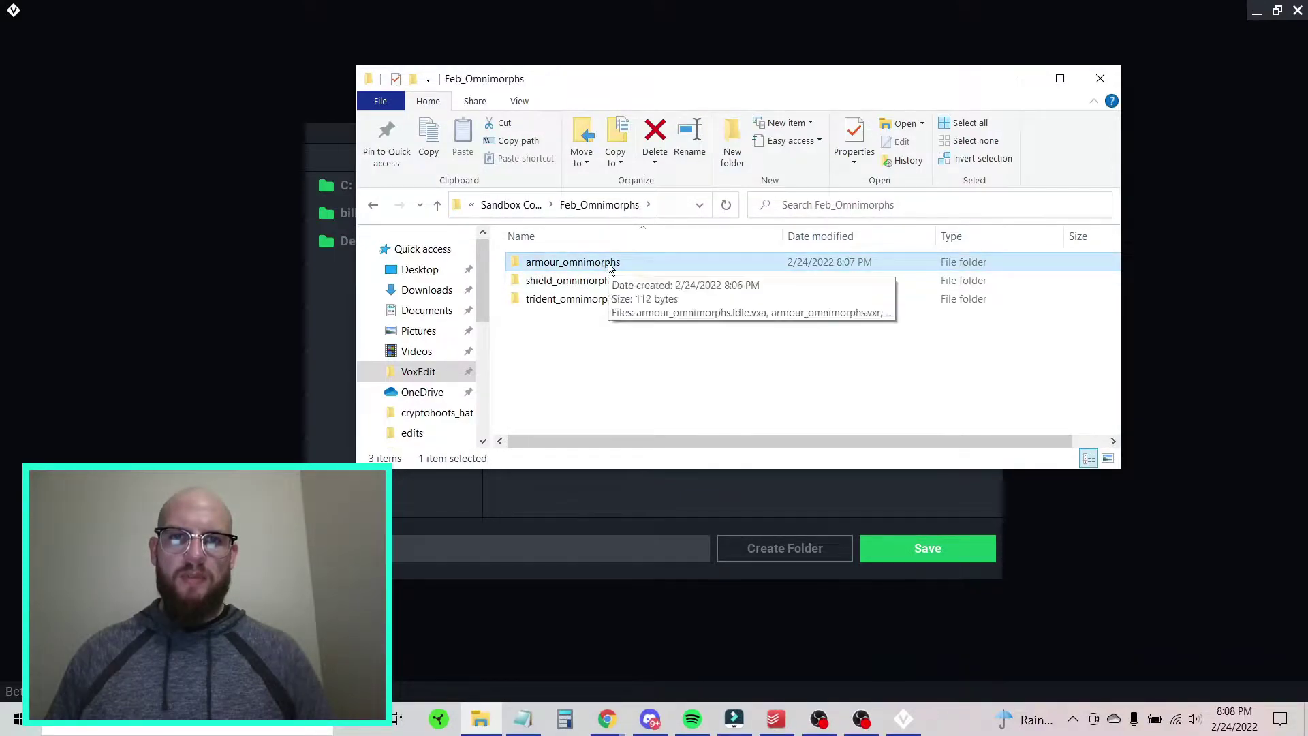
key("Delete")
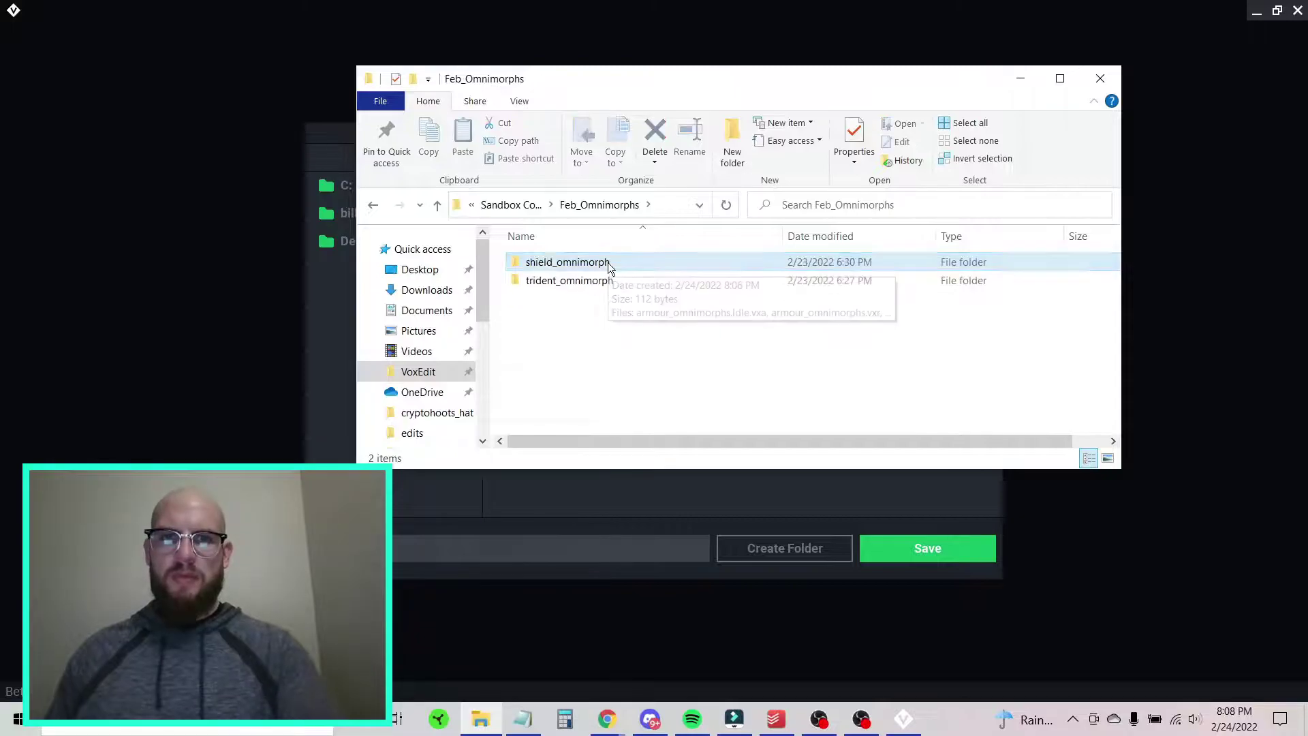
left_click(1099, 77)
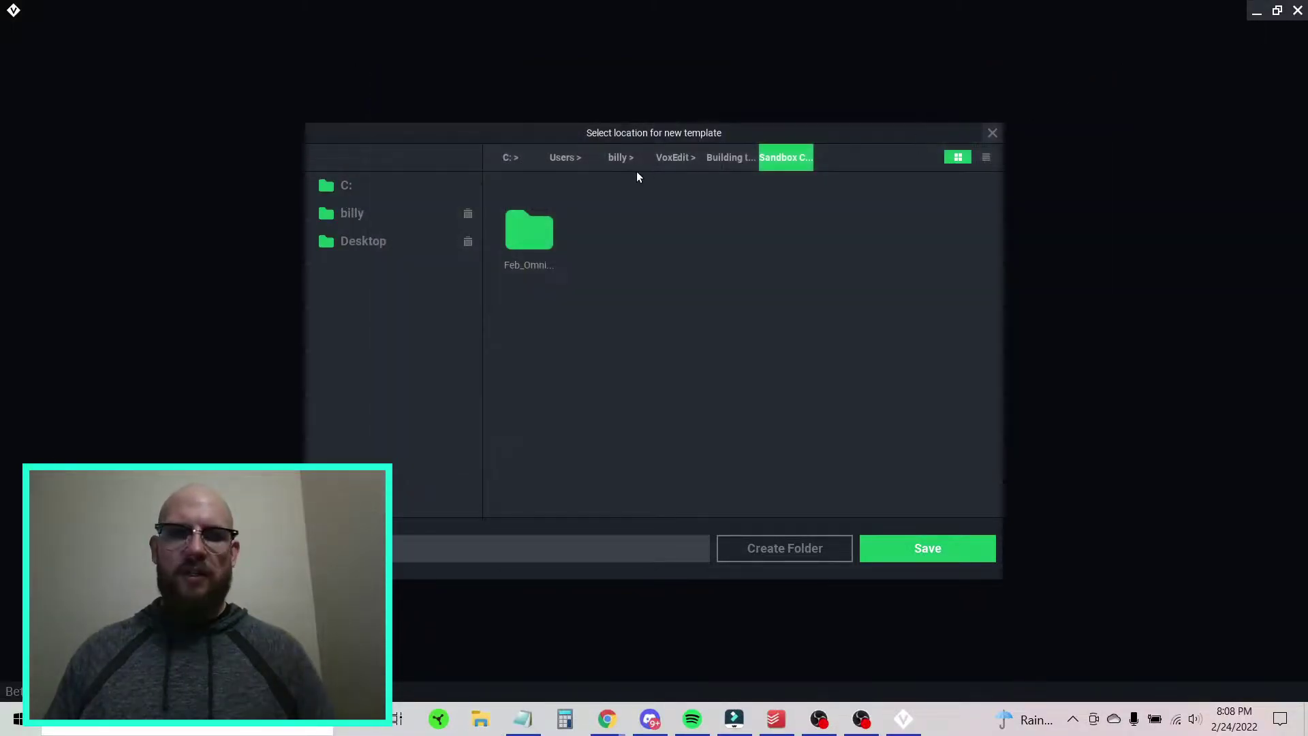
- Save the Medium Human template in the Feb_Omnimorphs folder as armour_omnimorphs
double_click(531, 230)
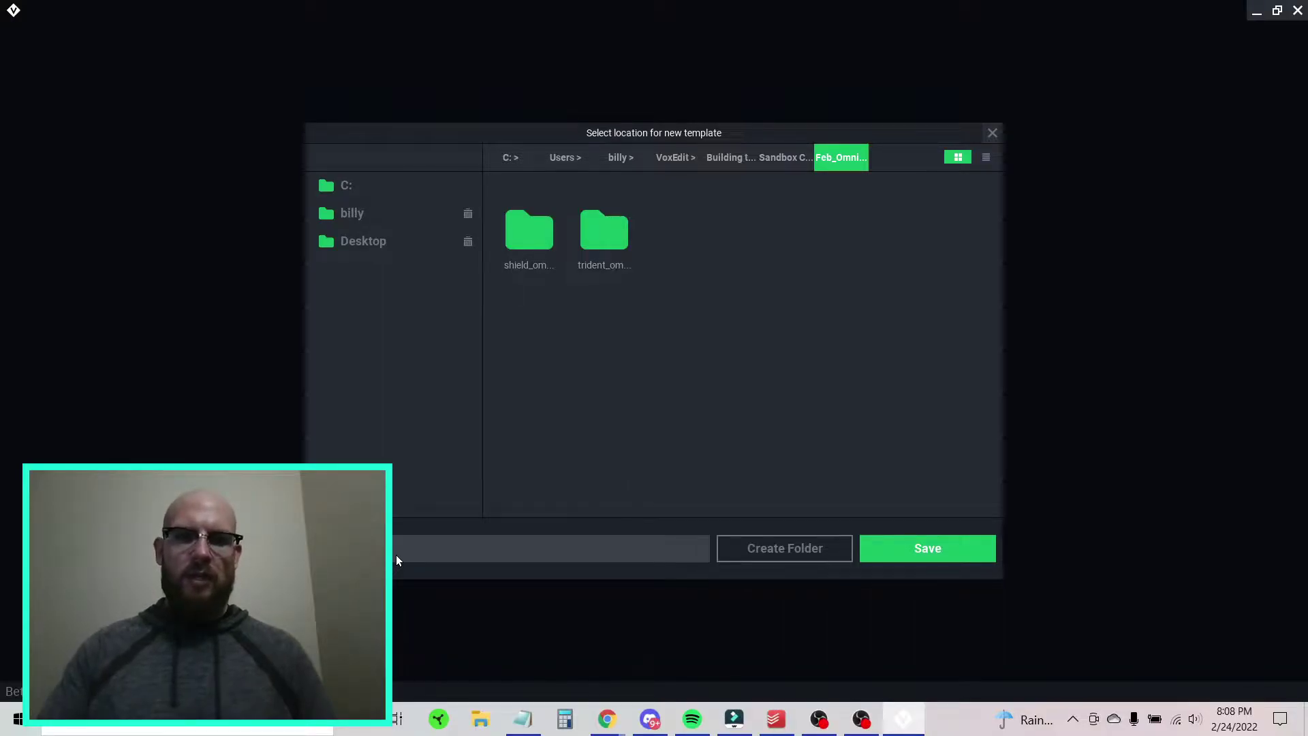
type("morphs")
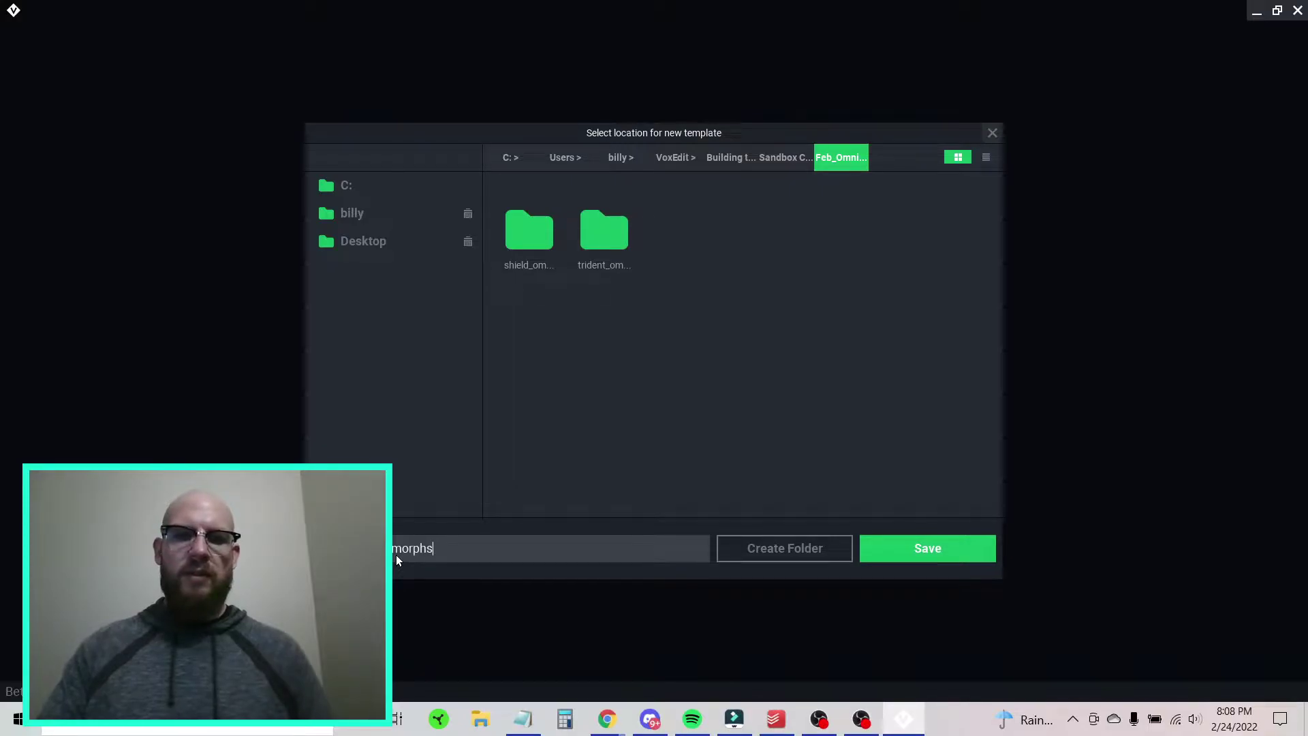
left_click(873, 540)
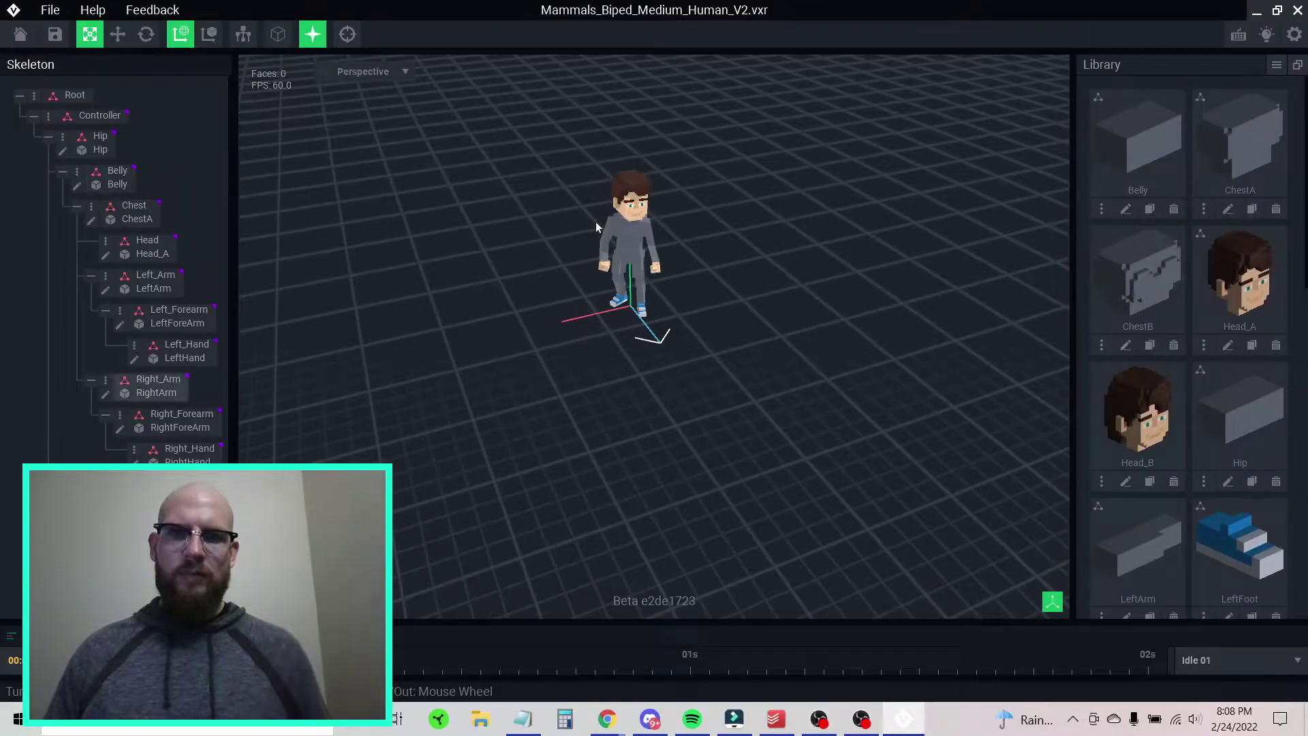
- Select the character's head and open Head_A for voxel editing
right_click_drag(623, 220, 623, 220)
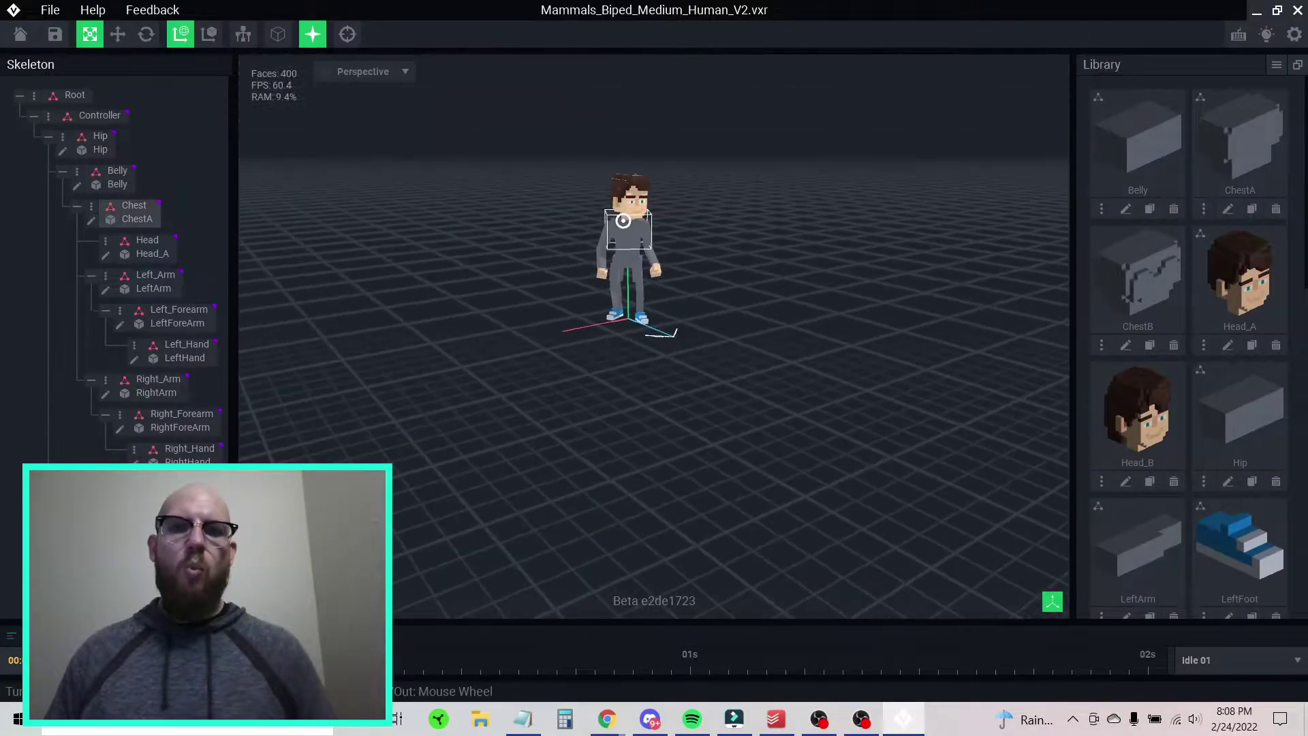
scroll(627, 240, "up", 6)
right_click_drag(649, 271, 657, 259)
scroll(650, 263, "up", 5)
scroll(658, 264, "down", 2)
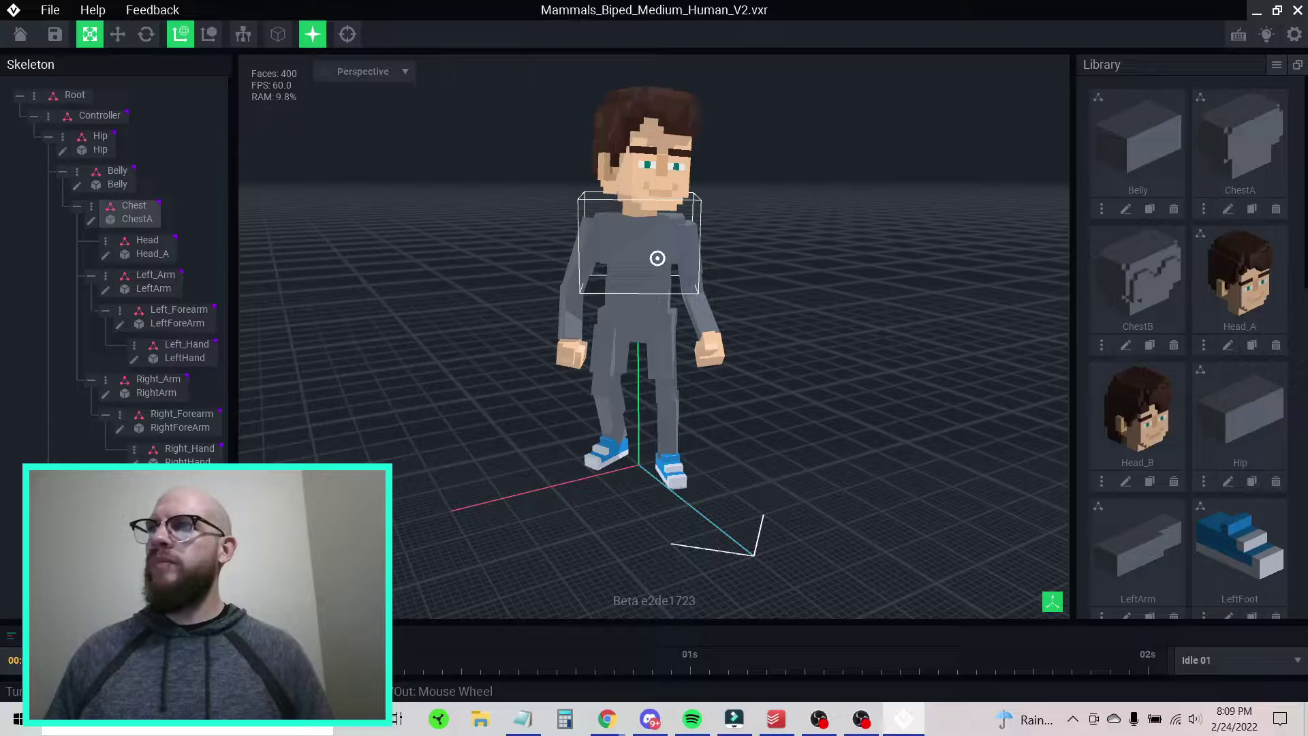
right_click_drag(657, 259, 657, 258)
left_click(667, 181)
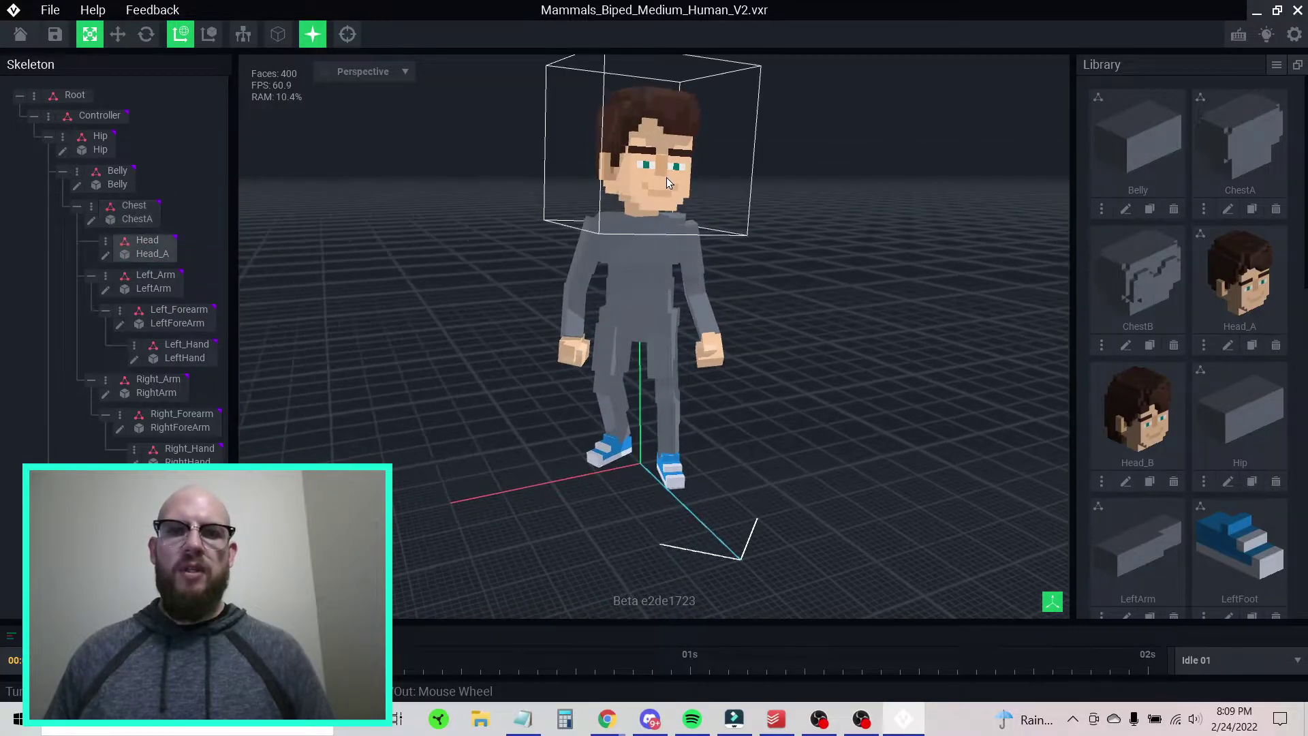
left_click(313, 280)
left_click(106, 255)
- Examine the head model's hair, face and ears from above, the front and the sides
right_click_drag(576, 396, 575, 397)
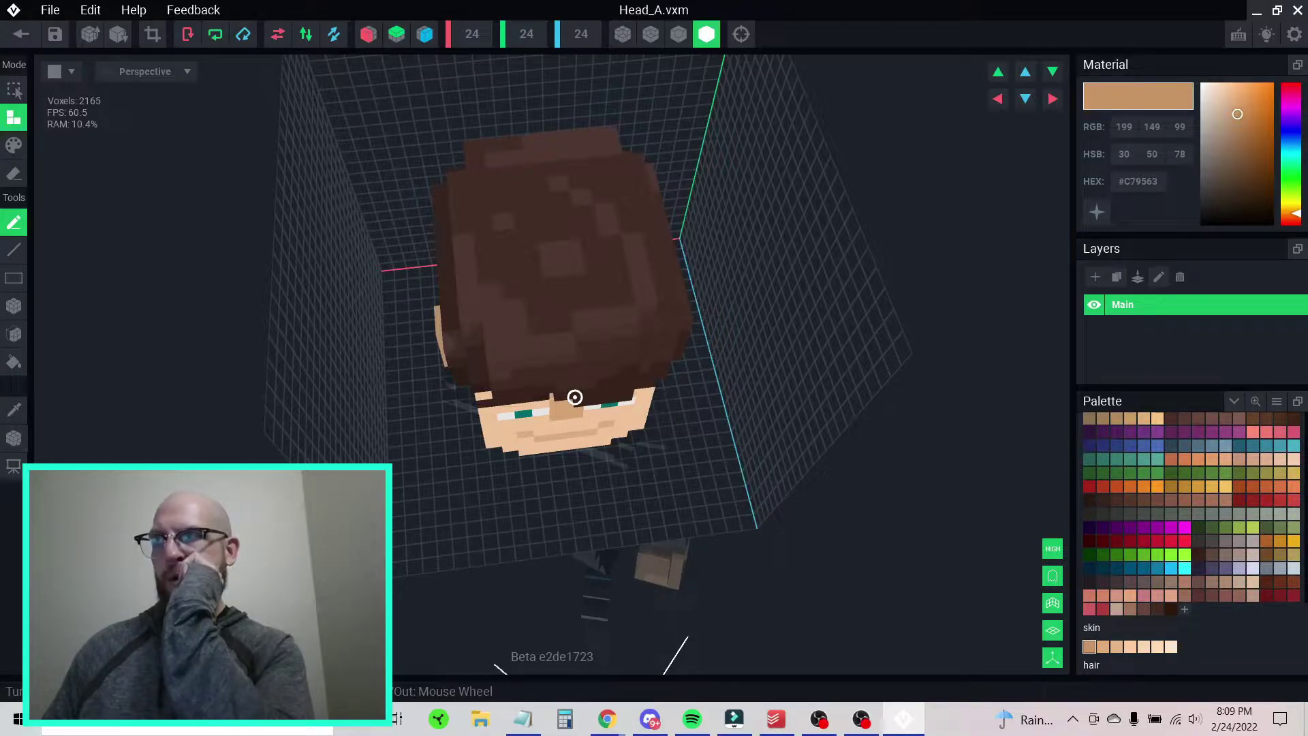
right_click_drag(575, 398, 575, 397)
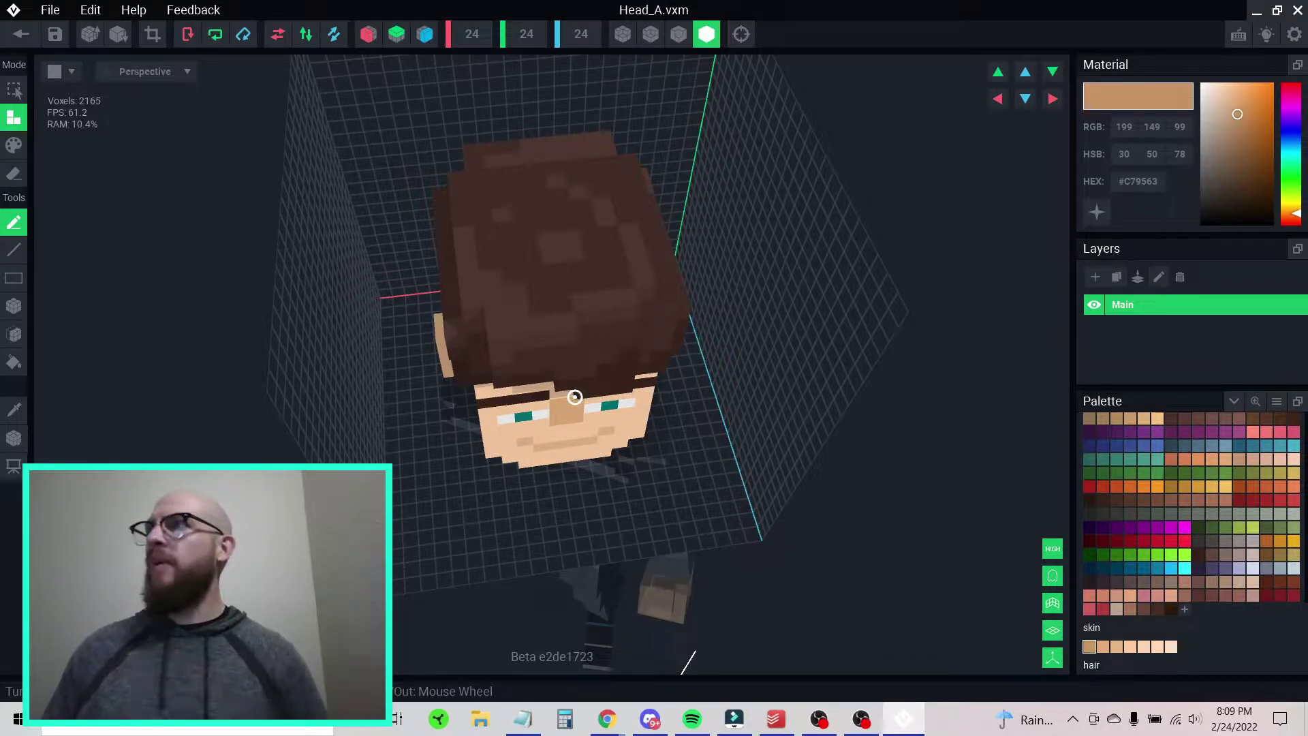
right_click_drag(575, 397, 575, 397)
scroll(574, 396, "down", 5)
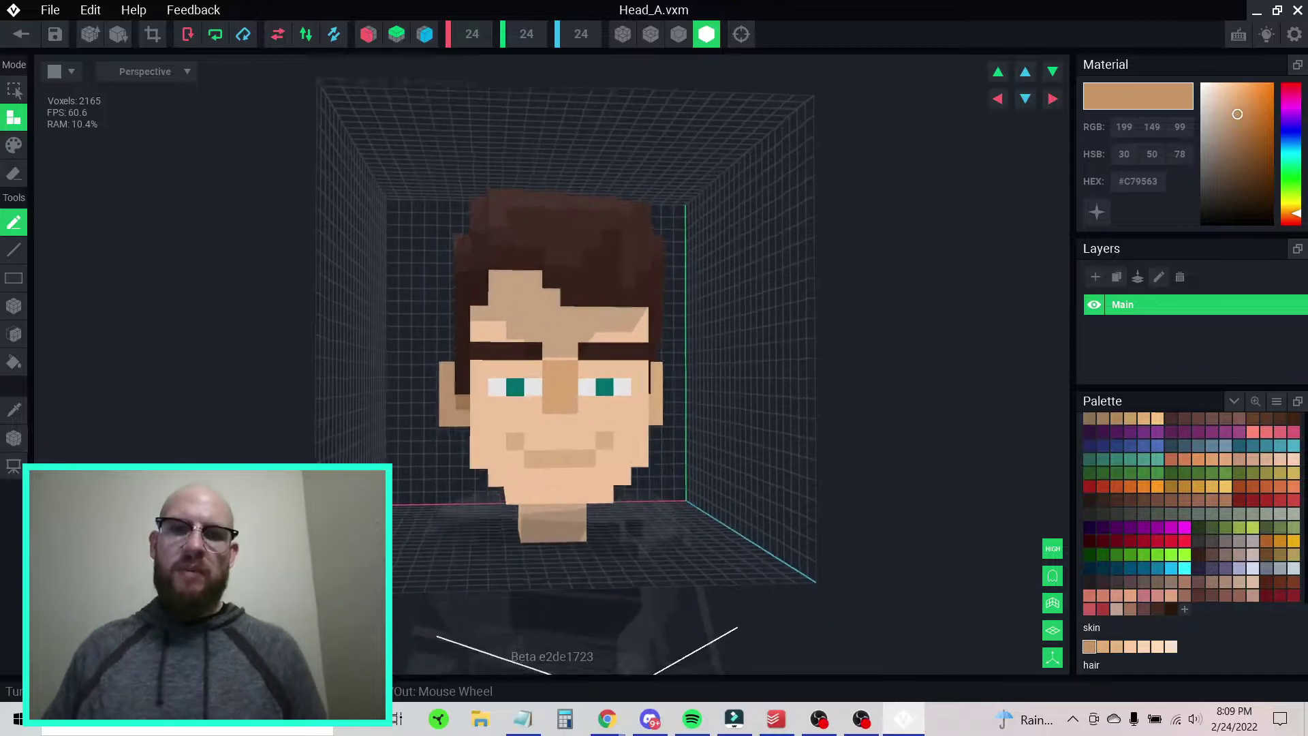
scroll(567, 417, "up", 6)
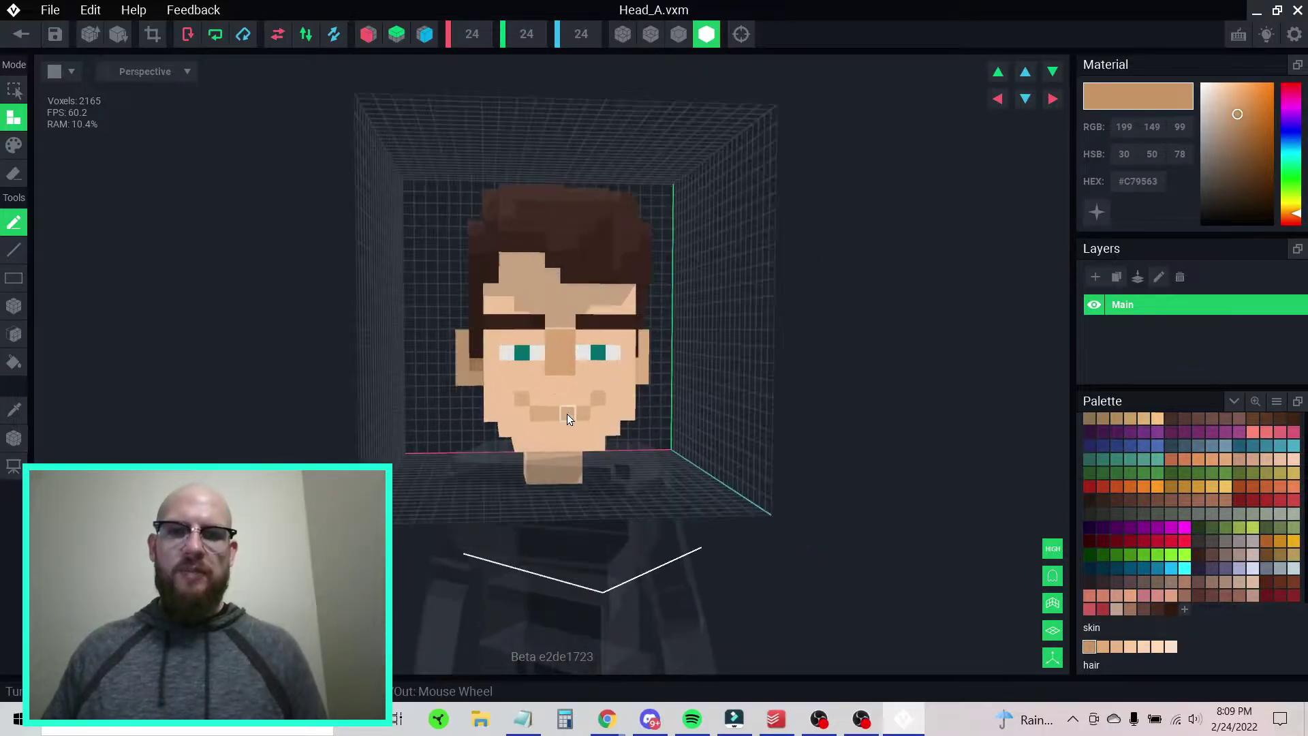
right_click_drag(575, 388, 575, 388)
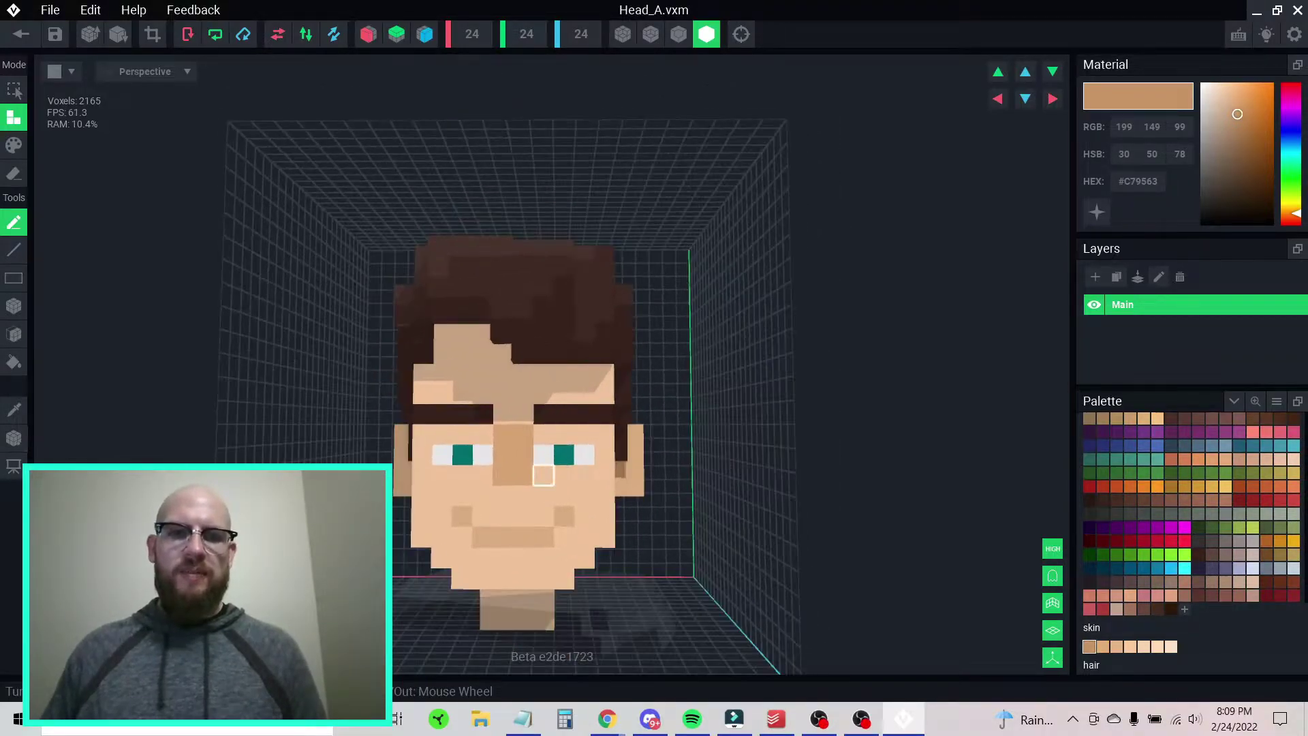
middle_click_drag(543, 466, 542, 466)
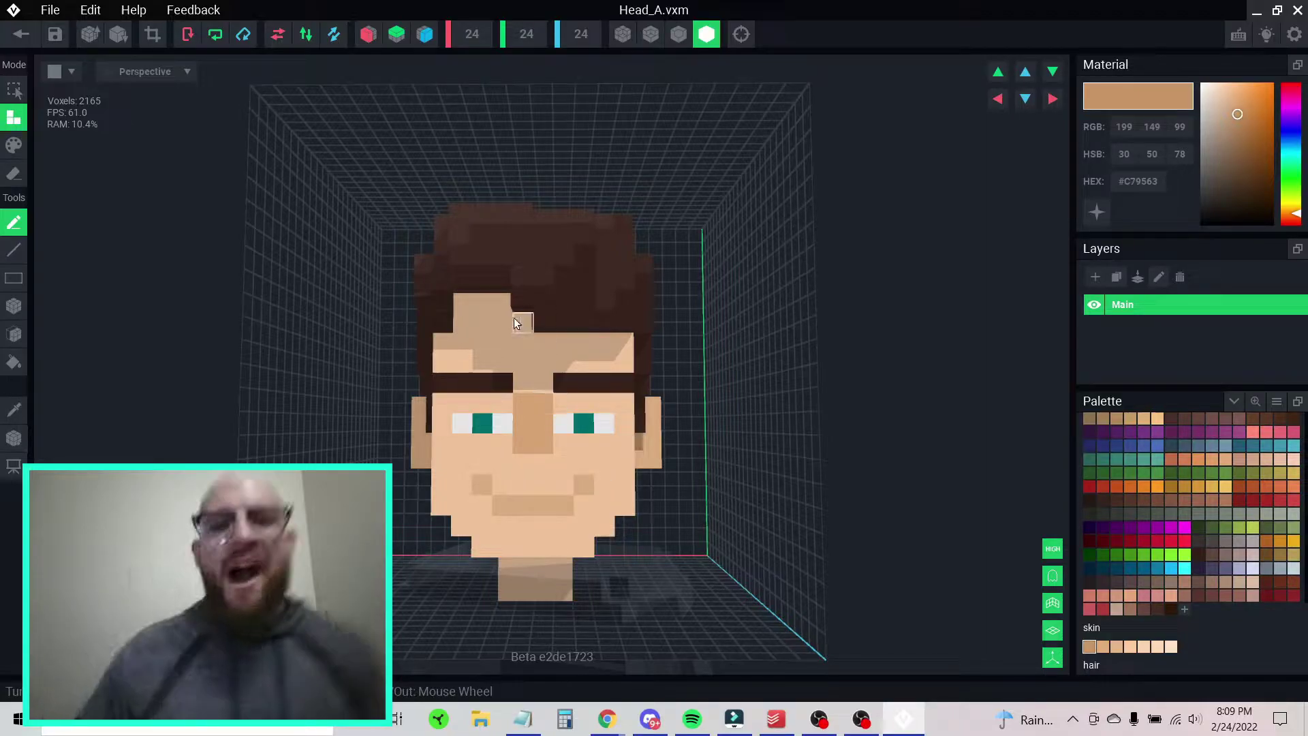
right_click_drag(565, 331, 545, 344)
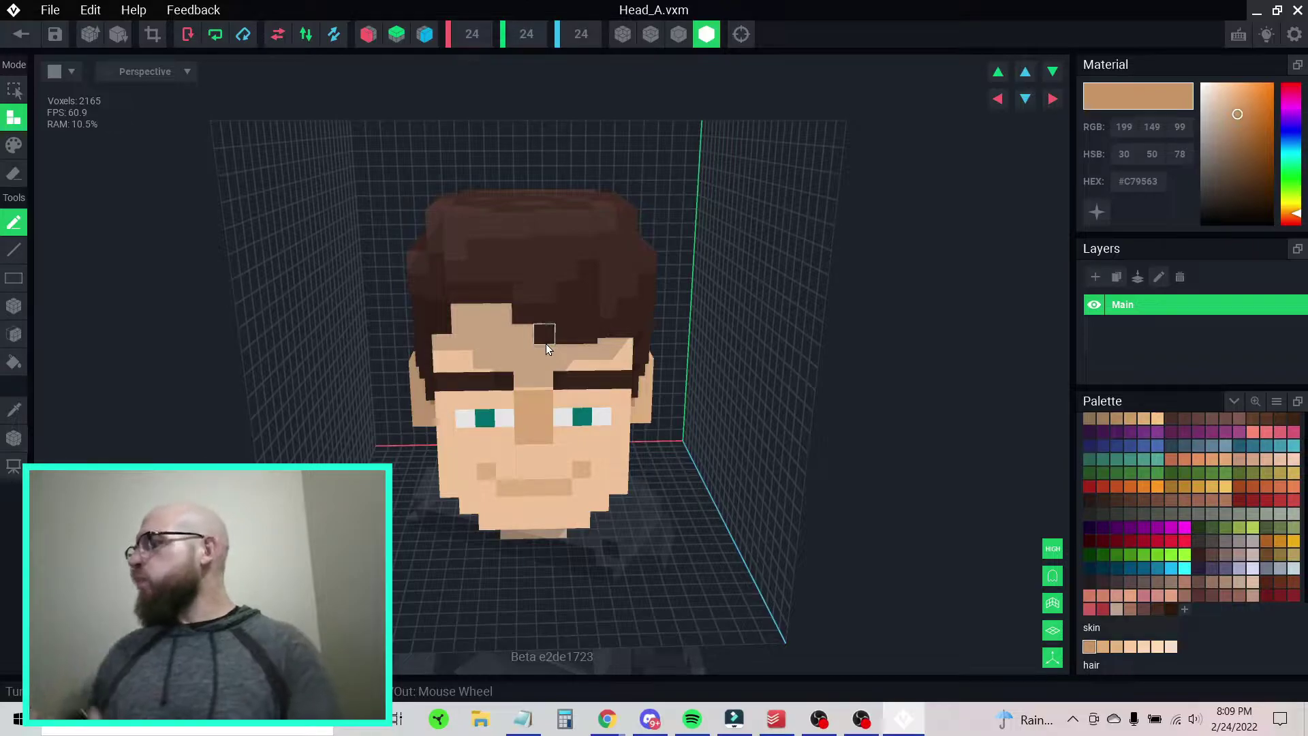
right_click_drag(639, 414, 558, 353)
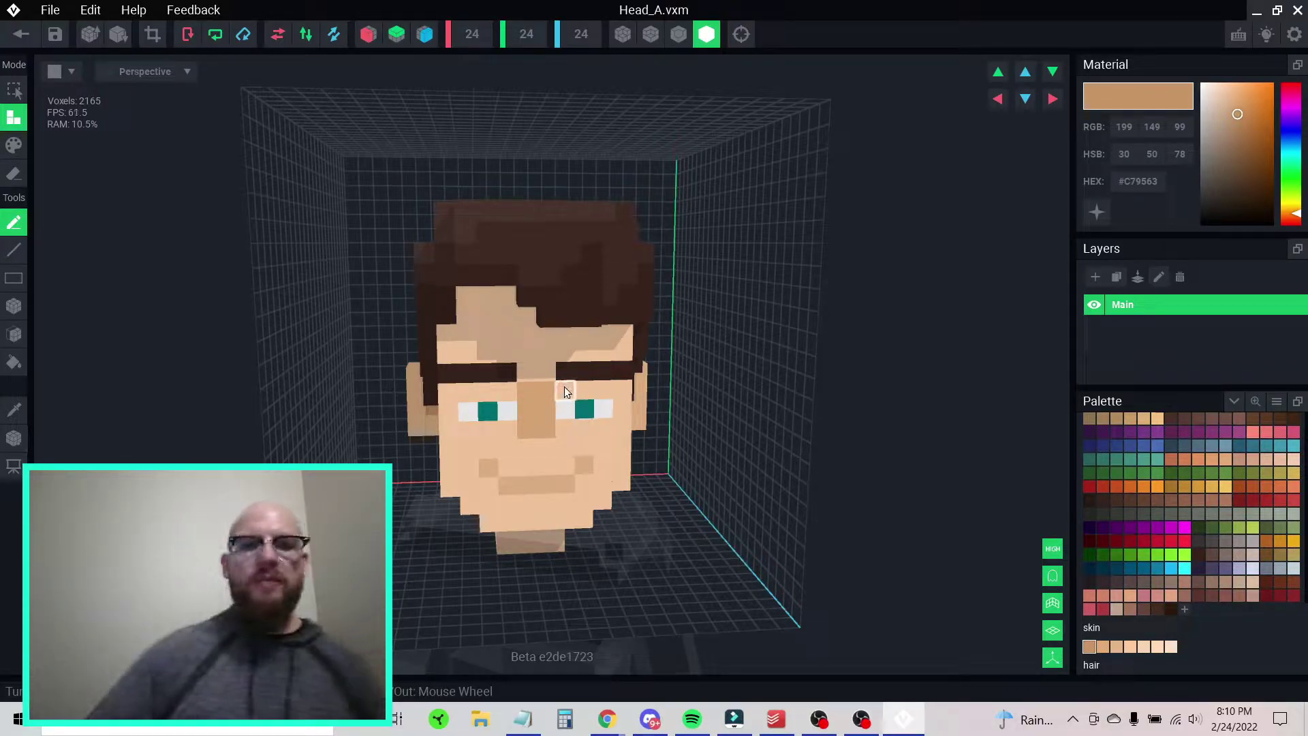
right_click_drag(501, 447, 522, 432)
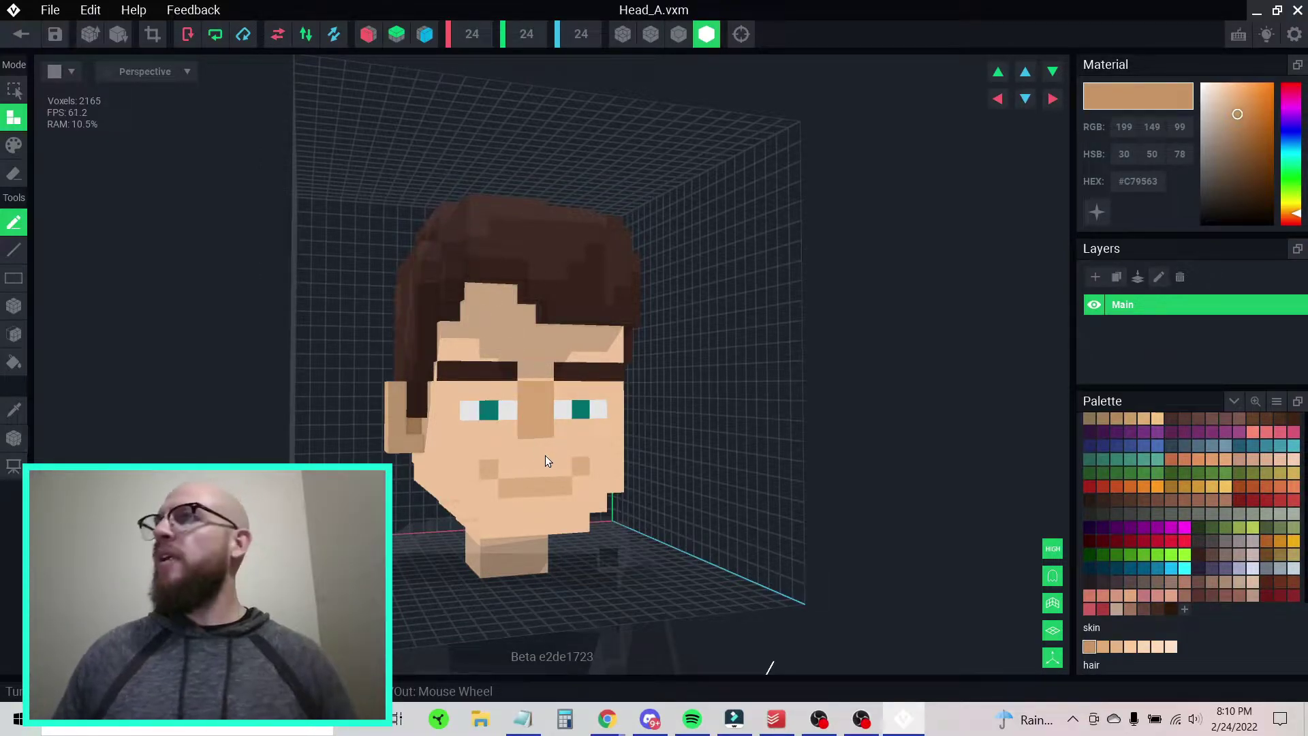
right_click_drag(554, 439, 555, 436)
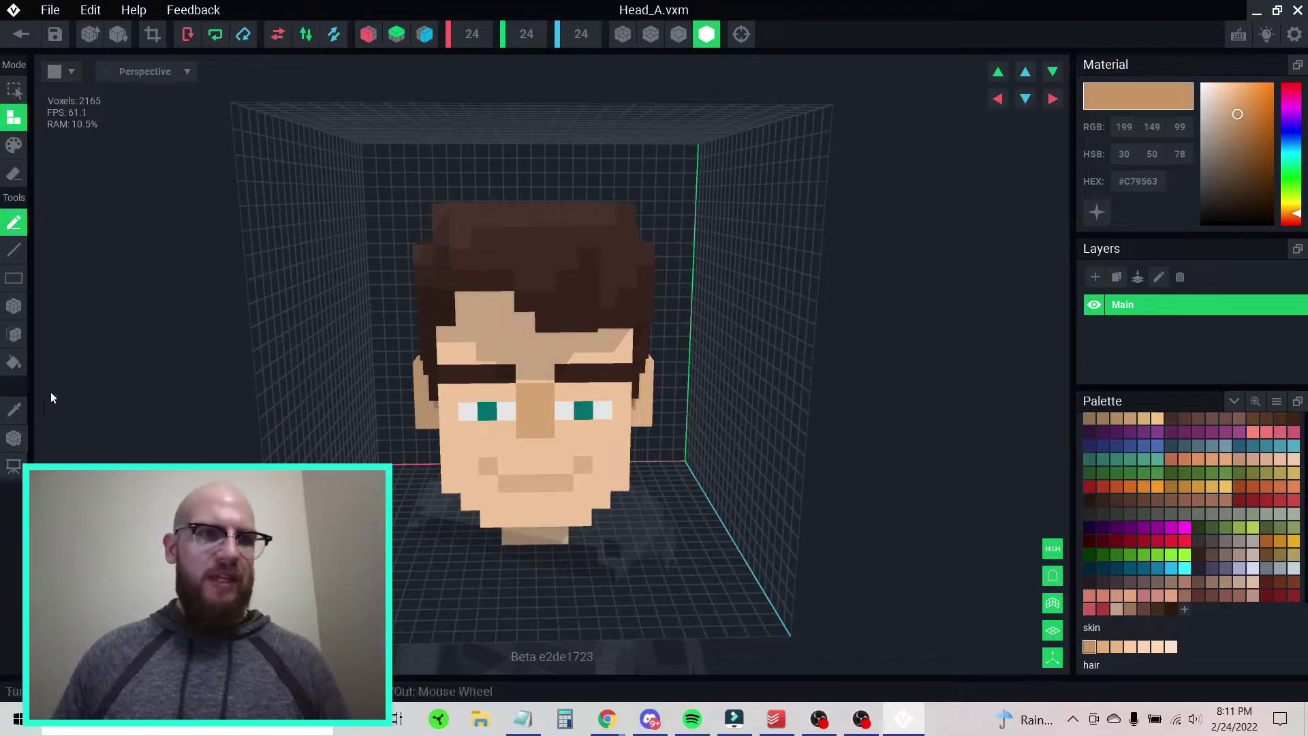
- Erase the protruding hair layer above the forehead with the Face tool, and display the model with outlined edges
left_click(16, 177)
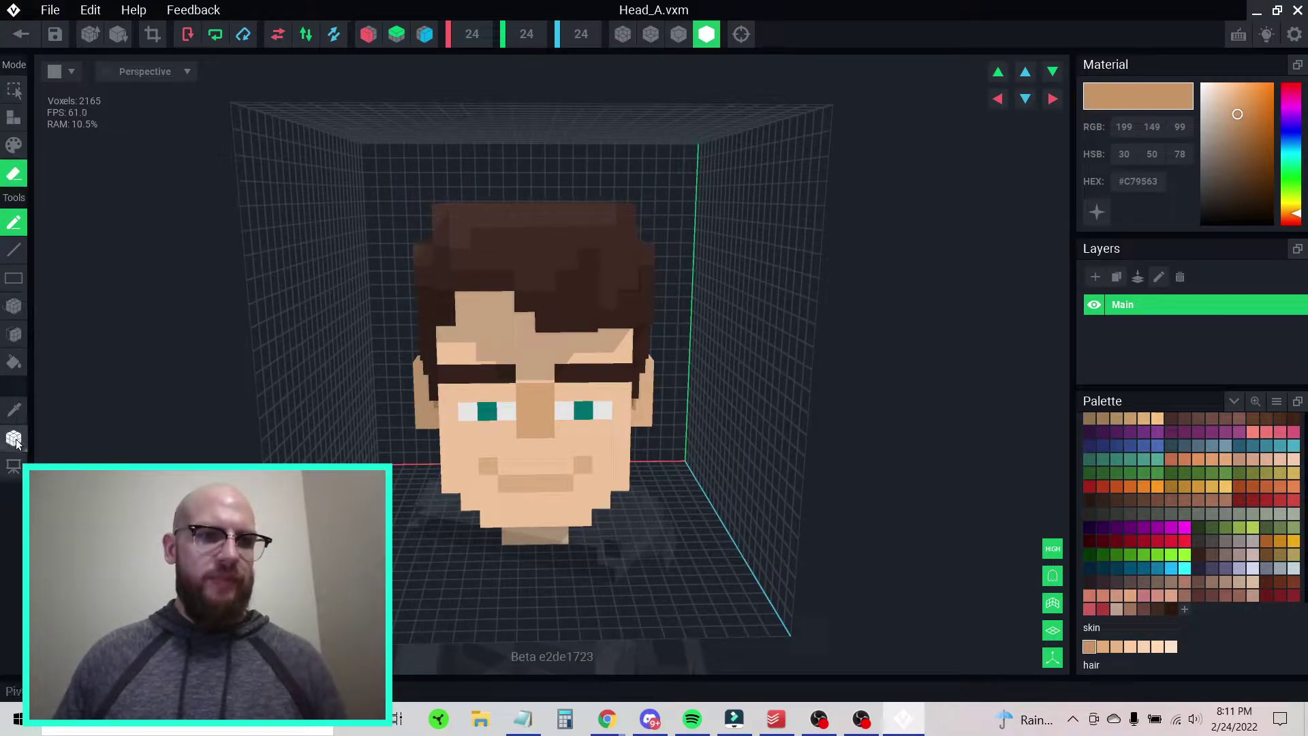
left_click(14, 334)
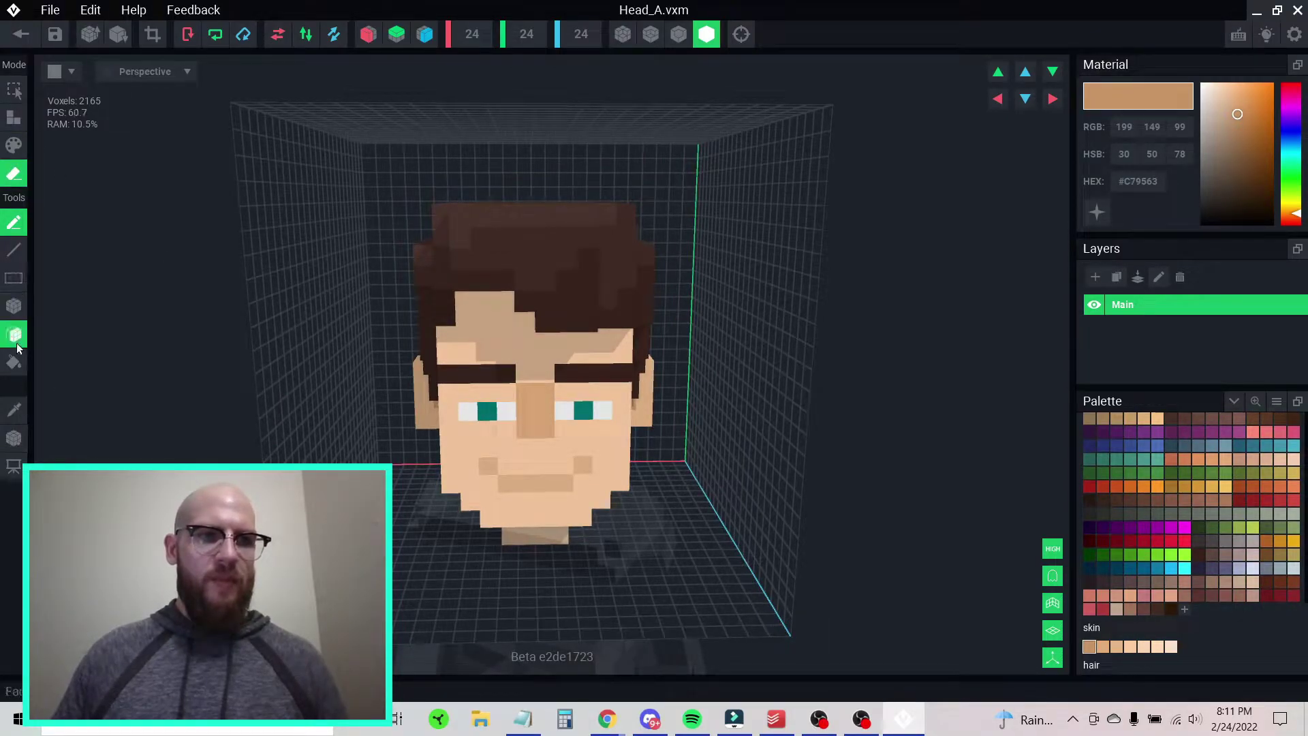
left_click_drag(545, 295, 589, 251)
left_click(650, 34)
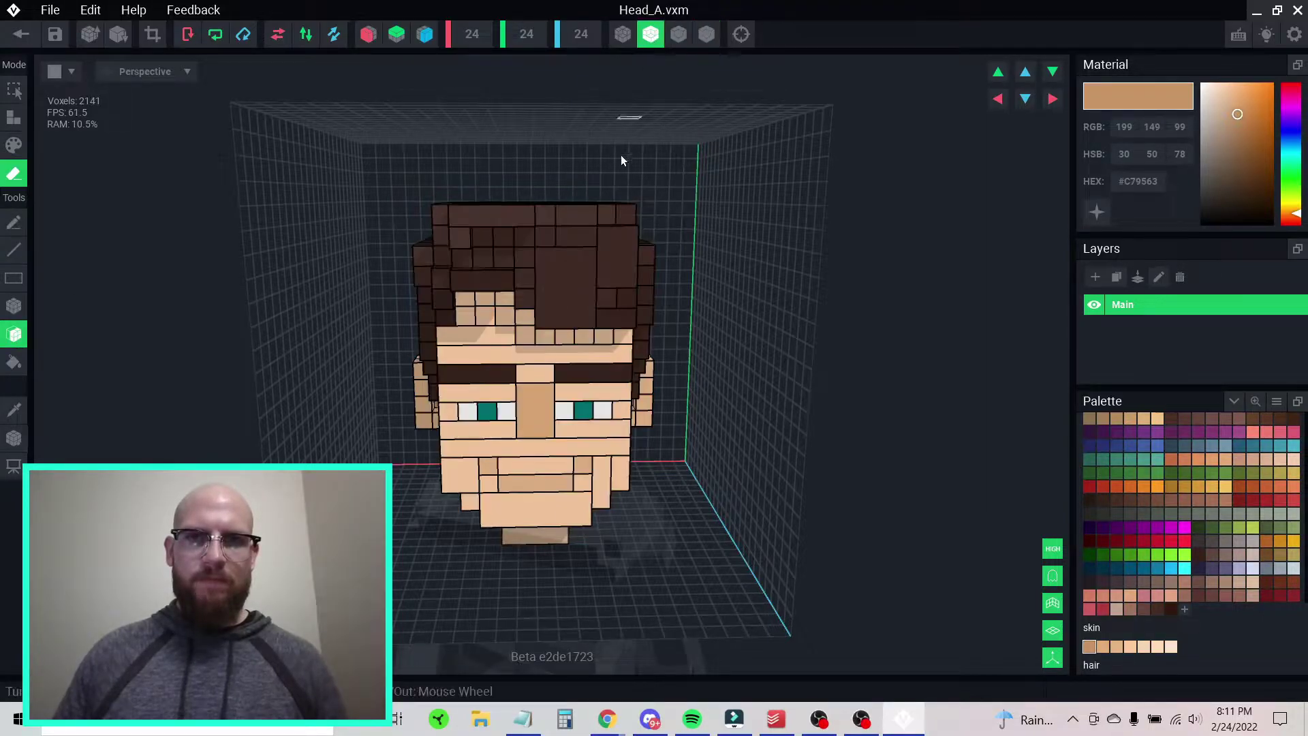
left_click(679, 34)
right_click_drag(582, 292, 583, 293)
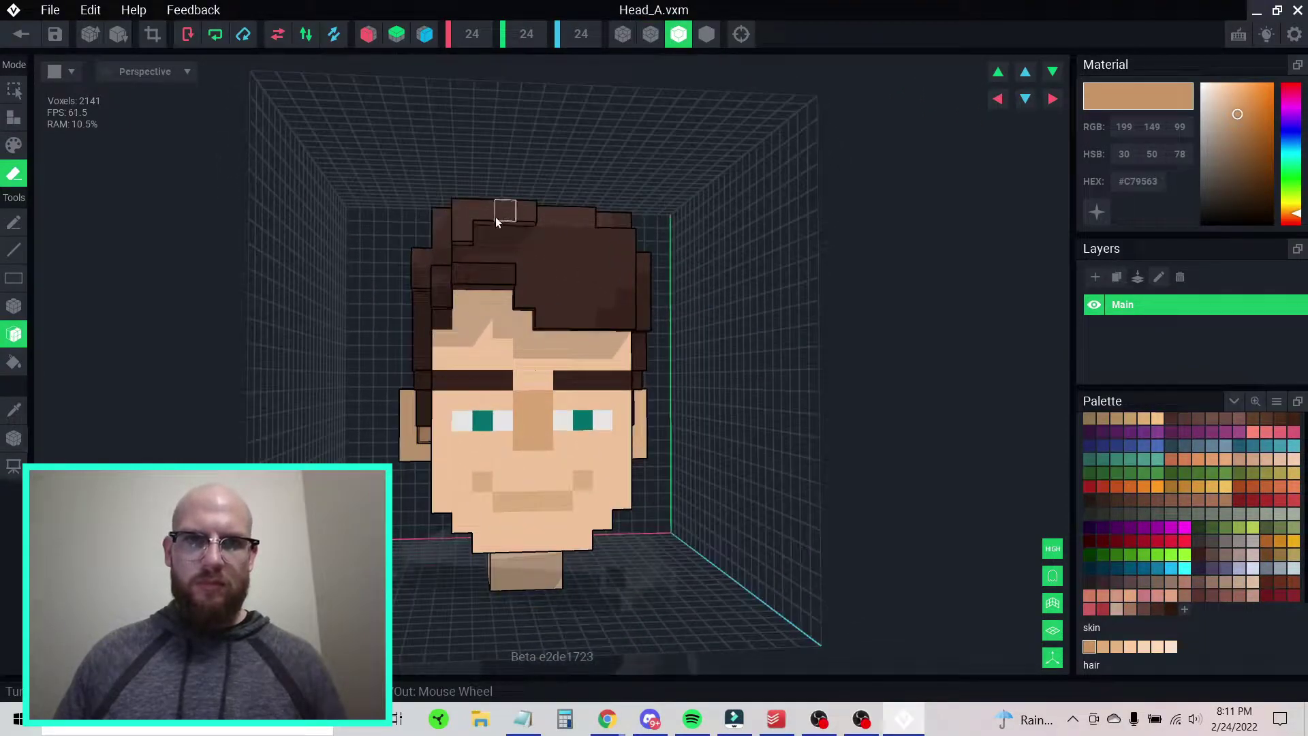
- Erase the raised hair layers around the front and the character's left side of the head
mouse_move(484, 276)
right_mouse_down()
mouse_move(578, 288)
mouse_move(648, 278)
right_mouse_up()
left_click(587, 285)
left_click(692, 277)
right_click_drag(688, 327, 654, 324)
left_click(654, 325)
left_click(630, 334)
left_click(681, 361)
left_click(738, 285)
left_click(716, 308)
left_click(755, 267)
- Erase the leftover hair blocks sticking out over both sides of the forehead
right_click_drag(622, 266, 622, 265)
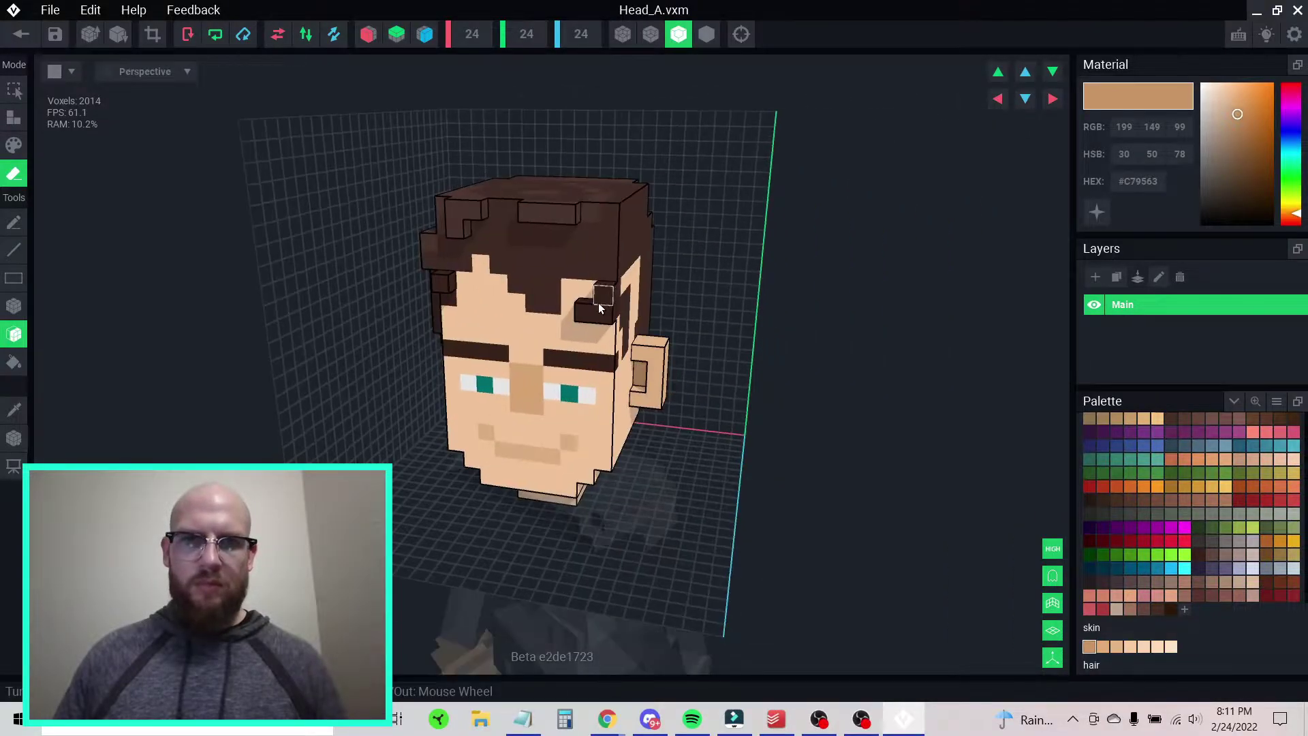
left_click(600, 308)
right_click_drag(534, 225, 633, 242)
left_click(470, 313)
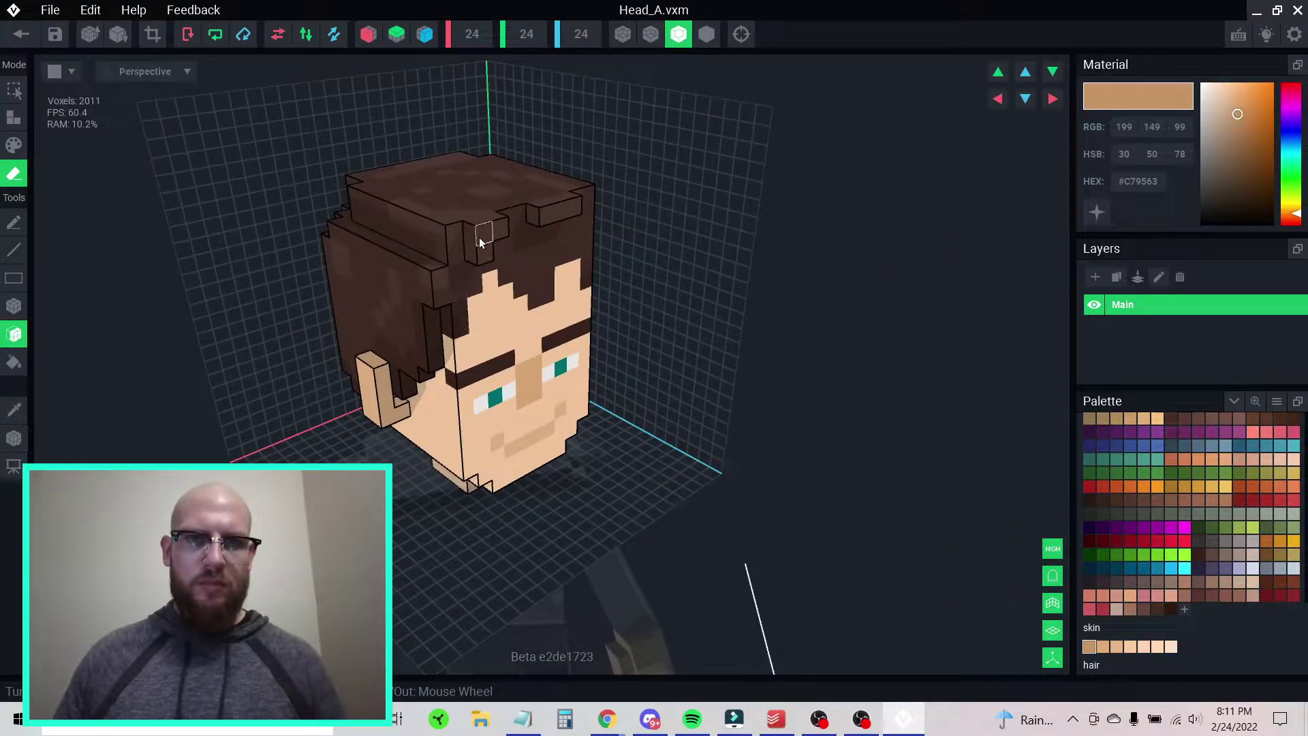
right_click_drag(476, 289, 476, 289)
- Erase the raised hair layers and loose blocks on the character's right side, around the ear
left_click(363, 324)
right_click_drag(359, 333, 421, 297)
left_click(394, 350)
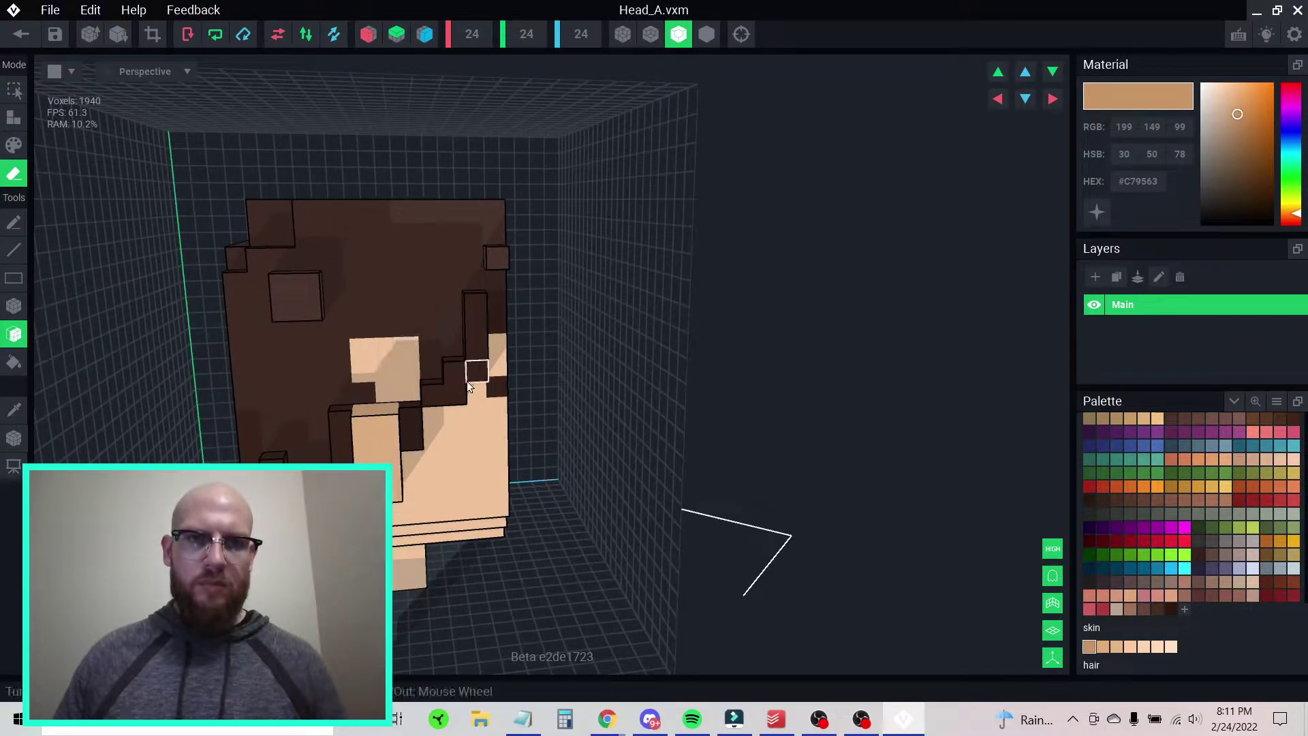
left_click(469, 378)
left_click(410, 419)
left_click(292, 289)
left_click(332, 441)
left_click(273, 467)
- Erase the protruding hair at the back of the head and the stepped blocks behind the ear
right_click_drag(293, 358, 293, 358)
right_click_drag(164, 391, 165, 391)
right_click_drag(230, 252, 231, 252)
left_click(305, 259)
left_click(292, 355)
mouse_move(254, 369)
right_mouse_down()
mouse_move(173, 365)
mouse_move(227, 374)
right_mouse_up()
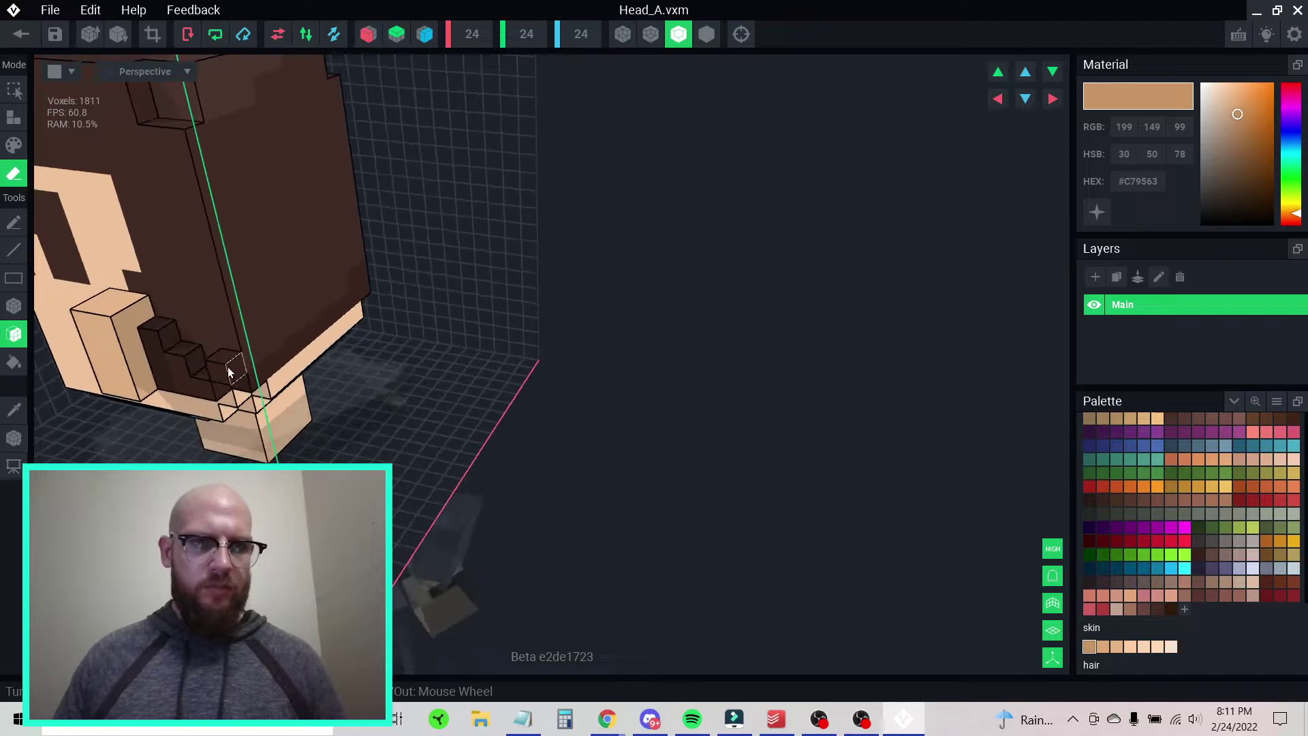
left_click(186, 368)
- Erase the raised hair patches on top of the head
right_click_drag(180, 308, 180, 308)
scroll(180, 307, "down", 3)
right_click_drag(193, 225, 194, 225)
right_click_drag(280, 197, 296, 212)
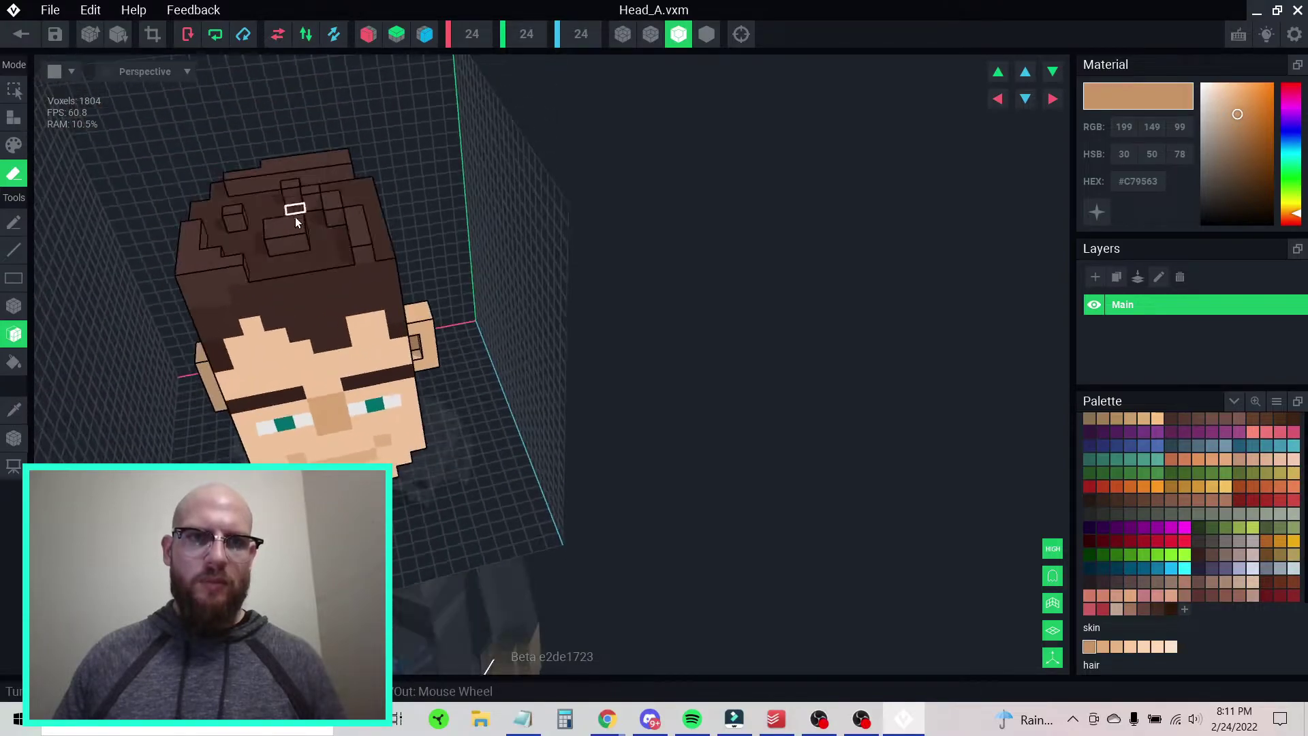
left_click(210, 257)
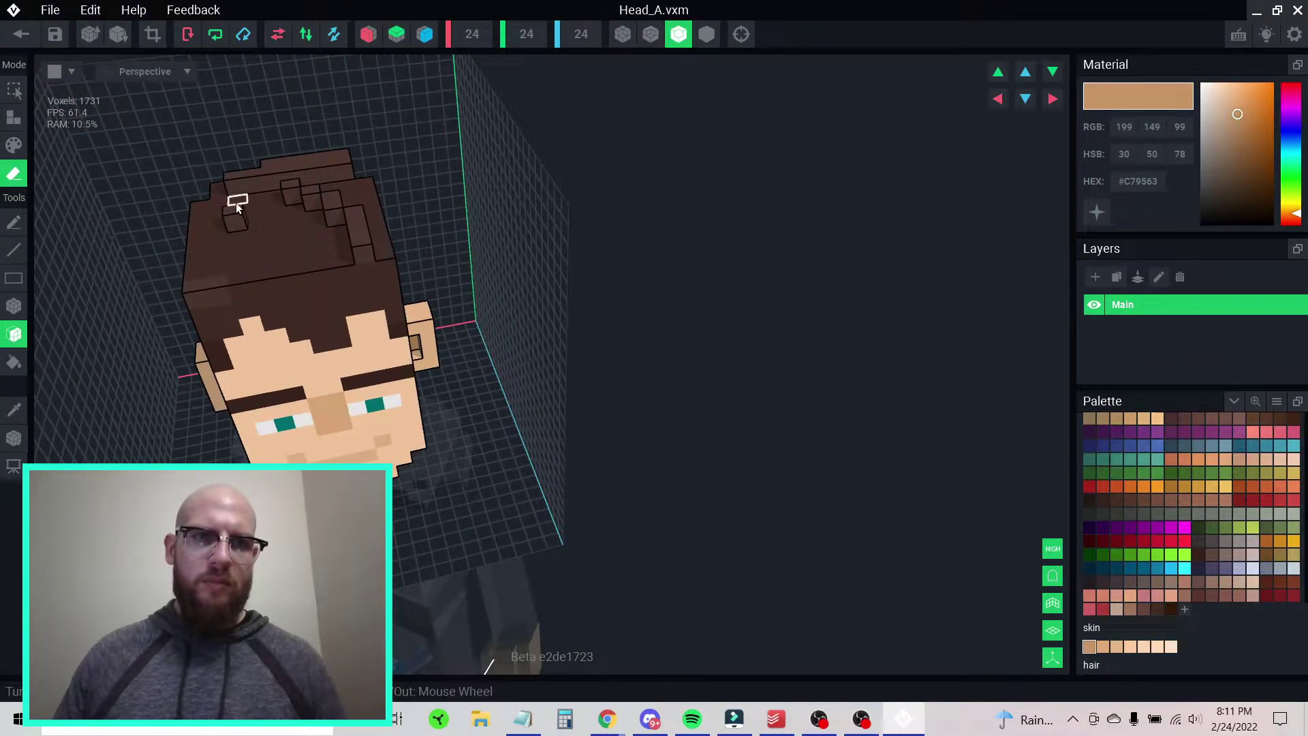
left_click(341, 208)
- Erase the remaining uneven hair layers on the crown to flatten the top of the head
right_click_drag(313, 158, 304, 269)
scroll(300, 305, "down", 5)
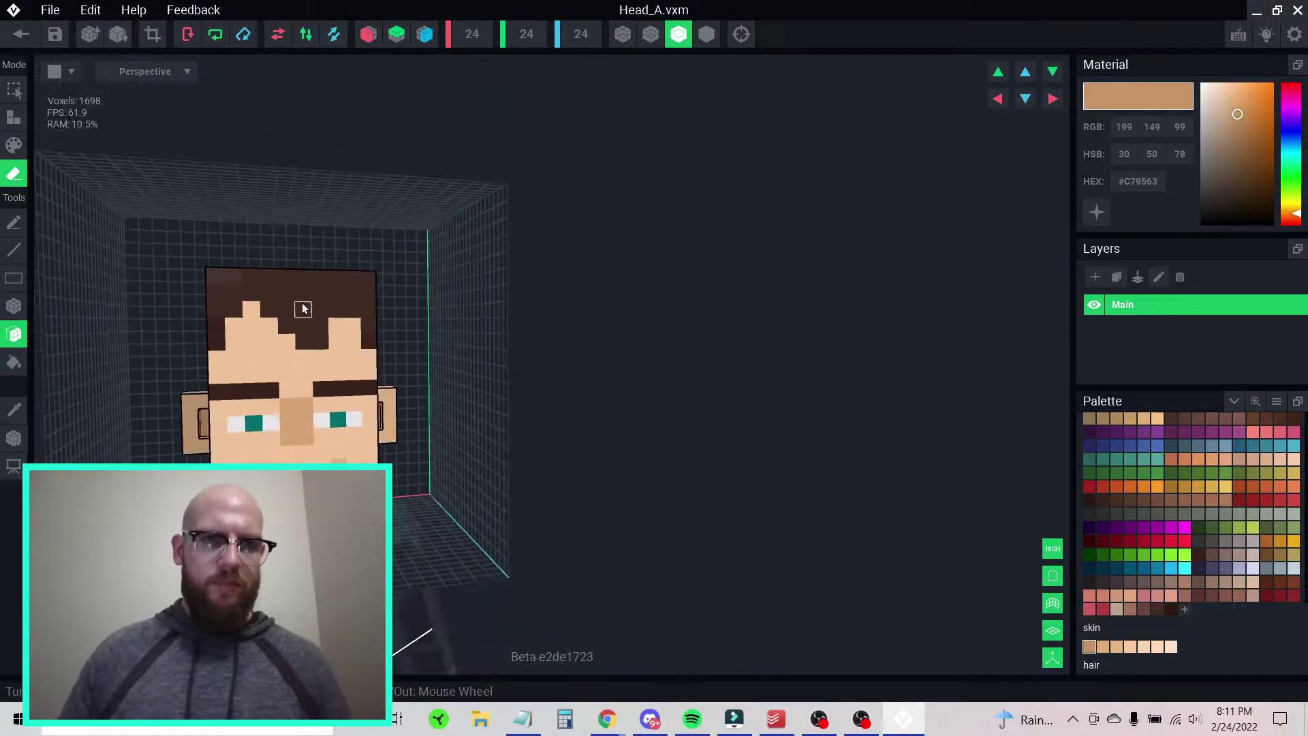
right_click_drag(323, 338, 323, 336)
left_click(297, 251)
left_click(239, 294)
right_click_drag(292, 273, 291, 271)
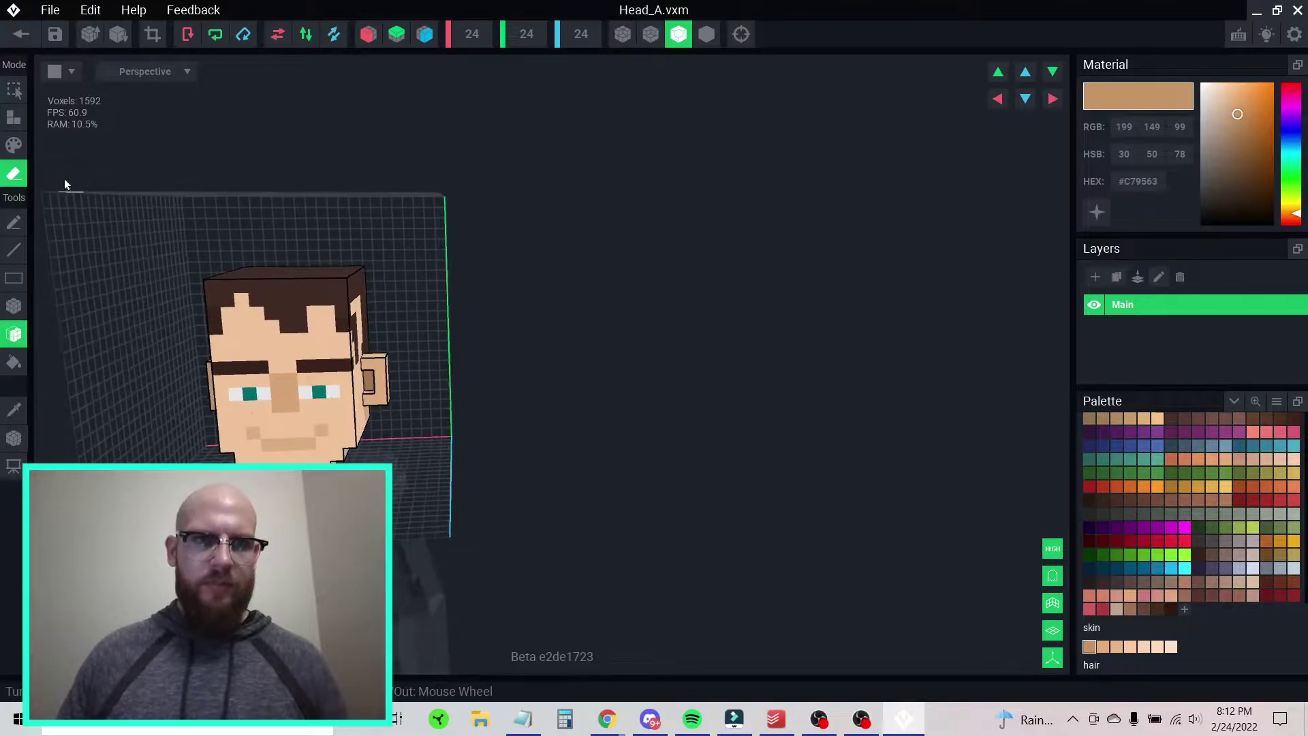
- Set the eraser to the Box tool and face the front of the head
left_click(13, 306)
right_click_drag(306, 374, 195, 286)
right_click_drag(269, 338, 286, 327)
- Switch to Chrome and browse the Omnimorphs collection on OpenSea for design references
left_click(606, 719)
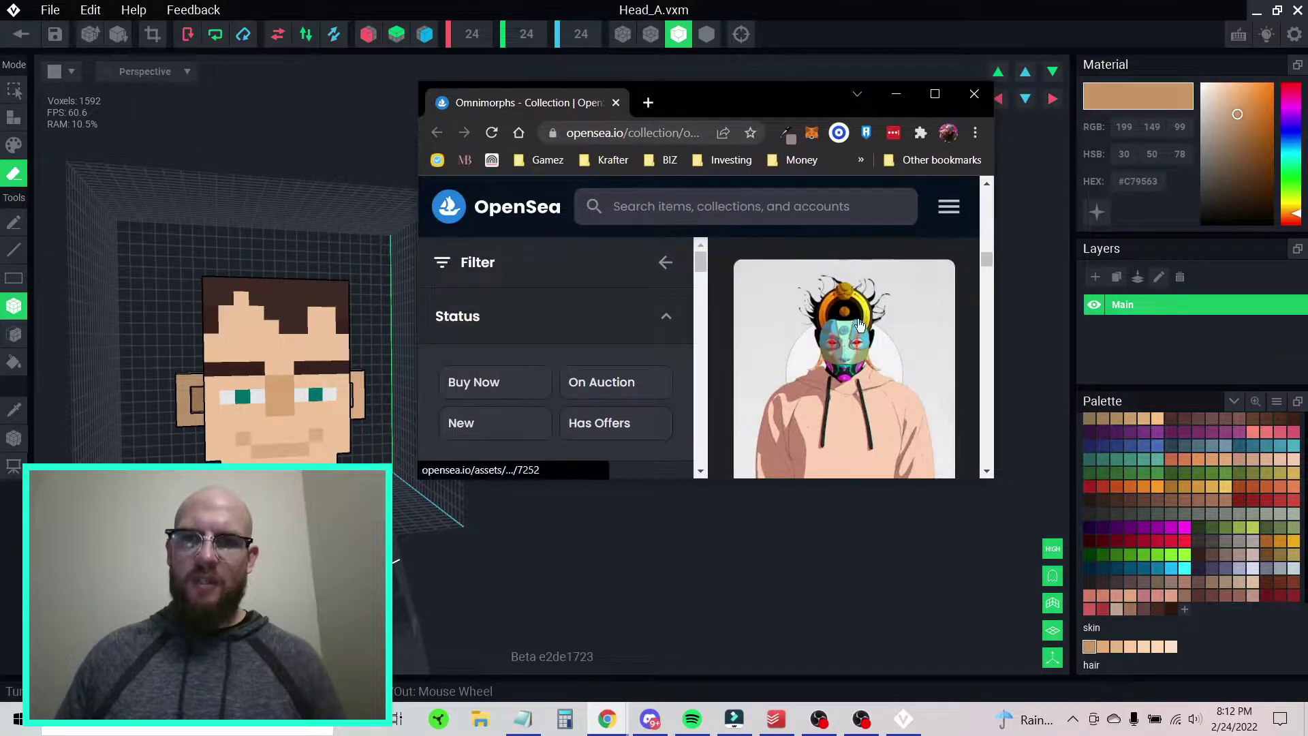
scroll(865, 299, "down", 6)
scroll(861, 317, "up", 2)
scroll(859, 325, "down", 8)
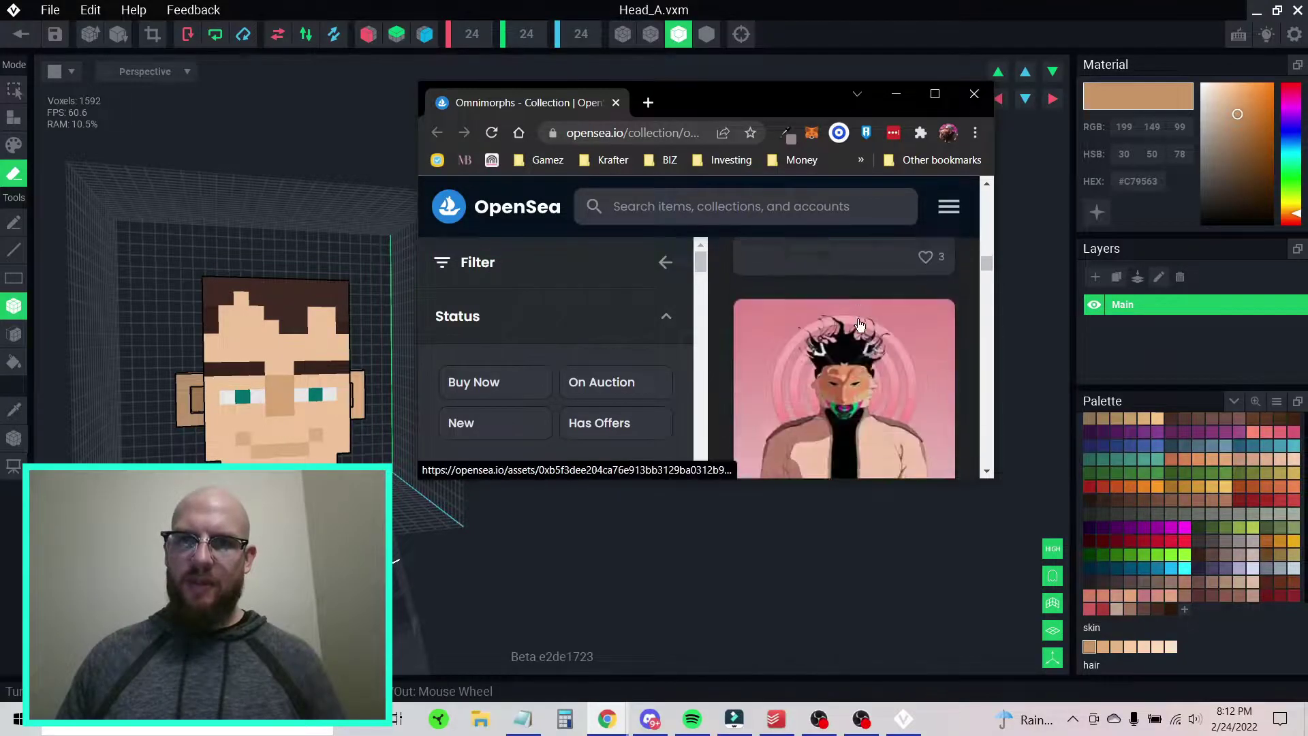
scroll(860, 325, "down", 8)
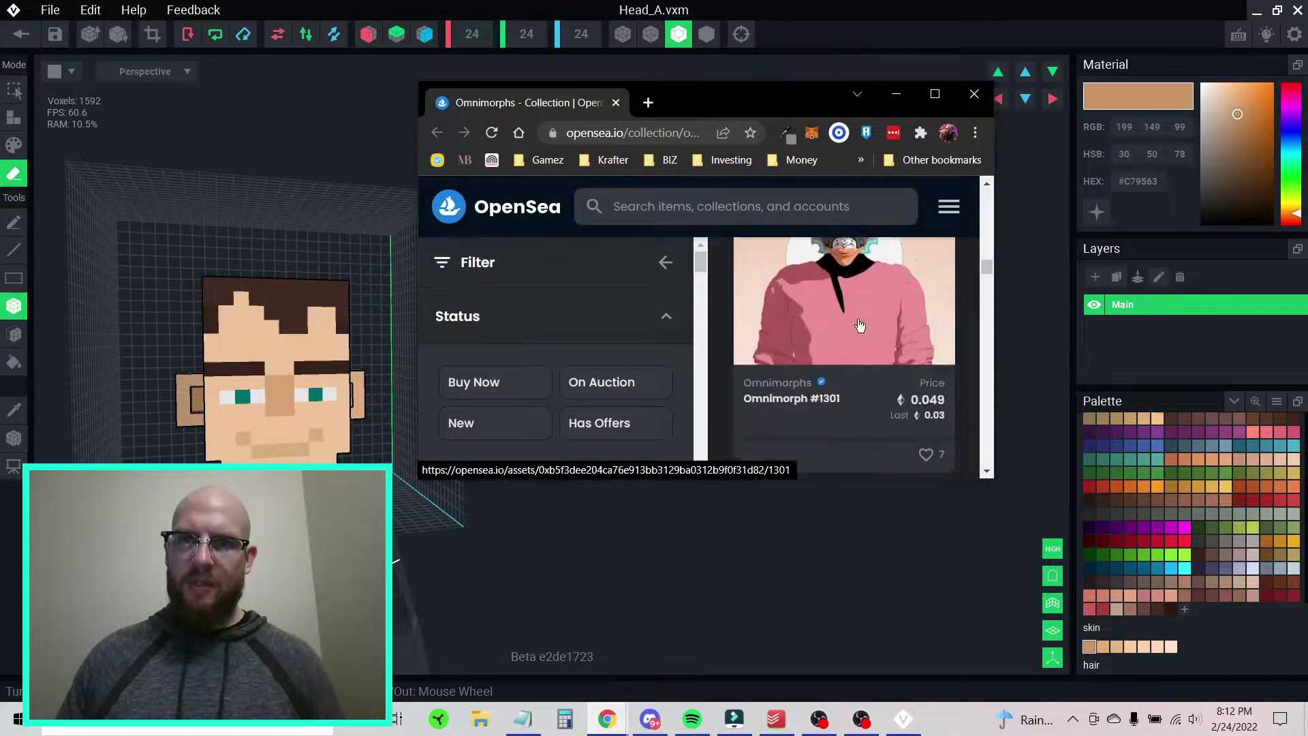
scroll(860, 324, "down", 8)
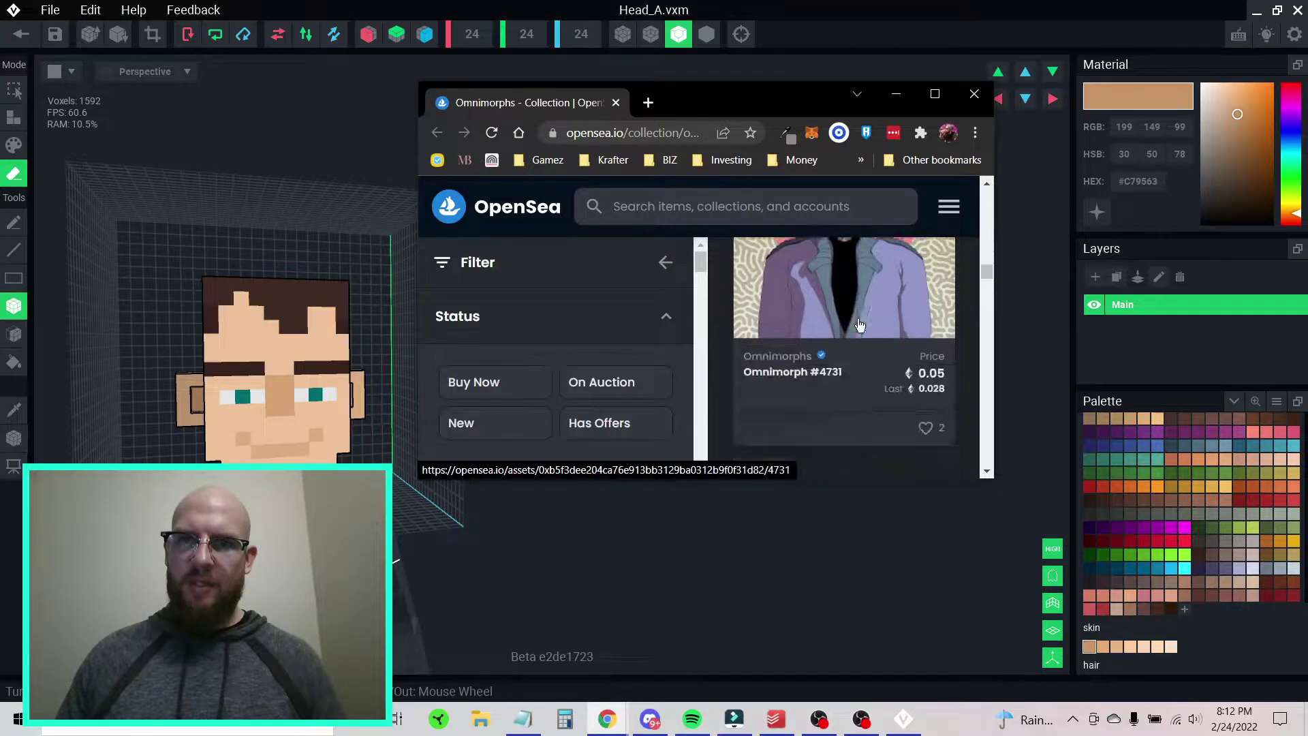
scroll(860, 324, "down", 3)
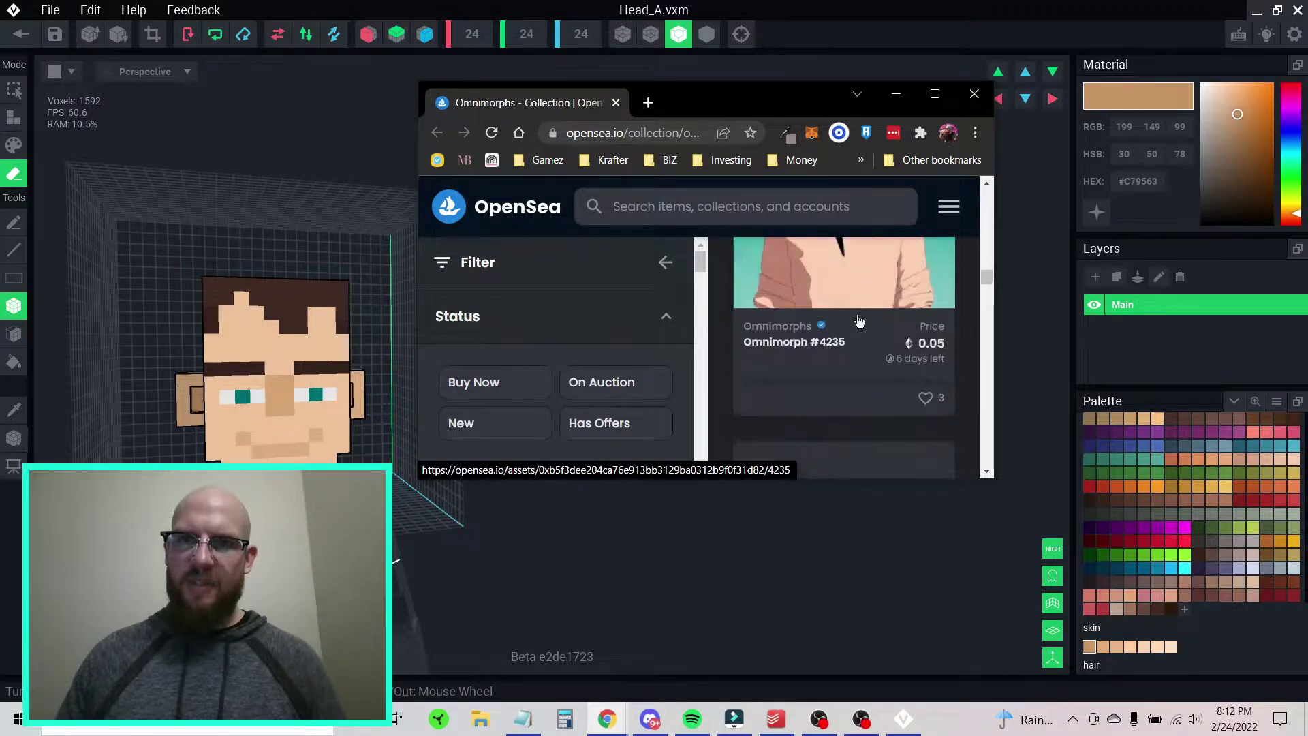
- Examine the headdress and mask of Omnimorph #4807 on OpenSea, and move the browser window off this screen
left_click_drag(714, 109, 1307, 109)
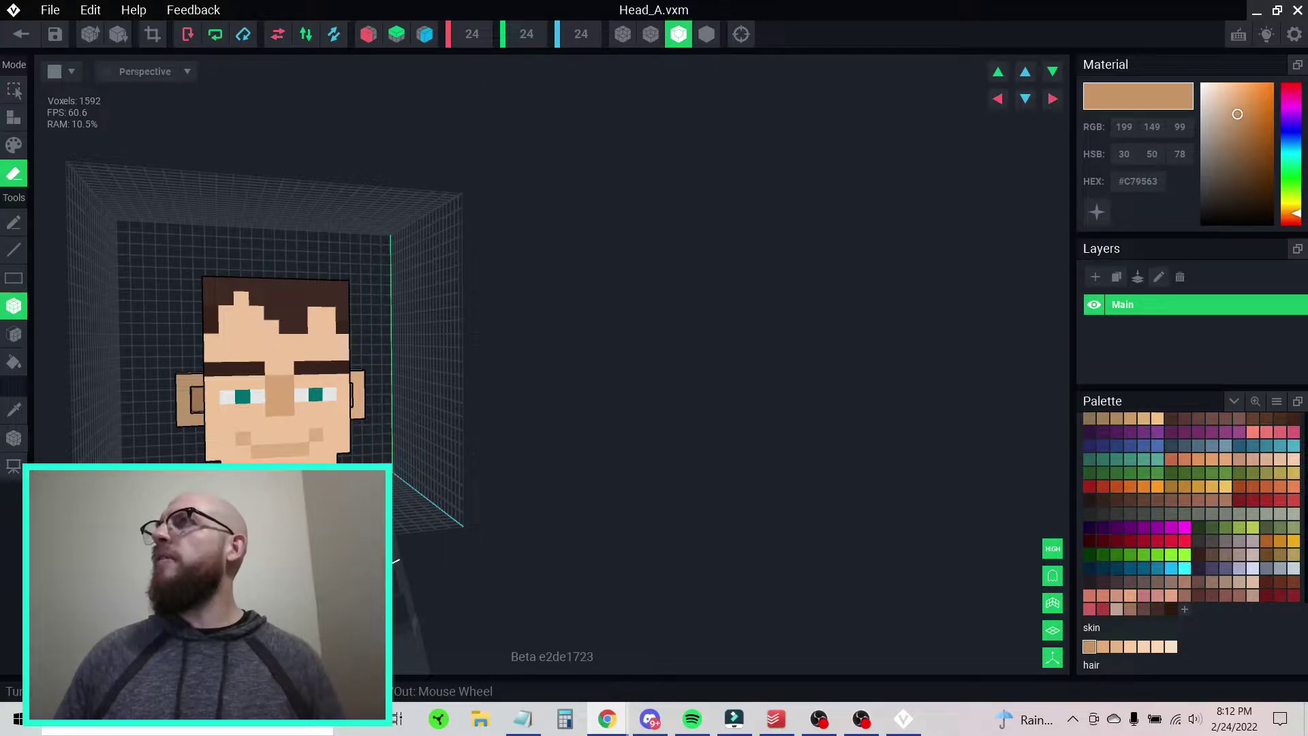
left_click_drag(1307, 187, 1047, 14)
scroll(729, 382, "down", 2)
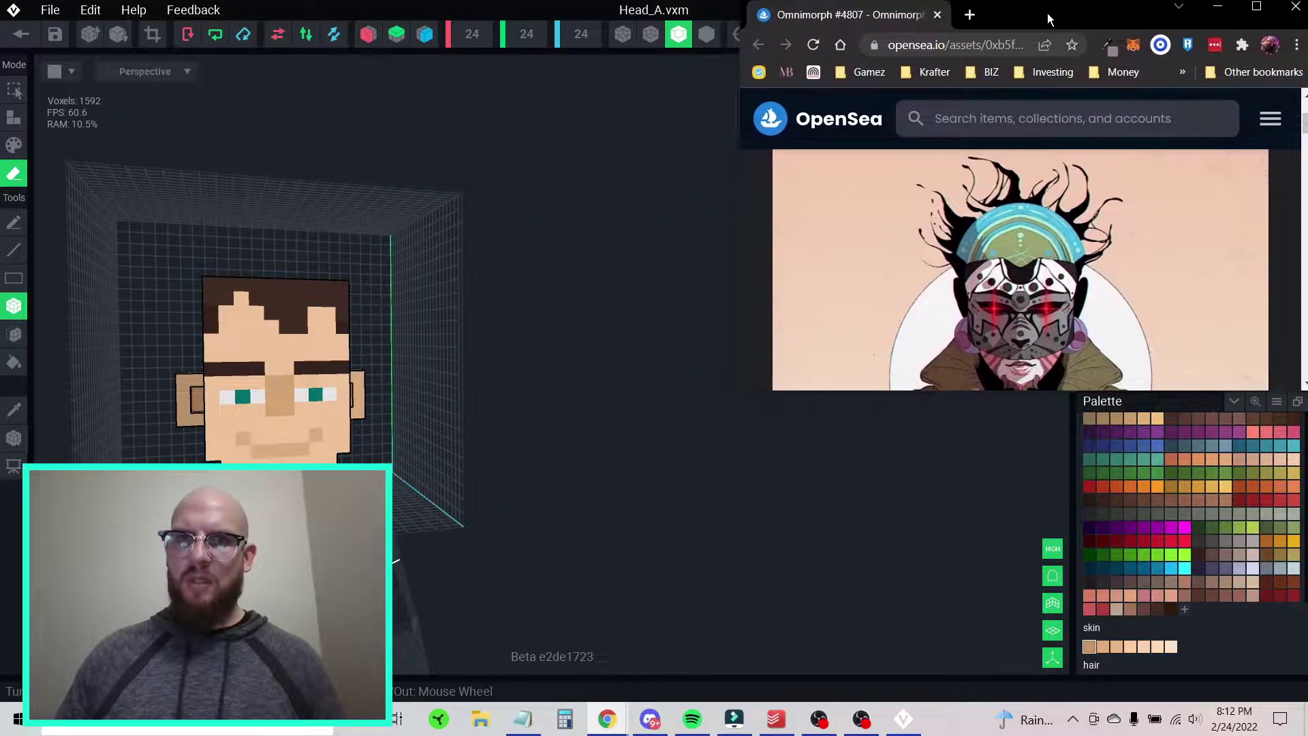
scroll(1026, 235, "down", 1)
scroll(1049, 256, "up", 1)
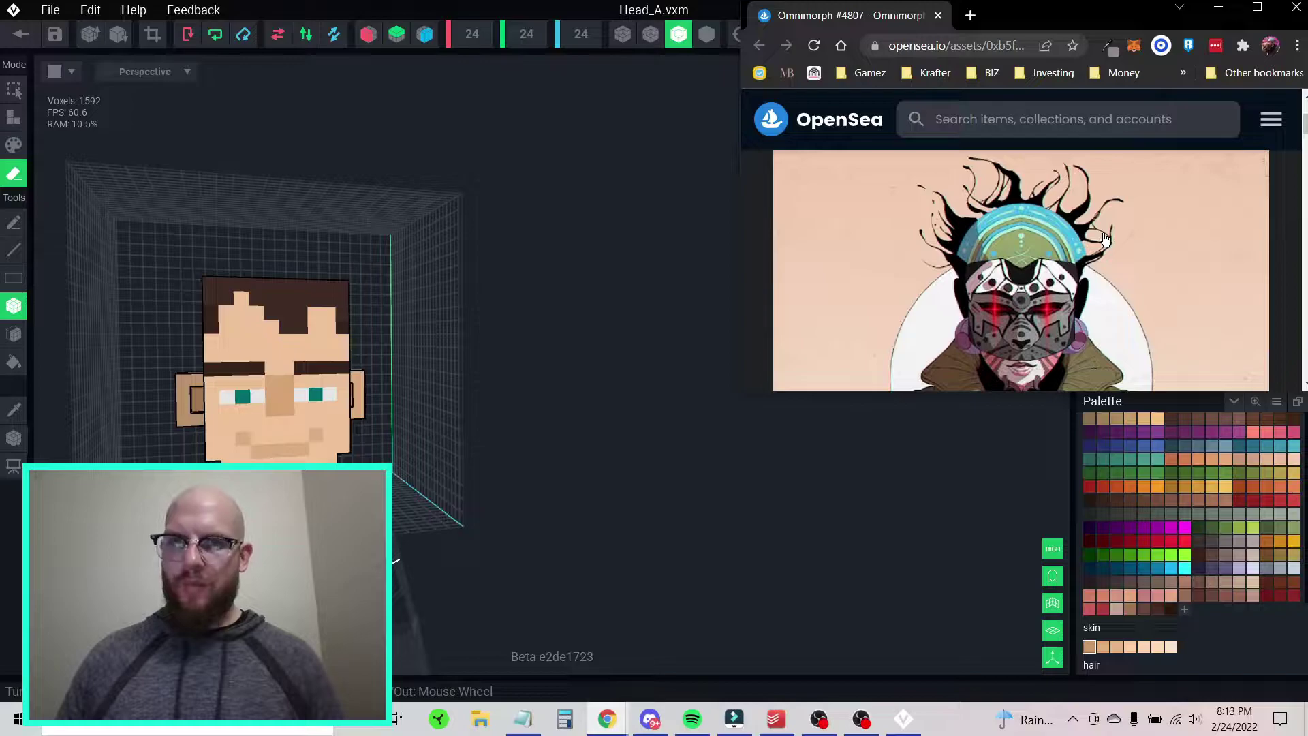
right_click(1053, 15)
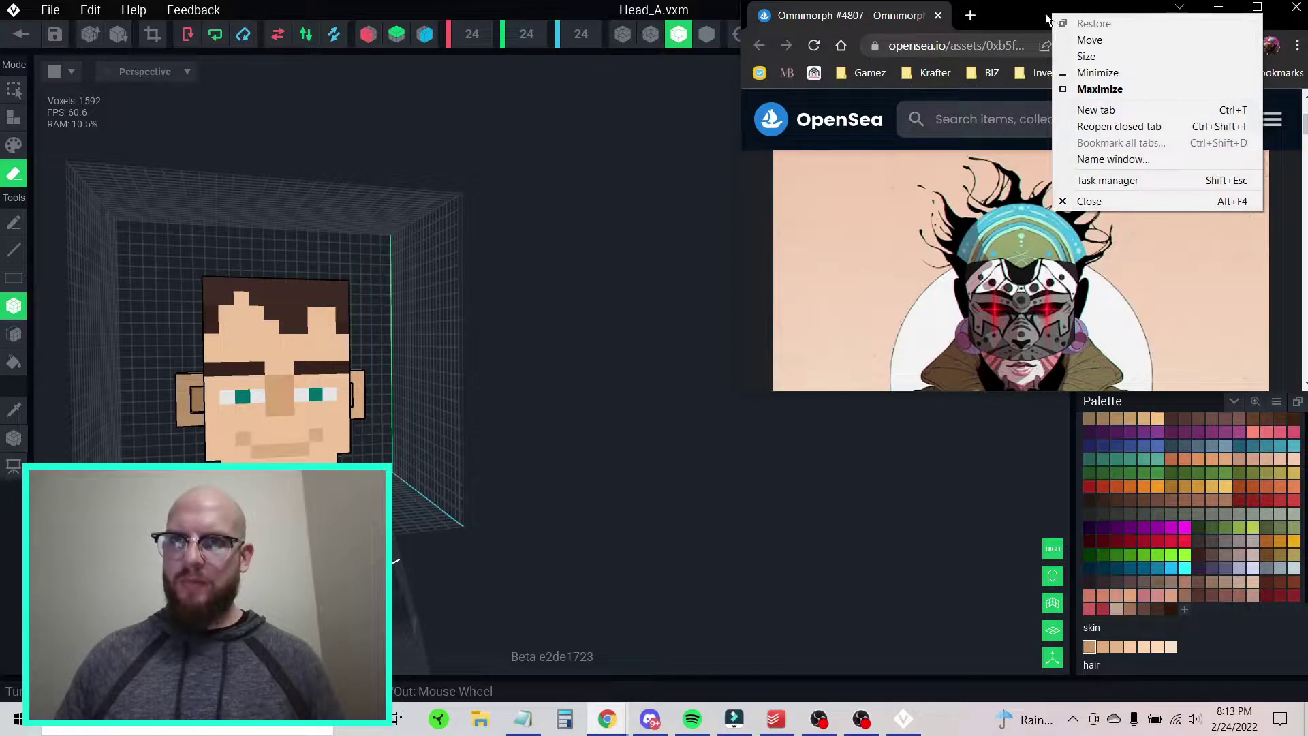
left_click_drag(1024, 14, 1307, 15)
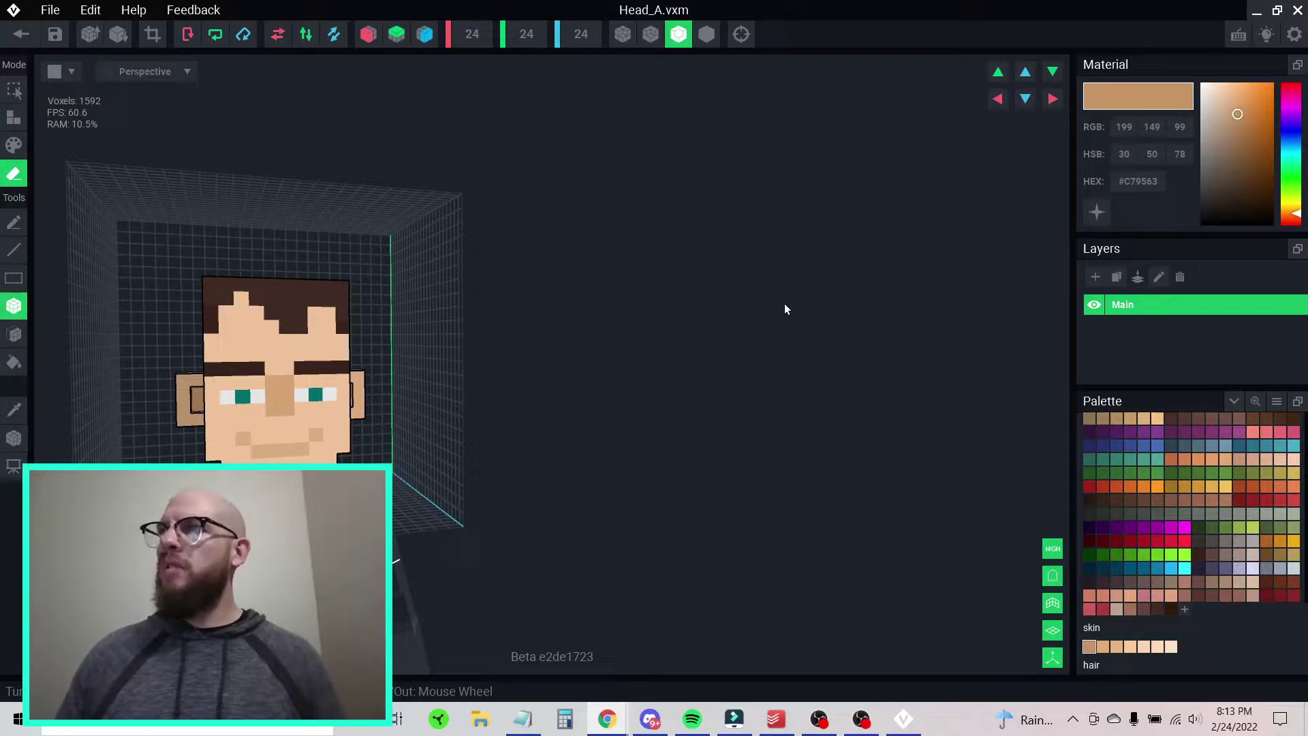
- Recolour the first two swatches in the palette's last unnamed row to #141414 and #EF9393
right_click_drag(291, 423, 292, 423)
middle_click_drag(292, 423, 388, 408)
scroll(391, 399, "up", 5)
right_click_drag(503, 383, 454, 400)
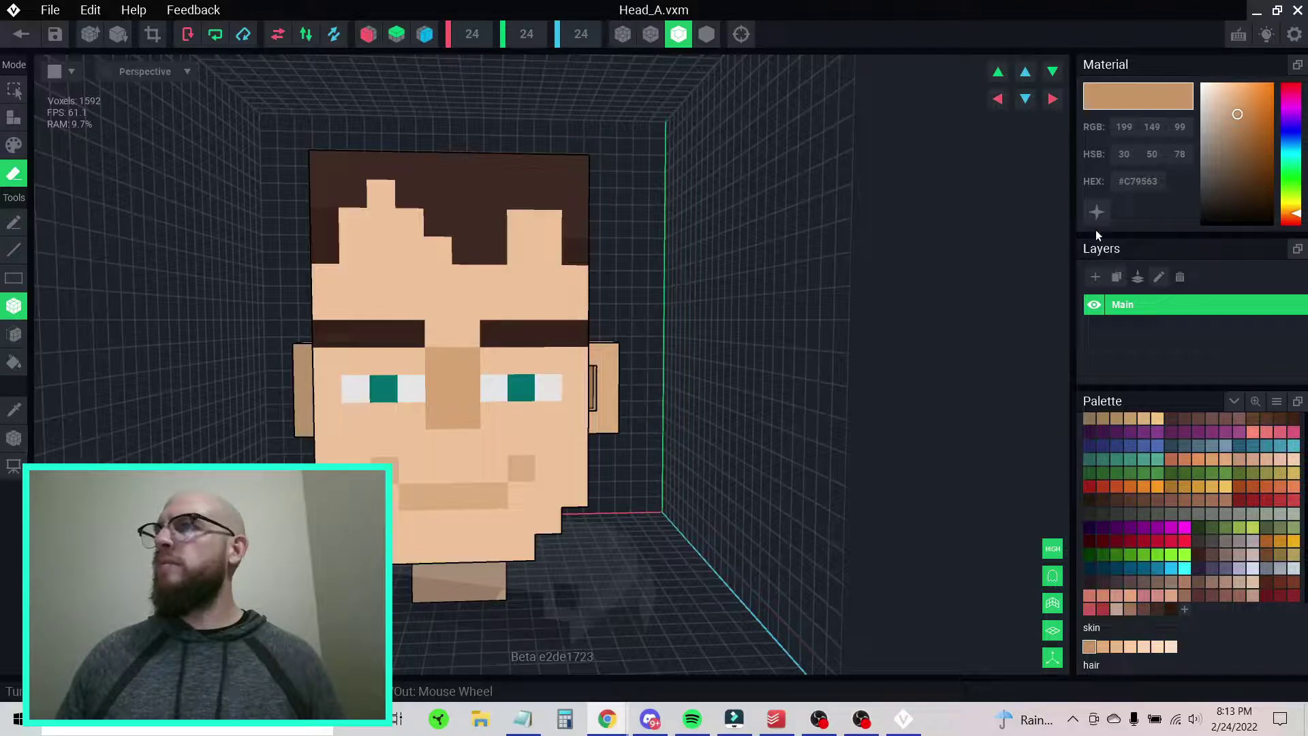
left_click(1088, 607)
right_click(1145, 183)
left_click(1184, 218)
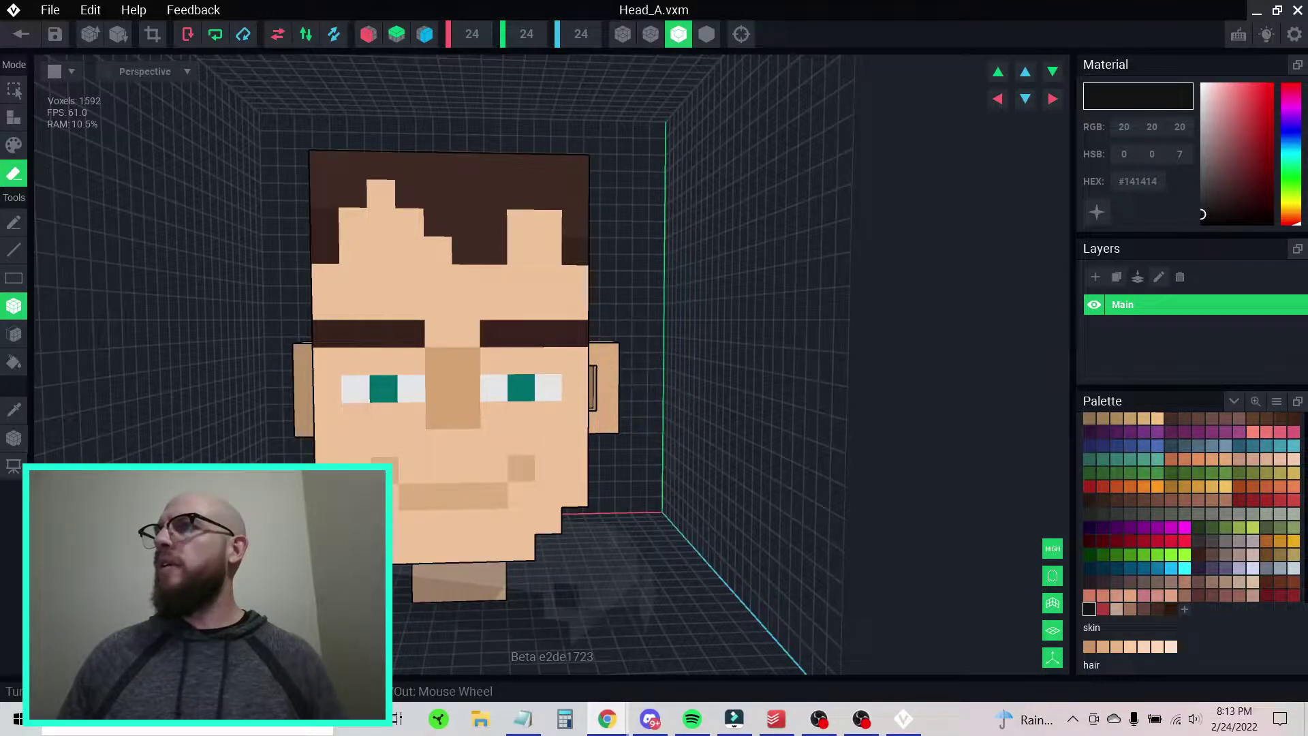
left_click(1103, 609)
right_click(1145, 183)
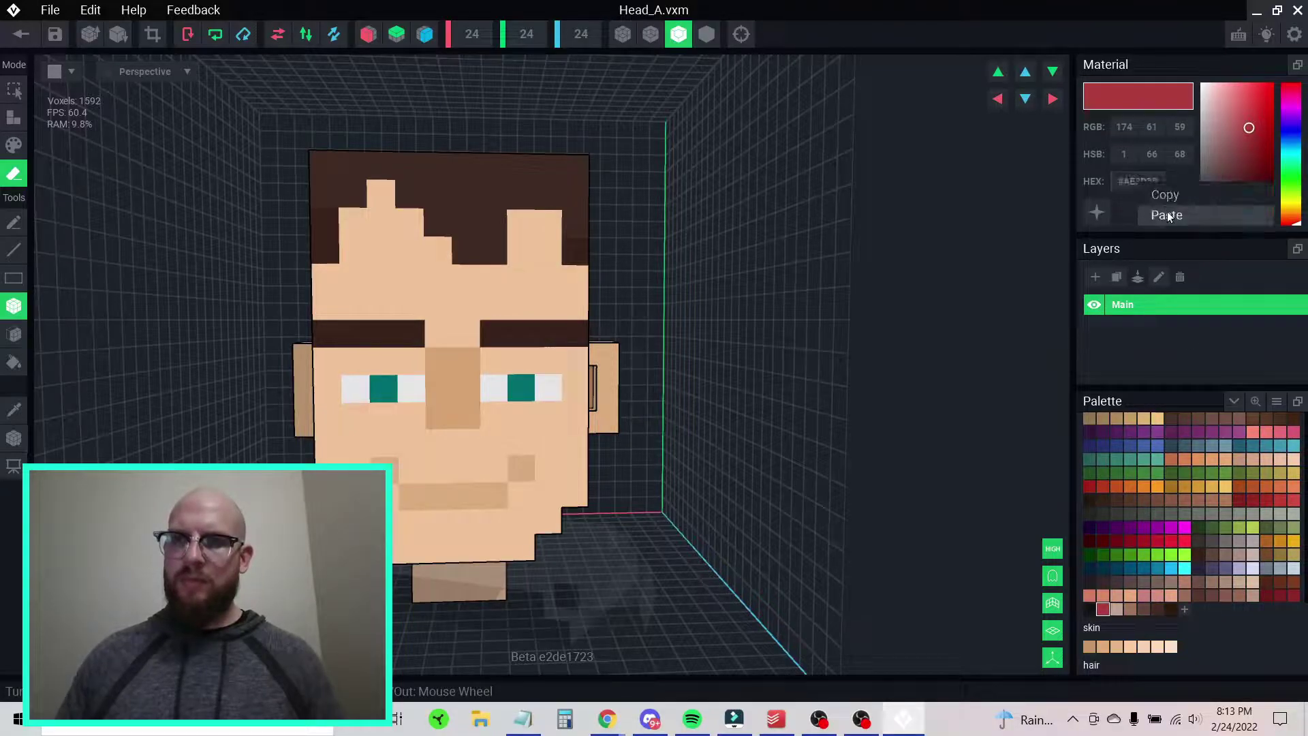
left_click(1169, 214)
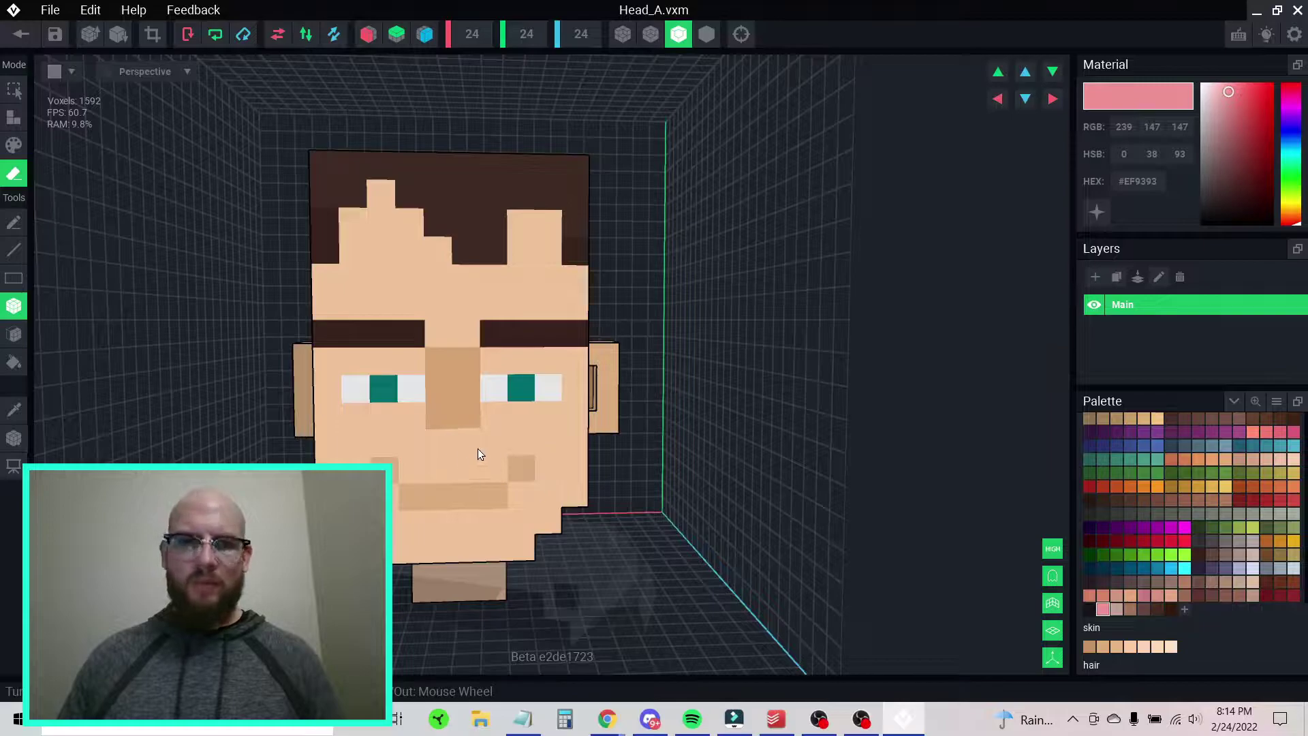
- Fill the face's skin, nose and mouth areas with pink #EF9393 in Paint mode
left_click(22, 366)
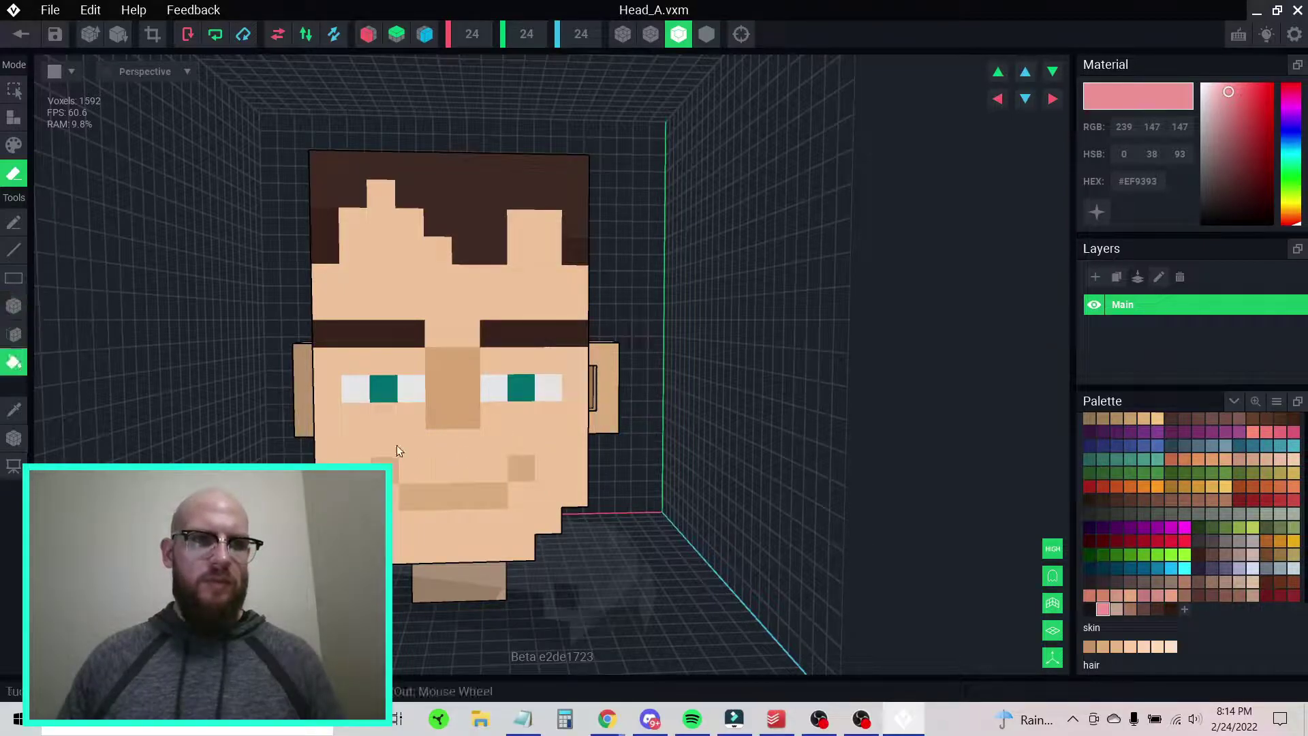
left_click(455, 449)
key("ctrl+z")
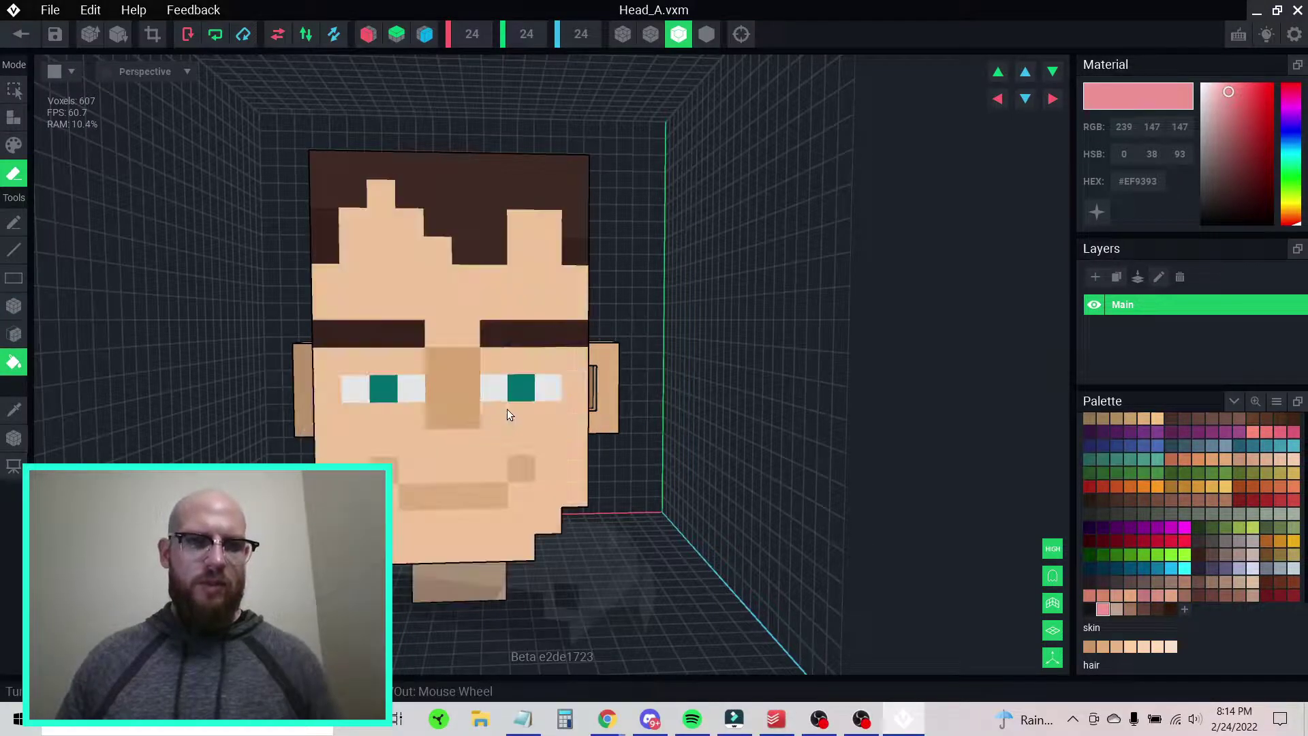
left_click(17, 146)
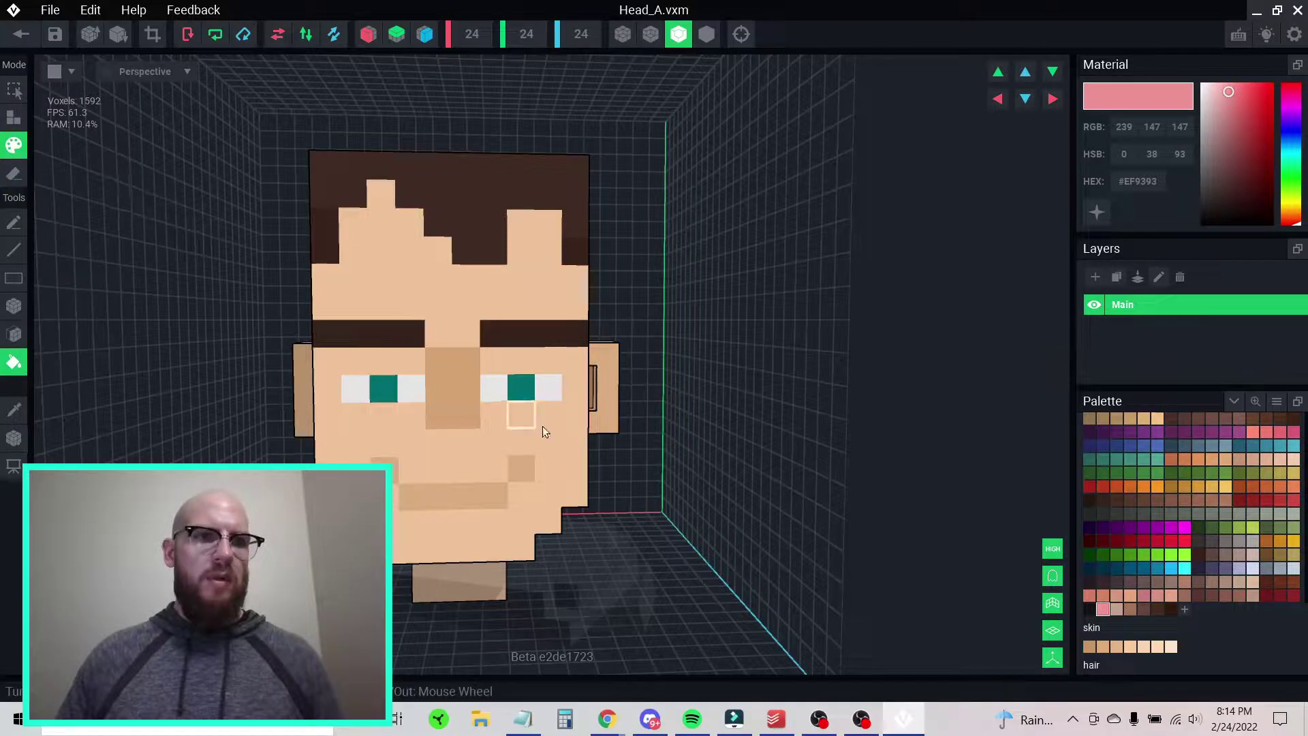
left_click(455, 456)
right_click_drag(504, 438, 460, 406)
left_click(521, 470)
left_click(384, 468)
right_click_drag(548, 444, 587, 447)
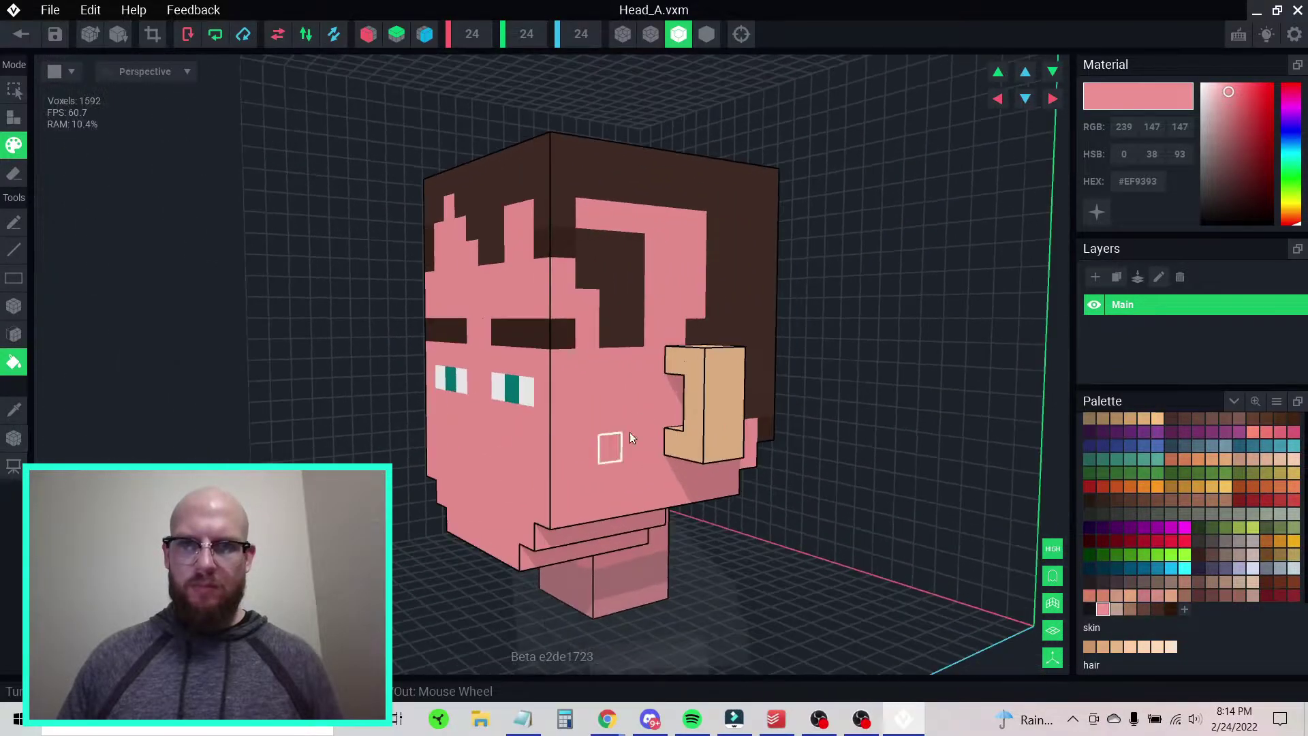
- Fill both outer ears with #EF9393 and turn on left-right symmetry across the head's centre
left_click(716, 394)
mouse_move(679, 373)
right_mouse_down()
mouse_move(461, 444)
mouse_move(459, 462)
right_mouse_up()
left_click(267, 403)
right_click_drag(378, 422, 350, 411)
left_click(331, 403)
key("ctrl+z")
key("ctrl+z")
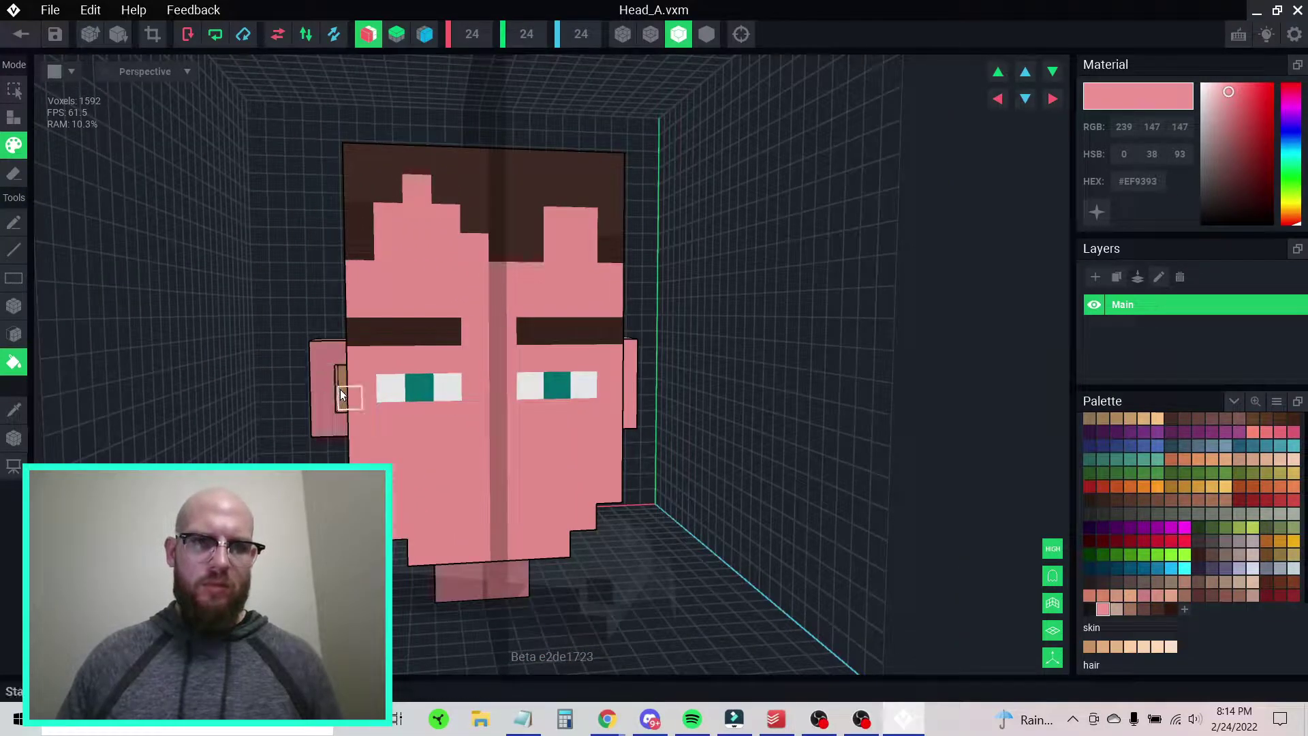
- Fill the inner ears and all the remaining brown hair with #EF9393
right_click_drag(418, 387, 435, 379)
scroll(418, 386, "down", 2)
left_click(229, 409)
right_click_drag(229, 407, 293, 410)
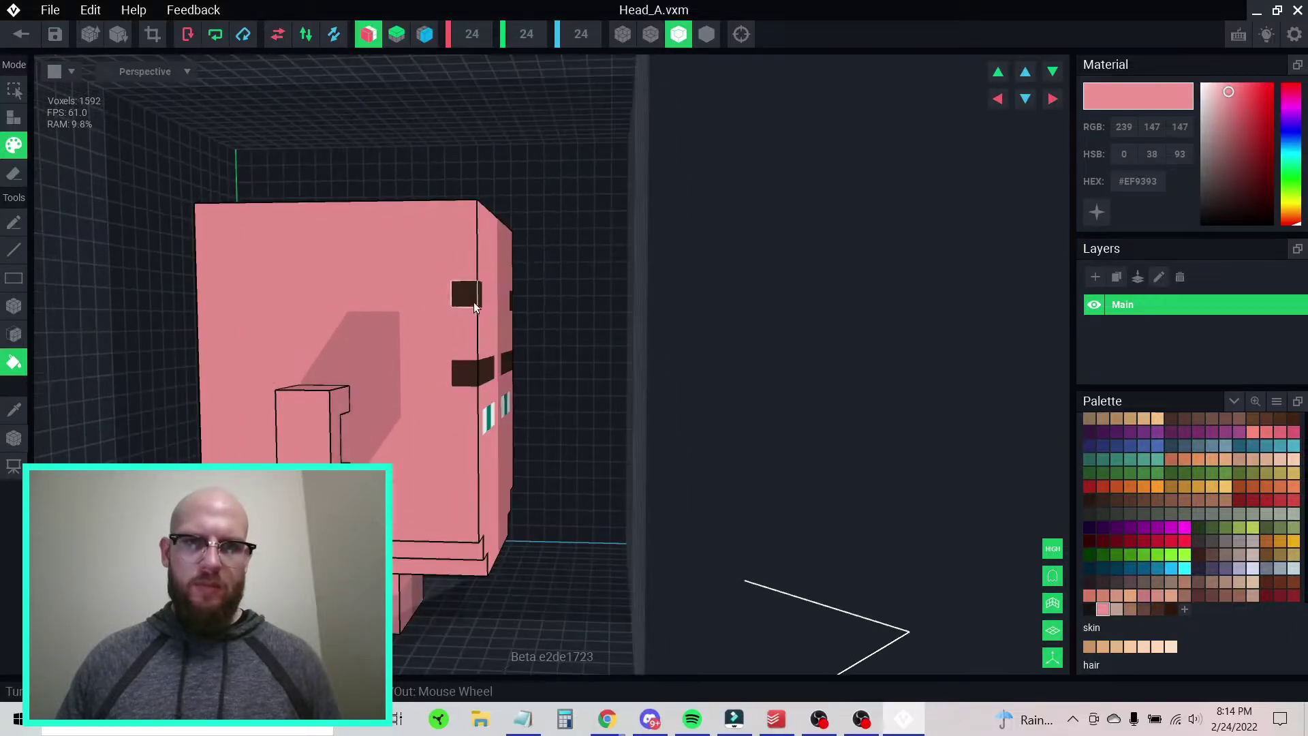
right_click_drag(451, 308, 632, 326)
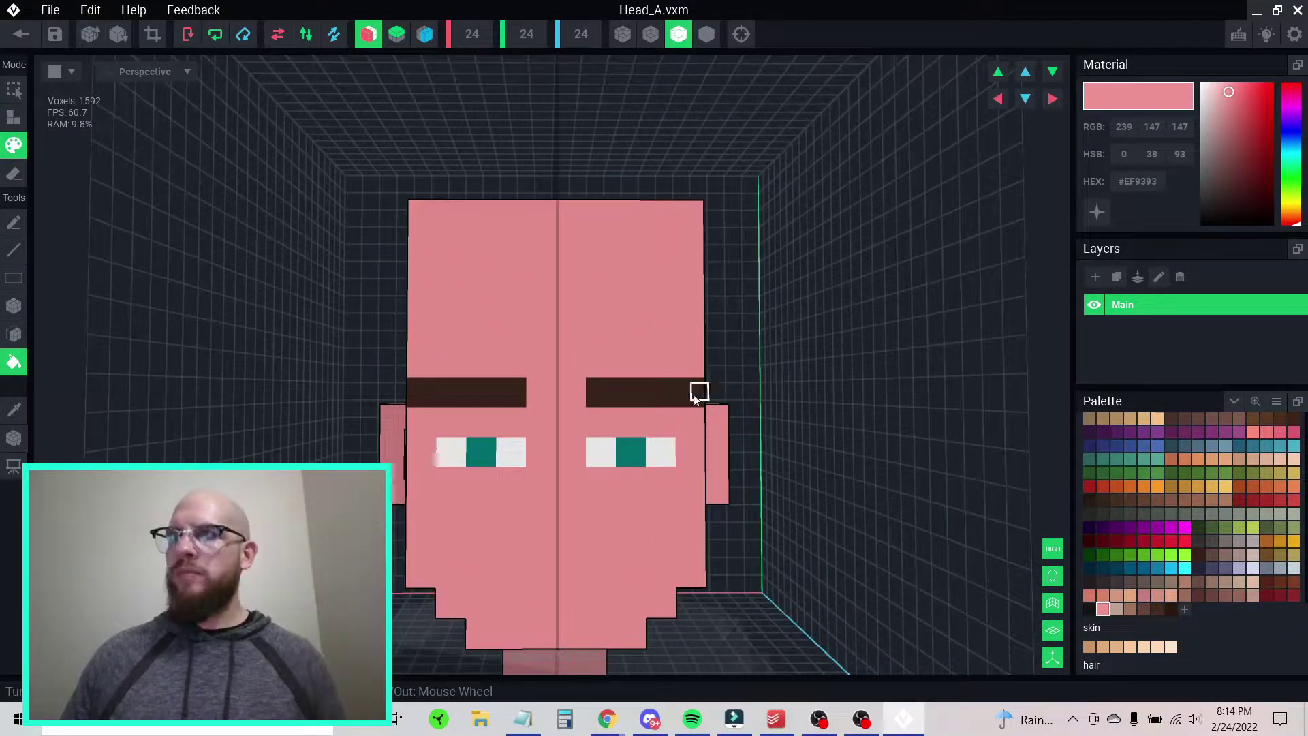
- Fill the mirrored eyebrows, eye whites and irises with #EF9393 to leave a plain pink face
left_click(639, 393)
right_click_drag(586, 517, 582, 502)
scroll(582, 501, "down", 2)
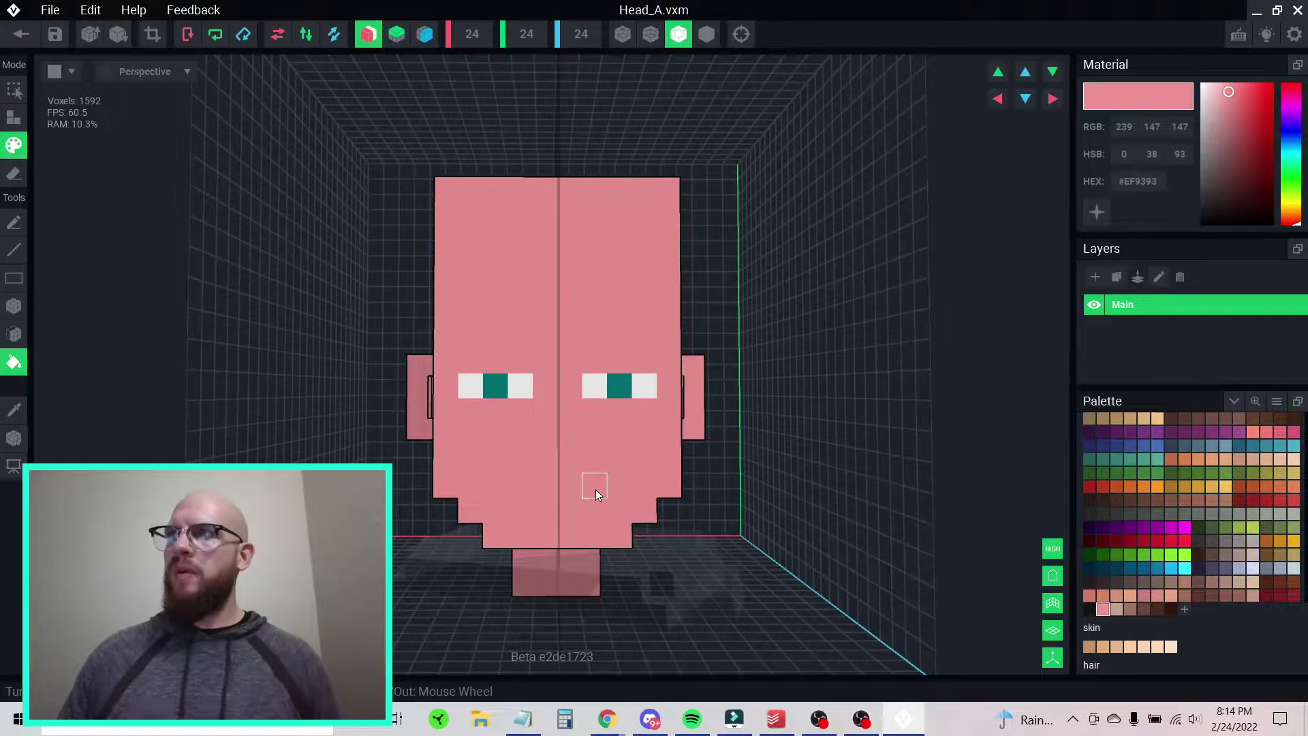
right_click_drag(622, 466, 607, 434)
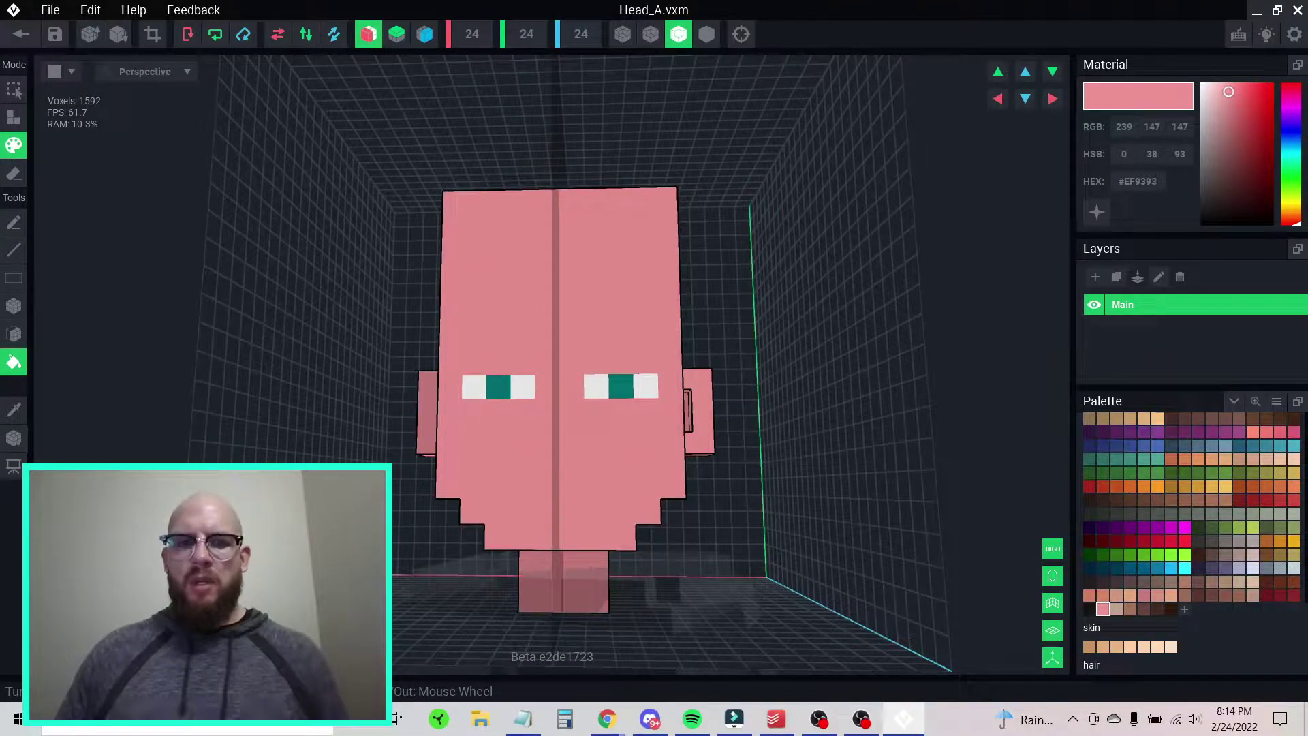
right_click_drag(584, 476, 644, 402)
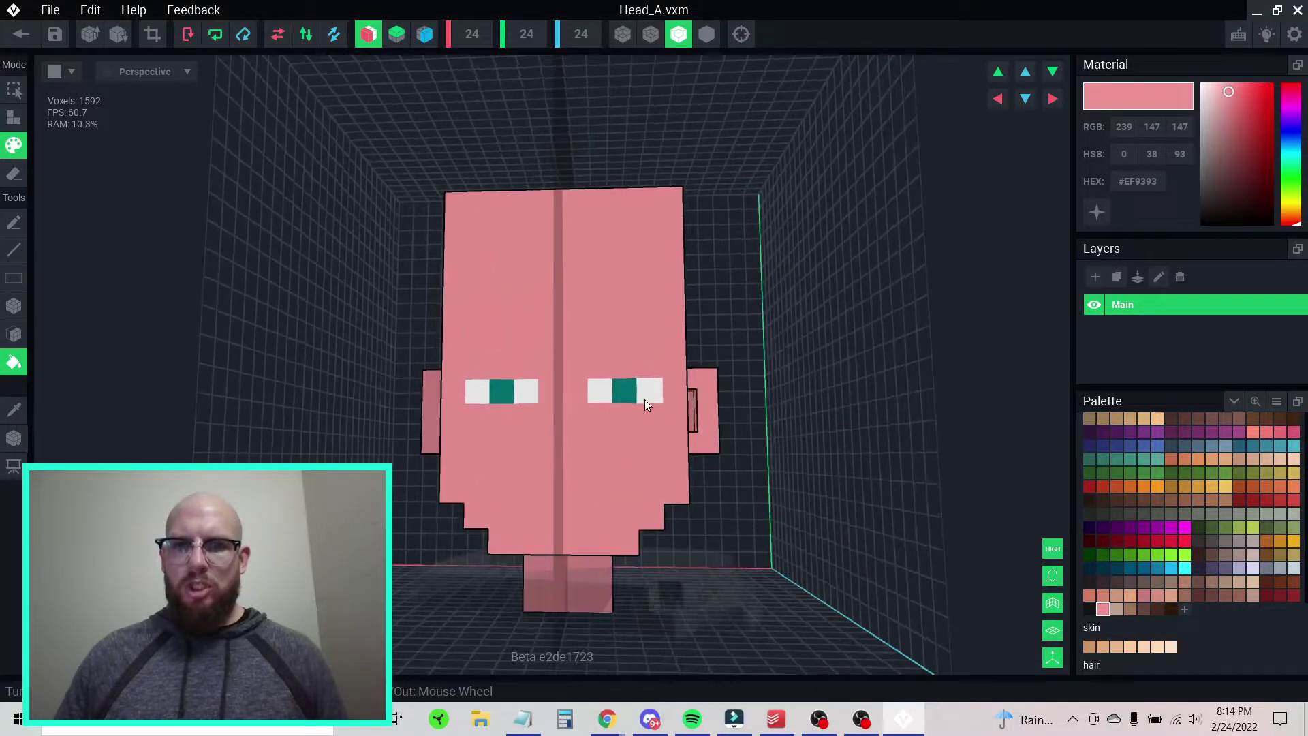
left_click(646, 397)
left_click(602, 394)
left_click(622, 395)
right_click_drag(543, 445, 546, 458)
left_click(376, 40)
right_click_drag(387, 68, 492, 231)
left_click(368, 38)
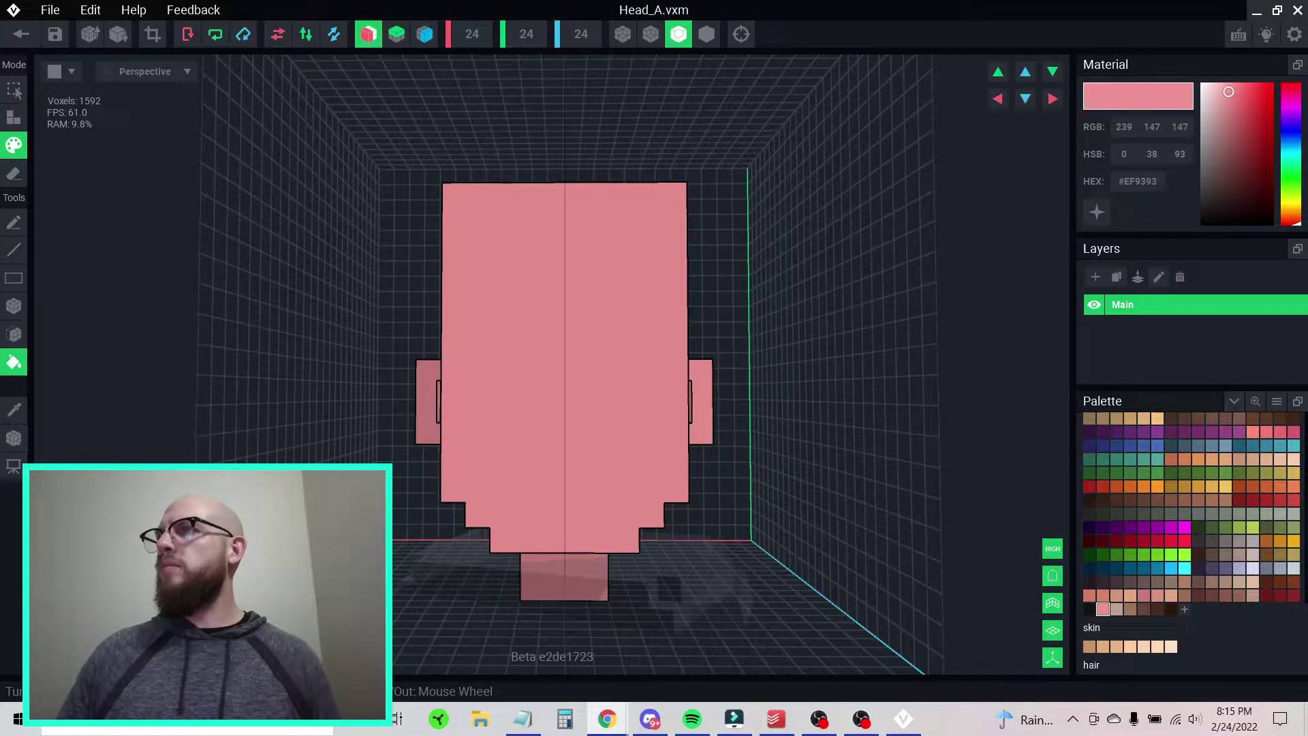
- Recolour a palette swatch to #8C4A4C and paint a mirrored three-voxel diagonal rising inward from each side of the jaw
left_click(1102, 595)
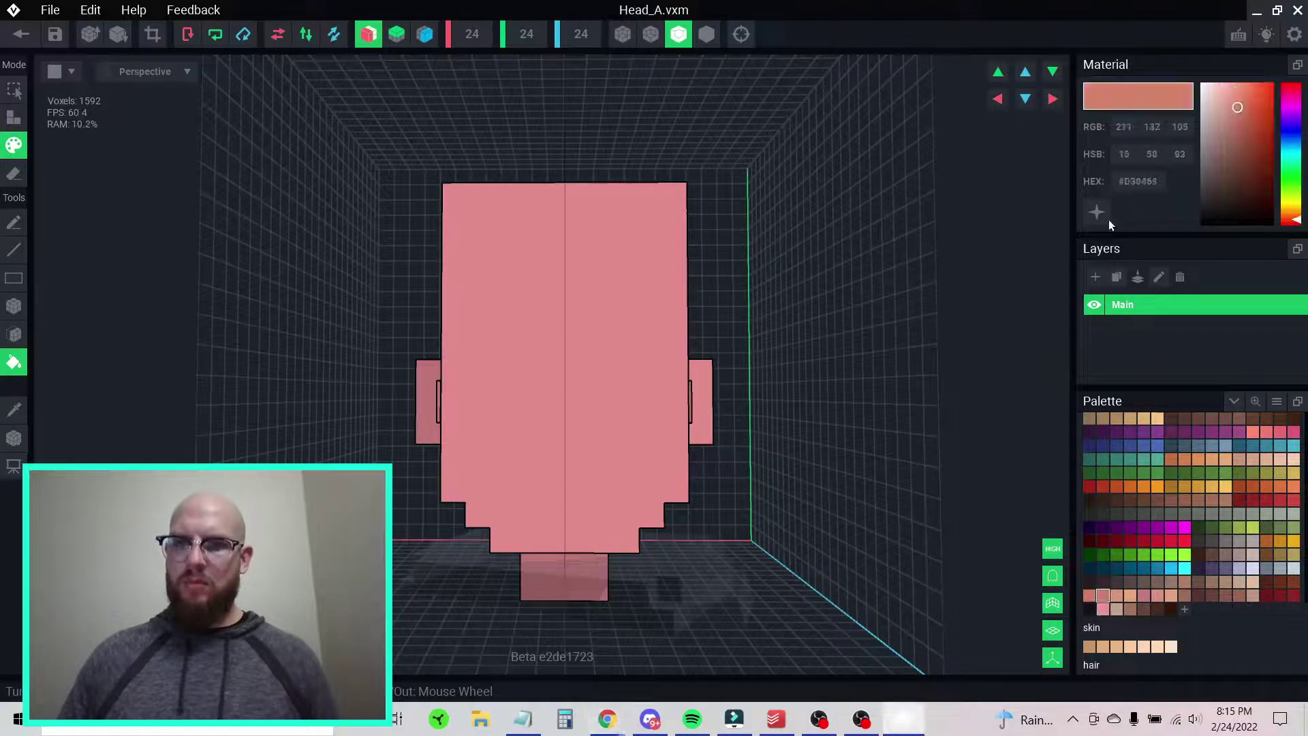
right_click(1136, 182)
left_click(1168, 223)
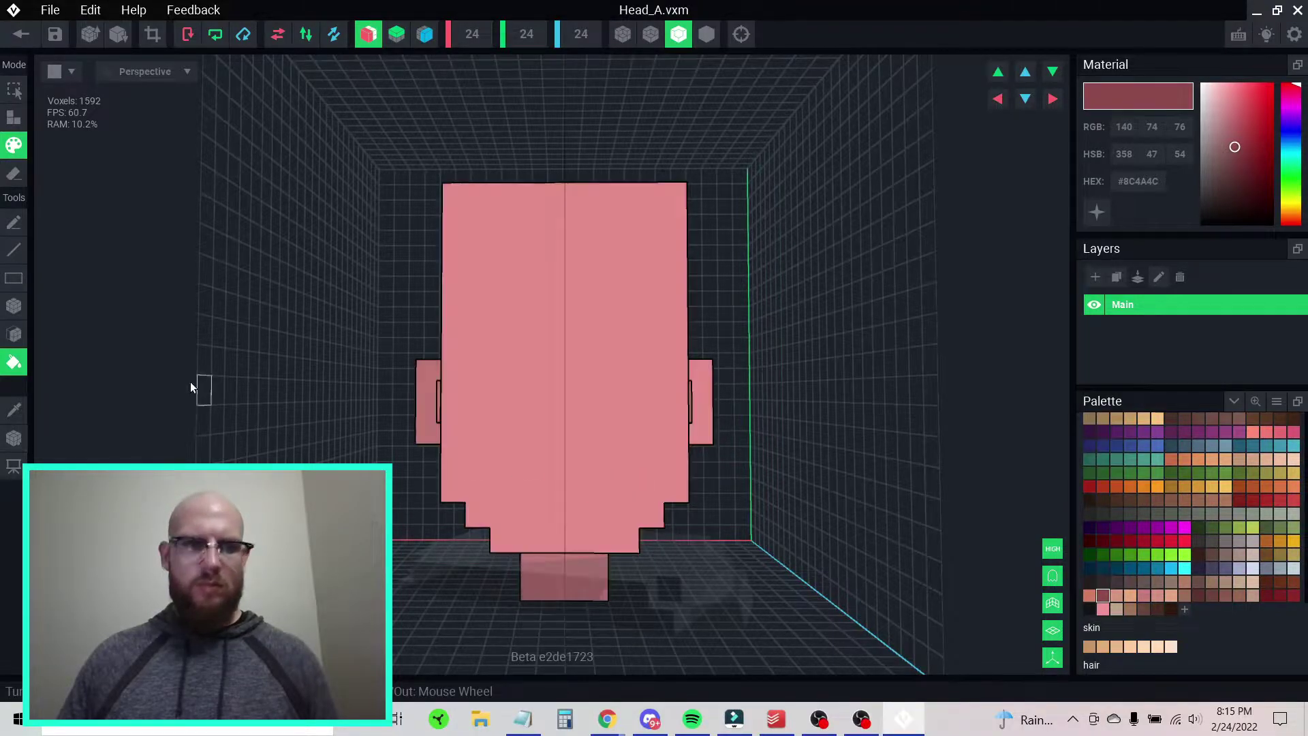
key("b")
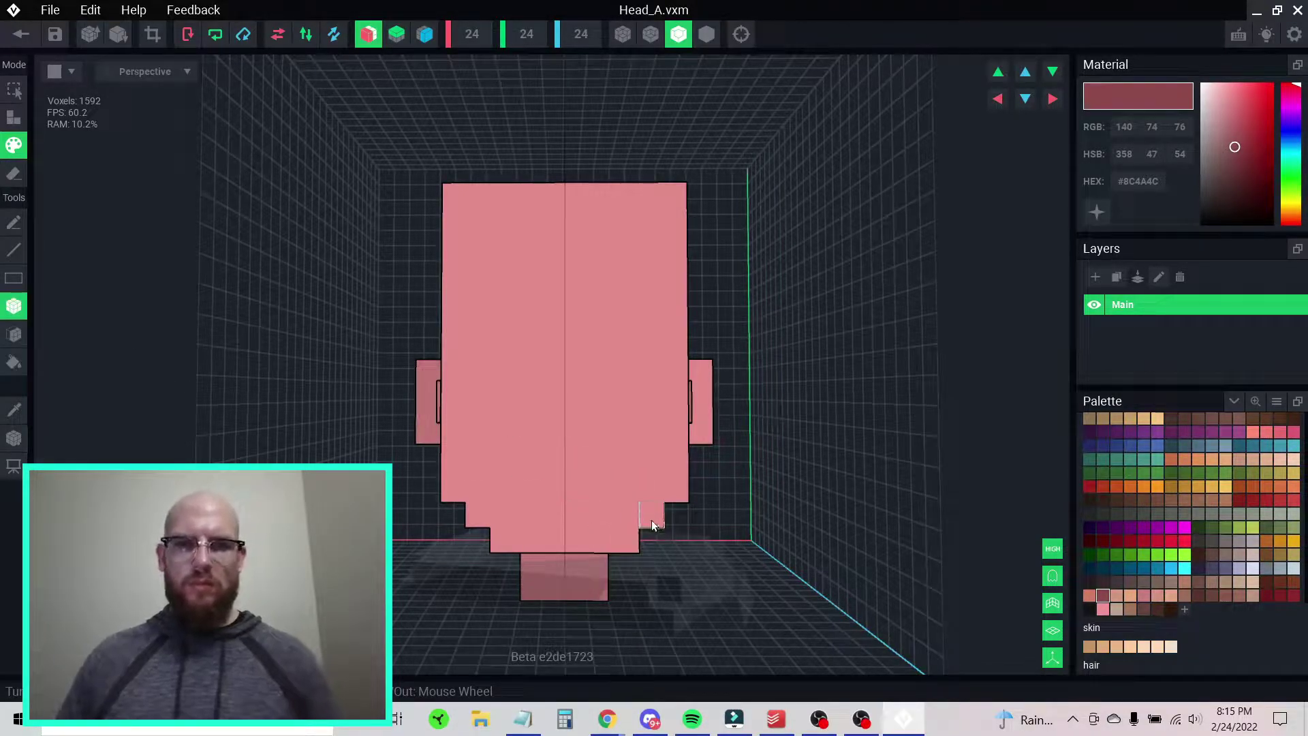
left_click(651, 519)
left_click(626, 491)
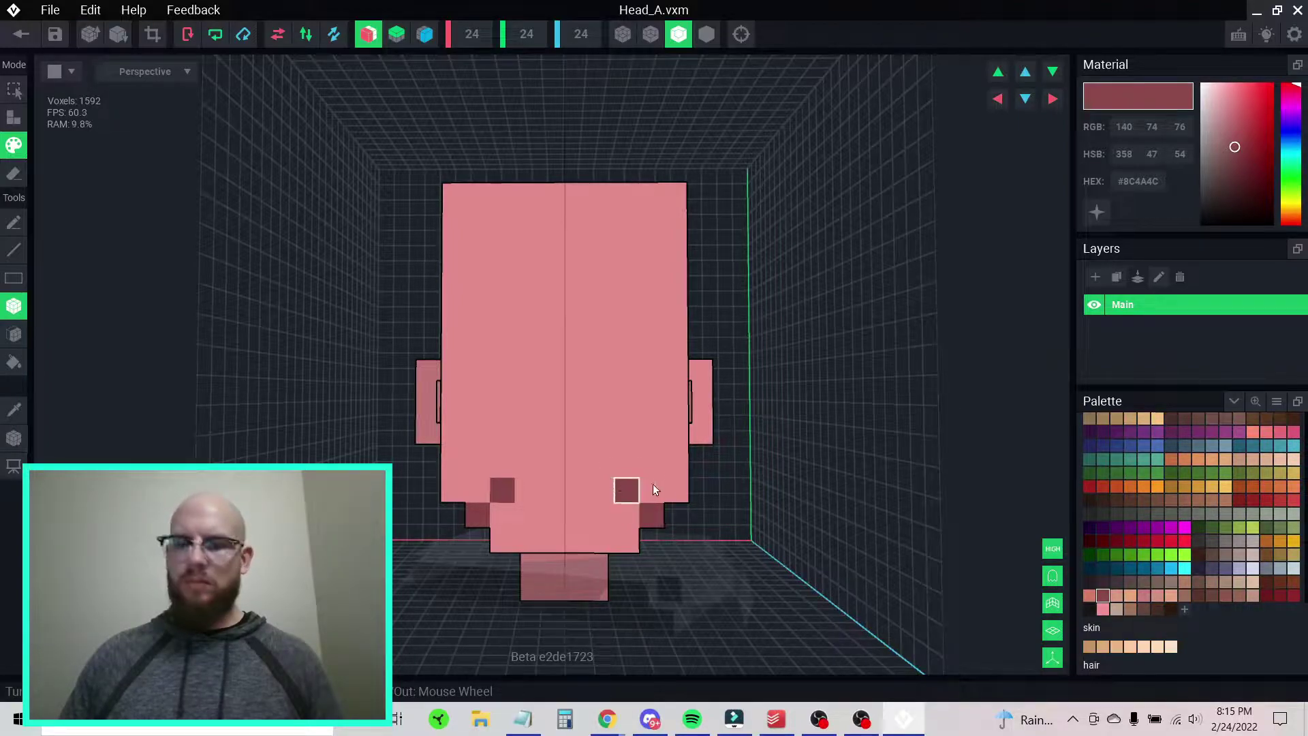
left_click(596, 476)
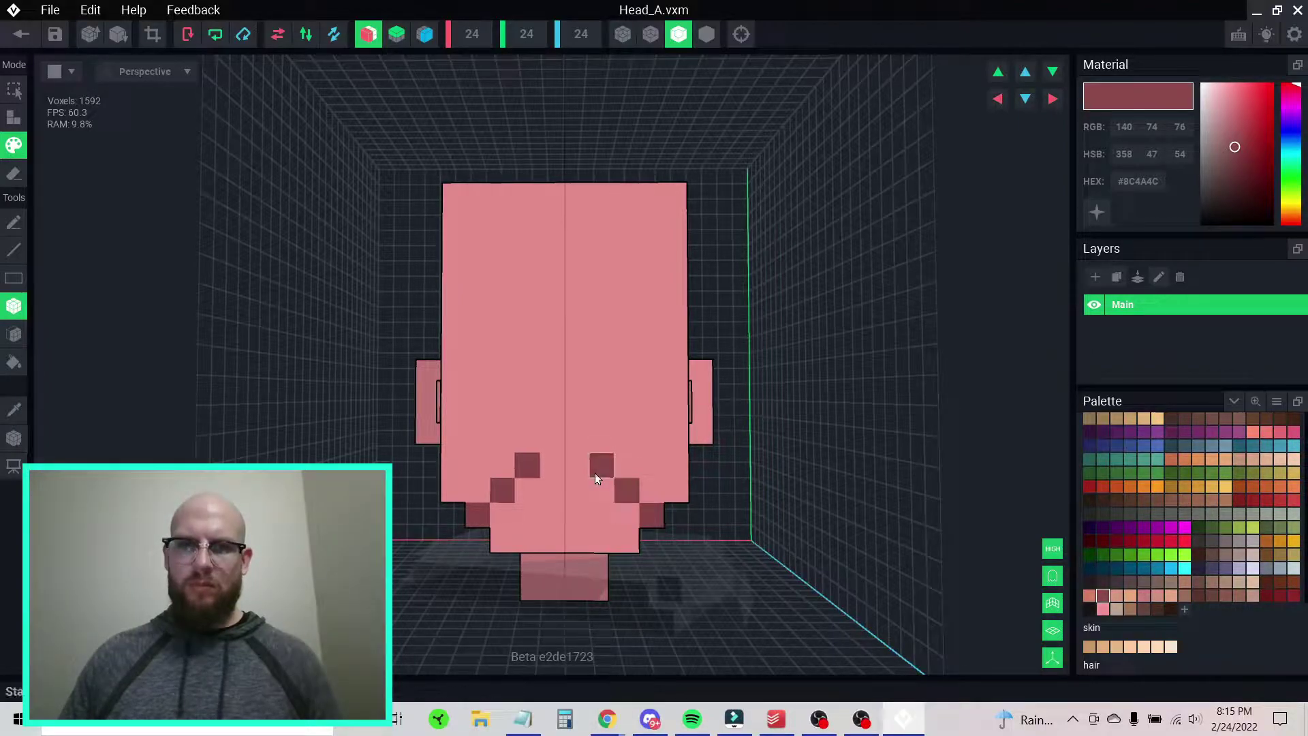
- Paint a second mirrored three-voxel diagonal over the cheeks, plus two-voxel centre bars above the muzzle and at the mouth, in #8C4A4C
left_click(678, 463)
left_click(652, 444)
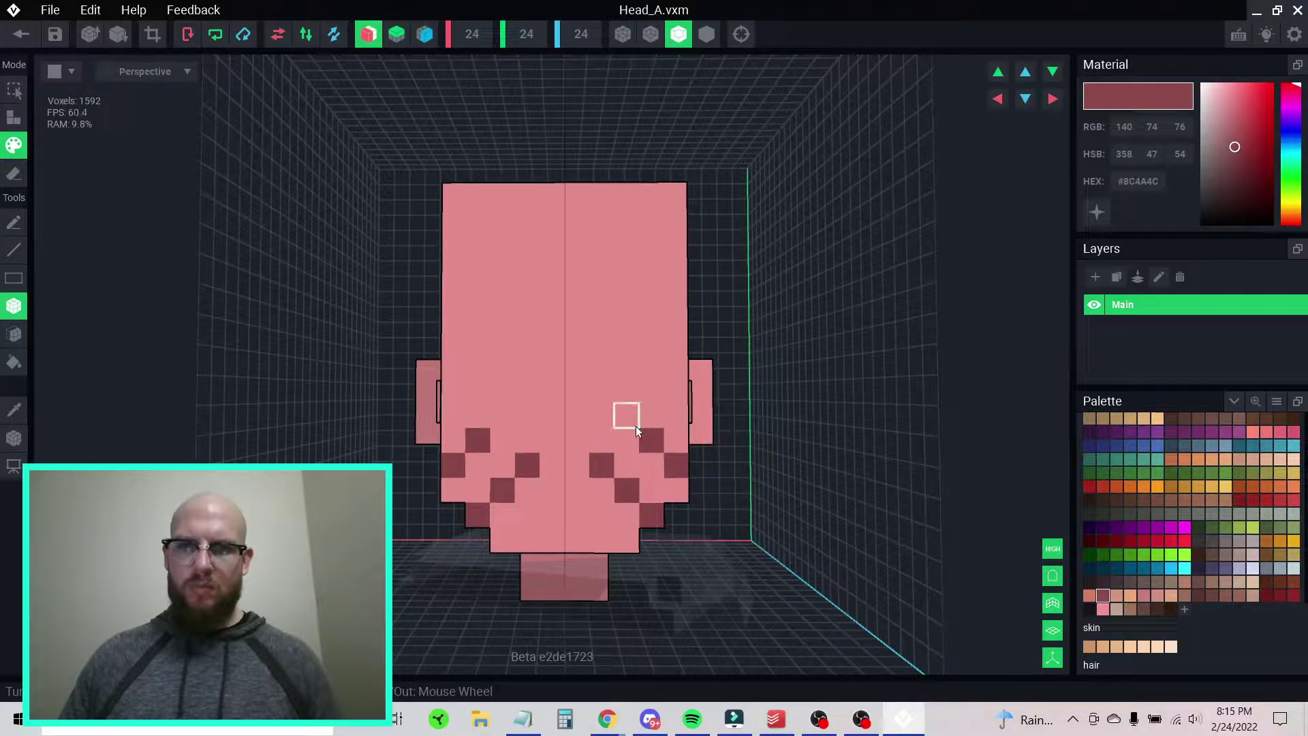
left_click(635, 426)
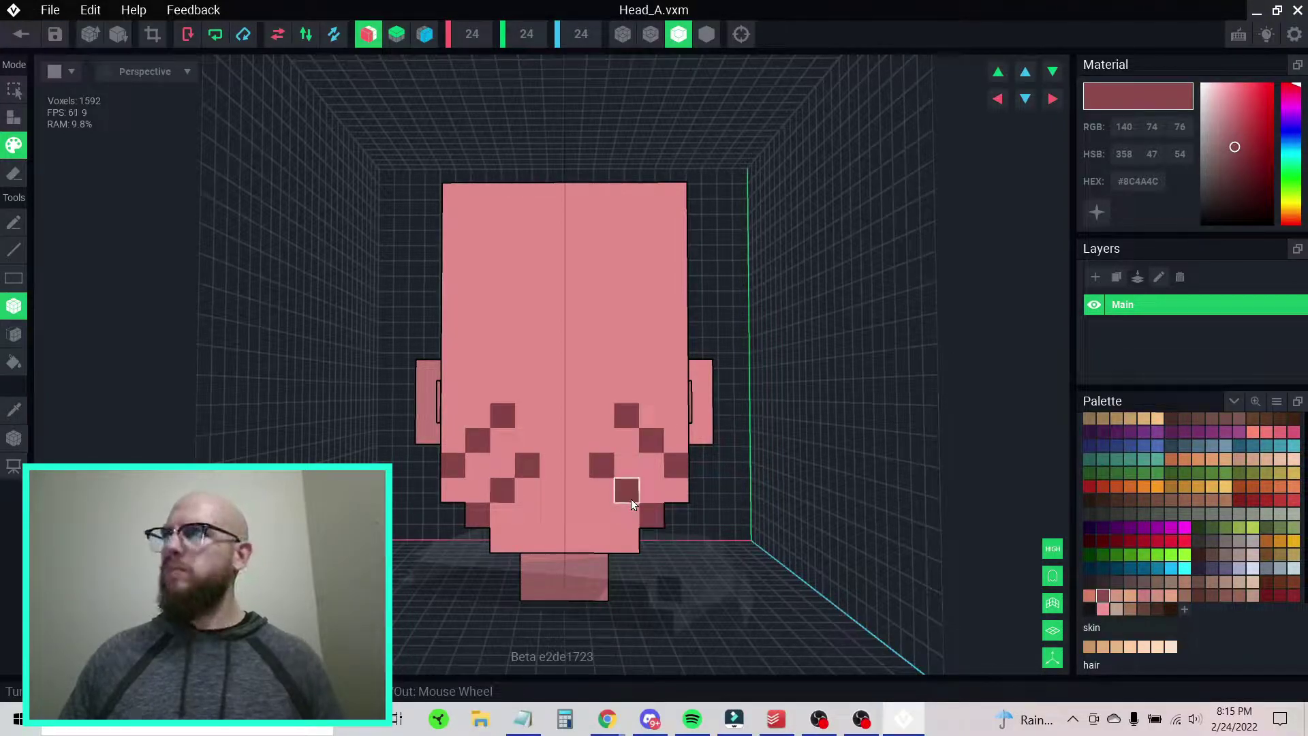
left_click(548, 451)
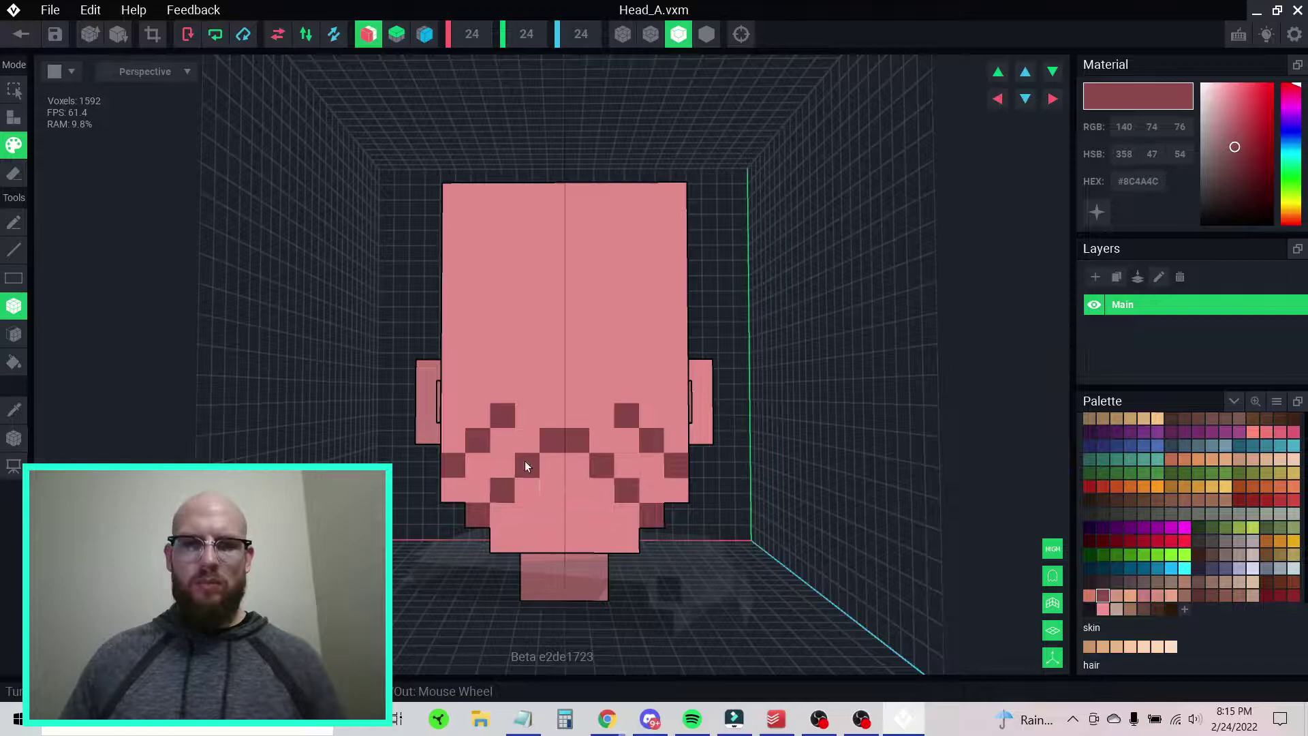
left_click(555, 498)
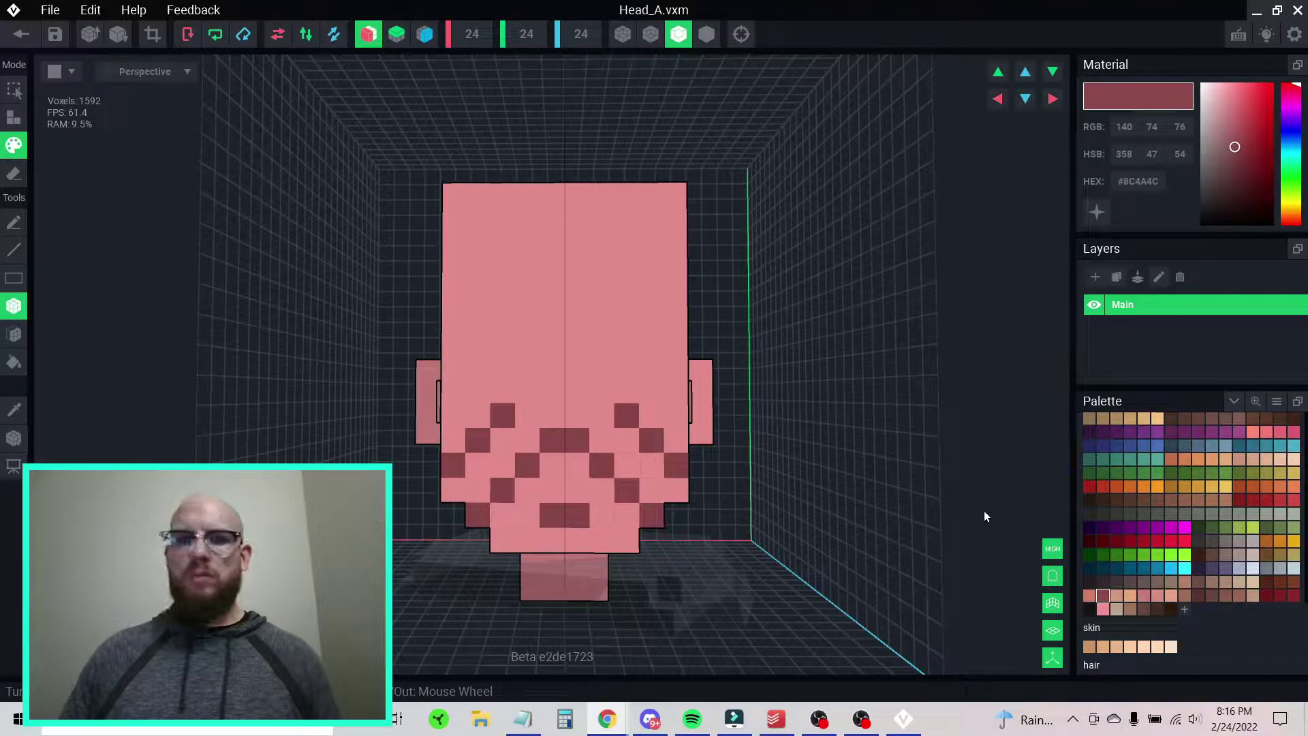
- Recolour a palette swatch to #E5E7E7 and paint the muzzle area around the mouth bar down to the chin
left_click(1104, 582)
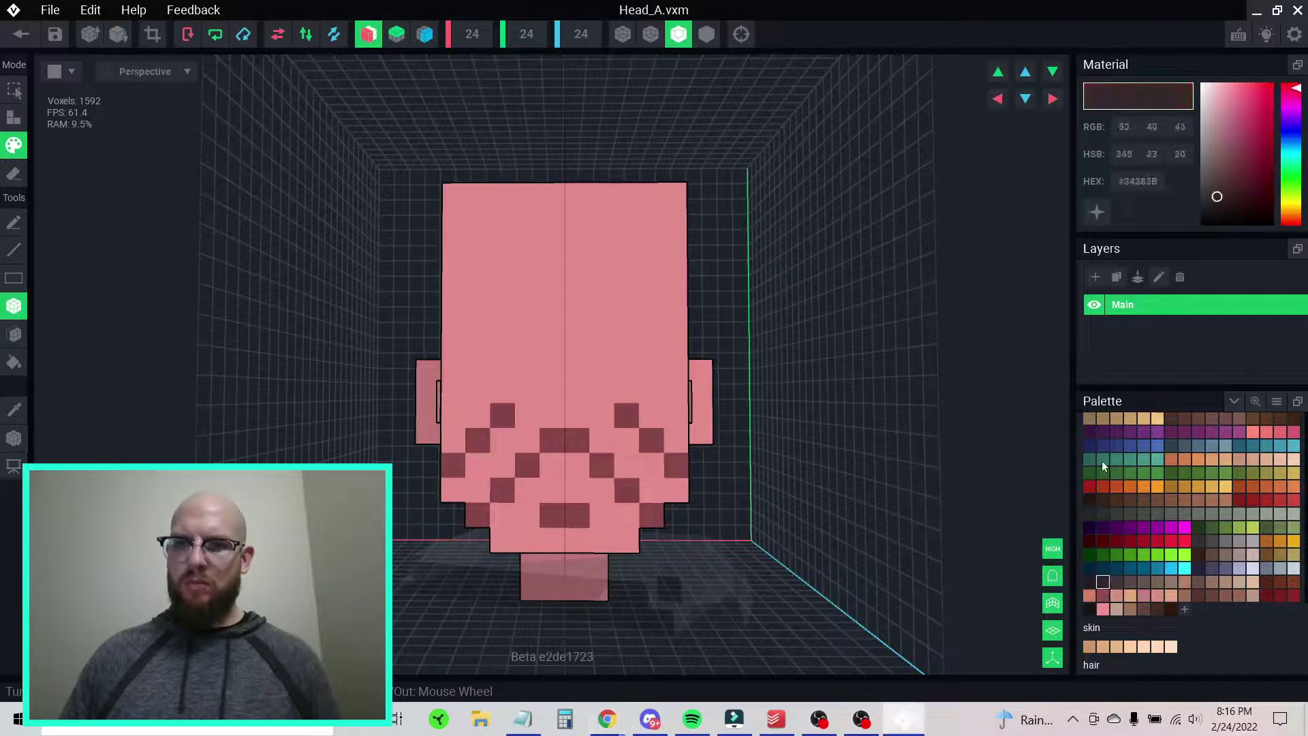
right_click(1139, 182)
left_click(1166, 216)
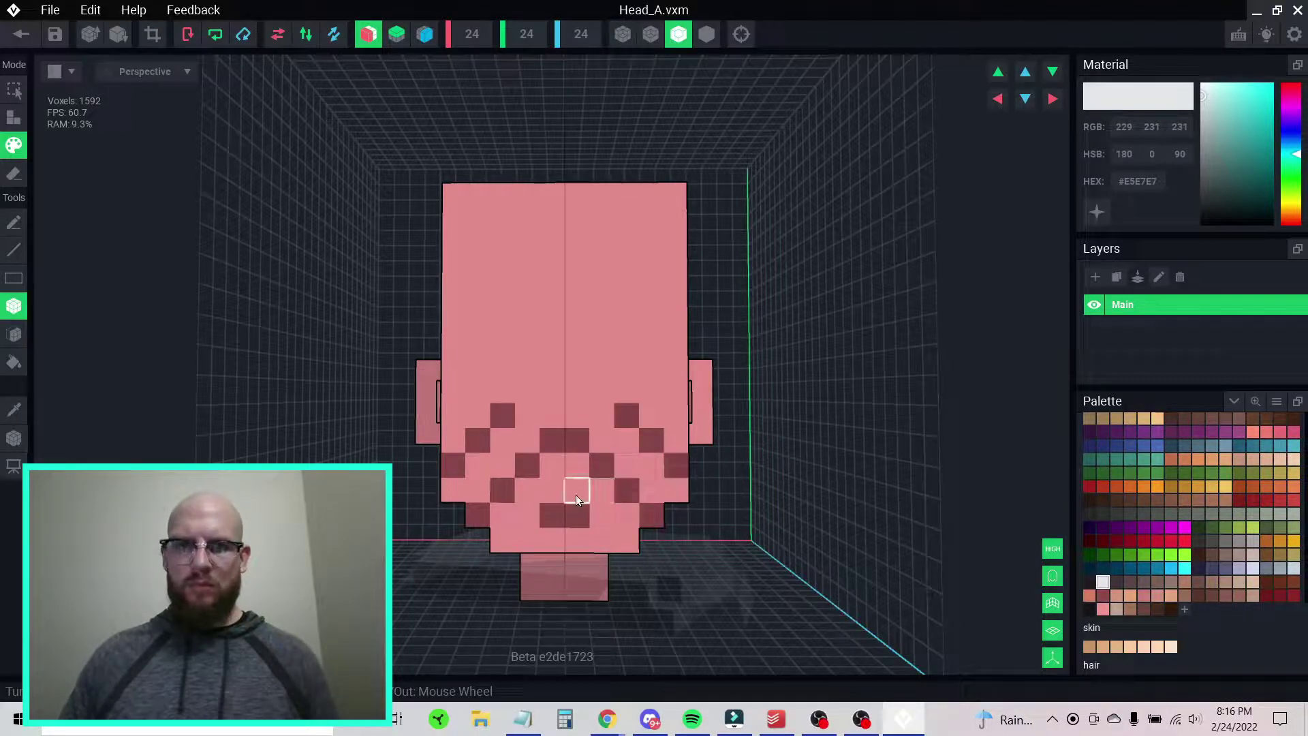
mouse_move(567, 473)
left_mouse_down()
mouse_move(619, 529)
mouse_move(580, 540)
mouse_move(641, 529)
left_mouse_up()
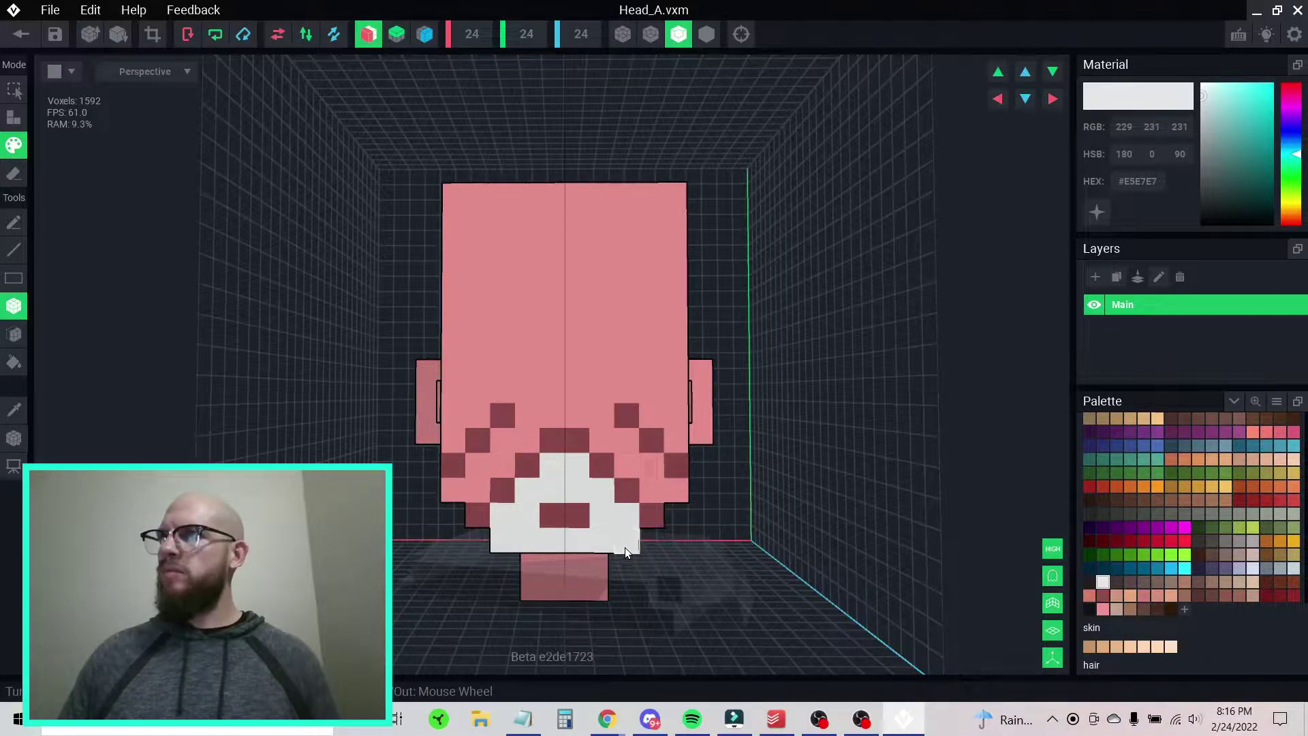
right_click_drag(511, 426, 515, 450)
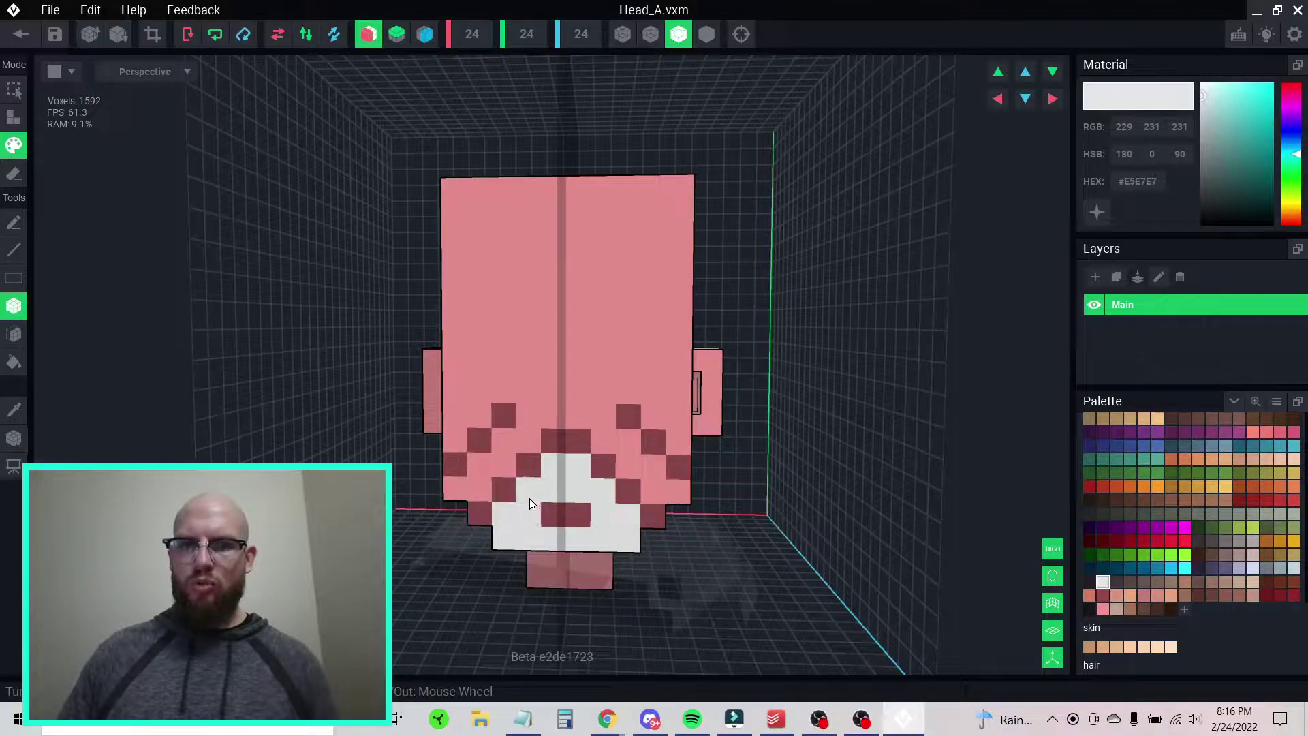
- Attach a two-voxel-wide #8C4A4C strip hanging from the front of the chin
right_click_drag(620, 435, 803, 433)
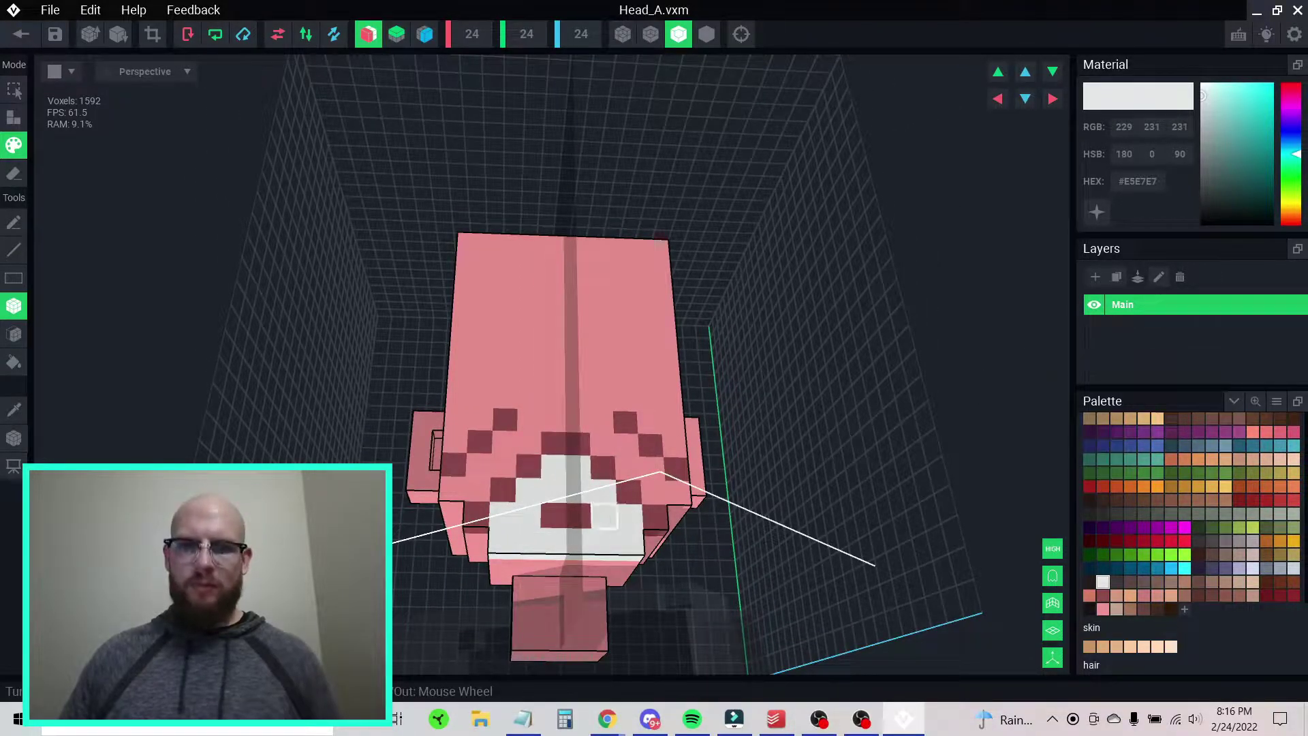
left_click(1105, 599)
mouse_move(509, 492)
right_mouse_down()
mouse_move(556, 519)
mouse_move(533, 511)
mouse_move(528, 523)
mouse_move(577, 543)
mouse_move(557, 563)
mouse_move(562, 590)
right_mouse_up()
key("a")
left_click(558, 565)
left_click(538, 600)
right_click_drag(574, 513, 573, 513)
key("ctrl+z")
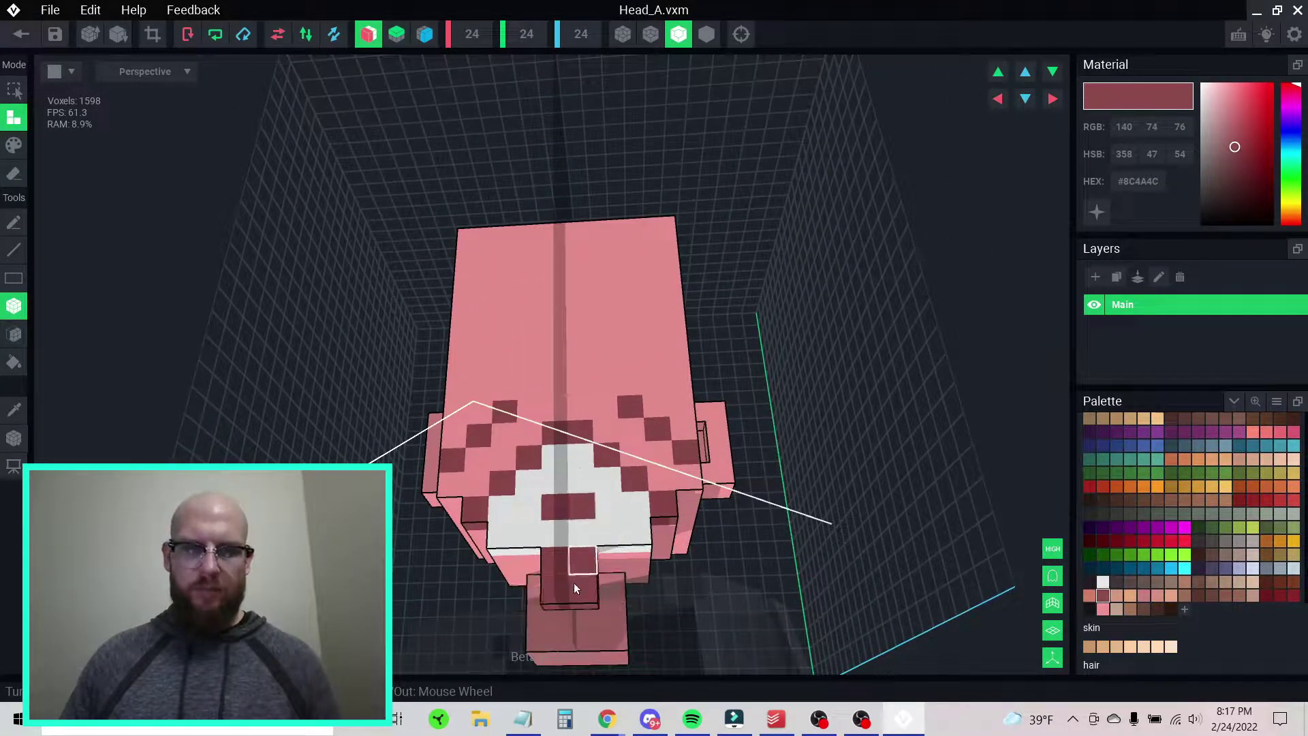
- Rework the chin strip into an inverted T with a four-voxel-wide base
left_click(580, 608)
right_click_drag(590, 613, 606, 566)
left_click(598, 607)
mouse_move(612, 512)
right_mouse_down()
mouse_move(626, 550)
mouse_move(596, 509)
right_mouse_up()
left_click(627, 553)
key("ctrl+z")
key("ctrl+z")
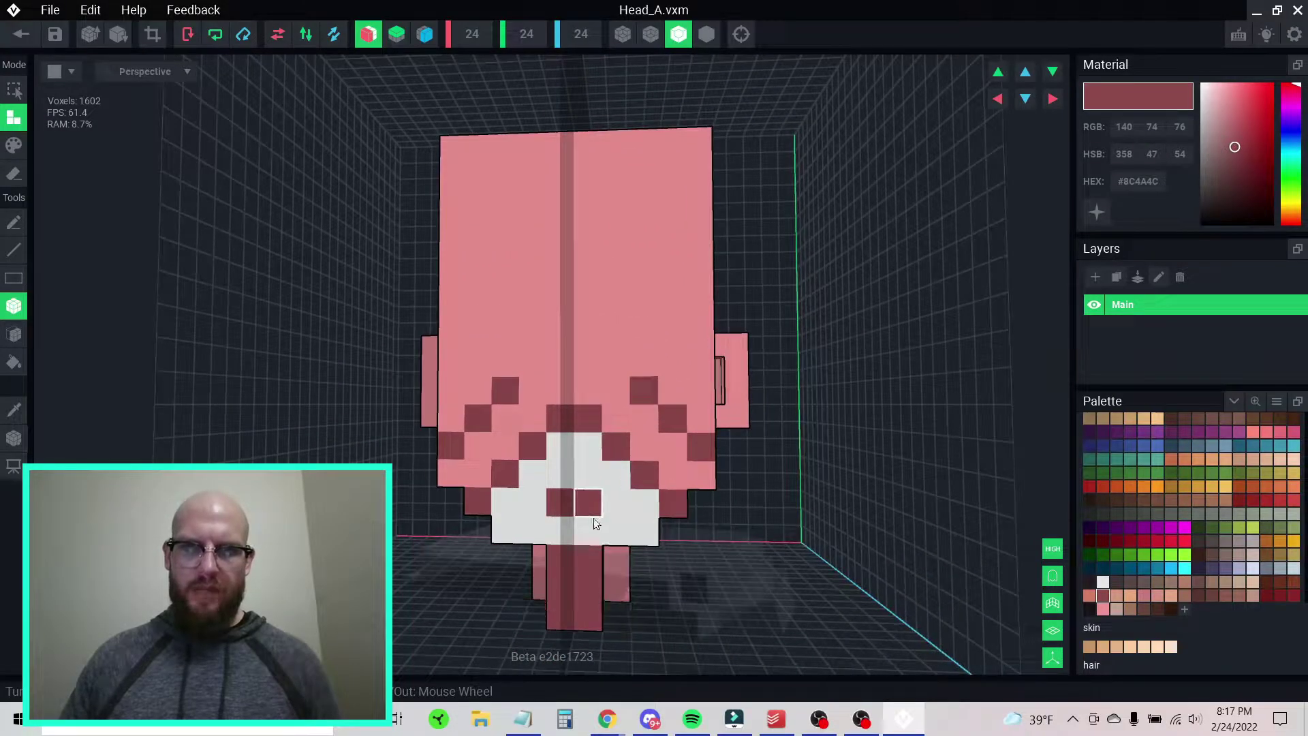
right_click_drag(548, 579, 574, 406)
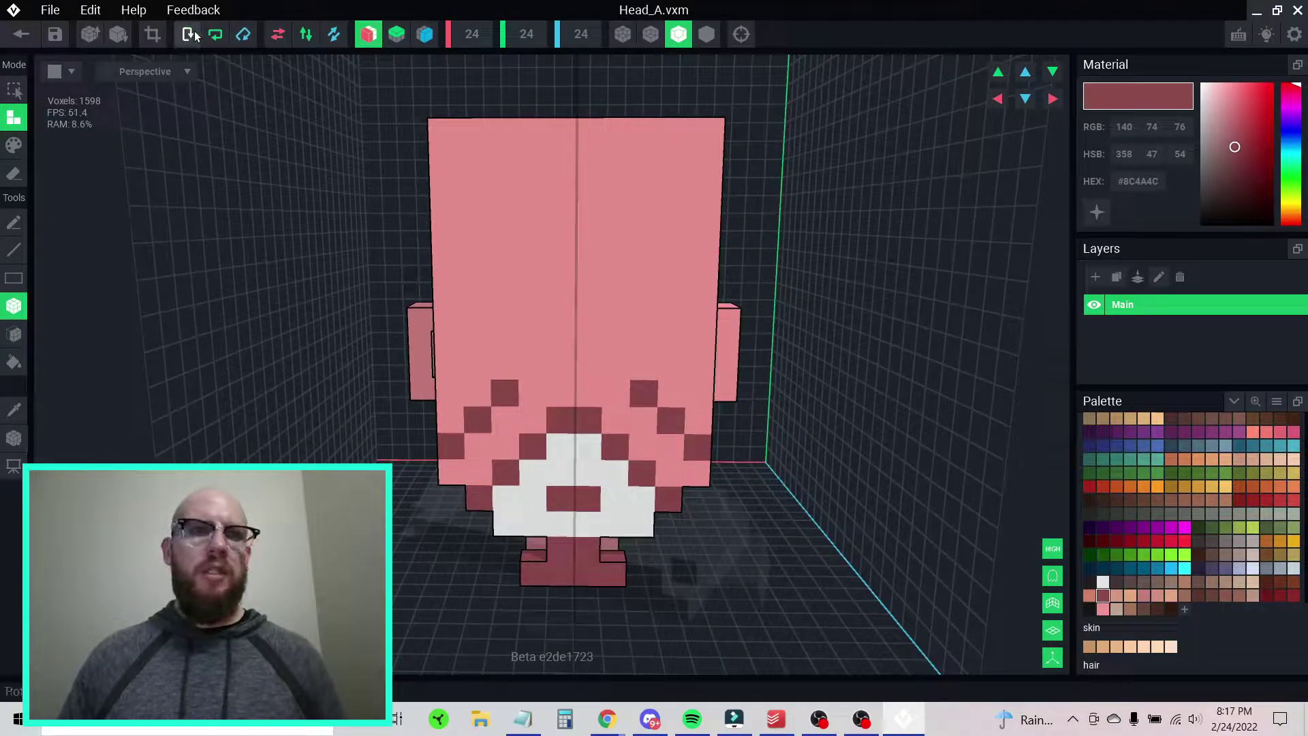
- Save the head model and inspect the chin piece from below and from the front
left_click(56, 36)
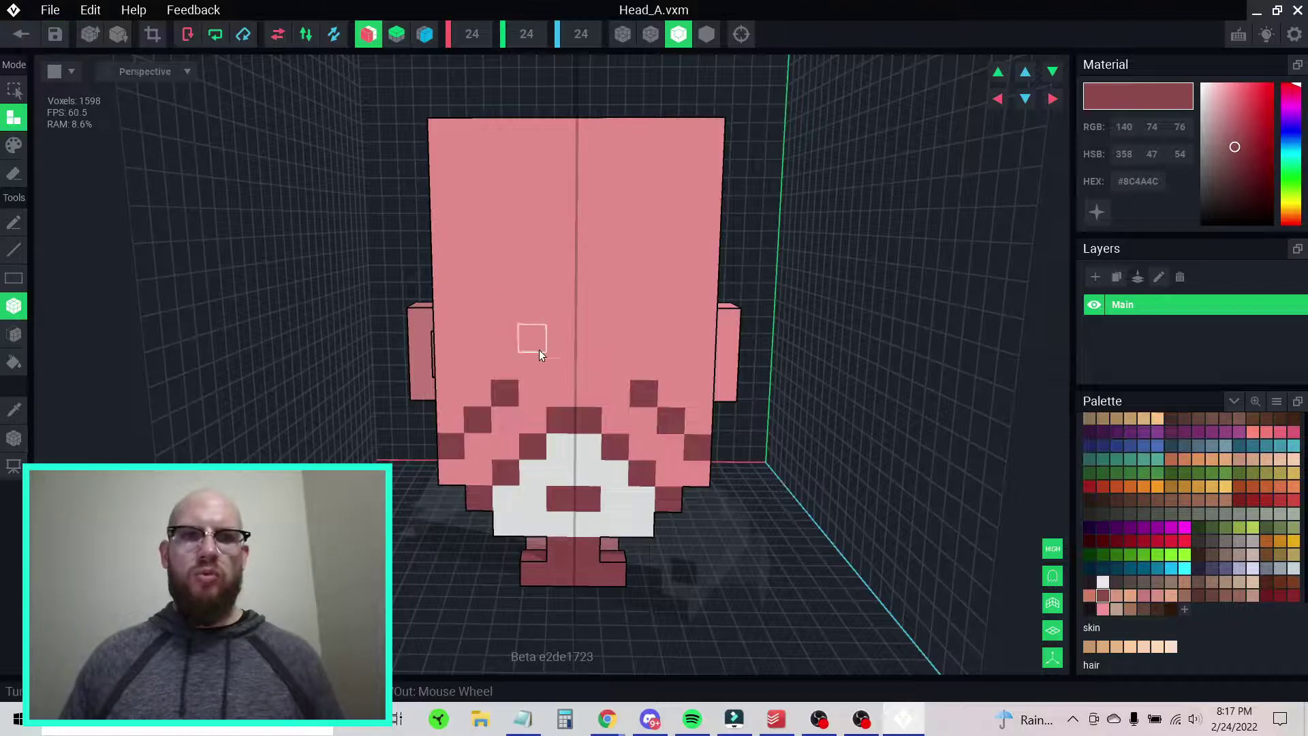
right_click_drag(525, 341, 570, 440)
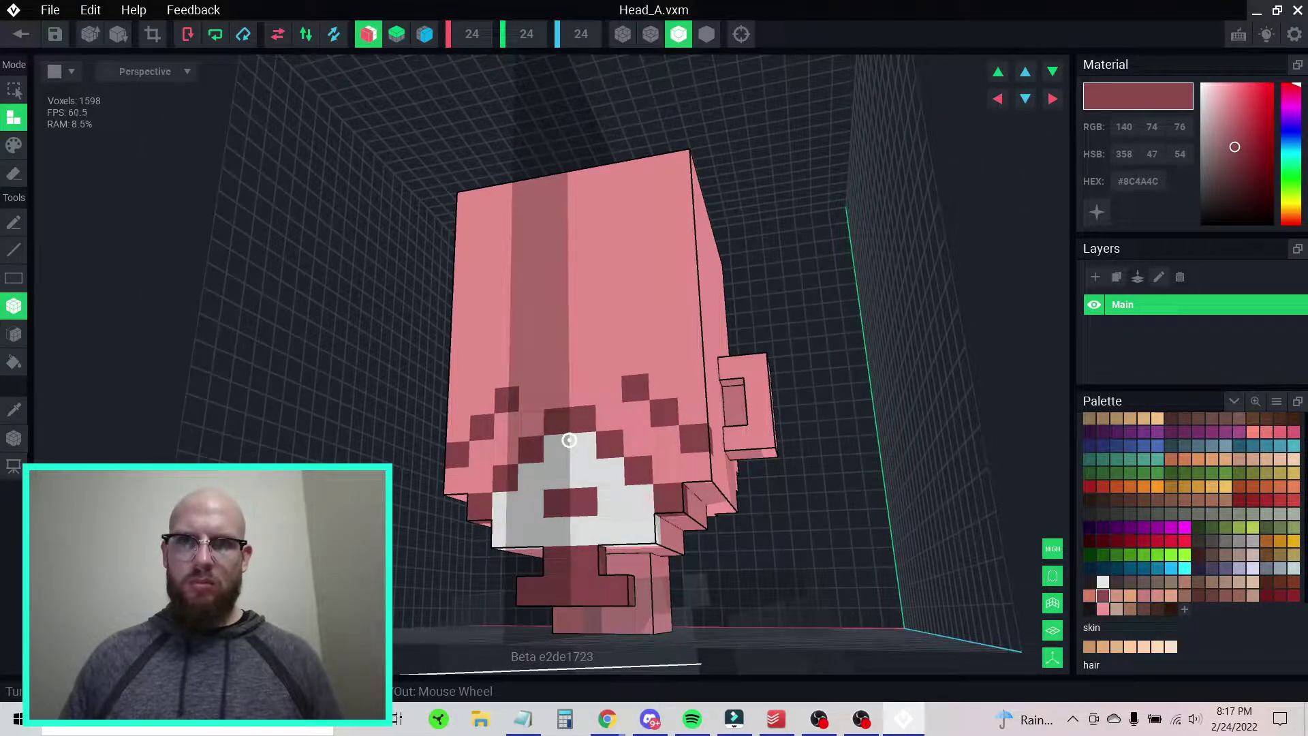
right_click_drag(569, 440, 566, 406)
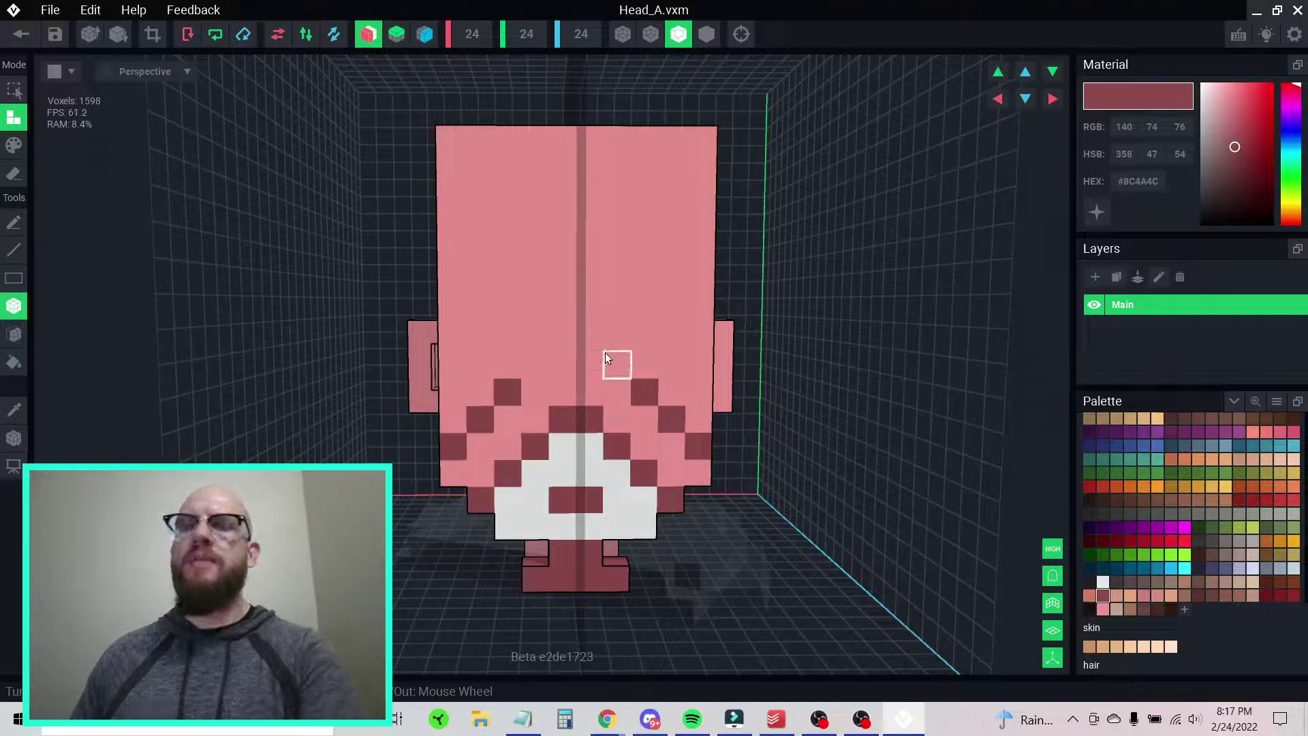
- Recolour two palette swatches to #686868 and #989997
right_click_drag(611, 407, 613, 407)
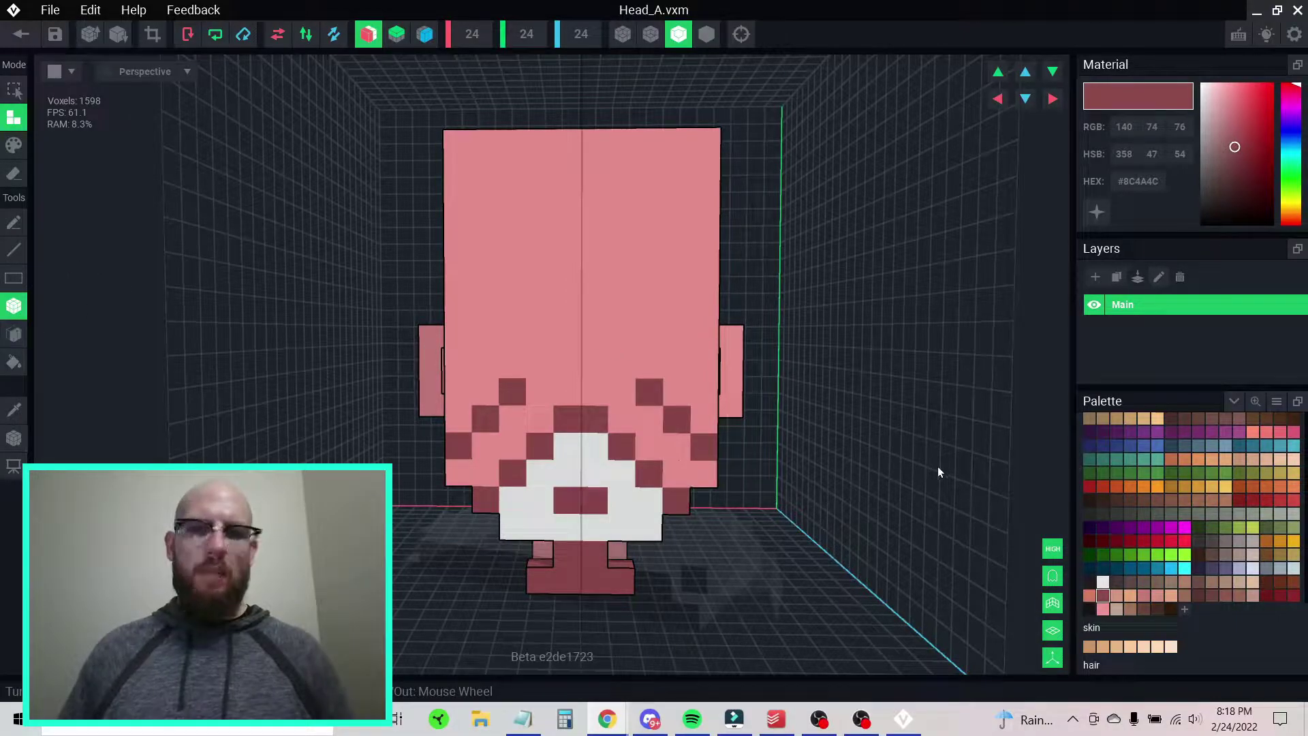
left_click(1089, 596)
right_click(1146, 190)
left_click(1158, 223)
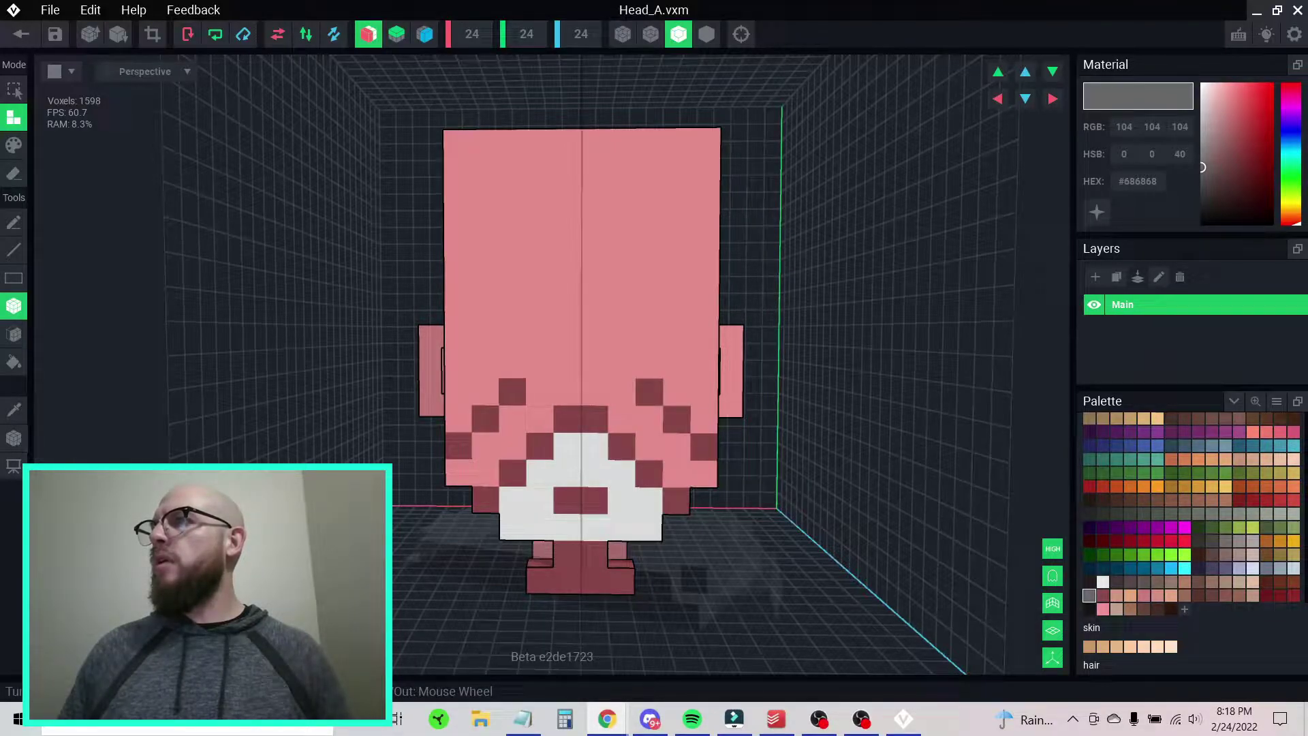
left_click(1088, 581)
right_click(1158, 178)
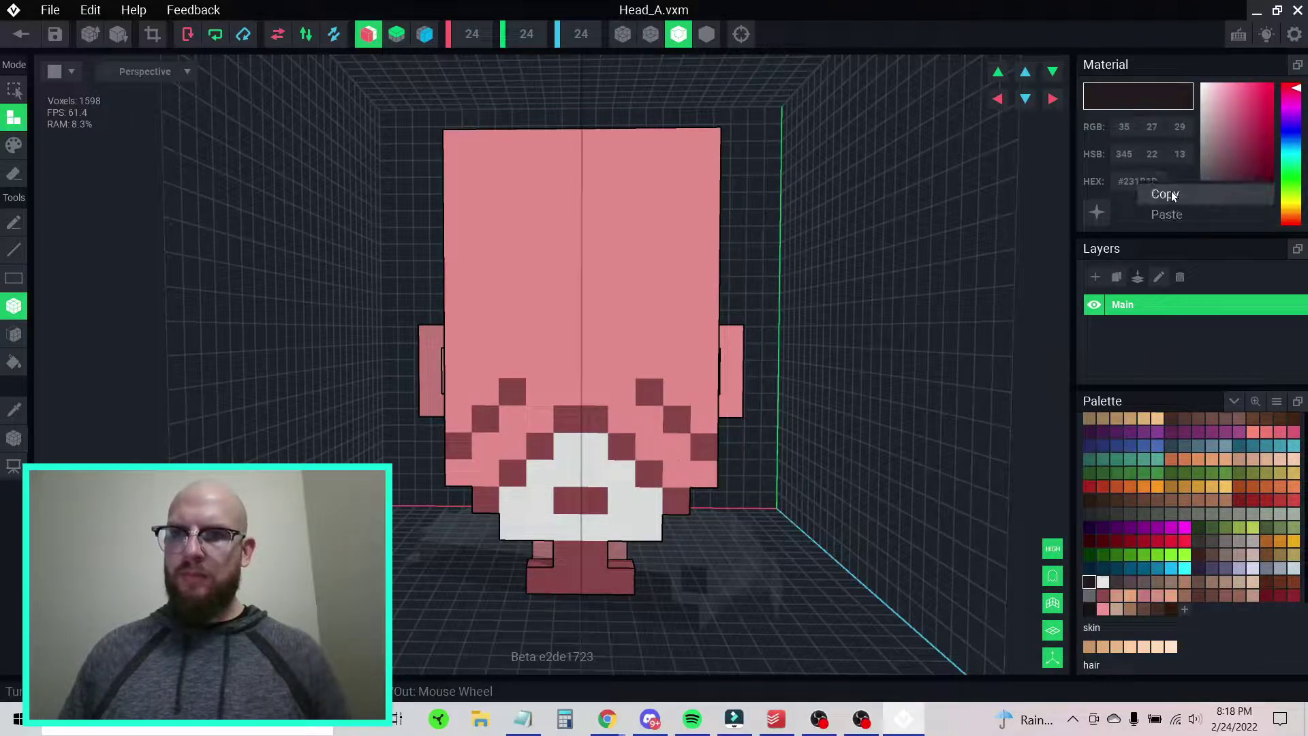
left_click(1169, 211)
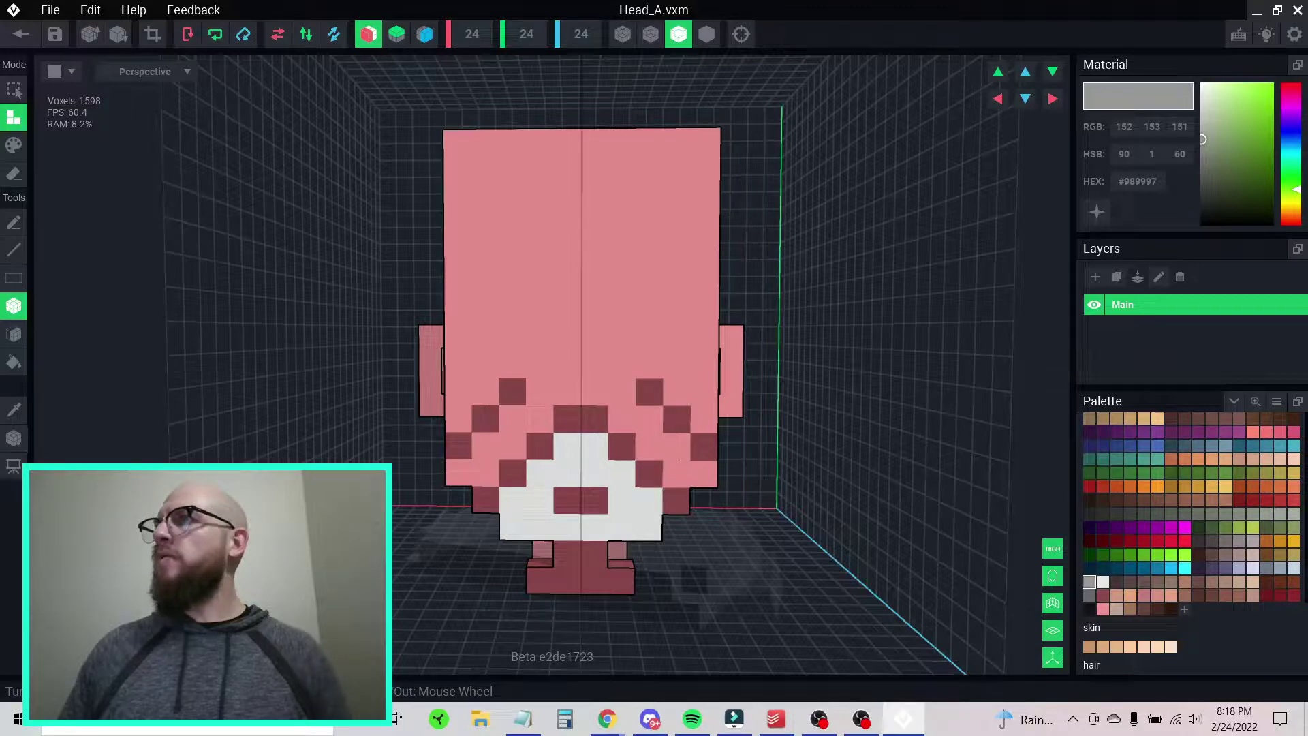
- Recolour two more palette swatches to #F6F8F8 and #EC1B1A
key("alt+Tab")
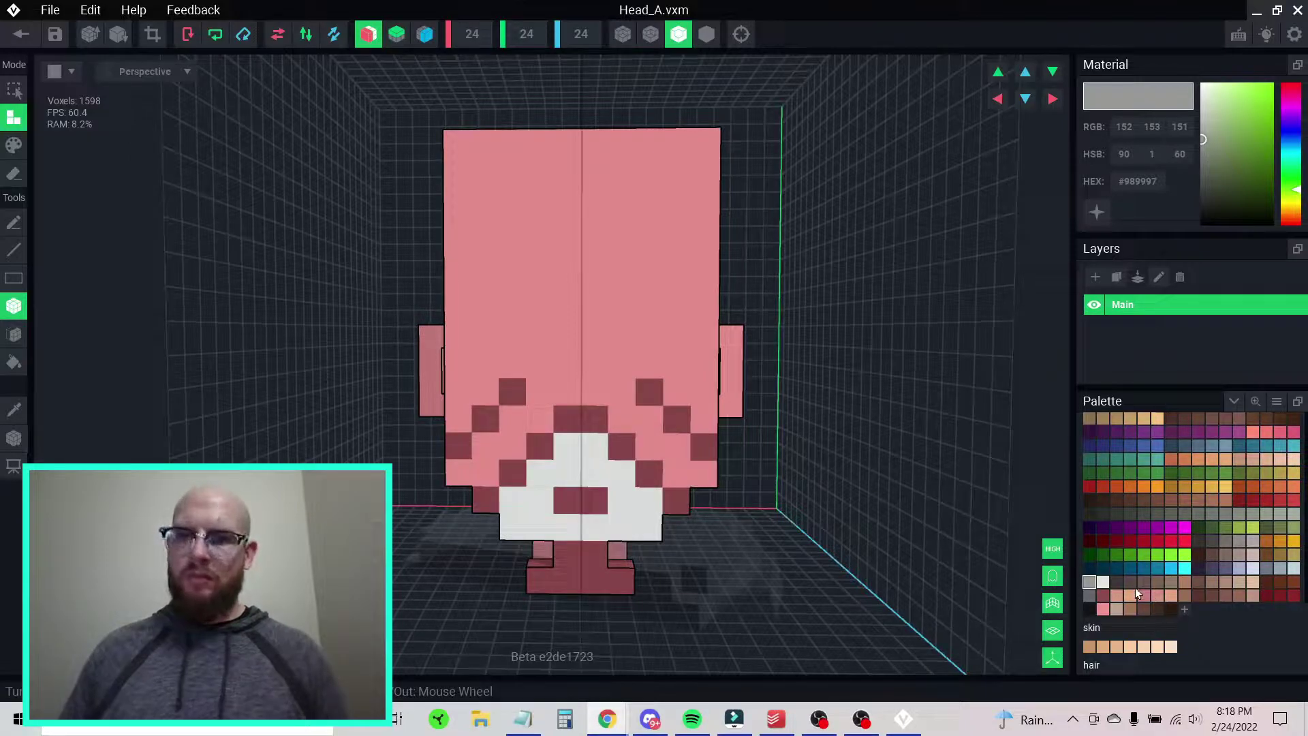
left_click(1088, 568)
right_click(1148, 179)
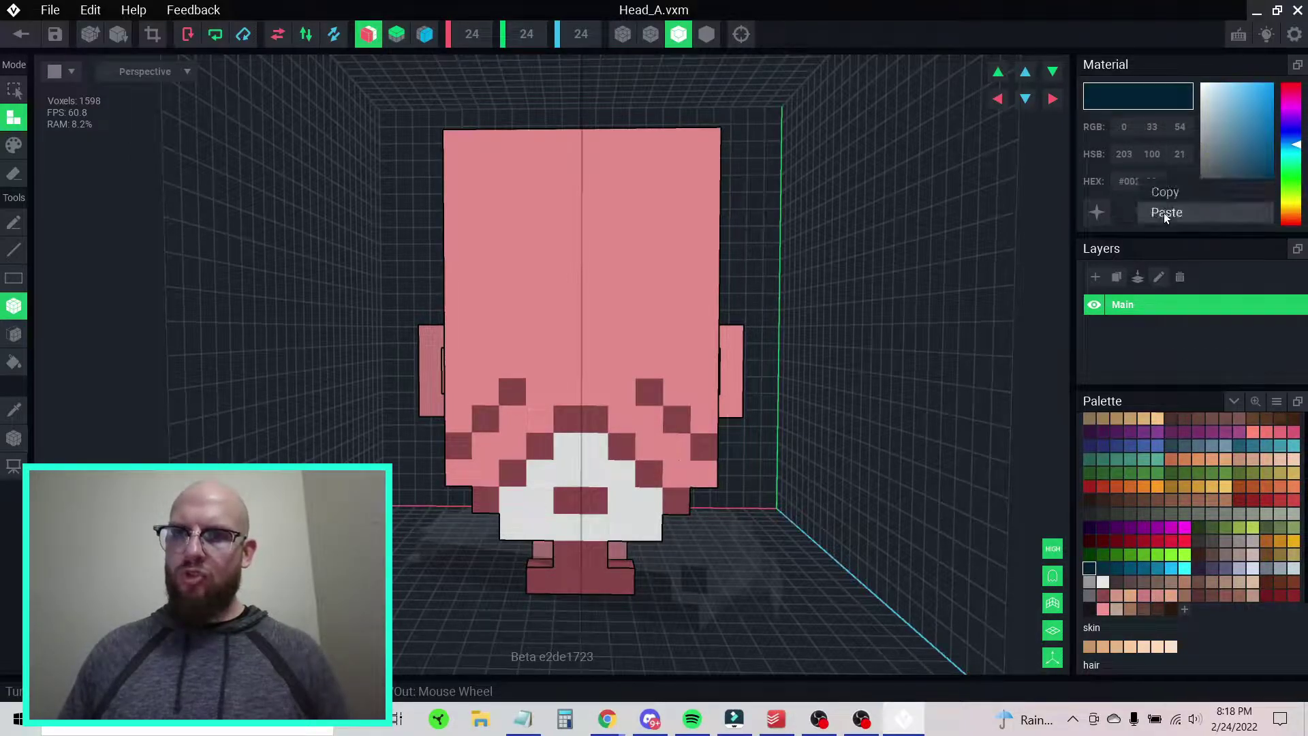
left_click(1163, 213)
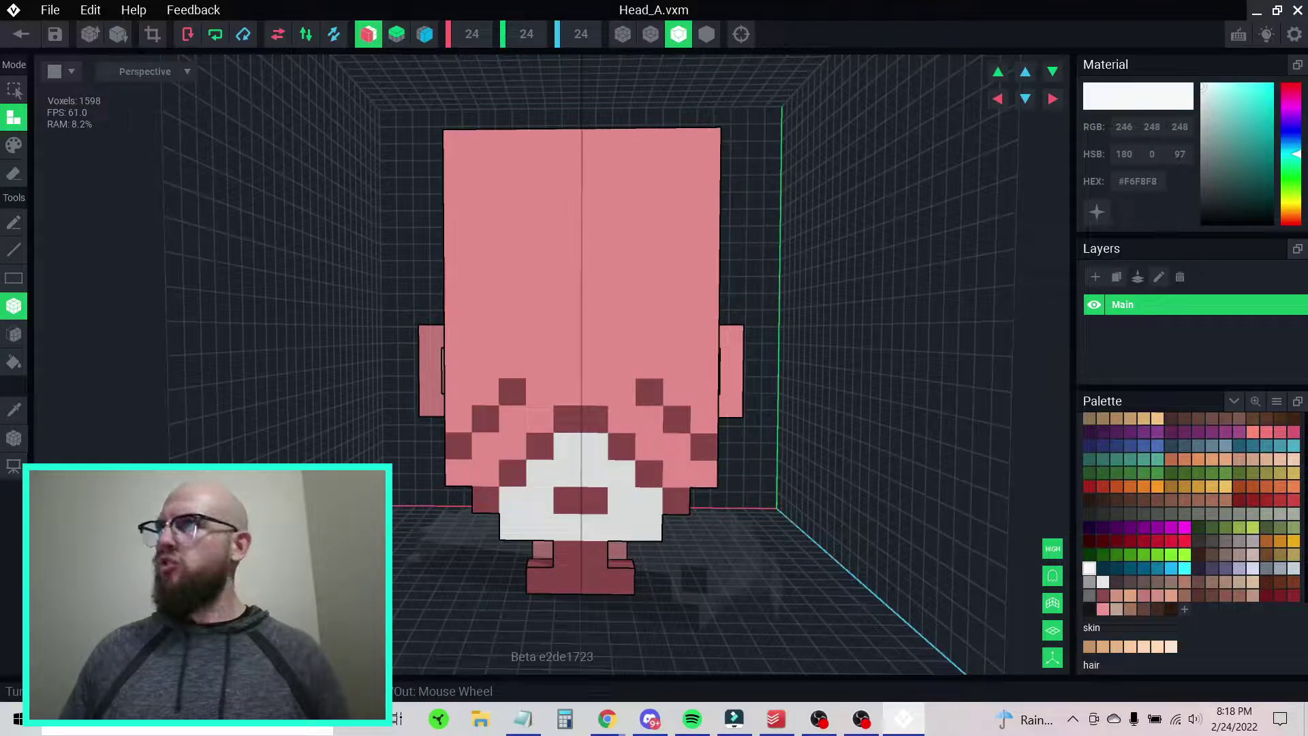
key("alt+Tab")
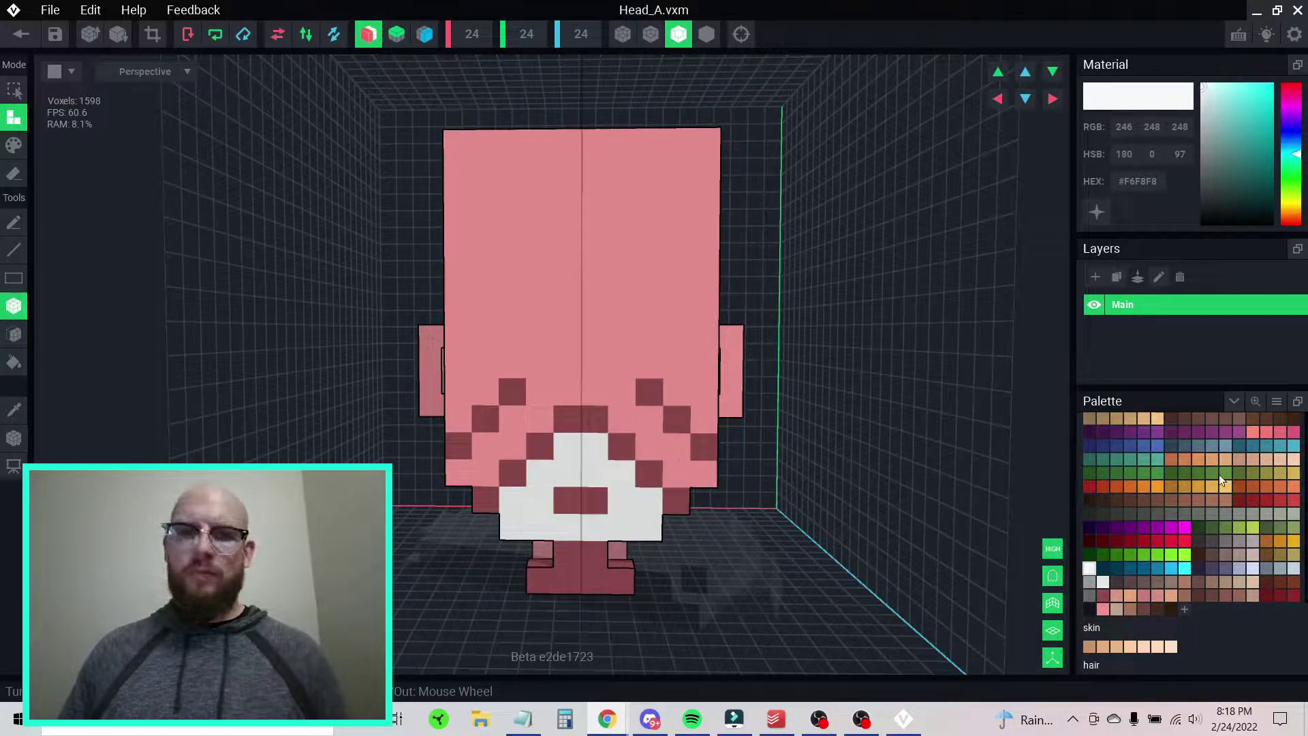
left_click(1089, 554)
right_click(1139, 180)
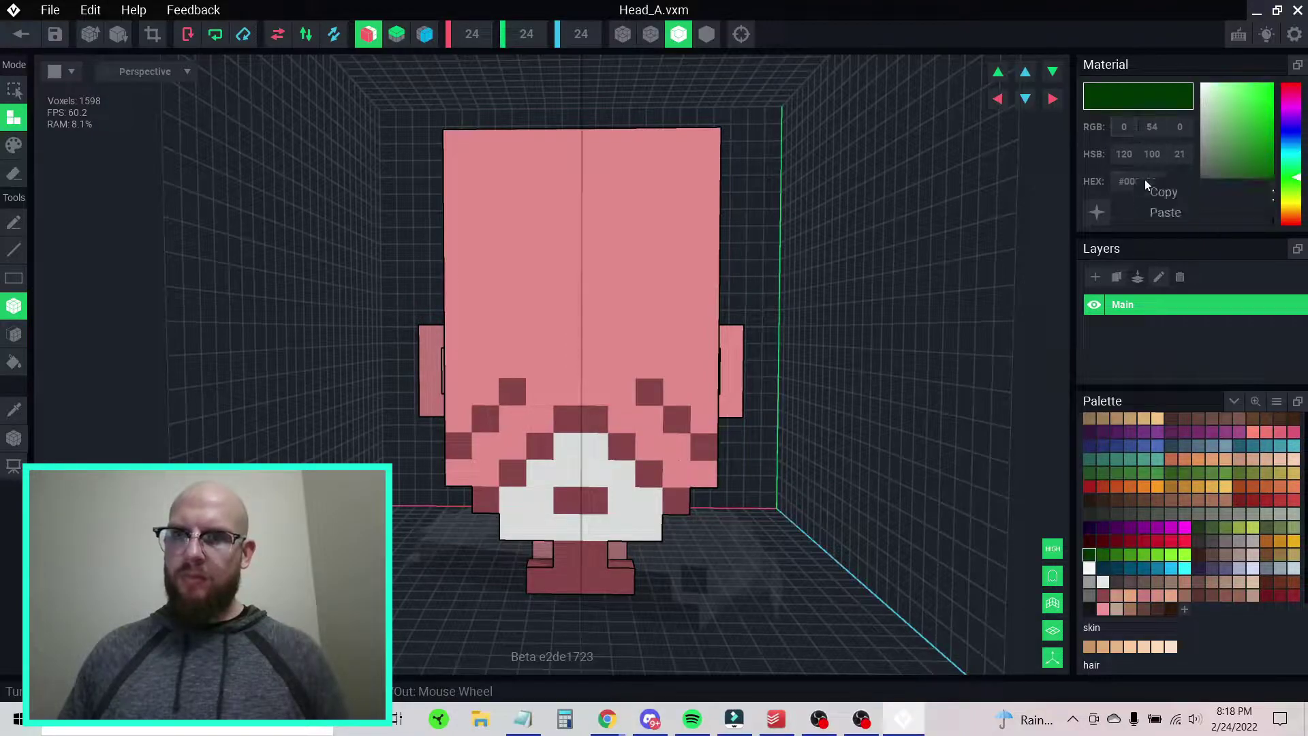
left_click(1158, 214)
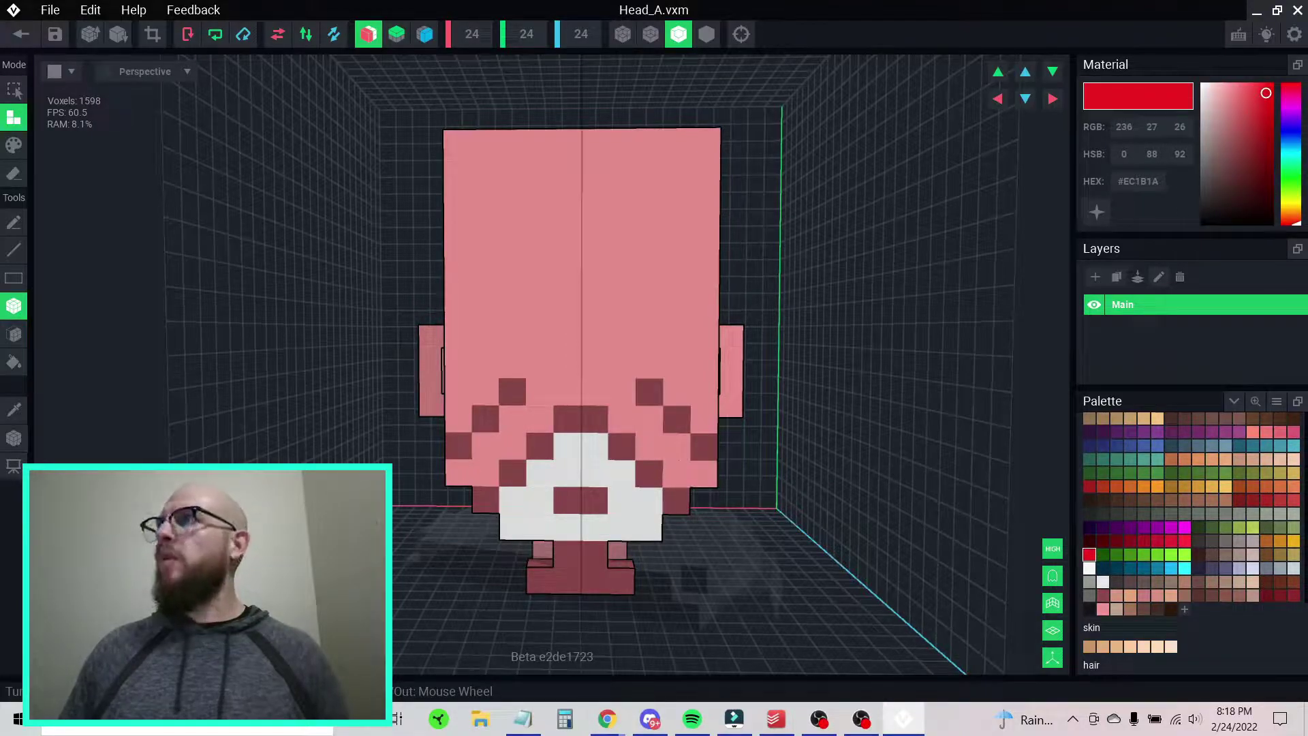
- Recolour the next palette swatch to #2E312C
key("alt+Tab")
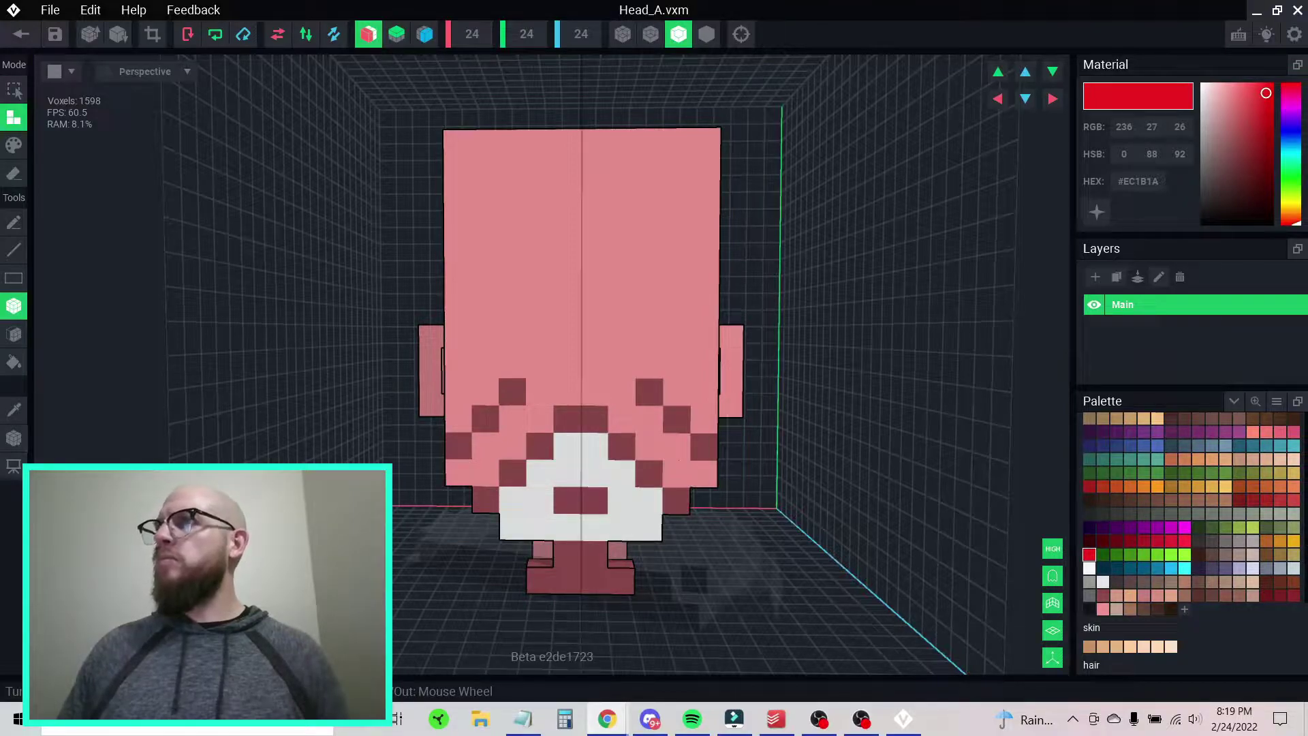
left_click(1090, 541)
right_click(1146, 178)
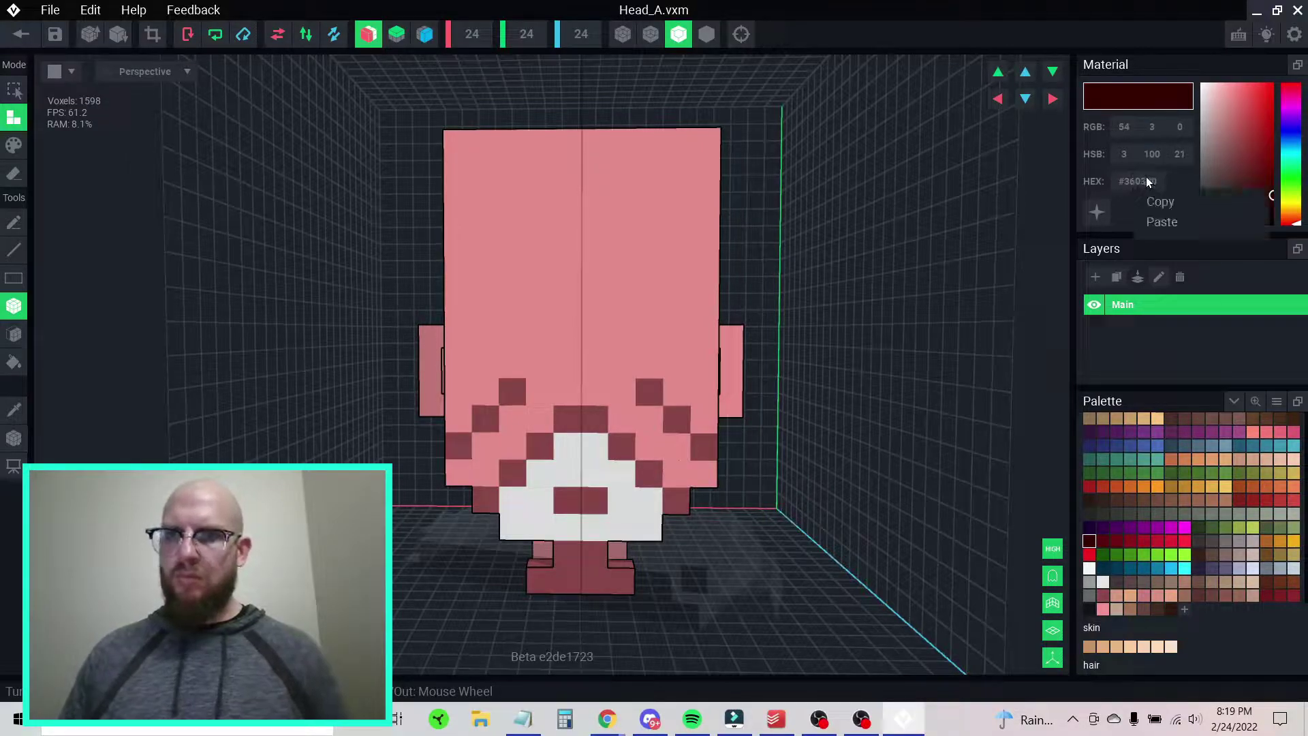
left_click(1162, 222)
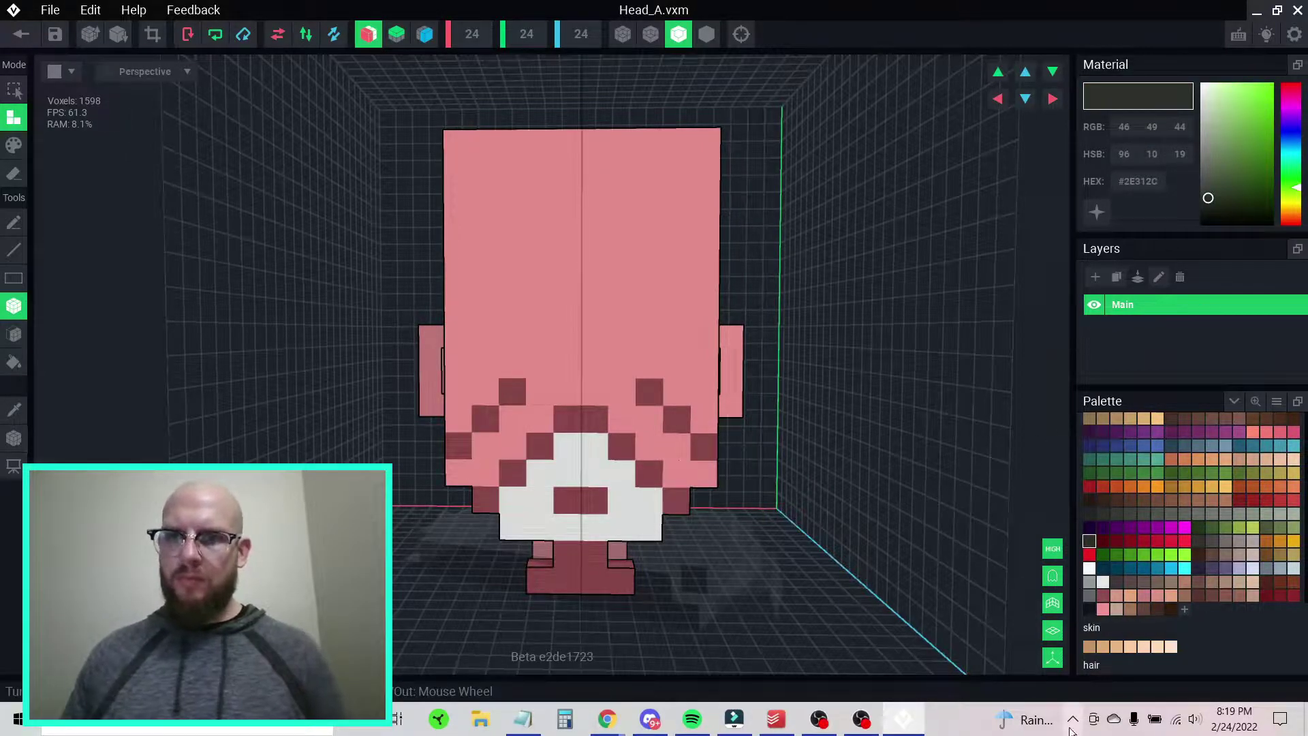
- Attach a two-voxel-high #686868 band across the full front of the face, with an eight-voxel-wide row centred beneath it
left_click(1089, 596)
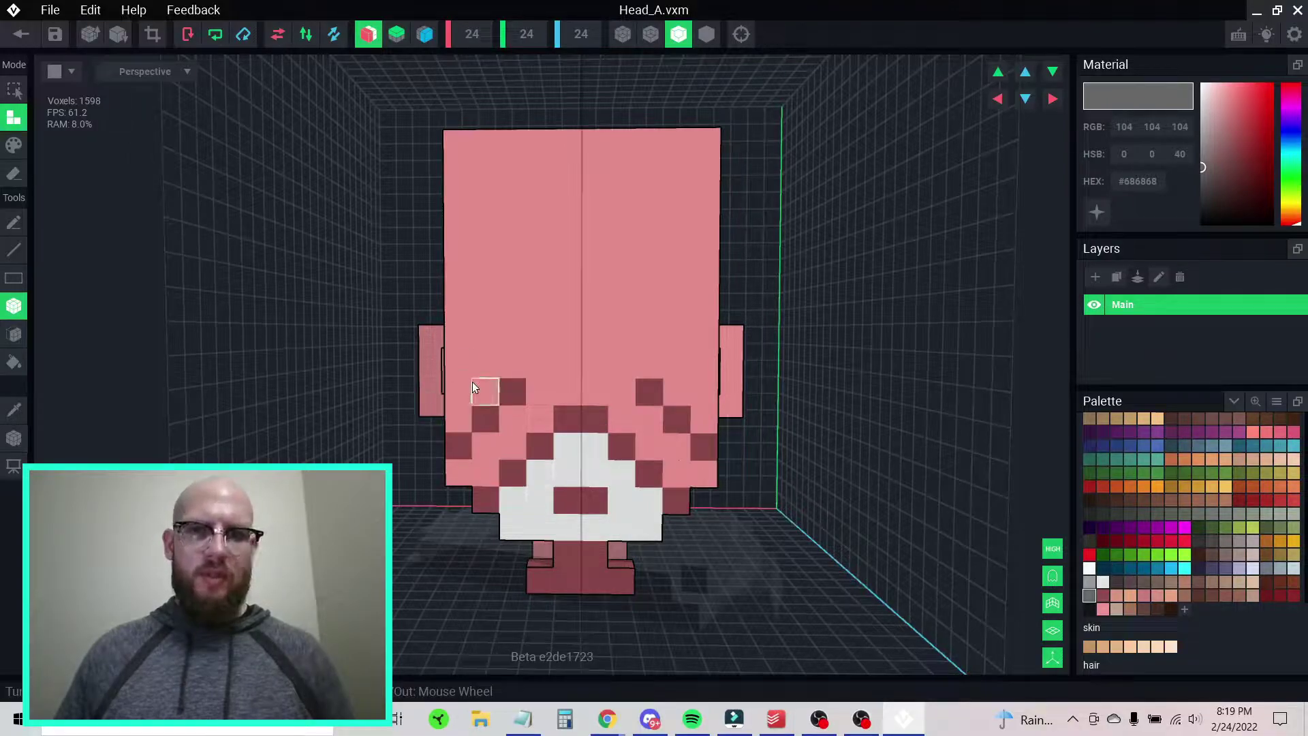
left_click_drag(461, 385, 571, 393)
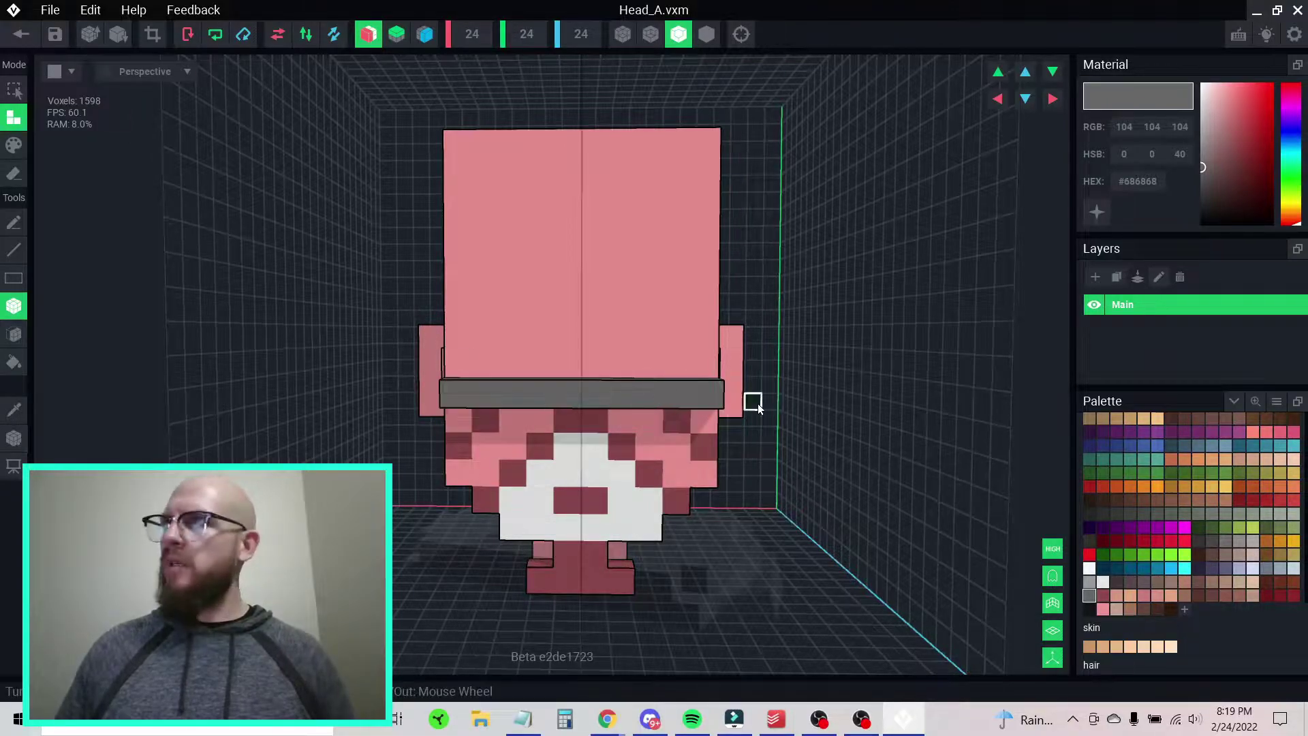
right_click_drag(537, 365, 528, 368)
right_click_drag(528, 368, 527, 370)
left_click_drag(464, 422, 624, 417)
left_click(624, 419)
right_click_drag(626, 416, 549, 436)
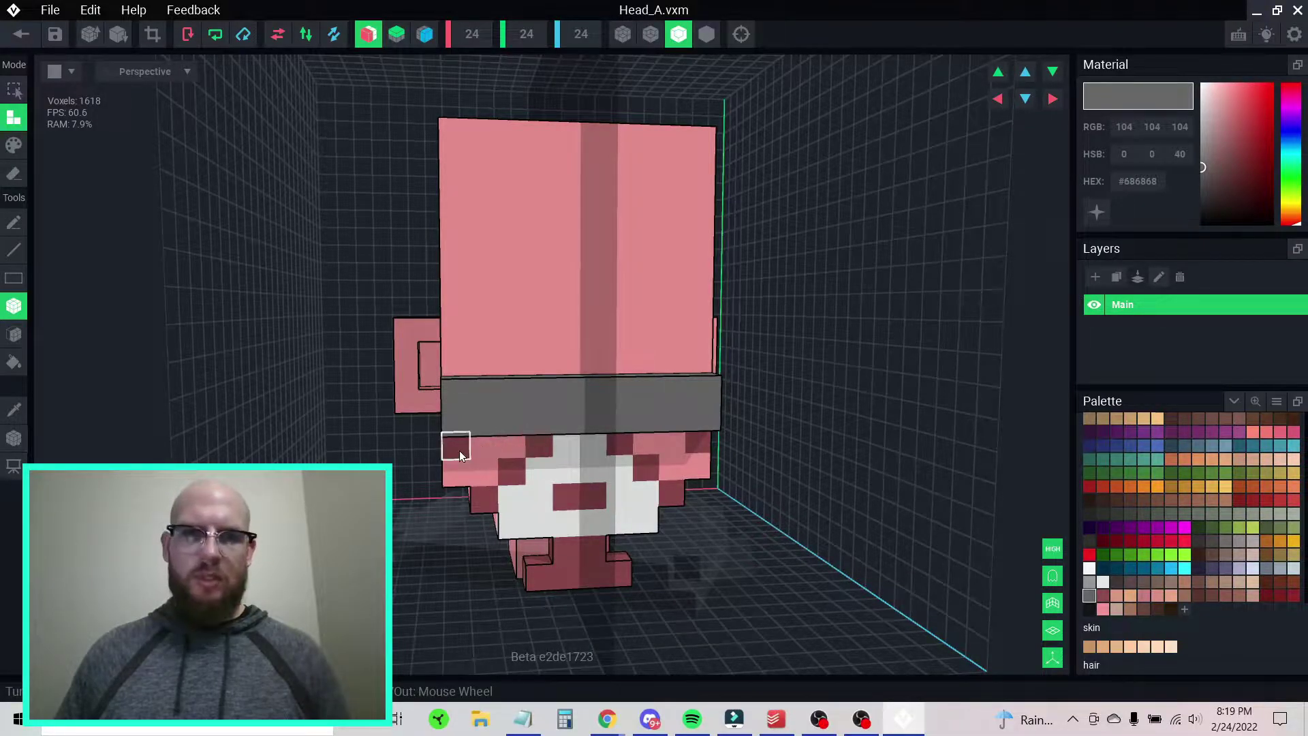
left_click_drag(477, 449, 594, 448)
left_click(594, 448)
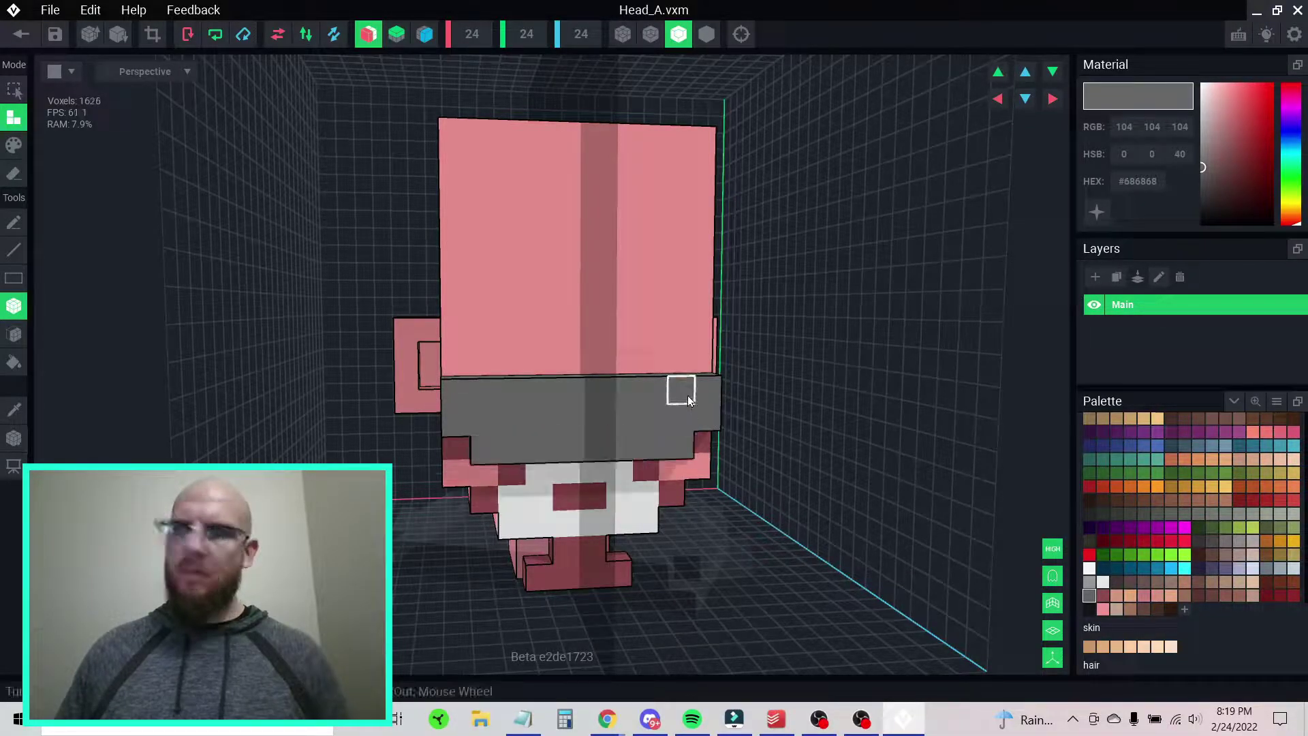
- Wrap the grey band around both front corners of the head with two-voxel-high blocks flush with its front
right_click_drag(587, 414, 503, 423)
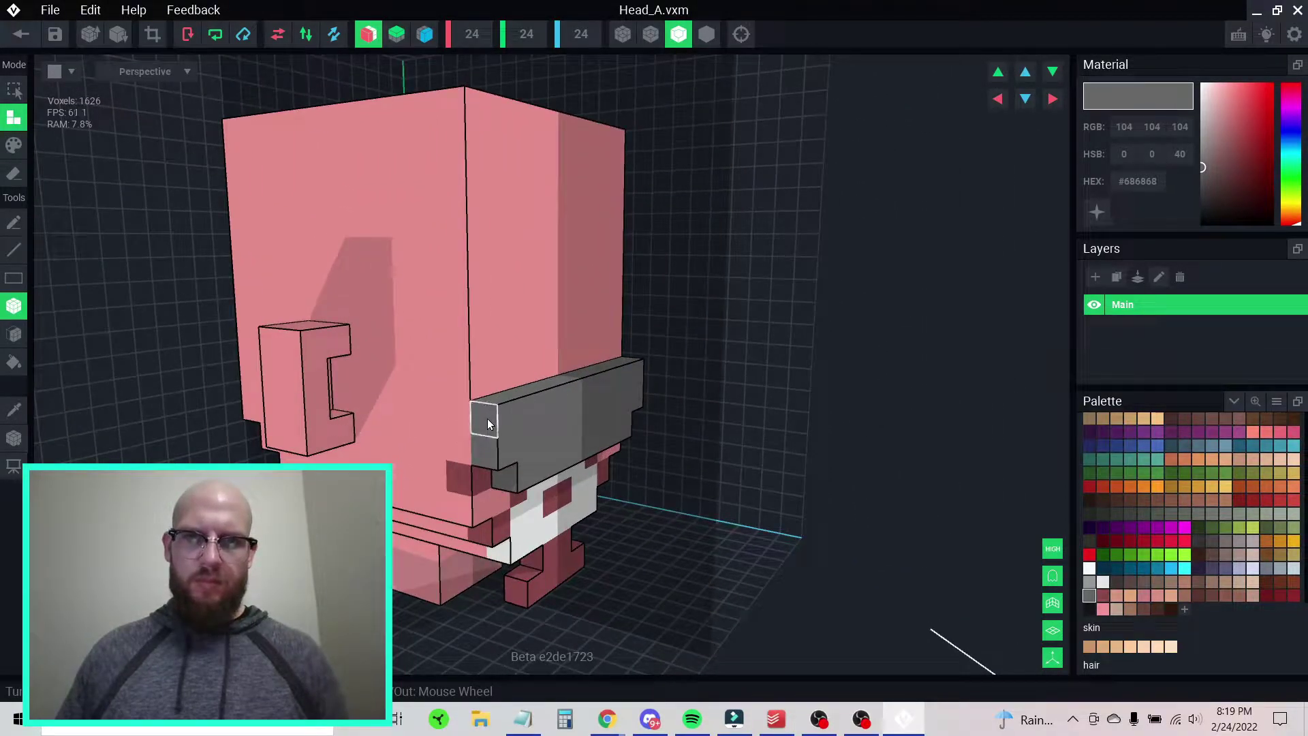
left_click_drag(466, 413, 461, 443)
right_click_drag(461, 442, 450, 444)
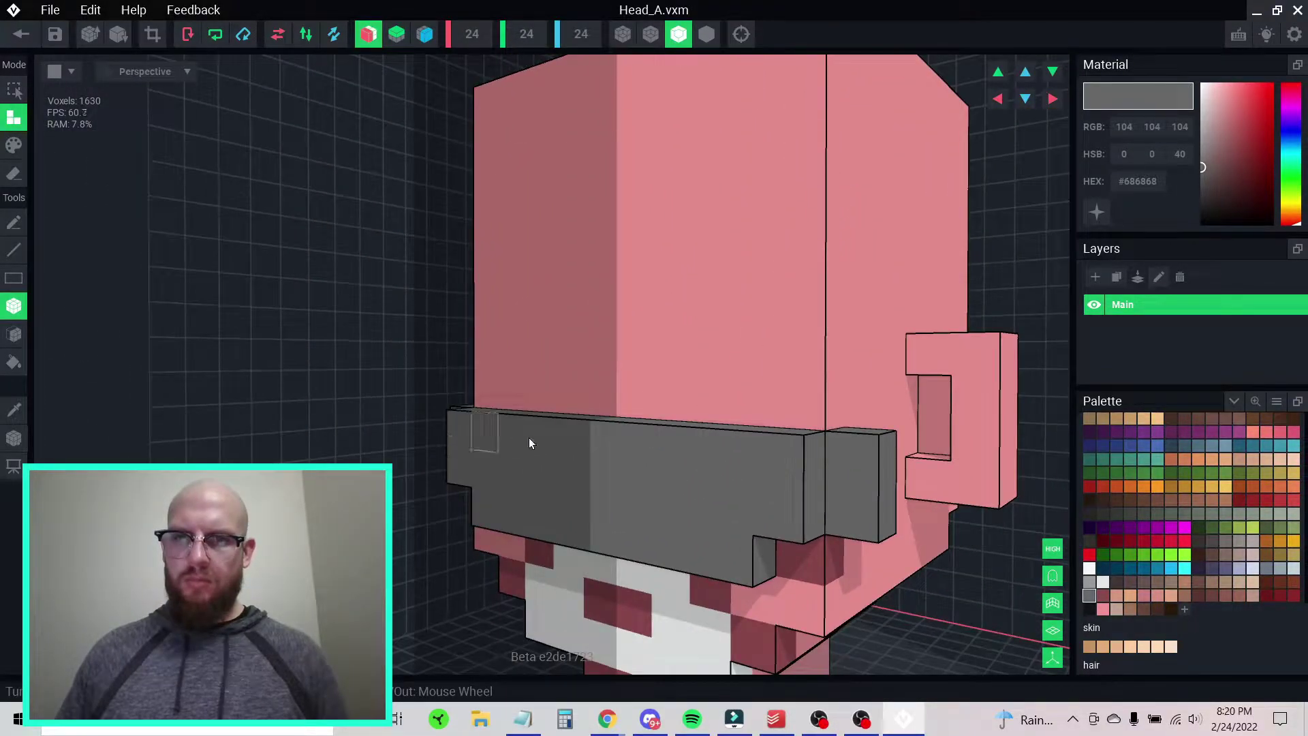
left_click_drag(831, 461, 836, 496)
right_click_drag(705, 474, 703, 474)
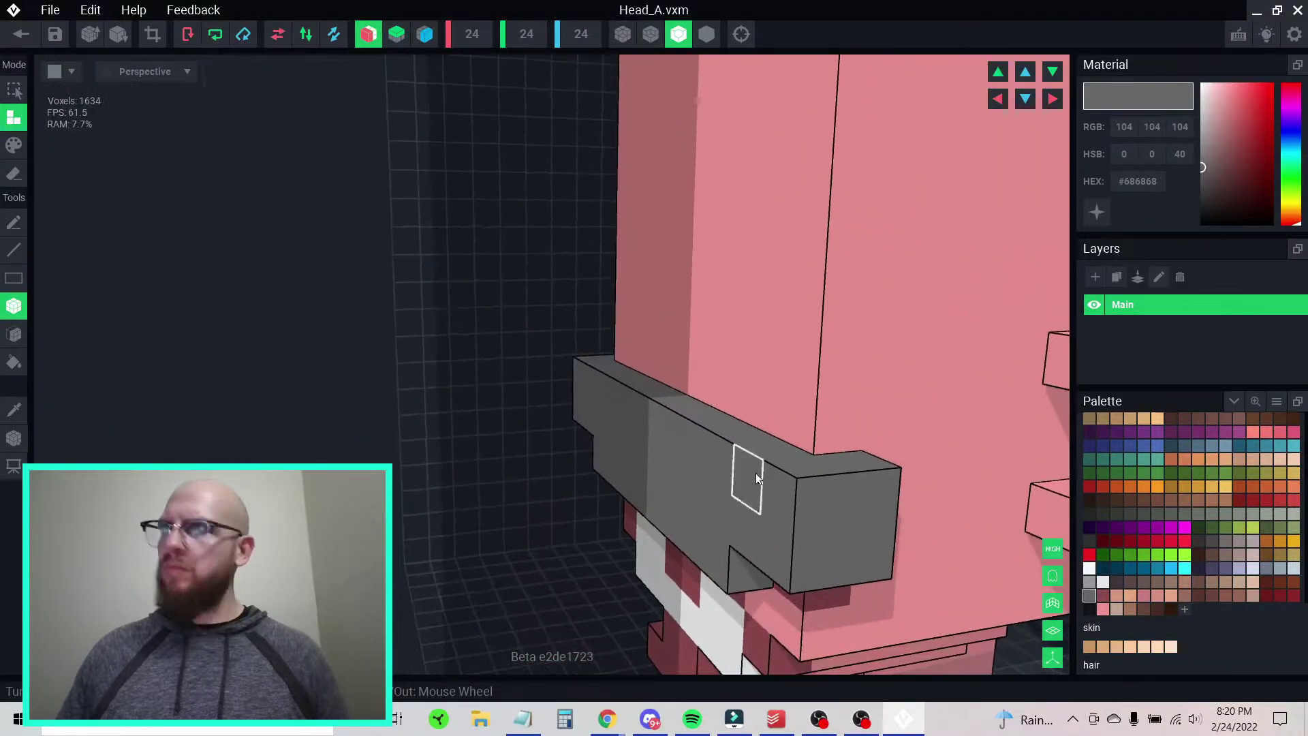
- Extend the grey band two voxels further back along the head's sides and add one voxel diagonally above its rear end
right_click_drag(931, 521, 805, 520)
right_click_drag(744, 548, 744, 548)
middle_click_drag(744, 548, 616, 454)
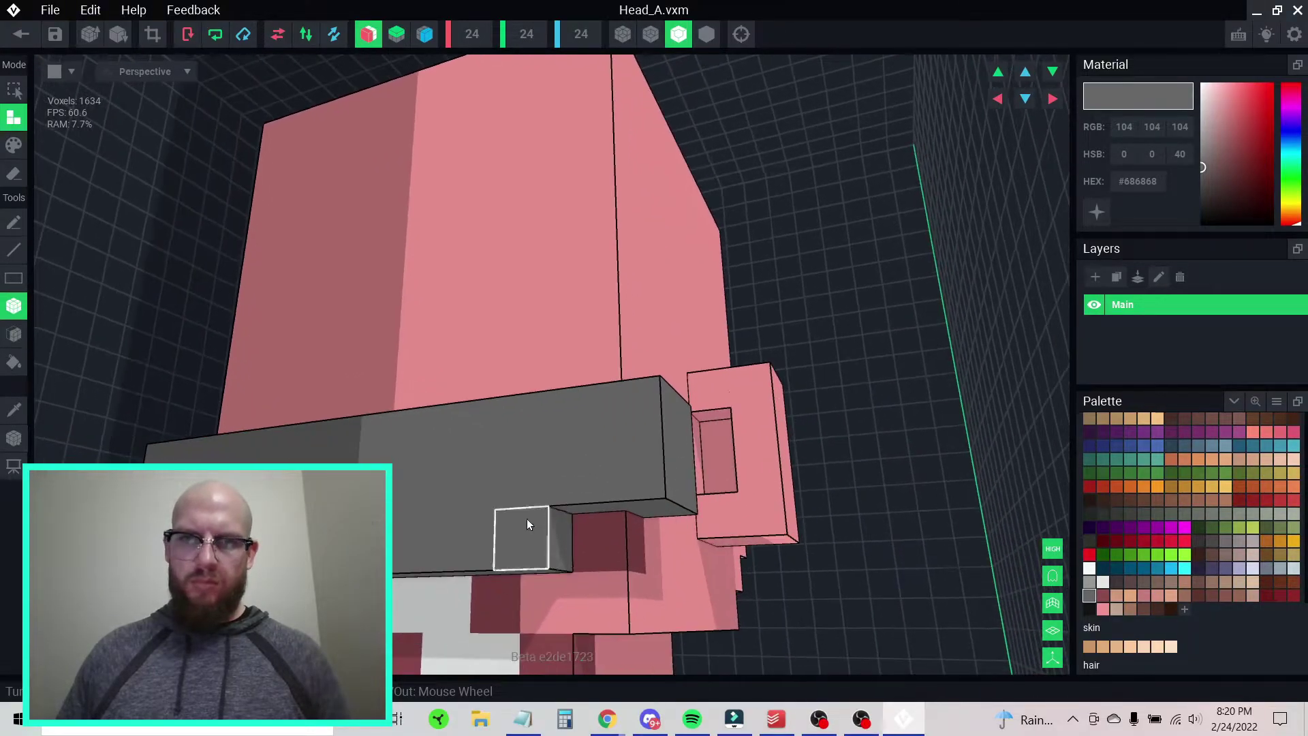
right_click_drag(525, 519, 525, 518)
scroll(524, 519, "down", 3)
scroll(521, 517, "up", 2)
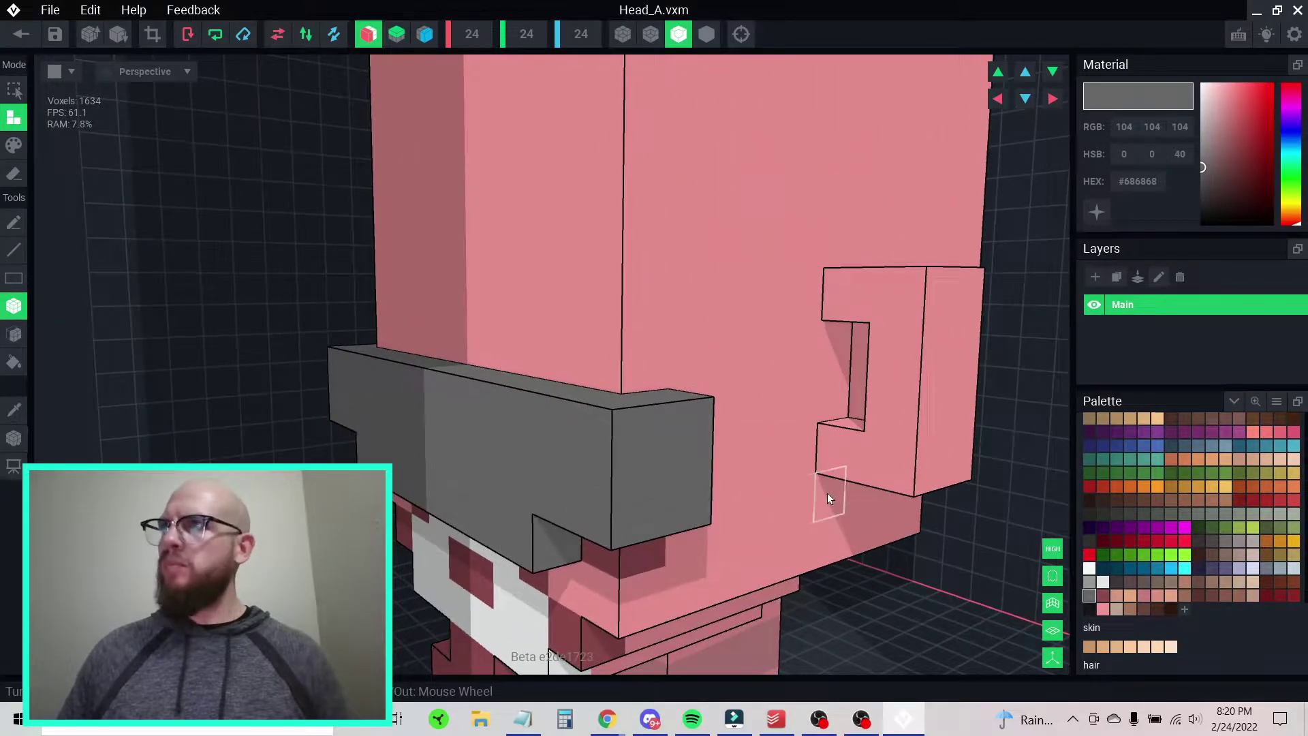
right_click_drag(764, 504, 768, 504)
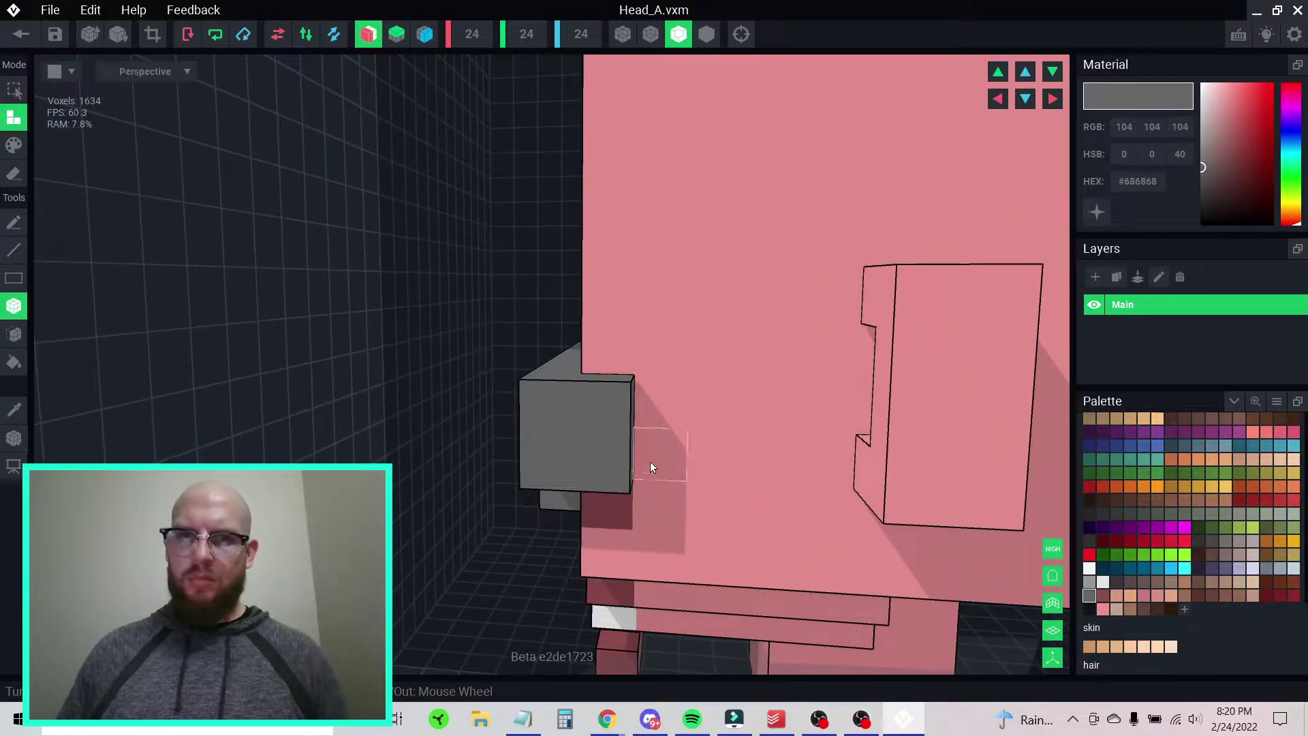
left_click_drag(647, 464, 735, 402)
left_click(754, 367)
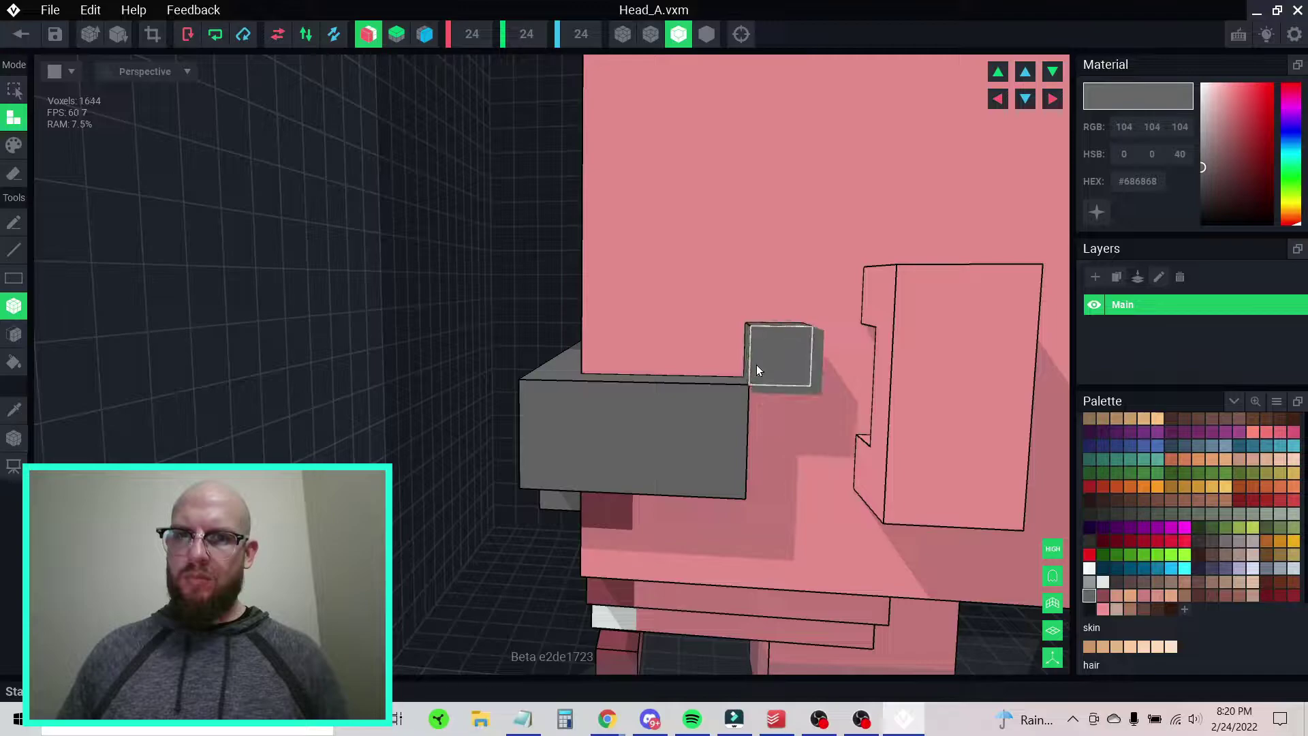
- Undo the stray extra voxel and extend the upper side row three voxels forward along the top of the band
right_click_drag(792, 373, 788, 371)
key("ctrl+z")
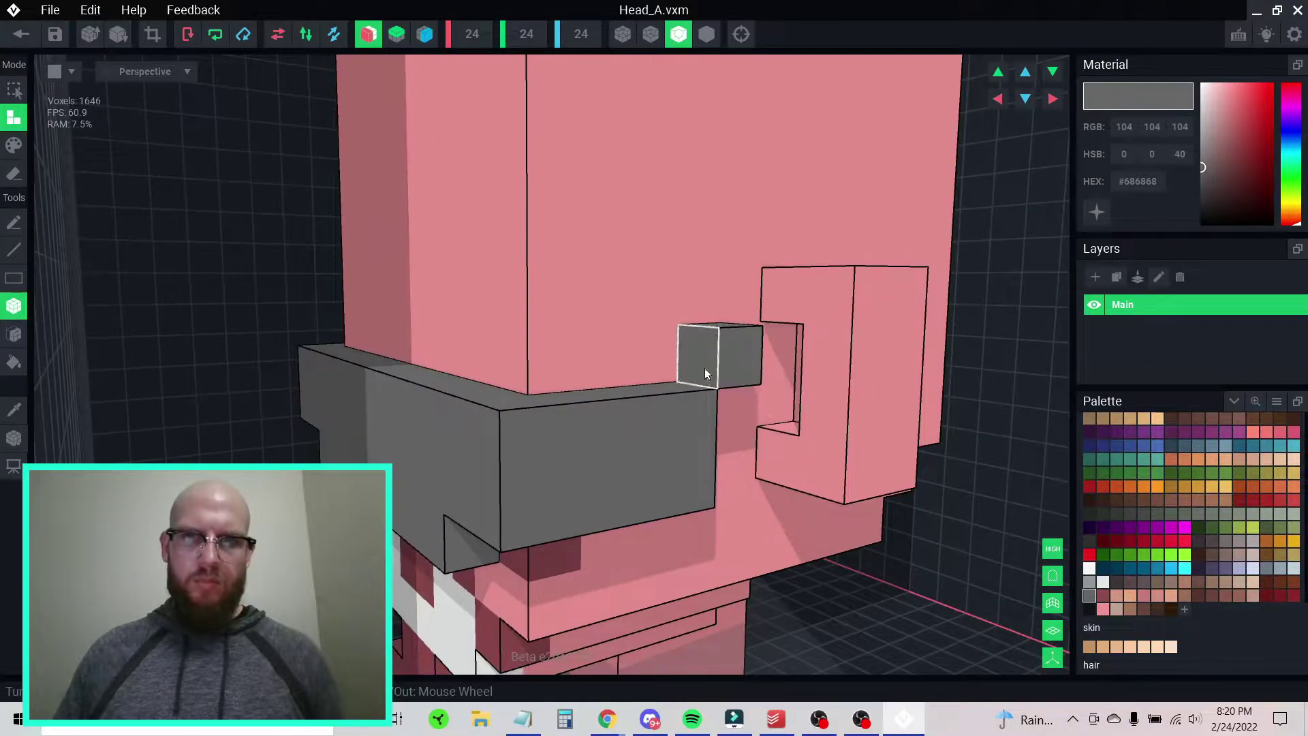
left_click_drag(641, 369, 553, 374)
scroll(624, 374, "up", 5)
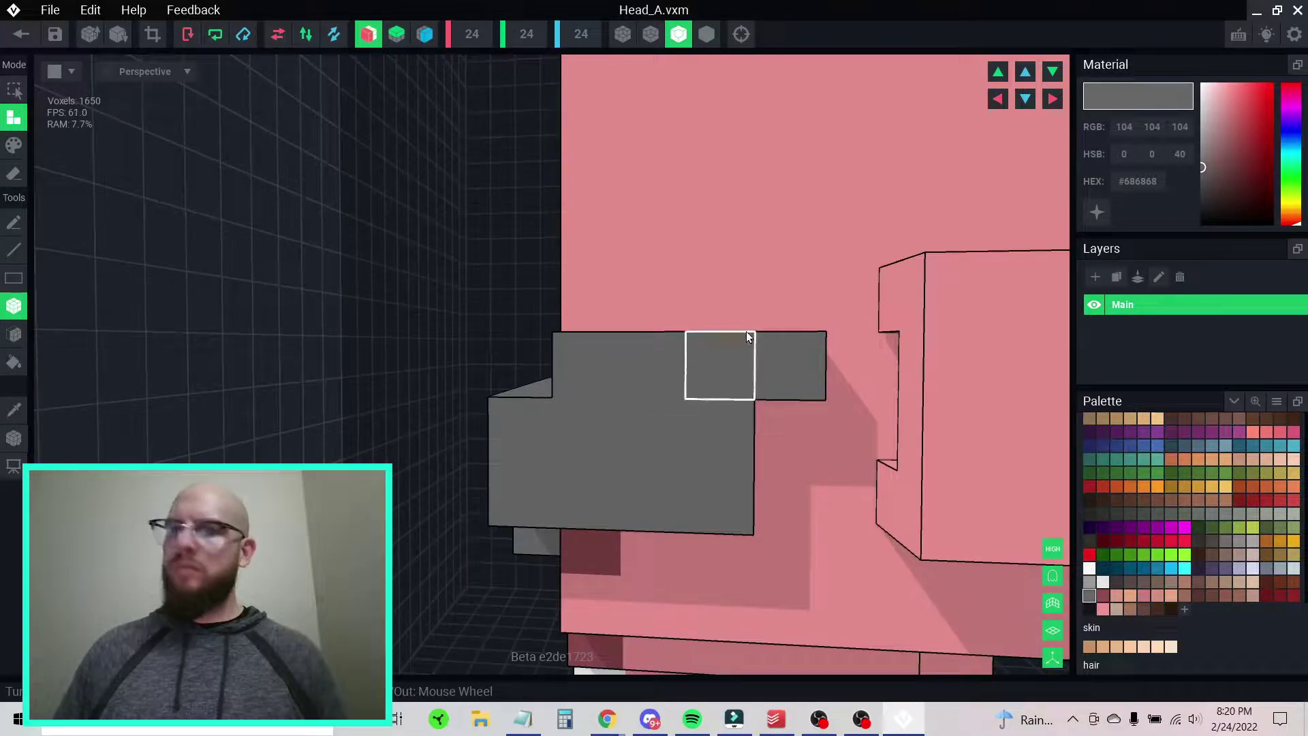
- Stack two grey voxels upward at the rear end of the upper side row, undoing the misplaced extra voxel
left_click(786, 301)
left_click(788, 252)
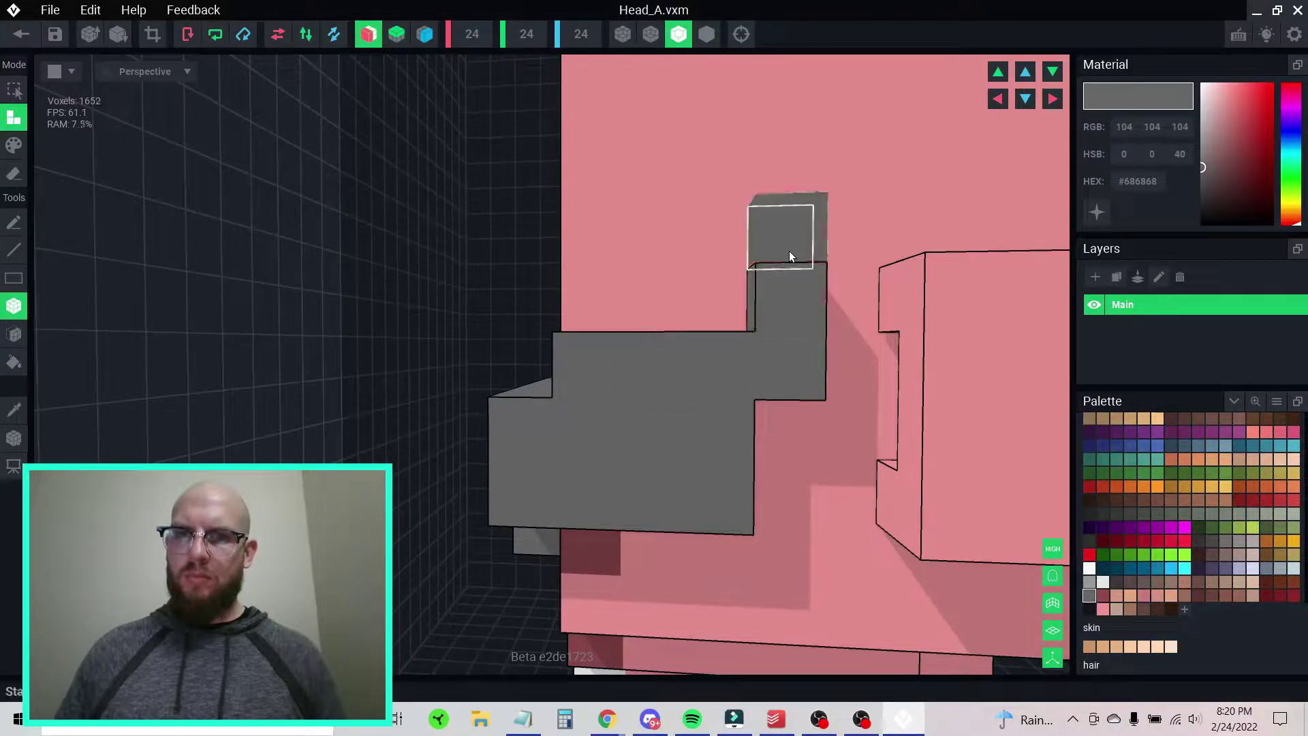
left_click(837, 233)
right_click_drag(834, 288, 801, 341)
key("ctrl+z")
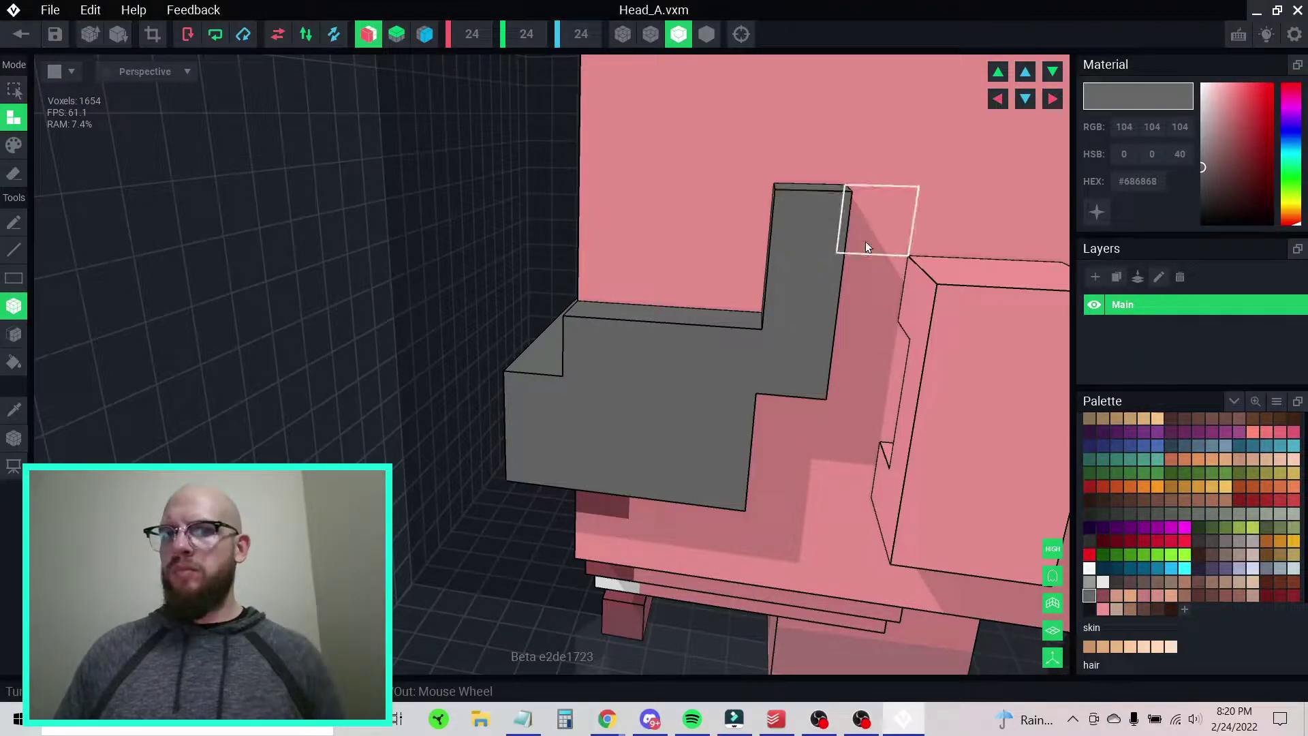
- Add a four-voxel-tall grey column one voxel further back, stepping up from the top of the side riser
right_click_drag(865, 241, 864, 241)
scroll(771, 299, "down", 10)
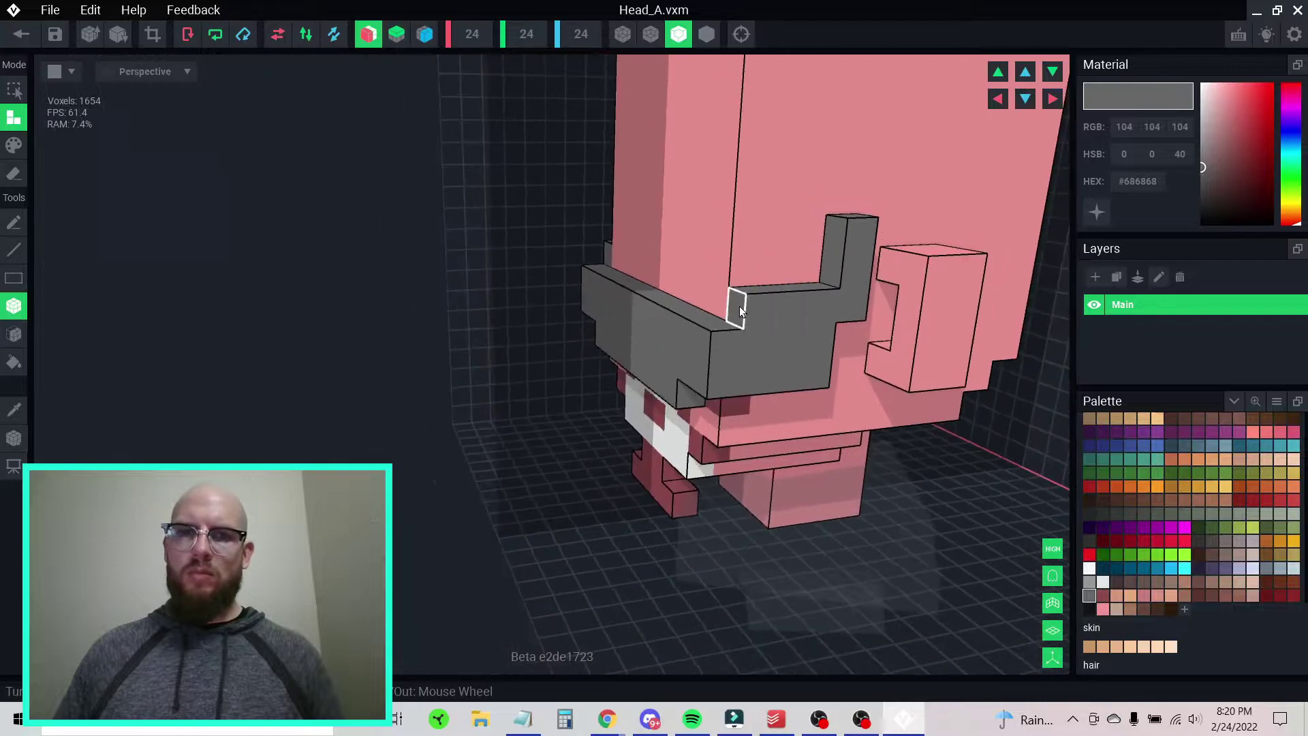
right_click_drag(709, 307, 705, 309)
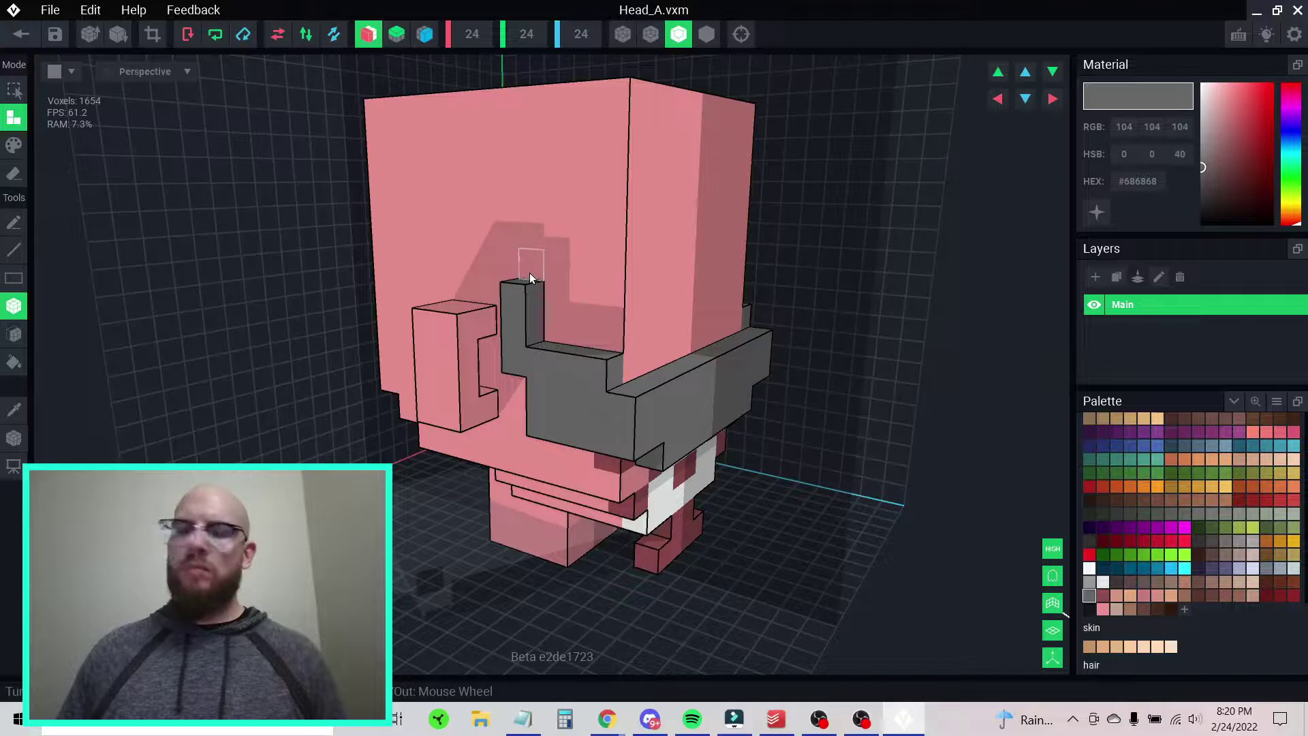
left_click(507, 260)
left_click(500, 235)
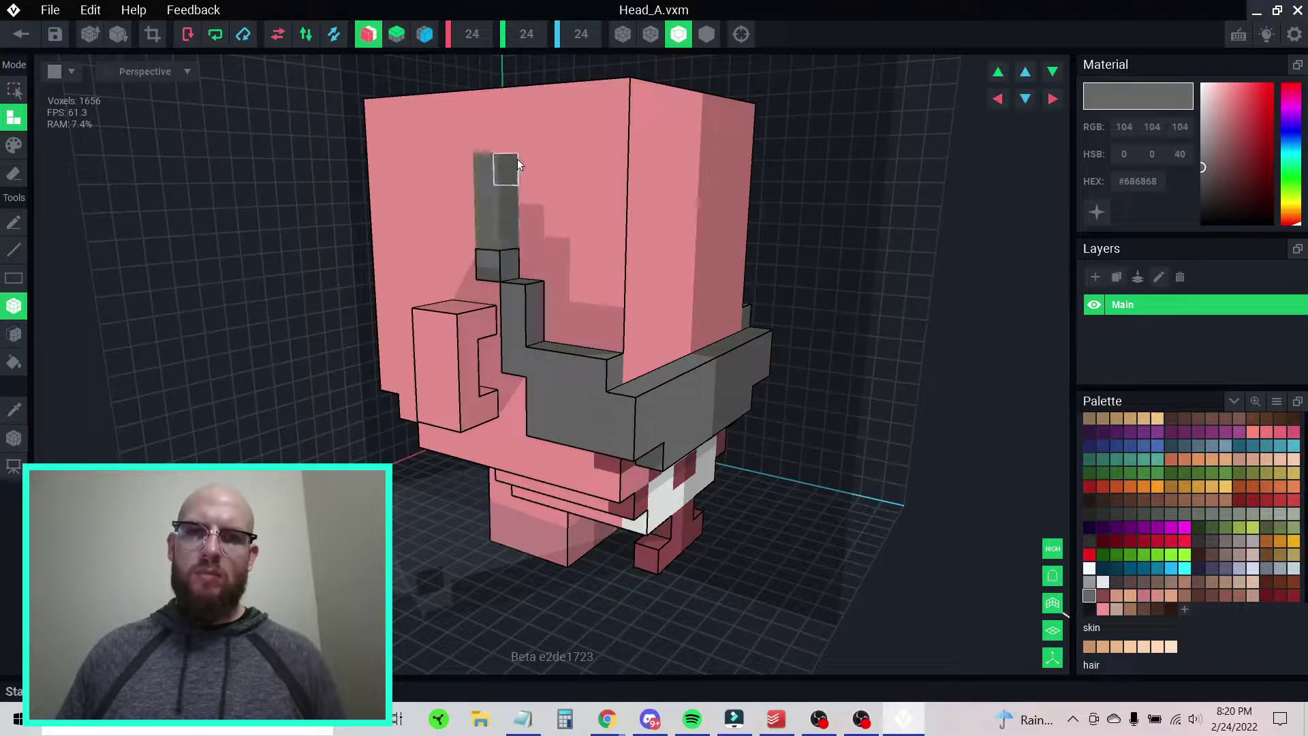
left_click(517, 160)
right_click_drag(545, 245, 549, 246)
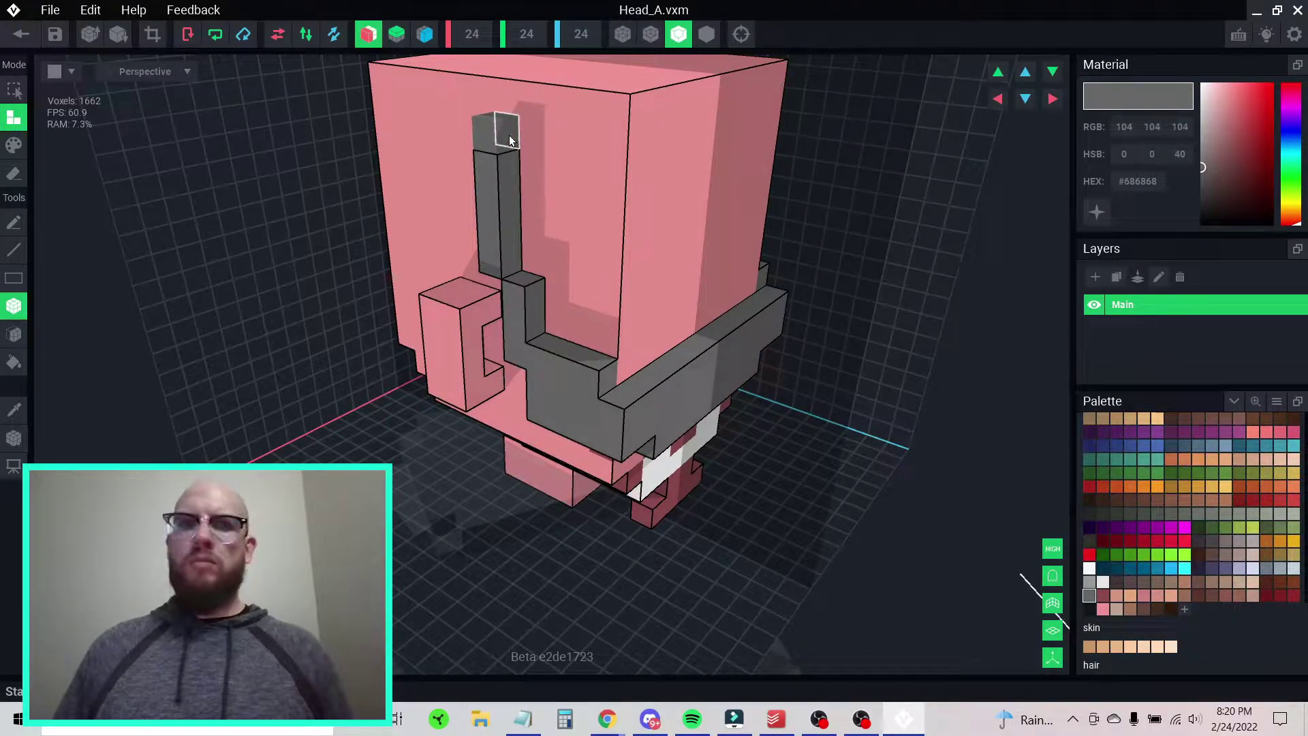
- Fill the head's front and the side areas ahead of the columns with #686868 voxels above the band
left_click_drag(534, 143, 721, 314)
right_click_drag(708, 288, 691, 259)
scroll(725, 276, "down", 5)
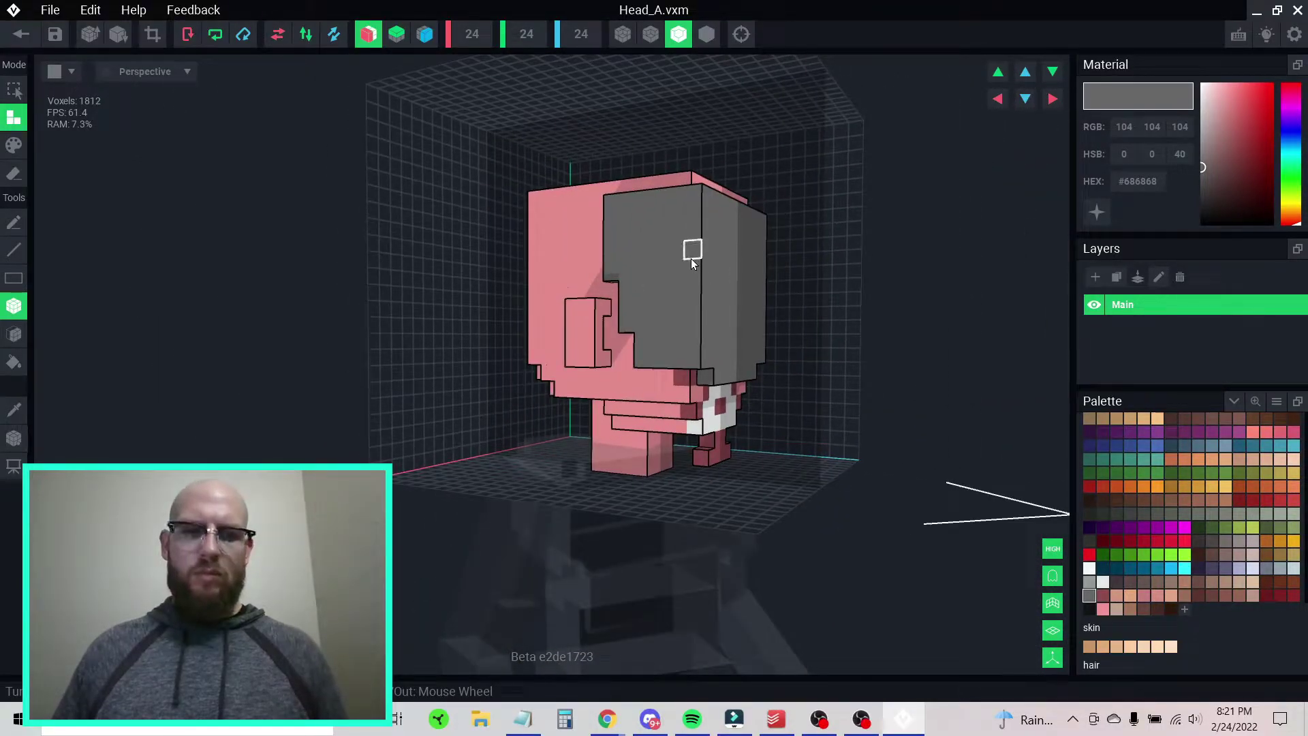
- Try trimming the shell's top edge, then remove the grey fill from the head's front and sides, leaving the lower band and rear side columns
key("e")
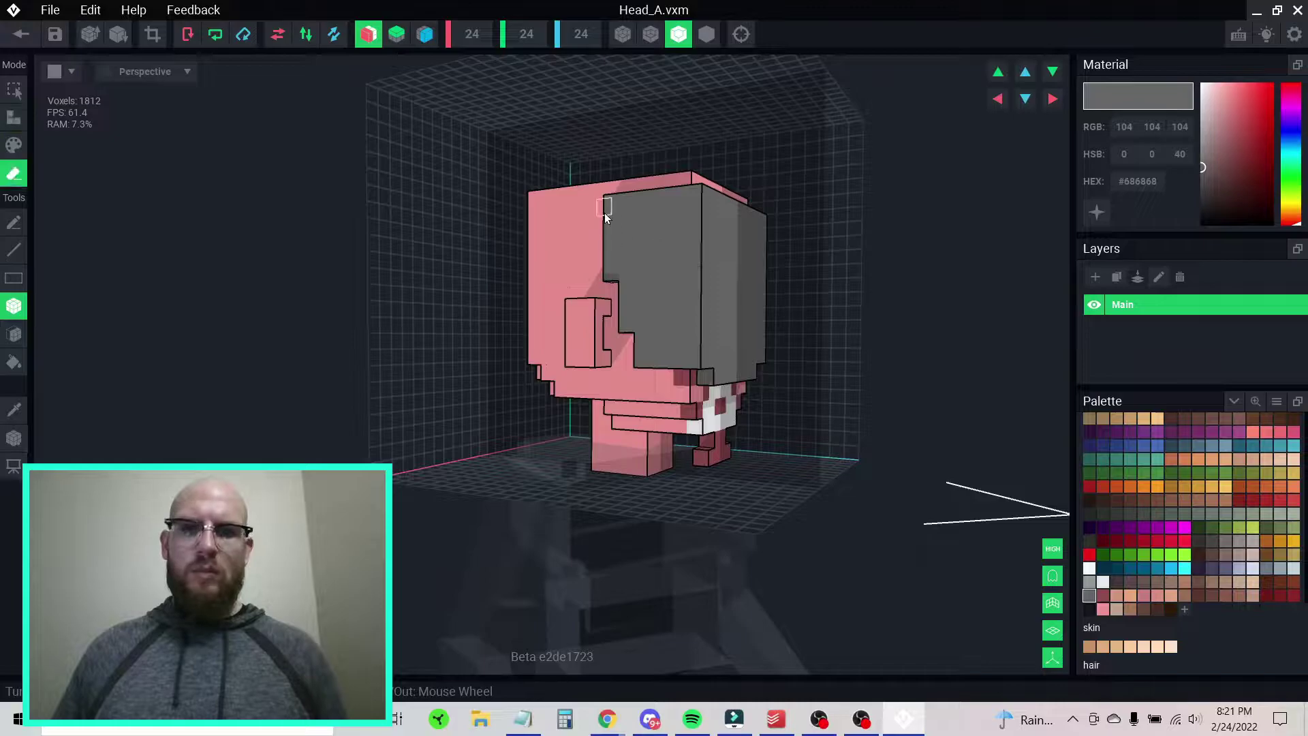
left_click(746, 228)
mouse_move(746, 229)
right_mouse_down()
mouse_move(711, 288)
mouse_move(641, 177)
right_mouse_up()
key("ctrl+z")
left_click_drag(637, 173, 689, 209)
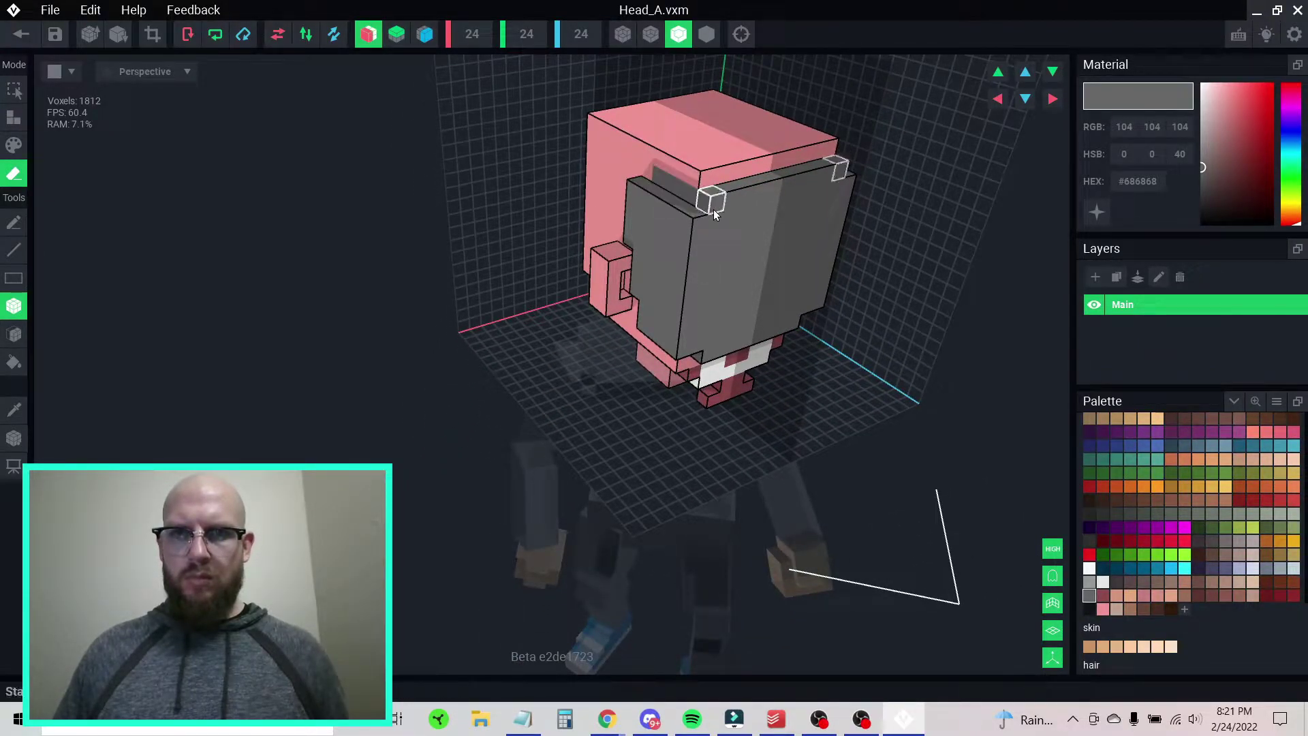
left_click(713, 210)
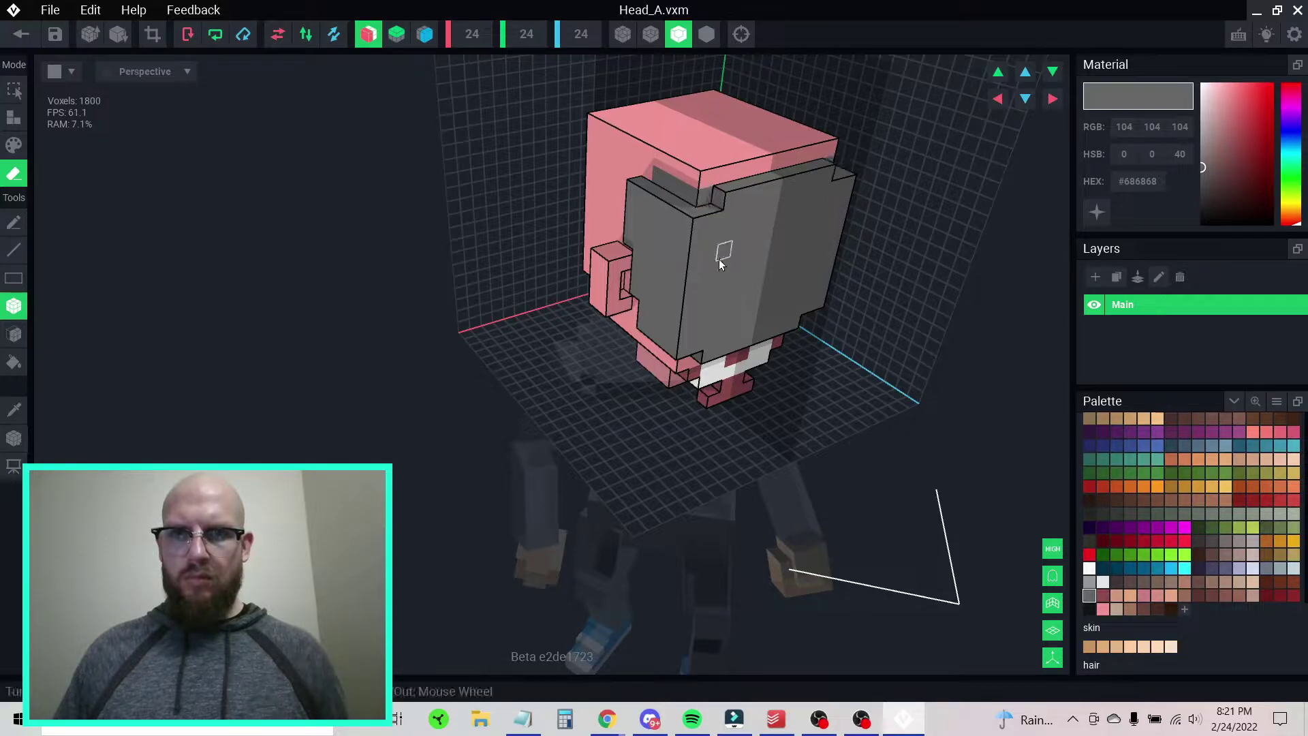
left_click(719, 263)
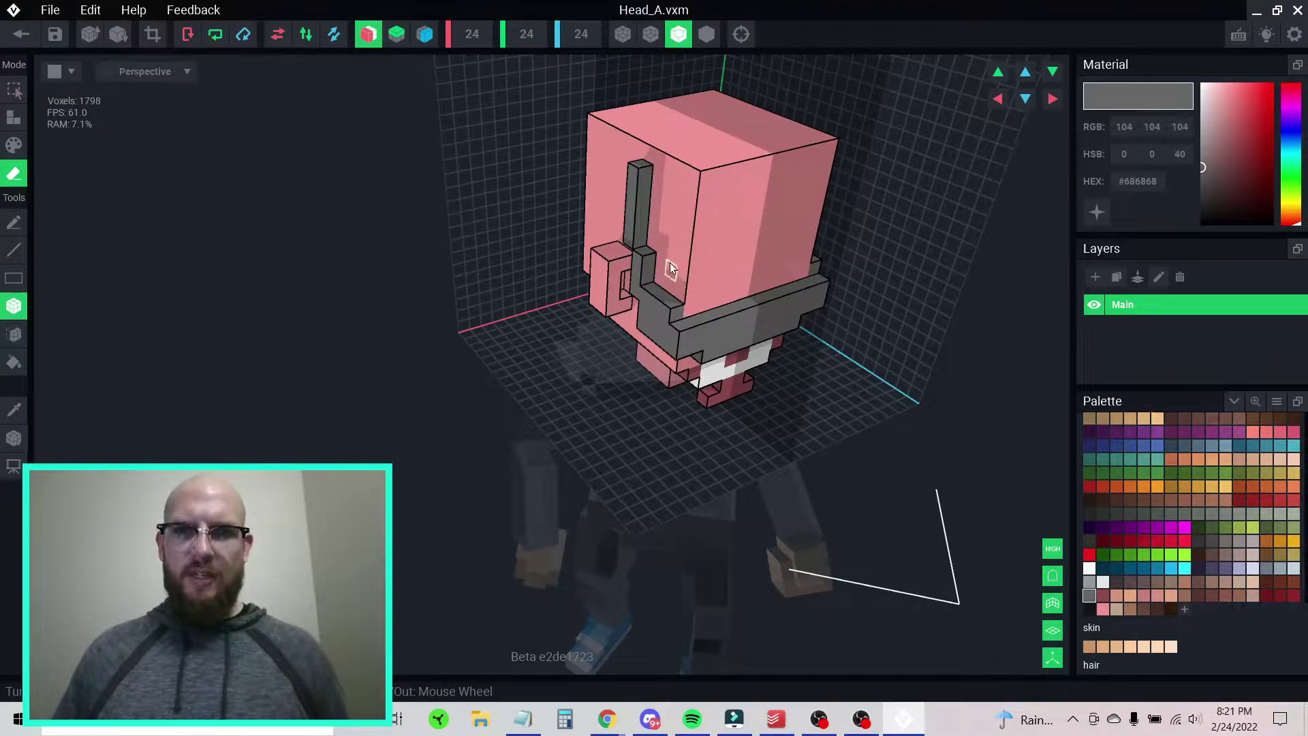
- Fill both side areas between the rear columns and the head's front edge with mirrored #686868 voxels, including the small remaining gap
left_click(14, 117)
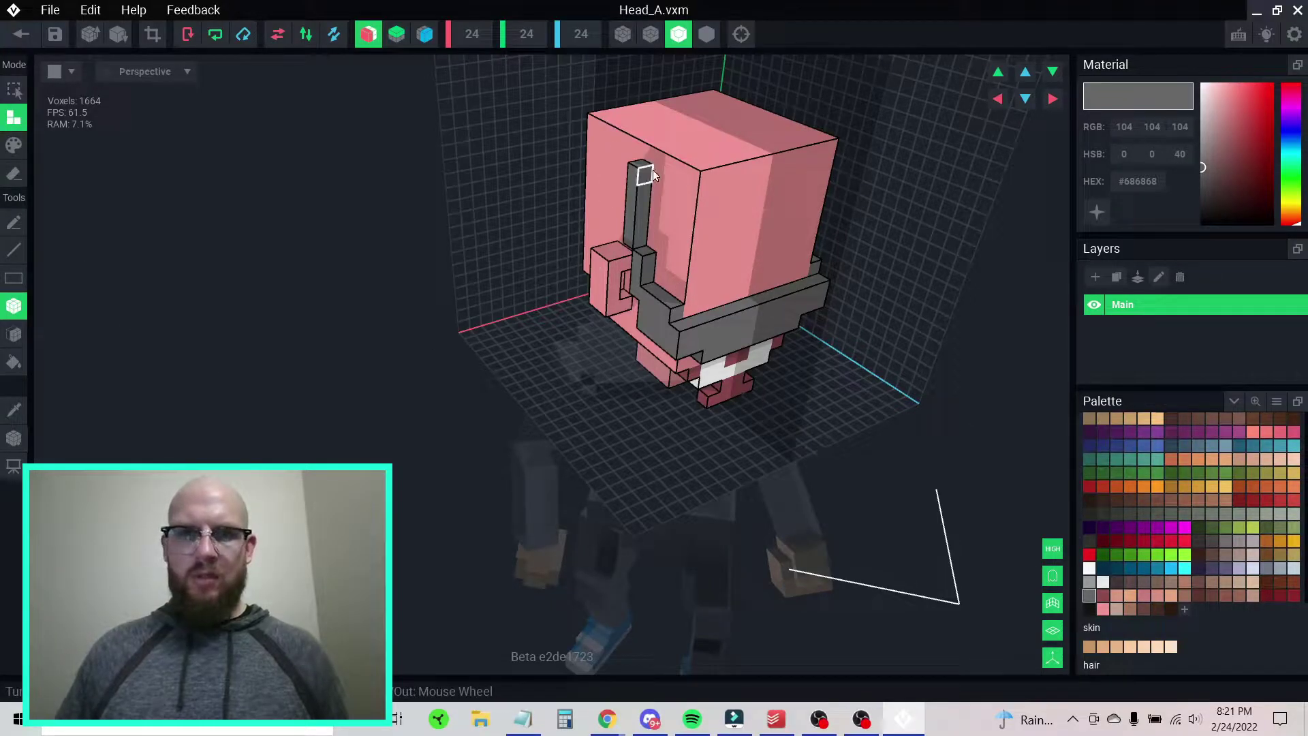
left_click_drag(672, 247, 672, 245)
left_click_drag(688, 198, 685, 293)
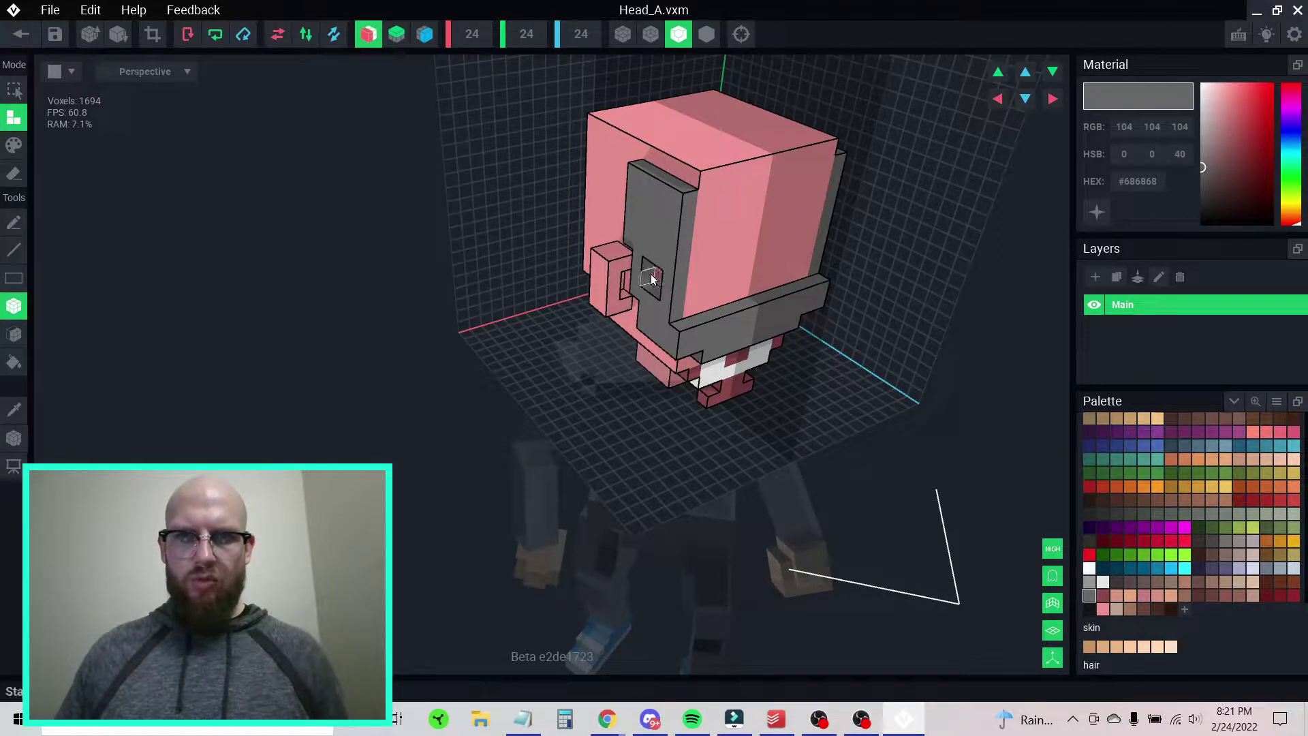
left_click_drag(658, 278, 660, 281)
right_click_drag(660, 281, 686, 252)
left_click_drag(633, 289, 653, 308)
- Close the head's front with #686868 voxels, filling the opening between the upper row and the lower band
right_click_drag(654, 308, 653, 284)
mouse_move(681, 201)
right_mouse_down()
mouse_move(768, 211)
mouse_move(697, 218)
right_mouse_up()
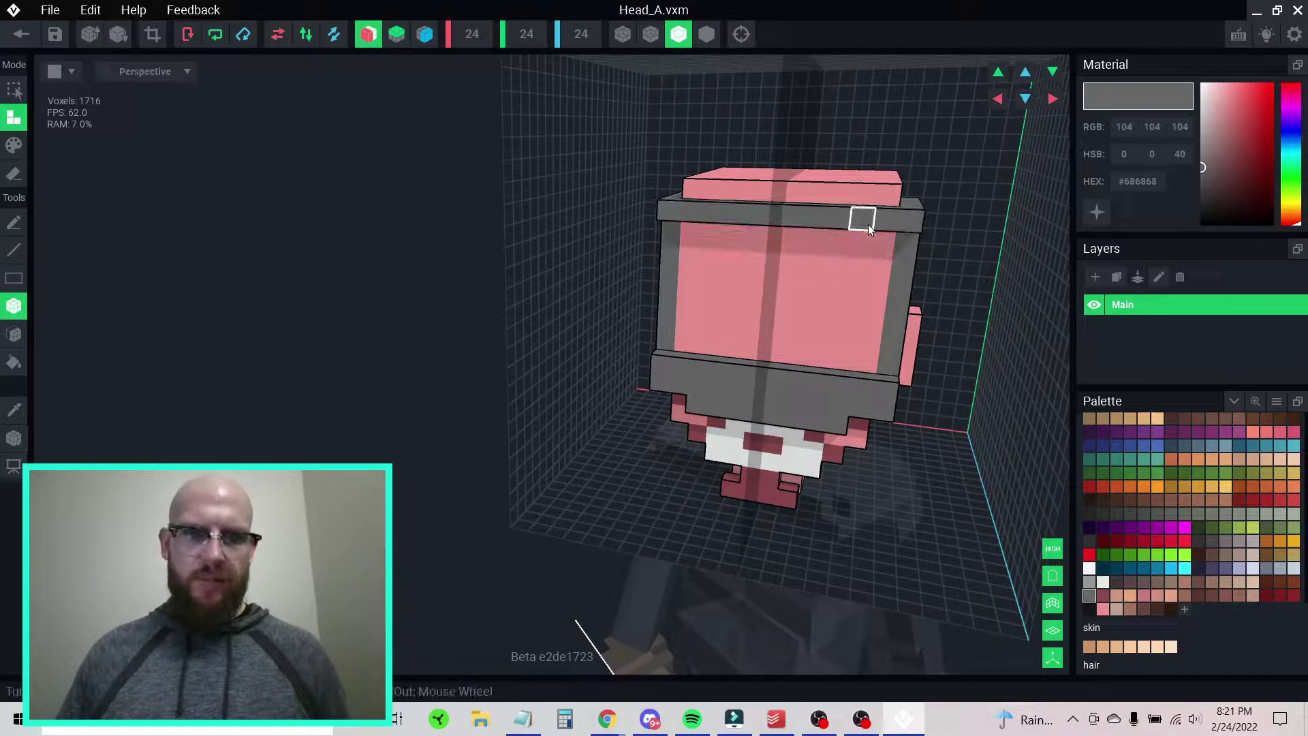
mouse_move(674, 252)
left_mouse_down()
mouse_move(874, 289)
mouse_move(882, 362)
left_mouse_up()
right_click_drag(874, 360, 755, 300)
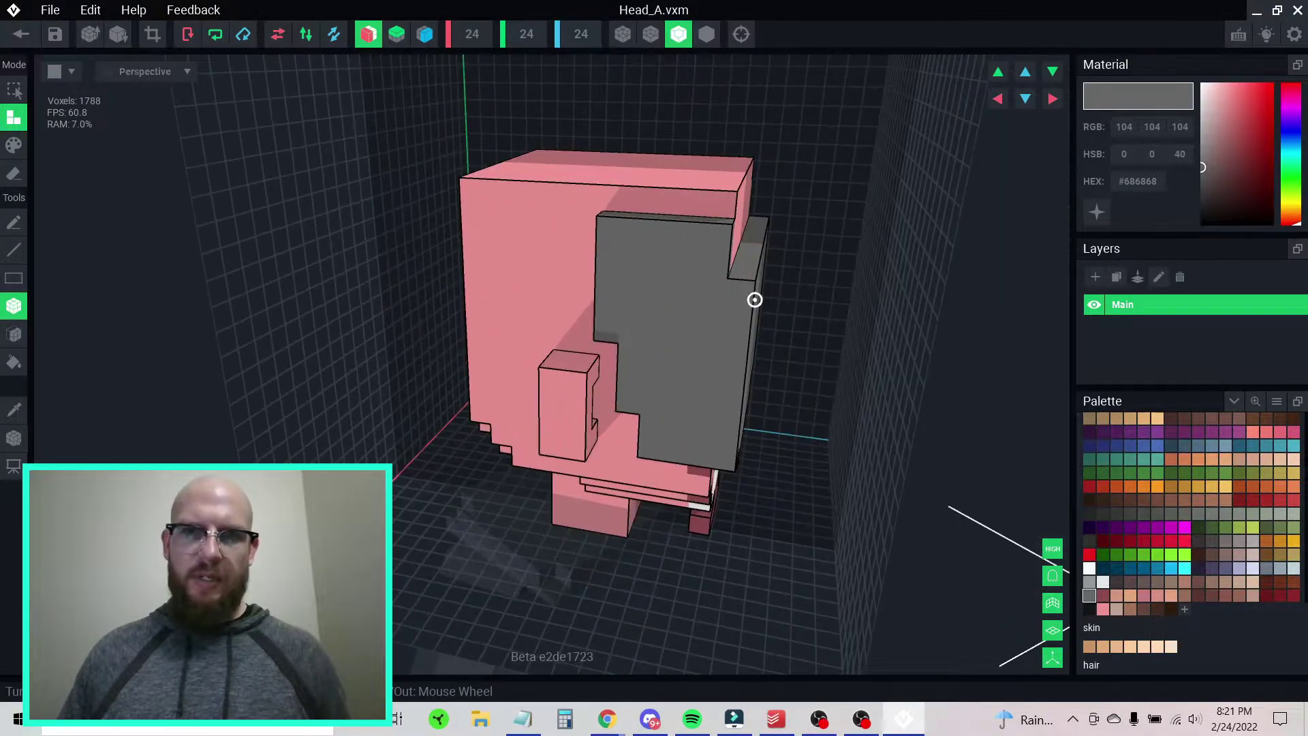
- Erase the upper rows of the shell's sides and front to a level top, and cut a two-voxel-wide notch at the front's centre
left_click(13, 174)
mouse_move(614, 229)
left_mouse_down()
mouse_move(720, 260)
mouse_move(717, 298)
left_mouse_up()
right_click_drag(743, 307, 745, 306)
left_click_drag(756, 297, 943, 298)
right_click_drag(987, 327, 954, 321)
right_click_drag(756, 369, 759, 370)
left_click_drag(692, 280, 664, 288)
mouse_move(754, 375)
right_mouse_down()
mouse_move(769, 365)
mouse_move(759, 363)
right_mouse_up()
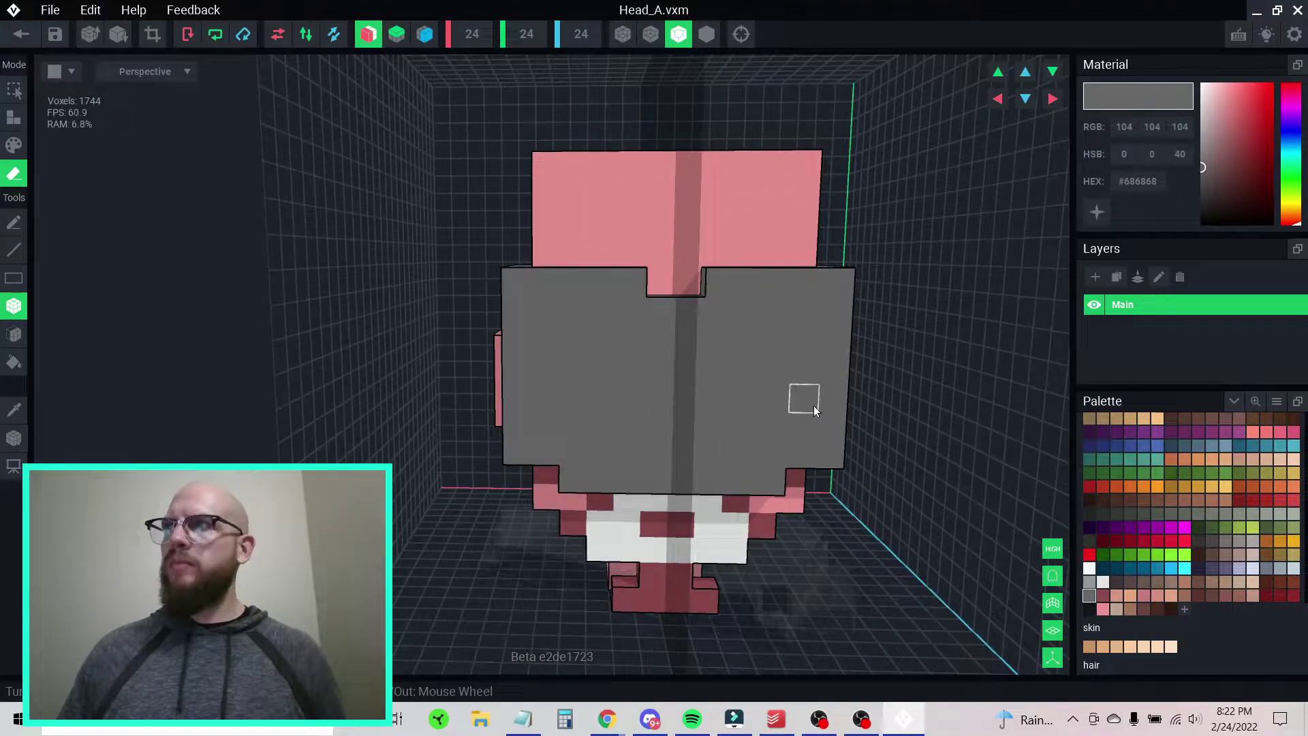
- Turn off mirroring across the X axis and set up voxel painting with the dark colour #2E312C
right_click_drag(743, 473, 739, 464)
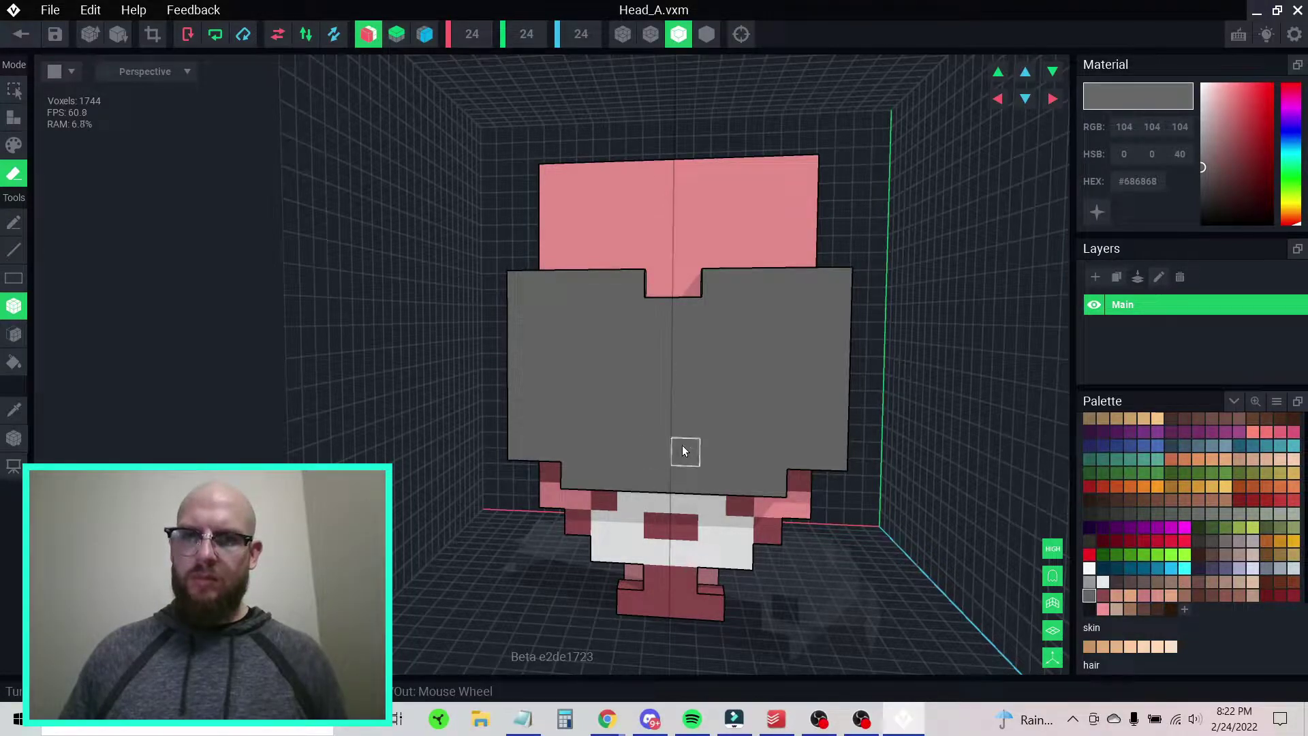
left_click(368, 34)
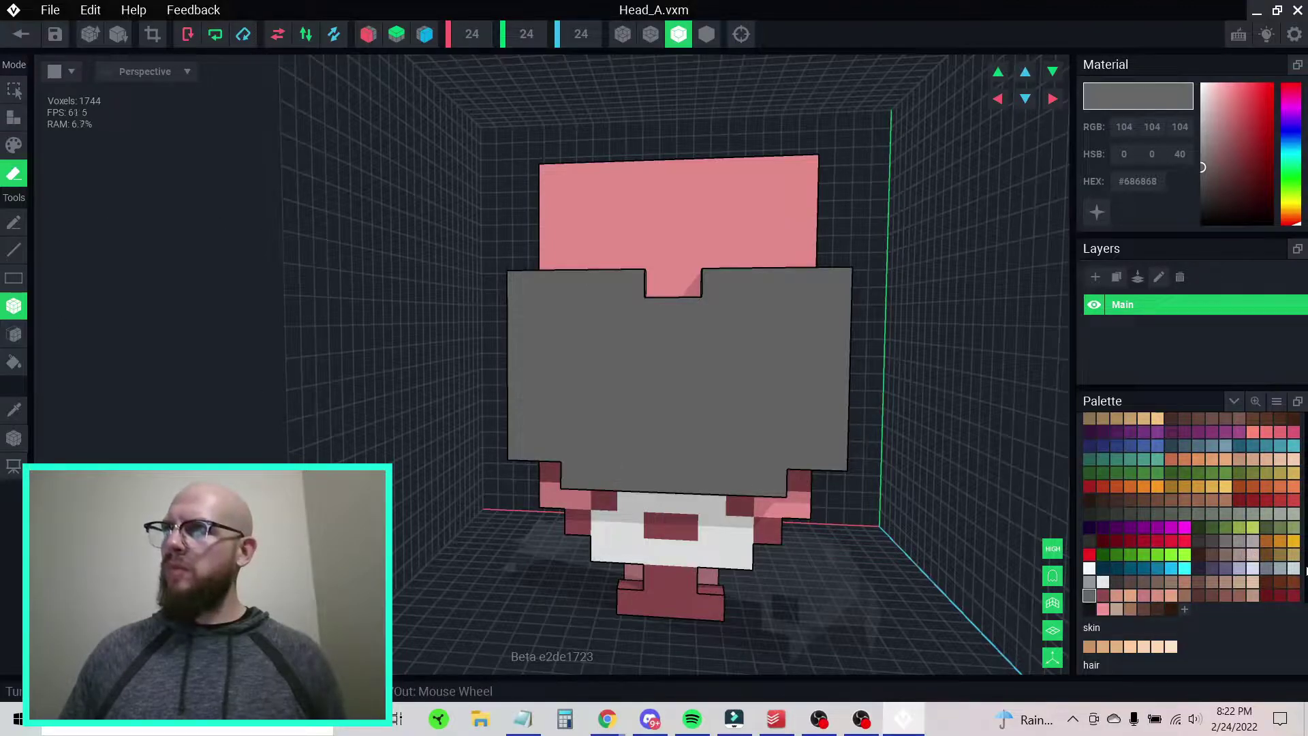
left_click(1089, 530)
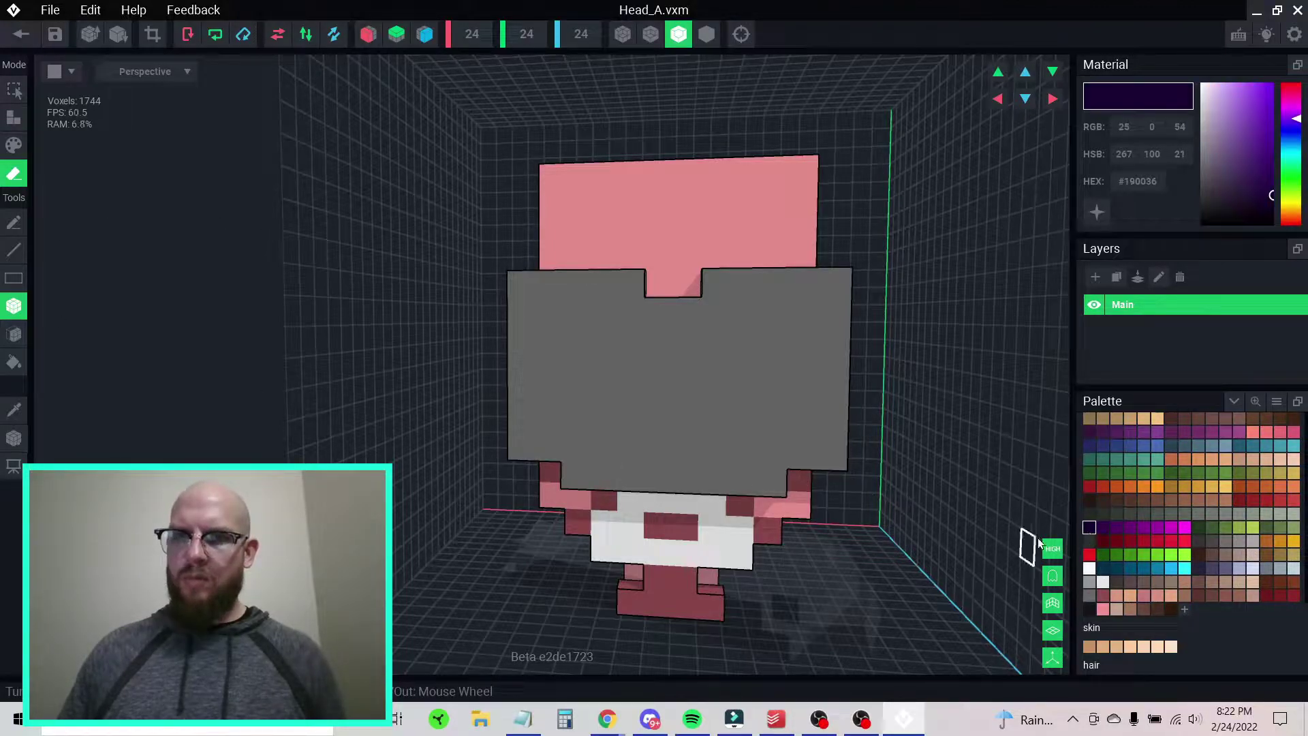
left_click(1089, 542)
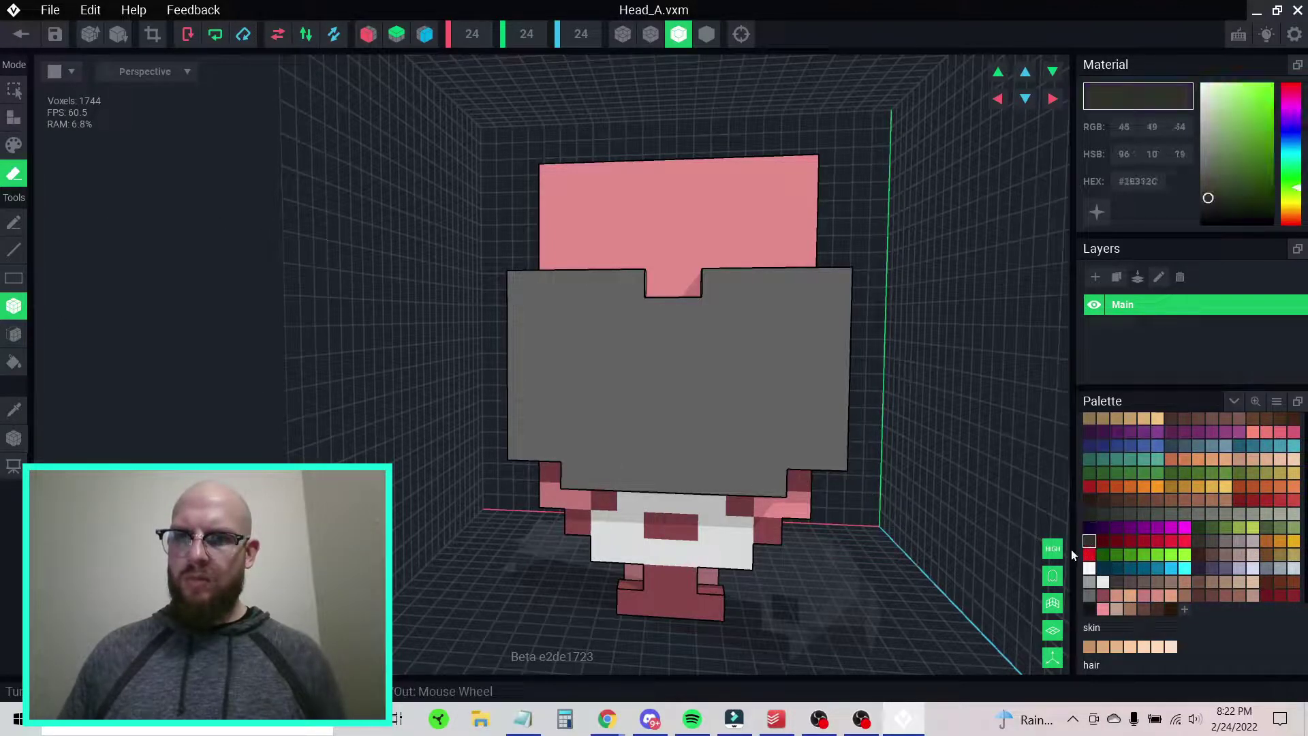
left_click(683, 448)
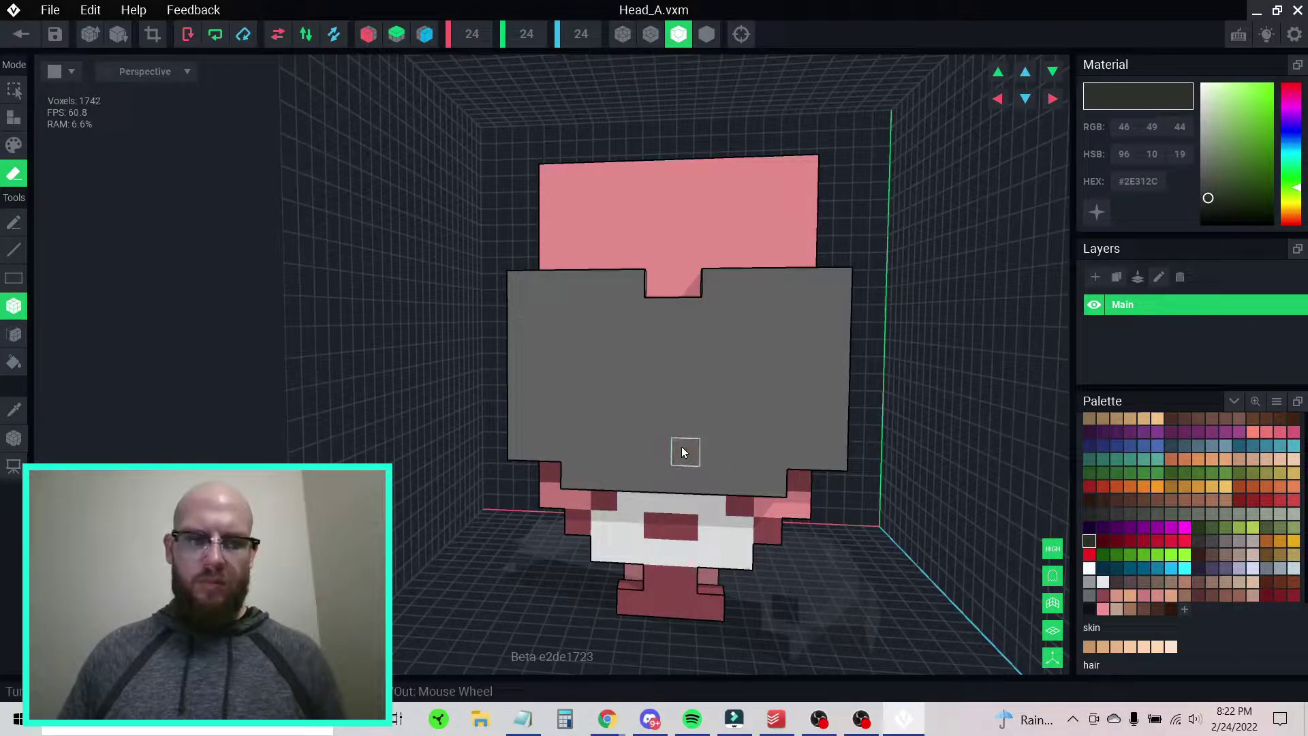
key("2")
key("3")
left_click(683, 452)
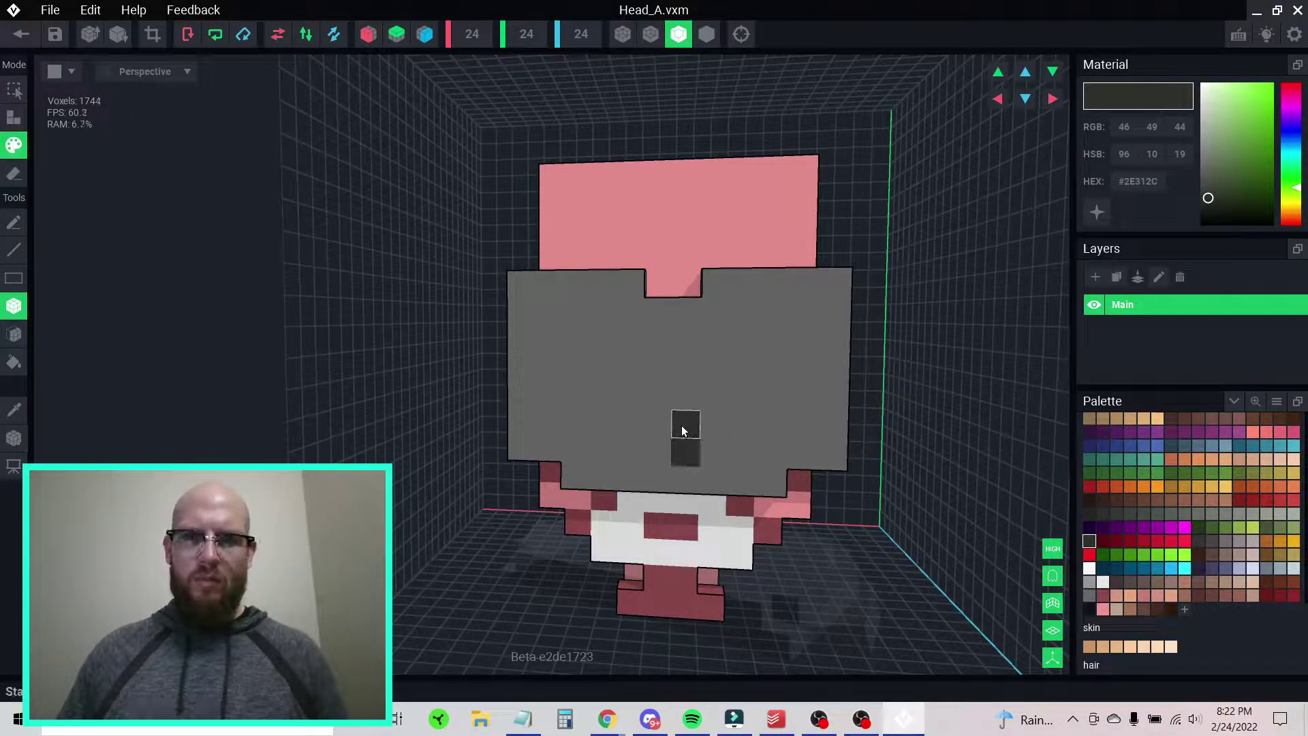
right_click_drag(747, 505, 719, 442)
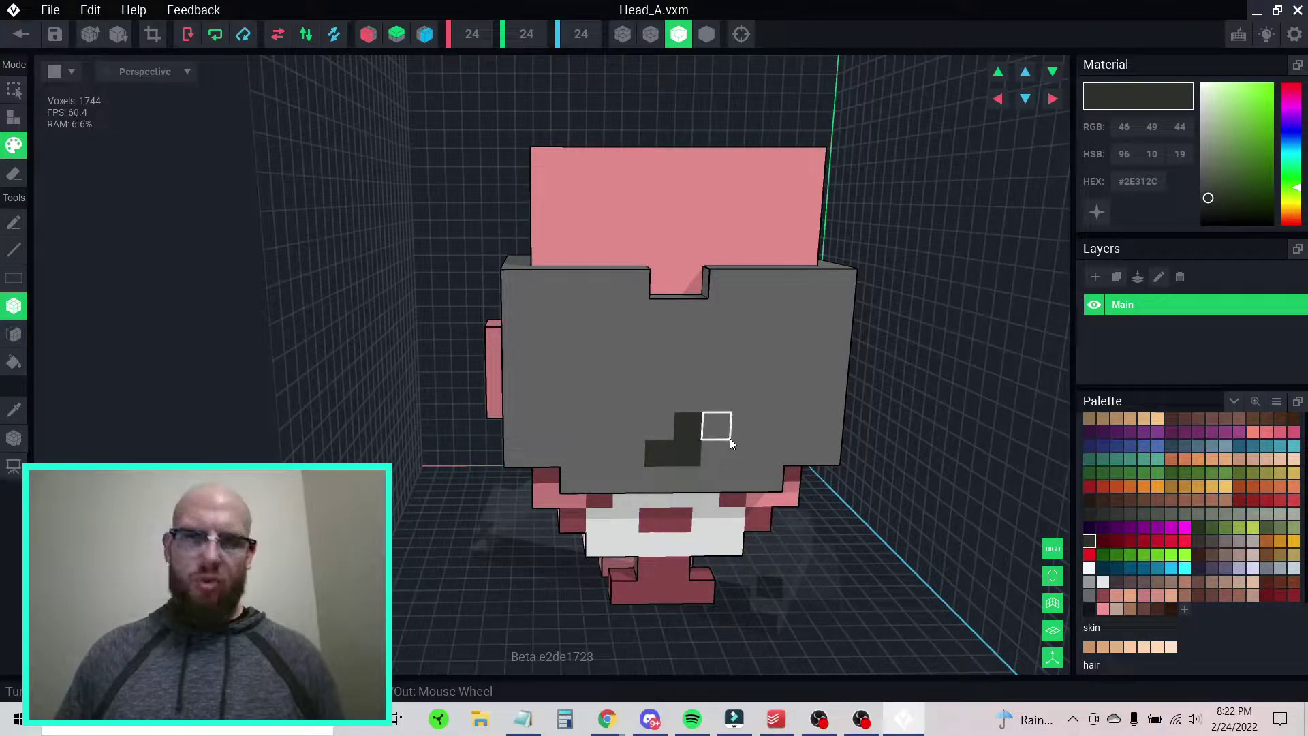
key("ctrl+z")
key("ctrl+z")
key("ctrl+z")
key("ctrl+z")
key("ctrl+z")
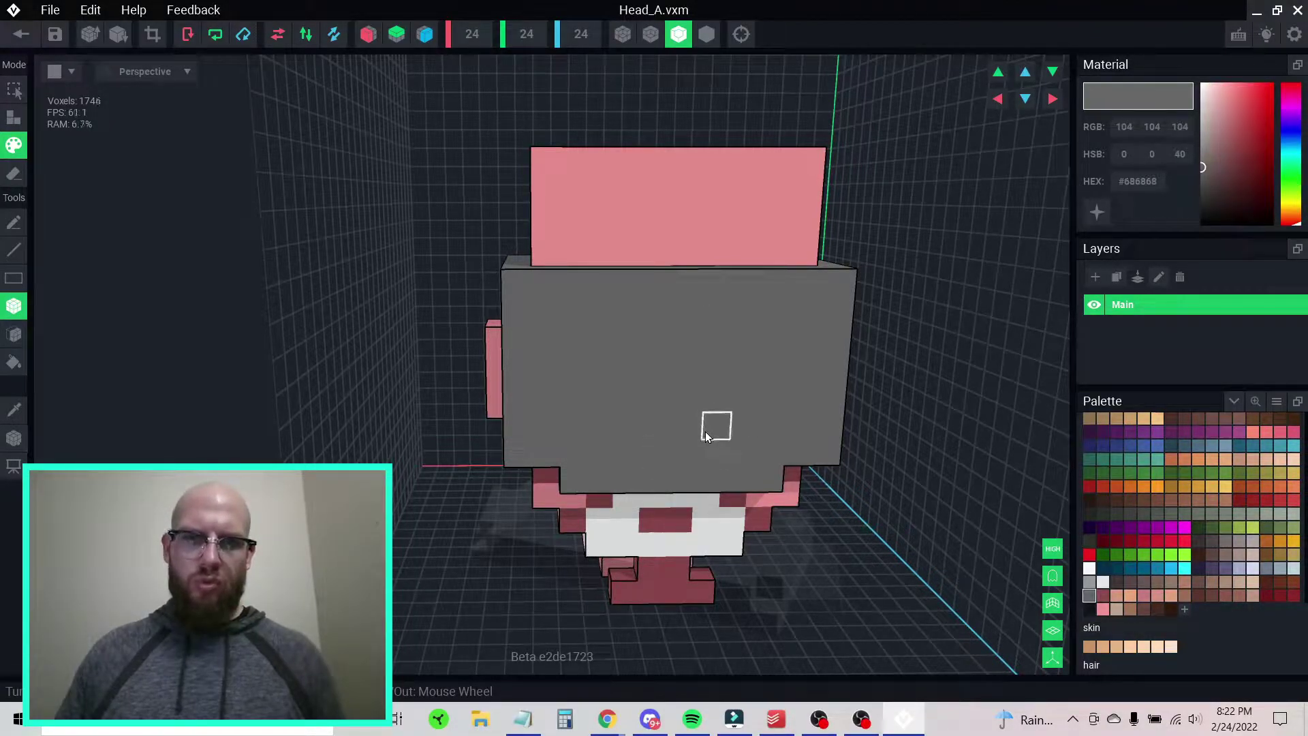
key("ctrl+y")
key("ctrl+y")
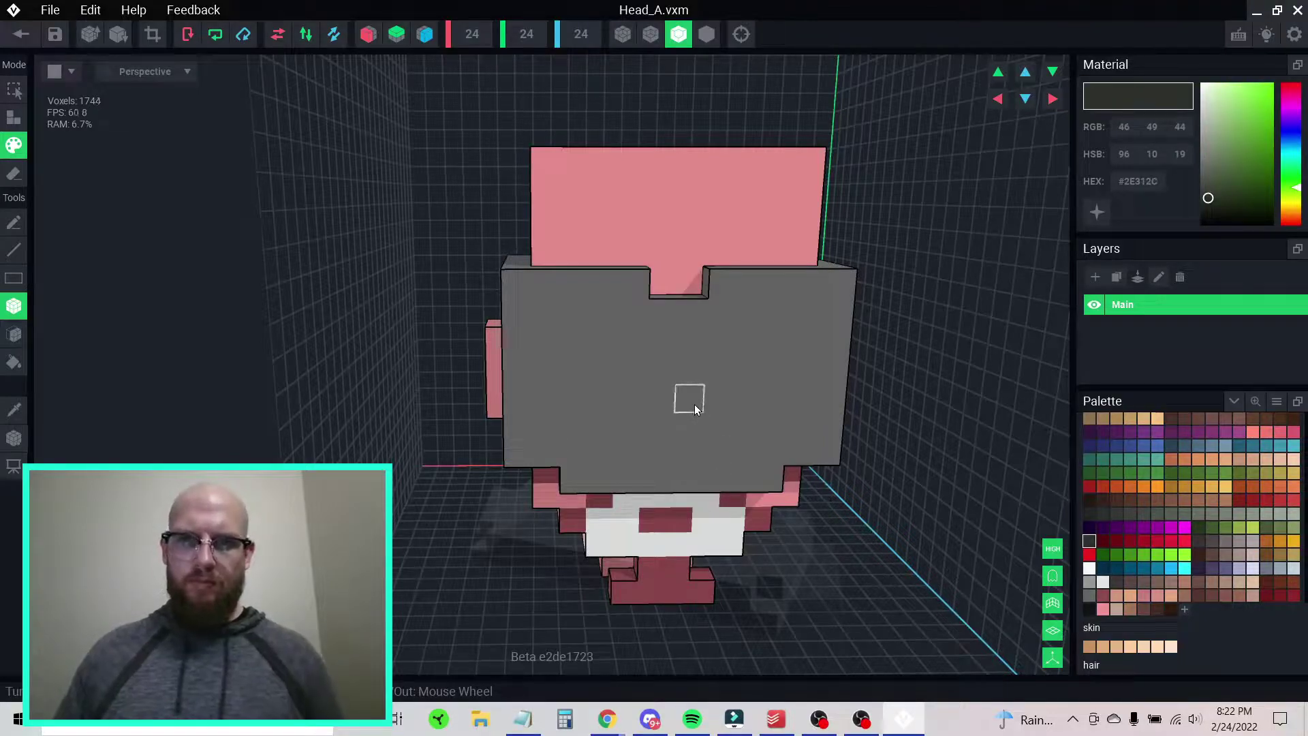
- Paint a three-voxel L-shaped nose at the mask's lower centre and a two-voxel diagonal descending on each side in #2E312C
left_click(694, 405)
left_click(693, 429)
left_click(642, 431)
left_click(650, 432)
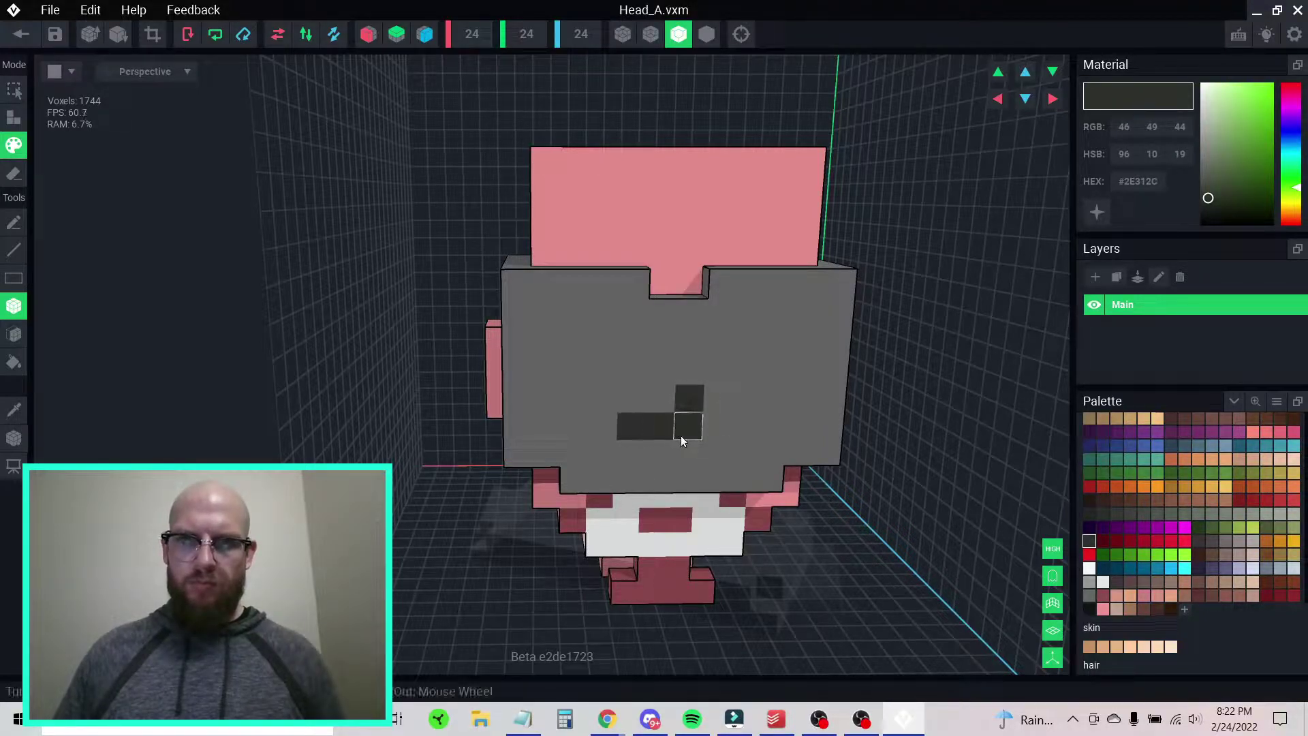
key("ctrl+z")
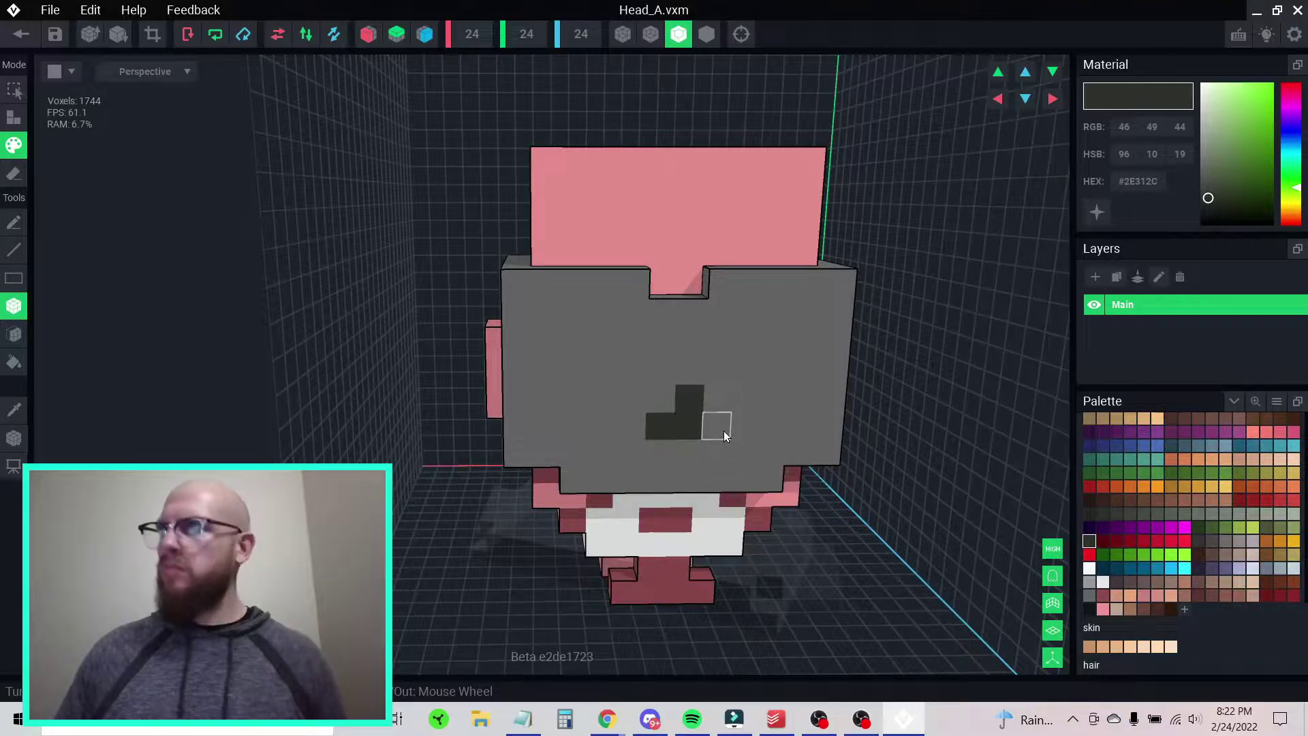
left_click(716, 453)
left_click(744, 475)
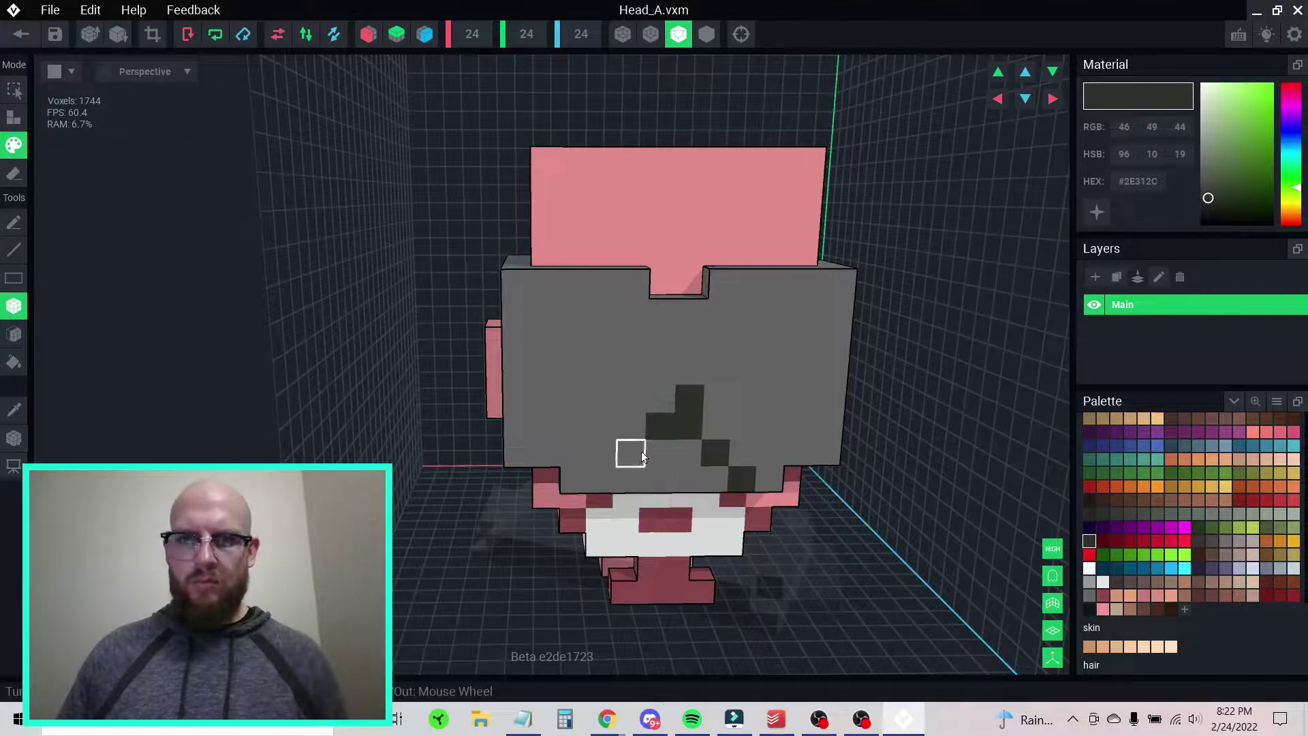
right_click_drag(769, 451, 754, 431)
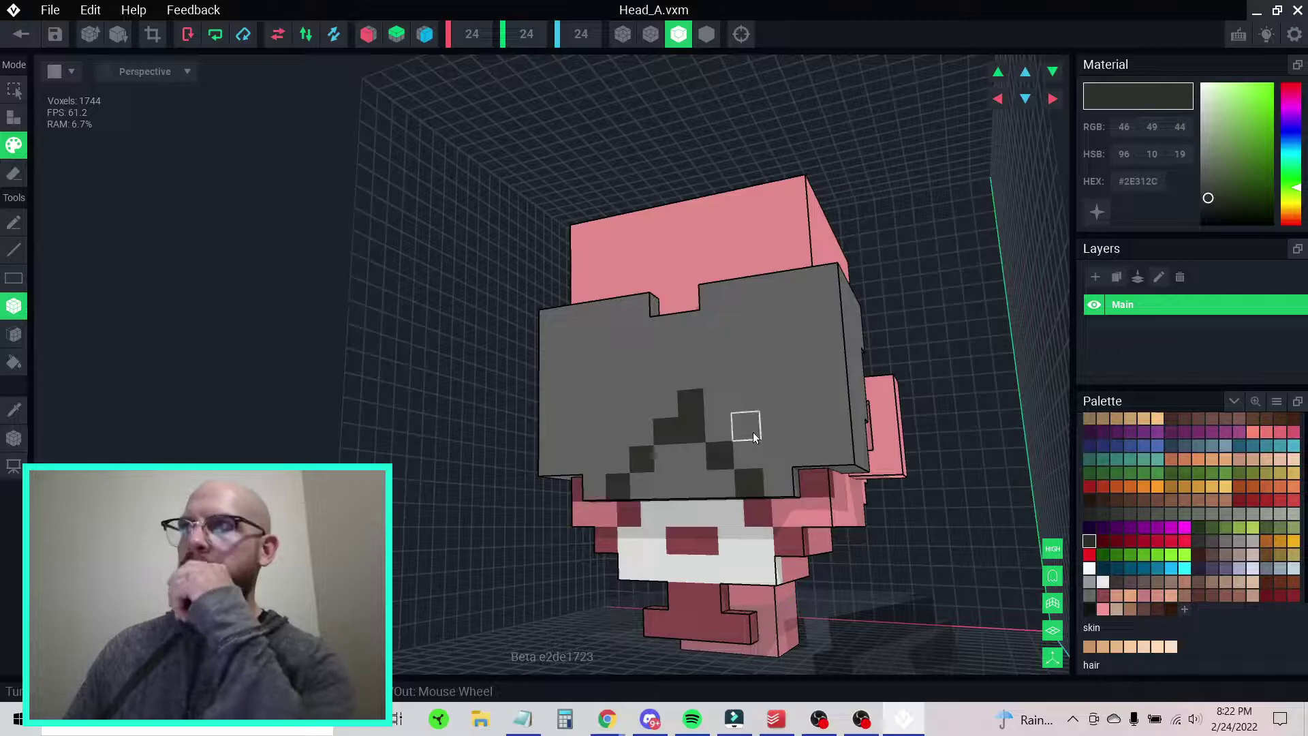
right_click_drag(781, 423, 776, 423)
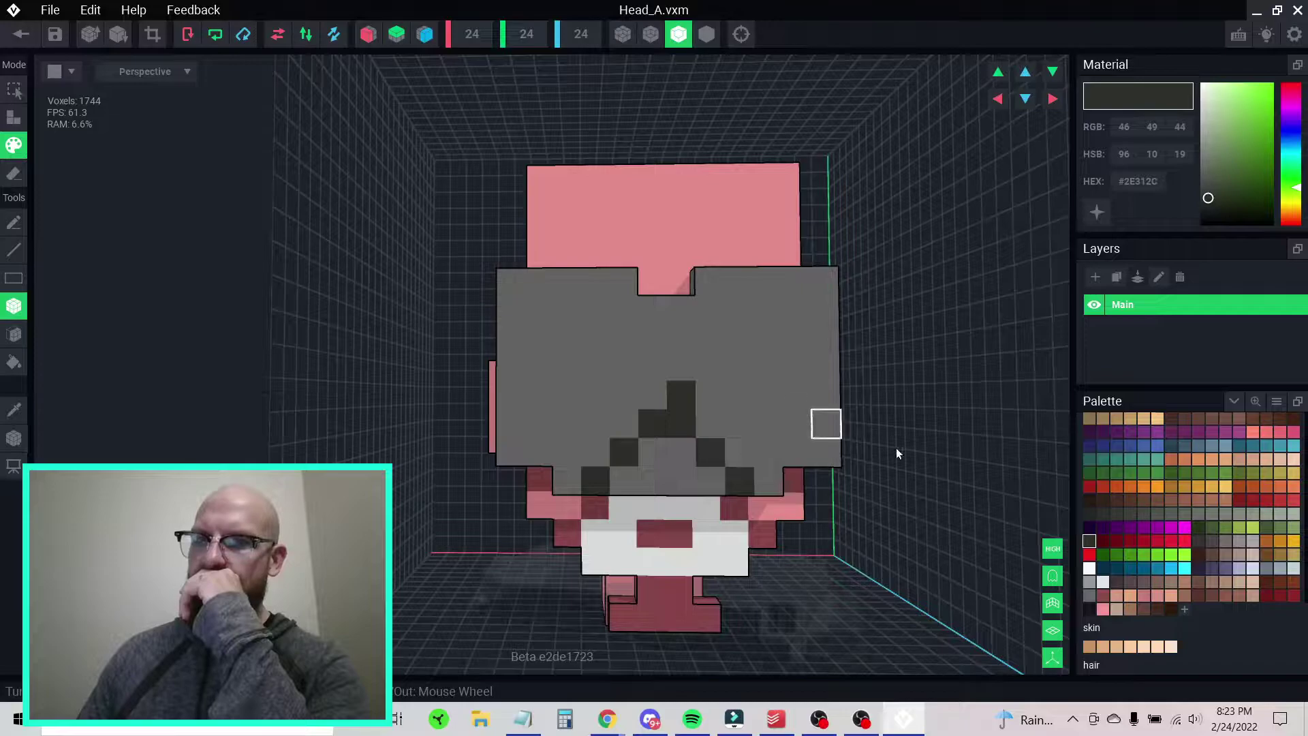
- Repaint the three L-shaped nose voxels in near-black #141414
left_click(1088, 609)
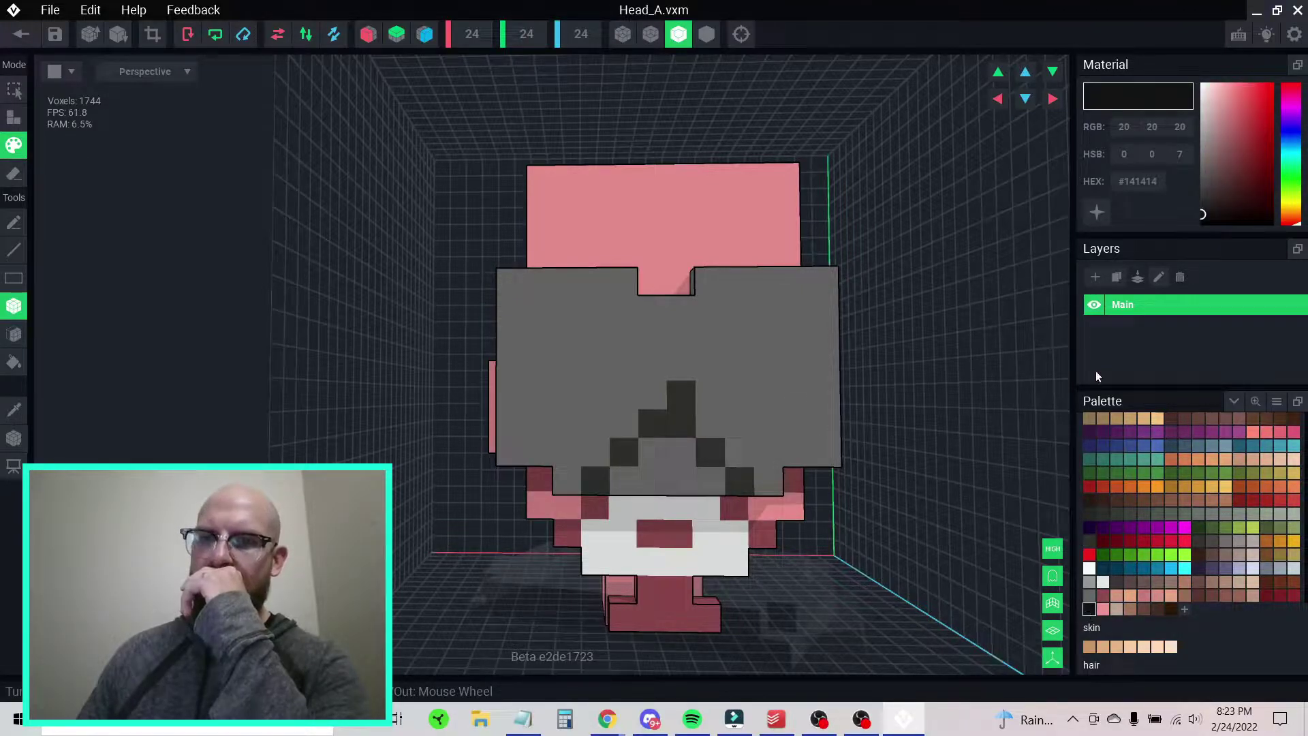
left_click(681, 395)
left_click(652, 423)
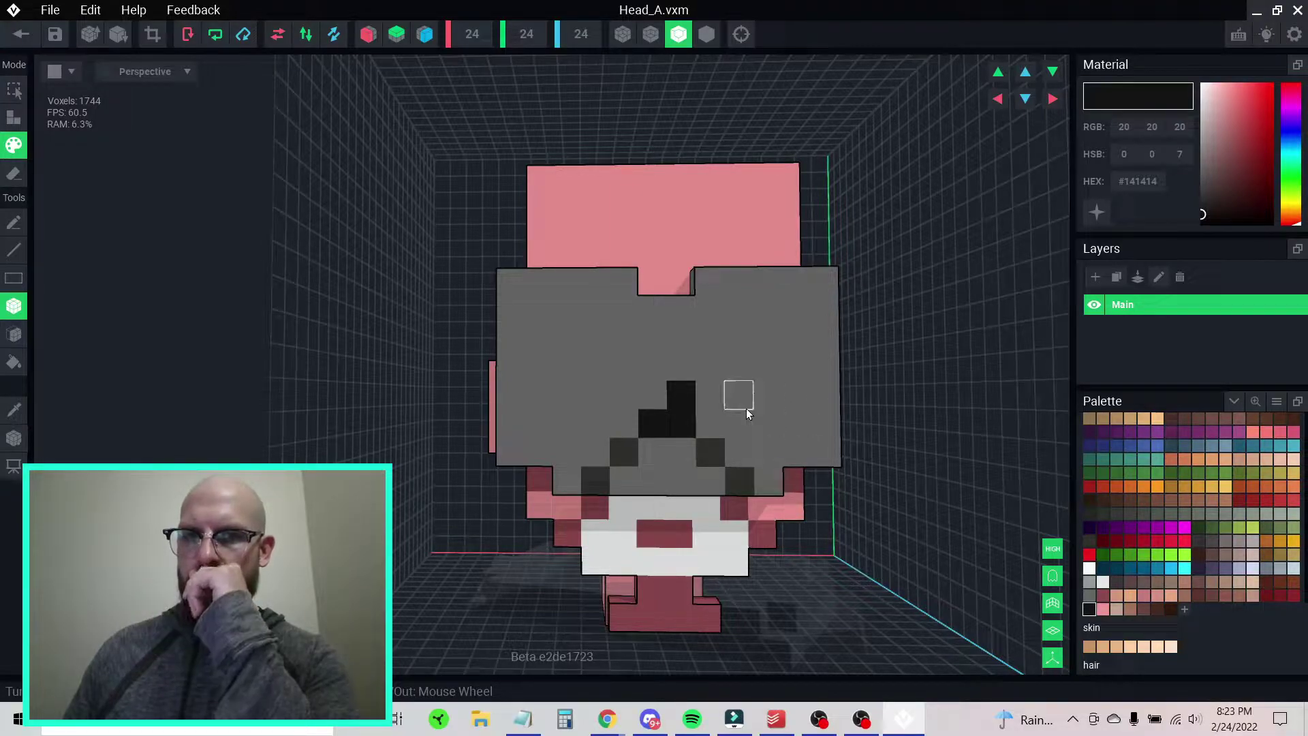
- Turn on X-axis mirroring and paint two separate #2E312C voxels on each cheek, one beside the nose and one near the lower outer corner
left_click(1089, 527)
left_click(1089, 540)
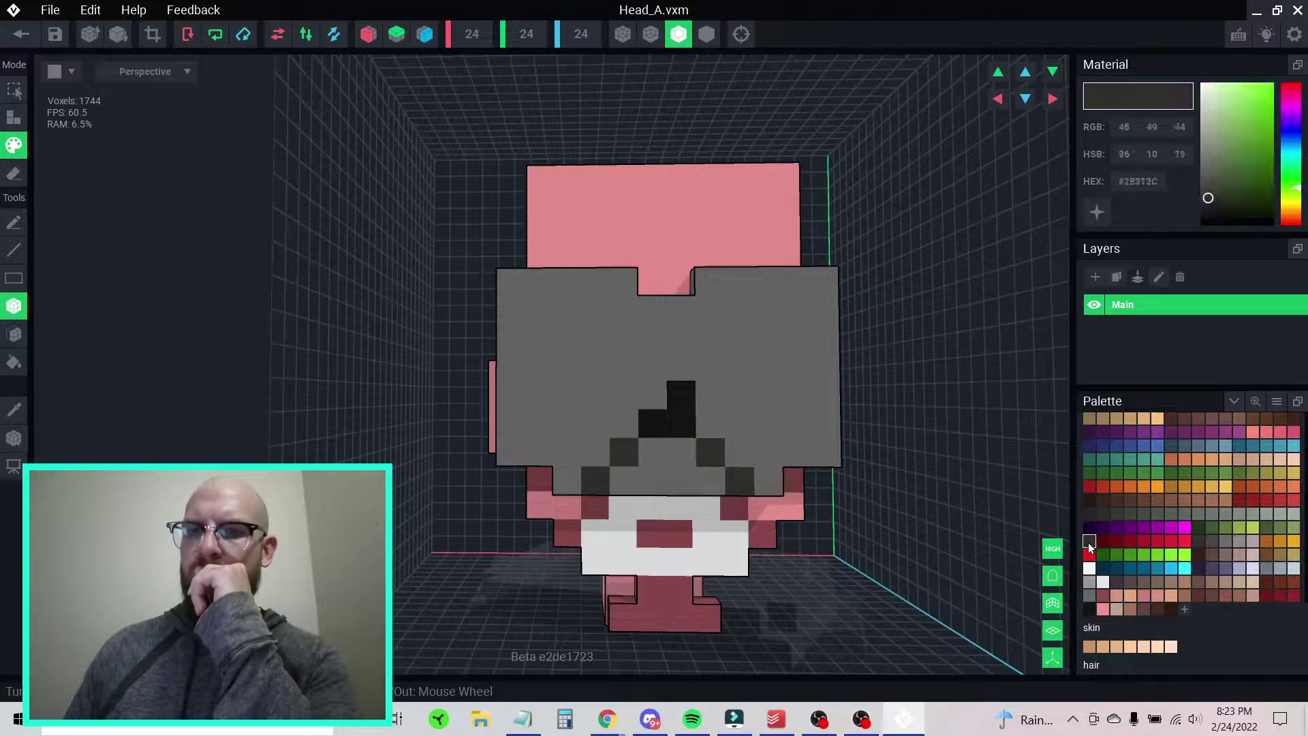
left_click(750, 394)
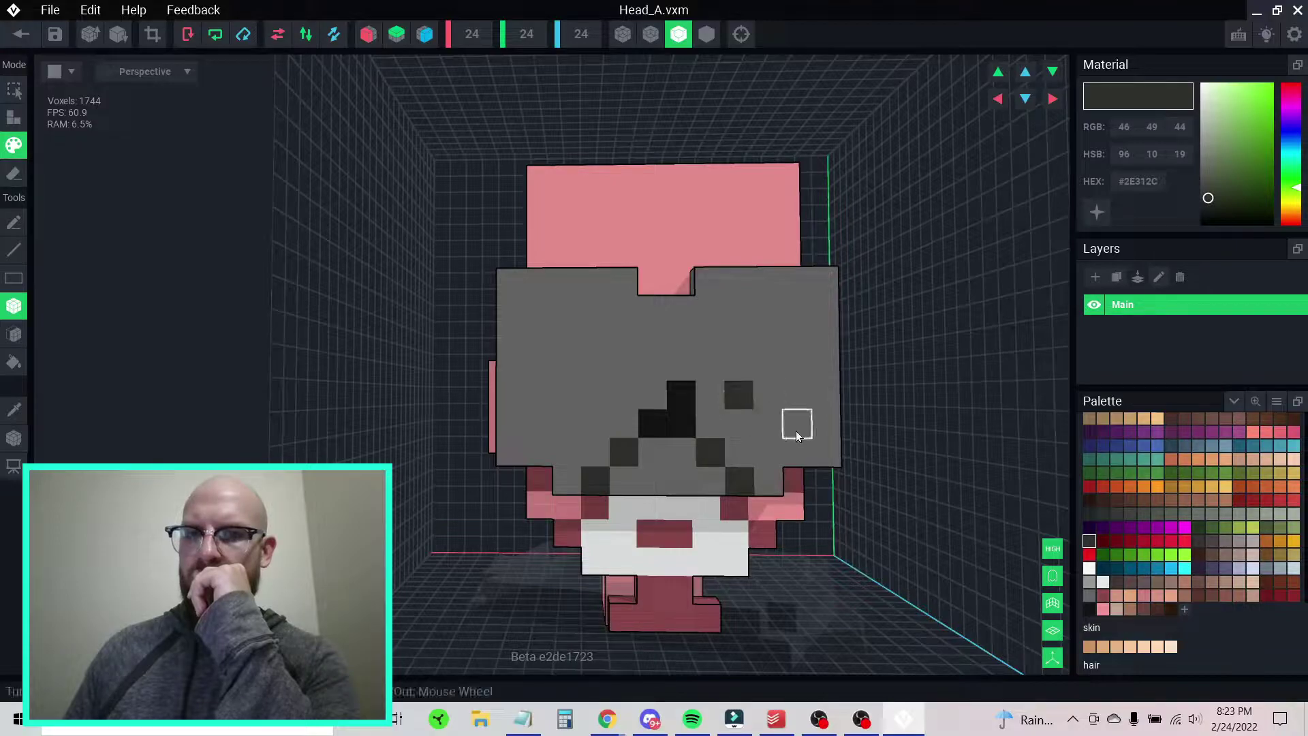
left_click(806, 449)
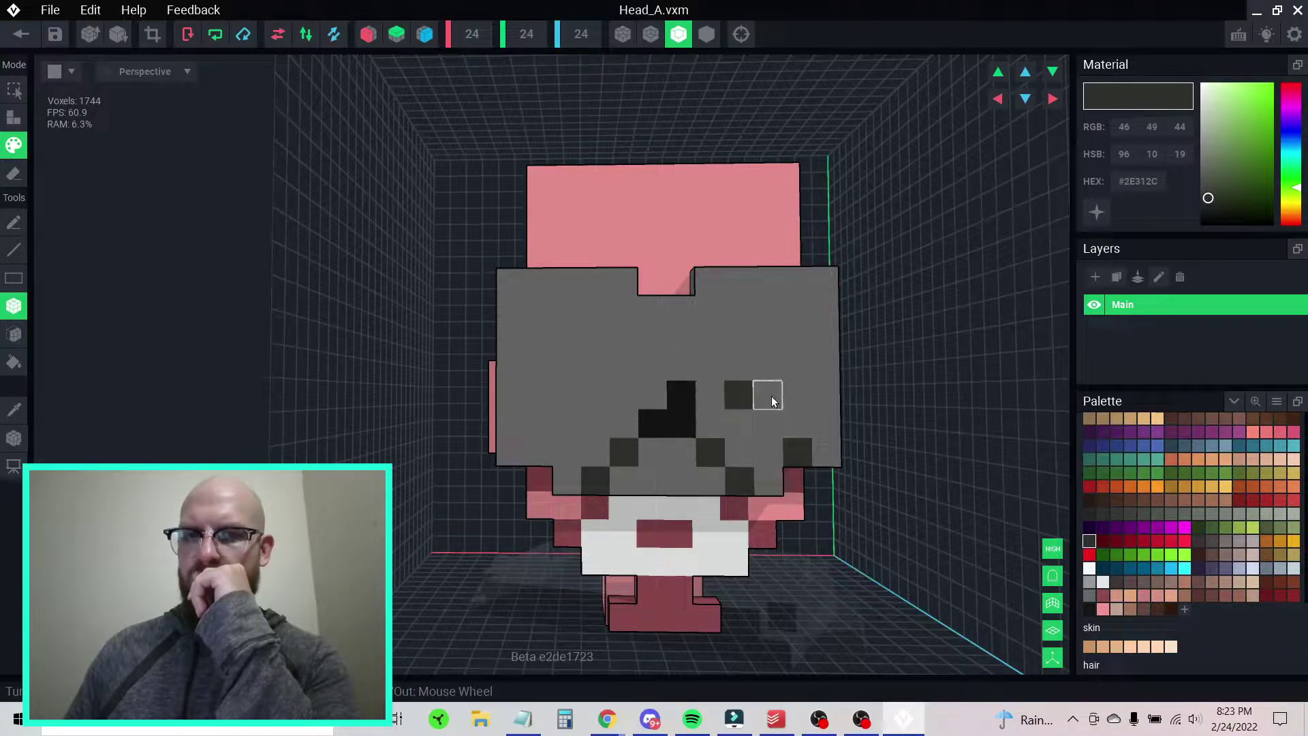
left_click(367, 41)
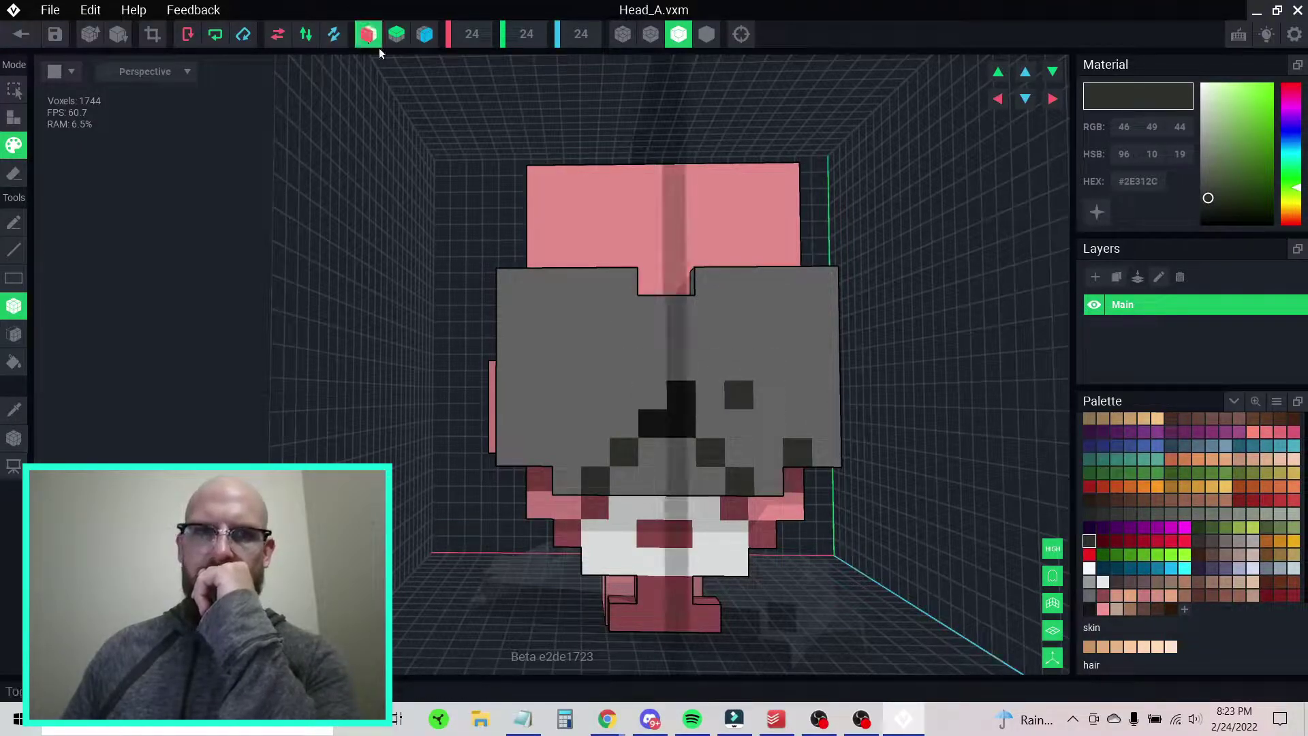
left_click(739, 394)
left_click(797, 451)
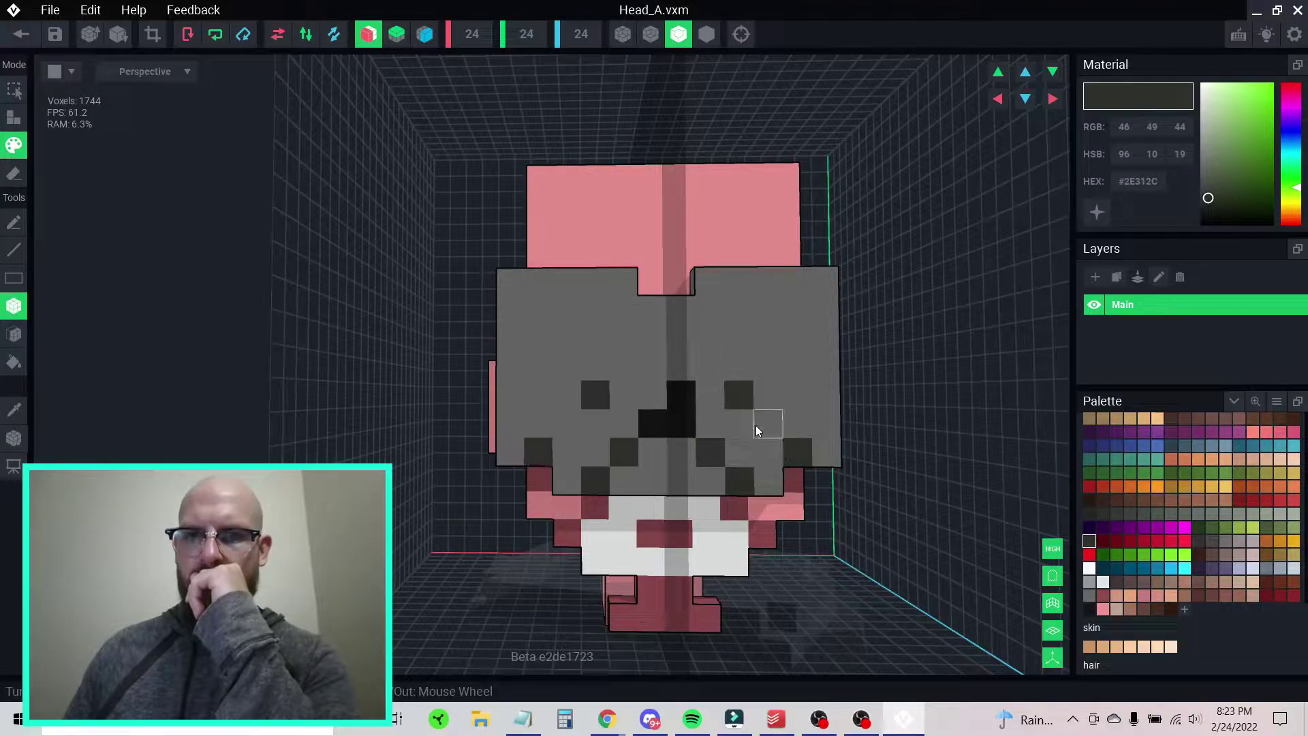
right_click_drag(732, 365, 750, 367)
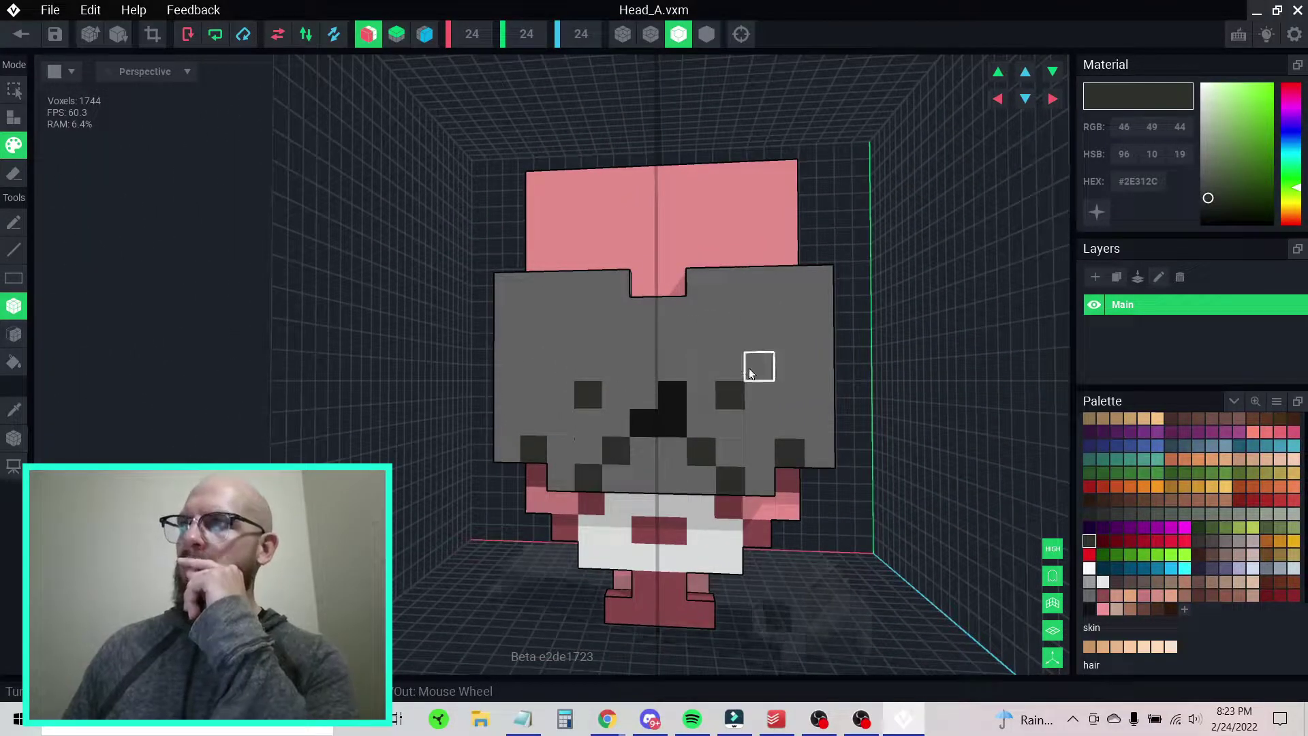
- Paint one red #EC1B1A eye voxel on each side of the mask, above and outside the cheek marks
left_click(1089, 555)
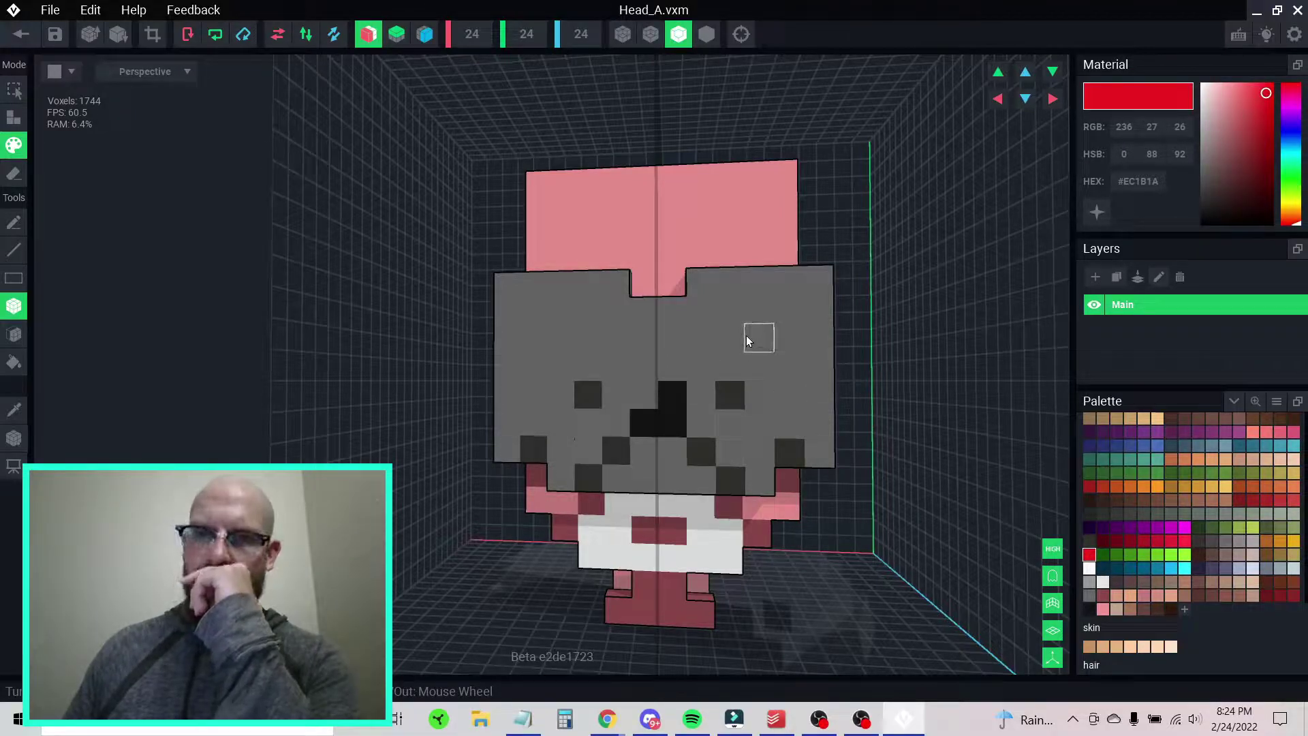
left_click(759, 338)
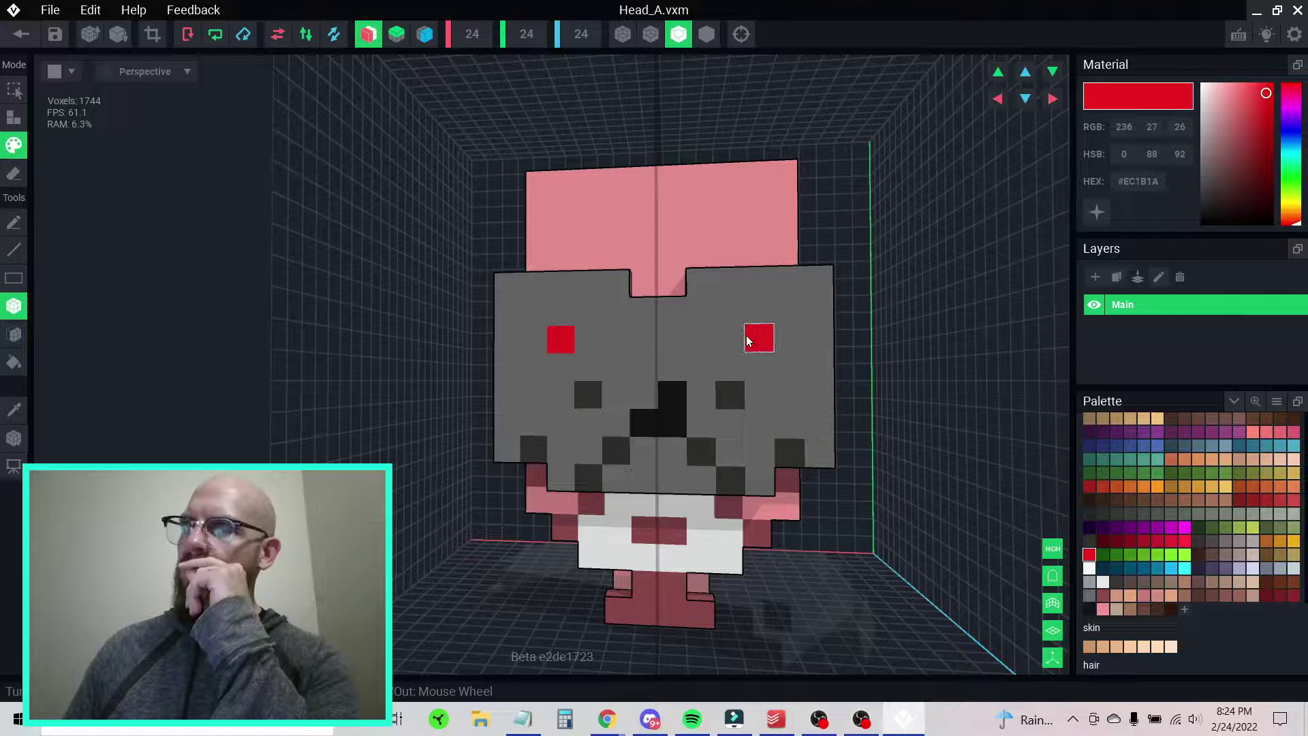
right_click_drag(615, 447, 627, 445)
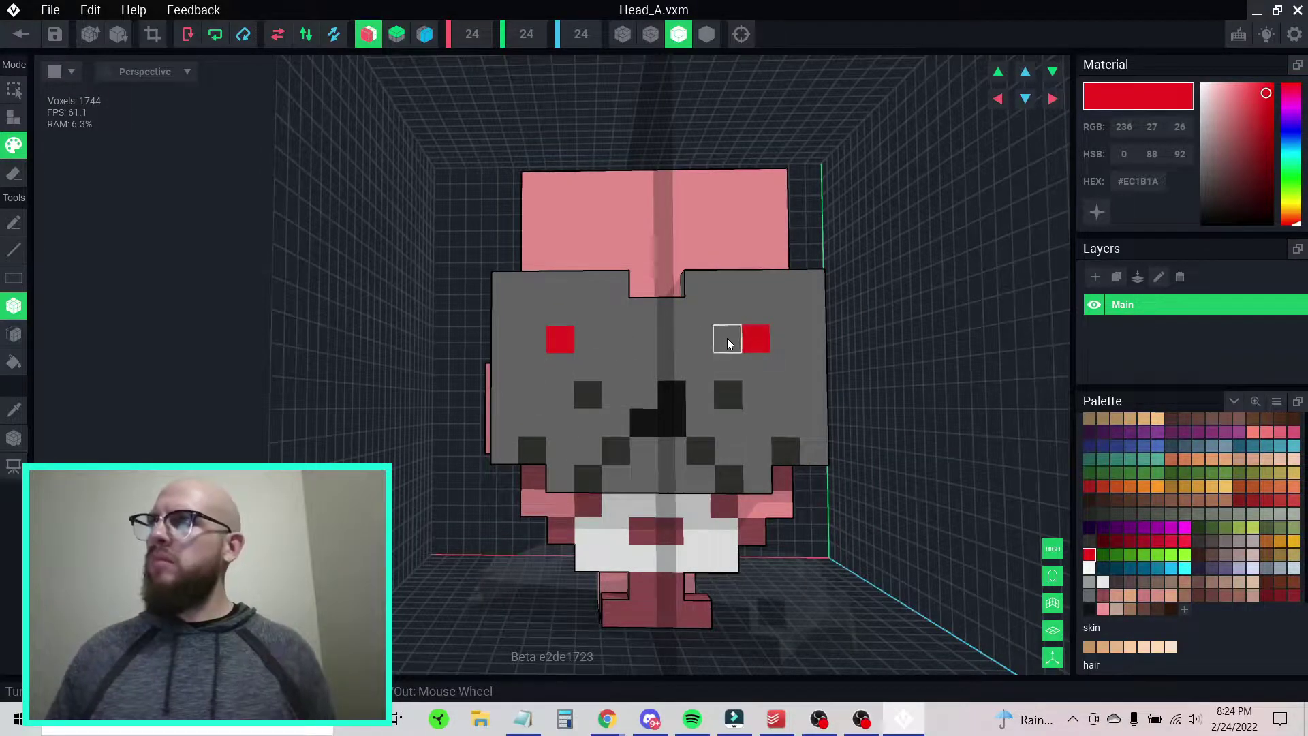
right_click_drag(759, 339, 763, 346)
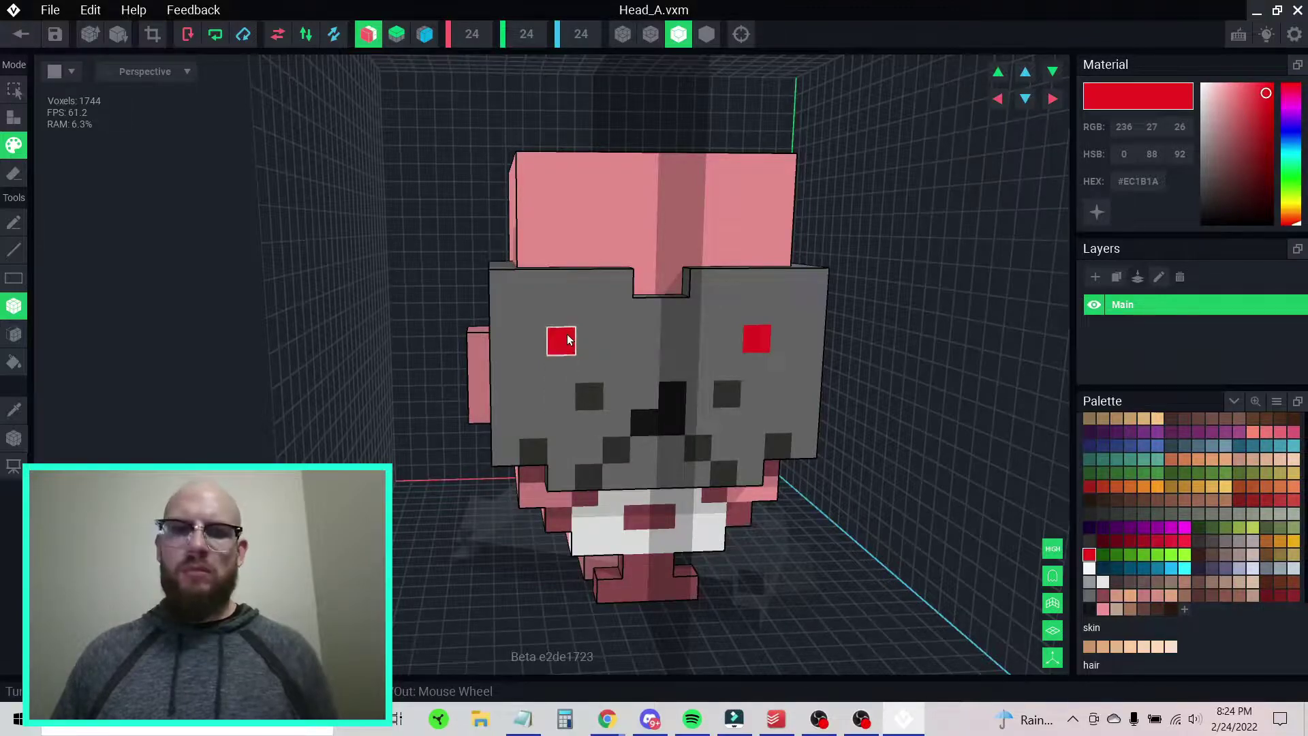
- Make the red eye colour emissive, and repaint the separate cheek voxels on both sides in mask grey #686868
left_click(1097, 212)
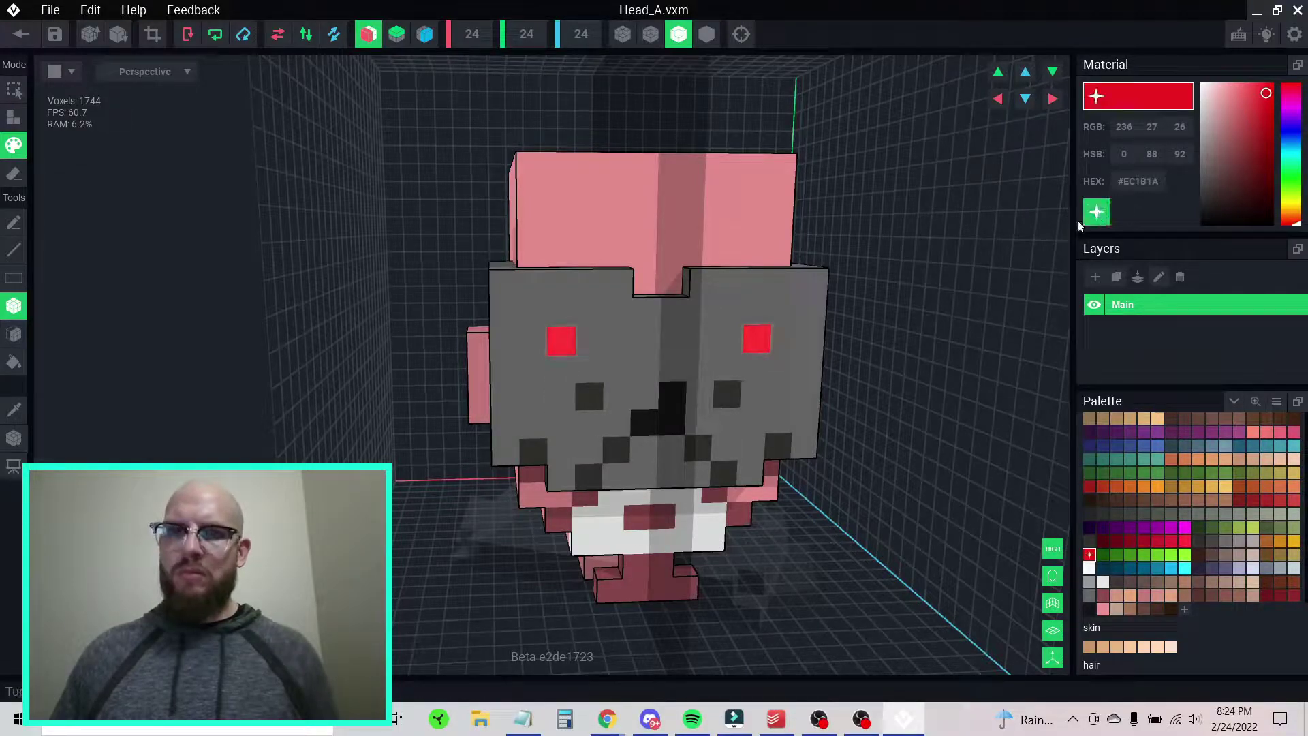
right_click_drag(724, 365, 718, 367)
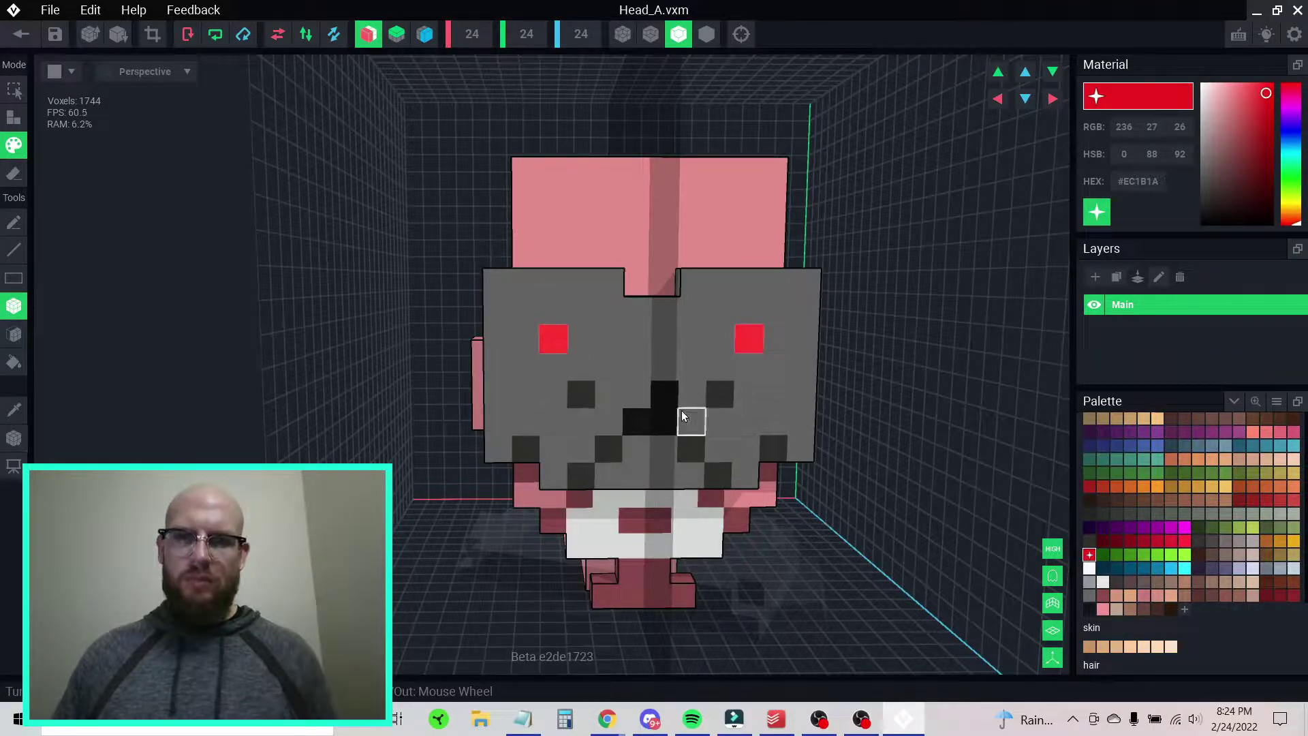
left_click(615, 394, "alt")
left_click(581, 394)
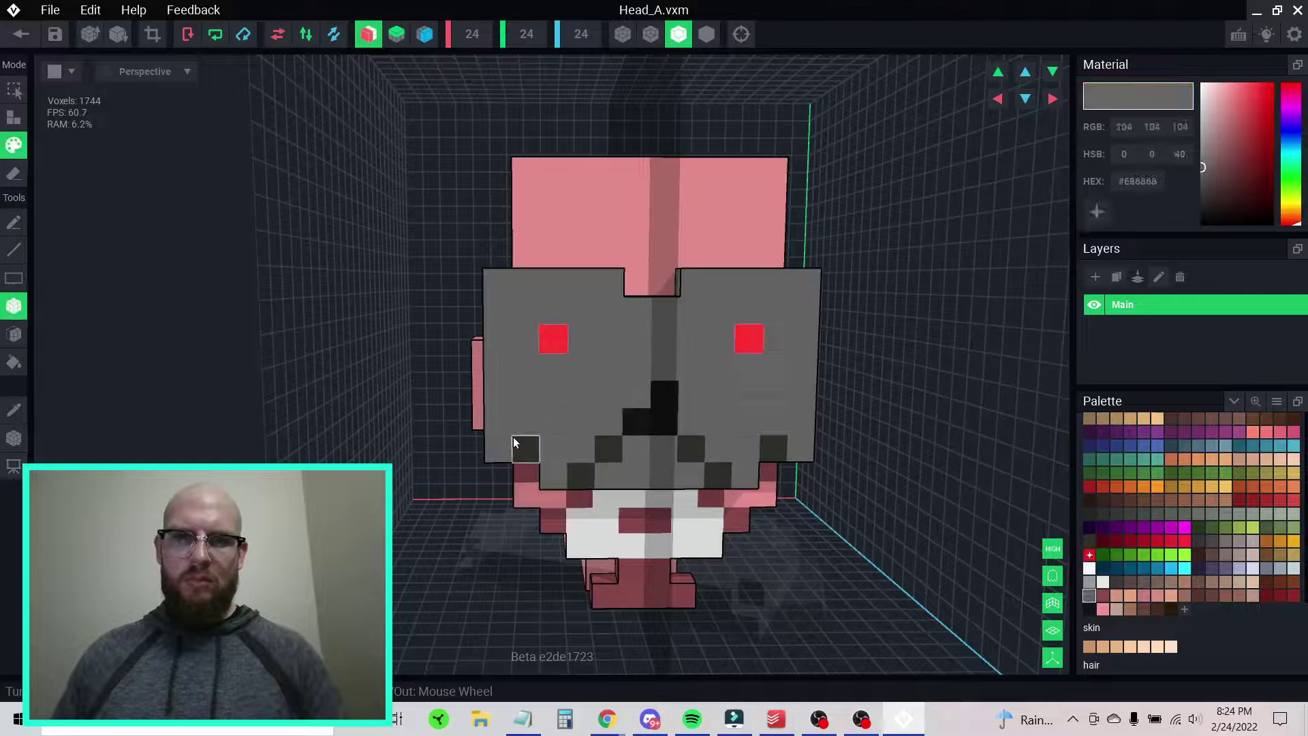
left_click(523, 446)
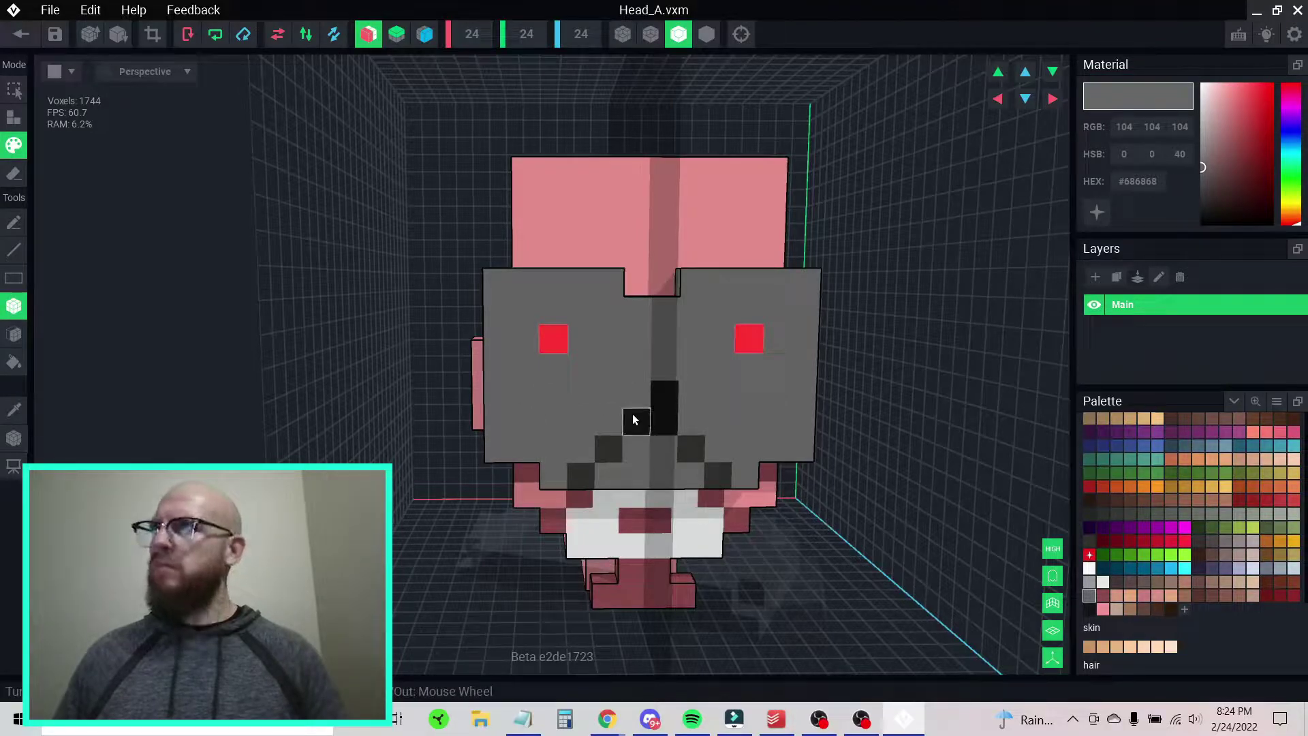
- Copy the nose's near-black #141414 into the palette swatch at the start of the purple row and lighten it to #212121
key("i")
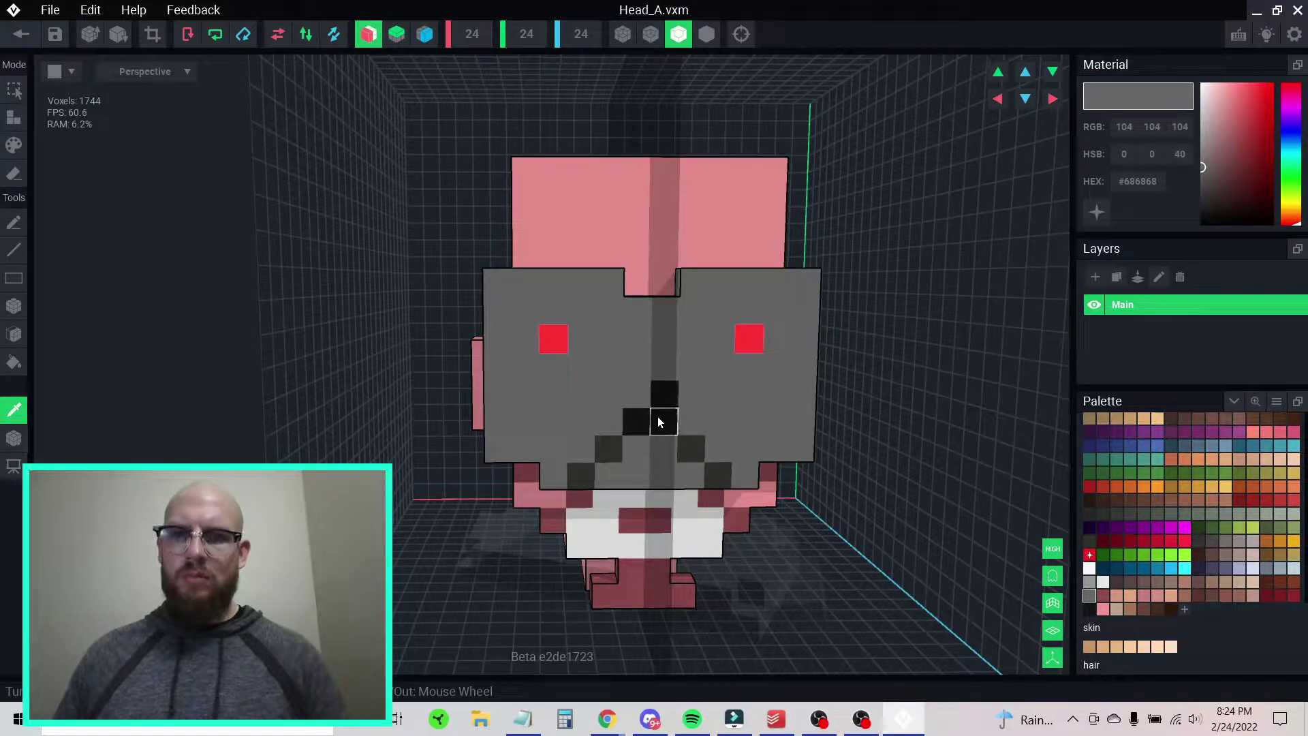
left_click(658, 422, "alt")
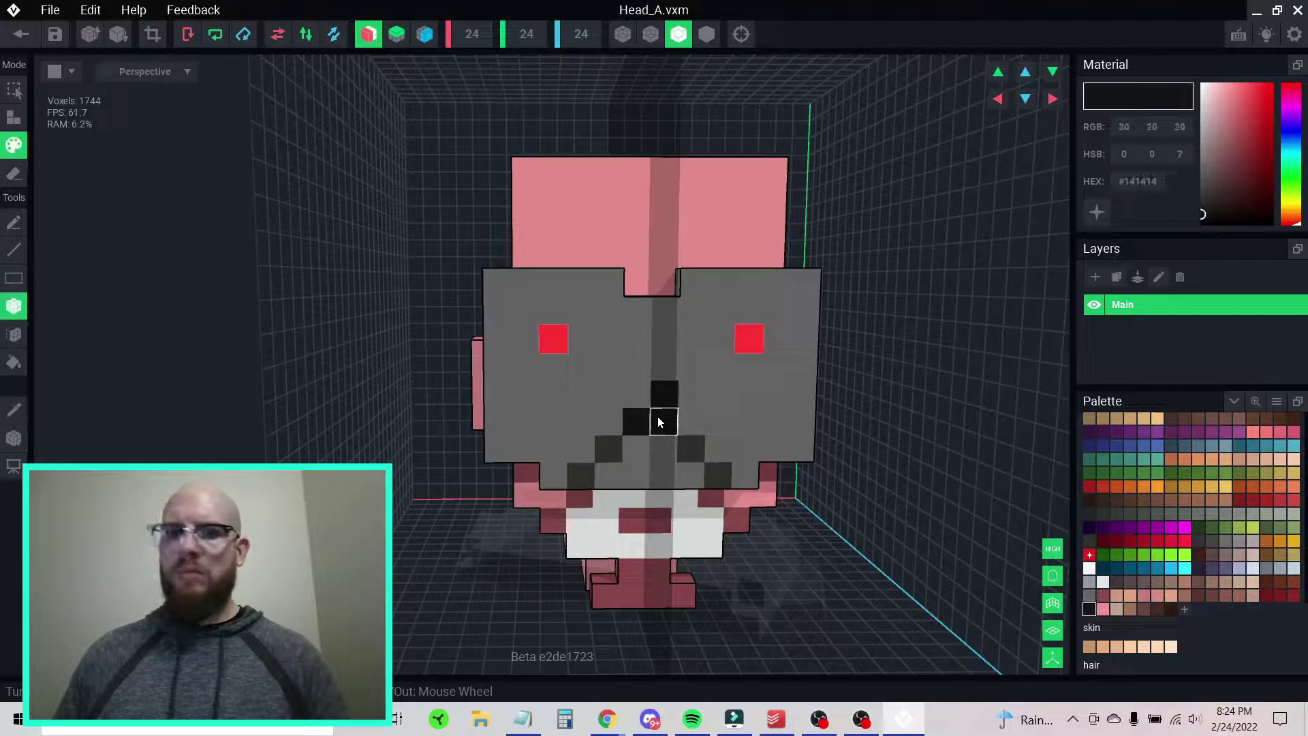
right_click(1141, 178)
left_click(1167, 206)
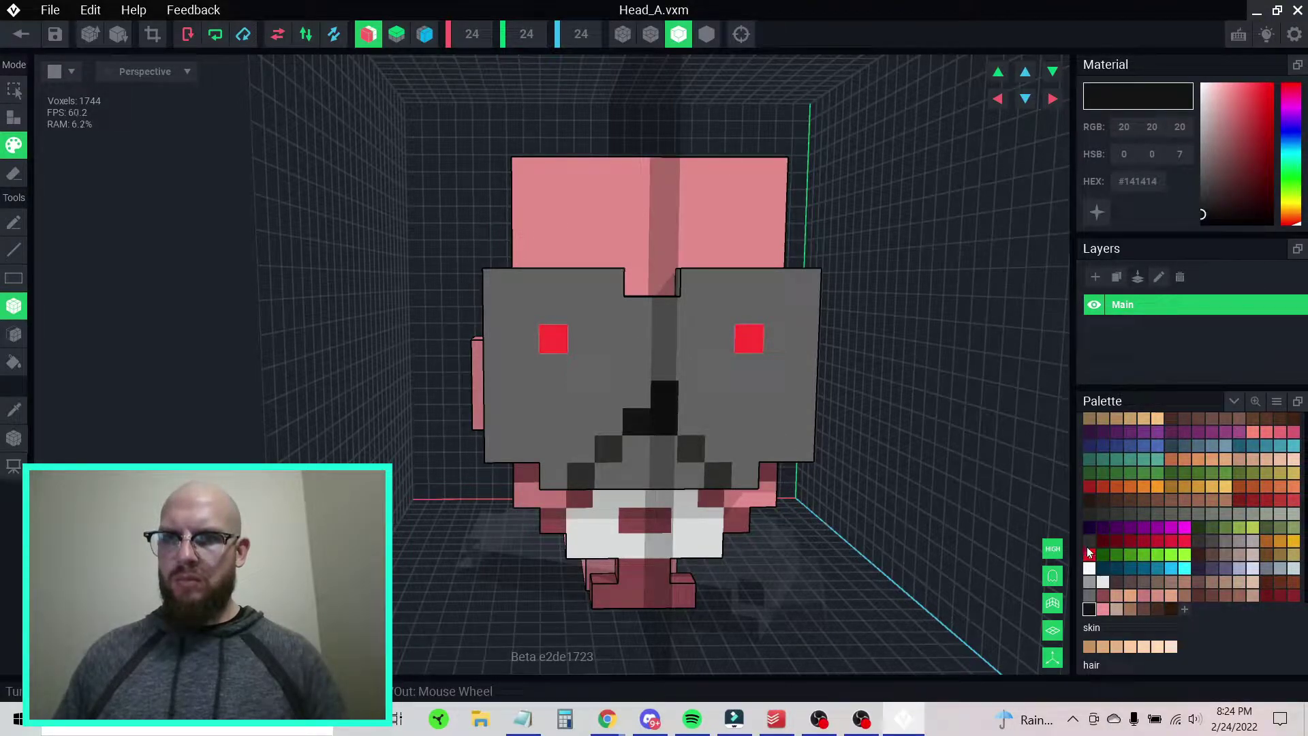
left_click(1089, 526)
right_click(1139, 178)
left_click(1161, 215)
left_click(1198, 207)
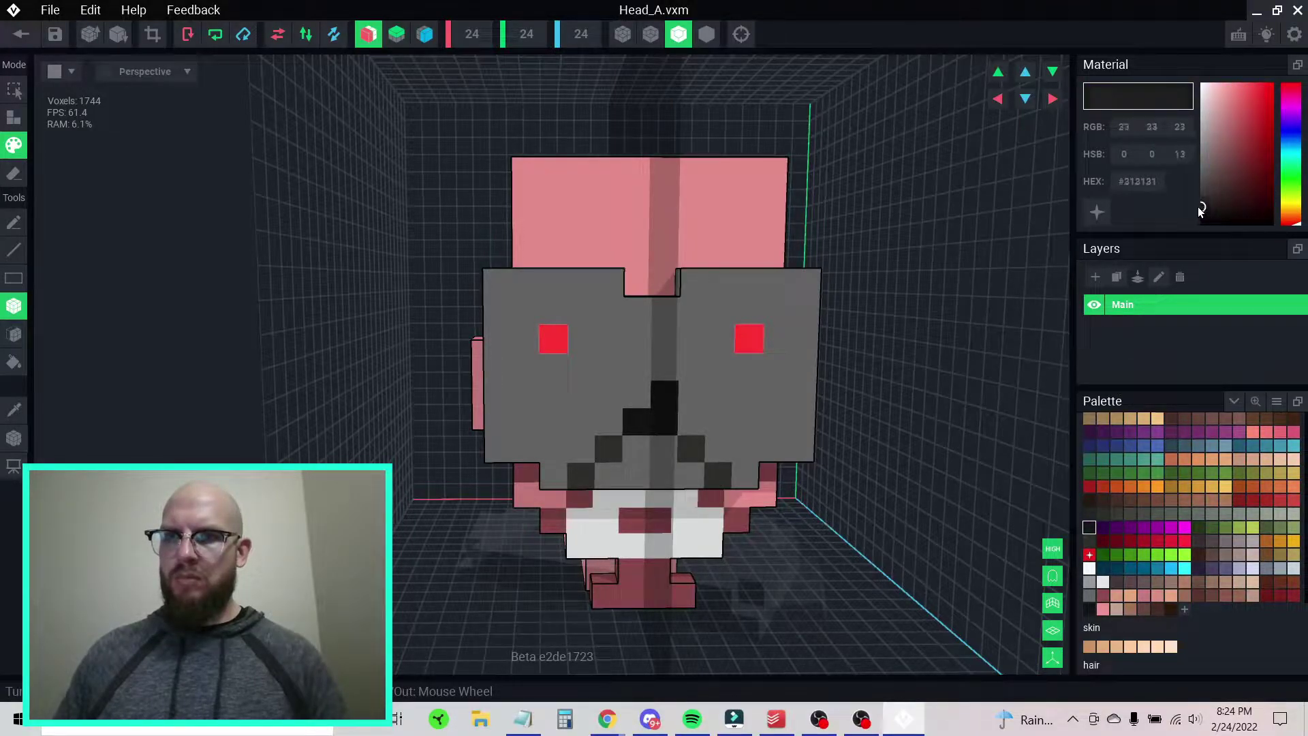
- Paint a mirrored three-voxel #212121 diagonal inward from each outer edge of the mask, plus two voxels in a row beside the nose
left_click(504, 372)
left_click(517, 395)
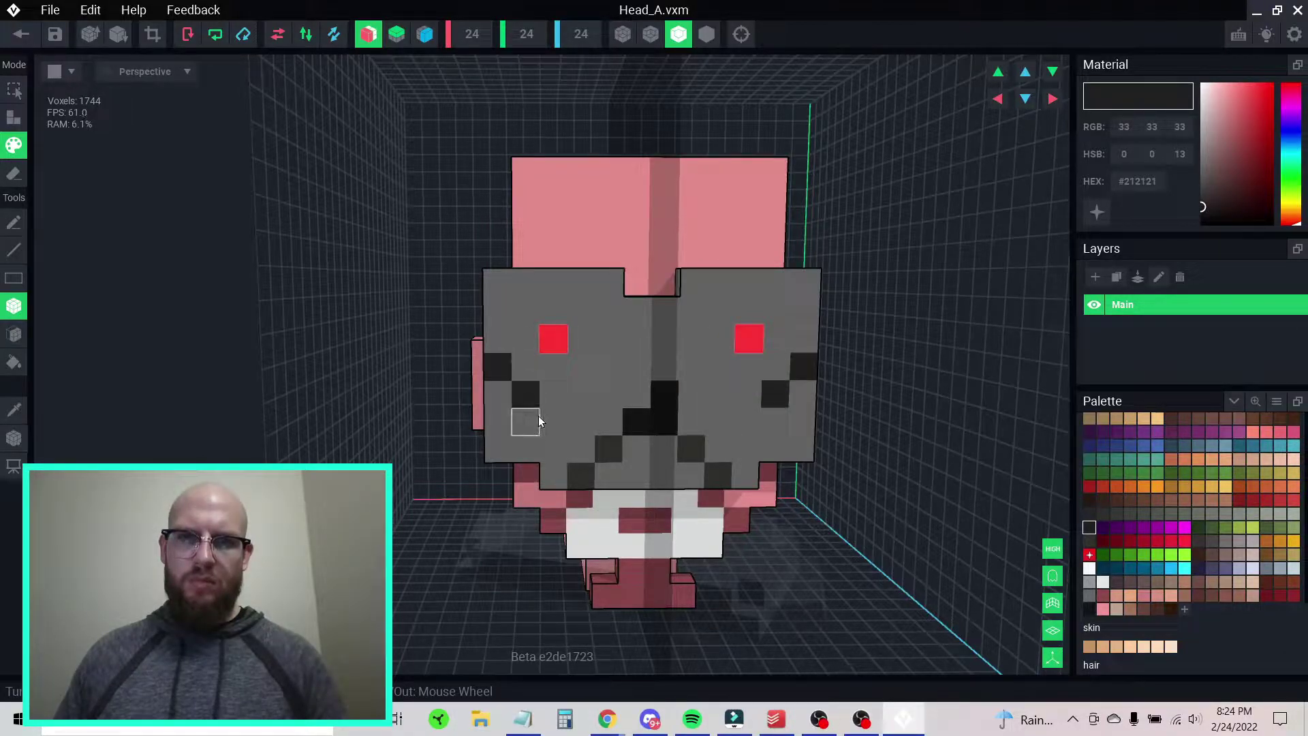
left_click(545, 420)
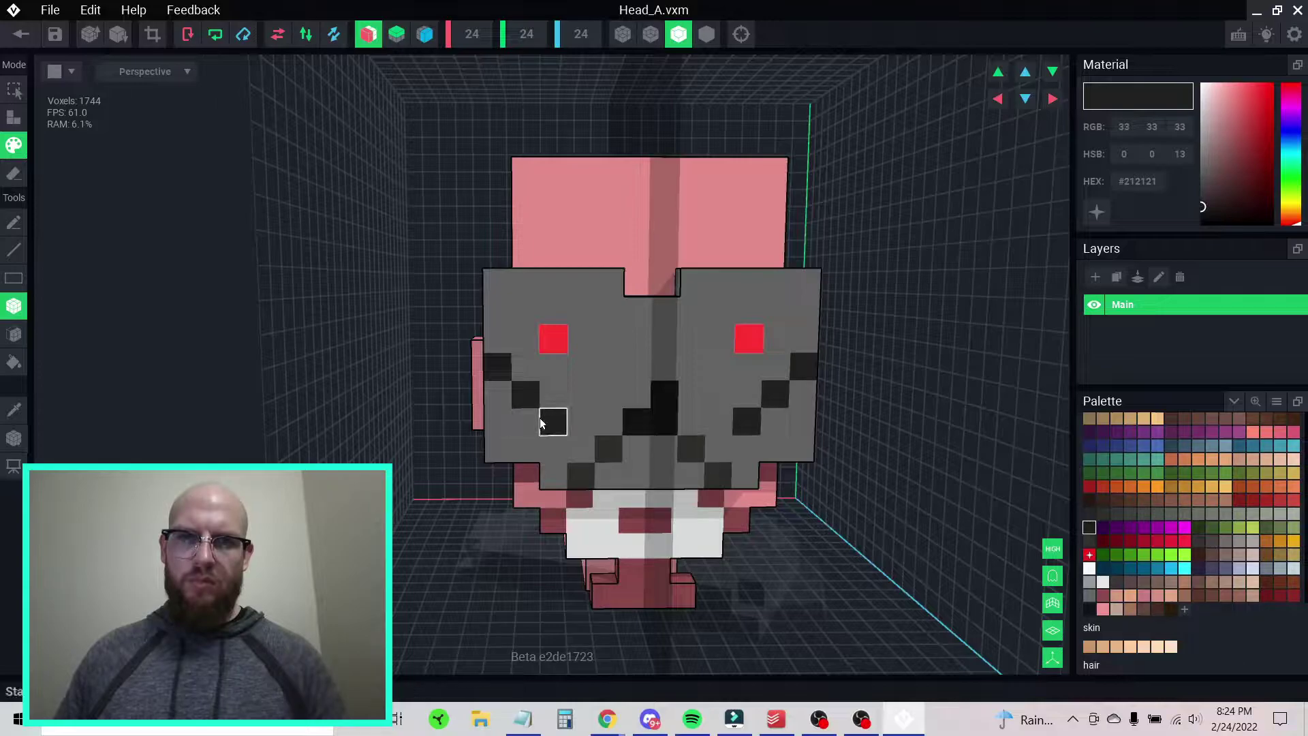
left_click(578, 404)
left_click(601, 400)
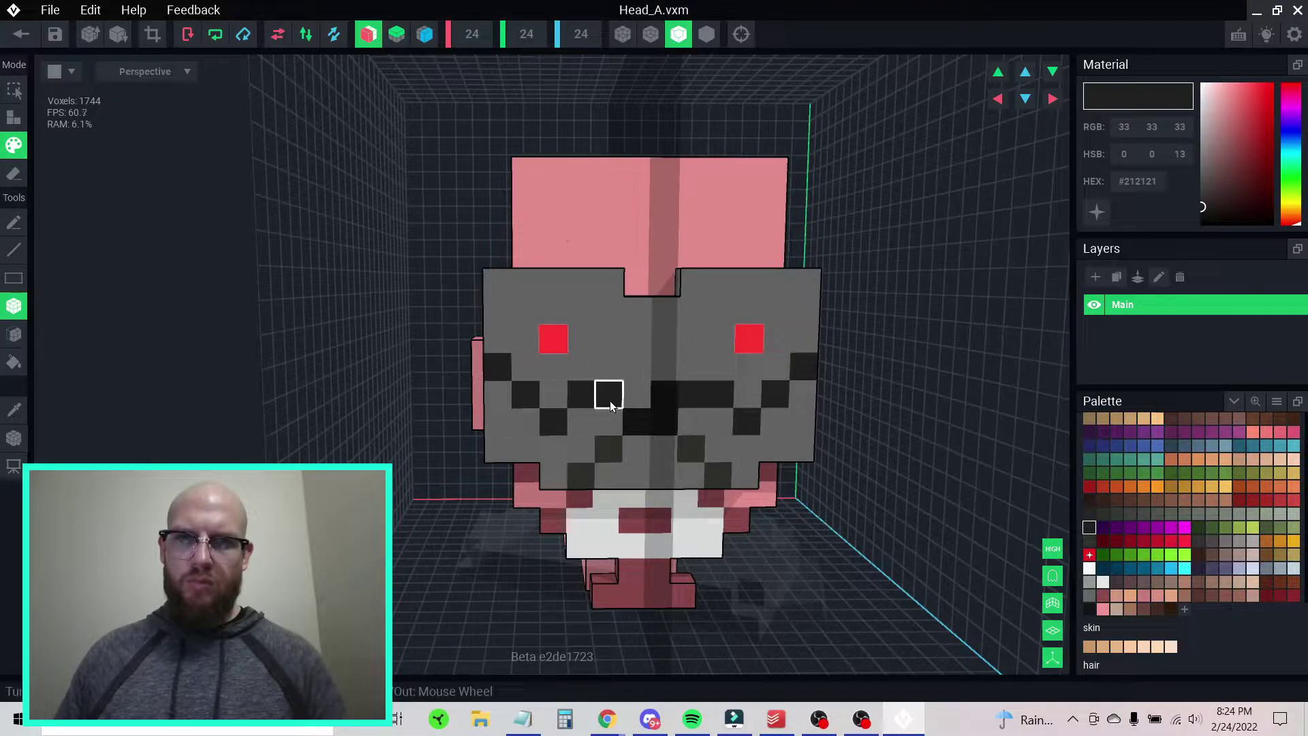
- Sample the near-black #141414 from the nose and turn off X-axis mirroring
right_click_drag(538, 455, 542, 455)
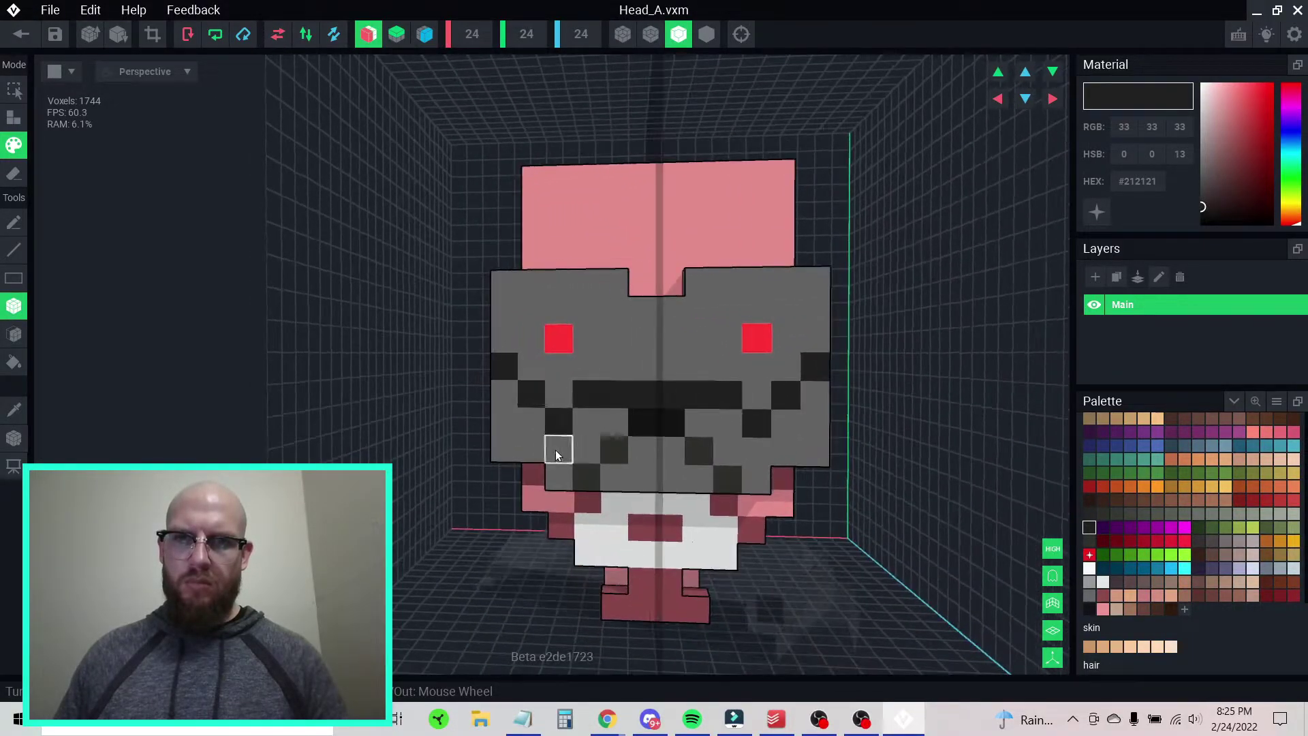
key("i")
left_click(680, 422)
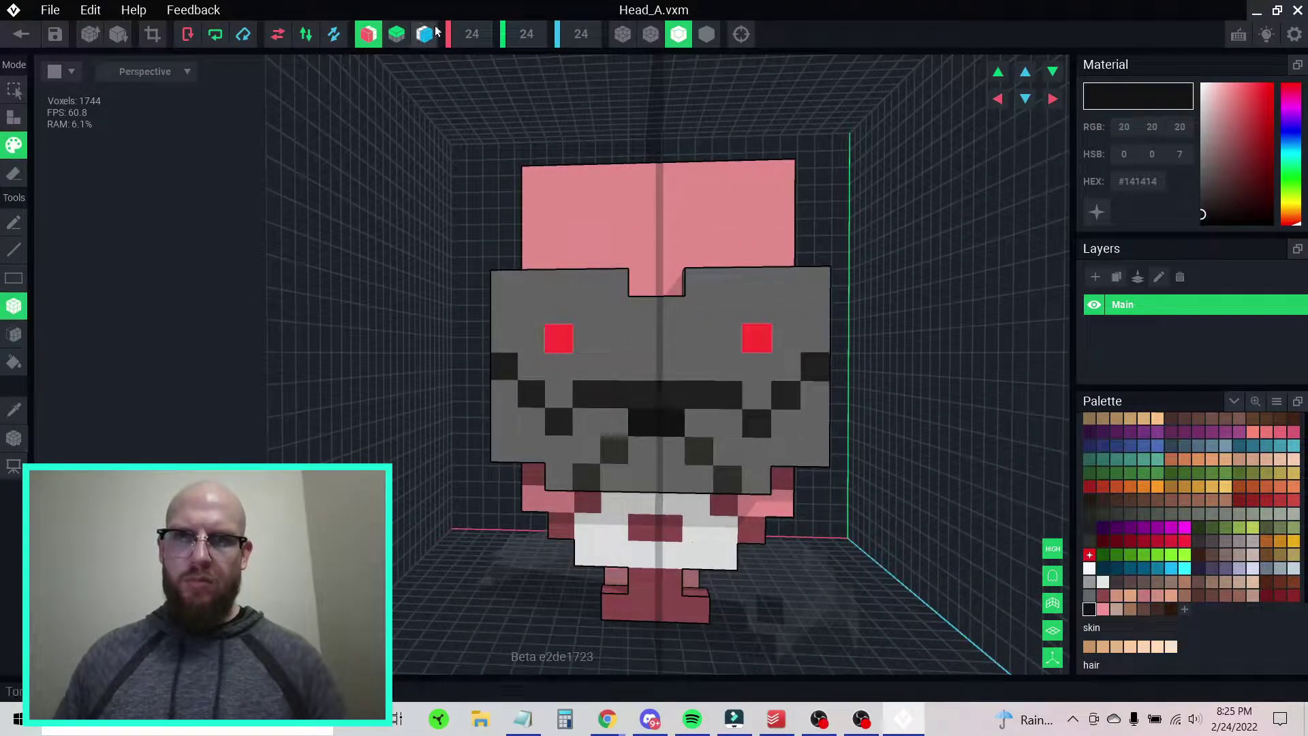
left_click(368, 37)
right_click_drag(627, 348, 681, 368)
scroll(640, 345, "down", 3)
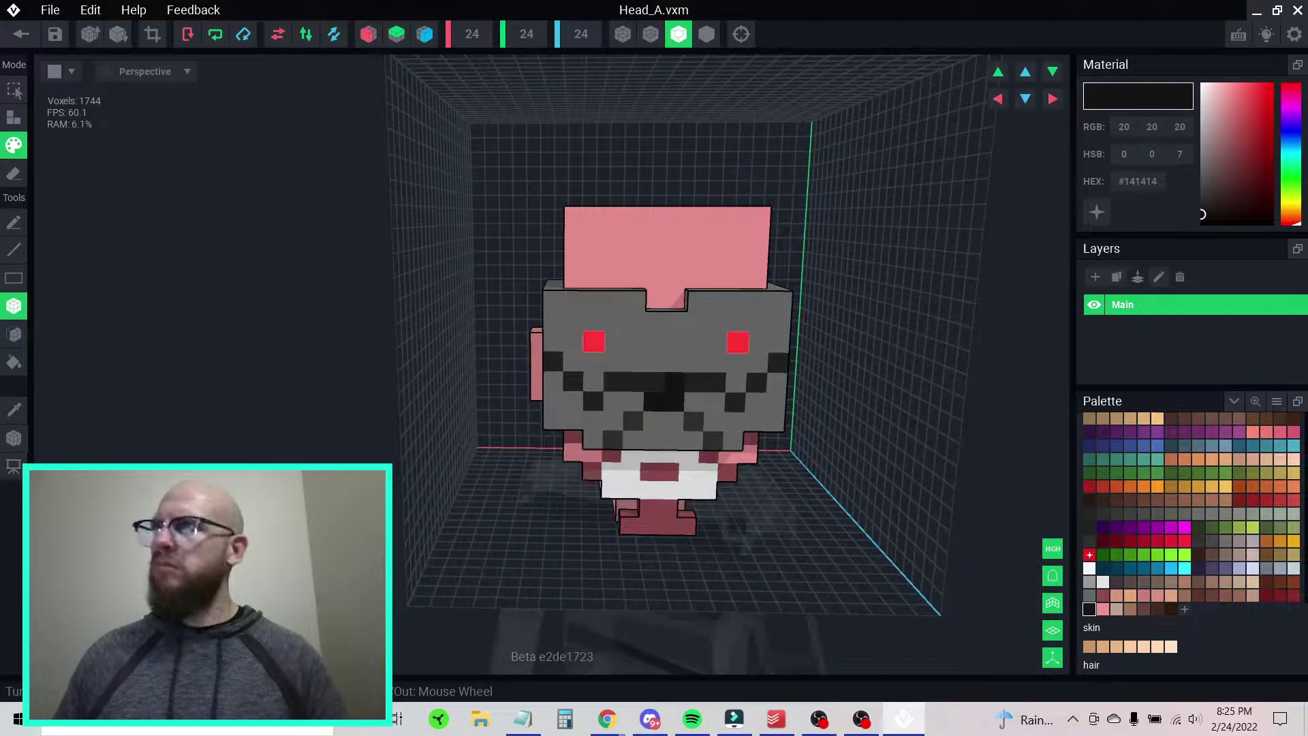
- Try filling the mask's grey surface with light grey #989997, and undo the fill
left_click(1089, 582)
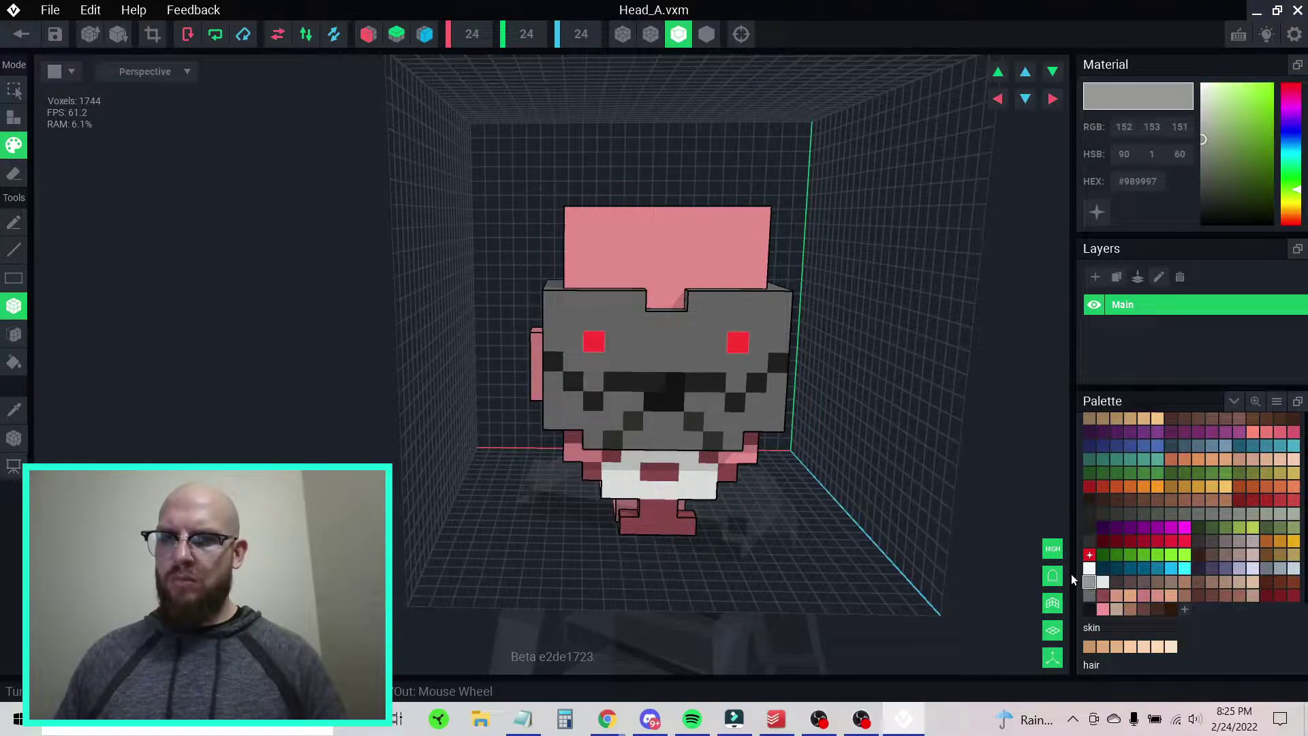
left_click(14, 361)
left_click(678, 342)
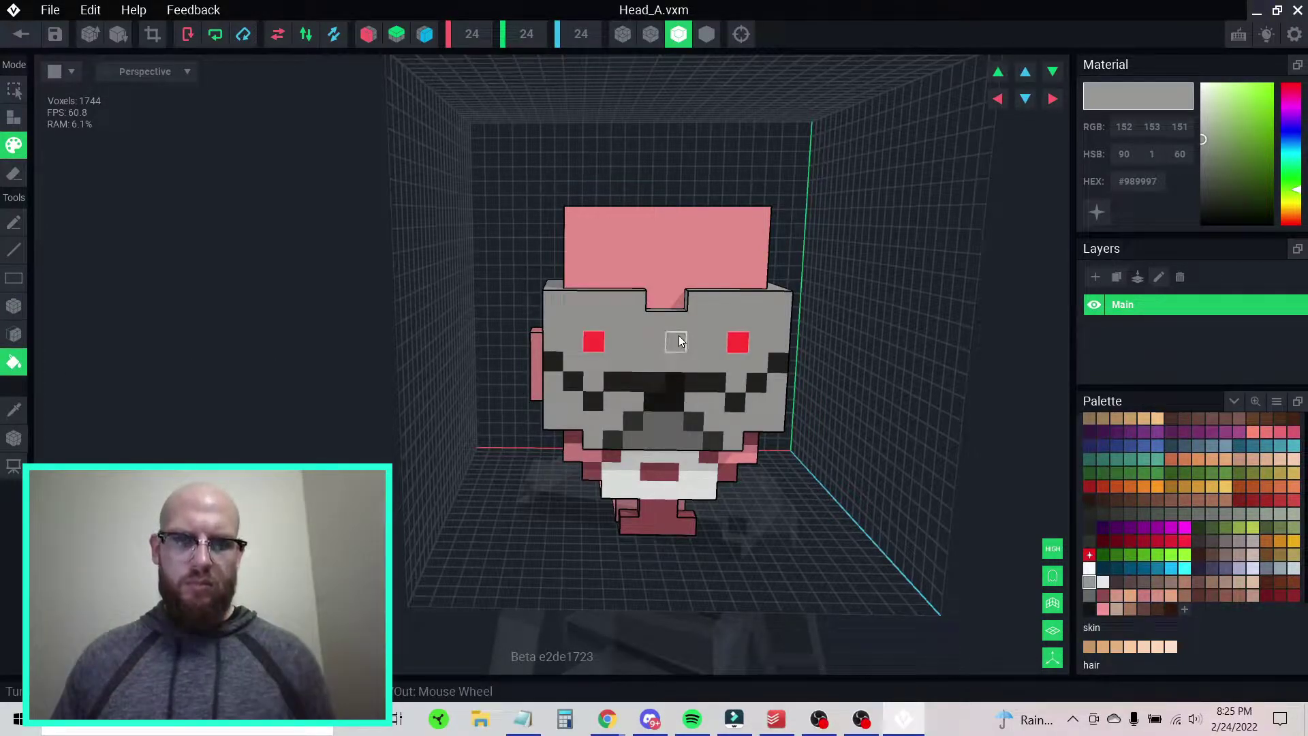
key("ctrl+z")
- Paint a #212121 band with a U-shaped dip along the mask's side, from the front corner to the rear edge
right_click_drag(677, 341, 599, 380)
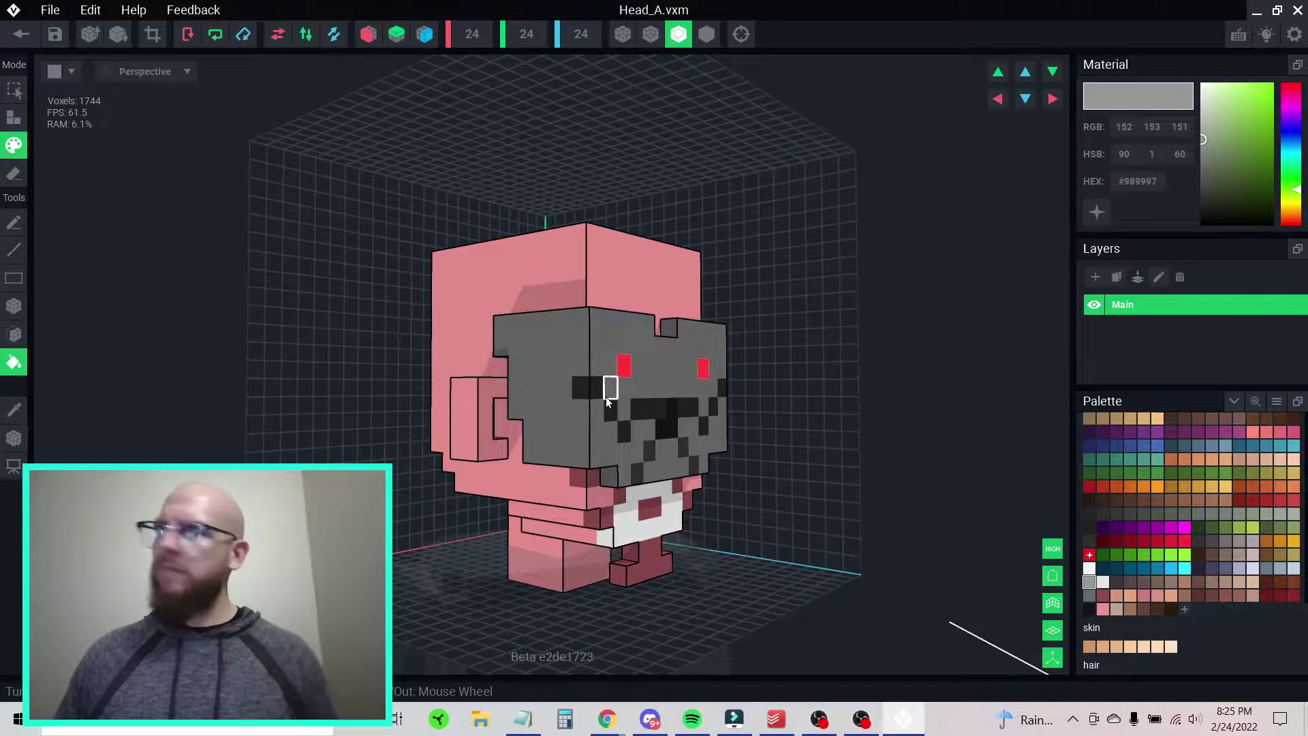
key("i")
left_click(604, 406)
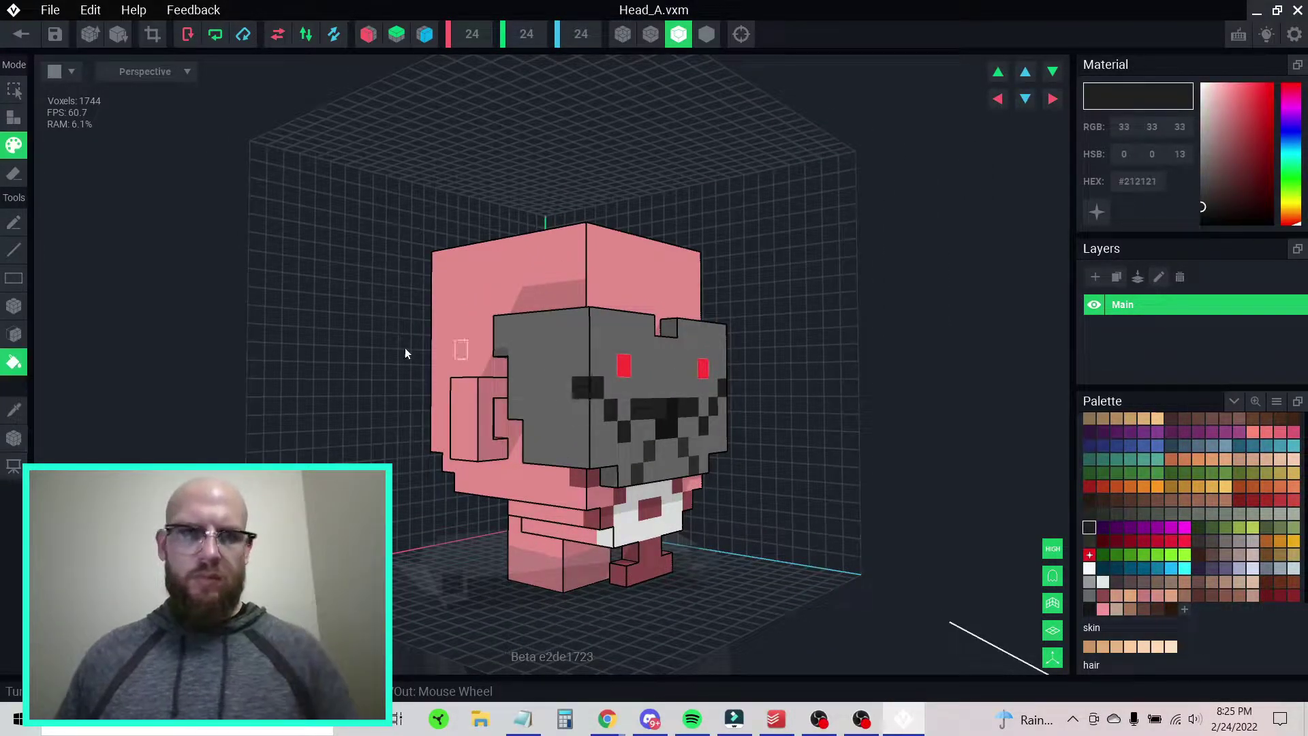
left_click(13, 305)
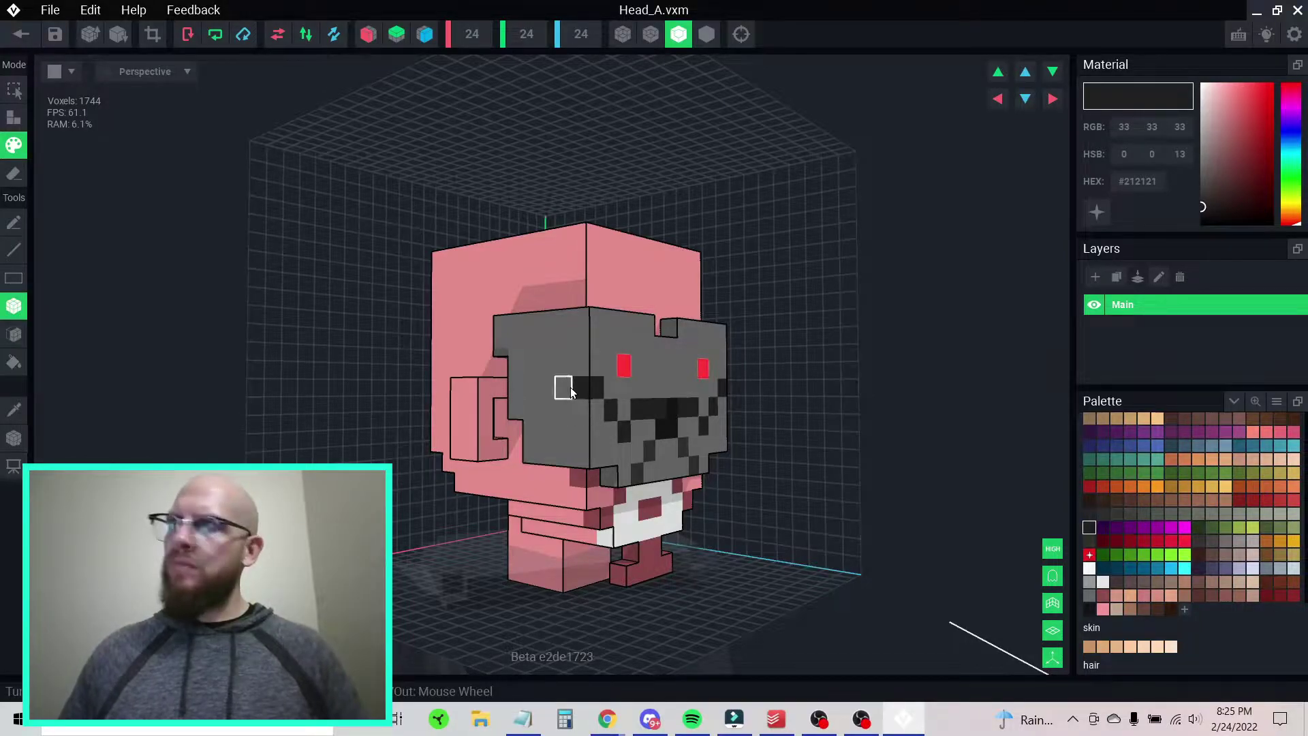
mouse_move(571, 392)
left_mouse_down()
mouse_move(558, 432)
mouse_move(529, 430)
left_mouse_up()
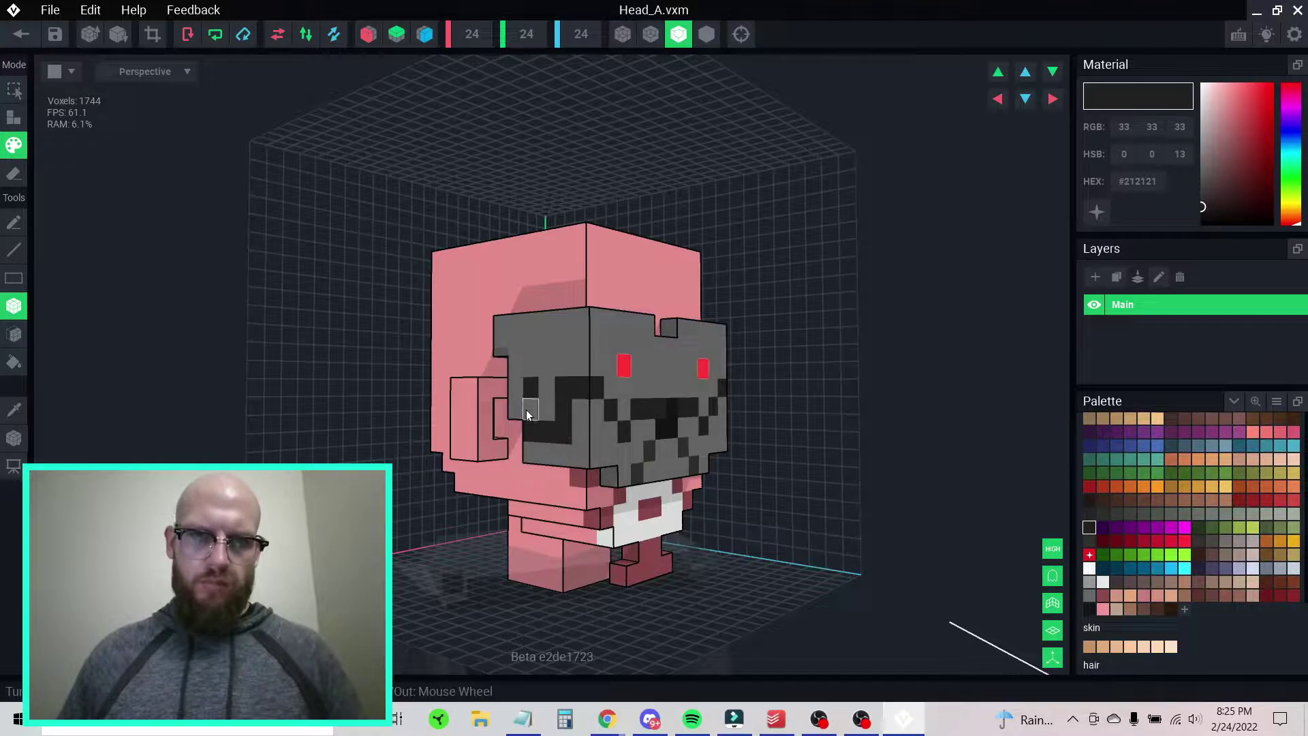
left_click(519, 387)
- Shape the front band in #212121 into a U-shaped dip below the viewer-left eye, and extend its upper edge across the bridge
right_click_drag(592, 350, 593, 347)
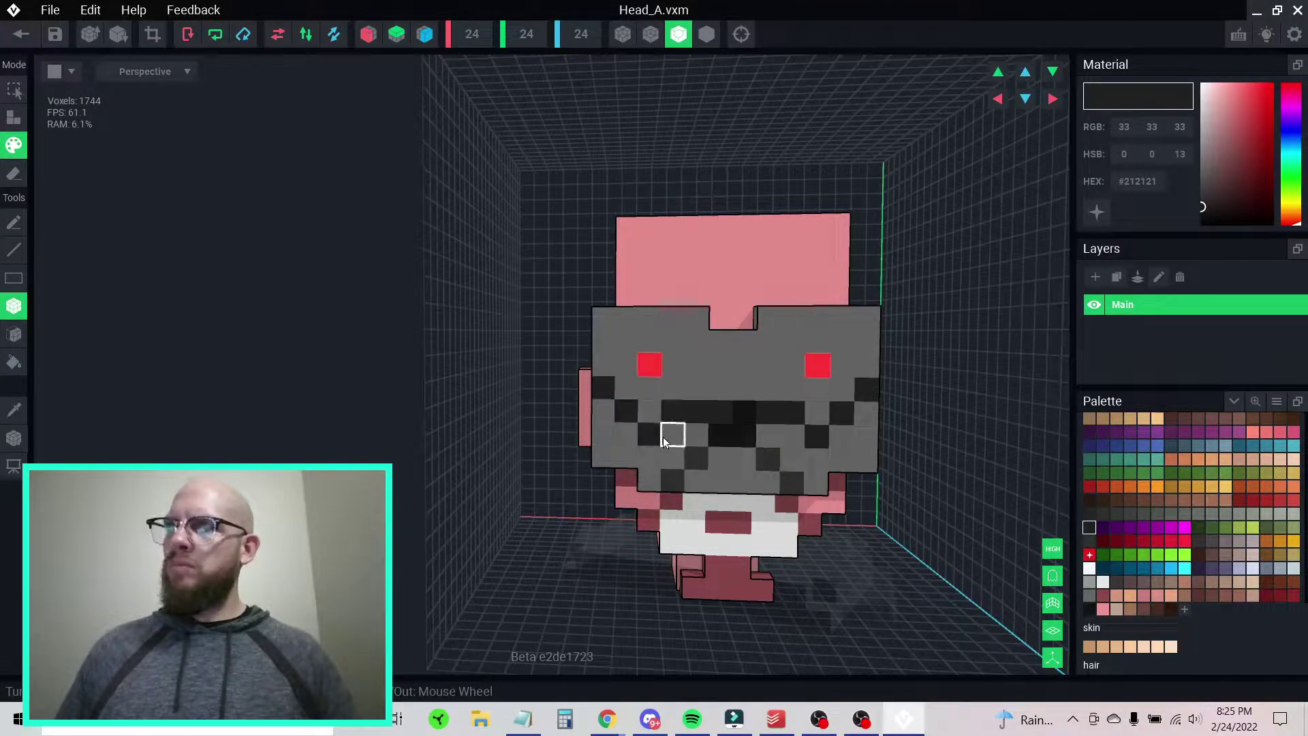
left_click(626, 388)
left_click(626, 412)
left_click(626, 434)
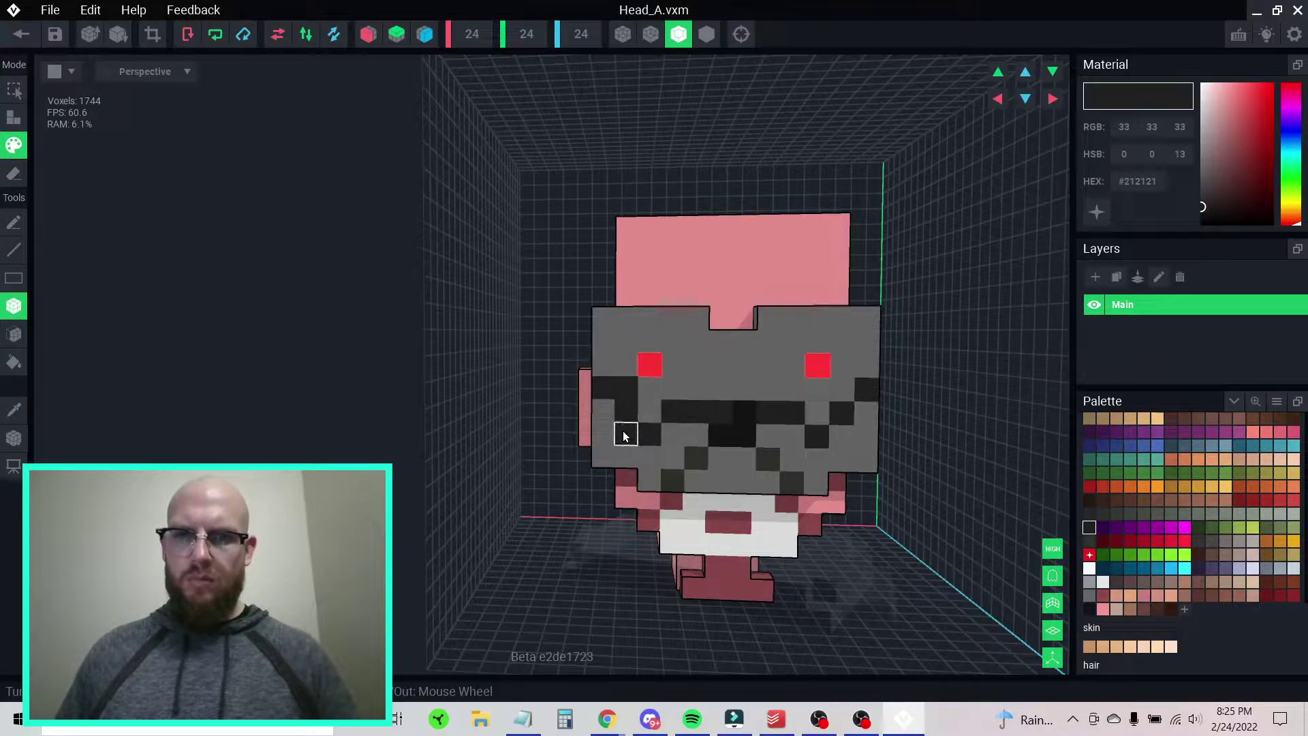
left_click(658, 438)
left_click(673, 436)
left_click(674, 392)
left_click(696, 388)
left_click(719, 389)
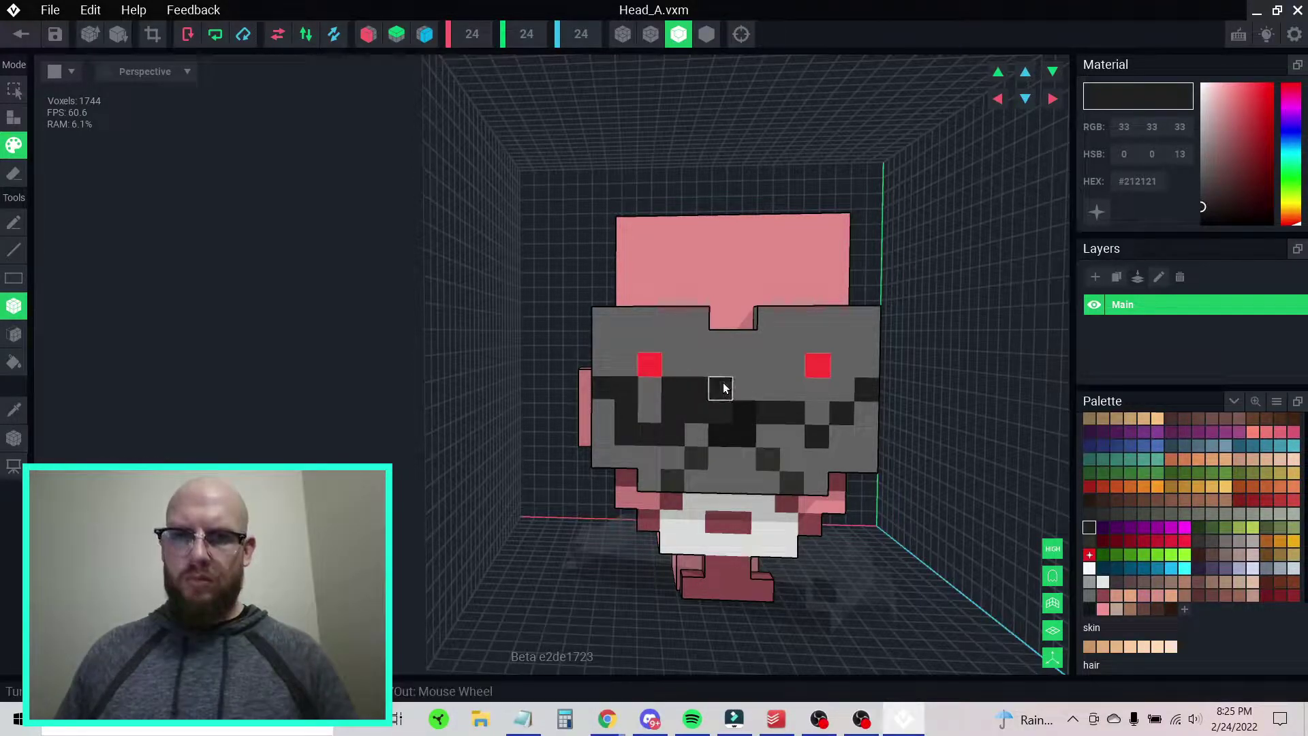
left_click(745, 392)
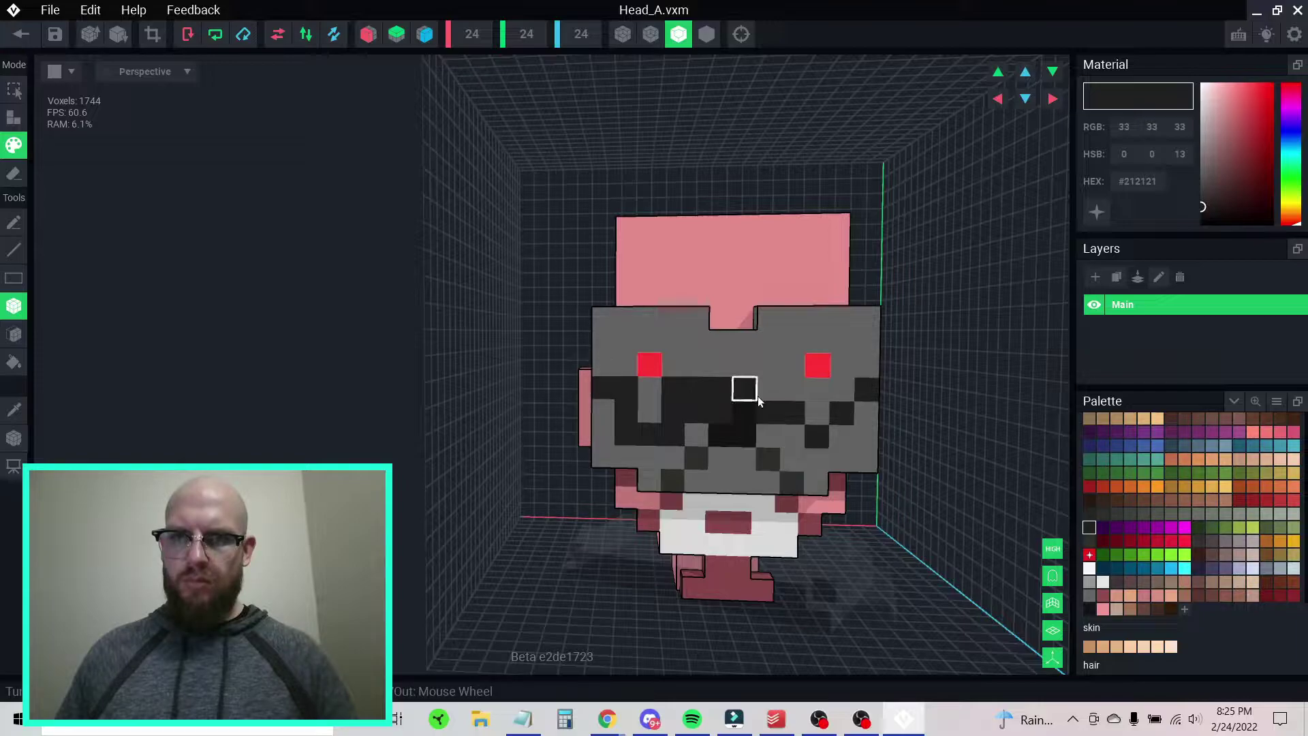
- Repaint the nose and the dark voxels beneath the bridge on the viewer-left side in mask grey #686868
left_click(775, 436, "alt")
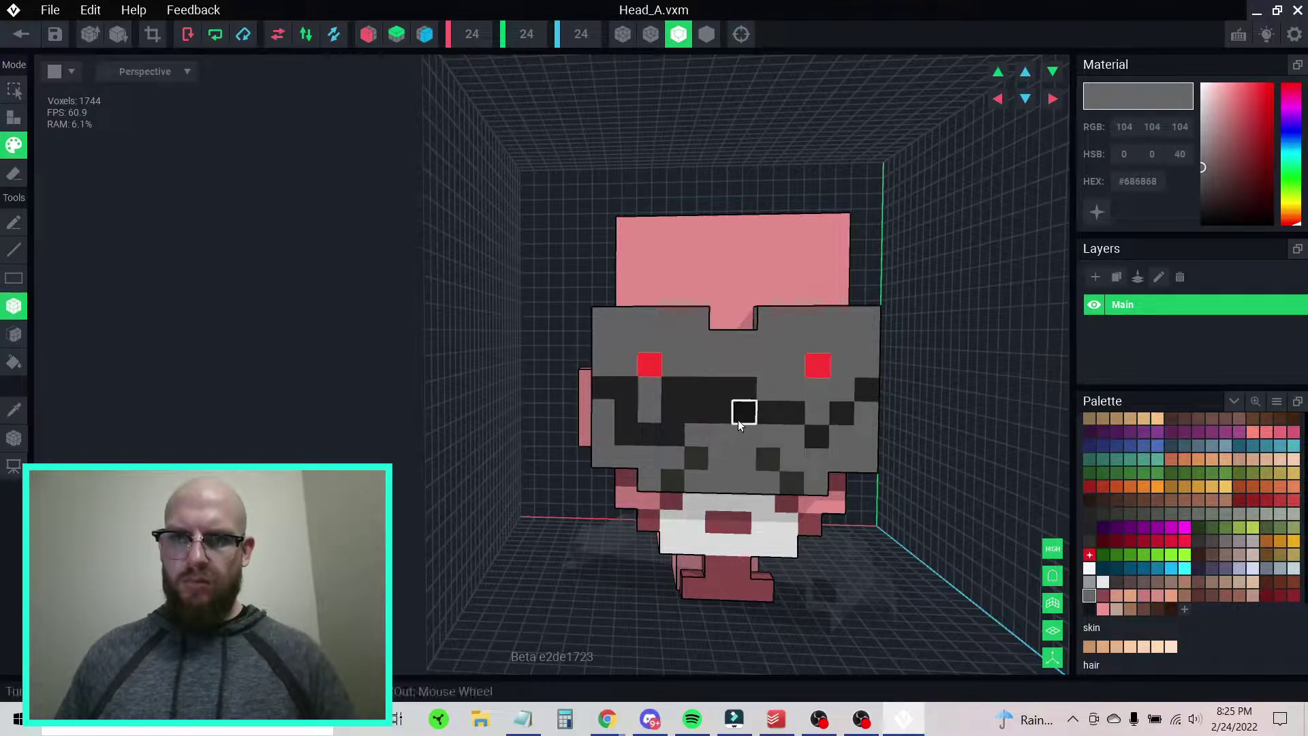
left_click(724, 422)
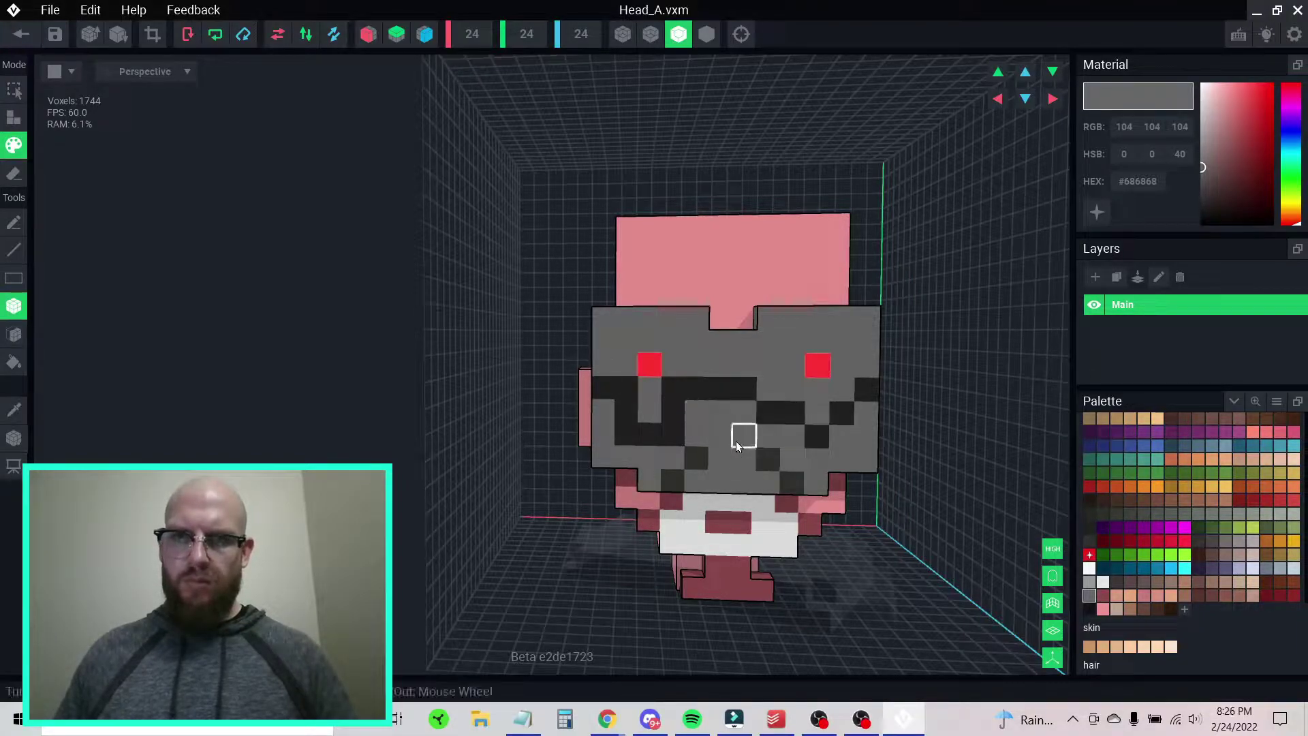
- Complete the #212121 band with a matching U-shaped dip below the viewer-right eye, repainting the leftover voxel inside it in #686868
left_click(748, 391, "alt")
left_click(764, 395)
left_click(764, 394)
left_click(793, 439)
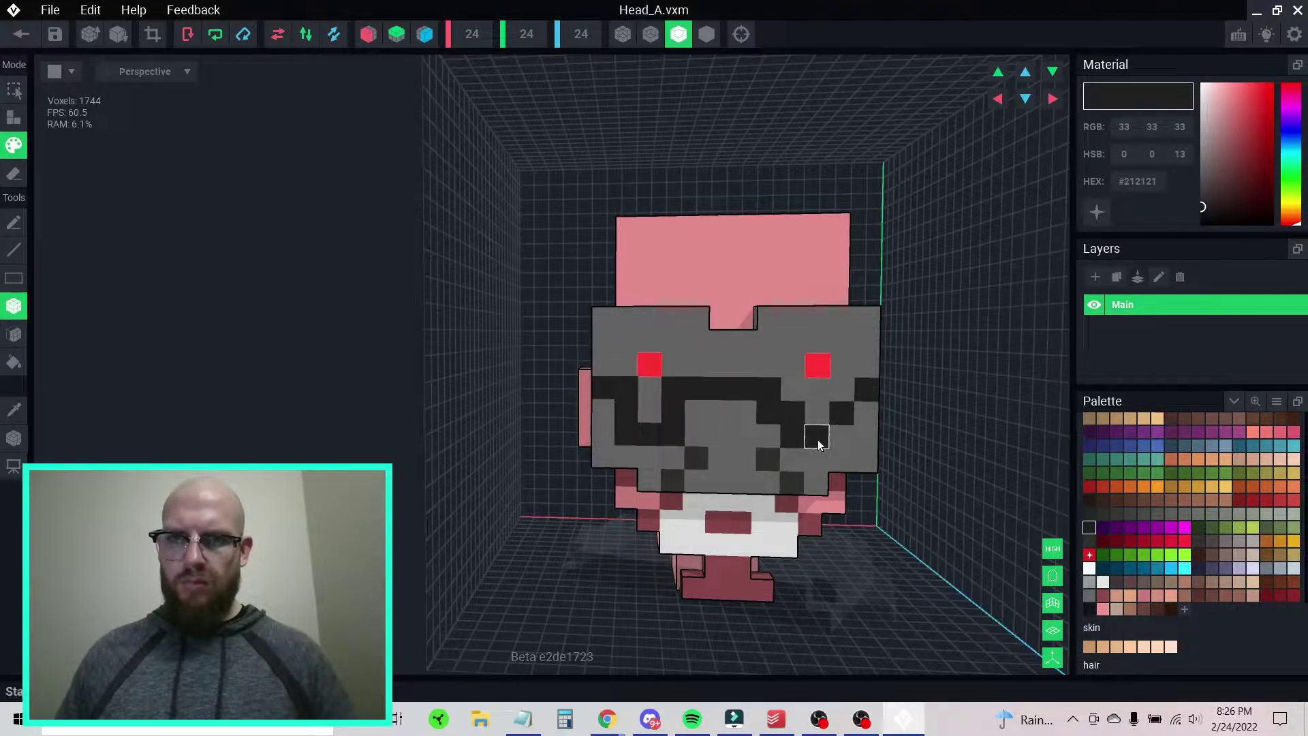
right_click_drag(839, 395, 823, 397)
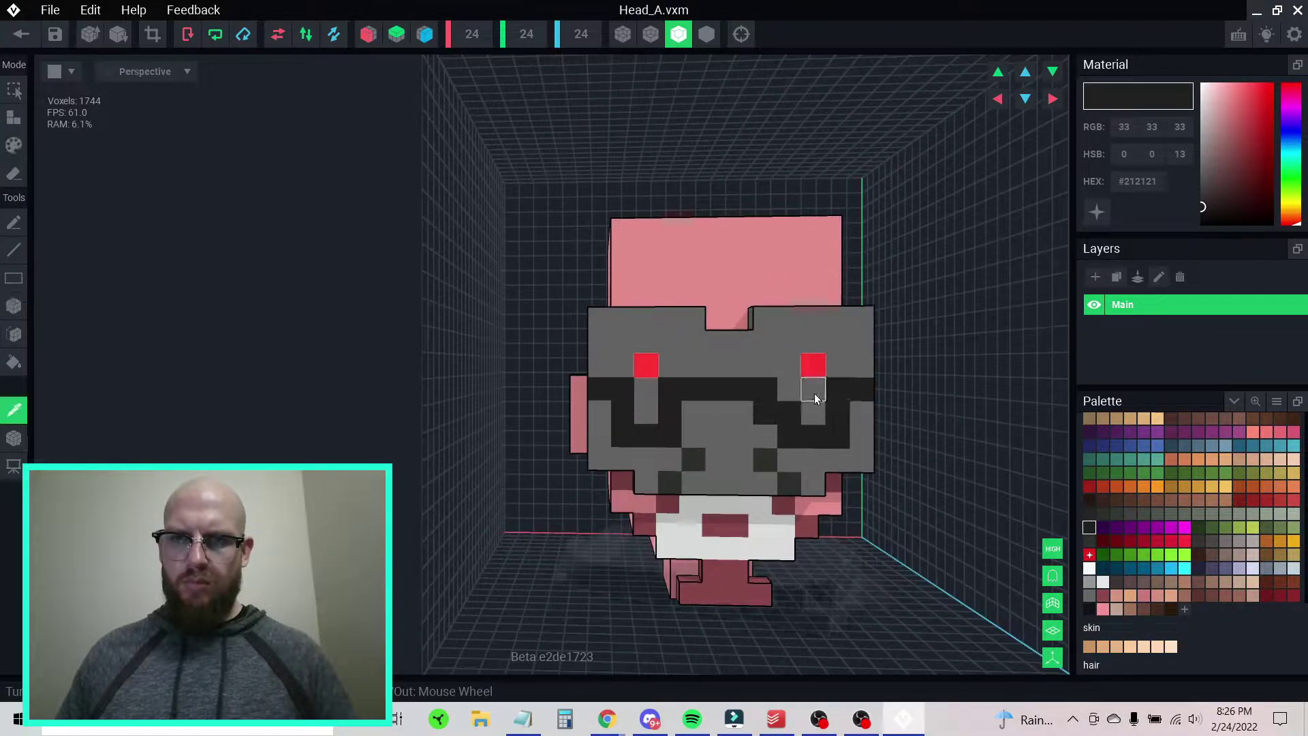
left_click(814, 394, "alt")
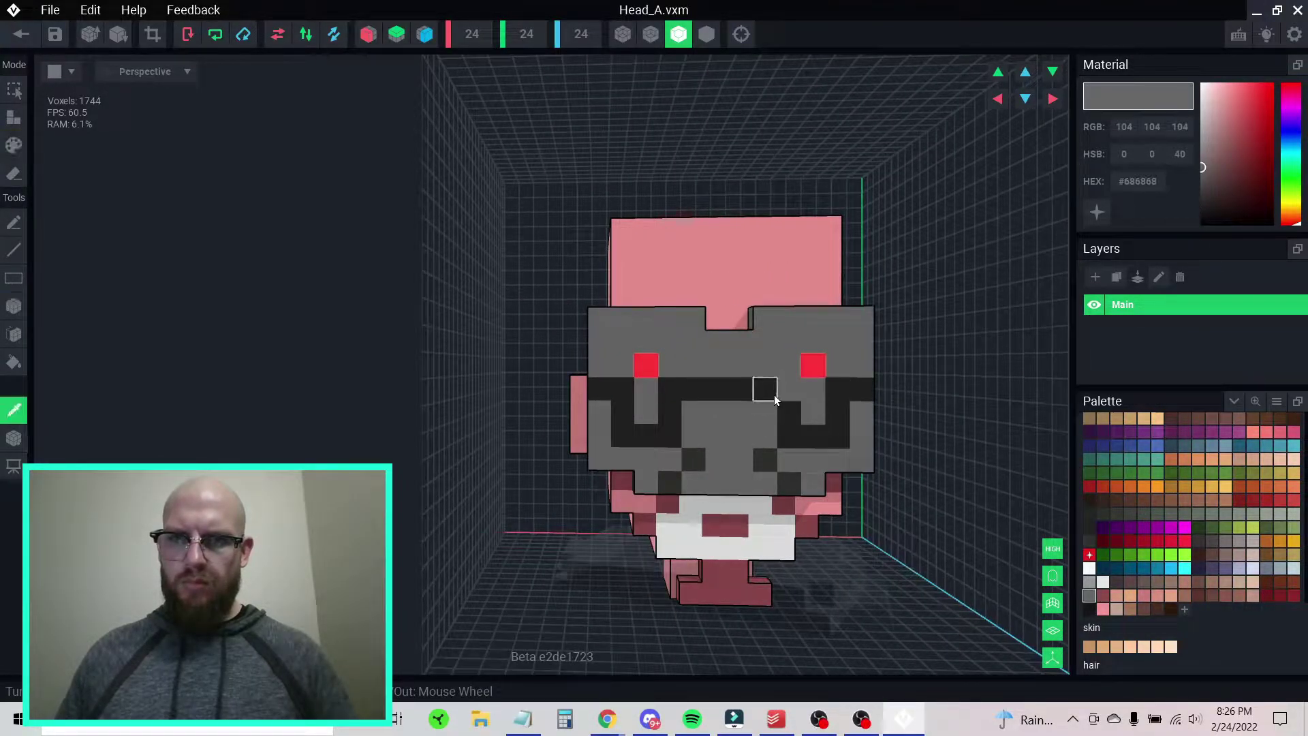
left_click(774, 395, "alt")
- Turn on X-axis mirroring and repaint the U-shaped side band in #212121 on both sides of the mask
right_click_drag(831, 455, 829, 432)
left_click(377, 39)
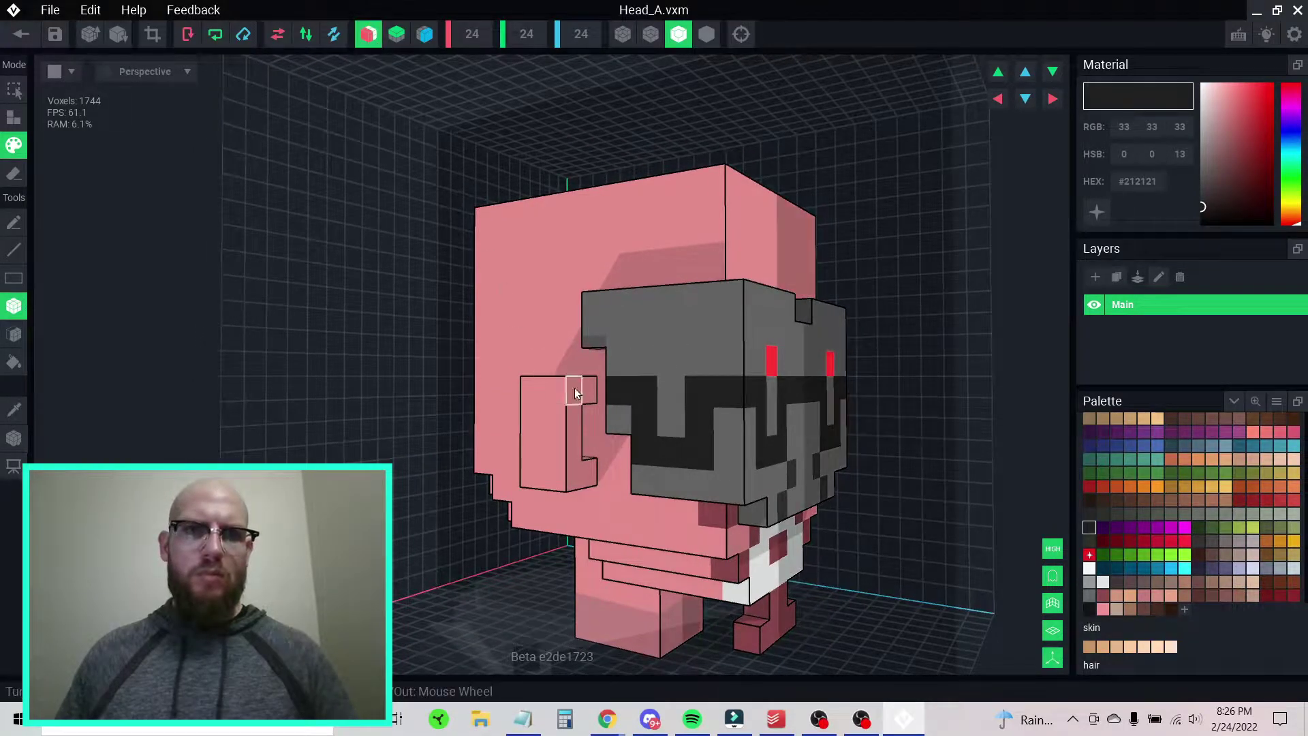
left_click(643, 449)
left_click(697, 426)
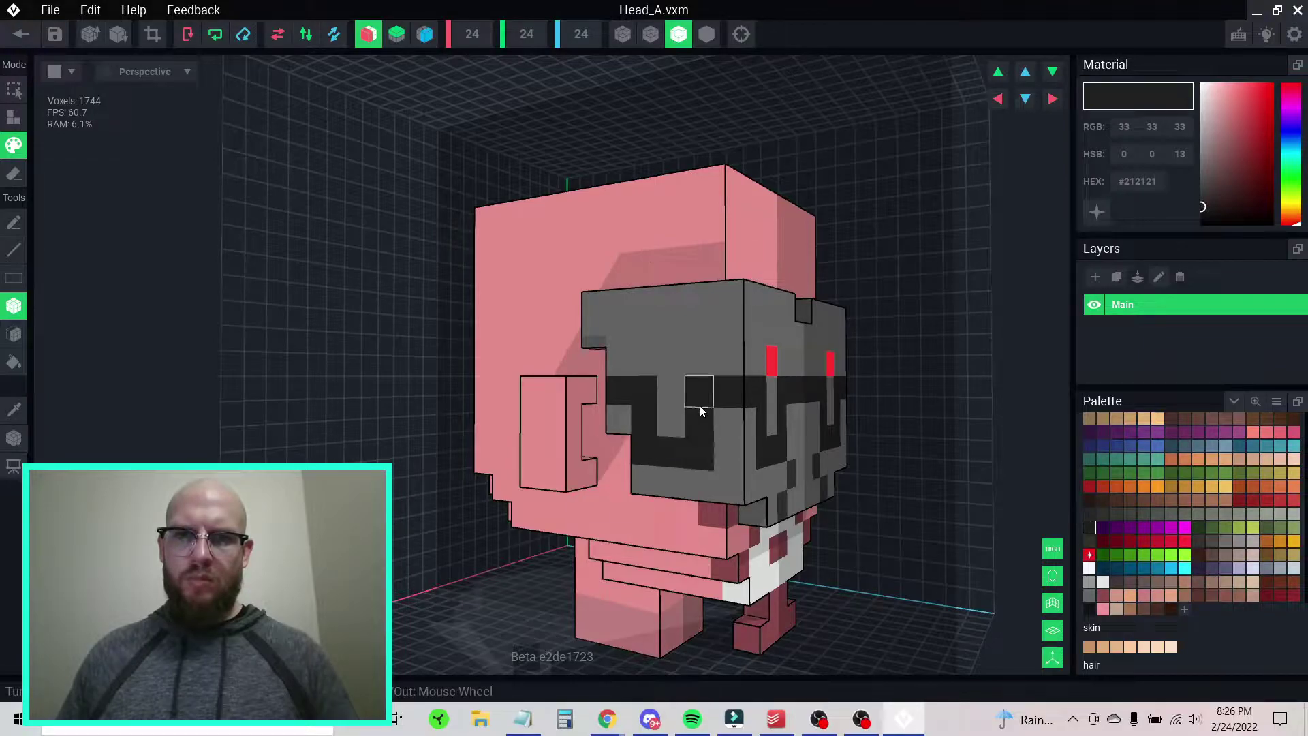
- Examine the painted band and eyes on the mask from the front, close up and from a distance
right_click_drag(721, 401, 654, 400)
right_click_drag(842, 404, 825, 402)
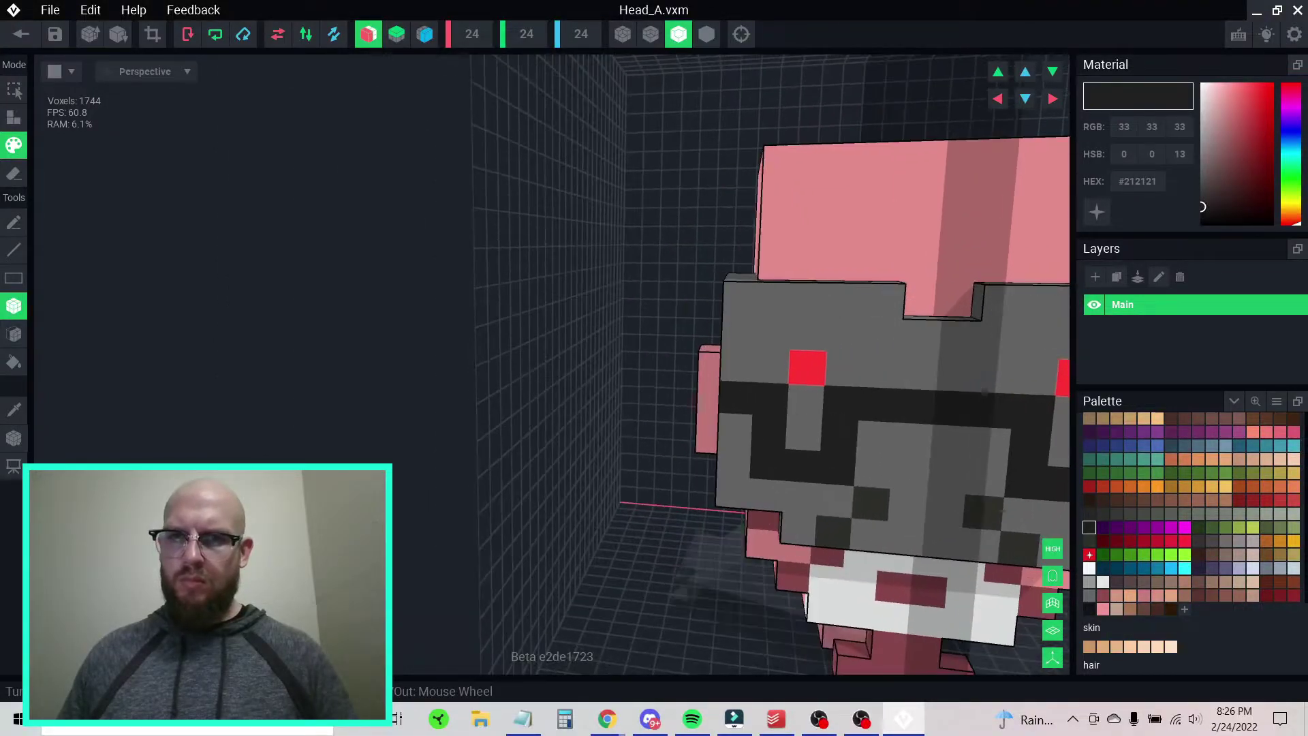
middle_click_drag(842, 403, 771, 352)
mouse_move(680, 294)
right_mouse_down()
mouse_move(634, 294)
mouse_move(678, 293)
mouse_move(654, 321)
right_mouse_up()
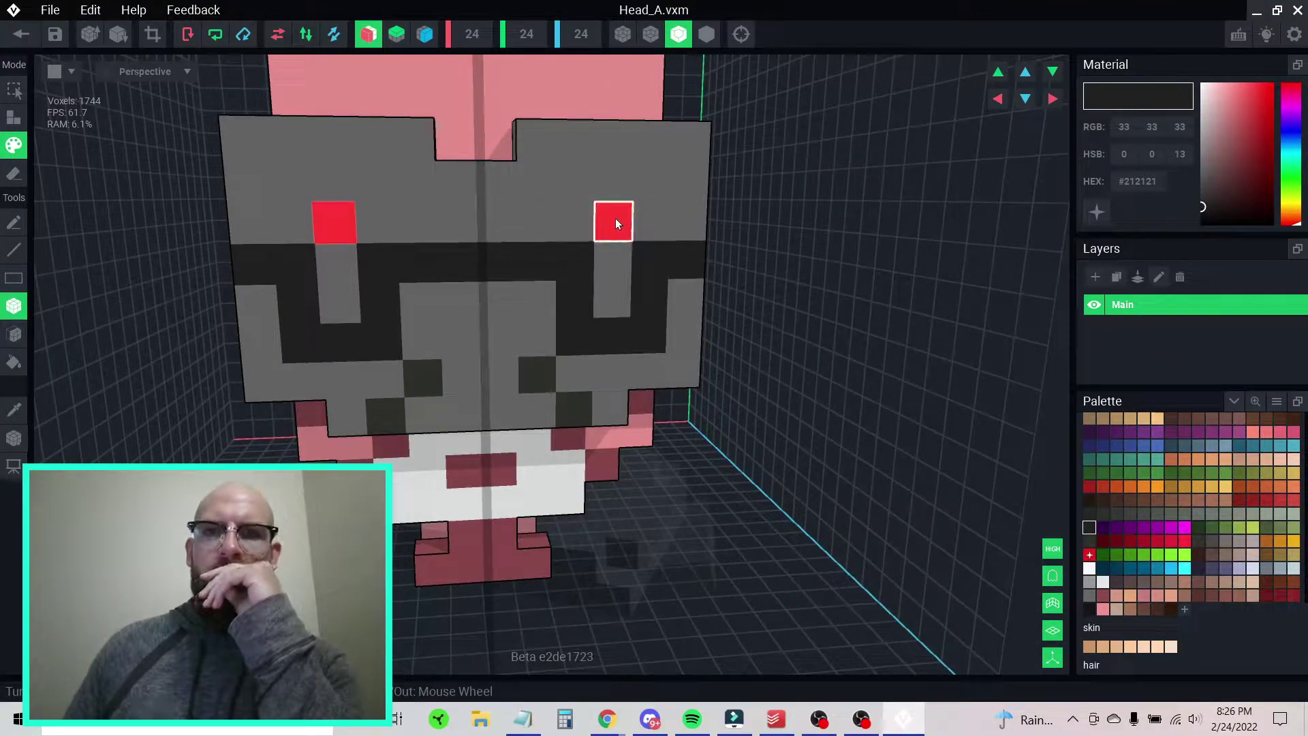
scroll(613, 219, "down", 6)
right_click_drag(553, 248, 558, 246)
scroll(558, 247, "down", 2)
middle_click_drag(557, 247, 549, 304)
right_click_drag(575, 288, 631, 329)
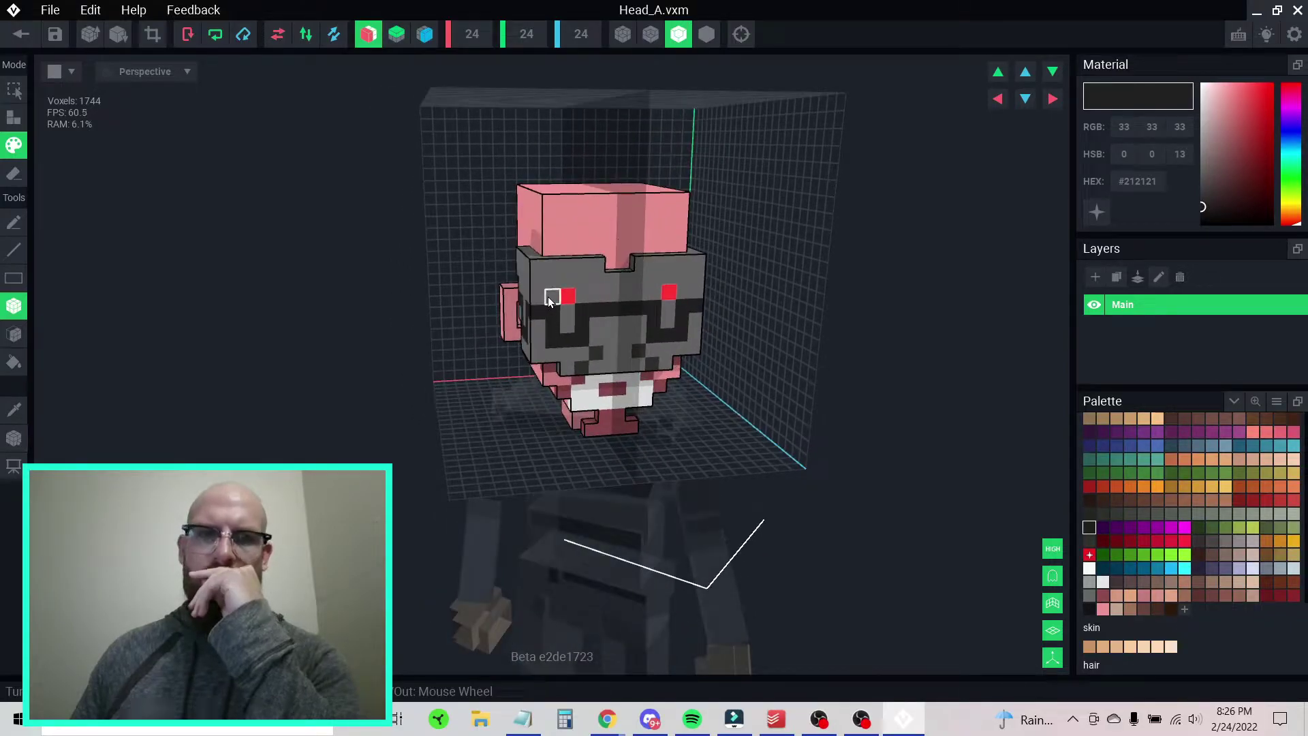
- Repaint both glowing red eyes one voxel higher in #EC1B1A and cover their former voxels in mask grey #686868
key("i")
left_click(571, 300)
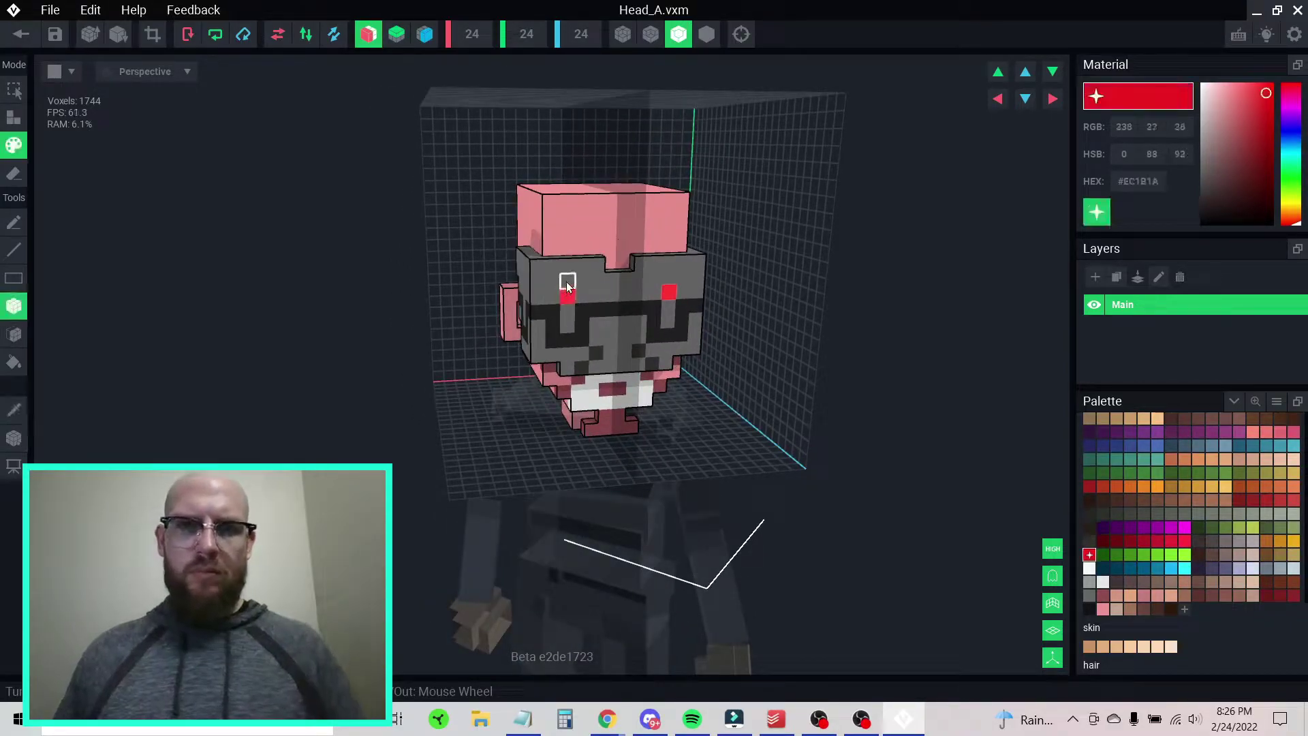
left_click(568, 282)
left_click(598, 297)
left_click(569, 296)
right_click_drag(586, 300, 567, 302)
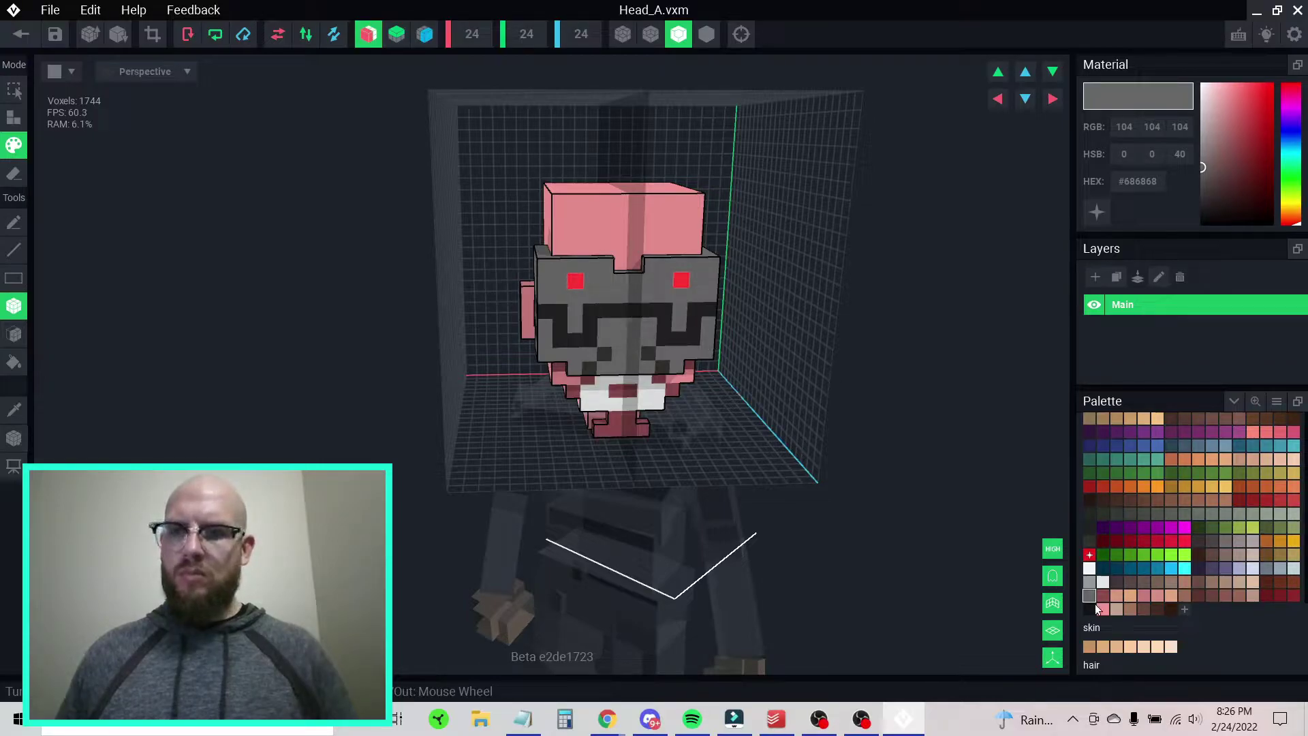
- Paint #141414 sockets around both red eyes, with stepped inner voxels and a dark patch across the bridge
left_click(1089, 607)
mouse_move(557, 268)
left_mouse_down()
mouse_move(590, 271)
mouse_move(558, 268)
mouse_move(556, 296)
left_mouse_up()
key("ctrl+z")
left_click(558, 298)
left_click(576, 298)
left_click(590, 296)
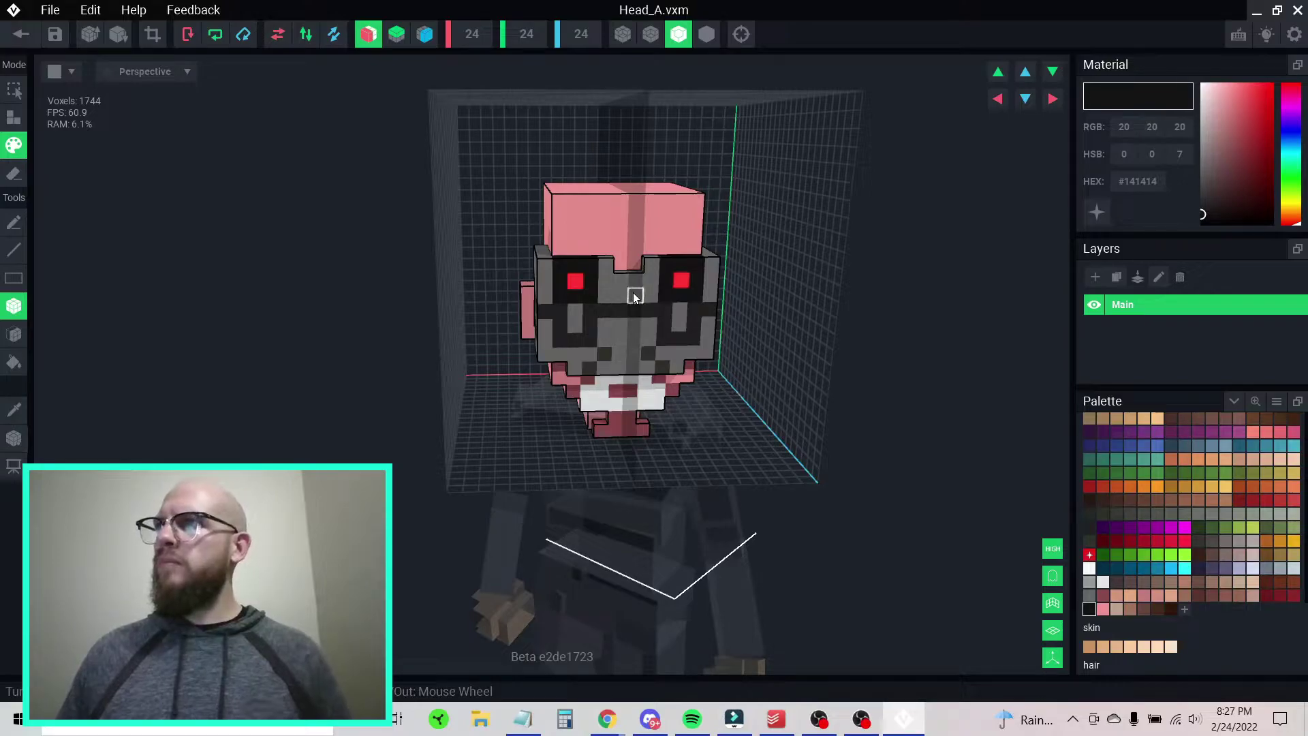
left_click(607, 284)
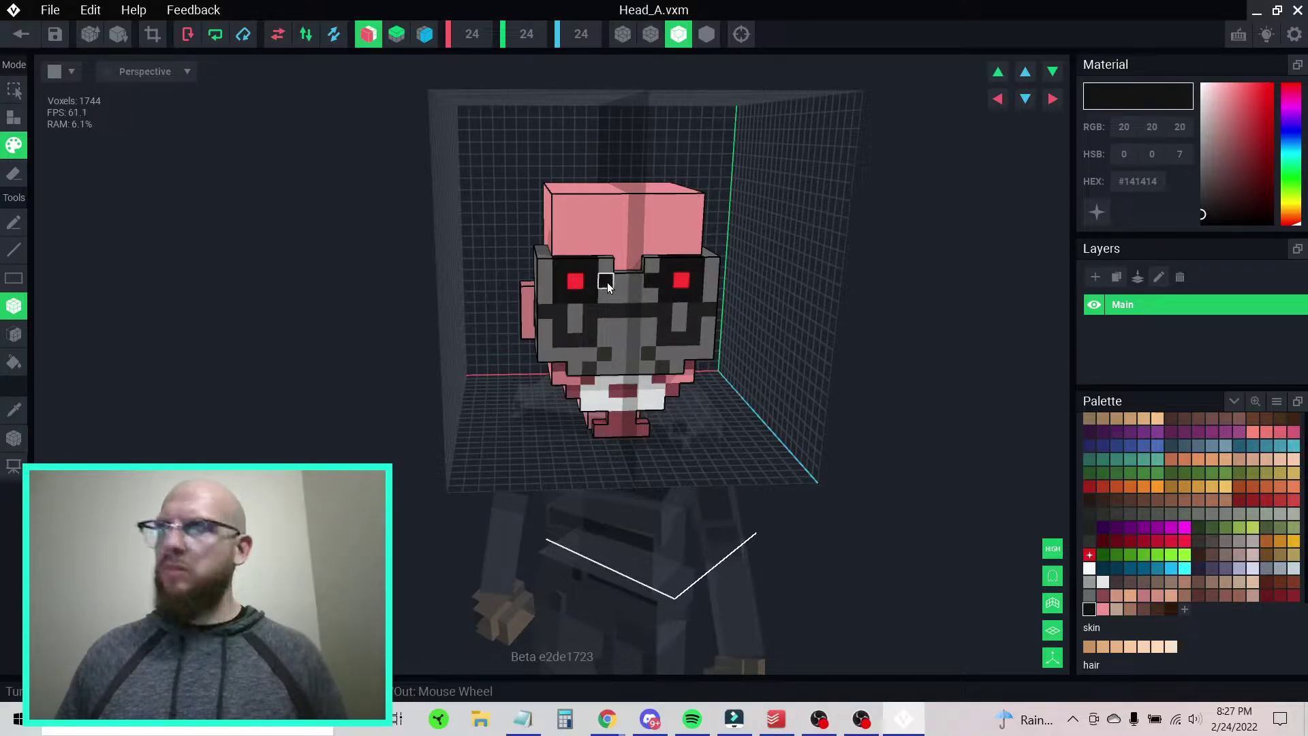
left_click(619, 296)
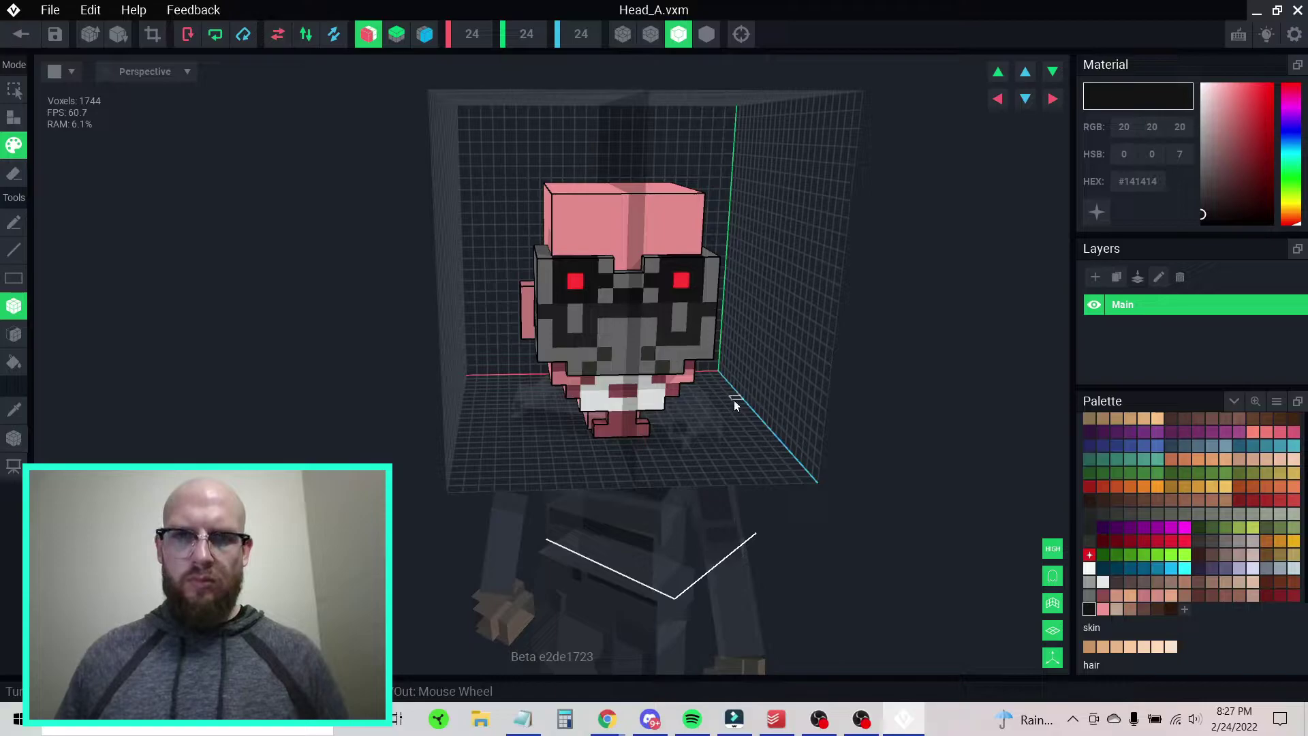
- Paint the nose voxels in #141414 and turn off X-axis mirroring
right_click_drag(620, 371, 700, 348)
left_click_drag(722, 342, 733, 346)
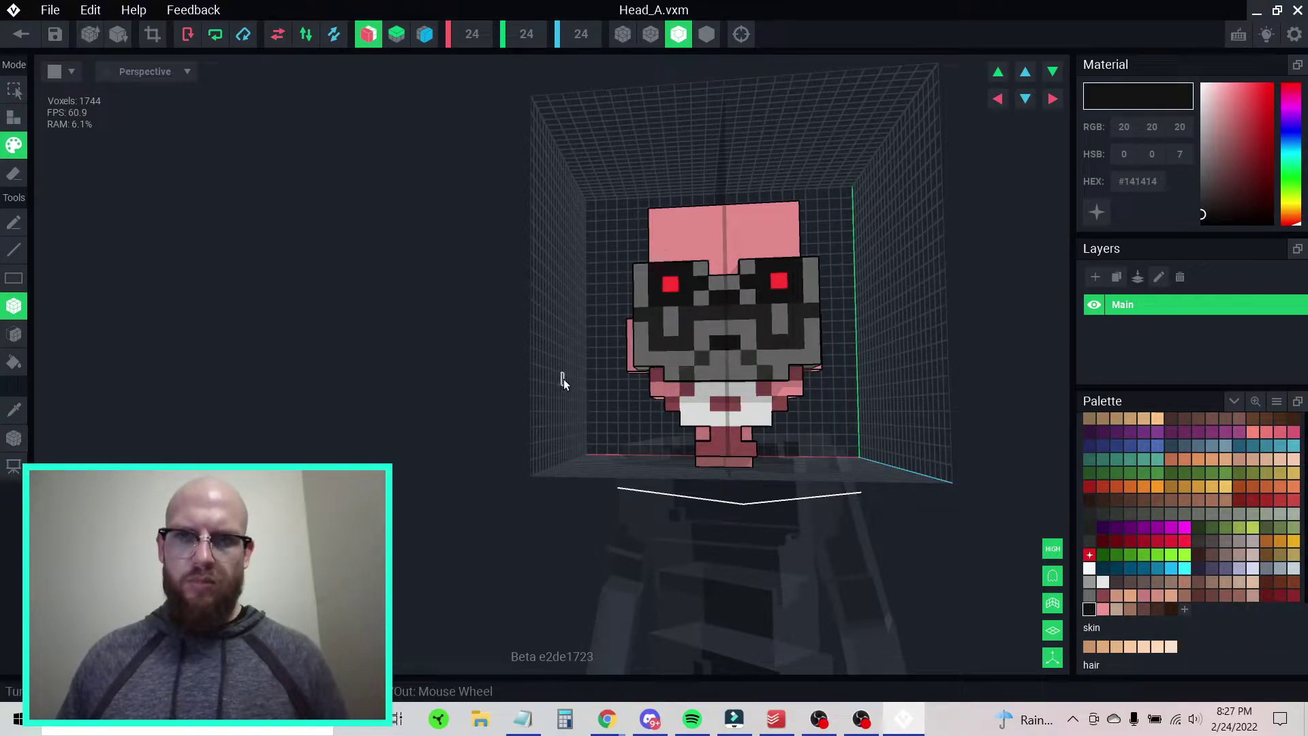
right_click_drag(626, 383, 795, 362)
left_click(369, 34)
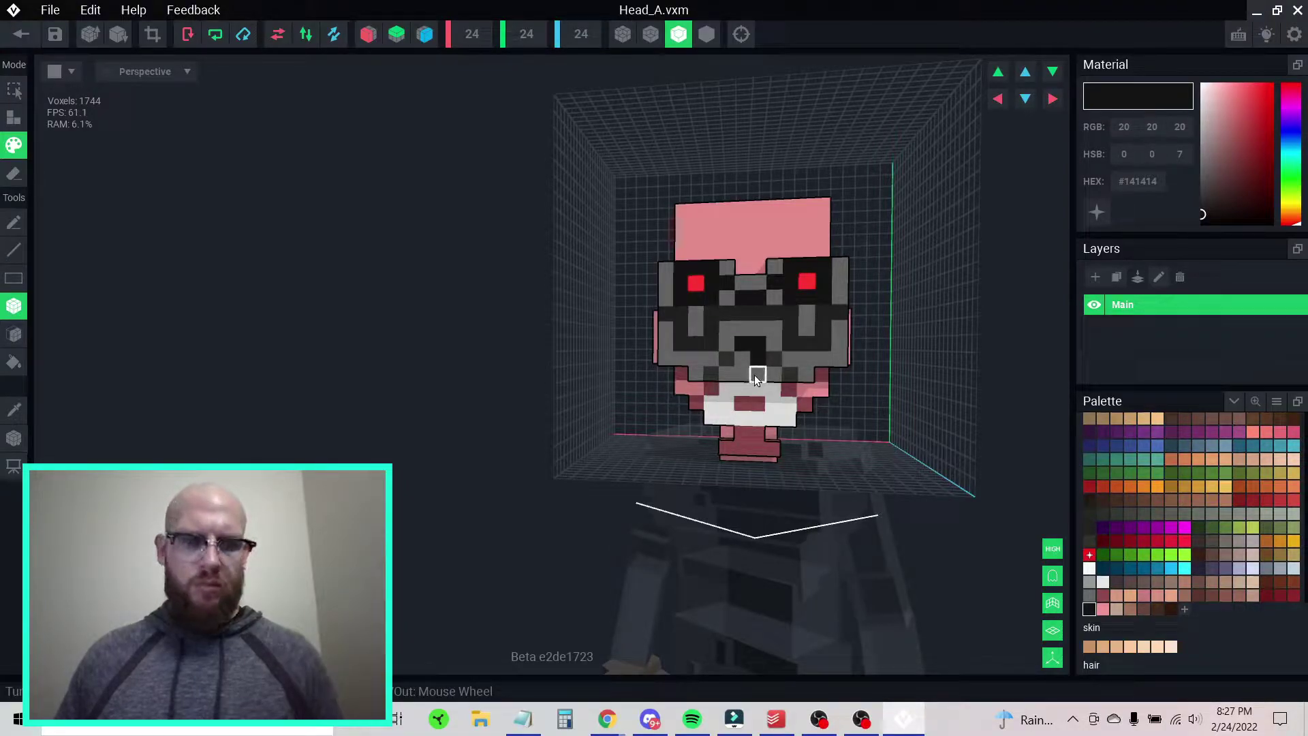
right_click_drag(759, 370, 807, 374)
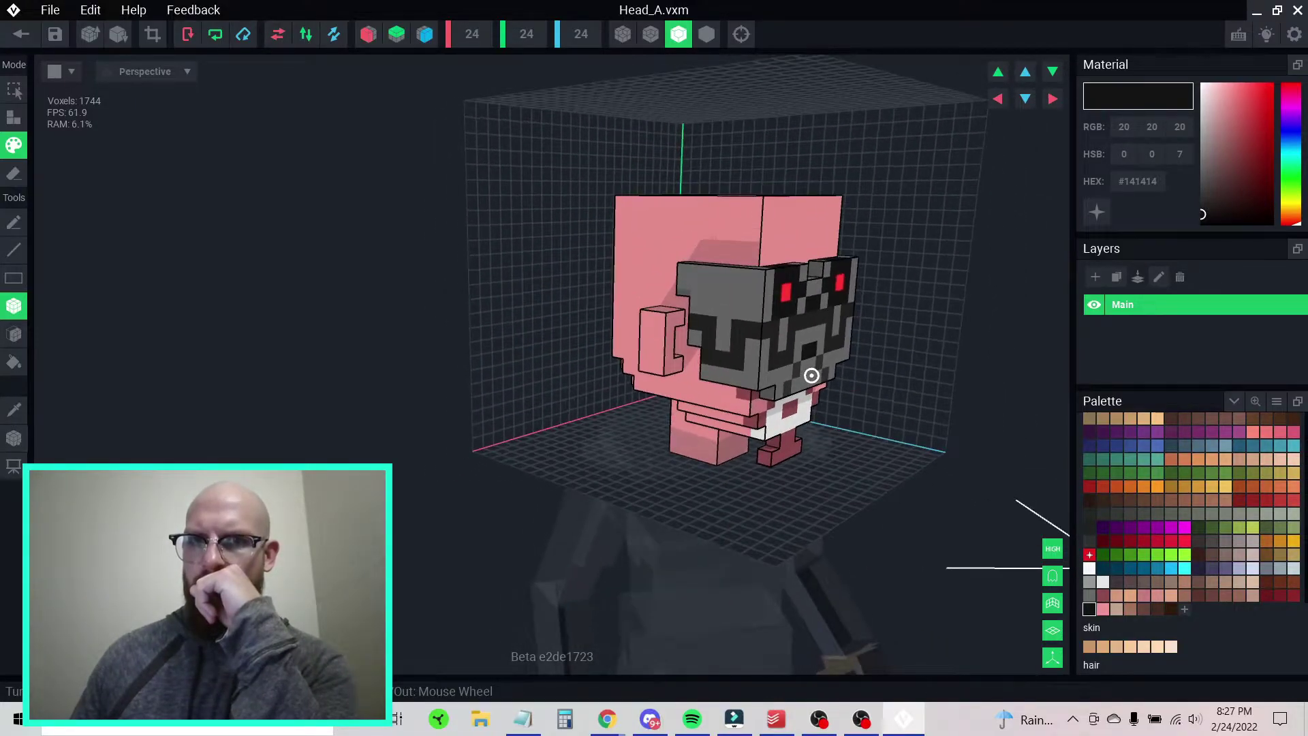
- Attach a row of #686868 voxels along the top edge of the mask's viewer-left side and around its front corner
left_click(1089, 596)
key("a")
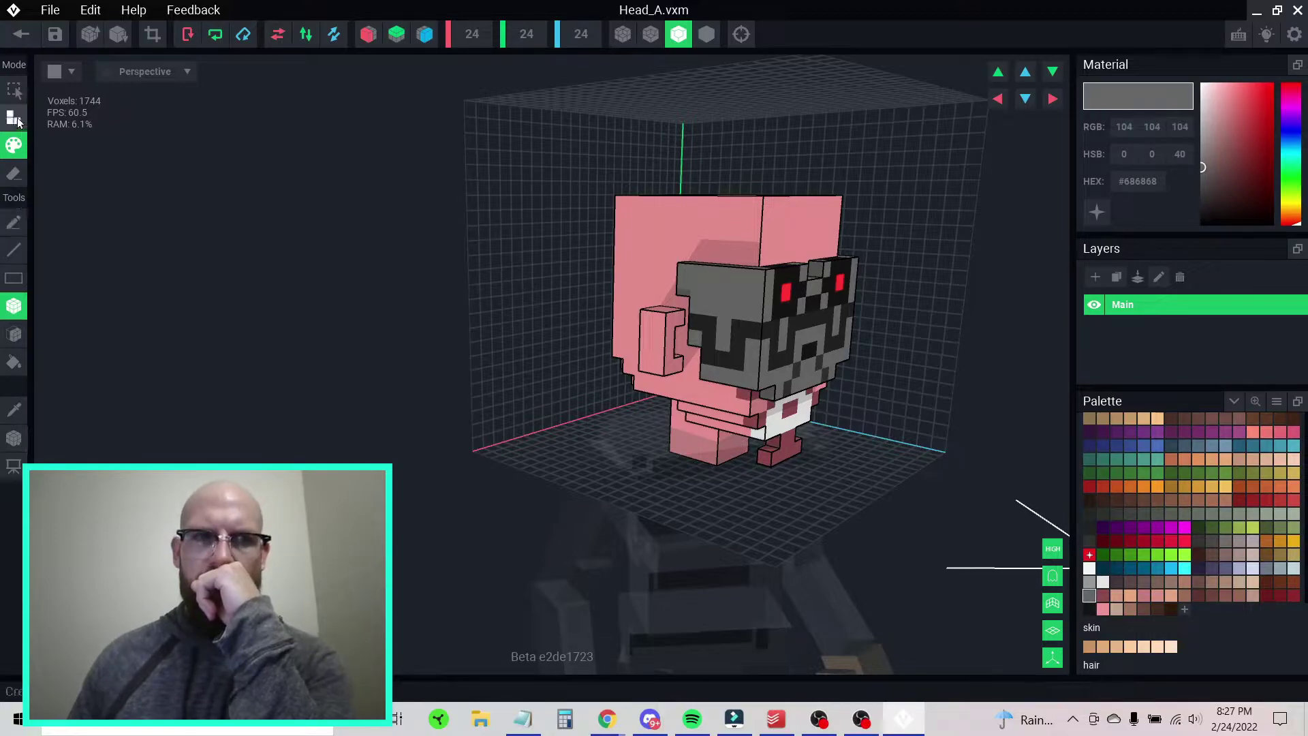
right_click_drag(795, 237, 685, 258)
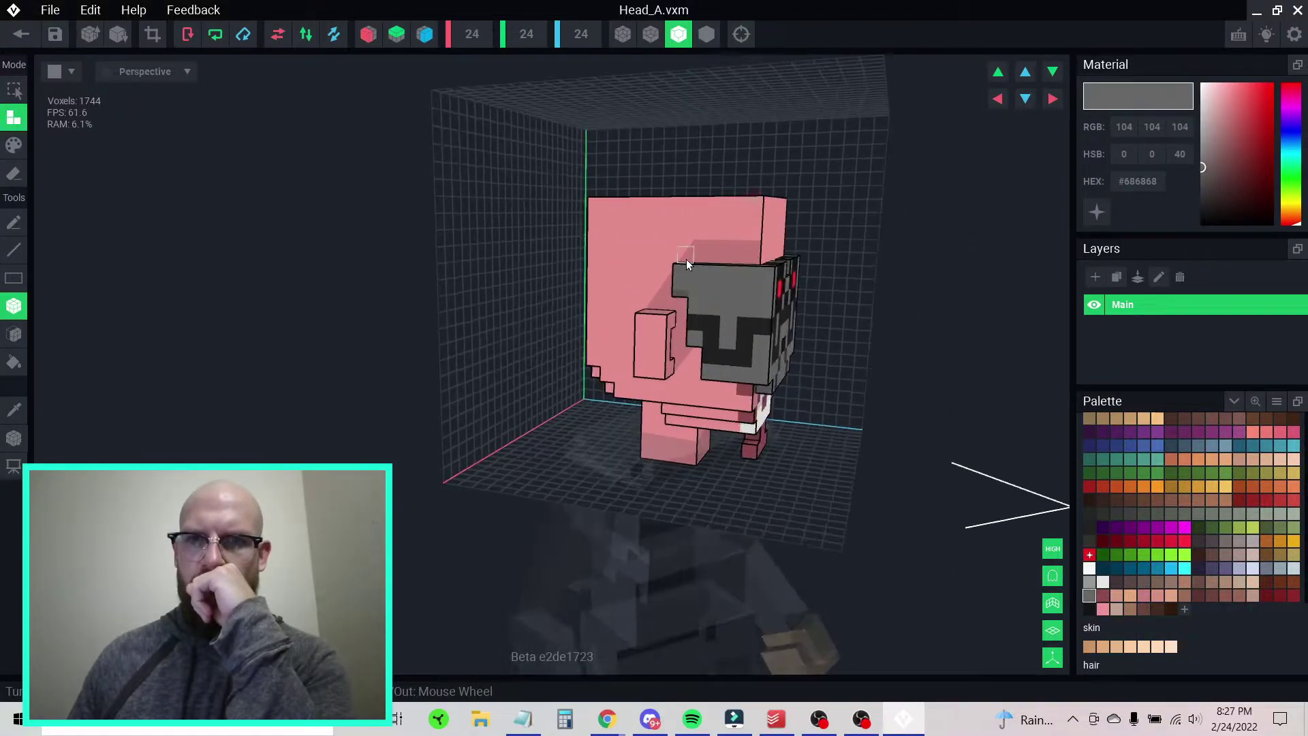
left_click_drag(737, 263, 748, 264)
right_click_drag(748, 265, 750, 264)
left_click(776, 263)
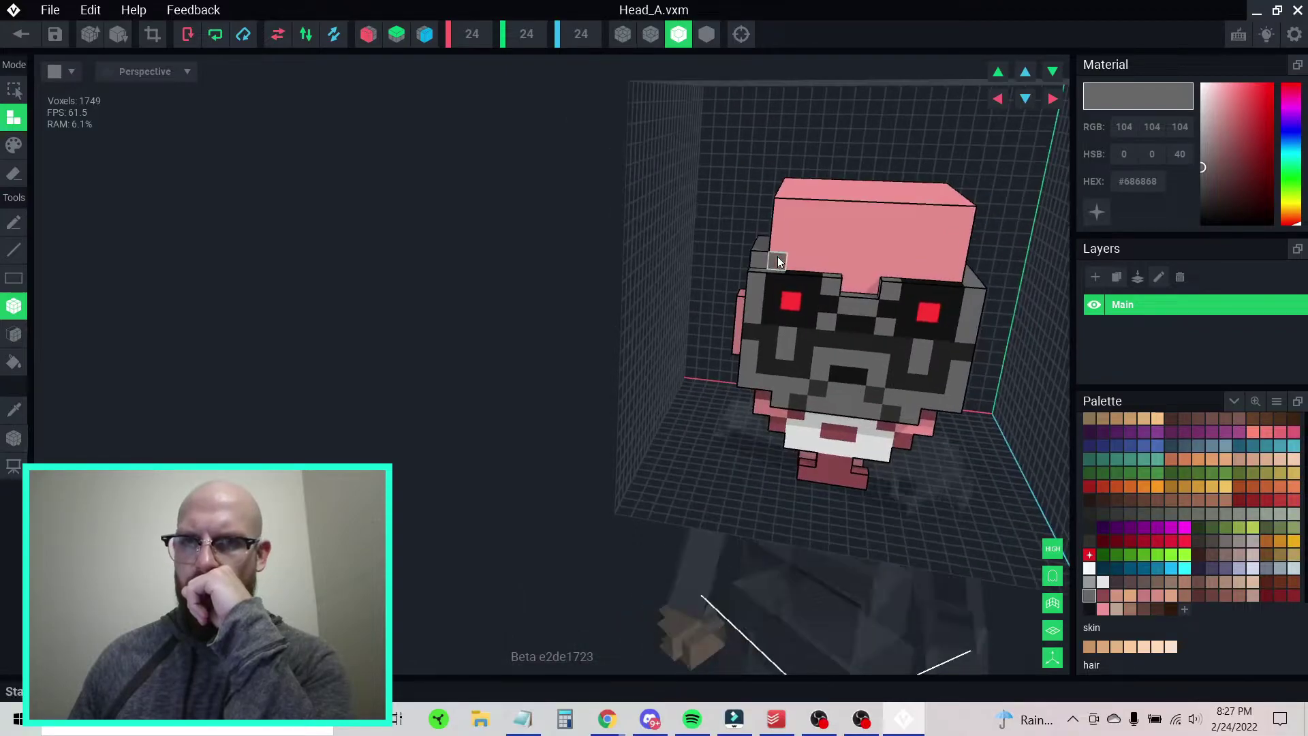
left_click(763, 259)
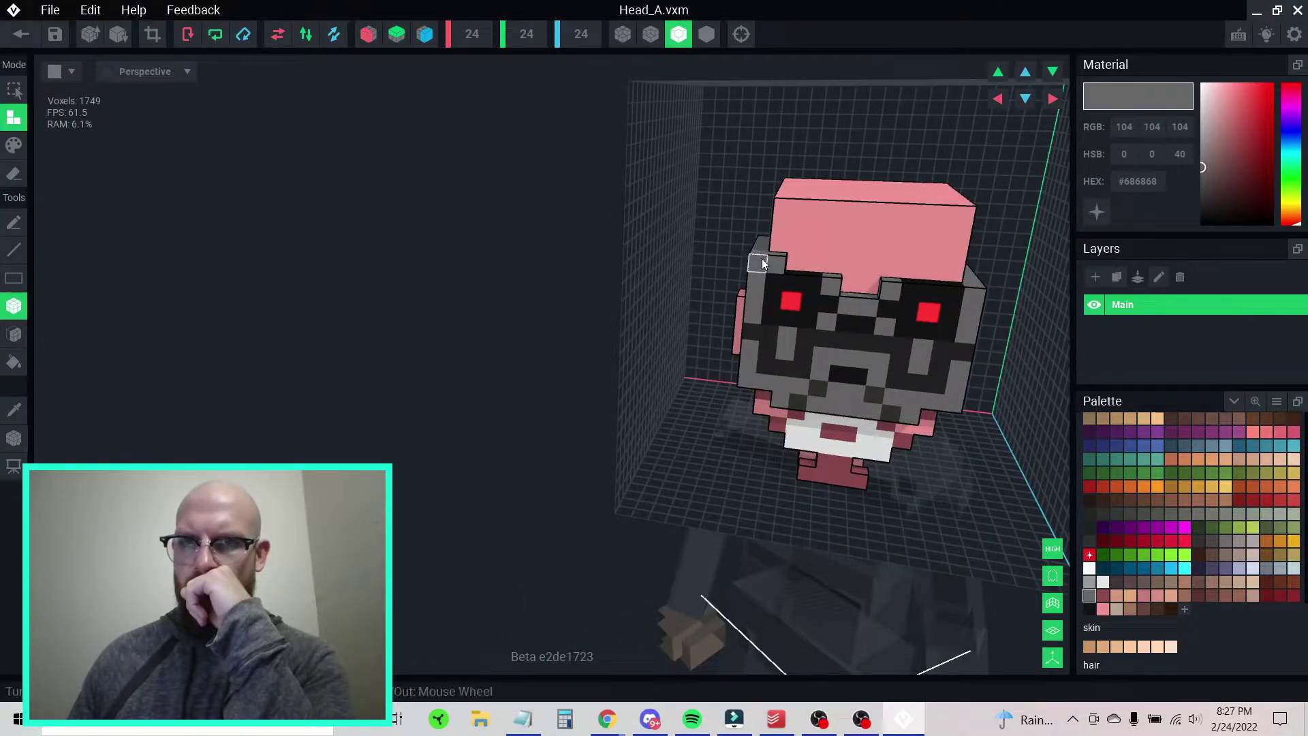
- With X-axis mirroring on, attach a #686868 row along the rest of the mask's top edge and the bottom of the central notch
left_click(365, 35)
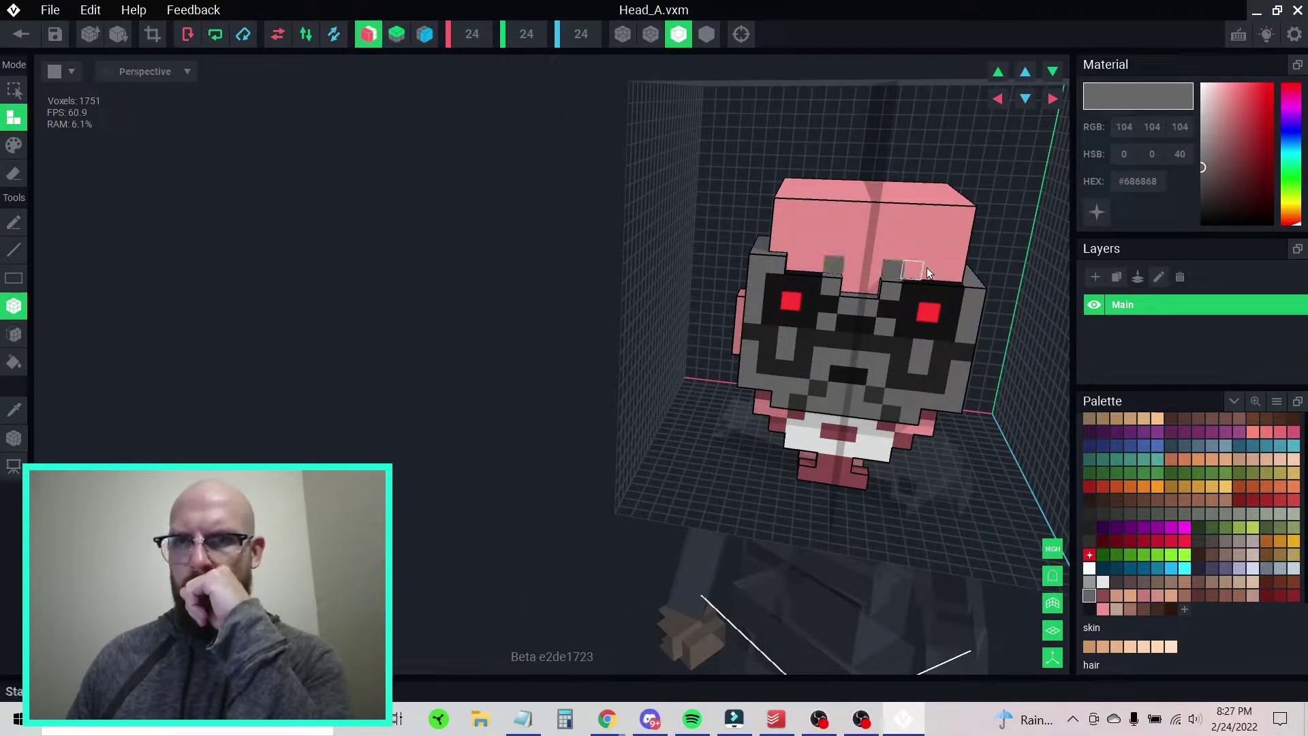
left_click_drag(889, 266, 932, 264)
right_click_drag(931, 264, 930, 263)
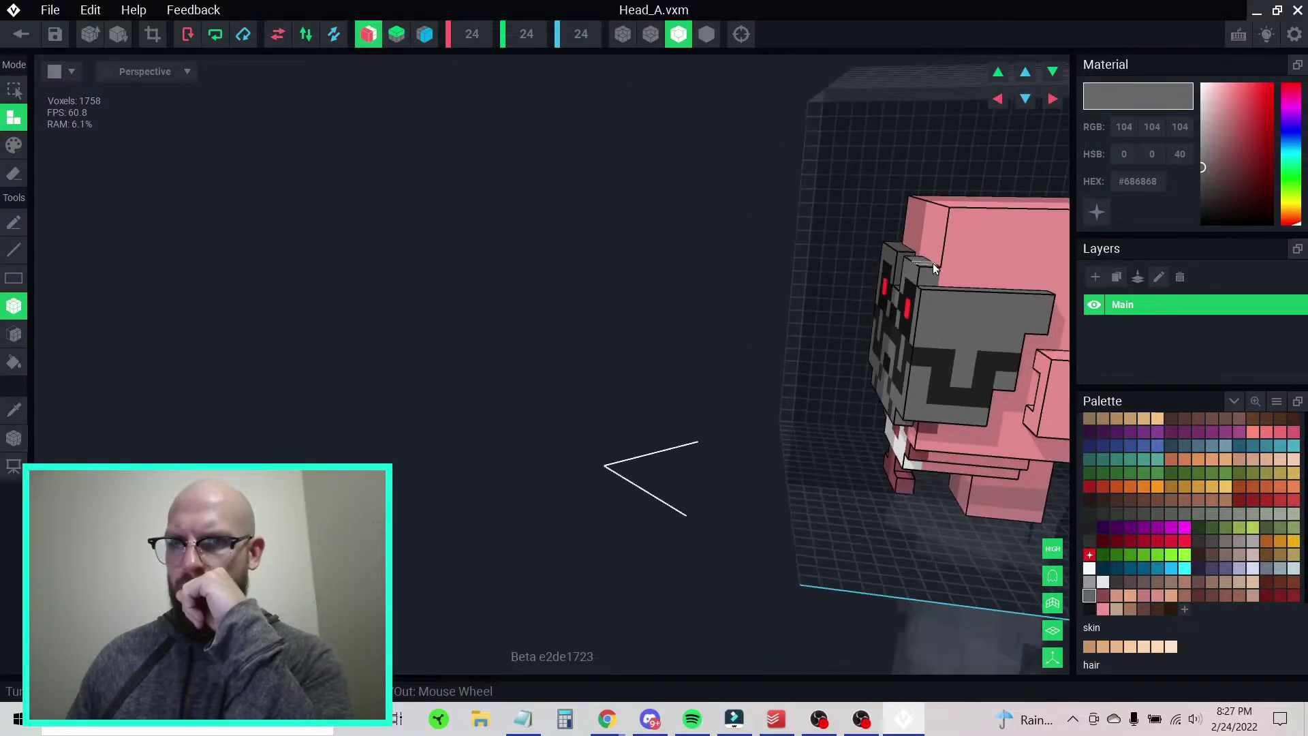
left_click_drag(938, 277, 1009, 274)
right_click_drag(1034, 281, 899, 286)
left_click(866, 301)
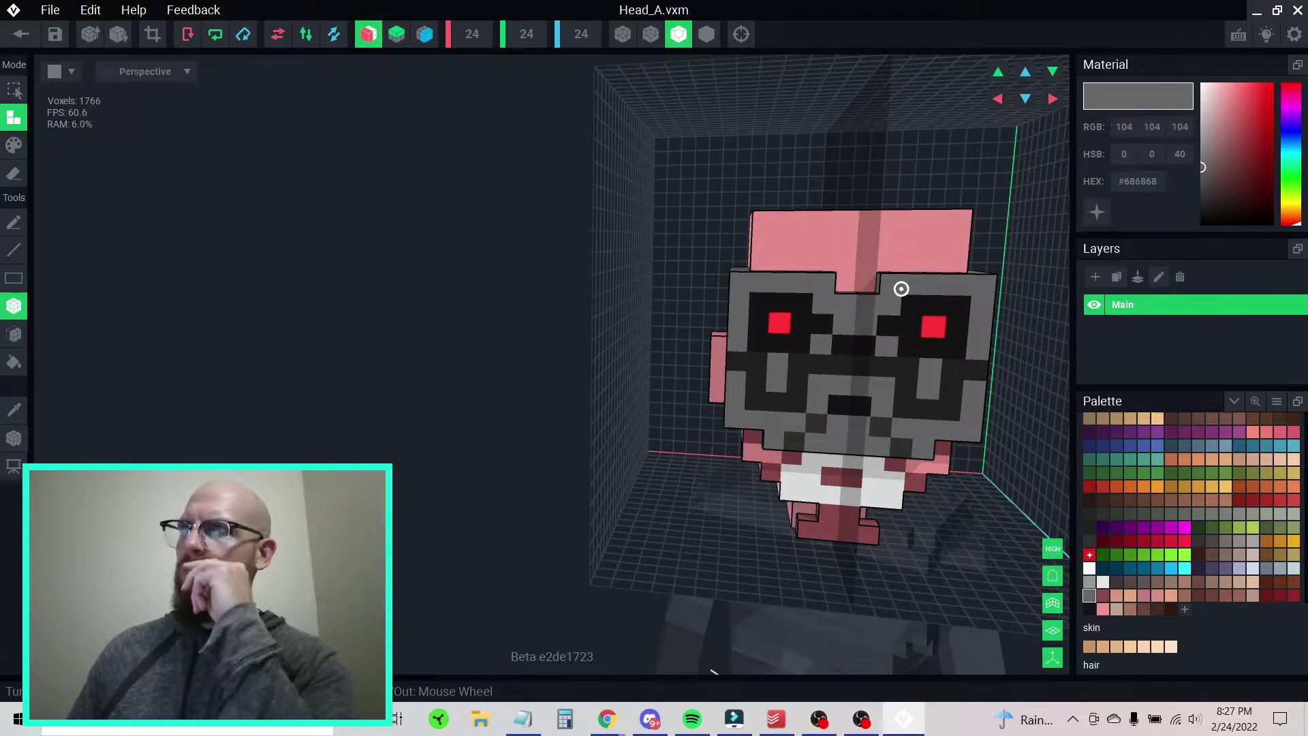
- Raise the mask's whole top edge by two voxel layers in #686868 with the Face tool
right_click_drag(901, 289, 780, 253)
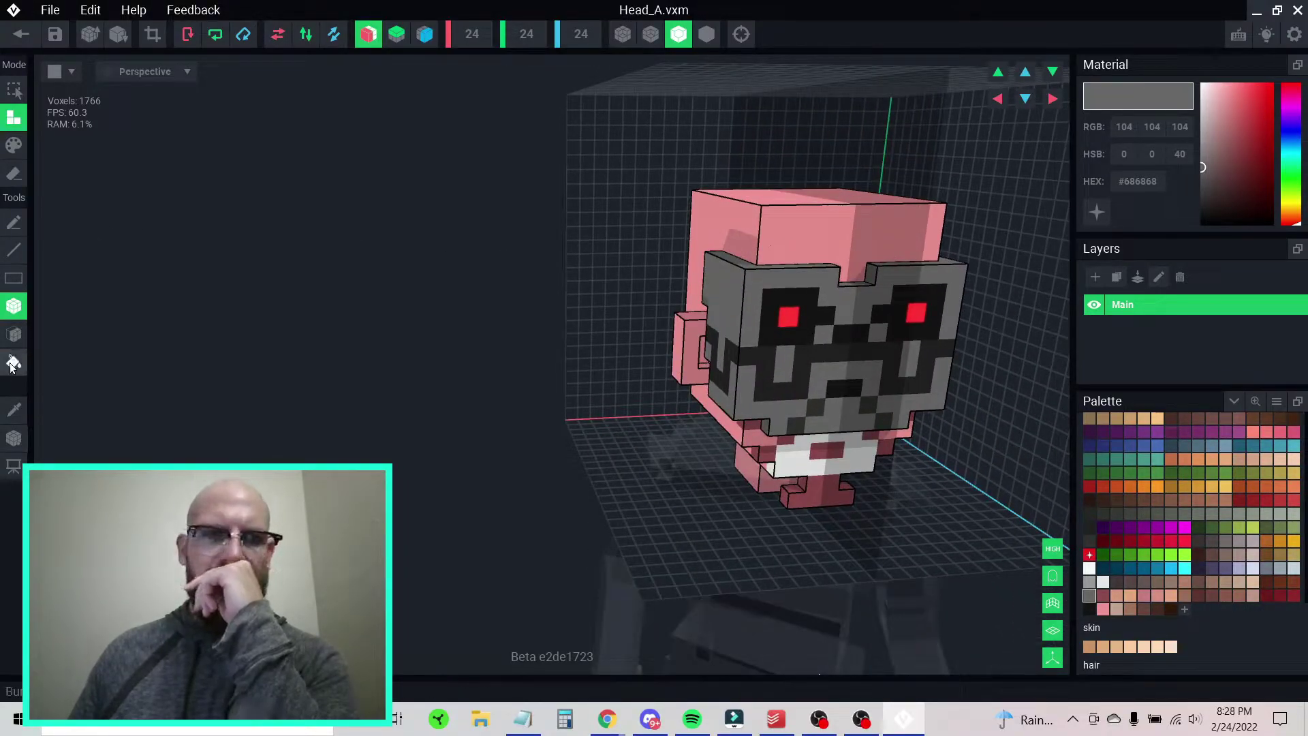
left_click(14, 334)
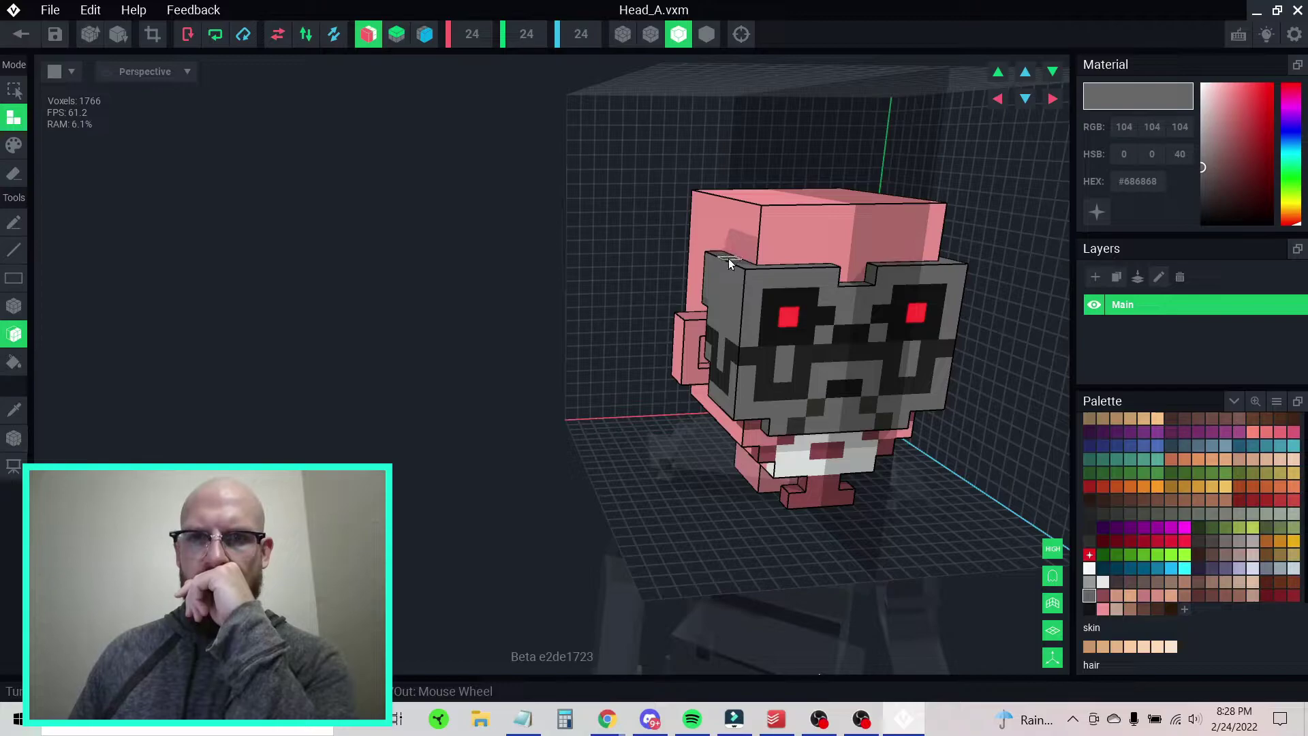
left_click(729, 259)
left_click(733, 240)
right_click_drag(794, 275, 802, 277)
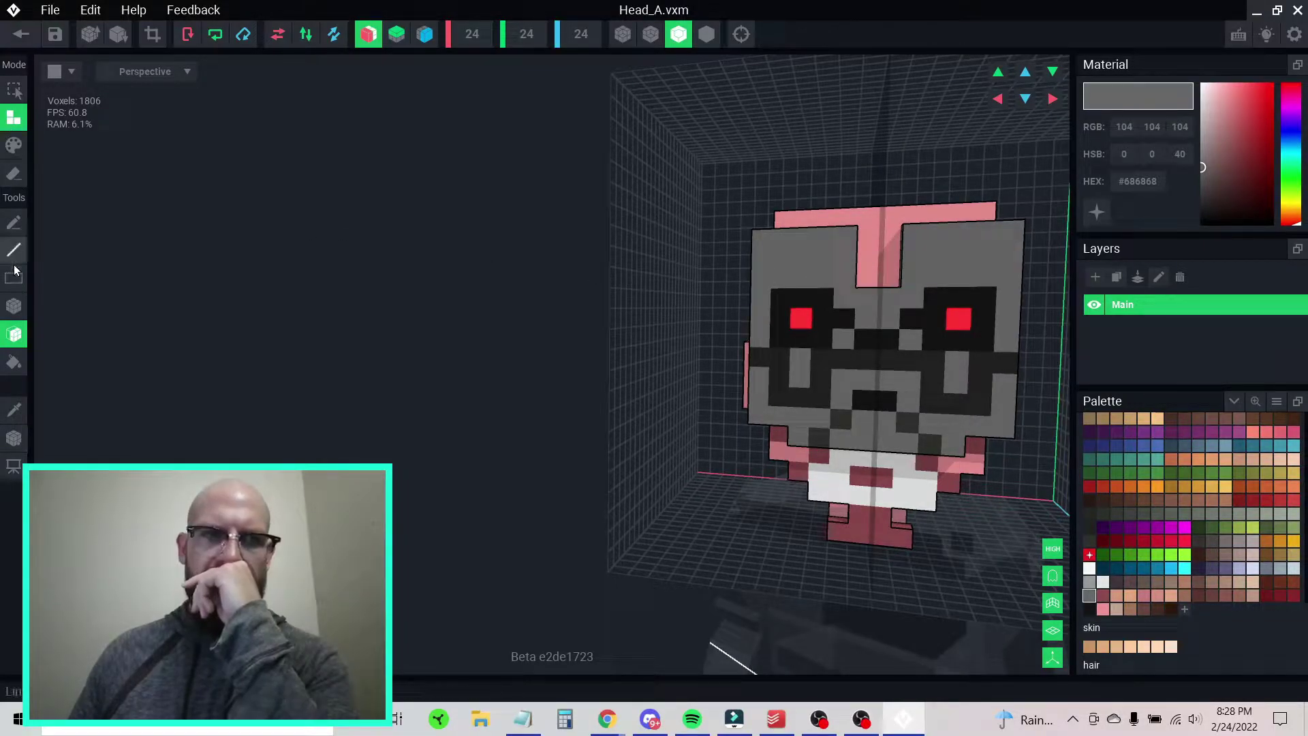
- Fill the lower two rows of the central forehead notch with #686868 voxels, leaving it one voxel deep
left_click(14, 306)
right_click_drag(901, 275, 887, 302)
left_click(902, 264)
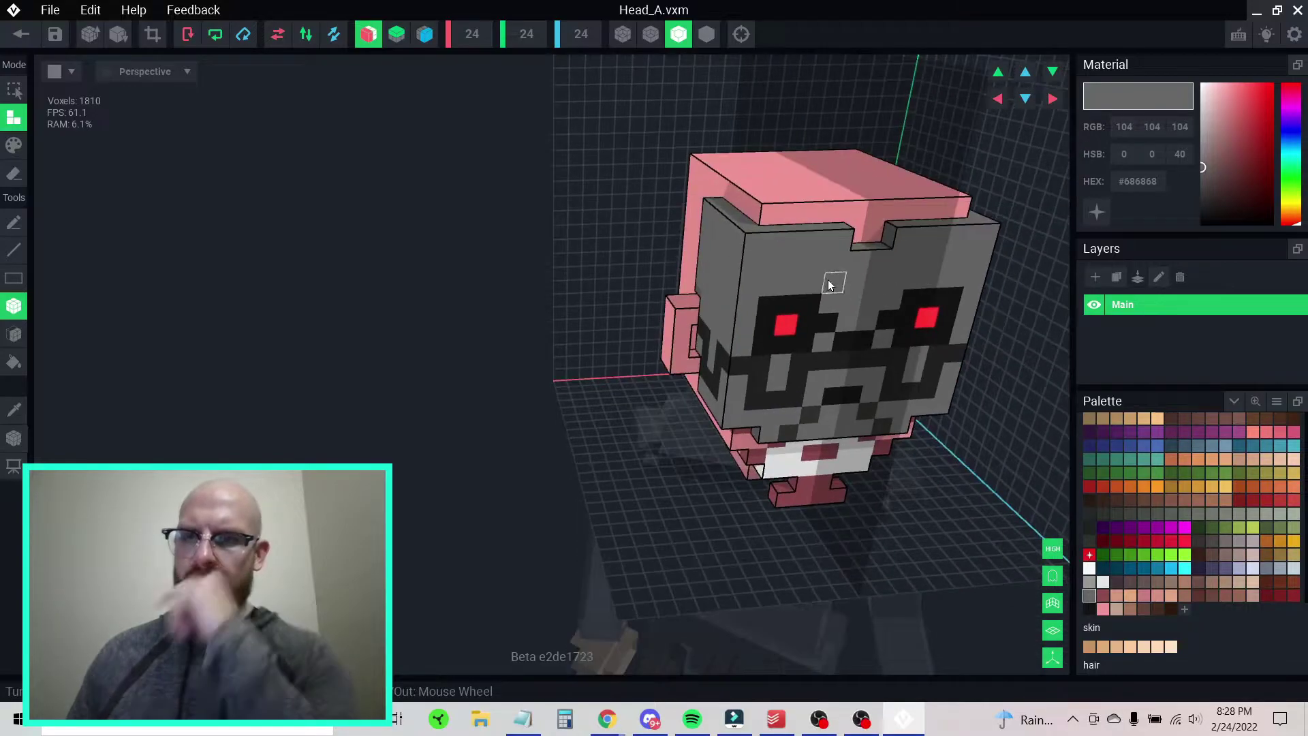
- Paint a two-by-two patch in #141414 on the forehead directly below the central notch
key("i")
left_click(903, 317, "alt")
right_click_drag(902, 318, 876, 283)
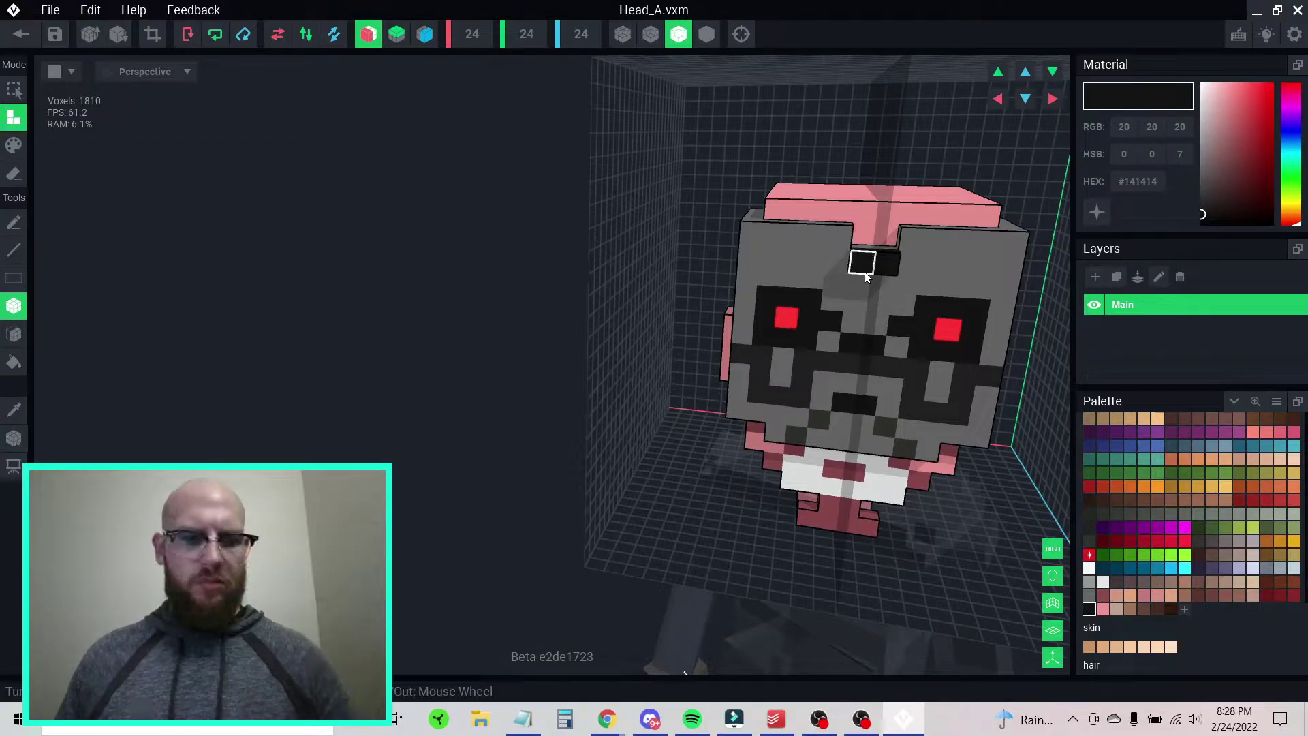
key("p")
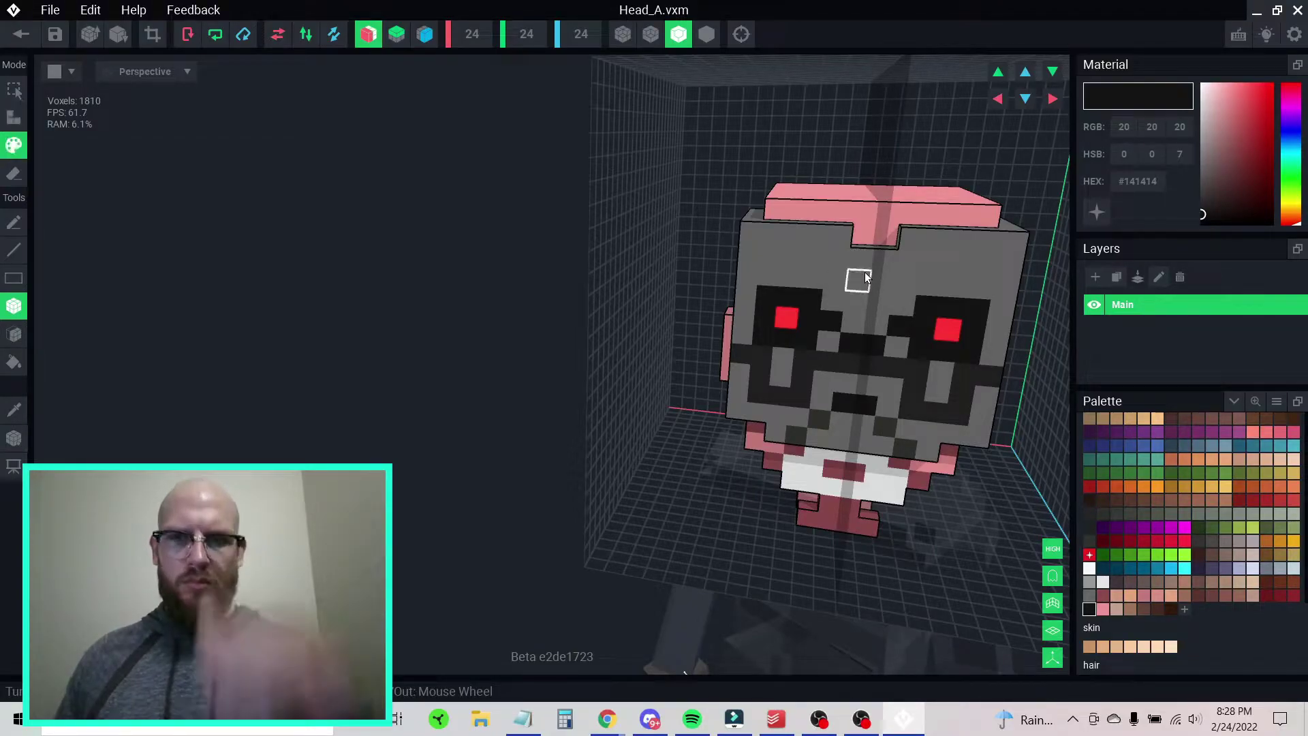
left_click_drag(864, 260, 872, 272)
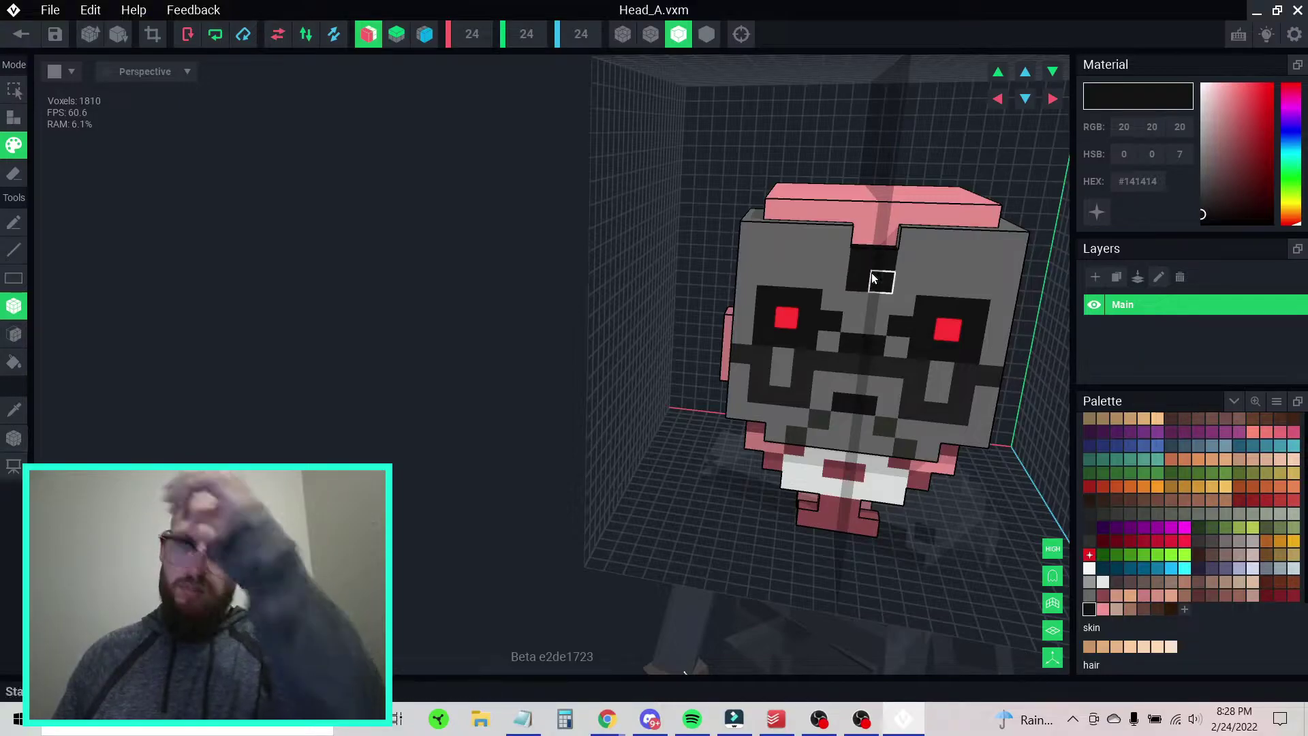
right_click_drag(954, 282, 948, 282)
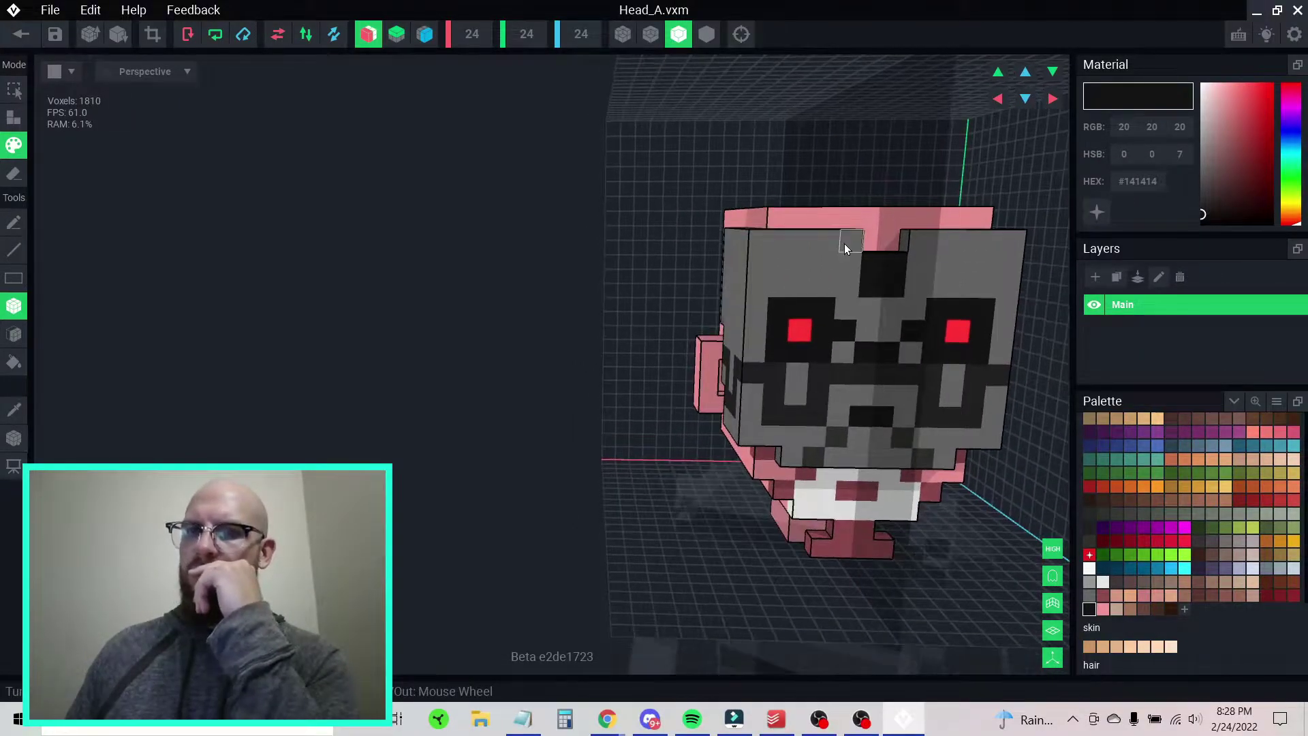
right_click_drag(844, 244, 852, 247)
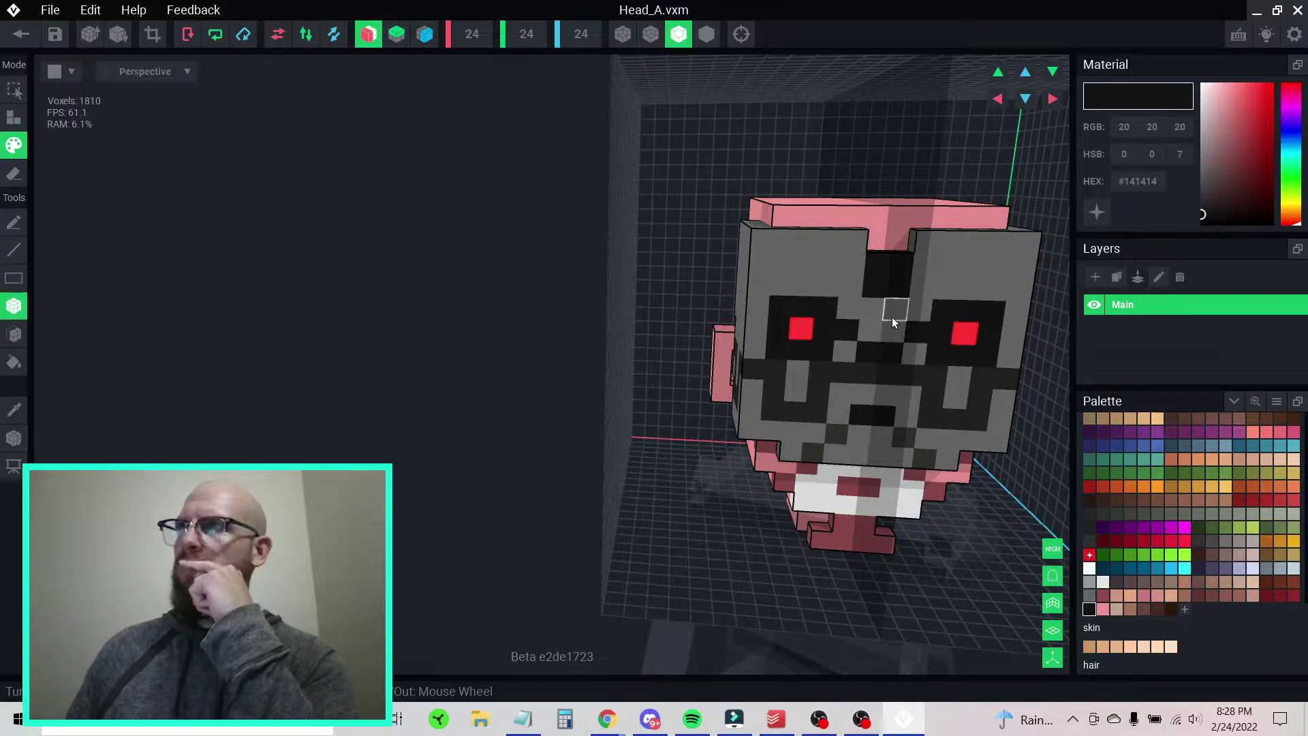
right_click_drag(853, 286, 681, 258)
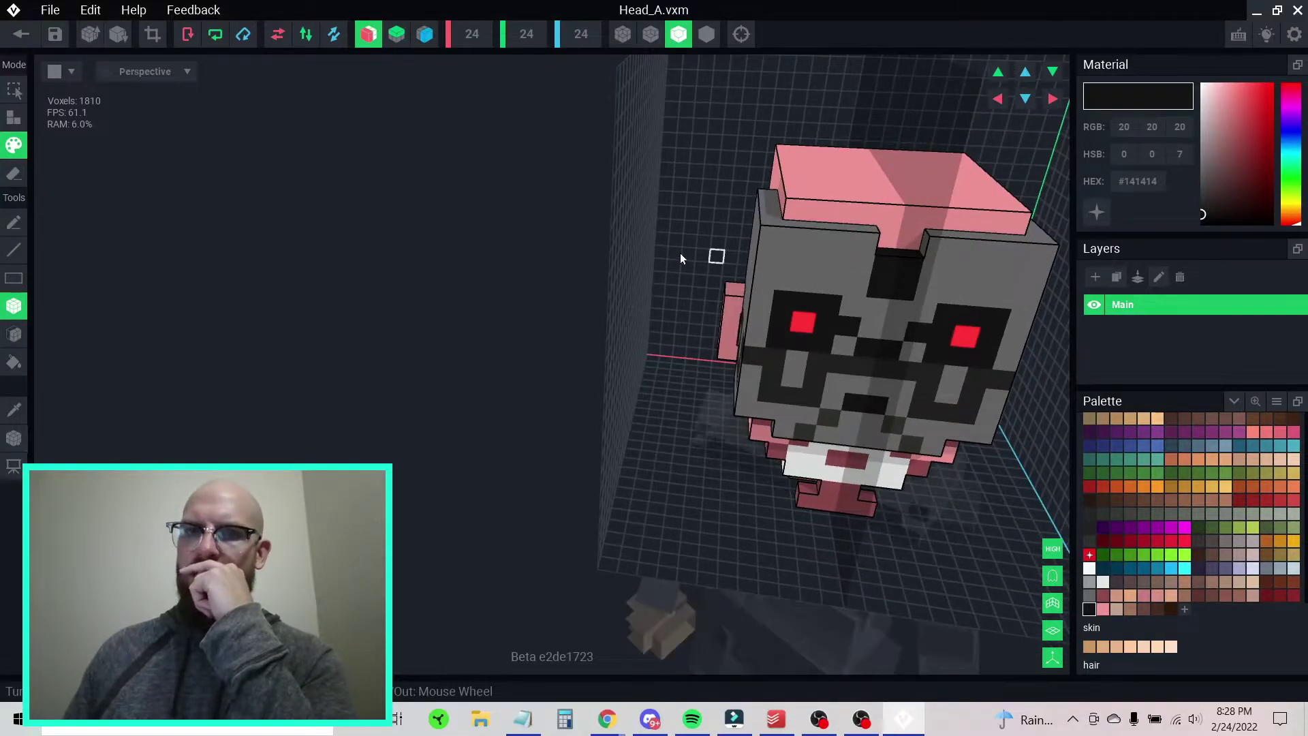
- Raise the mask's top edge by one more voxel layer in #686868 with the Face tool
left_click(13, 334)
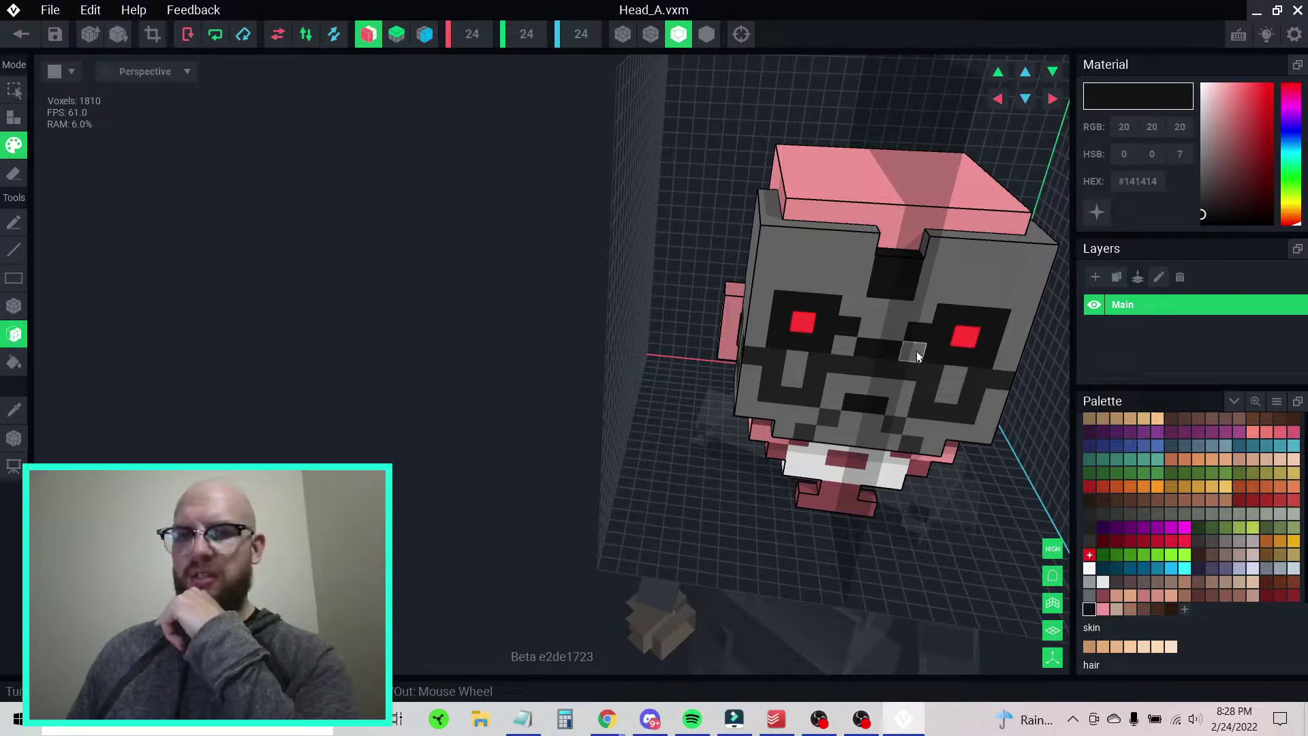
key("i")
left_click(946, 278, "alt")
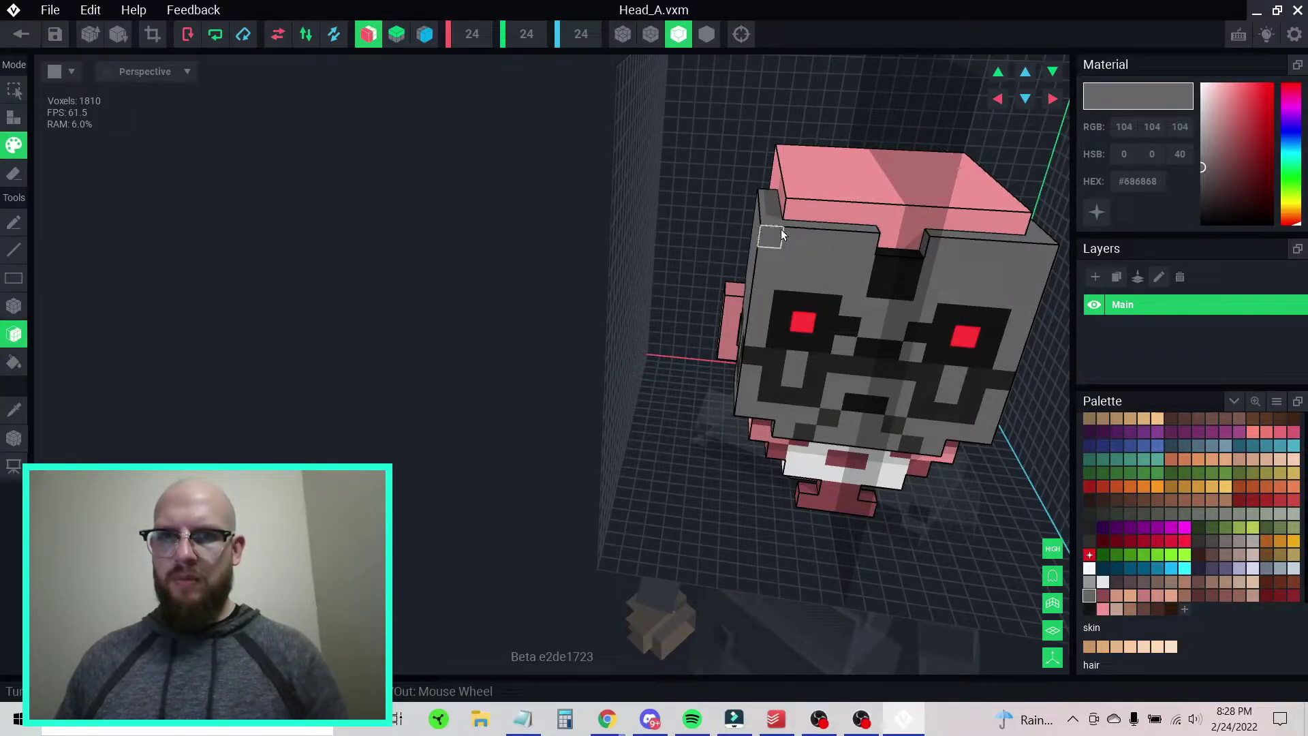
left_click(13, 118)
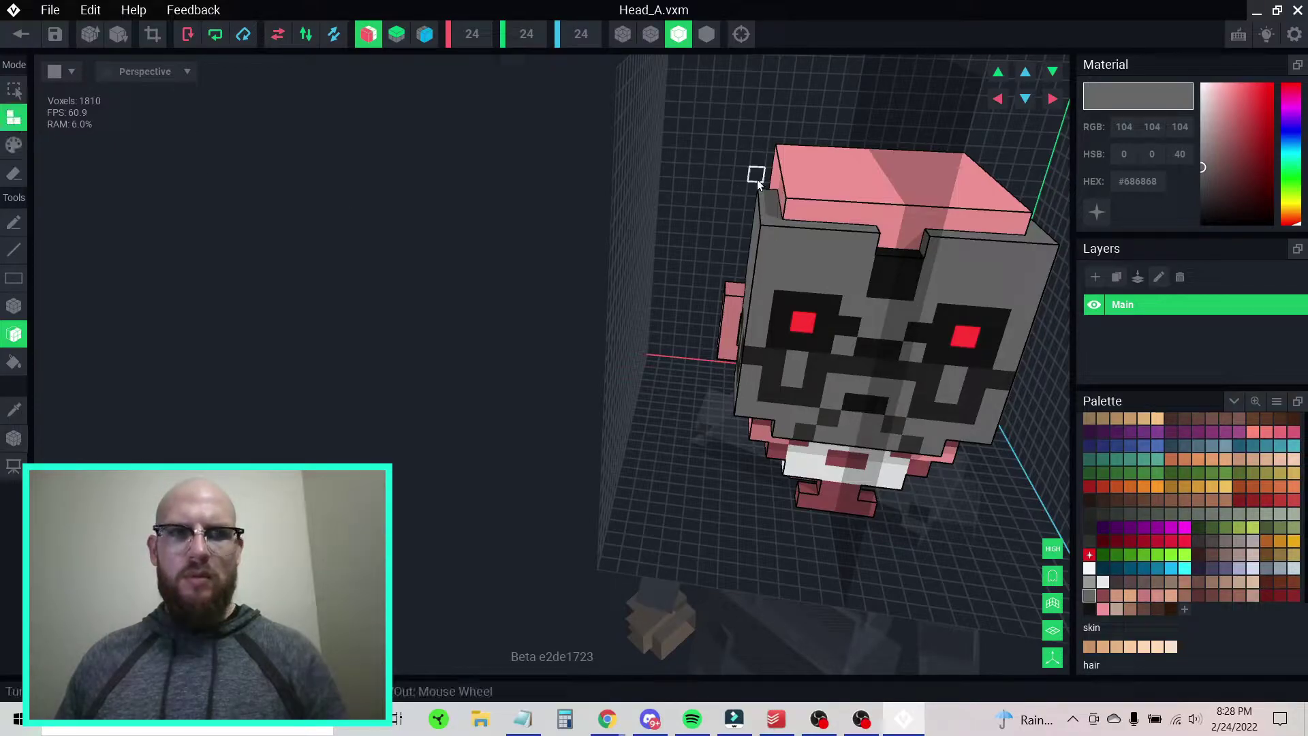
left_click(767, 202)
mouse_move(798, 275)
right_mouse_down()
mouse_move(824, 278)
mouse_move(805, 282)
right_mouse_up()
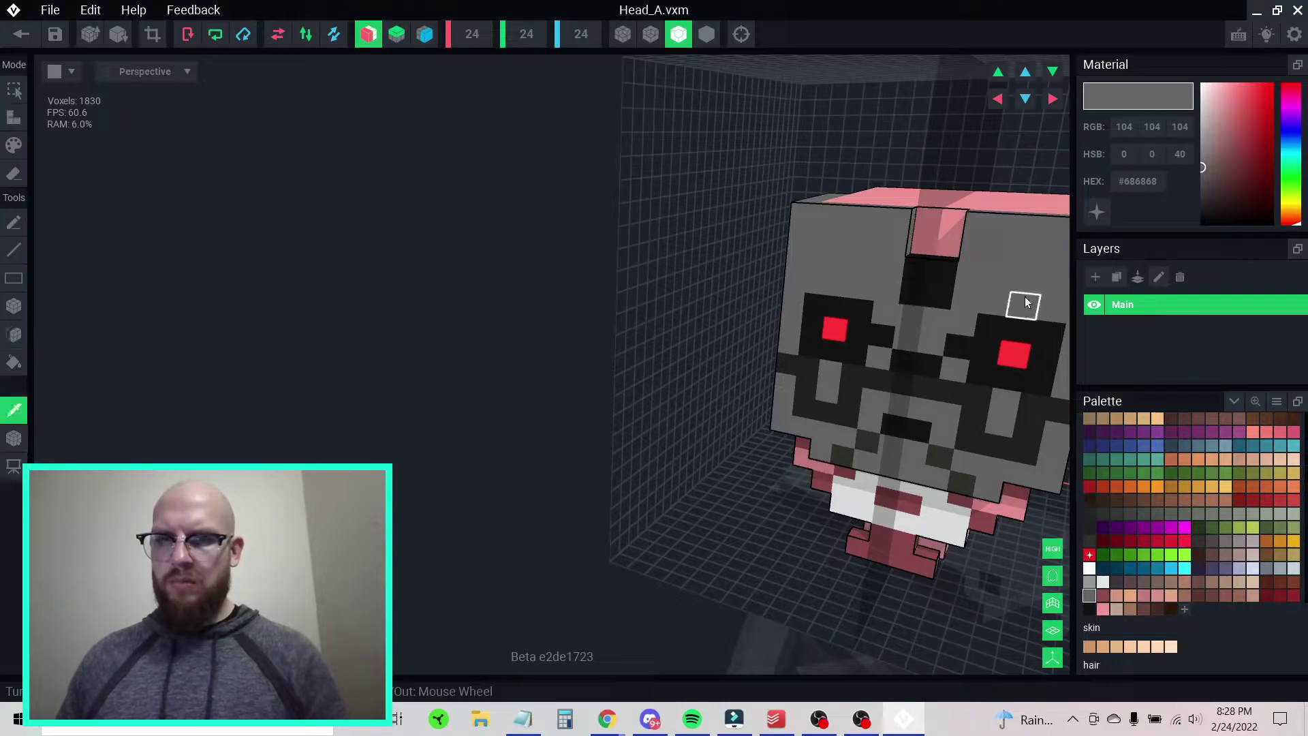
- Repaint the forehead patch in #686868 and paint only the two voxels directly beneath the notch in #141414
key("p")
left_click_drag(962, 298, 937, 297)
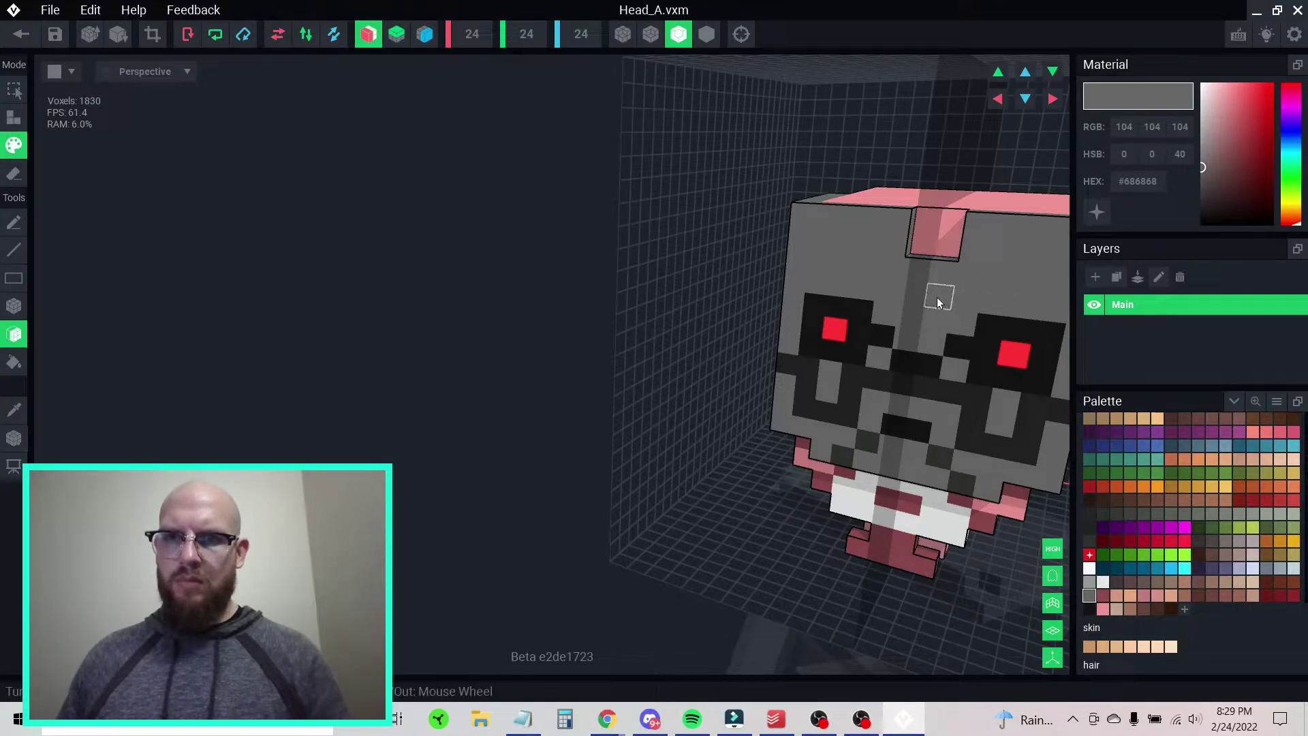
left_click(954, 330, "alt")
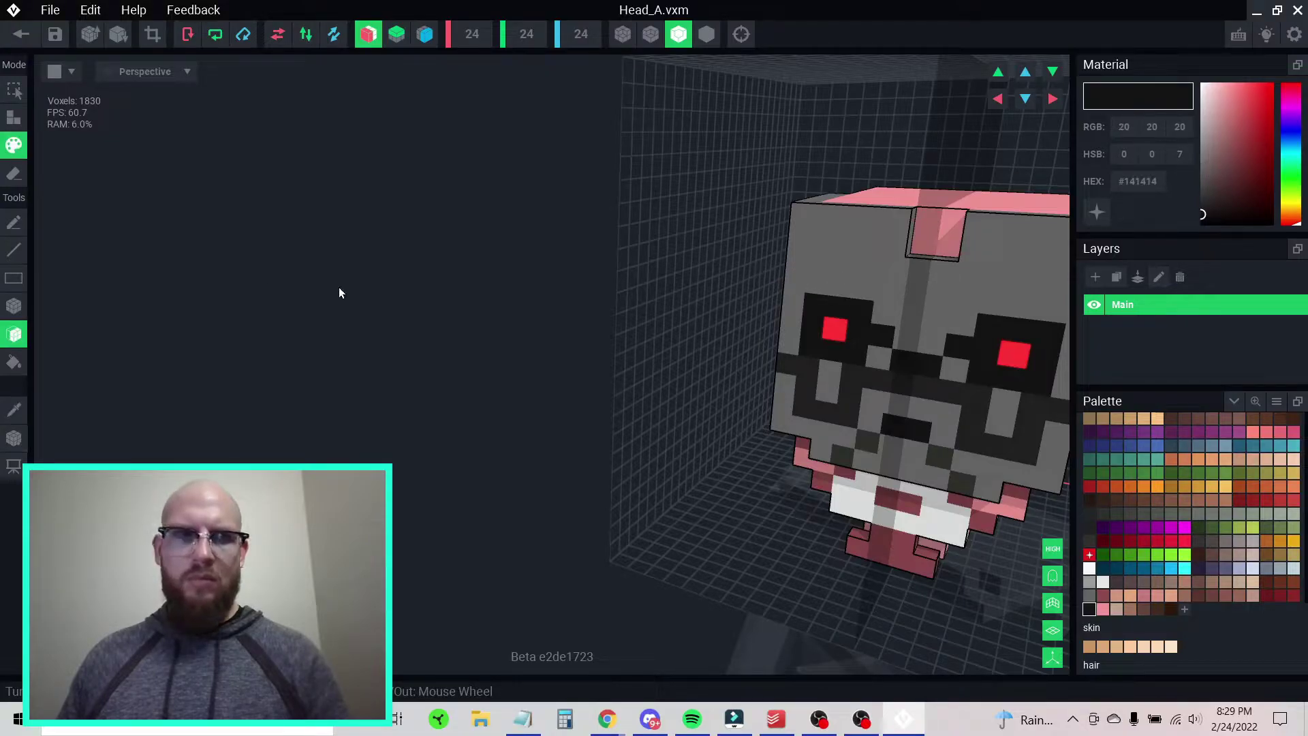
left_click(17, 306)
left_click(913, 273)
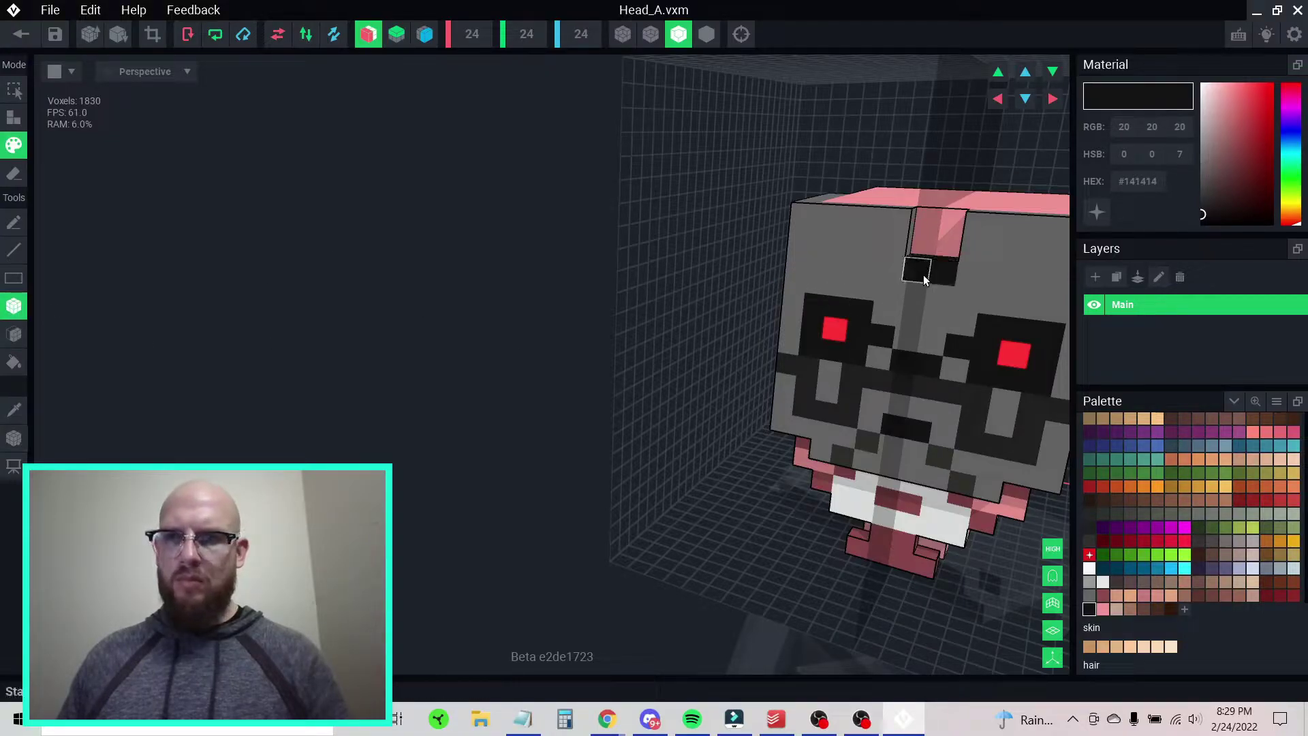
right_click_drag(1007, 309, 983, 317)
middle_click_drag(983, 317, 949, 312)
right_click_drag(954, 320, 817, 289)
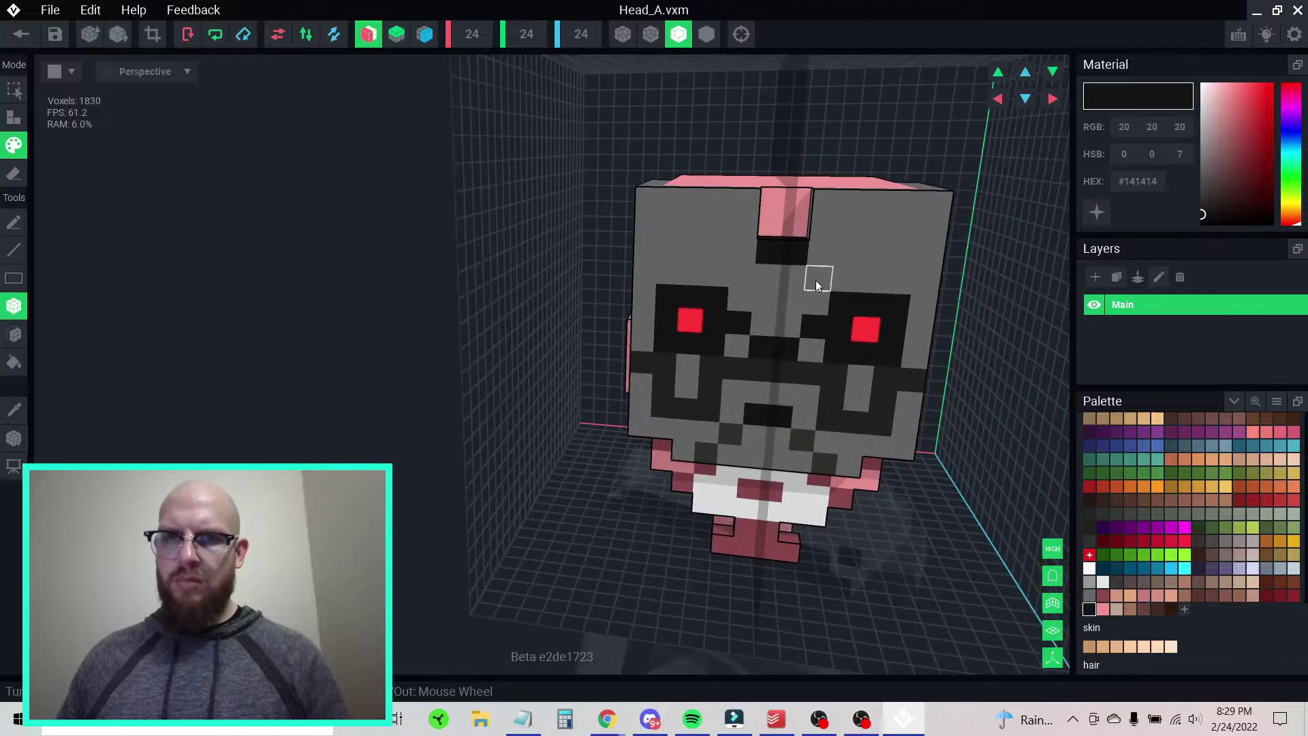
left_click(797, 274)
mouse_move(896, 276)
right_mouse_down()
mouse_move(823, 263)
mouse_move(862, 268)
right_mouse_up()
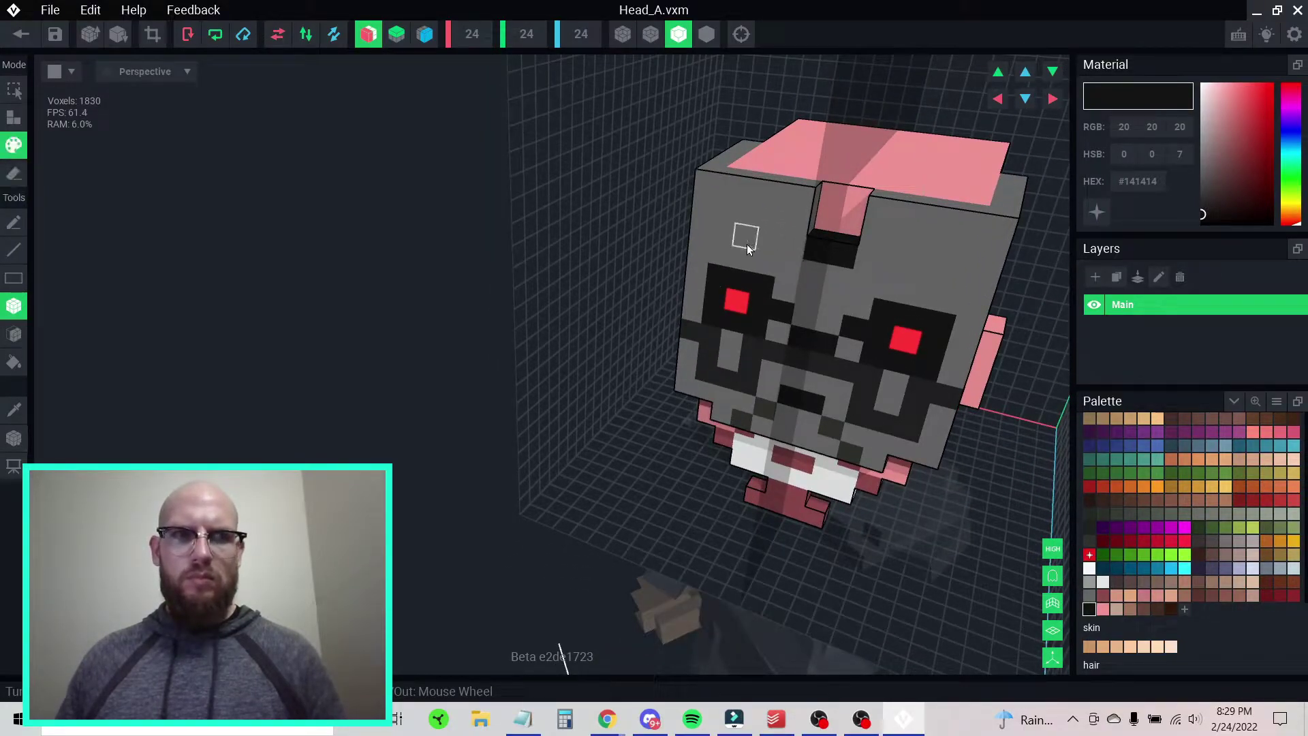
- Attach two #141414 voxels along the bottom of the central forehead notch
key("a")
left_click(829, 236)
right_click_drag(860, 300, 881, 299)
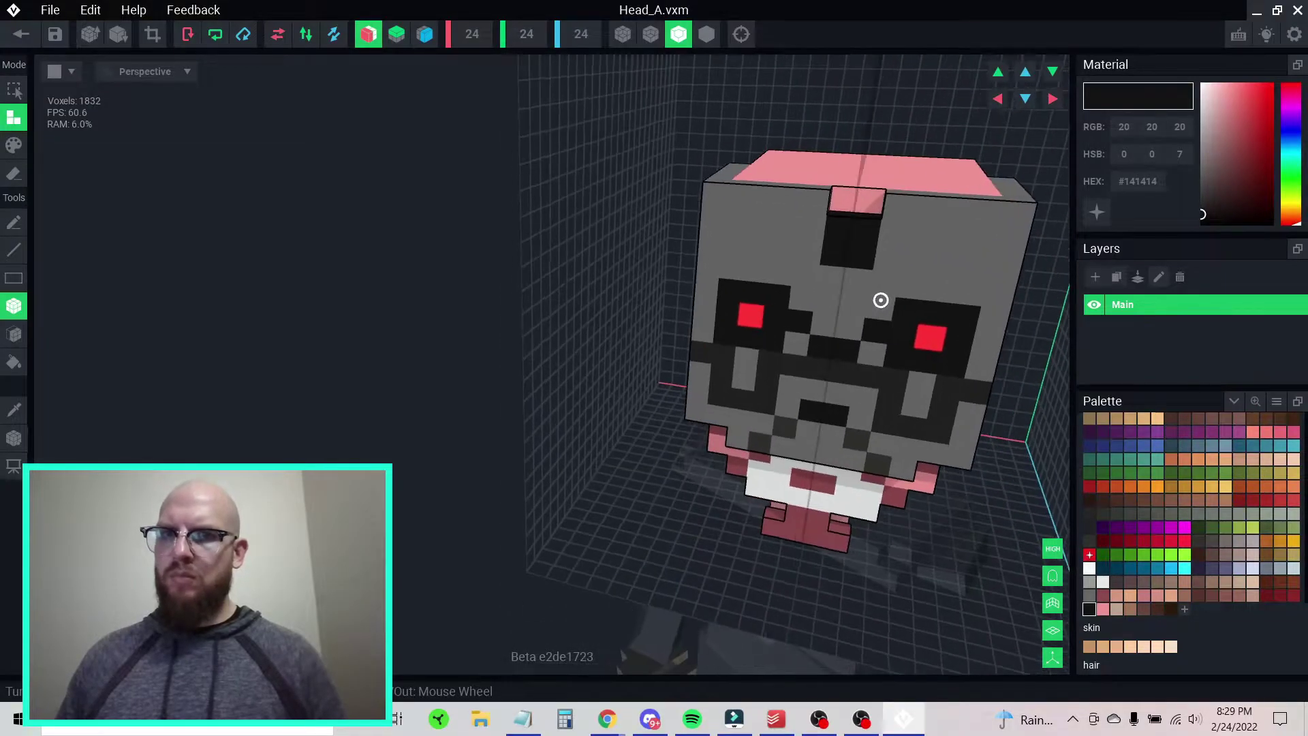
- Paint a mirrored #F6F8F8 arc along the forehead's top edge from the central notch, stepping diagonally down to the outer edges
left_click(1088, 569)
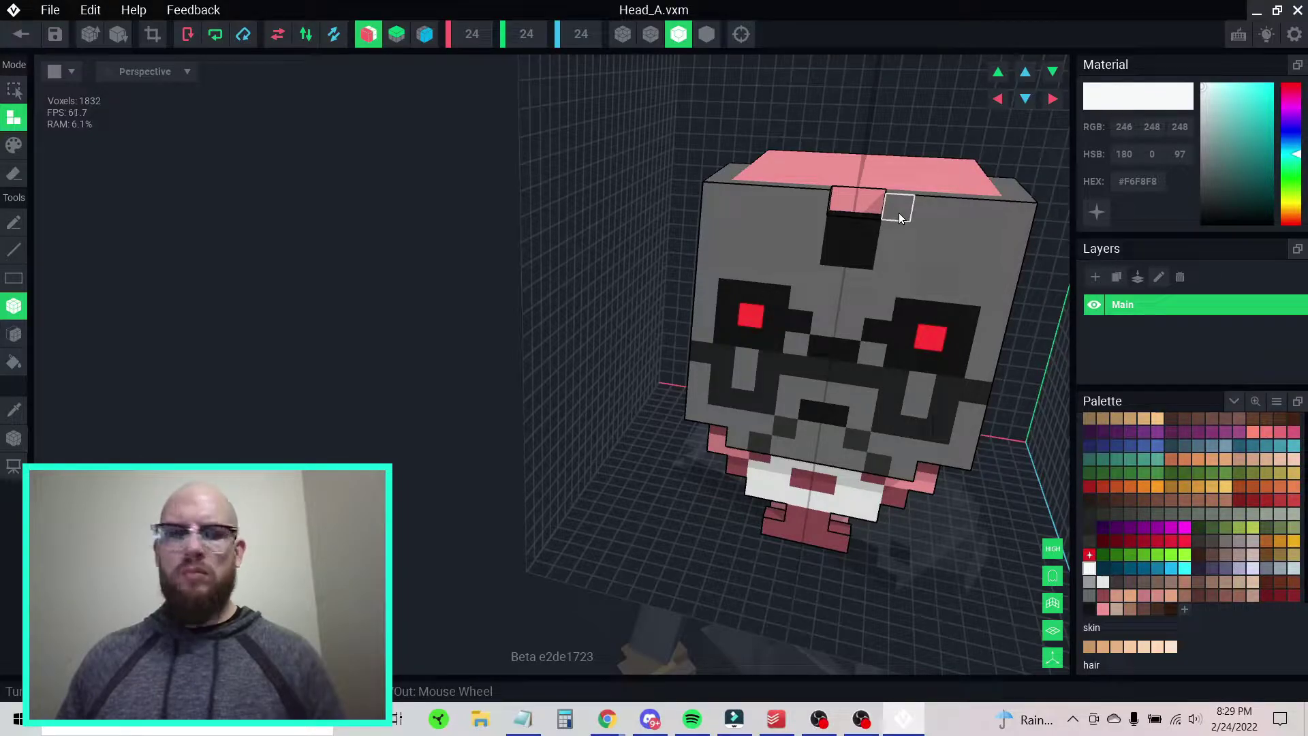
key("p")
left_click_drag(899, 213, 922, 216)
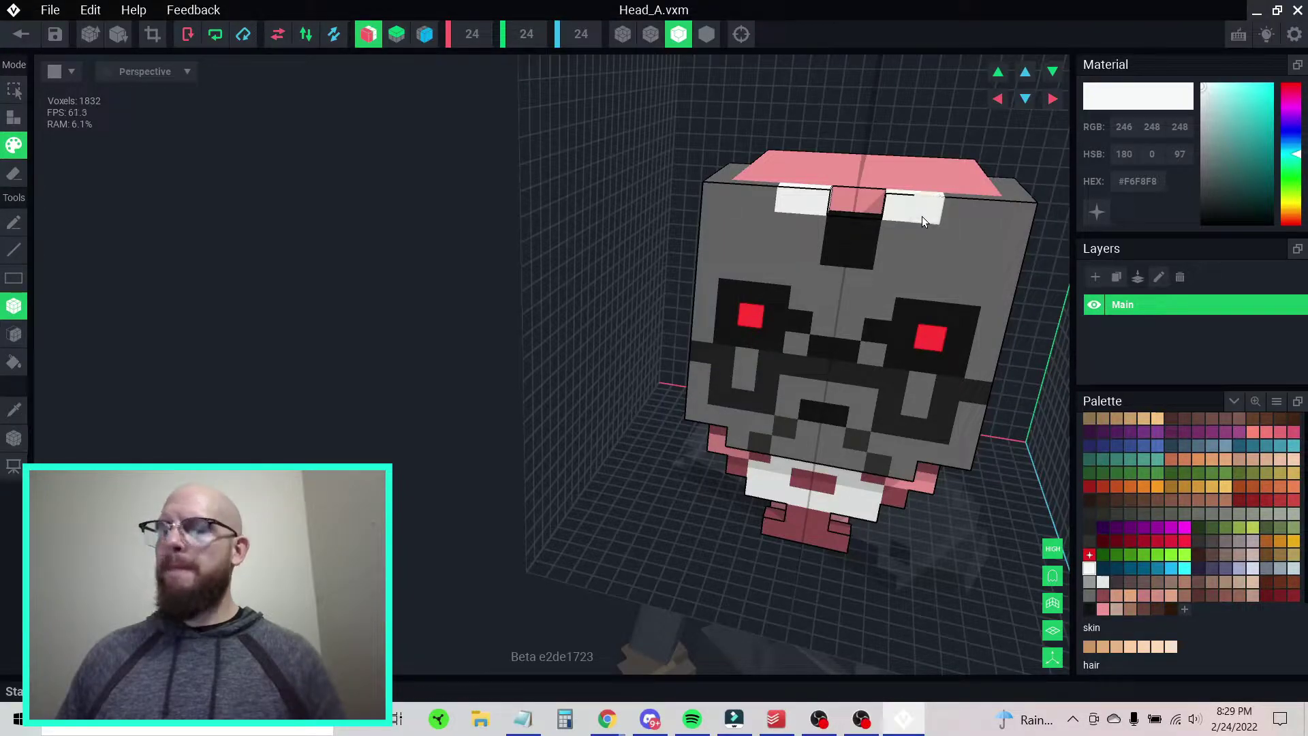
left_click(955, 217)
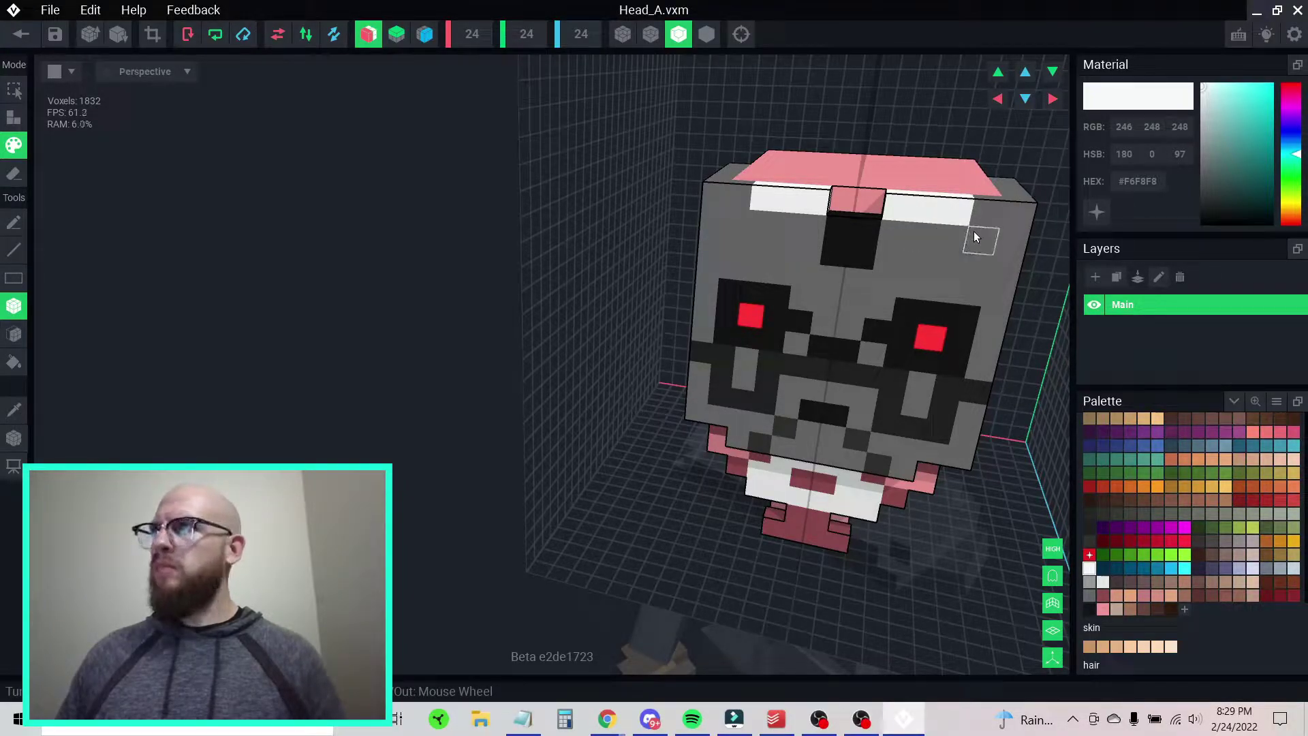
left_click(974, 237)
left_click(1000, 263)
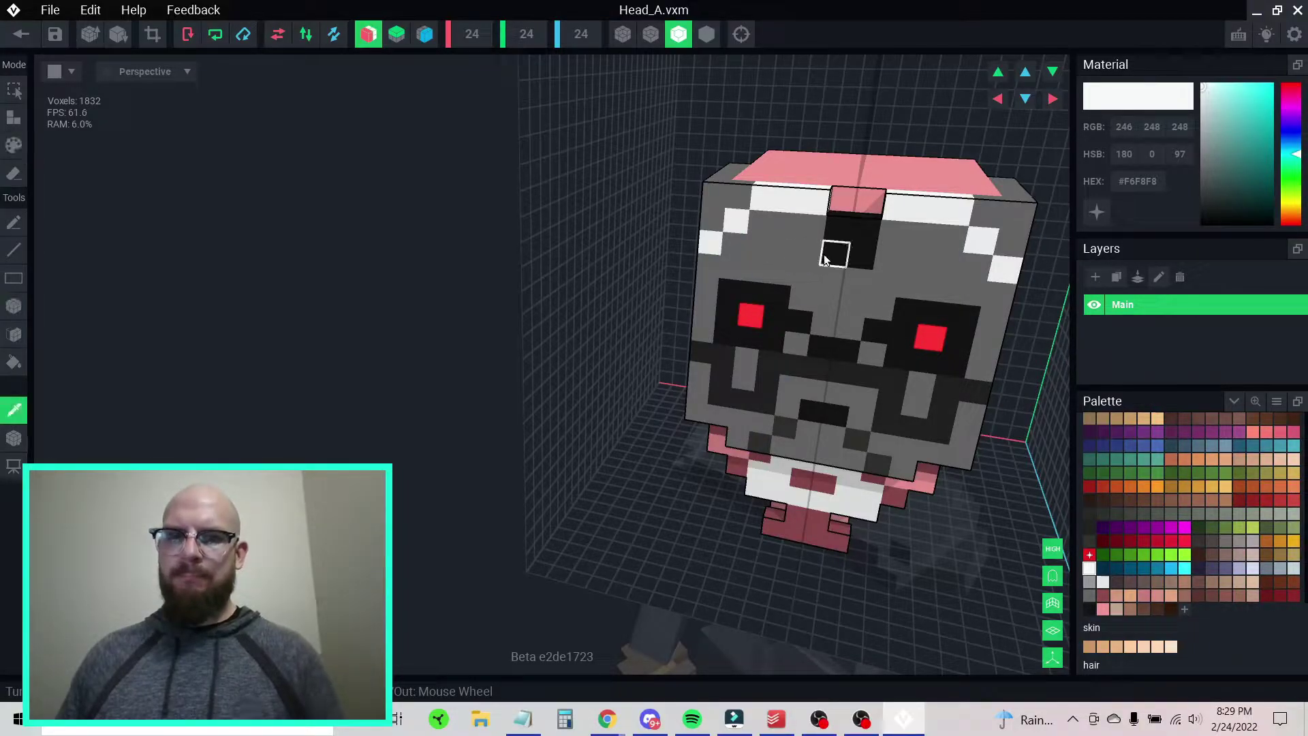
- Paint two separate #141414 voxels on each side of the forehead, level with the lower part of the central dark patch
left_click(814, 256, "alt")
left_click(782, 253)
left_click(738, 251)
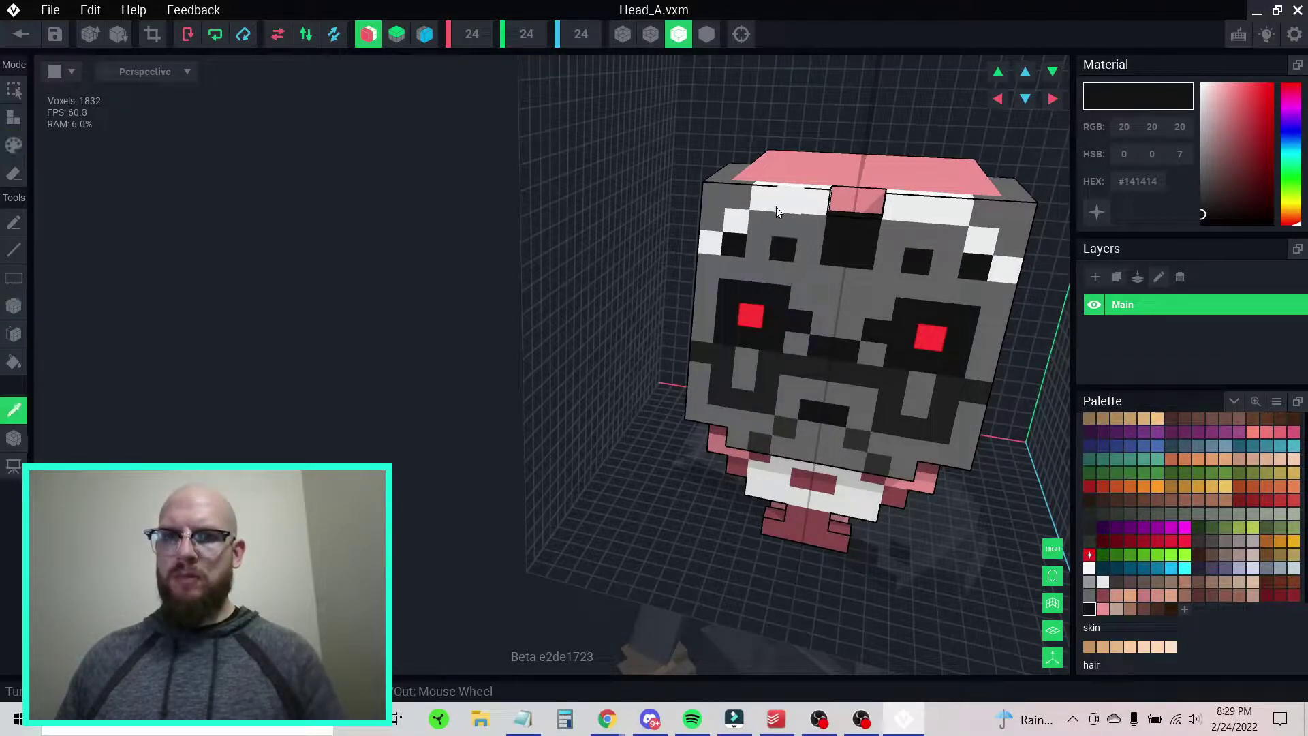
- Fill the grey forehead voxels inside the arc and around the dark spots with #F6F8F8
left_click(775, 209, "alt")
left_click(761, 228)
left_click(791, 227)
left_click(810, 227)
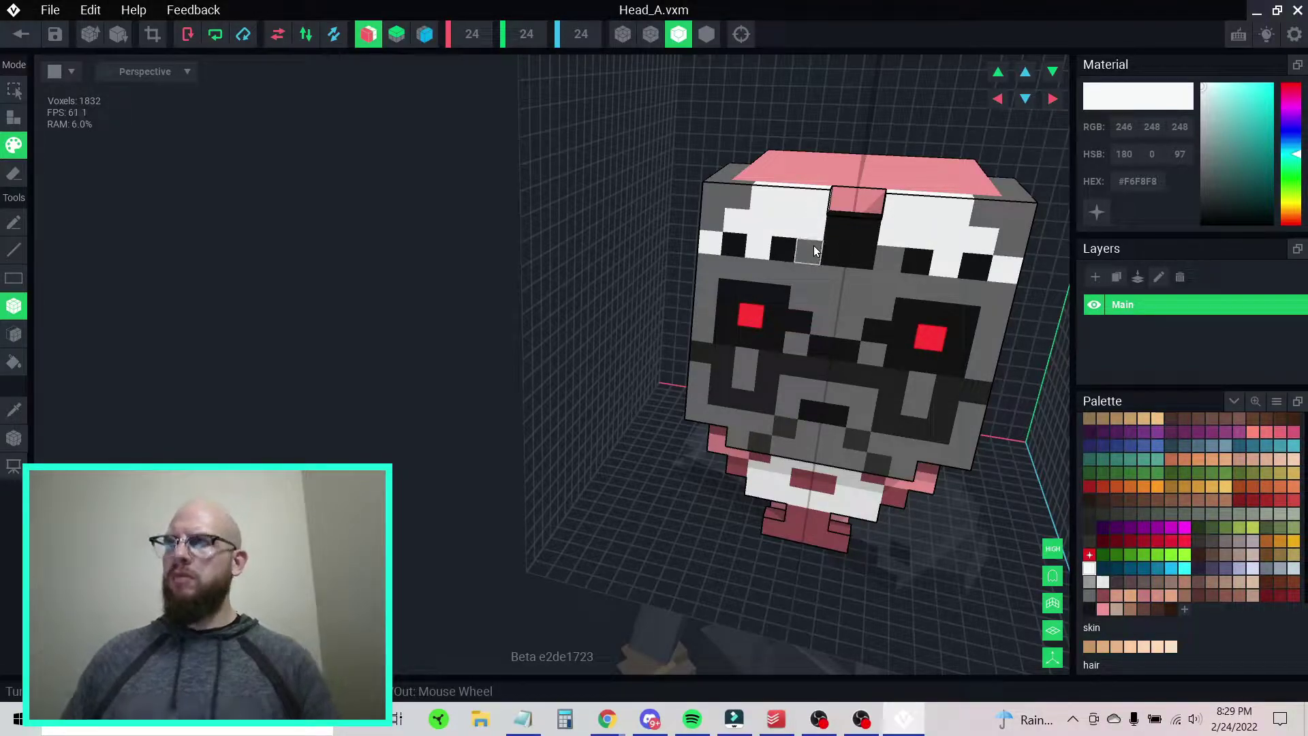
left_click(817, 250)
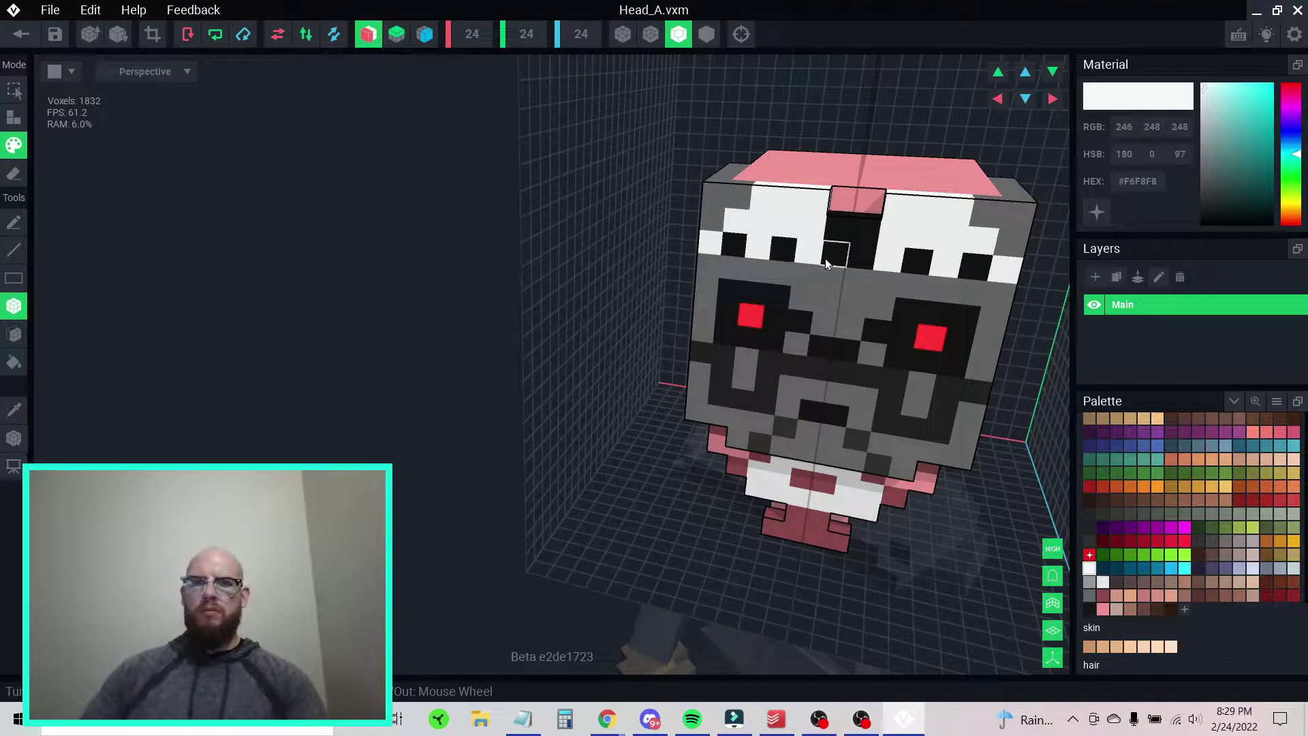
- Paint the full voxel row directly above the eyes in #F6F8F8, undoing a stray stroke along the way
mouse_move(827, 270)
left_mouse_down()
mouse_move(785, 271)
mouse_move(799, 267)
left_mouse_up()
key("ctrl+z")
left_click(708, 265)
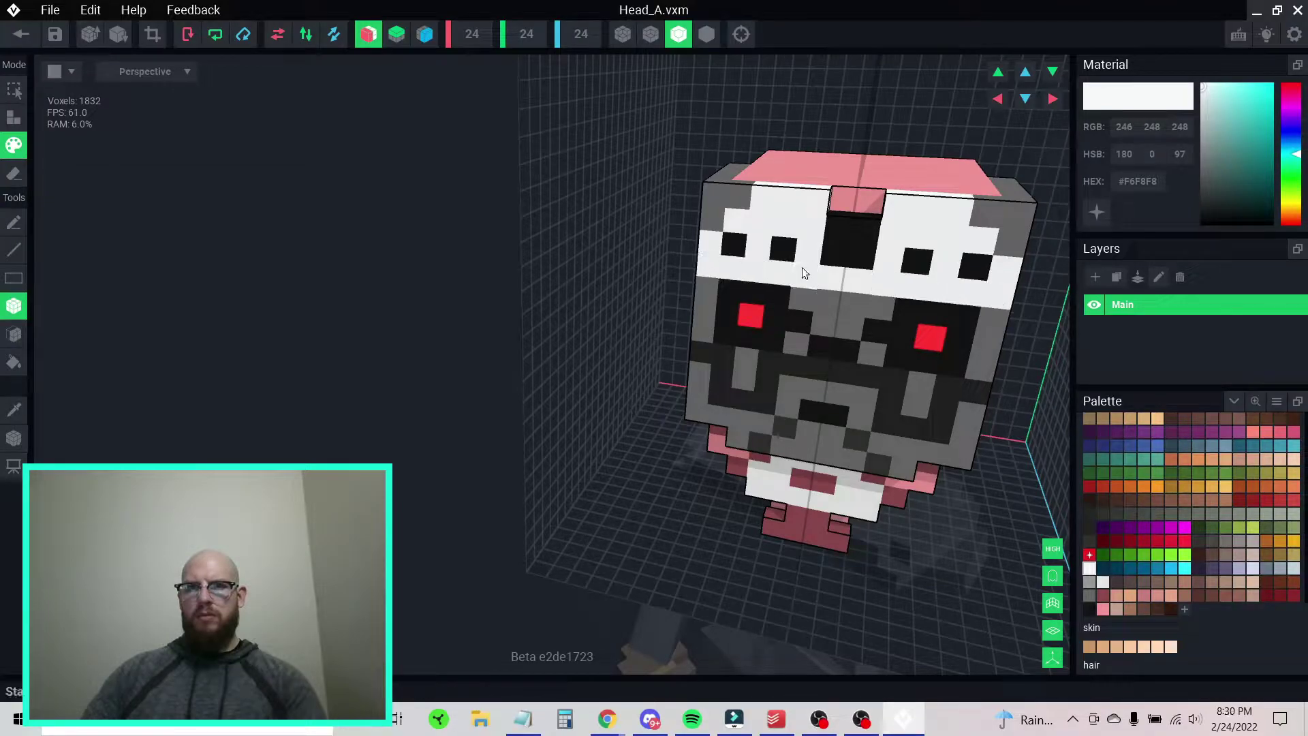
- Repaint the dark band pattern on the mask's cheeks and sides in #686868
mouse_move(842, 273)
right_mouse_down()
mouse_move(856, 269)
mouse_move(843, 275)
right_mouse_up()
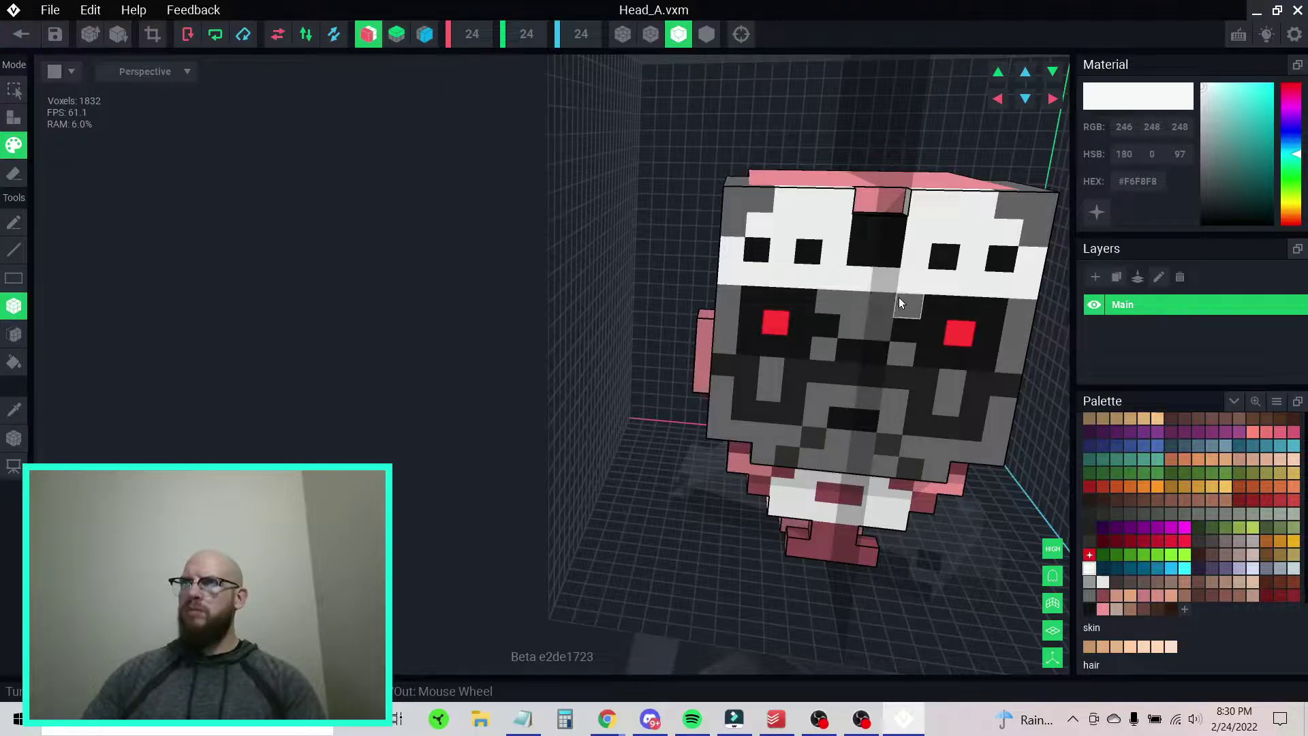
scroll(873, 329, "down", 3)
right_click_drag(874, 329, 926, 329)
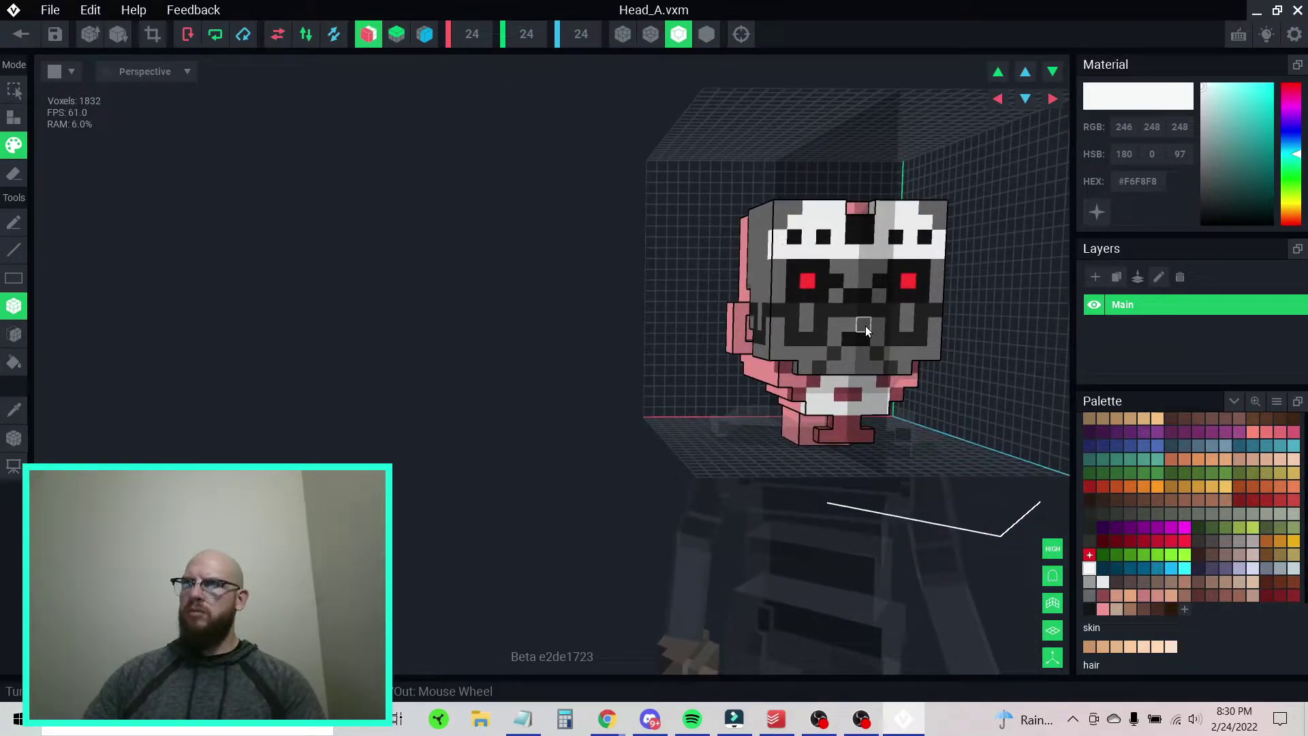
right_click_drag(815, 326, 823, 322)
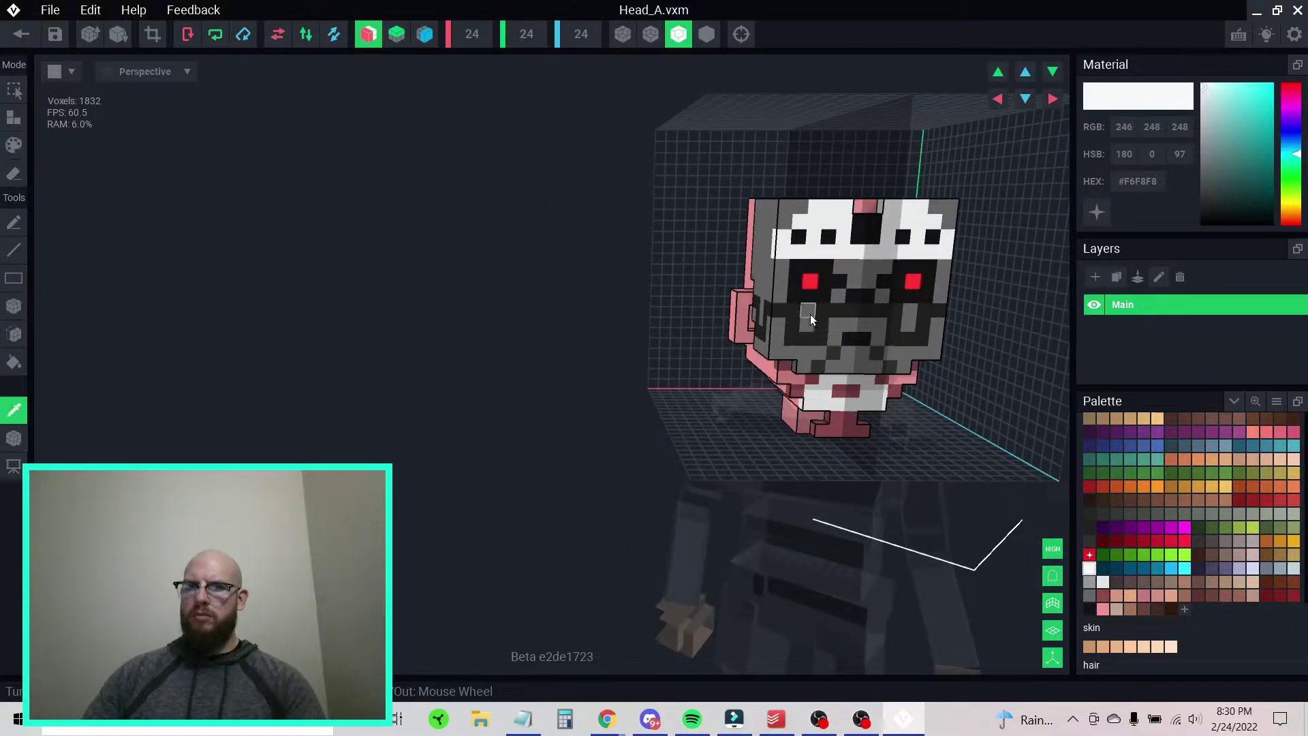
left_click(803, 314, "alt")
mouse_move(791, 327)
left_mouse_down()
mouse_move(820, 341)
mouse_move(855, 310)
left_mouse_up()
left_click(796, 314)
right_click_drag(797, 327, 797, 320)
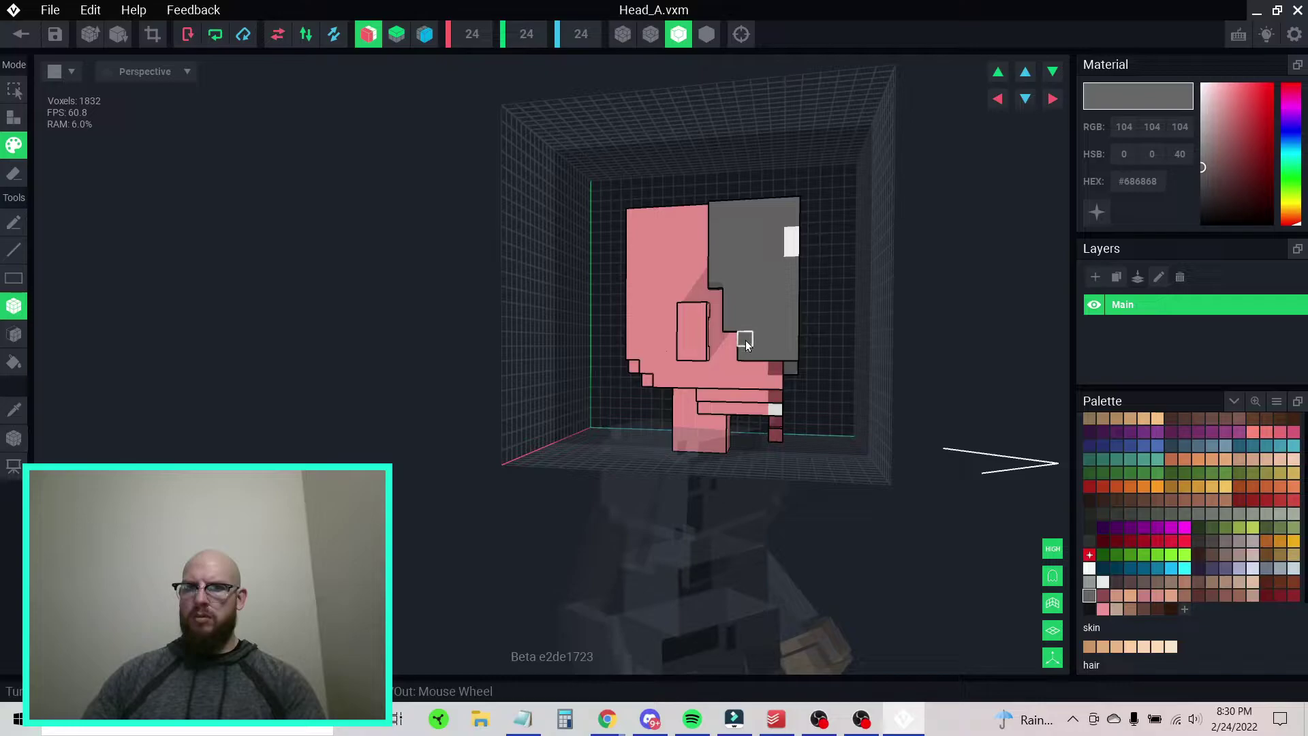
- Paint a short stepped #212121 line near the rear edge of the mask's side and recolour its rearmost voxel in #686868
right_click_drag(745, 340, 812, 324)
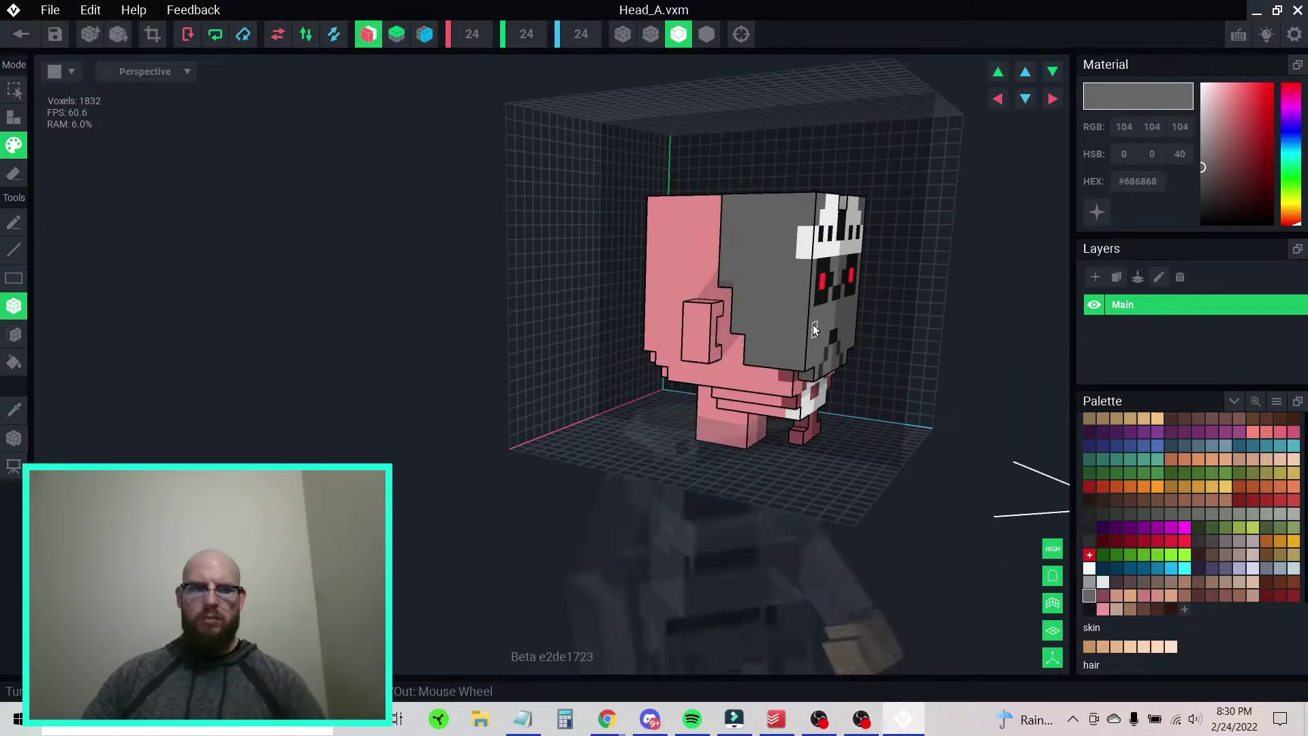
key("i")
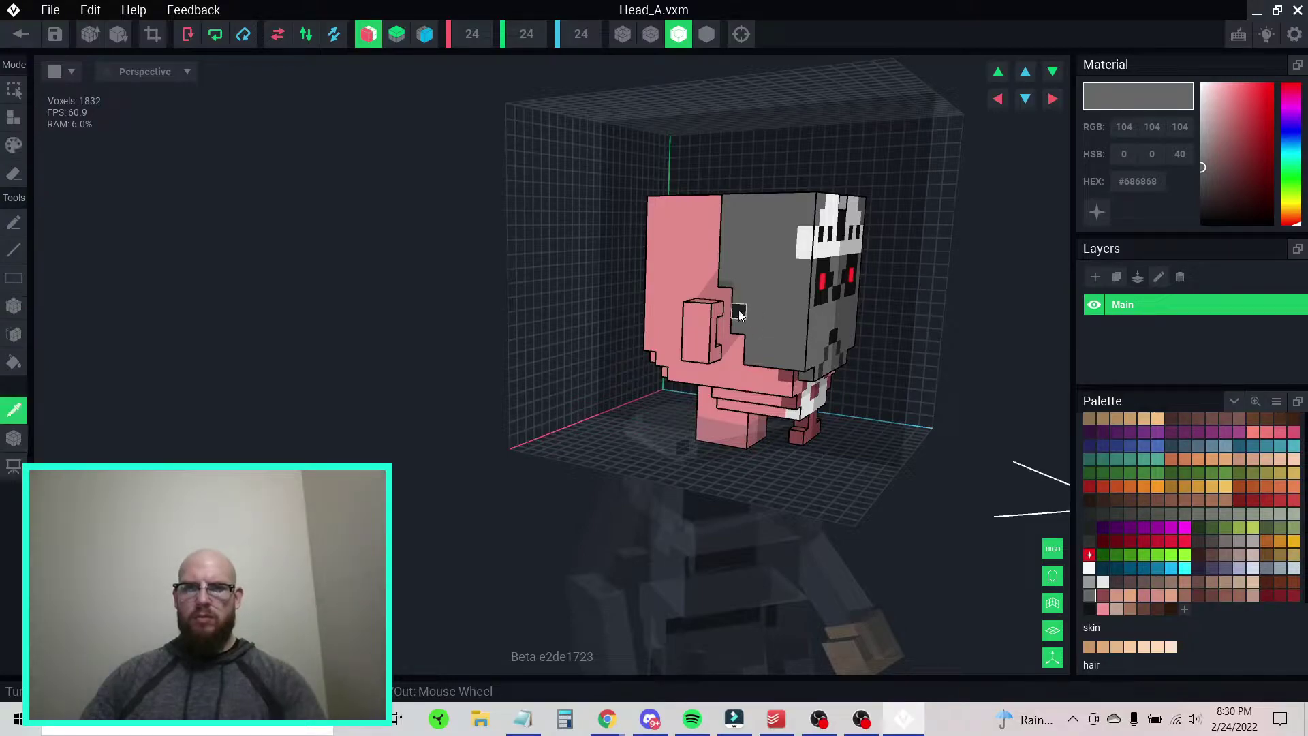
left_click(739, 310)
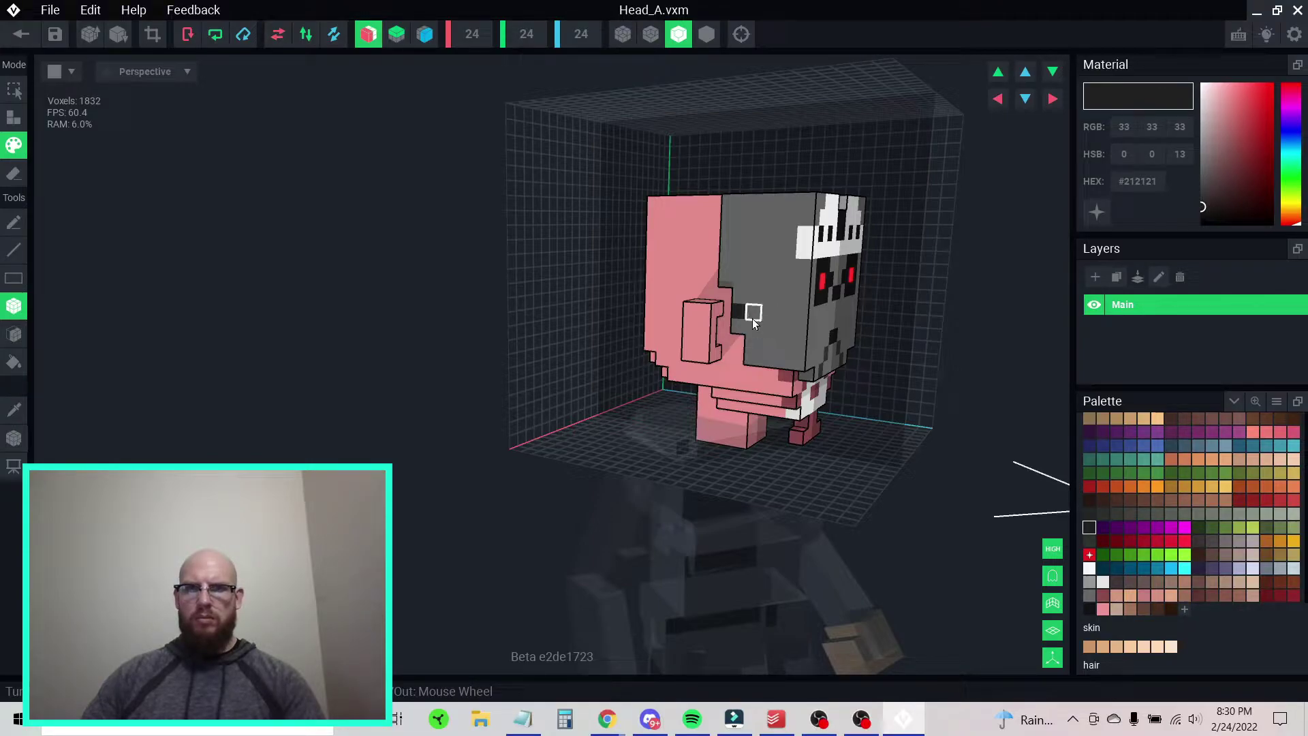
mouse_move(750, 316)
right_mouse_down()
mouse_move(708, 334)
mouse_move(835, 327)
mouse_move(716, 306)
mouse_move(762, 312)
right_mouse_up()
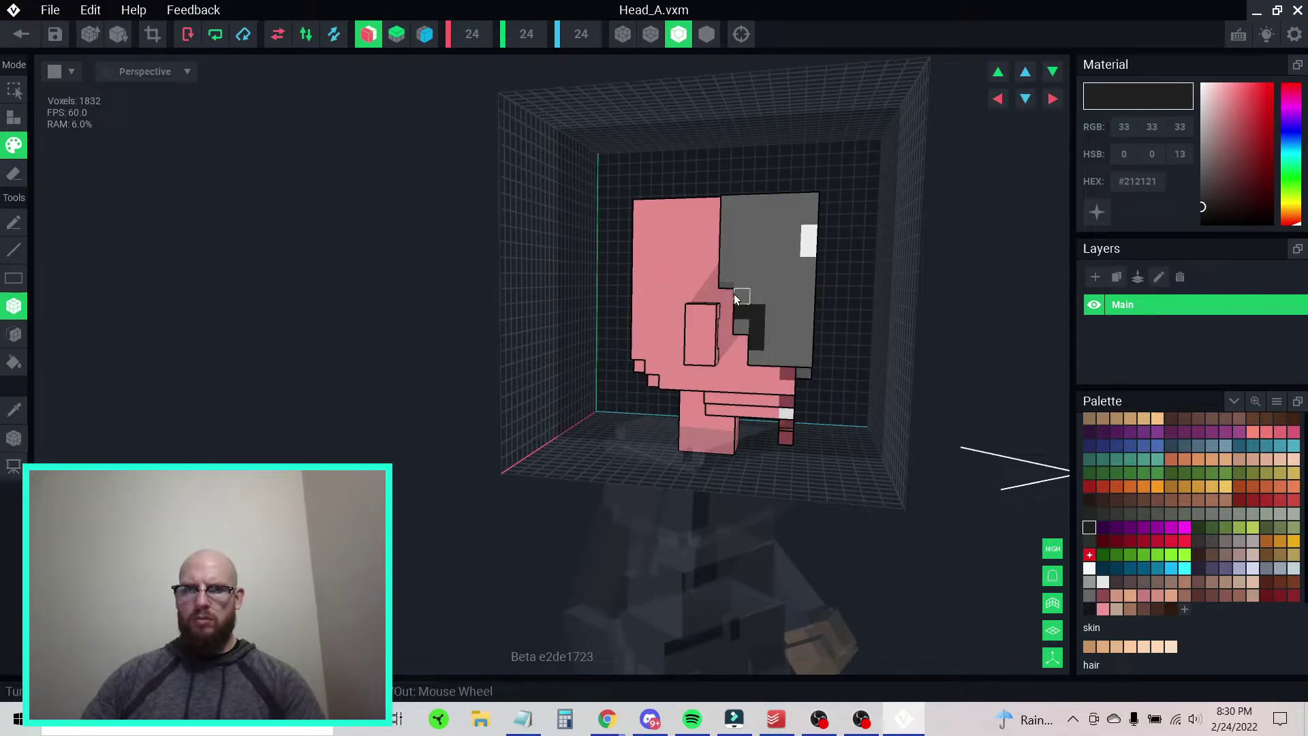
left_click(738, 284, "alt")
left_click(747, 314)
- Extend the #212121 line forward across the mask's side, then down and out to the front edge
left_click(763, 314, "alt")
left_click(774, 313)
left_click(789, 317)
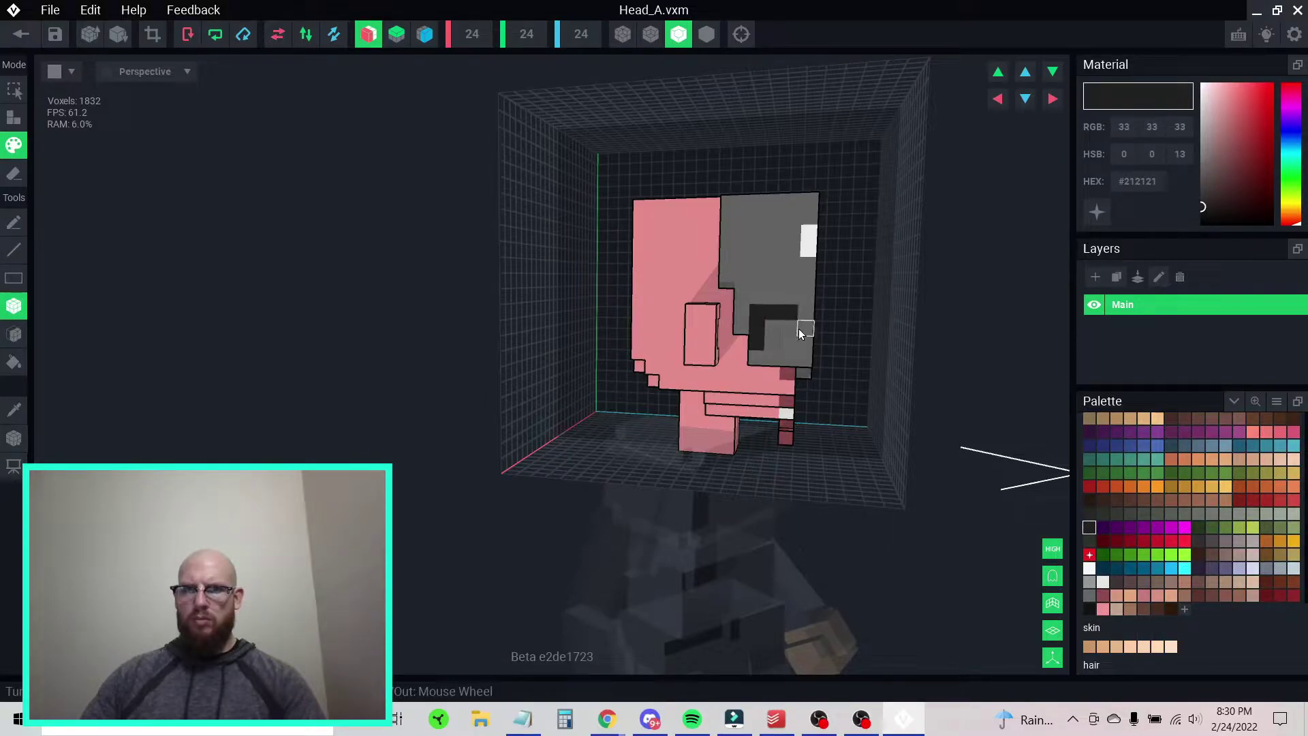
left_click(792, 331)
left_click(791, 348)
left_click(807, 349)
- Paint the #212121 line across the front cheeks, stepping up below the eyes and back down towards the nose
right_click_drag(806, 348, 804, 349)
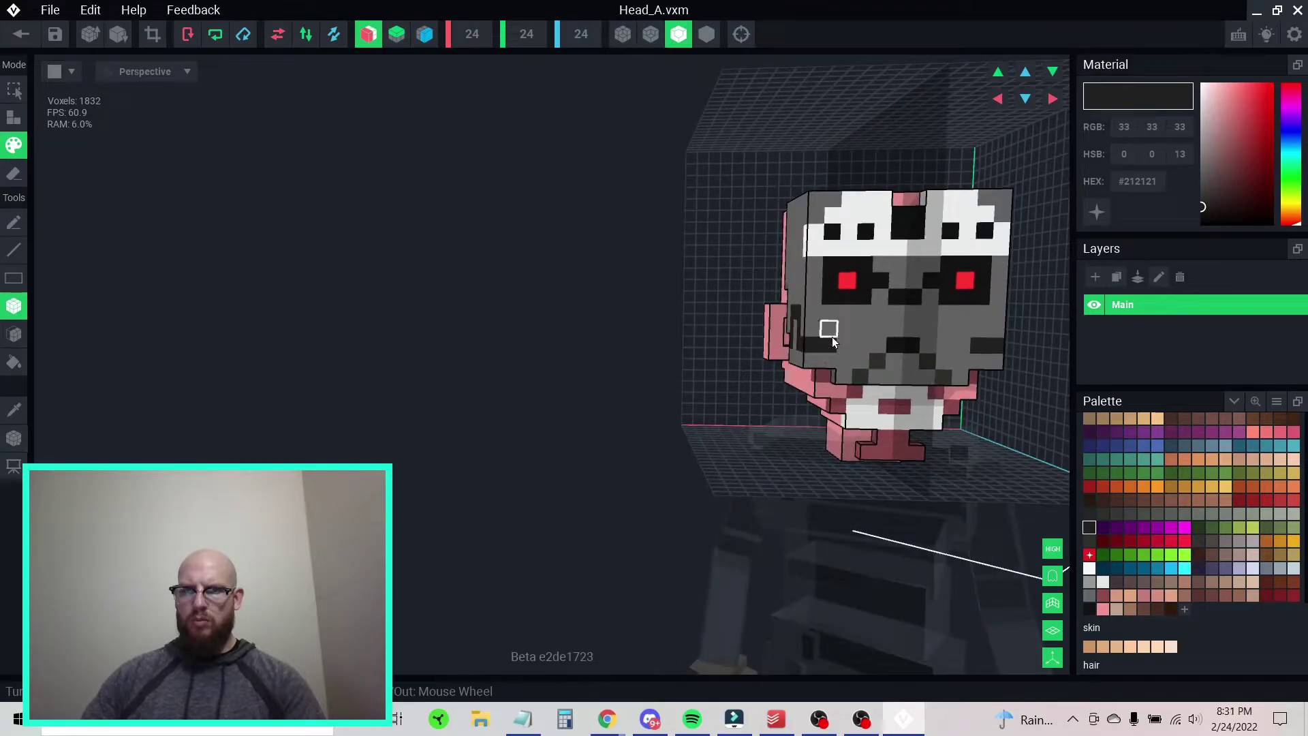
left_click(831, 329)
left_click(835, 312)
left_click(848, 310)
left_click(865, 316)
left_click(868, 330)
left_click(876, 333)
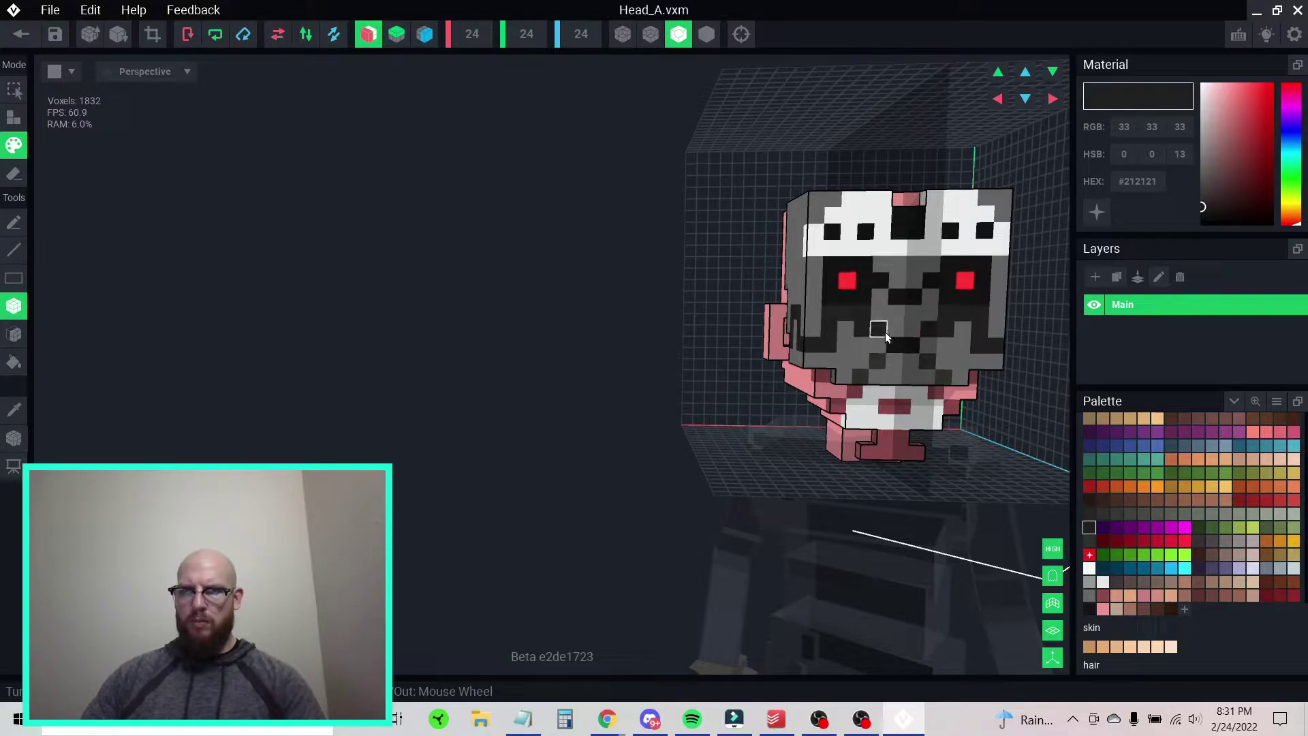
- Inspect the repainted mask from the front and below, and sample its grey #686868 as the material colour
right_click_drag(934, 361, 943, 363)
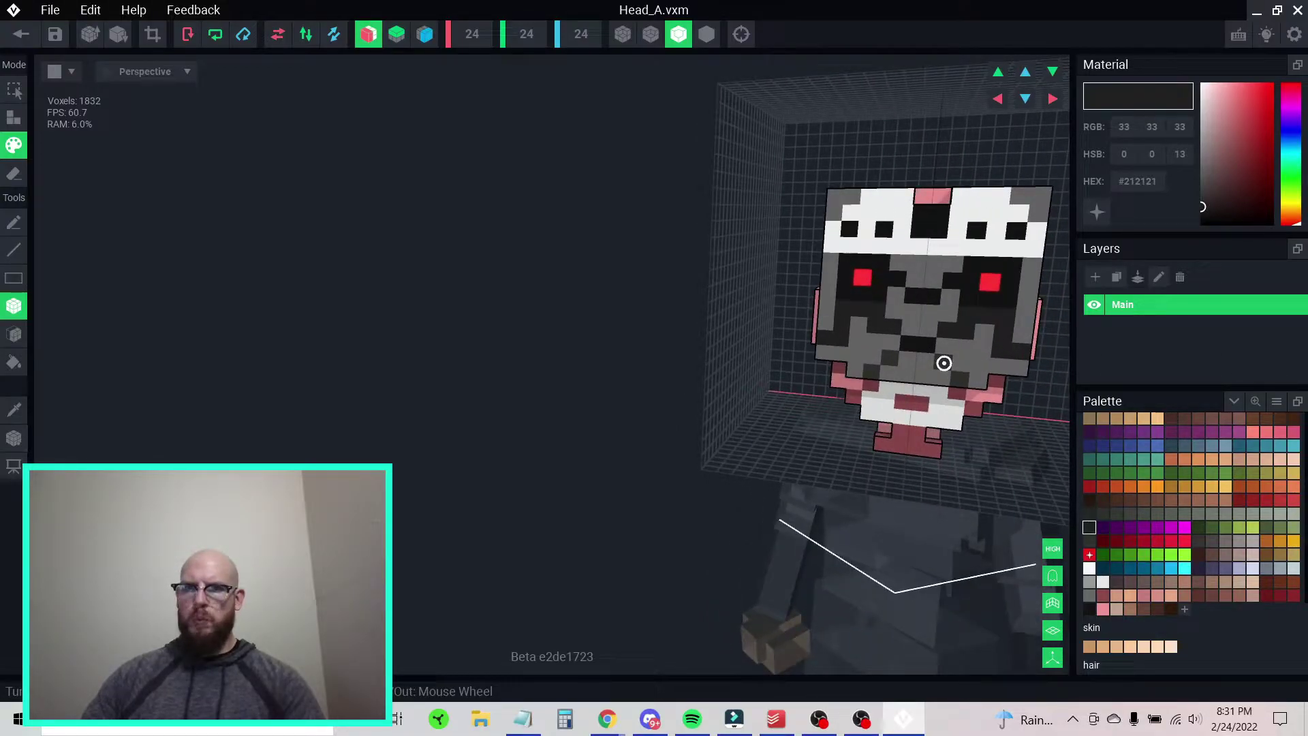
mouse_move(944, 363)
right_mouse_down()
mouse_move(975, 364)
mouse_move(959, 364)
right_mouse_up()
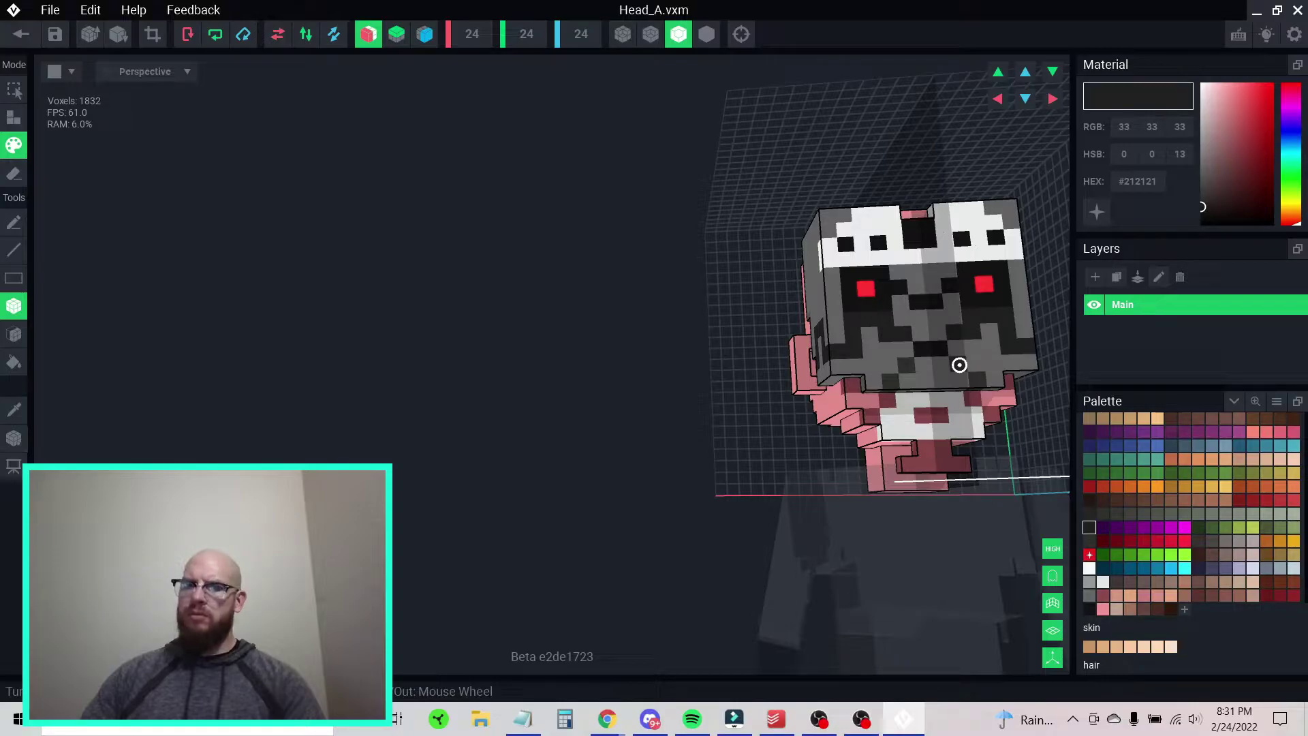
right_click_drag(959, 364, 970, 365)
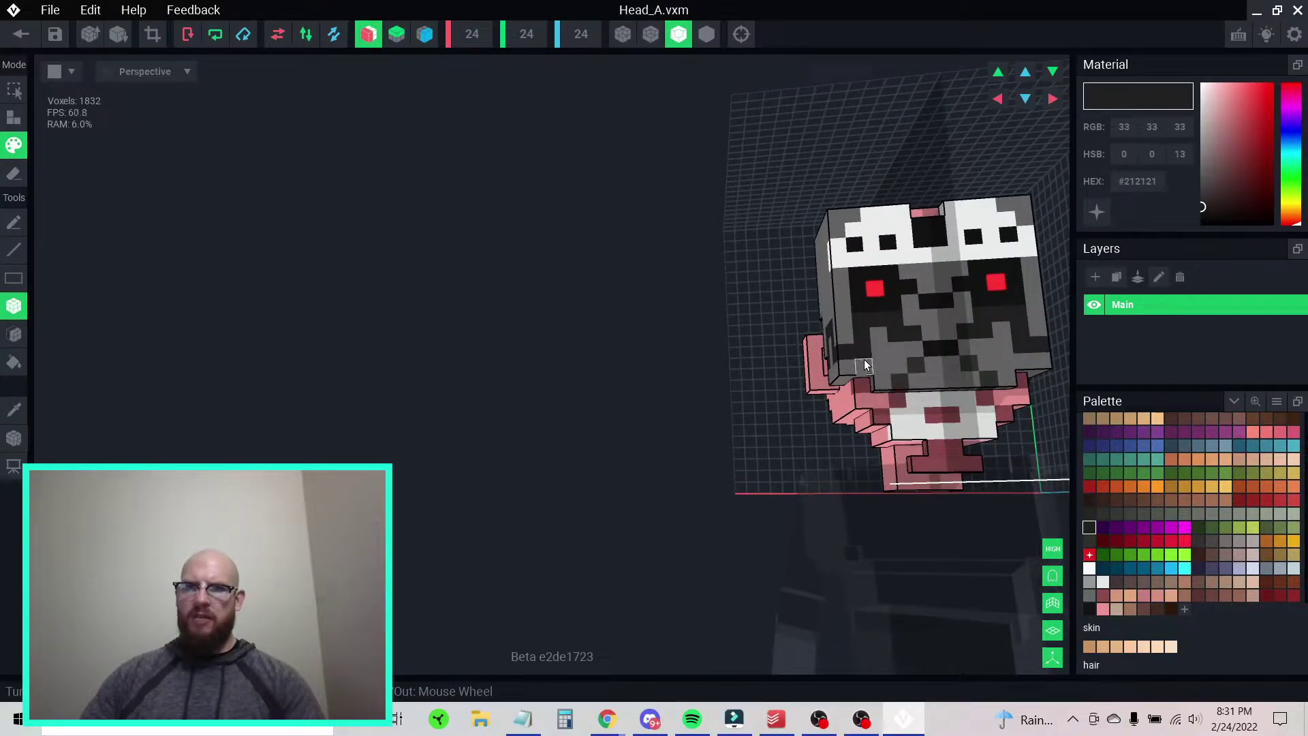
mouse_move(881, 363)
right_mouse_down()
mouse_move(906, 351)
mouse_move(883, 368)
right_mouse_up()
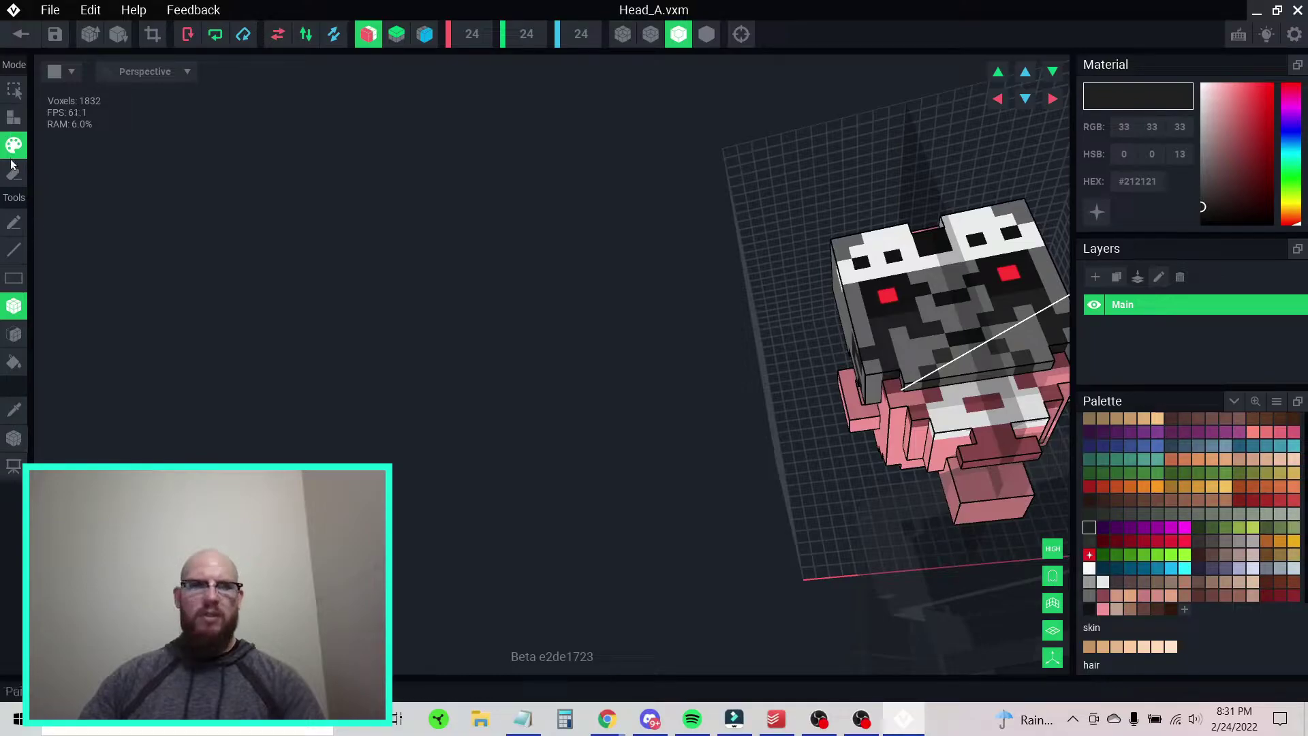
key("i")
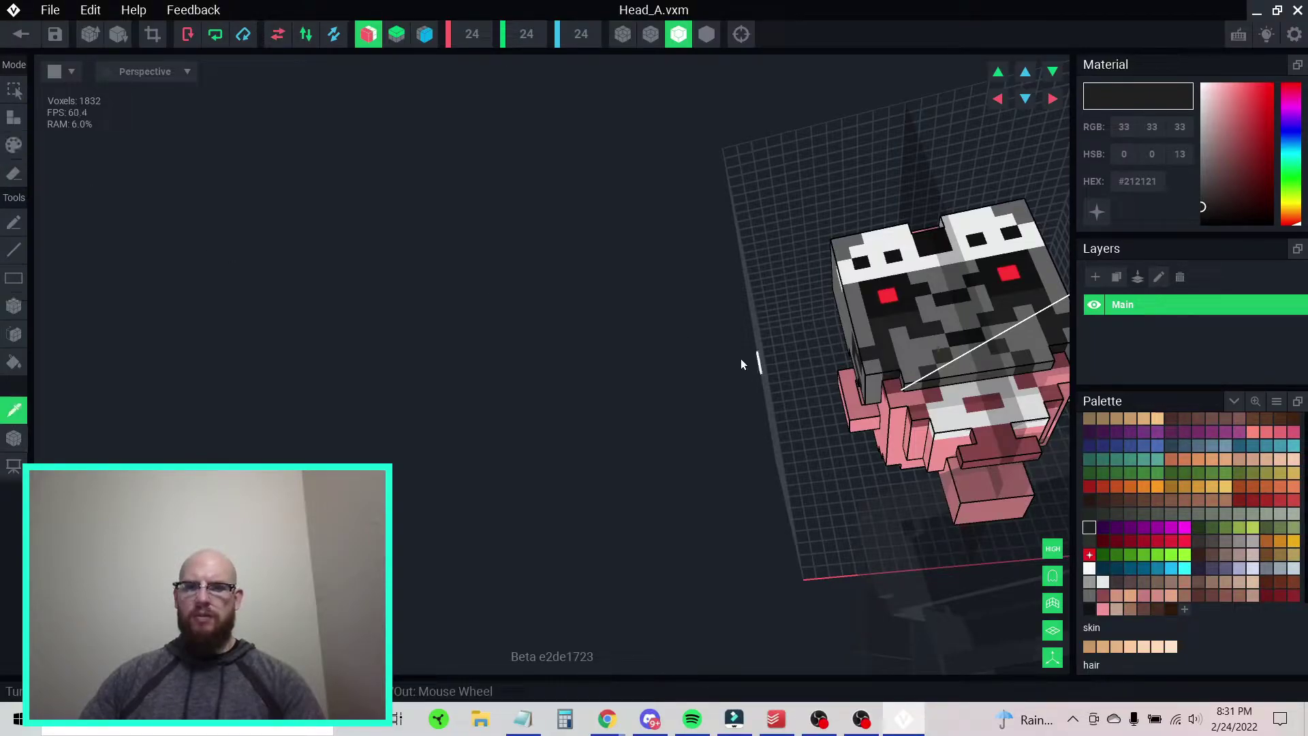
left_click(880, 377, "alt")
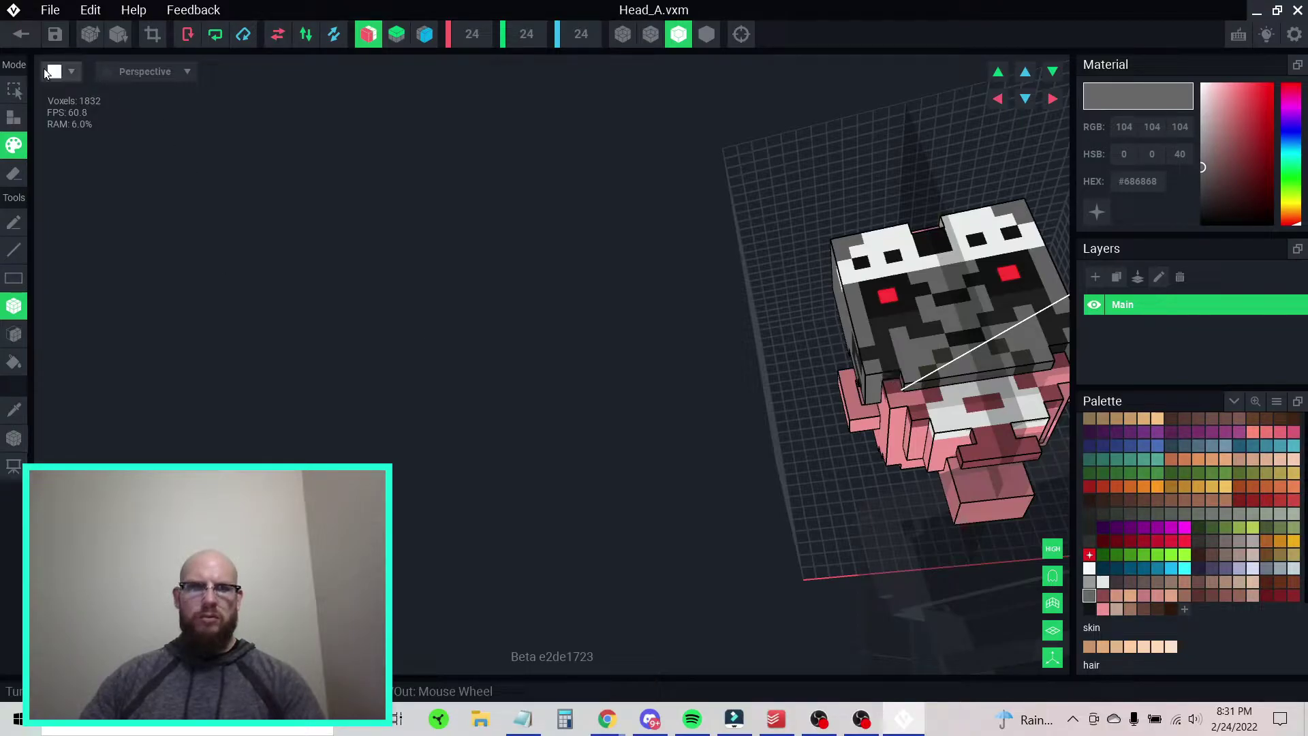
- Attach grey #686868 voxels beneath the mask's lower edge at the front corners and along its sides
key("a")
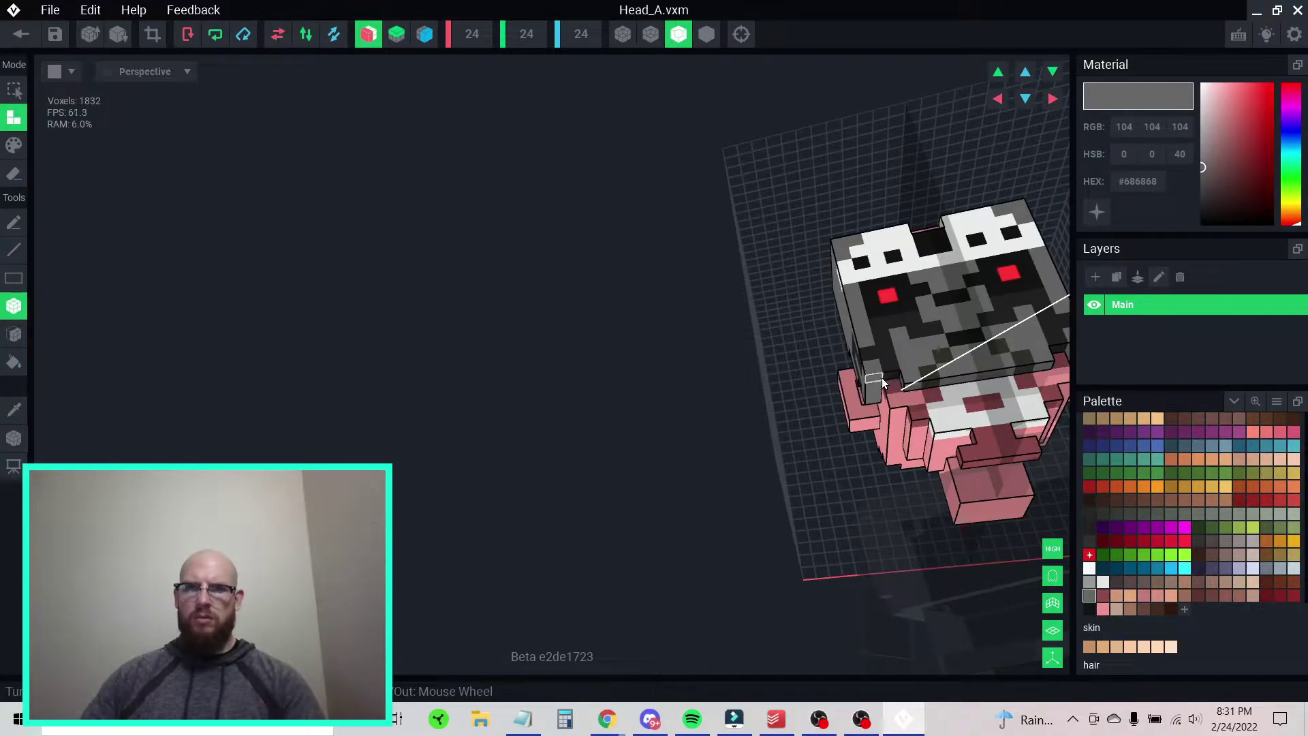
scroll(883, 369, "up", 6)
left_click_drag(829, 452, 791, 460)
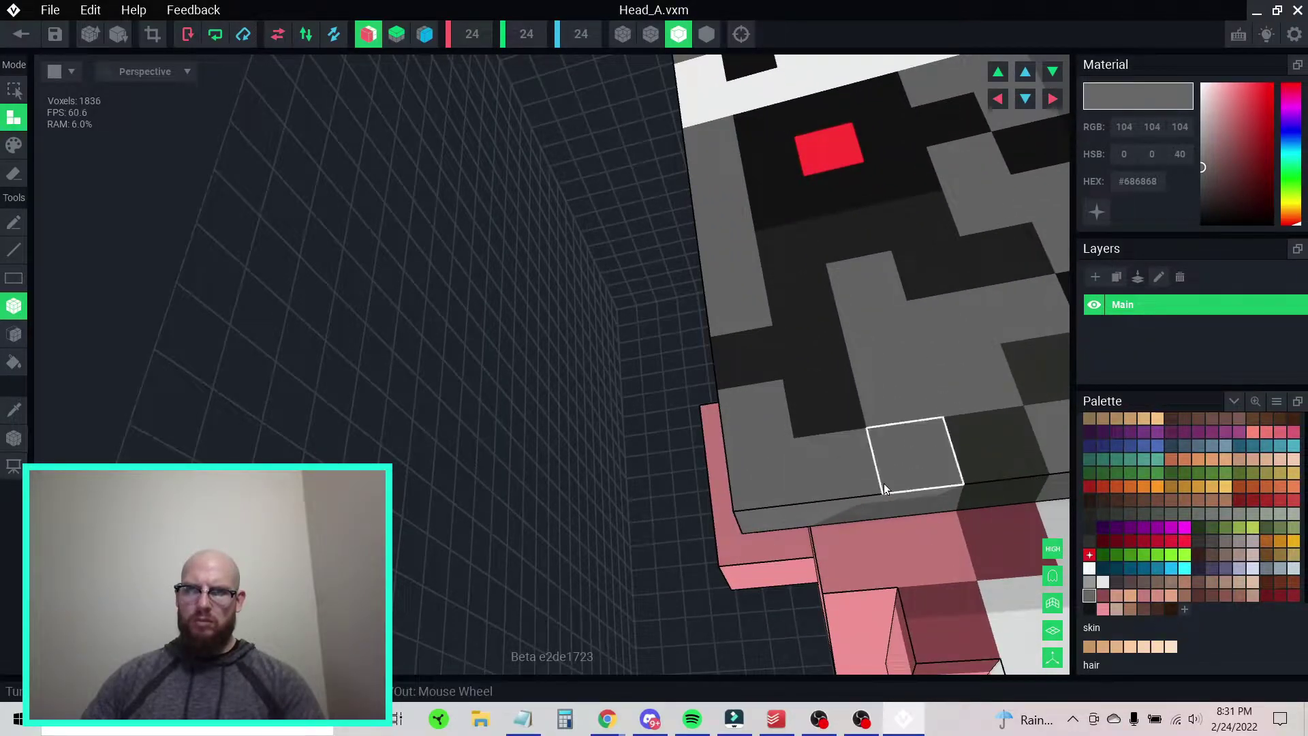
left_click(893, 497)
right_click_drag(830, 497, 830, 497)
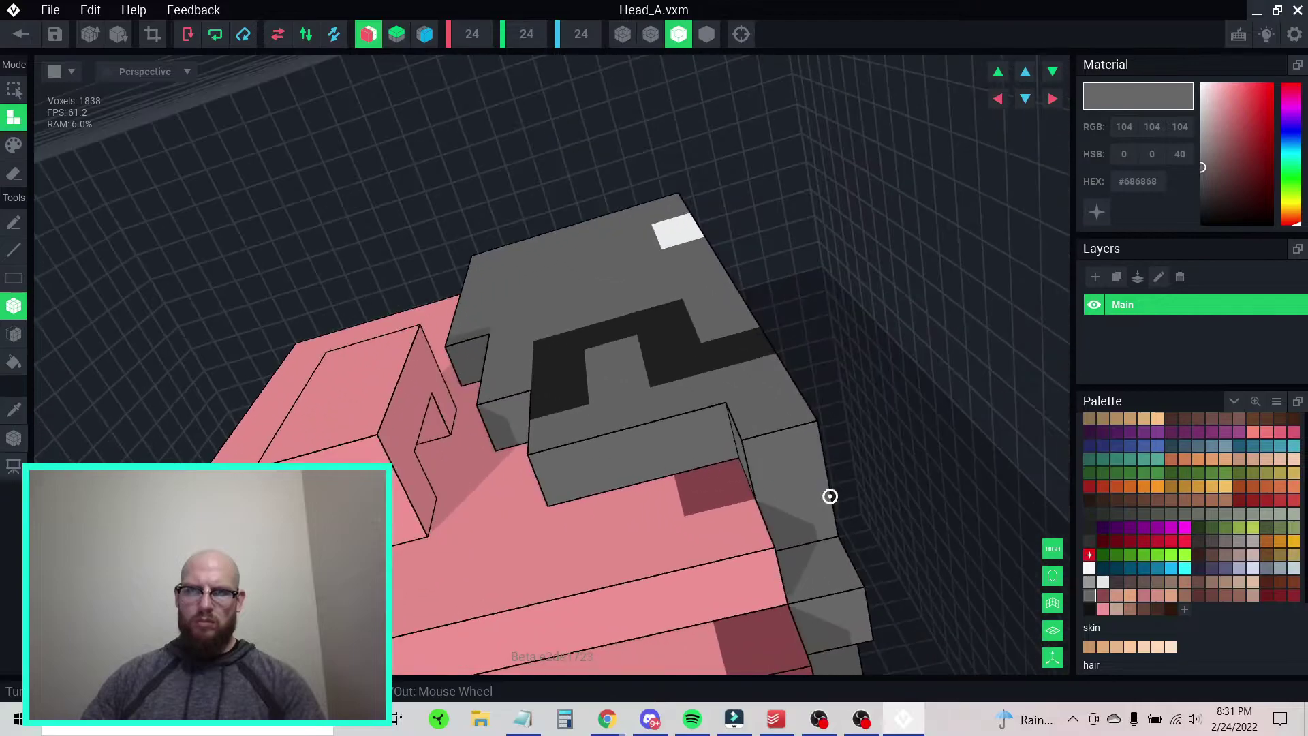
left_click_drag(722, 460, 605, 483)
right_click_drag(663, 485, 579, 453)
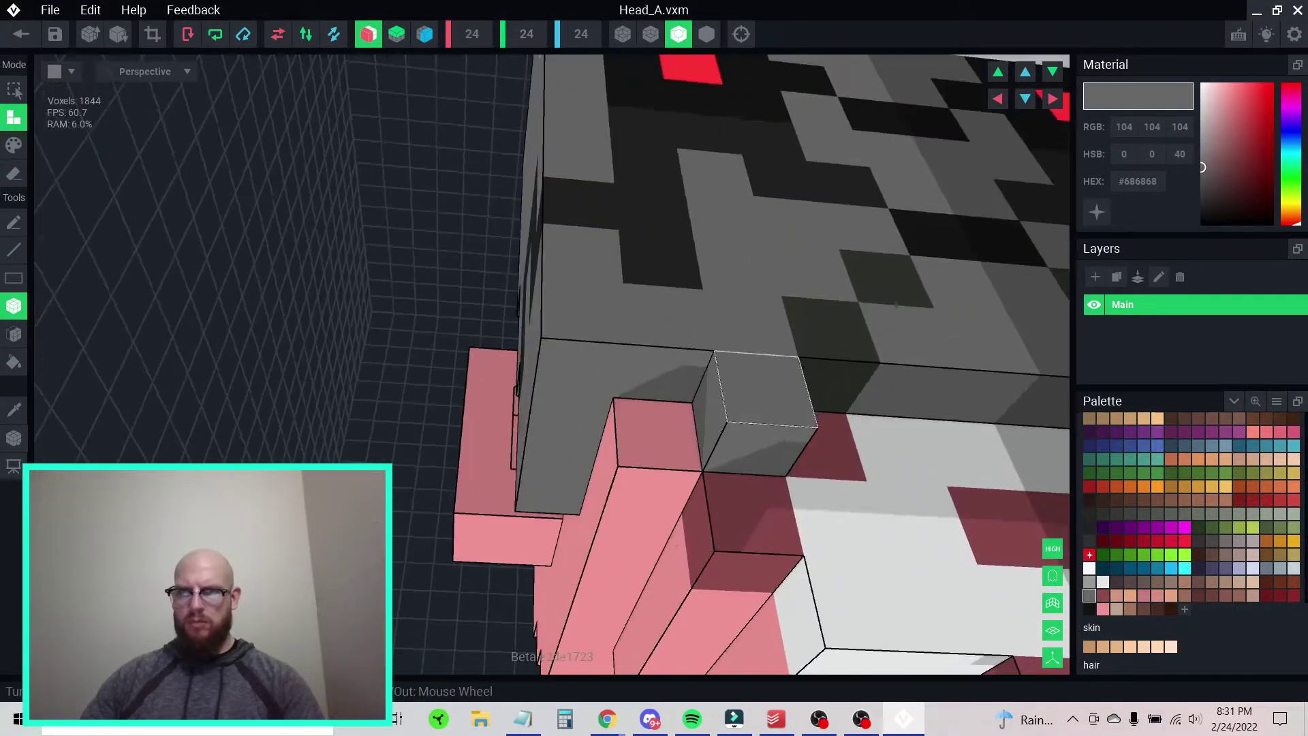
- Fill the gap beneath the front of the mask with a row of grey voxels across the chin
right_click_drag(896, 304, 875, 315)
middle_click_drag(876, 315, 531, 354)
left_click_drag(471, 402, 671, 398)
middle_click_drag(974, 433, 755, 400)
right_click_drag(754, 404, 534, 317)
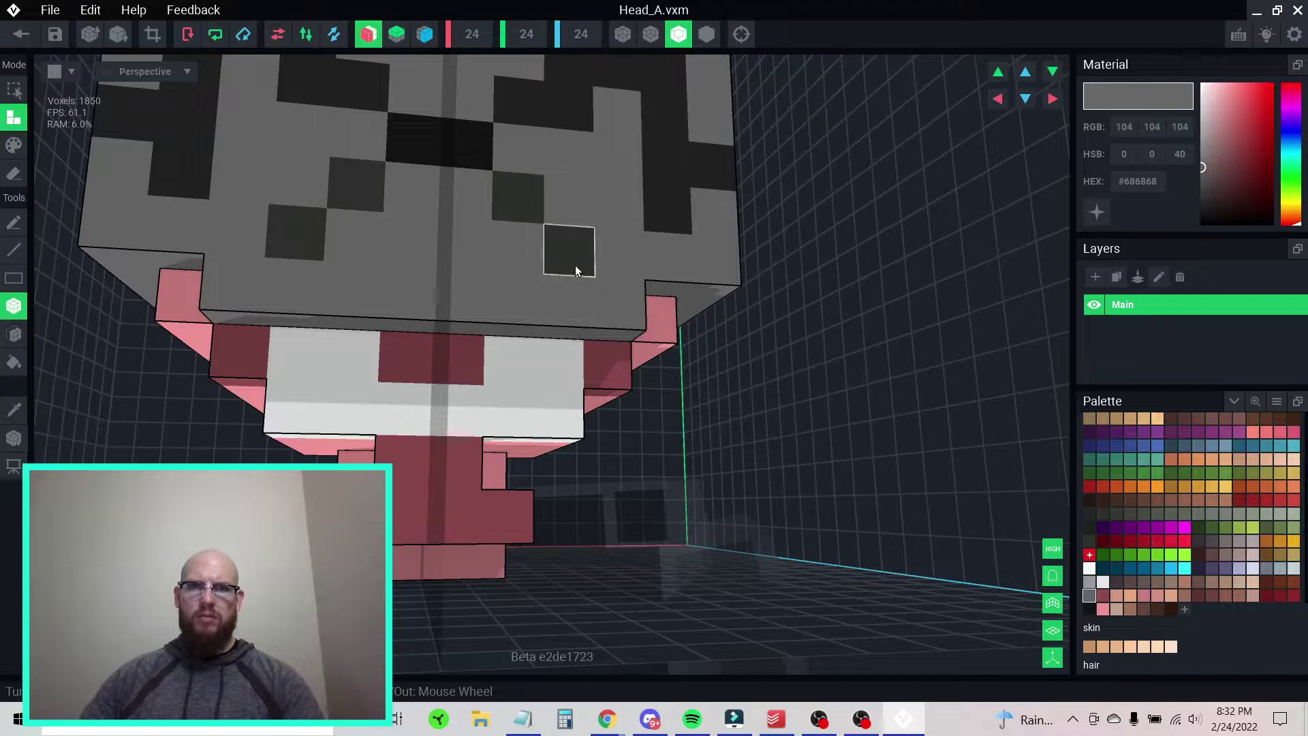
- Undo the stray voxels on the chin and paint its lower corner voxels in the sampled dark tone #2E312C
left_click_drag(577, 267, 574, 261)
key("p")
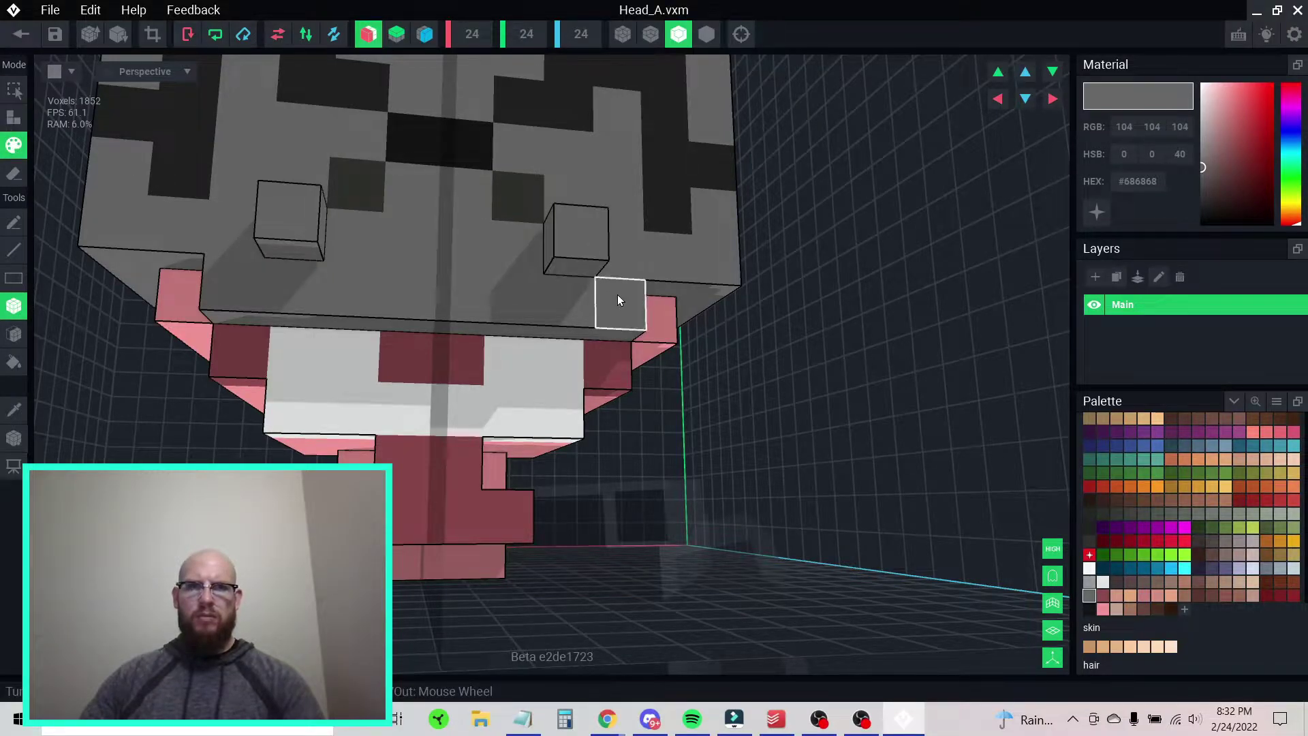
key("ctrl+z")
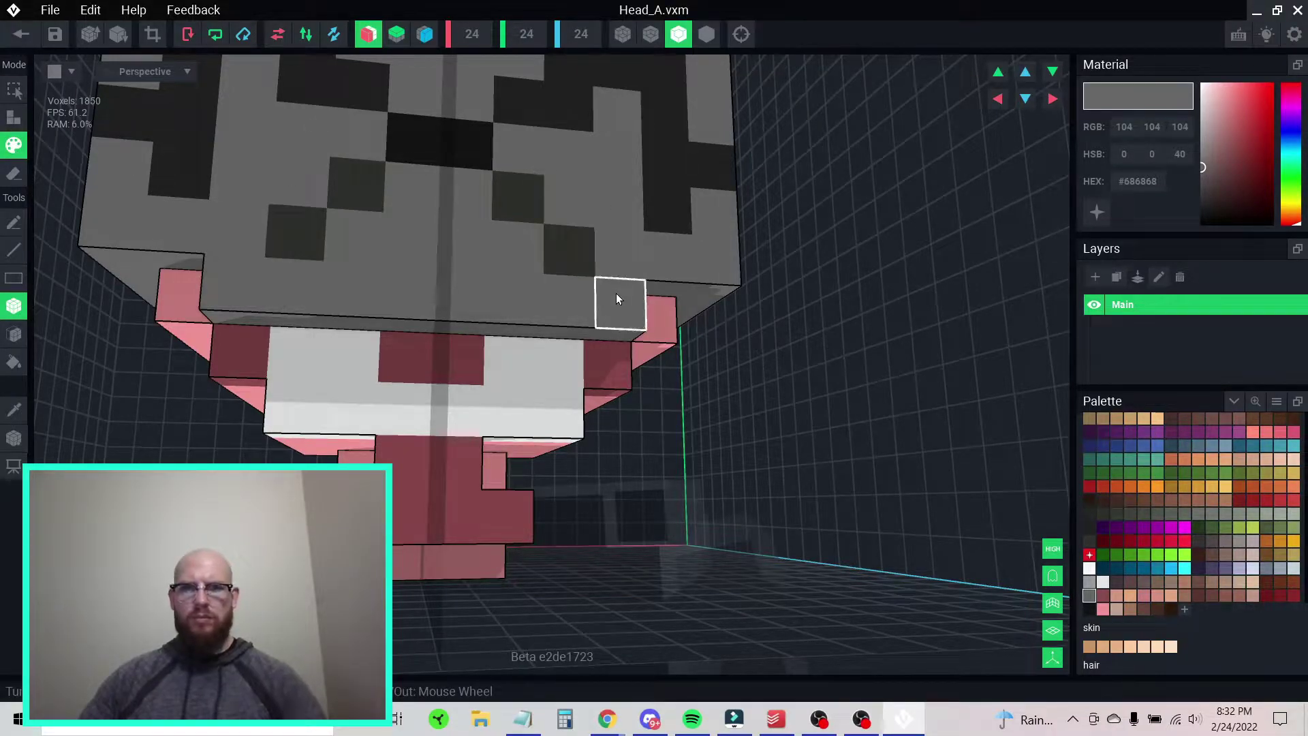
left_click(578, 263, "alt")
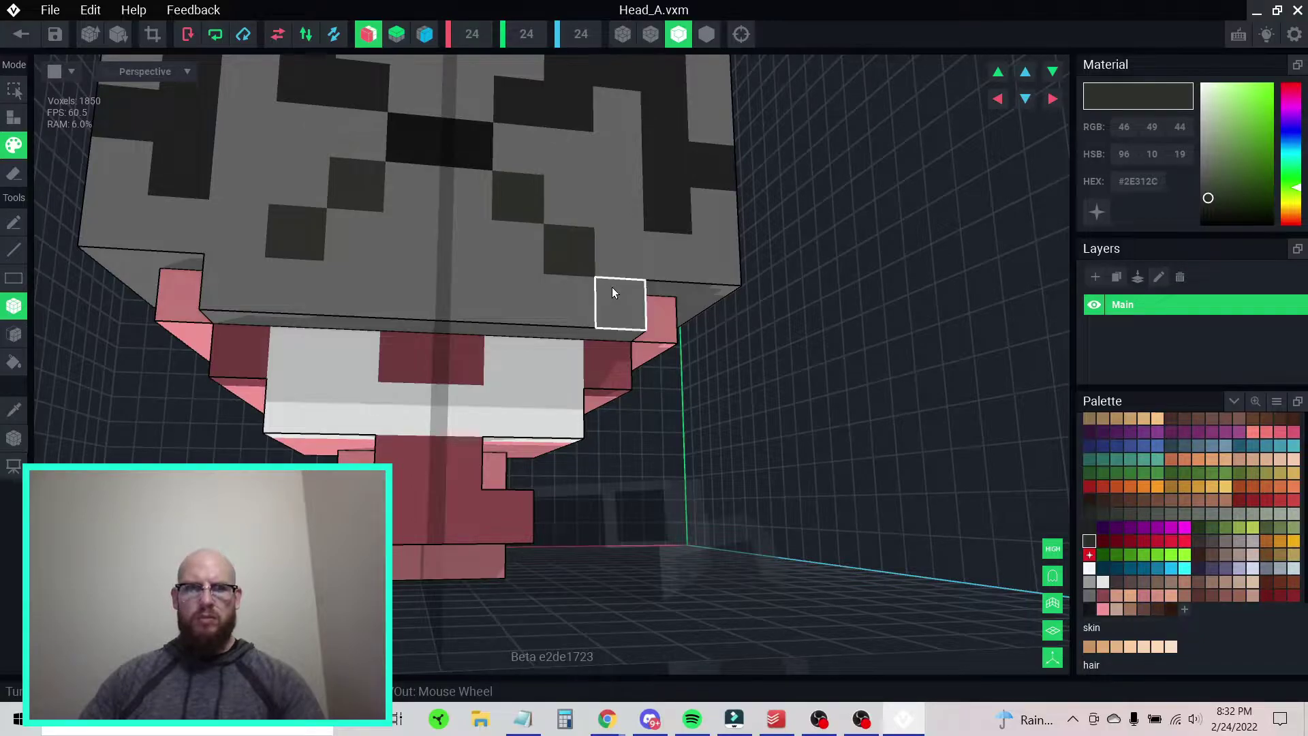
left_click(611, 289)
mouse_move(630, 283)
right_mouse_down()
mouse_move(560, 281)
mouse_move(599, 280)
right_mouse_up()
scroll(561, 282, "down", 3)
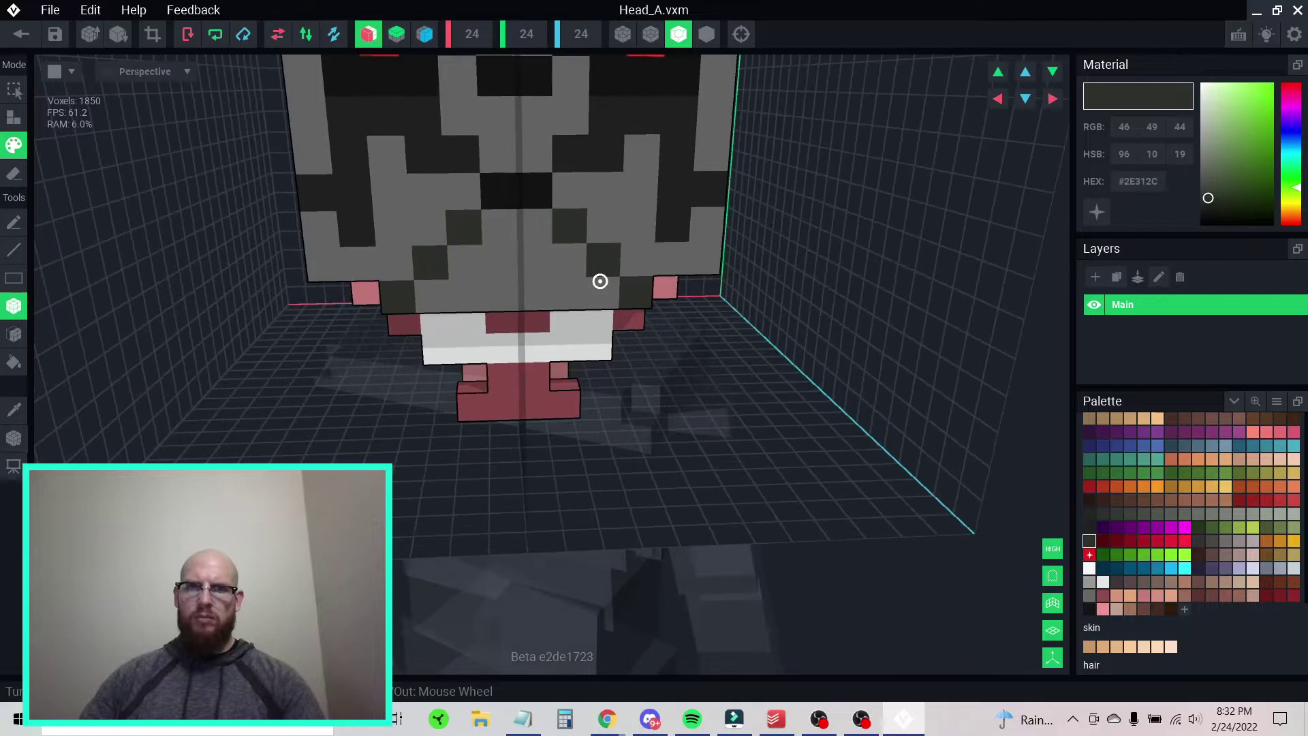
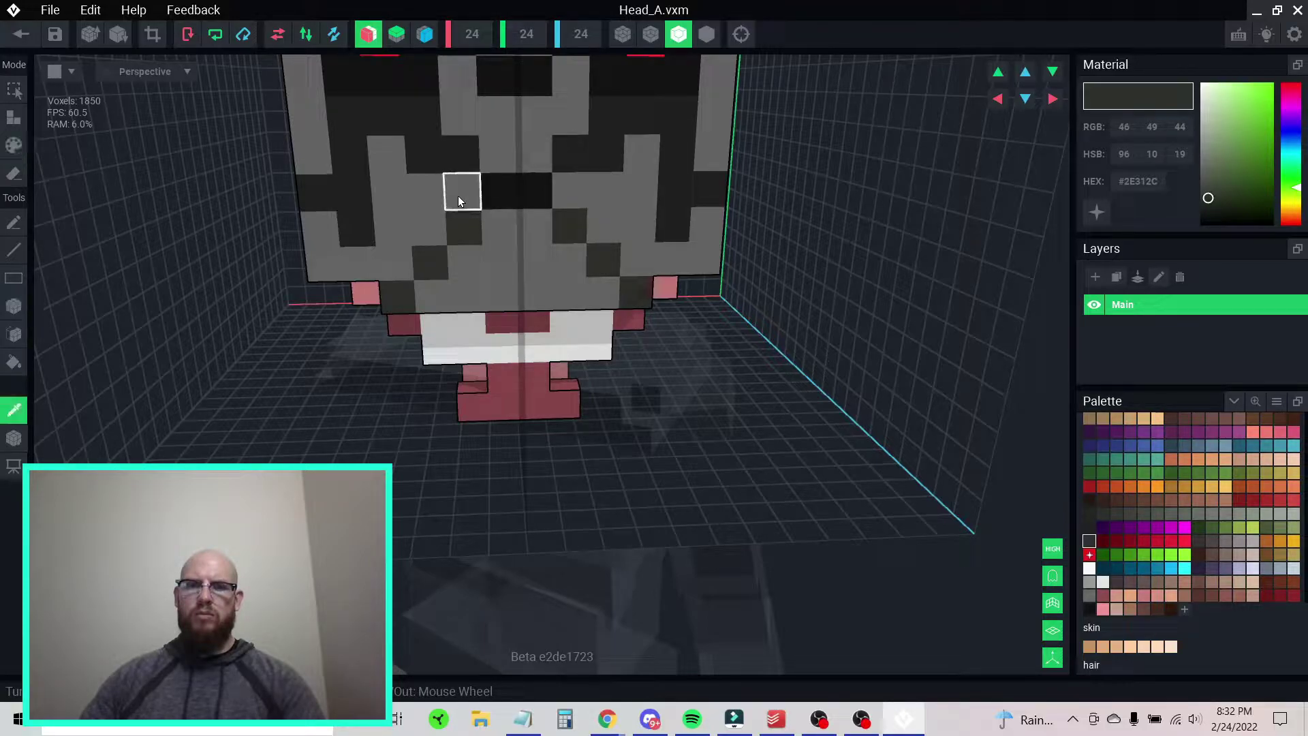
- Paint over the dark markings between the eyes and mouth with the mask's grey #686868
left_click(419, 186, "alt")
left_click_drag(336, 128, 427, 121)
mouse_move(343, 137)
left_mouse_down()
mouse_move(451, 142)
mouse_move(417, 169)
left_mouse_up()
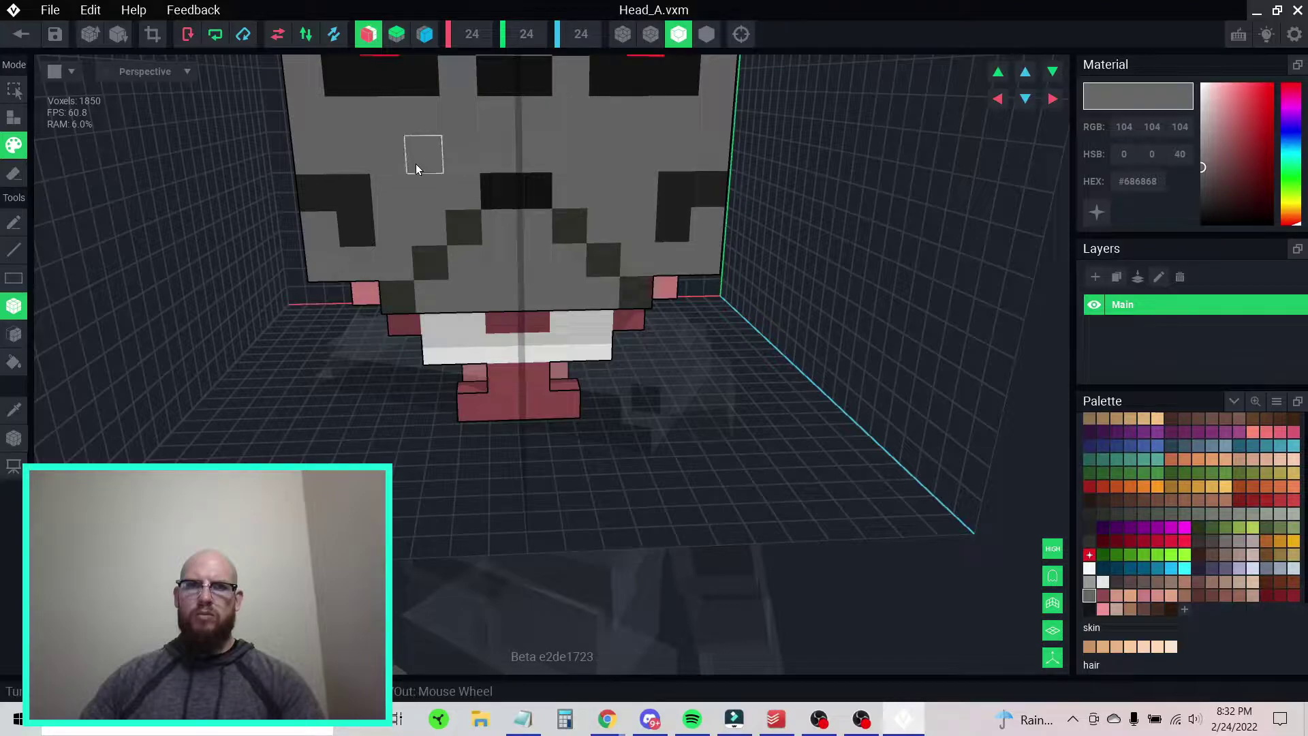
- Paint a new stepped dark grey #212121 line on the cheeks, running inward and up beside the mouth
left_click(359, 218, "alt")
left_click(404, 225)
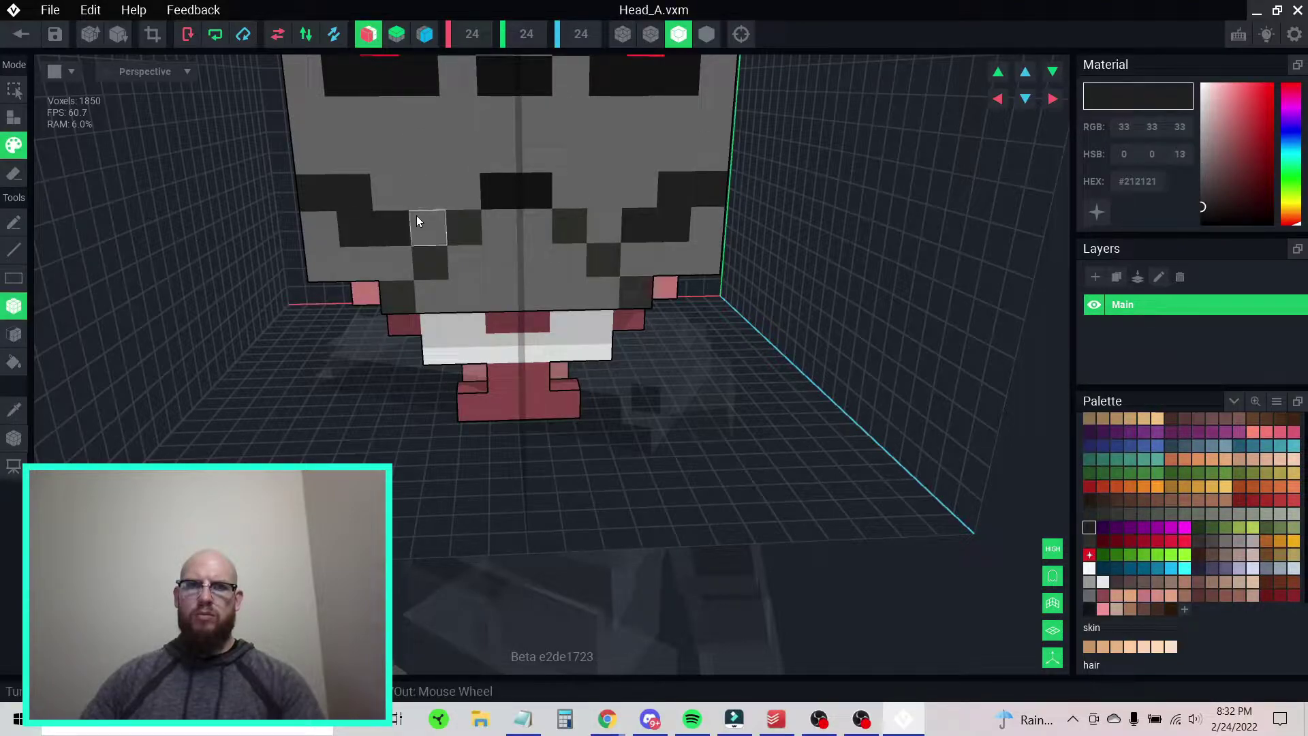
left_click(416, 217)
left_click(418, 191)
left_click(424, 162)
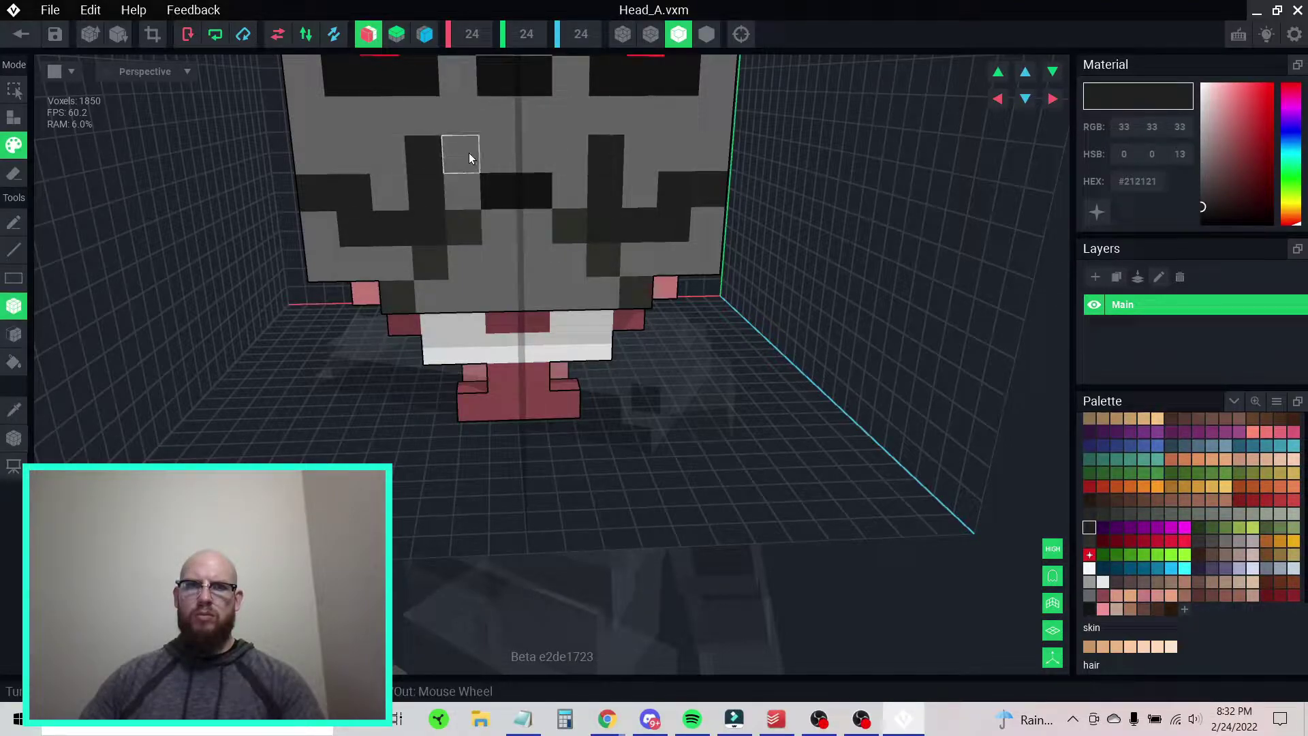
left_click(476, 161)
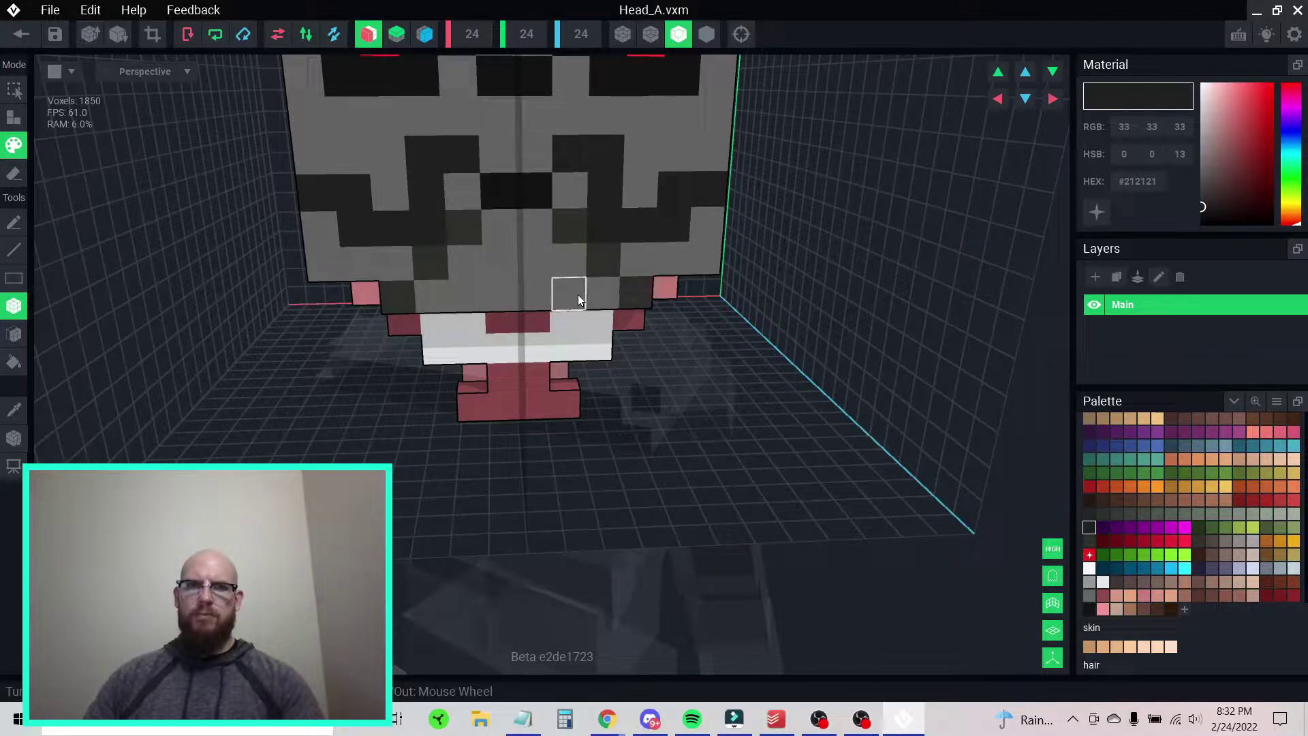
- Paint new dark diagonal markings running from beneath the mouth's centre down to the chin corners
scroll(576, 240, "down", 5)
scroll(576, 241, "down", 3)
right_click_drag(577, 252, 591, 262)
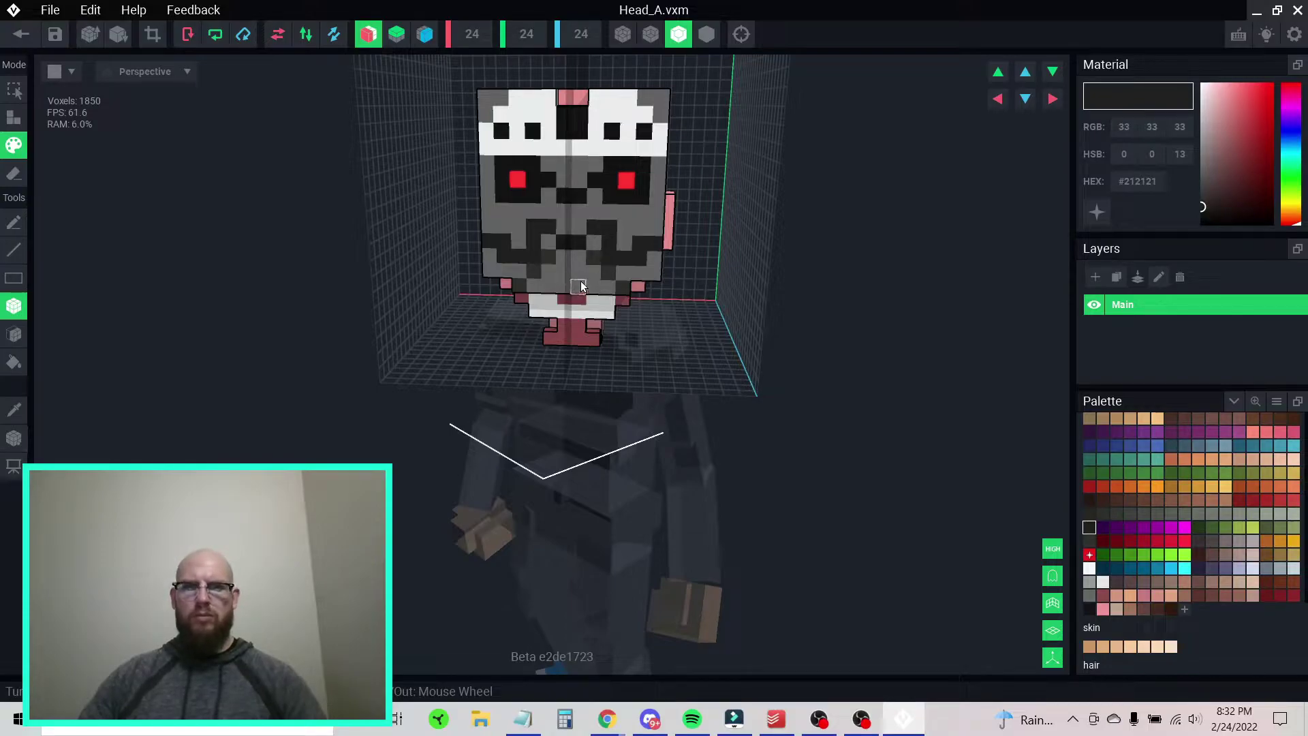
right_click_drag(600, 281, 674, 276)
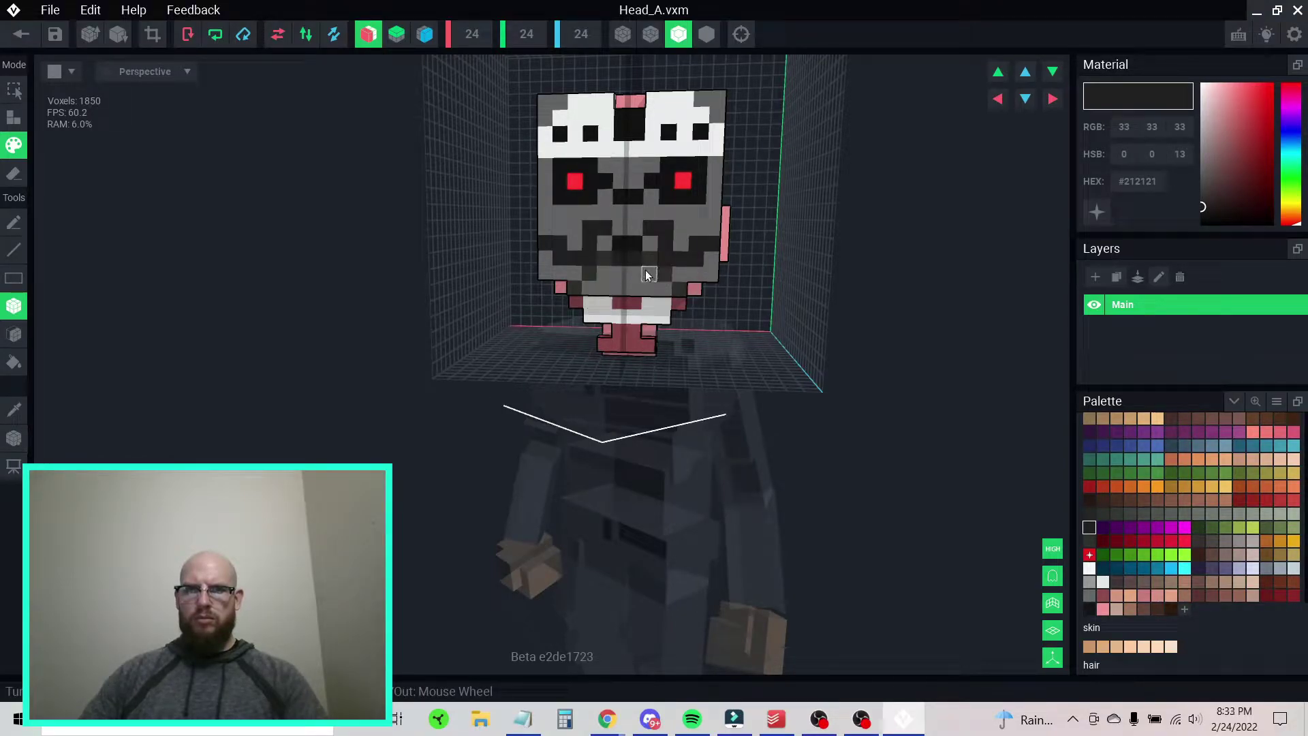
key("h")
key("h")
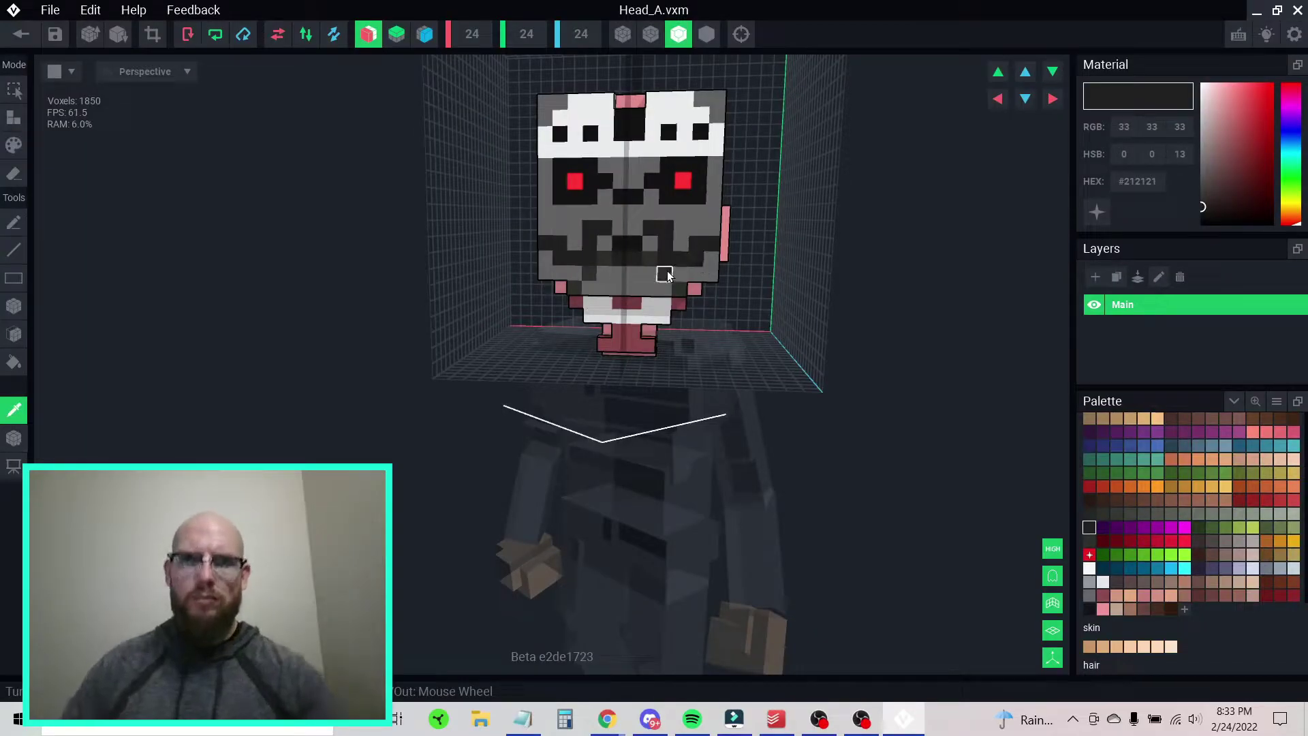
left_click(657, 270, "alt")
left_click(631, 259)
left_click(649, 274)
left_click(667, 289)
- Cover the leftover dark voxels beside the mouth and outside the chin diagonals with grey #686868
left_click(683, 279, "alt")
left_click(648, 259)
left_click(665, 275)
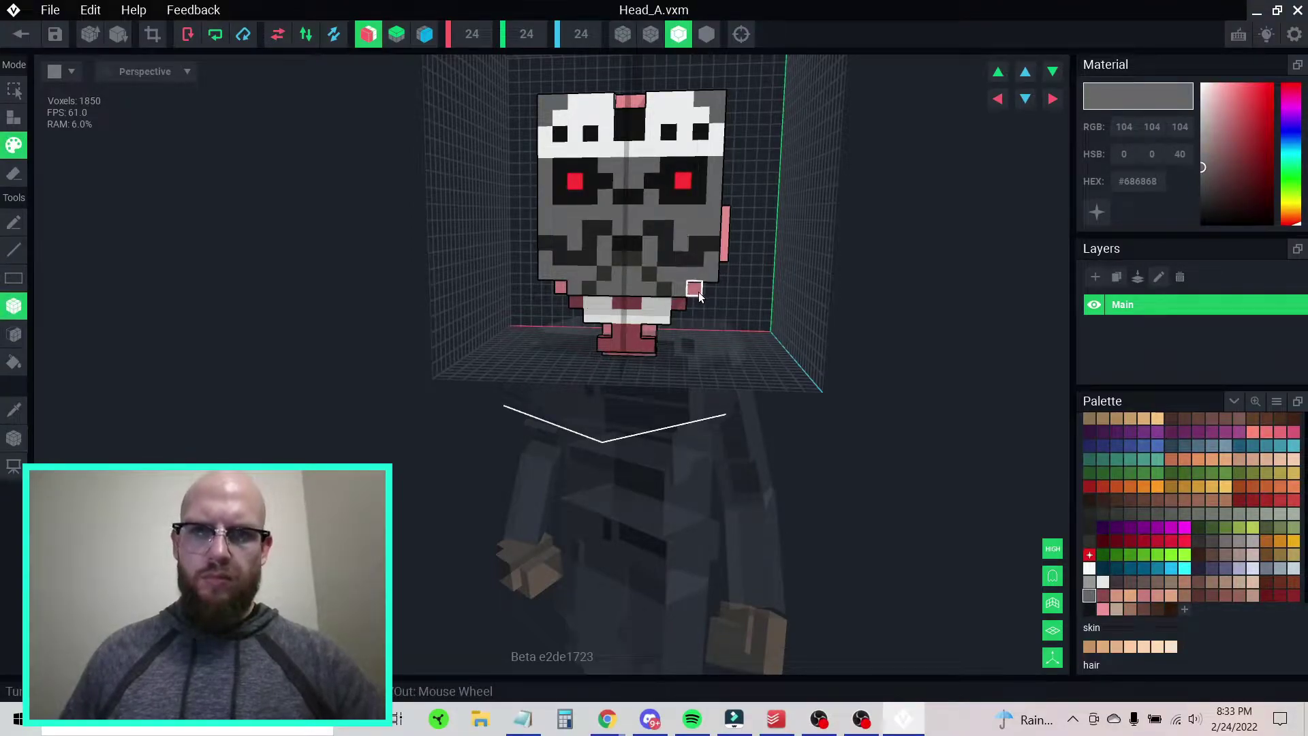
- Repaint the central block of the mouth in dark grey #212121
right_click_drag(701, 289, 805, 299)
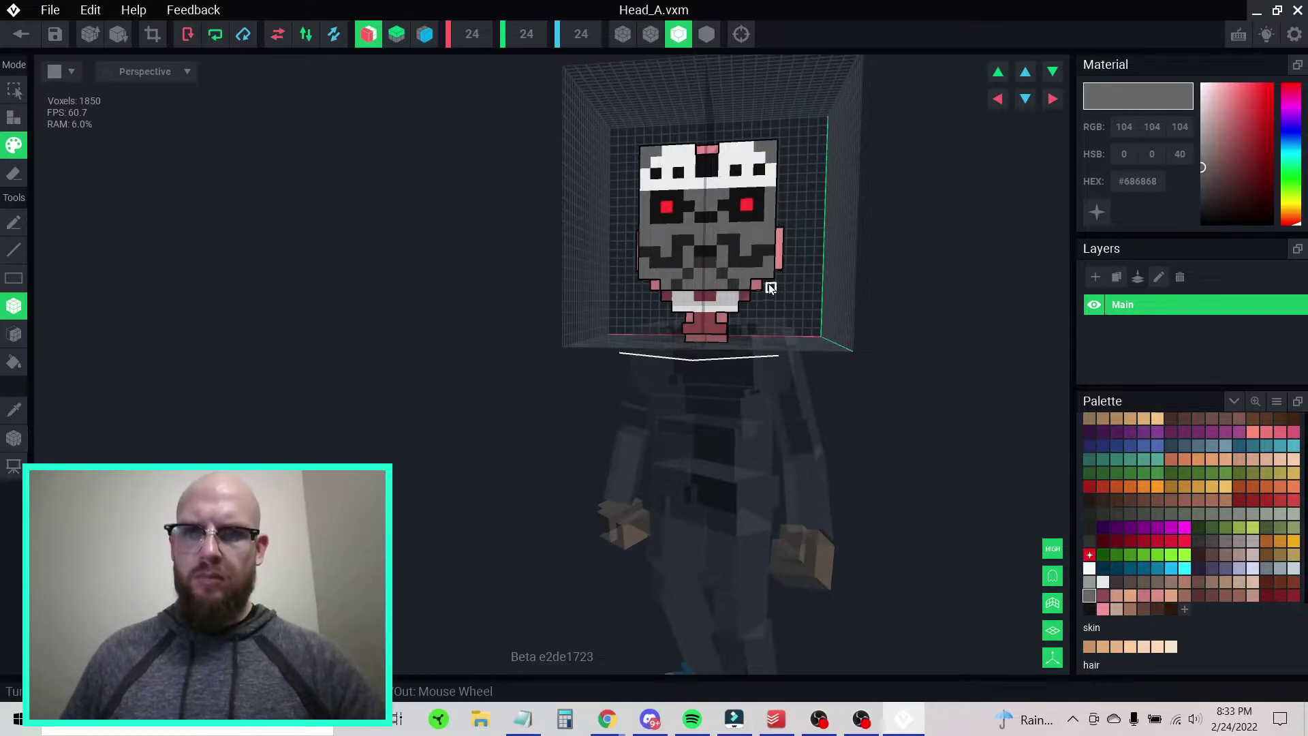
left_click(711, 256, "alt")
left_click(709, 265)
key("alt")
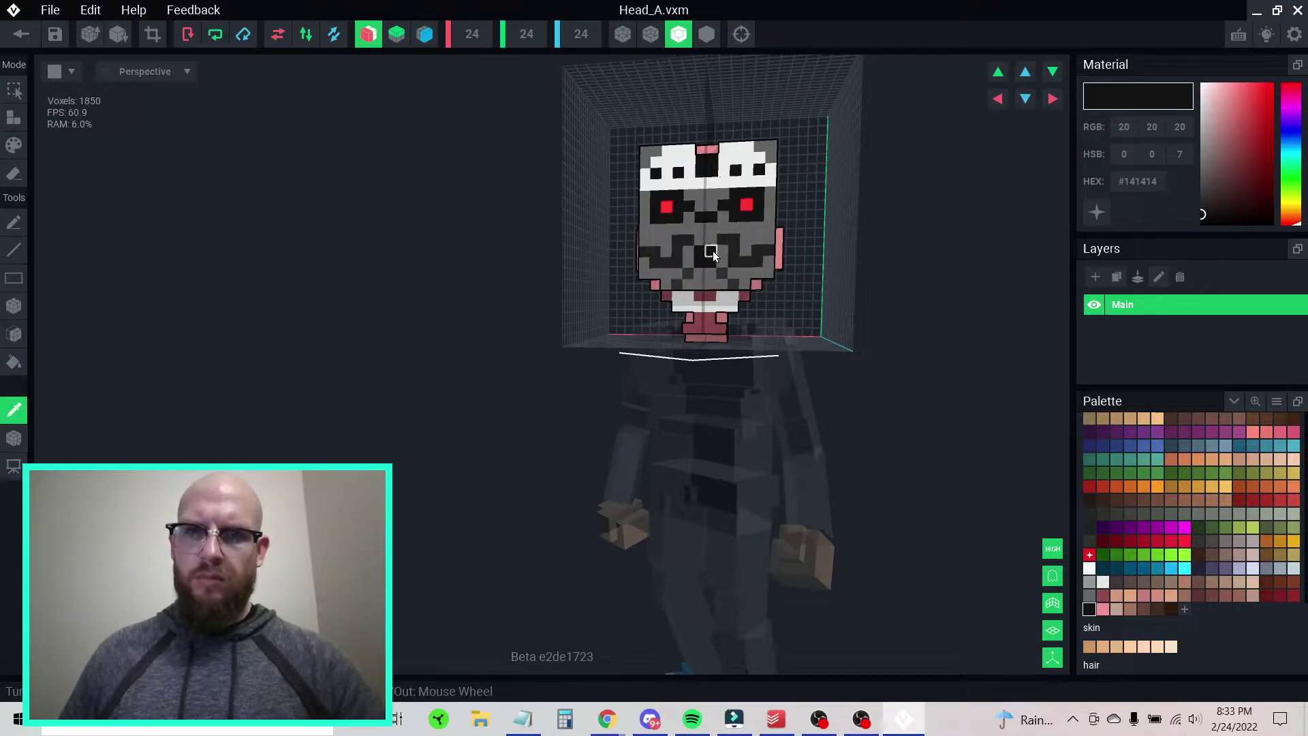
left_click(724, 251, "alt")
left_click(709, 251)
left_click(687, 242, "alt")
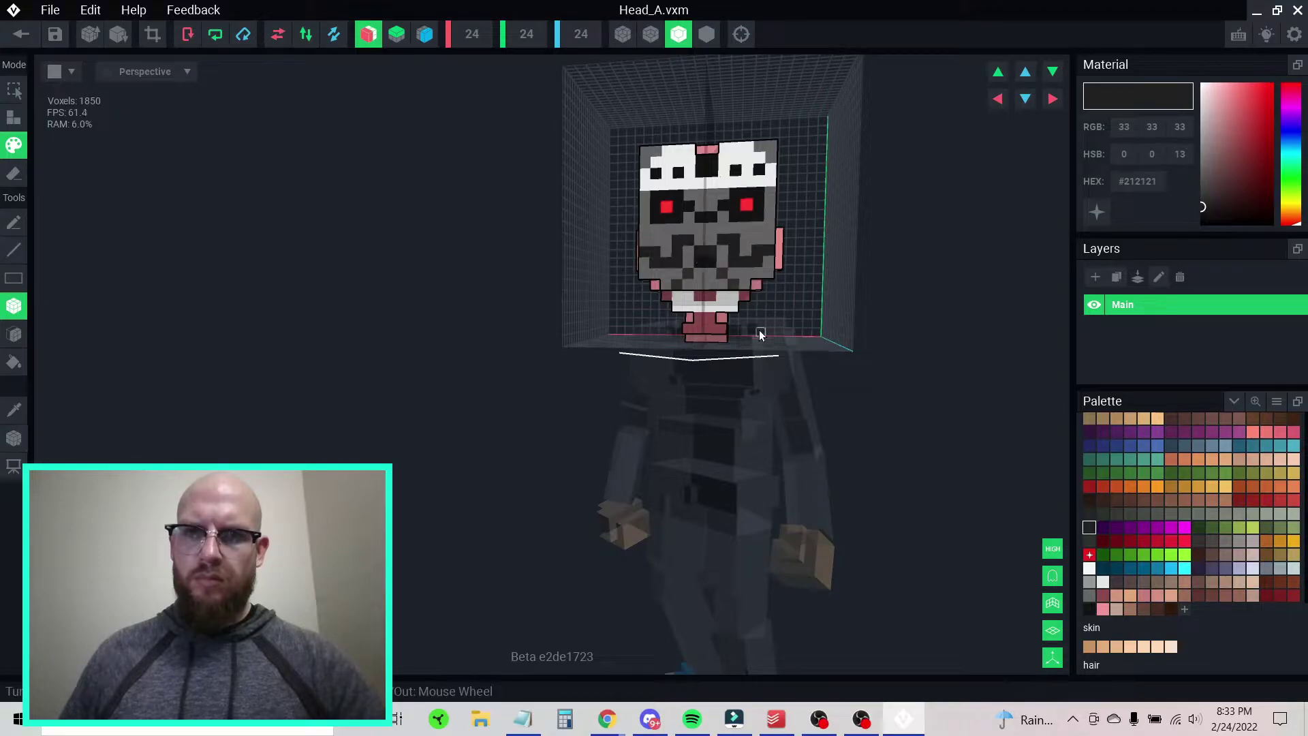
key("alt")
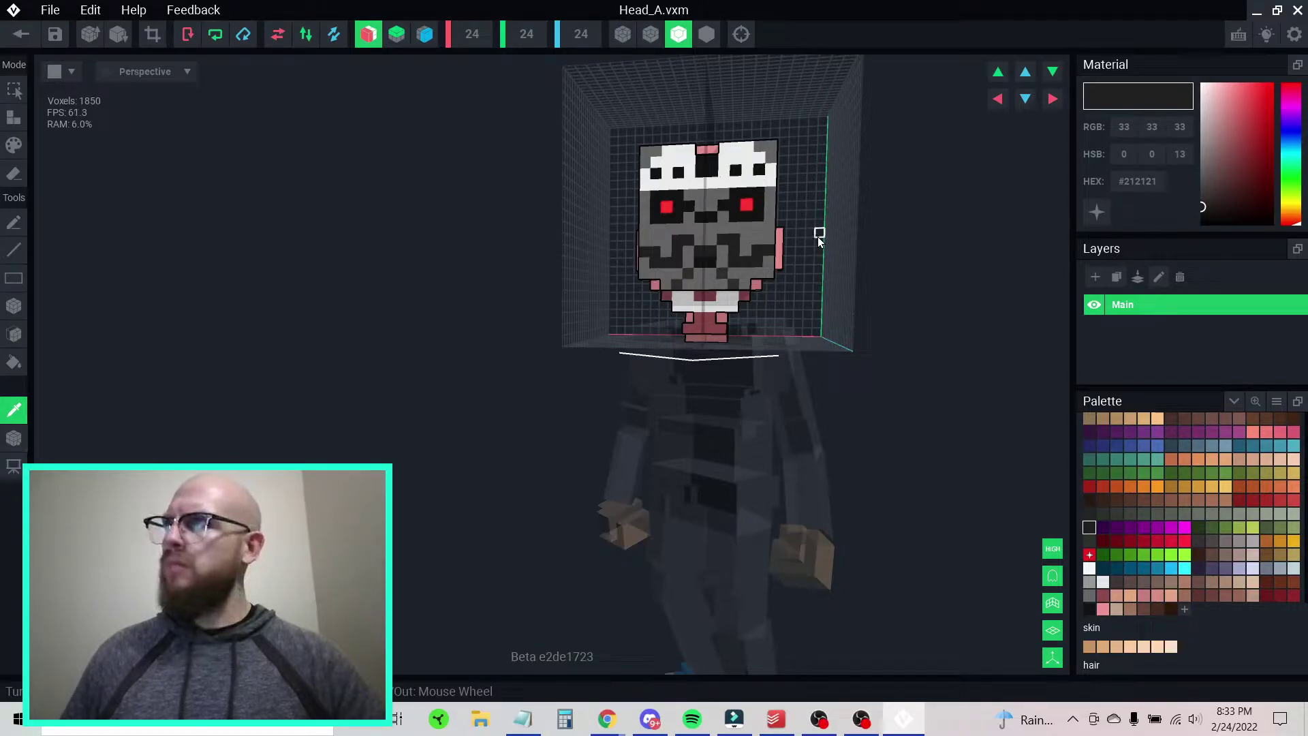
left_click(702, 267)
- Try grey #686868 and near-black #141414 around the mouth's centre, returning the block to dark grey #212121
left_click(711, 252, "alt")
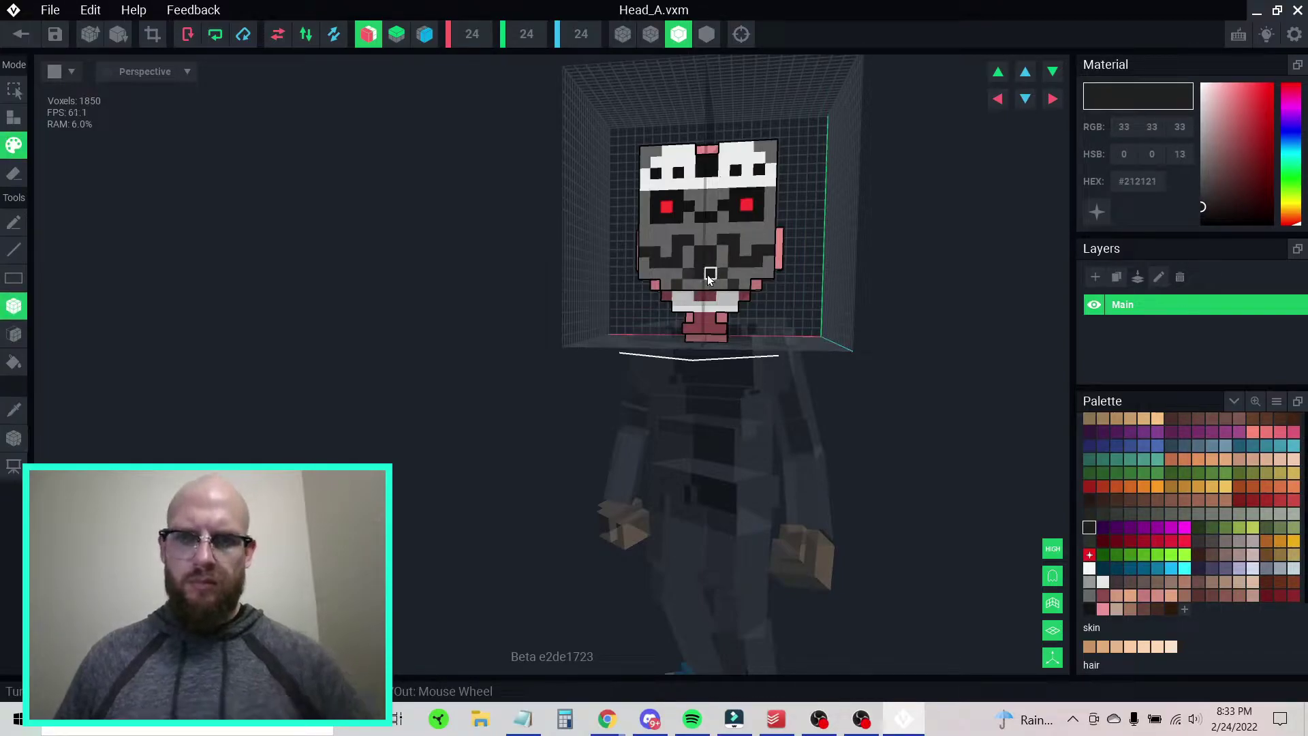
left_click(708, 274, "alt")
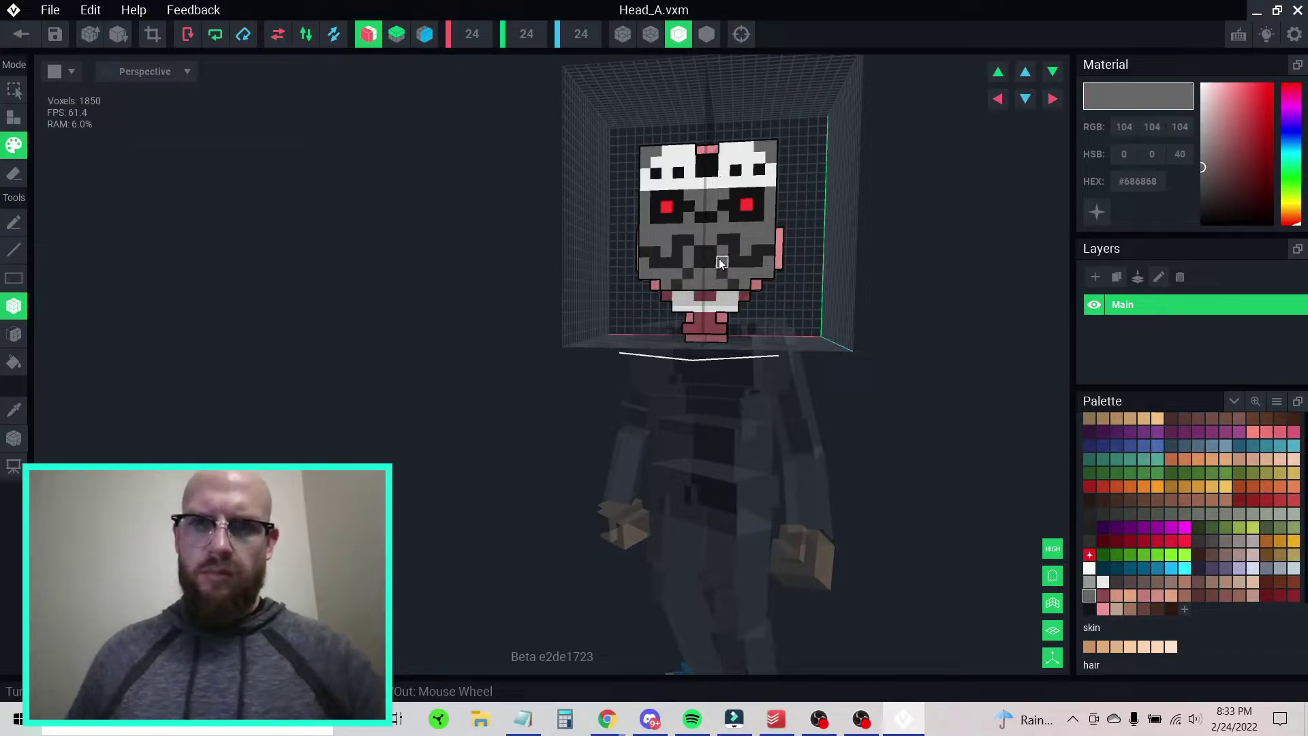
key("alt")
left_click(708, 216, "alt")
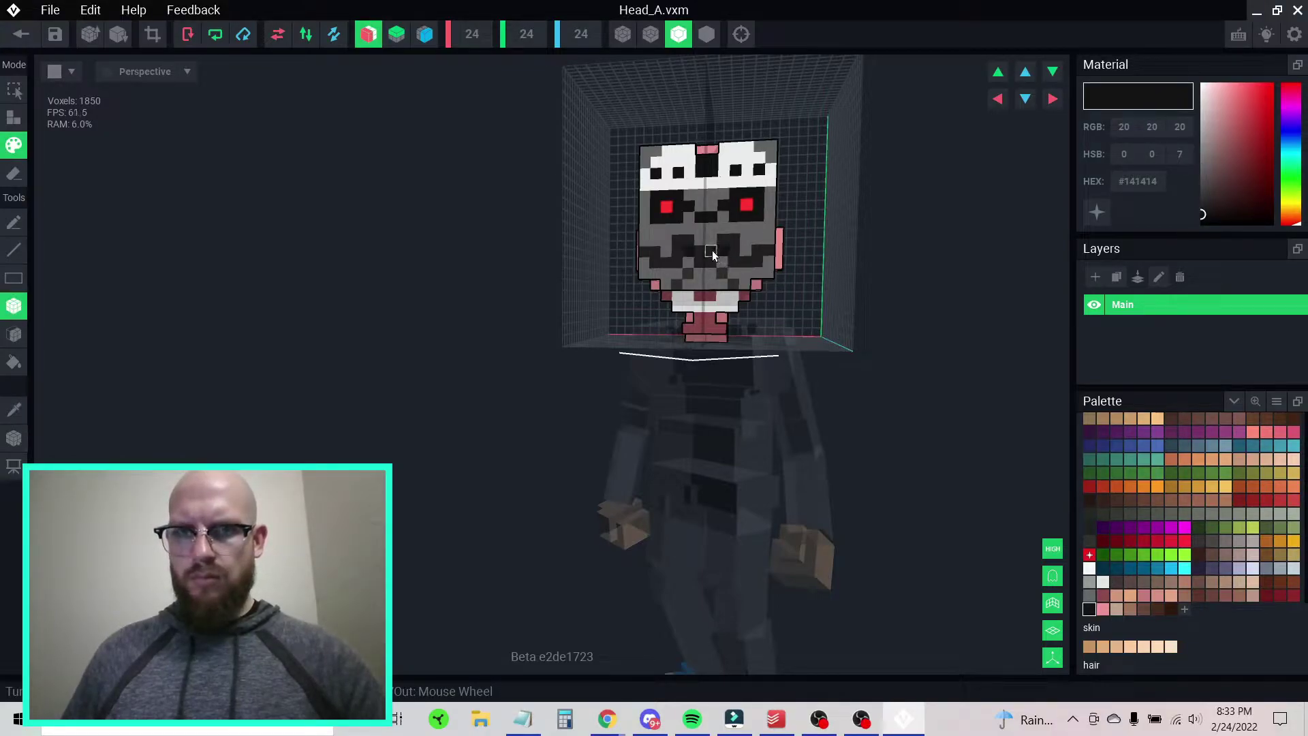
left_click(705, 239, "alt")
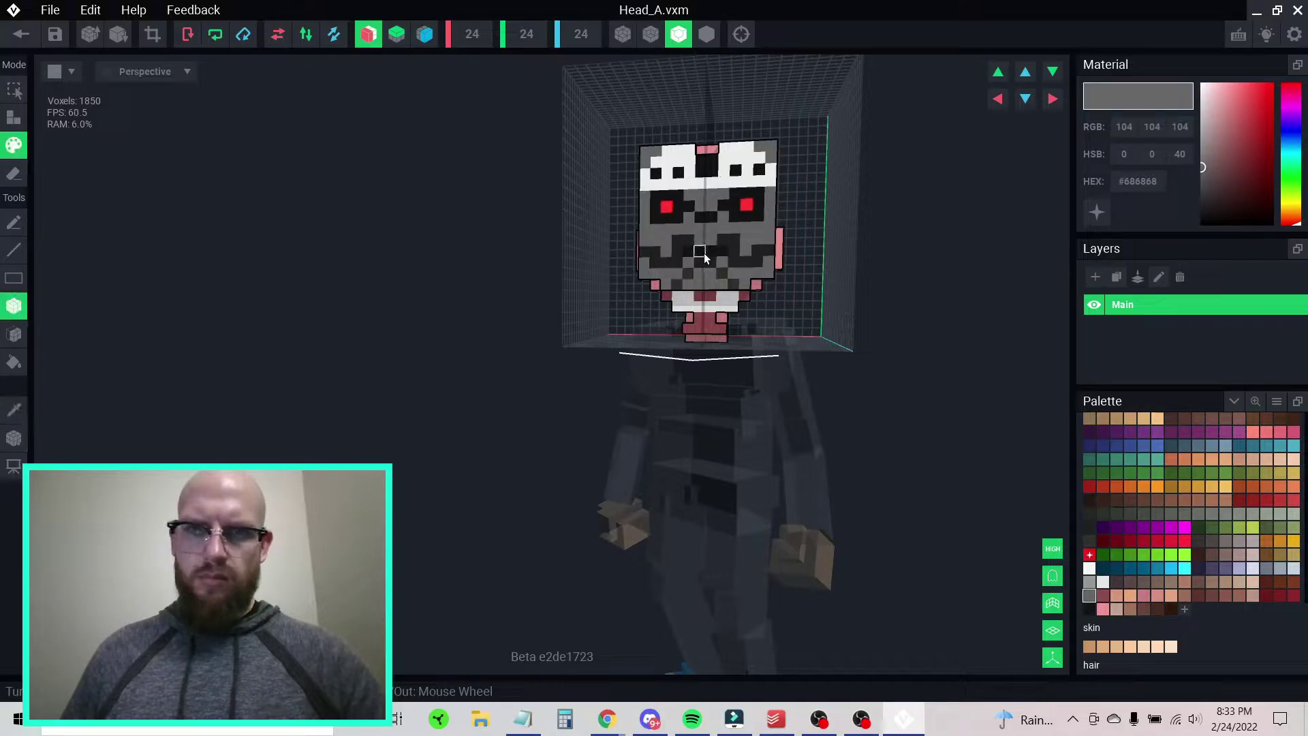
left_click(721, 251, "alt")
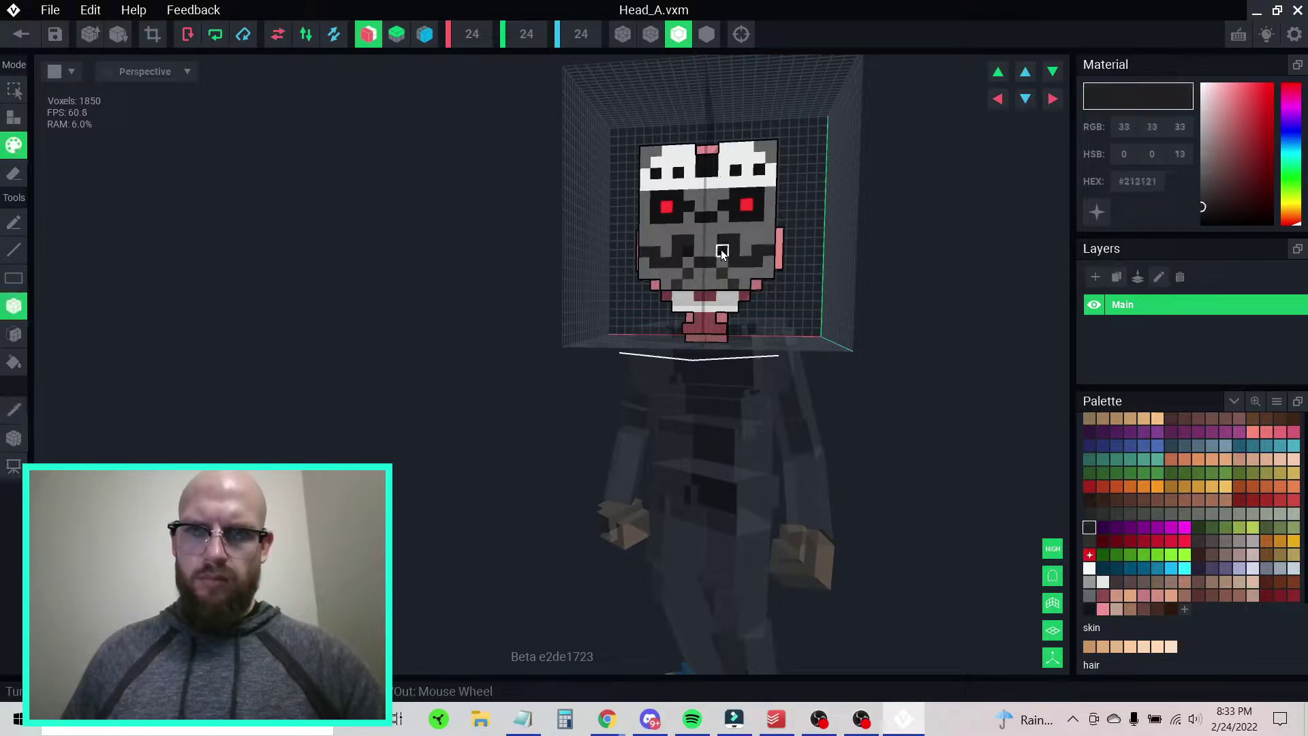
left_click(706, 249, "alt")
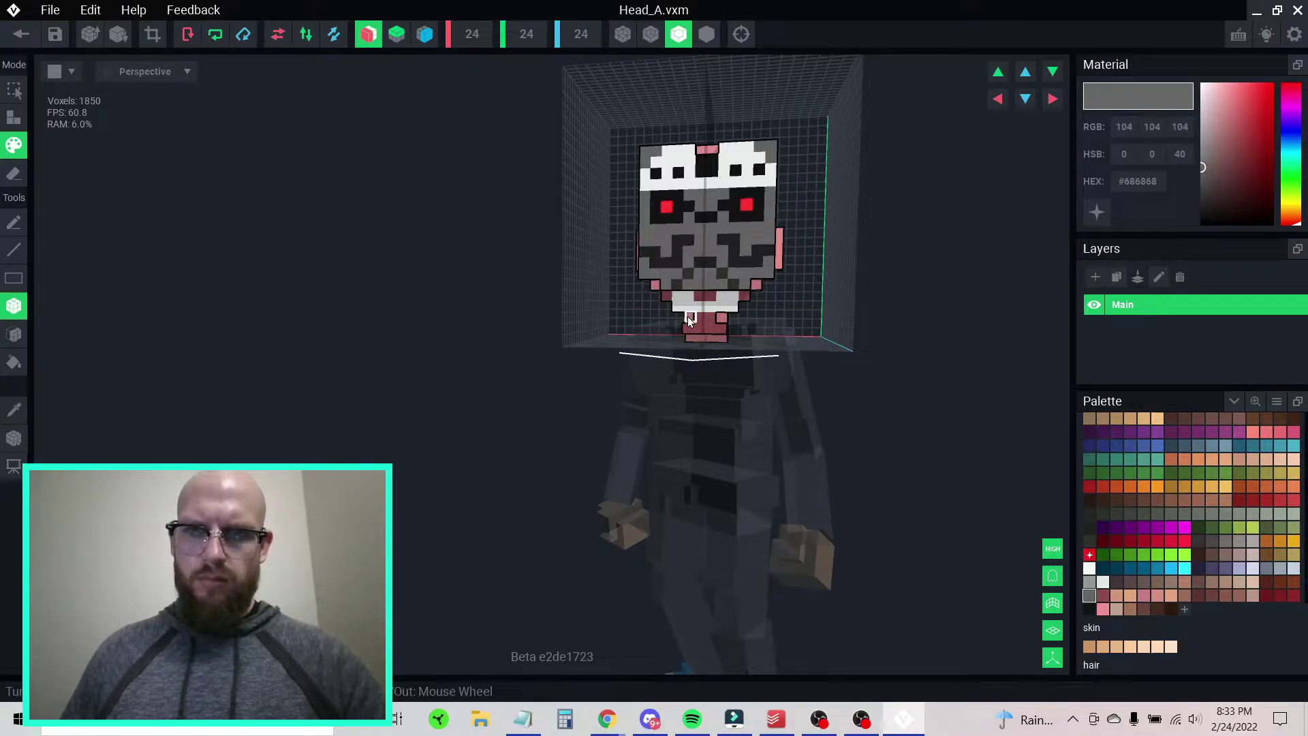
left_click(702, 252, "alt")
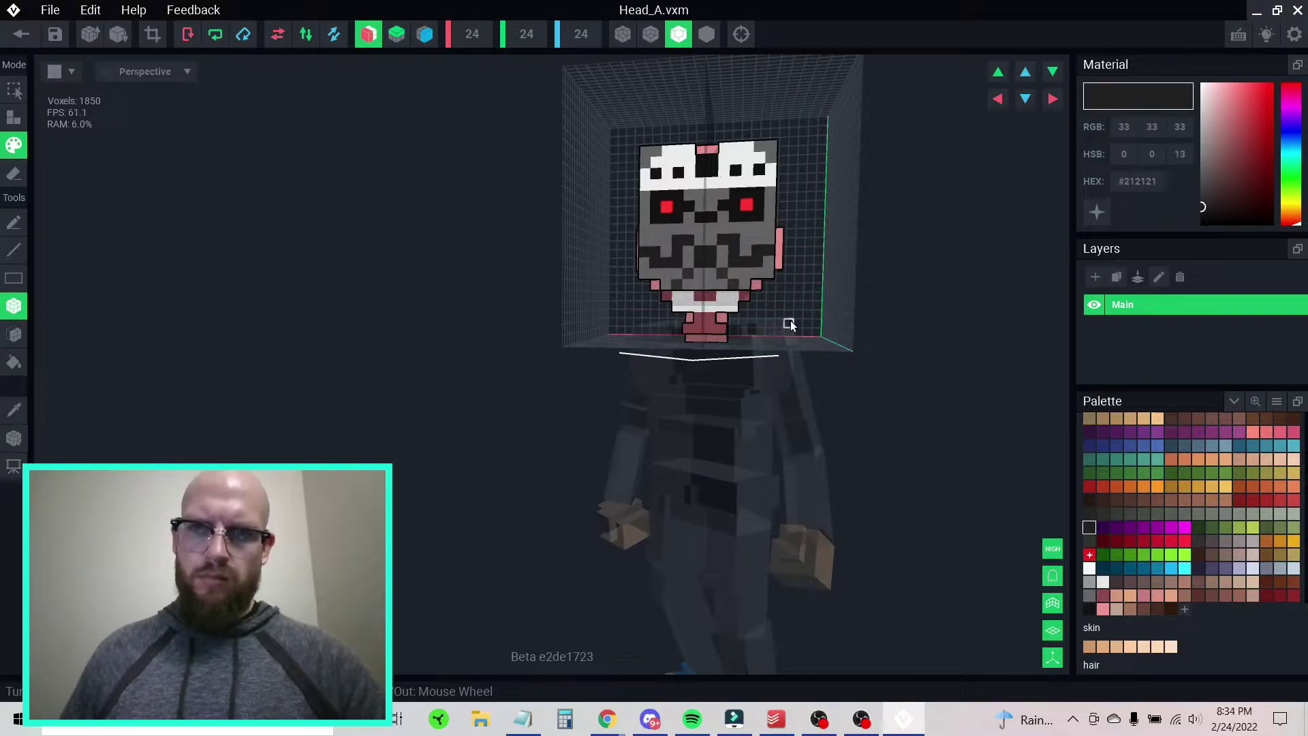
- Paint the grey upper corners of the mask's forehead near-black #141414
right_click_drag(746, 277, 776, 255)
scroll(744, 258, "up", 3)
scroll(744, 255, "down", 4)
scroll(742, 254, "up", 4)
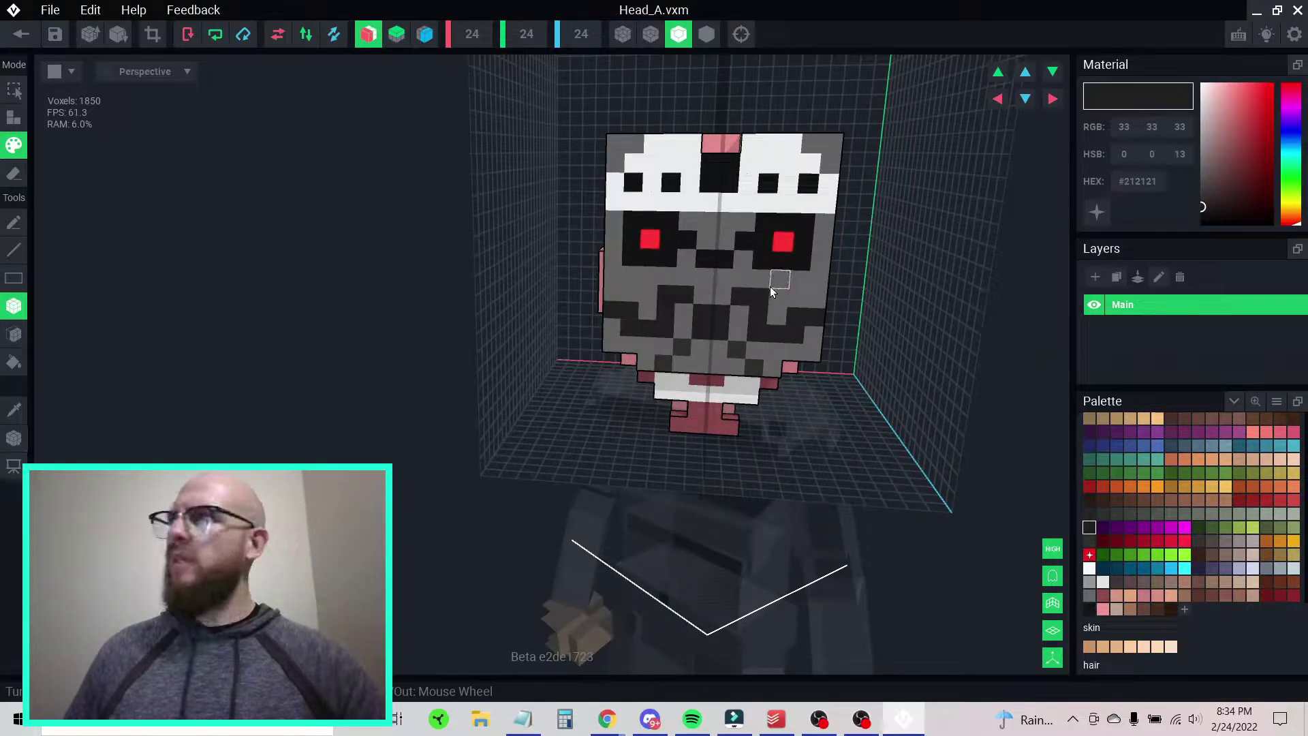
left_click(728, 187, "alt")
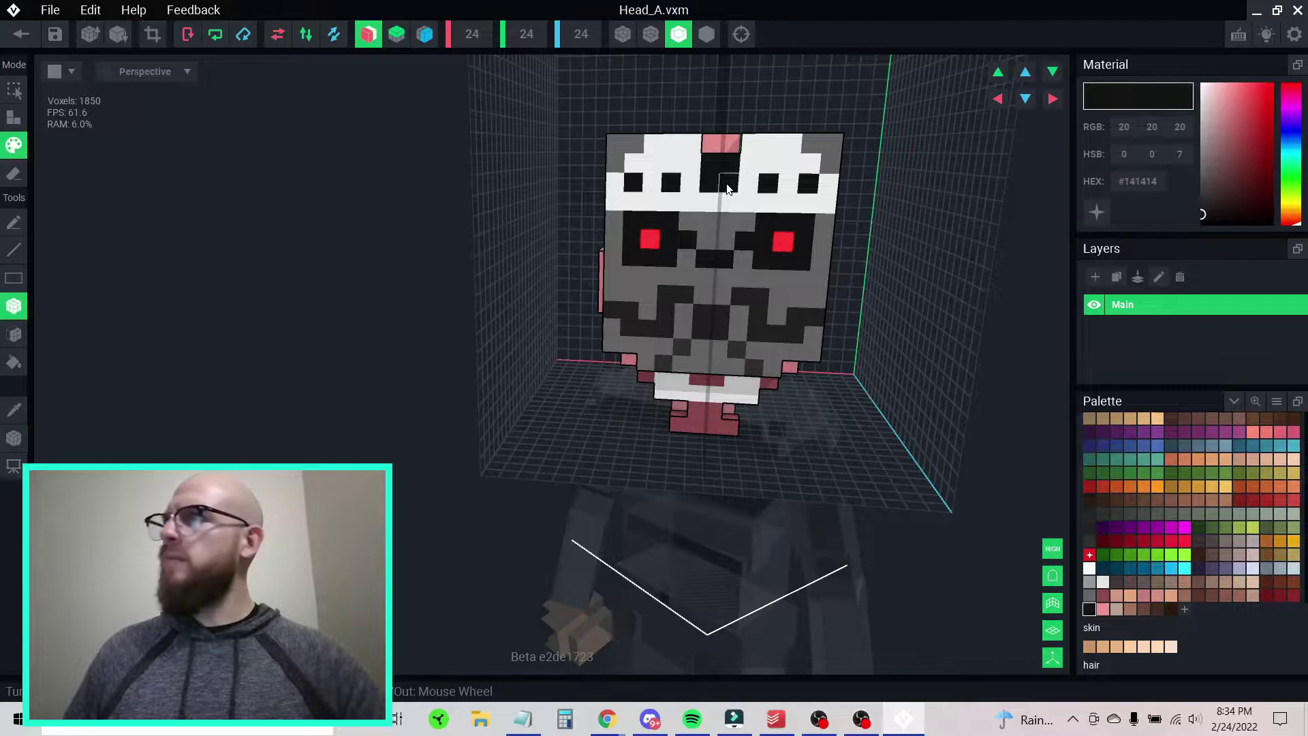
mouse_move(816, 141)
left_mouse_down()
mouse_move(832, 140)
mouse_move(814, 184)
left_mouse_up()
right_click_drag(814, 184, 845, 153)
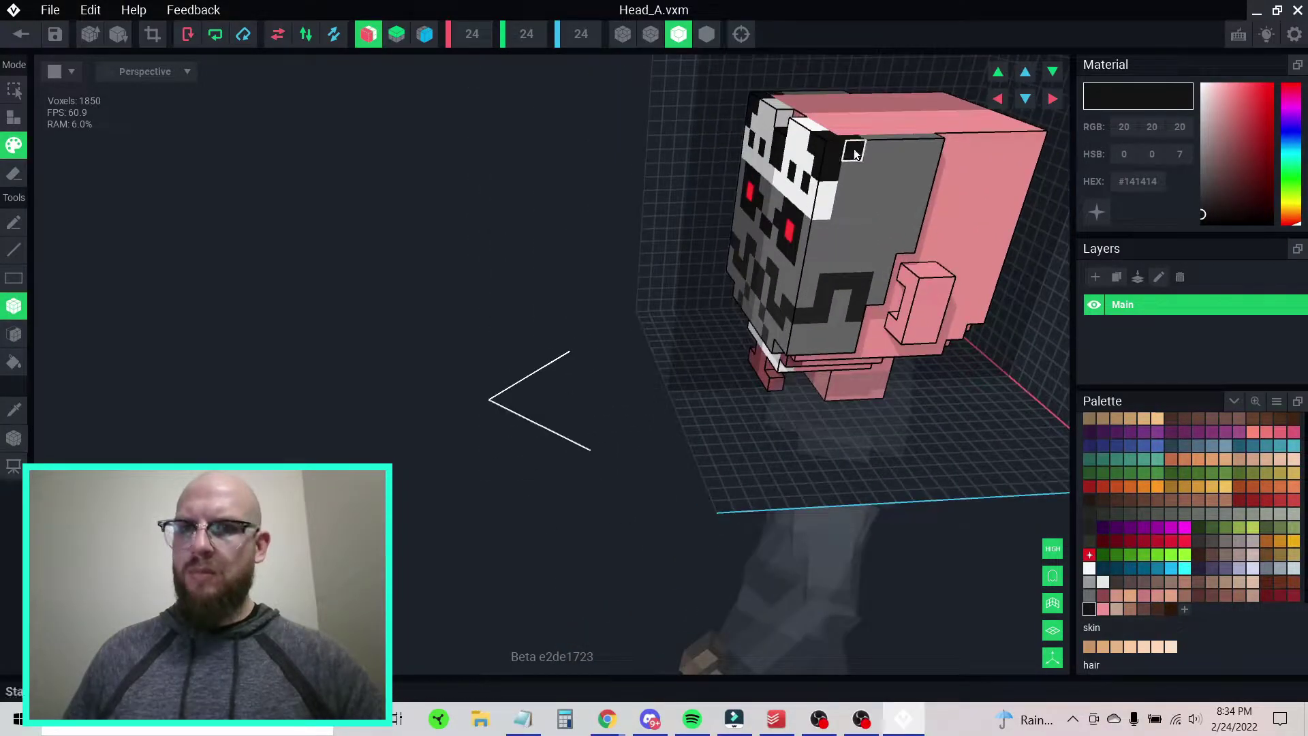
- Try extending the white forehead band downward on the mask's side with off-white #F6F8F8
left_click(842, 195, "alt")
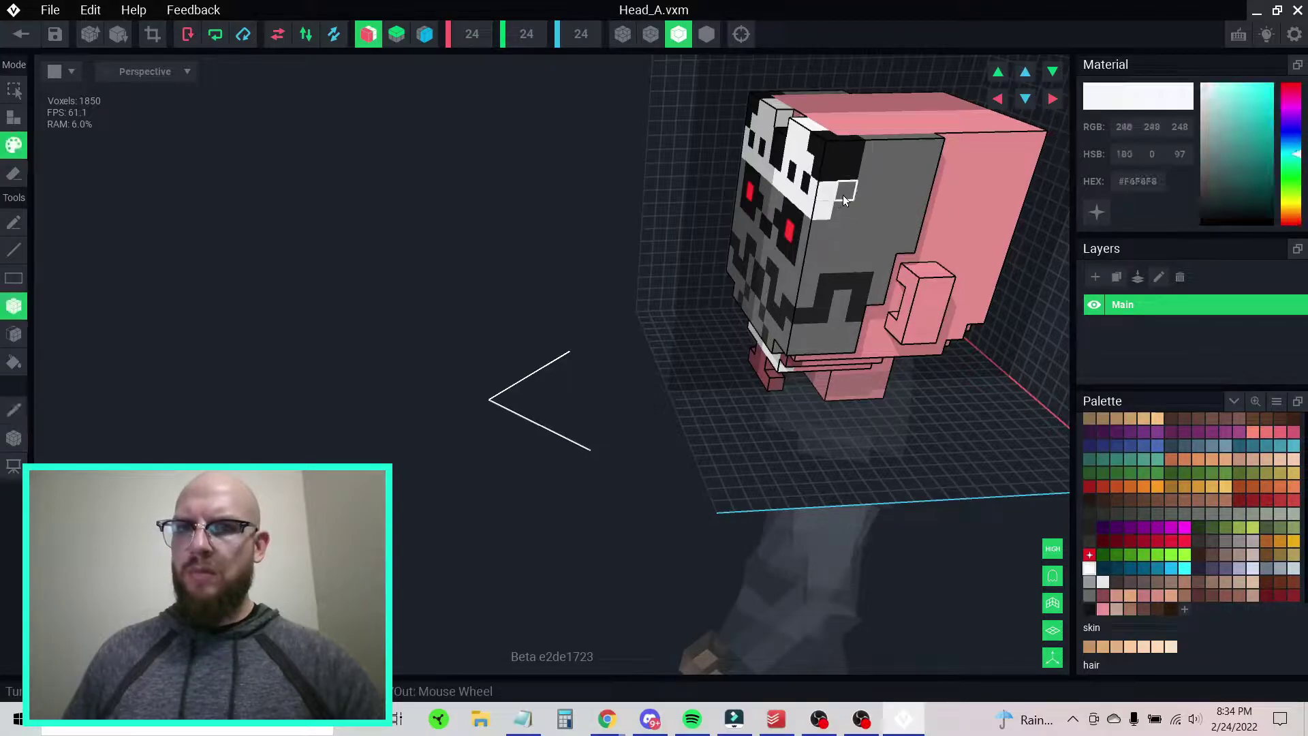
right_click_drag(843, 195, 847, 209)
left_click(841, 227)
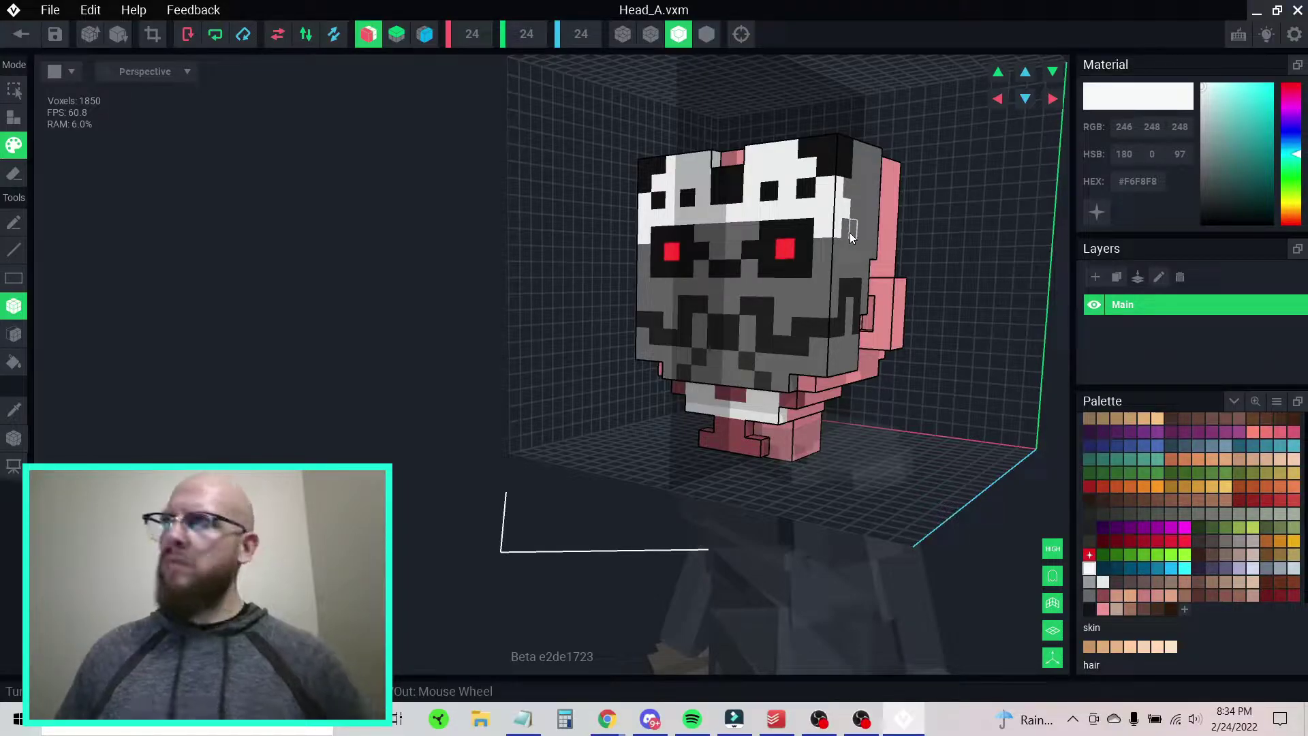
key("ctrl+z")
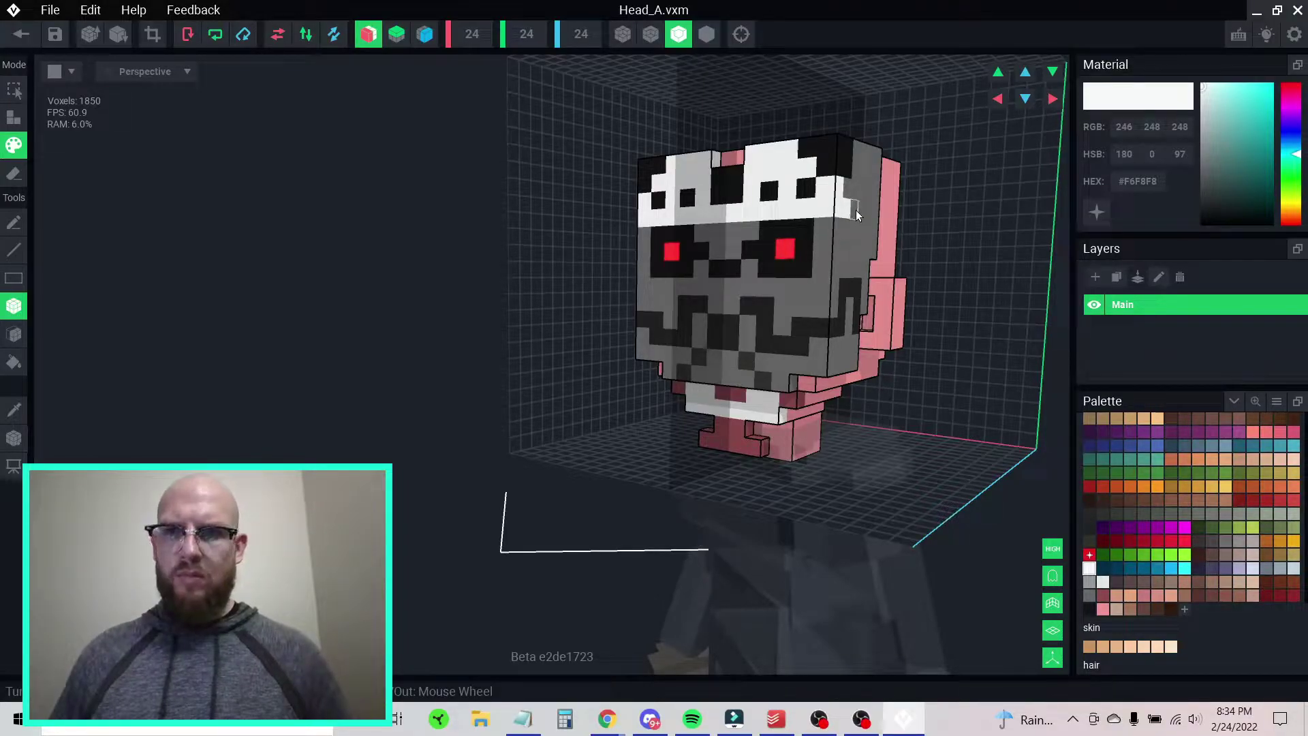
- Extend the off-white #F6F8F8 forehead band as a stepped diagonal stripe down and back across the mask's side
left_click(855, 224)
right_click_drag(860, 228, 822, 192)
left_click(835, 219)
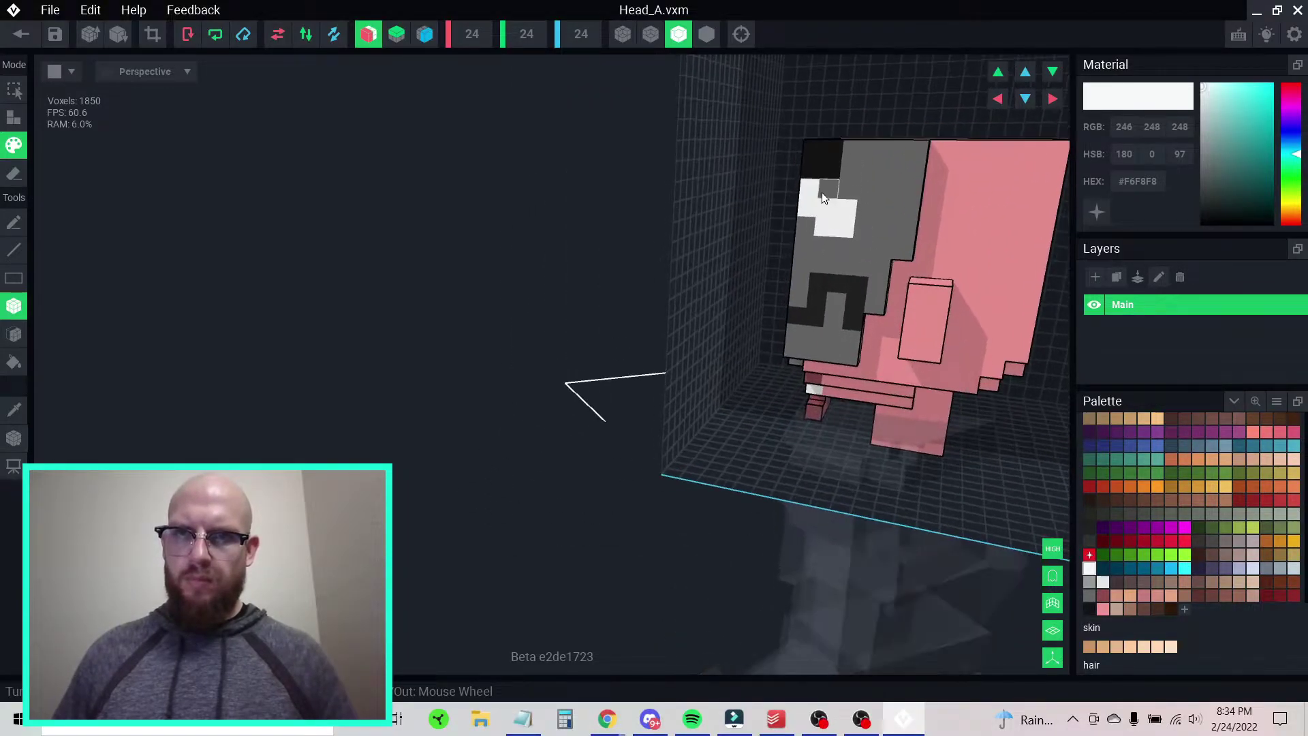
left_click(861, 233)
left_click(862, 248)
left_click(882, 250)
left_click(880, 269)
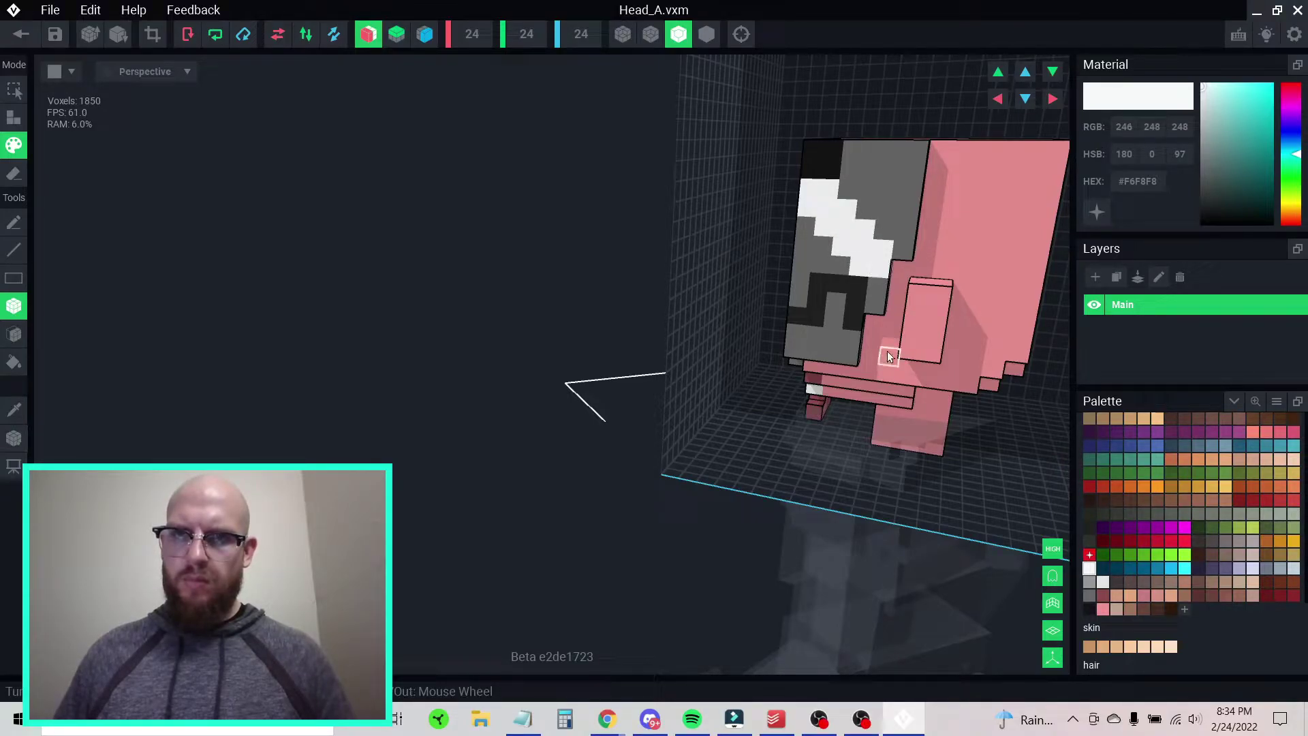
left_click(877, 286)
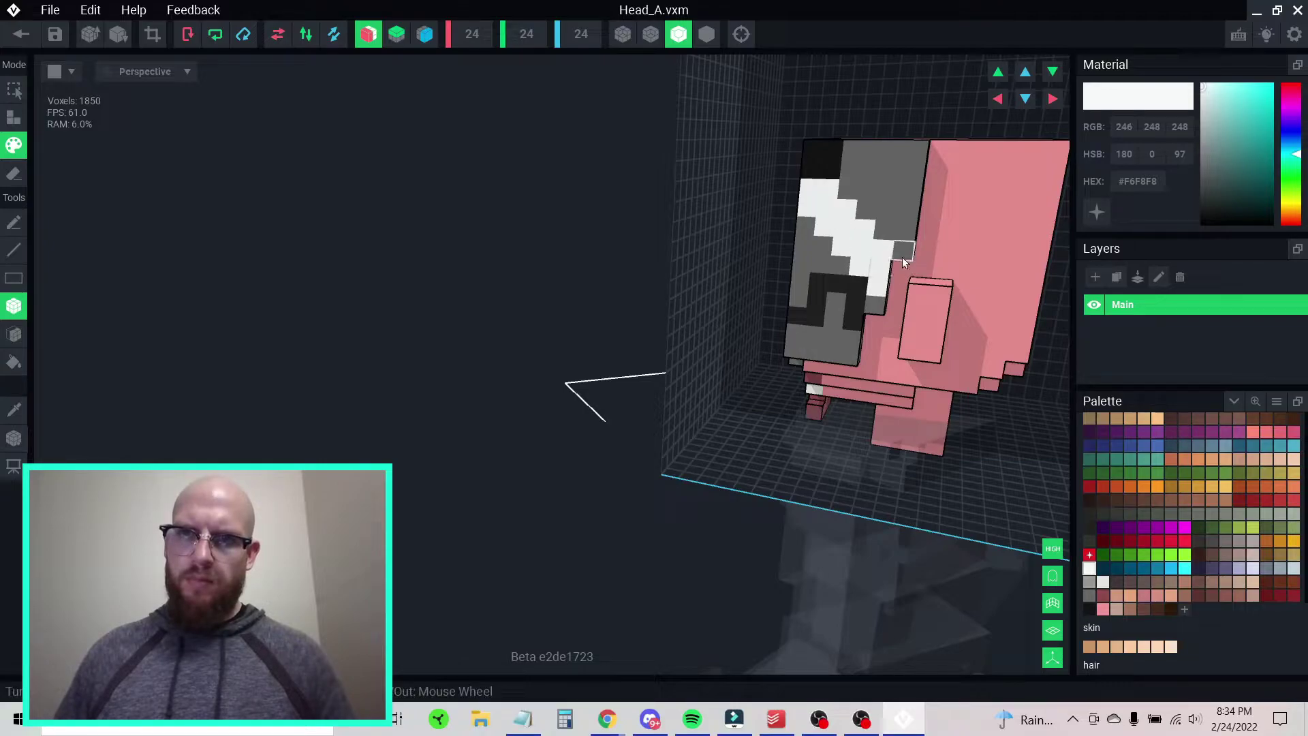
- Examine the white stripe on the mask's side and how it meets the front from several angles
mouse_move(856, 285)
right_mouse_down()
mouse_move(836, 275)
mouse_move(851, 277)
right_mouse_up()
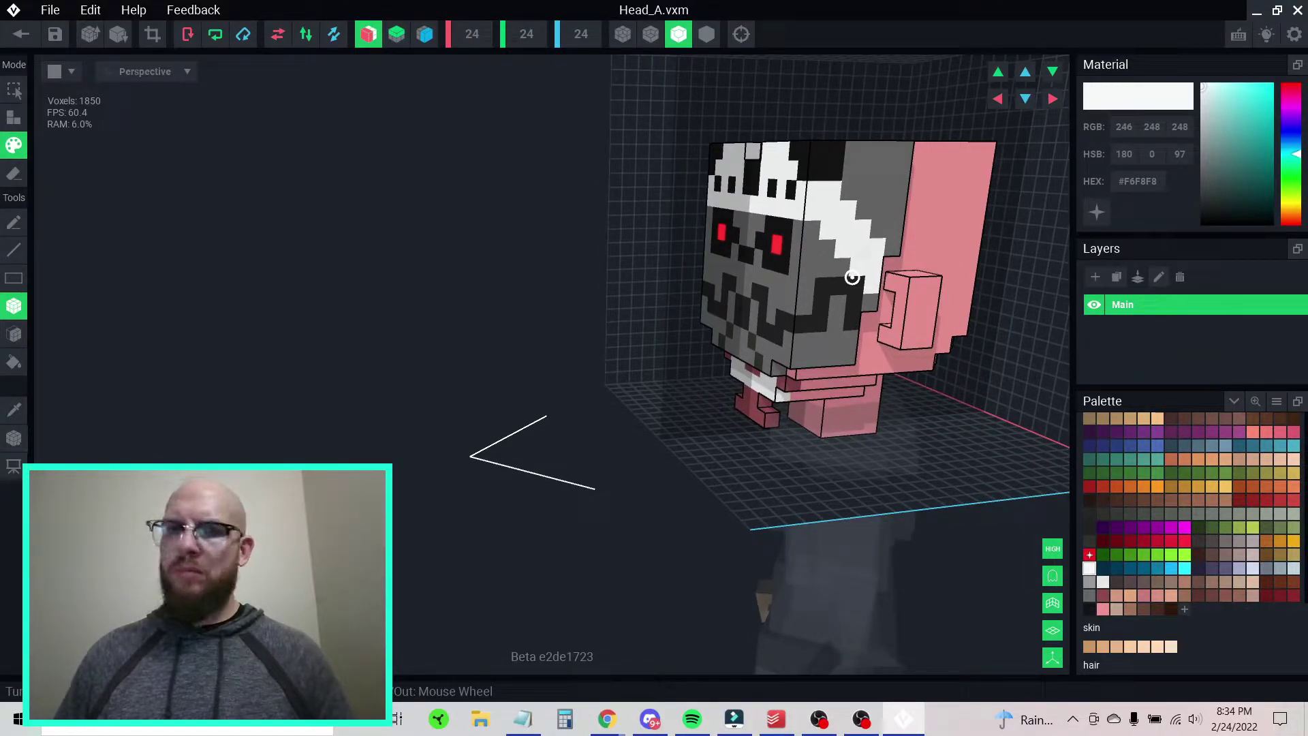
mouse_move(852, 277)
right_mouse_down()
mouse_move(879, 280)
mouse_move(854, 282)
right_mouse_up()
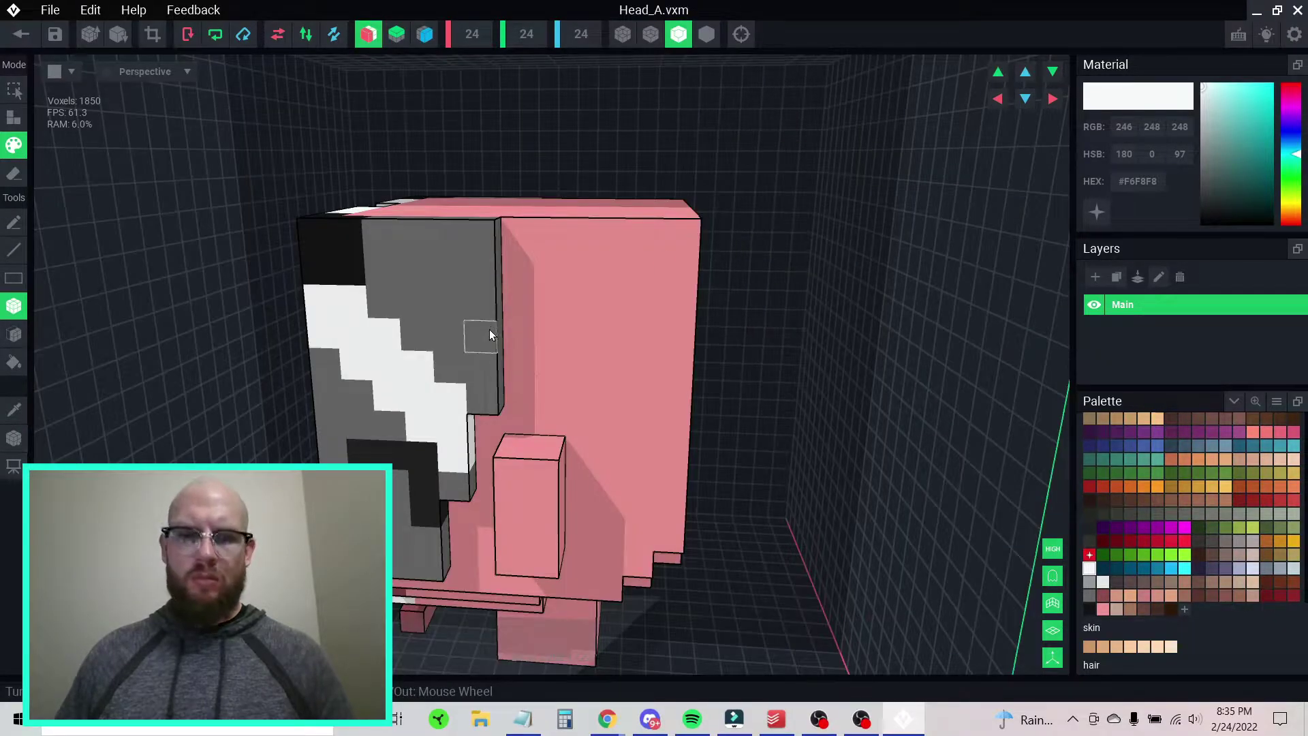
right_click_drag(476, 350, 560, 374)
right_click_drag(431, 346, 431, 323)
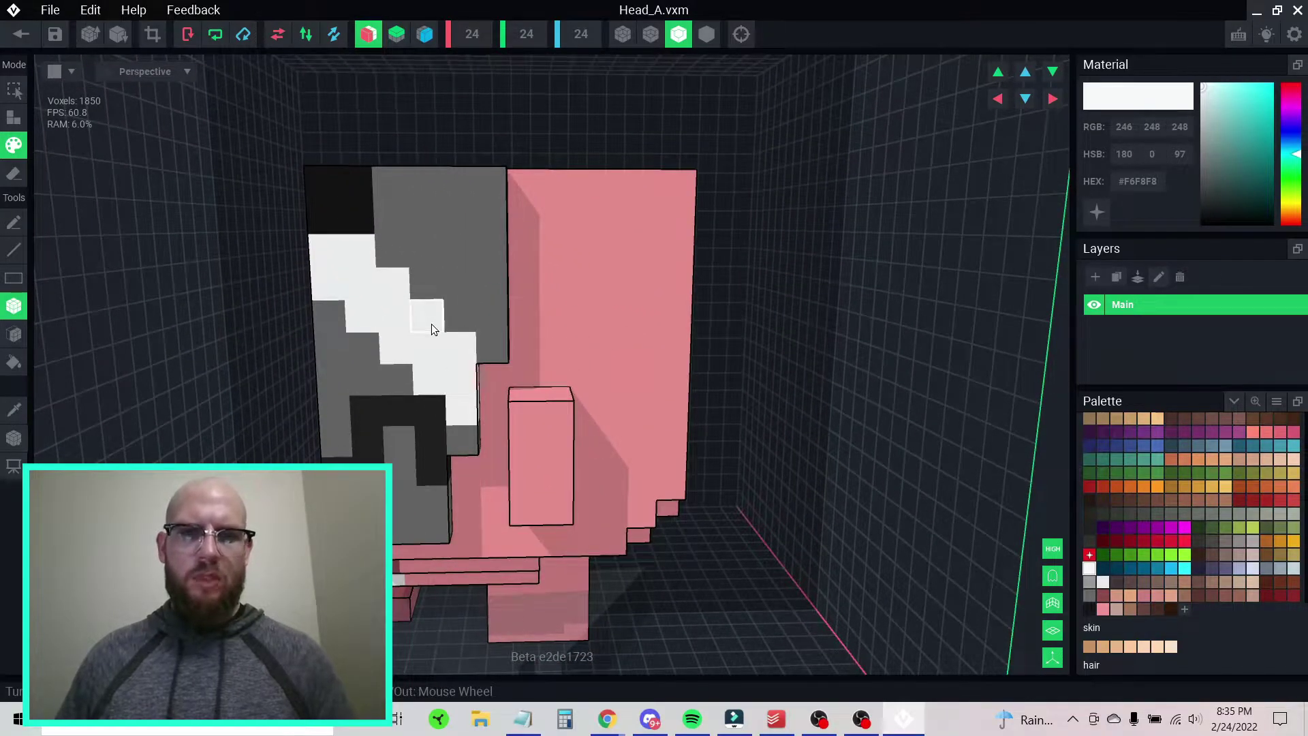
right_click_drag(555, 325, 450, 362)
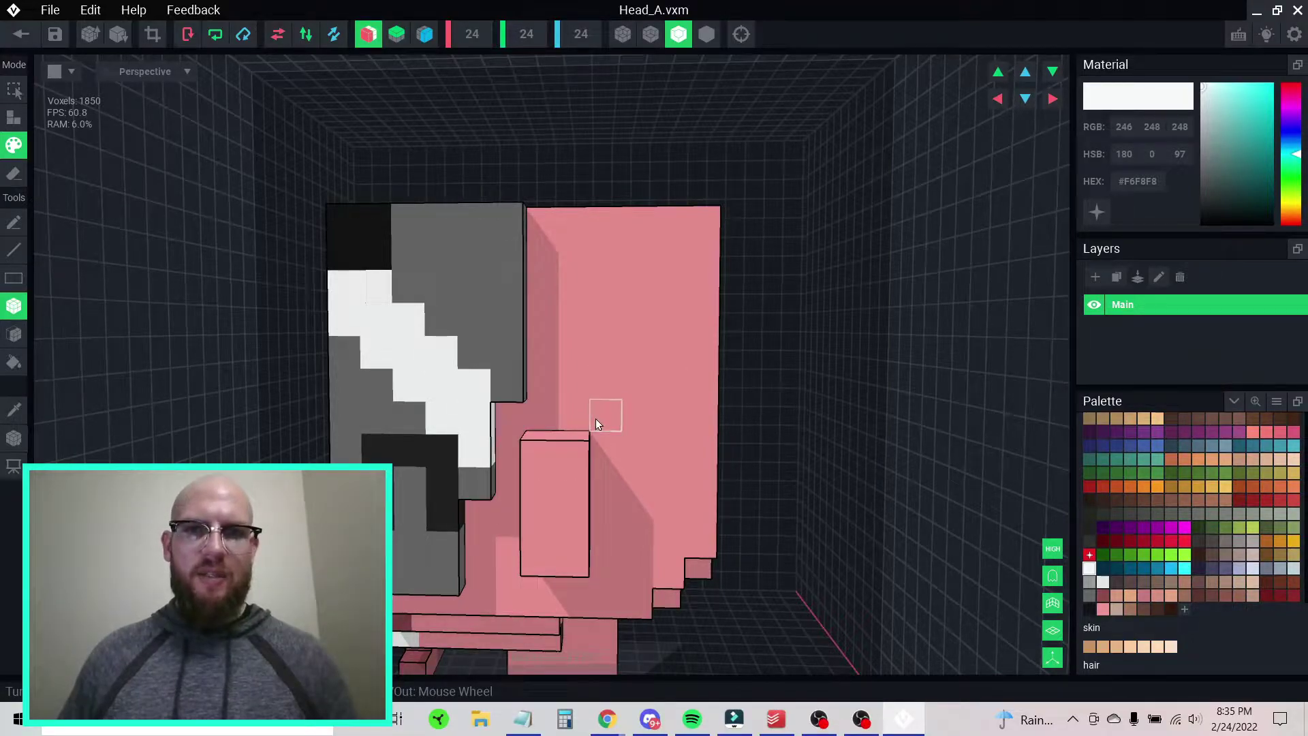
scroll(595, 420, "down", 5)
right_click_drag(565, 420, 550, 416)
scroll(562, 419, "up", 5)
right_click_drag(582, 370, 602, 369)
middle_click_drag(602, 369, 582, 370)
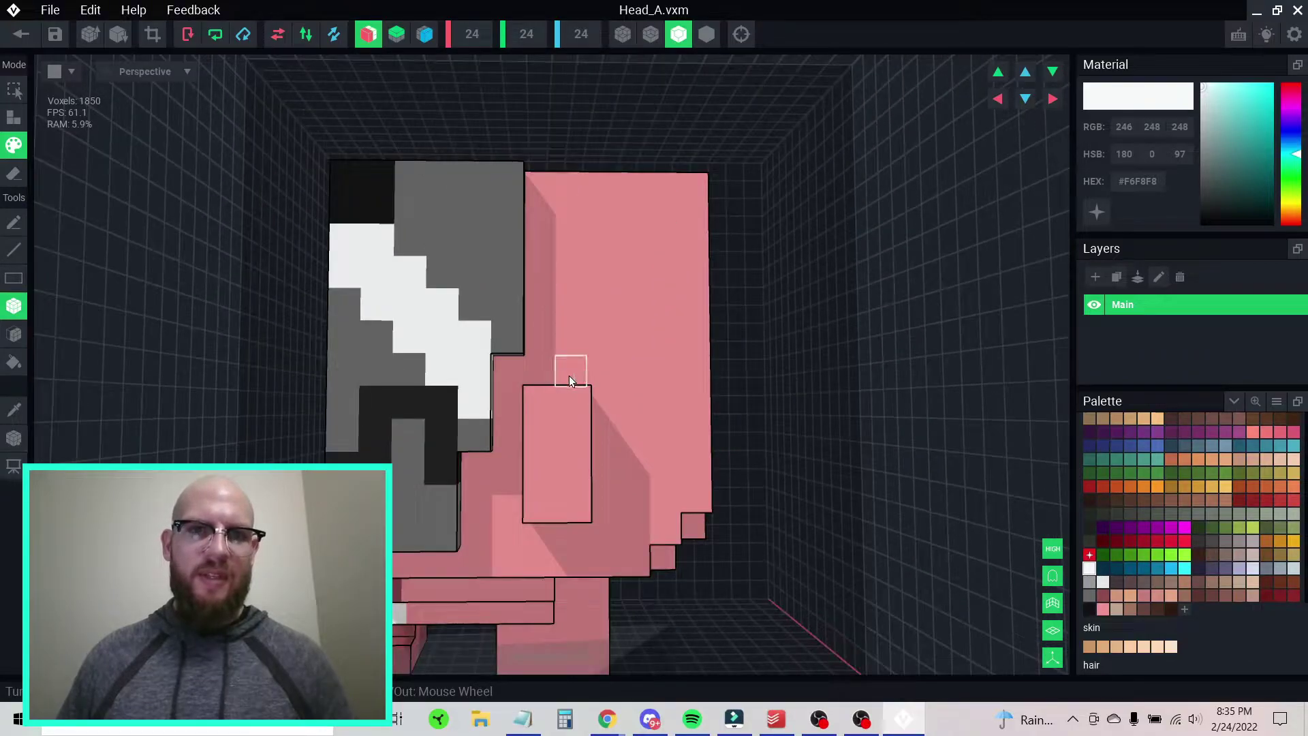
right_click_drag(518, 383, 467, 395)
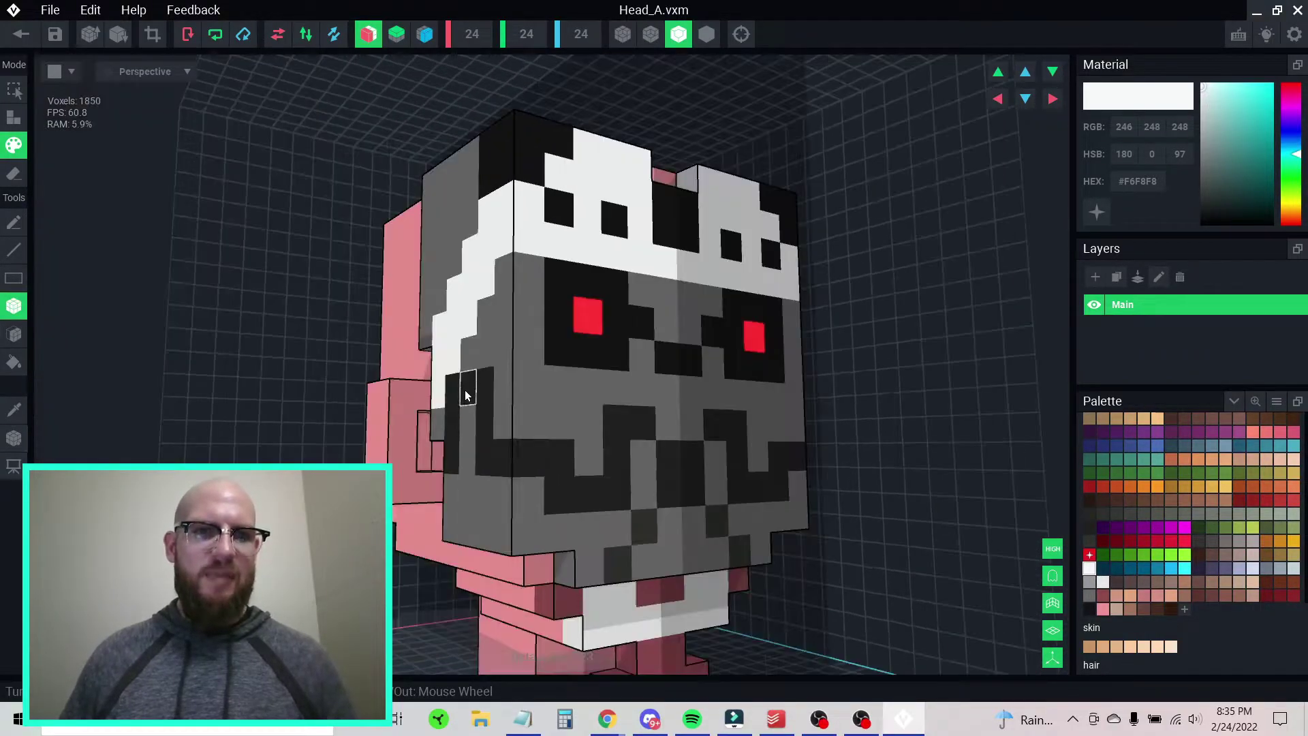
right_click_drag(615, 406, 557, 377)
scroll(571, 447, "down", 3)
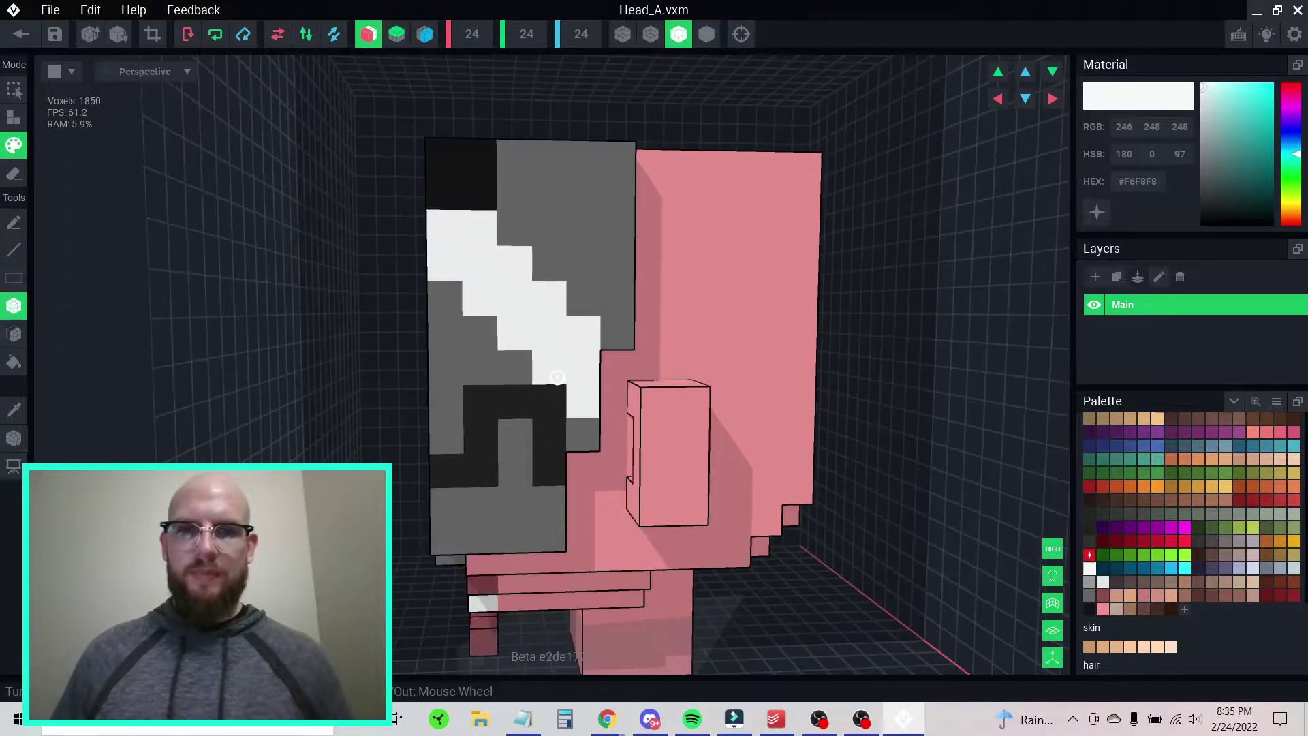
key("f")
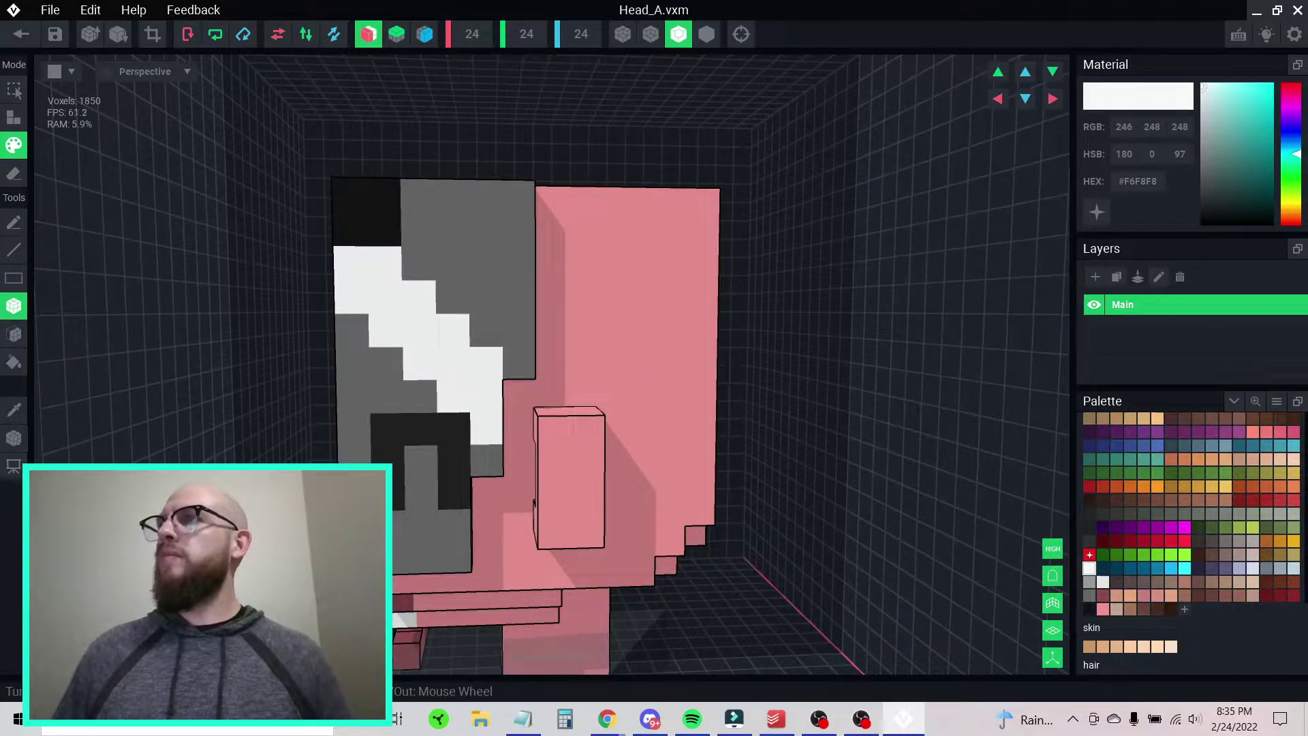
- Sample near-black #141414 from the mask's upper corner and paint the grey area above the side's white stripe with it
key("i")
left_click(493, 240)
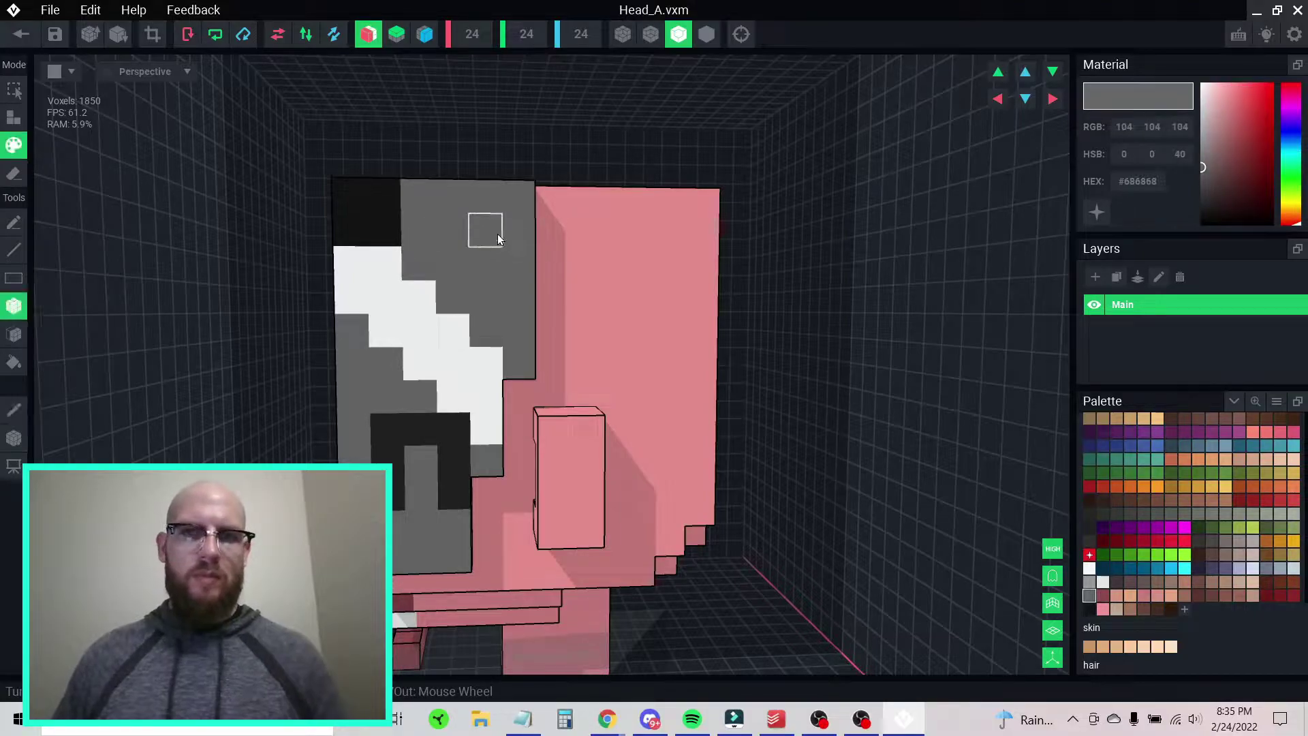
left_click(376, 207)
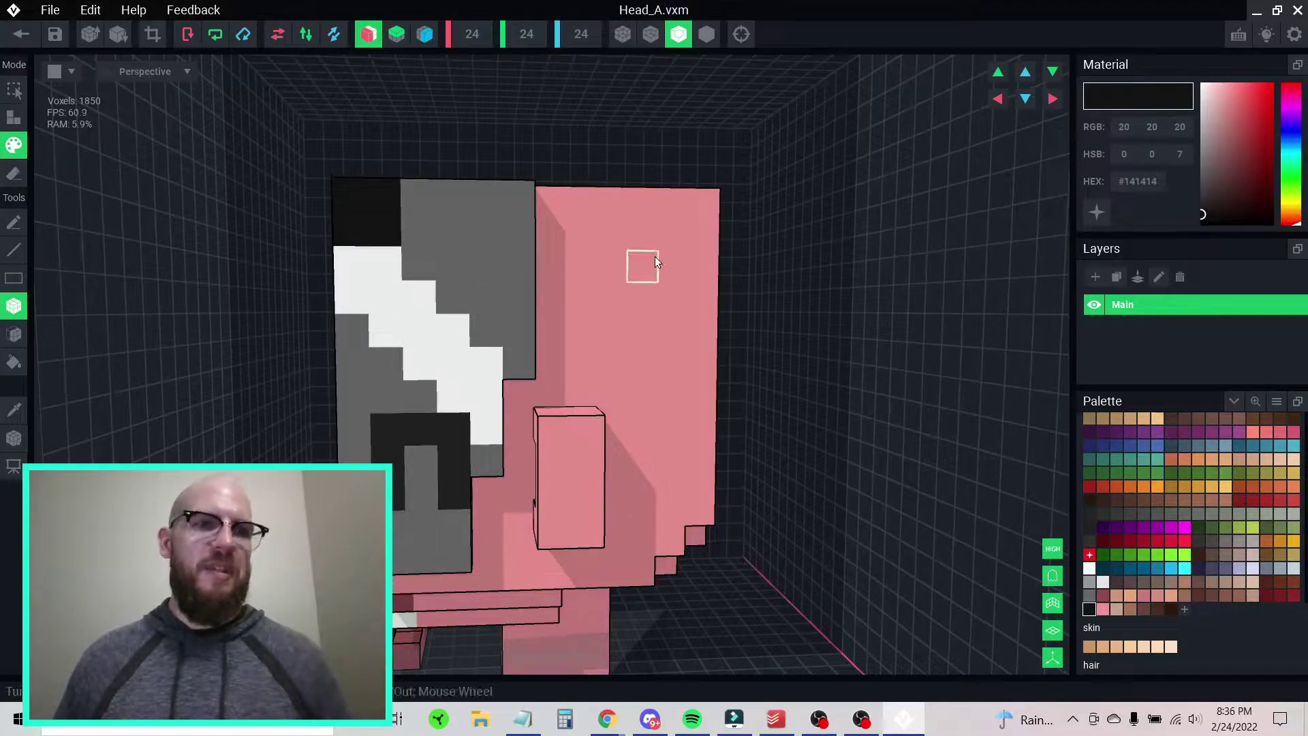
mouse_move(410, 198)
left_mouse_down()
mouse_move(480, 206)
mouse_move(514, 239)
mouse_move(517, 266)
mouse_move(522, 235)
mouse_move(523, 269)
mouse_move(490, 298)
mouse_move(521, 347)
left_mouse_up()
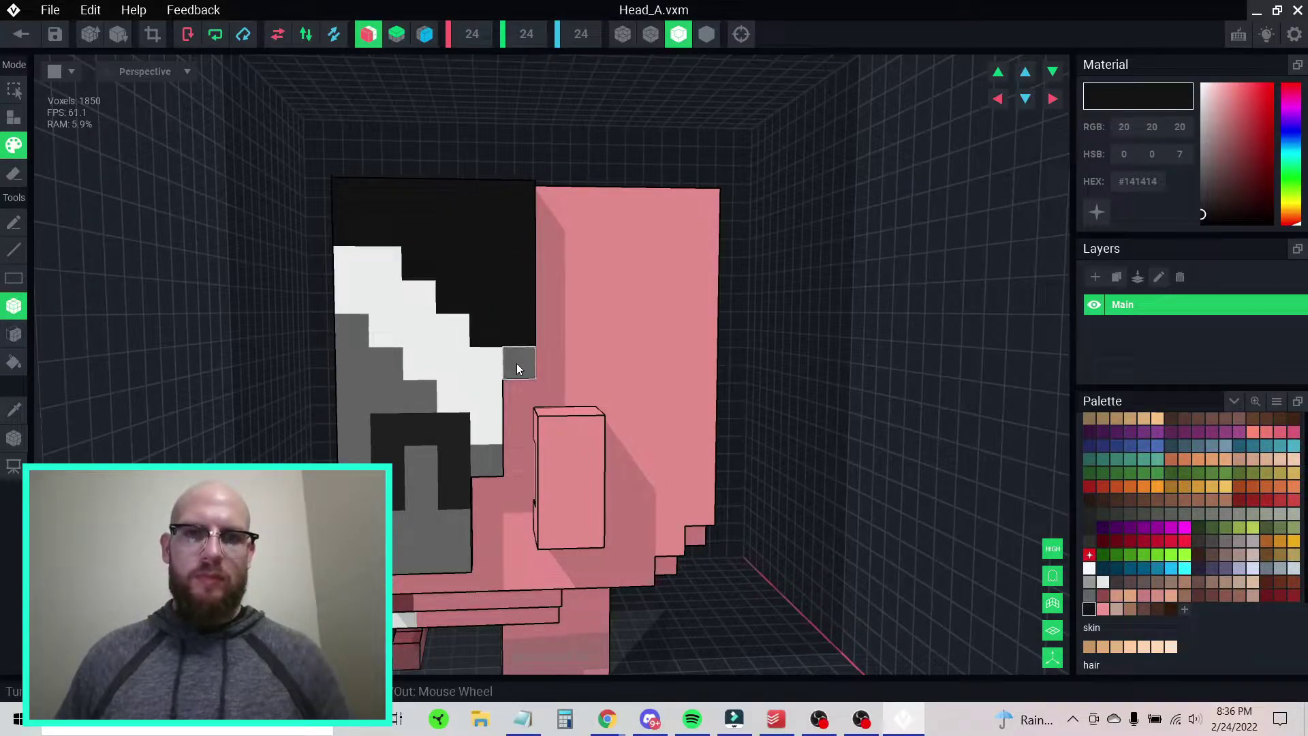
left_click(516, 362)
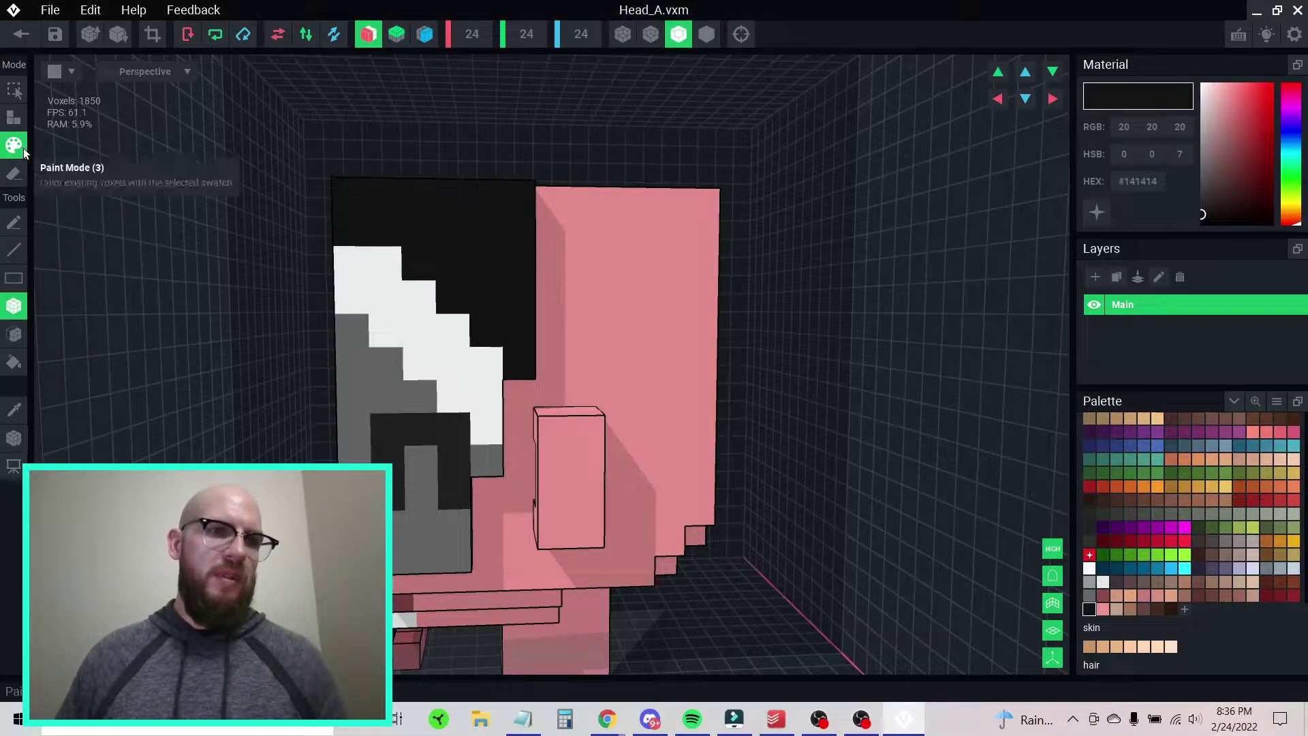
- Cycle through the Select, Create, Paint and Erase modes to review them
key("s")
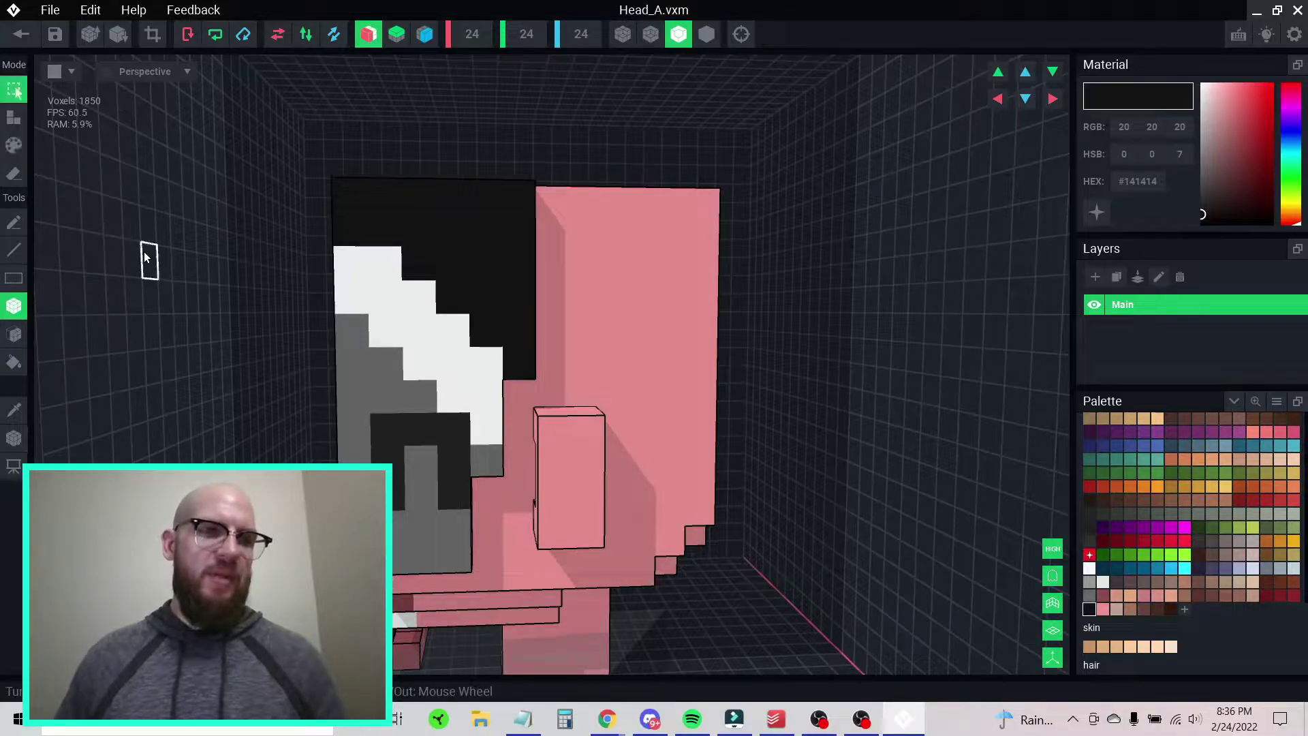
key("2")
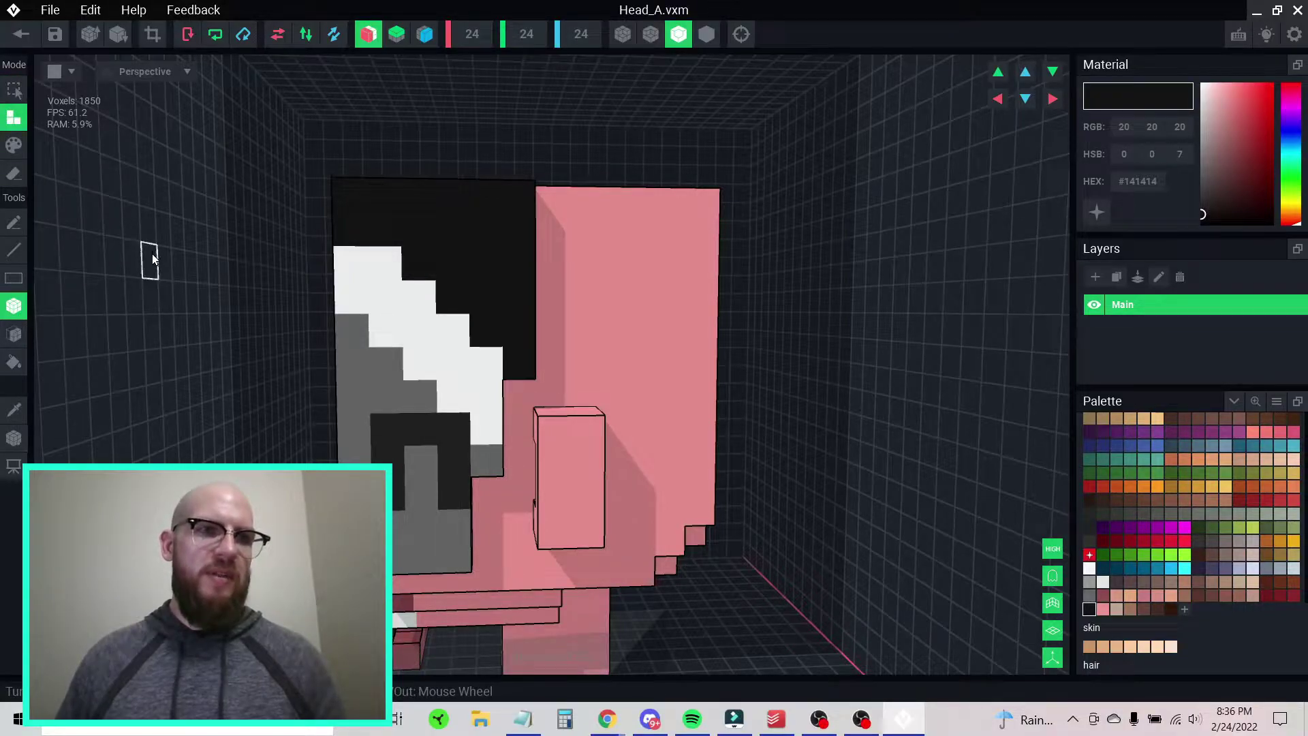
key("3")
key("4")
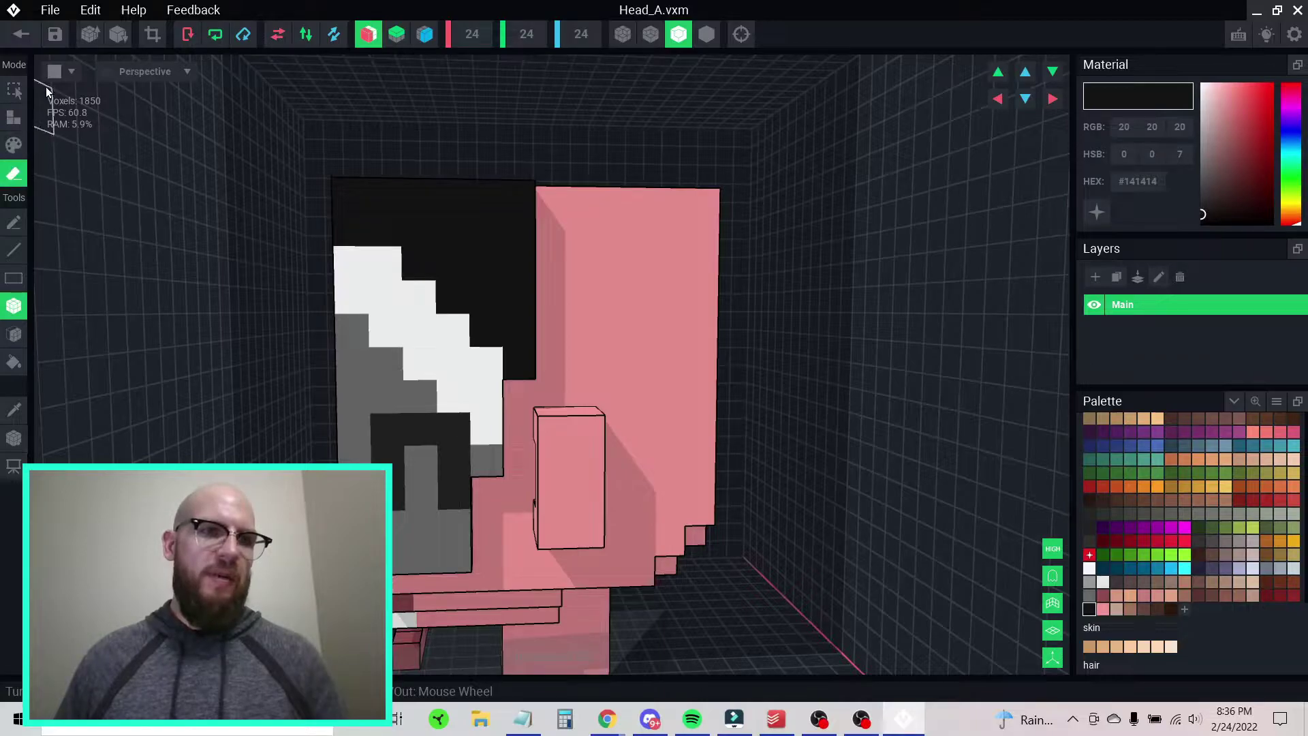
key("1")
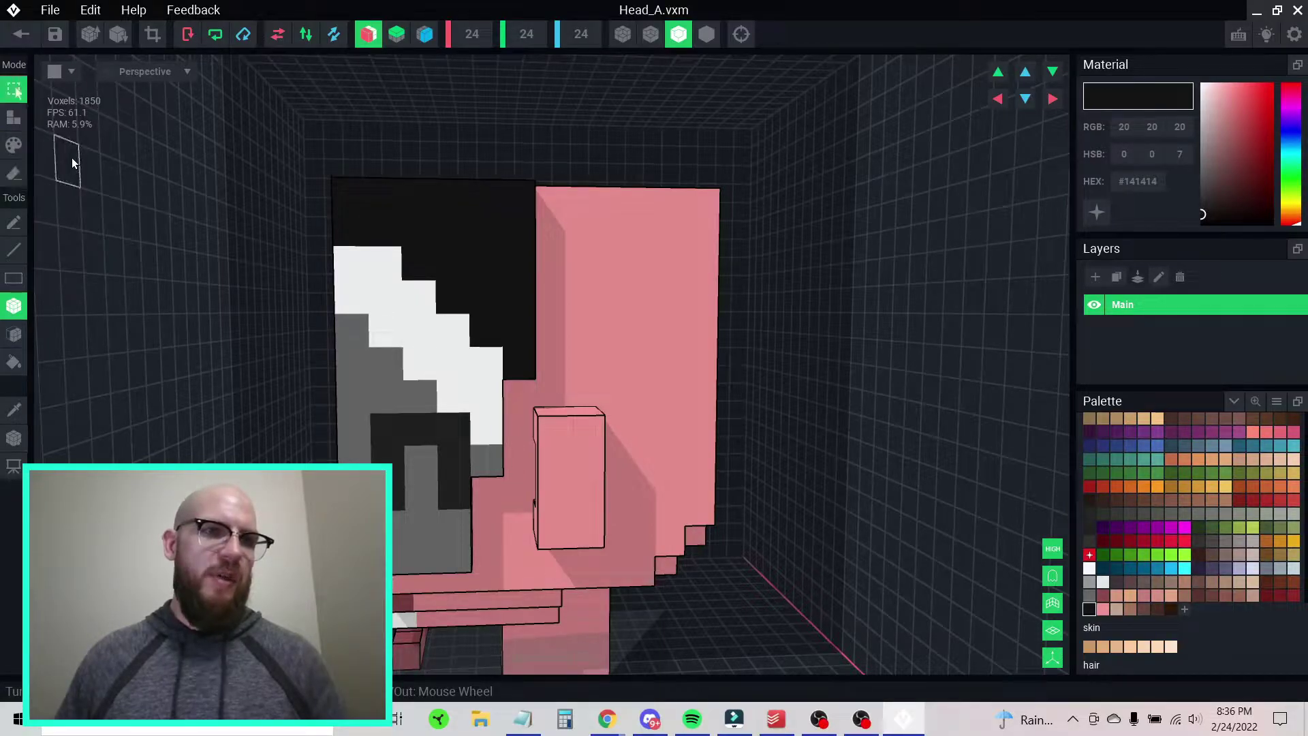
key("2")
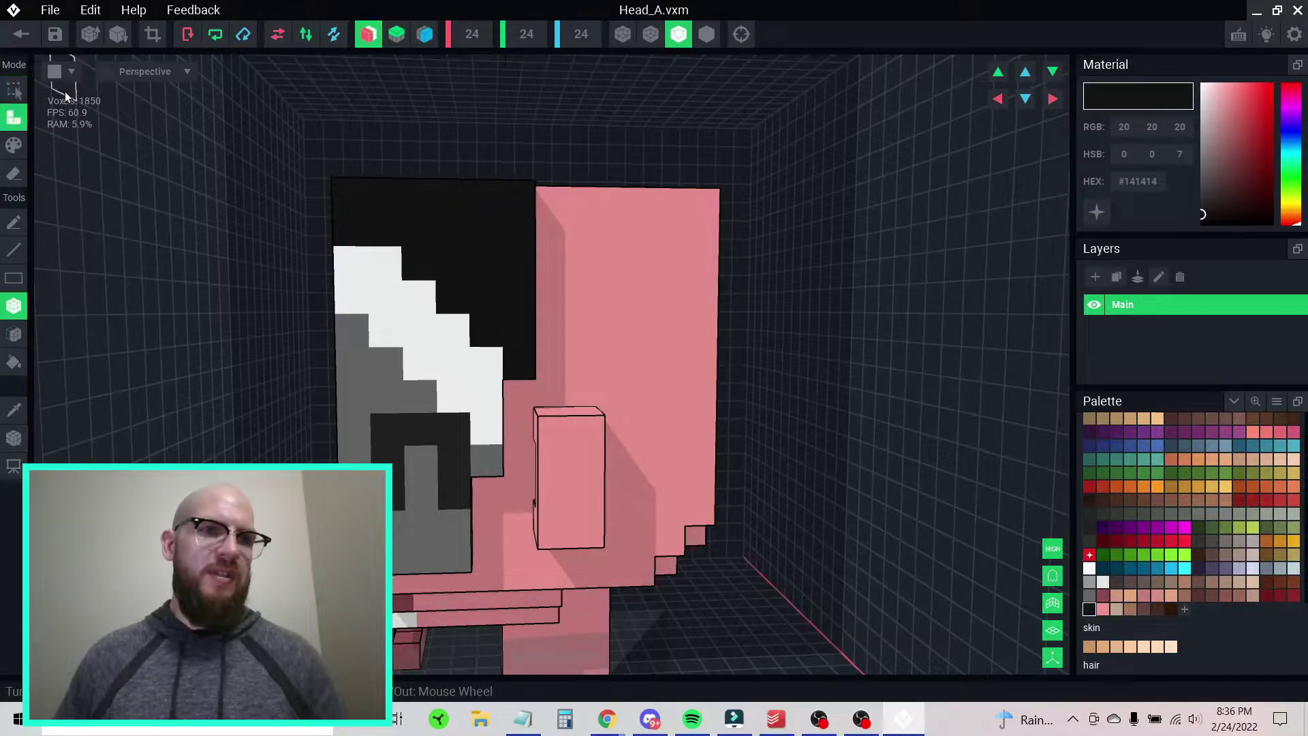
key("3")
key("4")
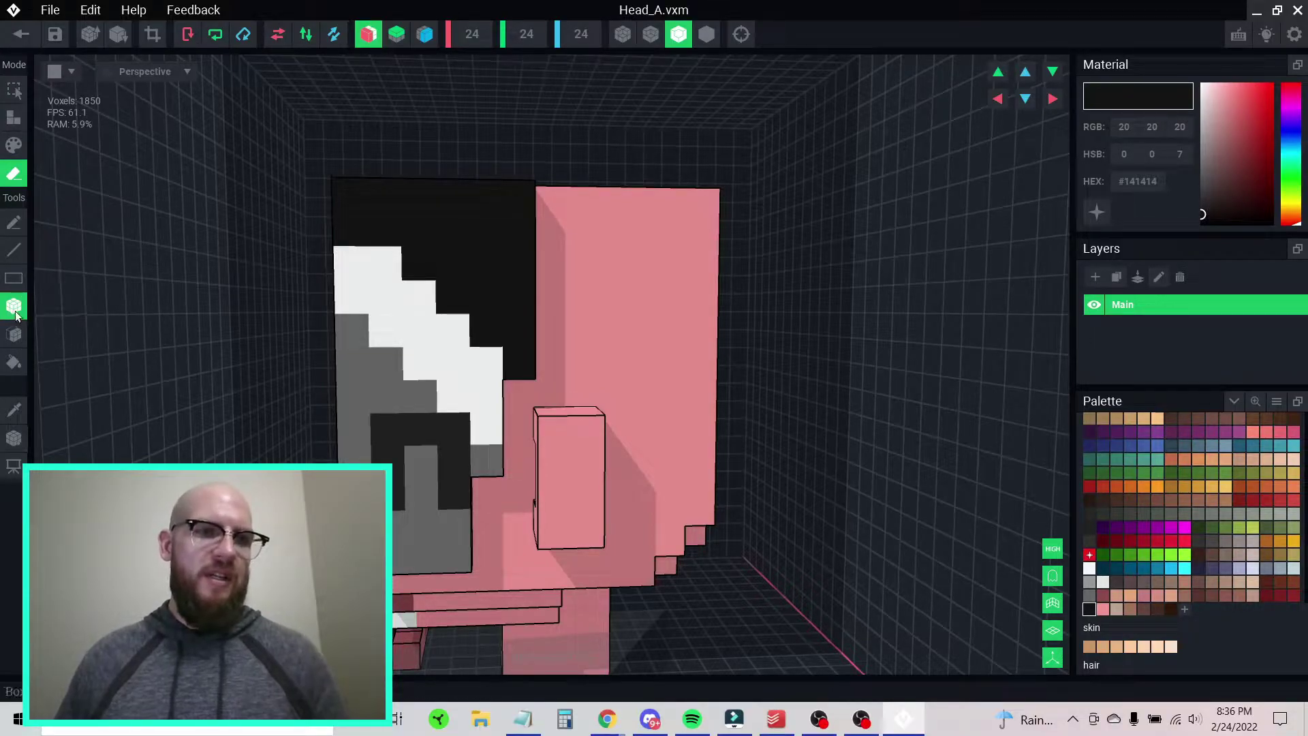
- Switch through the Face tool, Bucket tool and colour picker, and review the keyboard shortcuts guide
left_click(19, 339)
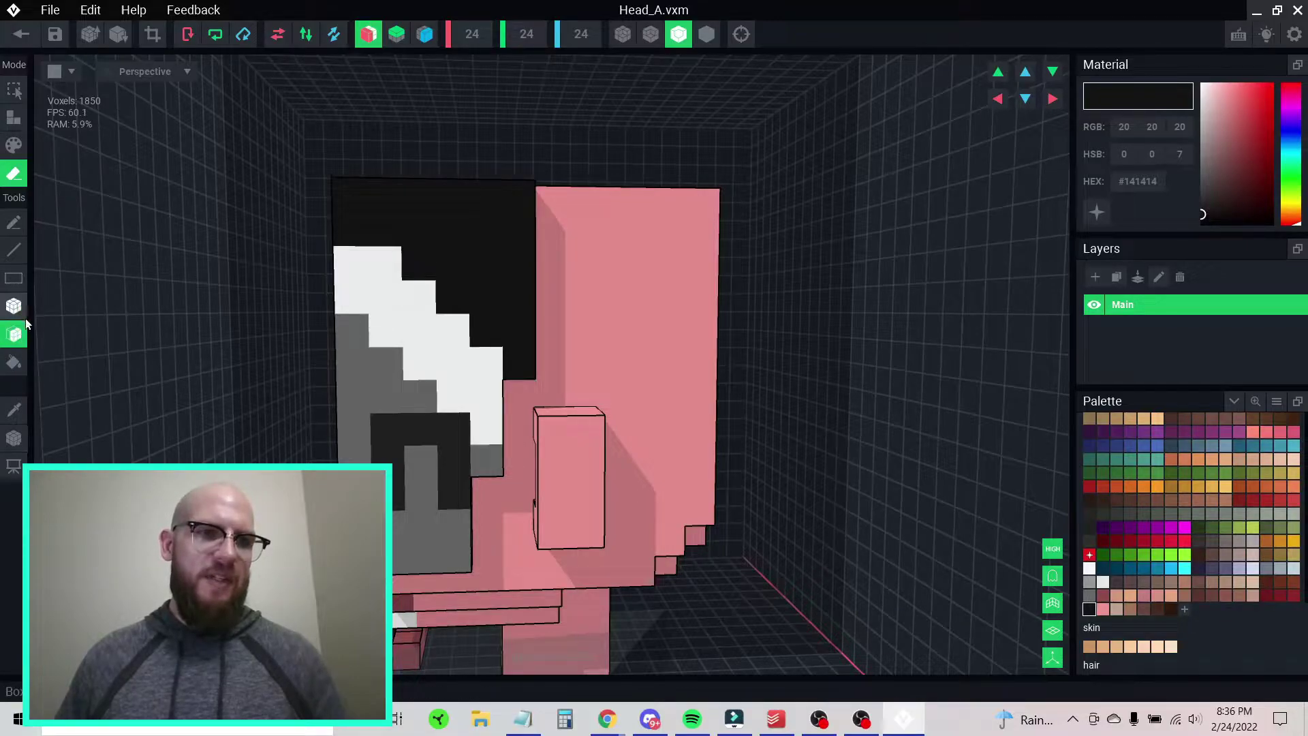
left_click(14, 366)
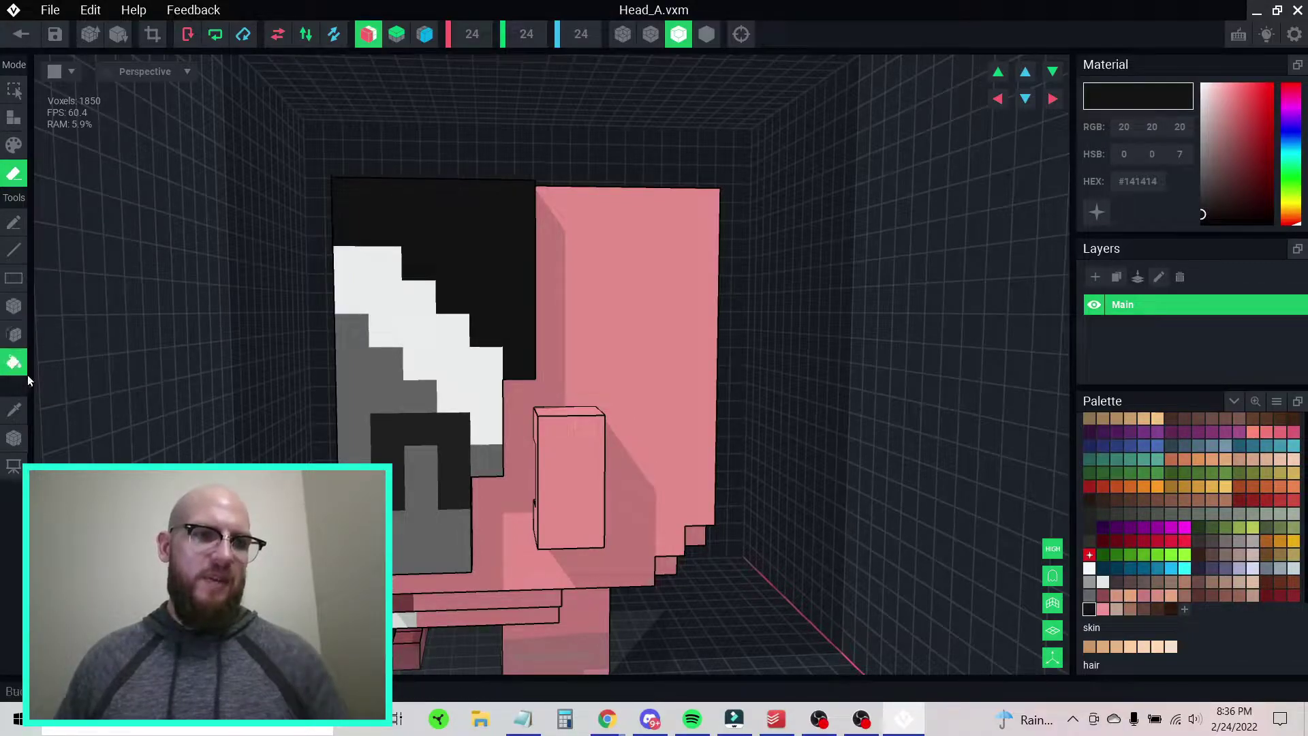
left_click(13, 415)
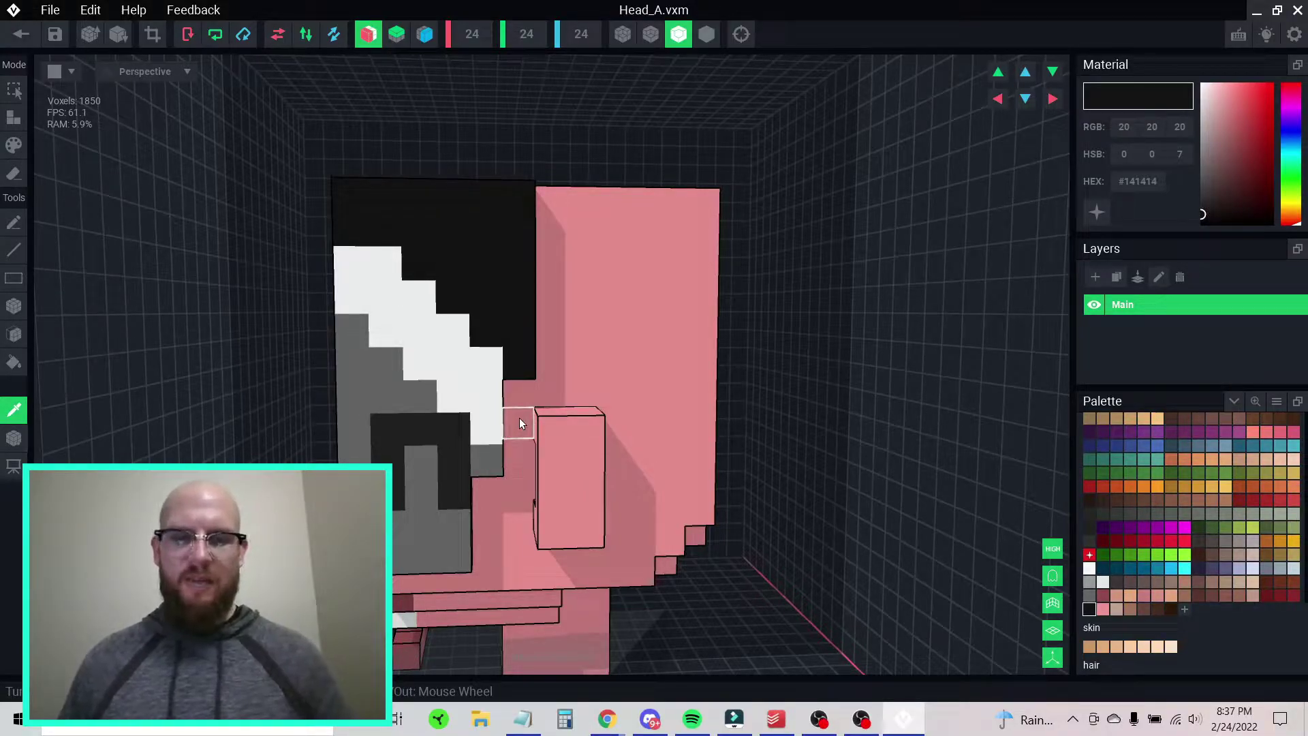
key("h")
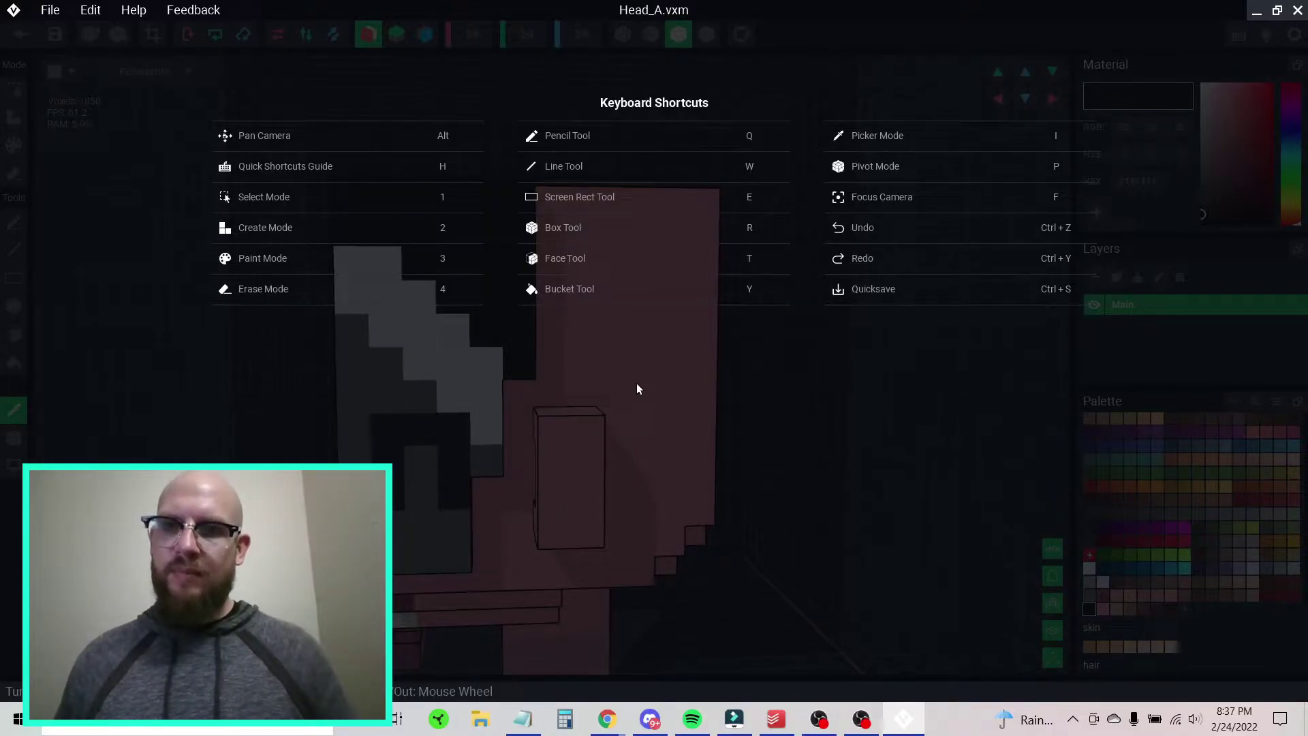
key("h")
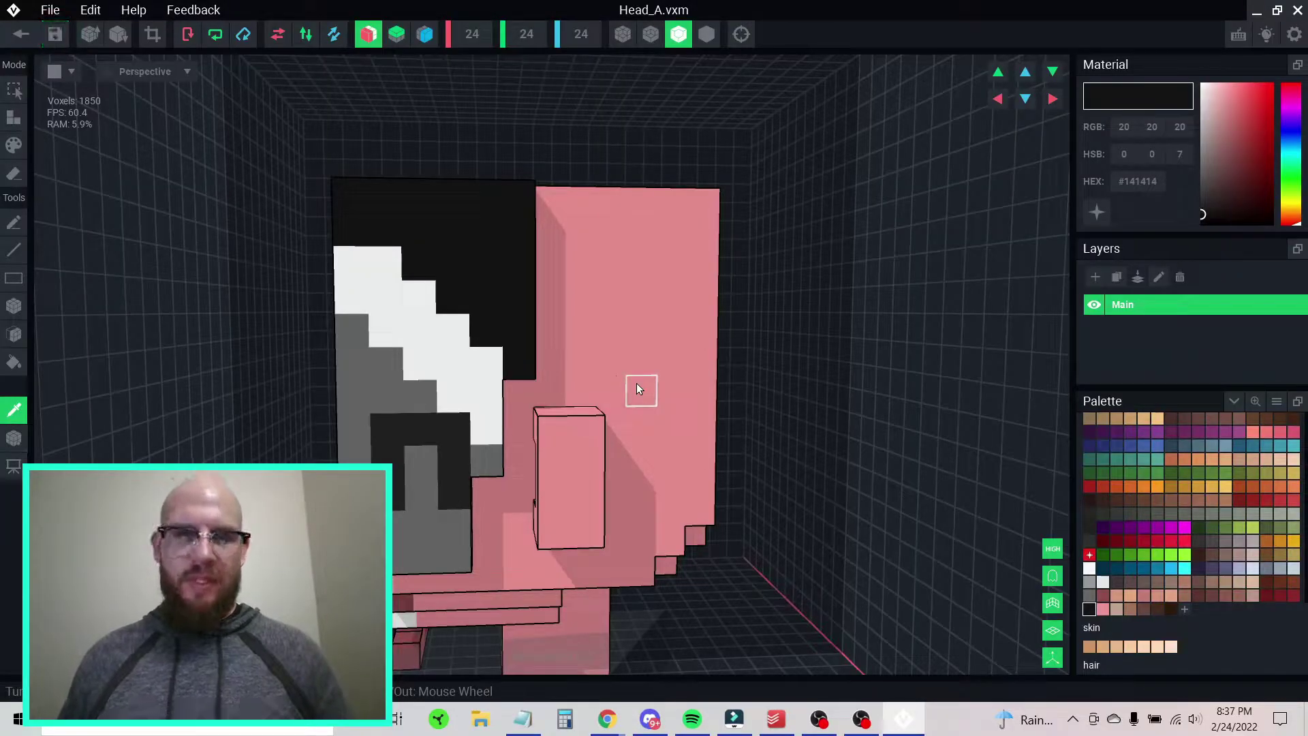
- Examine the painted mask on the head from the front, the side and above, both close up and at a distance
mouse_move(570, 425)
right_mouse_down()
mouse_move(561, 471)
mouse_move(489, 471)
mouse_move(558, 411)
mouse_move(534, 432)
mouse_move(558, 432)
mouse_move(558, 444)
right_mouse_up()
scroll(569, 402, "down", 10)
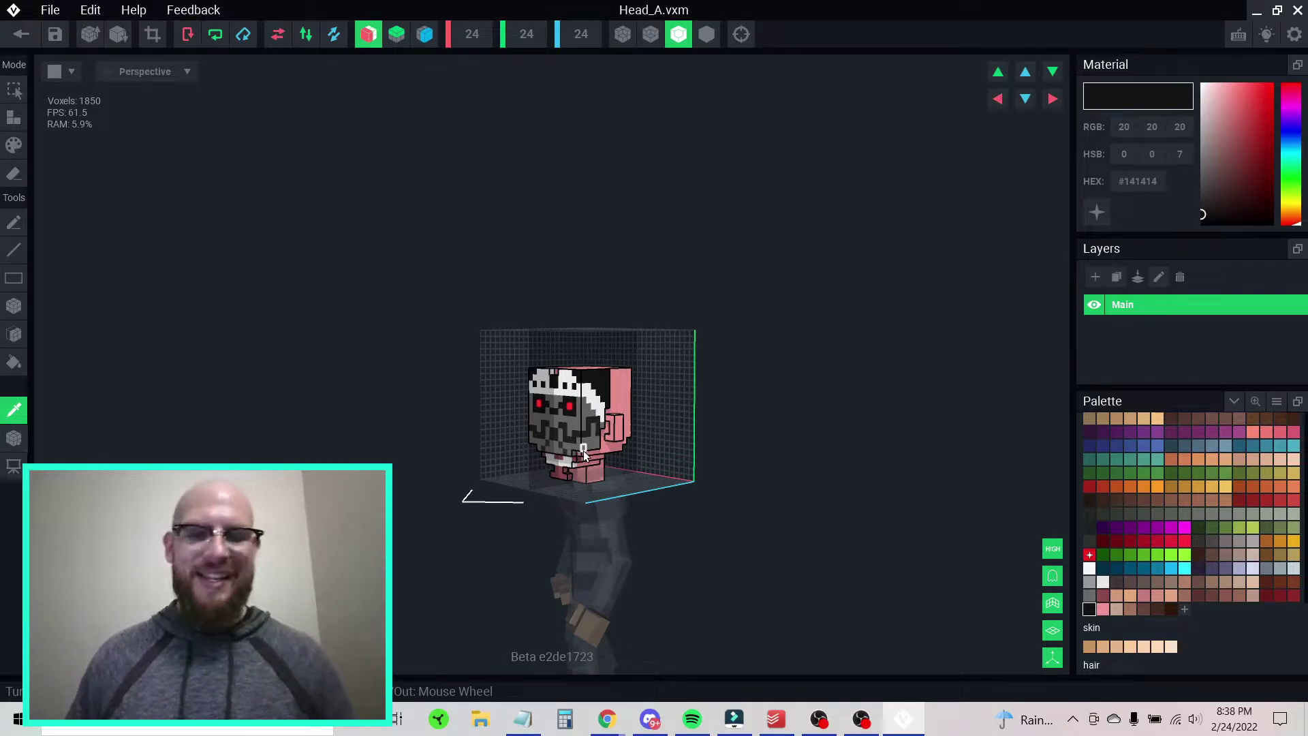
scroll(583, 451, "up", 5)
right_click_drag(496, 615, 534, 622)
scroll(419, 572, "up", 5)
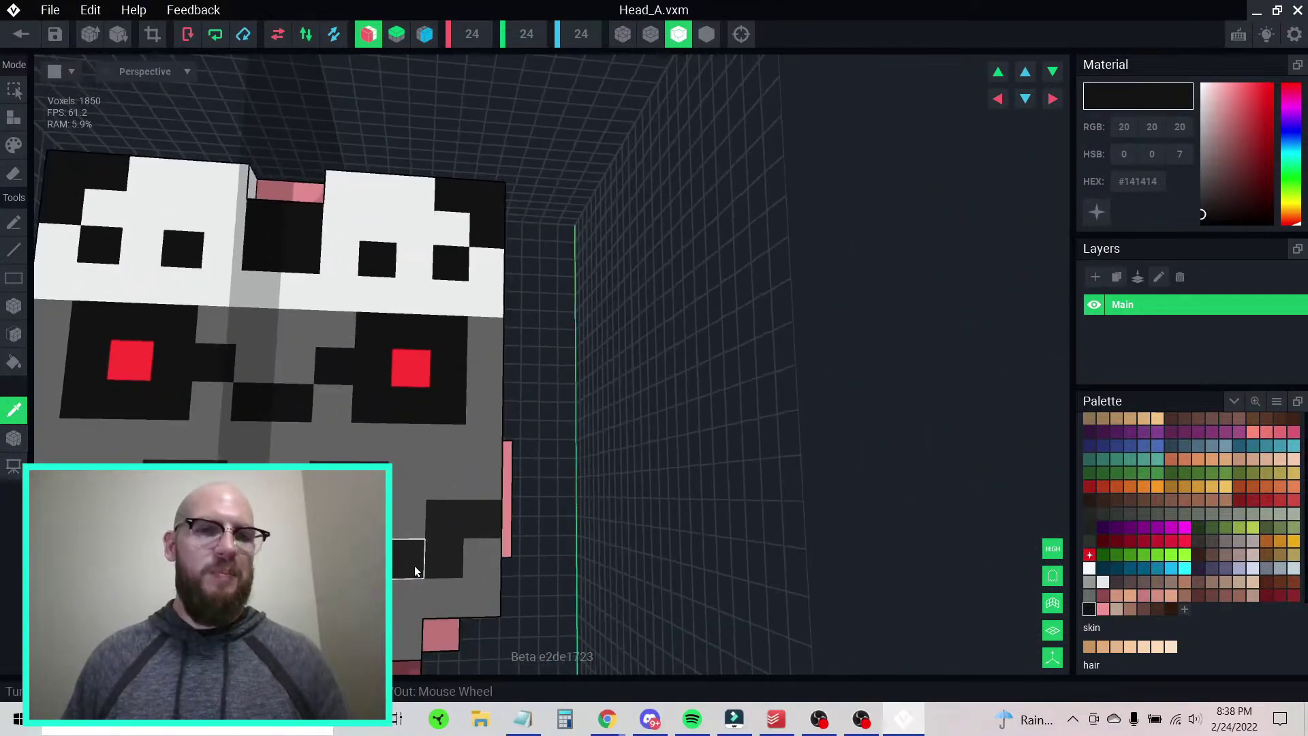
scroll(419, 572, "down", 5)
right_click_drag(418, 476, 560, 427)
middle_click_drag(560, 423, 520, 351)
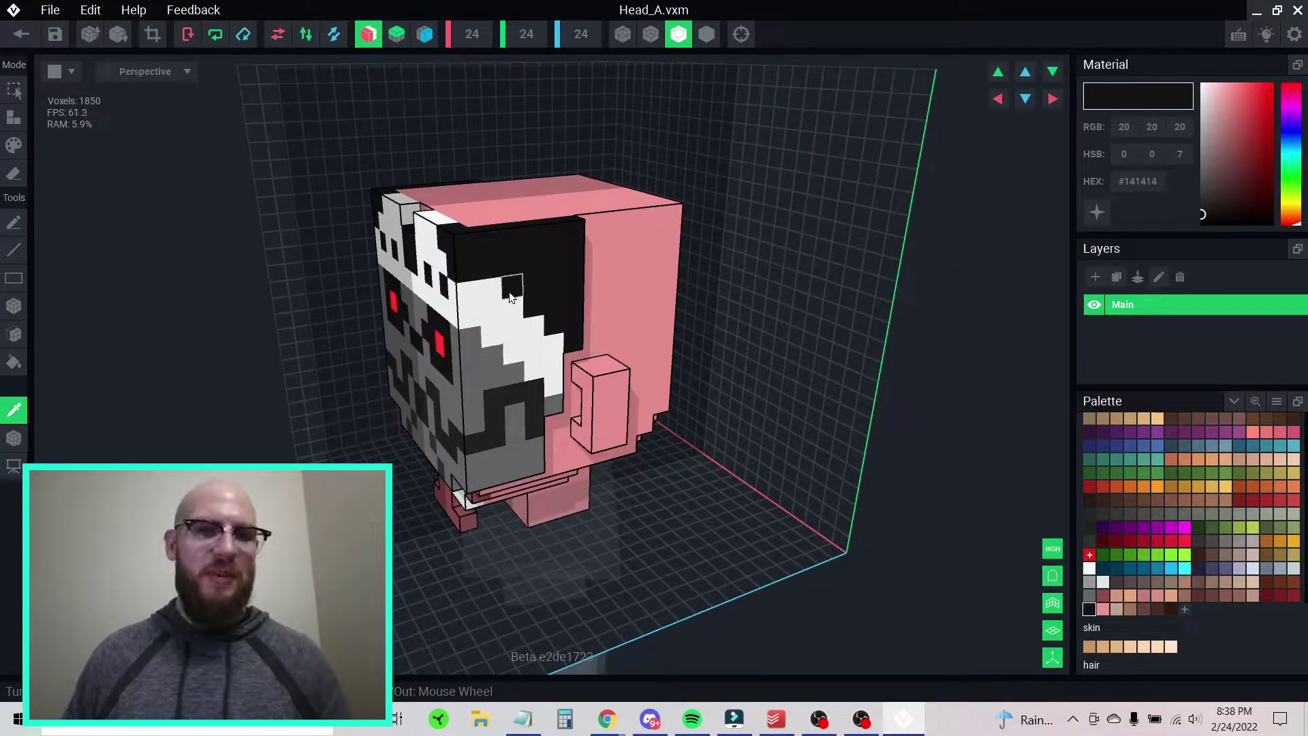
right_click_drag(545, 316, 509, 308)
scroll(543, 315, "down", 3)
scroll(543, 316, "up", 3)
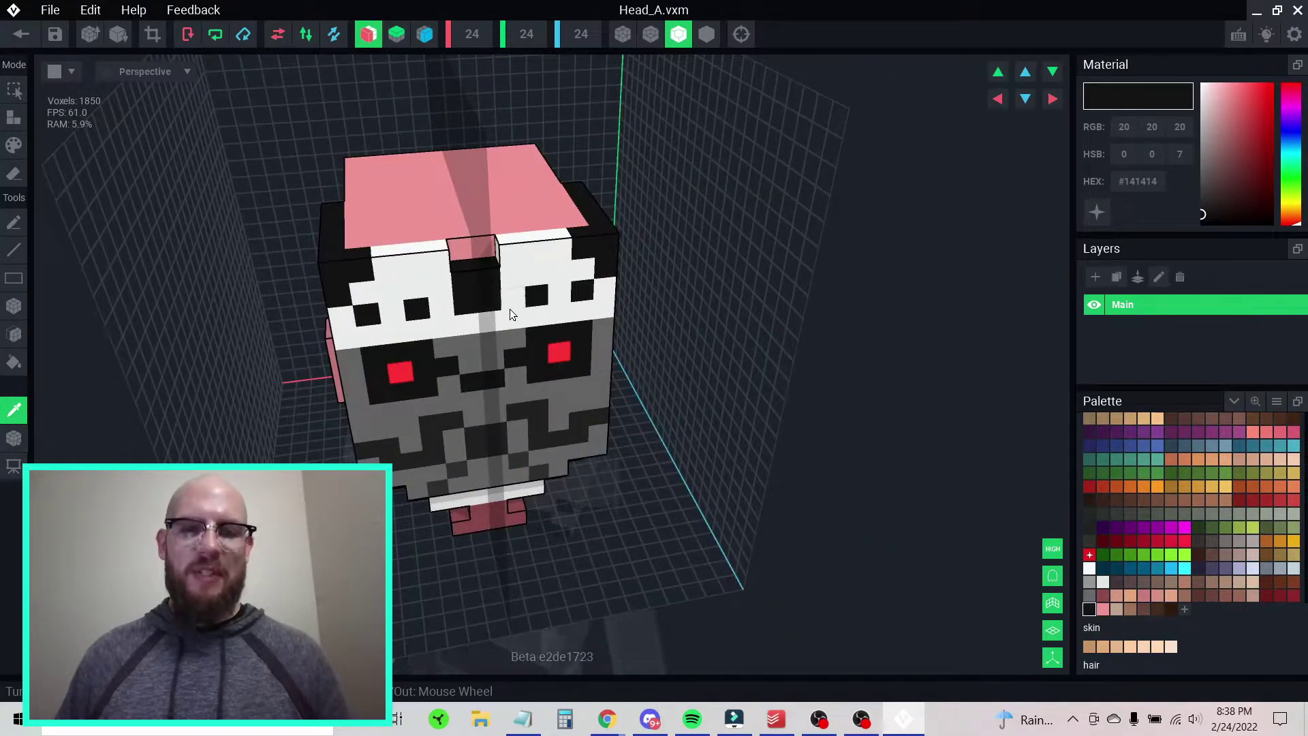
- Consult the keyboard shortcuts guide again and close it
key("h")
scroll(510, 309, "up", 2)
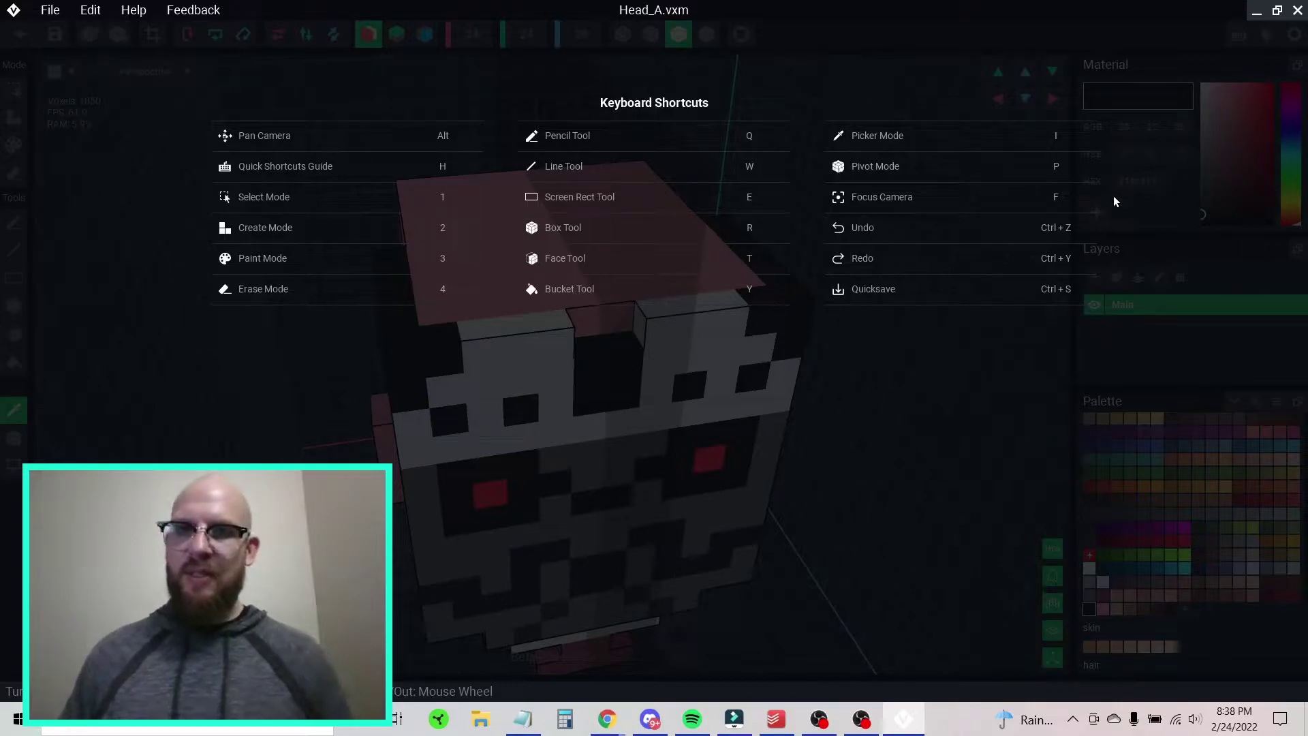
key("h")
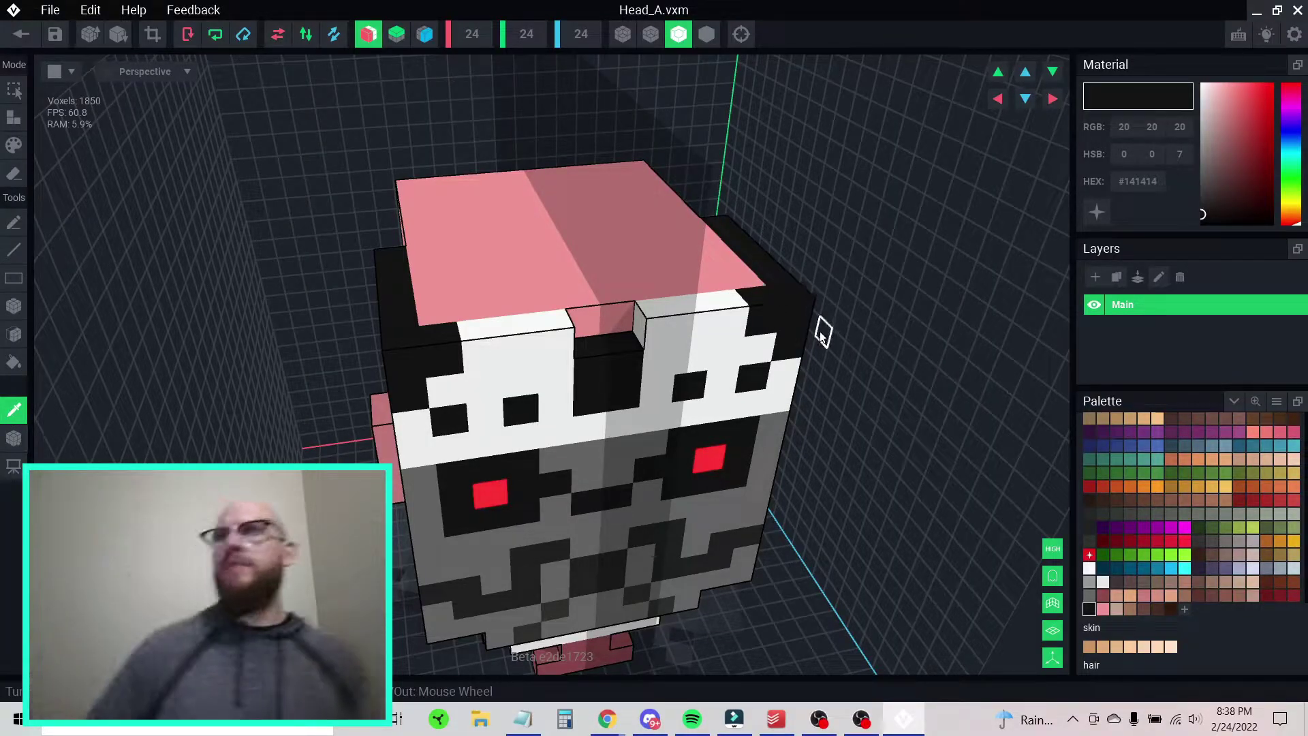
- View the mask from the front and bring the browser with the Omnimorph reference artwork on OpenSea over the model for comparison
right_click_drag(656, 418, 646, 426)
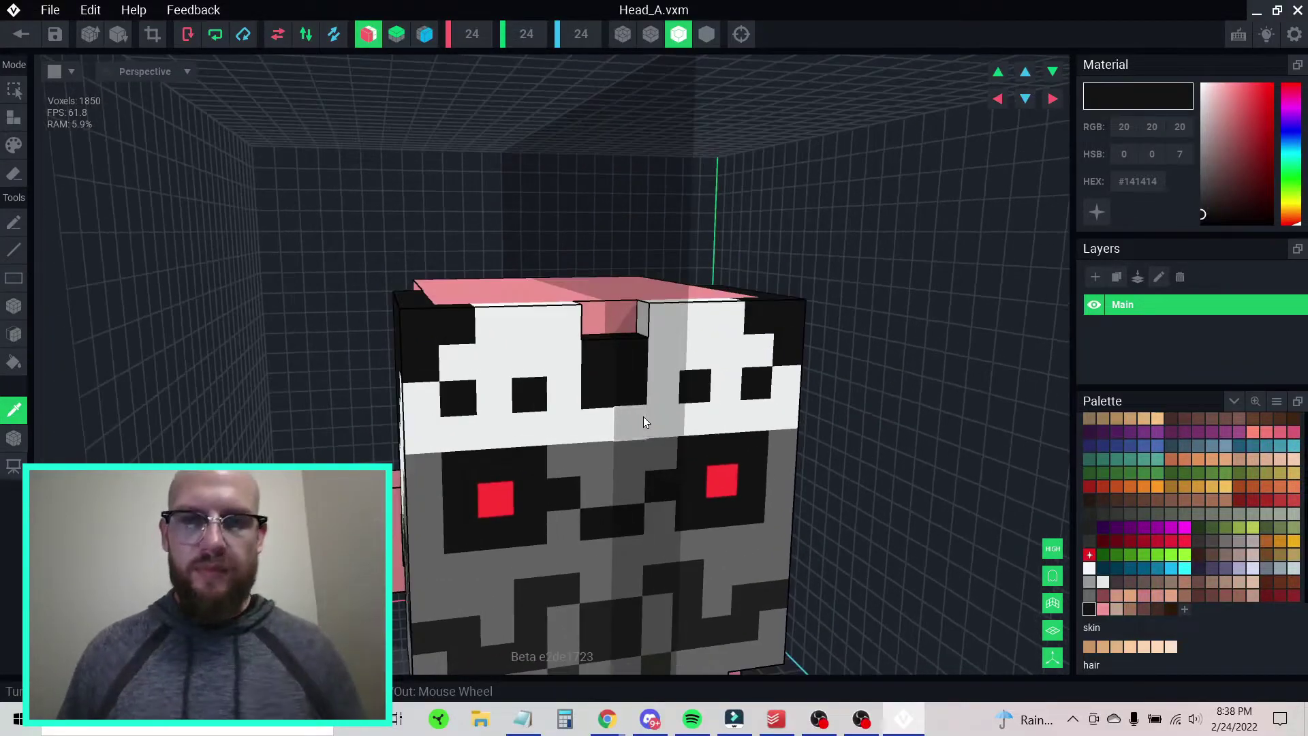
middle_click_drag(645, 426, 650, 399)
right_click_drag(649, 399, 630, 402)
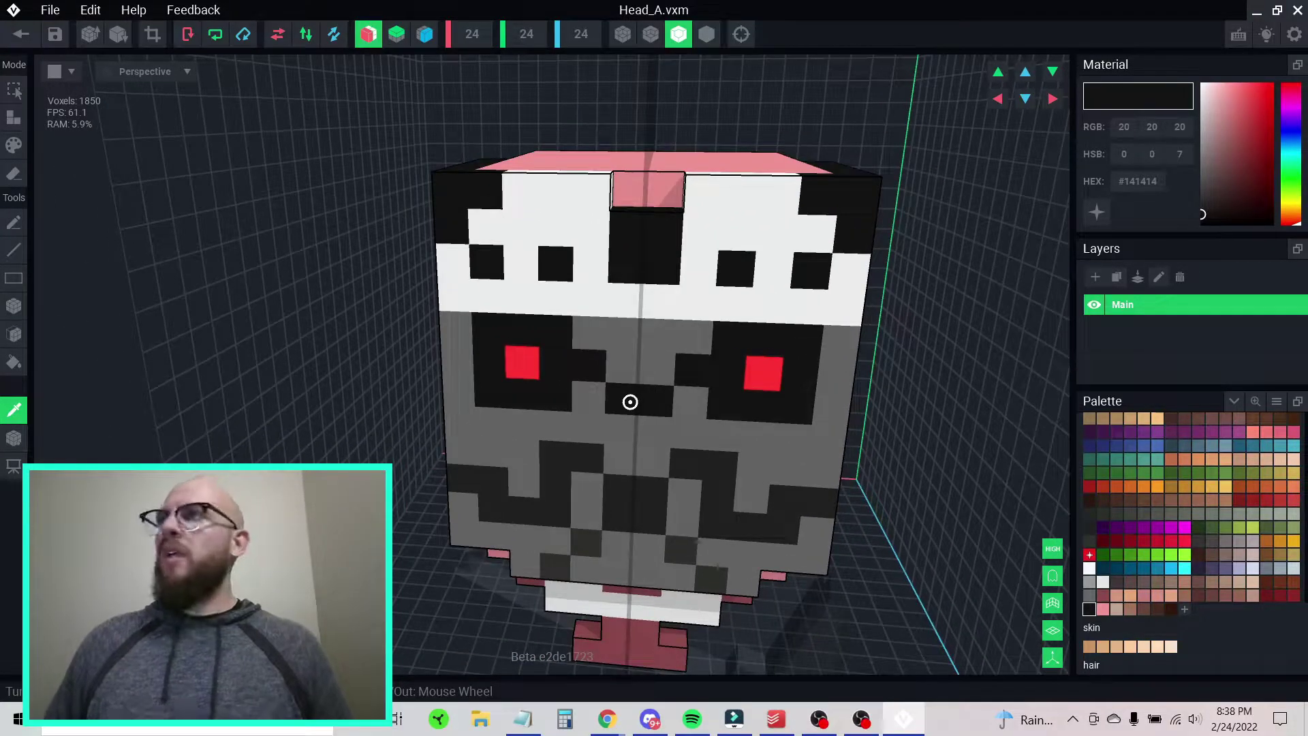
left_click_drag(1307, 4, 1261, 30)
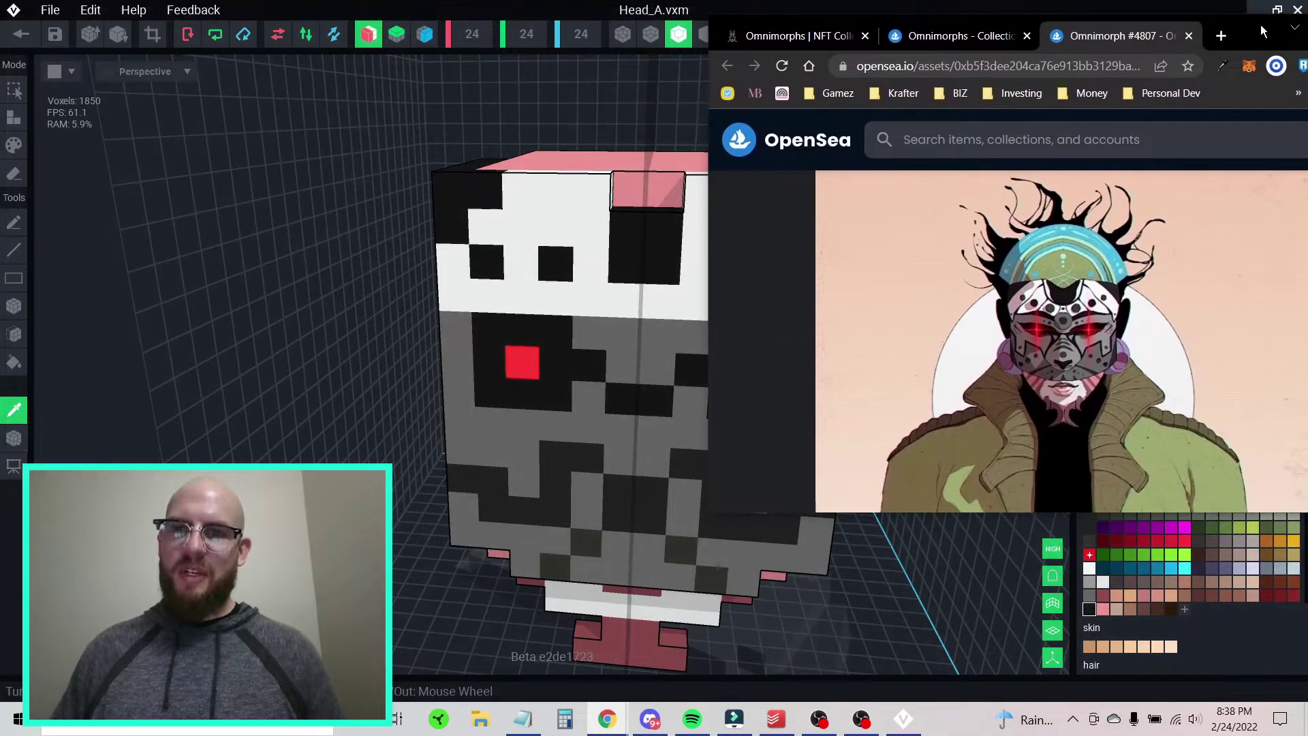
- Compare the front of the painted mask with the Omnimorph reference artwork in the browser, and return to the full model view
middle_click_drag(632, 329, 455, 358)
scroll(455, 358, "down", 1)
left_click(605, 721)
left_click(700, 633)
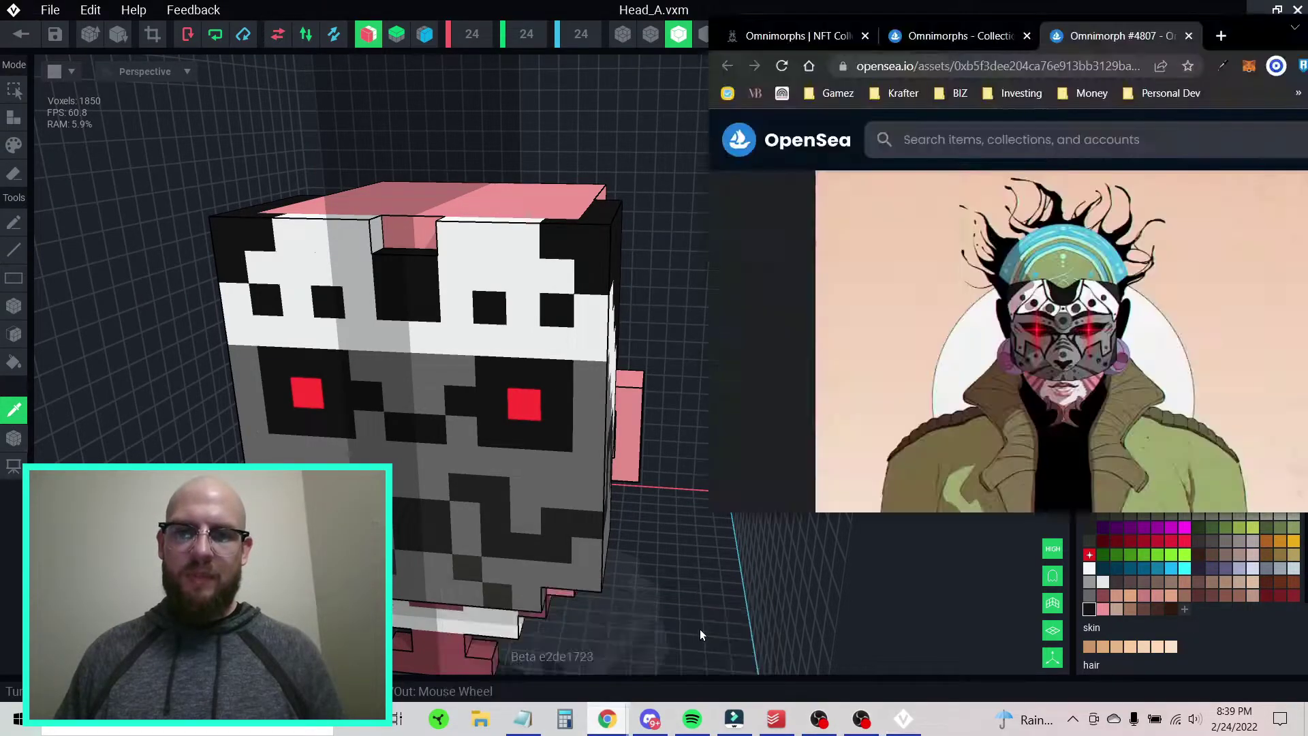
left_click(441, 457)
right_click_drag(441, 457, 439, 458)
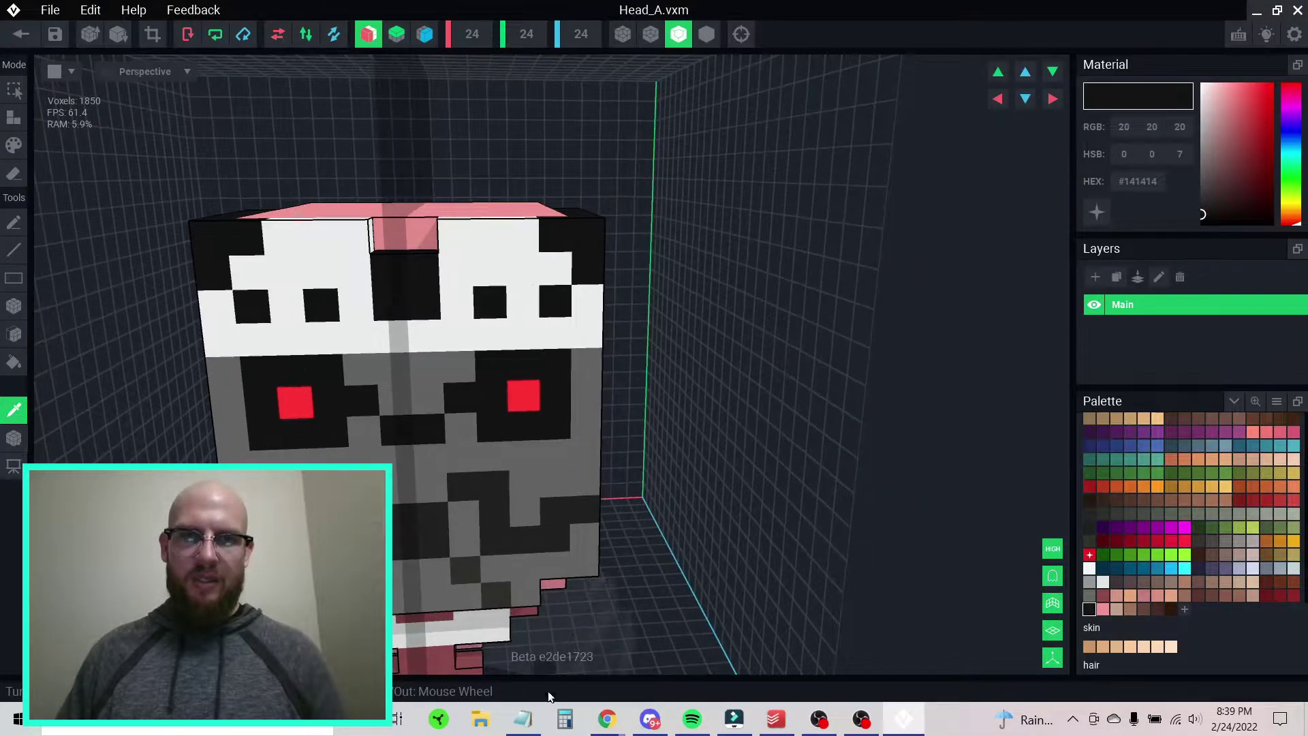
mouse_move(609, 723)
left_click(756, 606)
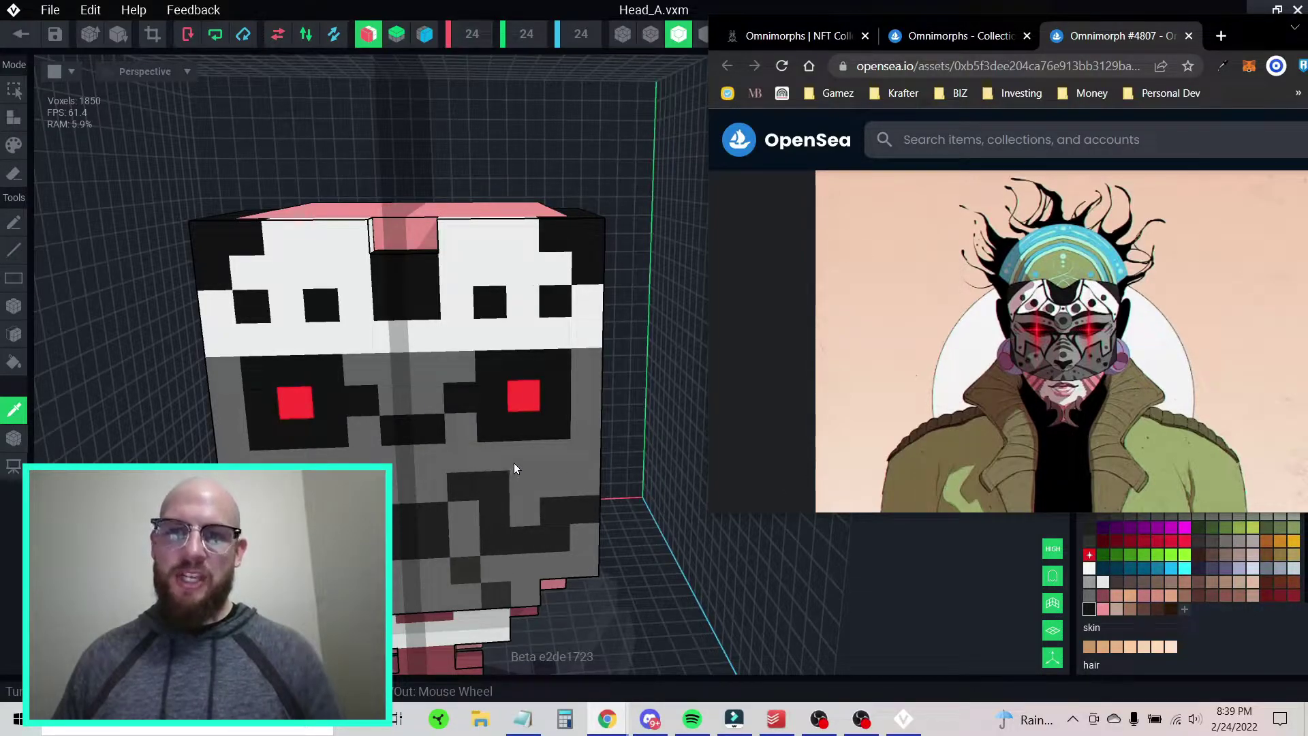
right_click_drag(512, 451, 522, 448)
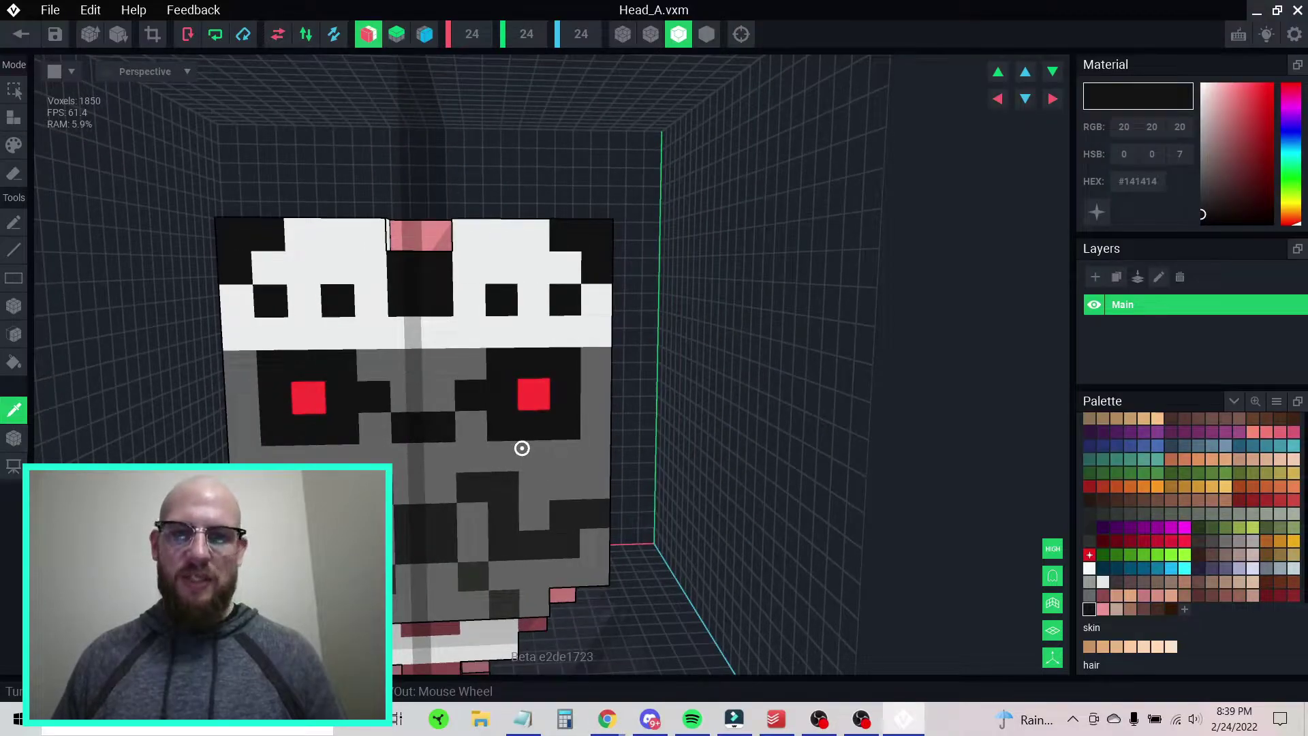
left_click(702, 603)
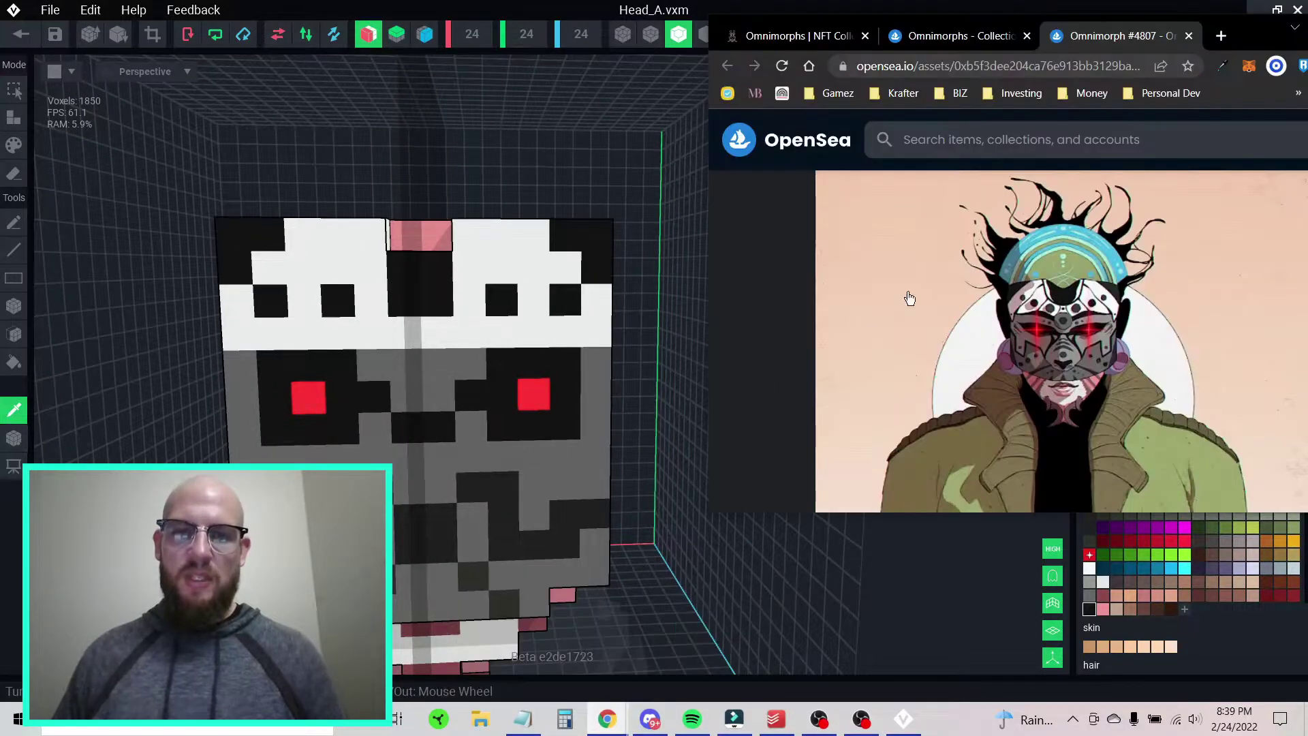
left_click(1257, 9)
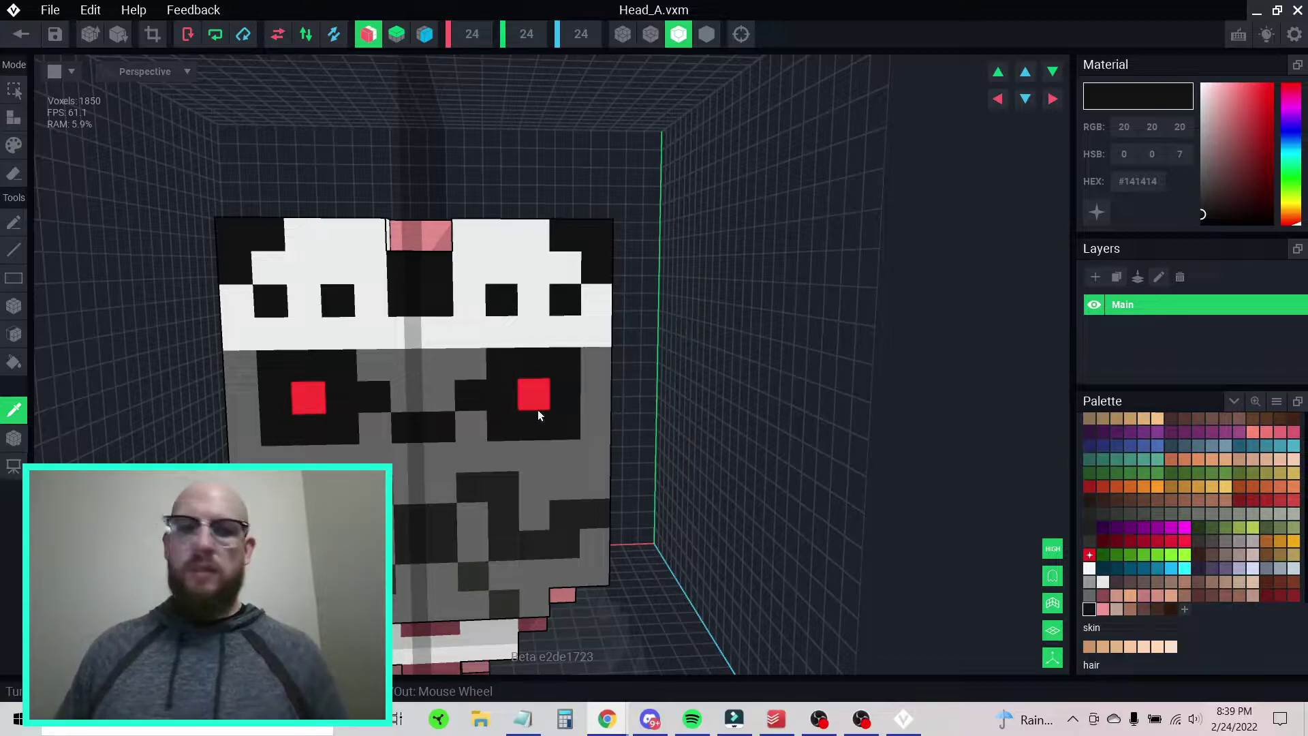
- Turn to the side of the head near the ear, enter Paint mode, and sample the pink skin colour and the black beside it
middle_click_drag(471, 499, 489, 390)
mouse_move(464, 473)
right_mouse_down()
mouse_move(499, 470)
mouse_move(467, 473)
right_mouse_up()
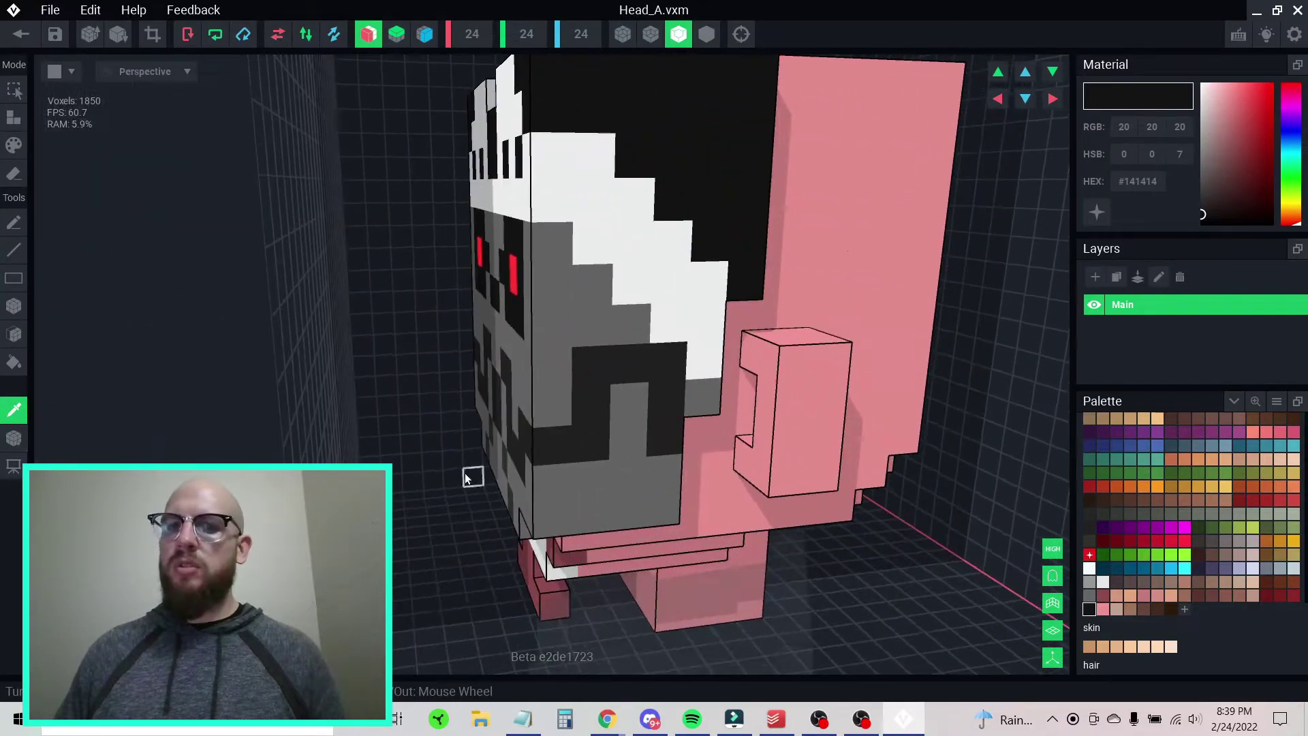
scroll(680, 281, "up", 3)
right_click_drag(629, 259, 611, 247)
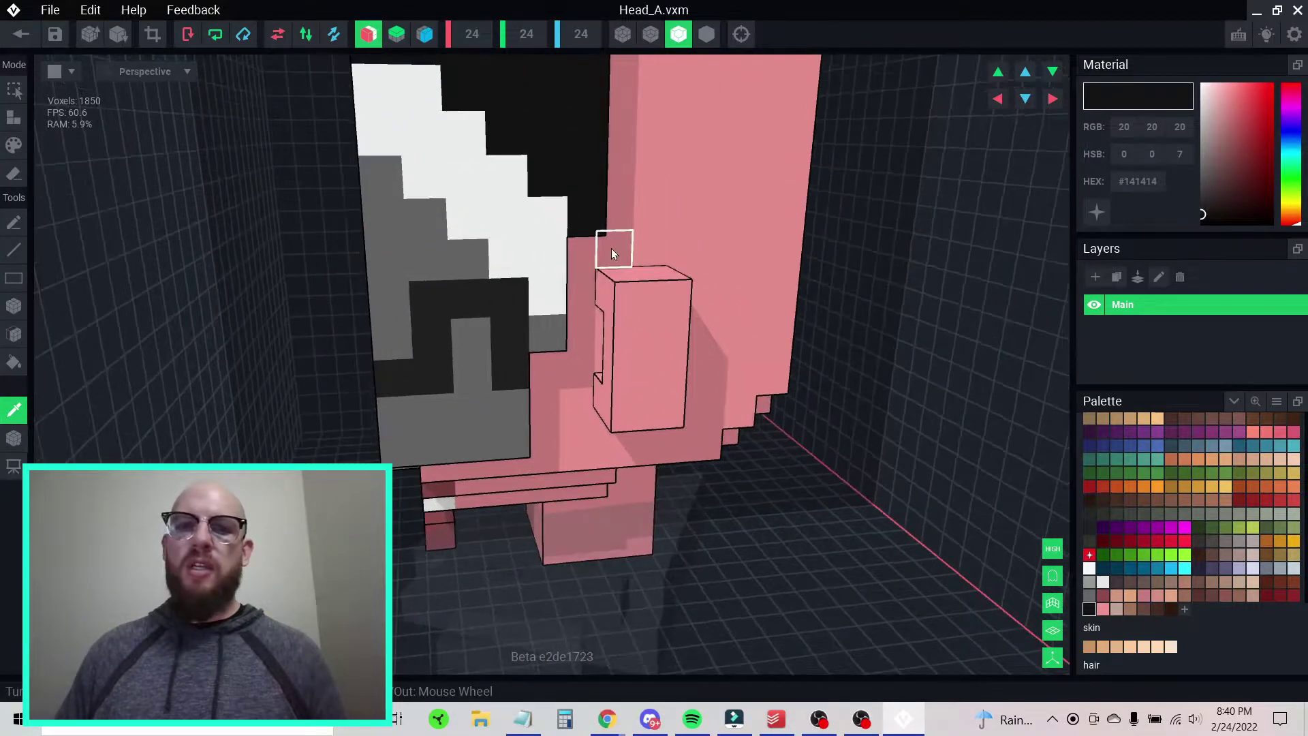
left_click(16, 145)
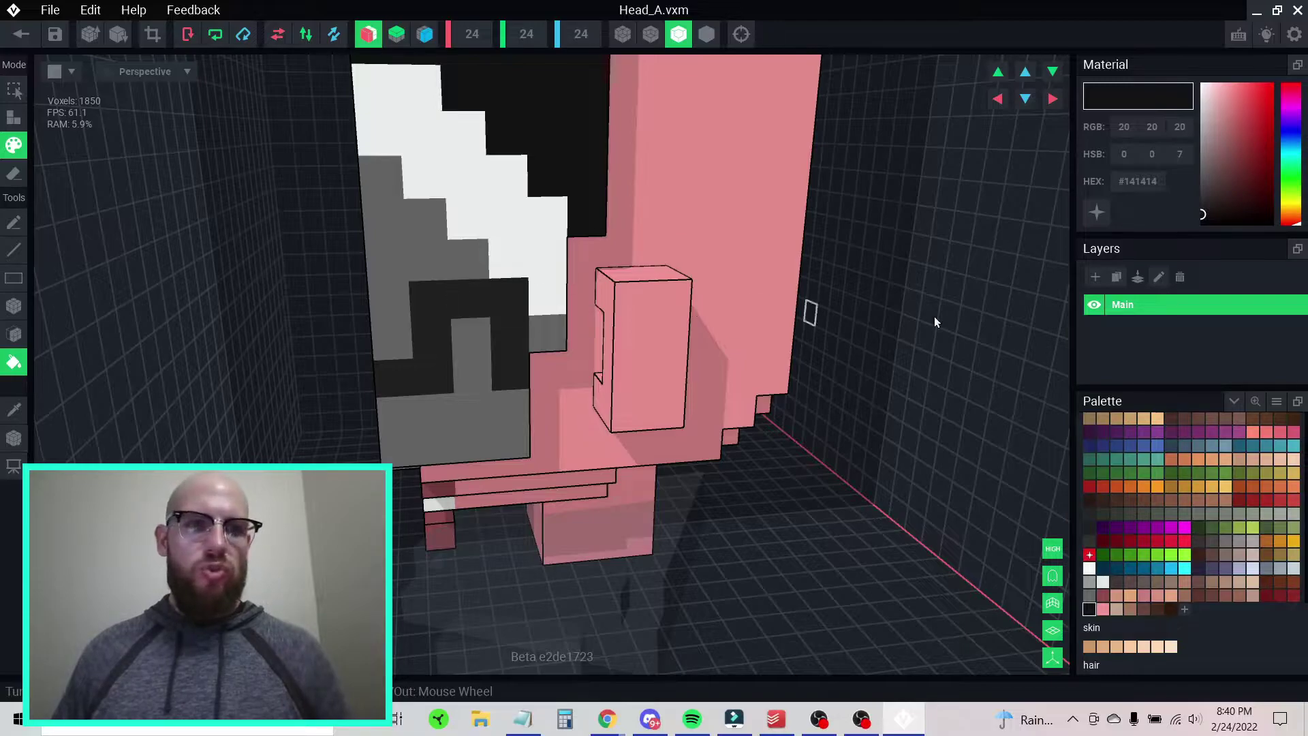
key("i")
left_click(643, 222)
key("i")
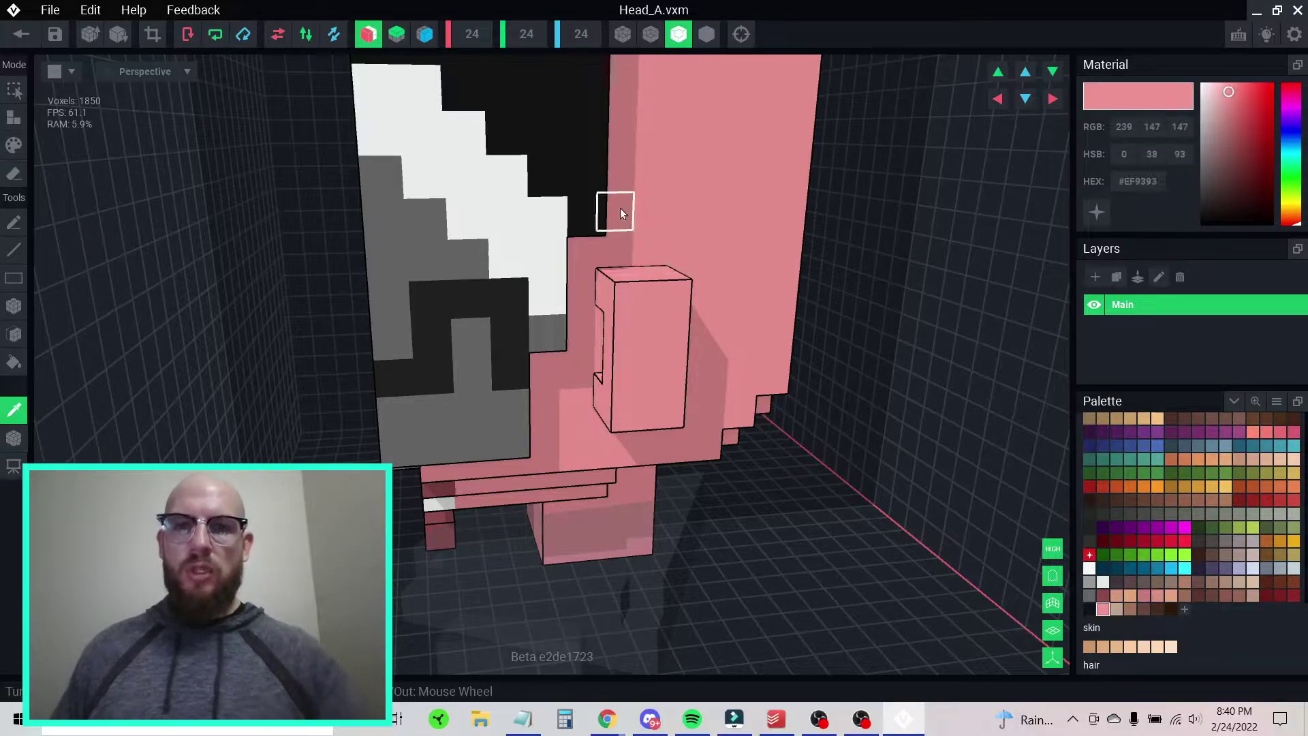
left_click(601, 191)
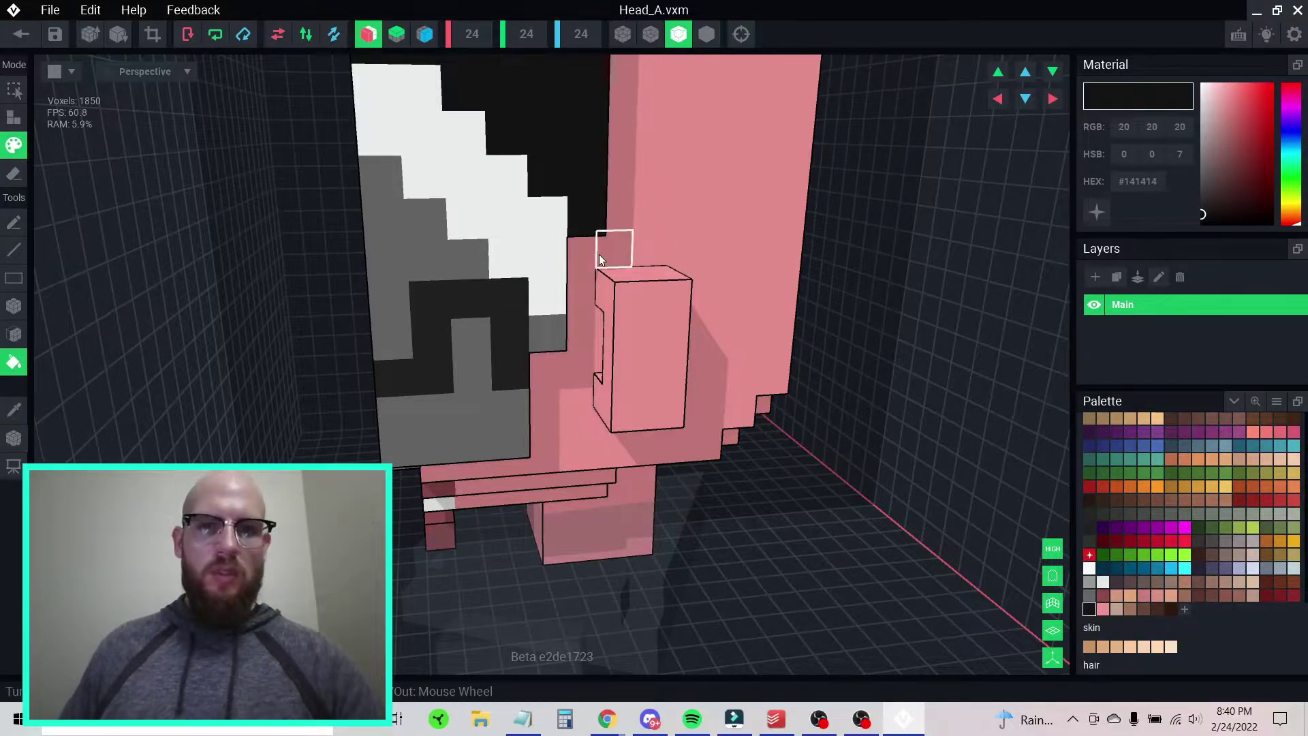
- Try a black bucket fill in Attach mode just beside the ear and undo it
left_click(10, 119)
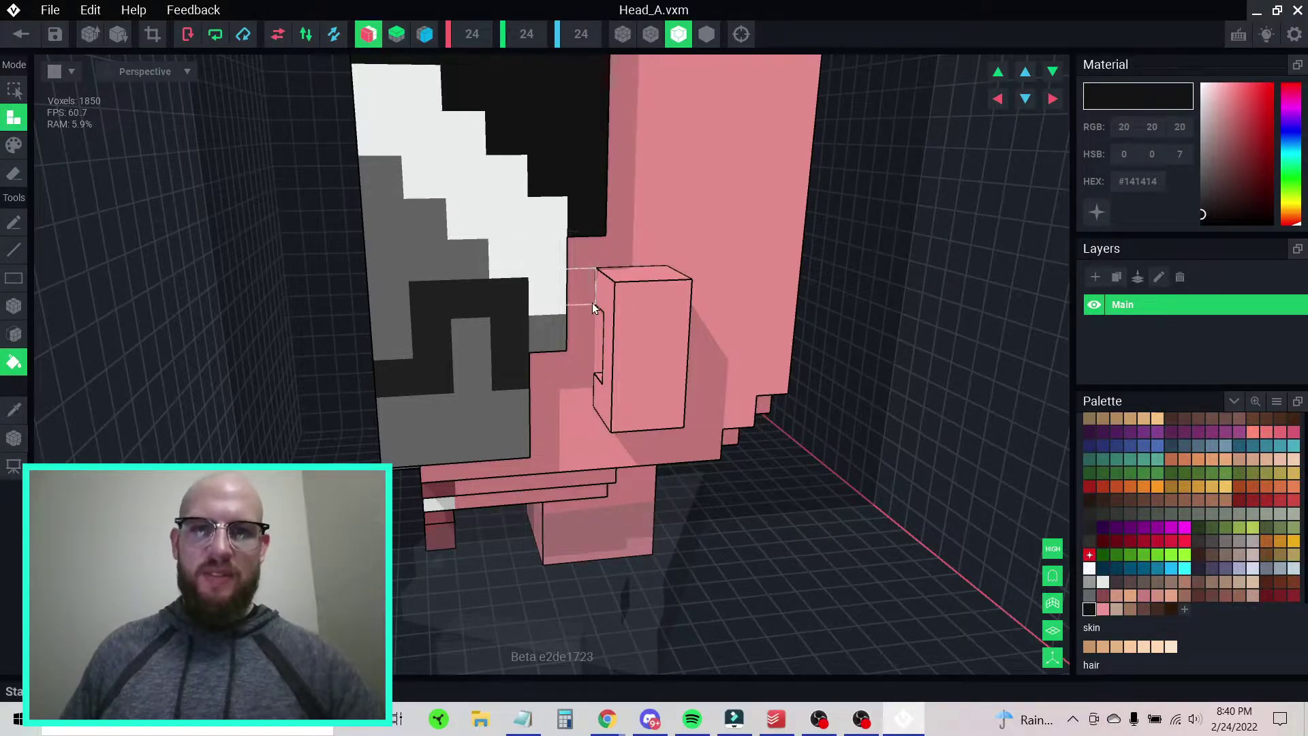
left_click(593, 266)
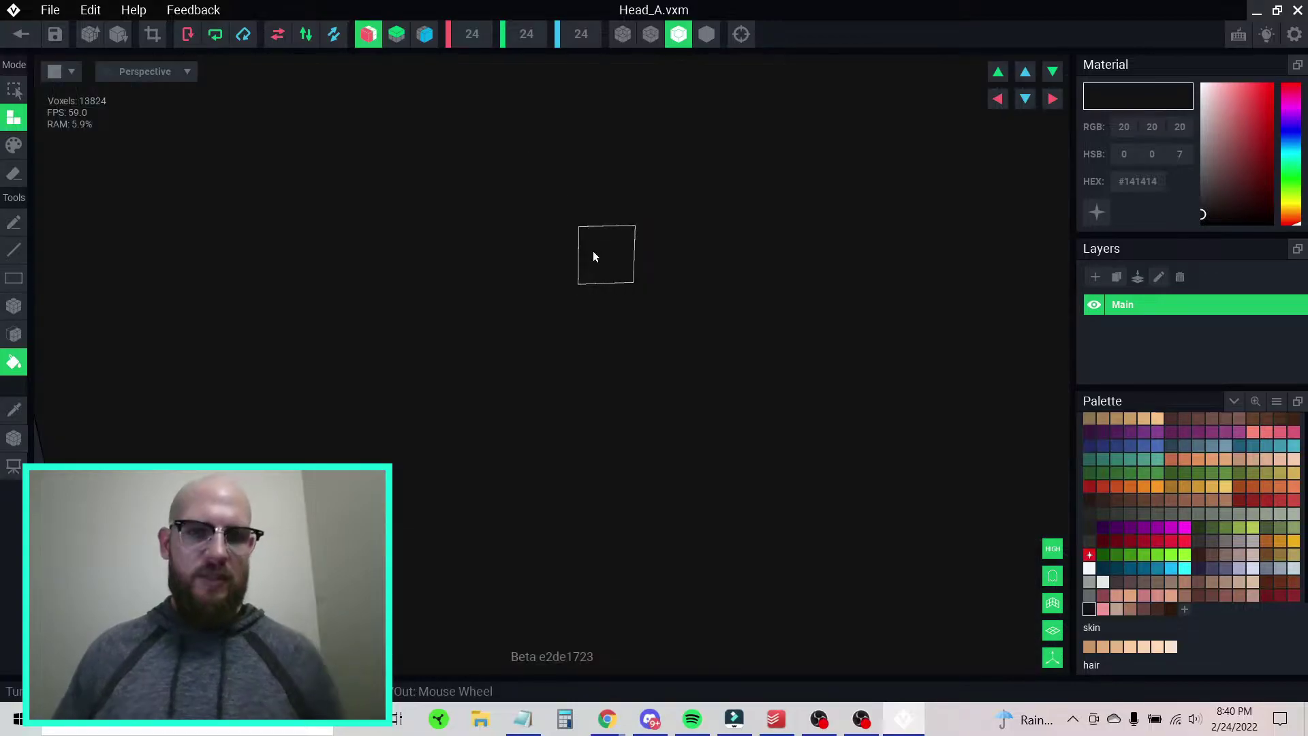
key("ctrl+z")
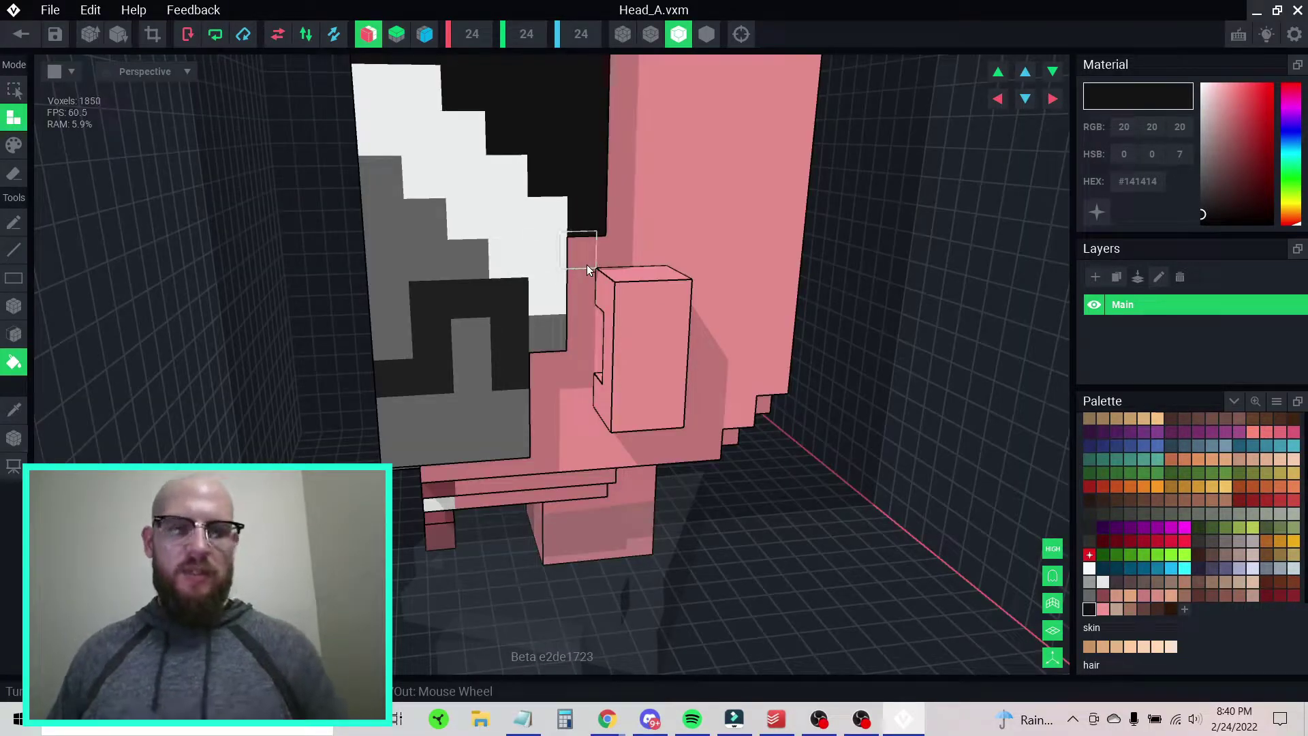
- Alternate repeatedly between Paint mode and Erase mode, ending in Erase mode
key("p")
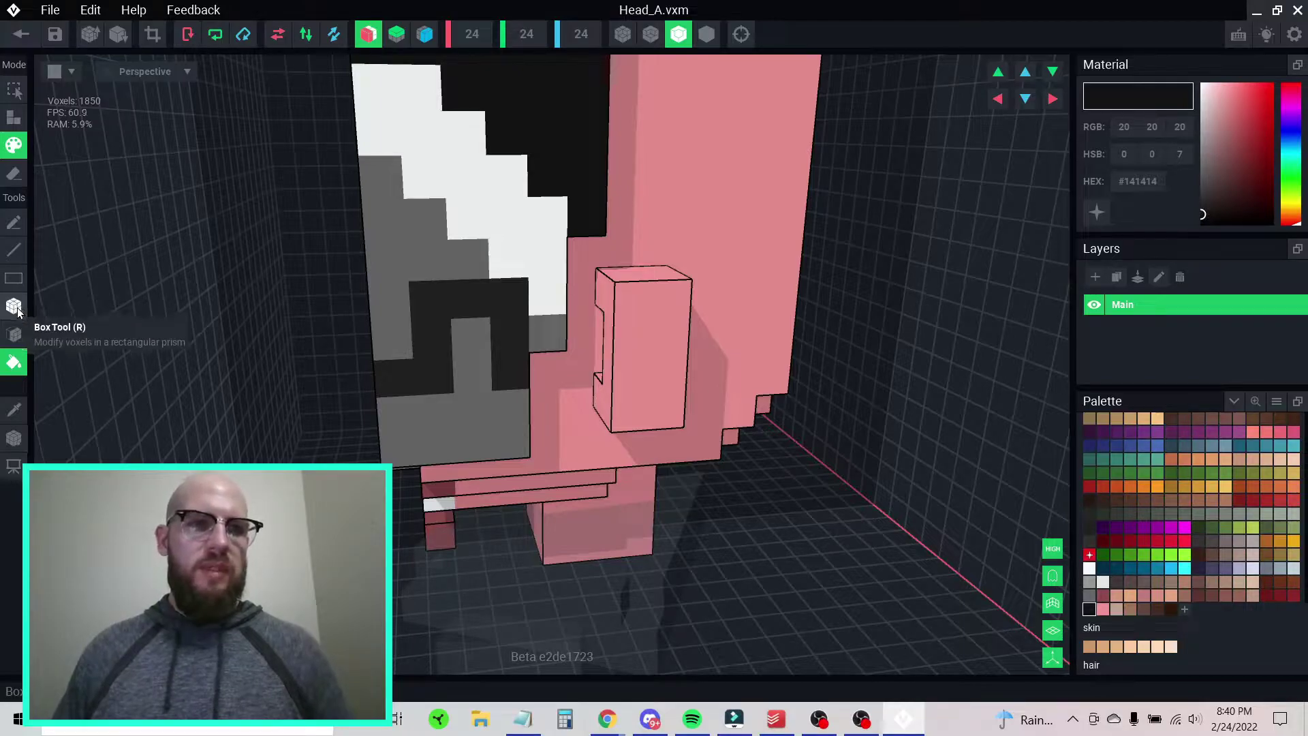
key("e")
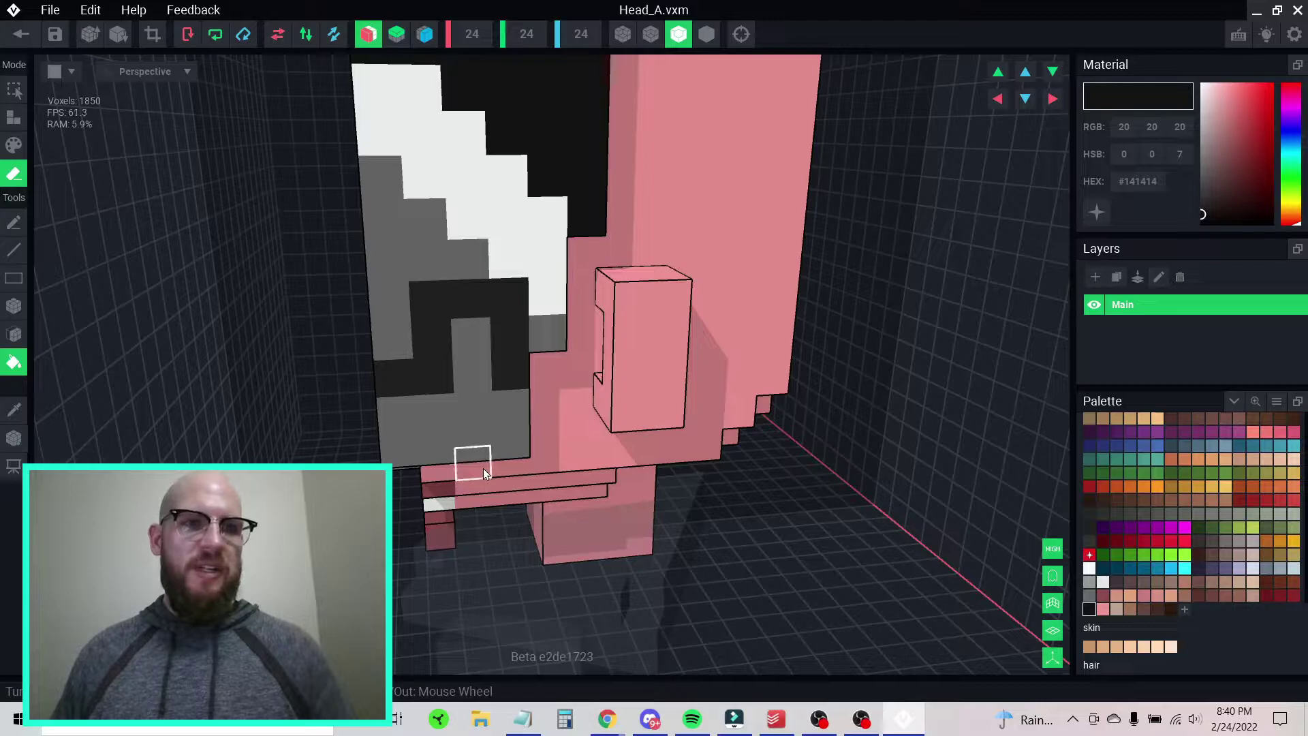
key("p")
key("e")
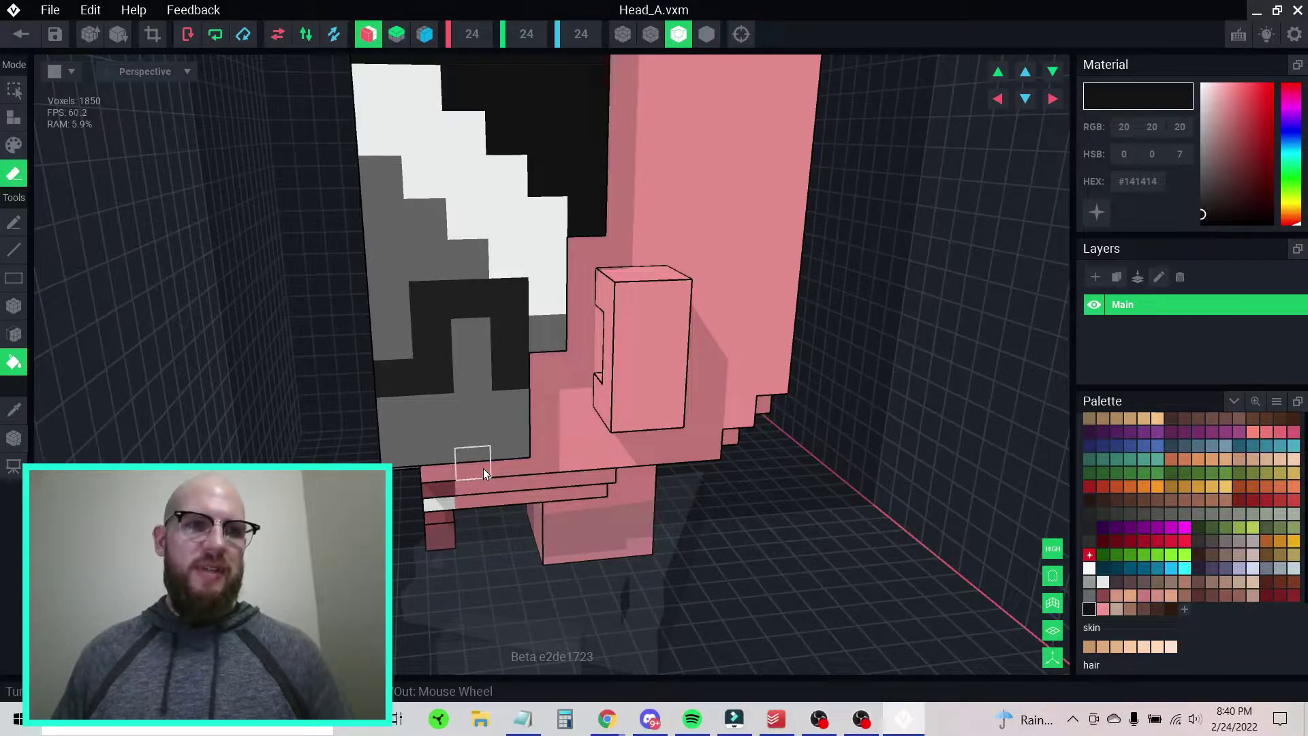
key("p")
key("e")
key("p")
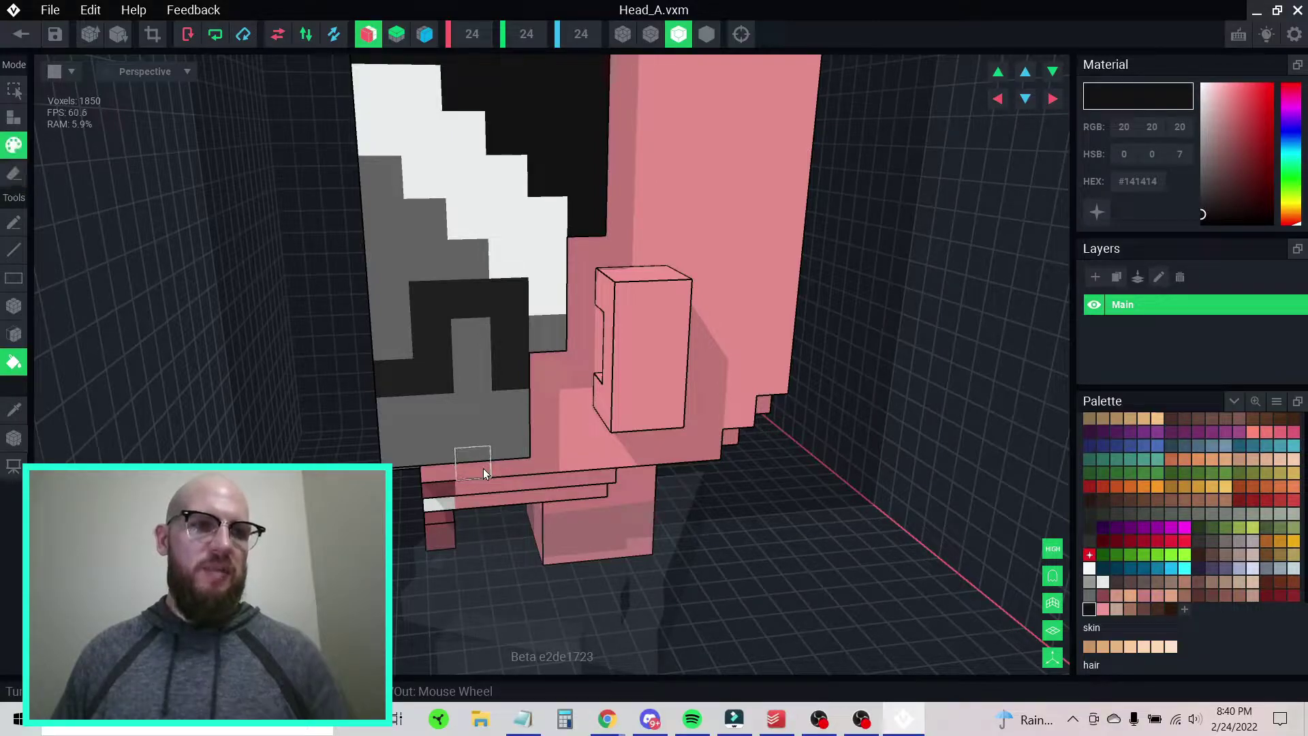
key("e")
key("p")
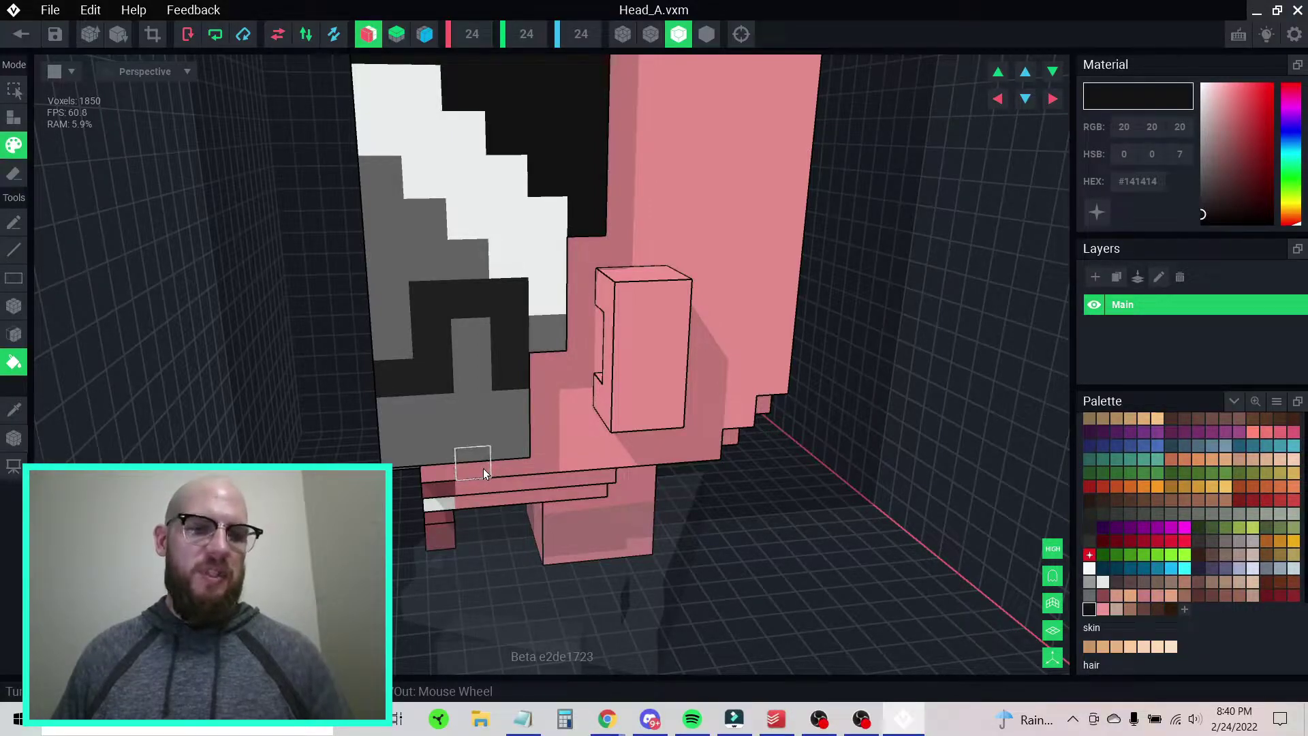
key("e")
key("p")
key("e")
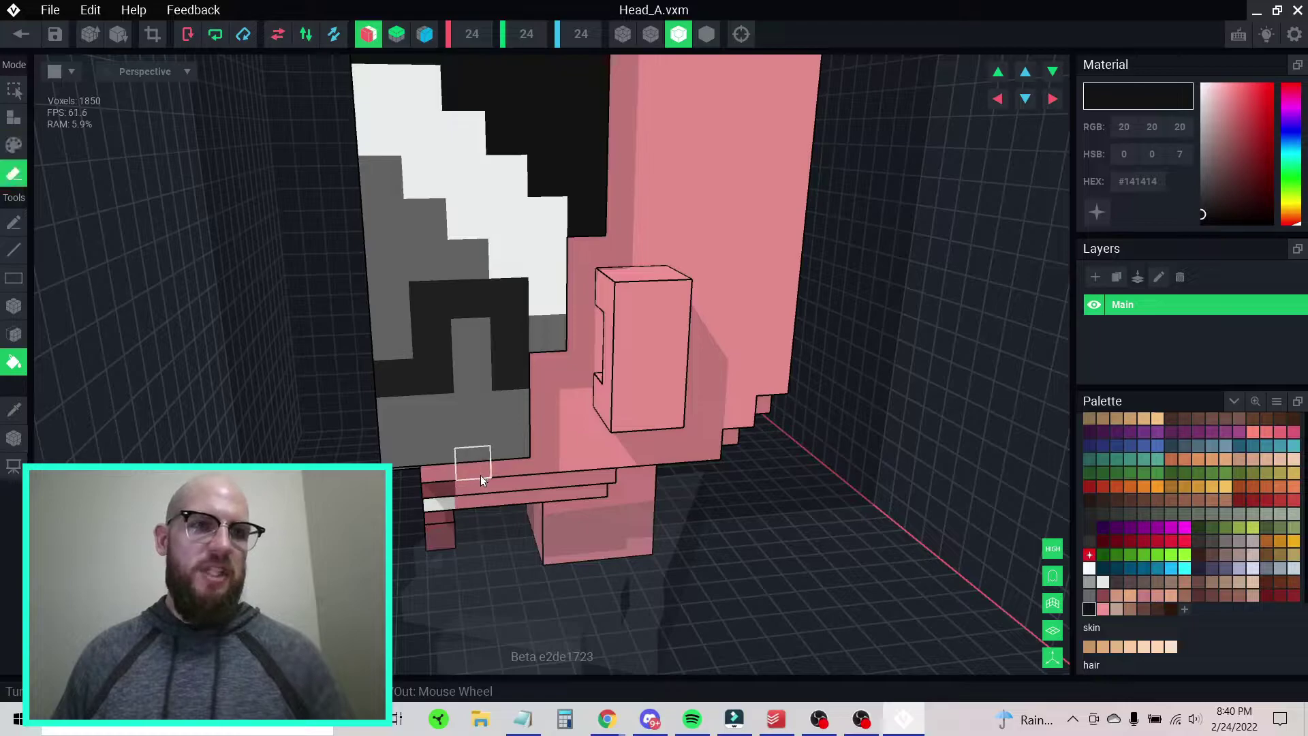
key("p")
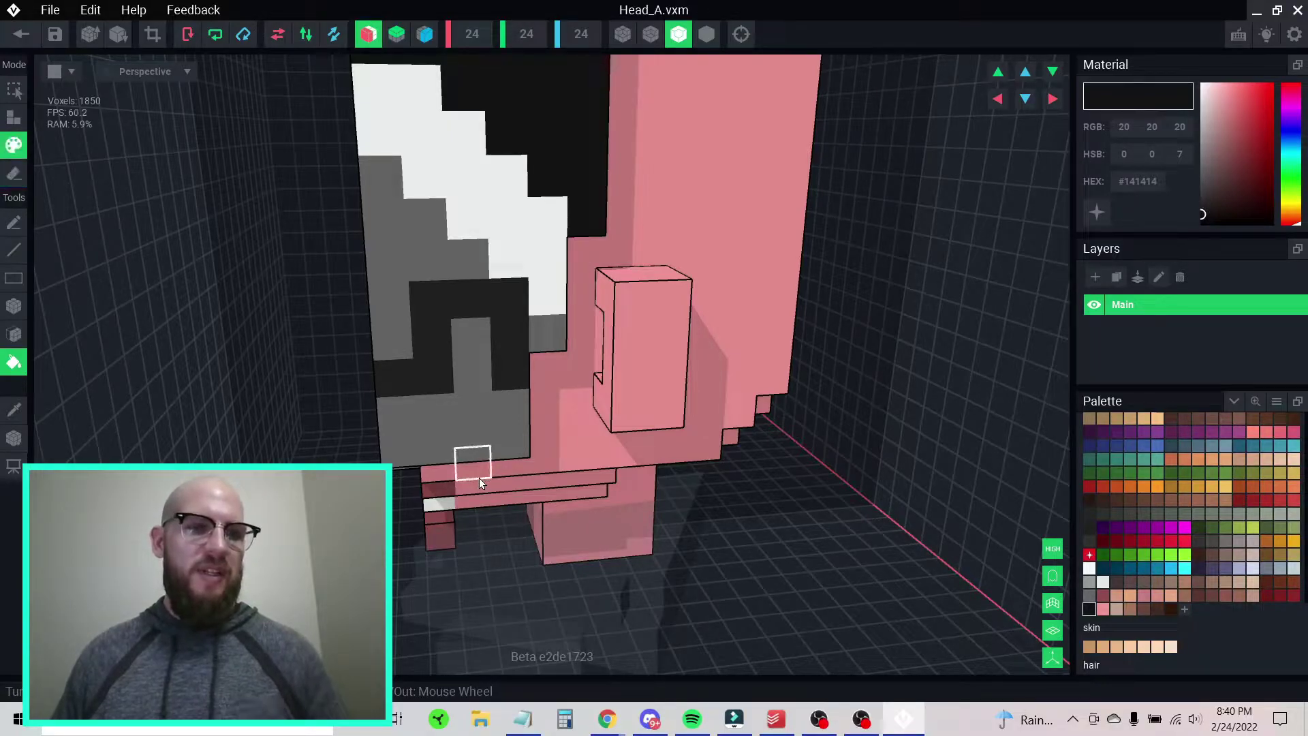
key("e")
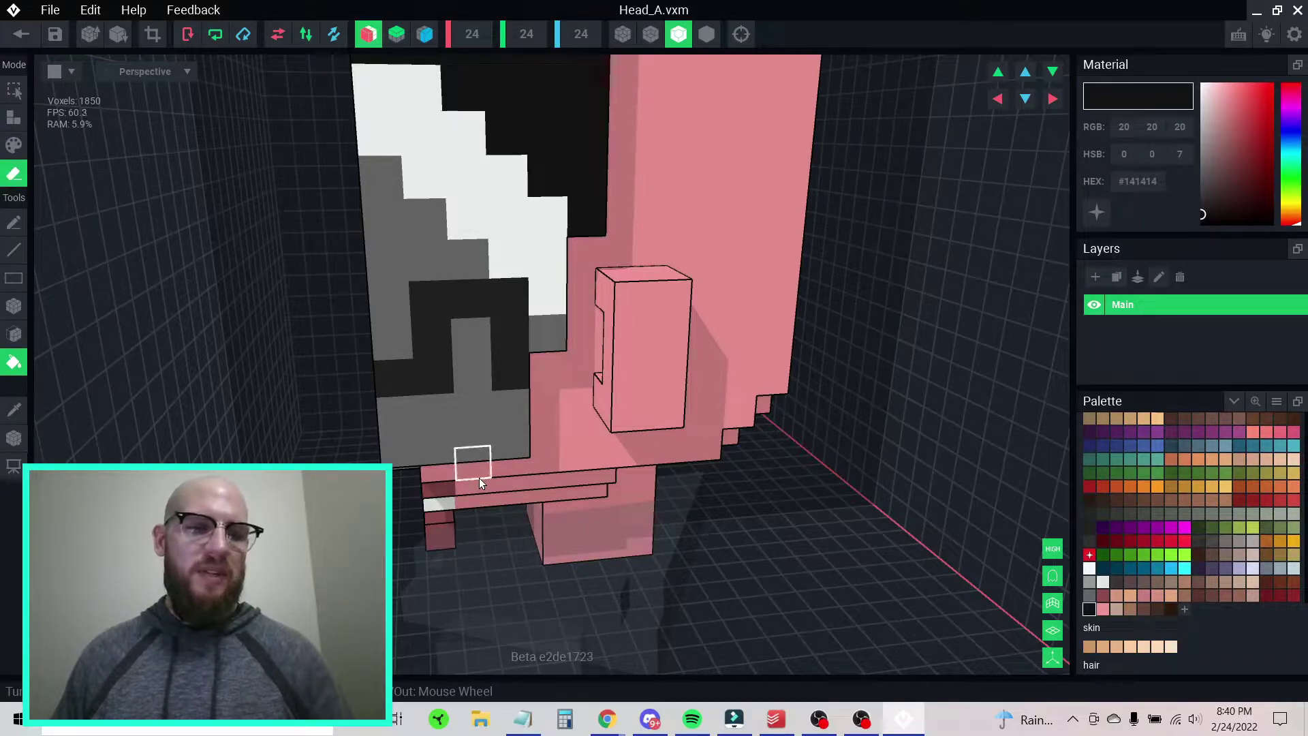
key("p")
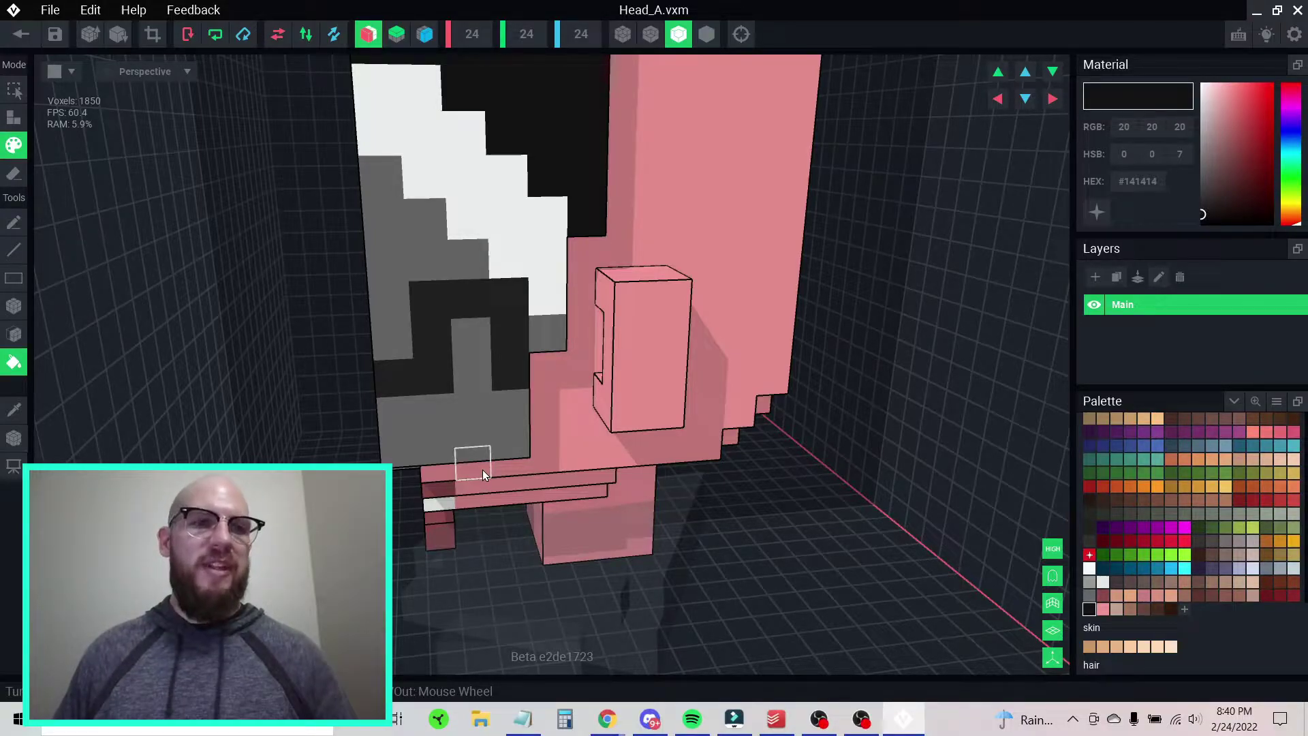
key("e")
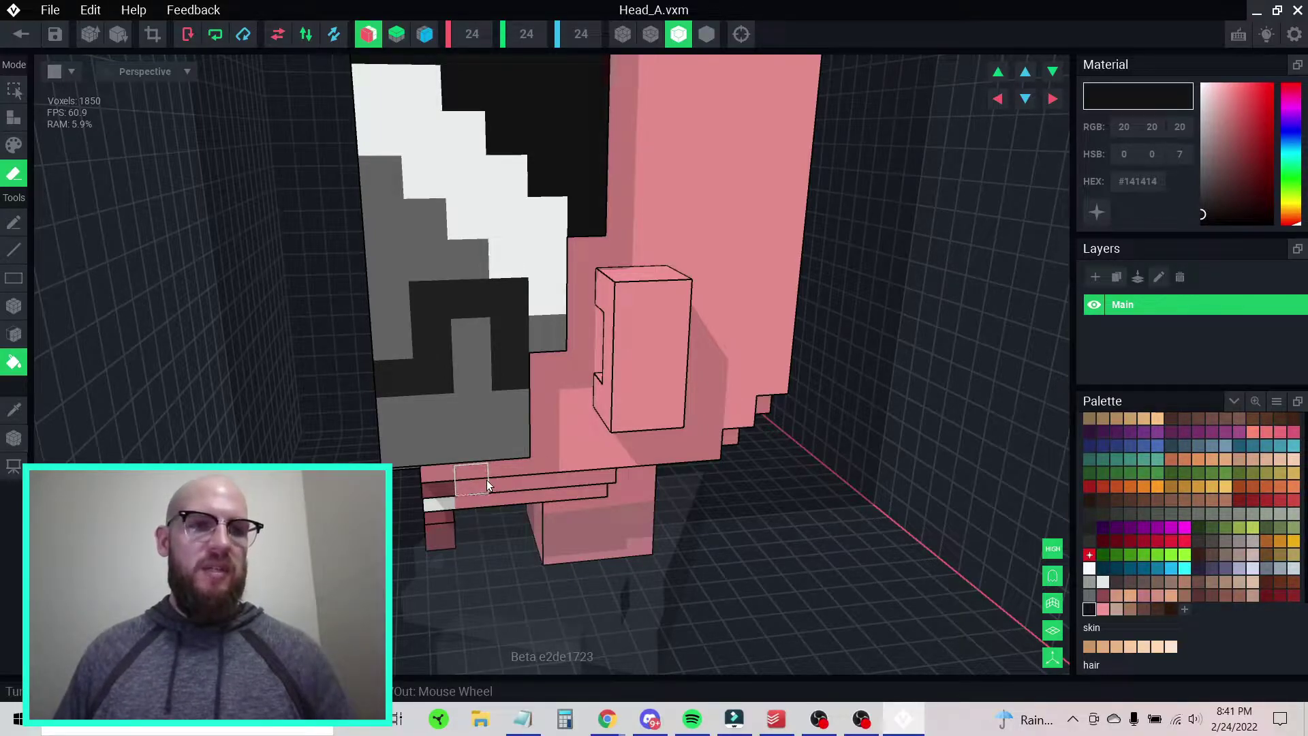
- Switch through the Box, Face and Bucket tools, and sample the mask's white (#F6F8F8) as the material colour
key("b")
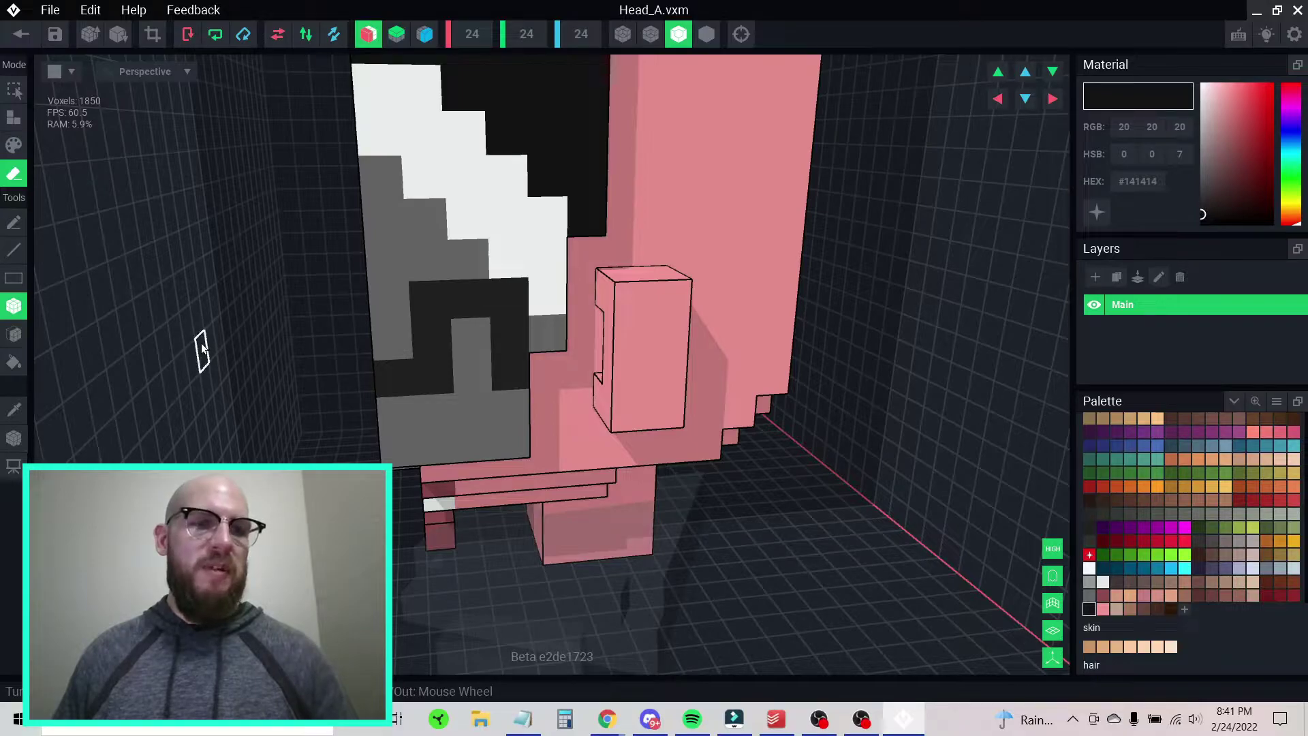
key("t")
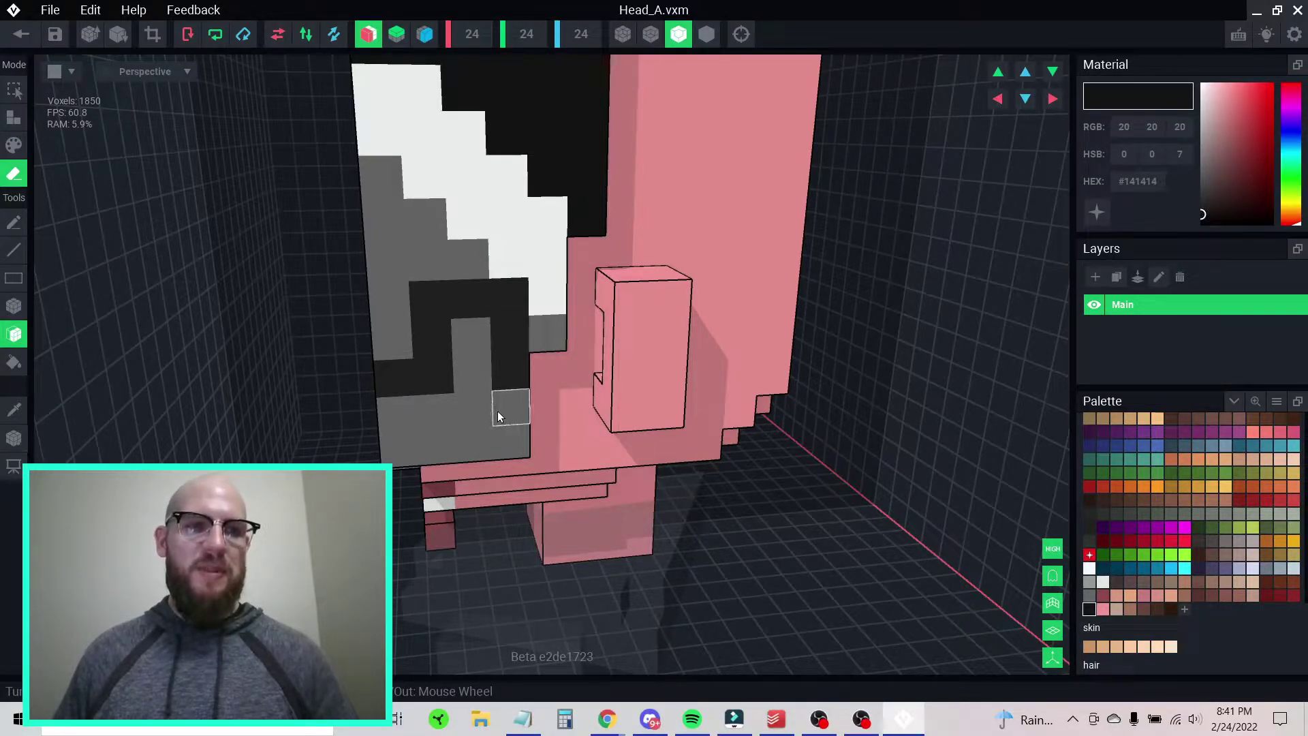
key("f")
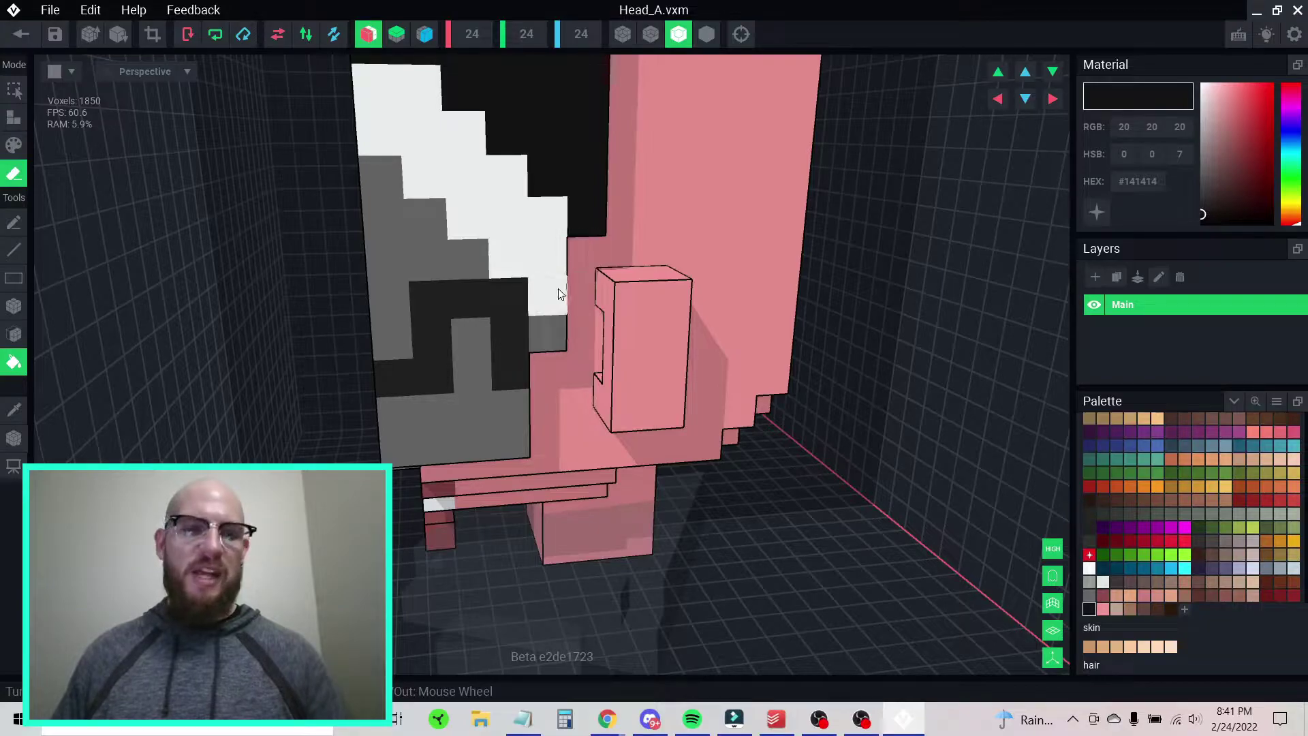
left_click(15, 412)
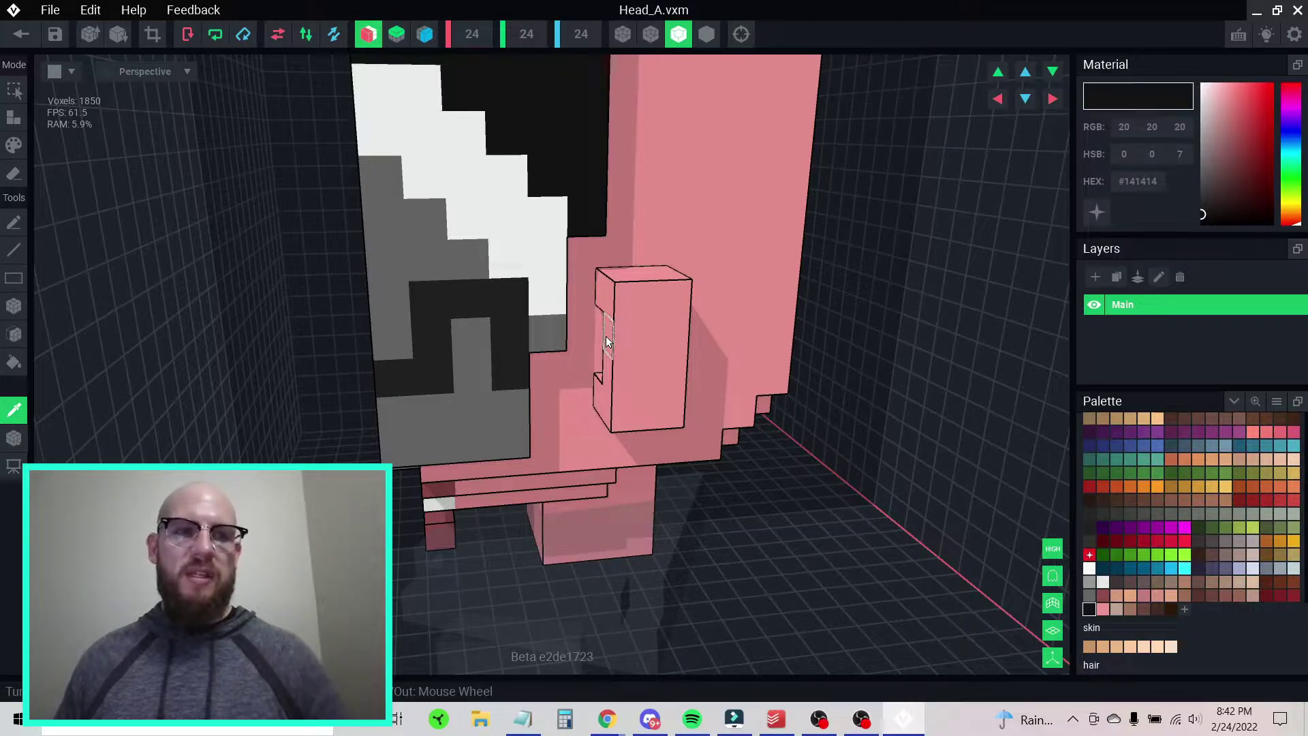
left_click(537, 297)
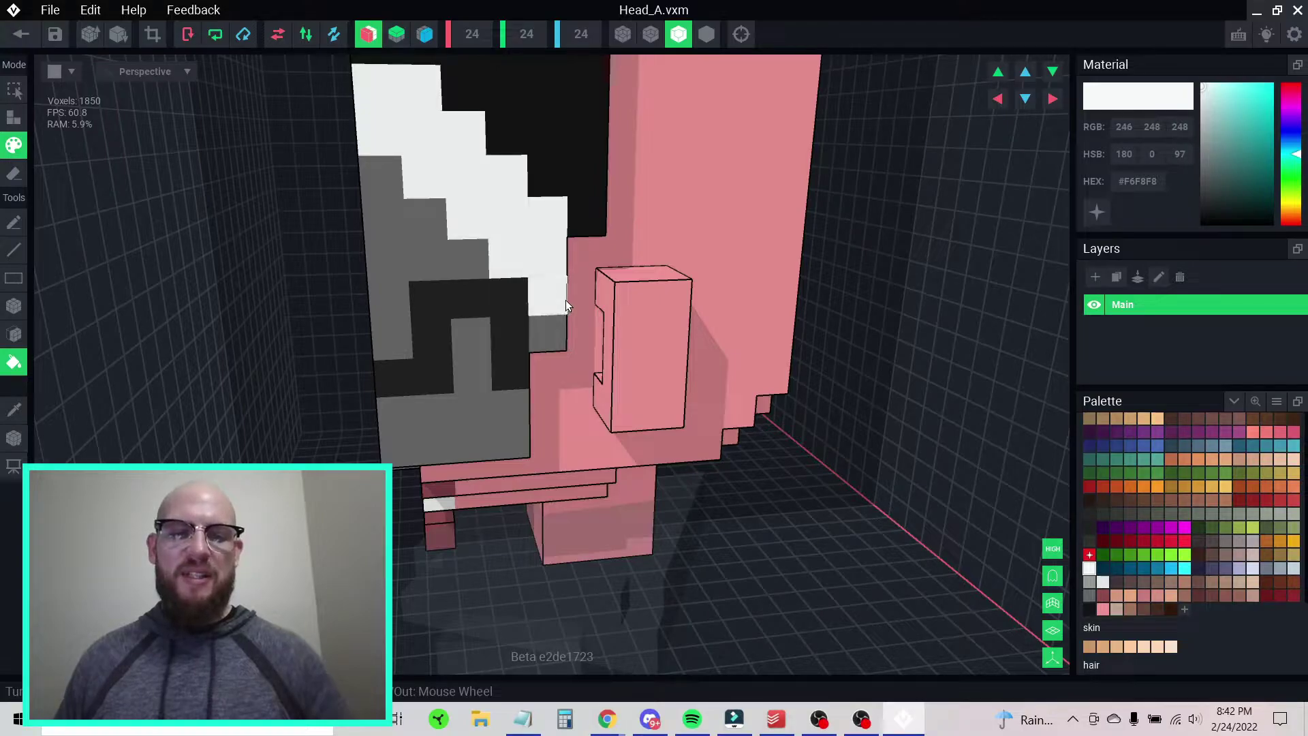
- Alternate between the Box tool and the Face tool, ending on the Face tool, and change through Erase mode to Attach mode
key("b")
key("f")
key("b")
key("f")
key("b")
key("f")
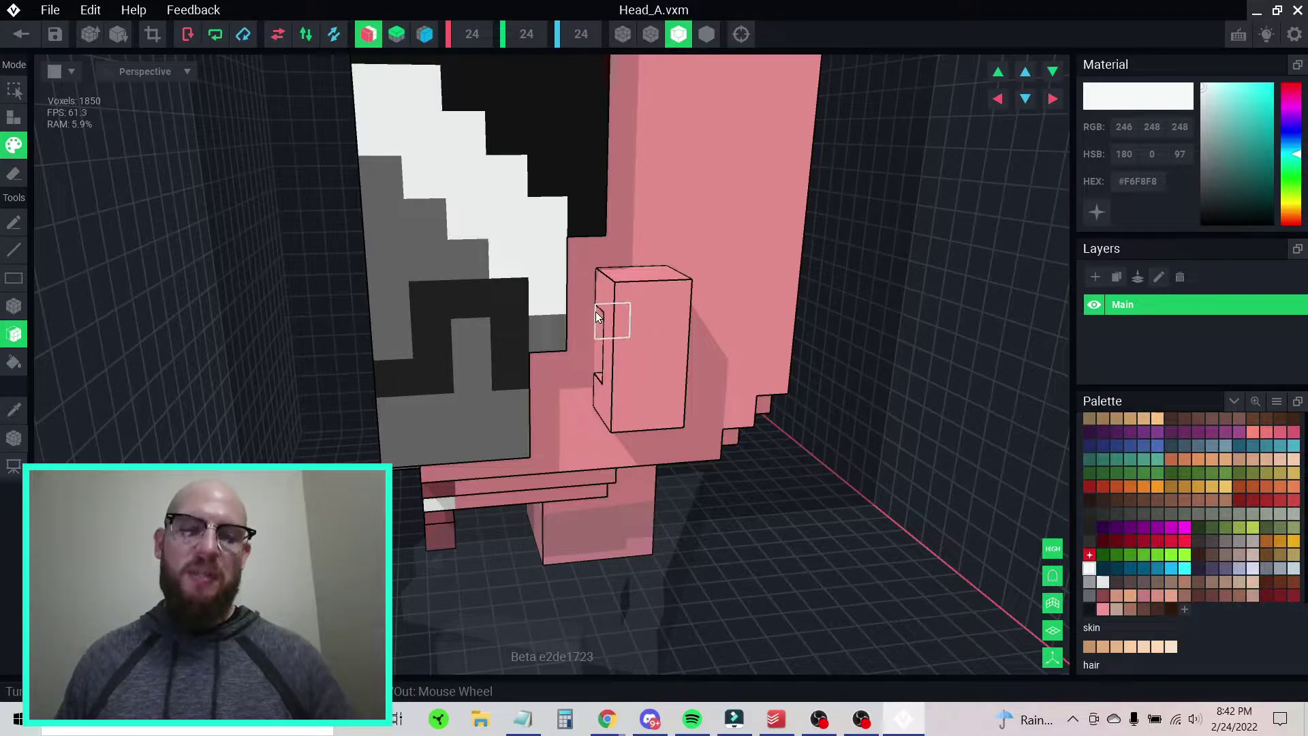
key("b")
key("f")
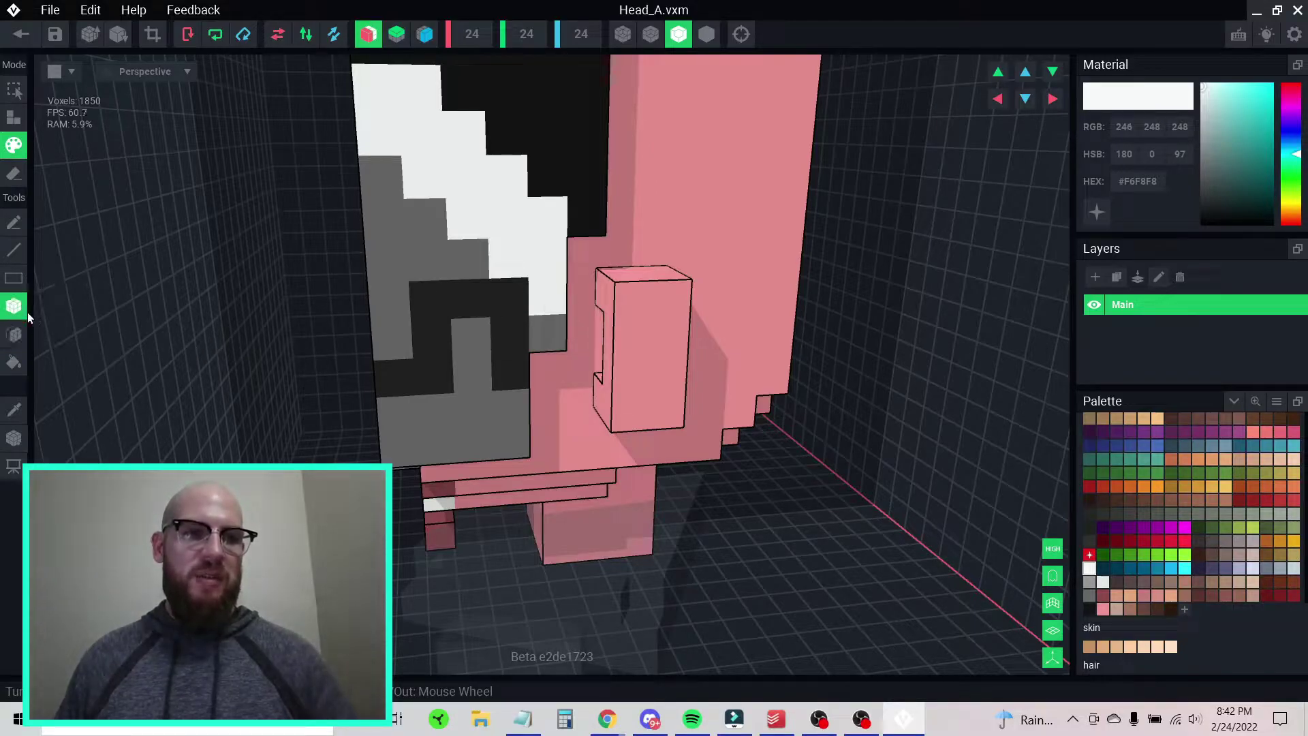
left_click(18, 328)
left_click(18, 314)
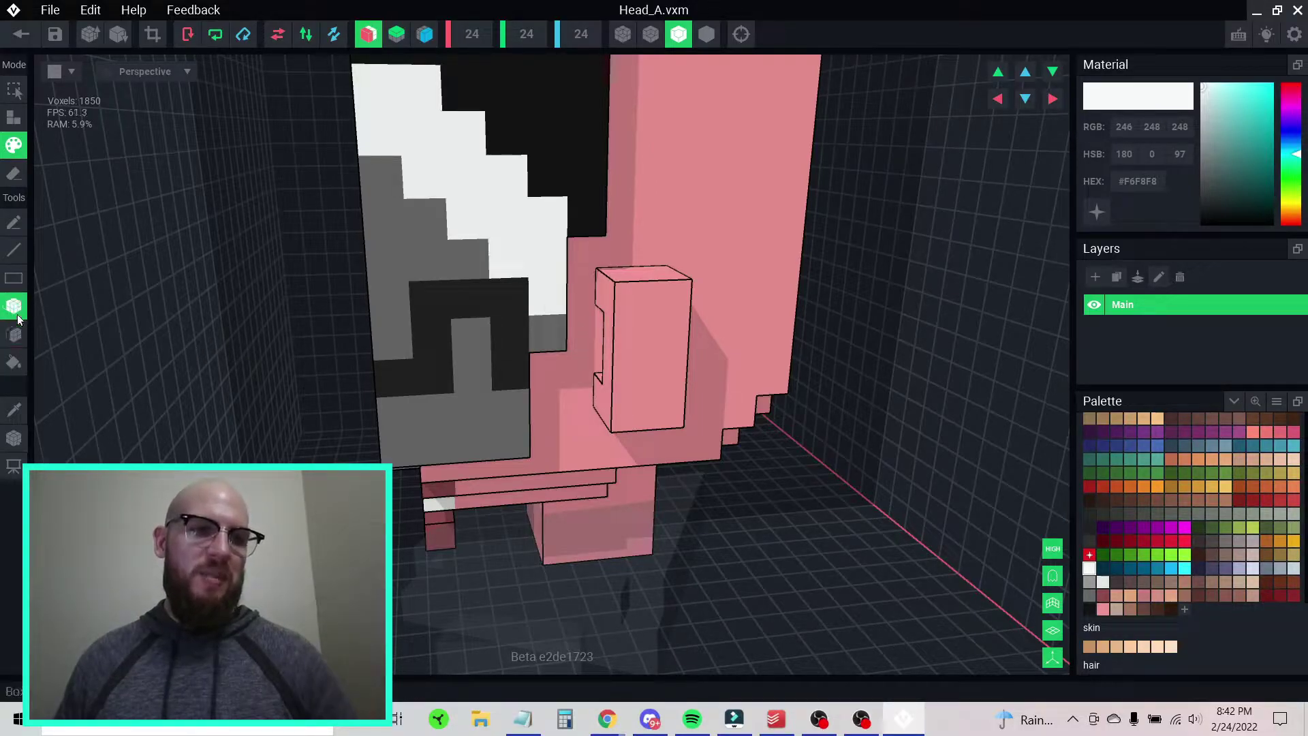
key("b")
key("f")
key("b")
key("f")
key("b")
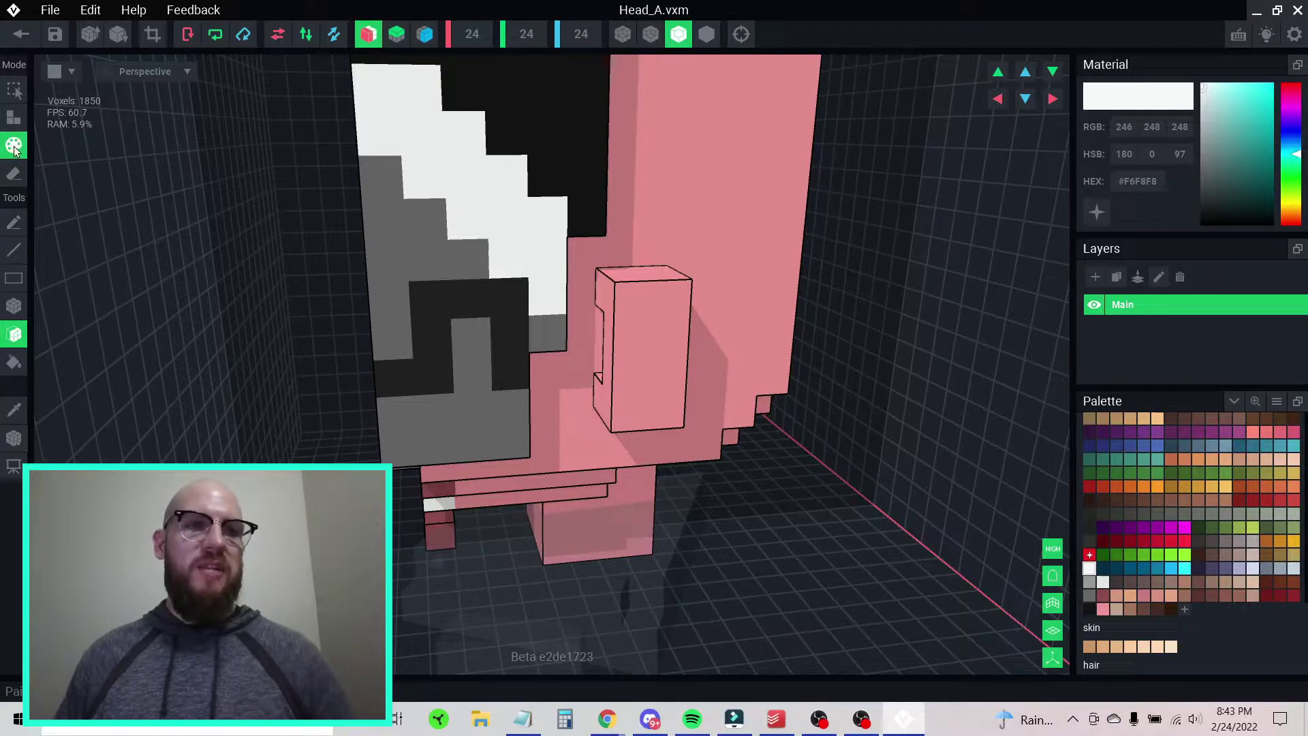
key("e")
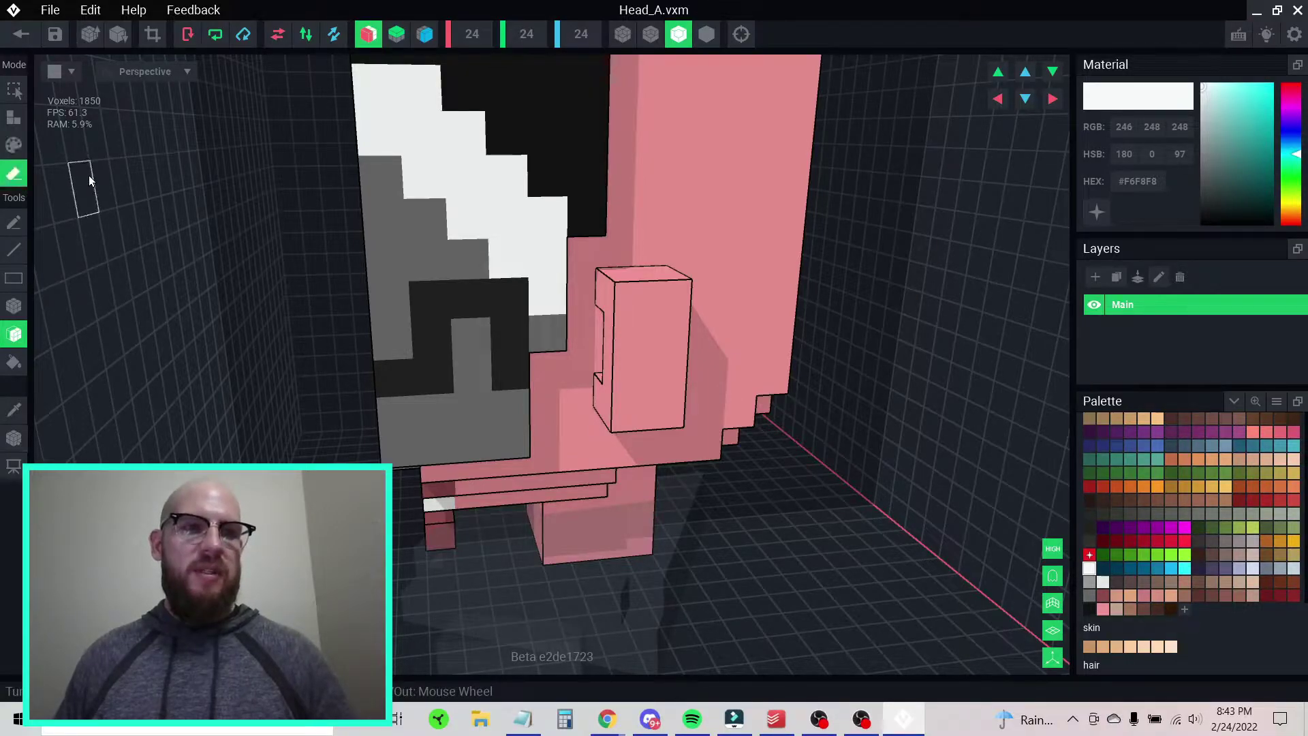
key("a")
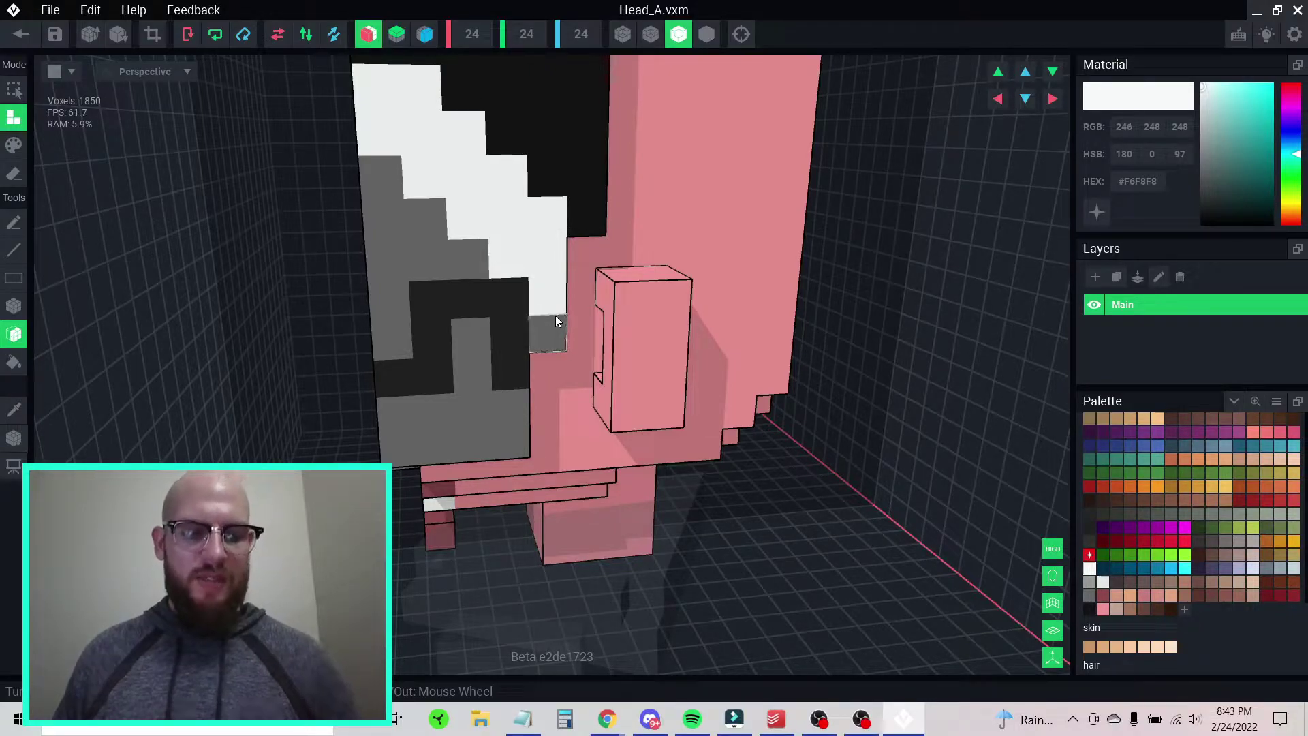
- Switch back and forth between the Box and Face tools in Attach mode, ending on the Face tool
key("r")
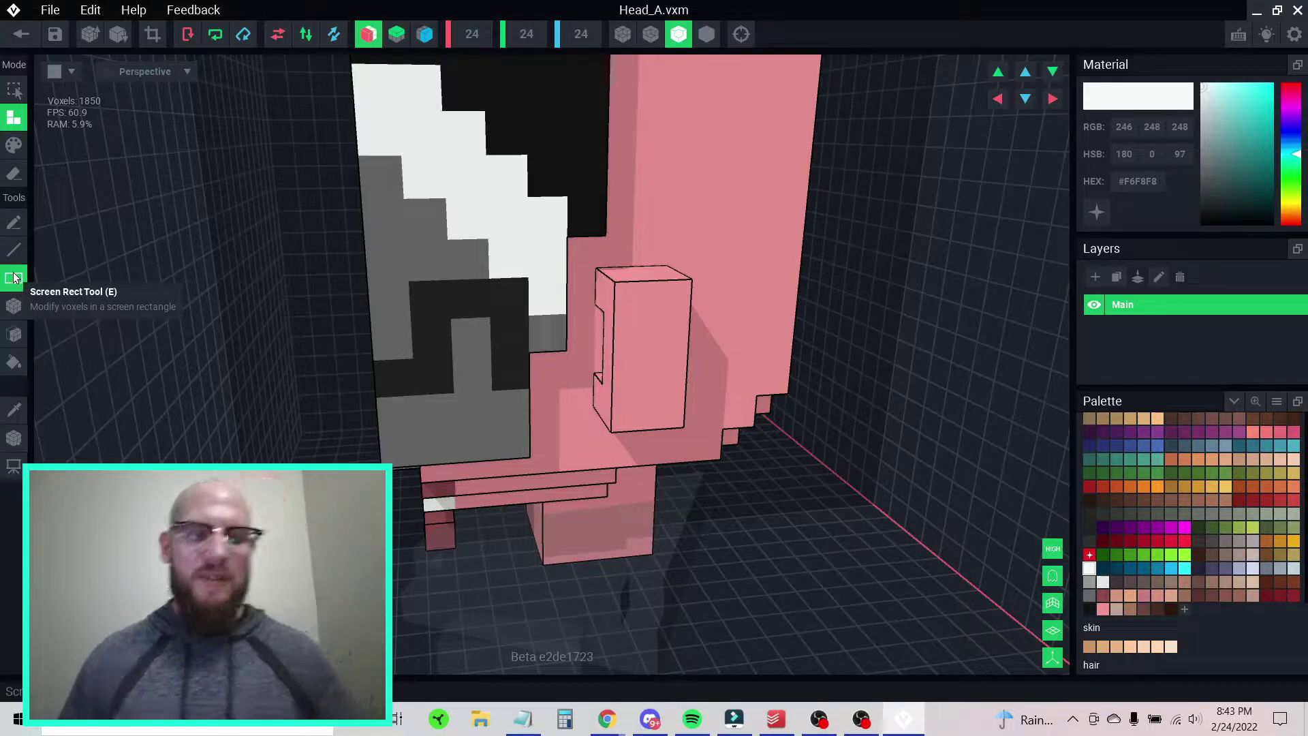
key("t")
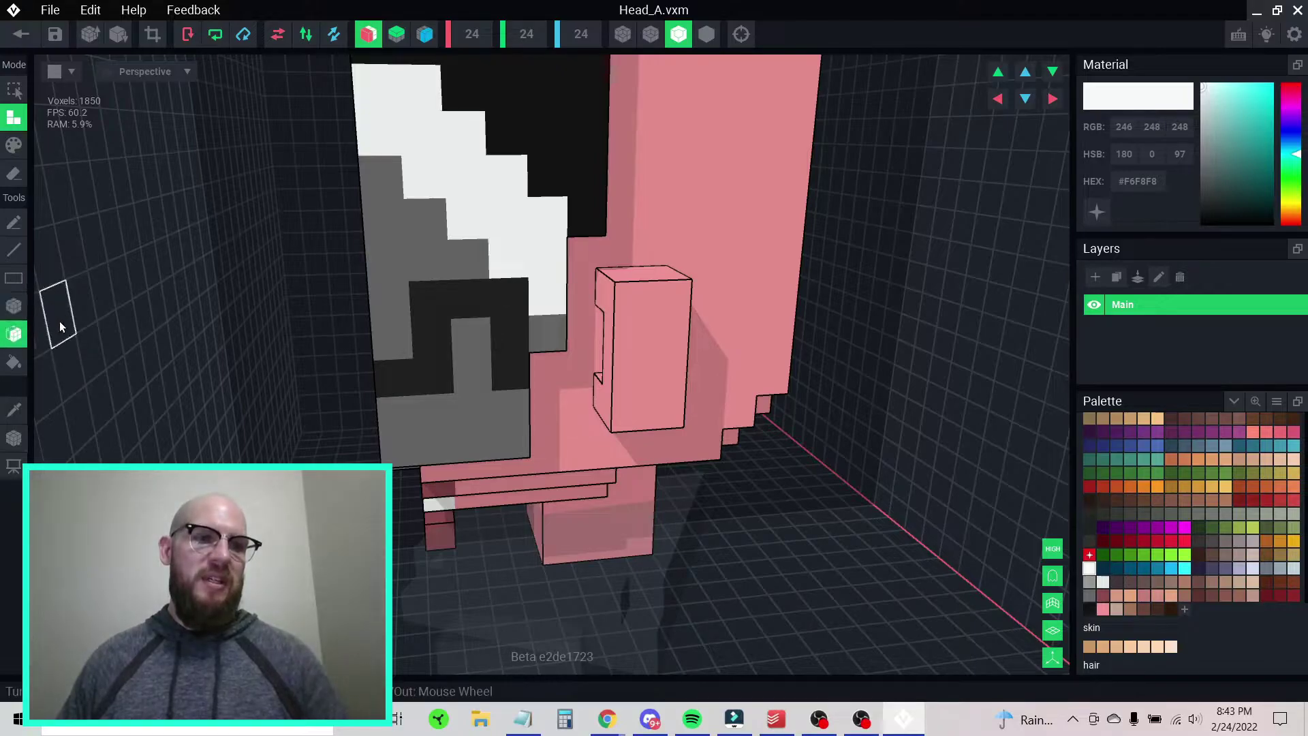
key("b")
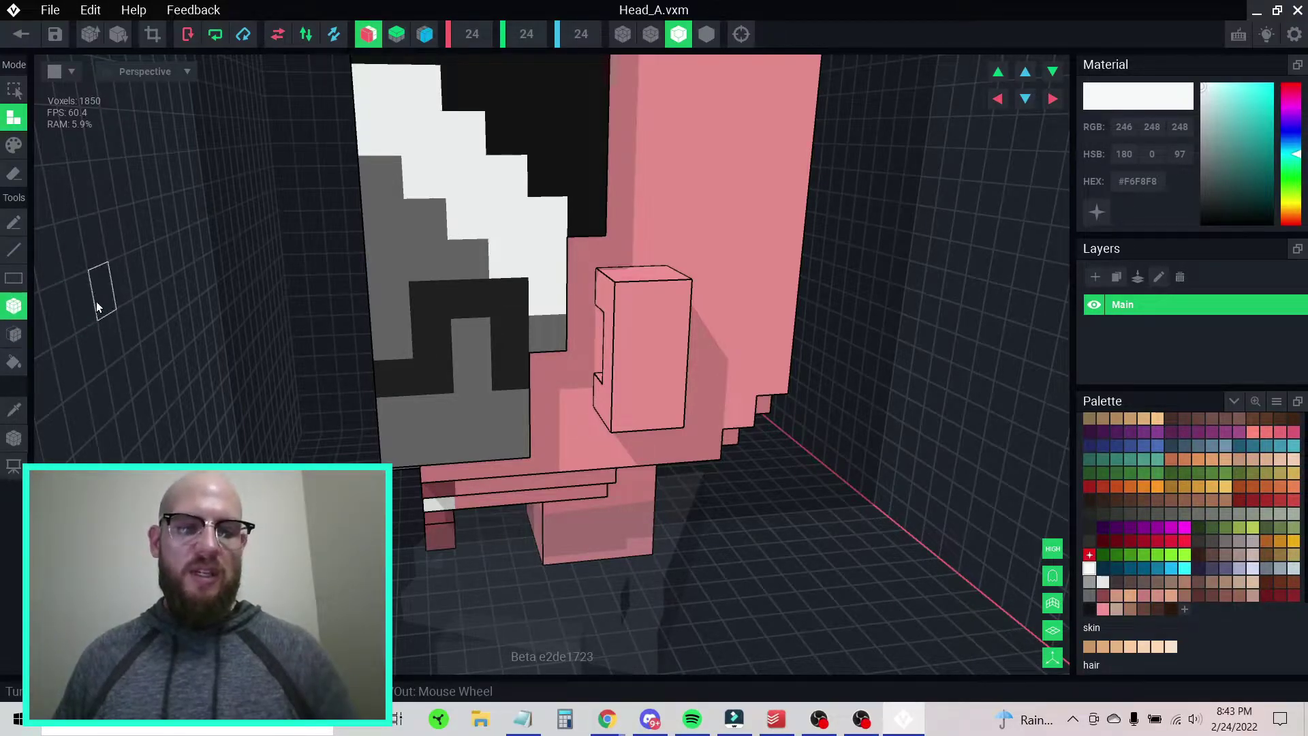
key("f")
key("g")
key("r")
key("g")
key("t")
- Cycle repeatedly through the Attach, Paint and Erase modes, ending in Erase mode
key("3")
key("1")
key("2")
key("3")
key("2")
key("1")
key("3")
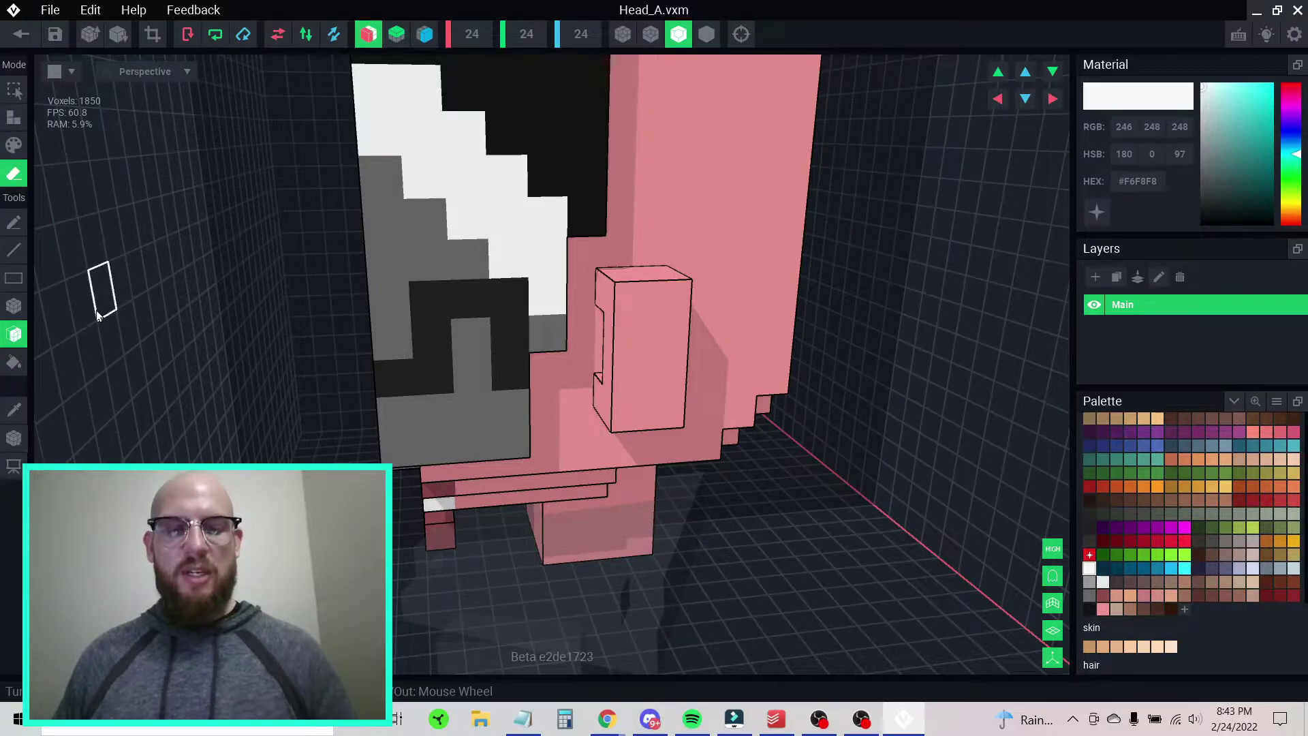
- Switch to Paint mode and sample the black #141414 beside the mask as the material colour
right_click_drag(608, 304, 590, 318)
key("2")
right_click_drag(599, 266, 610, 270)
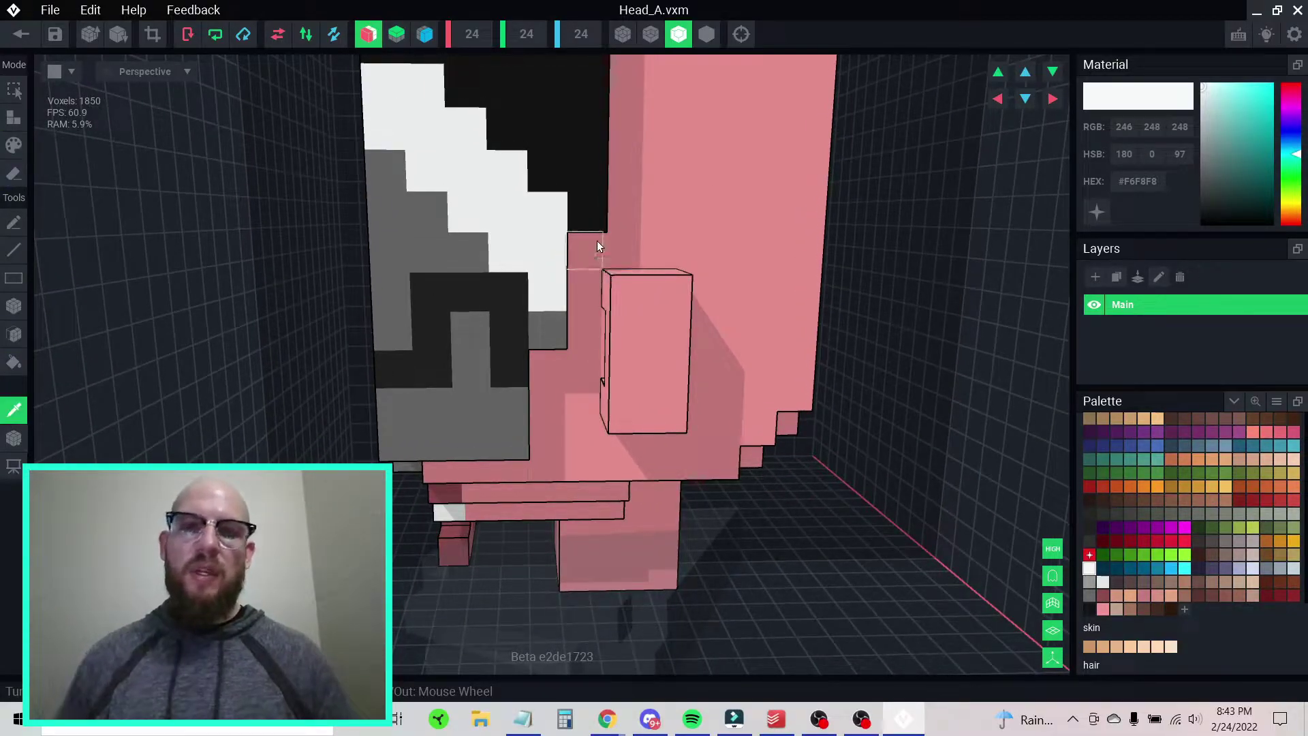
left_click(595, 182, "alt")
- Try painting the pink side of the head black with the Face tool and undo it
left_click(594, 260)
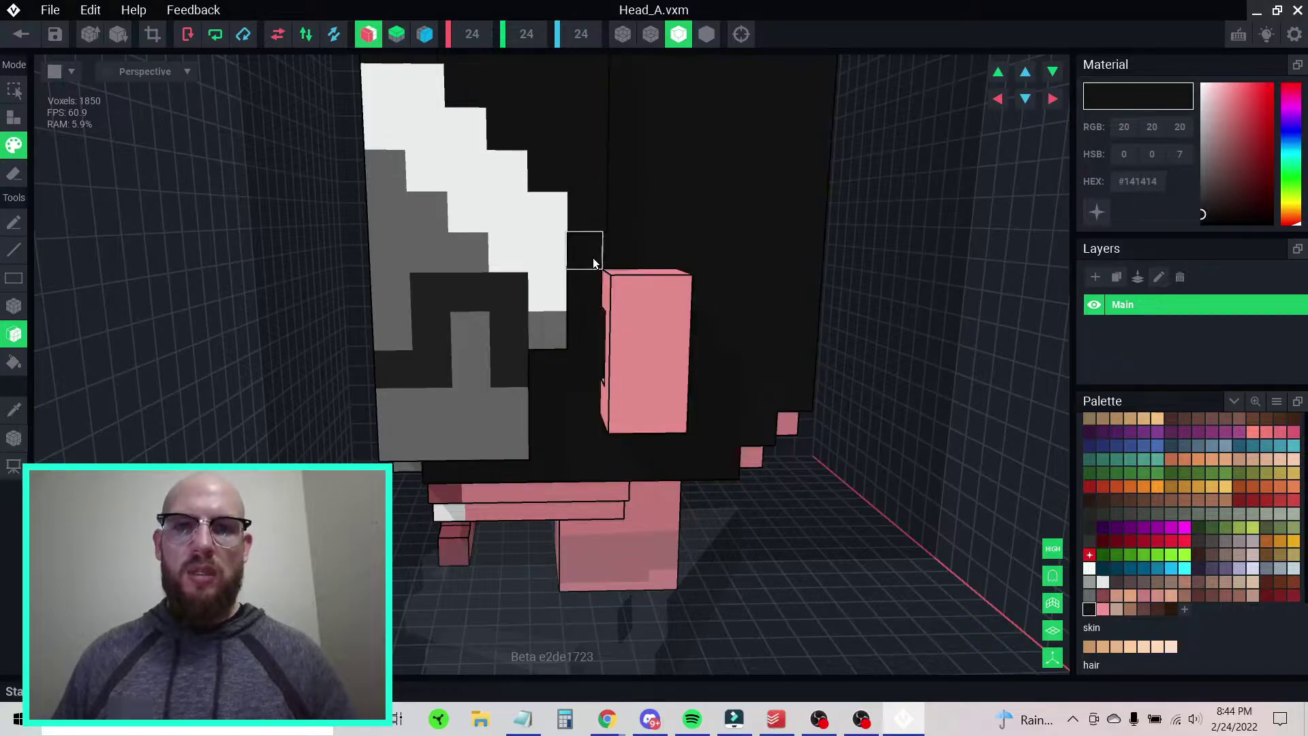
key("ctrl+z")
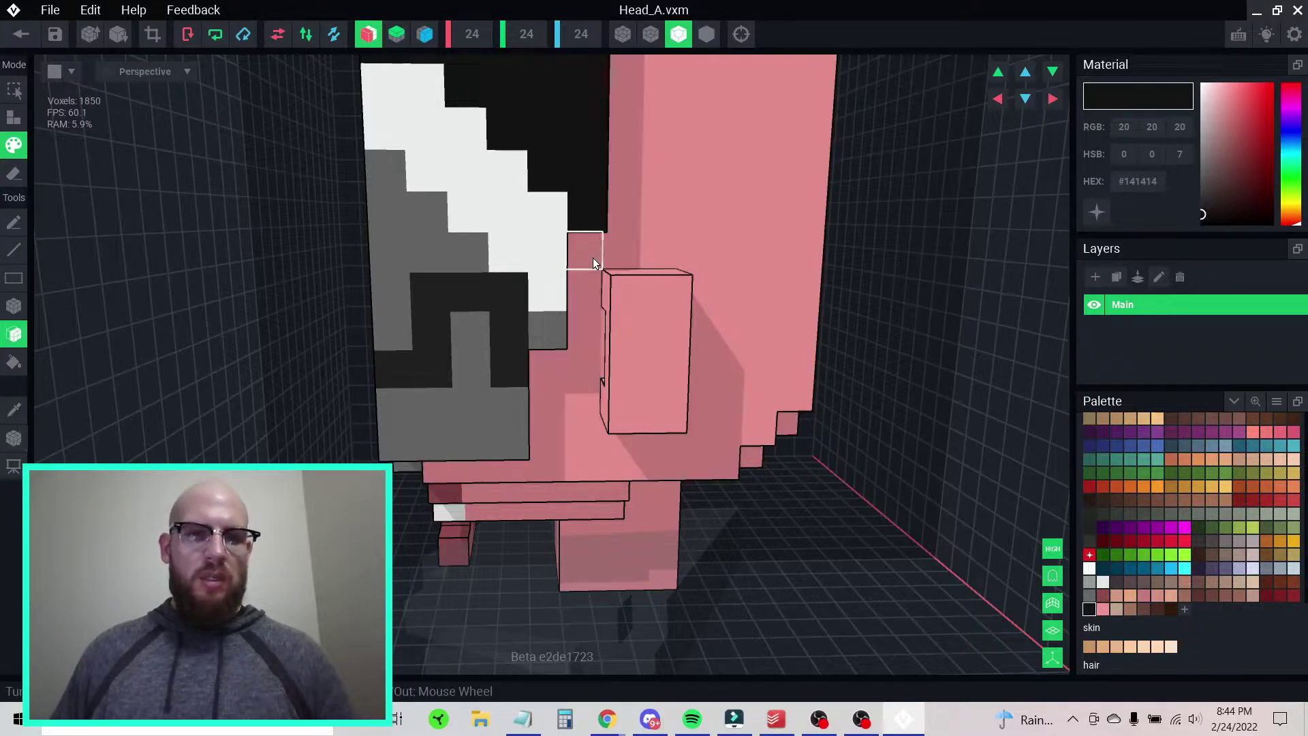
- Paint the column in front of the ear, the strip beneath it and the ear's lower part black with the Box tool
right_click_drag(592, 258, 630, 256)
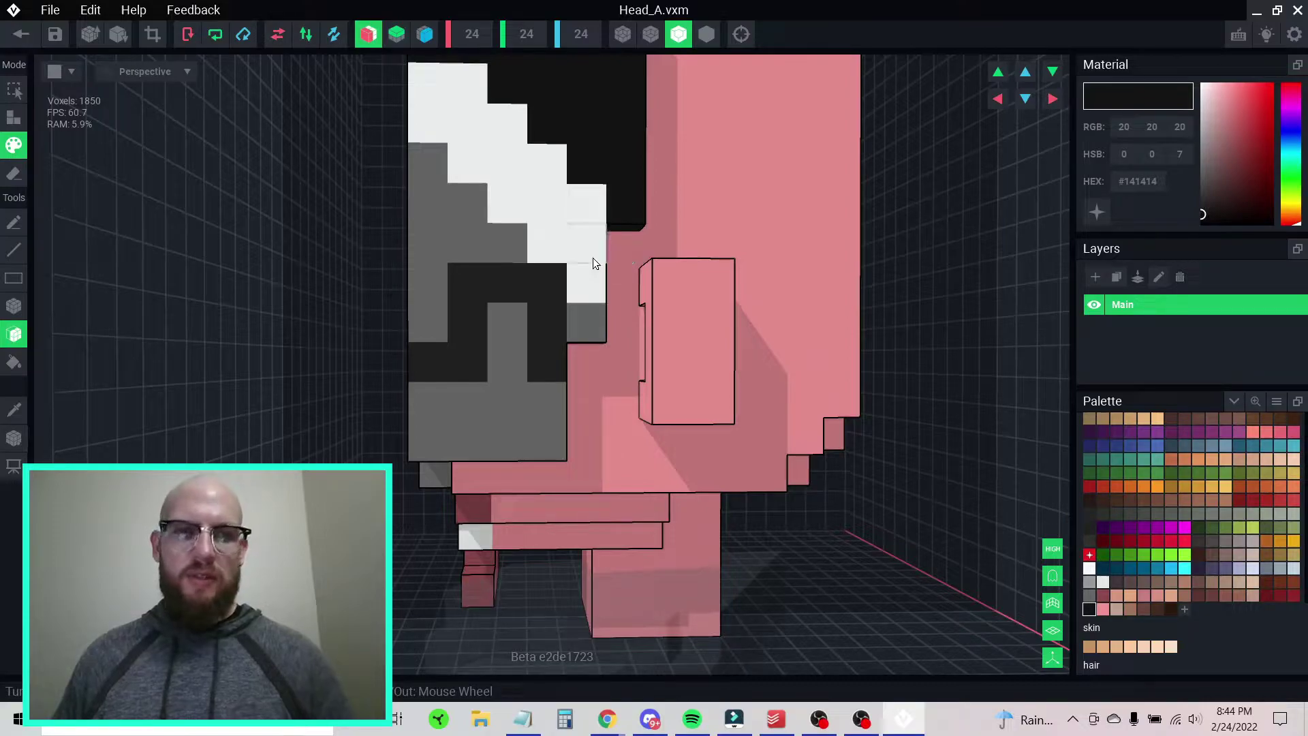
key("b")
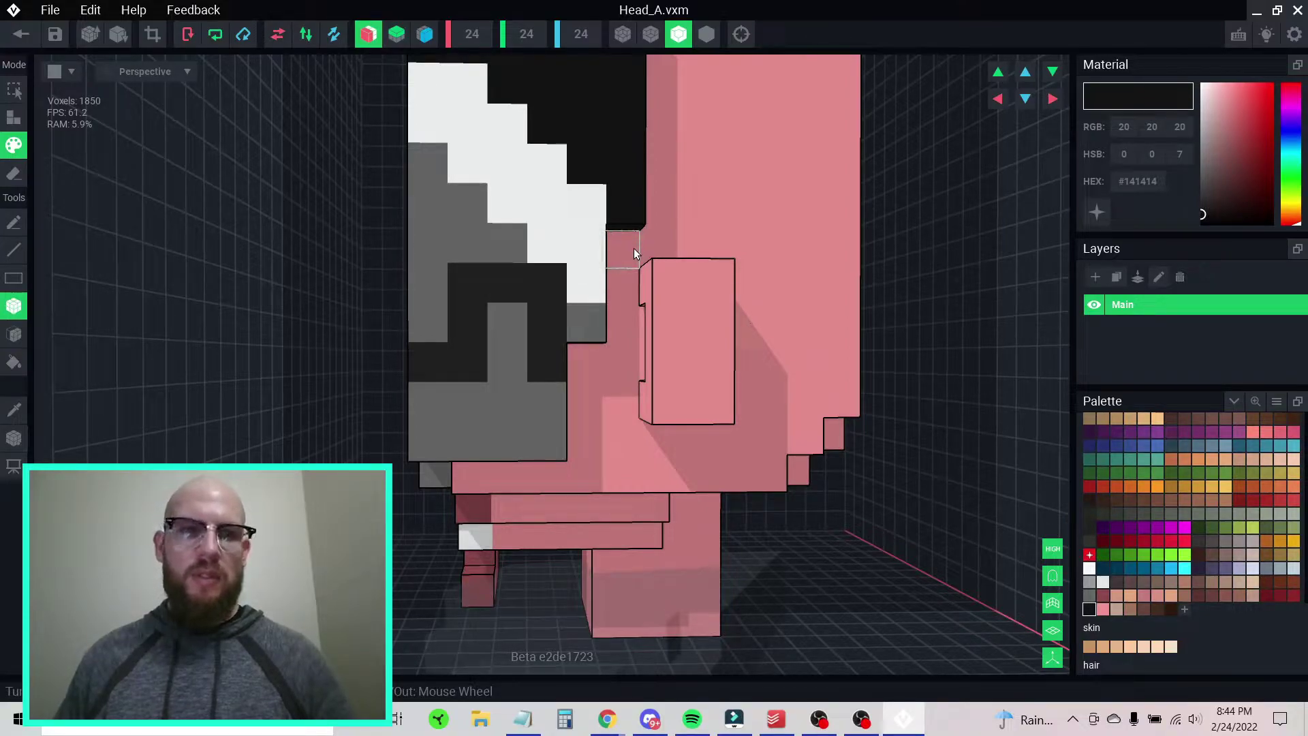
left_click_drag(633, 248, 629, 380)
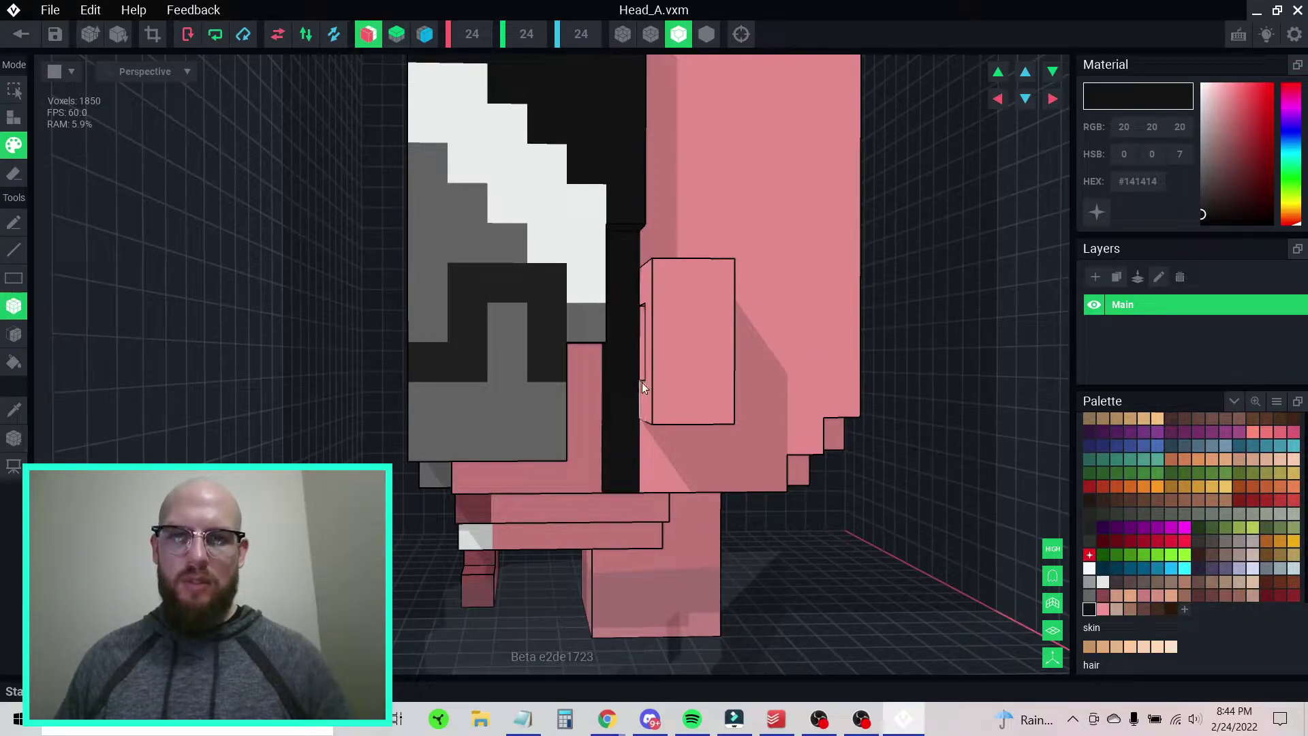
left_click_drag(639, 428, 716, 443)
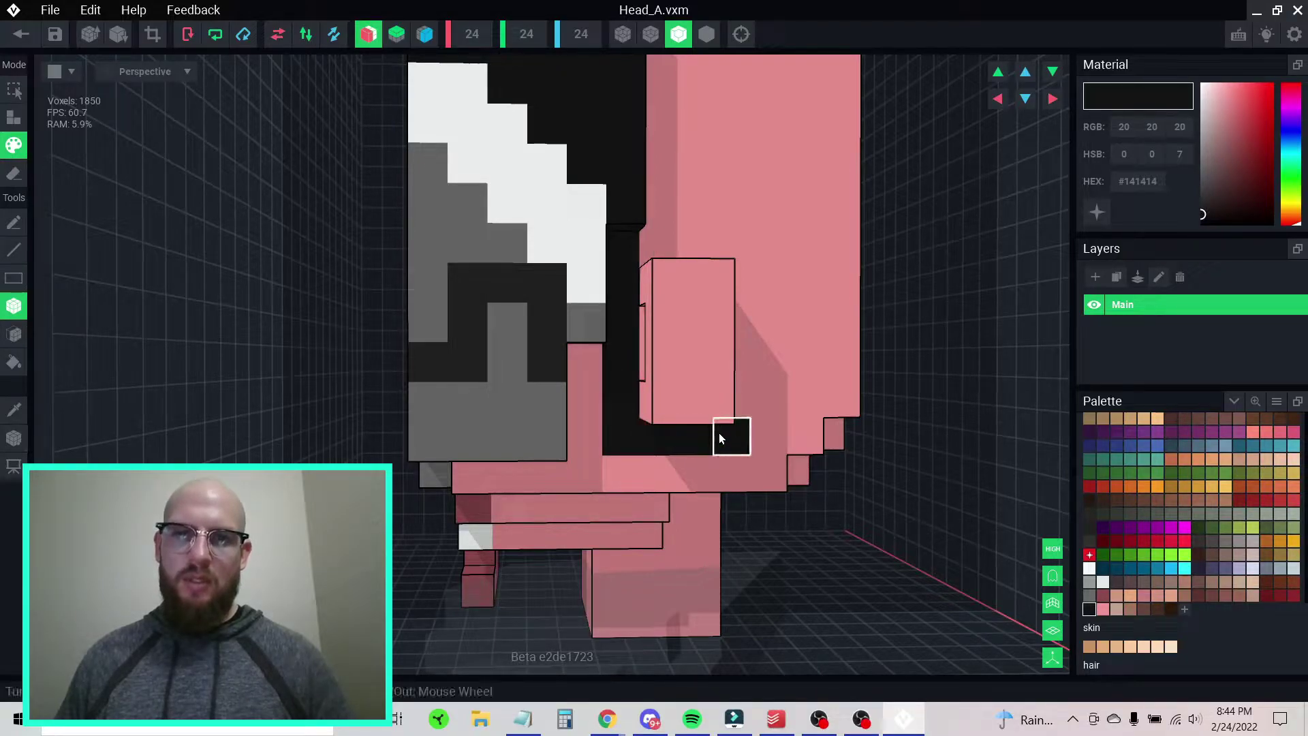
left_click(673, 407)
left_click(712, 406)
left_click(646, 411)
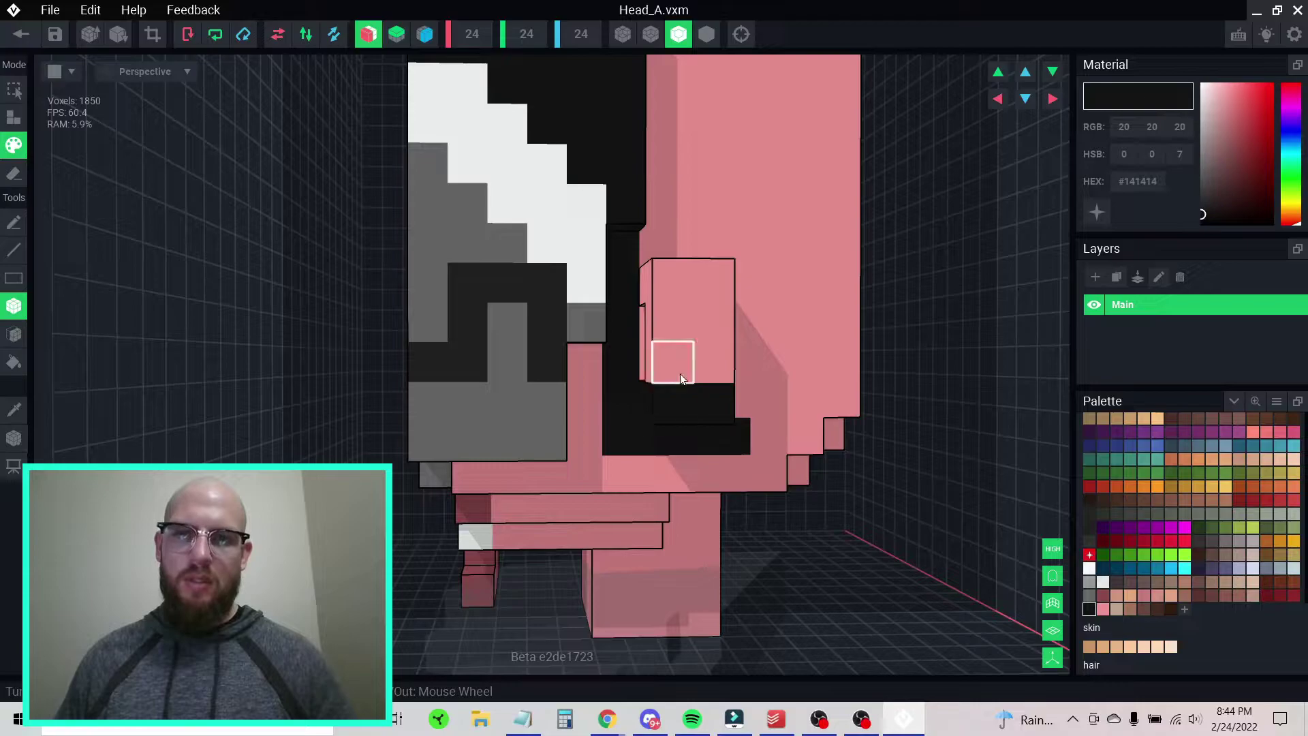
- Paint the rest of the ear and the side of the head directly above it black
right_click_drag(679, 373, 680, 367)
right_click_drag(633, 319, 610, 176)
mouse_move(610, 176)
left_mouse_down()
mouse_move(611, 233)
mouse_move(664, 399)
mouse_move(684, 402)
mouse_move(665, 408)
left_mouse_up()
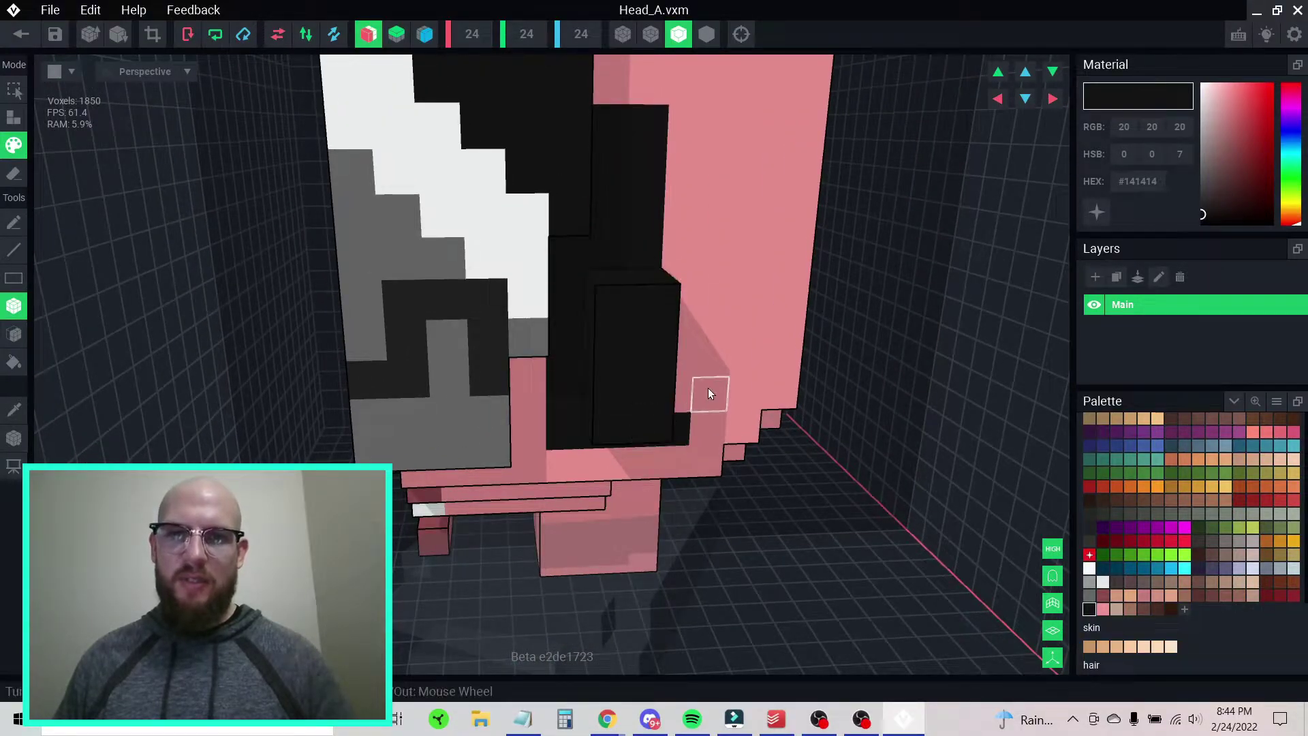
- Paint the remaining pink side behind and above the ear and the back of the head black
right_click_drag(704, 391, 697, 366)
mouse_move(681, 419)
left_mouse_down()
mouse_move(744, 431)
mouse_move(784, 402)
mouse_move(786, 167)
mouse_move(702, 137)
left_mouse_up()
middle_click_drag(702, 137, 669, 238)
right_click_drag(669, 238, 710, 267)
mouse_move(563, 159)
left_mouse_down()
mouse_move(738, 227)
mouse_move(761, 278)
left_mouse_up()
right_click_drag(763, 281, 1011, 283)
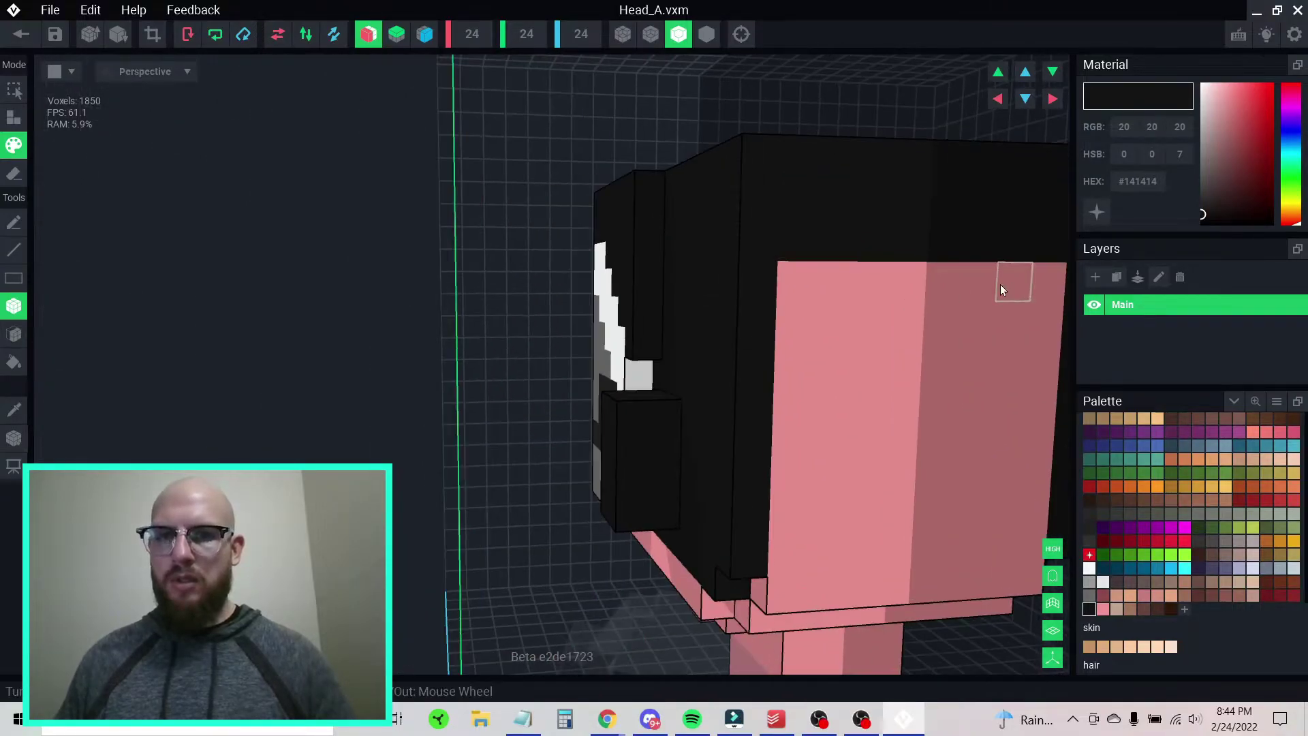
mouse_move(905, 277)
left_mouse_down()
mouse_move(897, 570)
mouse_move(820, 599)
mouse_move(771, 600)
left_mouse_up()
- Examine the lower edge of the head, the jaw and neck, and the front of the mask from several angles
right_click_drag(790, 537, 853, 338)
scroll(864, 330, "up", 2)
right_click_drag(634, 336, 669, 345)
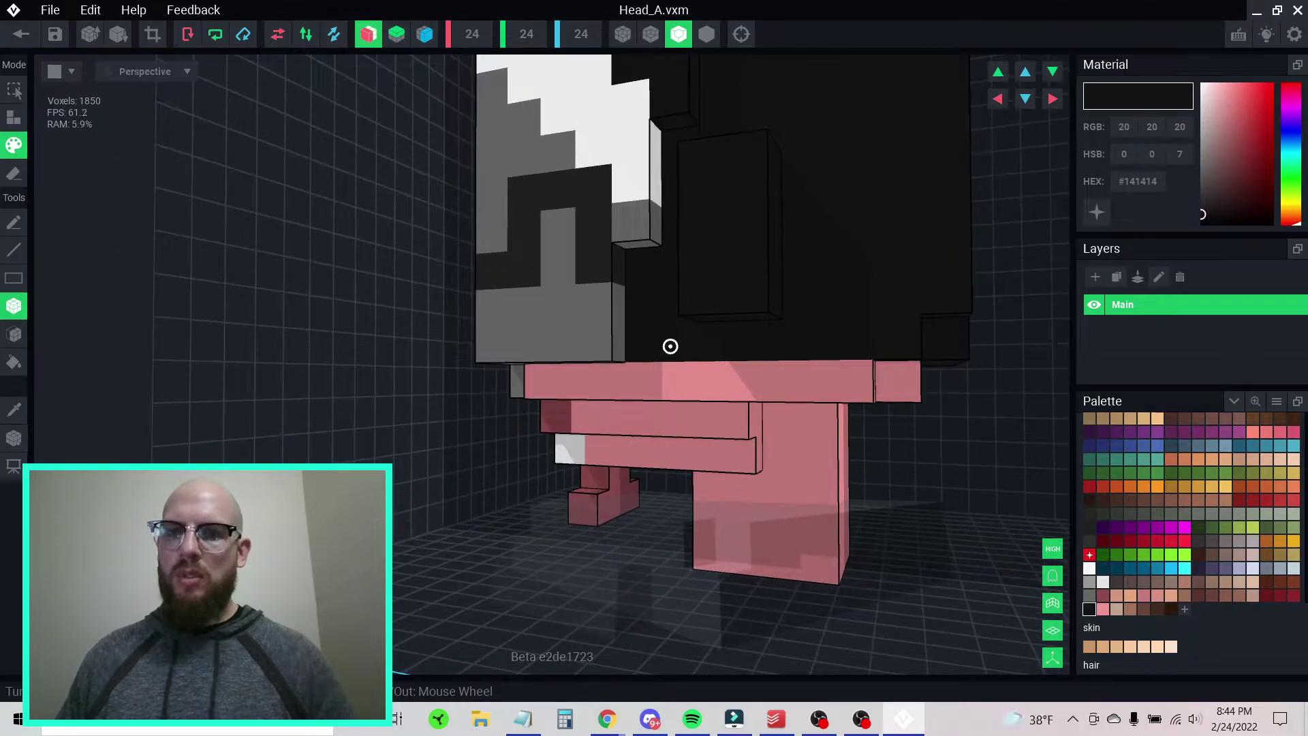
right_click_drag(669, 346, 699, 341)
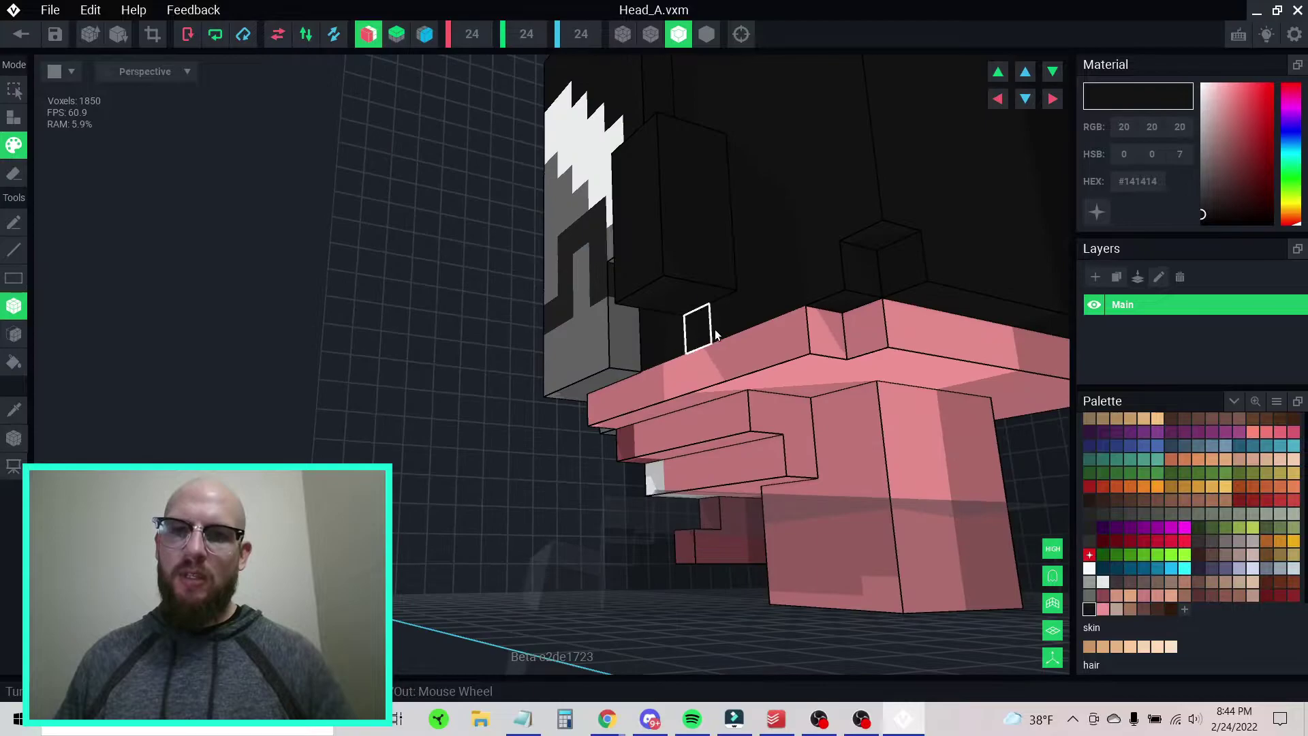
right_click_drag(779, 304, 662, 198)
scroll(702, 300, "down", 4)
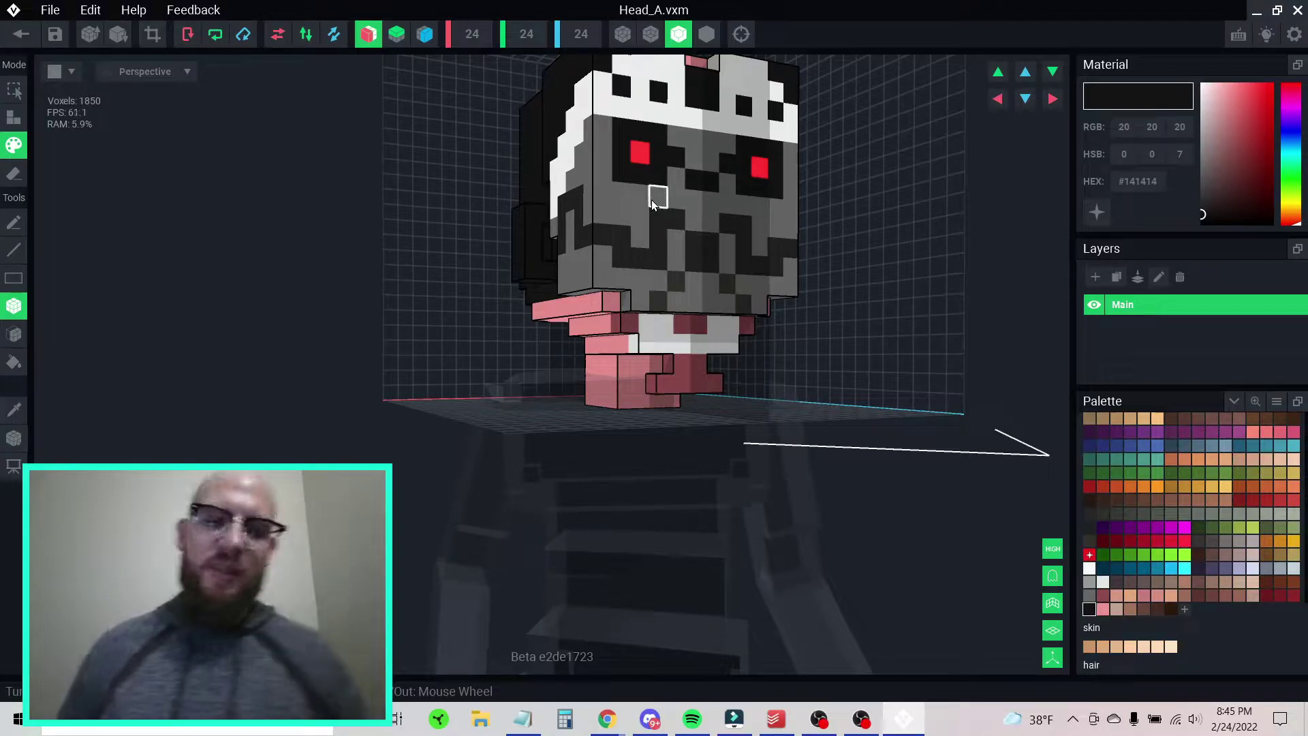
right_click_drag(725, 173, 710, 272)
right_click_drag(647, 218, 721, 210)
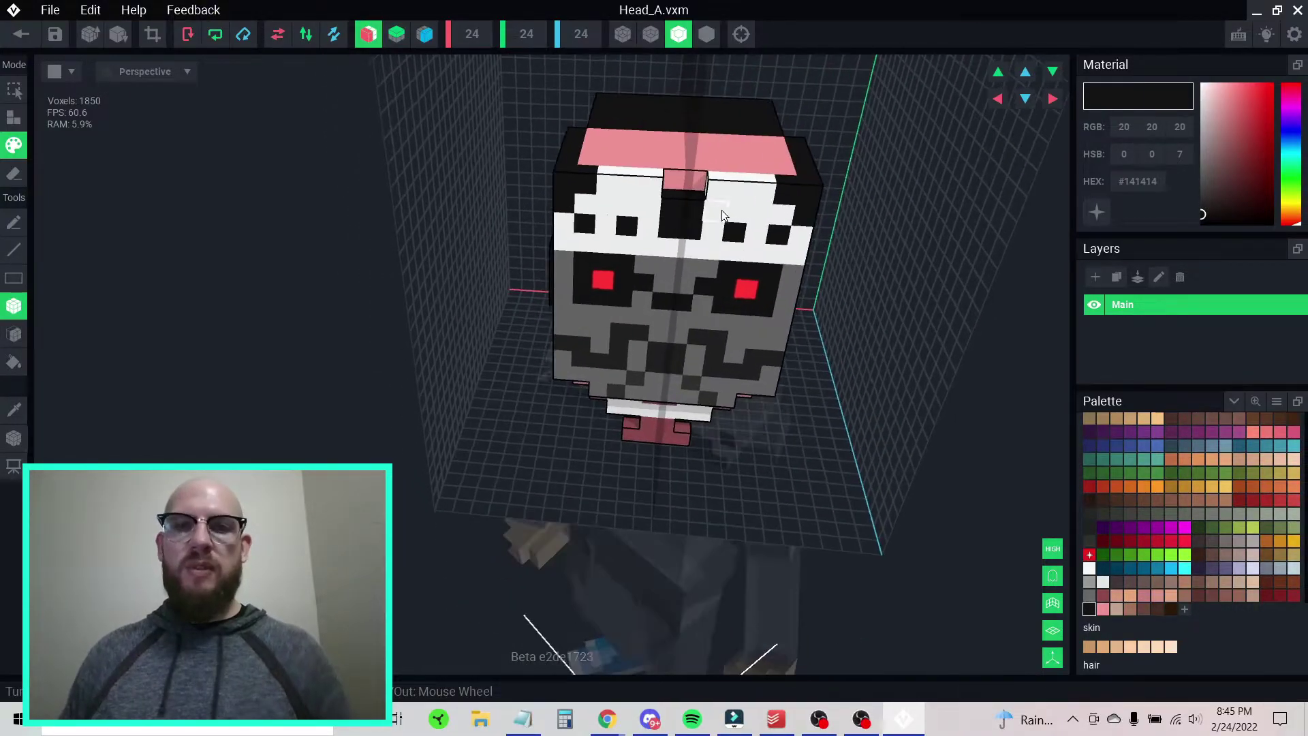
- Paint the remaining pink area on top of the head, including the notch above the forehead, black
scroll(630, 231, "up", 5)
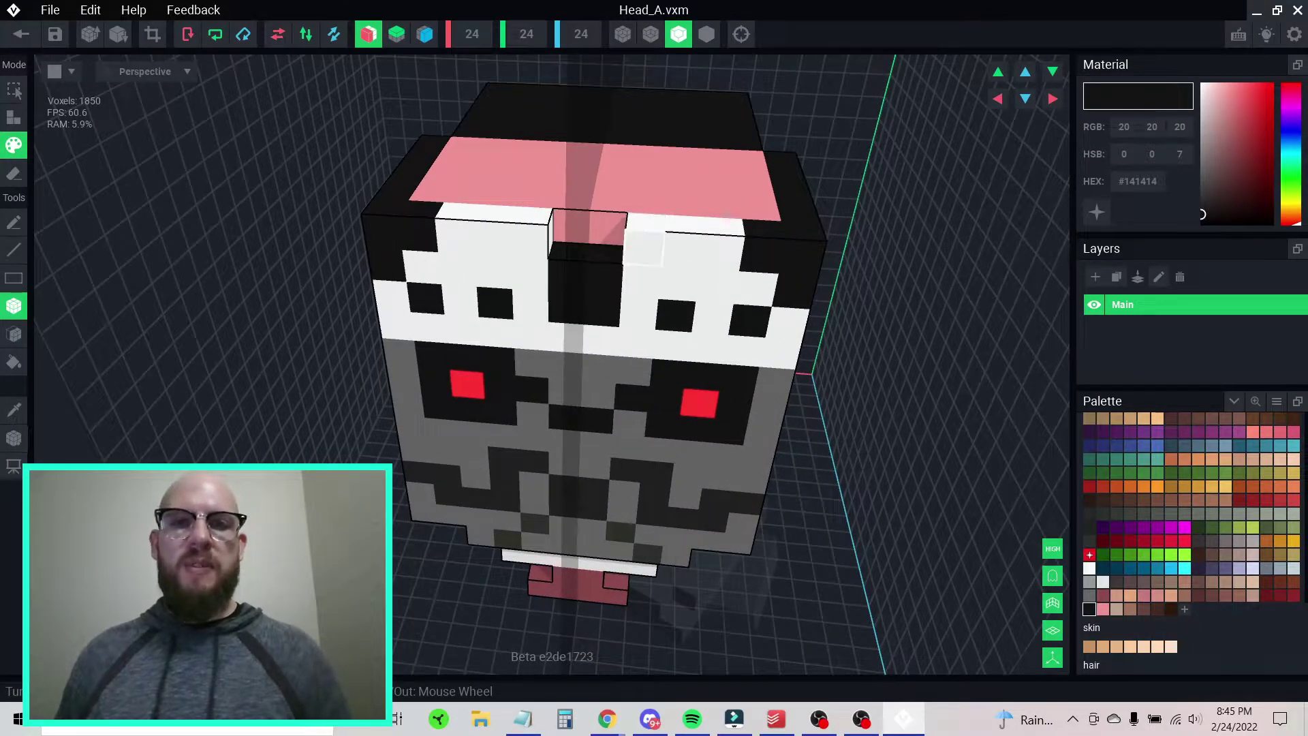
right_click_drag(611, 280, 639, 280)
scroll(627, 283, "down", 1)
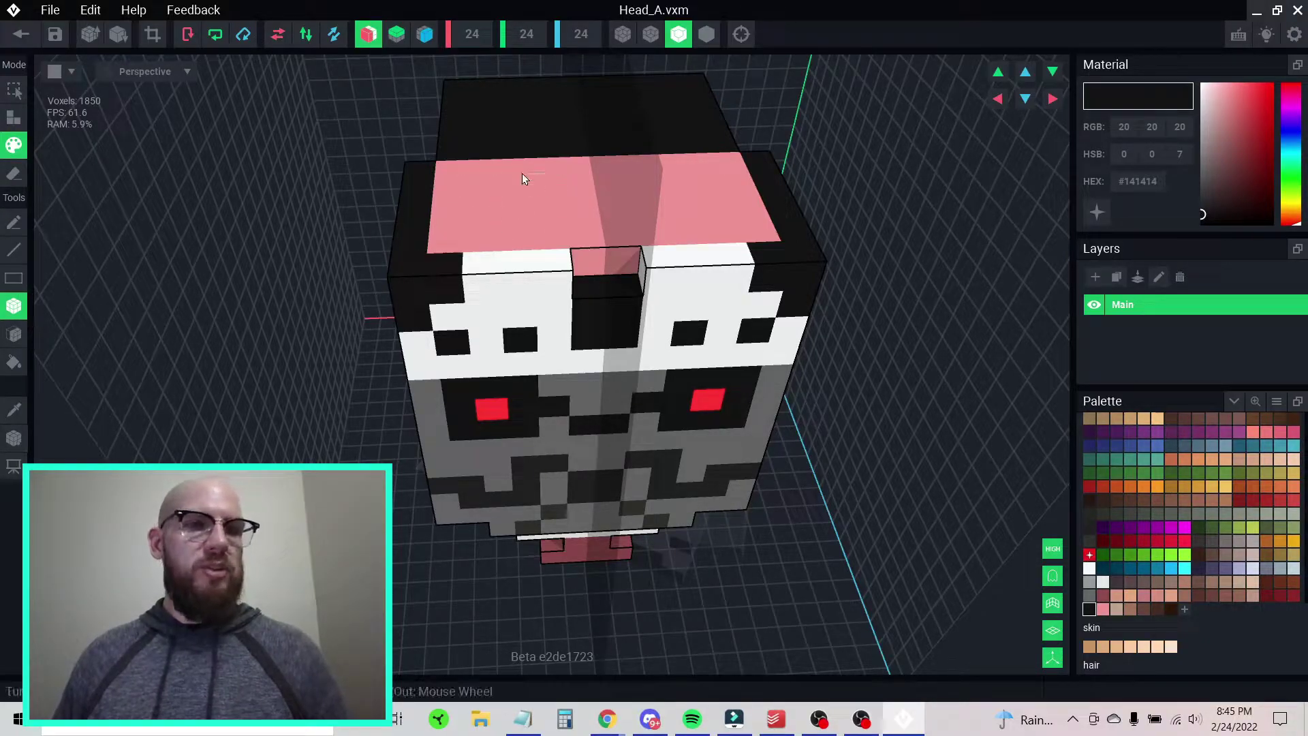
mouse_move(461, 171)
left_mouse_down()
mouse_move(578, 181)
mouse_move(619, 257)
left_mouse_up()
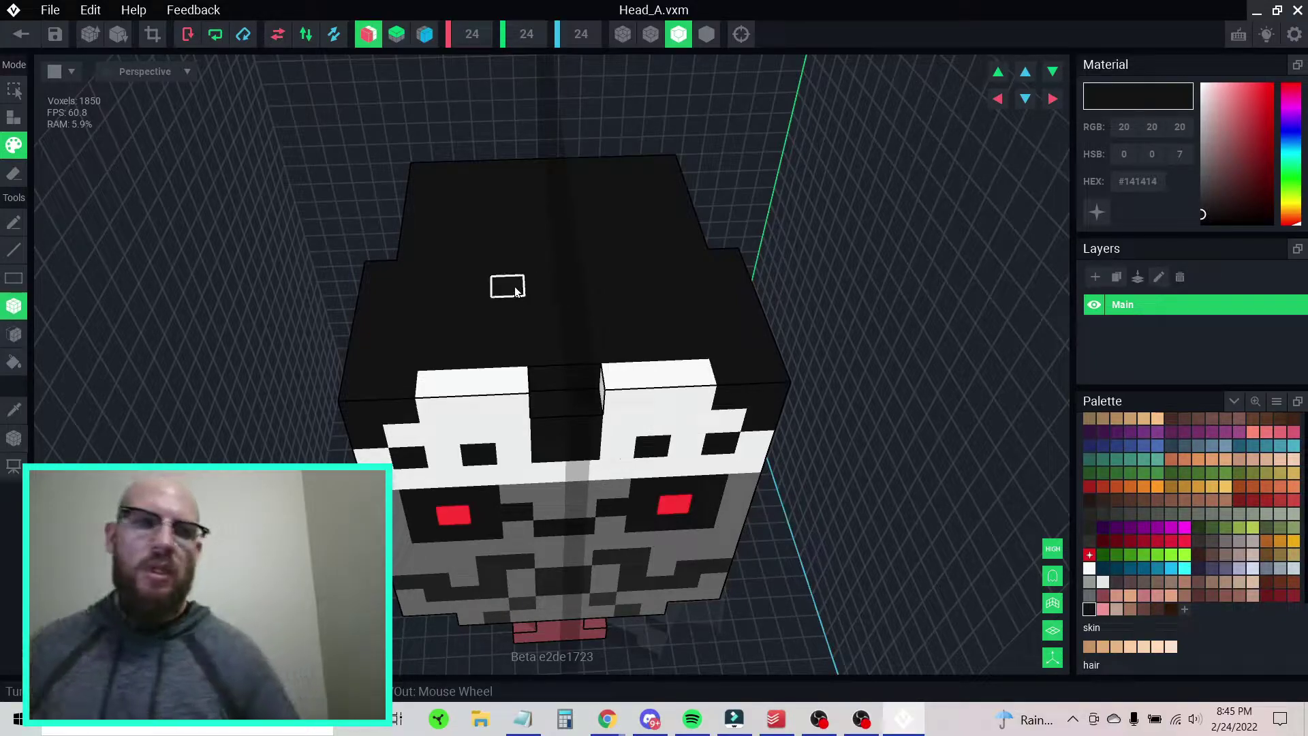
right_click_drag(537, 251, 592, 349)
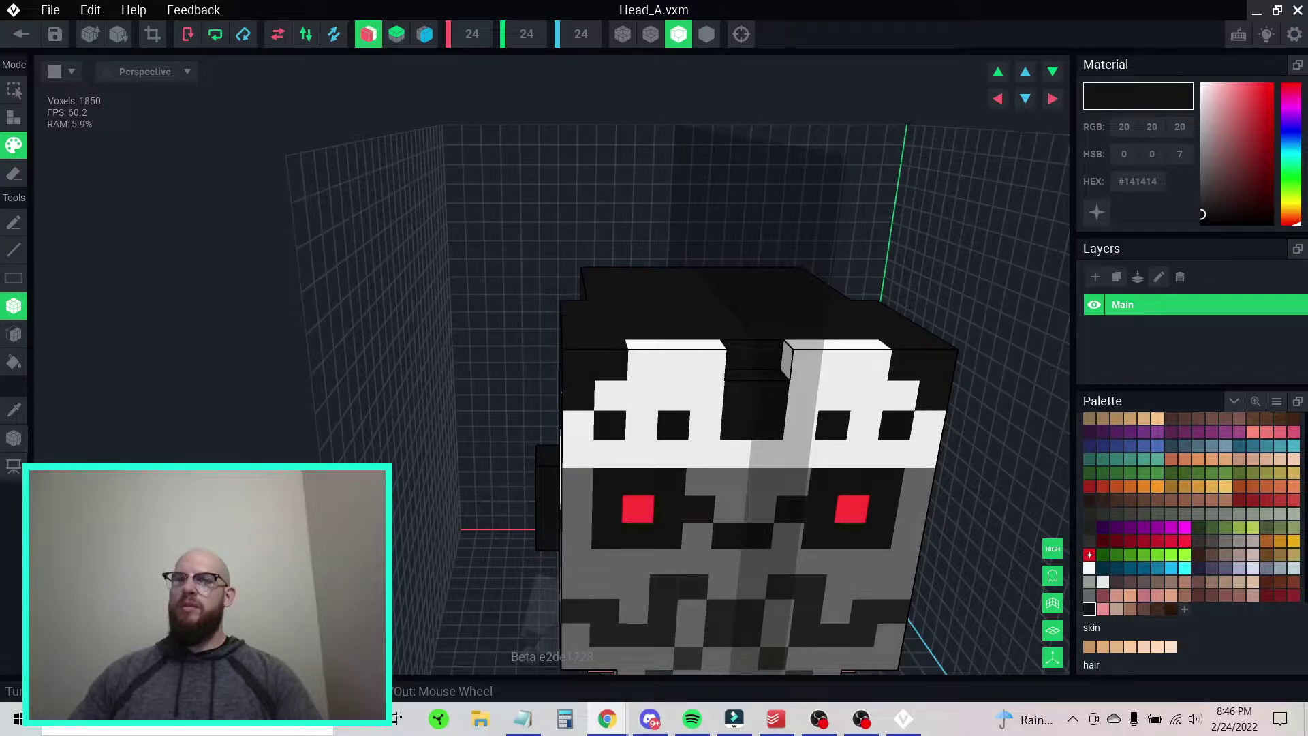
- Replace the tan swatch beside the pink one in the palette's last skin-tone row with the copied colour #65B6D4
left_click(1103, 609)
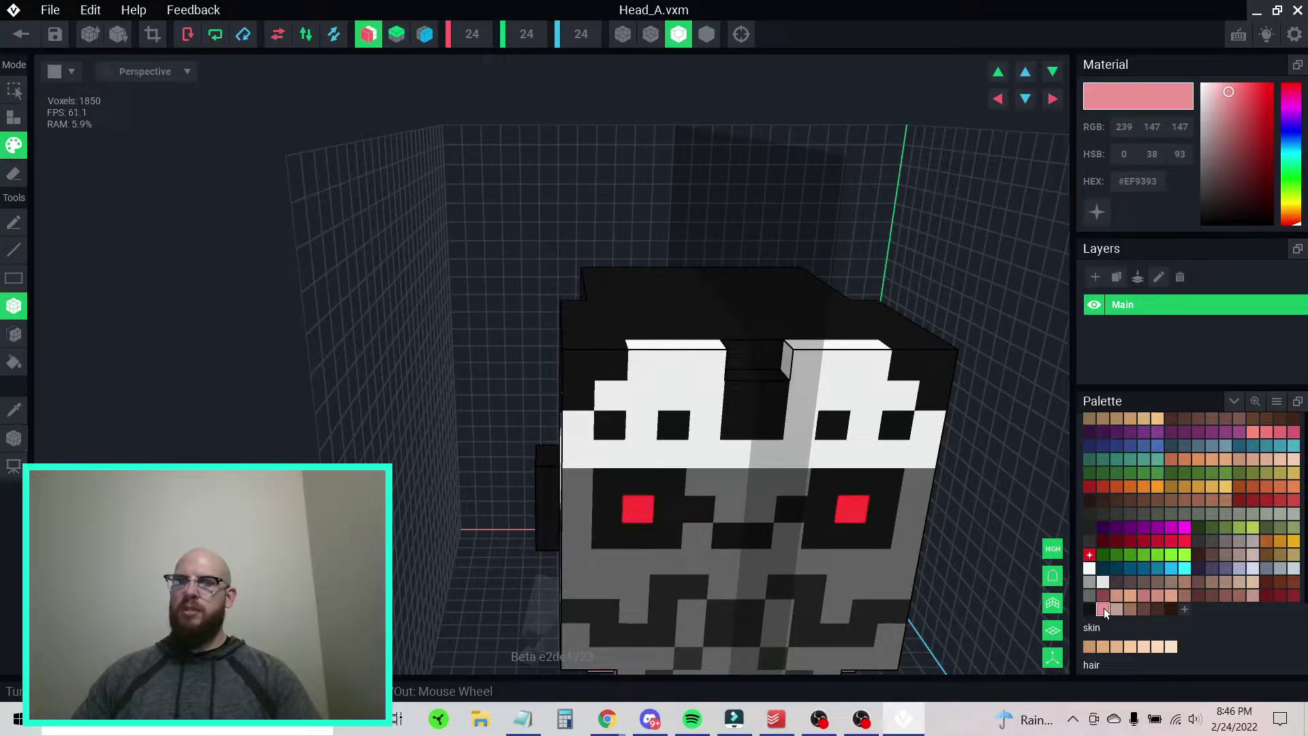
left_click(1116, 608)
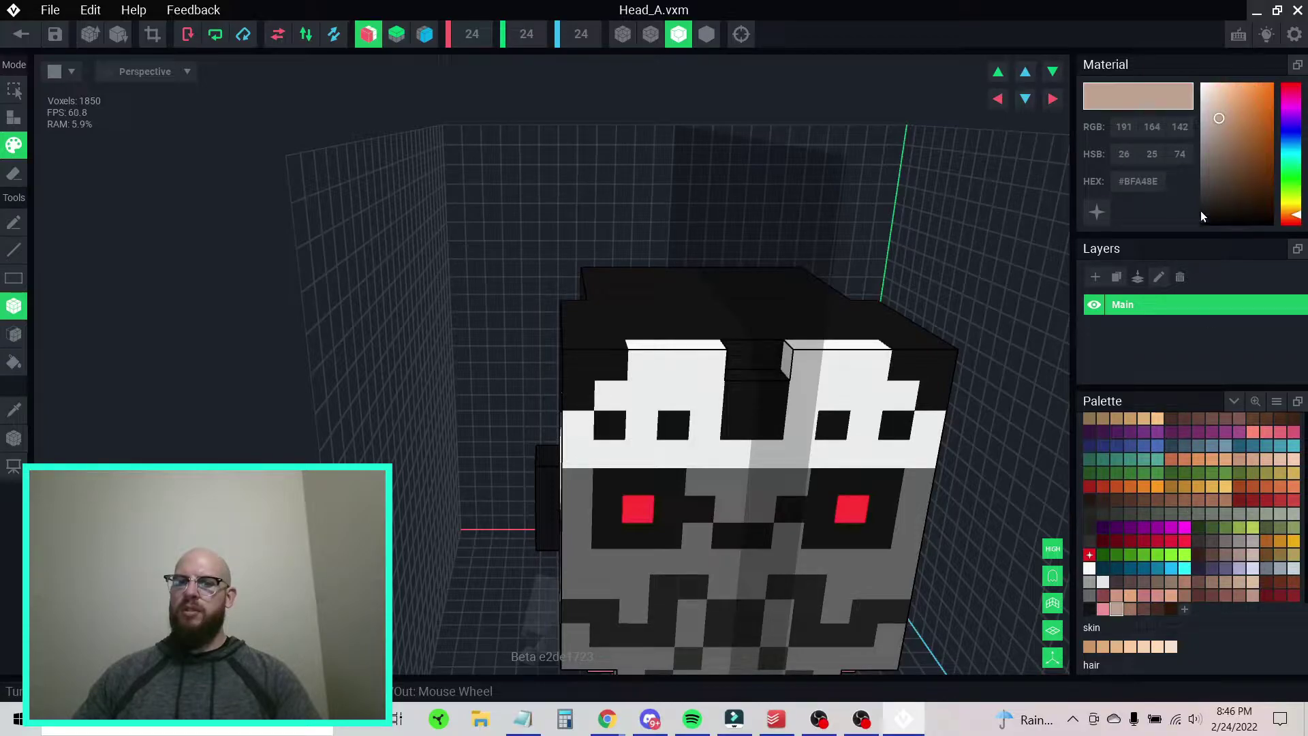
right_click(1144, 183)
left_click(1194, 211)
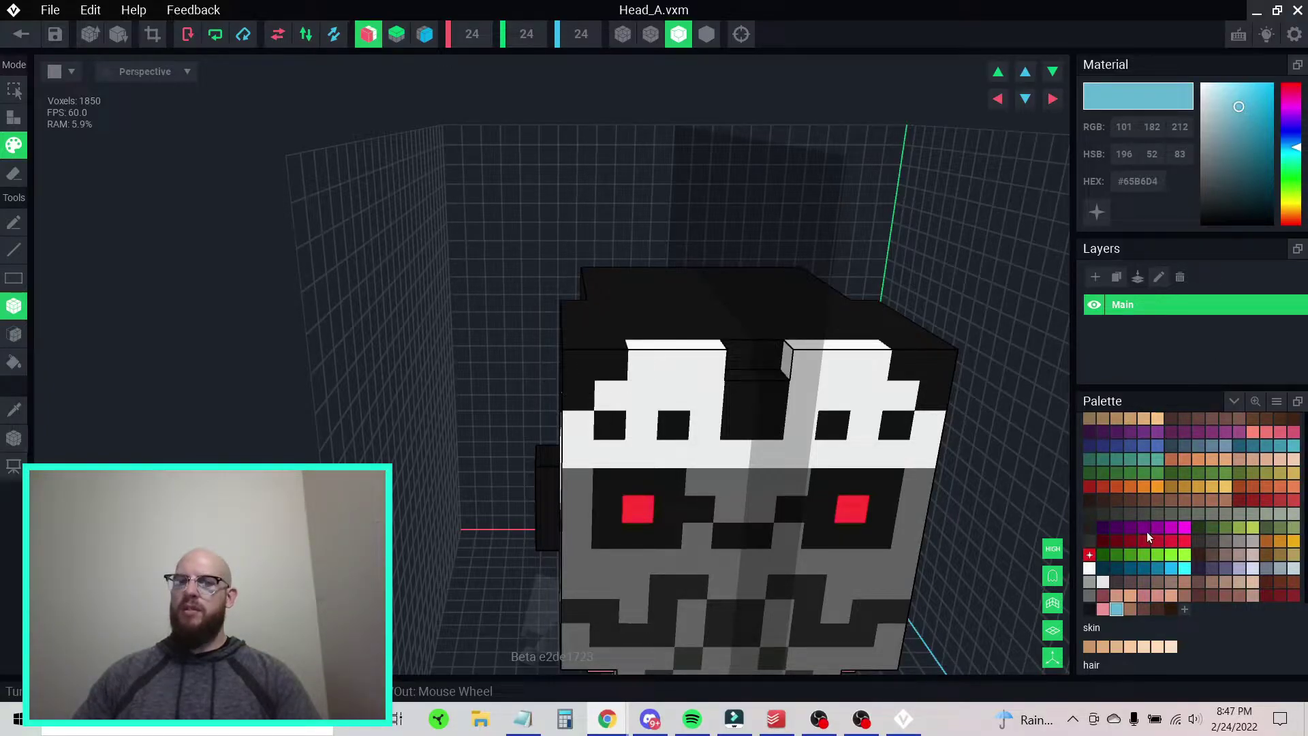
- Replace the salmon swatch directly above the new blue one with the copied colour #A0A372
left_click(1115, 597)
right_click(1141, 181)
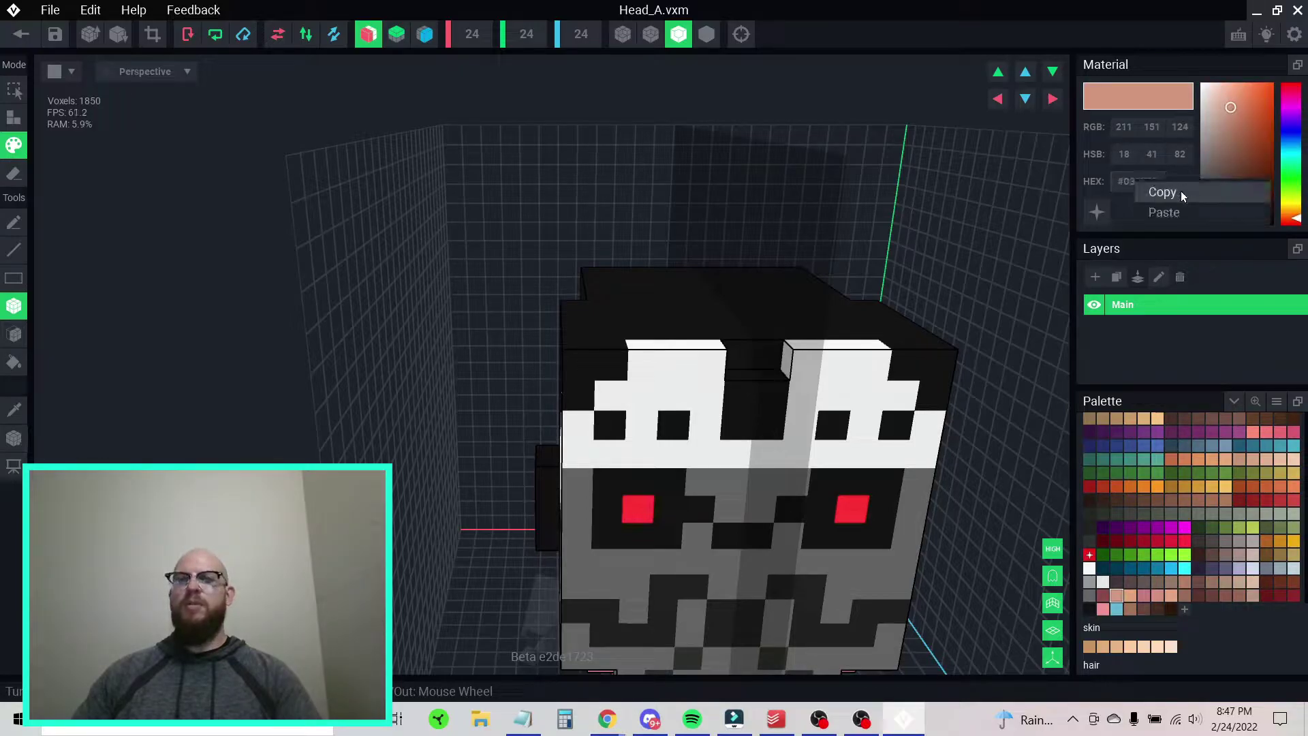
left_click(1164, 213)
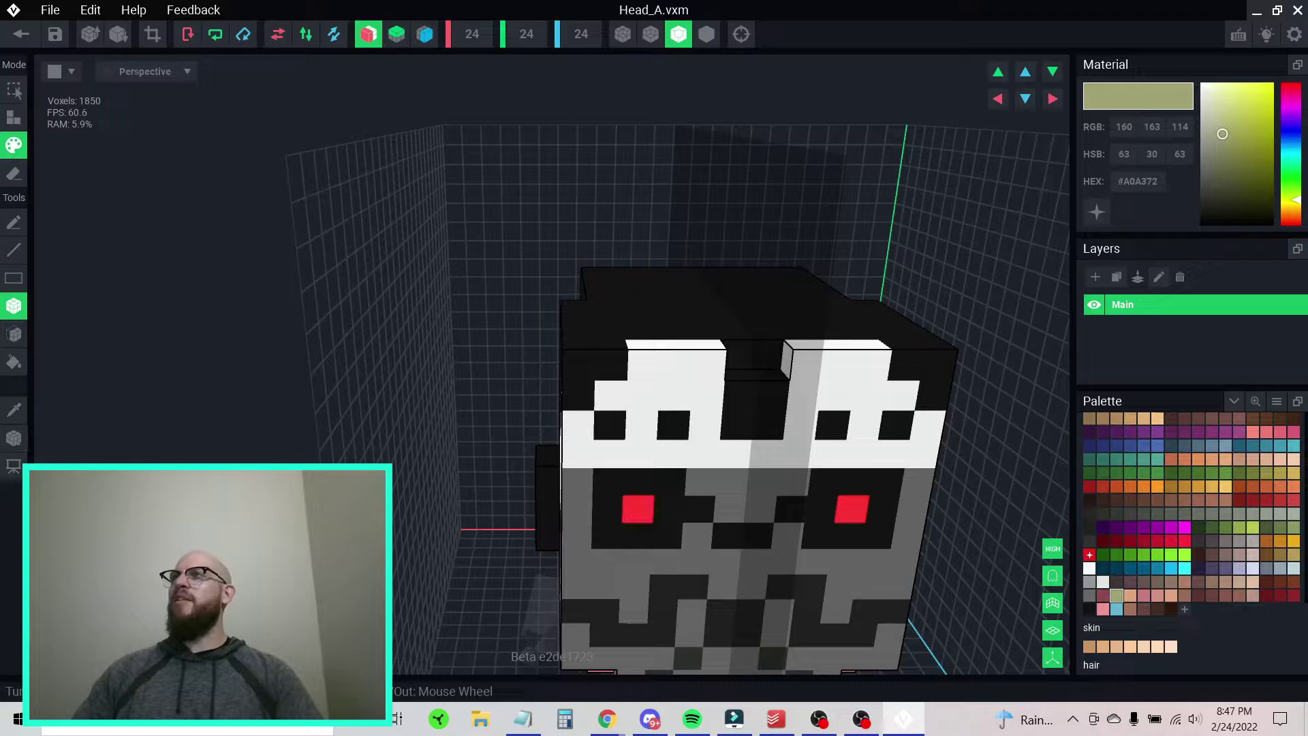
- Replace the dark brown swatch directly above the olive one with the copied colour #A8E8DA
key("alt+Tab")
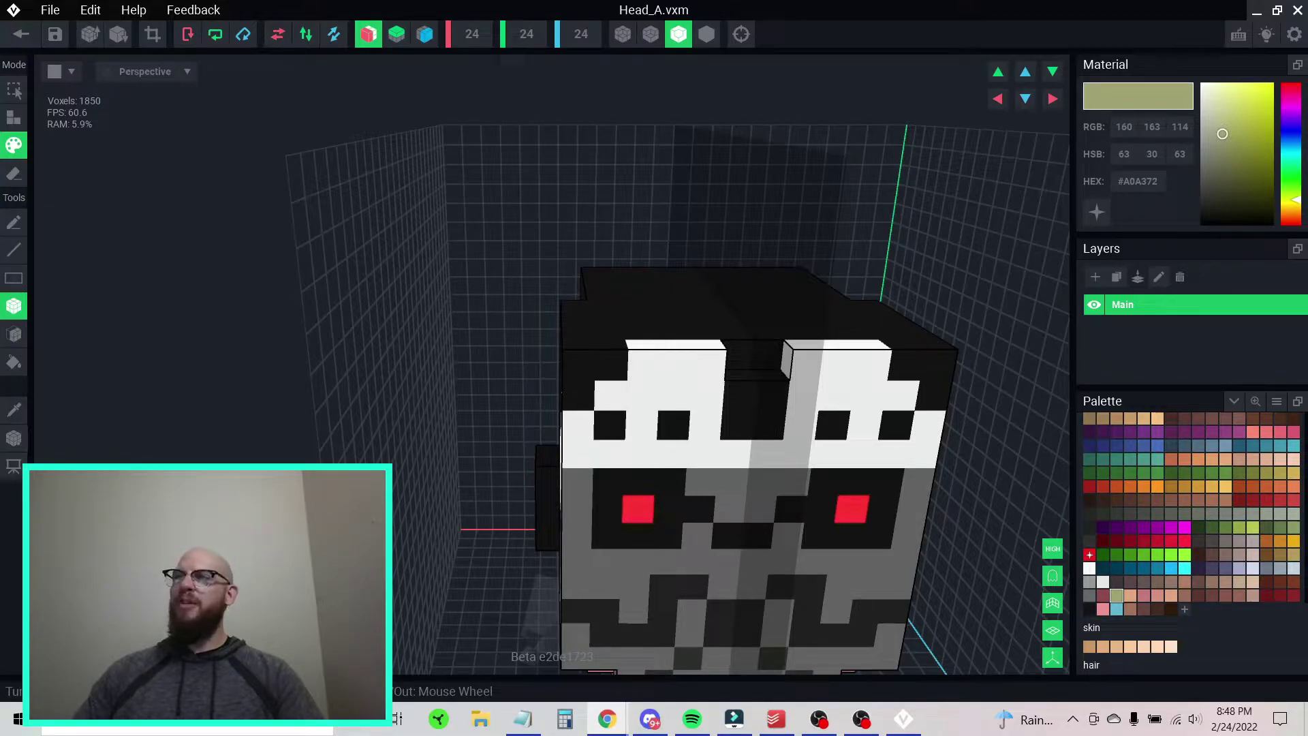
right_click_drag(792, 349, 714, 393)
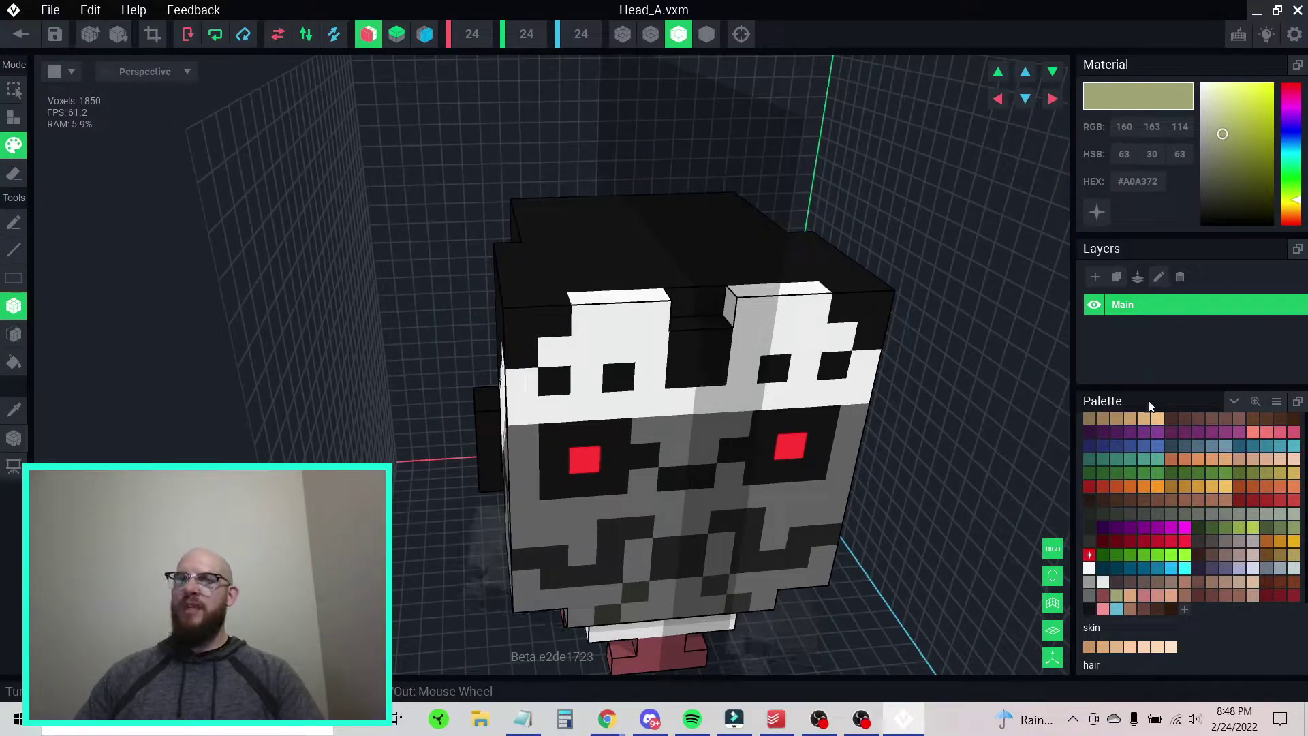
left_click(1118, 583)
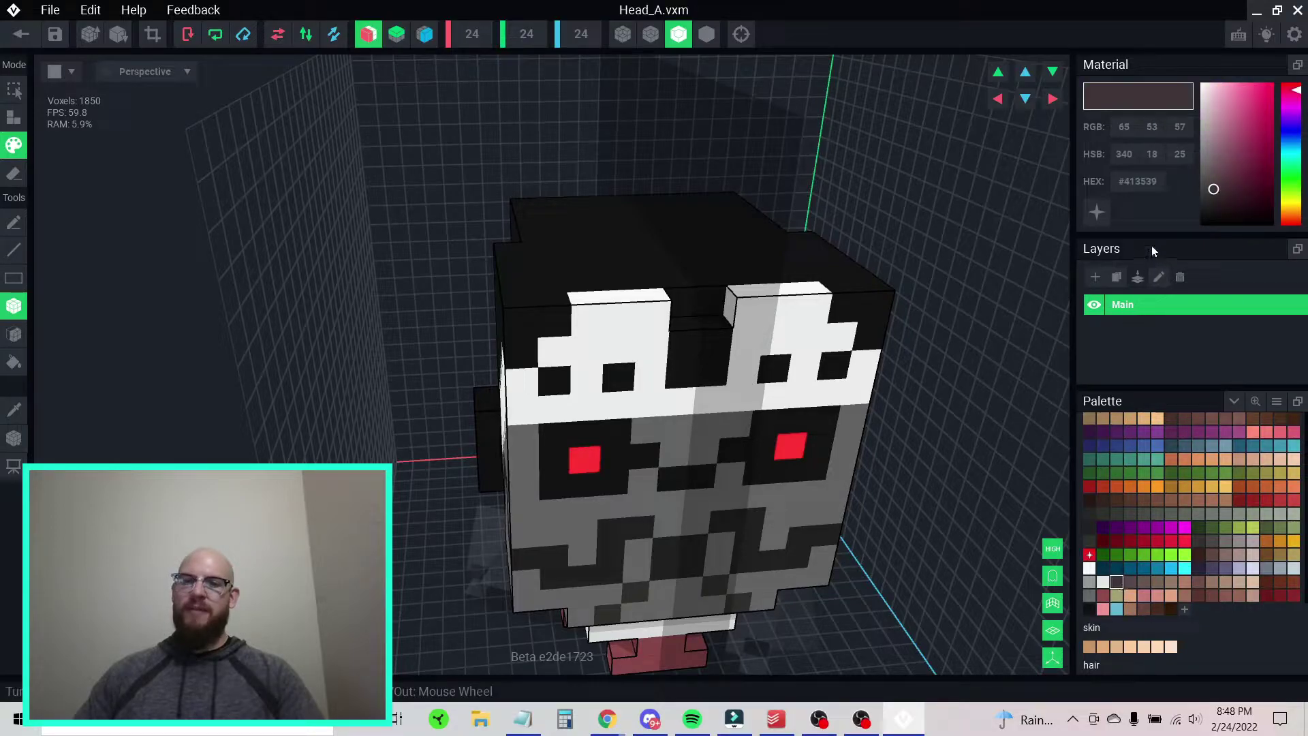
right_click(1142, 185)
left_click(1166, 214)
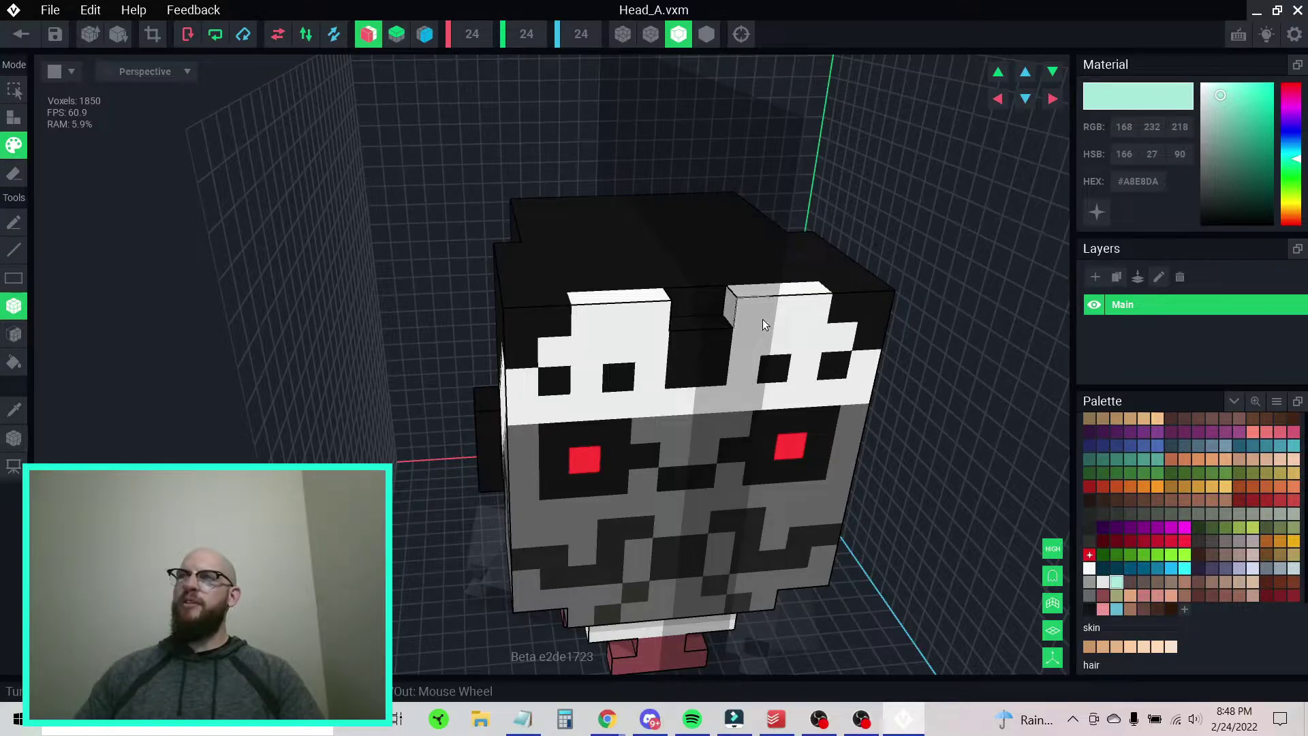
- Choose the olive #A0A372 swatch and change through Attach mode and the Face tool to Erase mode with the Box tool
left_click(1117, 597)
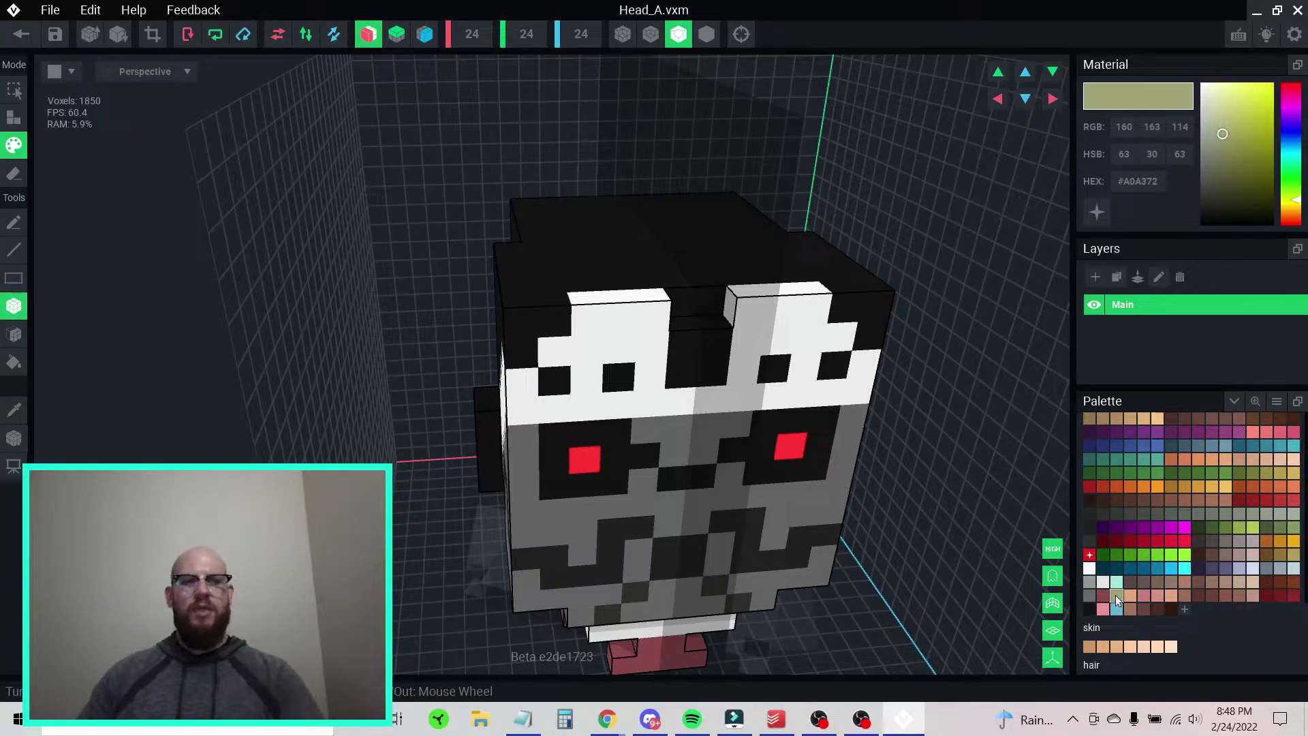
key("f")
key("e")
key("p")
key("e")
key("p")
key("a")
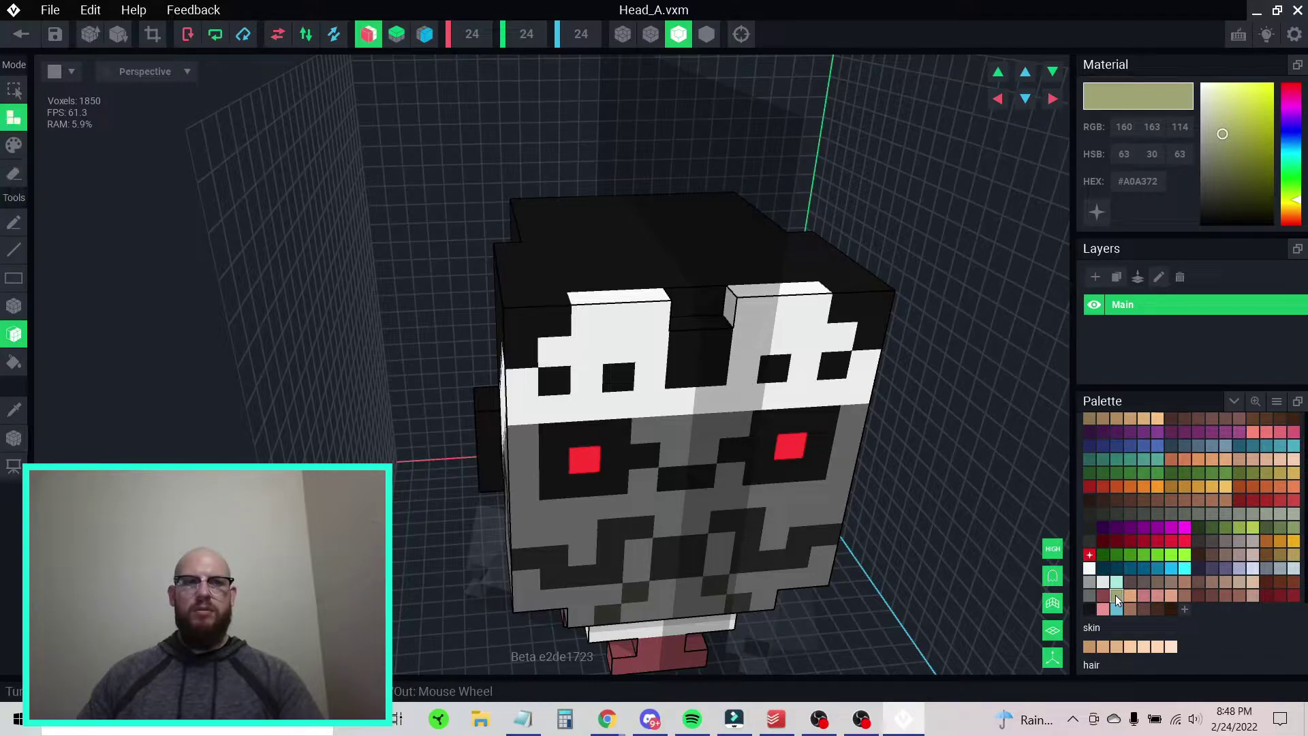
key("e")
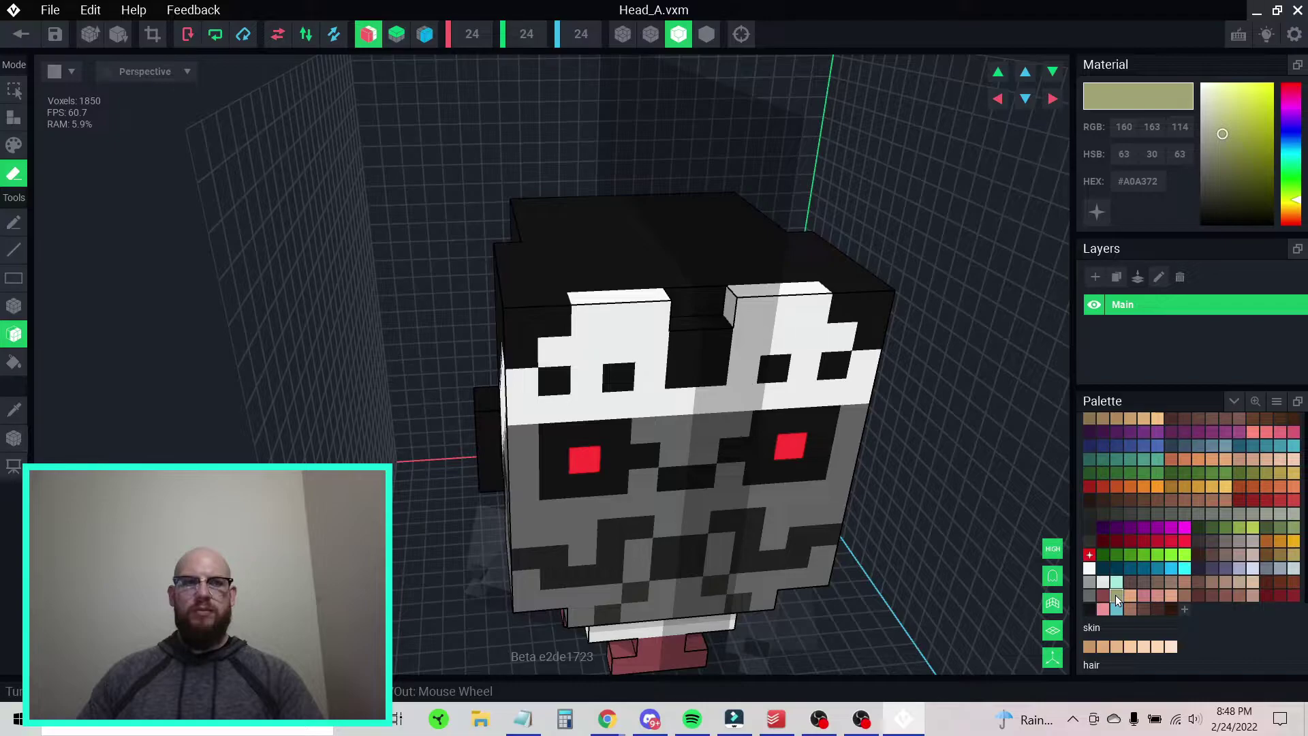
key("b")
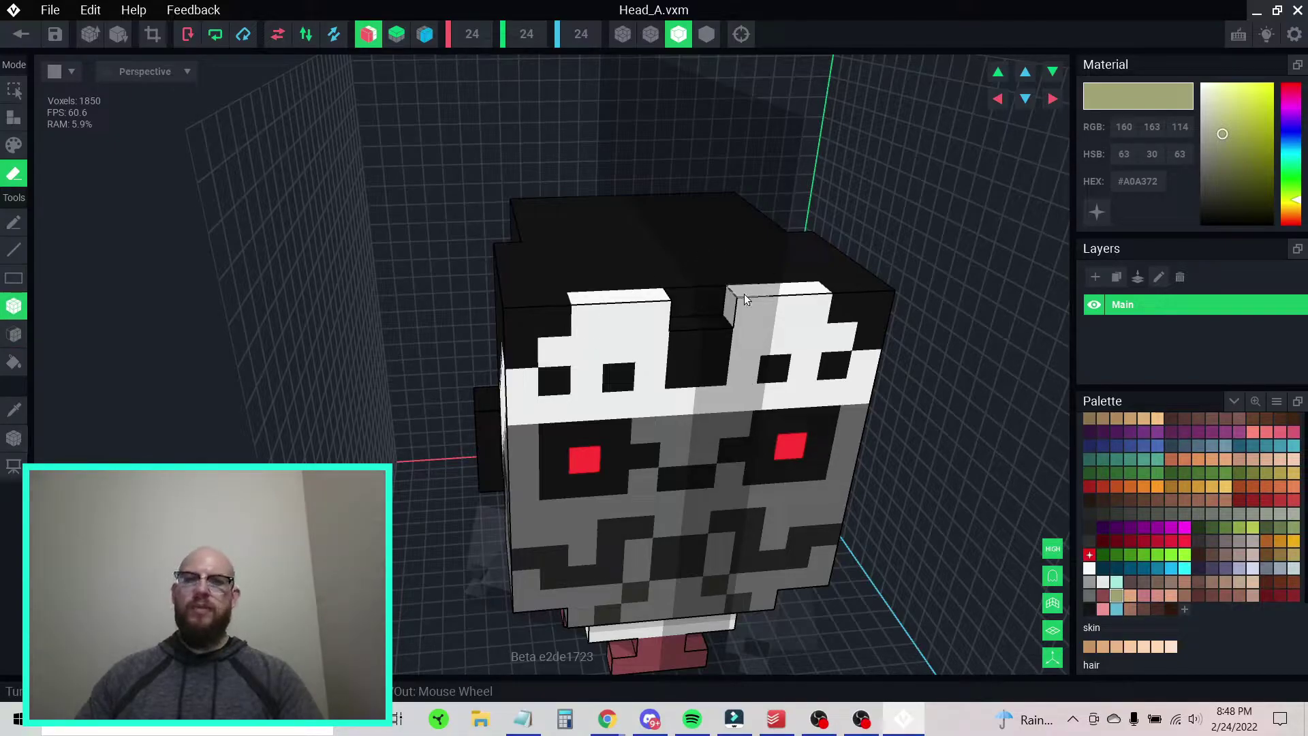
right_click_drag(627, 257, 709, 298)
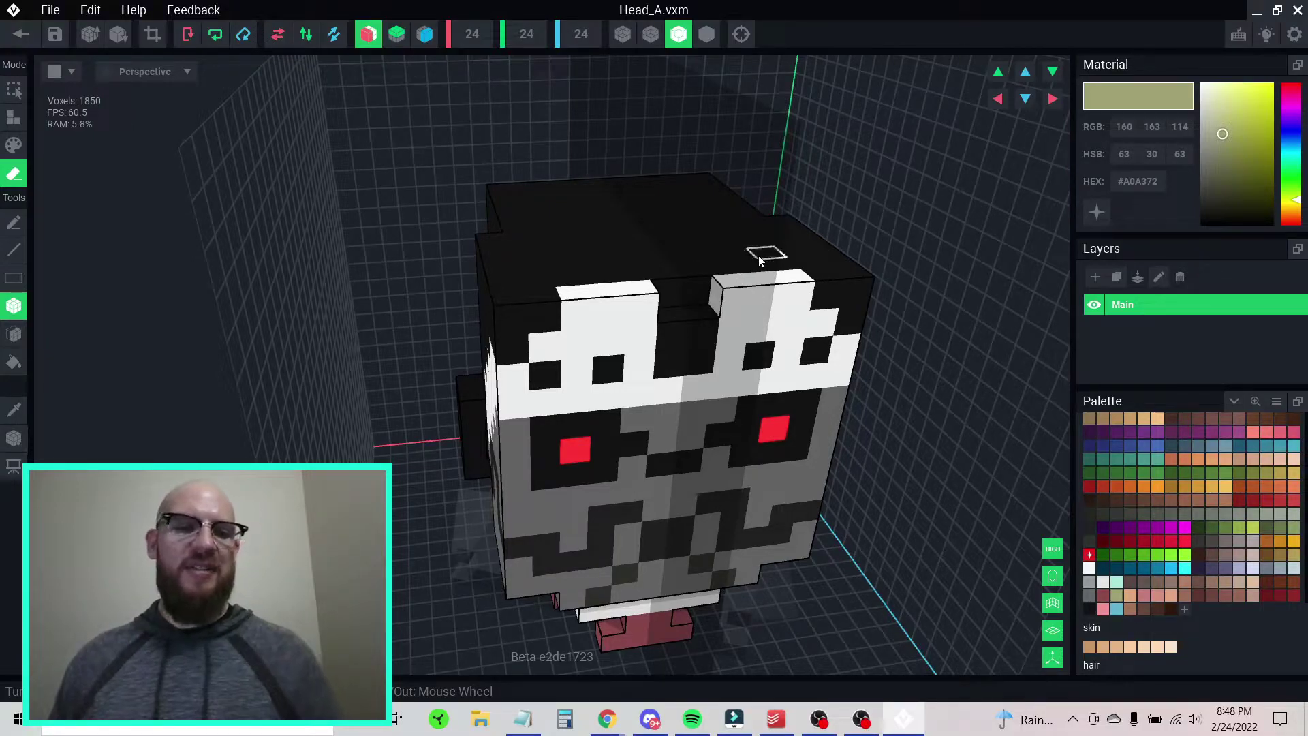
key("f")
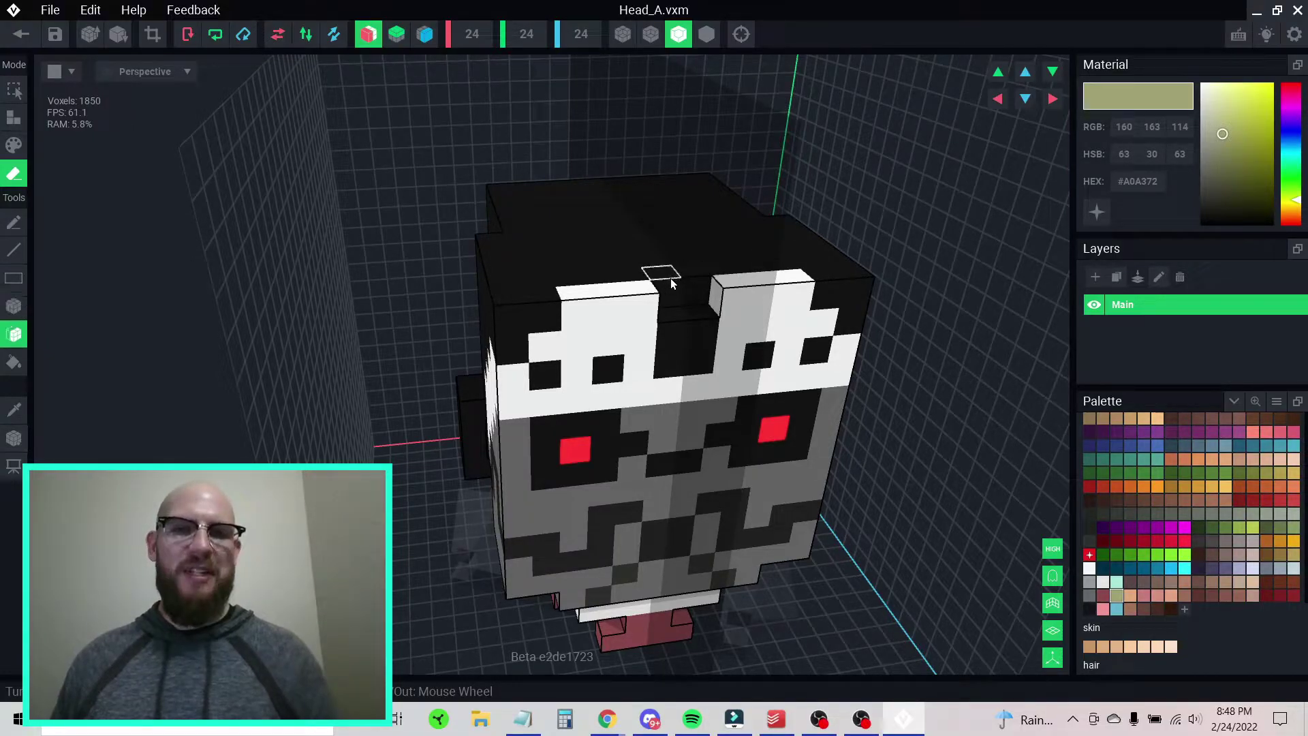
key("b")
key("f")
key("b")
key("r")
key("b")
key("f")
key("b")
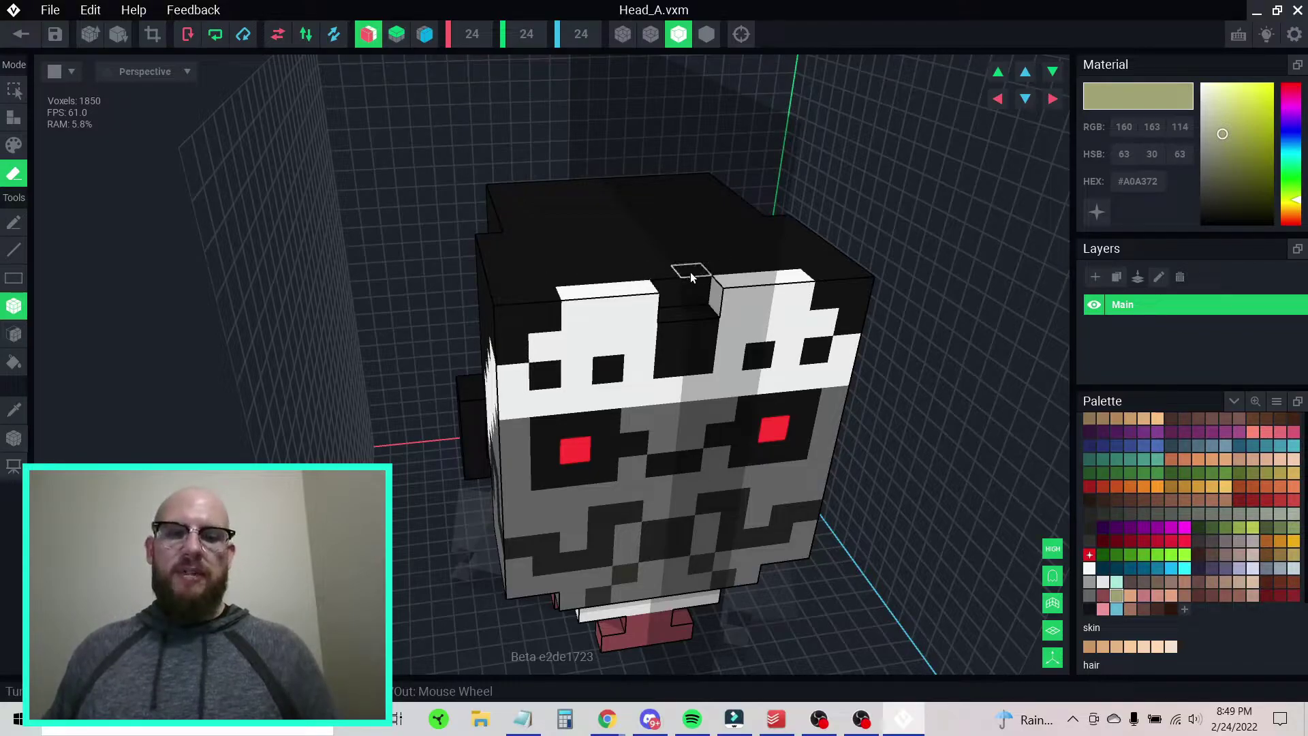
- Attach an eight-voxel olive #A0A372 row across the head's top behind the white brows, and paint the black gap between the brows olive
key("f")
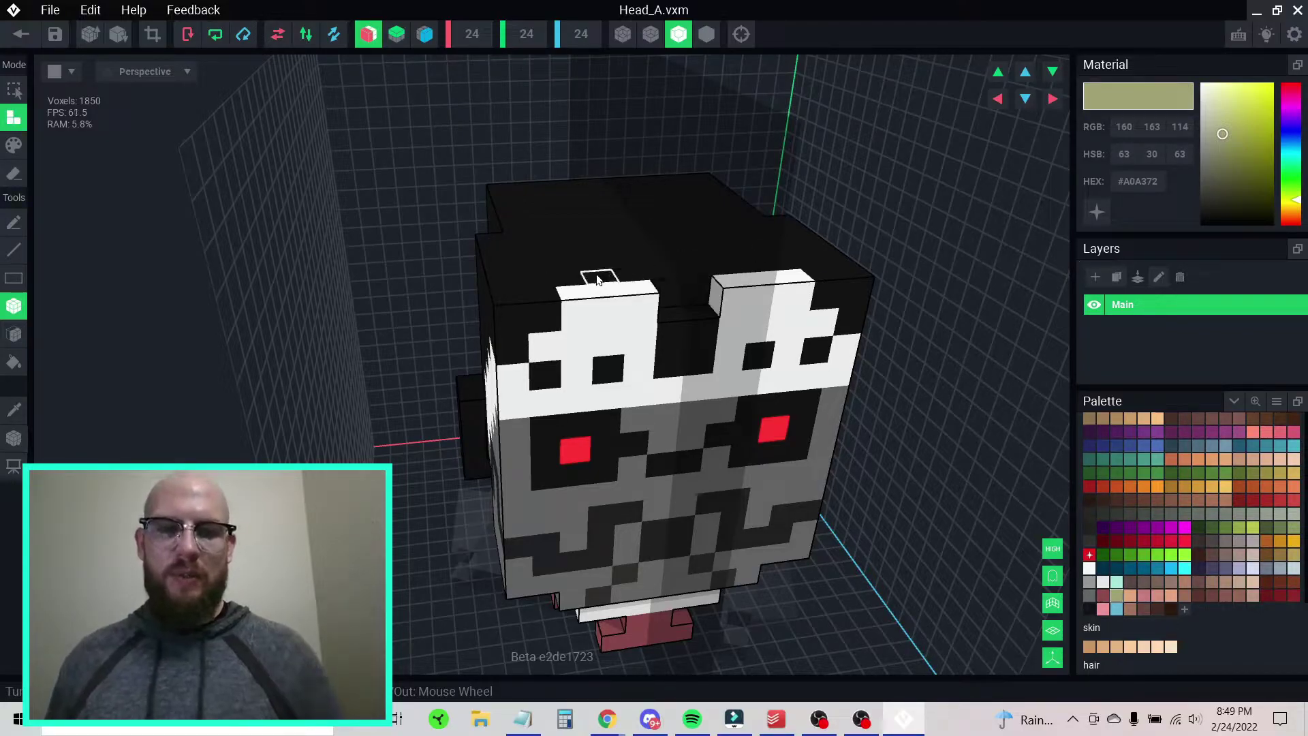
left_click_drag(569, 280, 666, 278)
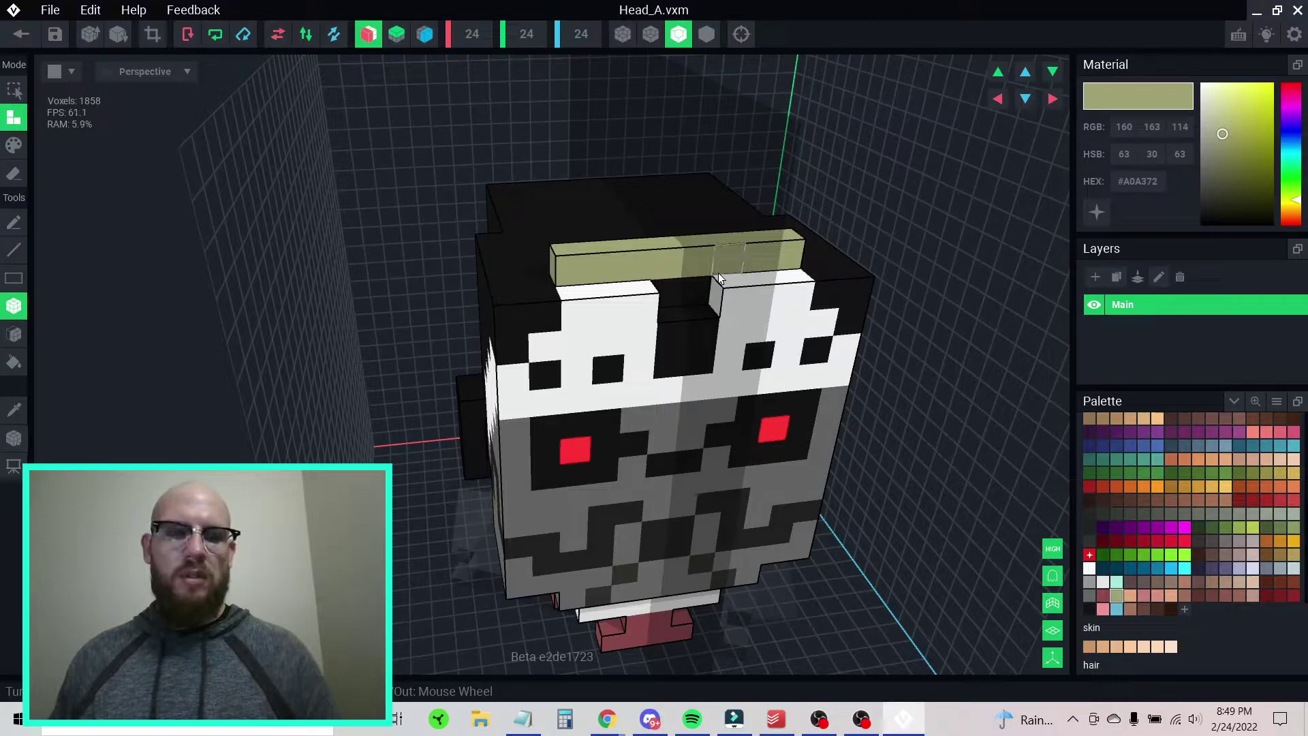
key("p")
left_click(686, 296)
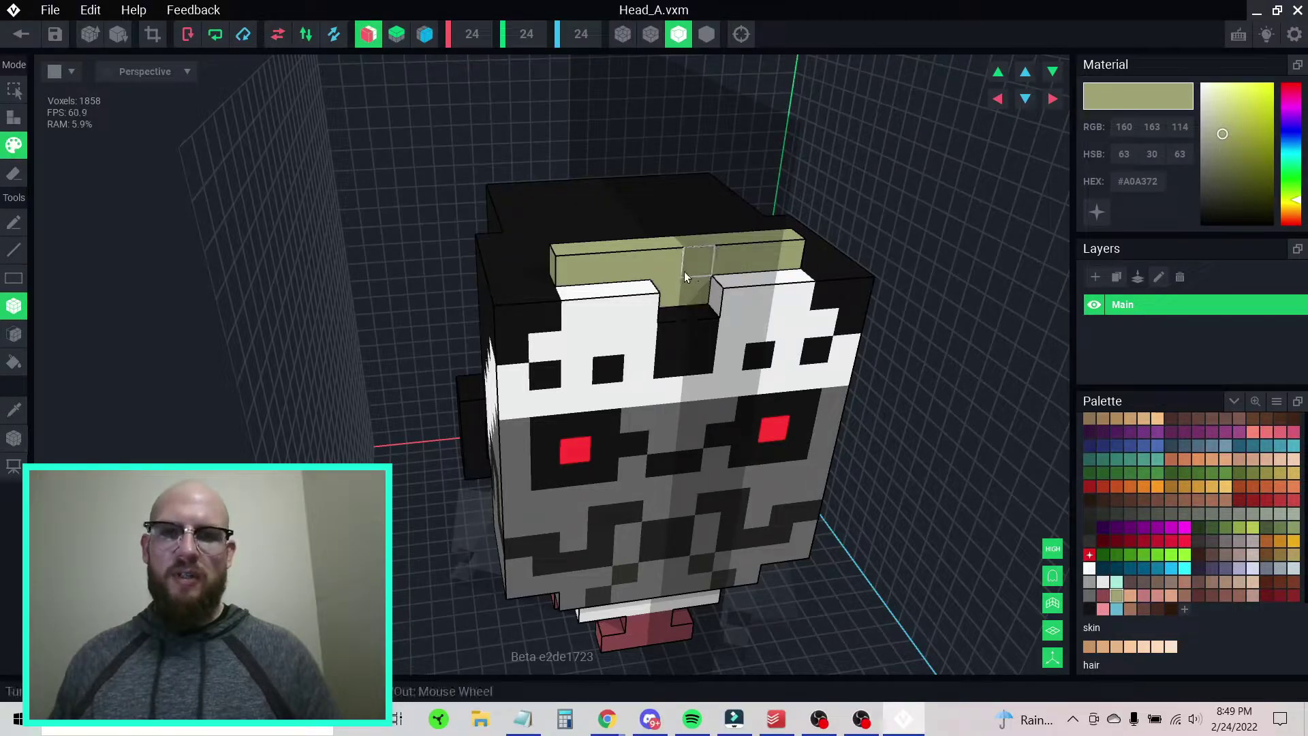
- Replace the end voxel on each side of the olive row with a mint #A8E8DA column two voxels high
key("a")
right_click_drag(649, 276, 659, 278)
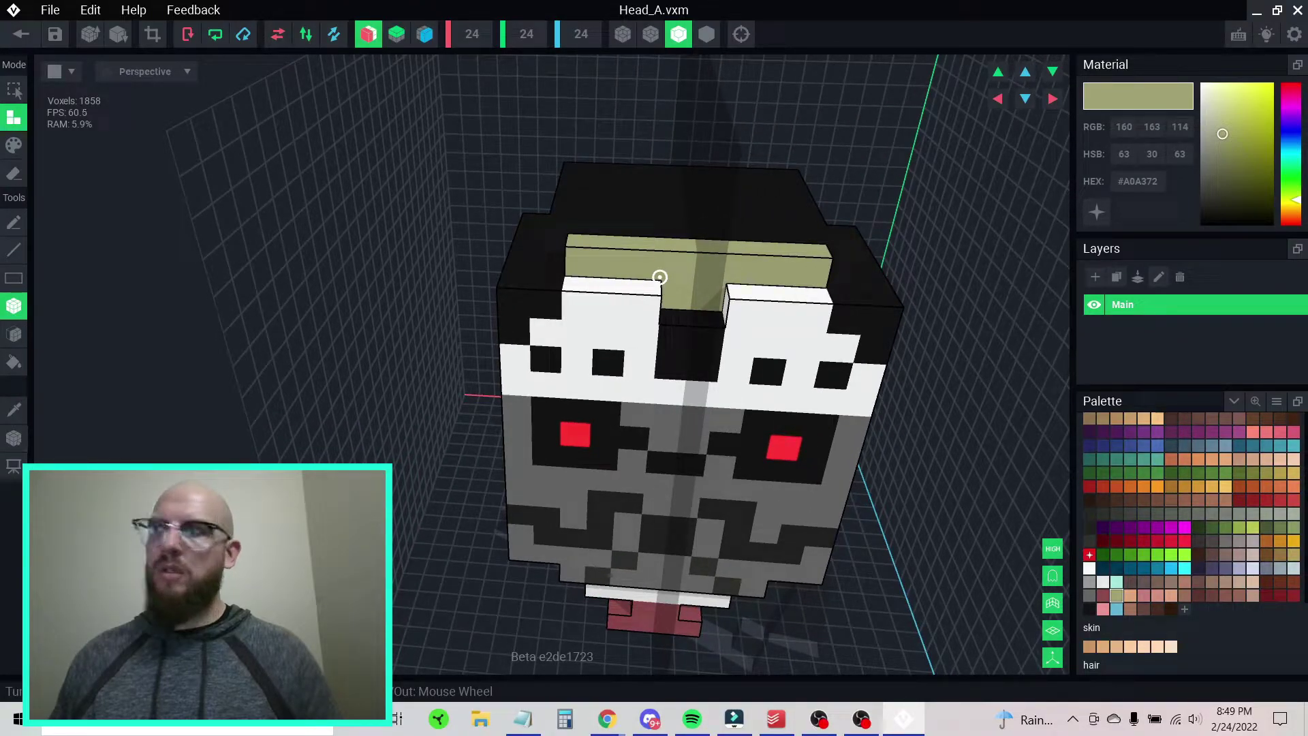
right_click_drag(659, 277, 677, 280)
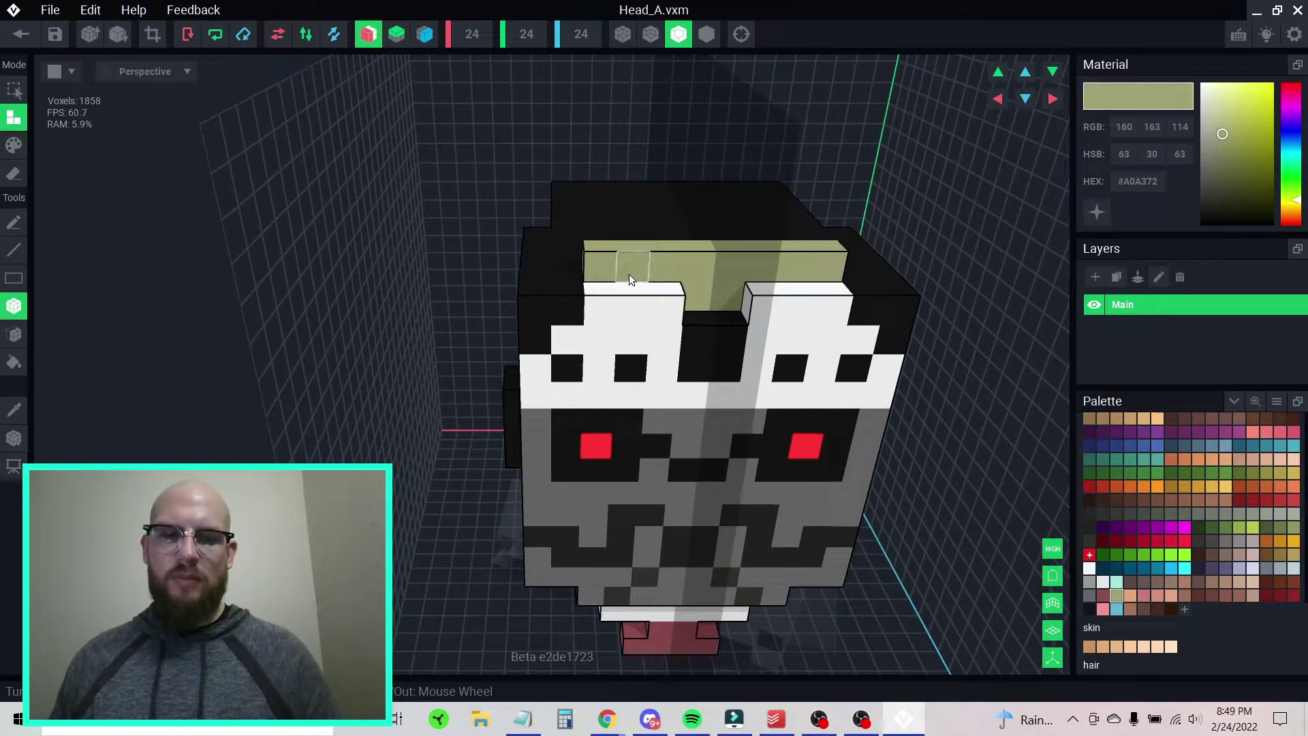
left_click(605, 267, "shift")
right_click_drag(645, 266, 652, 271)
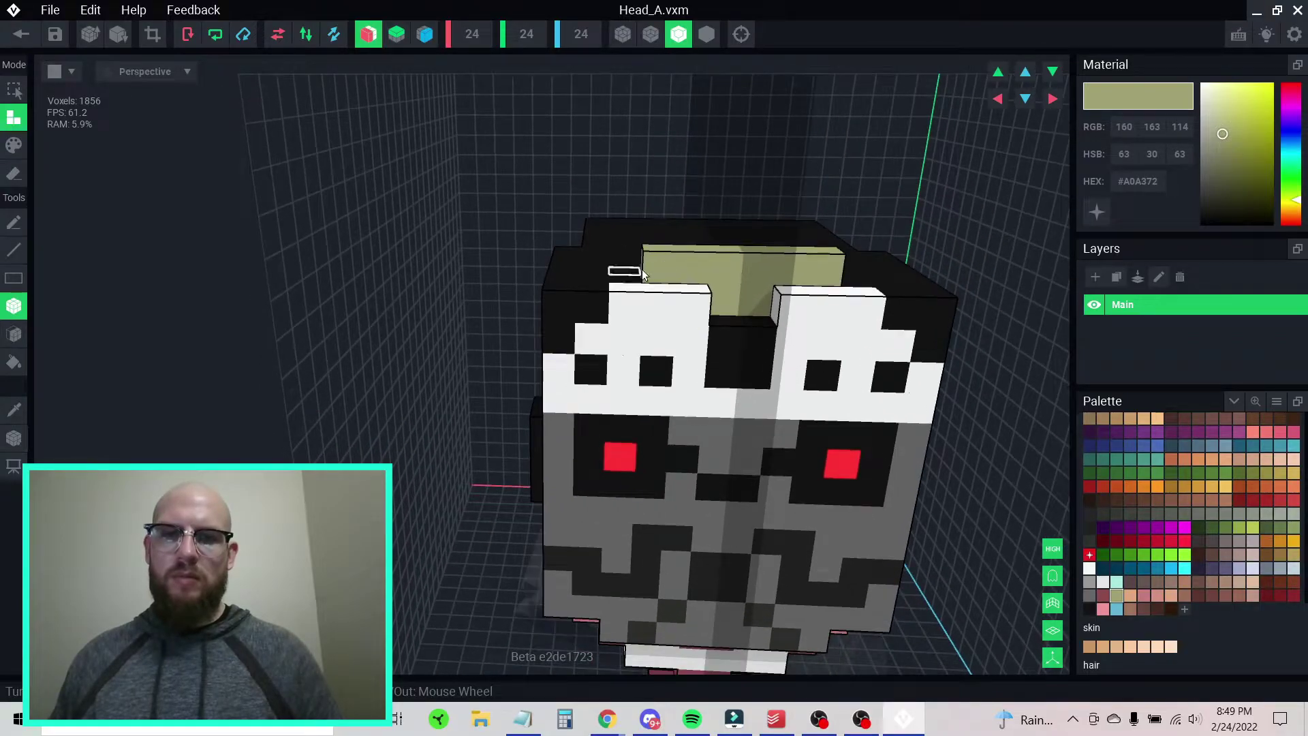
left_click(1115, 609)
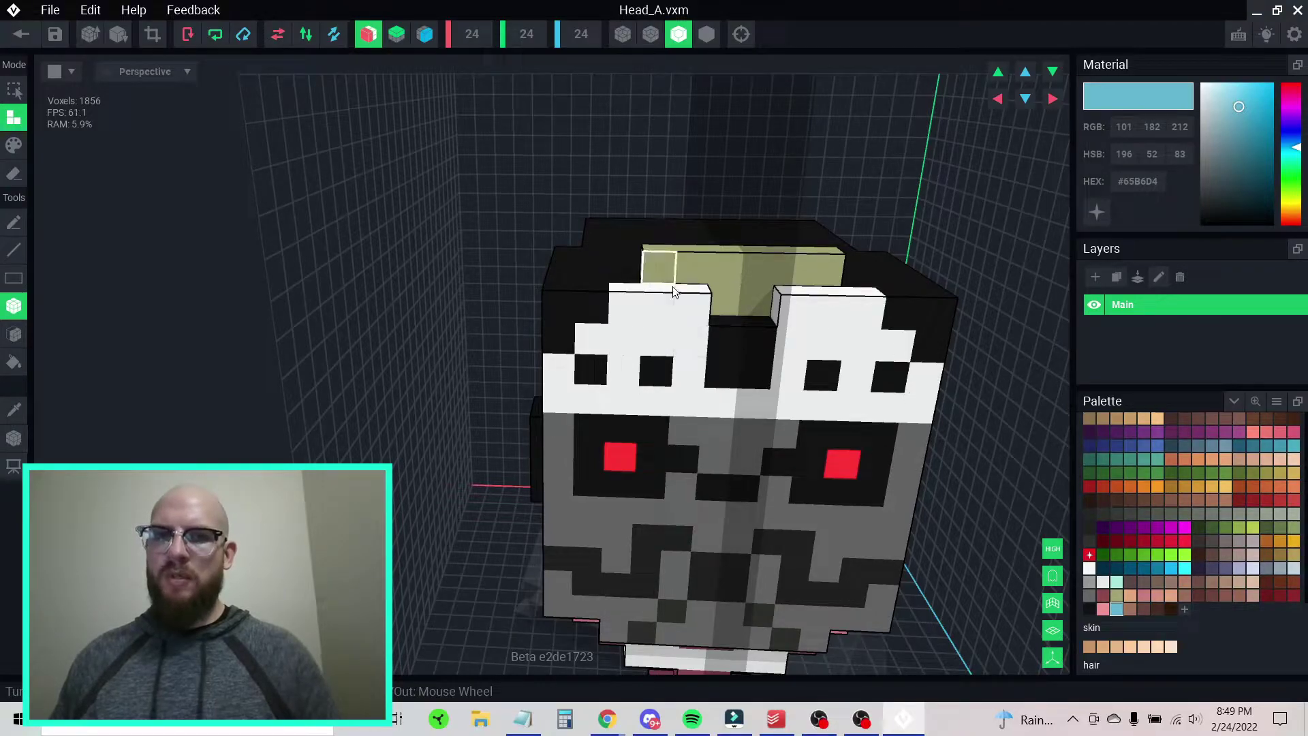
left_click(1117, 582)
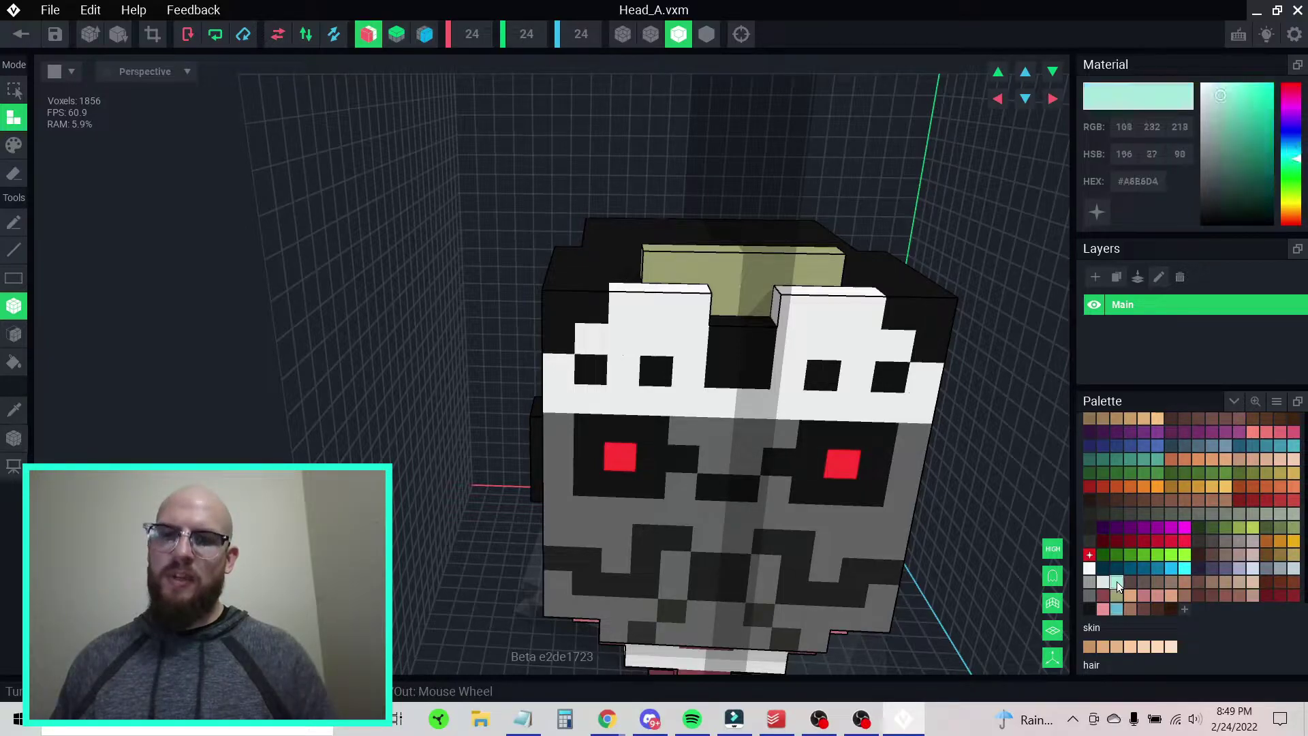
left_click(637, 286)
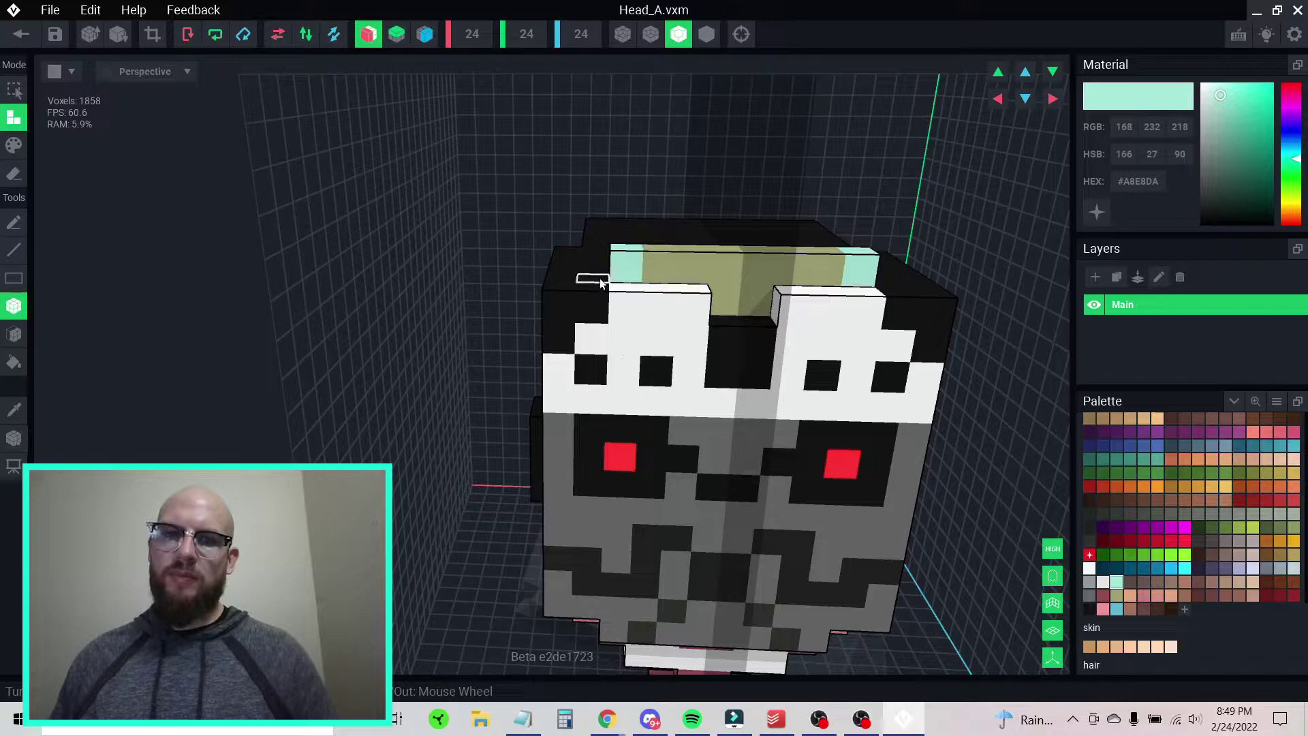
left_click(628, 249)
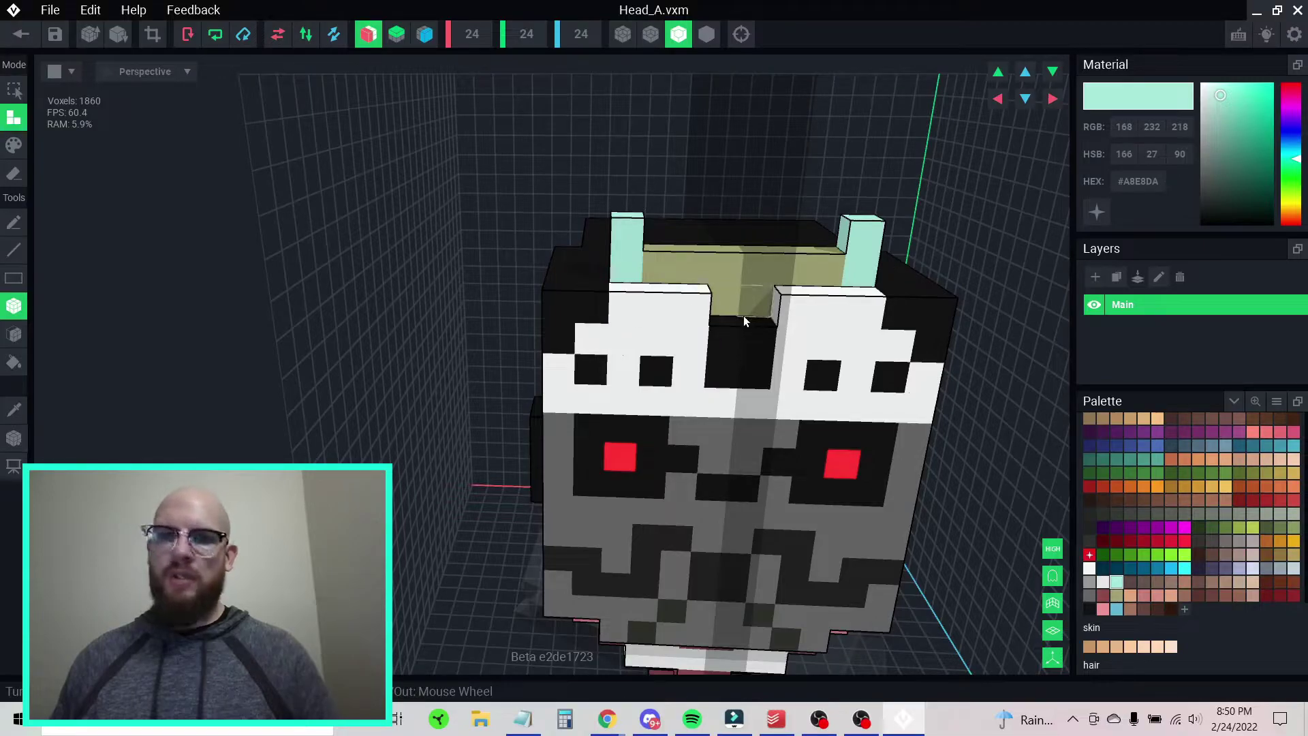
- Extend the row outward on both sides with one olive #A0A372 voxel beside each mint column and one blue #65B6D4 voxel beyond it
left_click(1116, 595)
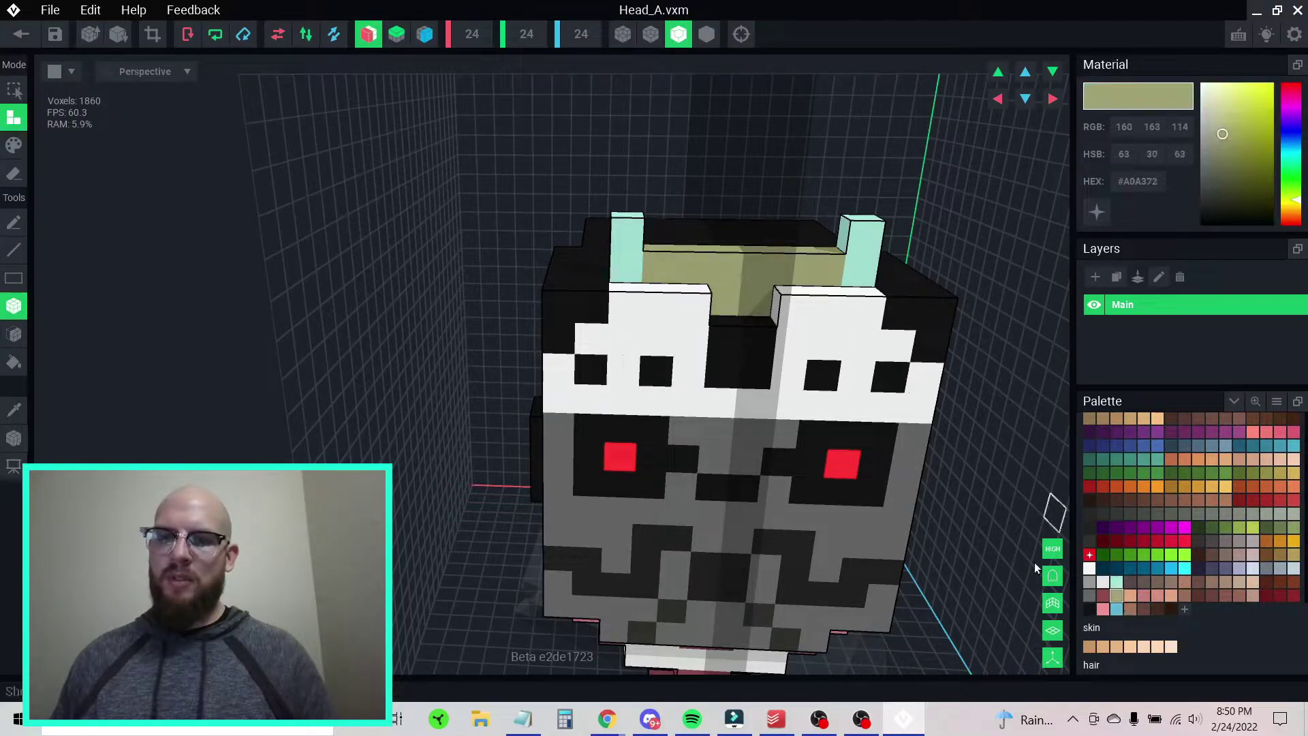
right_click_drag(584, 251, 598, 270)
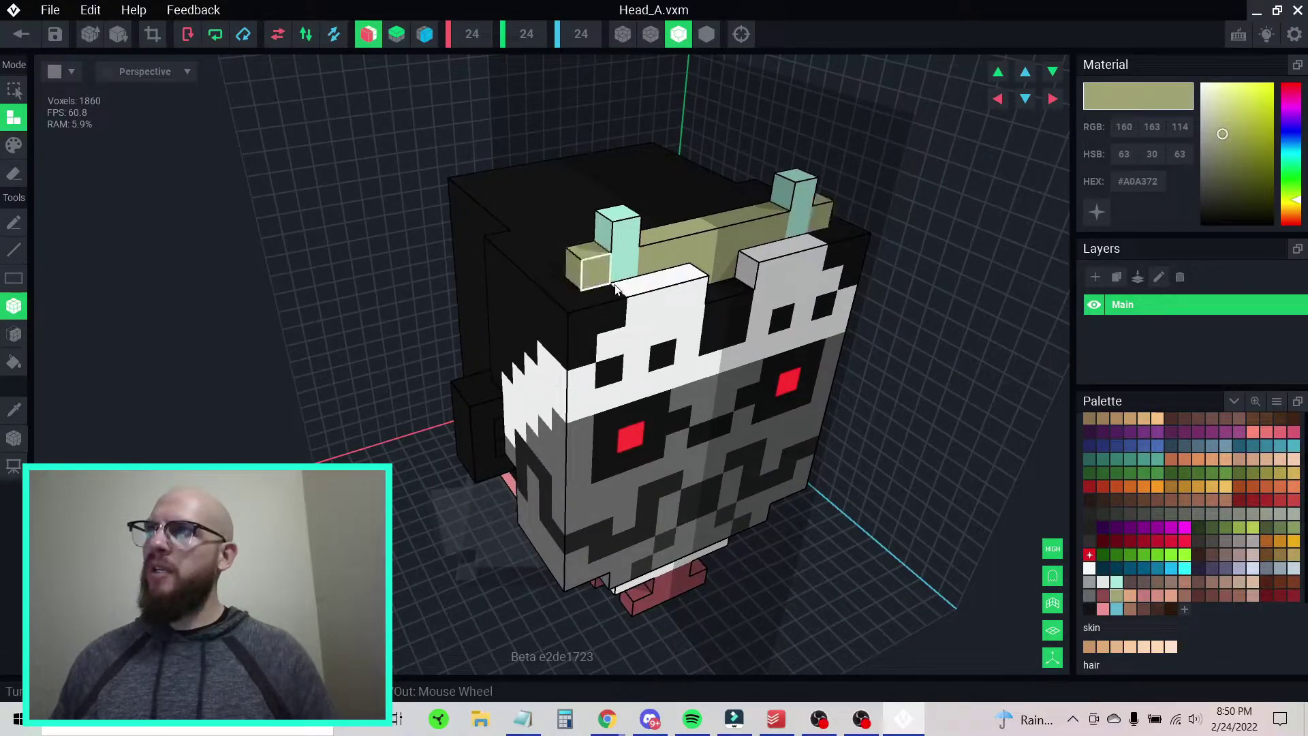
right_click_drag(660, 326, 619, 269)
left_click(1116, 610)
left_click(563, 270)
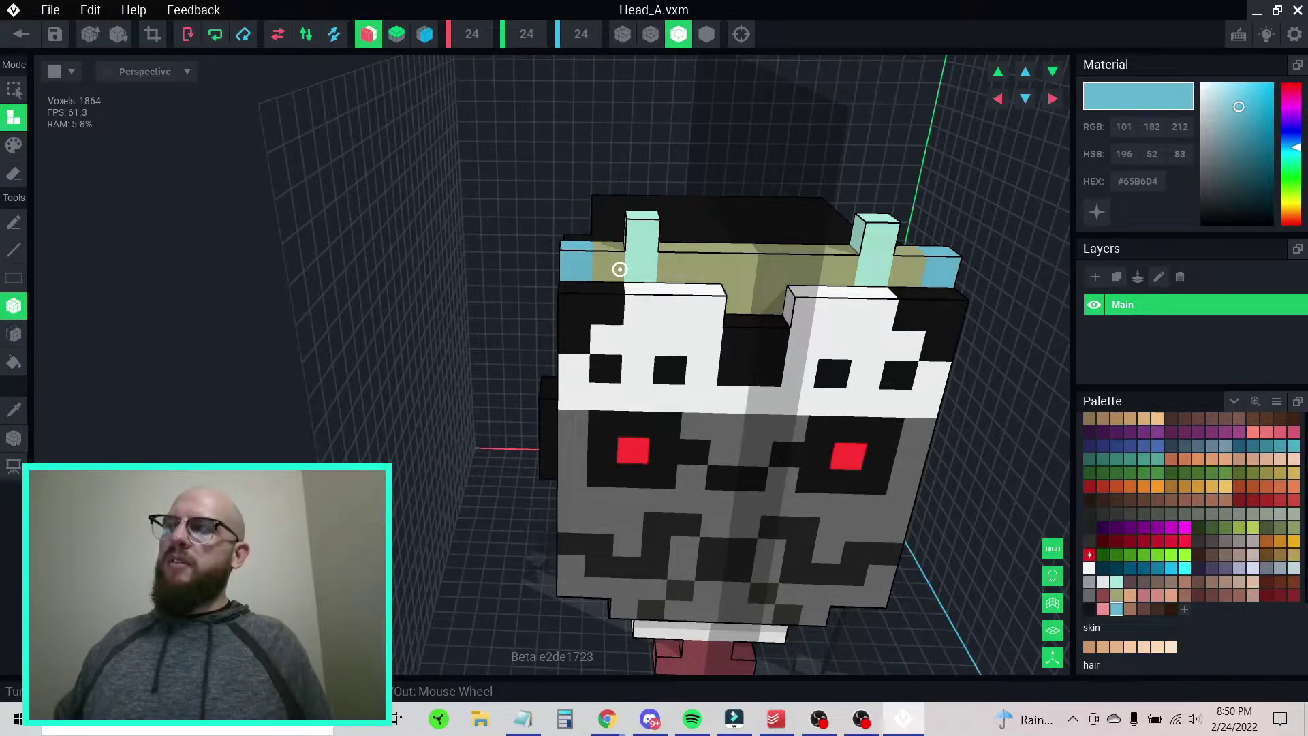
- Lengthen the blue tip on each side of the headpiece by one more voxel outward
mouse_move(620, 269)
right_mouse_down()
mouse_move(640, 268)
mouse_move(604, 269)
mouse_move(601, 255)
right_mouse_up()
left_click(579, 270)
key("ctrl+z")
scroll(604, 254, "down", 4)
right_click_drag(721, 197, 724, 238)
scroll(725, 239, "up", 5)
mouse_move(682, 328)
right_mouse_down()
mouse_move(680, 307)
mouse_move(671, 335)
right_mouse_up()
scroll(678, 304, "down", 4)
scroll(639, 353, "up", 4)
middle_click_drag(553, 403, 592, 324)
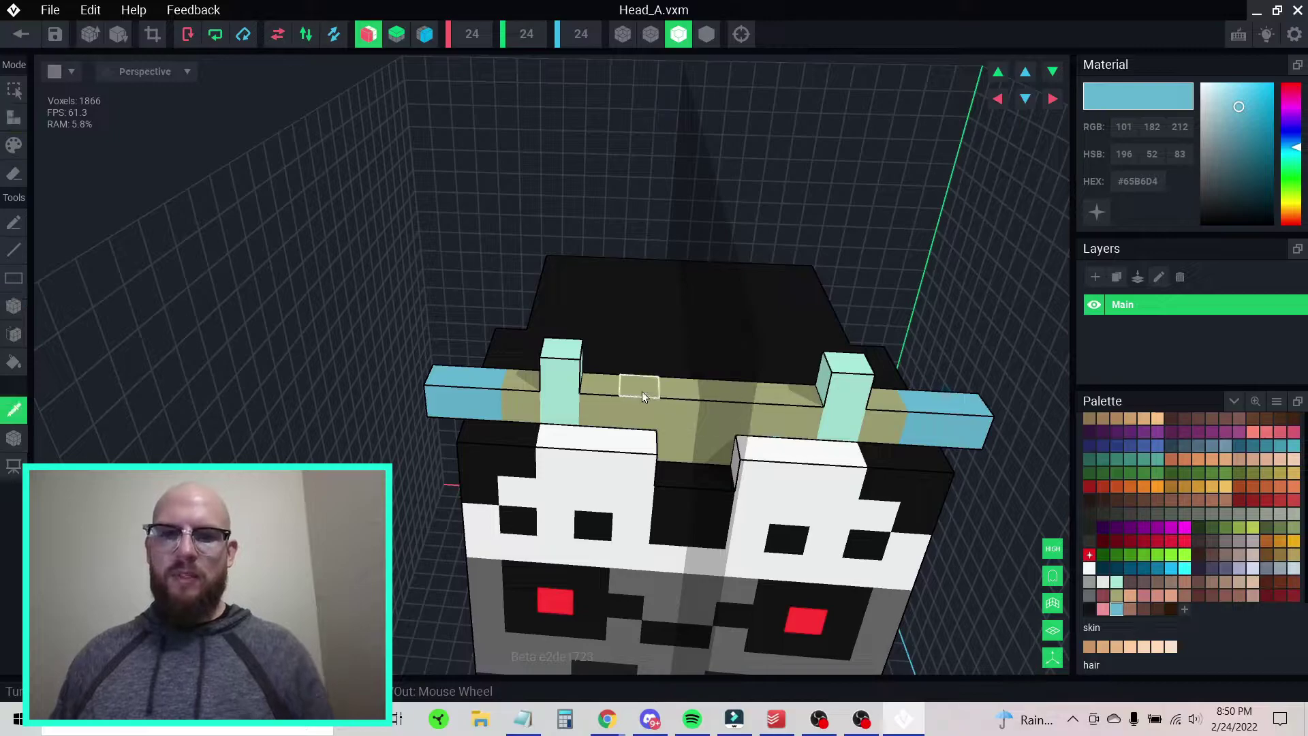
- Sample the olive #A0A372 and build a stepped panel between the mint columns with two six-voxel rows topped by a four-voxel row
left_click(642, 391, "alt")
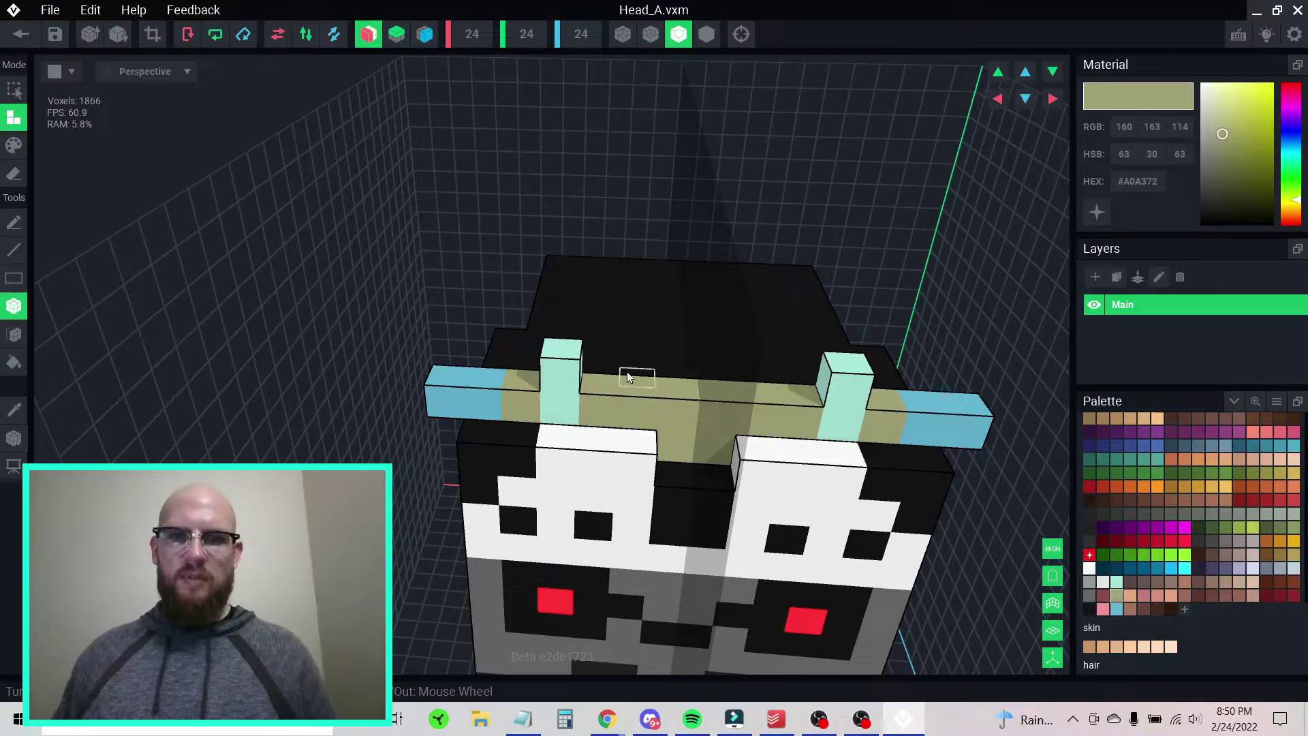
mouse_move(722, 383)
left_mouse_down()
mouse_move(709, 395)
mouse_move(607, 389)
left_mouse_up()
mouse_move(610, 343)
left_mouse_down()
mouse_move(675, 346)
mouse_move(670, 313)
mouse_move(709, 337)
mouse_move(692, 296)
left_mouse_up()
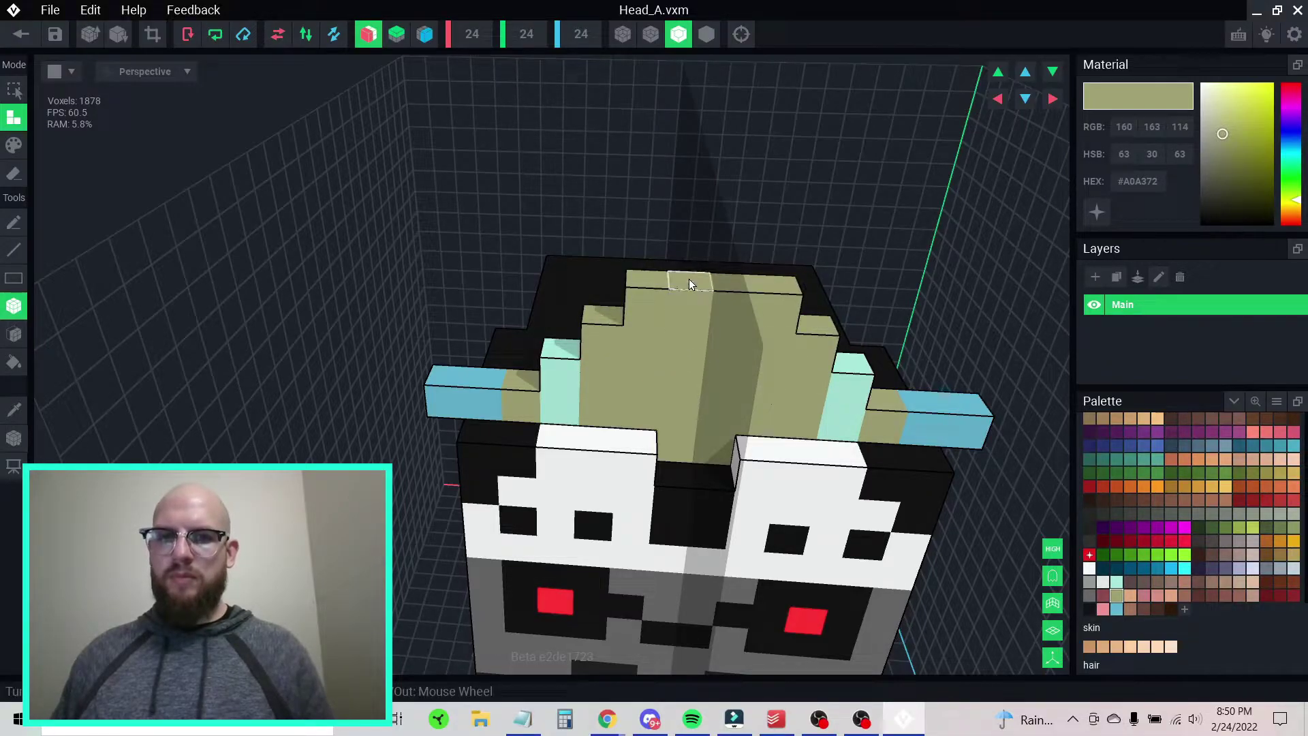
right_click_drag(710, 332, 730, 359)
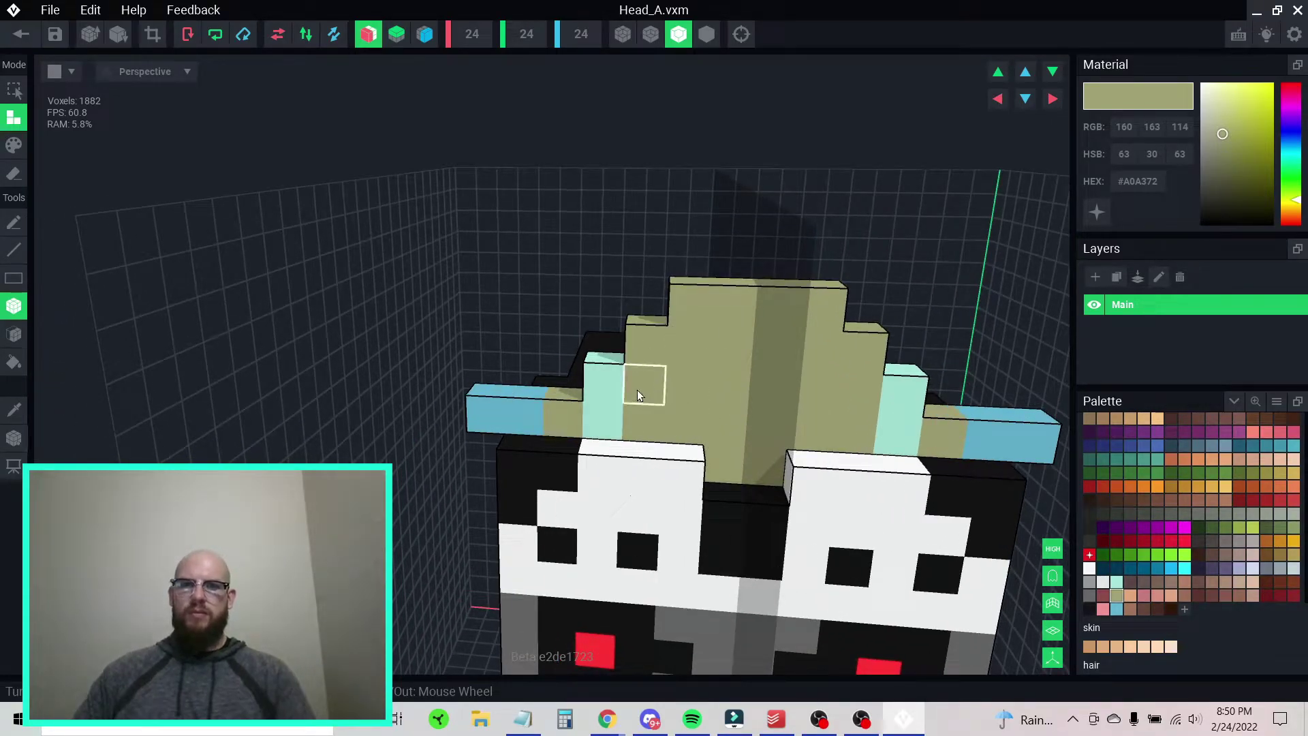
- Using sampled mint #A8E8DA, raise both columns level with the olive panel's top and fill the notches beside them, undoing any extra height
left_click(618, 358, "alt")
left_click(617, 358)
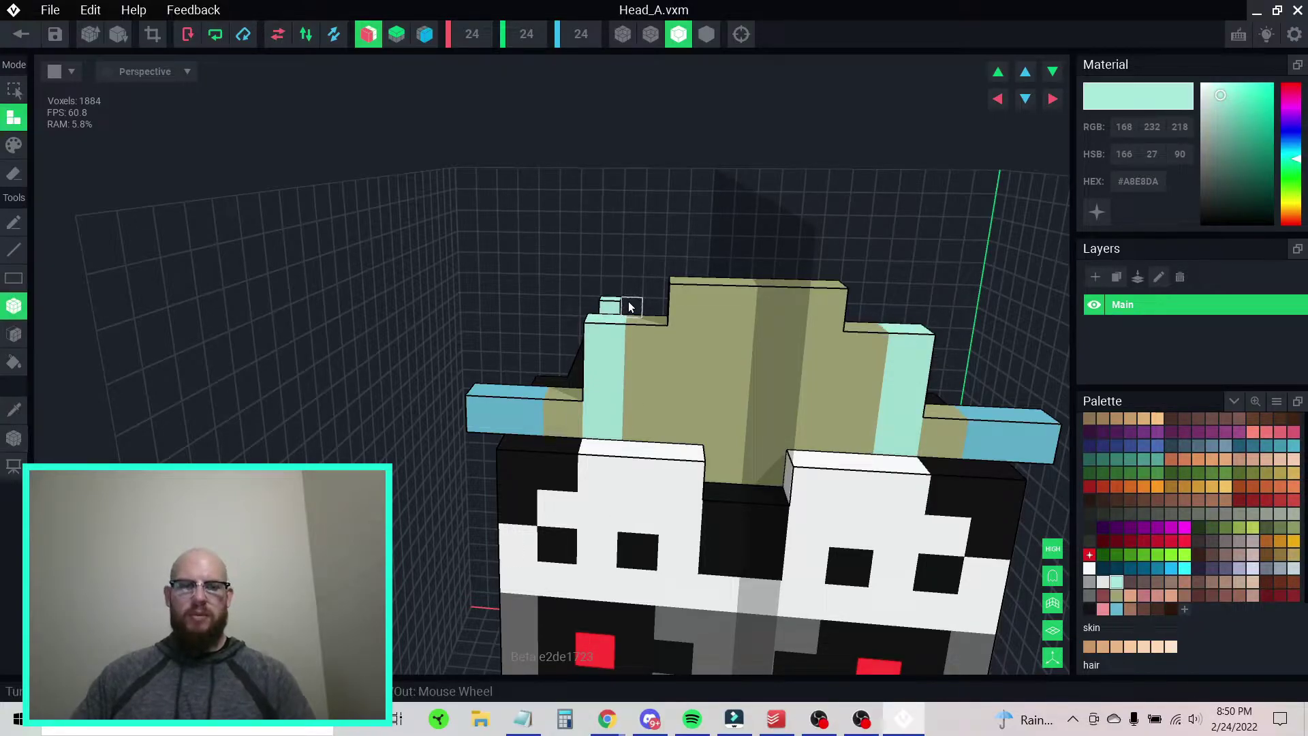
right_click_drag(612, 325, 615, 339)
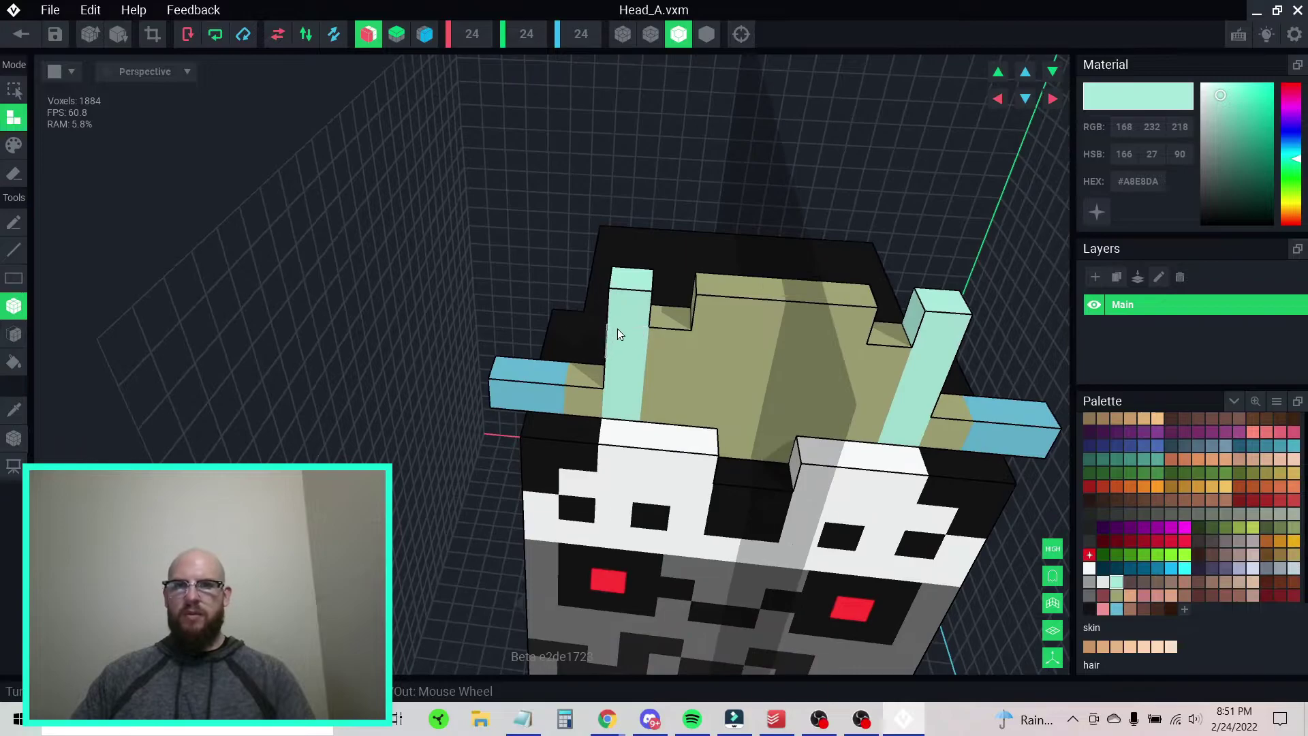
key("f")
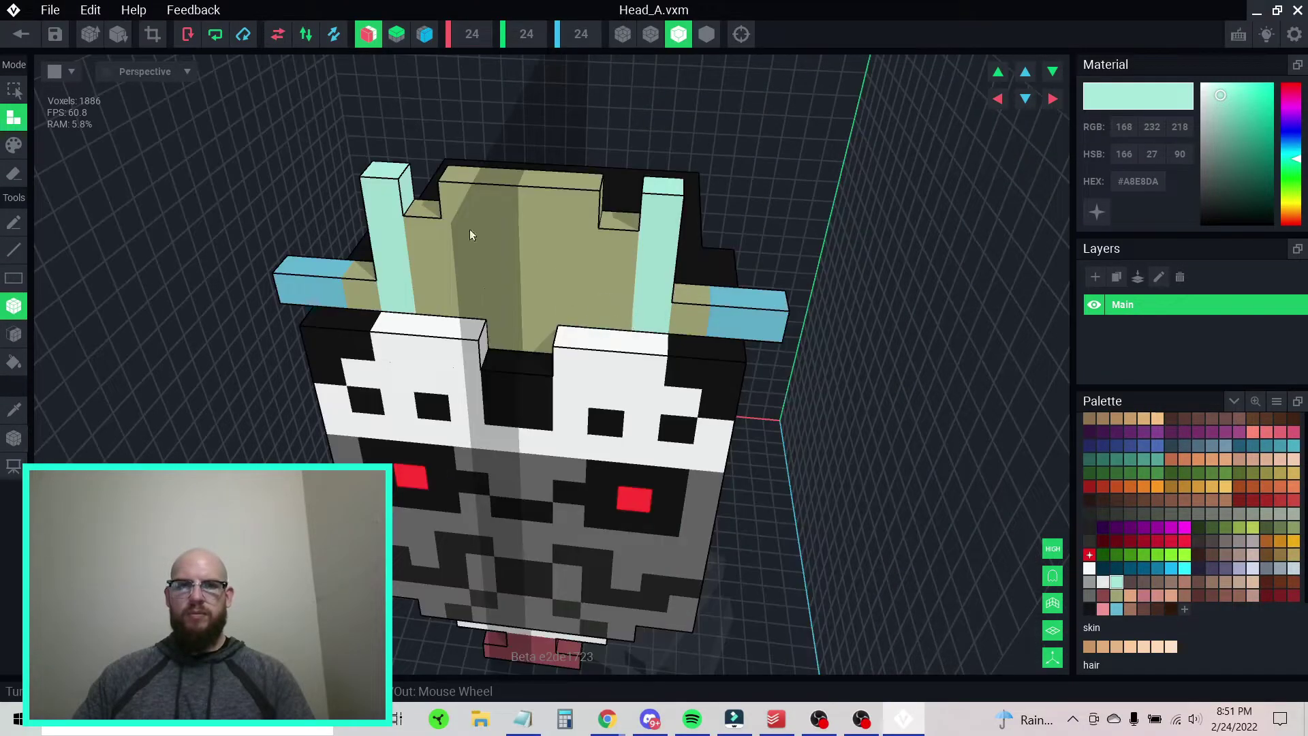
left_click(401, 171)
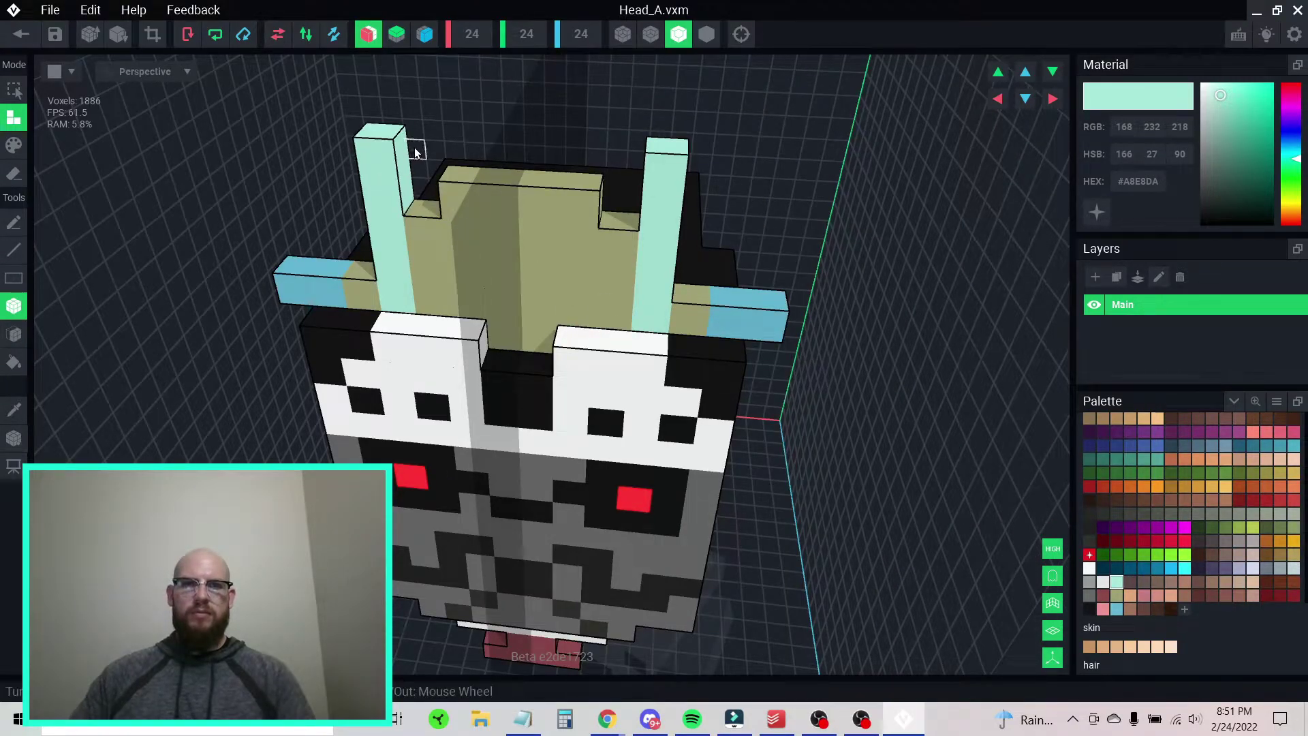
key("ctrl+z")
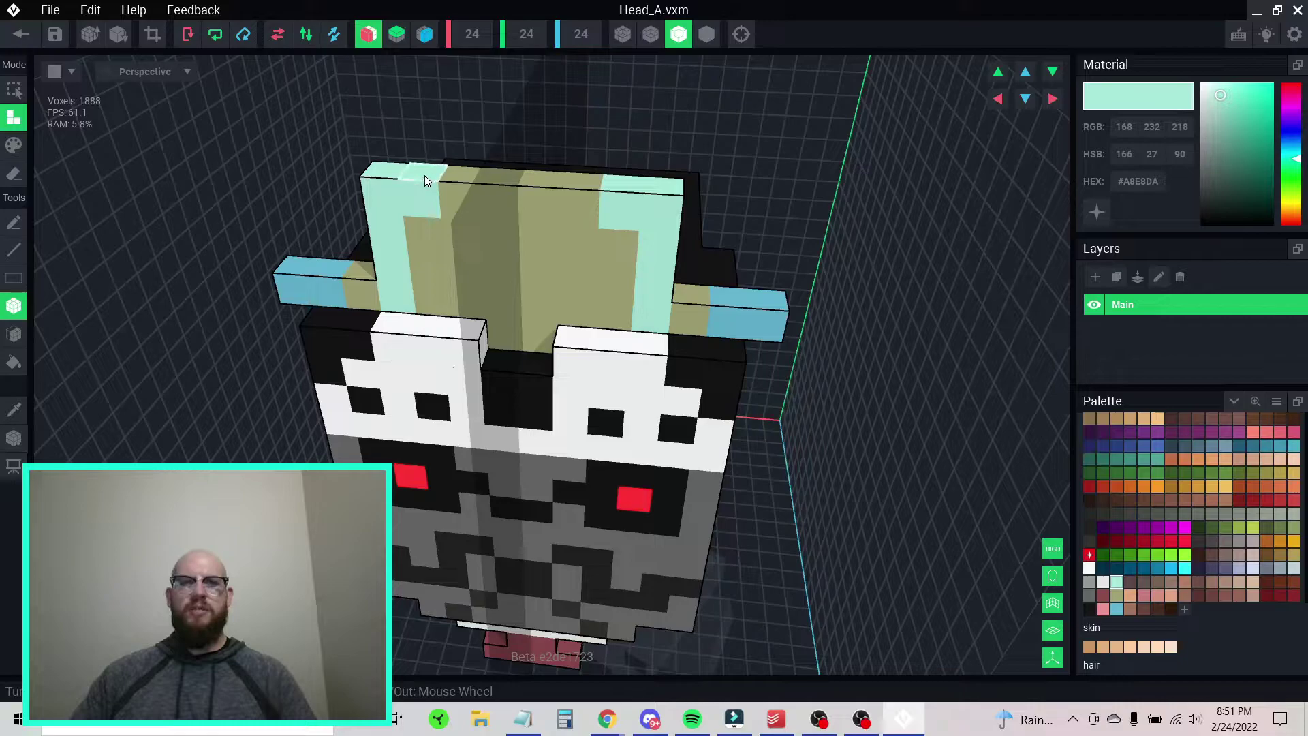
- Cap the top of the olive panel with a centred row of four mint #A8E8DA voxels
left_click(455, 173)
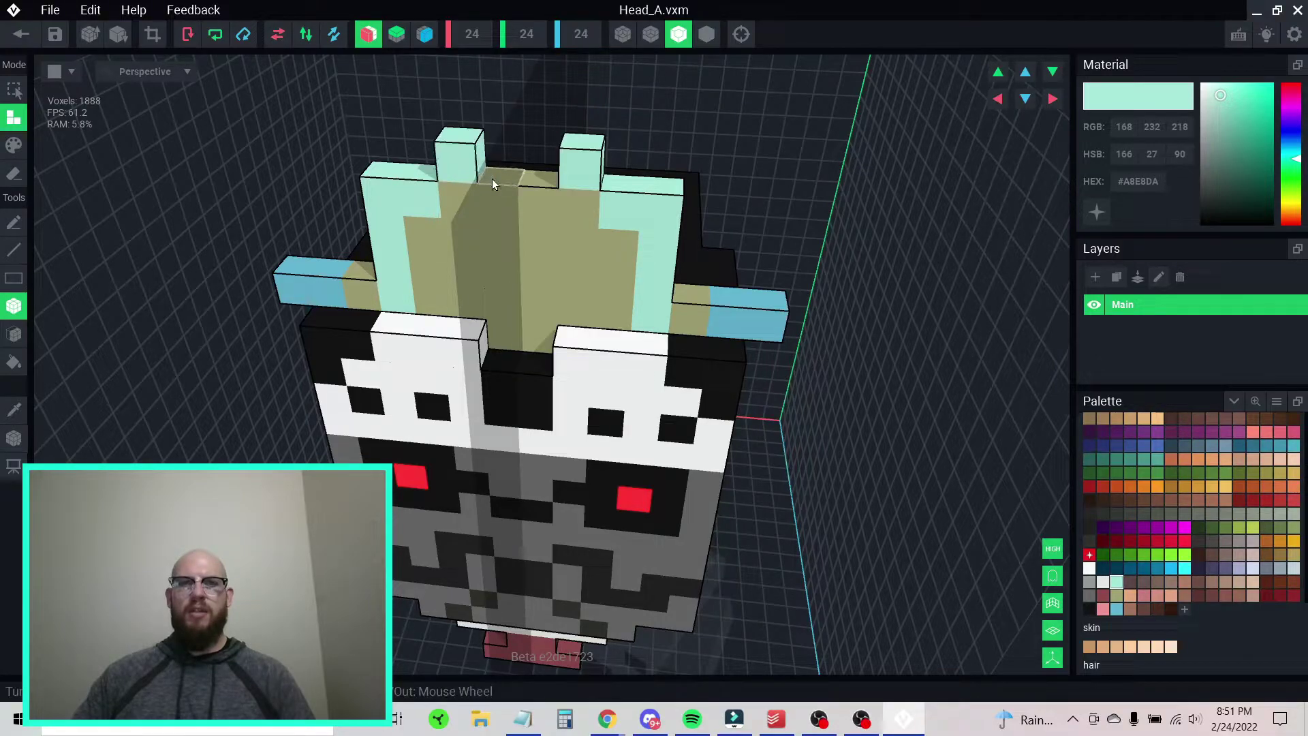
left_click(492, 180)
- Sample the olive #A0A372 and raise the olive voxel outside each mint column by two voxels
mouse_move(539, 181)
right_mouse_down()
mouse_move(502, 198)
mouse_move(520, 198)
right_mouse_up()
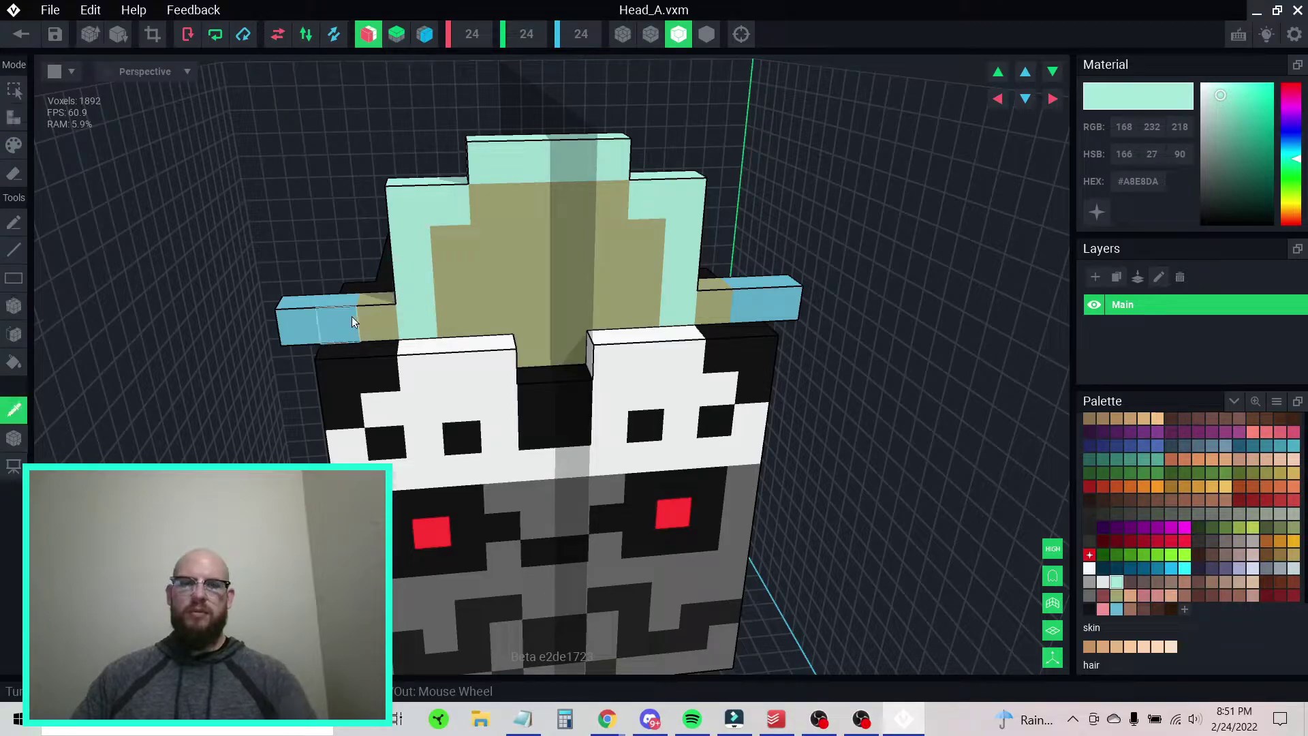
left_click(380, 295, "alt")
left_click(387, 299)
left_click(381, 254)
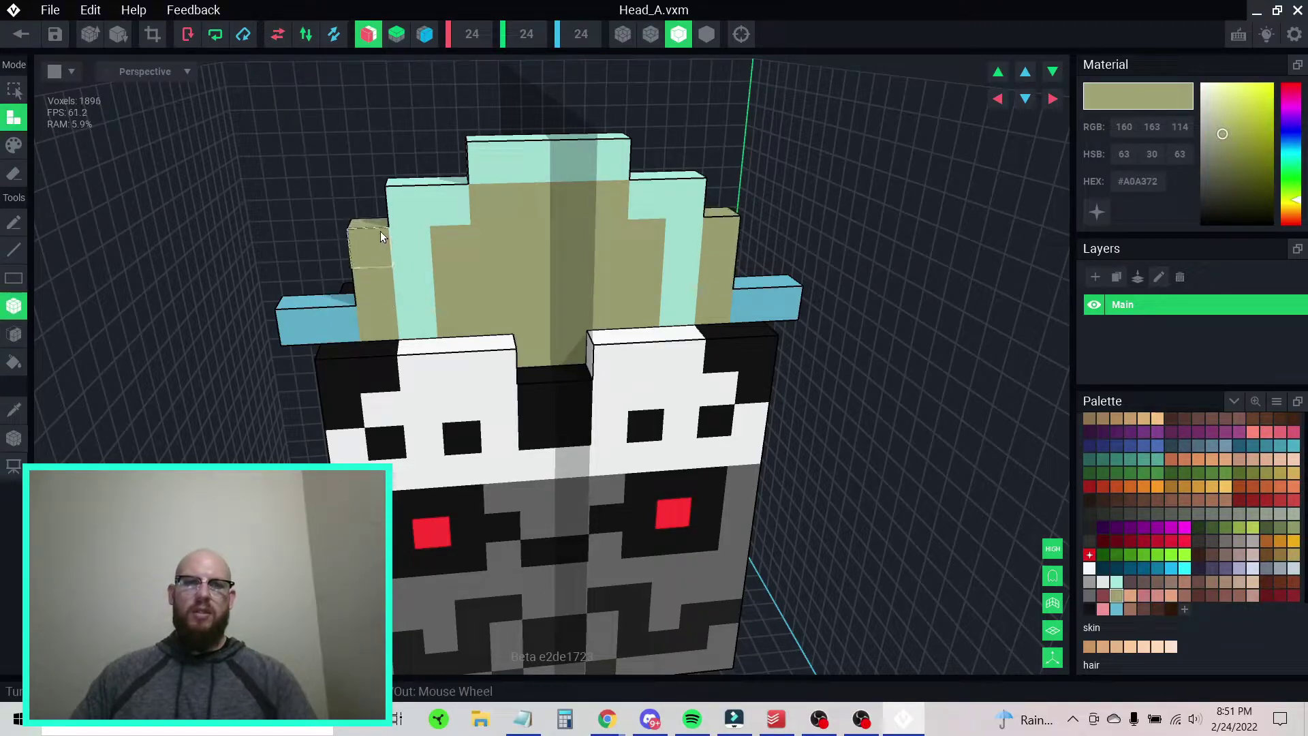
- Try adding one more olive voxel on each outer column and on each mint corner, and erase them again
left_click(380, 188)
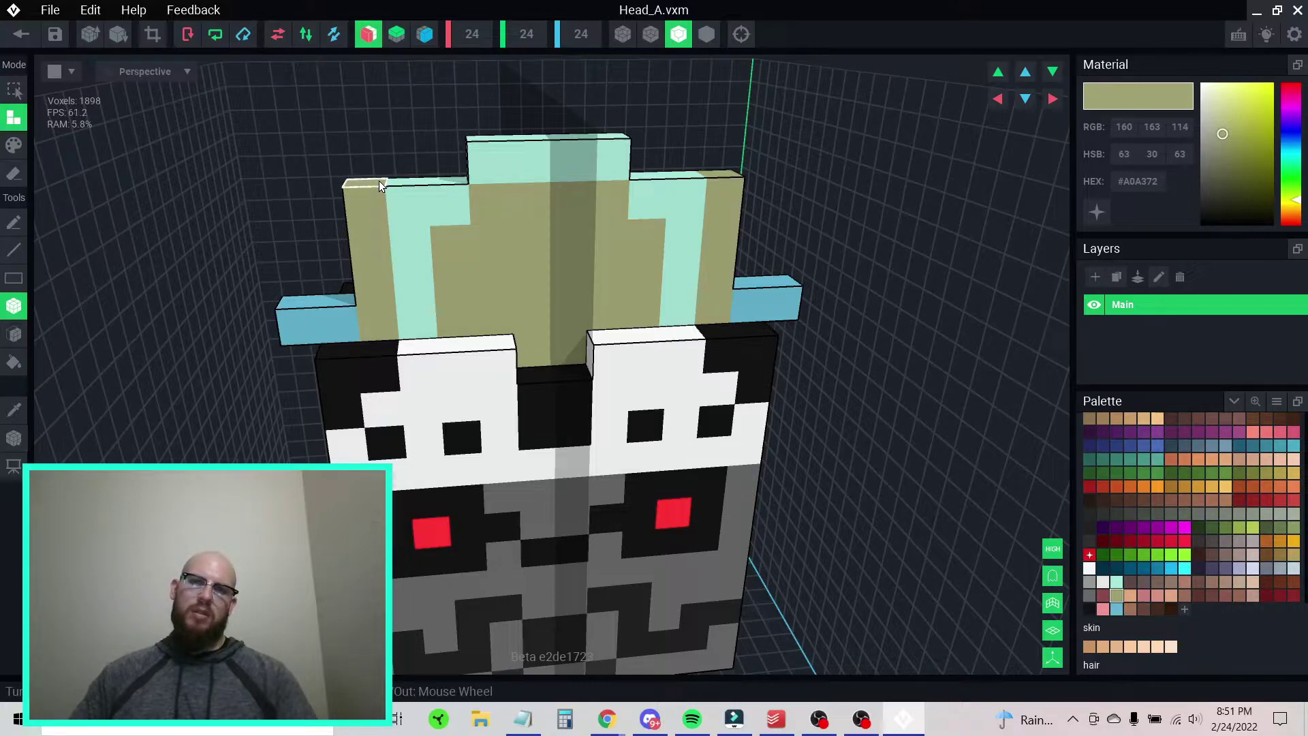
left_click(402, 182)
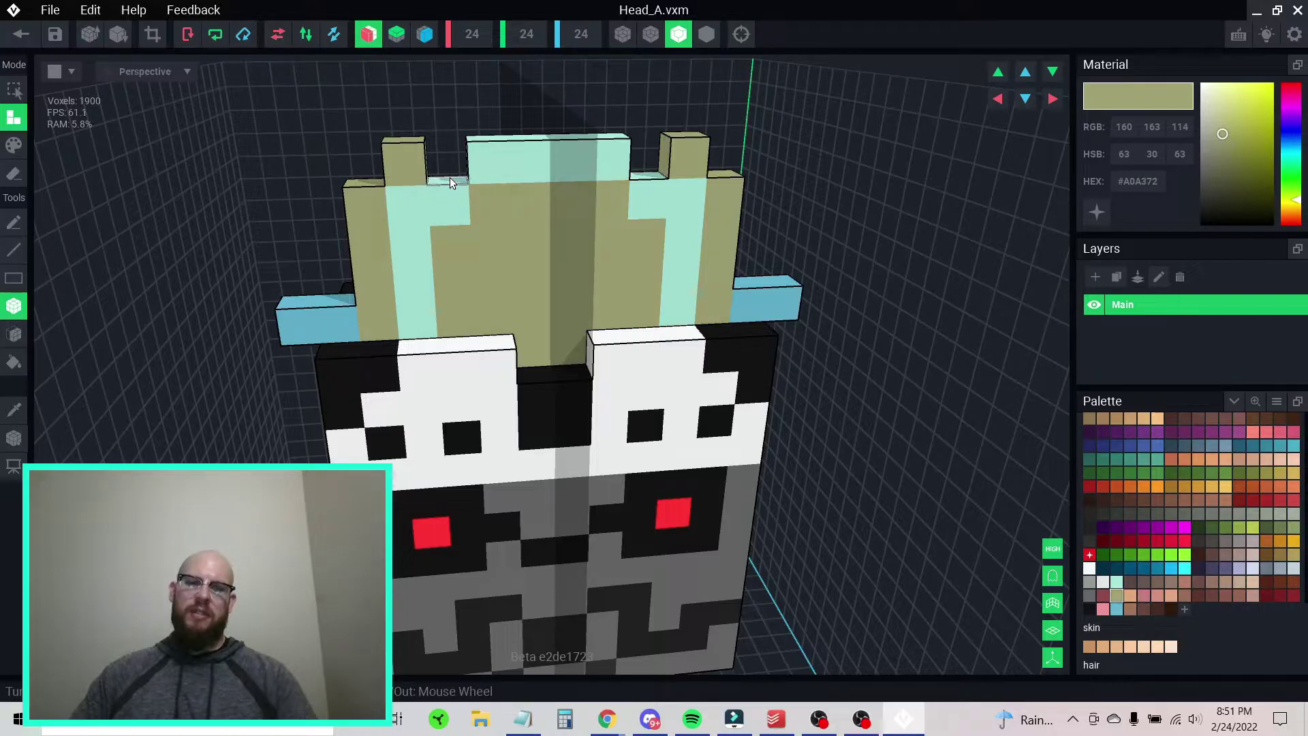
key("e")
left_click(410, 175)
left_click(376, 204)
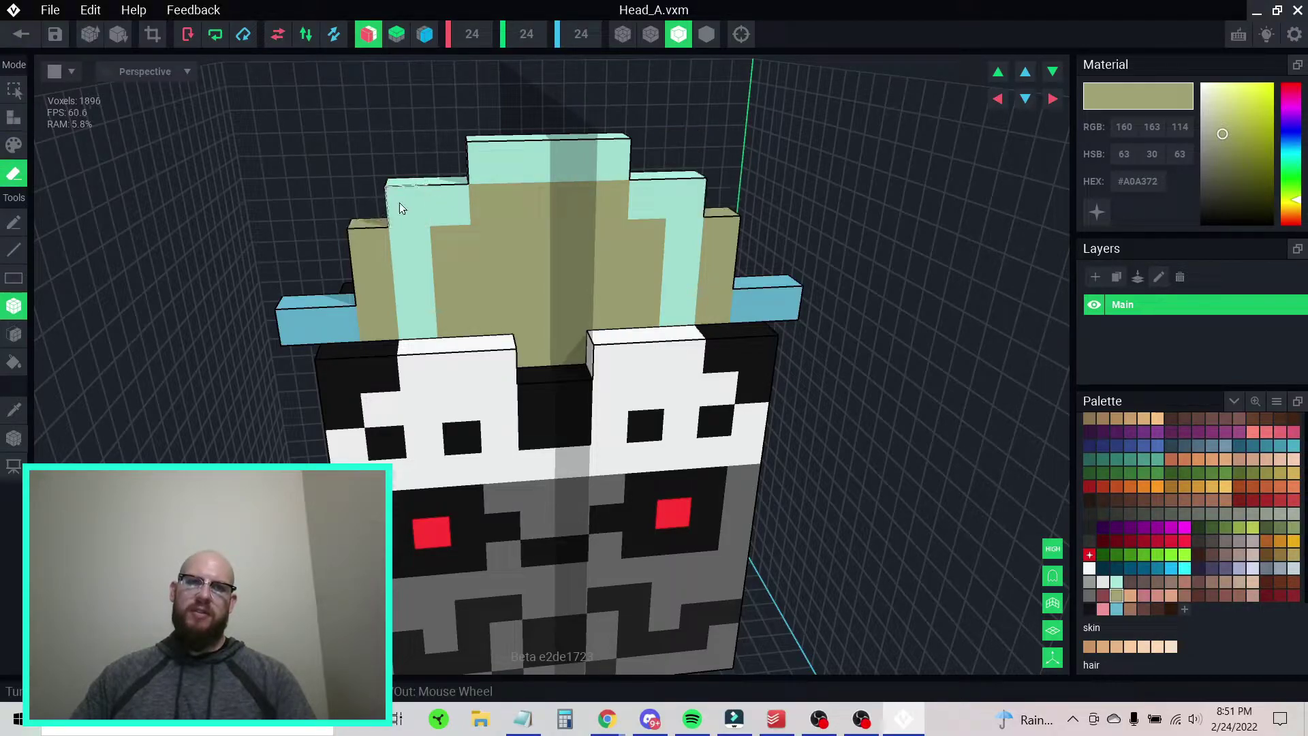
- Lower both mint columns by one voxel to match the outer olive columns, rebuilding the top voxel with sampled mint #A8E8DA
left_click(401, 203)
key("i")
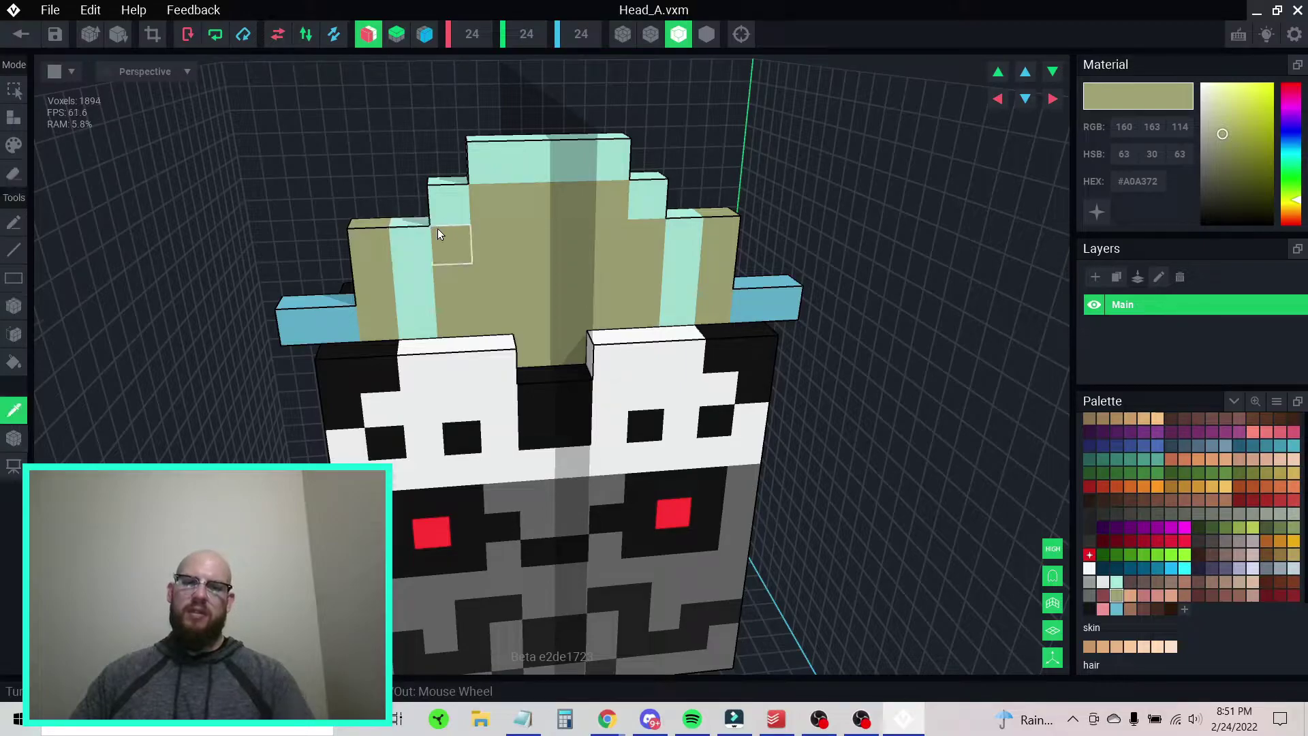
left_click(436, 207)
left_click(407, 228)
left_click(410, 227)
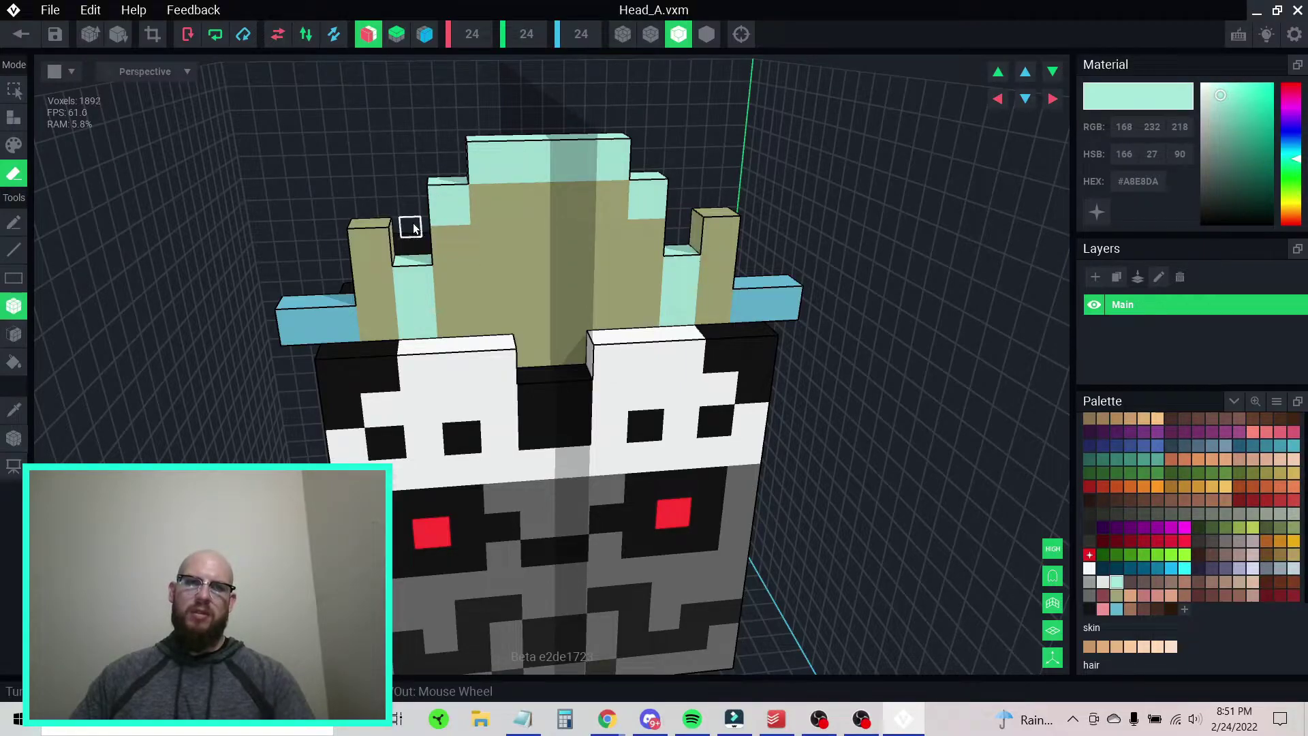
key("a")
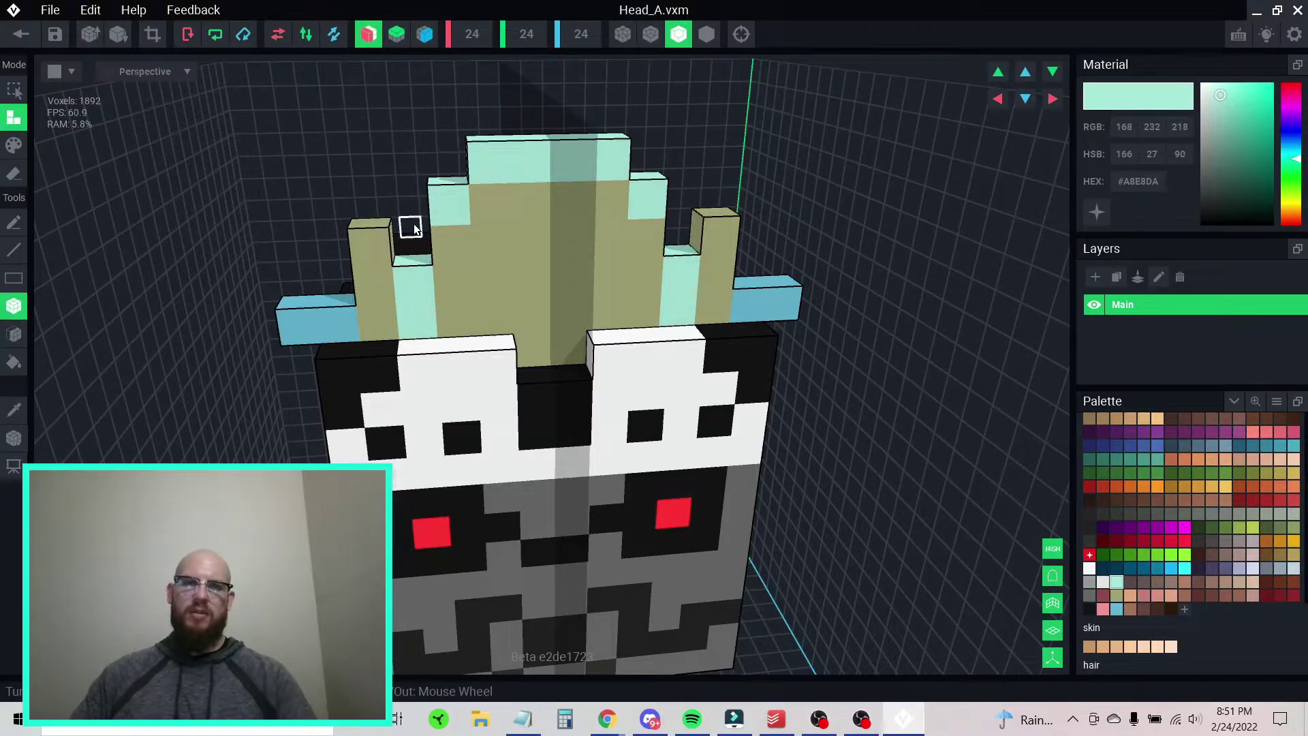
left_click(417, 260)
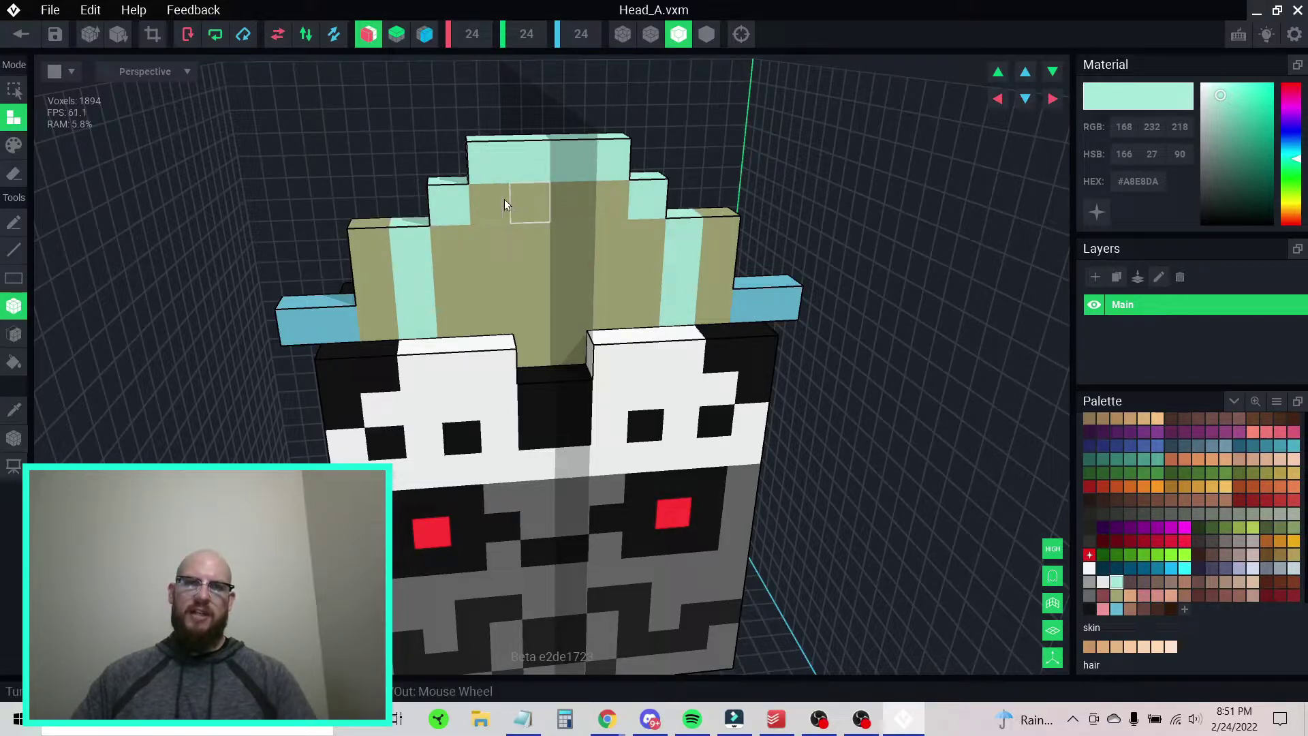
- Erase the top olive voxel of both outer columns and rebuild it with sampled olive #A0A372
key("e")
left_click(386, 227)
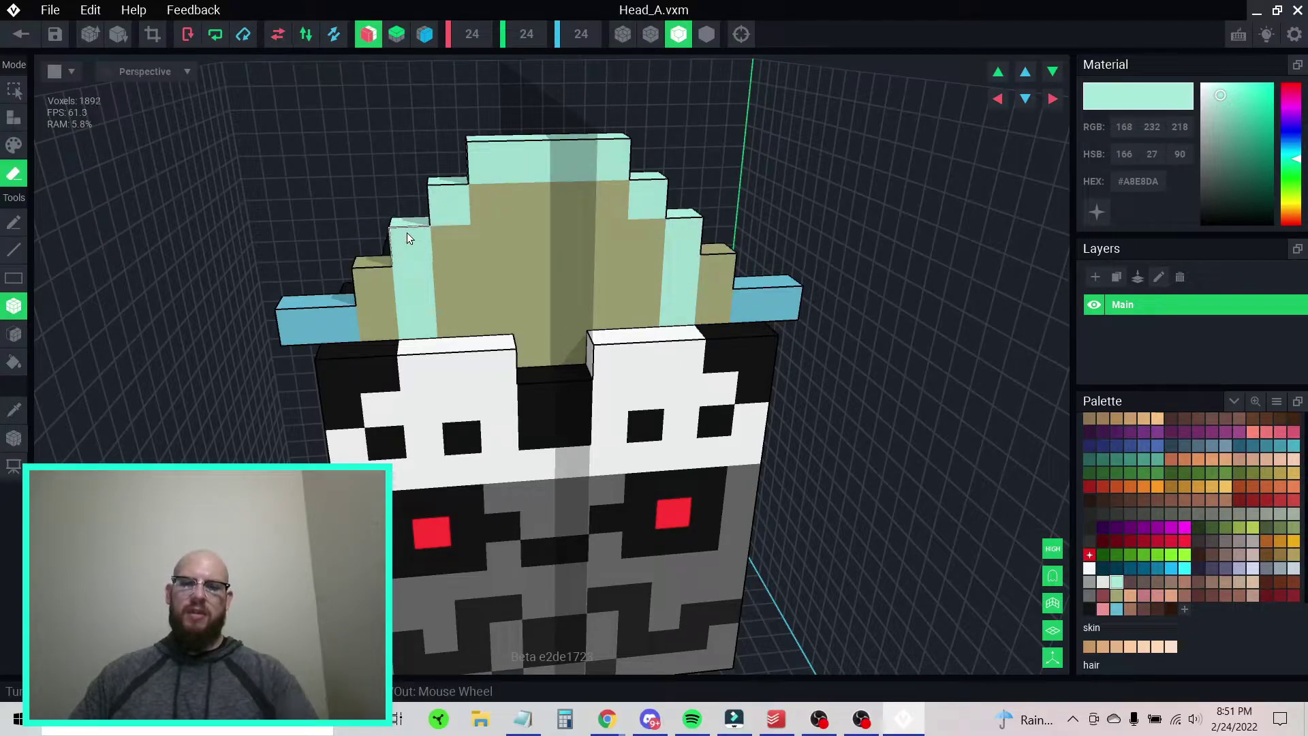
left_click(378, 257, "alt")
left_click(382, 254)
left_click(378, 254)
key("a")
left_click_drag(378, 305, 380, 263)
- Border the mint arch with olive voxels, one above each column and step and a row of four across the top
left_click(399, 223)
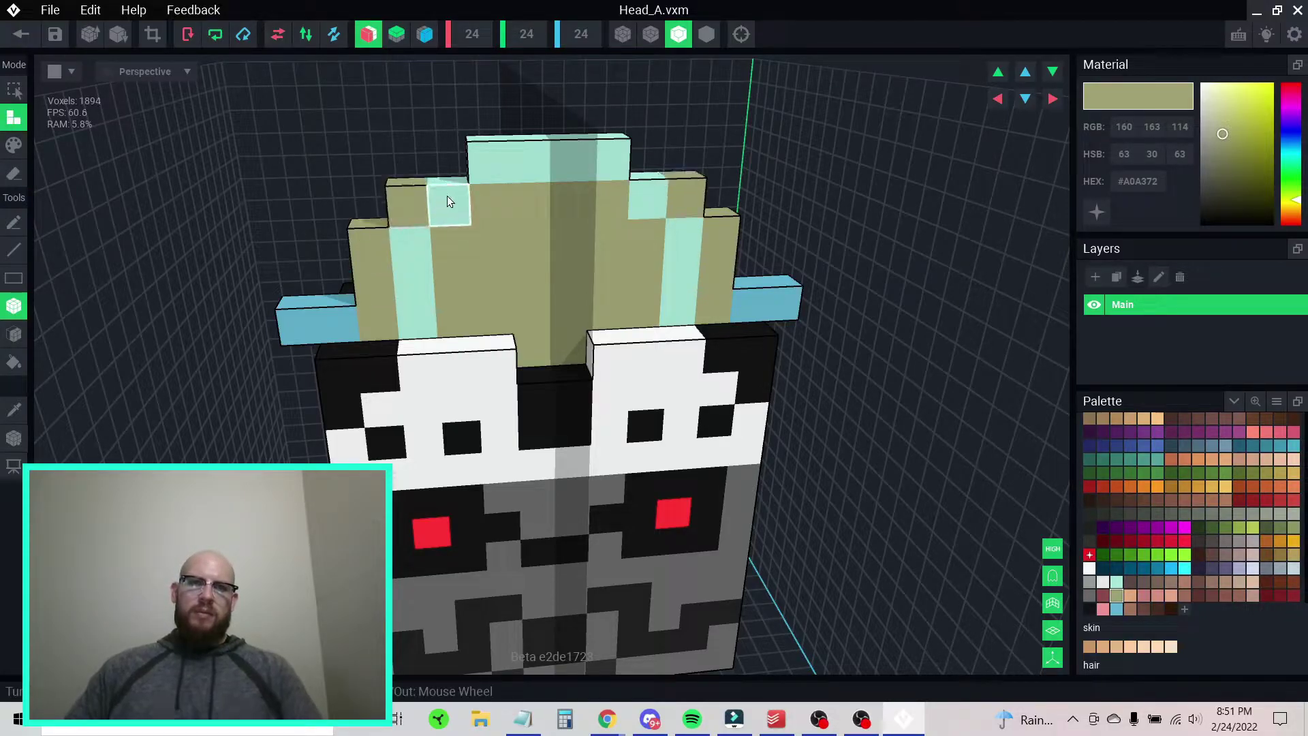
left_click(451, 185)
left_click(484, 138)
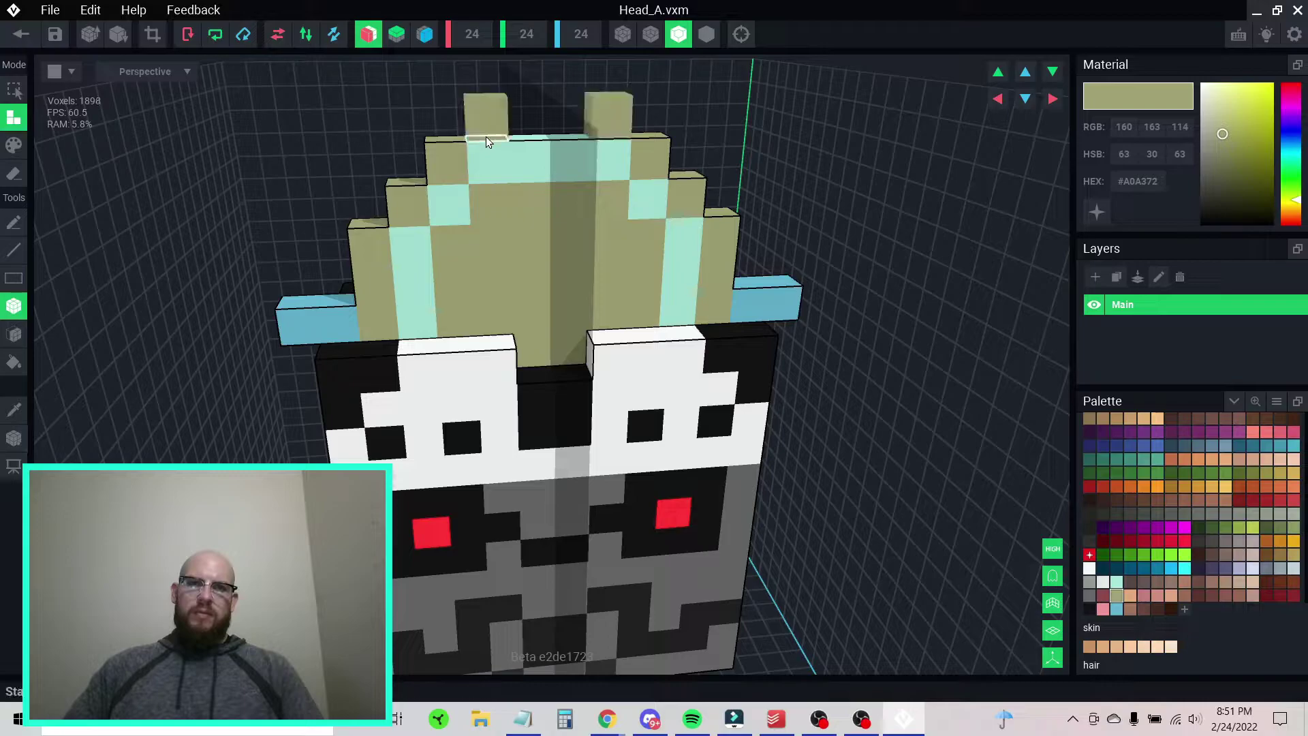
left_click(536, 135)
- Sample the blue #65B6D4, raise both side blocks by one voxel, and add one more voxel beside each outer olive column
right_click_drag(534, 218, 615, 221)
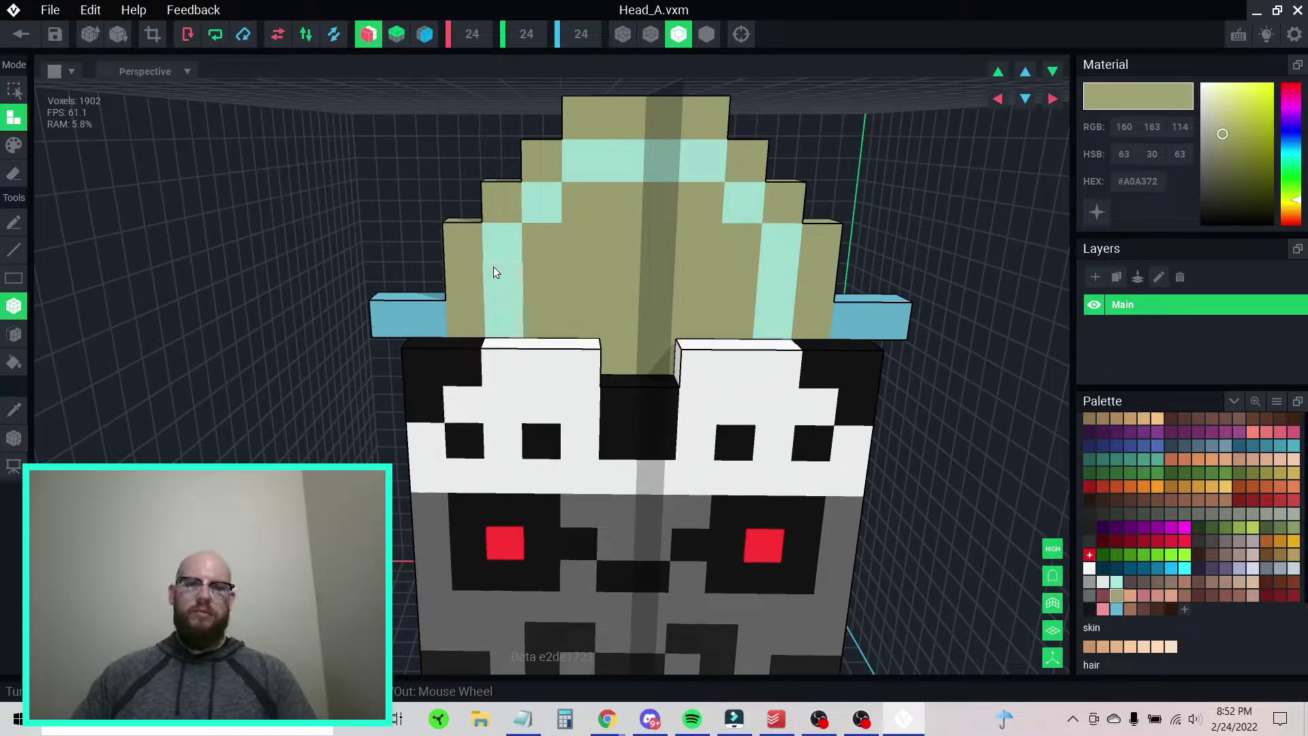
left_click(406, 300, "alt")
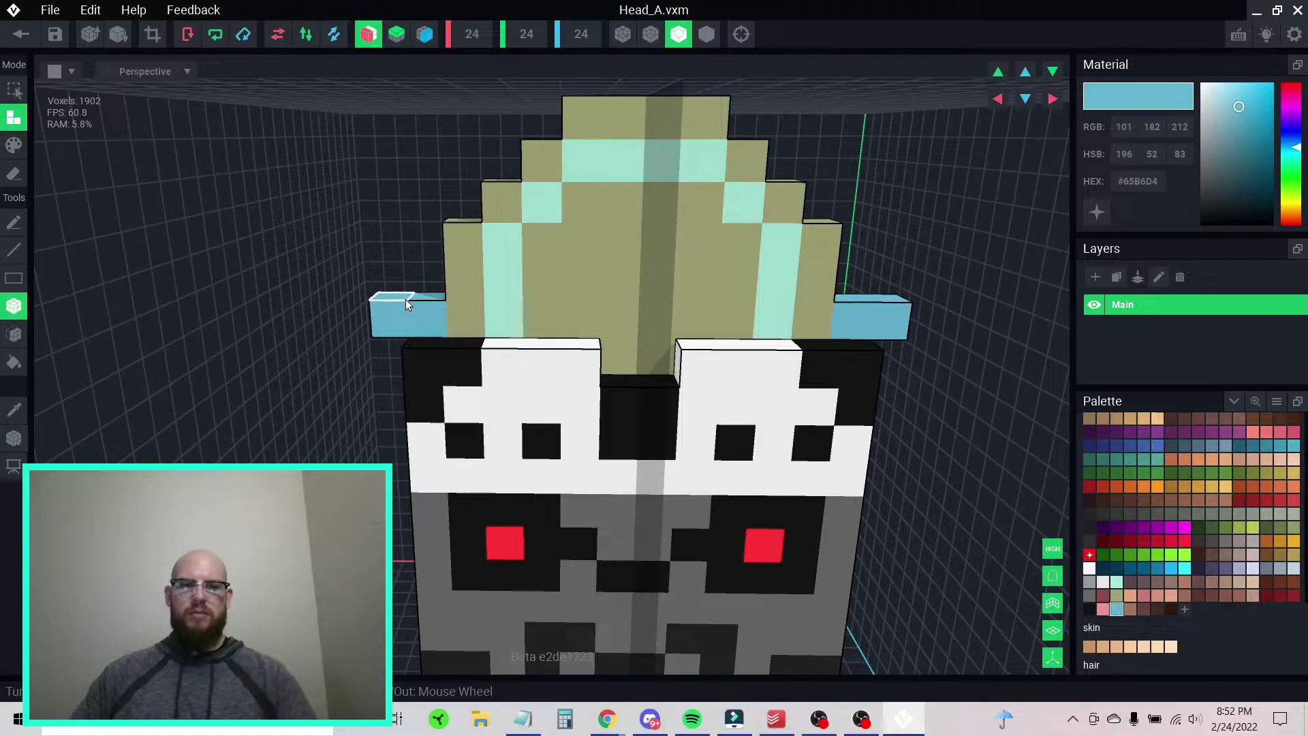
key("f")
left_click_drag(410, 297, 411, 266)
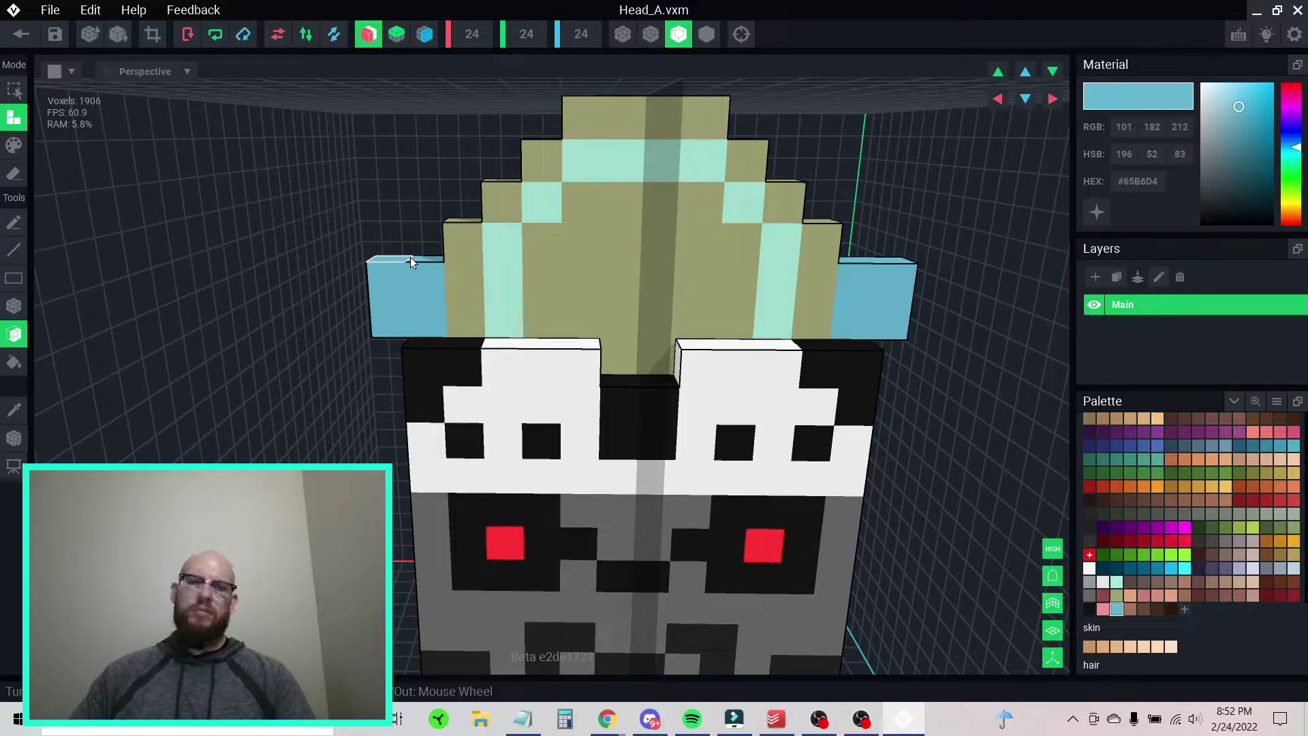
key("b")
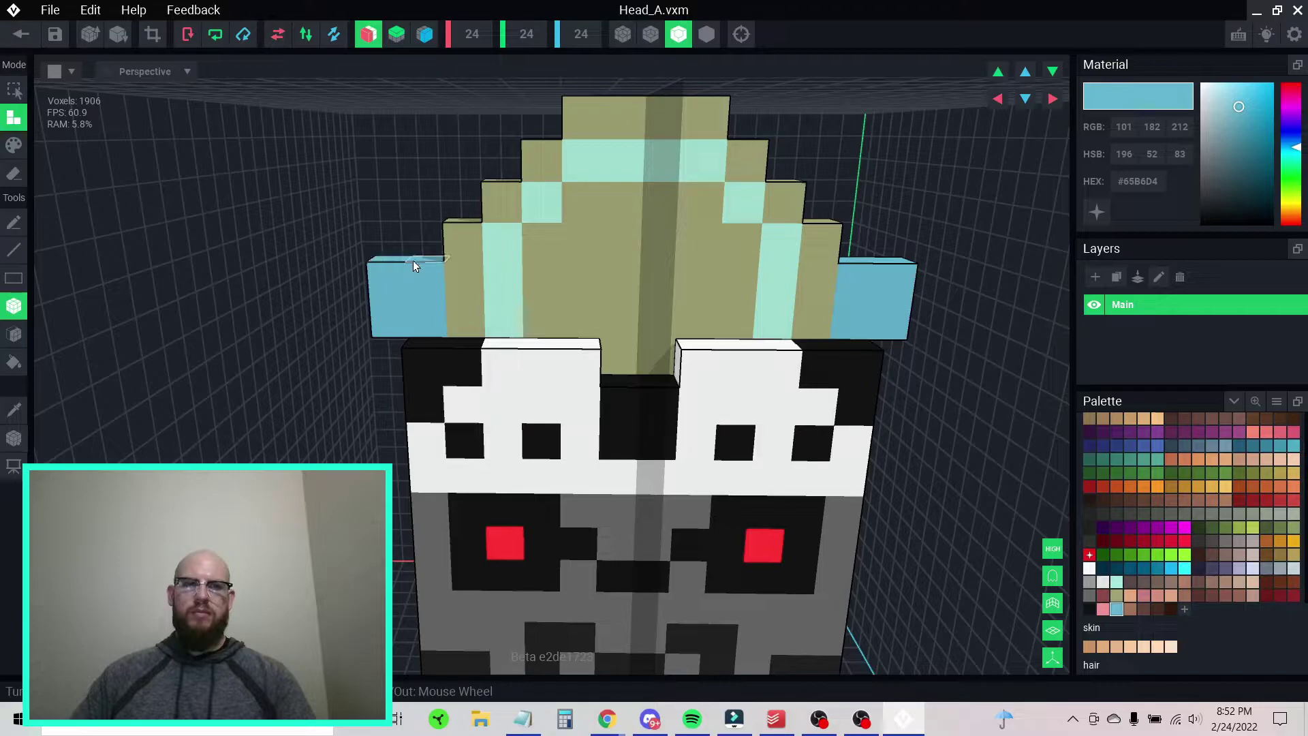
left_click(416, 260)
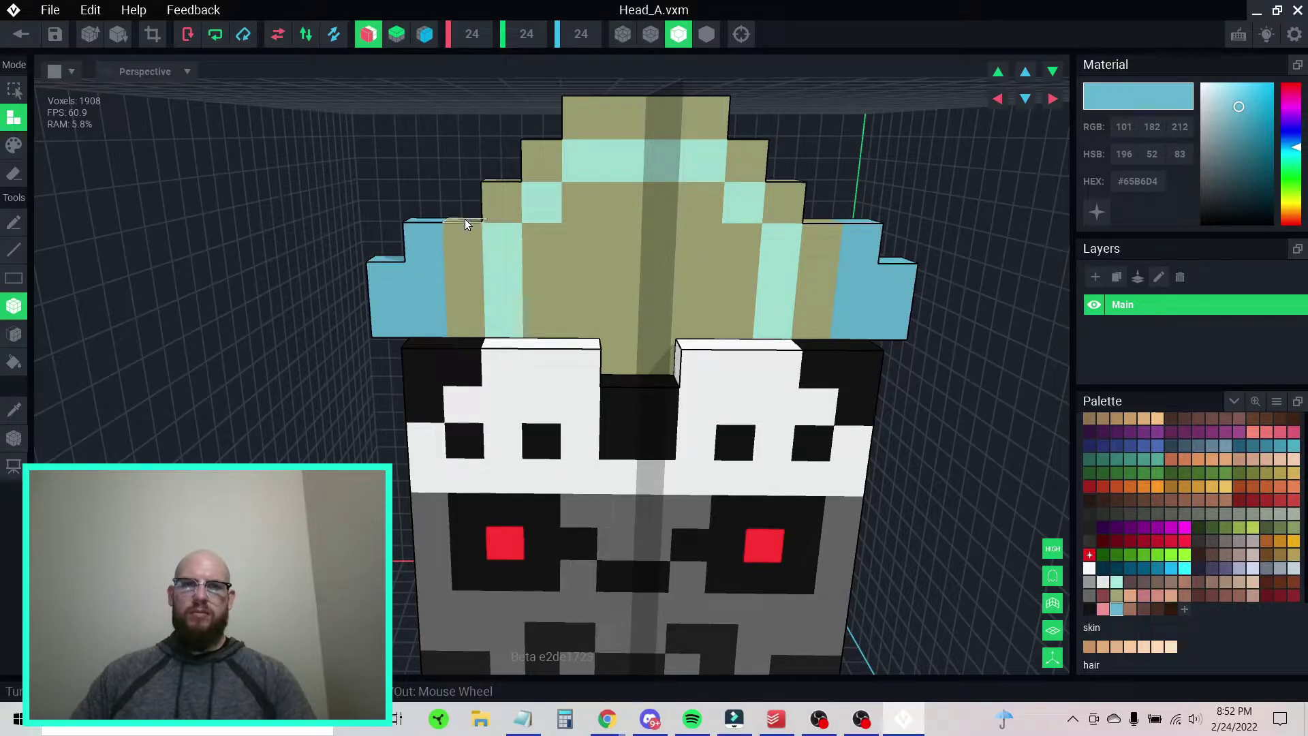
- Continue the blue border up both sides of the headdress by placing blue voxels on the olive steps
left_click_drag(465, 218, 491, 184)
key("ctrl+z")
right_click_drag(473, 207, 566, 480)
middle_click_drag(603, 463, 551, 422)
right_click_drag(551, 423, 528, 326)
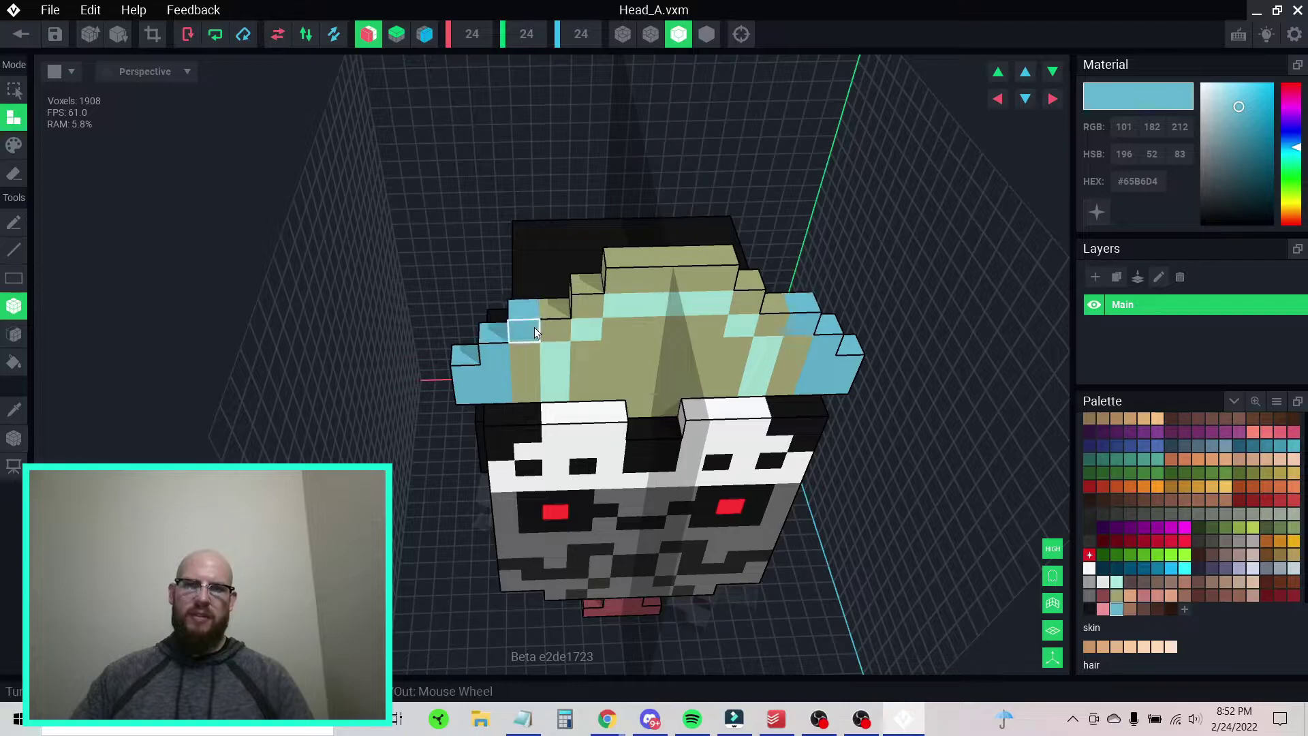
left_click(594, 292)
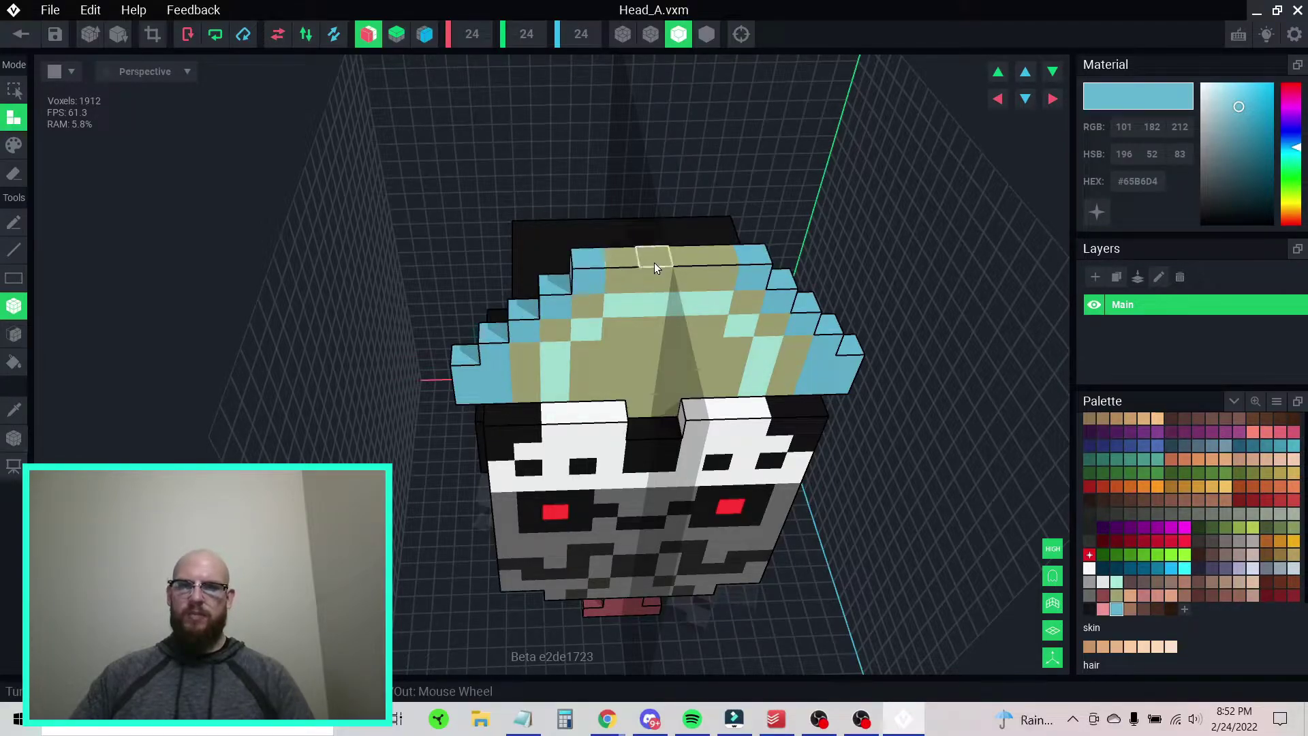
- Set the height of the model's volume to 28 voxels
right_click_drag(644, 292, 639, 403)
scroll(643, 357, "down", 3)
scroll(644, 368, "down", 1)
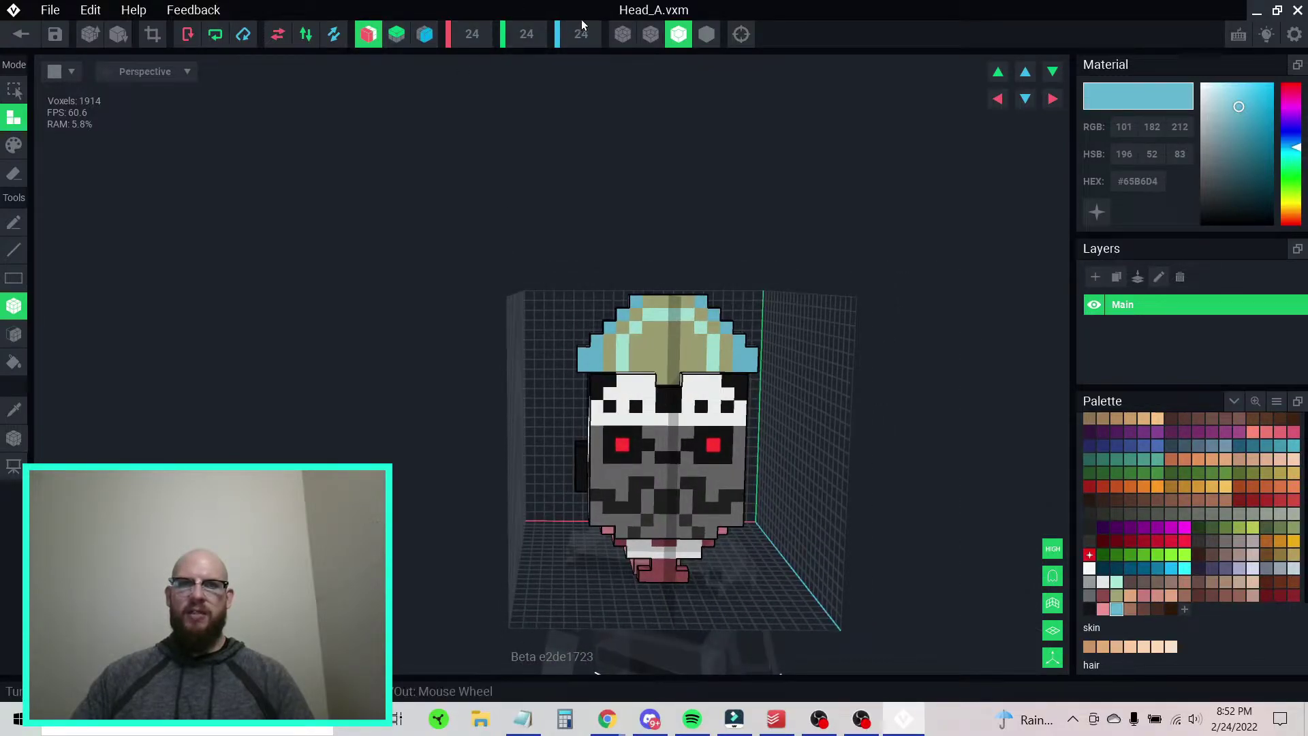
left_click(542, 32)
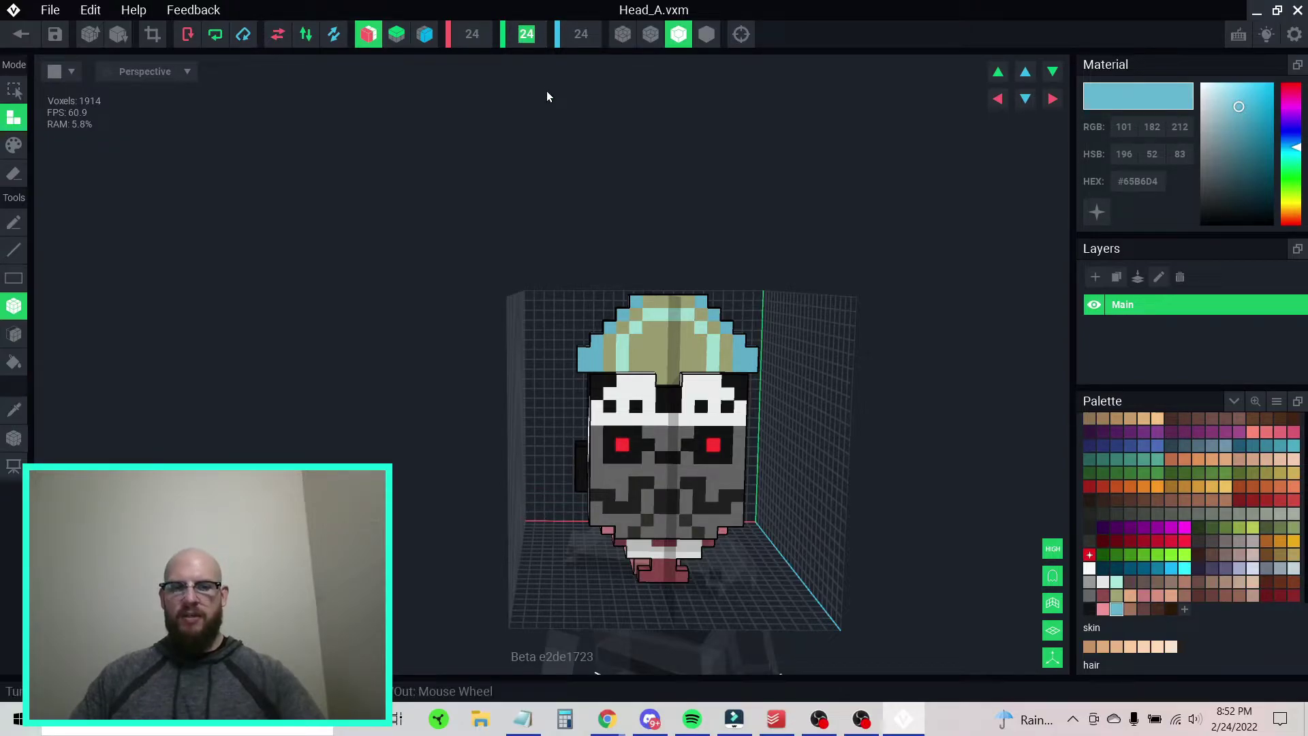
type("28")
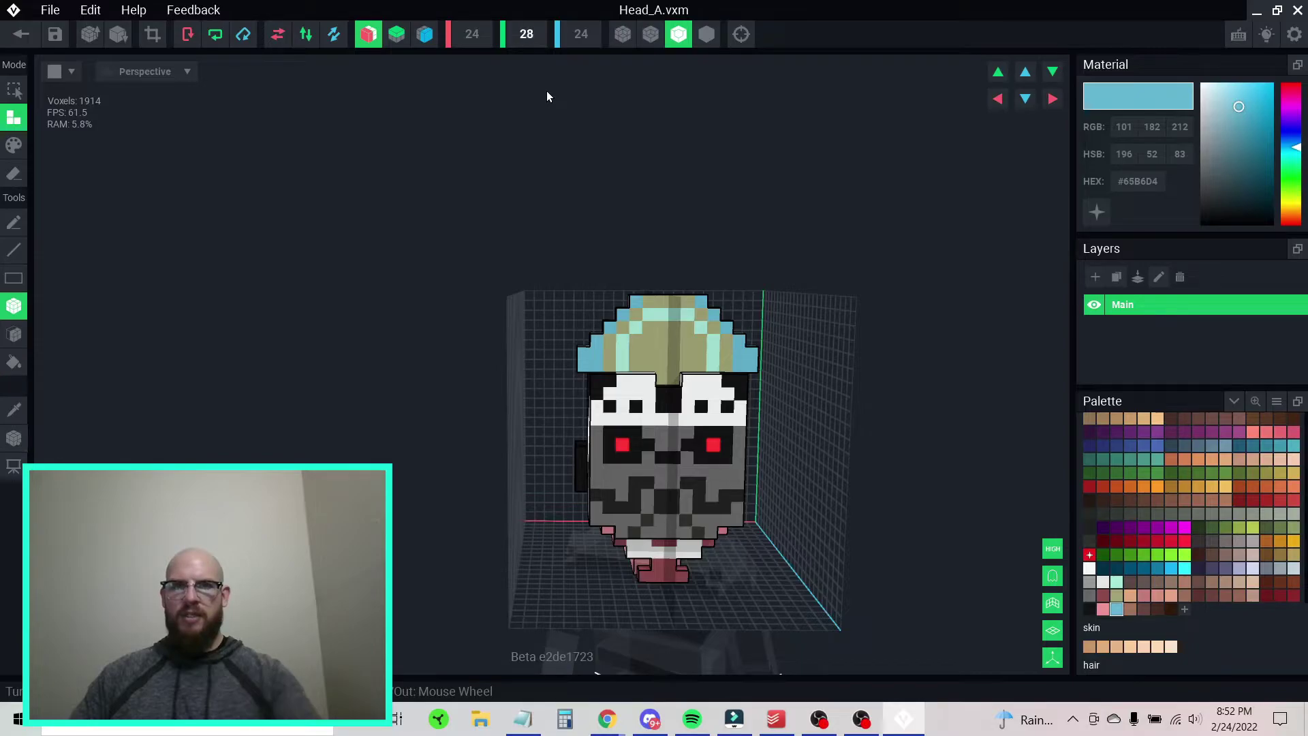
key("Return")
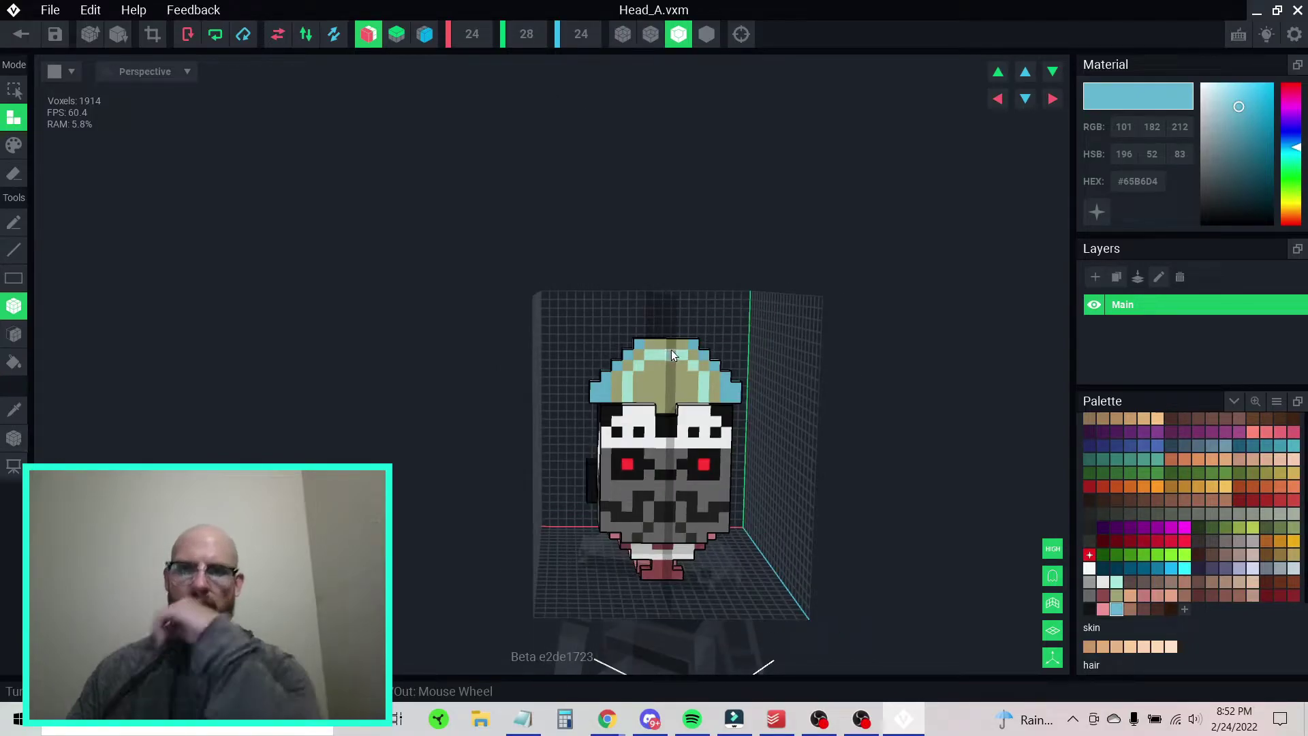
- Cap the olive top row with a centred row of four blue voxels
right_click_drag(658, 369, 678, 367)
middle_click_drag(677, 368, 646, 376)
scroll(662, 394, "up", 5)
right_click_drag(591, 334, 616, 265)
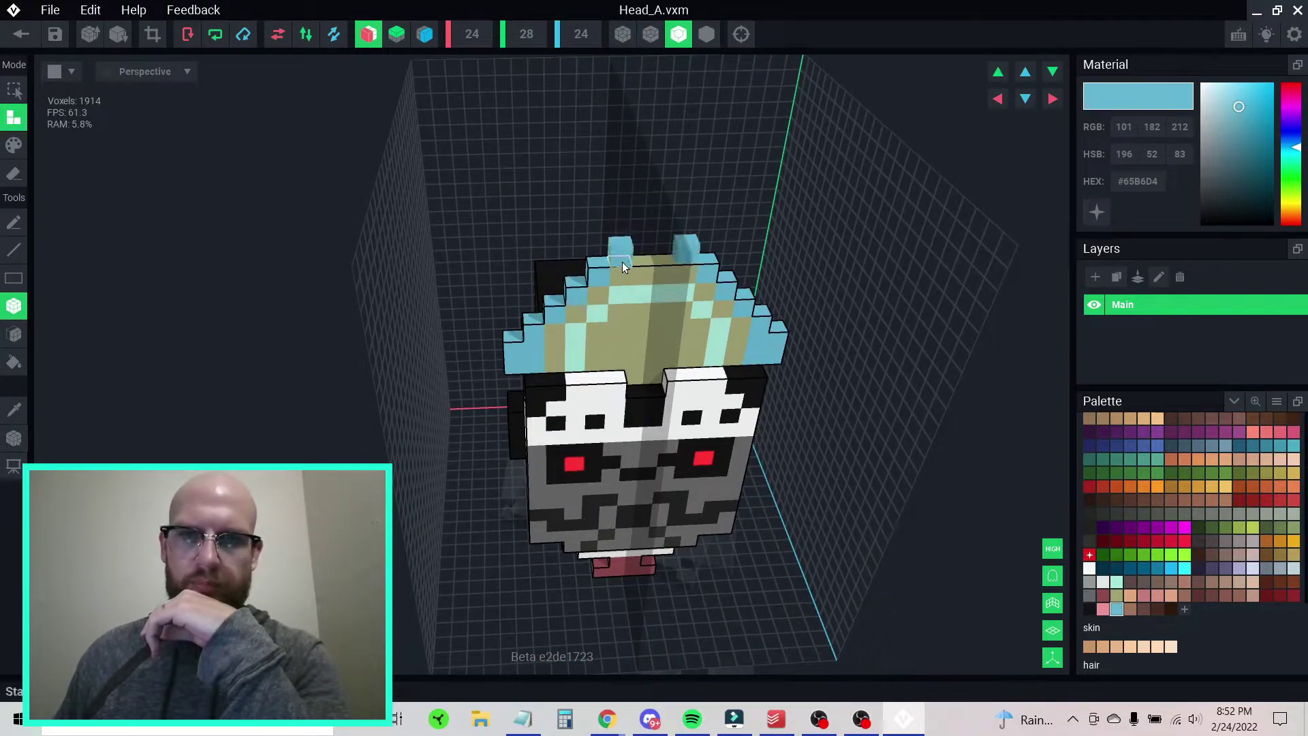
left_click(625, 242)
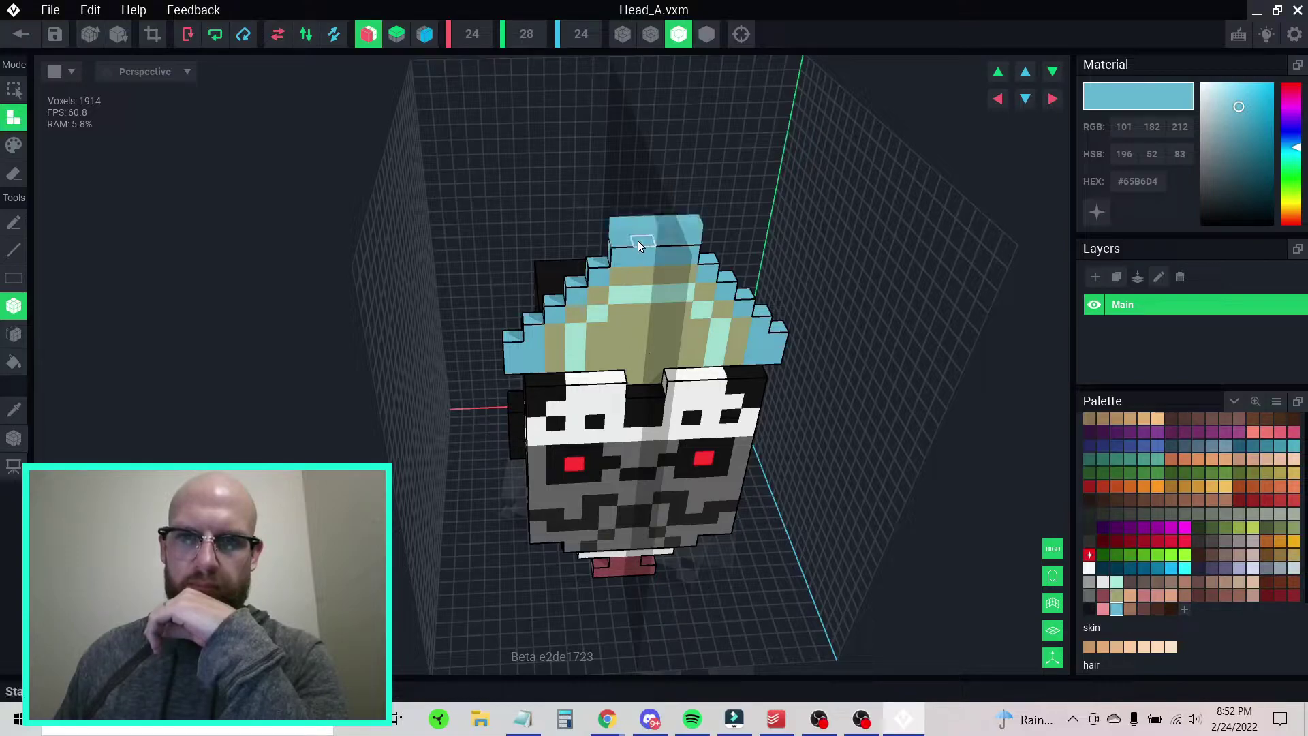
- Add a second layer of blue voxels along the stepped border on both sides and across the top
left_click(579, 280)
left_click(555, 300)
left_click(550, 305)
left_click(542, 320)
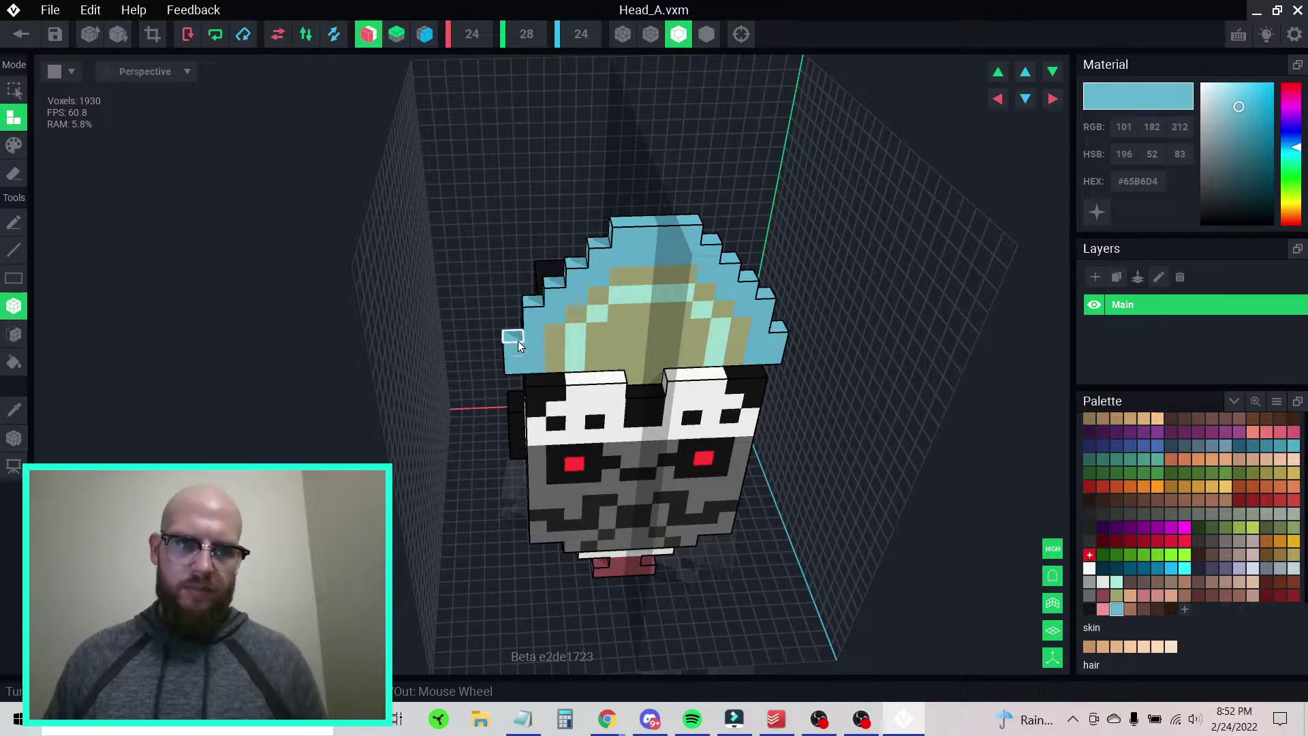
left_click(518, 342)
- Round out the headdress silhouette by raising the blue steps on both sides by another voxel
right_click_drag(594, 330, 560, 341)
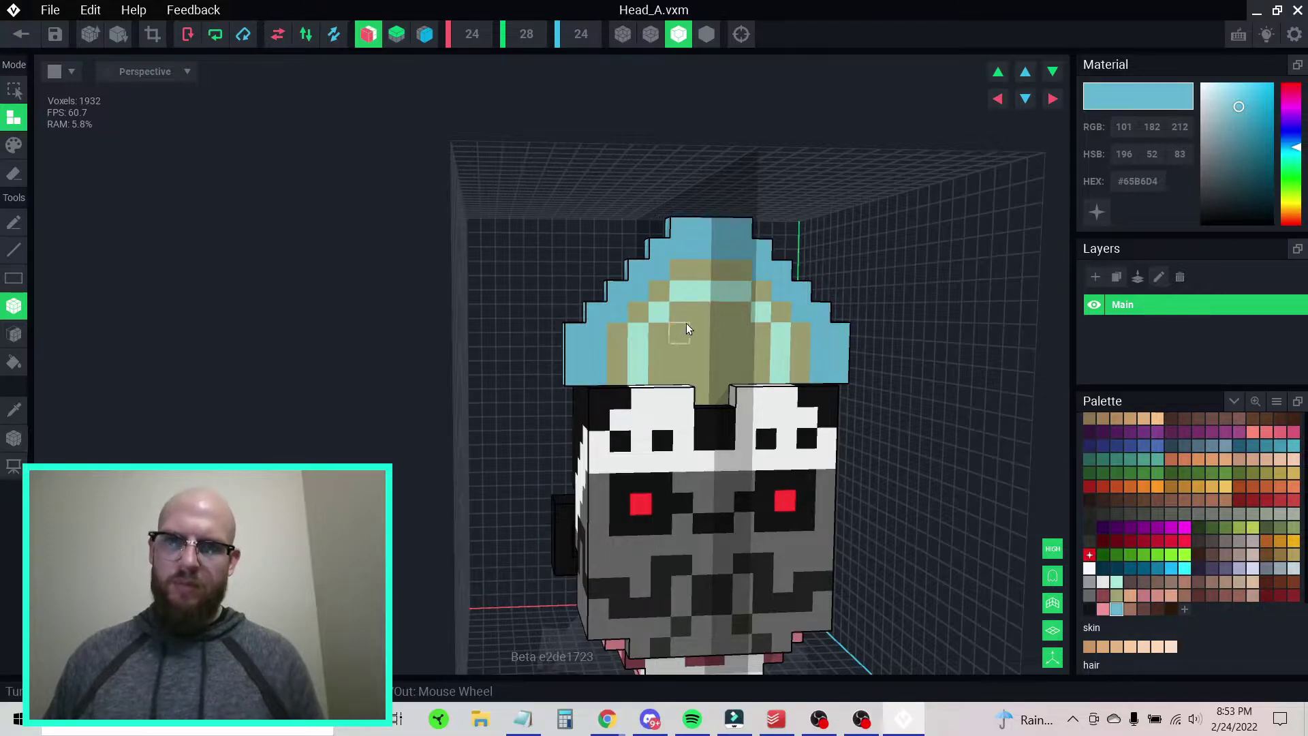
middle_click_drag(686, 330, 520, 303)
scroll(556, 333, "down", 3)
right_click_drag(556, 335, 593, 334)
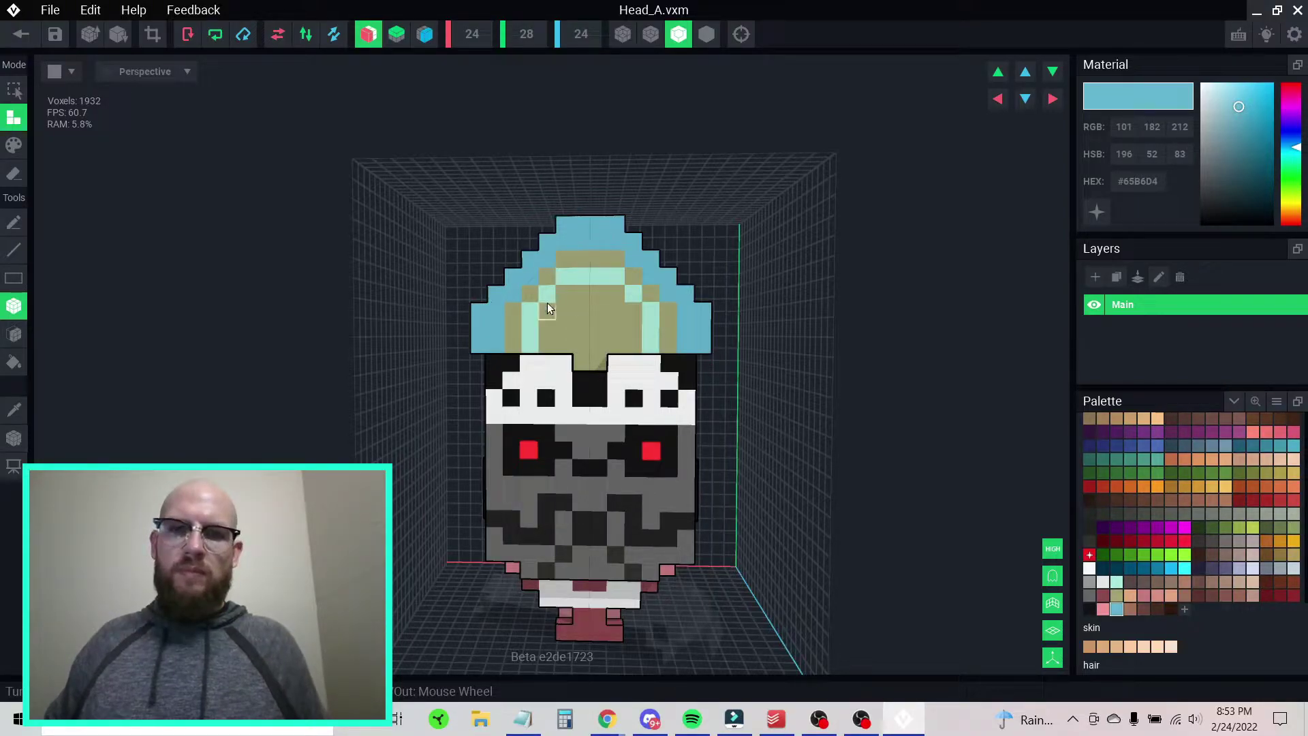
right_click_drag(547, 304, 524, 311)
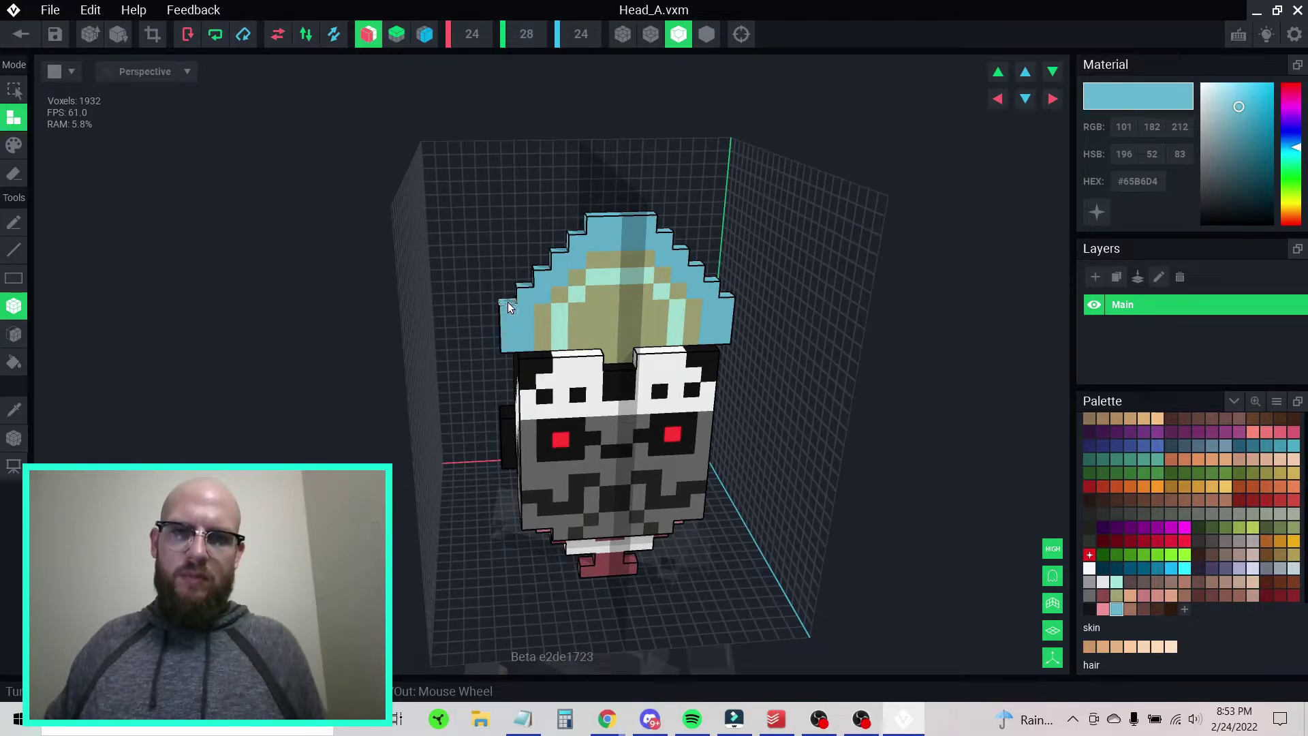
left_click(508, 301)
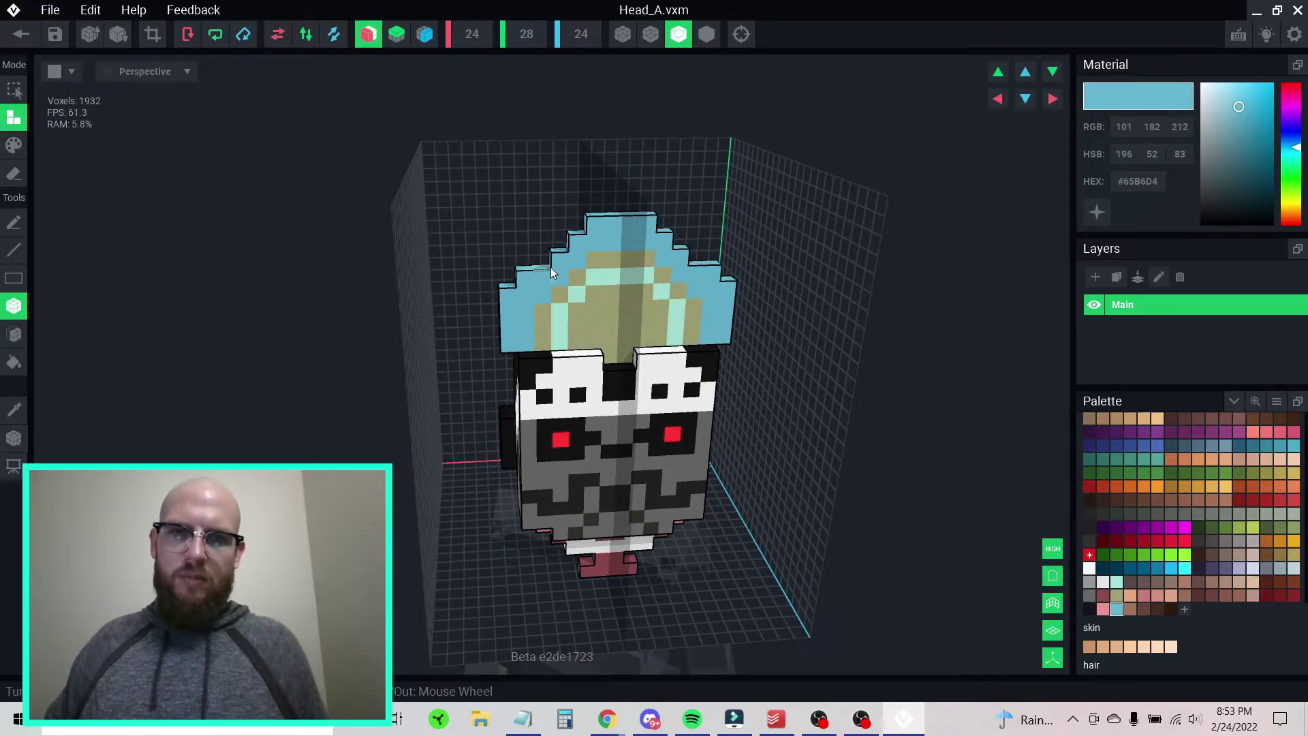
left_click(549, 267)
left_click(565, 254)
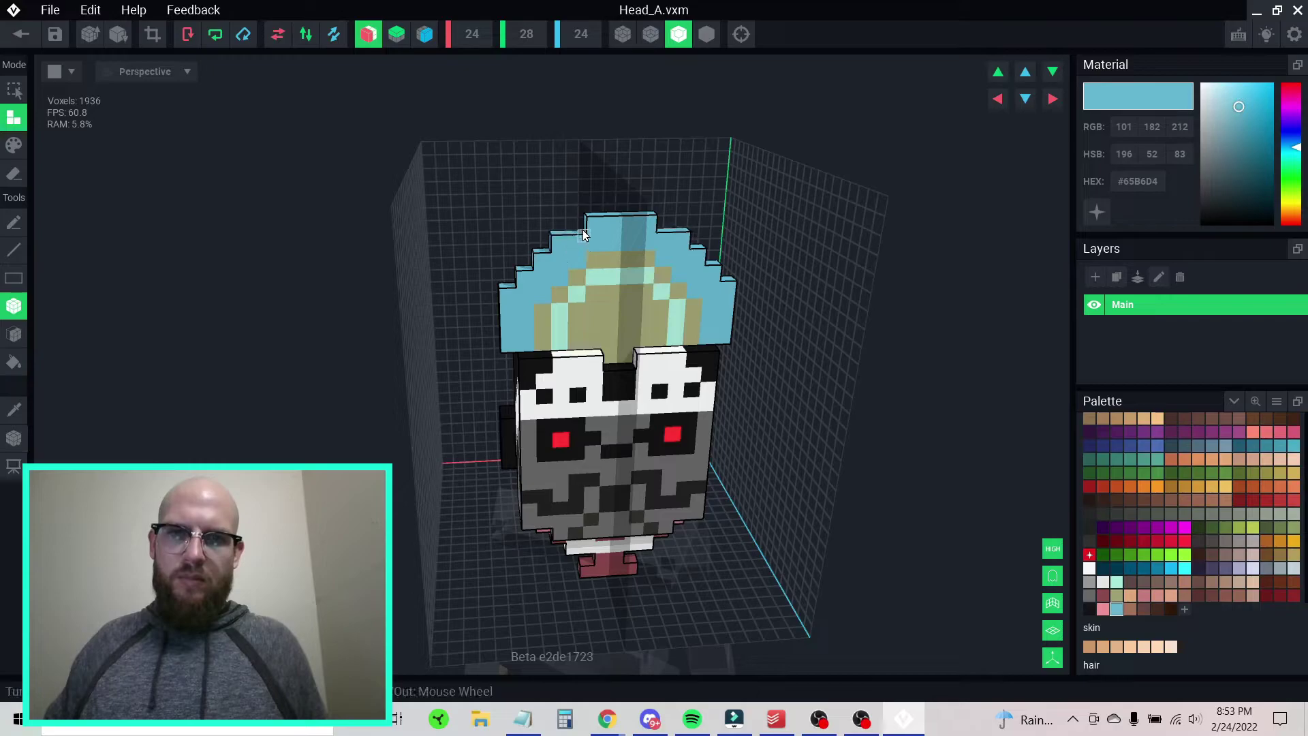
left_click(580, 233)
- Erase the lower outer corners of the blue border, two voxels from each outermost column and one from the next
right_click_drag(600, 232, 608, 297)
middle_click_drag(608, 296, 551, 256)
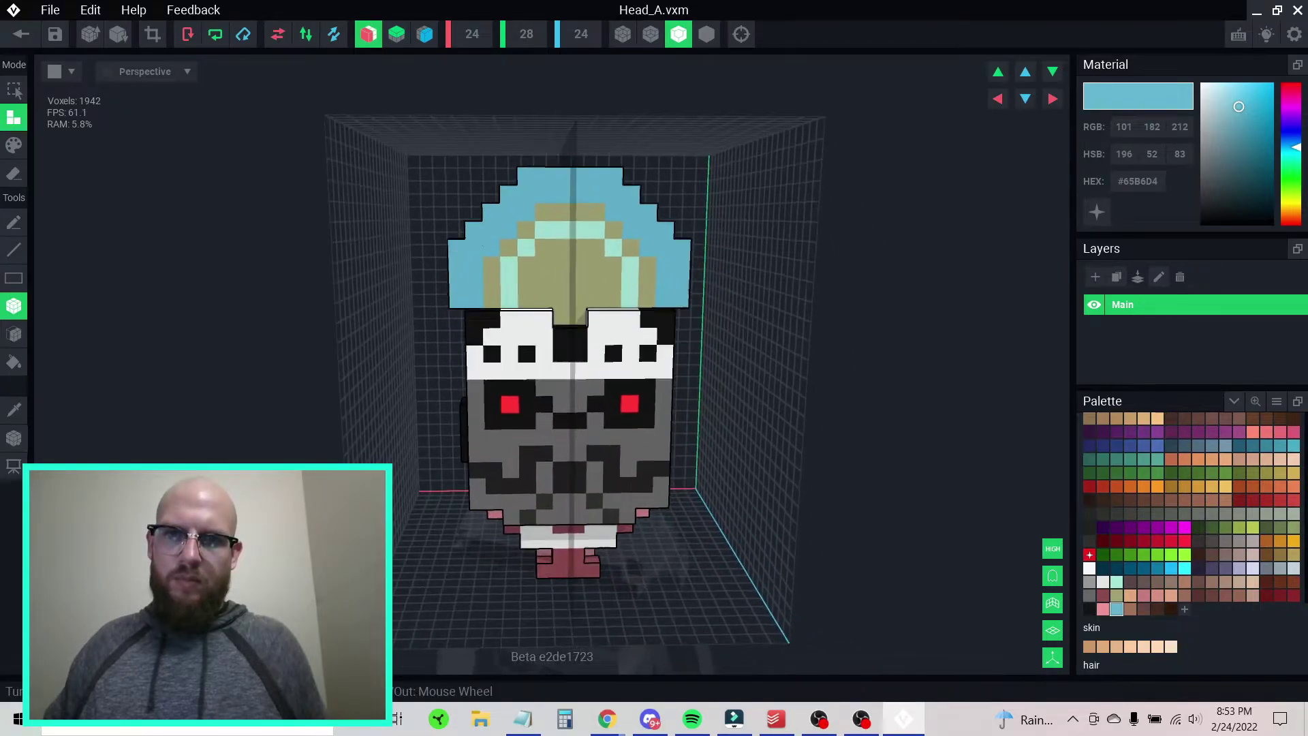
middle_click_drag(627, 317, 559, 276)
left_click(559, 276)
right_click_drag(559, 276, 599, 240)
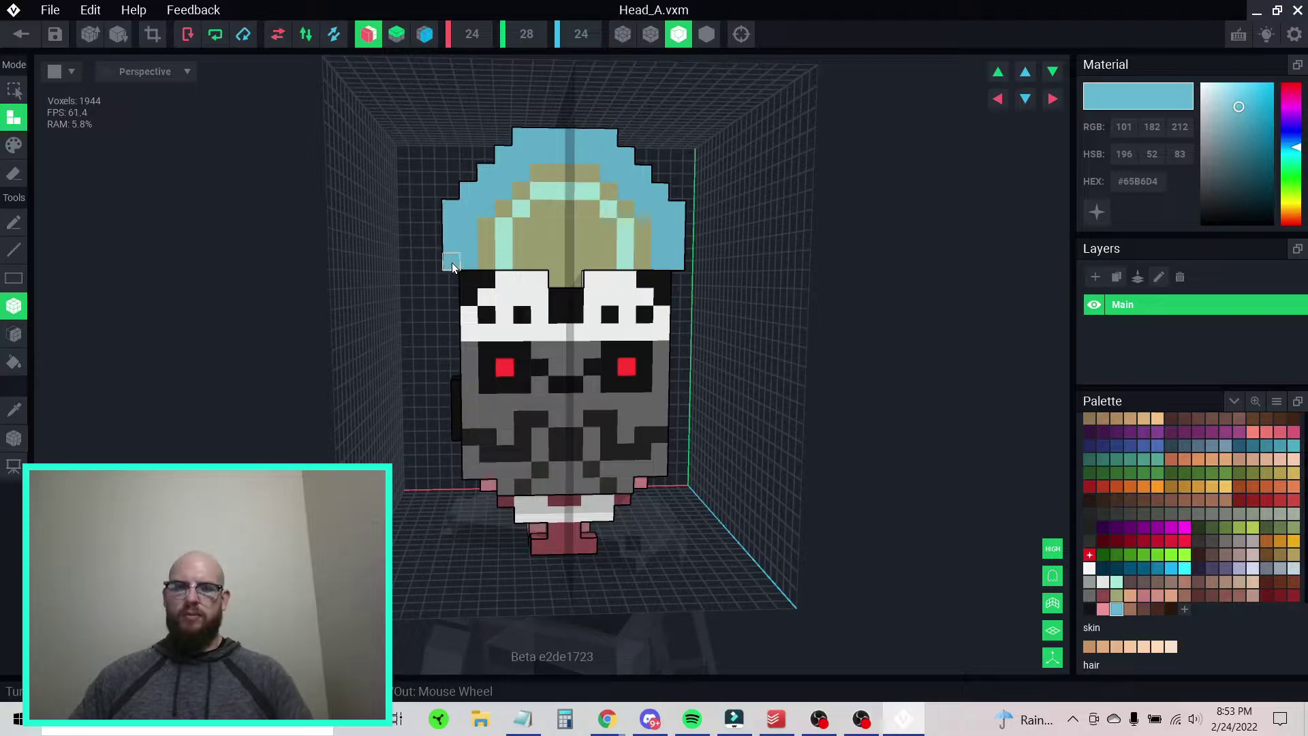
key("e")
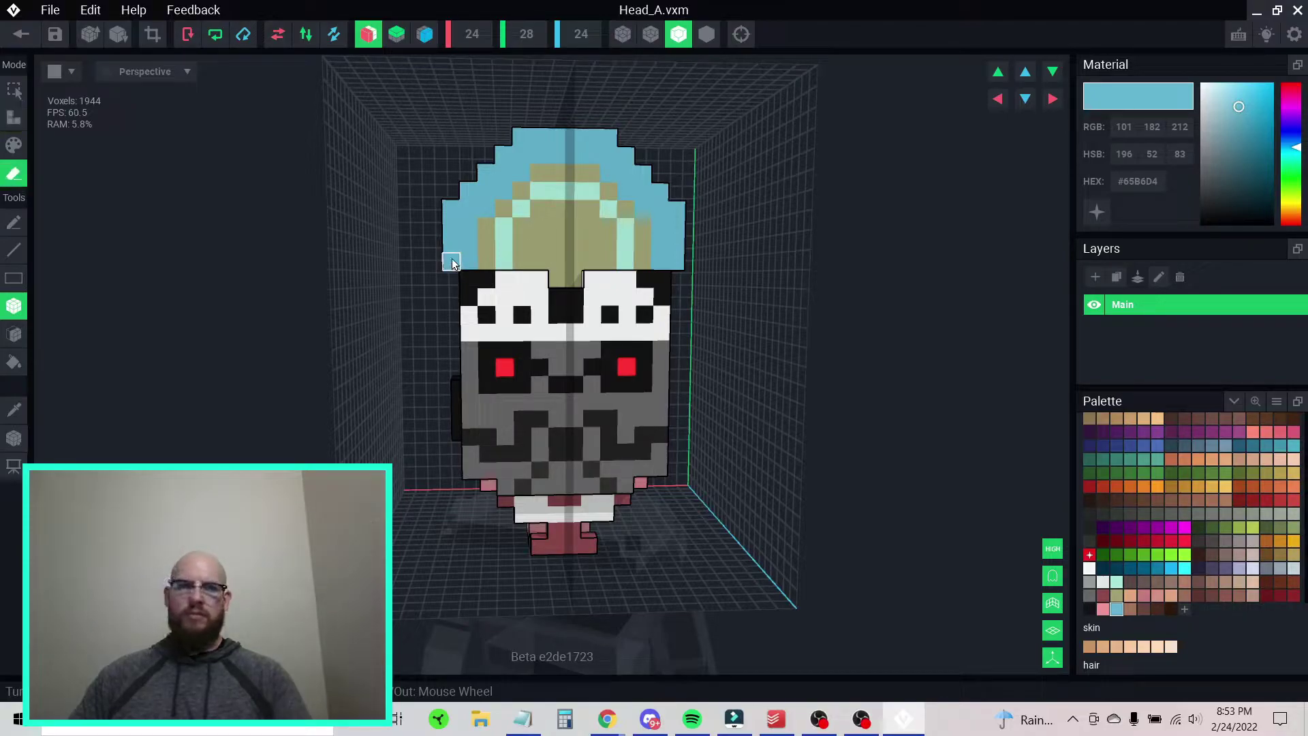
left_click(449, 246)
left_click(464, 259)
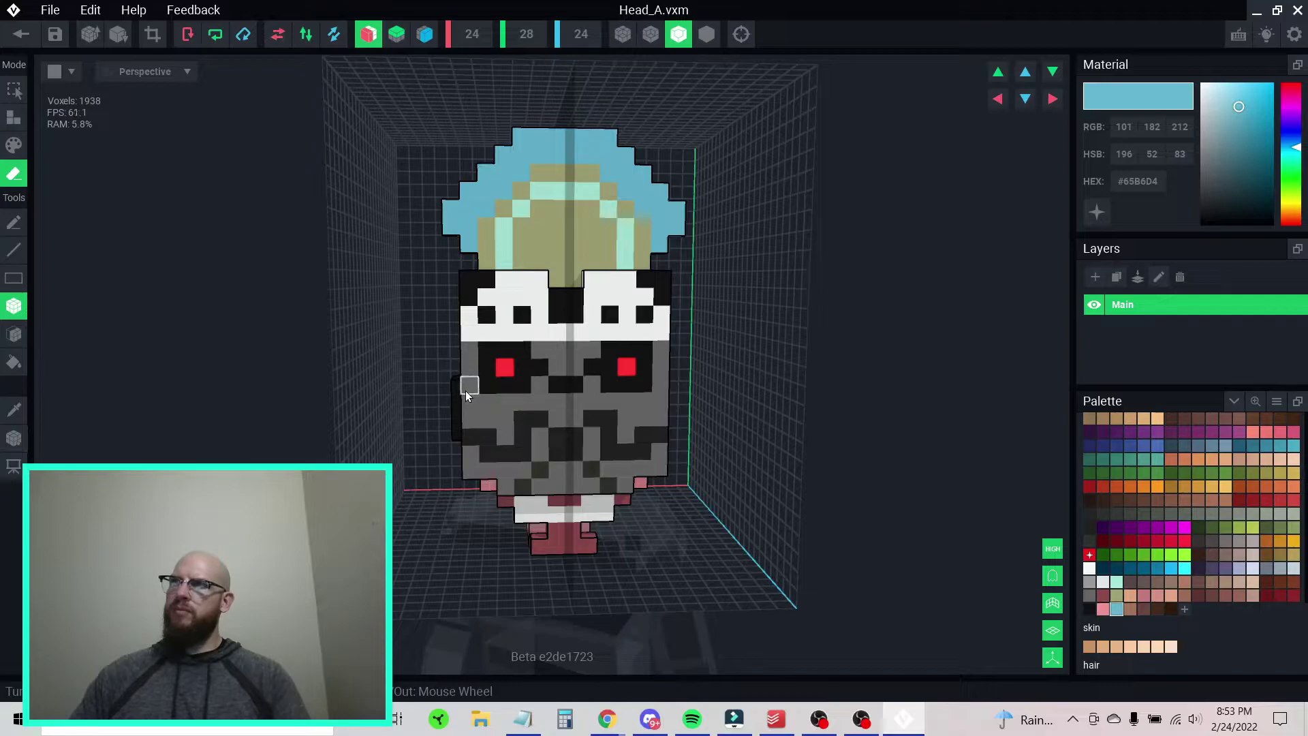
- Try refilling the lowest blue voxel beside each outer olive column with sampled blue #65B6D4, and erase it again
right_click_drag(639, 313, 639, 313)
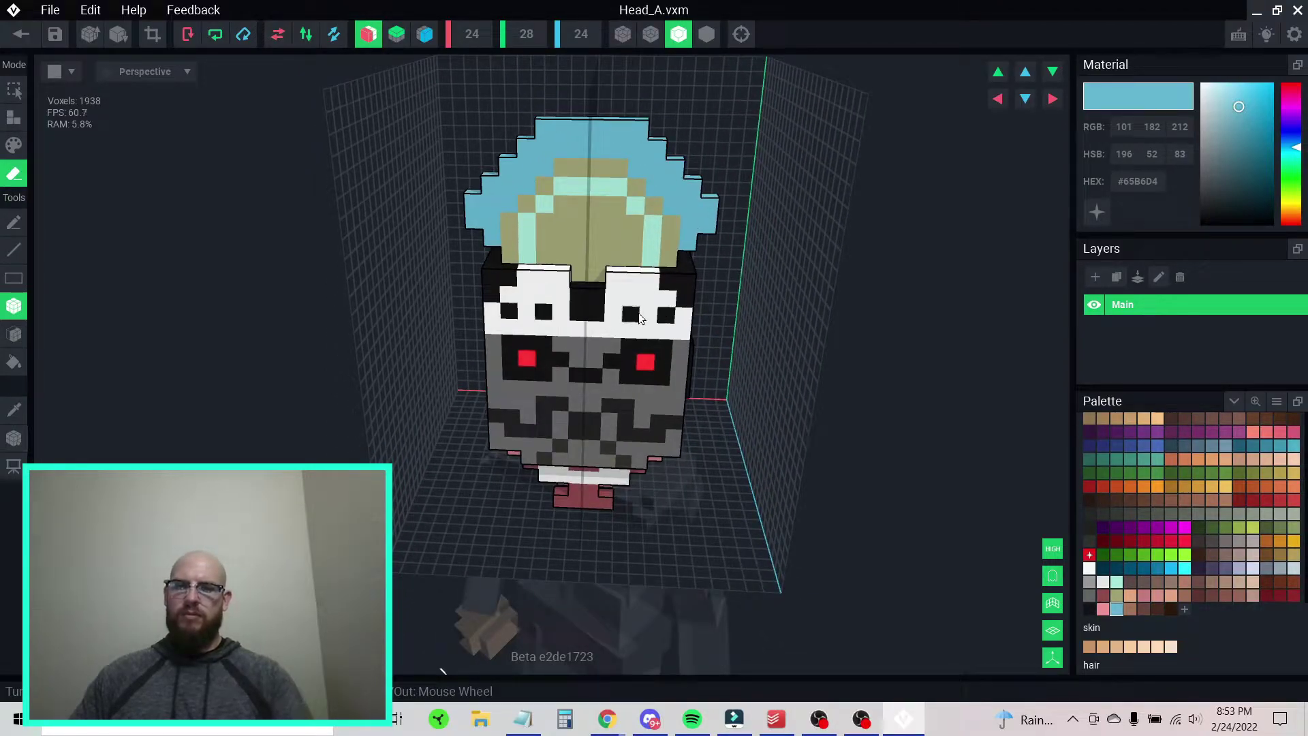
key("i")
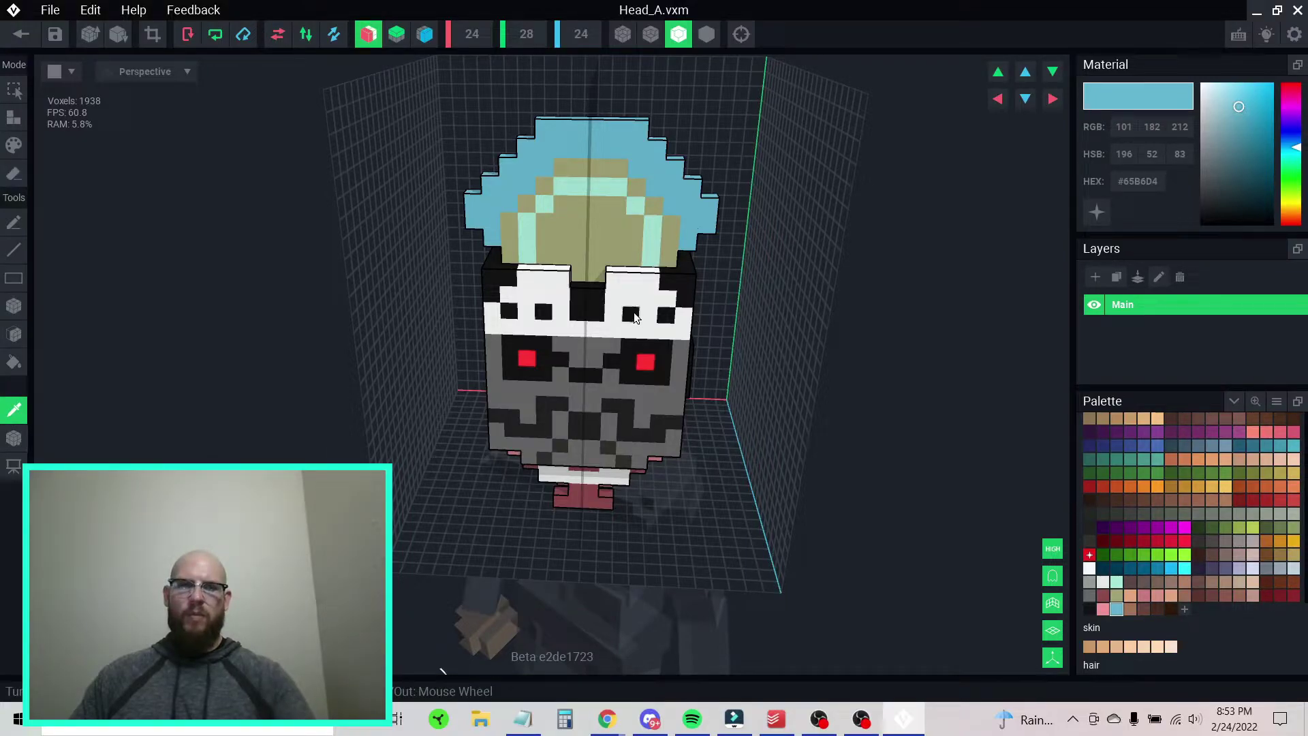
right_click_drag(630, 281, 535, 269)
left_click(540, 273)
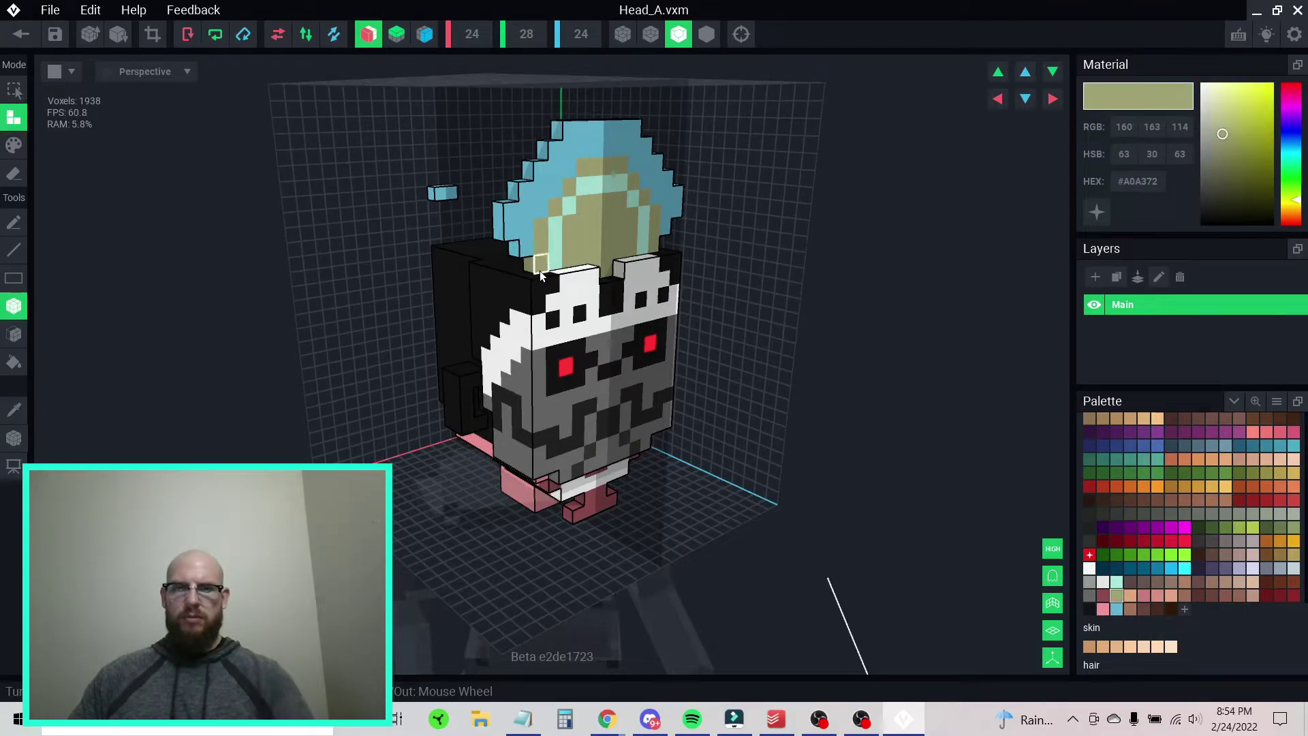
key("i")
left_click(522, 260, "alt")
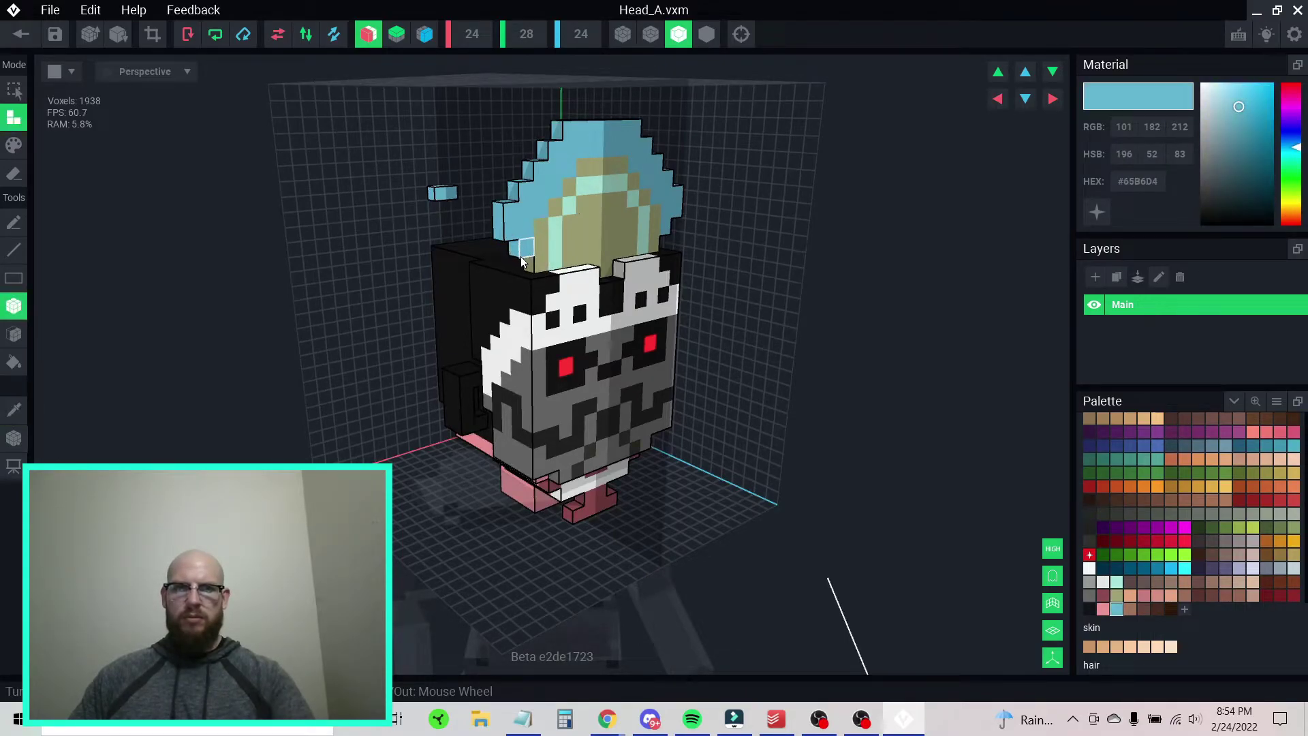
mouse_move(533, 268)
right_mouse_down()
mouse_move(555, 267)
mouse_move(534, 251)
right_mouse_up()
left_click(521, 252)
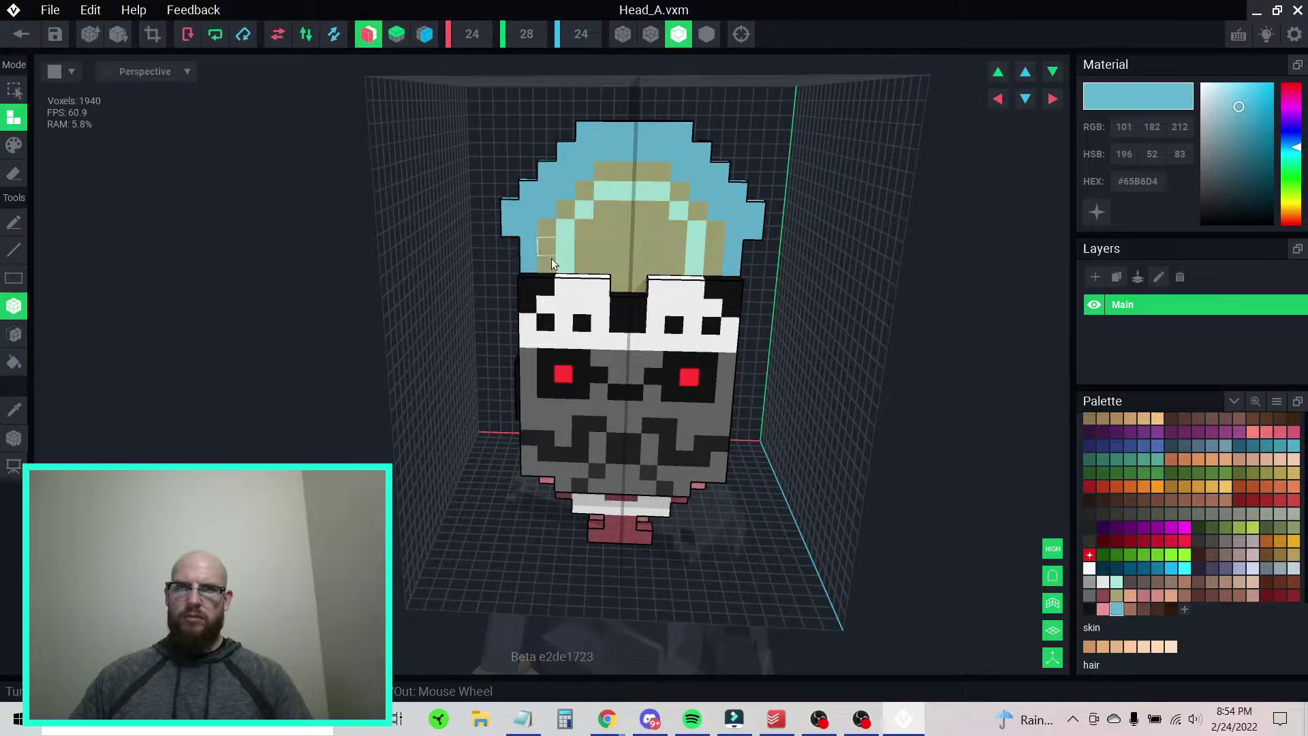
right_click_drag(620, 237, 629, 236)
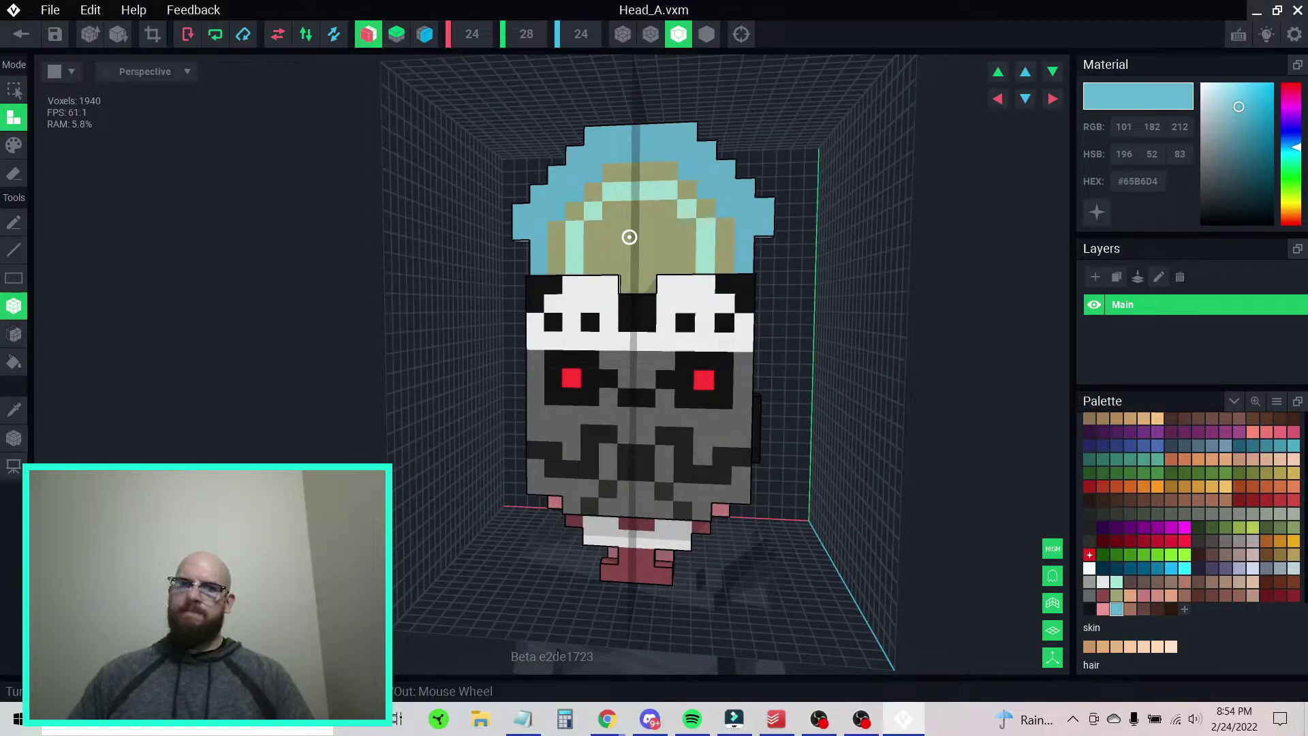
right_click_drag(629, 237, 635, 237)
key("e")
left_click(556, 265)
- Erase the stray pair of blue voxels floating behind the headdress
scroll(618, 254, "down", 3)
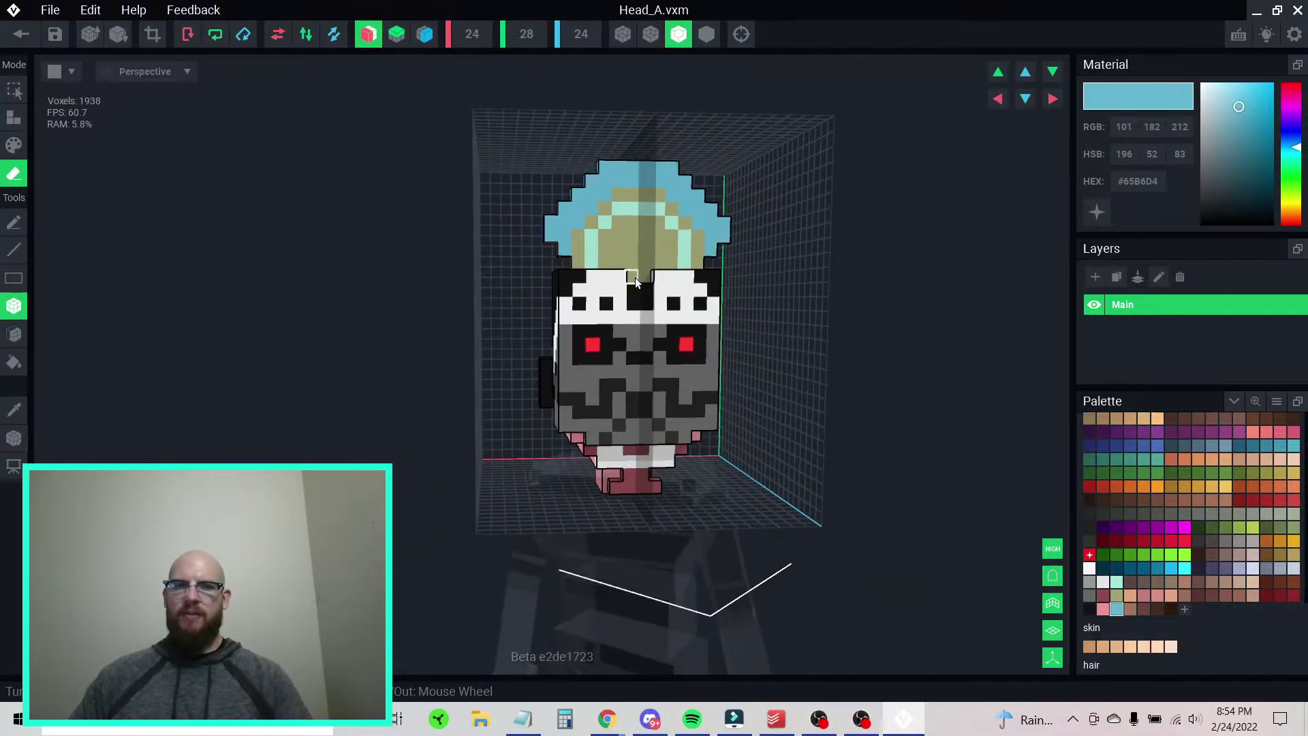
right_click_drag(623, 303, 643, 319)
left_click_drag(631, 126, 667, 121)
- Paint the grey voxel just below the white stripe on the mask's side with sampled near-black #141414
mouse_move(733, 275)
right_mouse_down()
mouse_move(797, 331)
mouse_move(776, 306)
mouse_move(800, 312)
mouse_move(797, 333)
mouse_move(870, 329)
mouse_move(800, 329)
mouse_move(865, 334)
mouse_move(792, 362)
mouse_move(826, 331)
mouse_move(904, 337)
mouse_move(868, 304)
mouse_move(899, 312)
mouse_move(859, 309)
right_mouse_up()
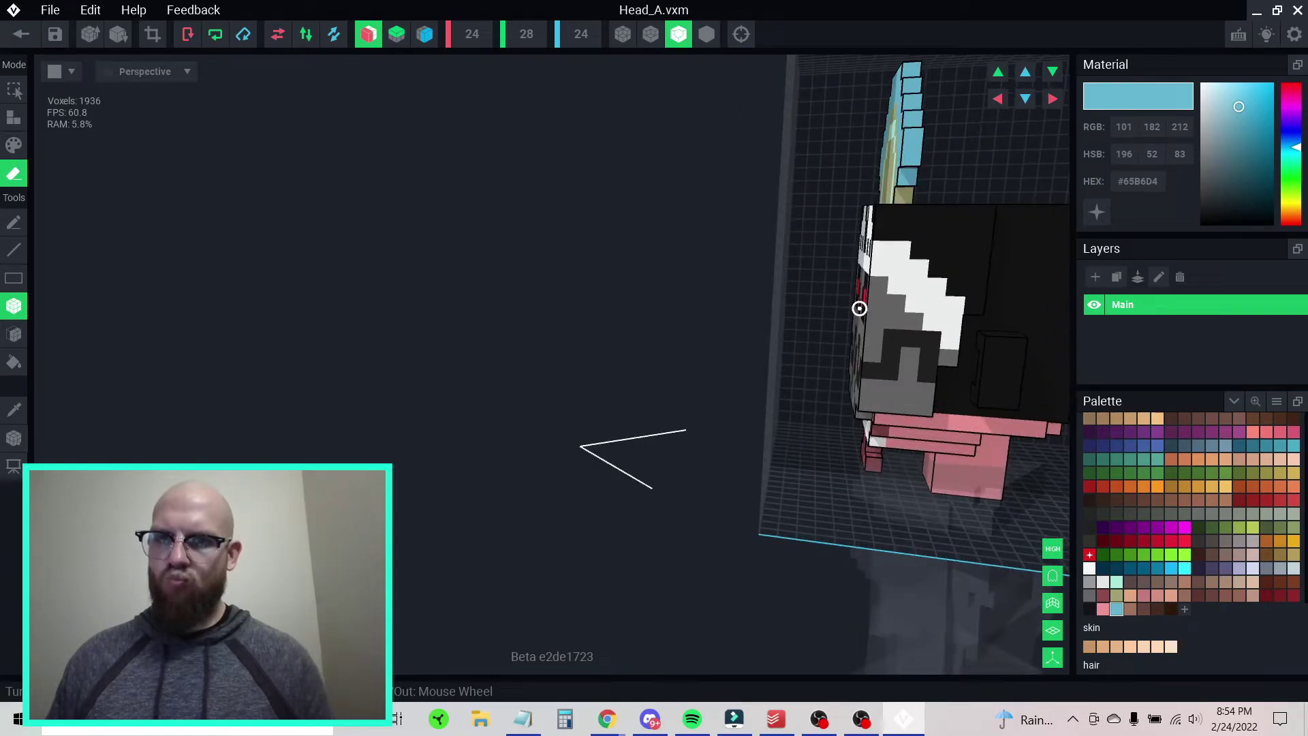
left_click(955, 381, "alt")
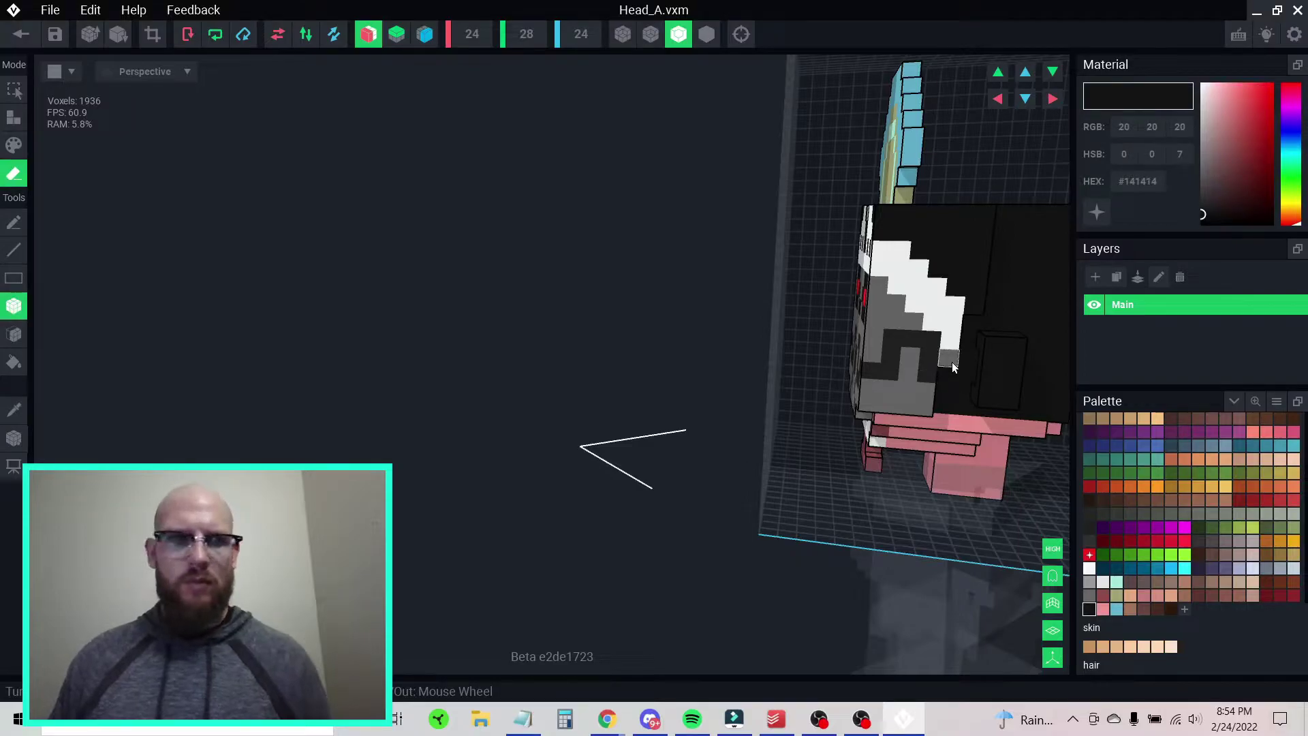
key("Tab")
key("Tab")
left_click(953, 366)
right_click_drag(975, 367, 759, 197)
right_click_drag(967, 231, 853, 161)
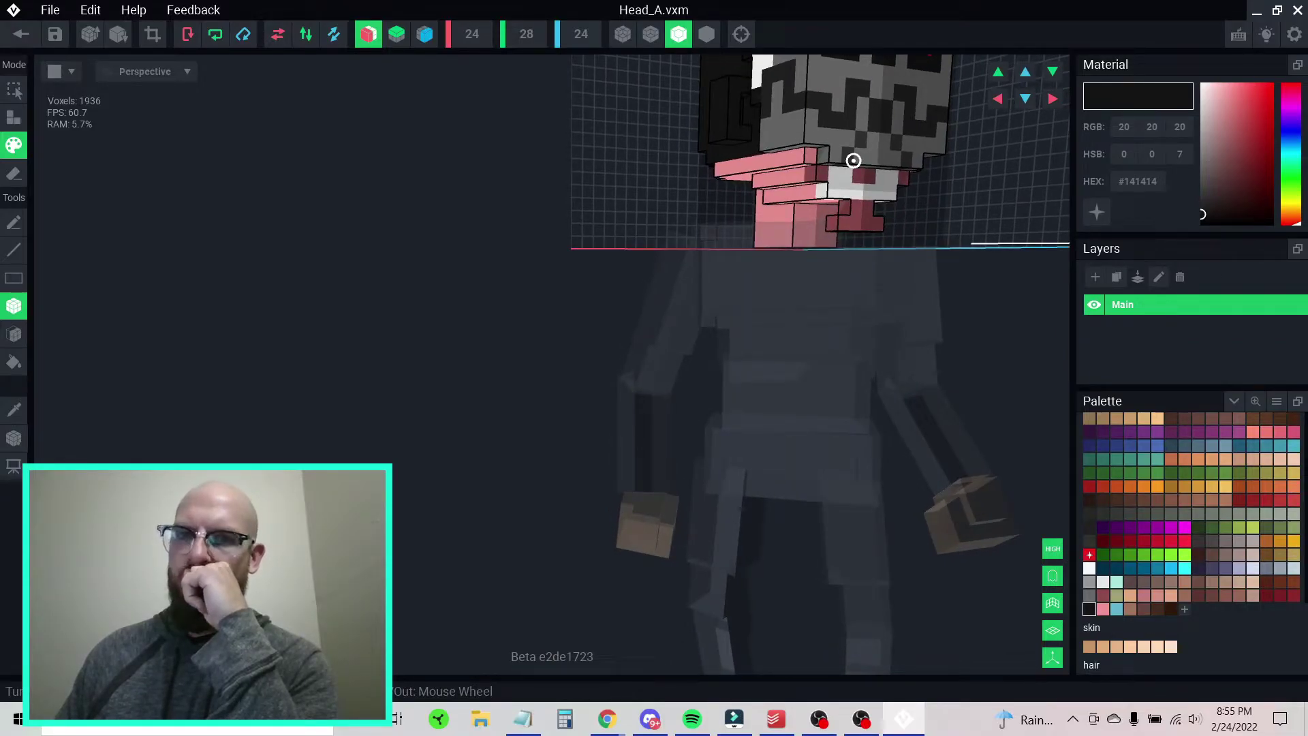
- Inspect the pink jaw and neck beneath the mask and pick the skin tone #F8D5B1 as paint colour
right_click_drag(853, 161, 822, 164)
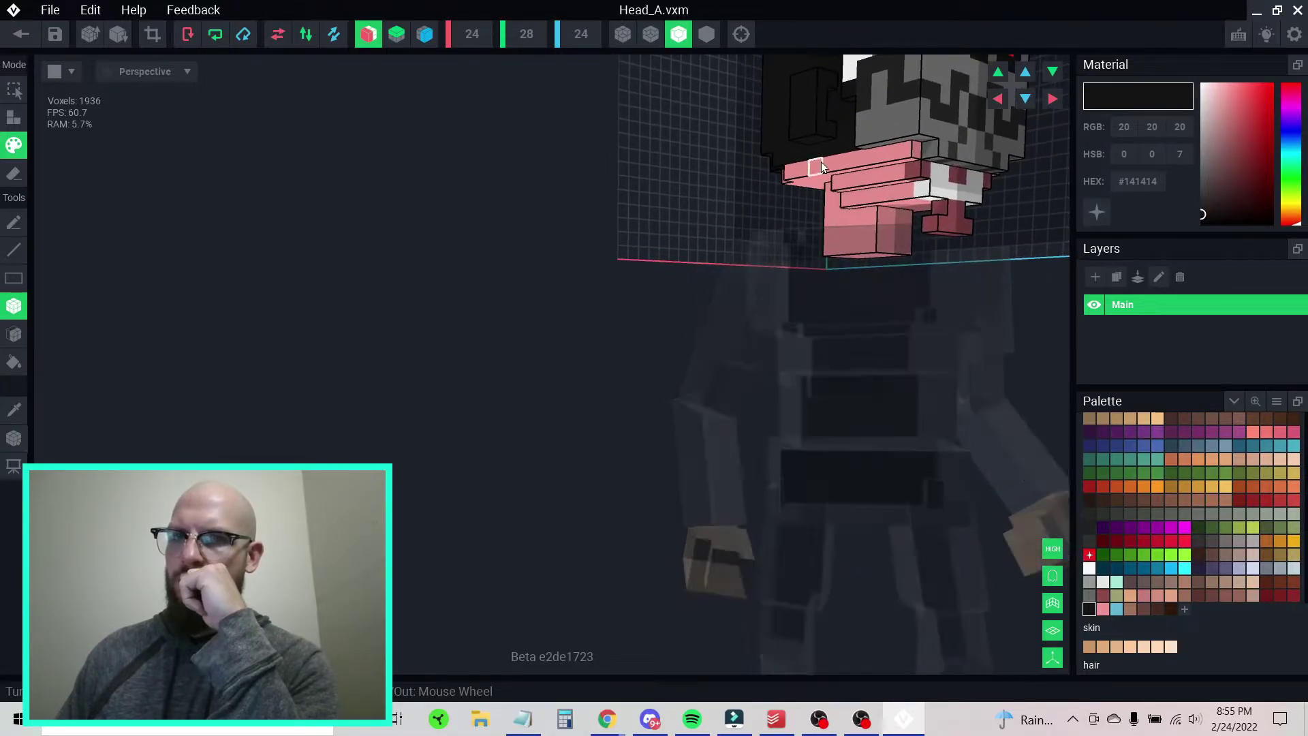
middle_click_drag(1018, 200, 914, 212)
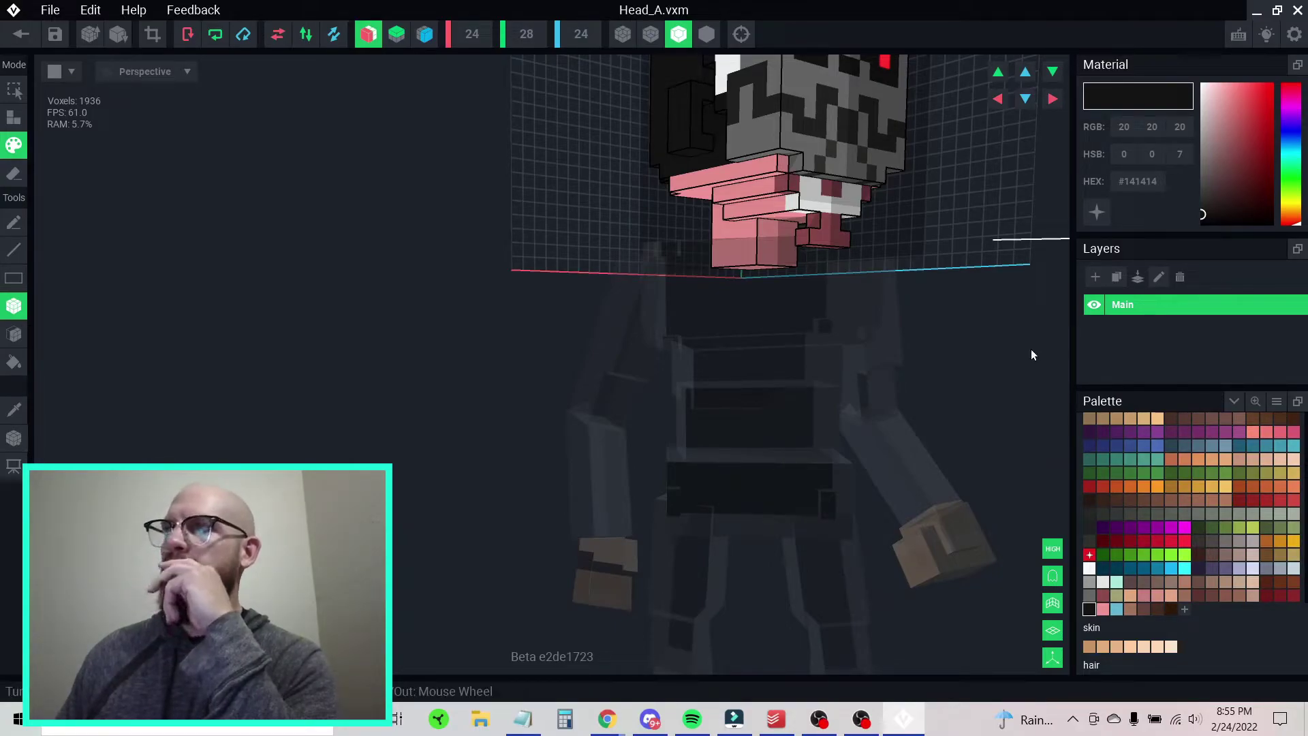
scroll(807, 195, "up", 5)
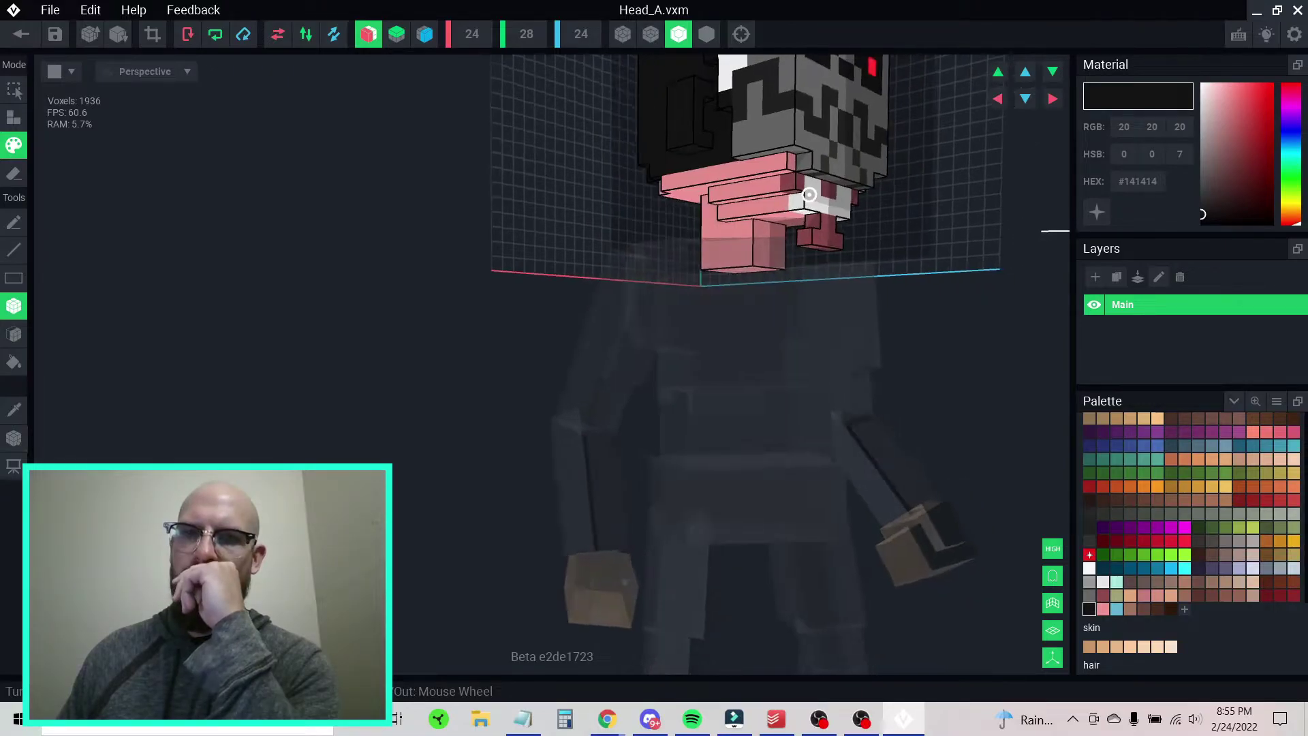
scroll(807, 195, "up", 5)
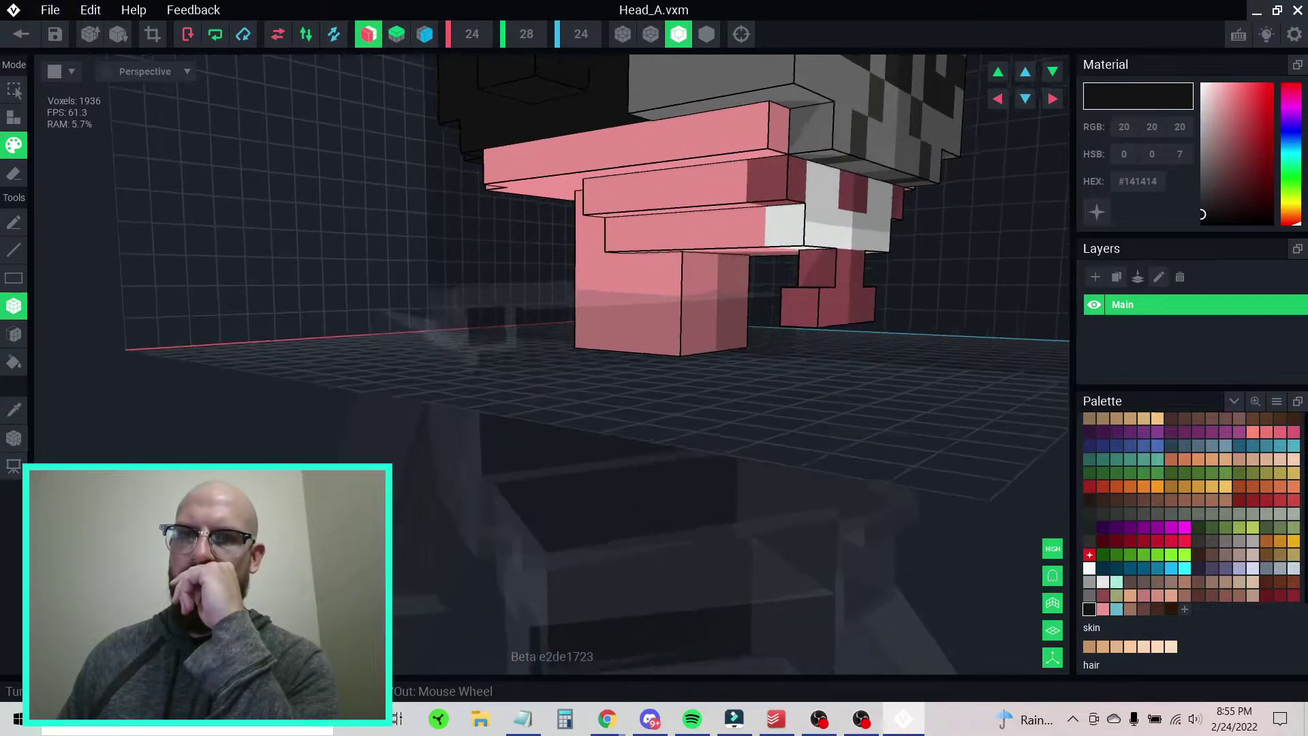
right_click_drag(772, 210, 738, 170)
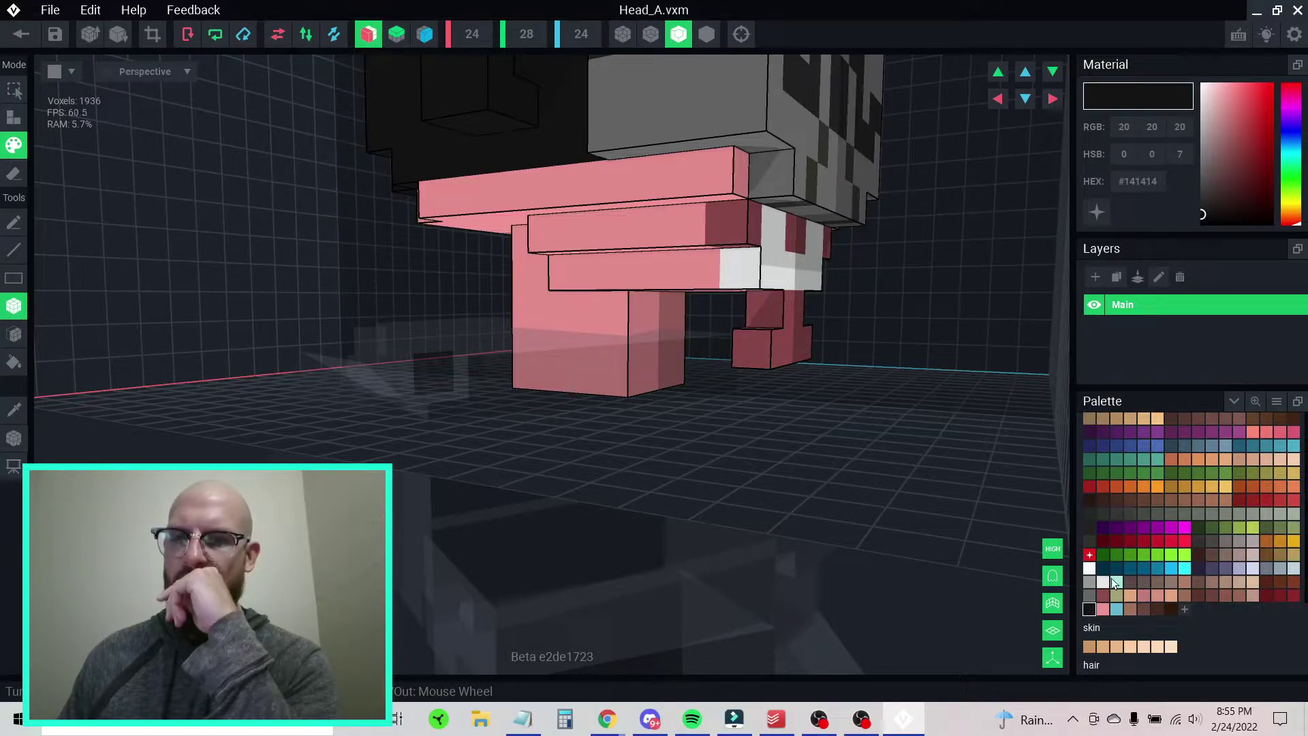
scroll(1126, 559, "down", 3)
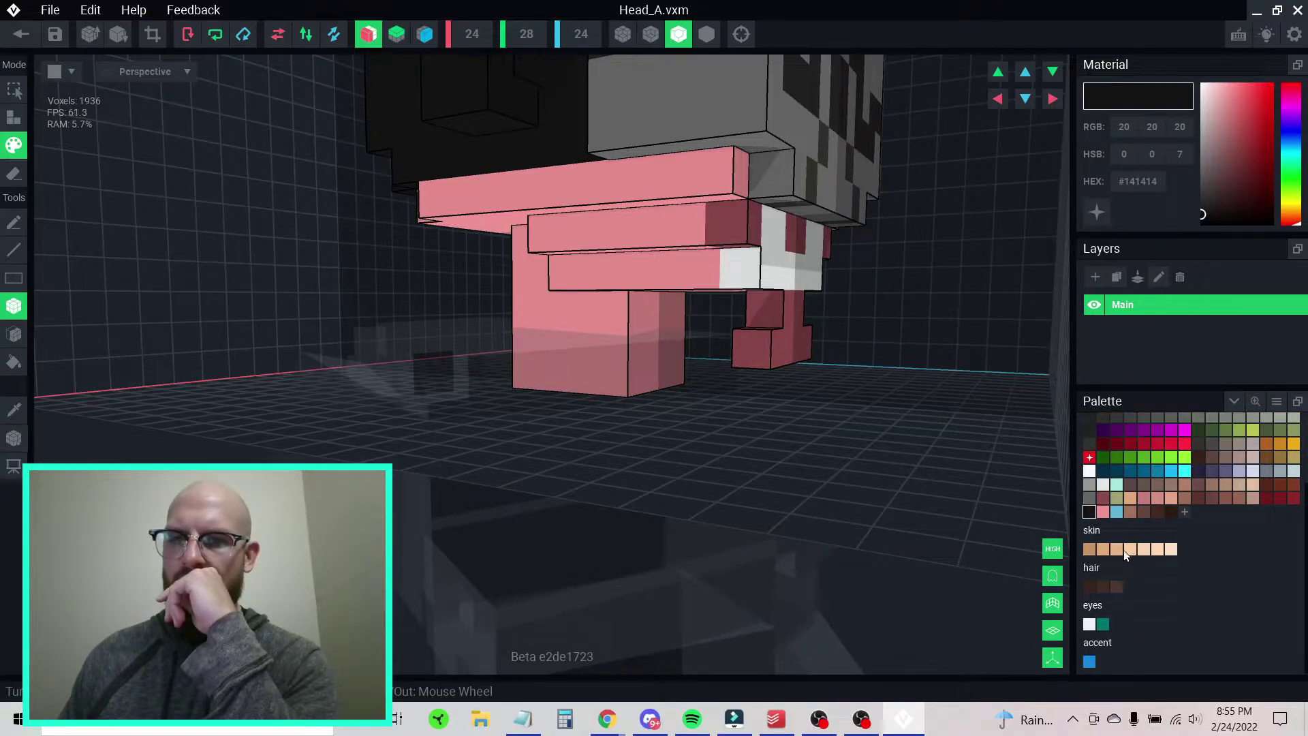
left_click(1129, 549)
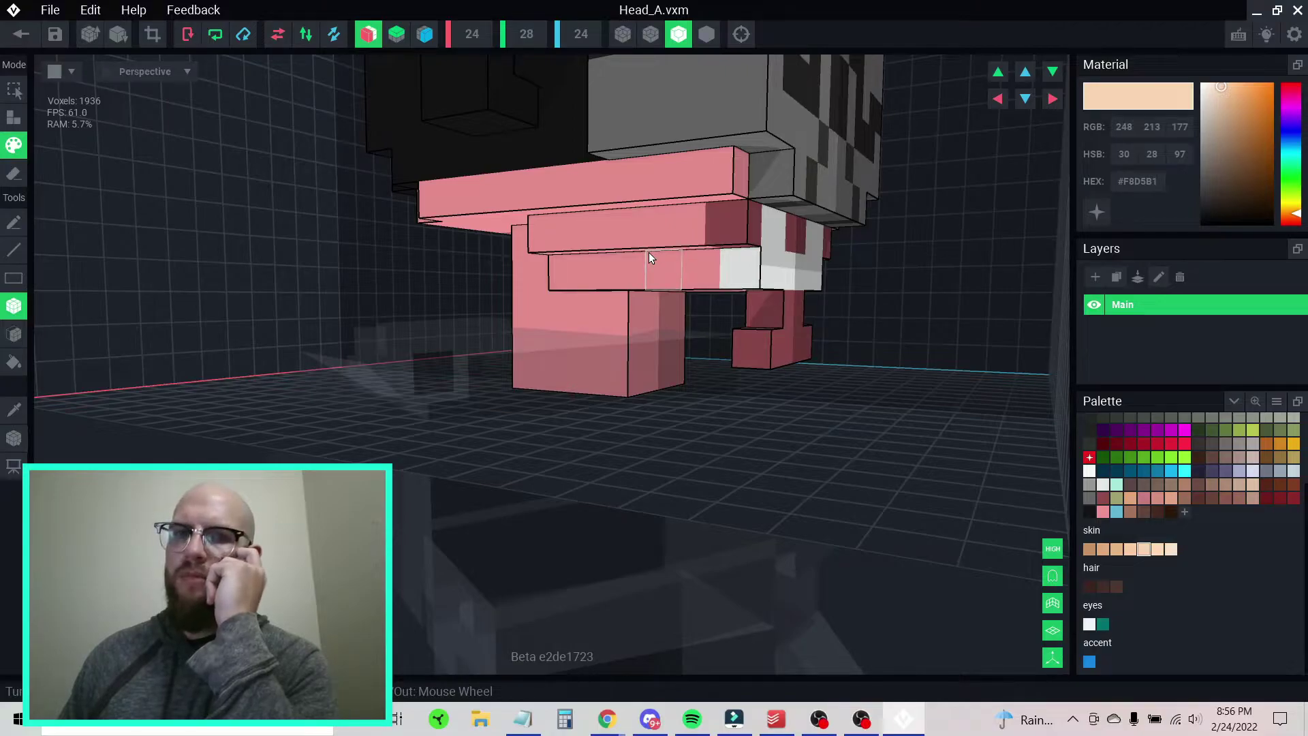
scroll(648, 252, "down", 3)
mouse_move(656, 233)
right_mouse_down()
mouse_move(644, 256)
mouse_move(660, 218)
right_mouse_up()
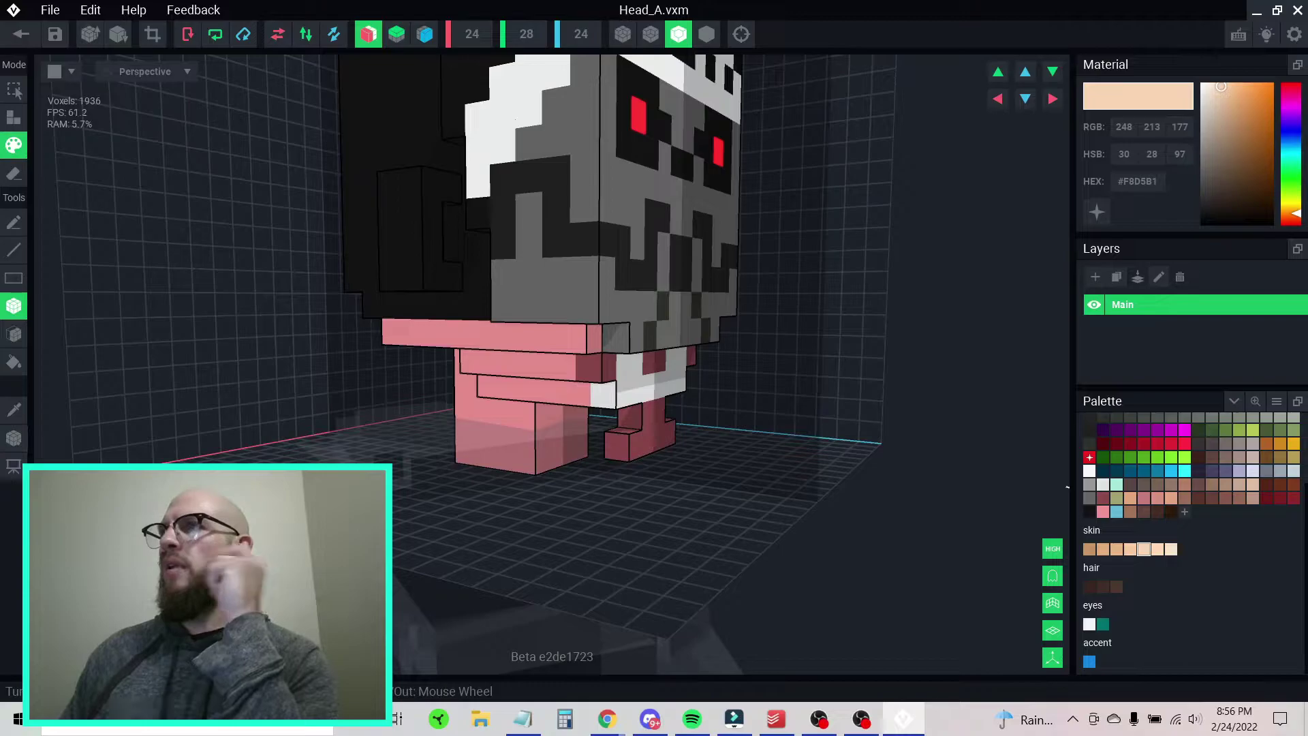
- Set the dark palette swatch directly above the #212121 one to pure black #000000 and use it as paint colour
scroll(1159, 472, "up", 3)
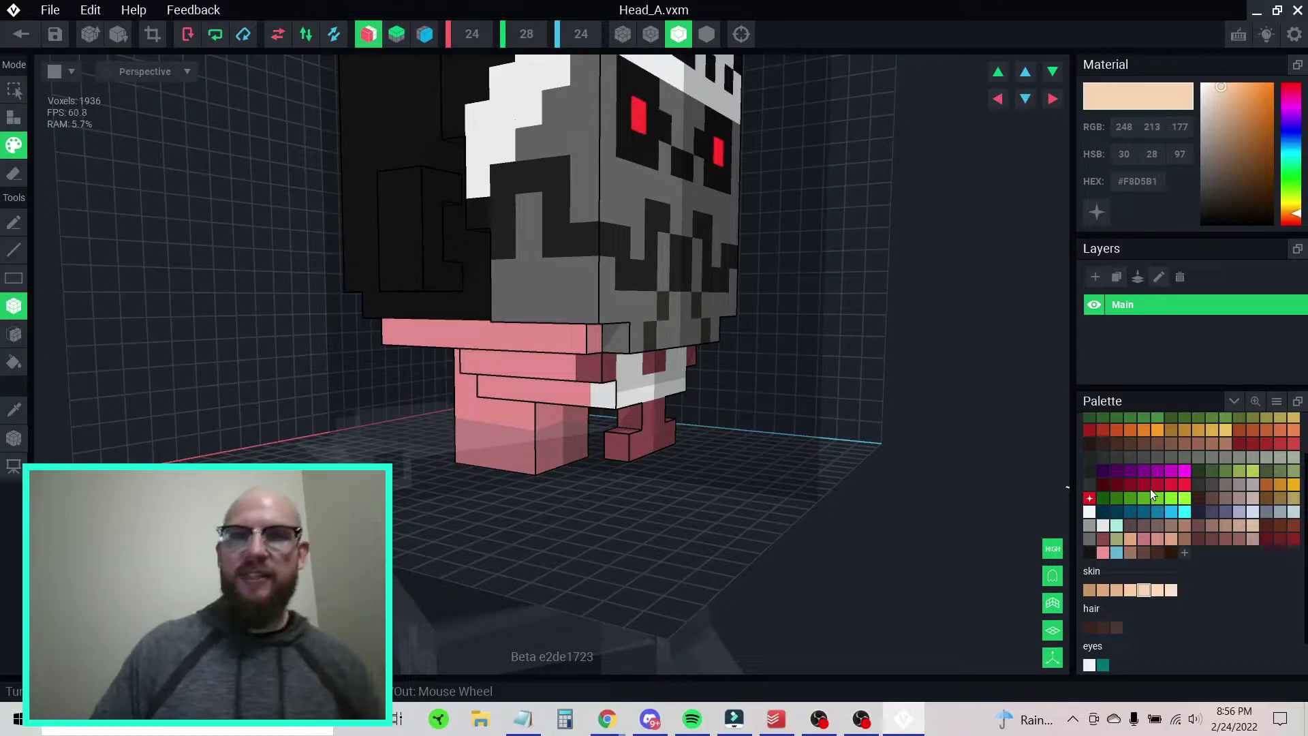
left_click(1089, 485)
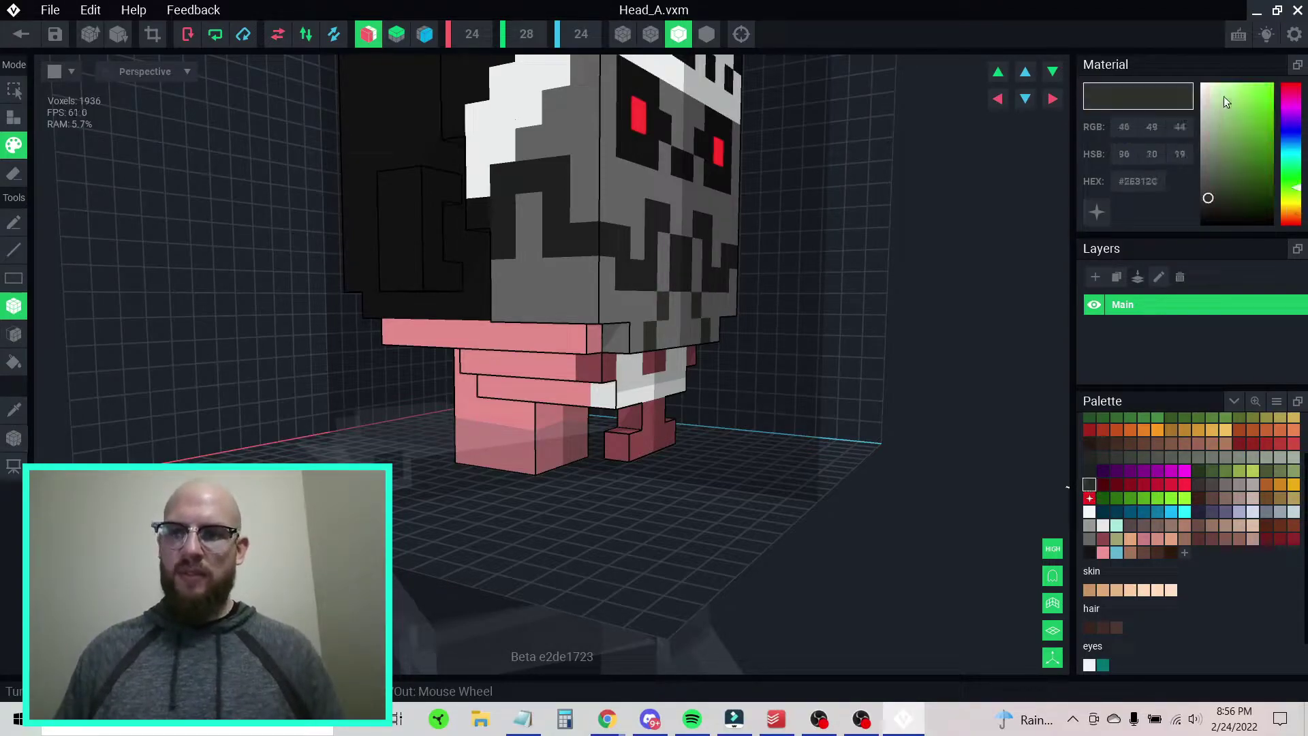
left_click(1089, 474)
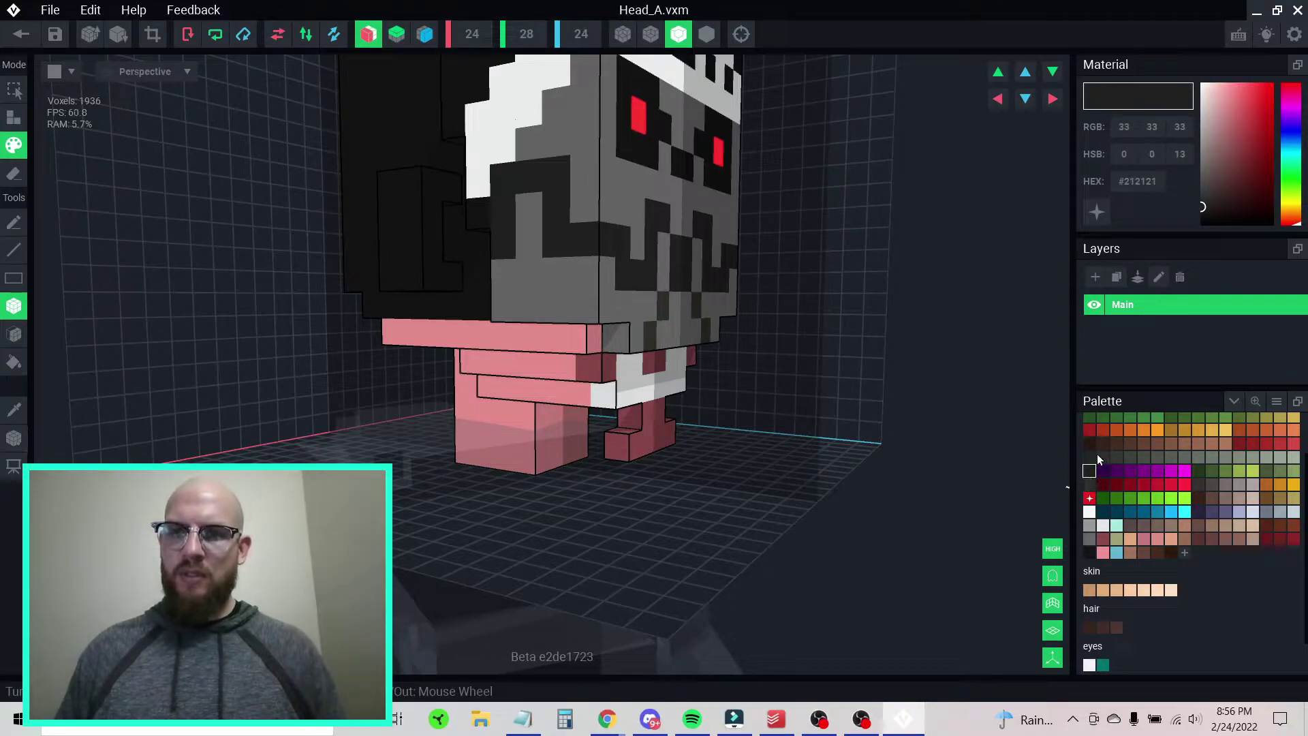
left_click(1090, 458)
left_click_drag(1214, 186, 1107, 355)
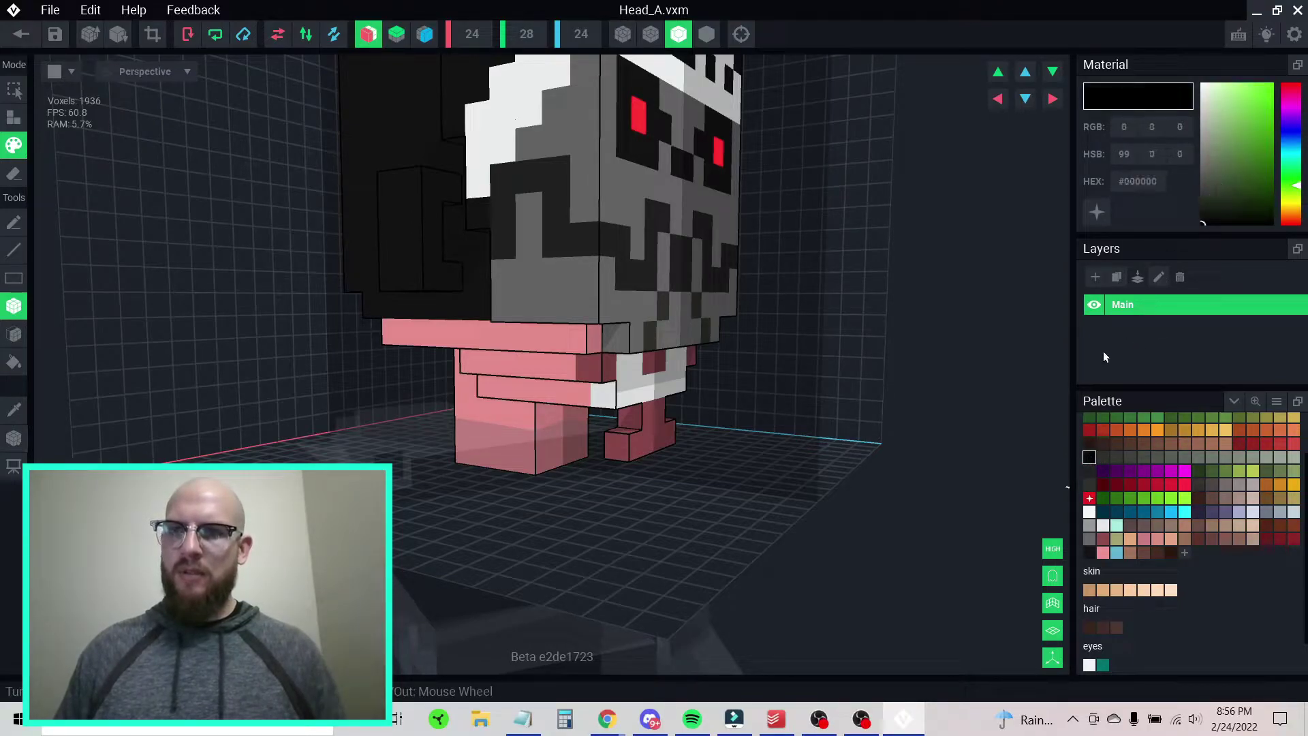
- Paint a #000000 strap down the head's side behind the mask, passing in front of the ear to the upper jaw step
right_click_drag(503, 263, 506, 262)
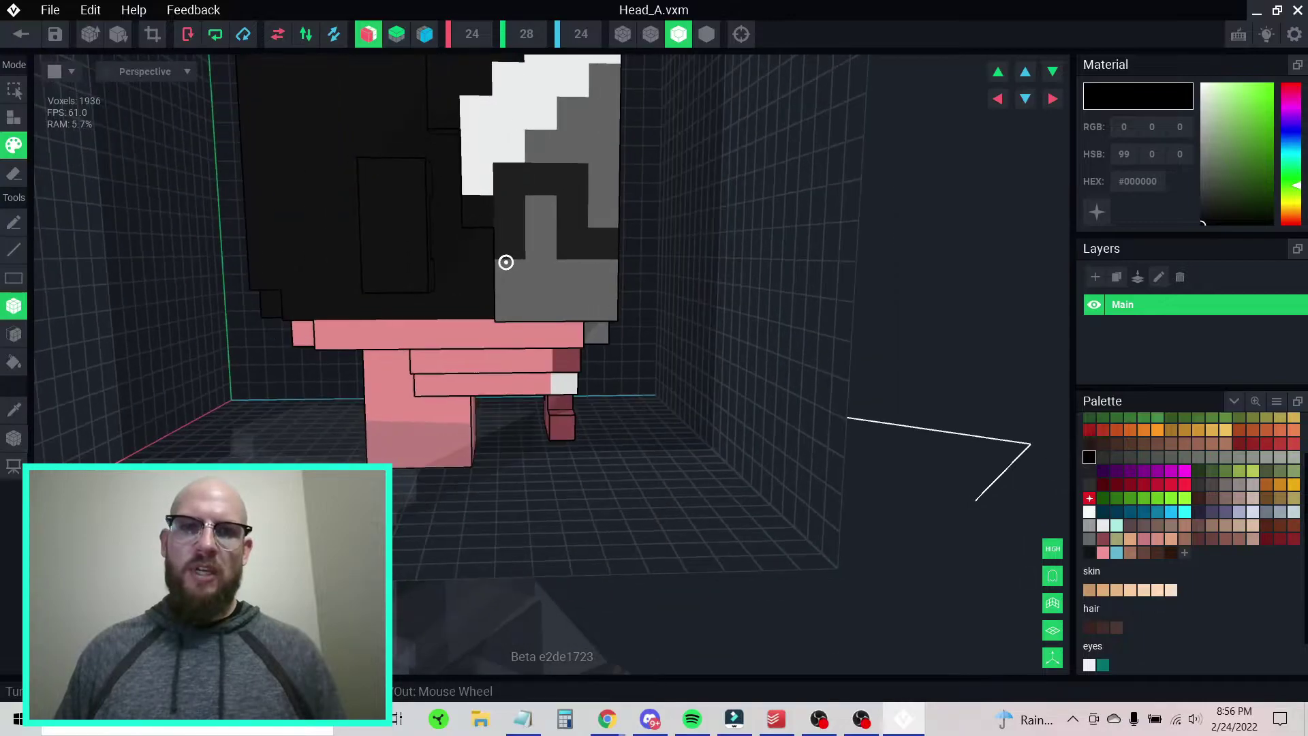
scroll(489, 231, "down", 5)
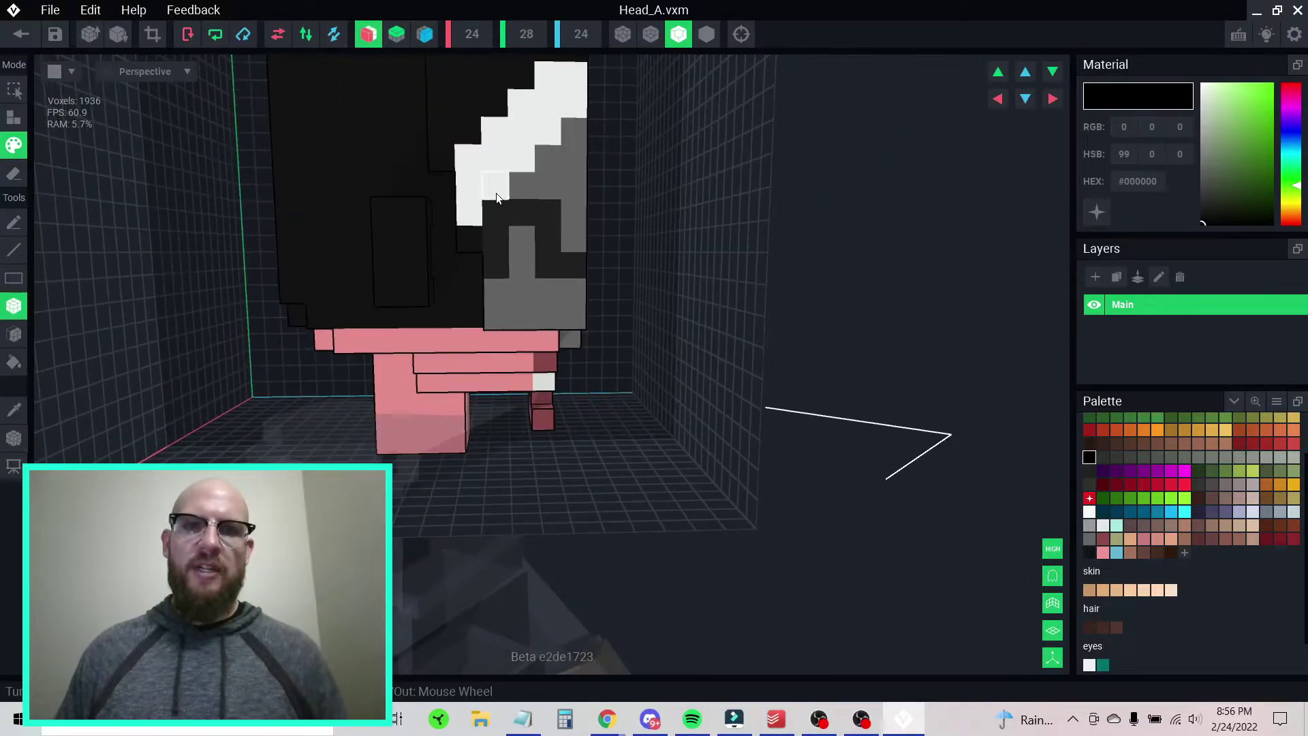
mouse_move(496, 194)
right_mouse_down()
mouse_move(494, 240)
mouse_move(509, 245)
mouse_move(736, 259)
mouse_move(476, 190)
right_mouse_up()
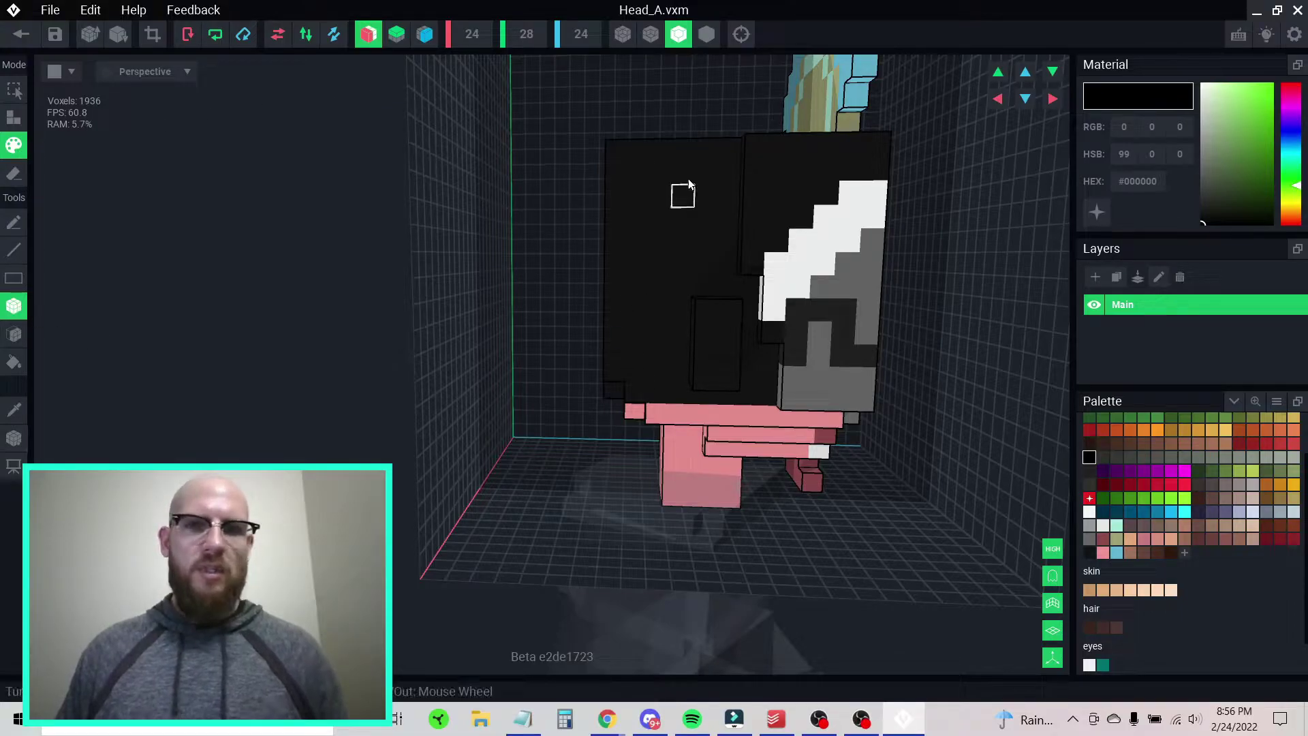
left_click_drag(730, 156, 730, 399)
left_click(729, 394)
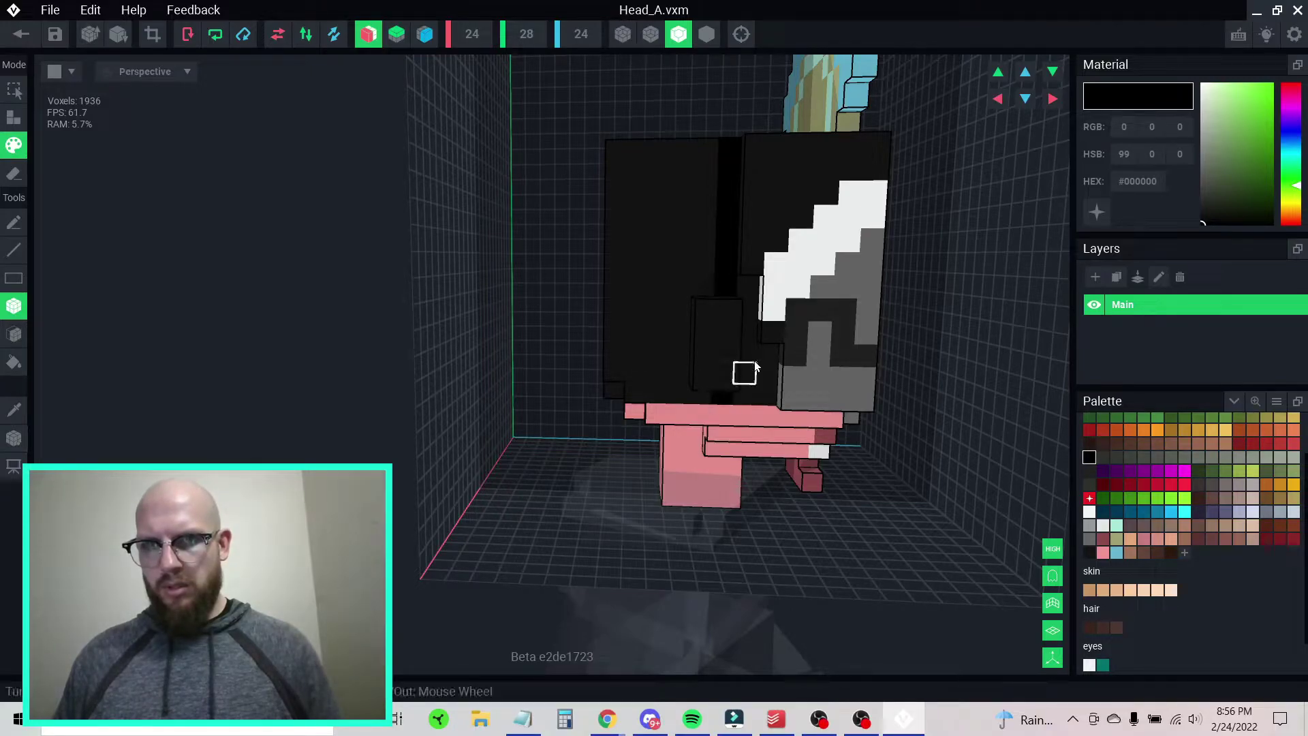
mouse_move(755, 290)
left_mouse_down()
mouse_move(756, 364)
mouse_move(769, 355)
mouse_move(780, 417)
left_mouse_up()
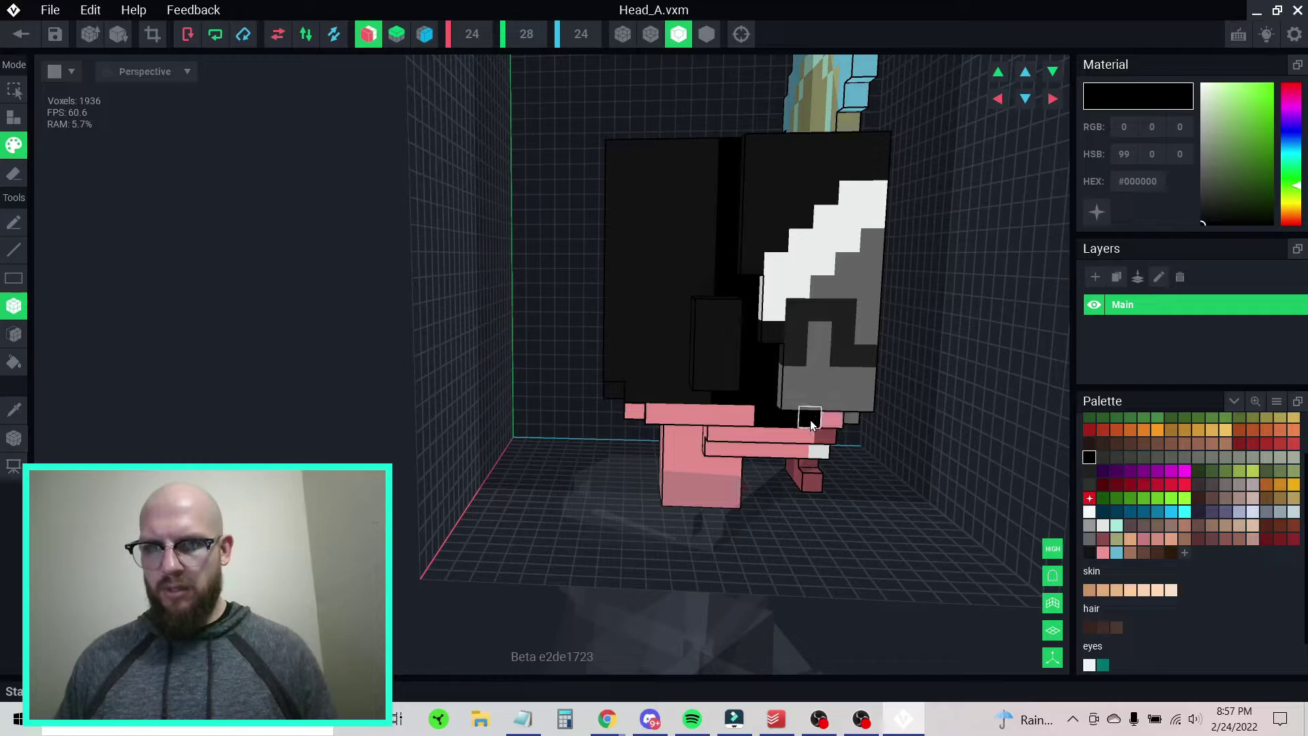
- Continue the black #000000 strap diagonally across the pink jaw steps and under the chin
right_click_drag(805, 430, 804, 425)
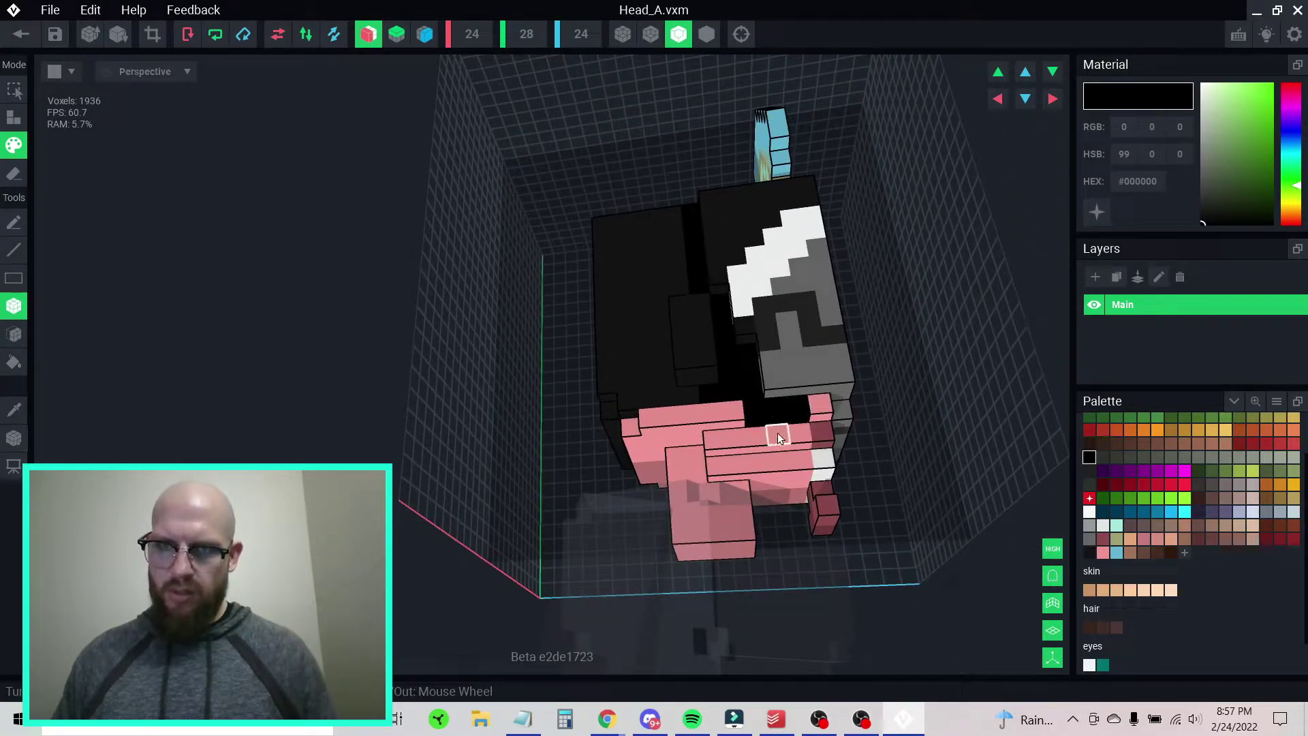
left_click(779, 443)
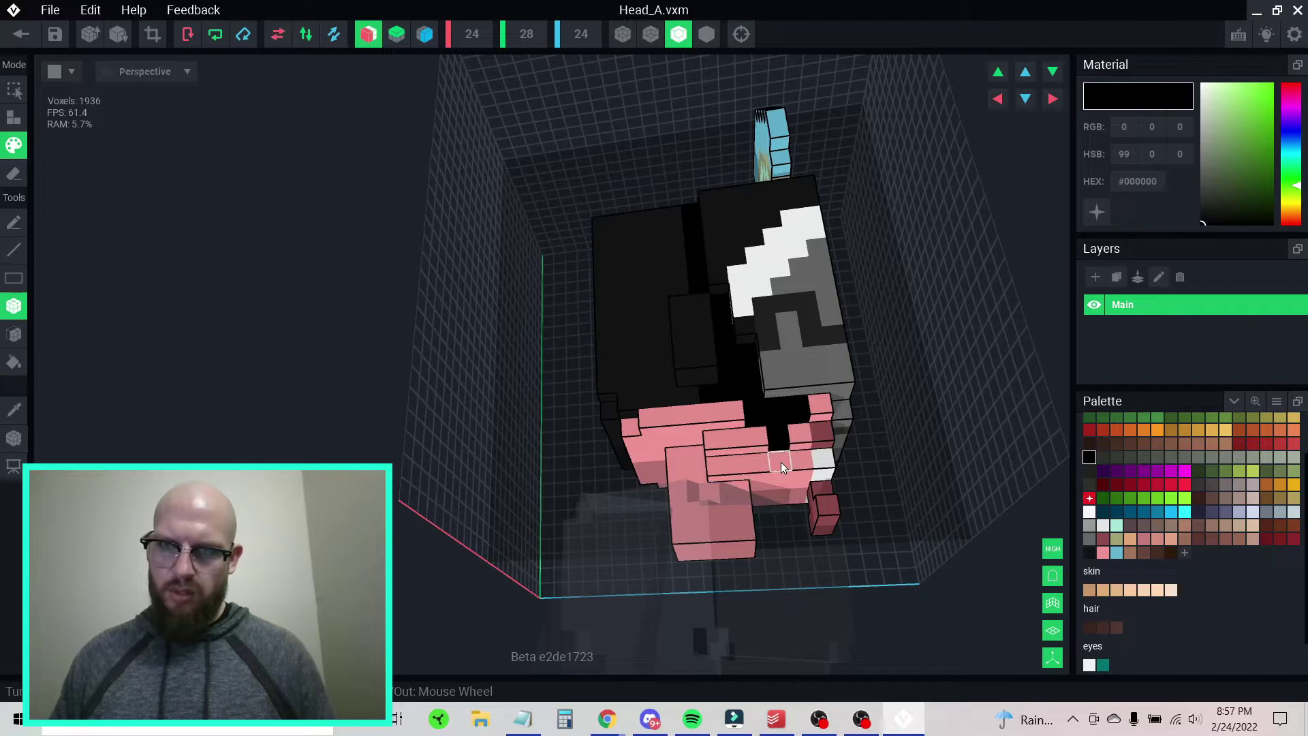
left_click(775, 415)
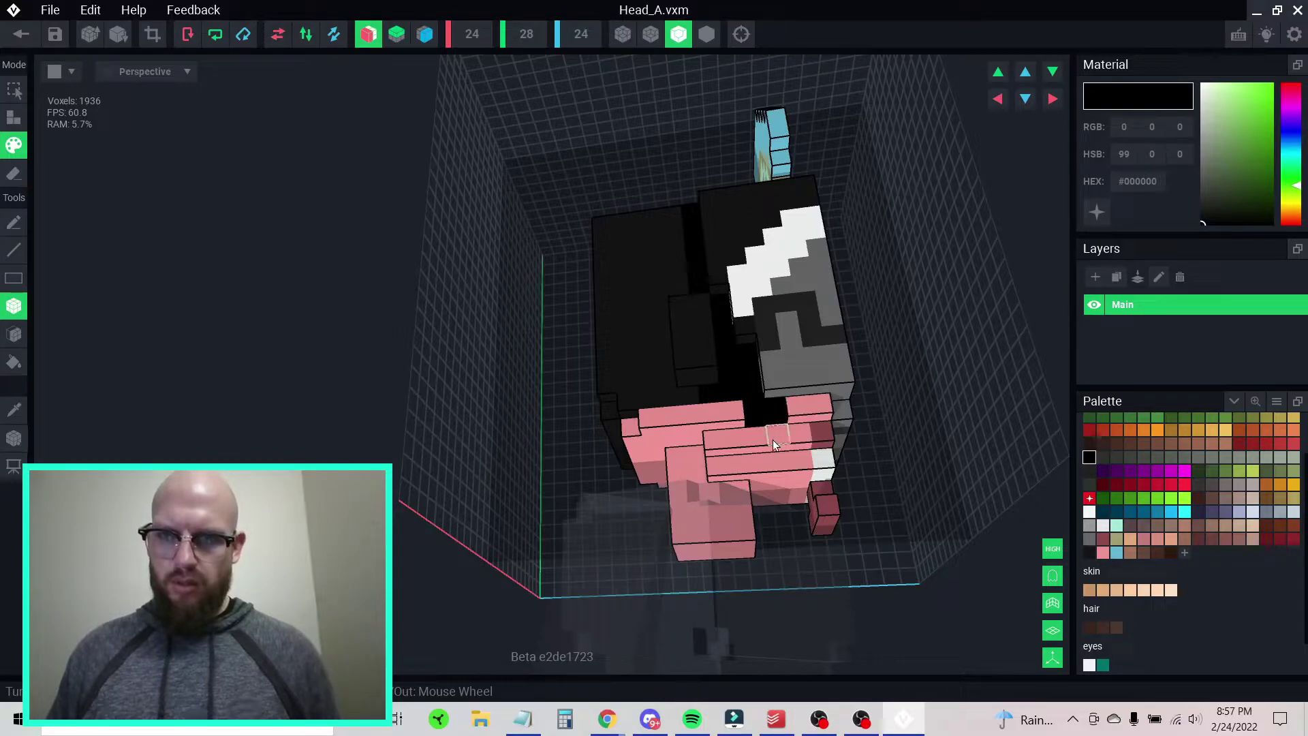
left_click(765, 465)
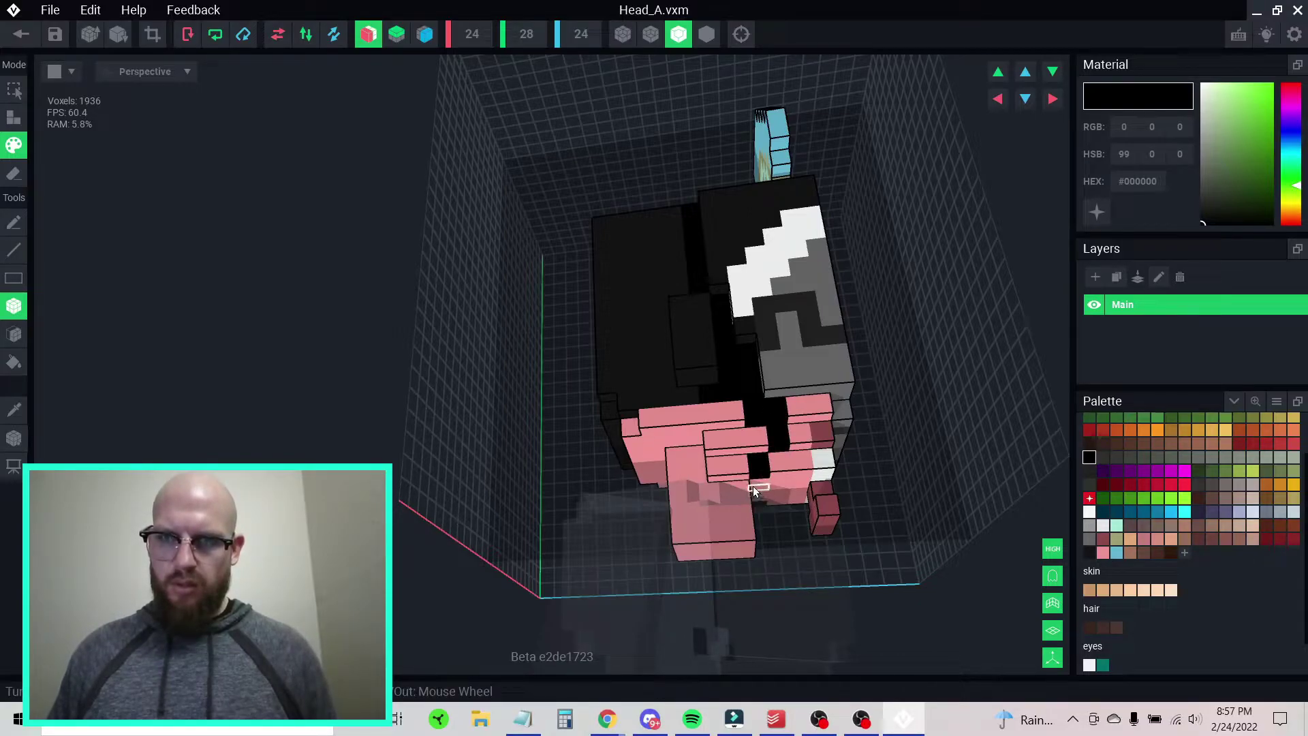
right_click_drag(753, 453, 854, 427)
right_click_drag(621, 526, 703, 561)
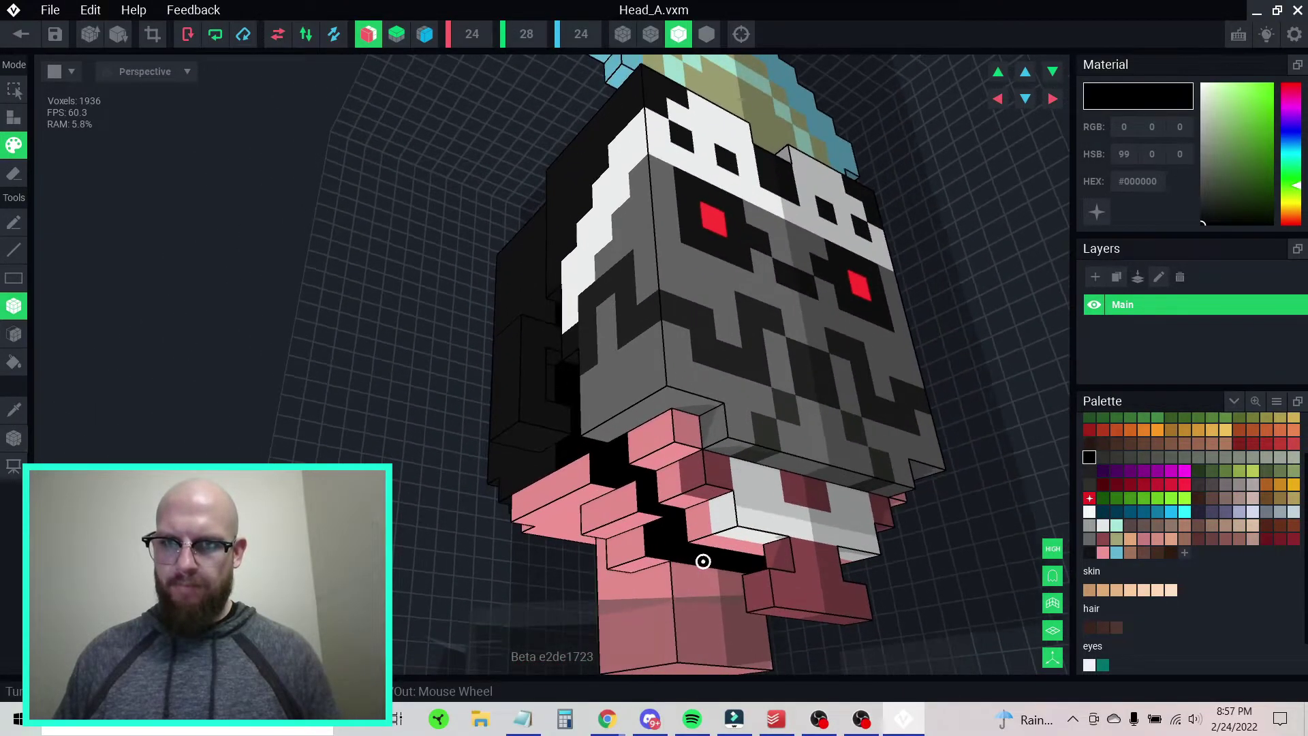
- Extend the white chin patch backwards along the lowest jaw step to the strap with sampled #E5E7E7
left_click(741, 533, "alt")
left_click(702, 526)
mouse_move(738, 543)
right_mouse_down()
mouse_move(734, 581)
mouse_move(856, 583)
right_mouse_up()
left_click(737, 590)
scroll(813, 581, "up", 3)
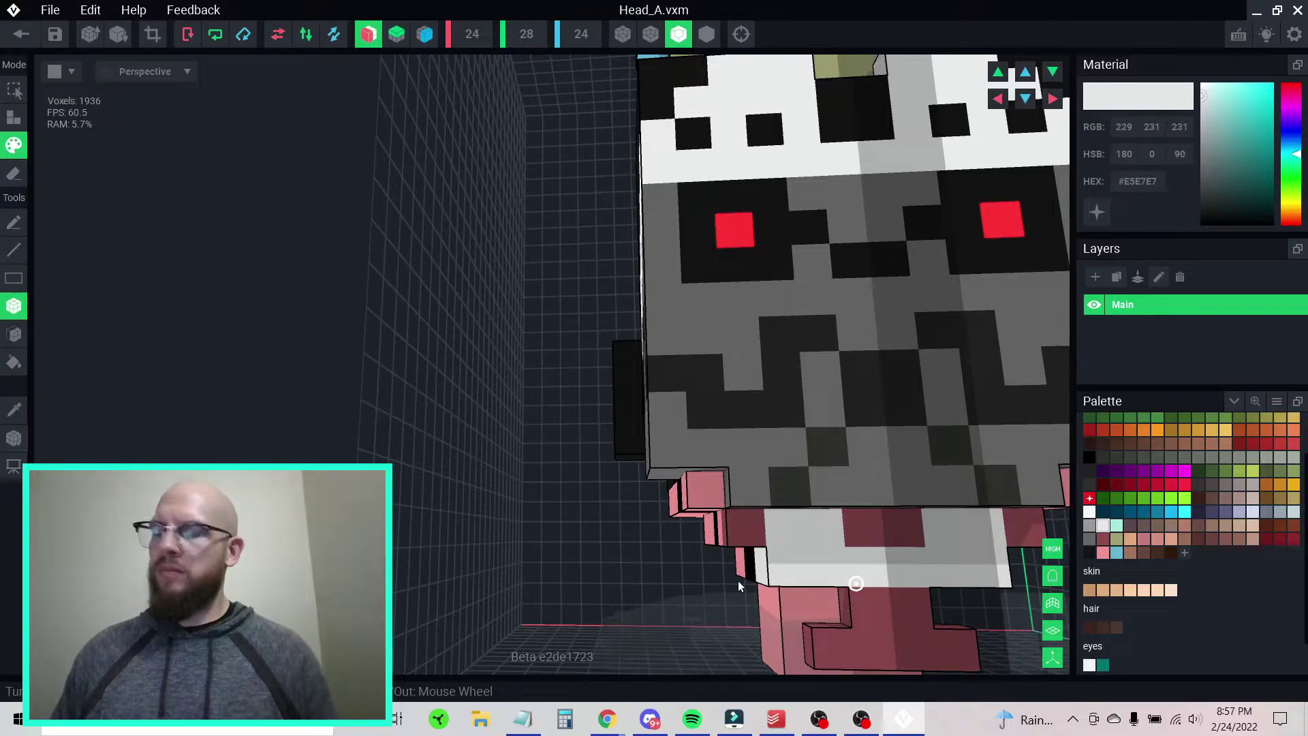
scroll(784, 558, "down", 5)
right_click_drag(788, 524, 949, 522)
middle_click_drag(934, 466, 735, 411)
right_click_drag(783, 426, 877, 412)
left_click(887, 417)
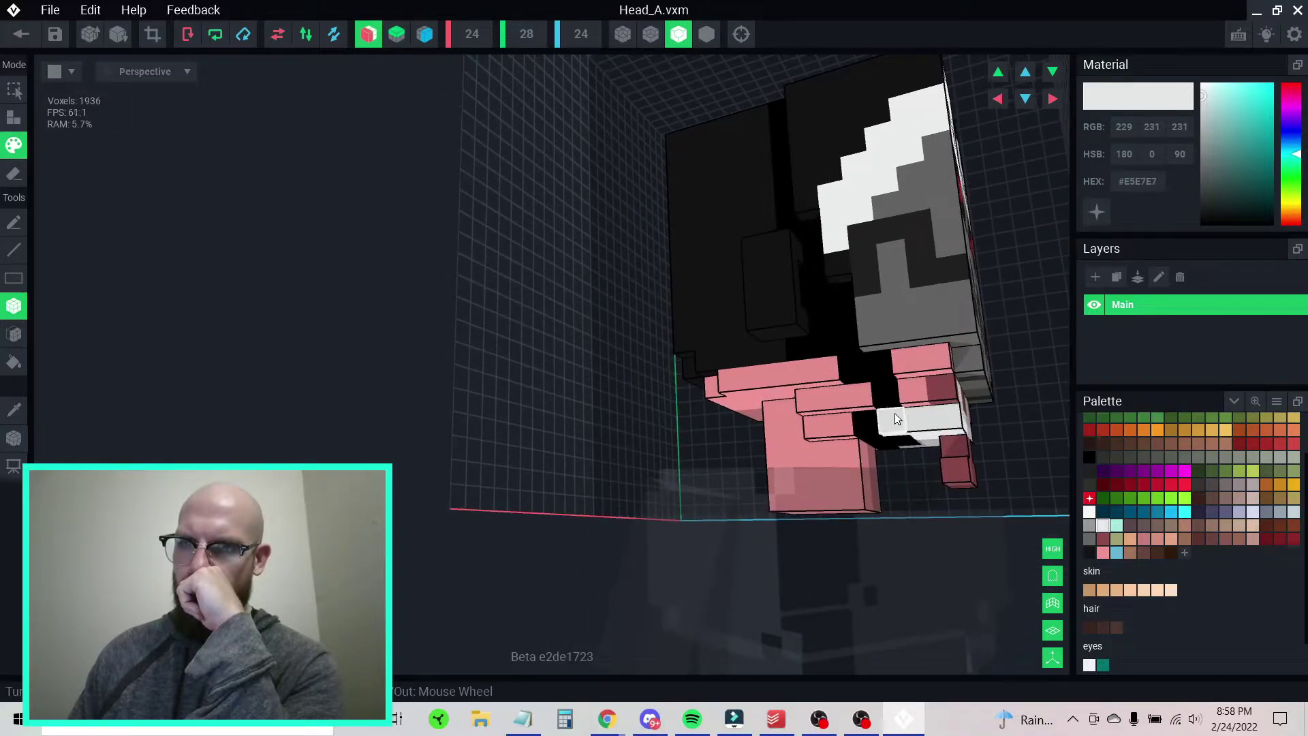
- Repaint the rearmost white voxel and the black strap voxels on the two upper jaw steps with sampled pink #EF9393
key("i")
left_click(912, 394, "alt")
left_click(901, 413)
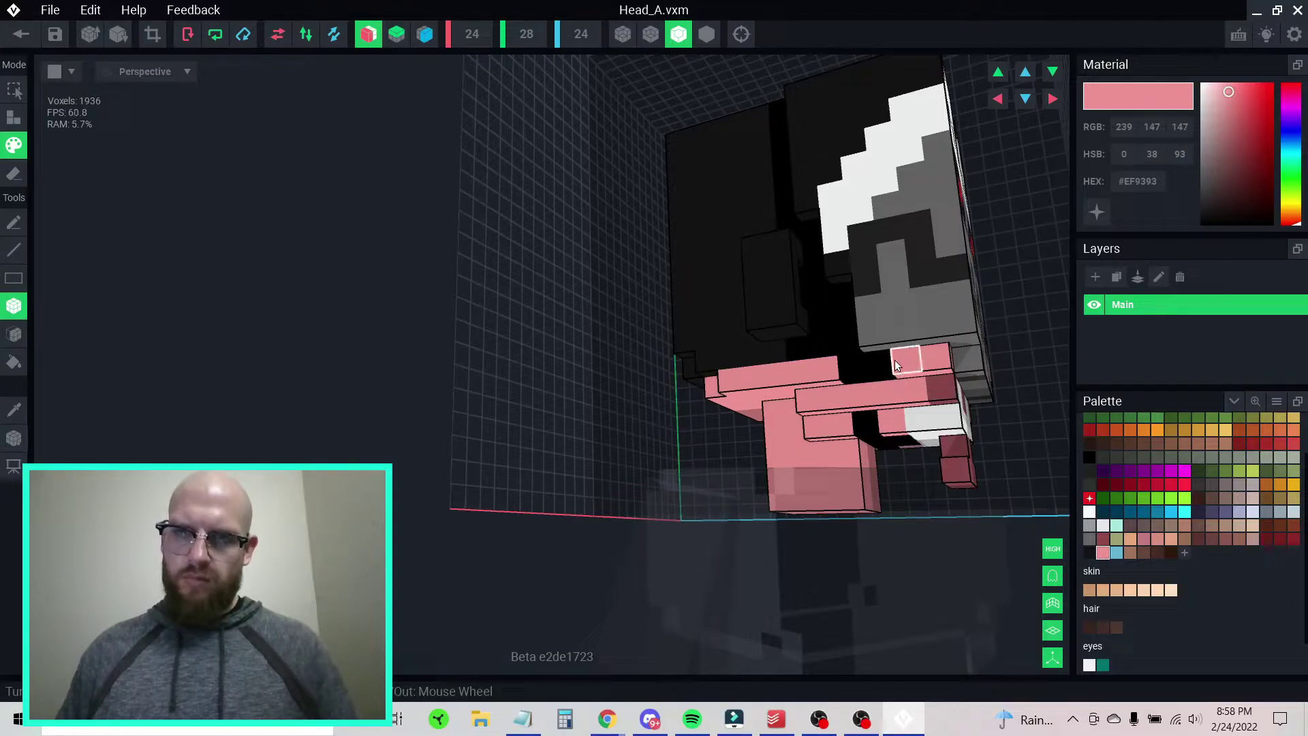
left_click(886, 366, "alt")
left_click(901, 358, "alt")
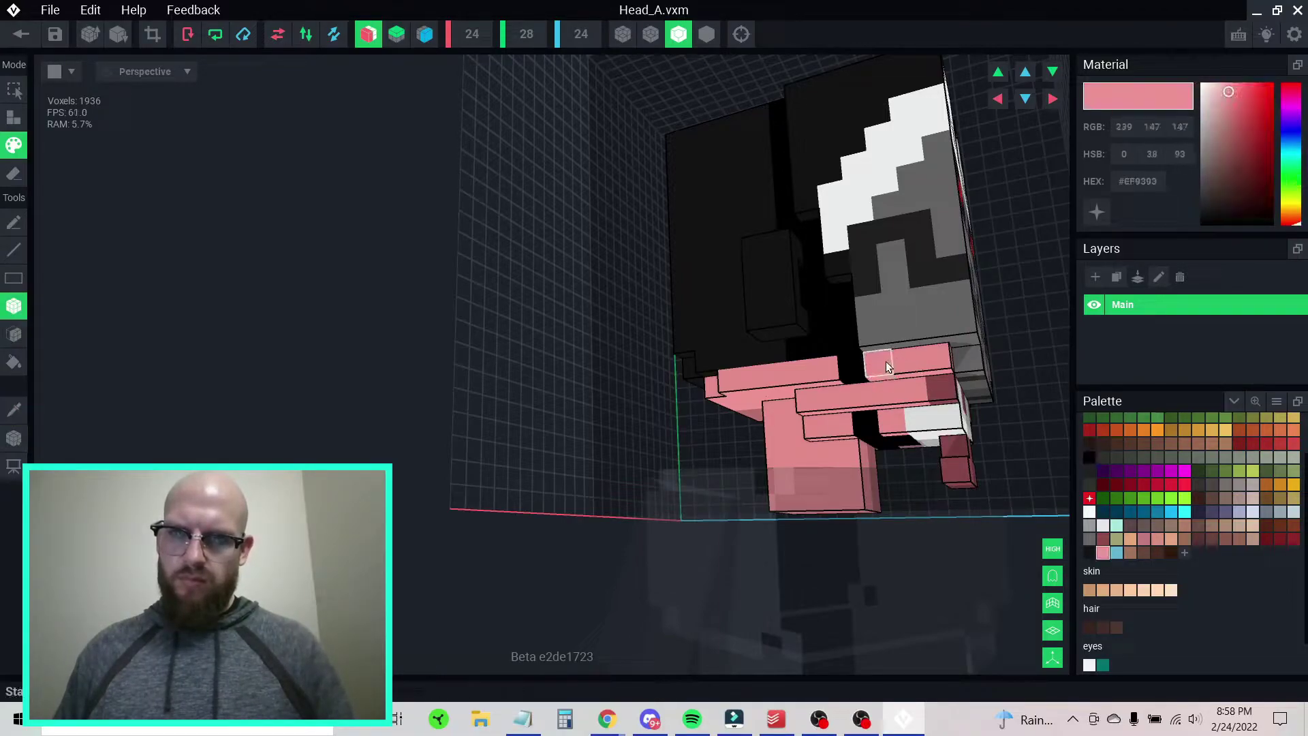
- Repaint the strap in sampled black #000000 as one straight column across the two upper jaw steps
mouse_move(914, 382)
right_mouse_down()
mouse_move(936, 379)
mouse_move(911, 381)
right_mouse_up()
left_click(880, 364, "alt")
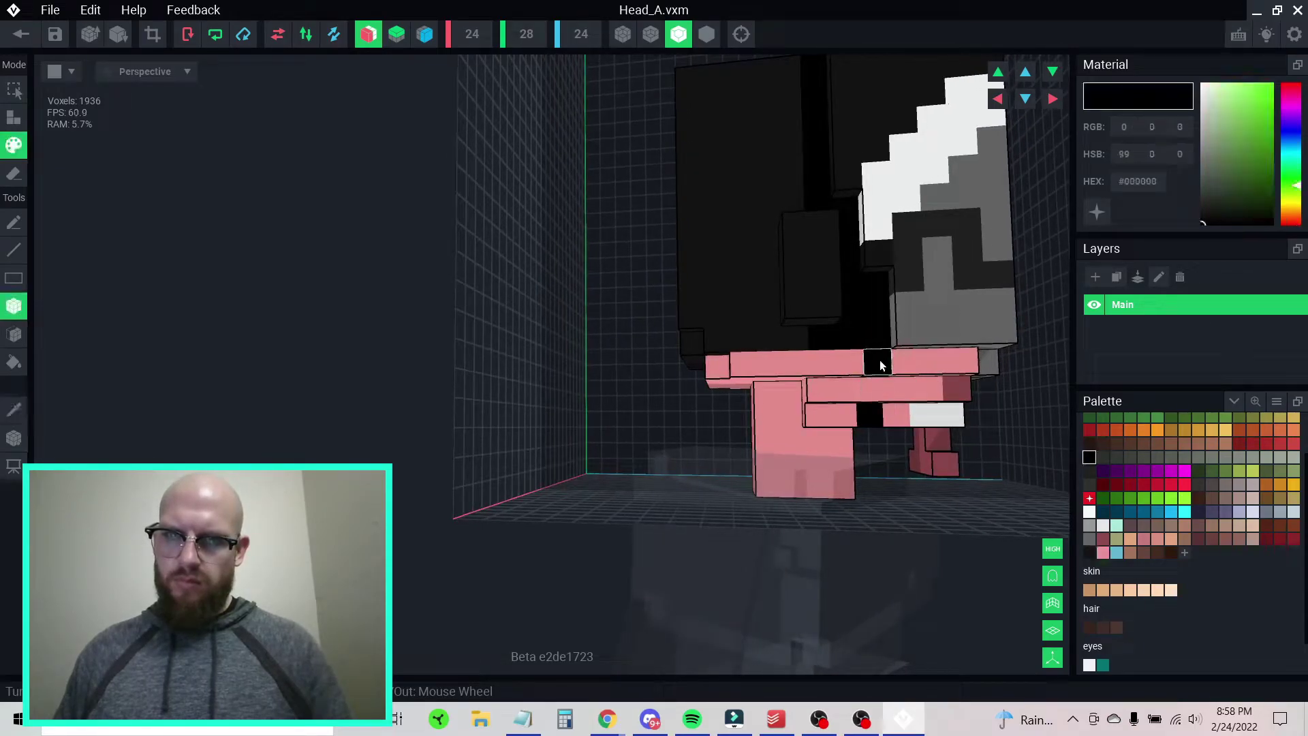
left_click(874, 389)
right_click_drag(870, 411, 963, 370)
- Paint over the black strap section on the lowest jaw step with sampled pink #EF9393
left_click(930, 412, "alt")
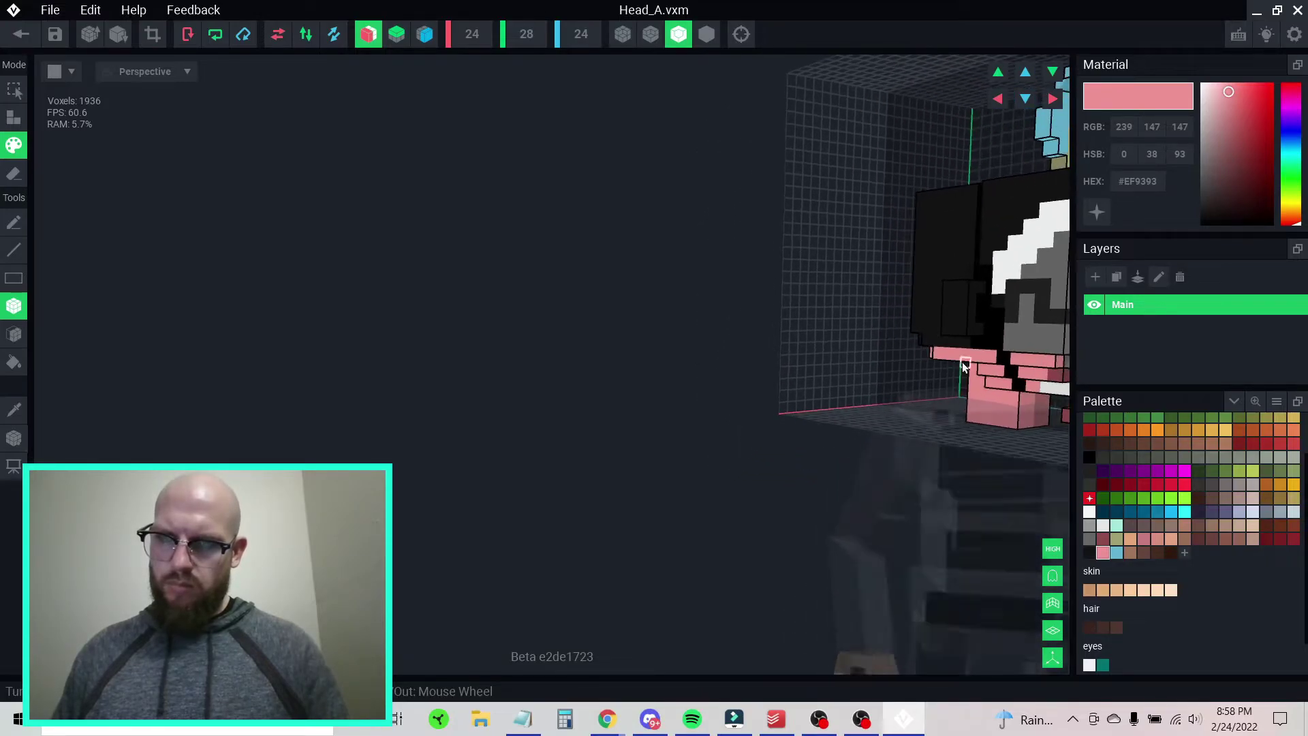
right_click_drag(1007, 332, 965, 329)
right_click_drag(837, 297, 905, 280)
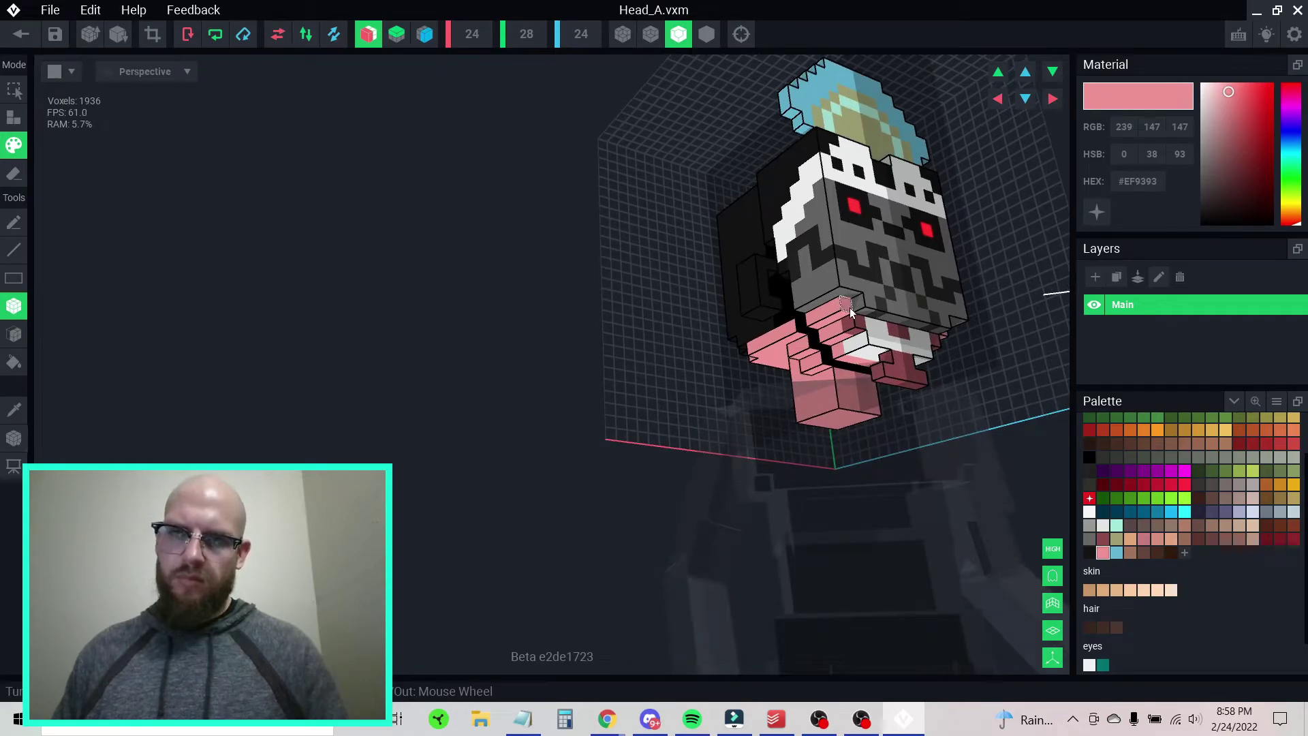
right_click_drag(883, 347, 852, 336)
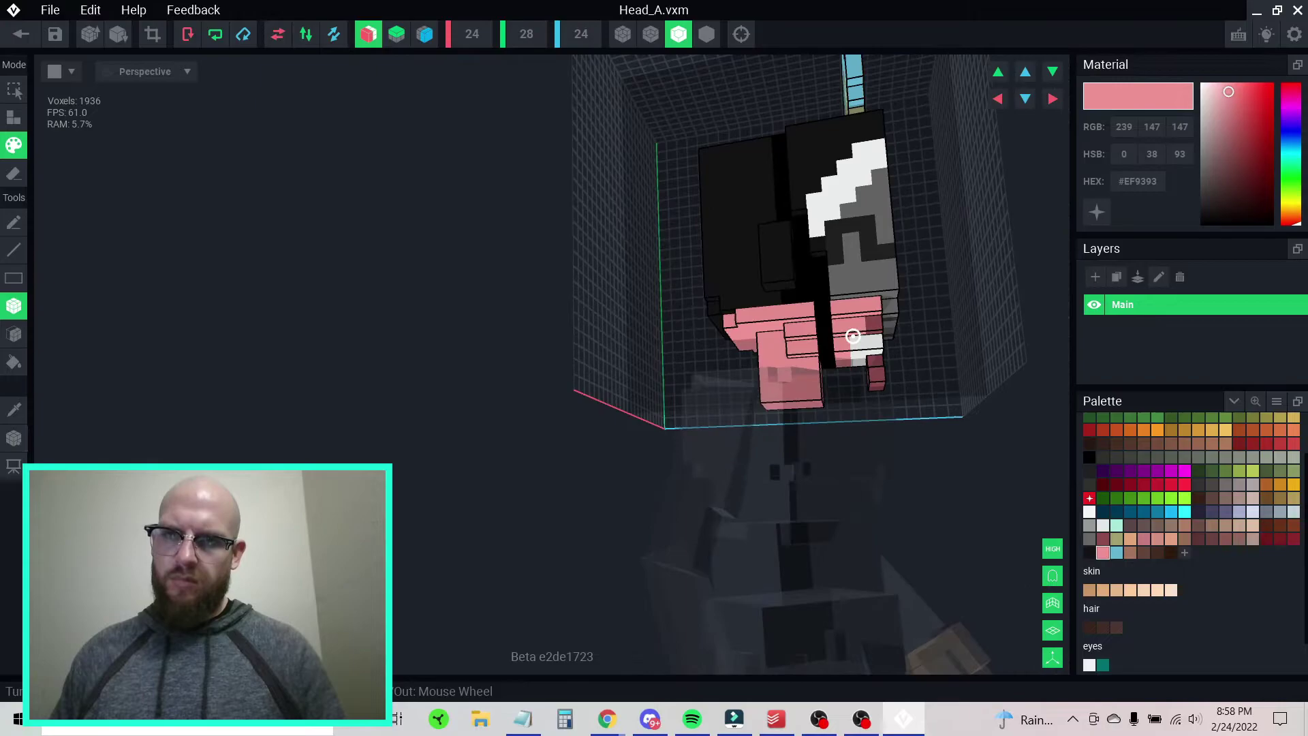
key("i")
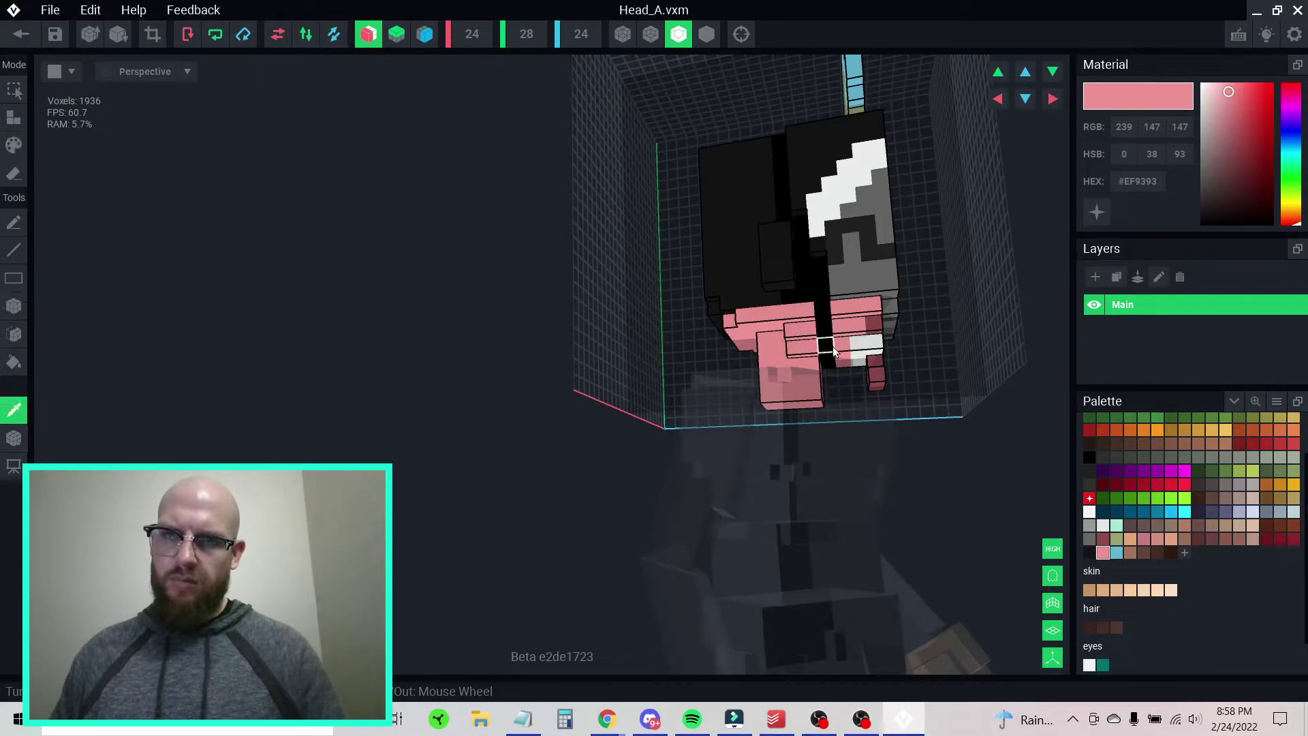
left_click(843, 351)
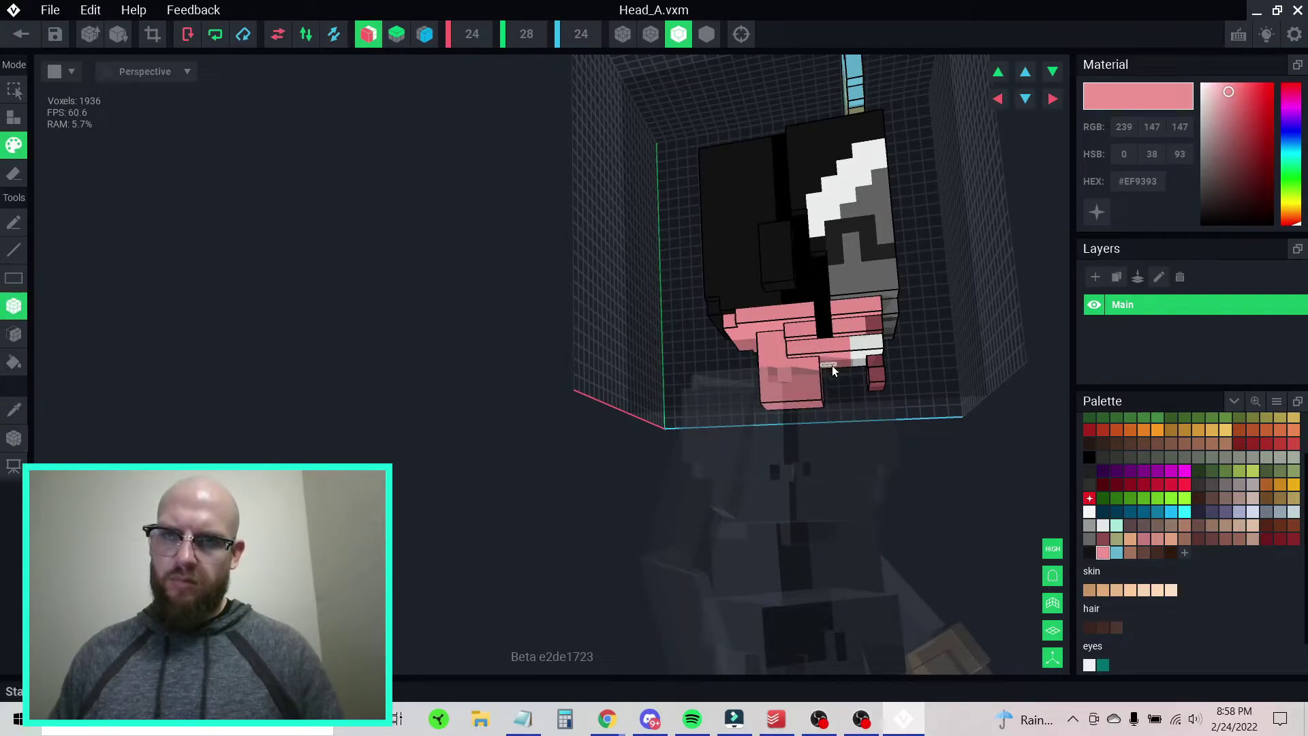
- Paint the side of the neck and the jaw steps behind the strap with sampled black #000000, undoing the last stroke at the rear corner
key("i")
left_click(822, 332)
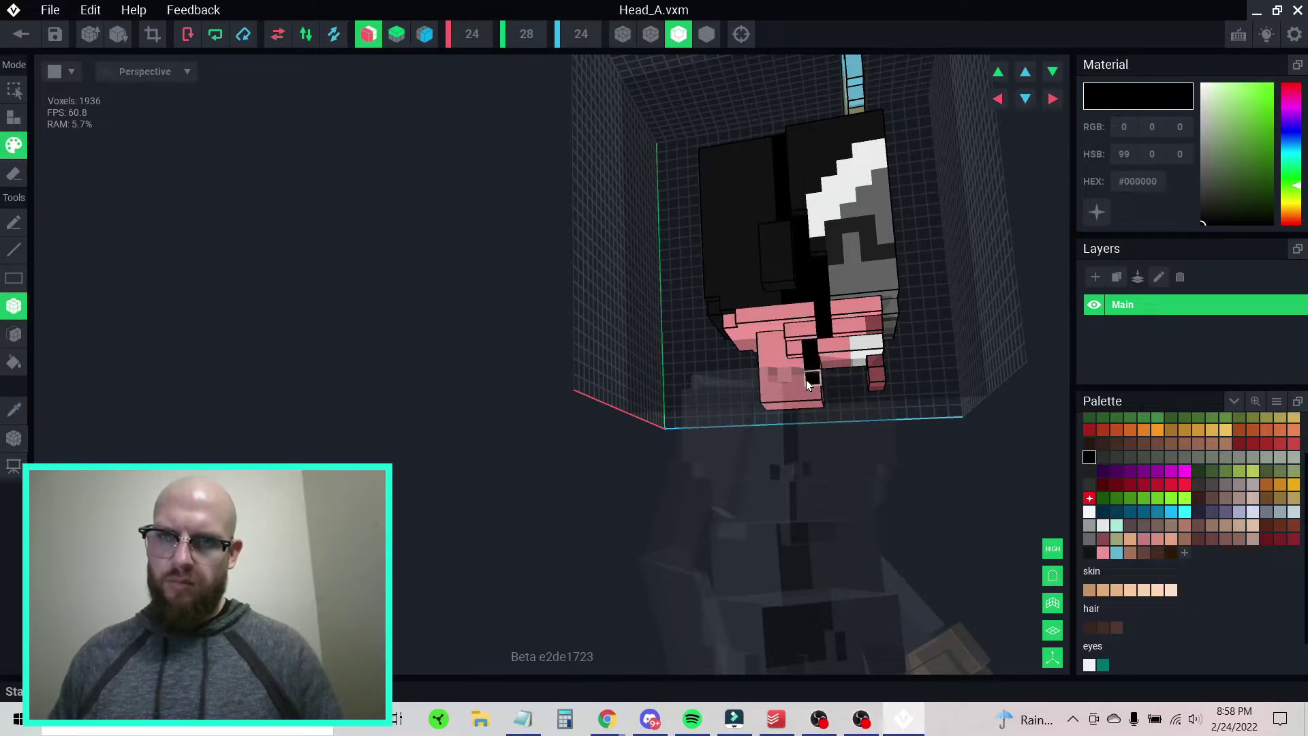
right_click_drag(819, 344, 828, 316)
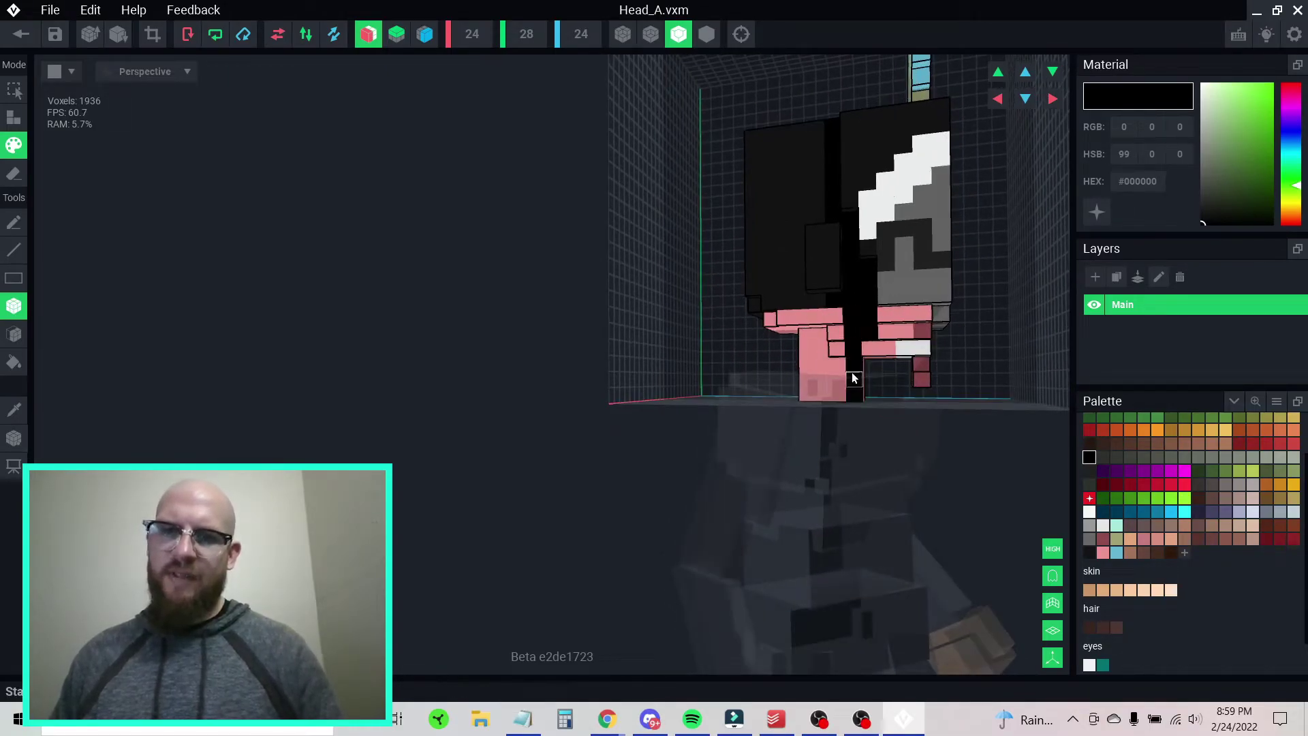
left_click_drag(834, 322, 822, 392)
right_click_drag(822, 395, 820, 315)
left_click_drag(793, 402, 769, 410)
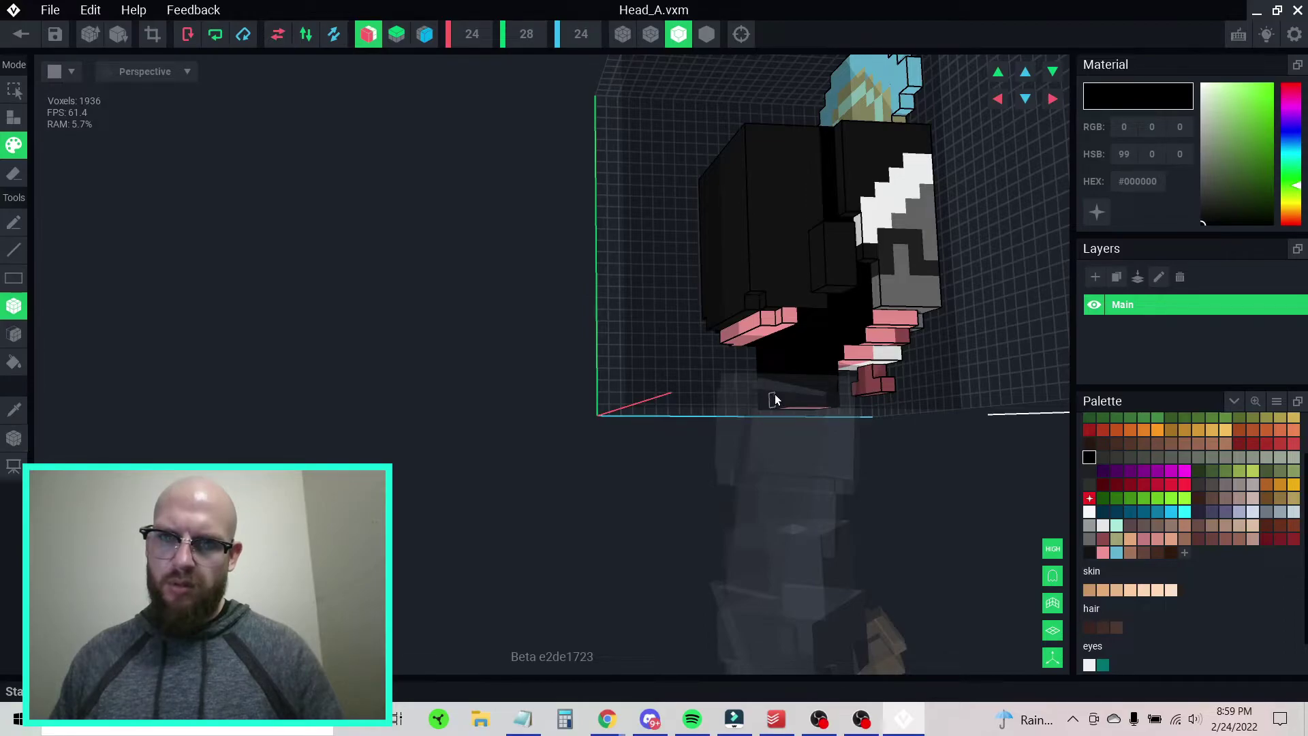
key("ctrl+z")
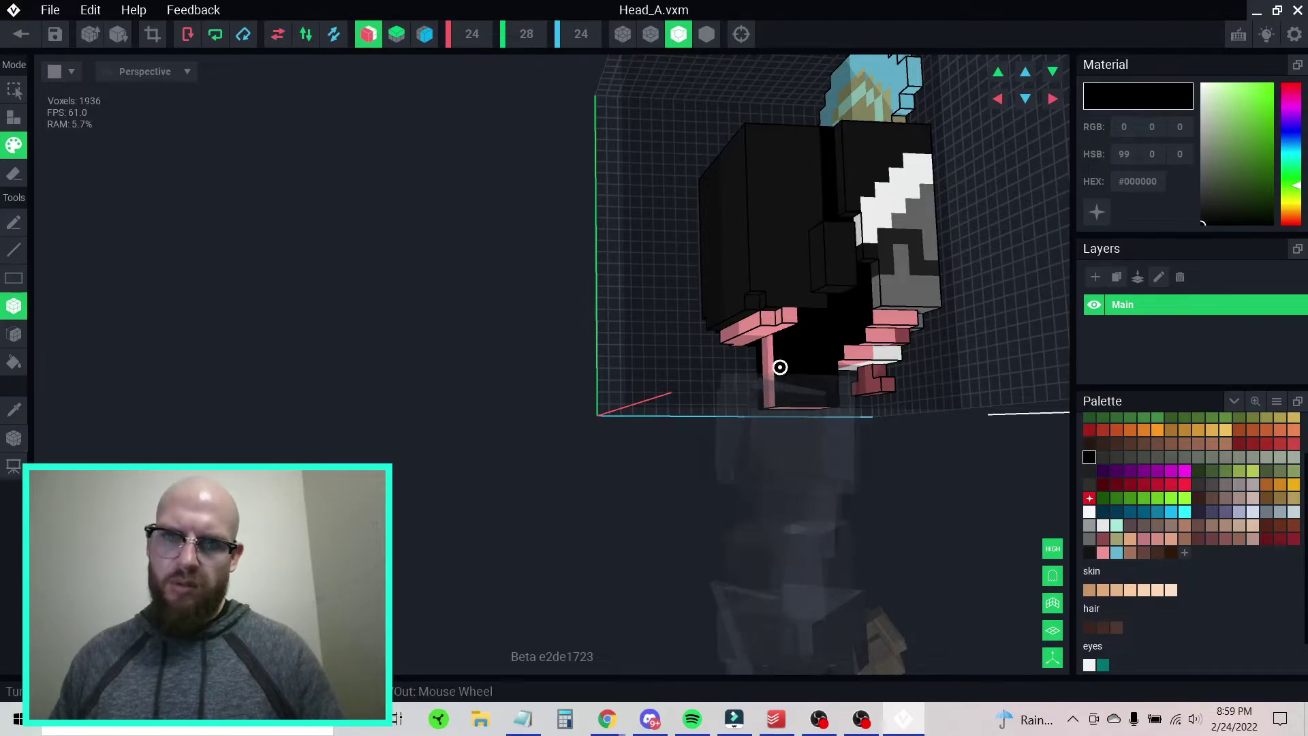
- Paint the back of the neck and the pink band beneath the rear of the head black #000000
right_click_drag(780, 368, 772, 346)
key("i")
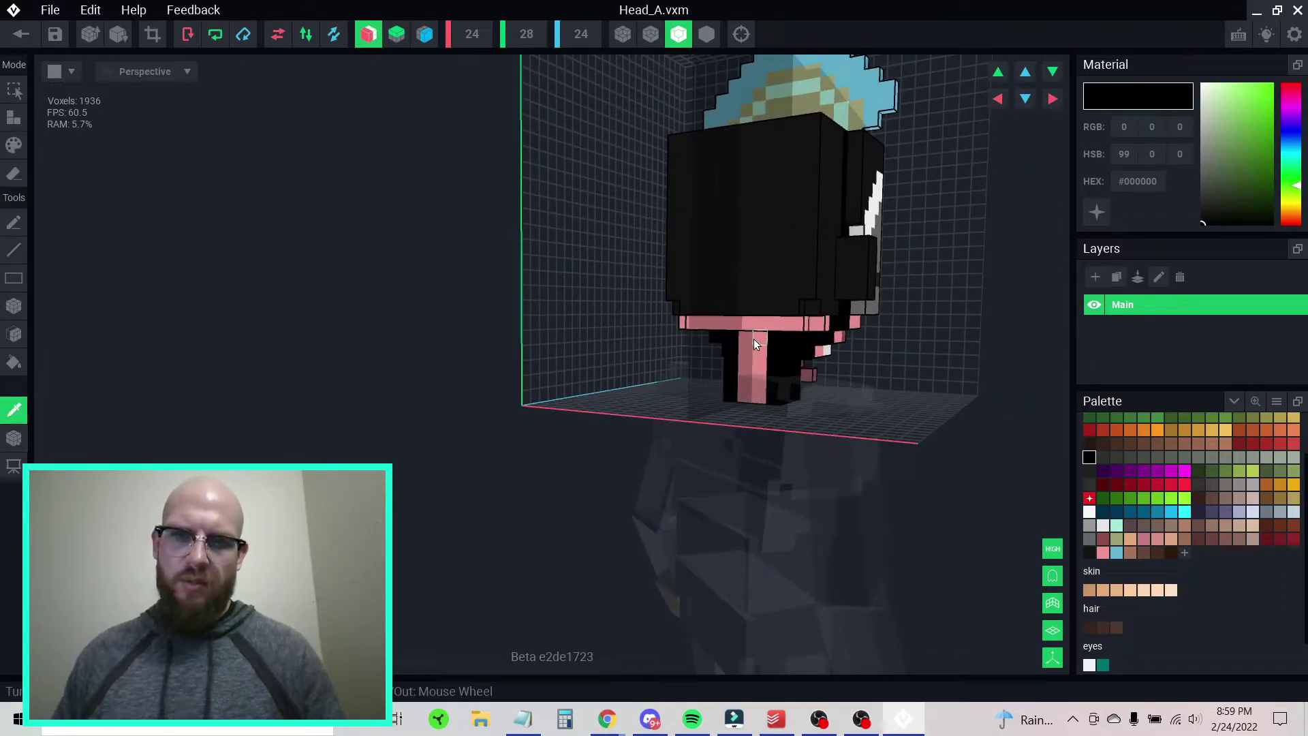
scroll(605, 427, "up", 5)
right_click_drag(608, 430, 579, 386)
left_click_drag(604, 436, 599, 486)
left_click_drag(619, 395, 688, 394)
right_click_drag(688, 393, 647, 388)
right_click_drag(760, 378, 736, 365)
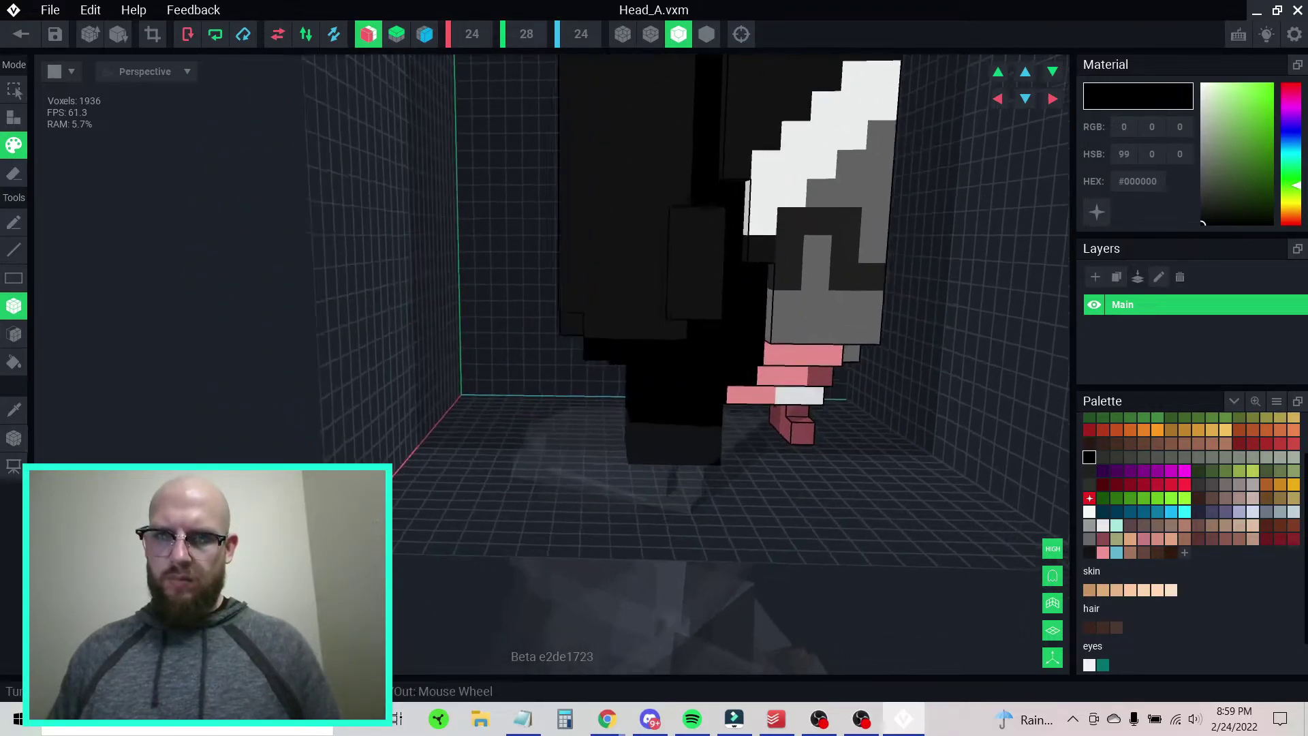
- Paint over the remaining pink voxels on the front and underside of the neck with black #000000
middle_click_drag(760, 378, 730, 370)
scroll(730, 370, "down", 2)
scroll(710, 320, "up", 2)
scroll(706, 320, "down", 4)
mouse_move(704, 320)
right_mouse_down()
mouse_move(685, 318)
mouse_move(715, 315)
mouse_move(701, 318)
right_mouse_up()
left_click(696, 386)
right_click_drag(658, 366, 722, 401)
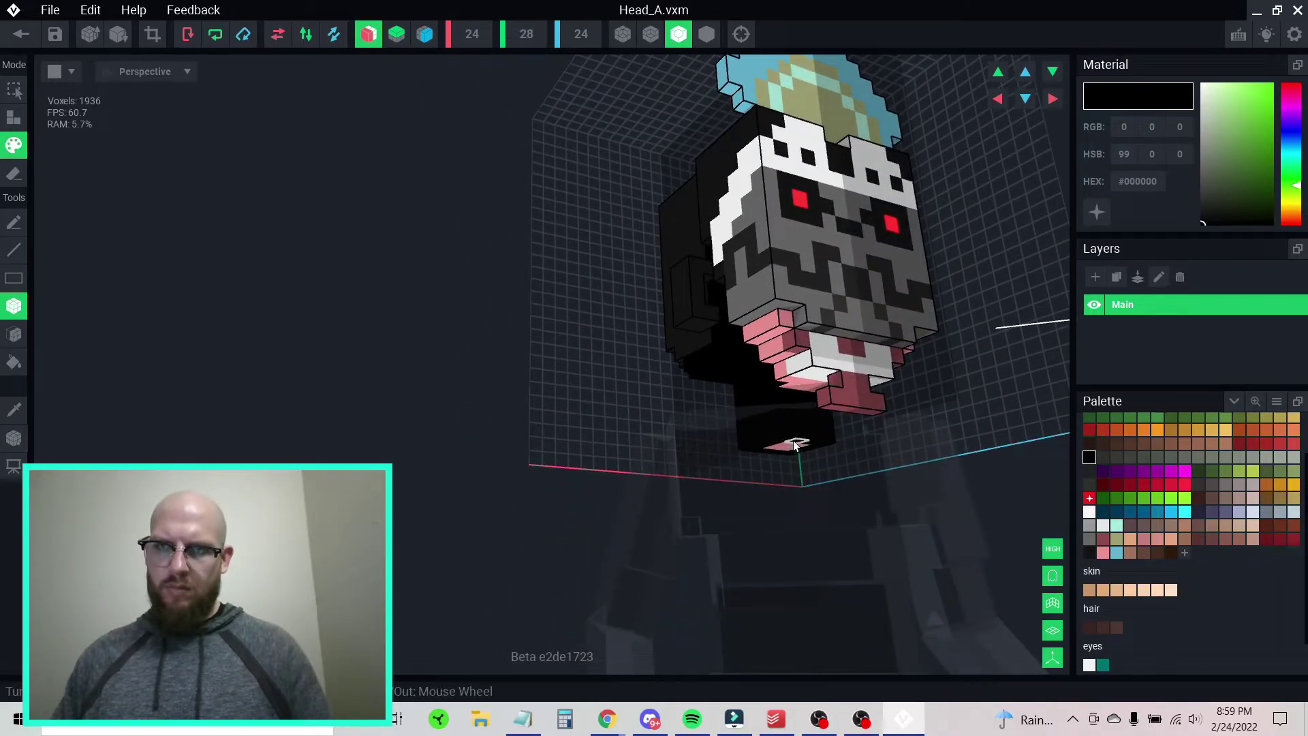
mouse_move(794, 432)
right_mouse_down()
mouse_move(811, 423)
mouse_move(799, 452)
right_mouse_up()
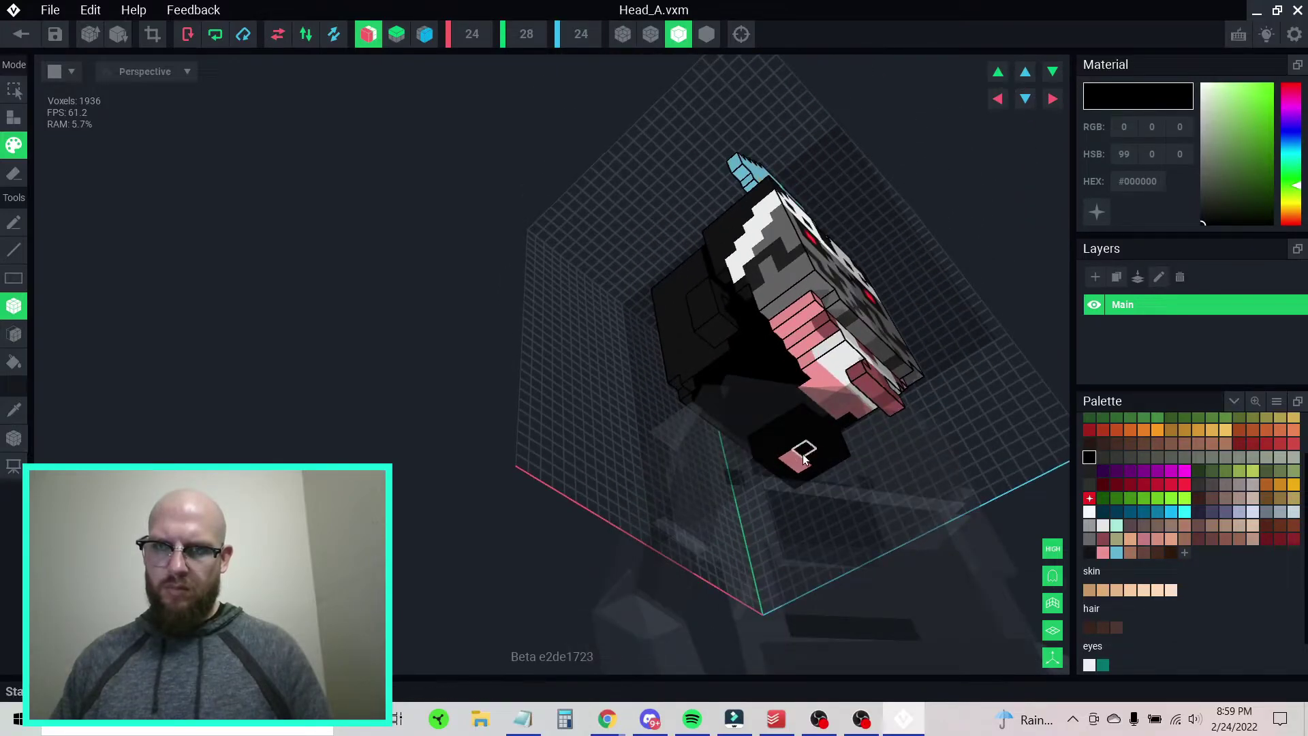
- Paint the ear and the side of the head behind the strap black #000000
right_click_drag(841, 427, 753, 287)
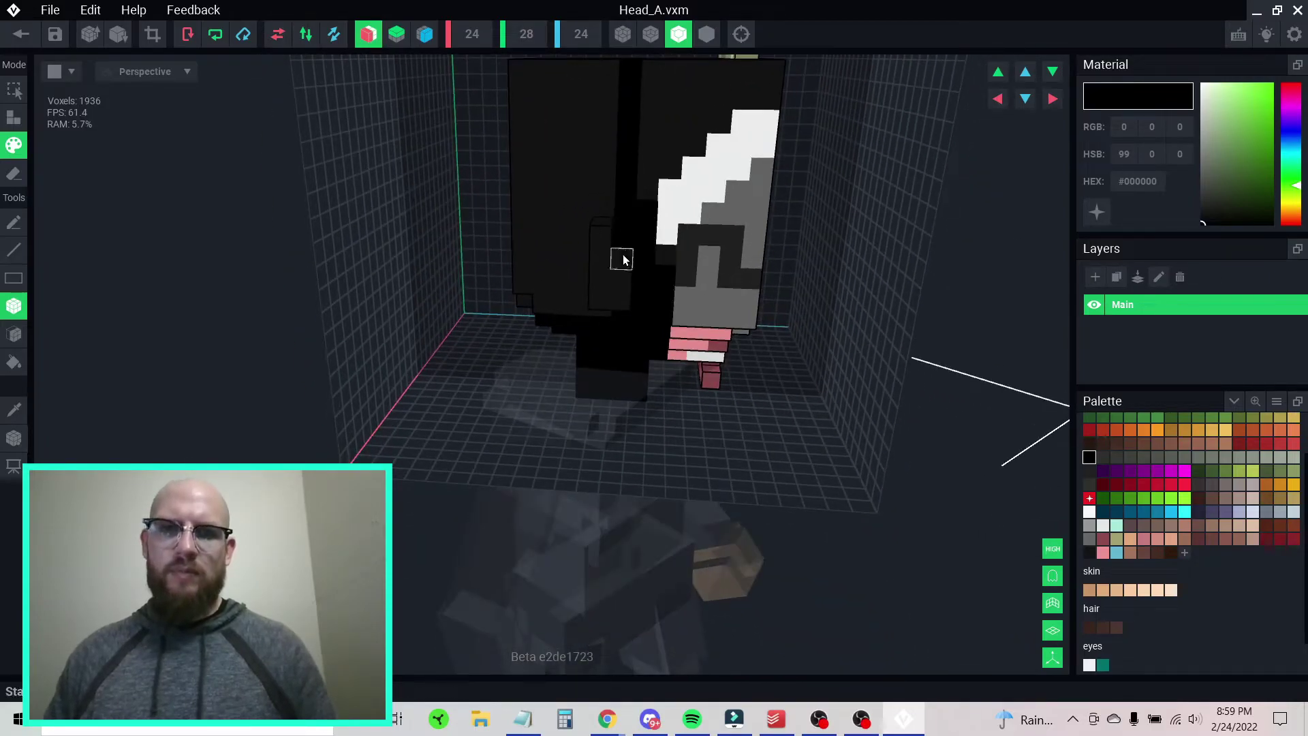
right_click_drag(621, 309, 592, 222)
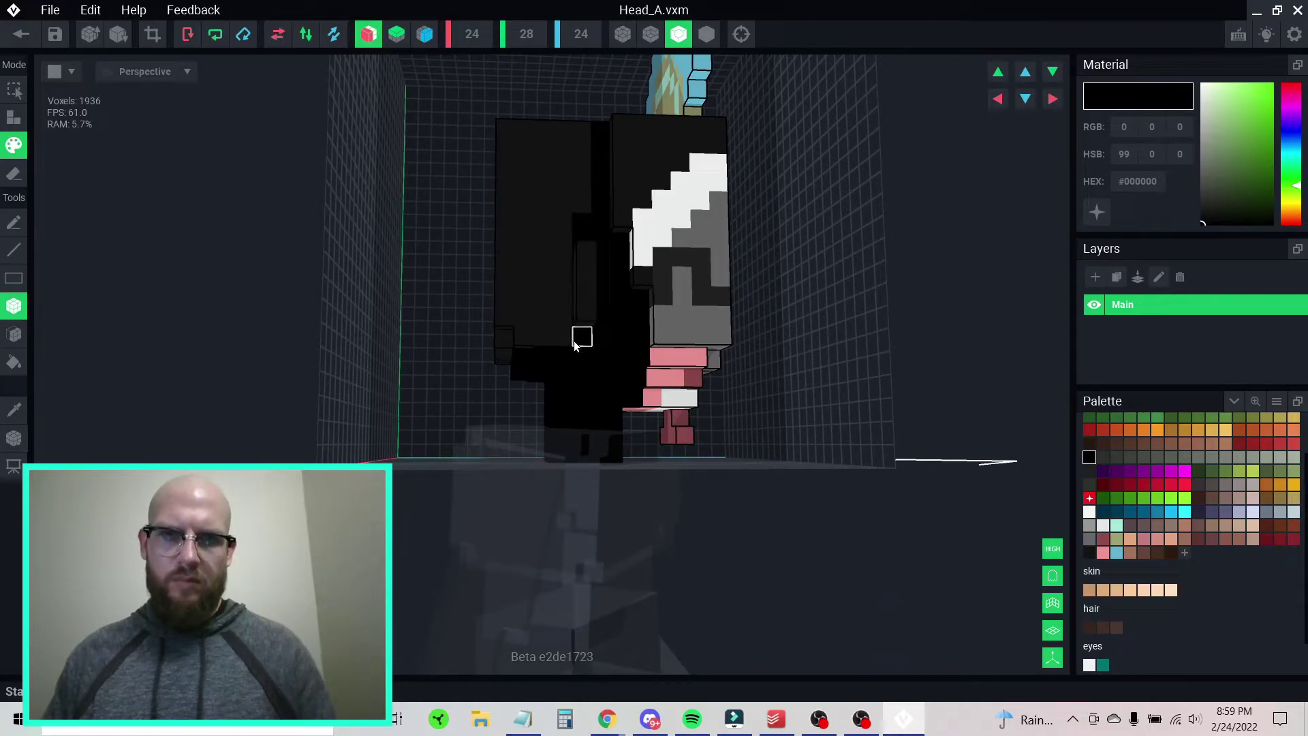
right_click_drag(577, 312, 586, 342)
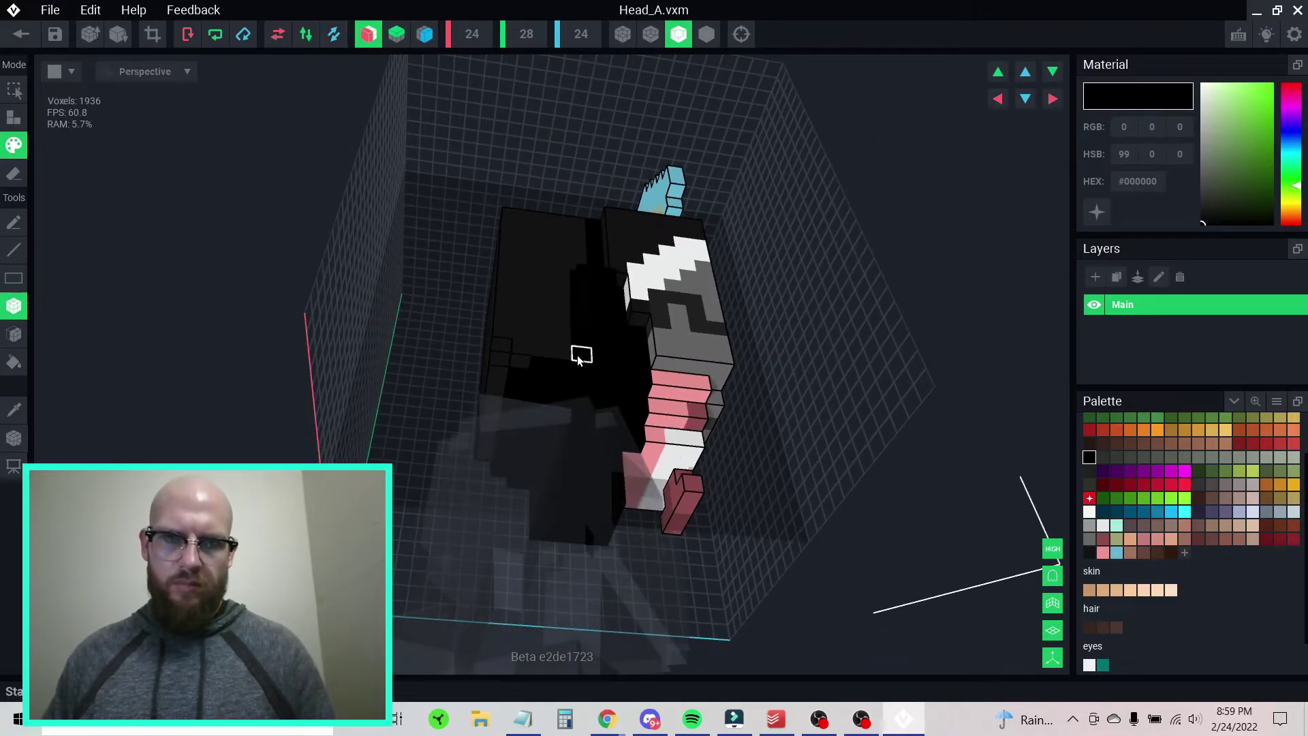
right_click_drag(502, 344, 587, 307)
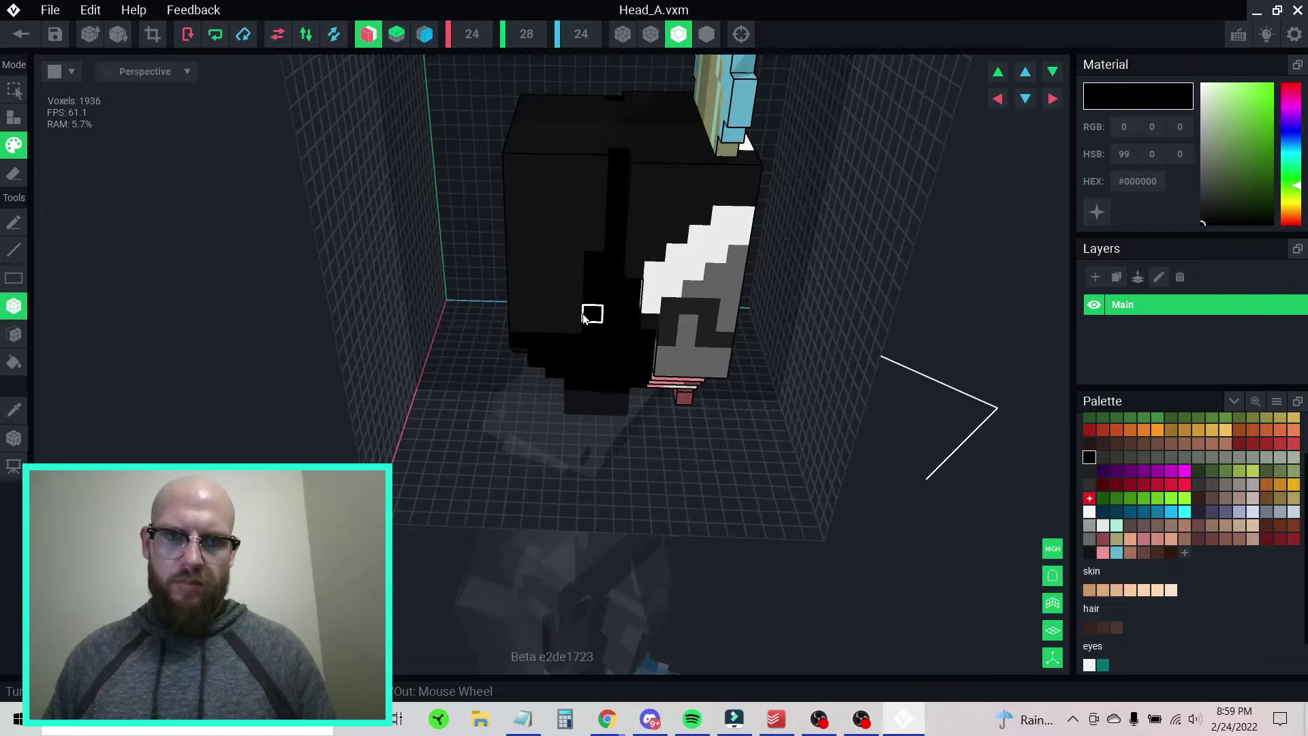
left_click_drag(524, 191, 582, 195)
right_click_drag(582, 195, 560, 113)
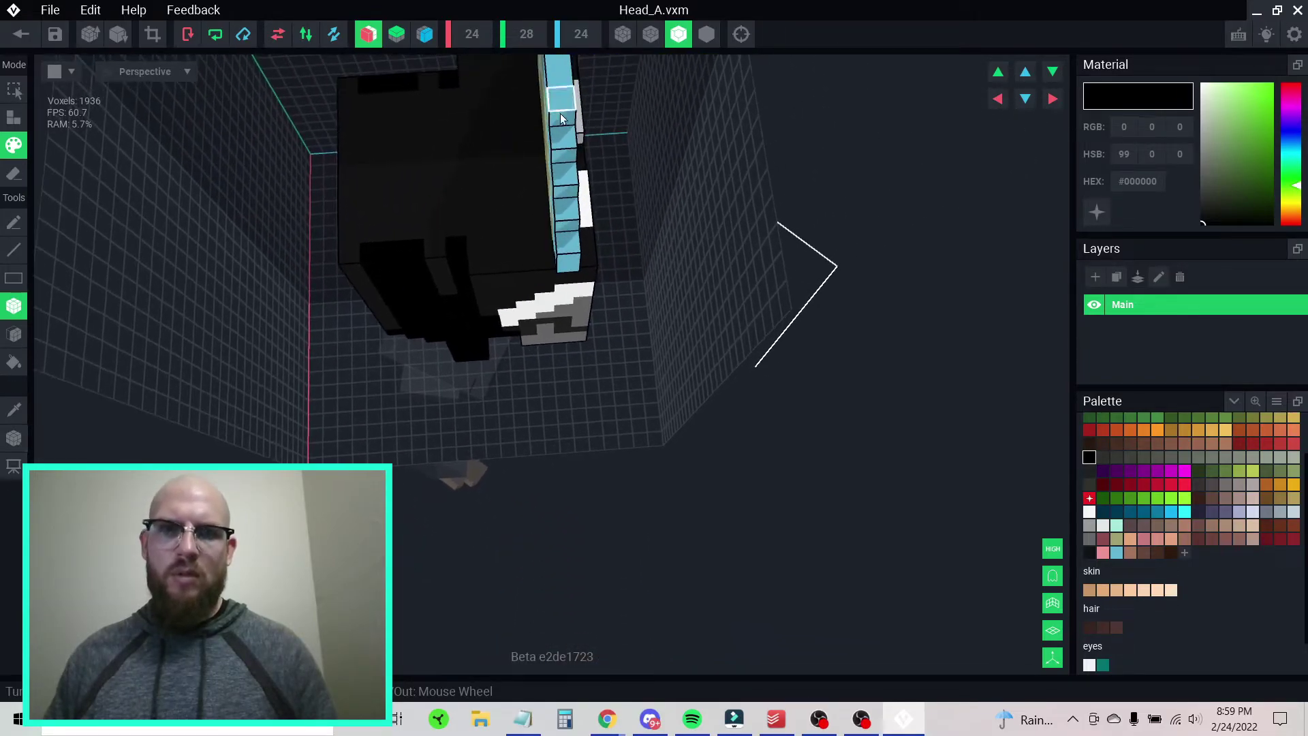
- Paint a stepped black #000000 outline diagonally across the top of the head, from the side strap towards the feathered headdress
left_click(476, 229)
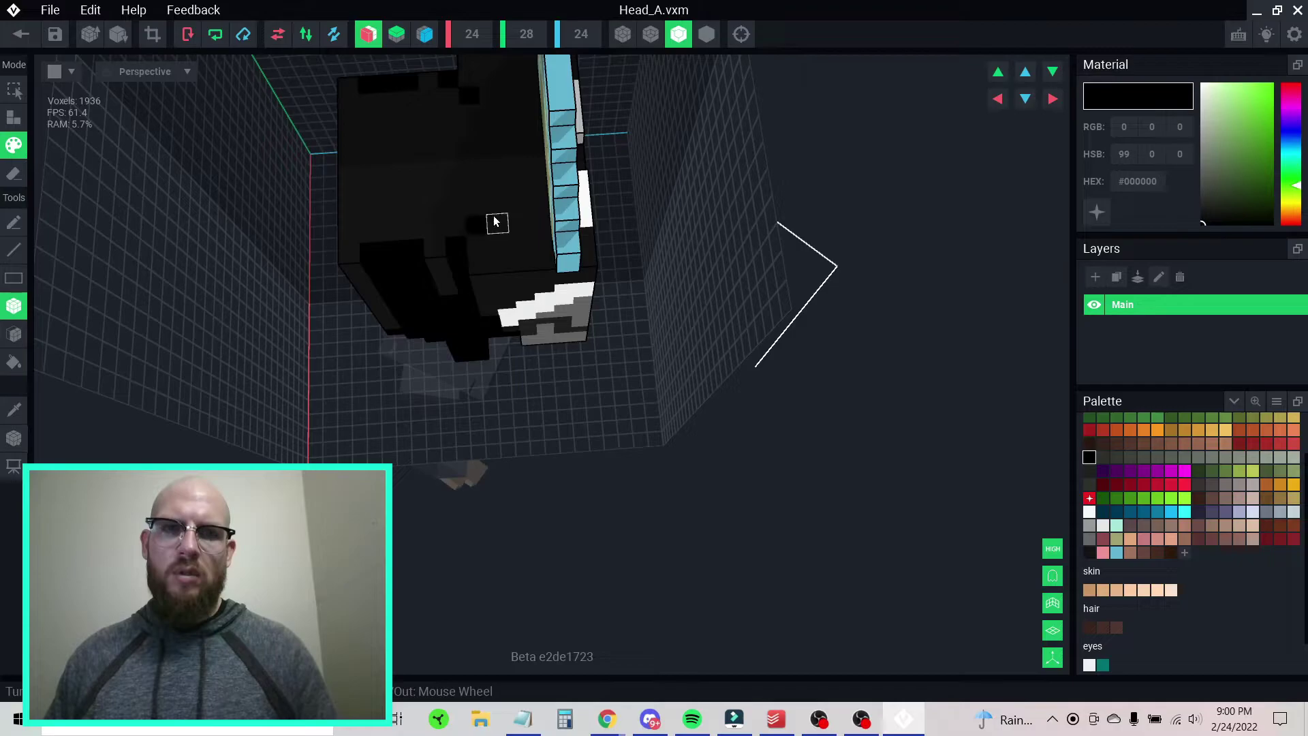
left_click(496, 206)
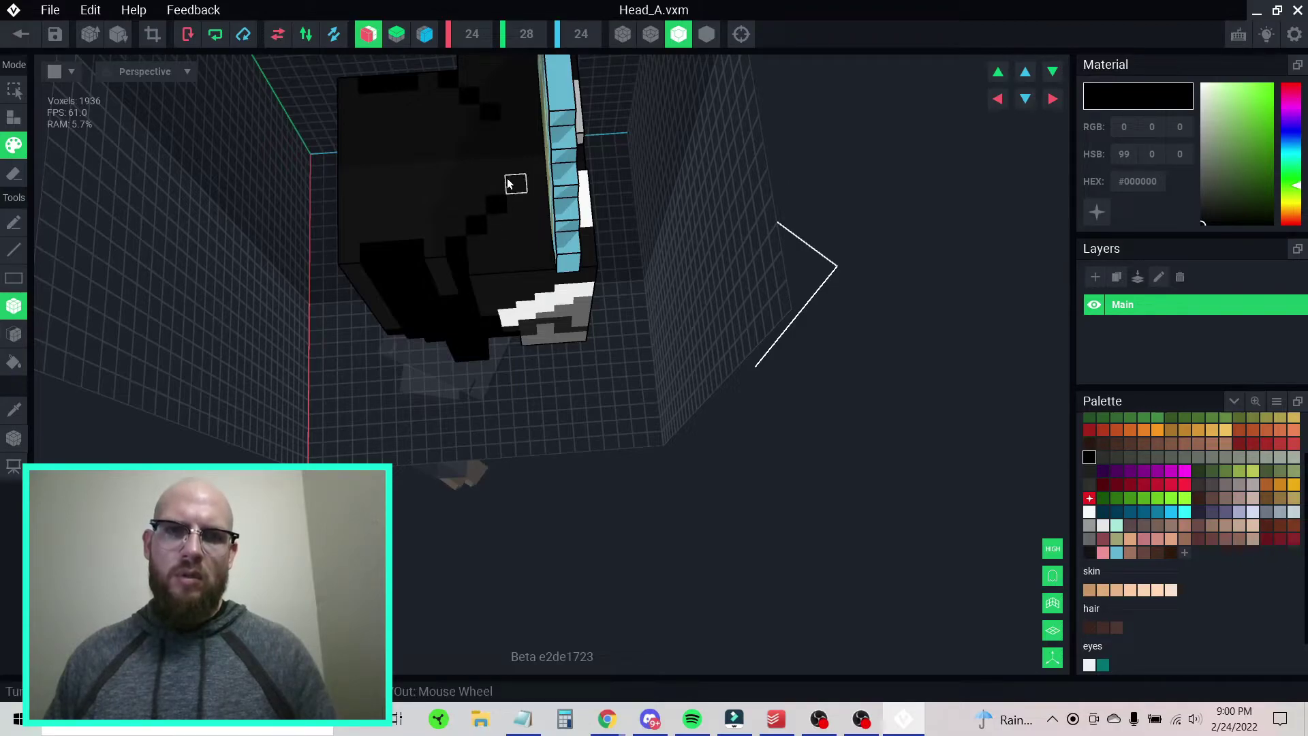
left_click(496, 187)
left_click(515, 169)
right_click_drag(530, 238, 530, 238)
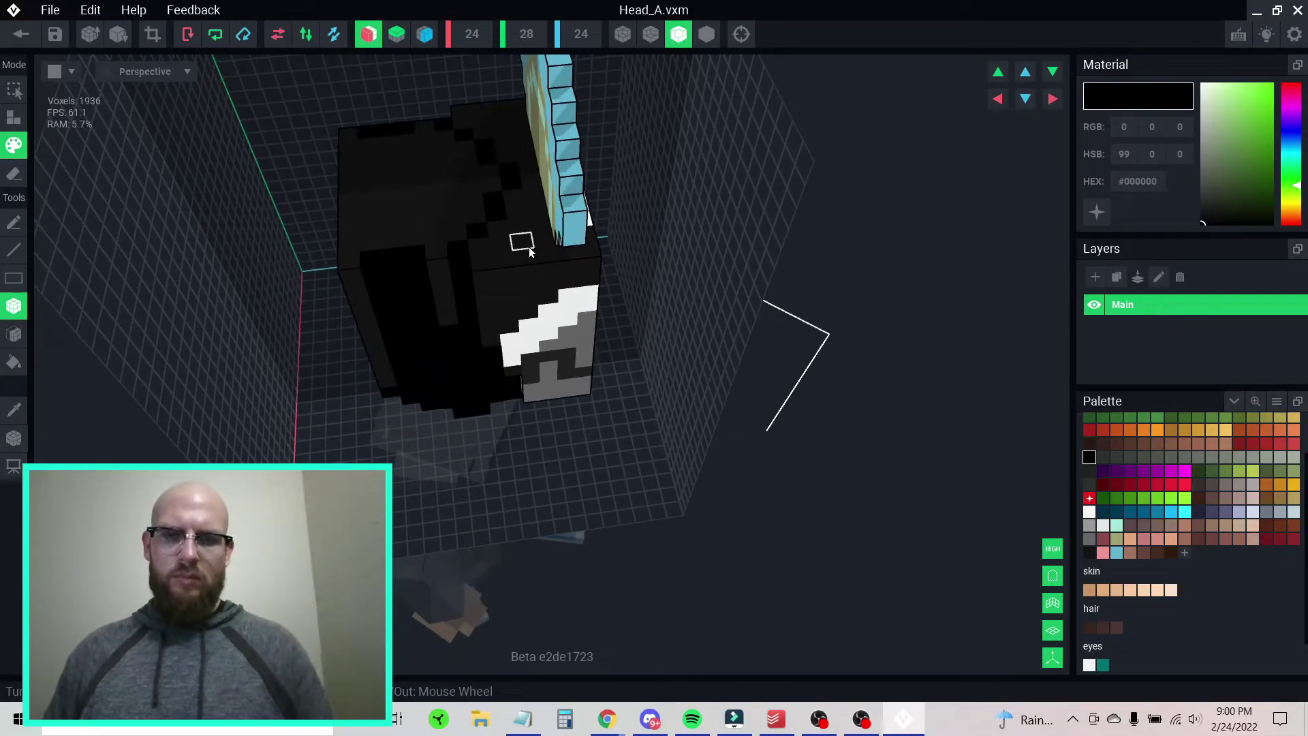
- Fill the dark grey top and rear of the head behind the stepped outline with black #000000
key("f")
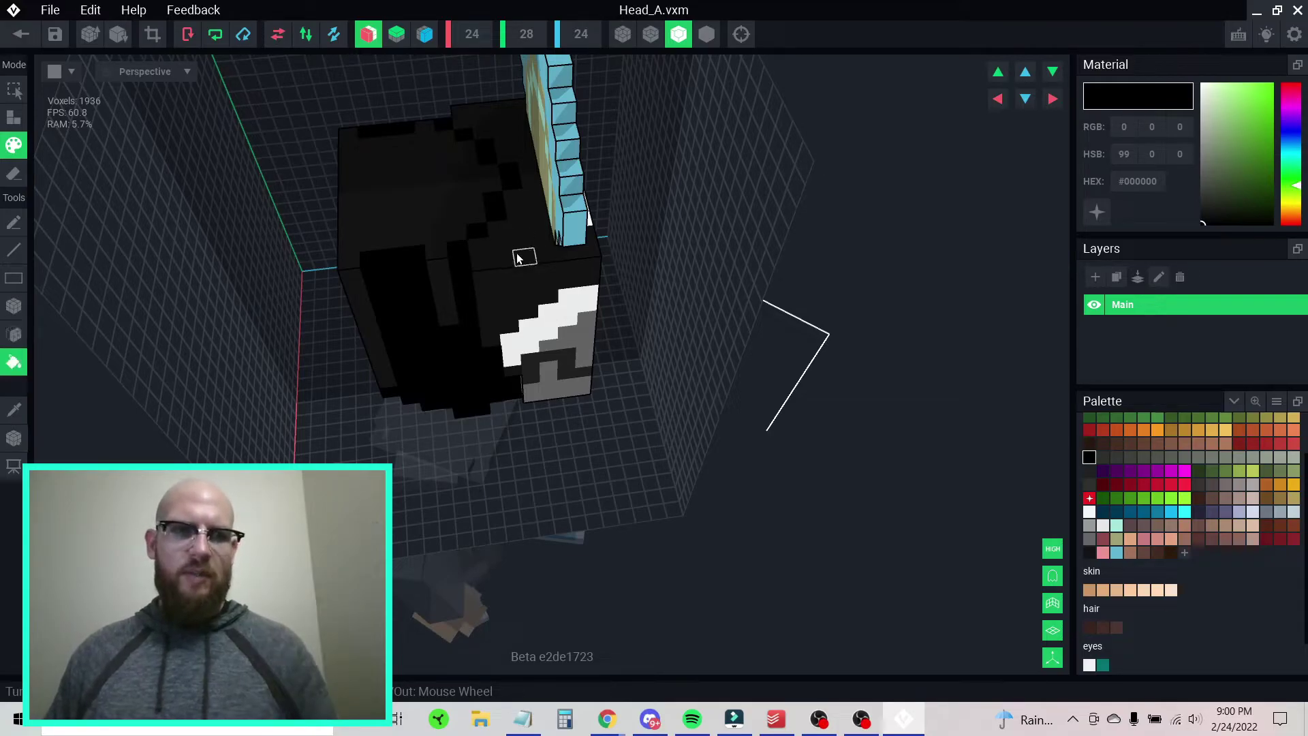
left_click(451, 211)
mouse_move(436, 231)
right_mouse_down()
mouse_move(386, 231)
mouse_move(406, 225)
mouse_move(344, 276)
right_mouse_up()
scroll(362, 327, "up", 3)
right_click_drag(362, 327, 391, 314)
right_click_drag(436, 243, 385, 259)
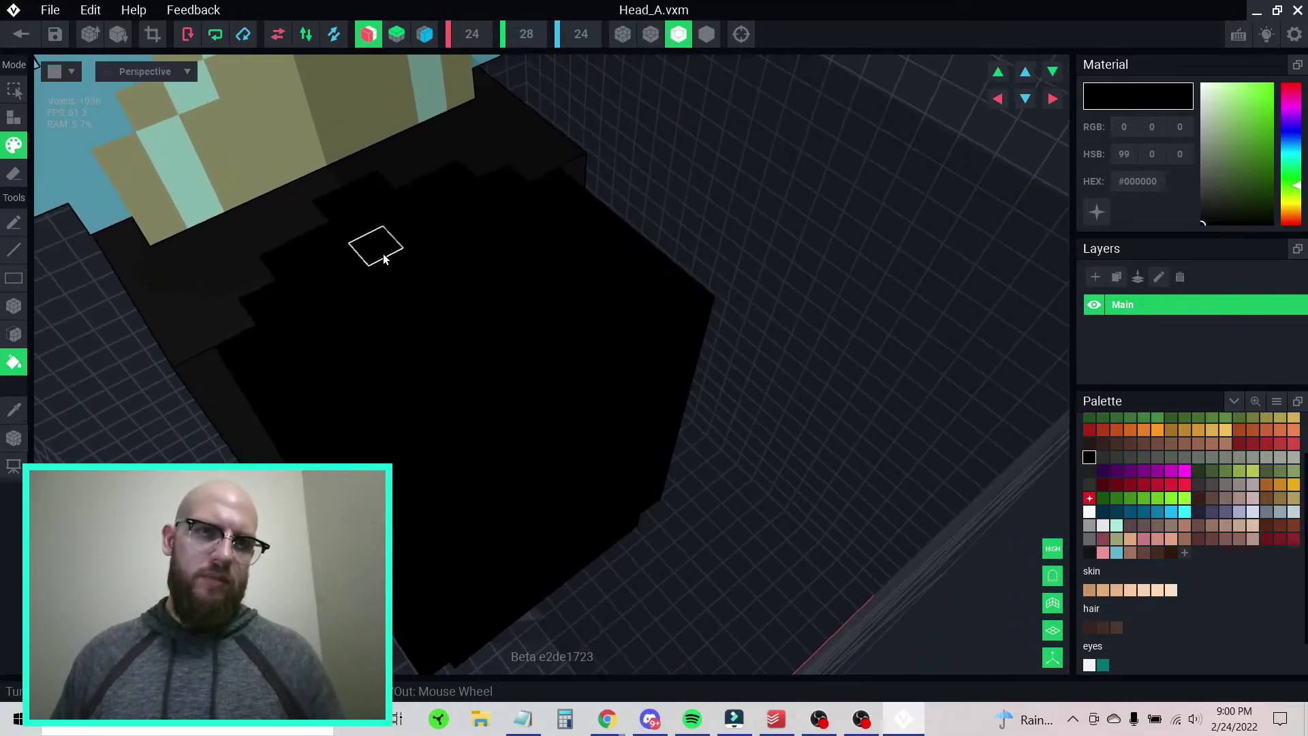
- Attach raised black #000000 voxels along the stepped outline on top of the head, undoing the accidental volume fill
left_click(15, 119)
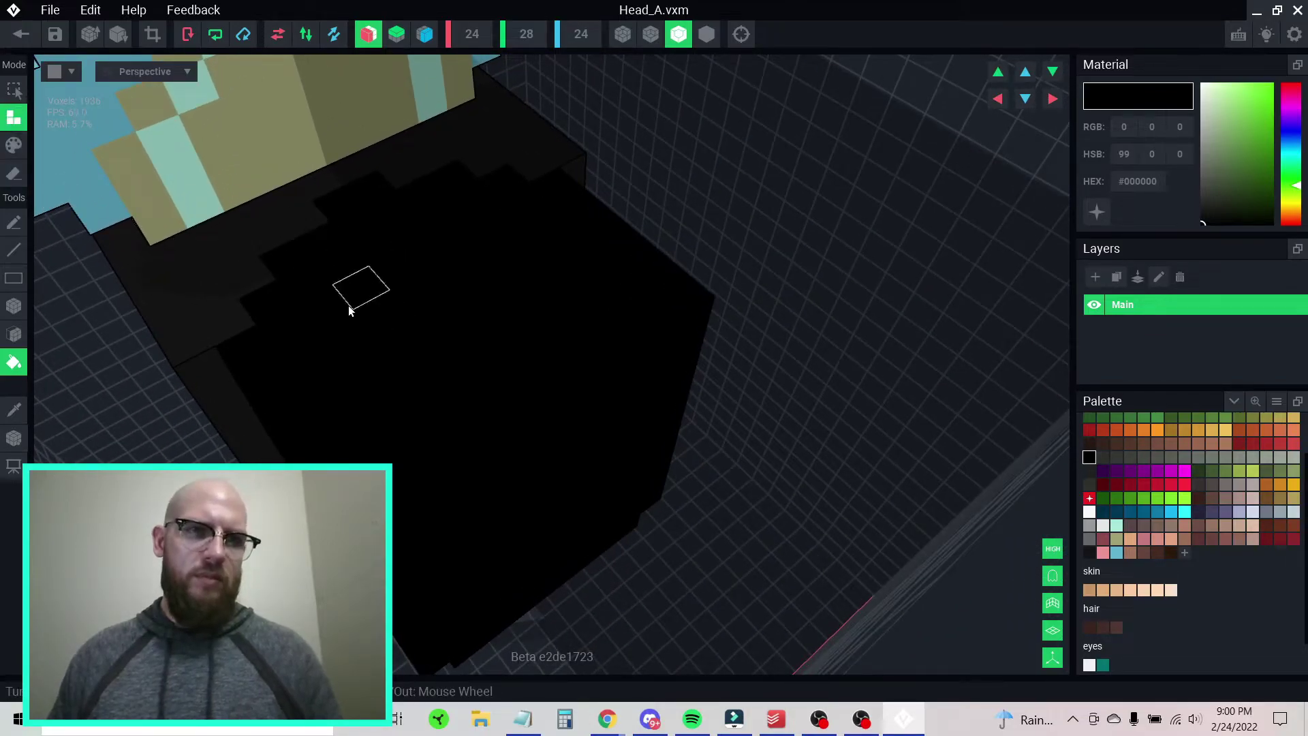
left_click(302, 292)
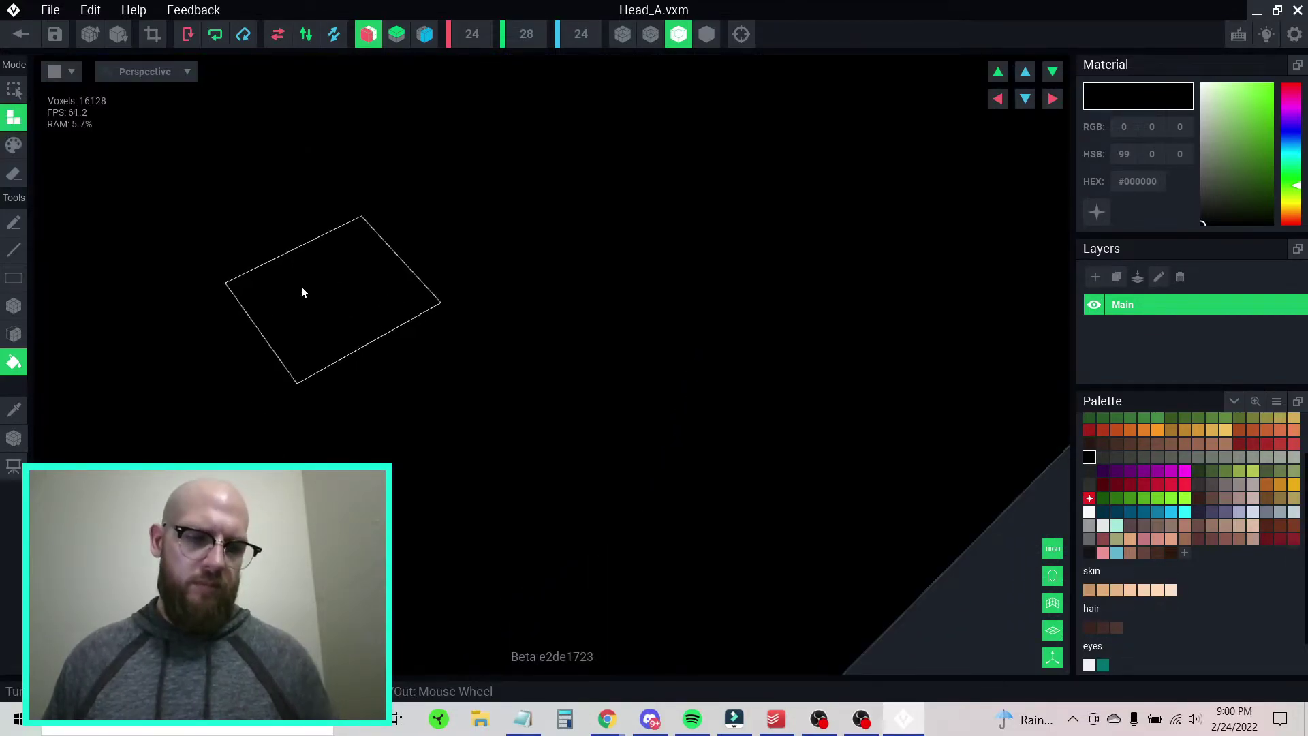
key("ctrl+z")
key("b")
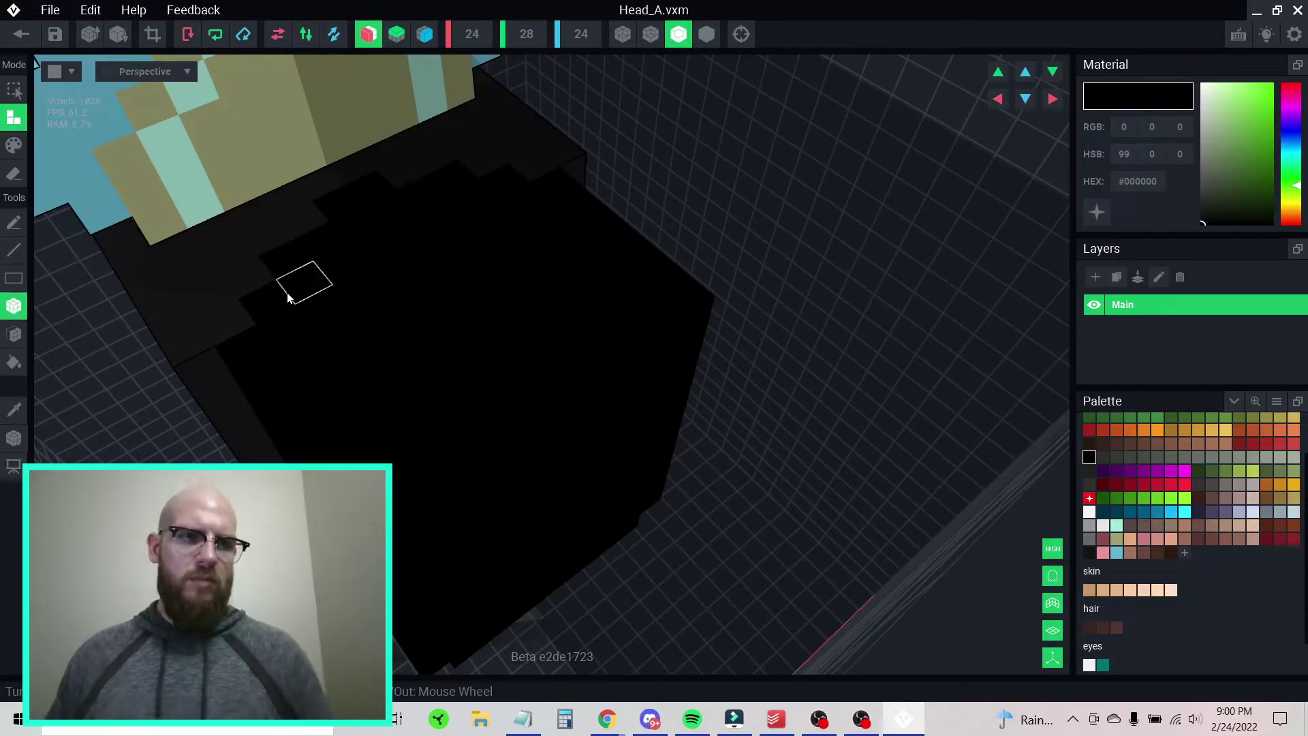
left_click(271, 296)
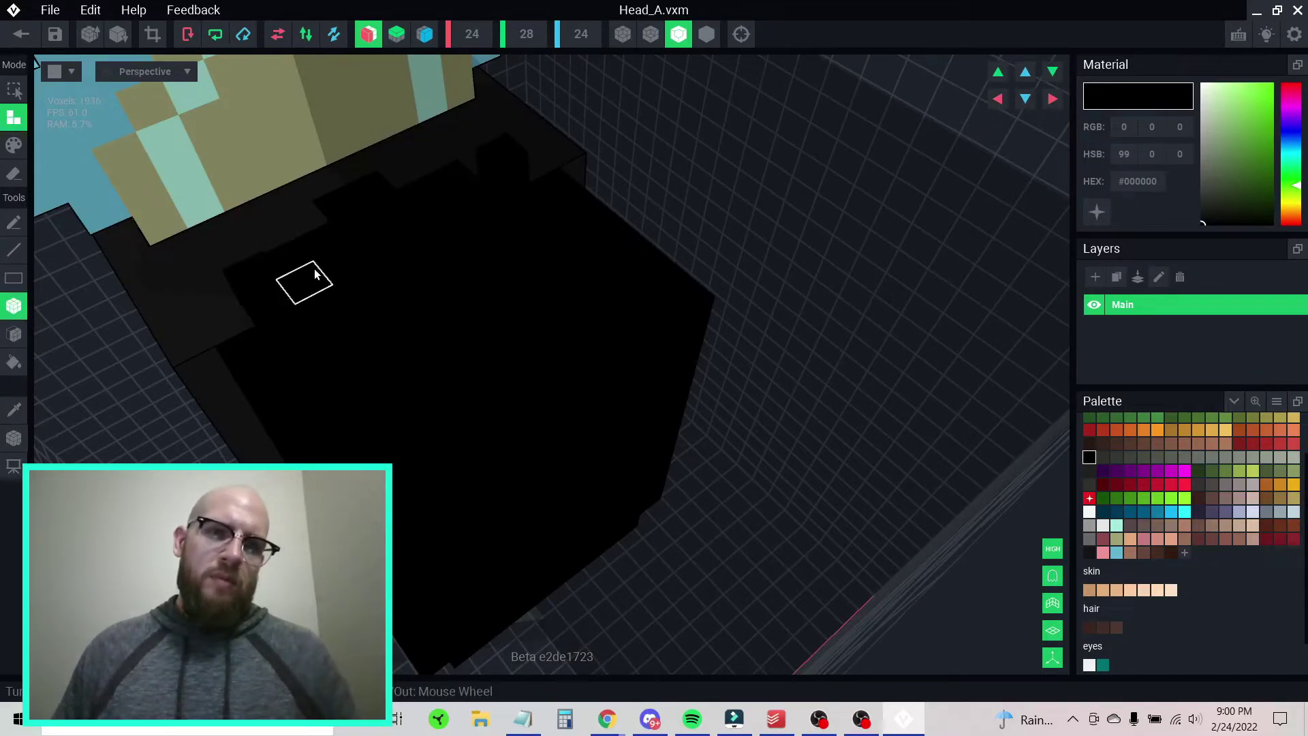
left_click(285, 261)
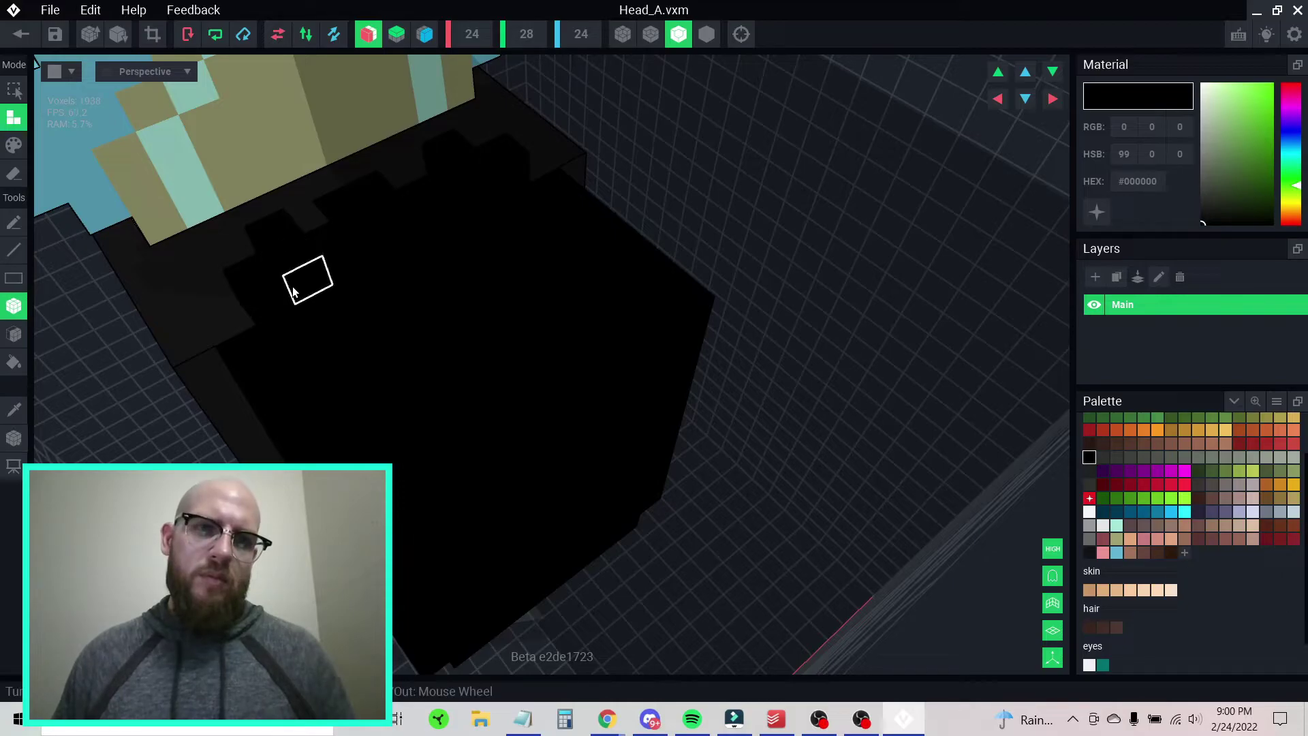
- Attach black hair voxels to widen the tuft at one front corner of the head's top, beside the headdress
left_click(289, 257)
left_click(258, 265)
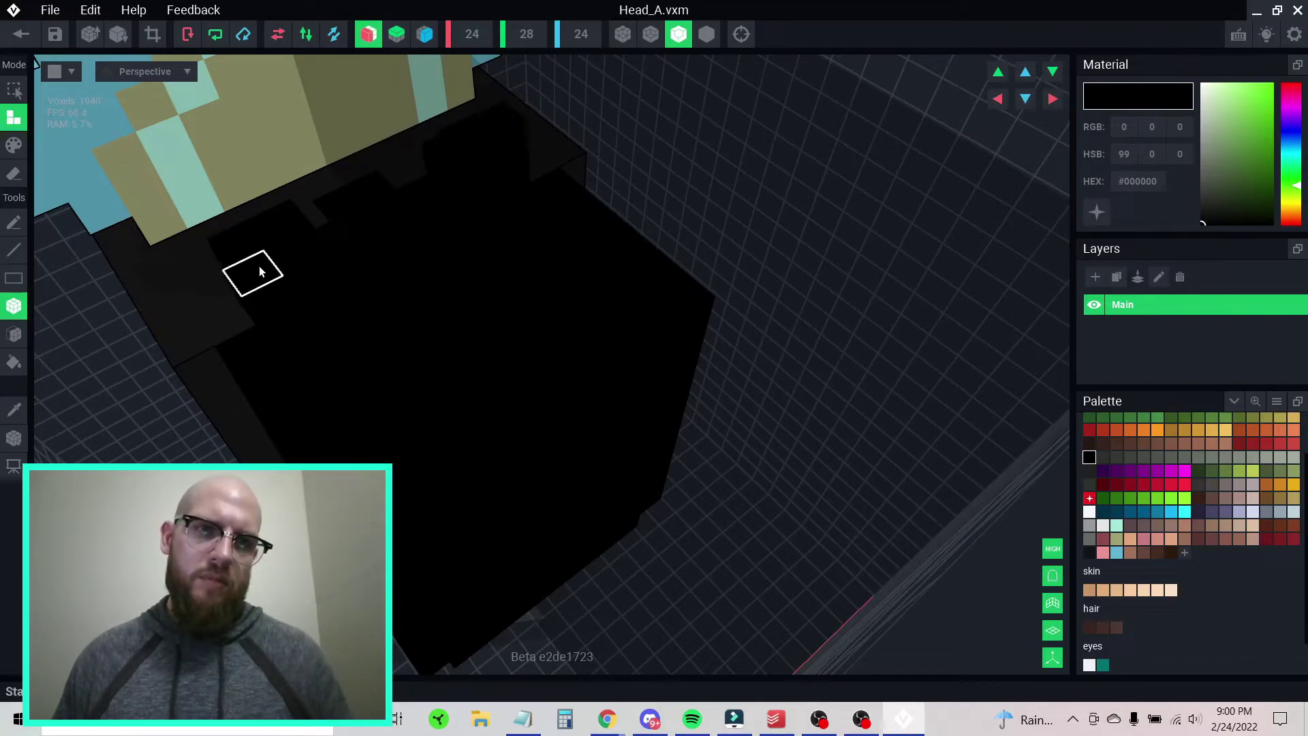
left_click(283, 221)
left_click(313, 194)
right_click_drag(333, 240, 374, 211)
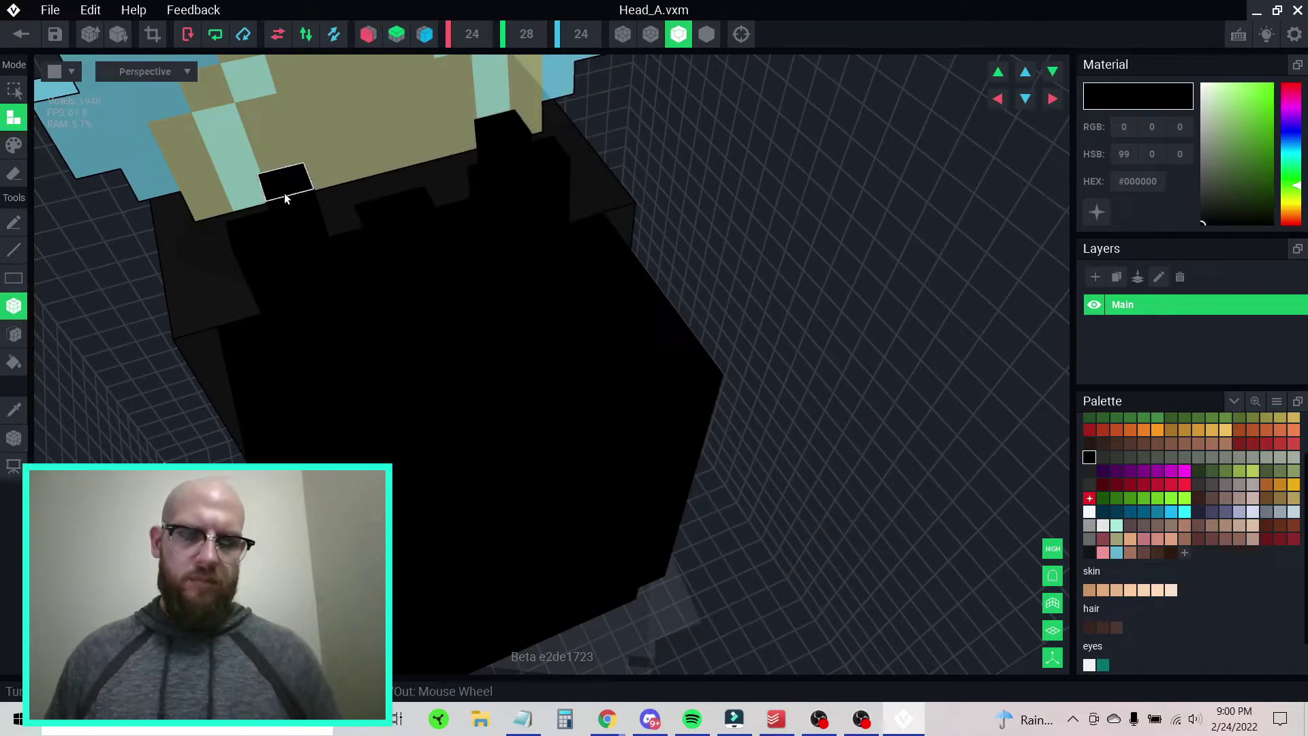
- Erase the stray voxel beside the front corner tuft and raise the tuft's outer end by one voxel
key("e")
left_click(361, 211)
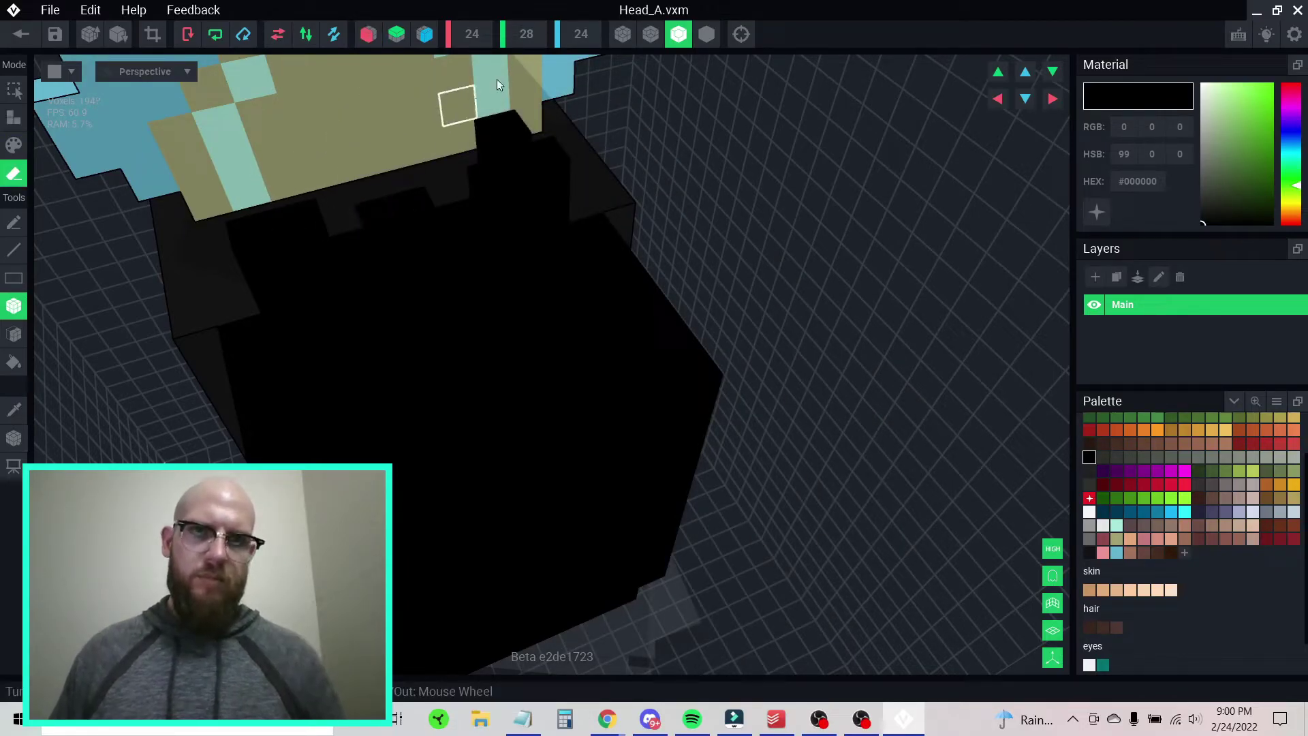
mouse_move(393, 289)
right_mouse_down()
mouse_move(362, 293)
mouse_move(399, 285)
right_mouse_up()
key("a")
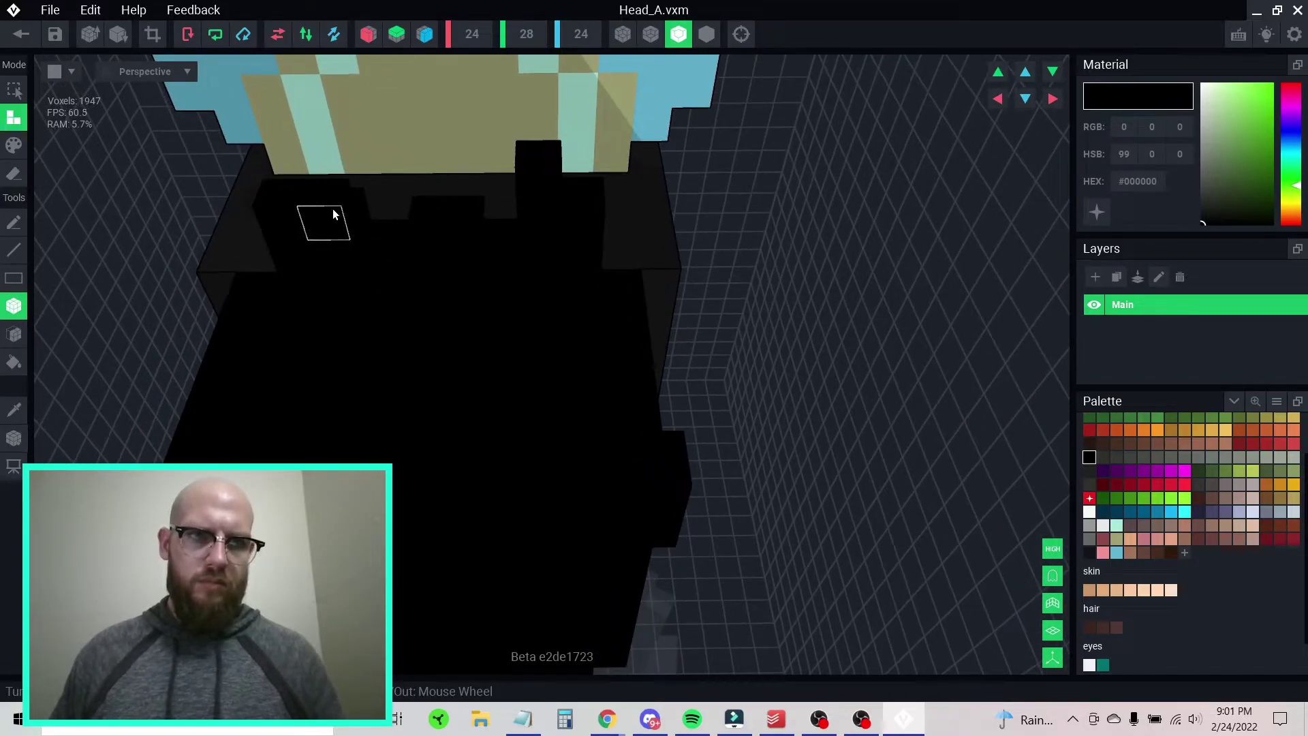
left_click(292, 203)
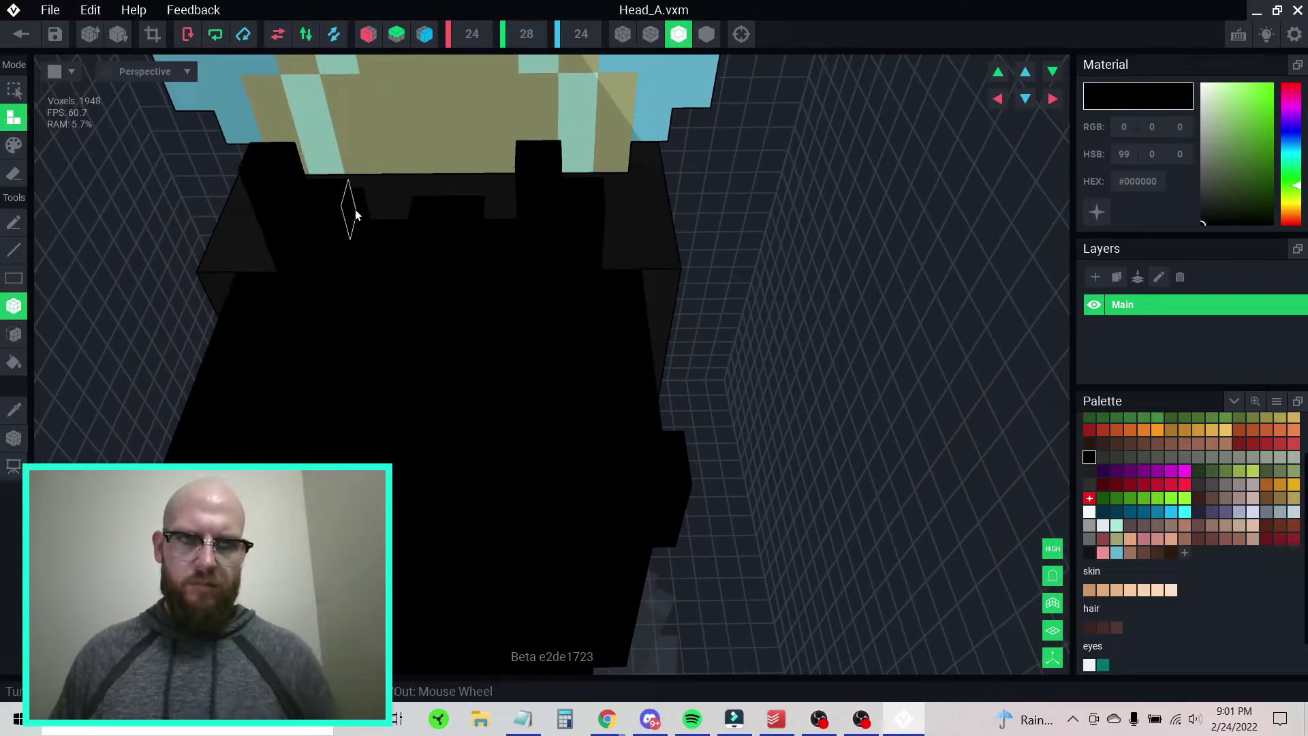
- Build the middle hair tuft behind the headdress into a taller, stepped black spike
right_click_drag(418, 256, 415, 236)
scroll(419, 237, "up", 2)
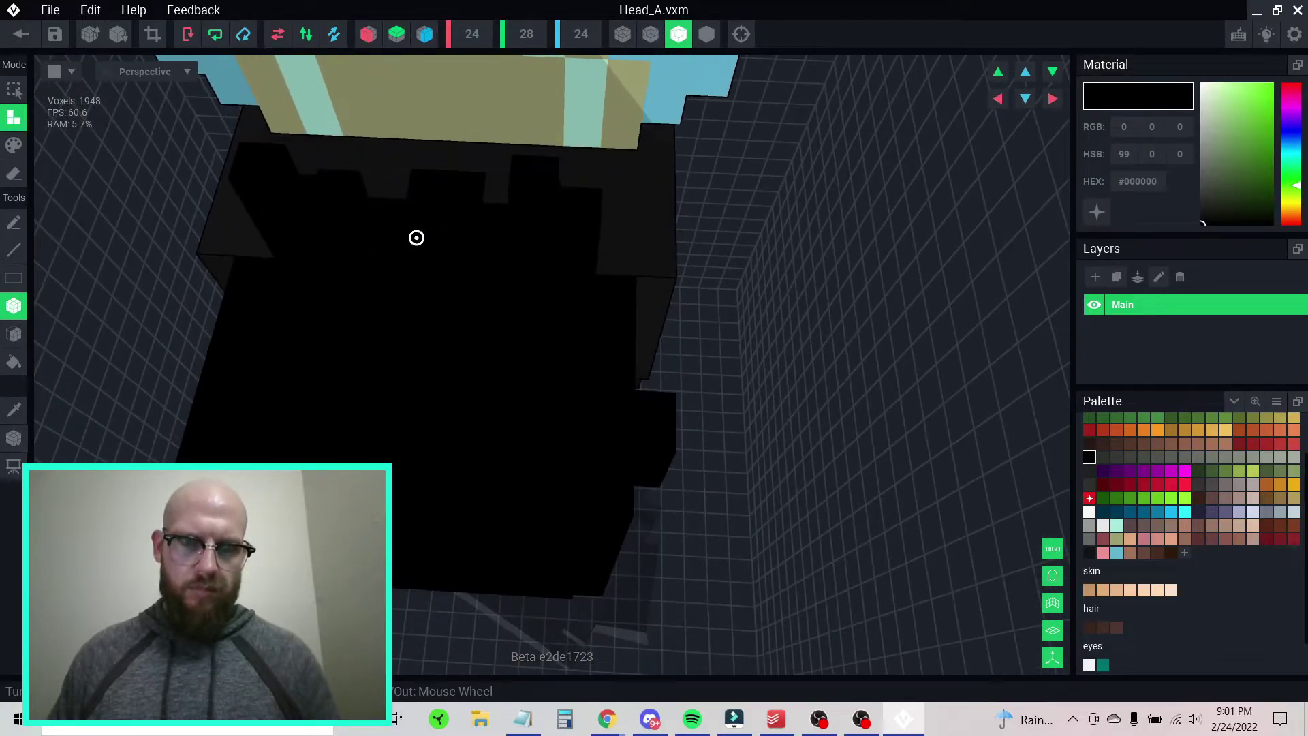
left_click(427, 199)
left_click(455, 200)
left_click(455, 214)
left_click(419, 169)
left_click(451, 162)
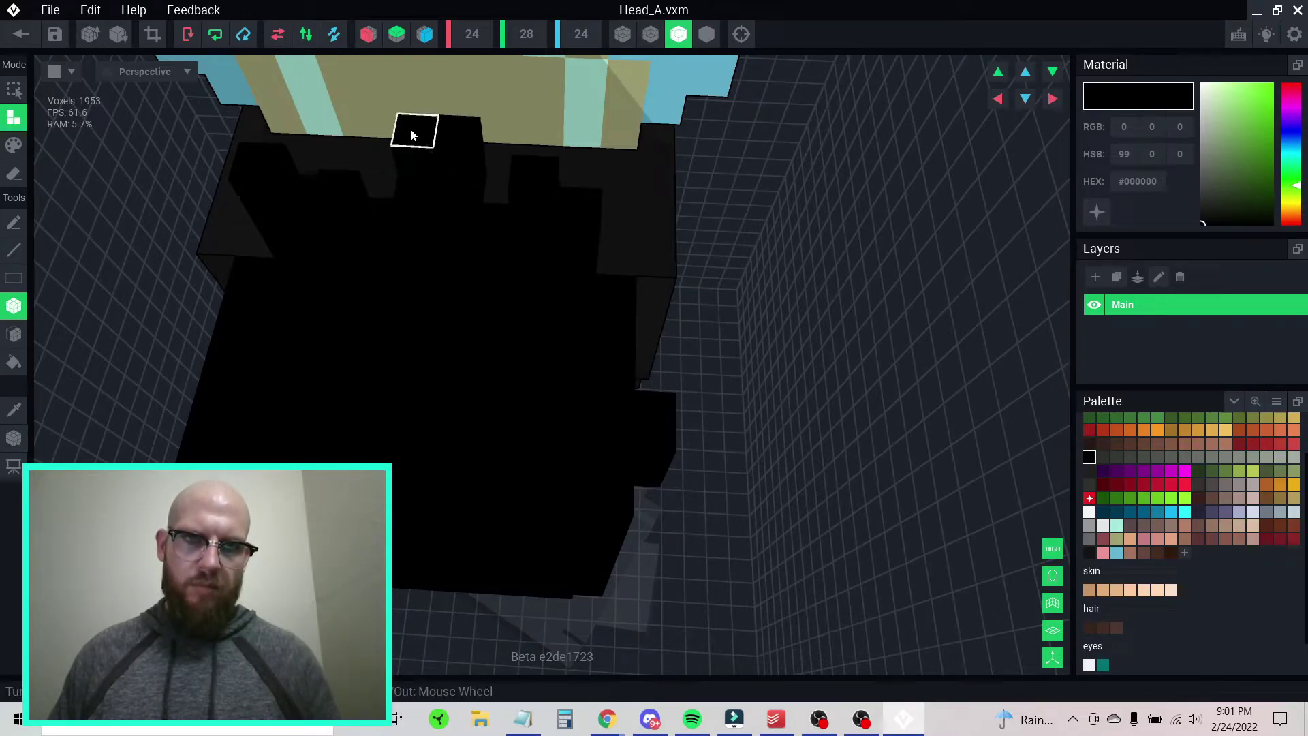
left_click(412, 129)
left_click(436, 142)
left_click(437, 107)
- Lighten the black hair colour to grey #9DA19B
right_click_drag(437, 107, 538, 162)
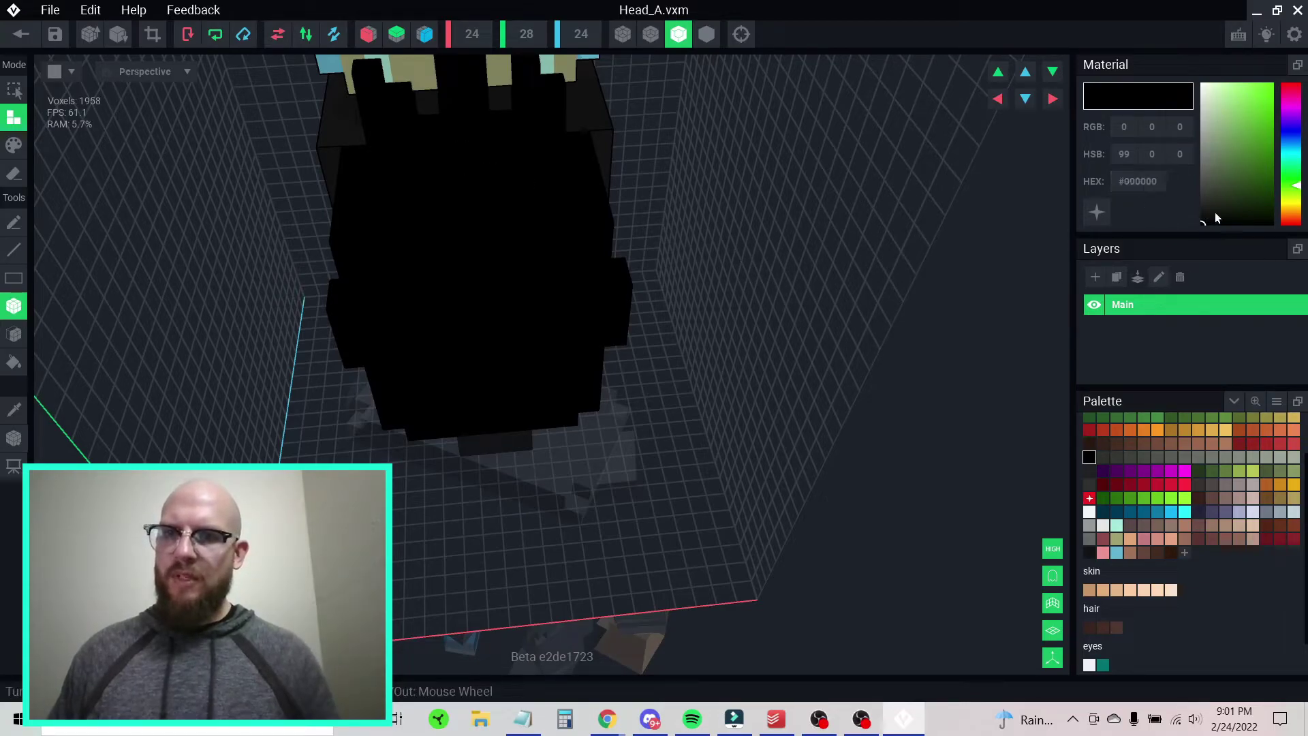
left_click_drag(1201, 221, 1203, 134)
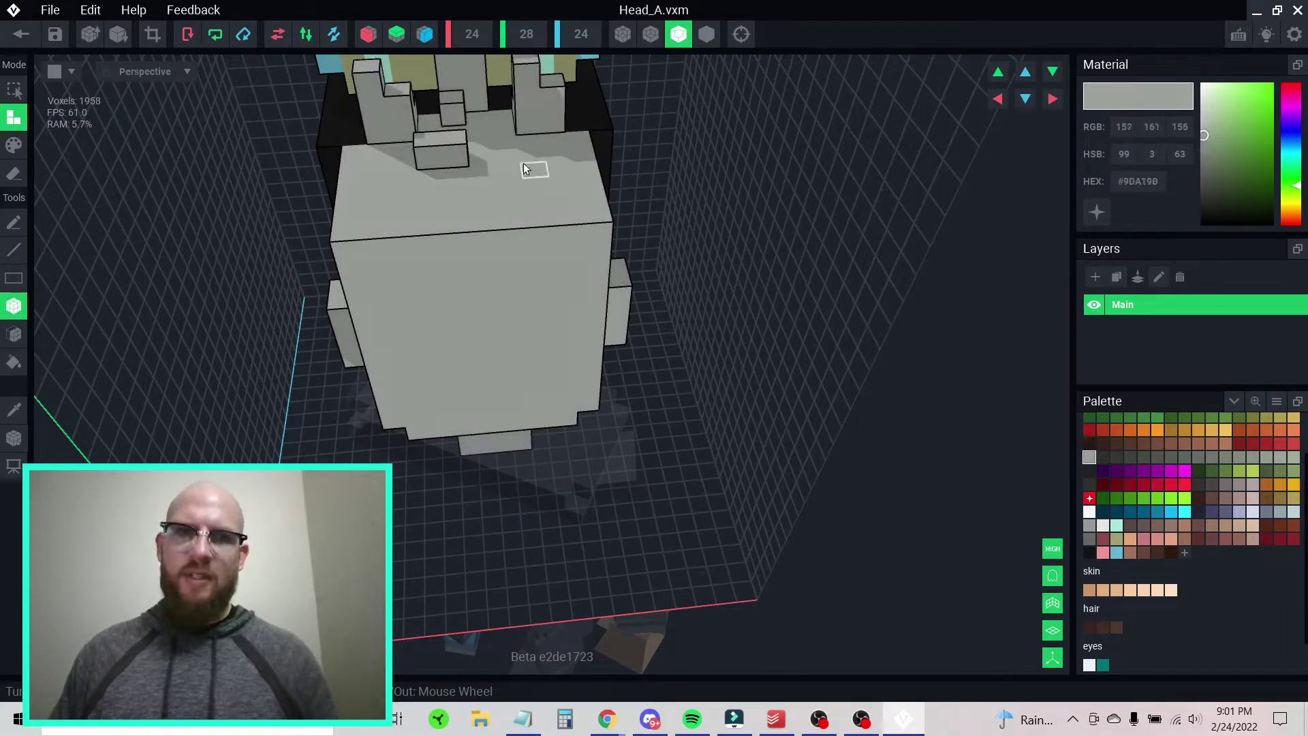
- Build a new cluster of grey hair spikes on top of the head, behind the front tufts
middle_click_drag(484, 190, 429, 356)
right_click_drag(429, 357, 340, 231)
right_click_drag(335, 342, 387, 316)
left_click(415, 297)
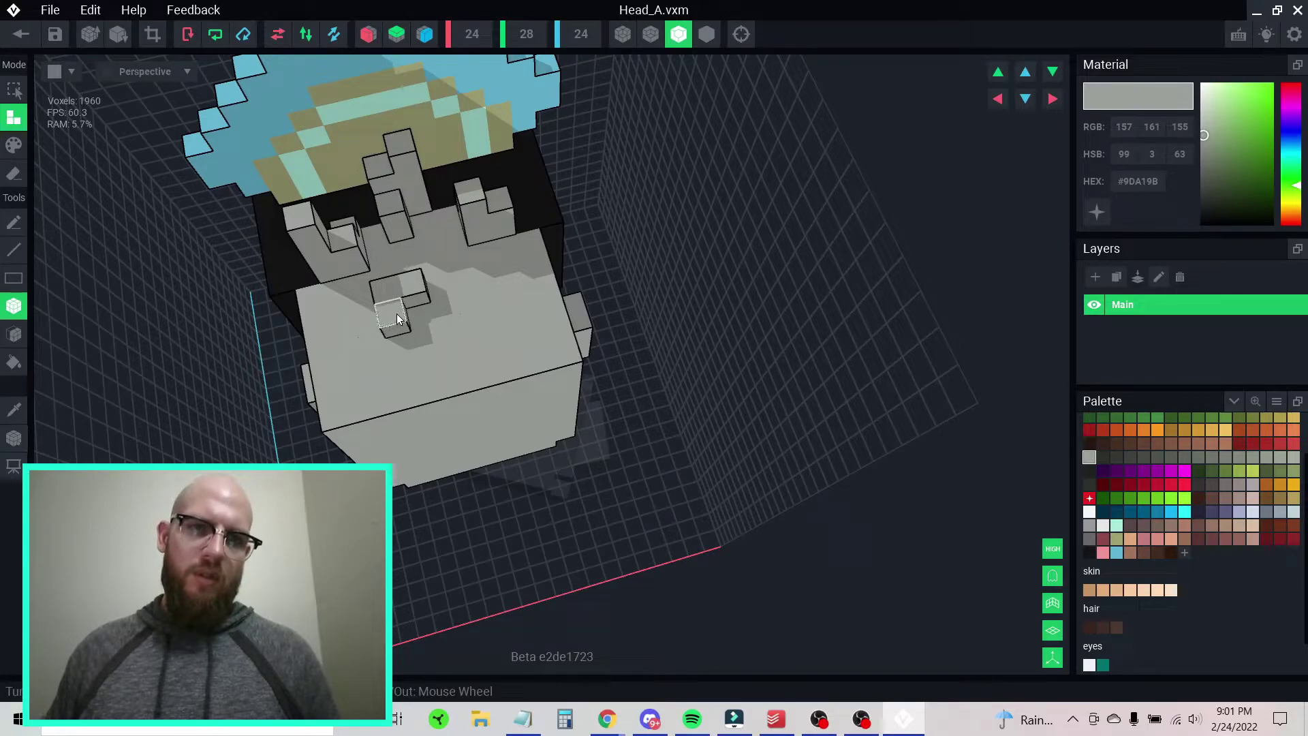
left_click(397, 313)
left_click(408, 283)
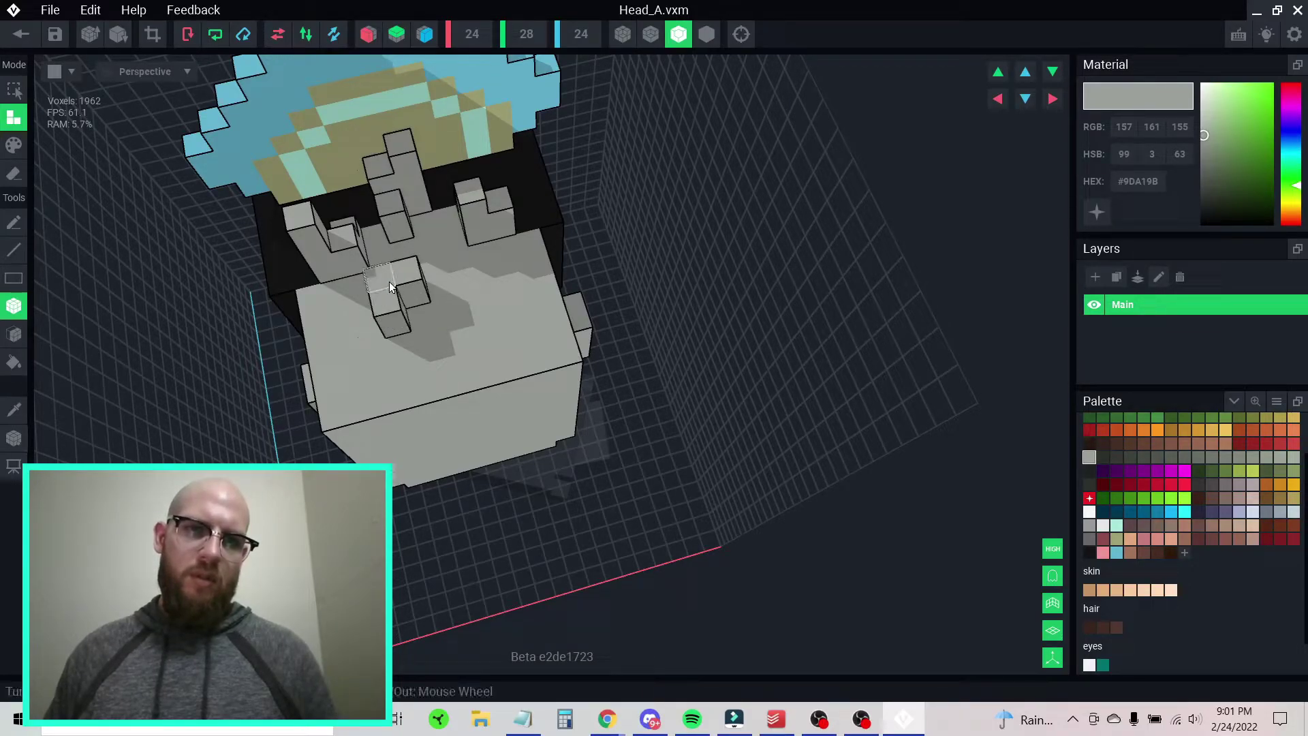
left_click(389, 281)
left_click(404, 275)
left_click(402, 270)
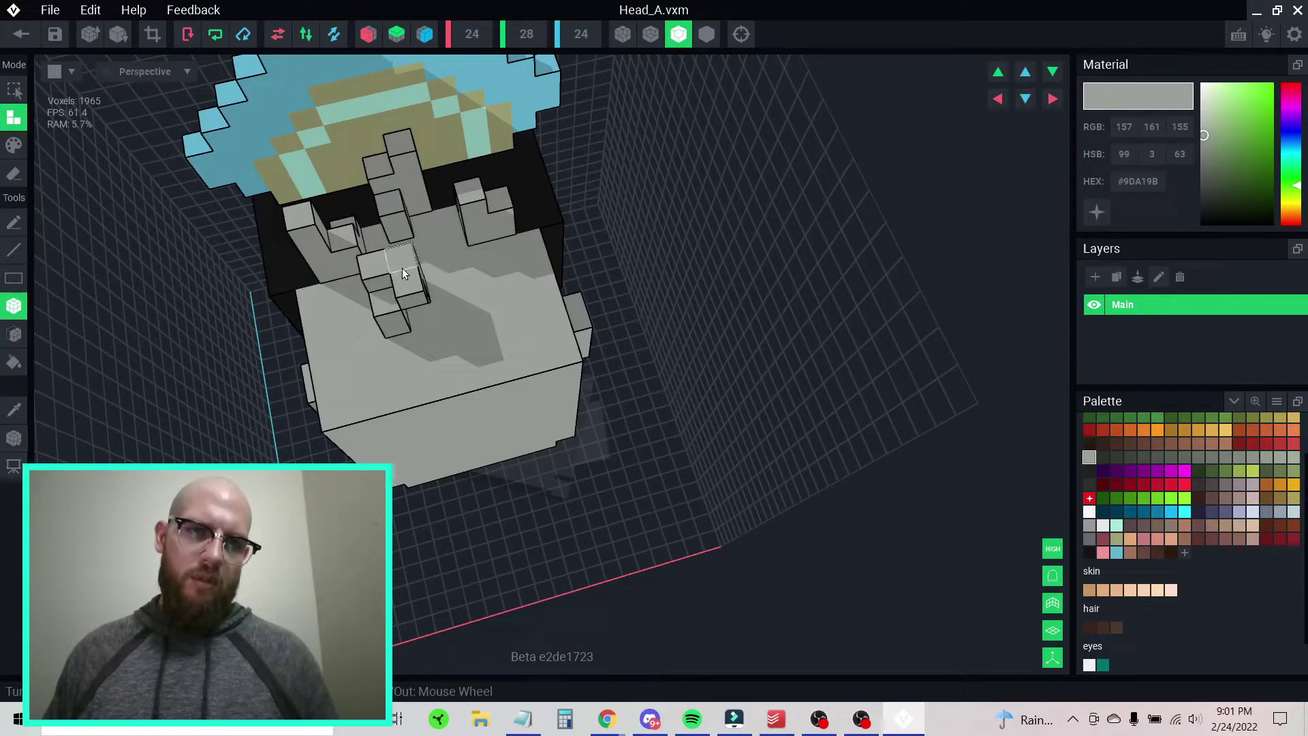
left_click(402, 267)
left_click(380, 310)
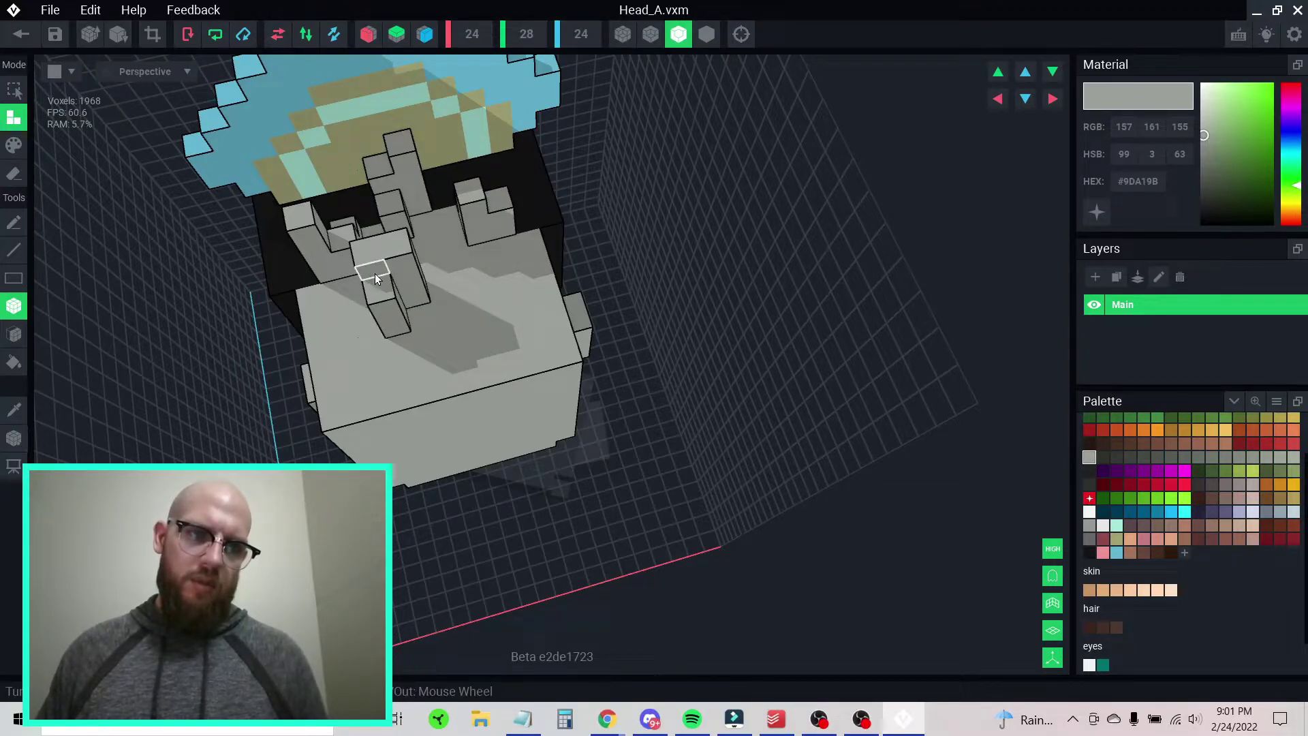
- Erase the upper voxel joining the new cluster so it splits into a tall and a short spike
key("r")
left_click(375, 273)
mouse_move(431, 324)
right_mouse_down()
mouse_move(449, 323)
mouse_move(398, 328)
right_mouse_up()
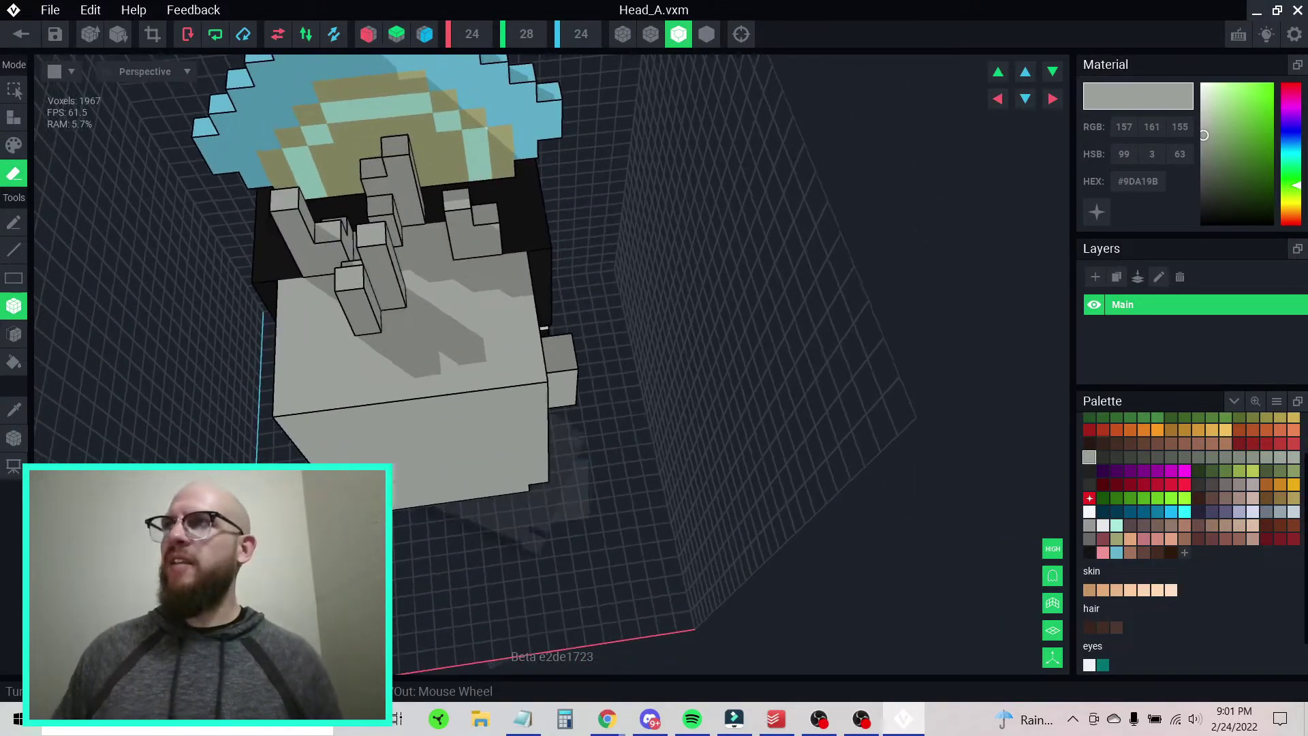
- Bring up the browser with the Omnimorph #4807 artwork and examine the character's hair, mask and jacket
left_click_drag(1307, 69, 1132, 51)
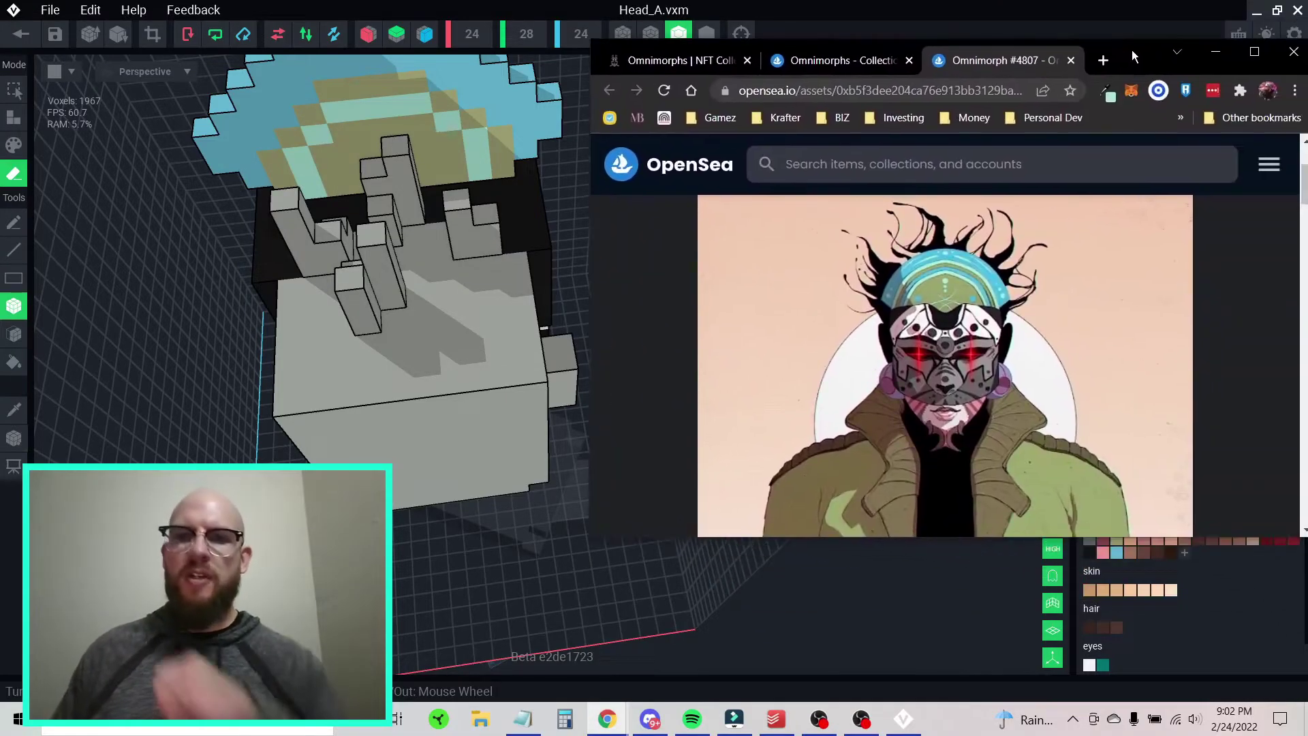
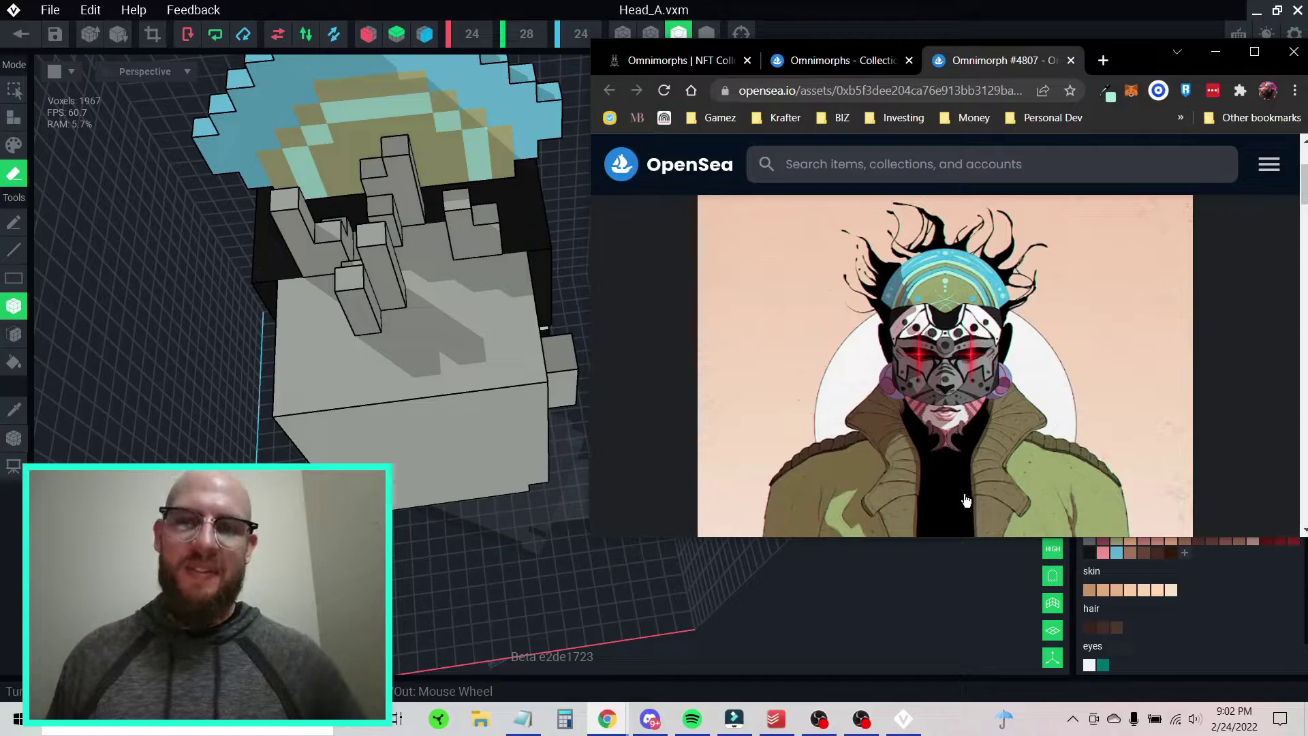
scroll(1006, 490, "down", 3)
scroll(1078, 376, "up", 1)
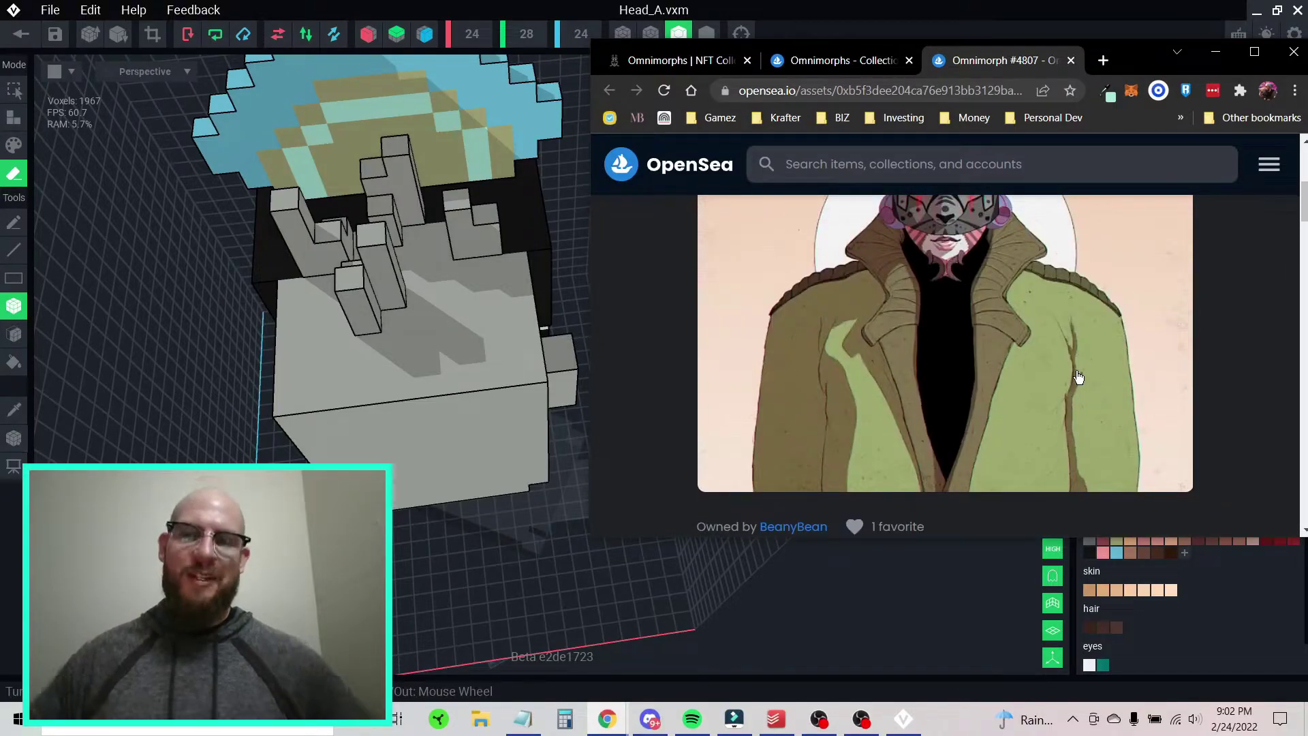
scroll(1078, 377, "up", 2)
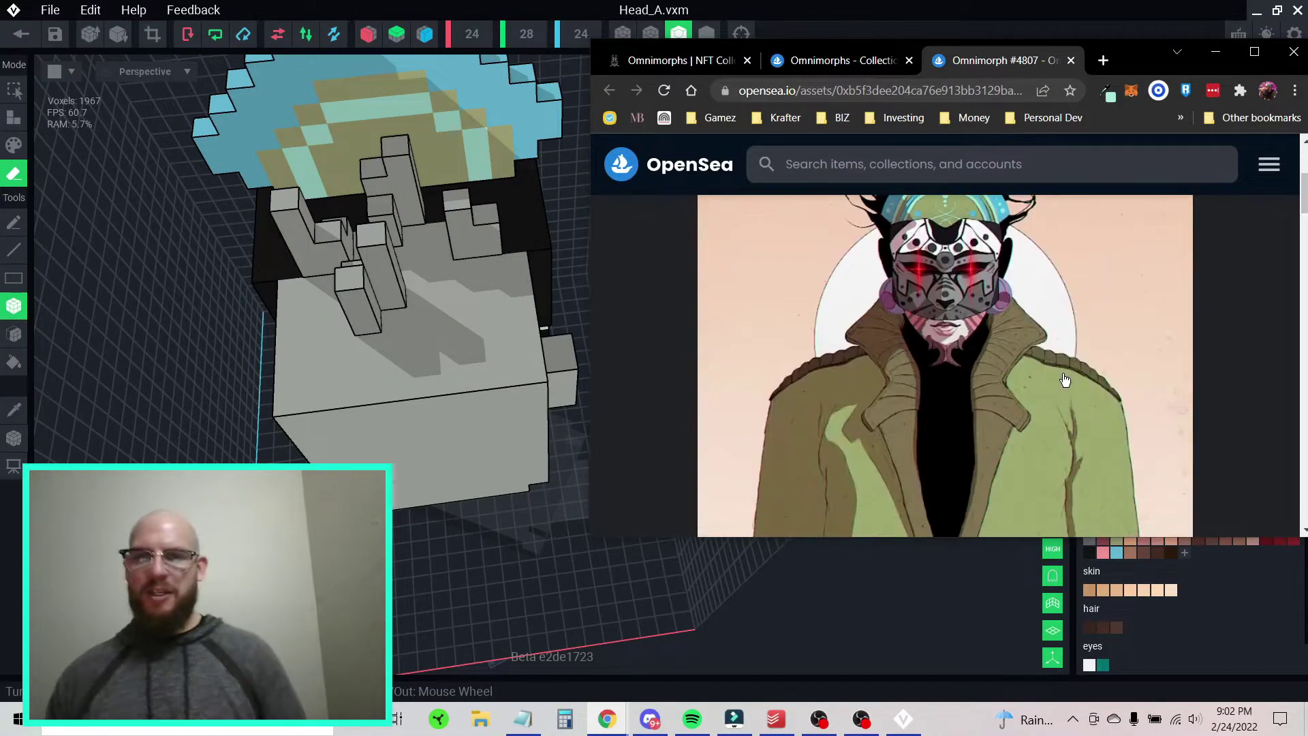
scroll(1062, 380, "up", 2)
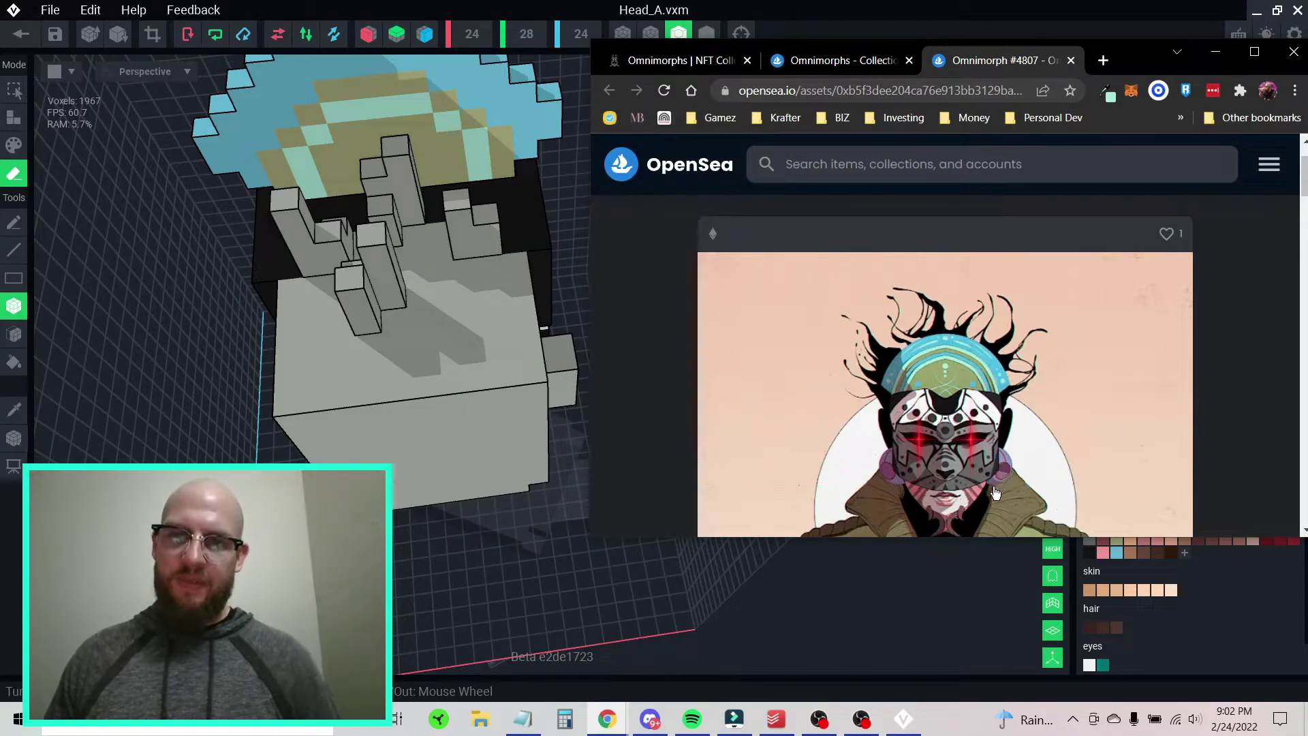
scroll(983, 472, "down", 1)
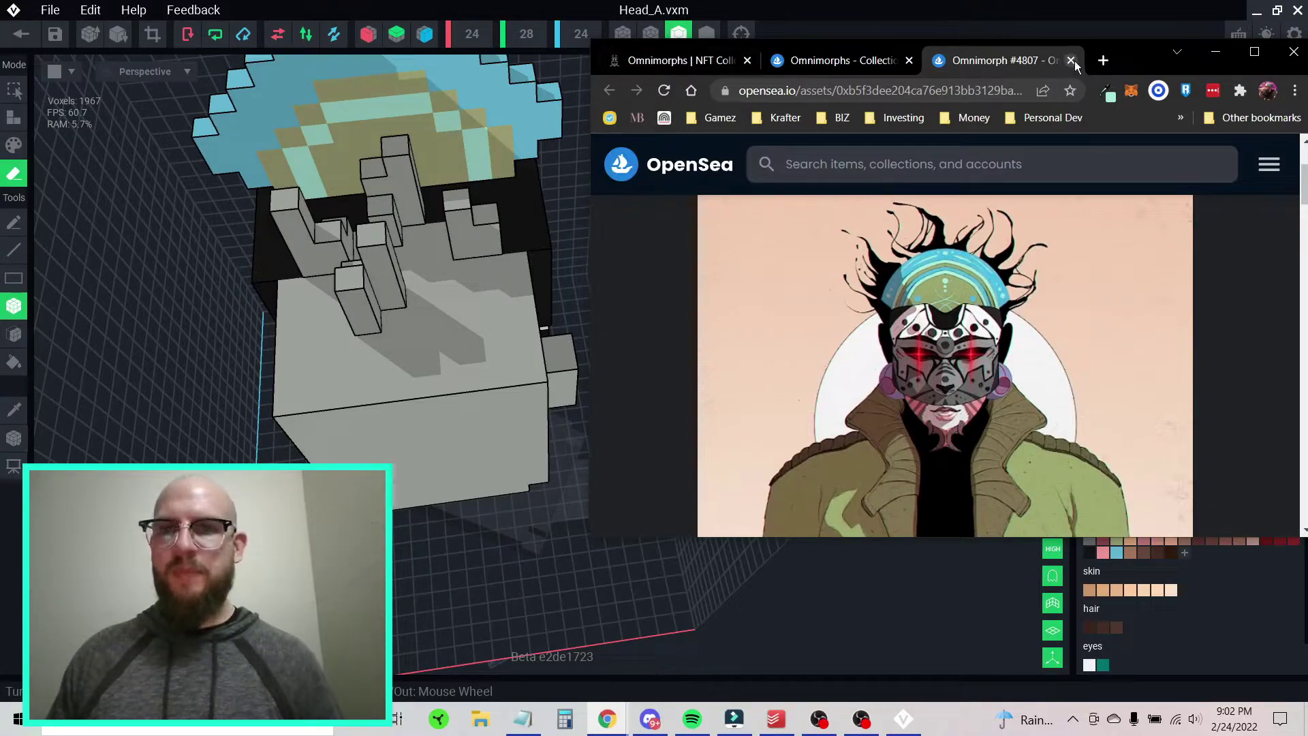
left_click_drag(1127, 59, 1307, 0)
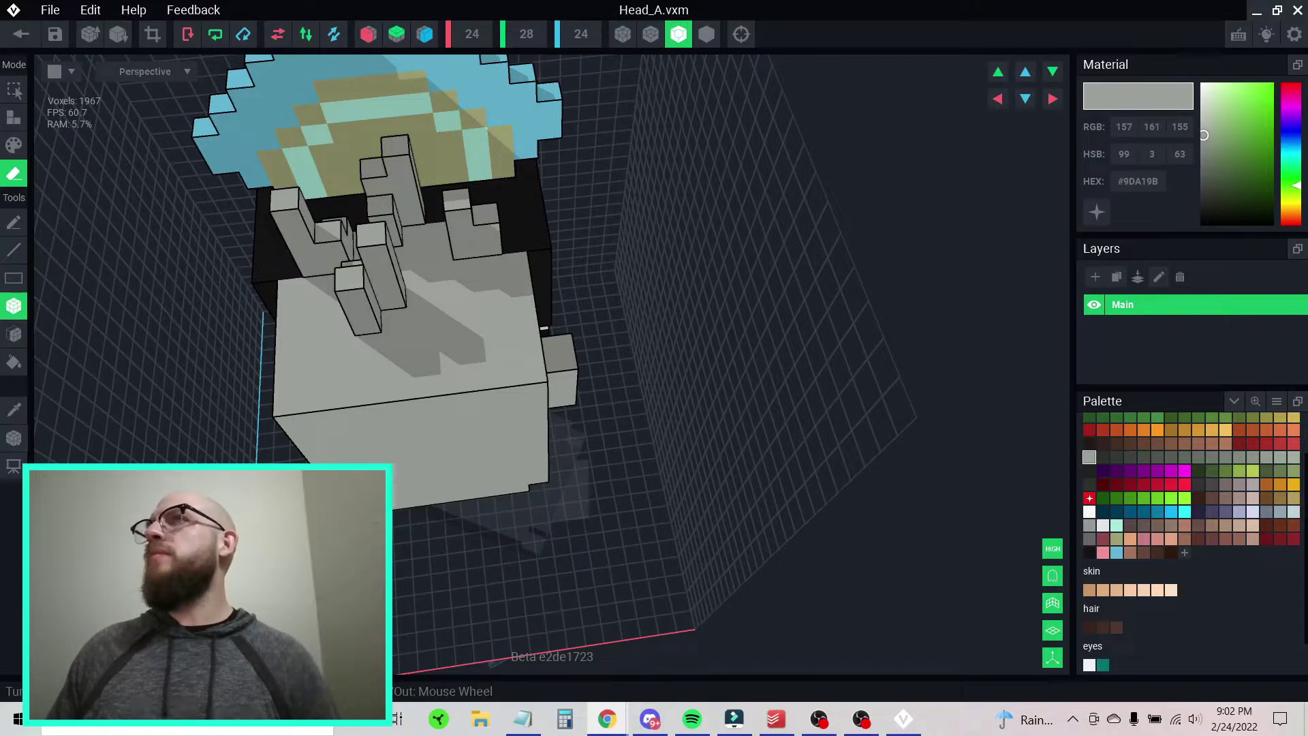
- Attach a second cluster of grey spikes of different heights beside the tall one on the head's top
right_click_drag(454, 334, 453, 335)
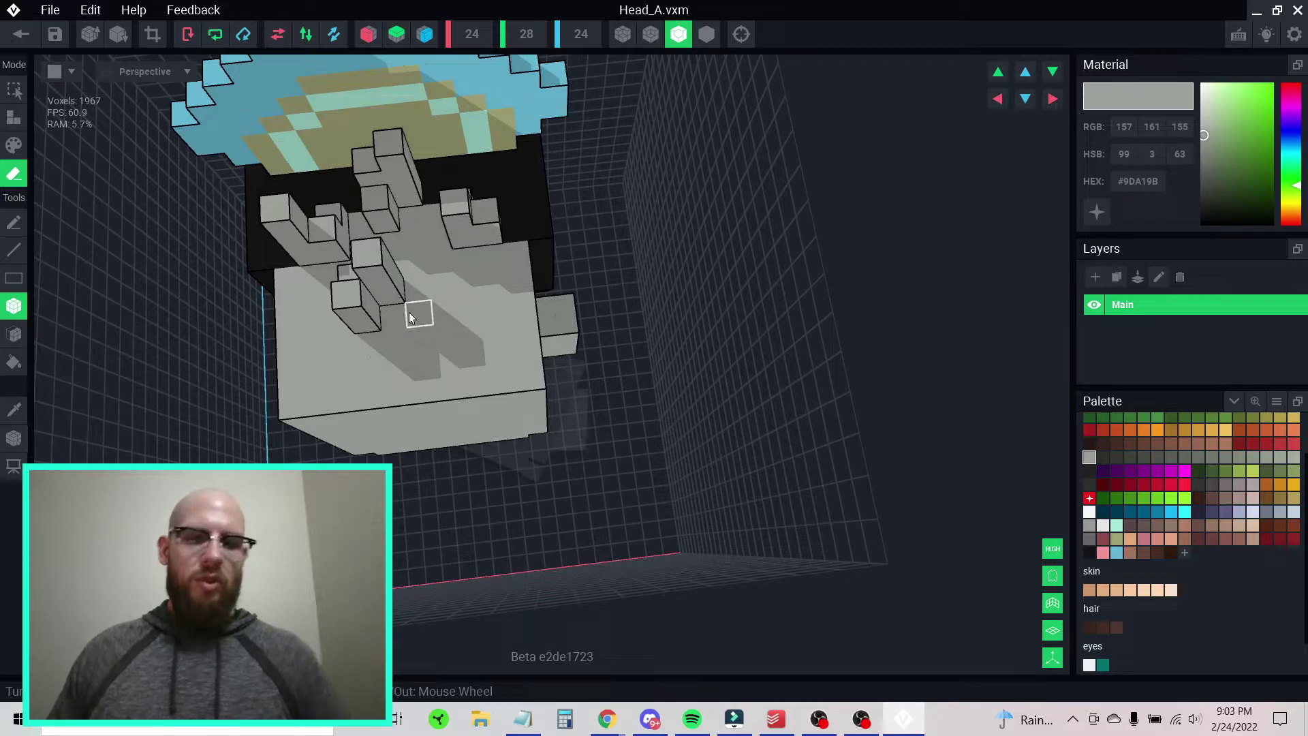
key("i")
key("e")
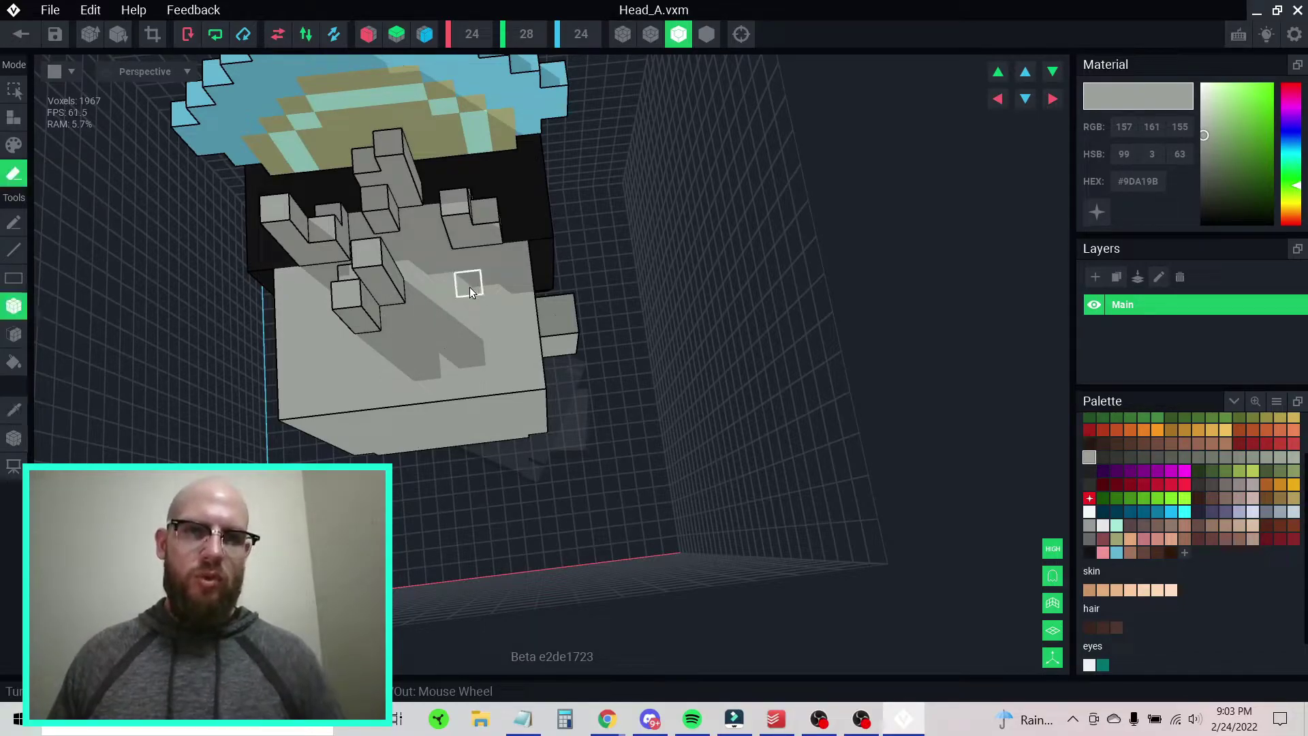
key("a")
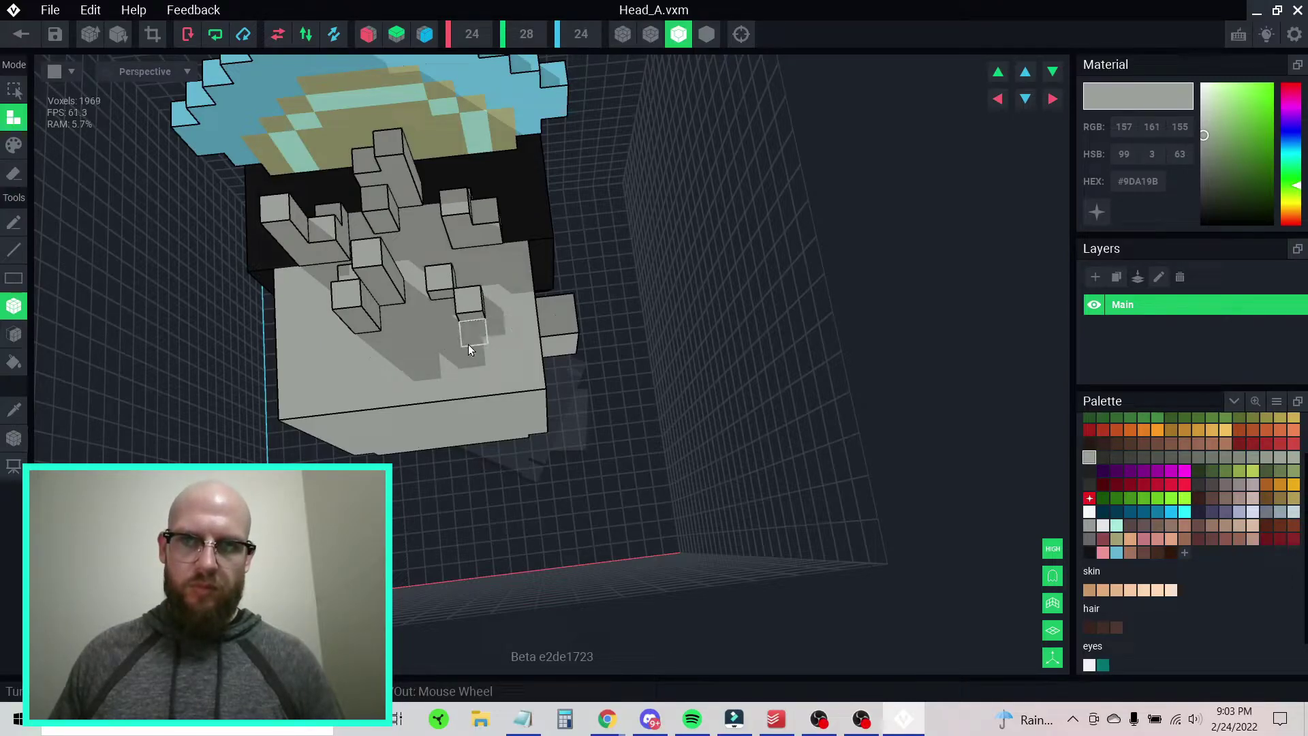
left_click(448, 337)
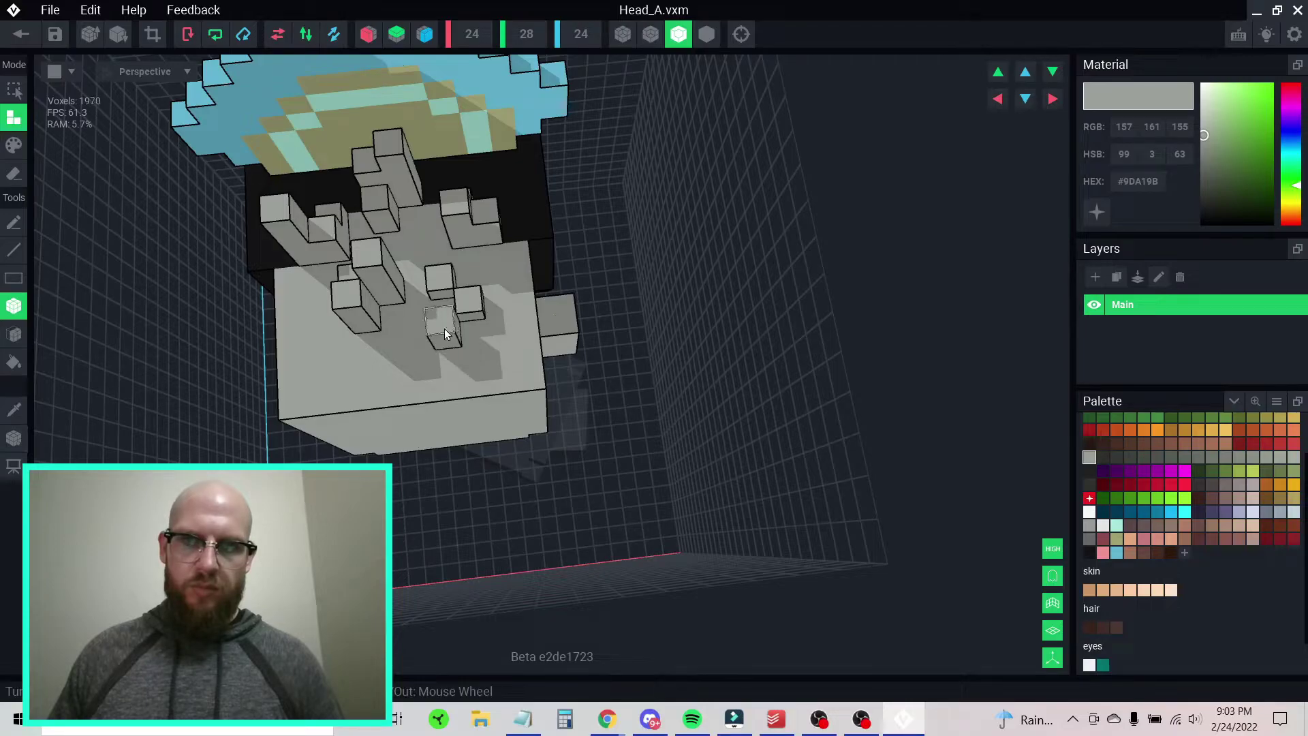
left_click(444, 328)
left_click(468, 299)
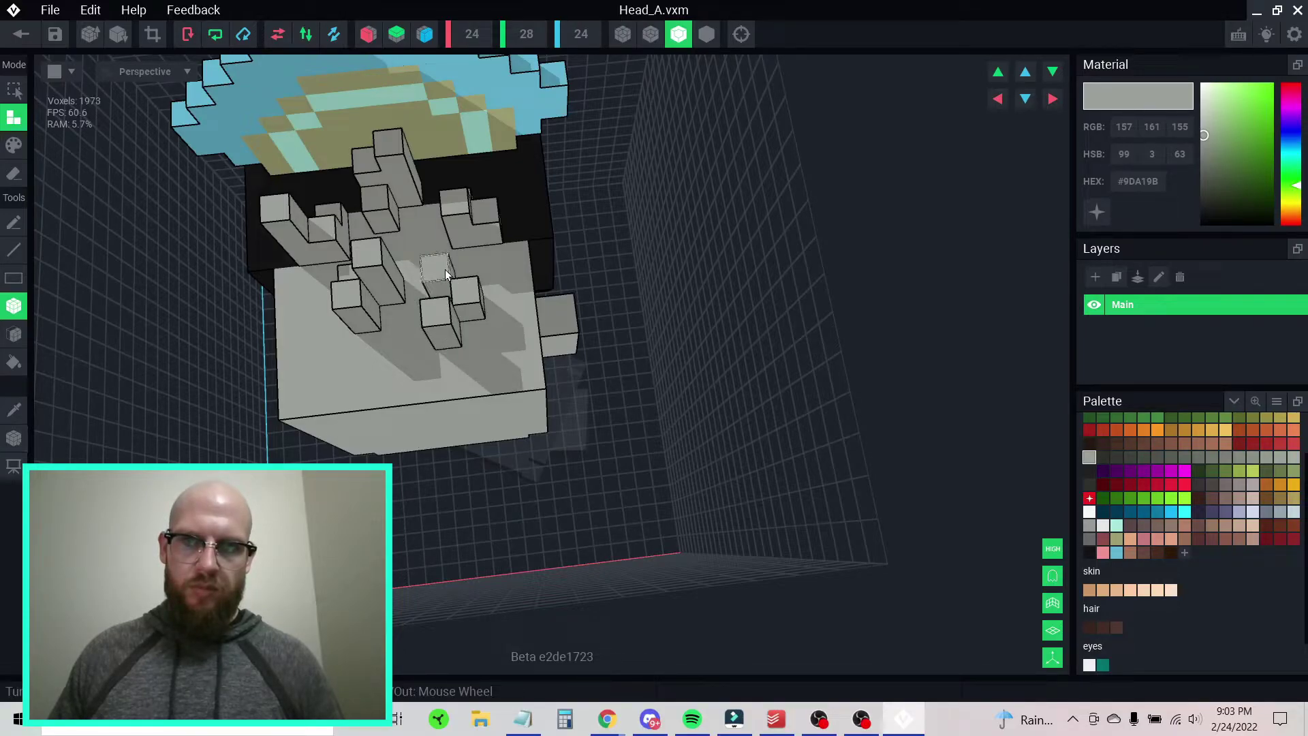
left_click(443, 310)
left_click(442, 309)
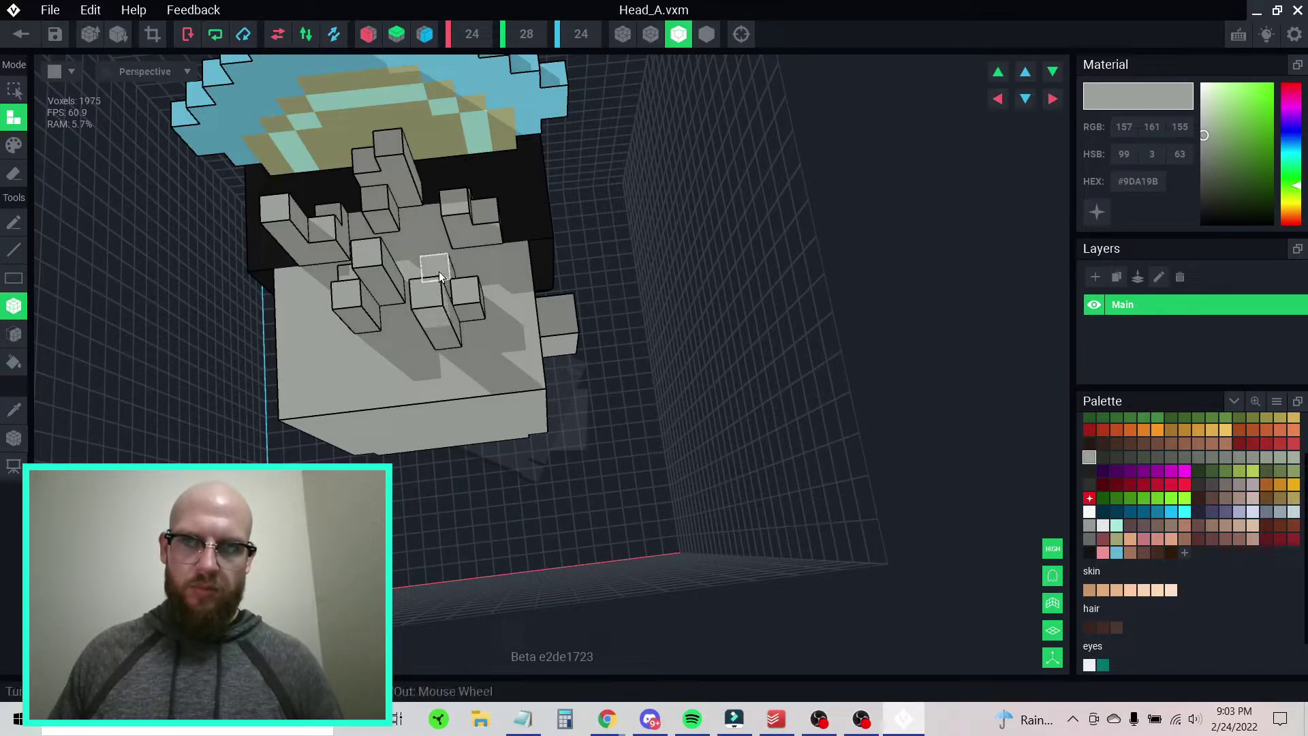
- Attach a hair strand that juts out over the side edge of the head and rises above its top
right_click_drag(468, 354, 575, 382)
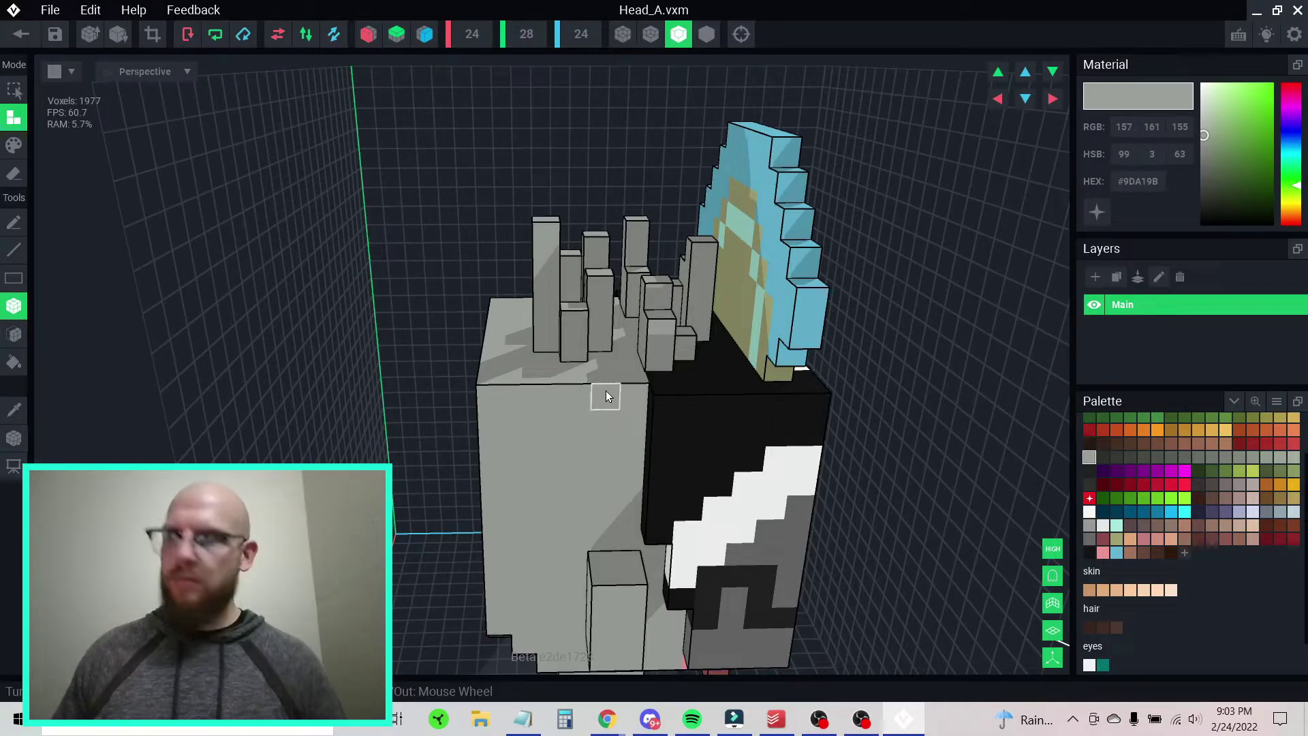
right_click_drag(604, 393, 808, 511)
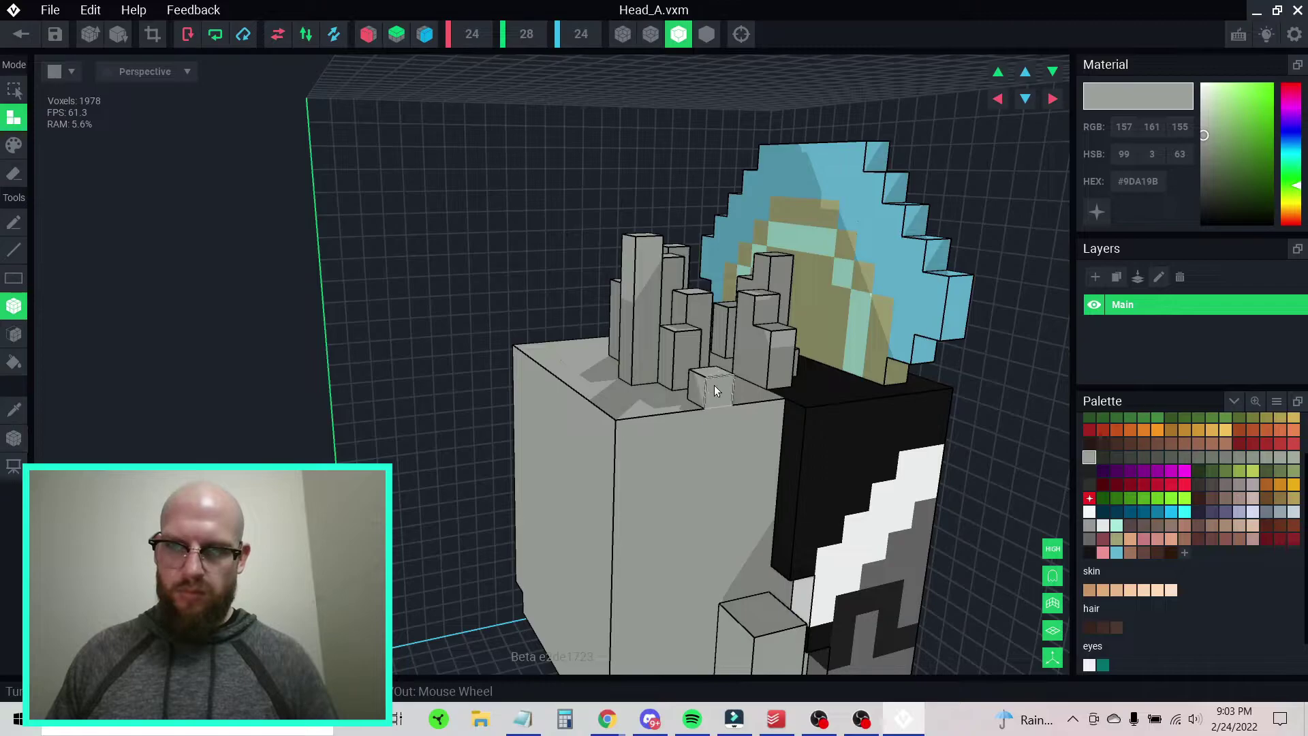
left_click(718, 394)
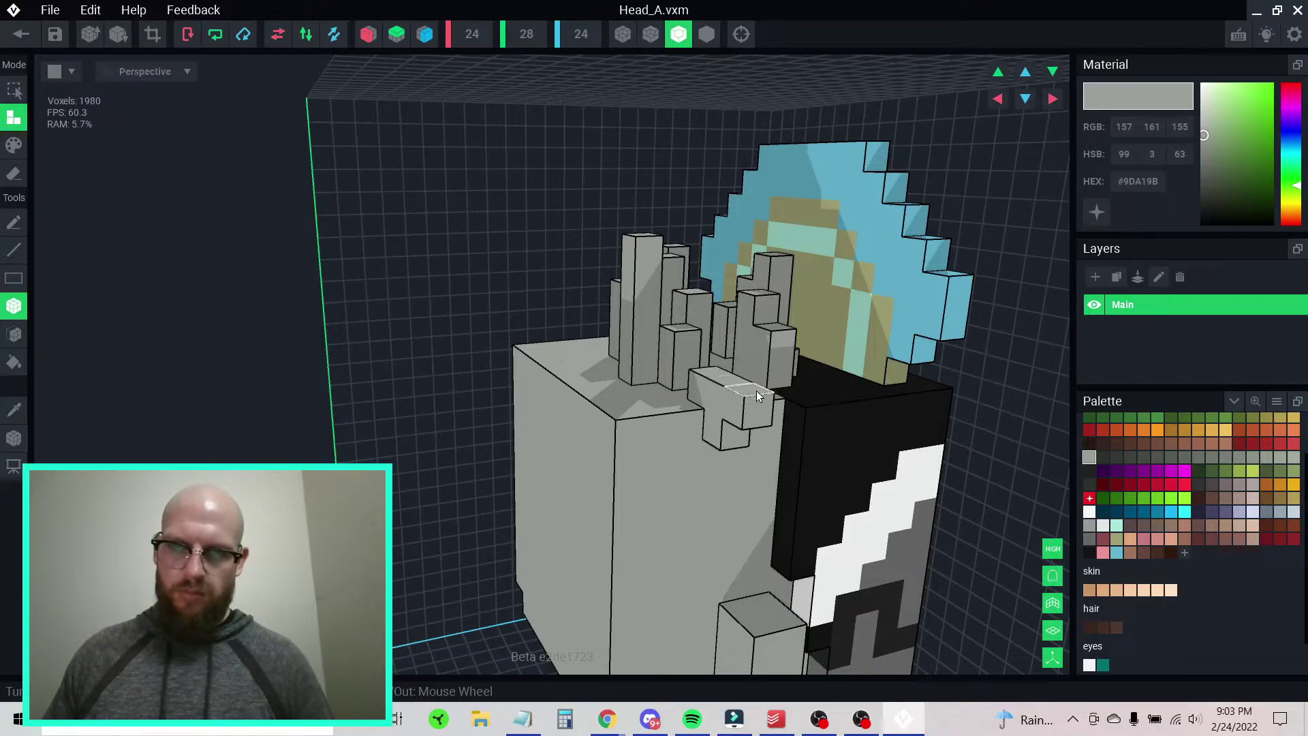
left_click(715, 369)
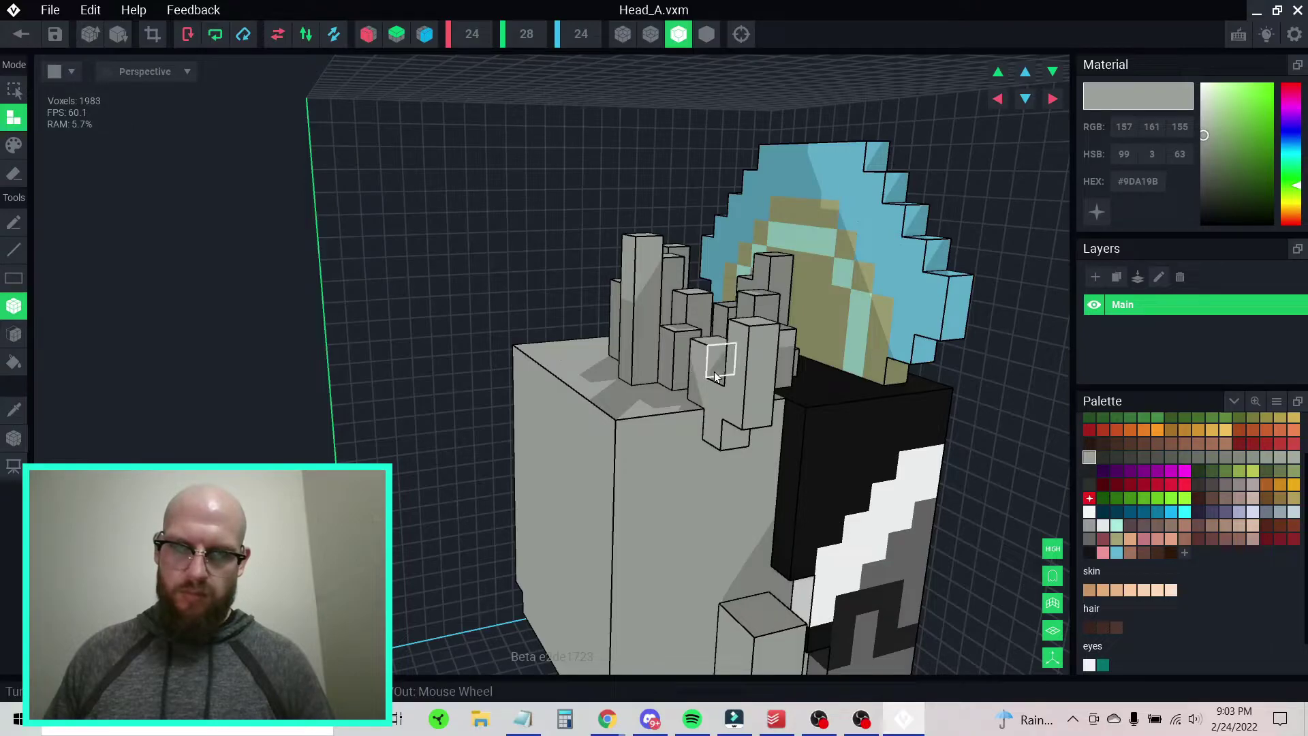
mouse_move(735, 448)
right_mouse_down()
mouse_move(680, 456)
mouse_move(737, 458)
right_mouse_up()
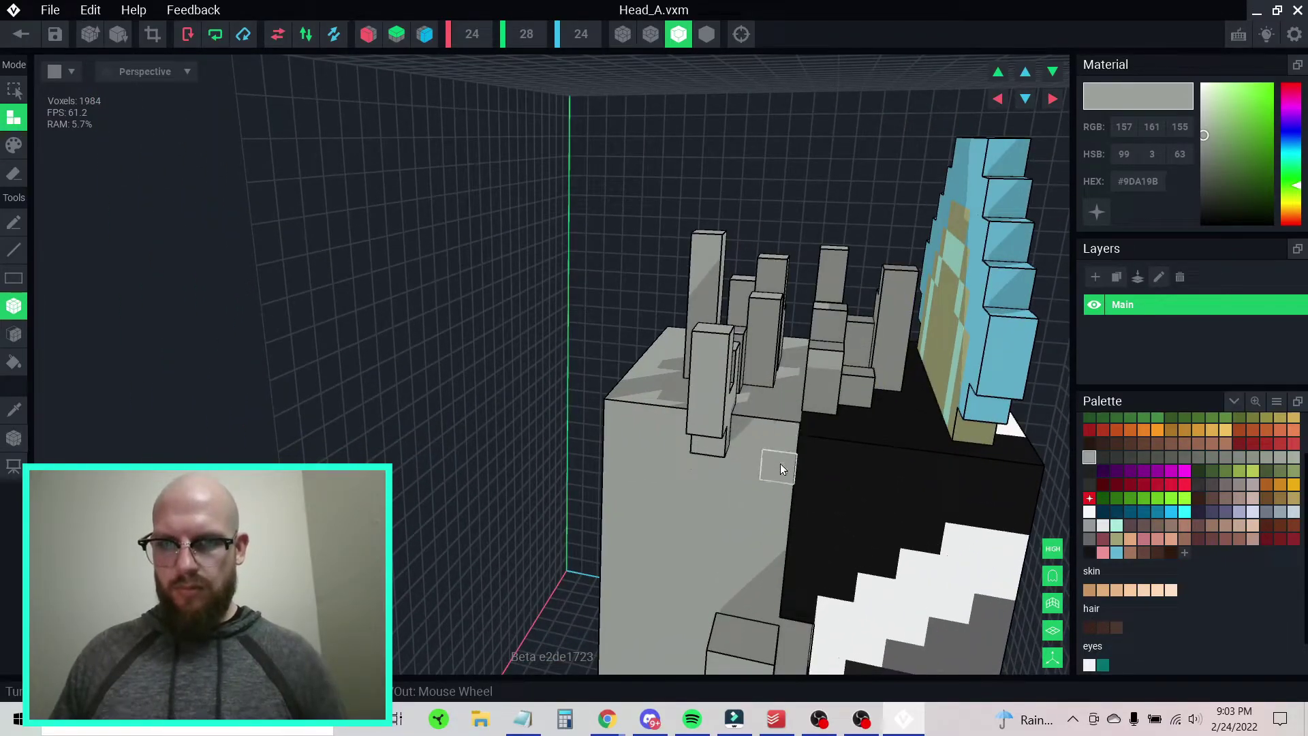
- Attach another outward-jutting, upturned hair strand on the side of the head, next to the black front section
left_click(779, 469)
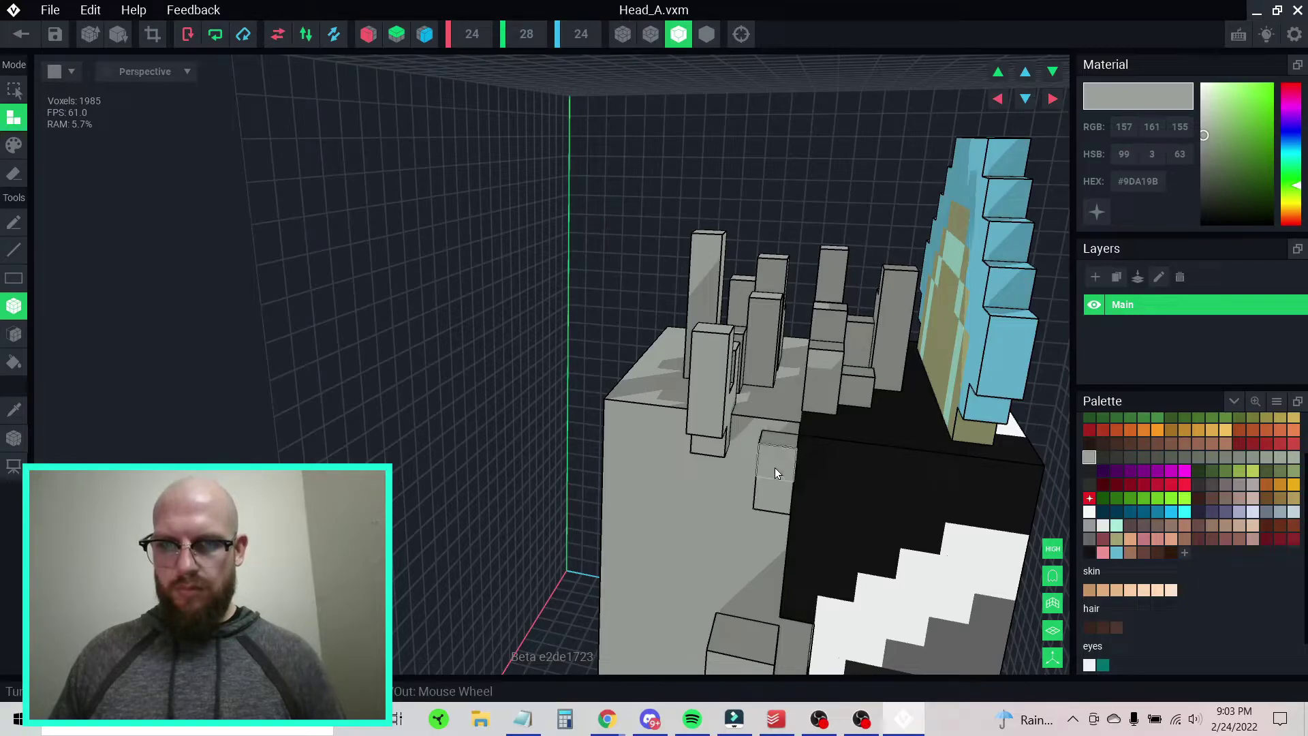
left_click(776, 440)
right_click_drag(784, 420, 828, 410)
left_click(830, 411)
- Extend the outward-jutting side strand beside the black front section upward so it rises above the head's top
right_click_drag(772, 503, 841, 508)
right_click_drag(806, 467, 810, 598)
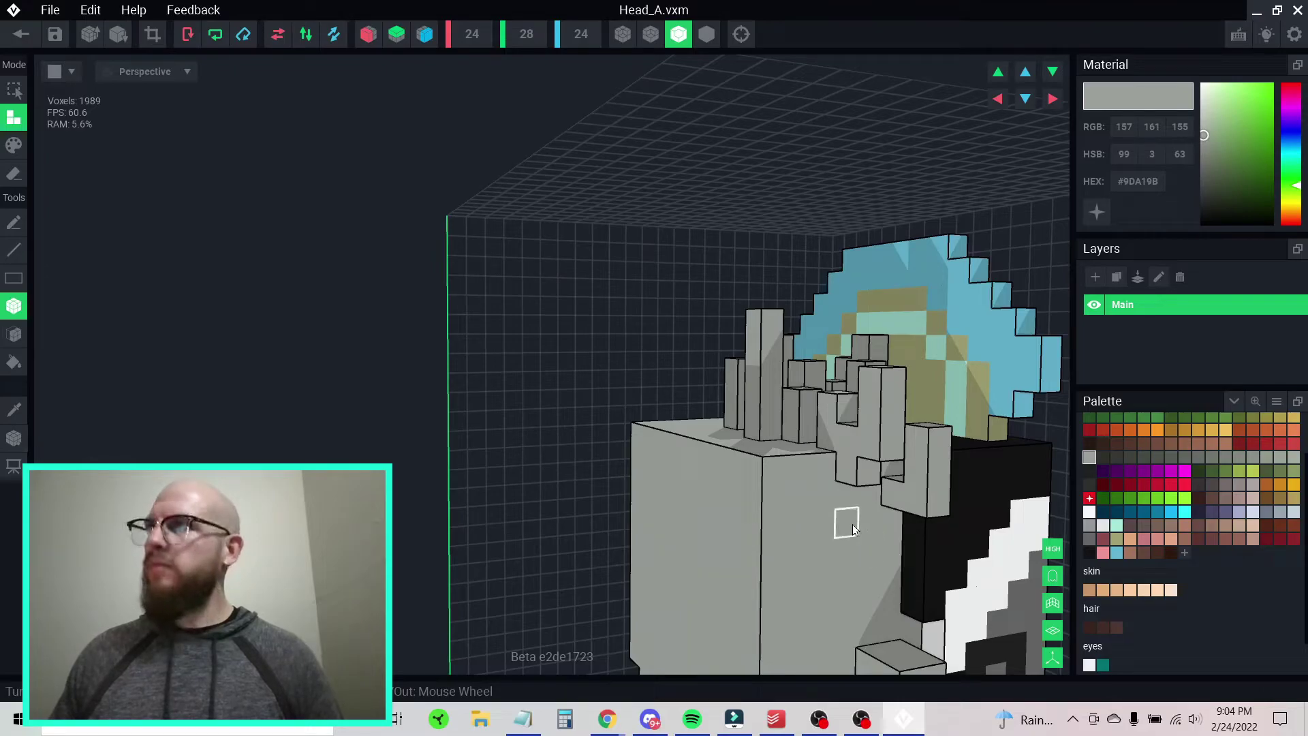
- Try to add a lower hair strand running along the side of the head below the existing side strands
left_click(825, 555)
left_click(845, 562)
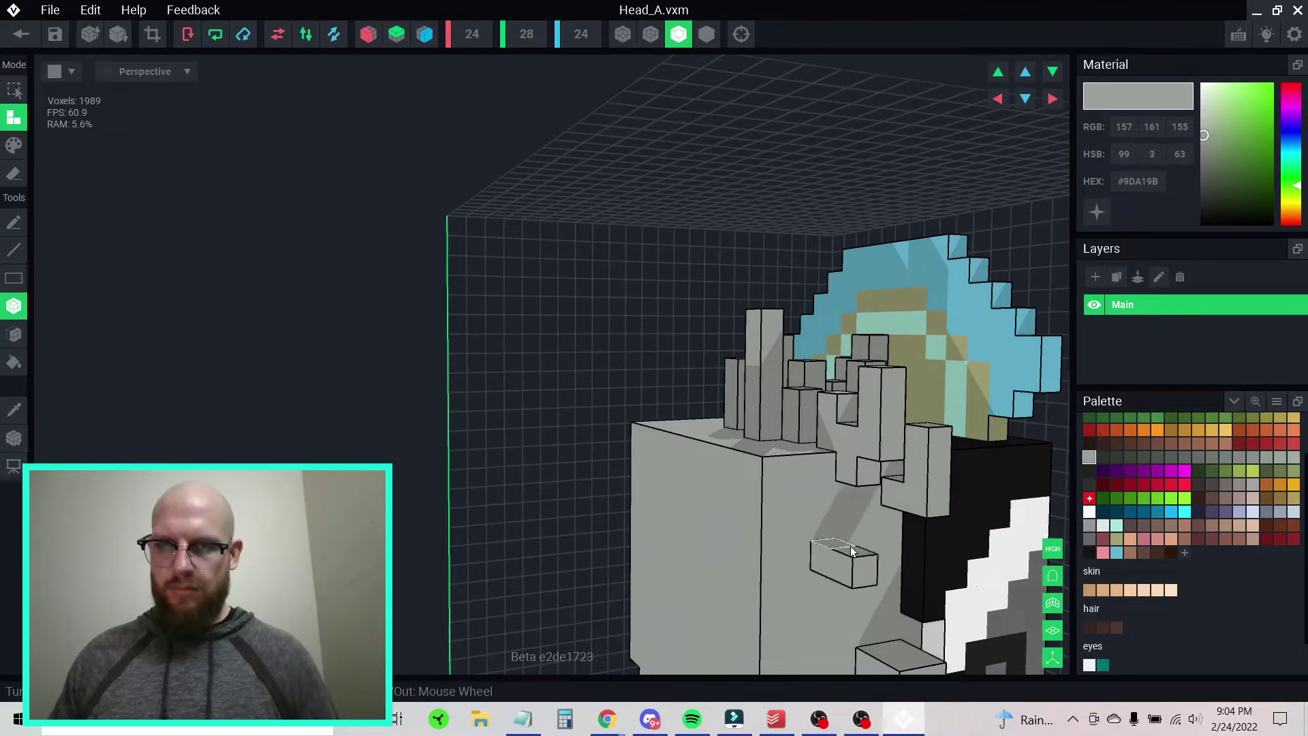
left_click(869, 553)
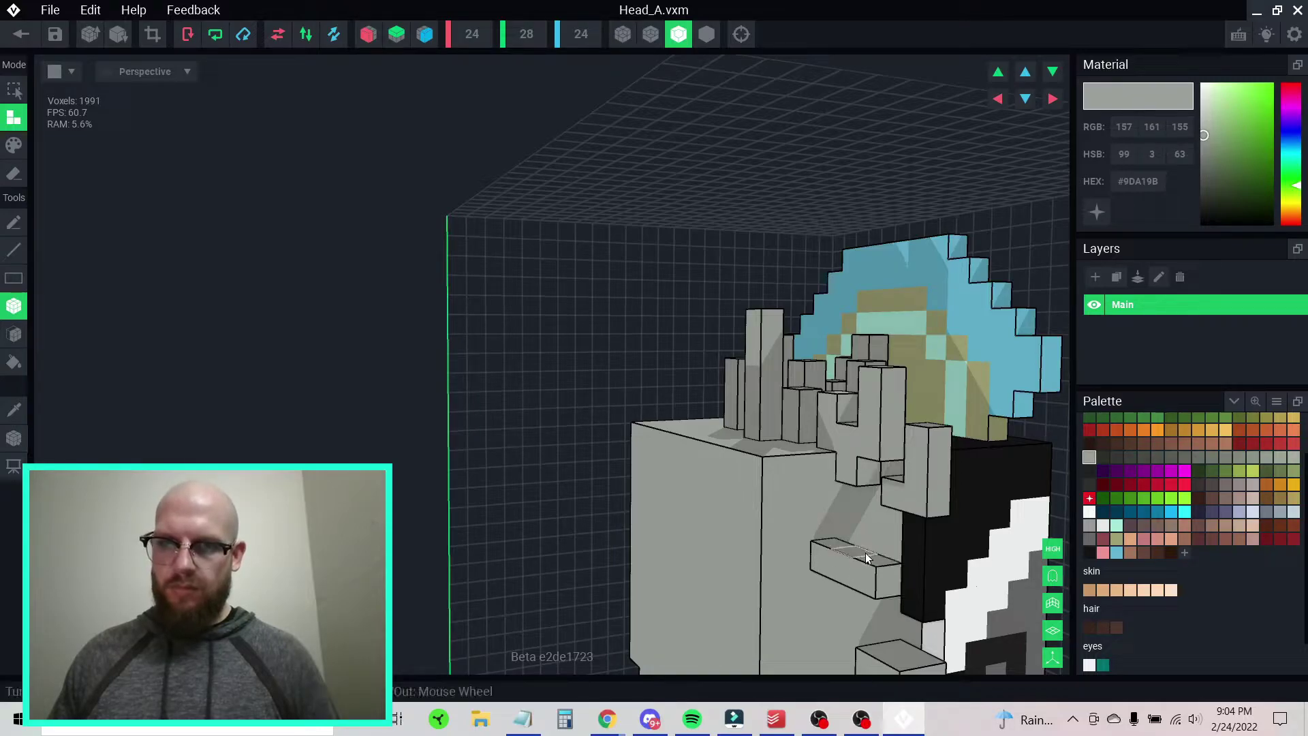
left_click(868, 553)
left_click(893, 538)
left_click(896, 536)
left_click(893, 496)
mouse_move(823, 567)
right_mouse_down()
mouse_move(852, 569)
mouse_move(839, 579)
right_mouse_up()
left_click(810, 494)
- Undo the voxels of the lower hair strand on the side of the head
key("ctrl+z")
scroll(772, 606, "down", 5)
mouse_move(770, 604)
right_mouse_down()
mouse_move(754, 603)
mouse_move(768, 605)
right_mouse_up()
key("ctrl+z")
key("ctrl+z")
key("ctrl+z")
key("ctrl+z")
key("ctrl+z")
key("ctrl+z")
key("ctrl+z")
- Change the hair material to black (#000000) and check the head from the front and back
right_click_drag(824, 556, 856, 584)
scroll(839, 554, "down", 5)
middle_click_drag(865, 592, 862, 525)
mouse_move(770, 542)
right_mouse_down()
mouse_move(850, 543)
mouse_move(770, 542)
right_mouse_up()
left_click_drag(1212, 138, 1202, 226)
right_click_drag(937, 528, 1078, 524)
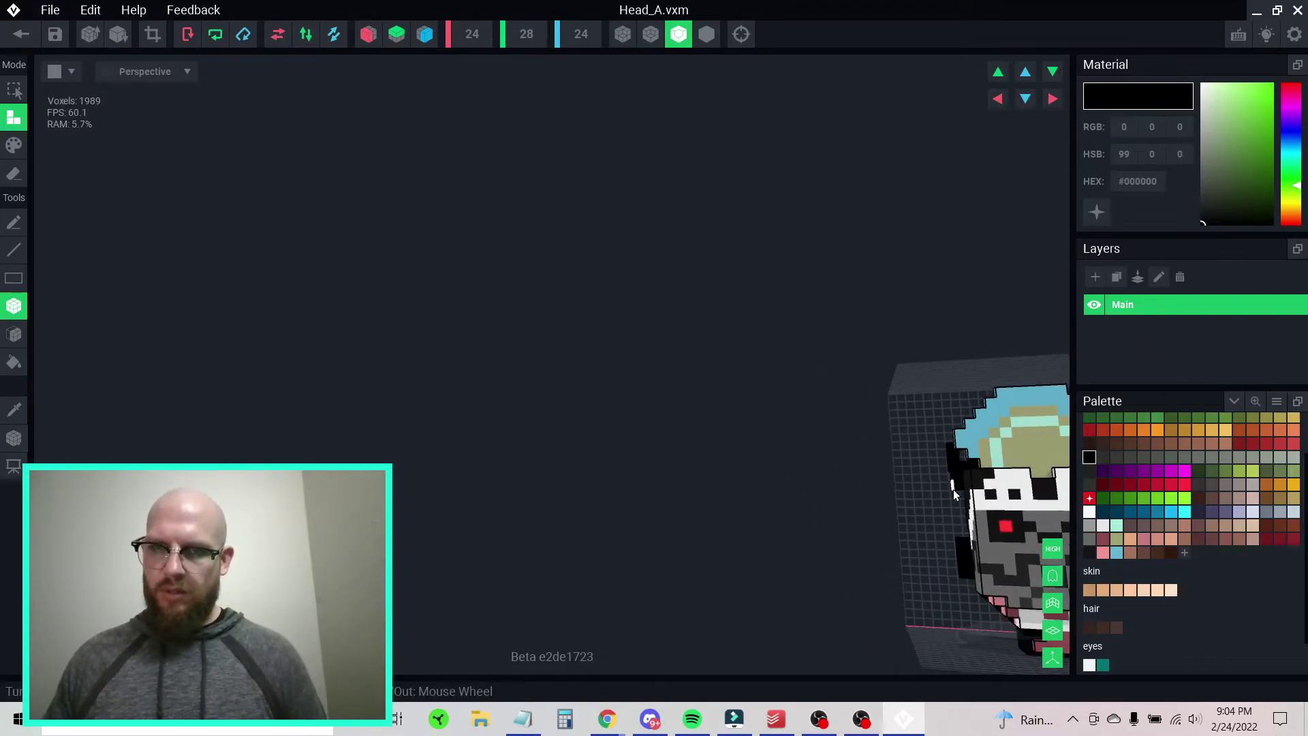
key("f")
right_click_drag(566, 327, 633, 322)
right_click_drag(455, 323, 429, 372)
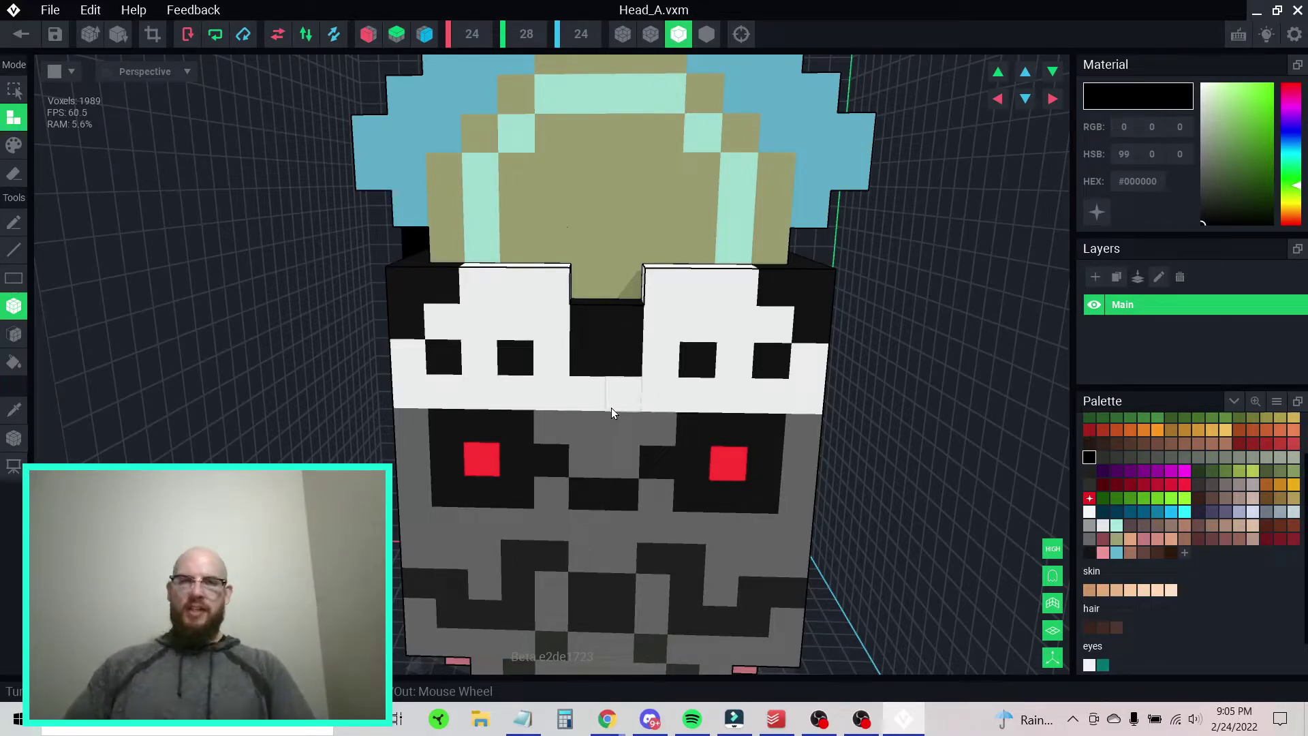
scroll(620, 409, "down", 5)
right_click_drag(586, 435, 749, 425)
right_click_drag(587, 332, 605, 332)
right_click_drag(422, 303, 442, 382)
- Set the hair material to mid grey #7F807F and add the first new hair voxels at the head's rear corner
left_click(1201, 154)
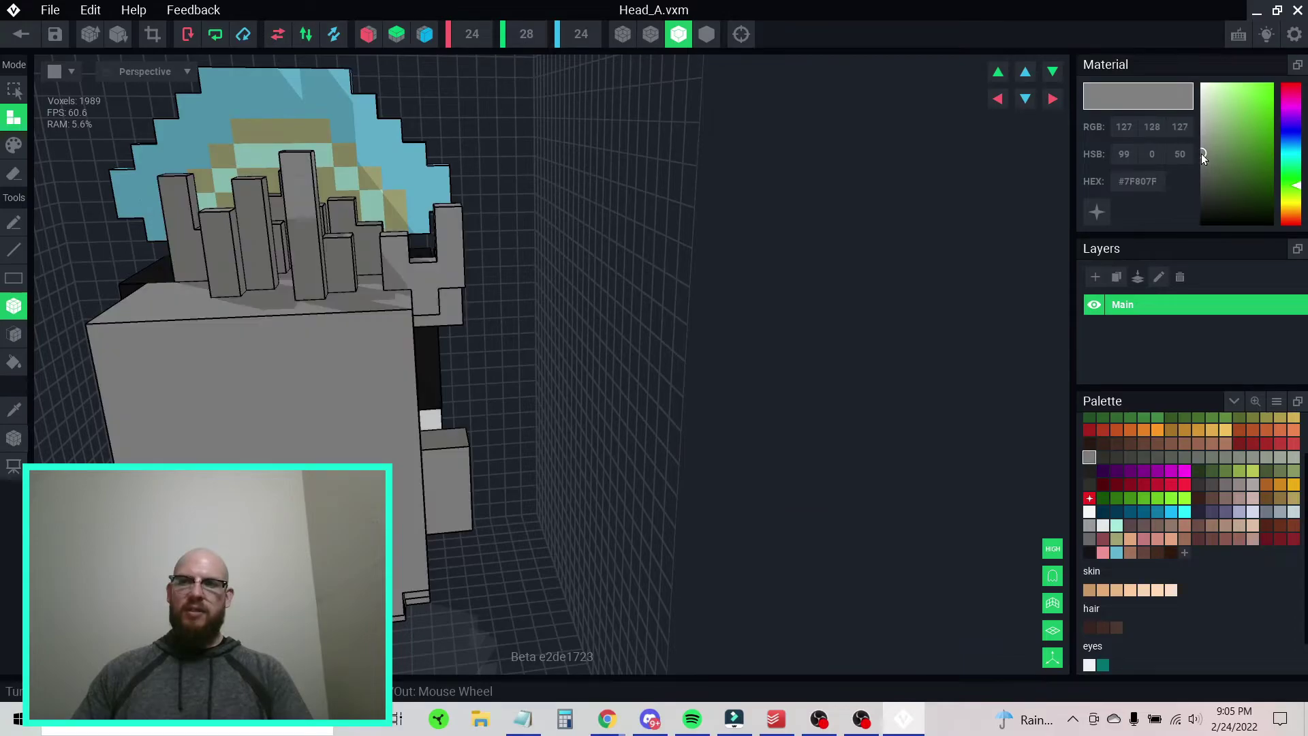
right_click_drag(638, 266, 375, 417)
left_click(406, 410)
left_click(387, 399)
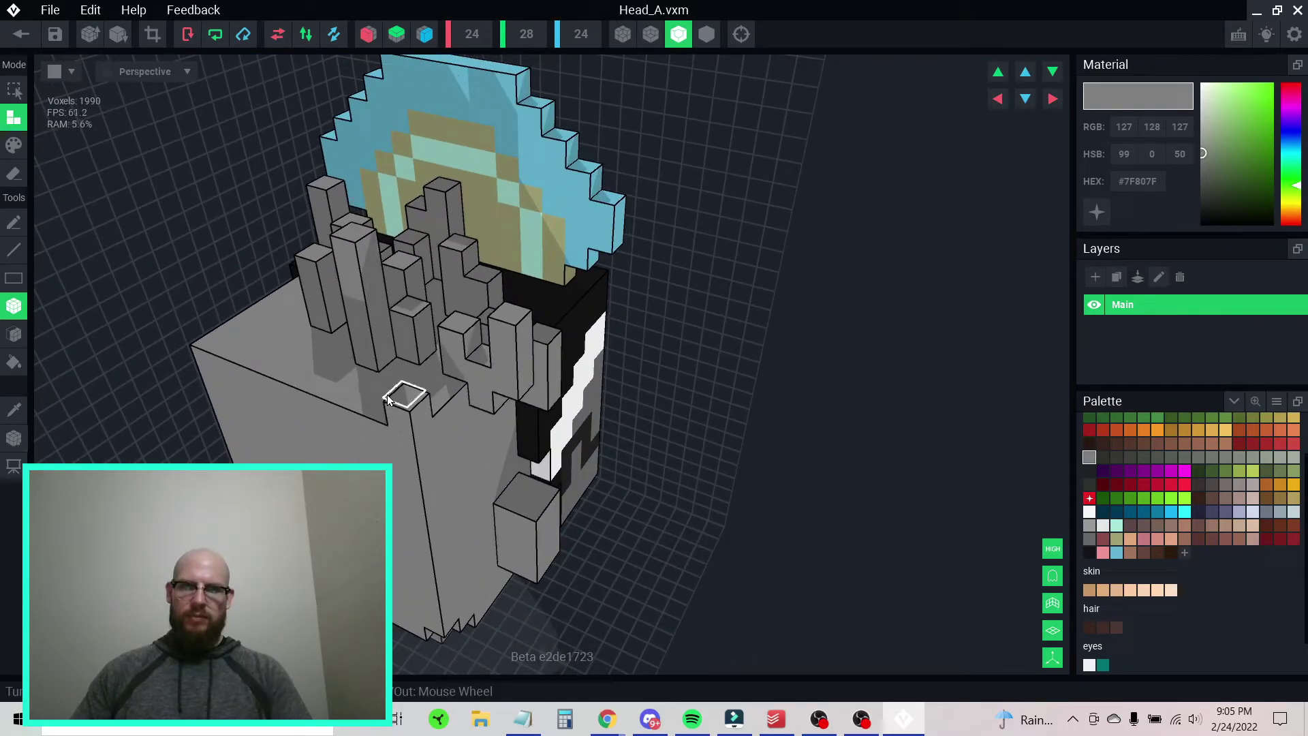
right_click_drag(387, 403, 379, 402)
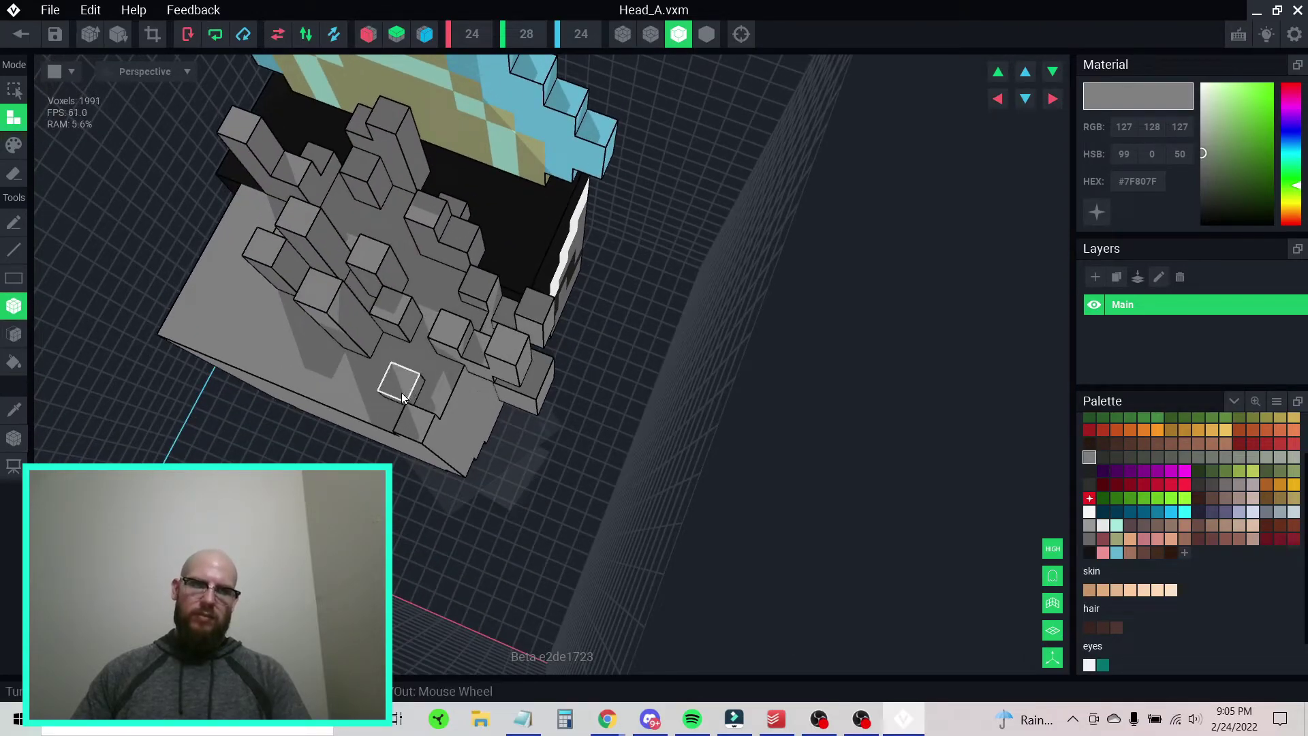
left_click(365, 392)
right_click_drag(365, 393, 400, 381)
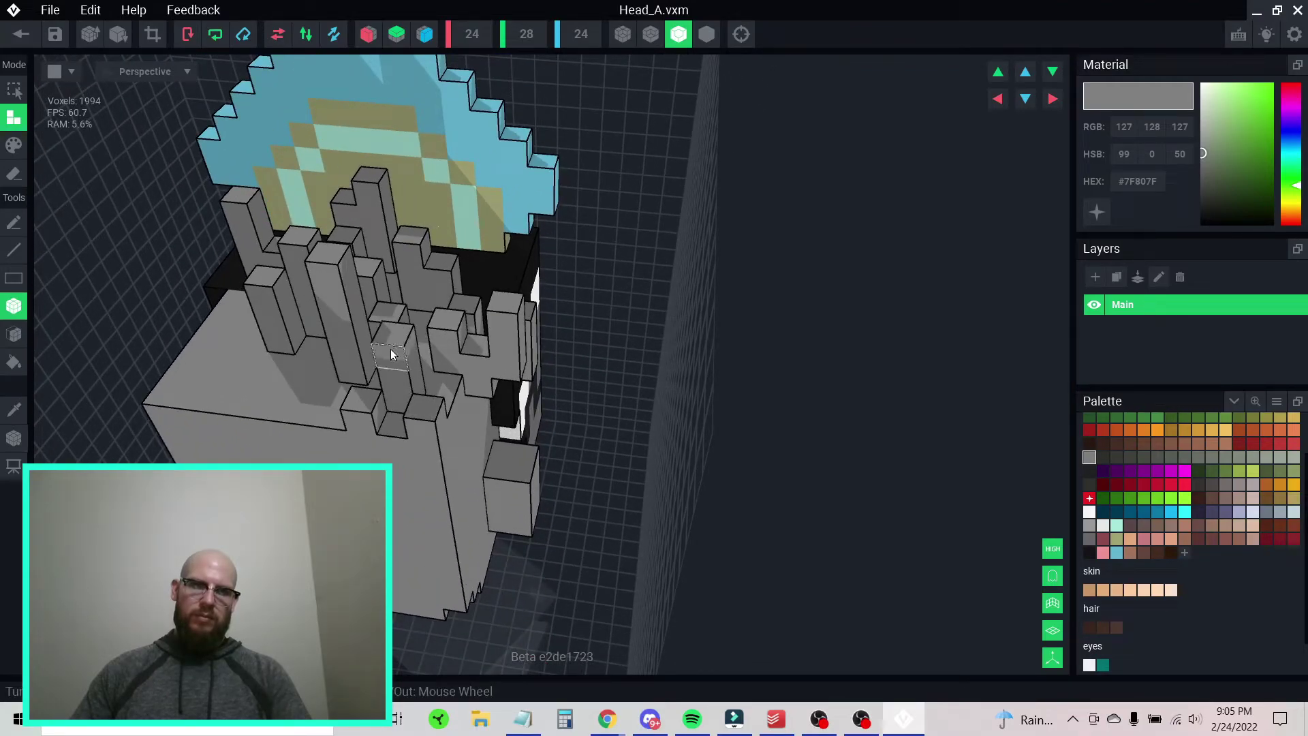
- Build a tall grey spike with a short stub beside it on the rear edge of the head, near the corner
left_click(451, 414)
right_click_drag(451, 414, 398, 450)
left_click(398, 452)
left_click(397, 458)
scroll(397, 458, "down", 3)
middle_click_drag(398, 449, 390, 495)
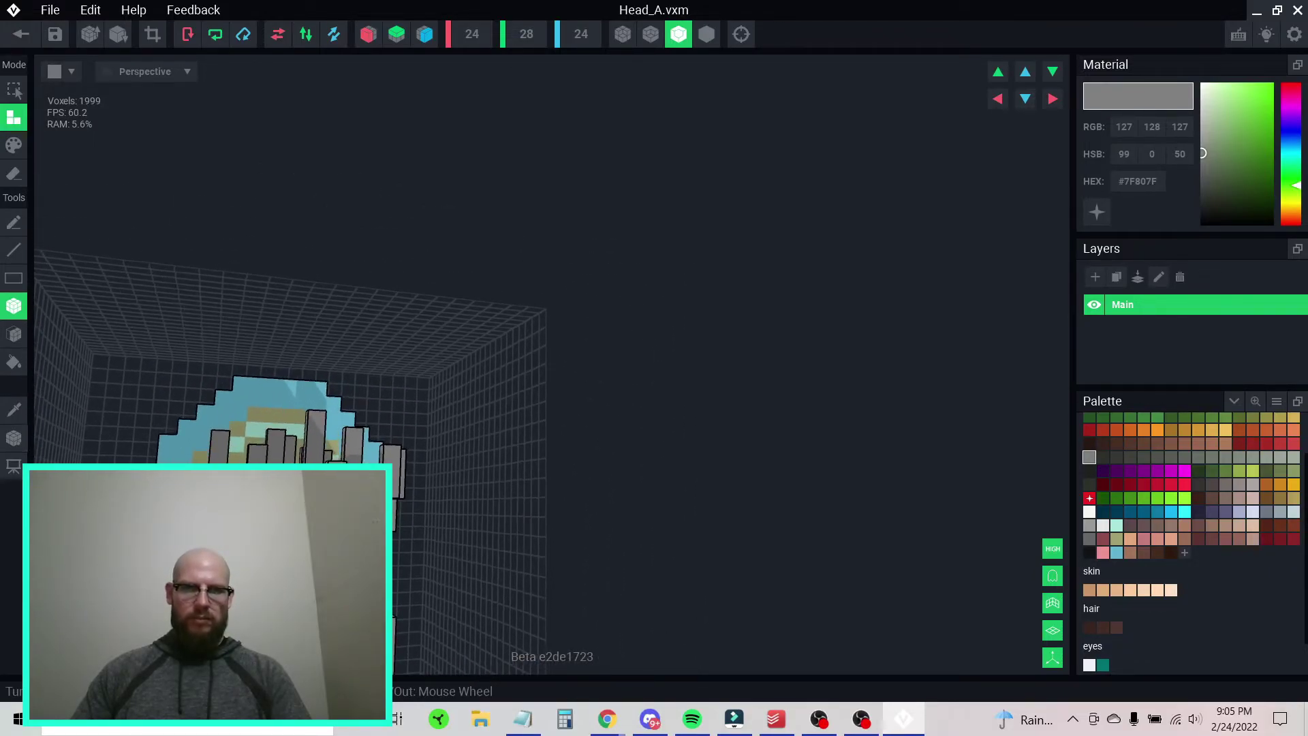
right_click_drag(398, 440, 395, 518)
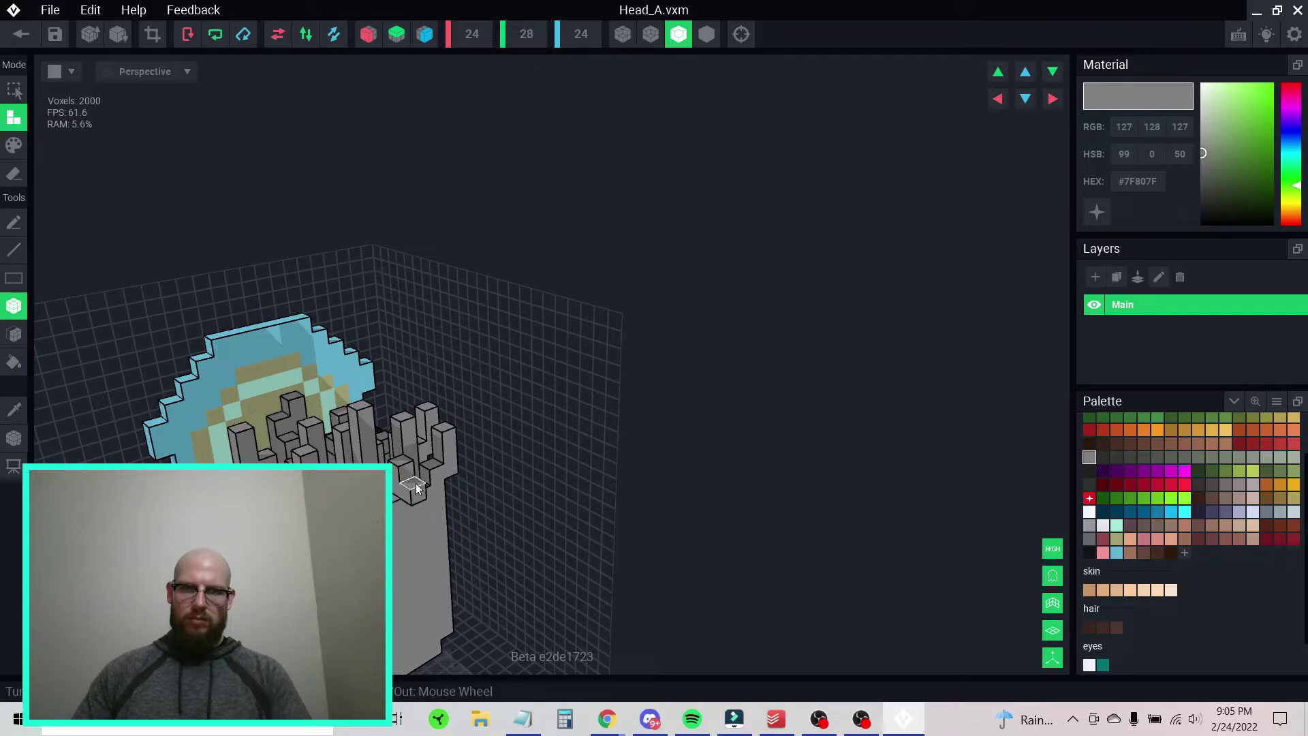
right_click_drag(412, 479, 413, 505)
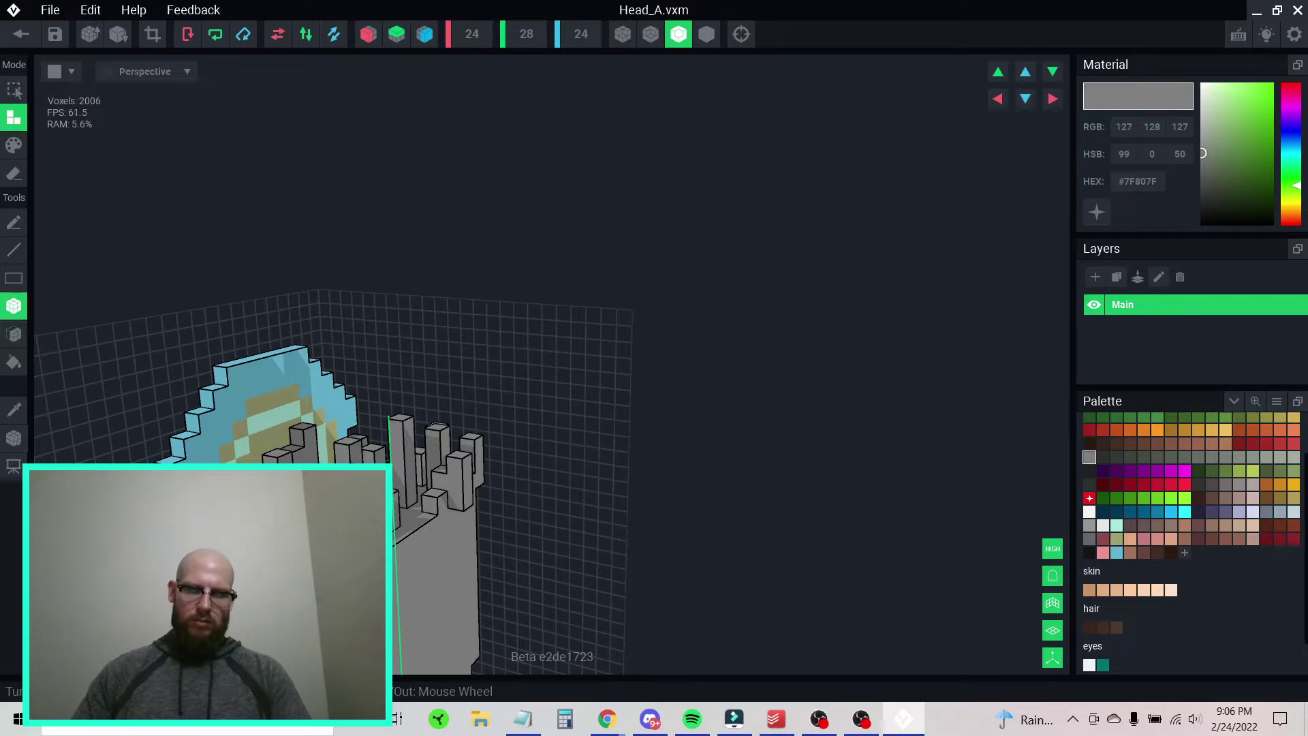
- Add a hair strand that juts out backward from the rear edge of the head's top and turns upward
scroll(360, 466, "up", 2)
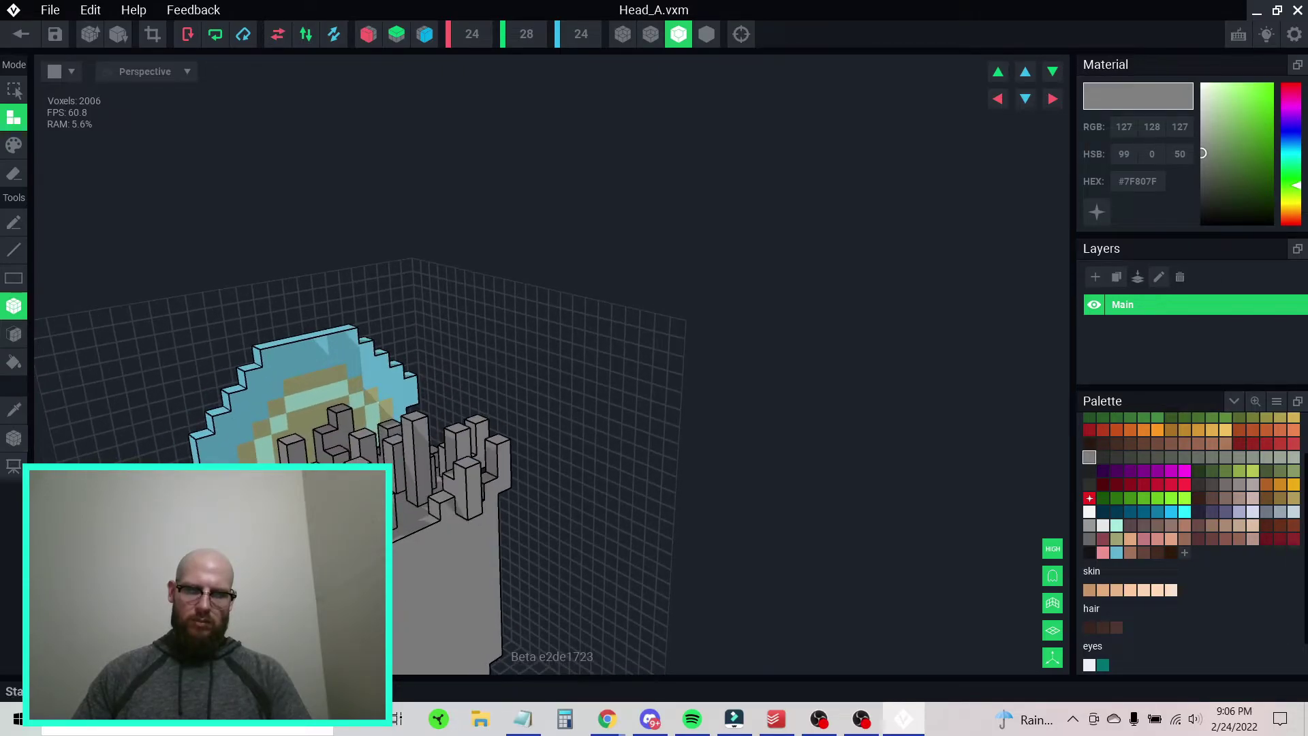
mouse_move(403, 566)
right_mouse_down()
mouse_move(392, 559)
mouse_move(435, 563)
mouse_move(391, 570)
mouse_move(422, 560)
right_mouse_up()
left_click(434, 553)
left_click(368, 538)
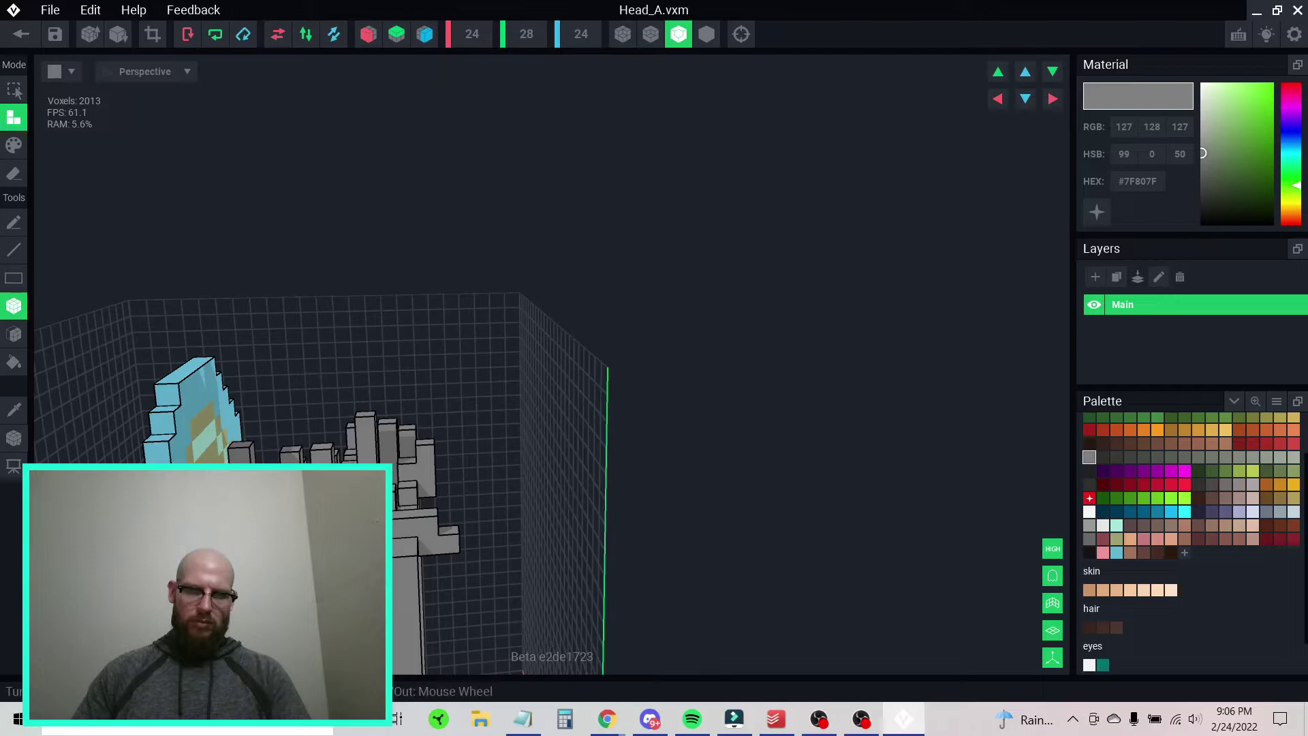
left_click(341, 517)
right_click_drag(340, 518, 296, 609)
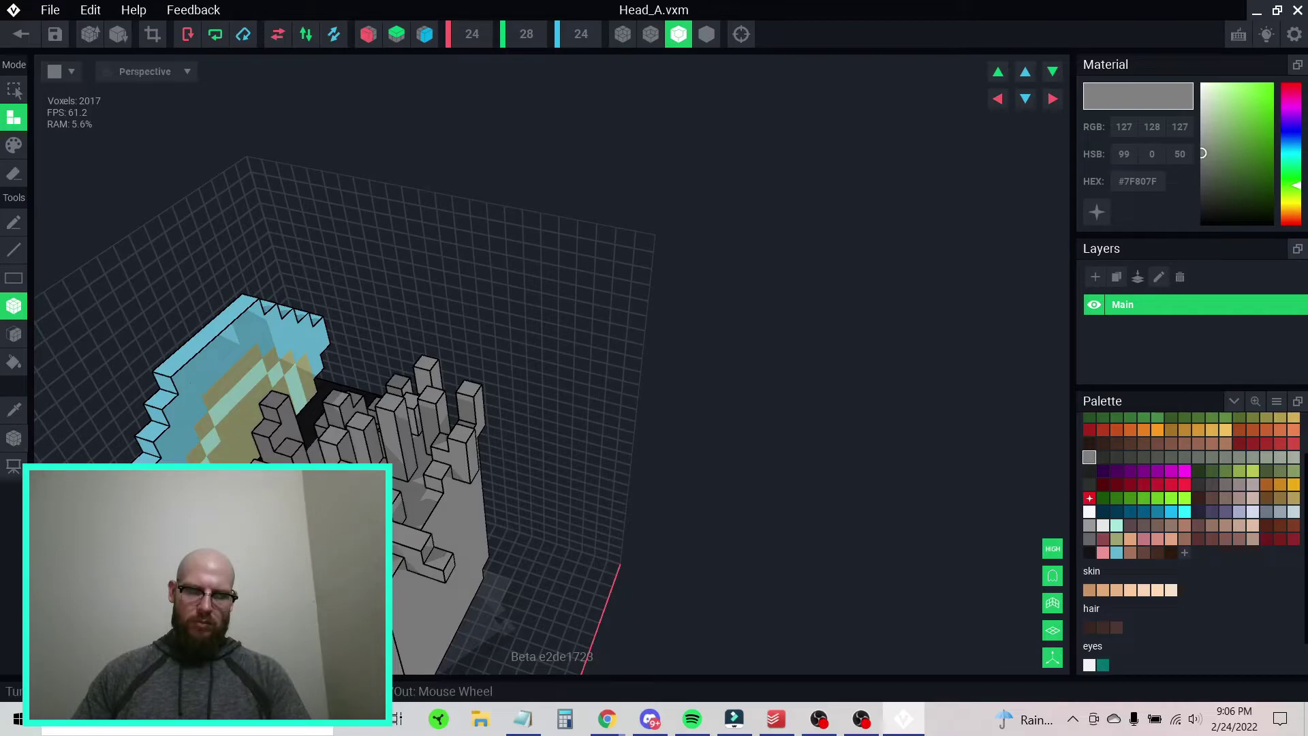
left_click(341, 518)
right_click_drag(341, 517, 290, 430)
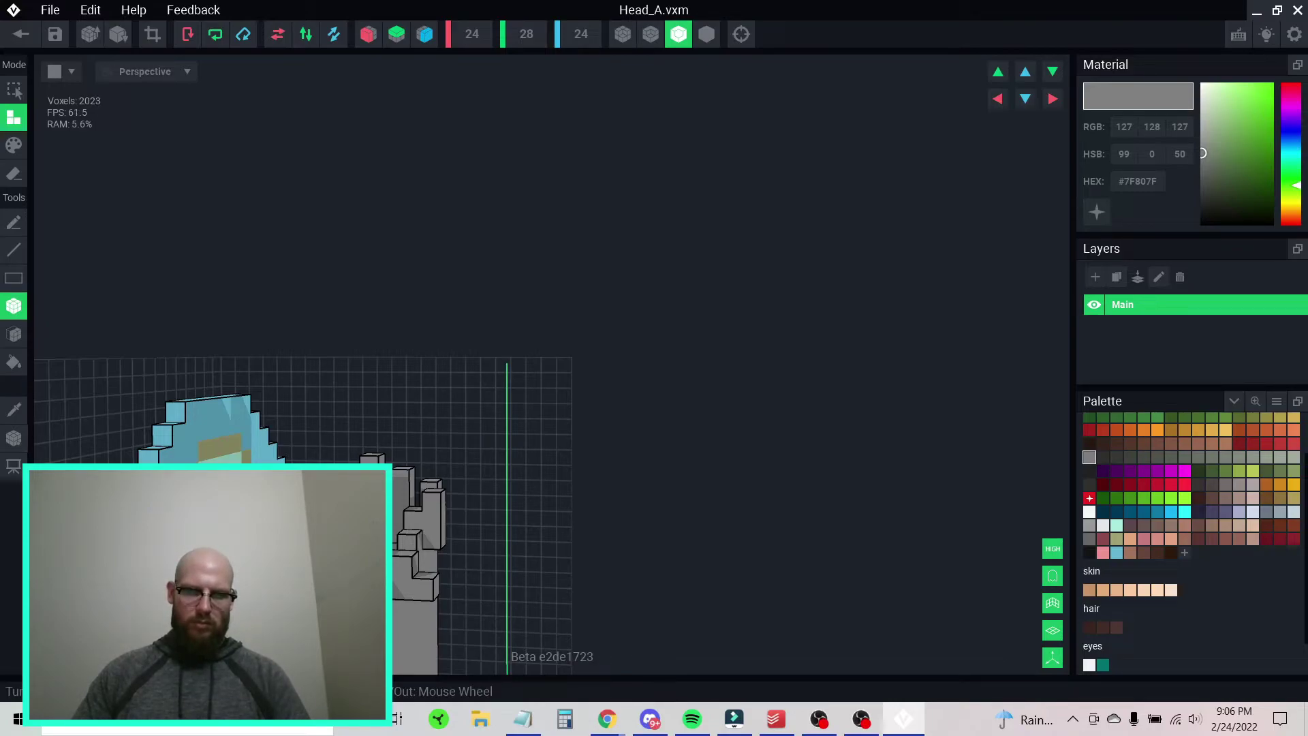
- Continue the spiky hair along the rear edge with more backward-jutting strands of different heights
right_click_drag(559, 327, 621, 348)
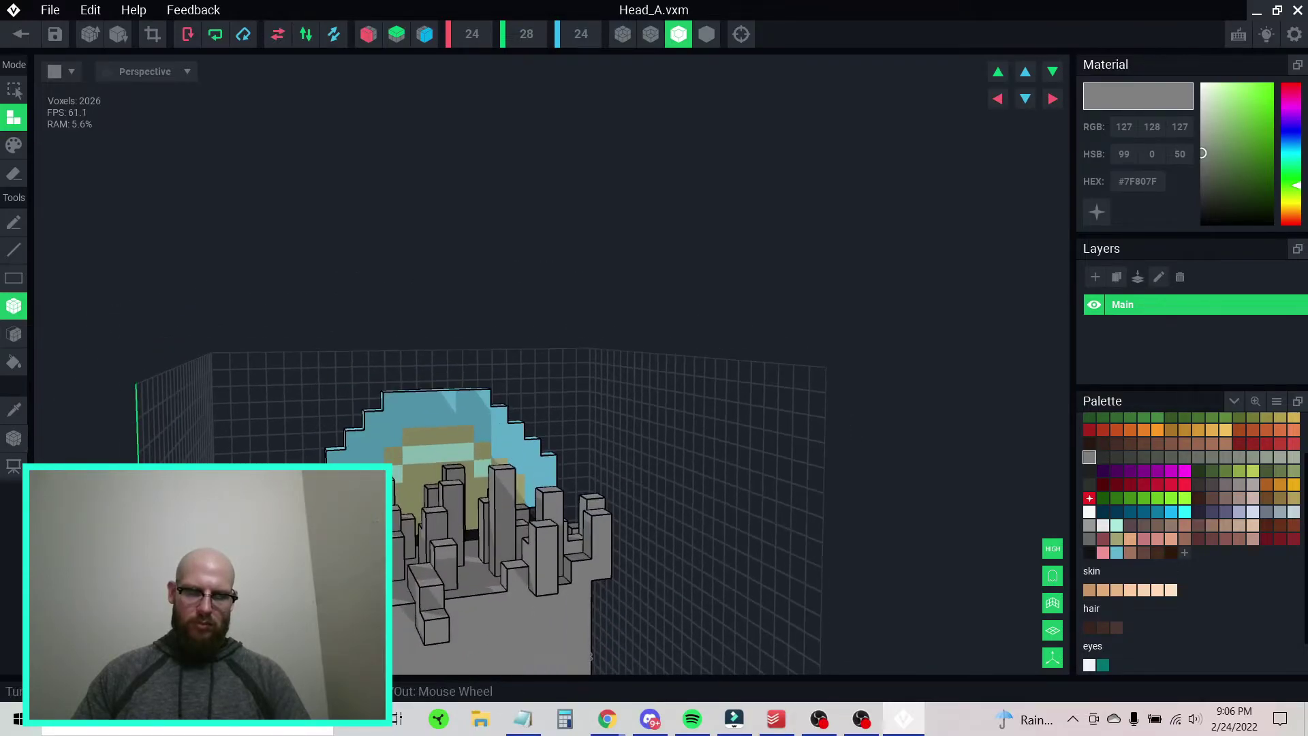
right_click_drag(477, 491, 633, 477)
left_click(408, 586)
right_click_drag(423, 579, 613, 477)
right_click_drag(590, 655, 590, 656)
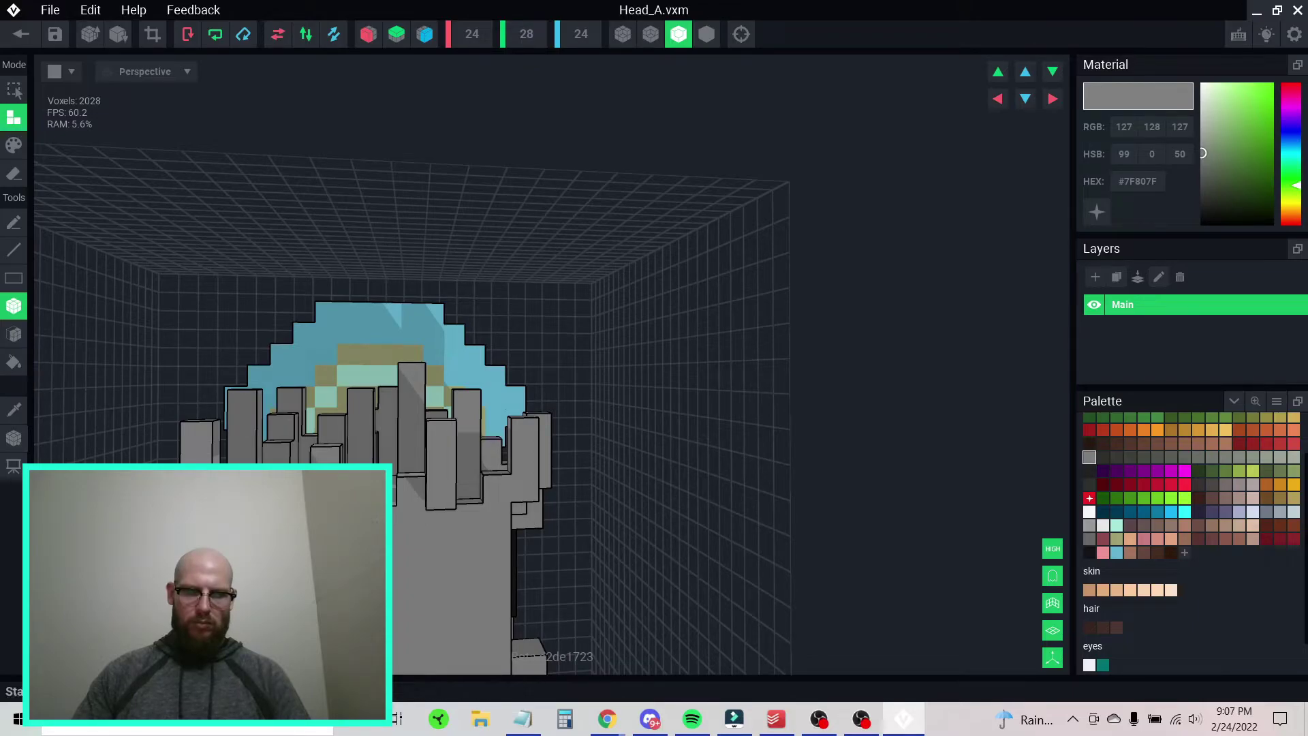
right_click_drag(545, 436, 393, 549)
scroll(424, 562, "down", 5)
left_click(422, 533)
left_click(399, 590)
scroll(392, 550, "up", 10)
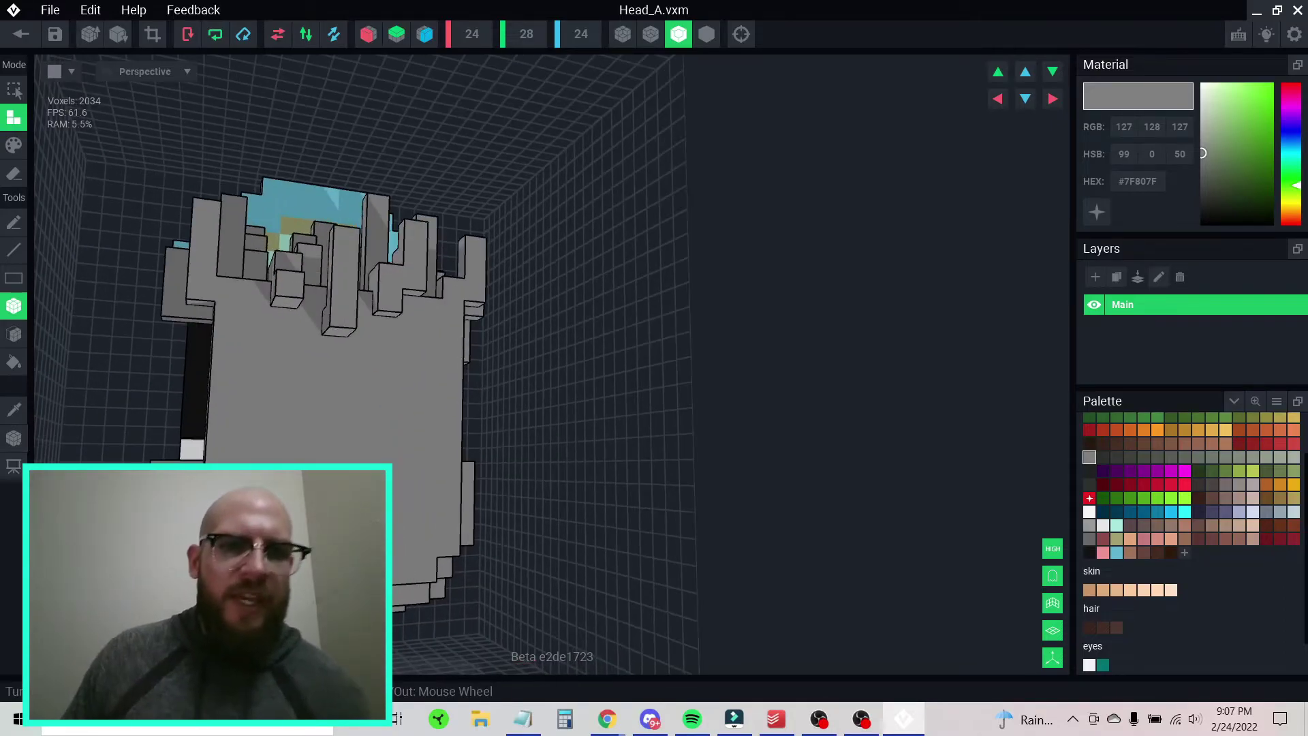
- Change the finished hair's material colour from the front view to black (#000000)
right_click_drag(613, 409, 327, 375)
right_click_drag(470, 545, 456, 492)
scroll(391, 494, "down", 10)
key("f")
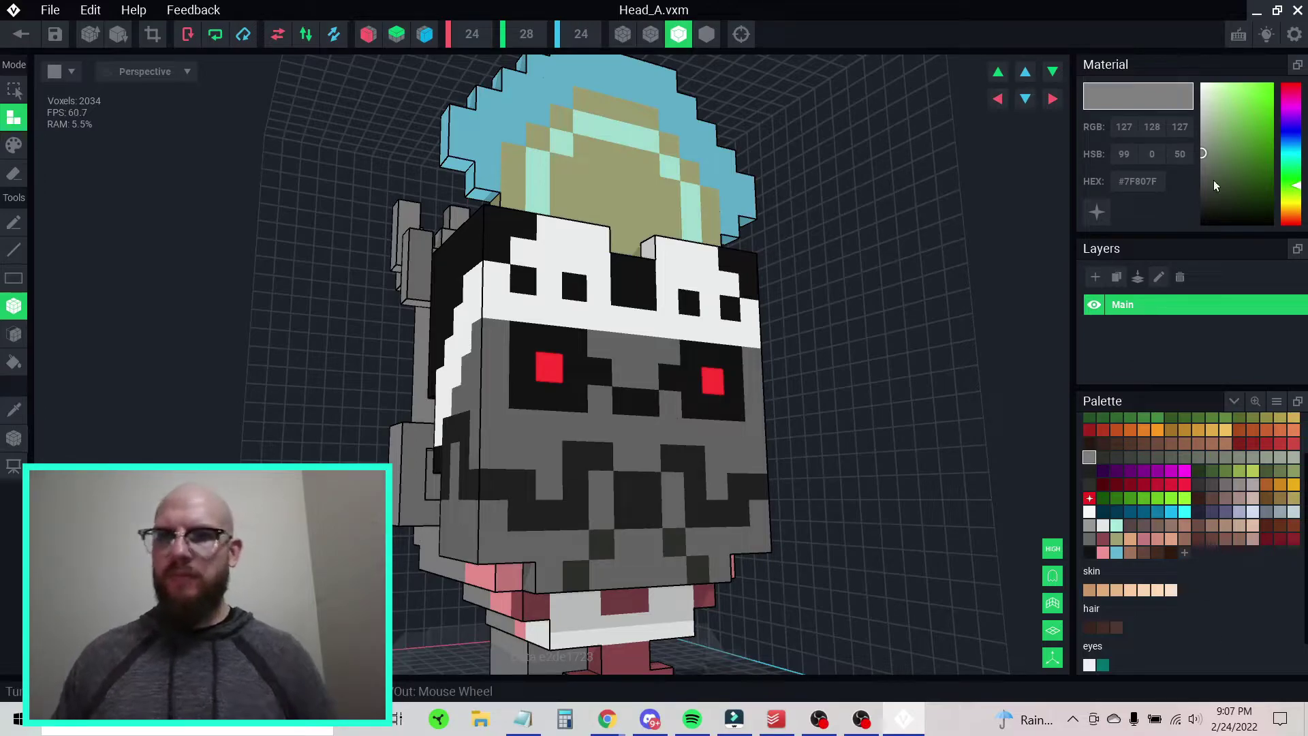
left_click_drag(1202, 152, 1186, 233)
right_click_drag(607, 461, 641, 374)
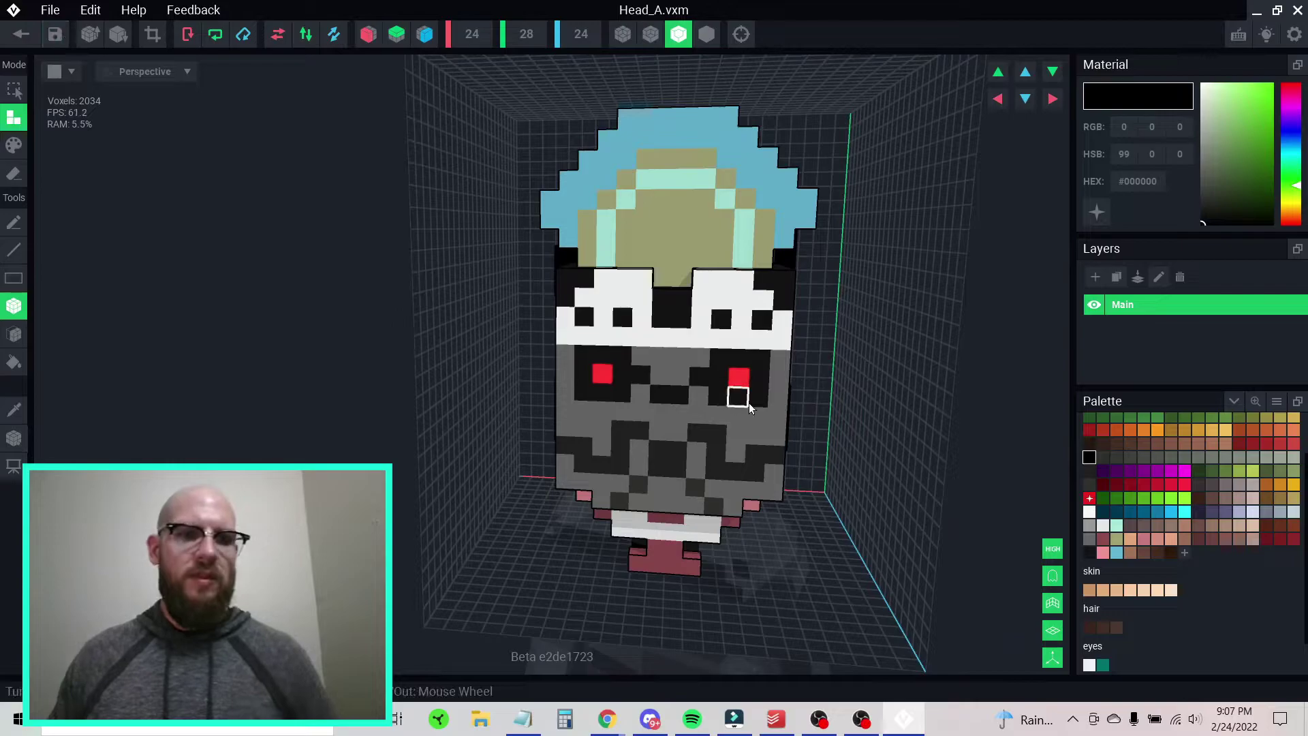
- Examine the face mask and its fit with the black hair from the front
mouse_move(672, 390)
right_mouse_down()
mouse_move(668, 412)
mouse_move(732, 412)
mouse_move(672, 416)
right_mouse_up()
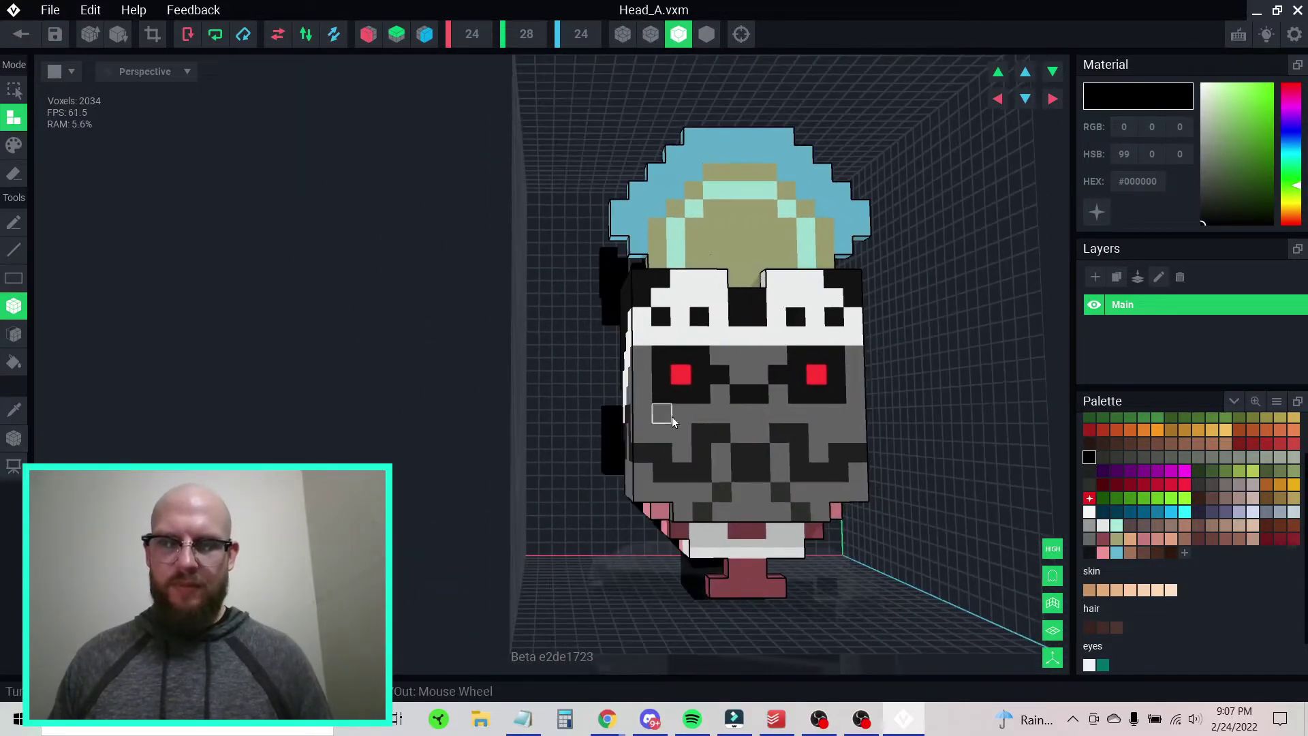
middle_click_drag(811, 469, 685, 399)
scroll(625, 354, "down", 2)
scroll(627, 356, "up", 5)
middle_click_drag(628, 360, 671, 424)
scroll(654, 409, "down", 2)
mouse_move(544, 370)
right_mouse_down()
mouse_move(572, 373)
mouse_move(557, 378)
right_mouse_up()
middle_click_drag(705, 355, 619, 379)
right_click_drag(590, 421, 703, 423)
middle_click_drag(645, 442, 623, 413)
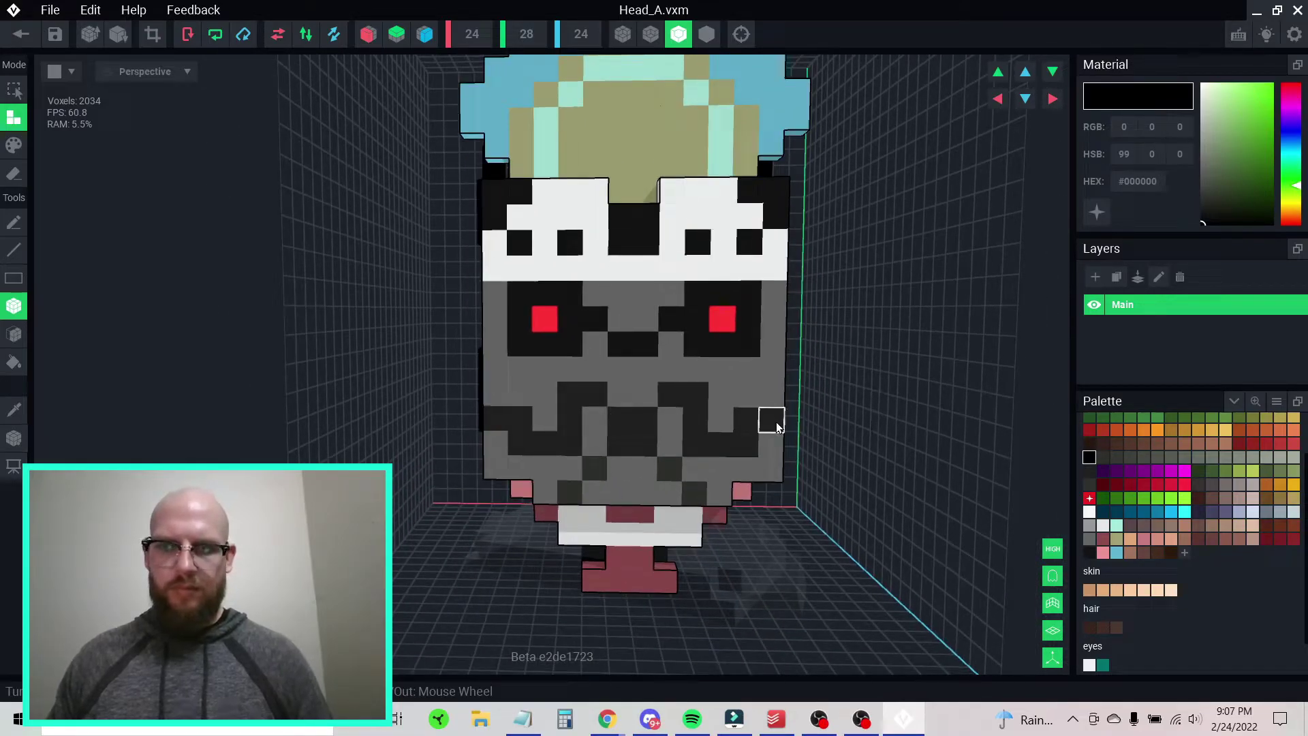
- Sample the mask's grey, paste its hex code into the dark brown palette slot and lighten it to #707070
left_click(719, 373, "alt")
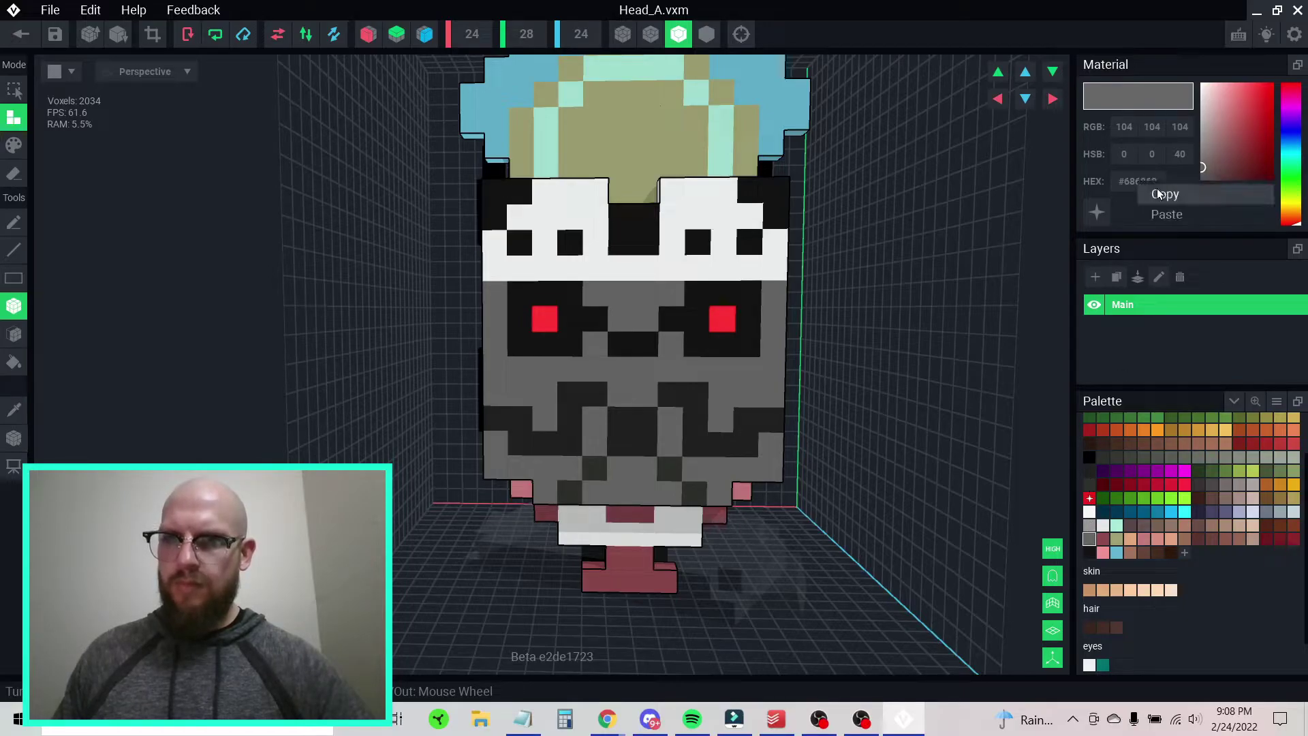
left_click(1090, 458)
left_click(1089, 444)
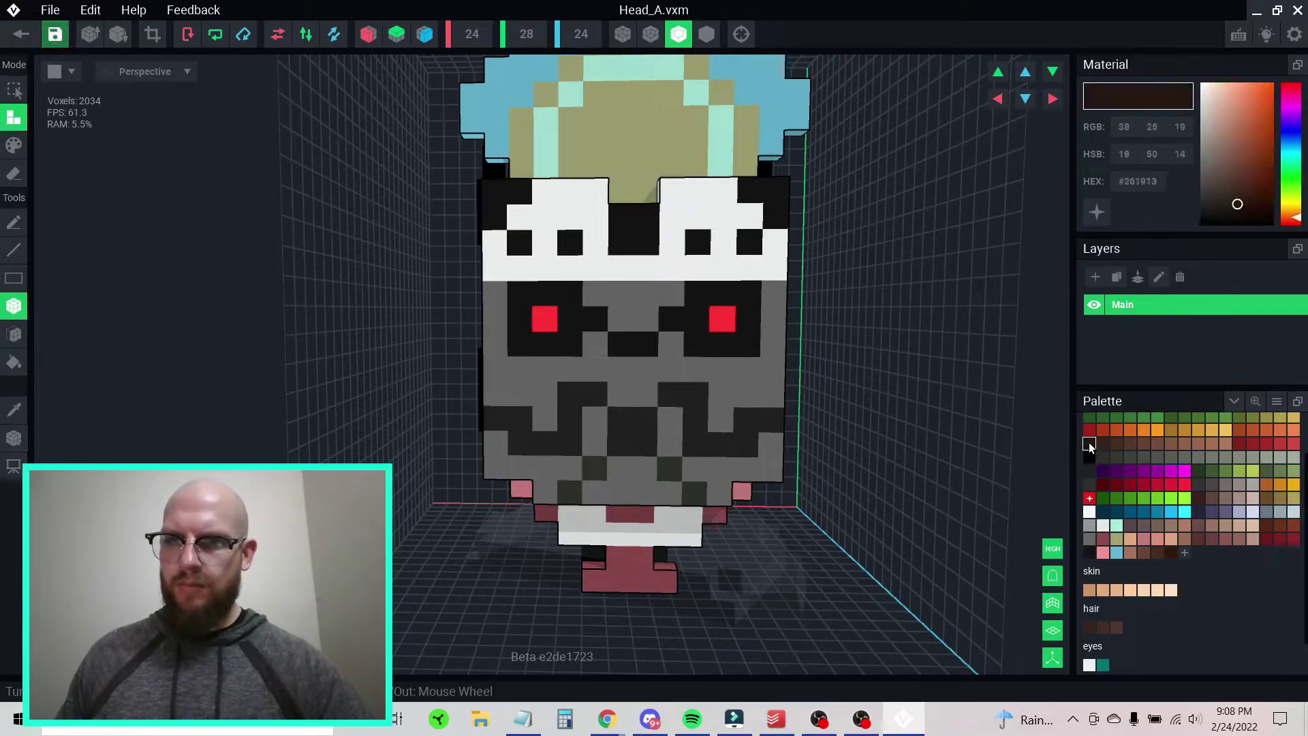
right_click(1138, 188)
left_click(1162, 220)
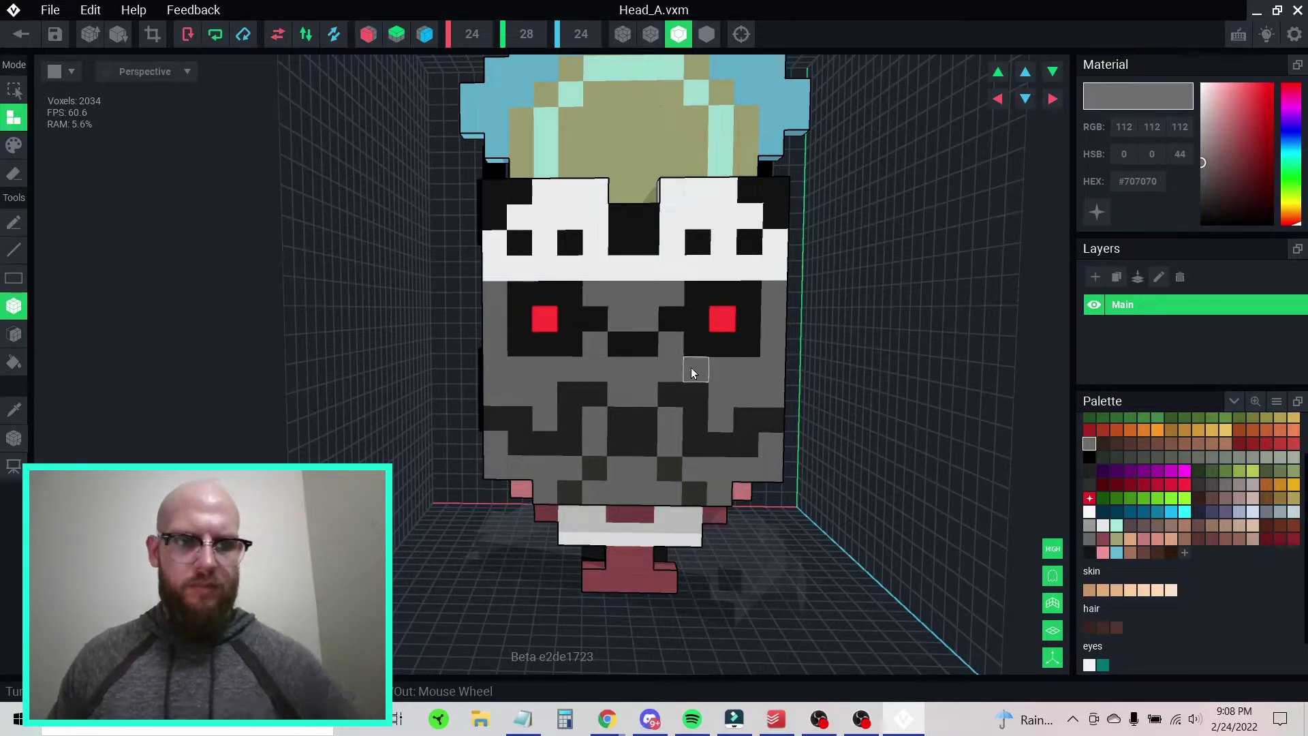
- Paint lighter grey #707070 shading patches on the mask's cheeks beneath both eyes
key("p")
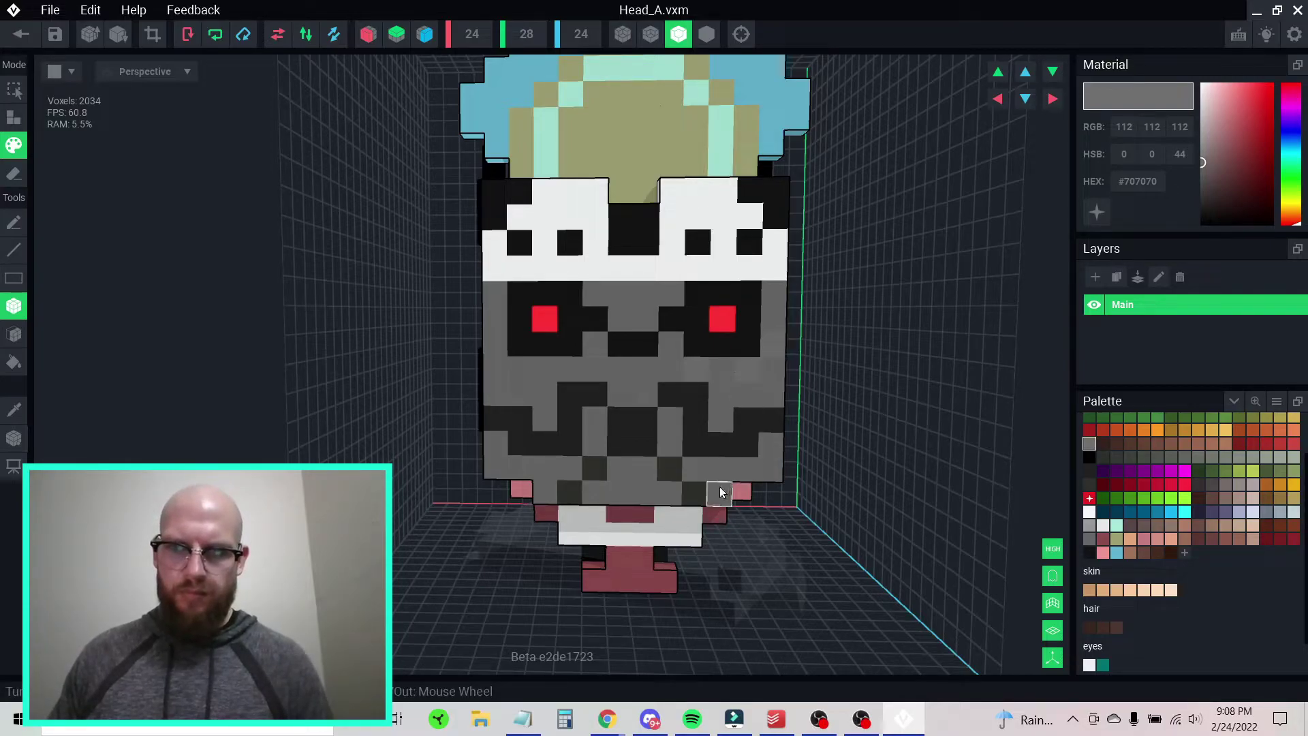
right_click_drag(656, 459, 663, 459)
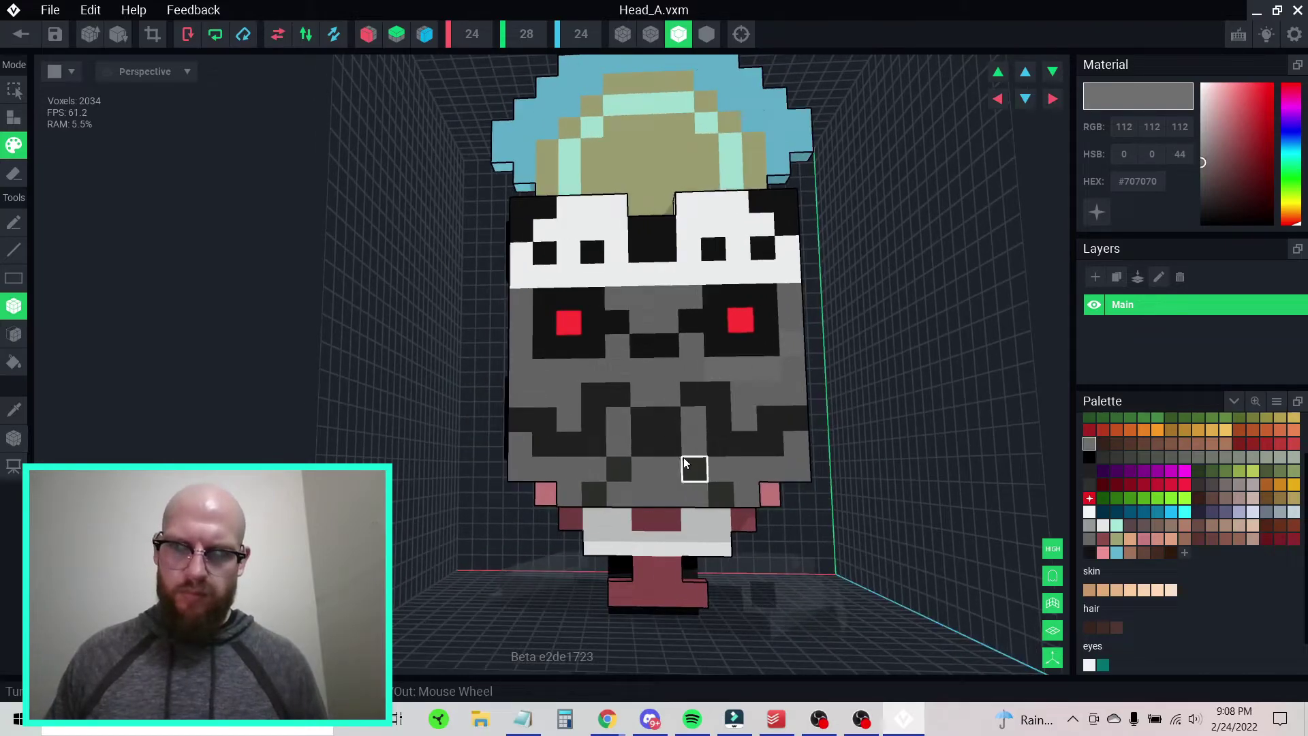
scroll(675, 444, "up", 3)
right_click_drag(702, 449, 712, 446)
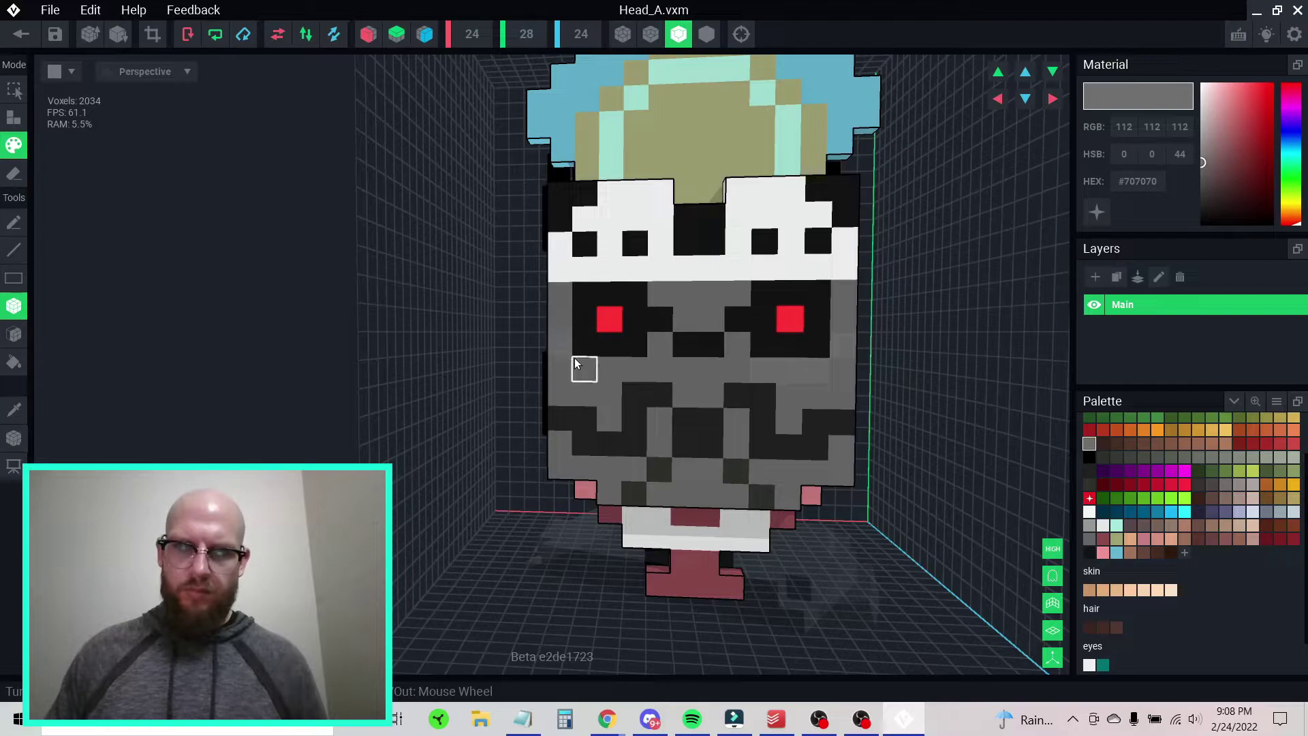
right_click_drag(757, 442, 771, 432)
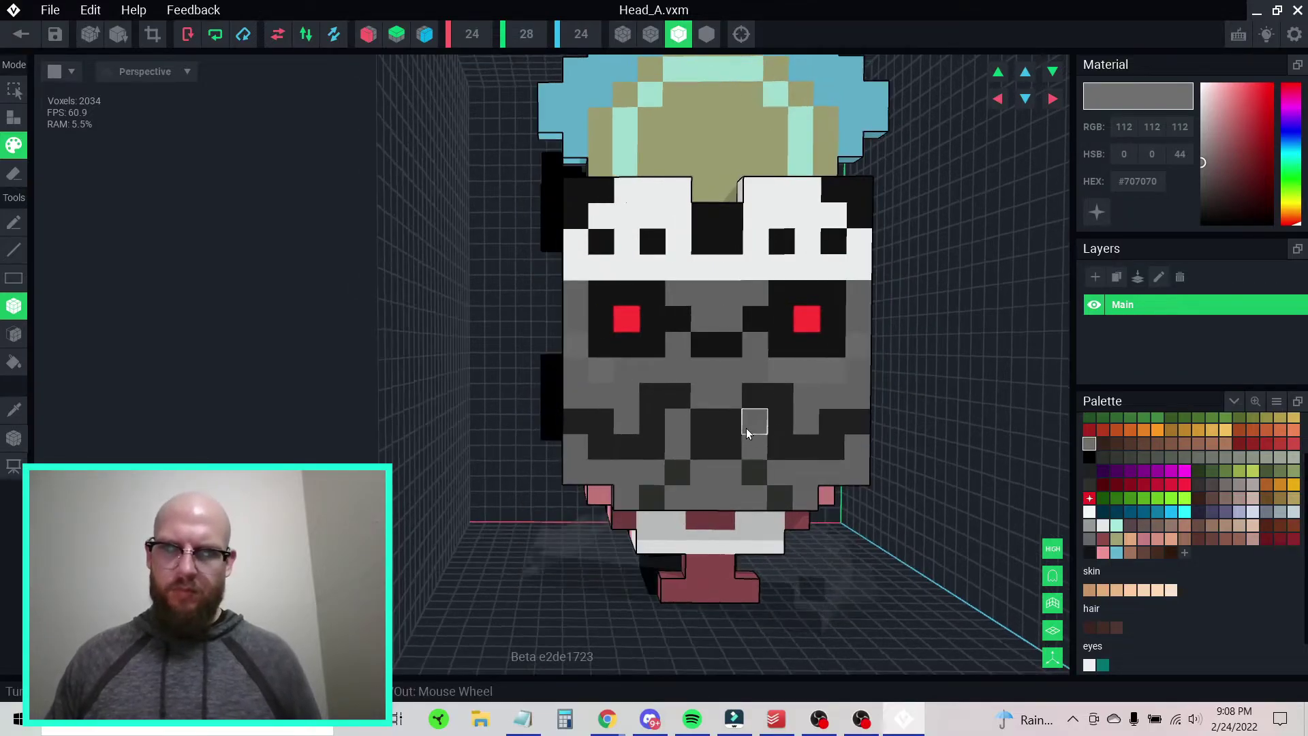
- Paint more #707070 shading on the mask's chin and on the bridge between the eyes
middle_click_drag(693, 483, 616, 469)
middle_click_drag(619, 418, 645, 419)
scroll(645, 419, "down", 6)
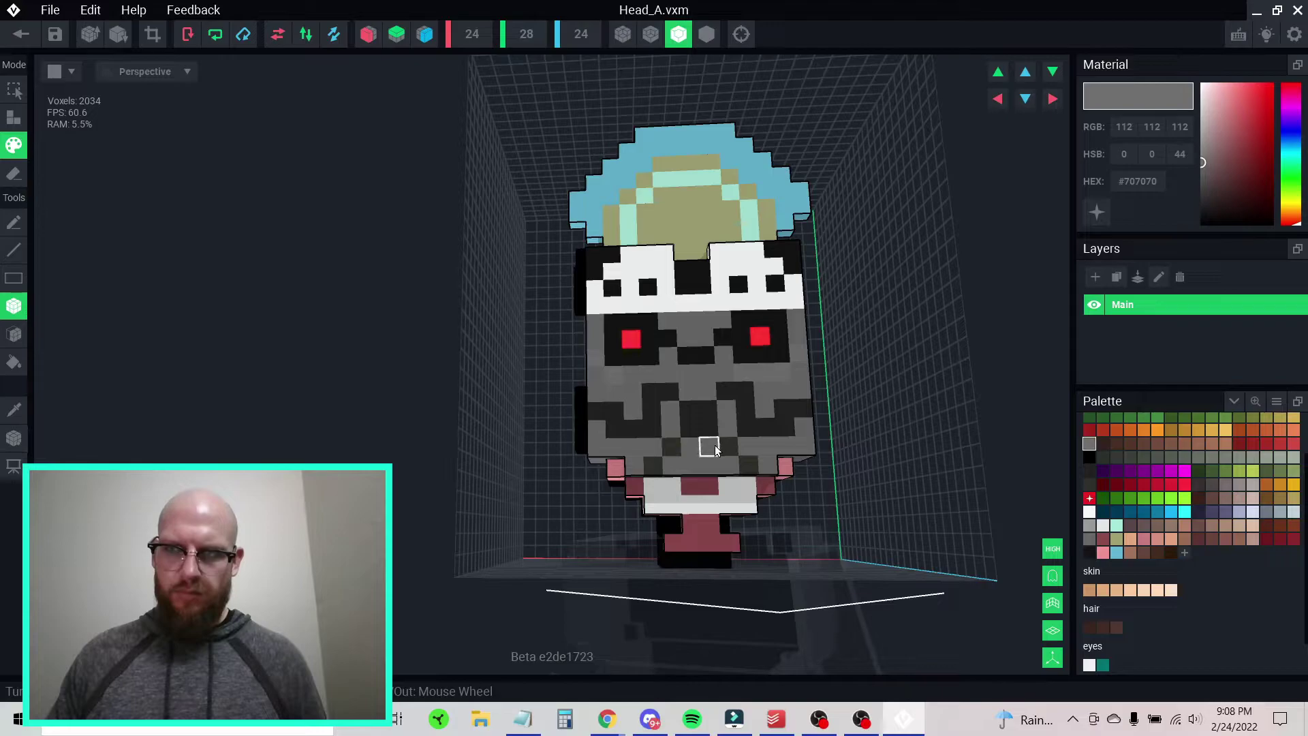
right_click_drag(689, 480, 660, 414)
scroll(656, 415, "up", 4)
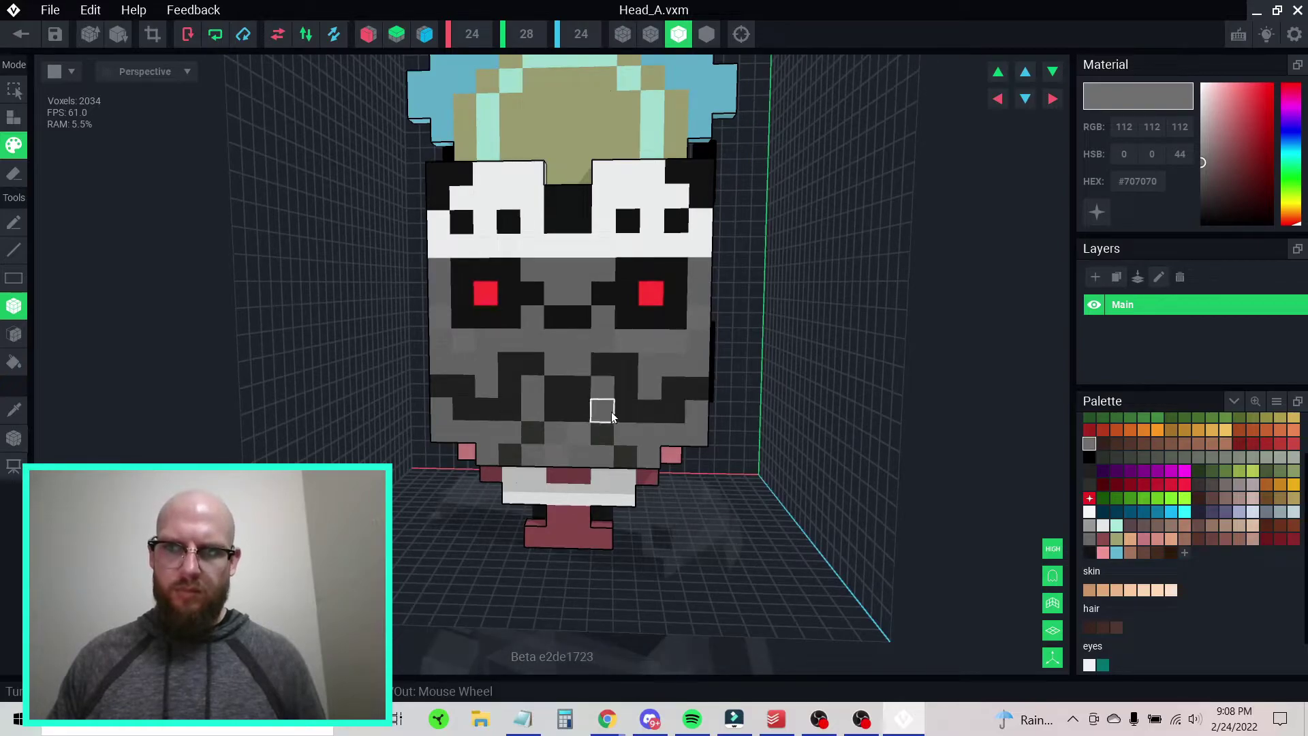
middle_click_drag(659, 417, 660, 413)
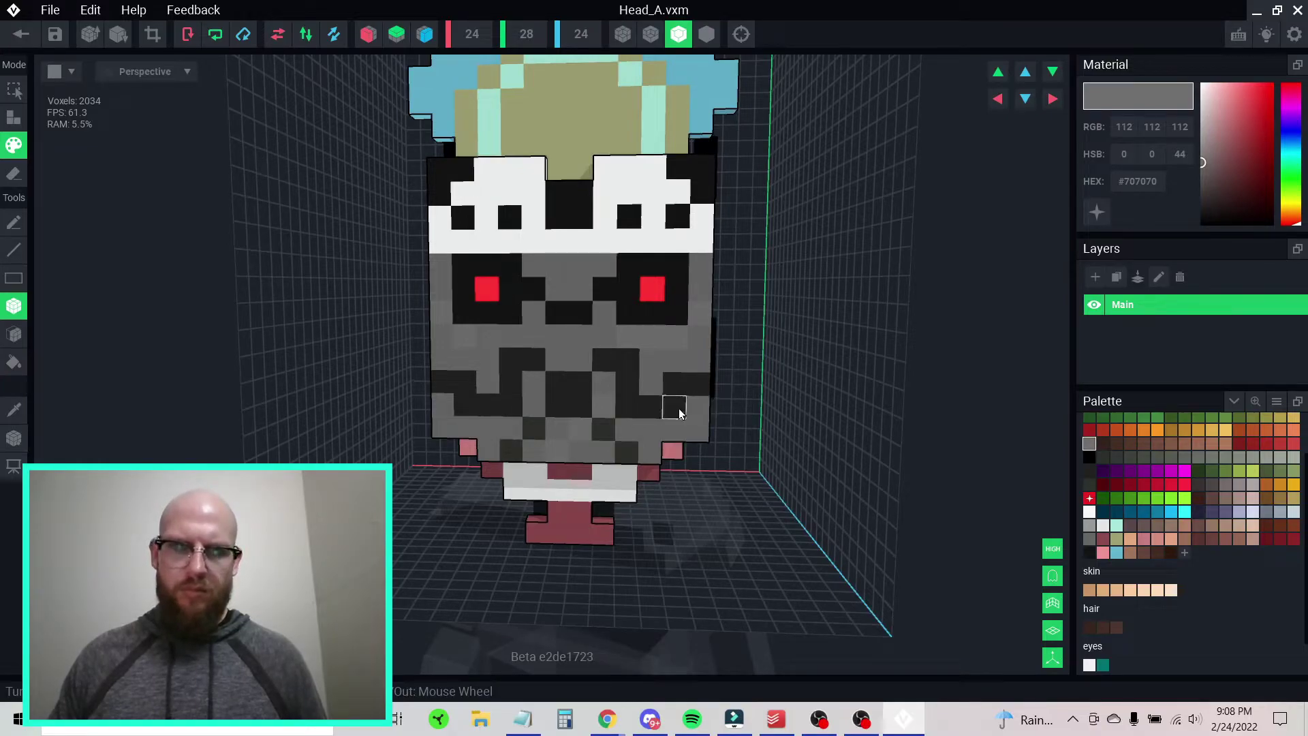
right_click_drag(673, 412, 727, 409)
middle_click_drag(679, 408, 642, 404)
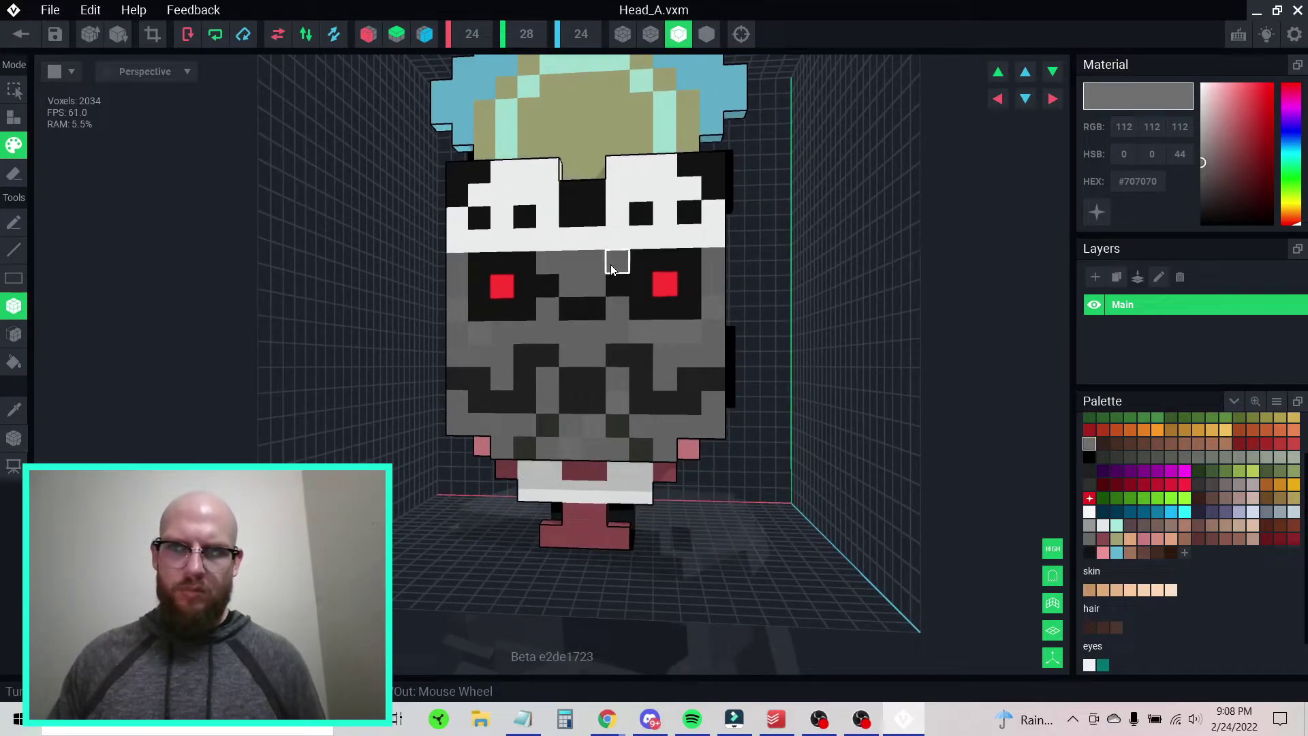
right_click_drag(665, 430, 686, 432)
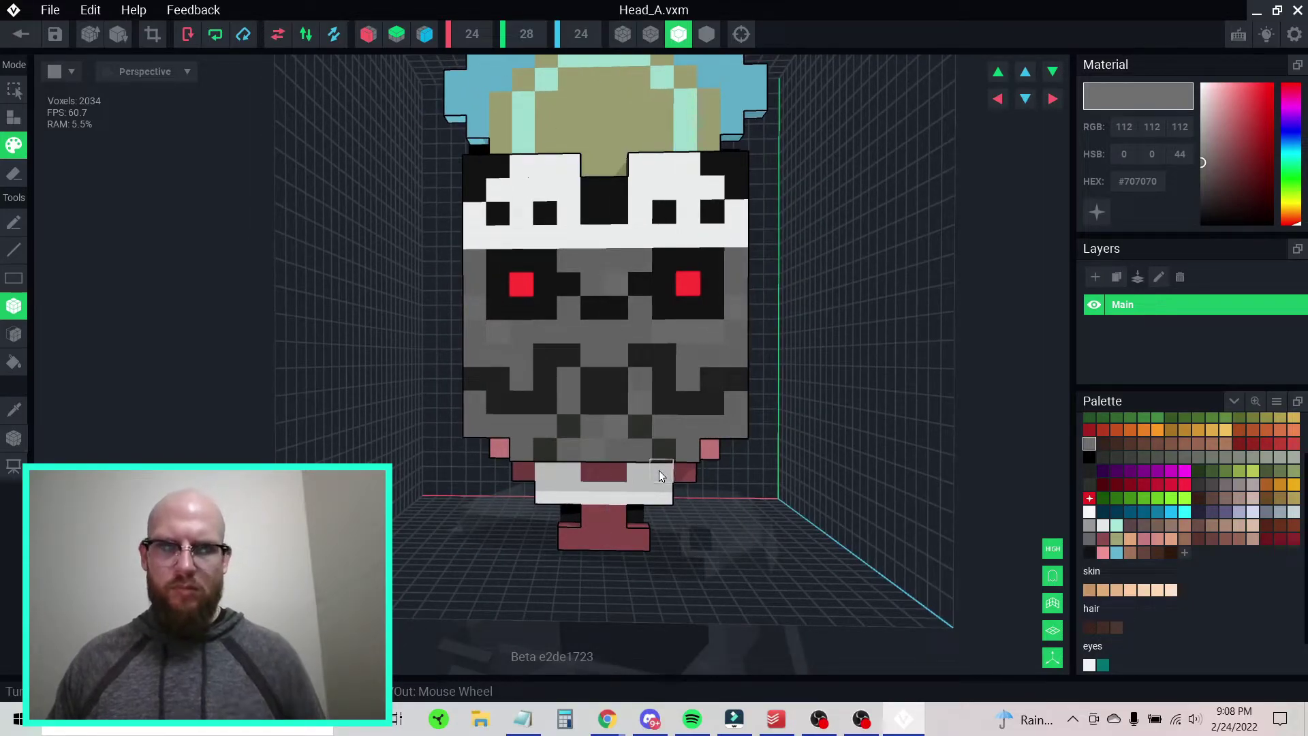
- Examine the shaded face mask from the side and the front, up to the headpiece above it
right_click_drag(639, 374, 671, 364)
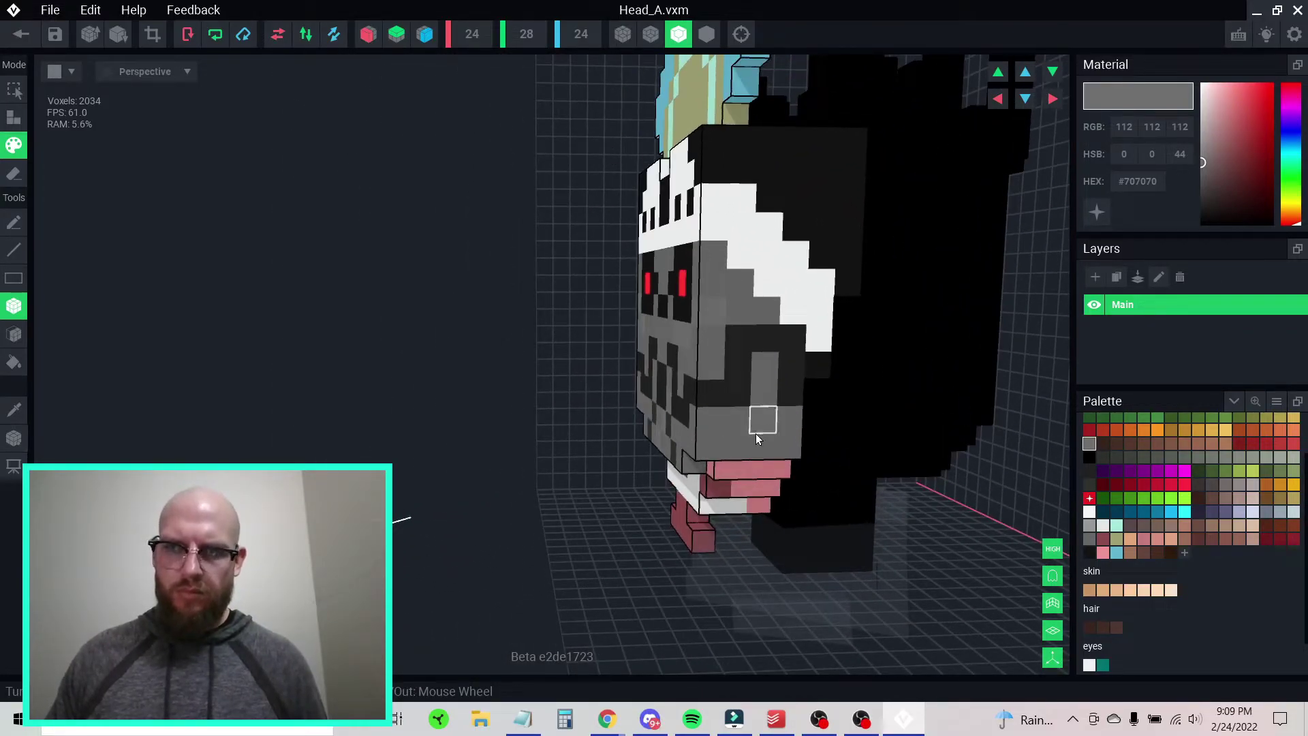
right_click_drag(736, 408, 699, 439)
scroll(771, 425, "down", 4)
scroll(698, 440, "up", 5)
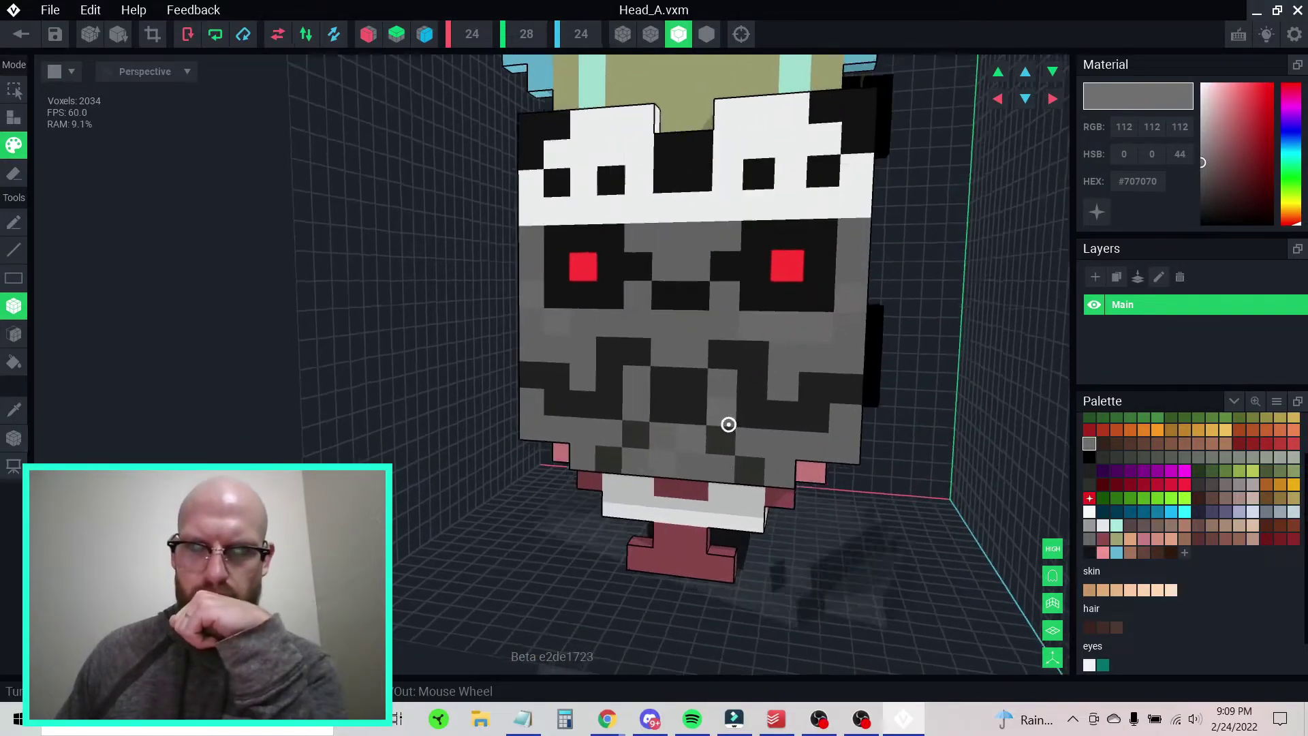
right_click_drag(699, 438, 692, 374)
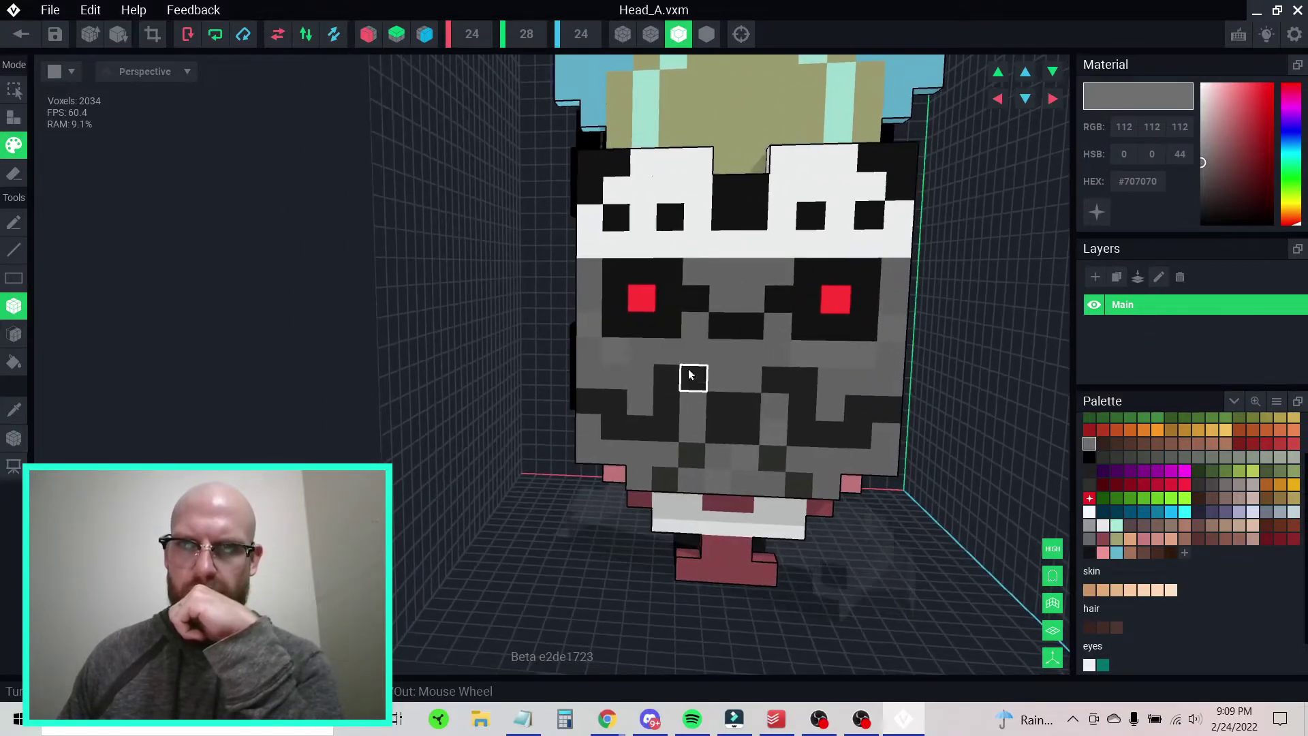
scroll(692, 361, "up", 3)
middle_click_drag(805, 228, 706, 302)
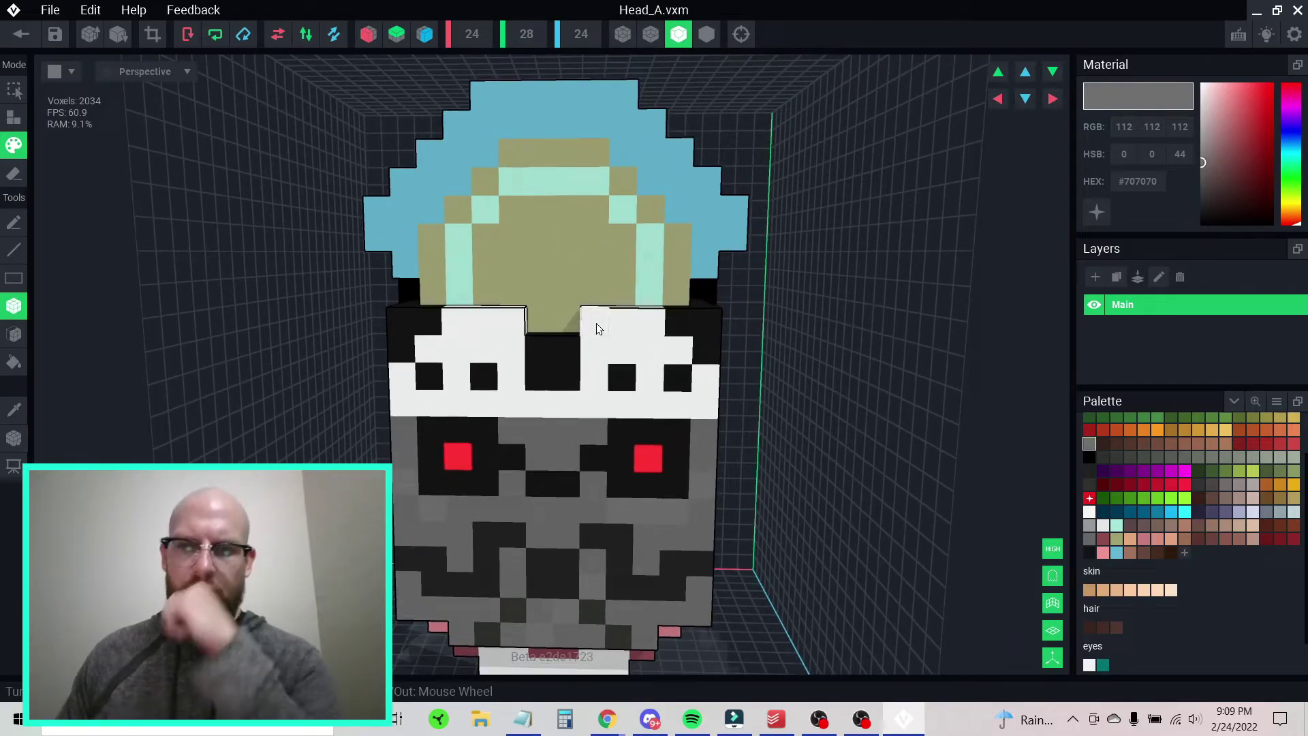
- Sample the headpiece's olive, paste its hex code into the dark blue palette slot and darken it to #999C6F
left_click(543, 289, "alt")
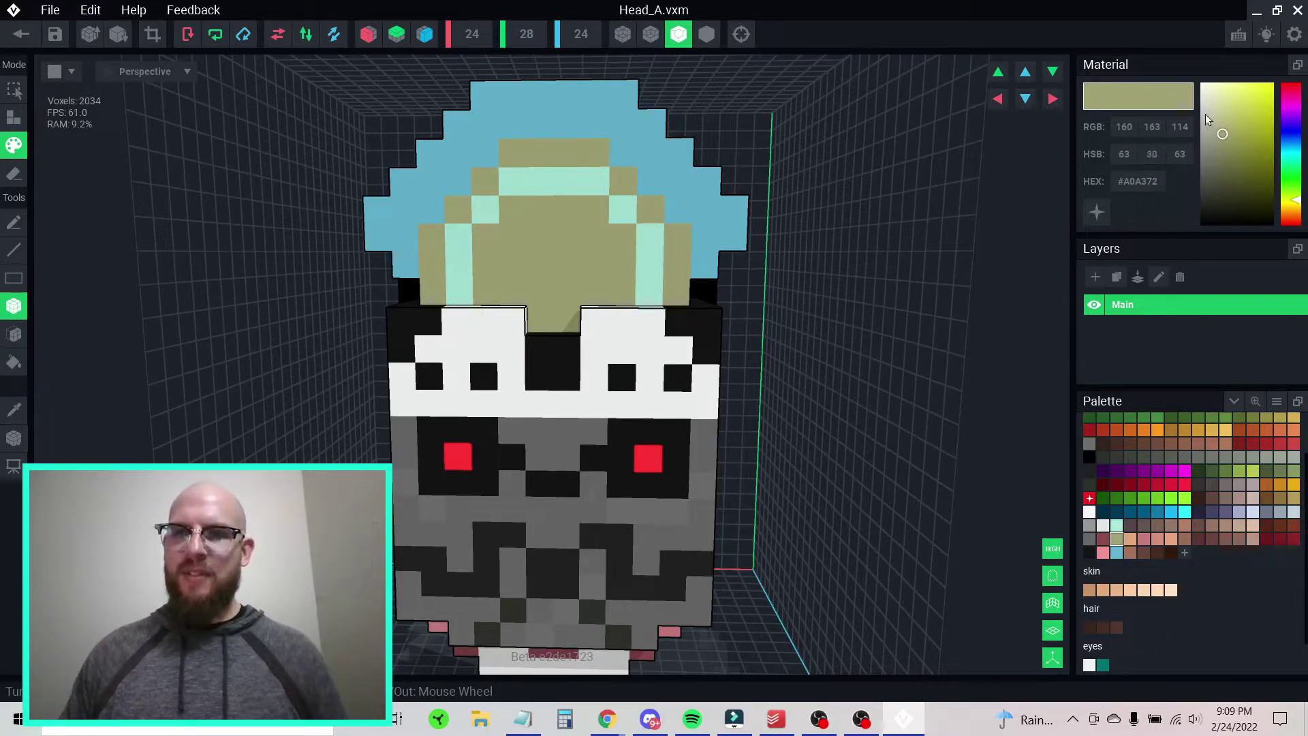
left_click(1117, 512)
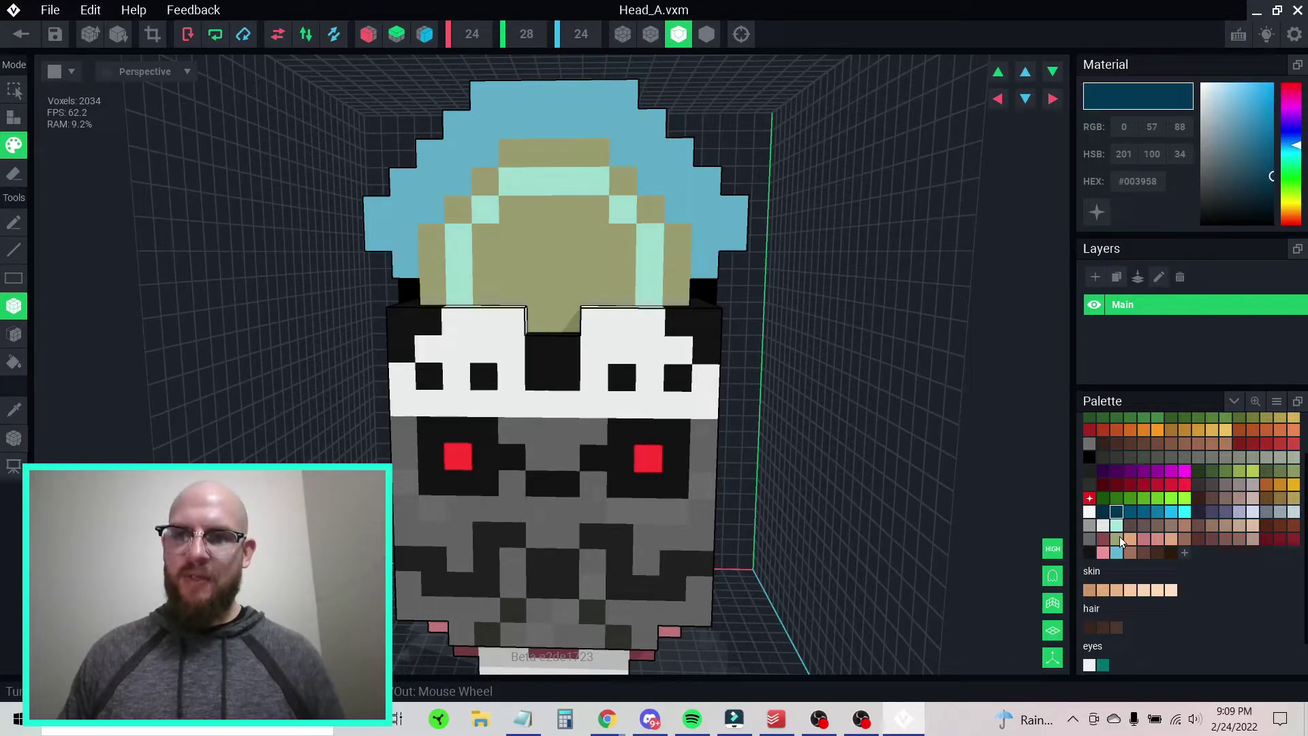
left_click(1121, 540)
left_click(1171, 201)
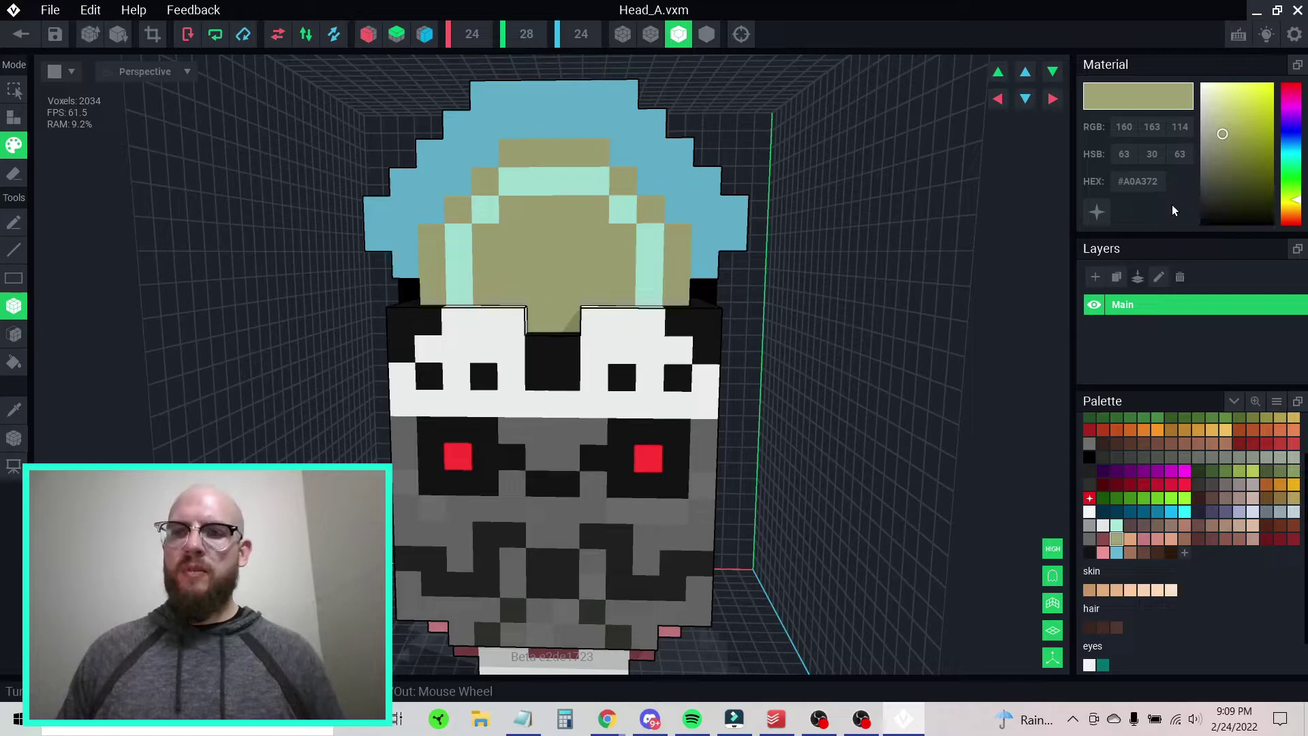
left_click(1116, 511)
right_click(1145, 181)
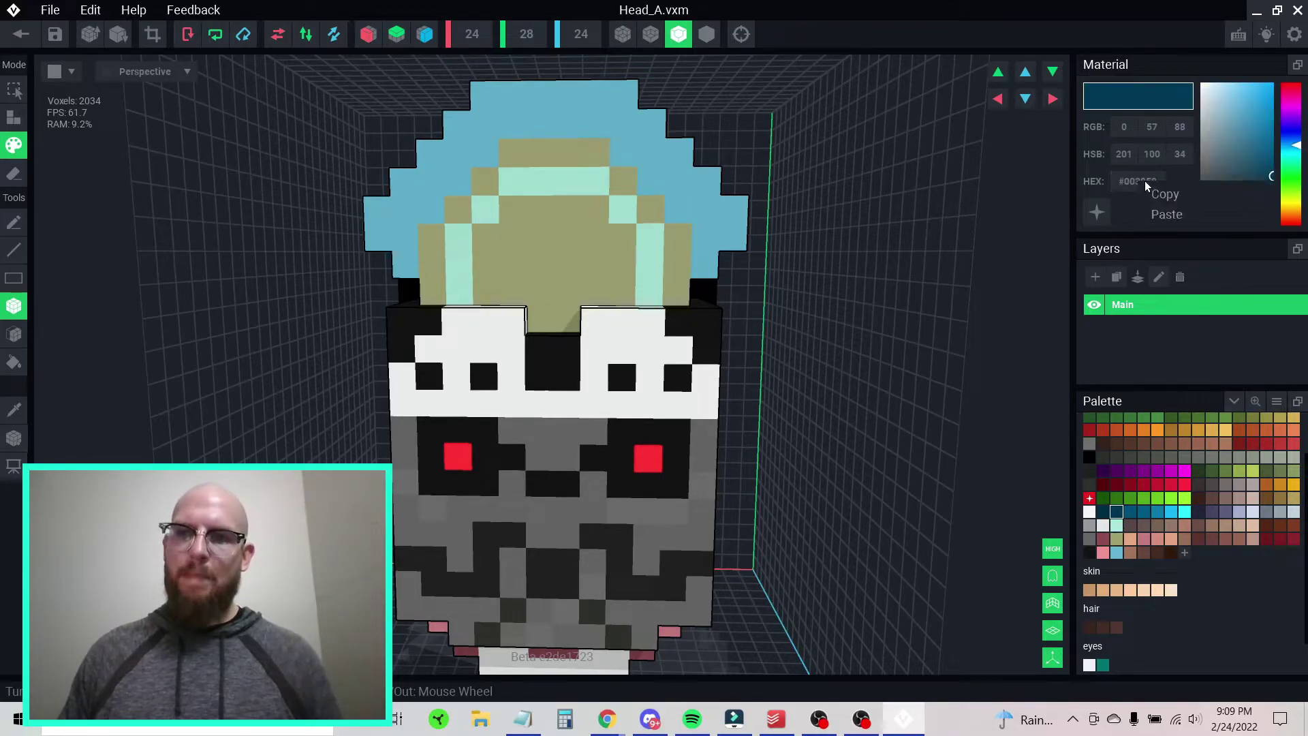
left_click(1172, 221)
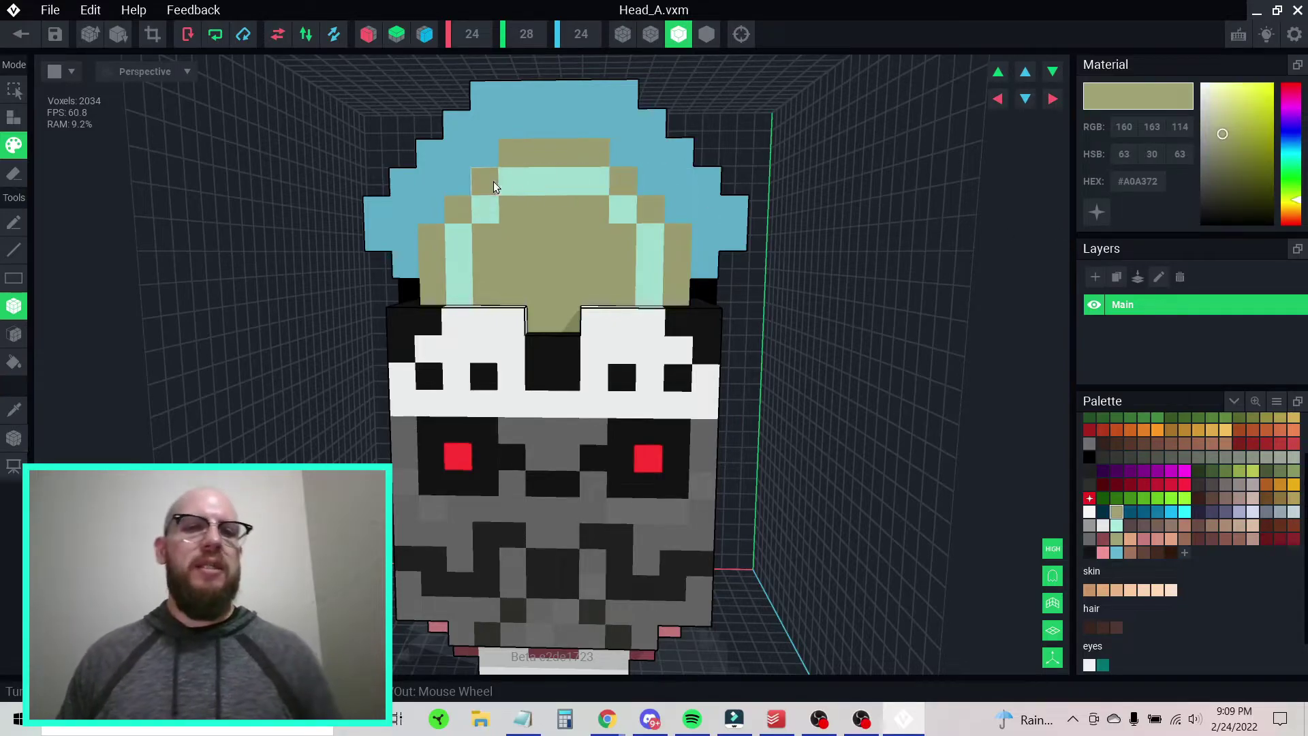
left_click_drag(1223, 130, 1222, 137)
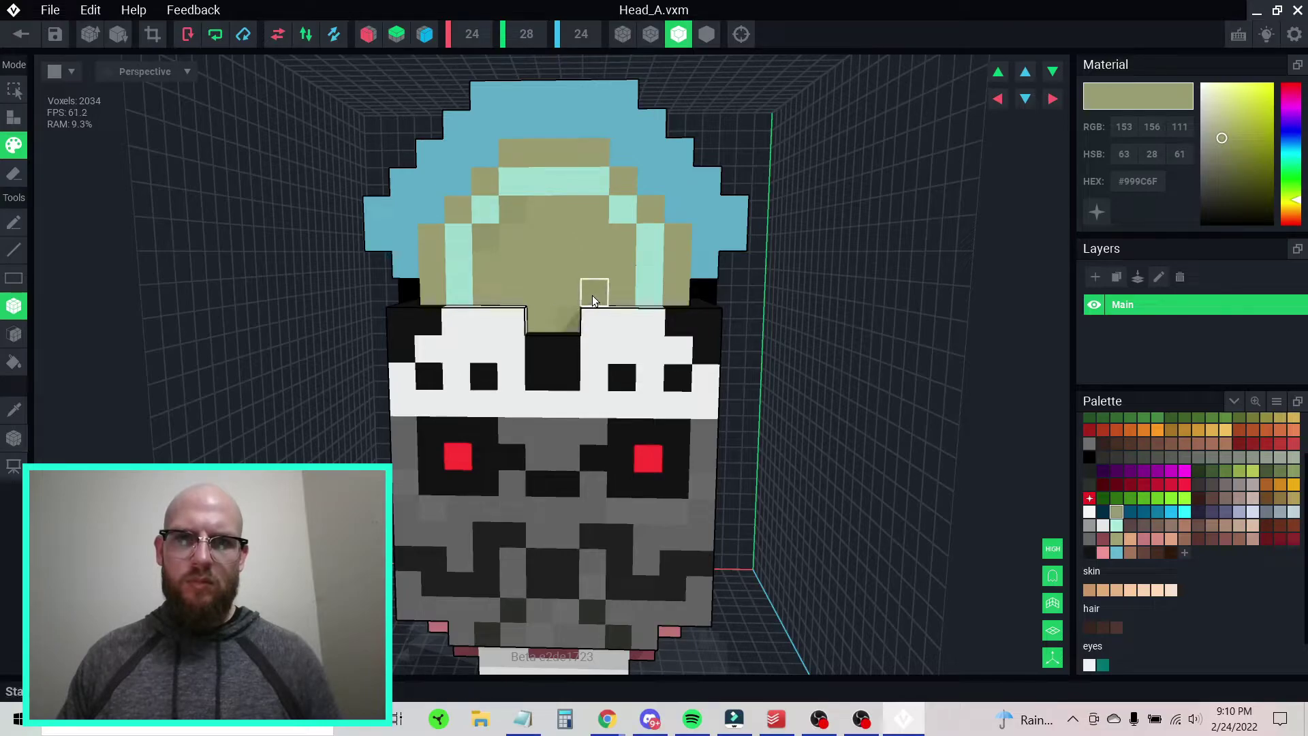
- Paint darker olive #999C6F shading patches on the headpiece's inner olive area and check them from the front
scroll(668, 271, "up", 3)
middle_click_drag(671, 273, 630, 242)
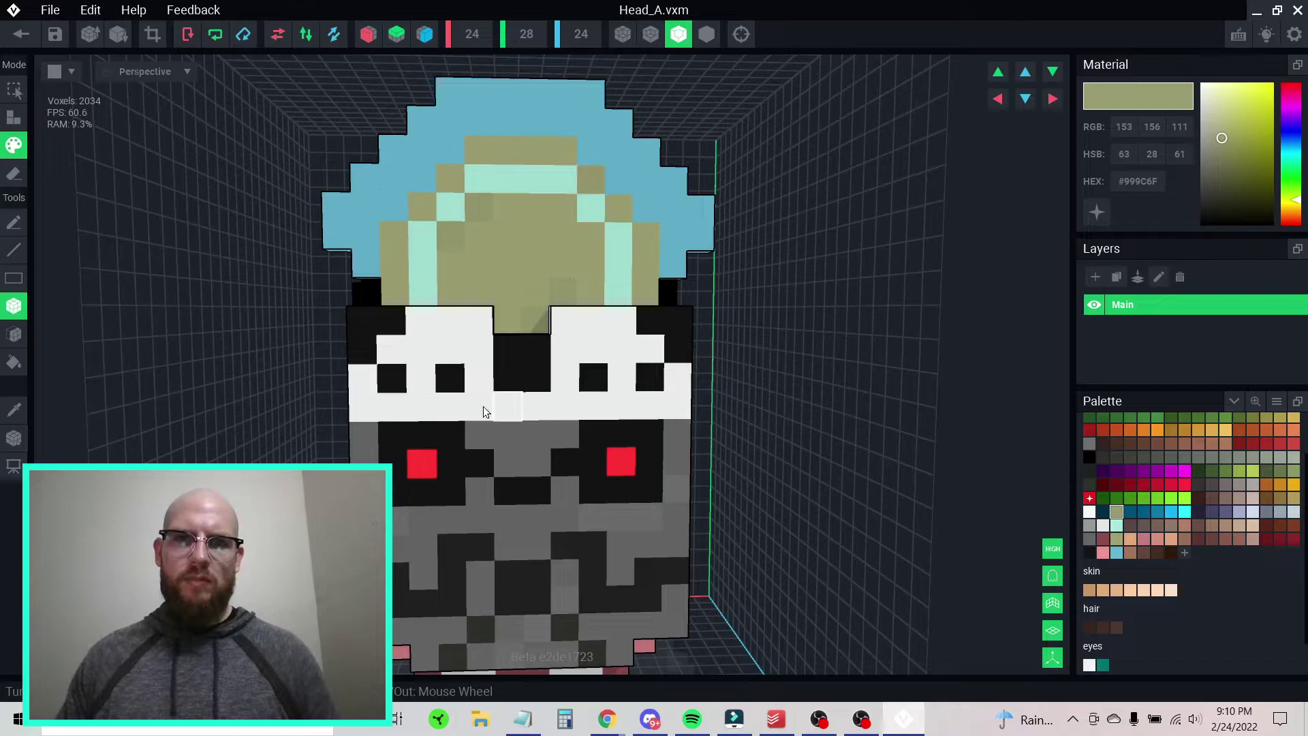
right_click_drag(479, 327, 582, 231)
left_click(586, 212)
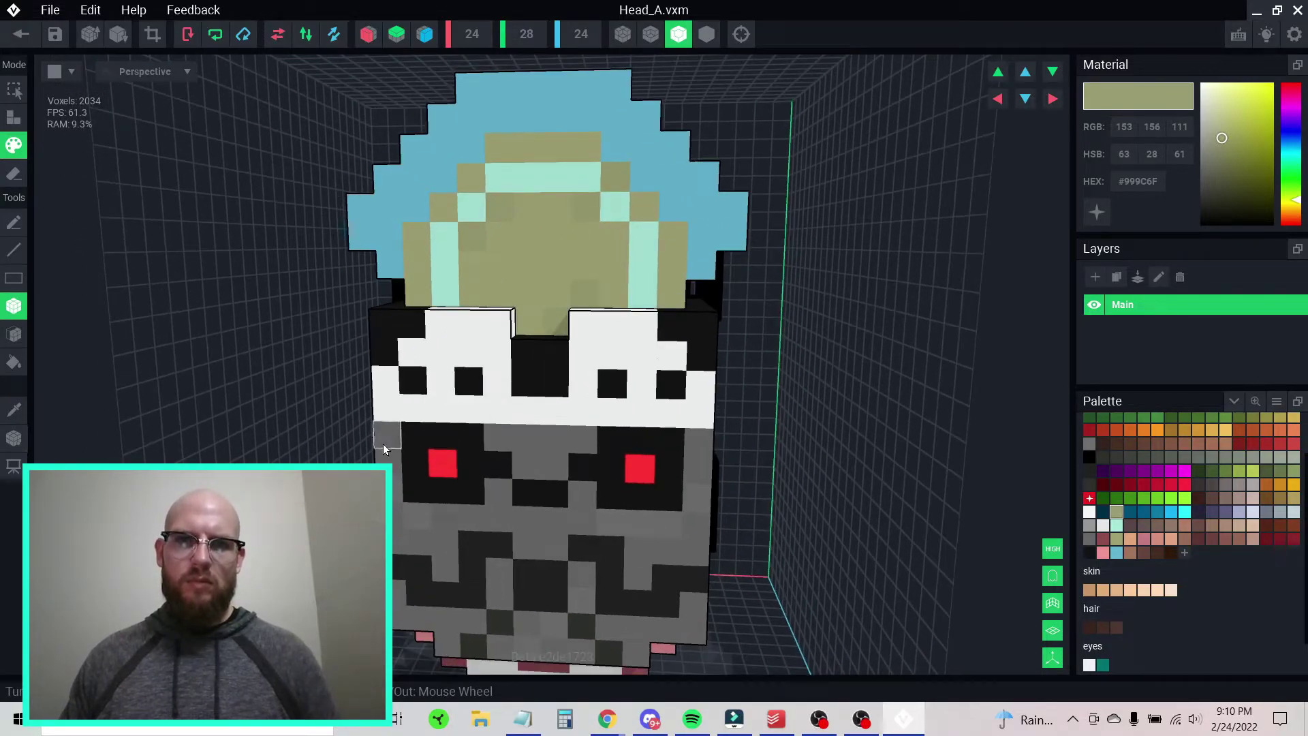
right_click_drag(611, 441, 639, 444)
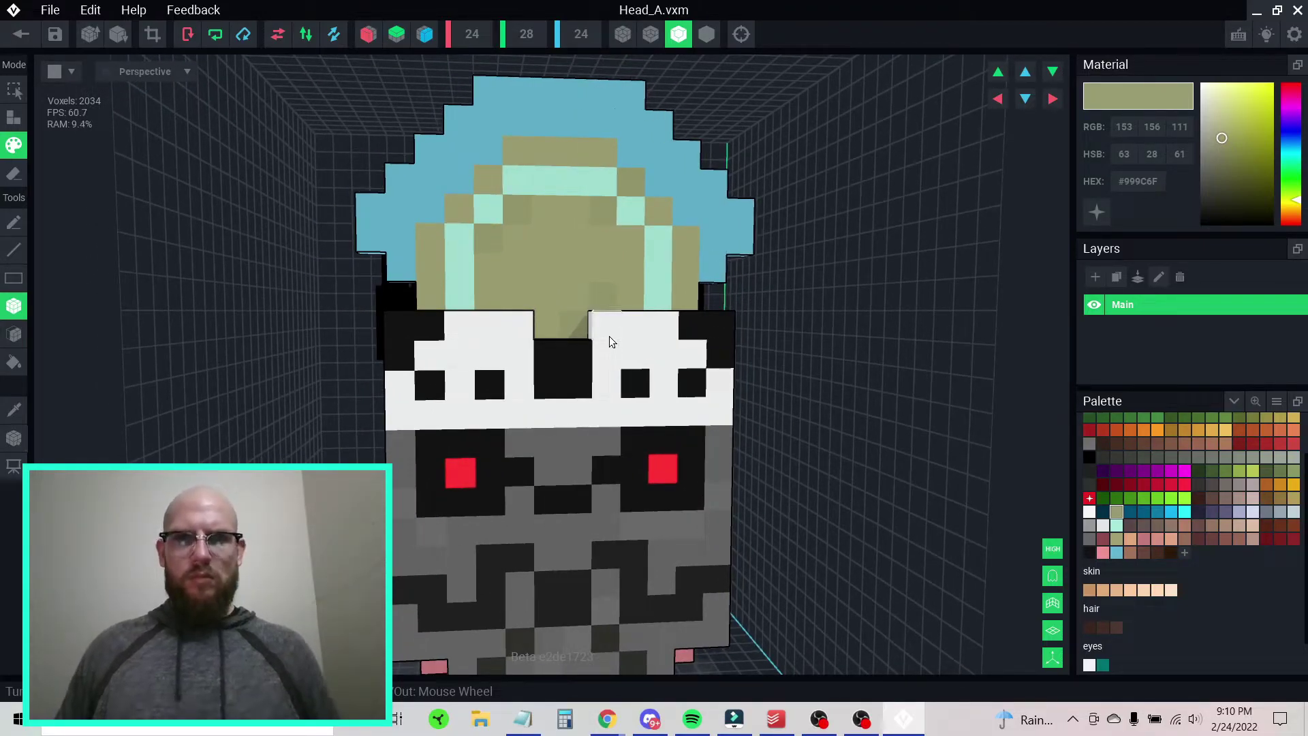
right_click_drag(608, 442, 797, 444)
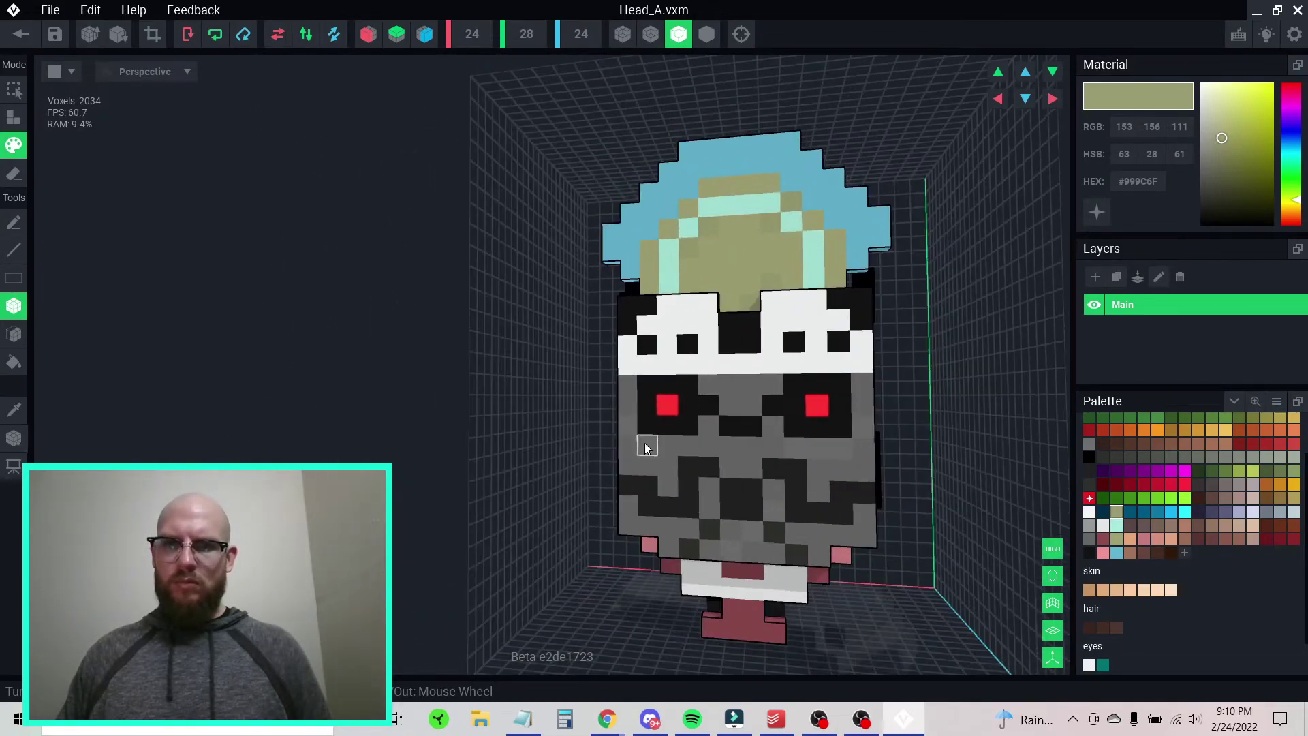
mouse_move(689, 426)
right_mouse_down()
mouse_move(721, 426)
mouse_move(695, 426)
mouse_move(708, 428)
right_mouse_up()
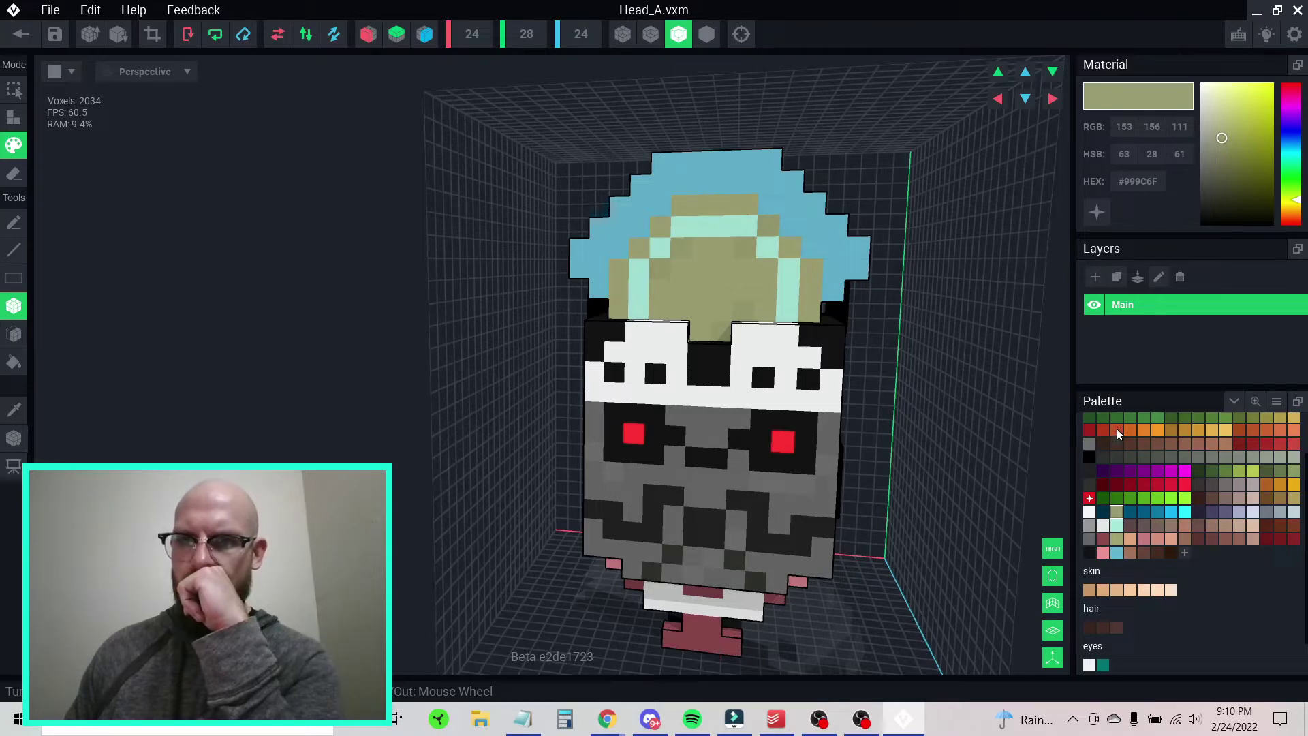
- Sample the headpiece's light blue, paste its hex code into the dark green palette slot and darken it to #57A0BC
key("i")
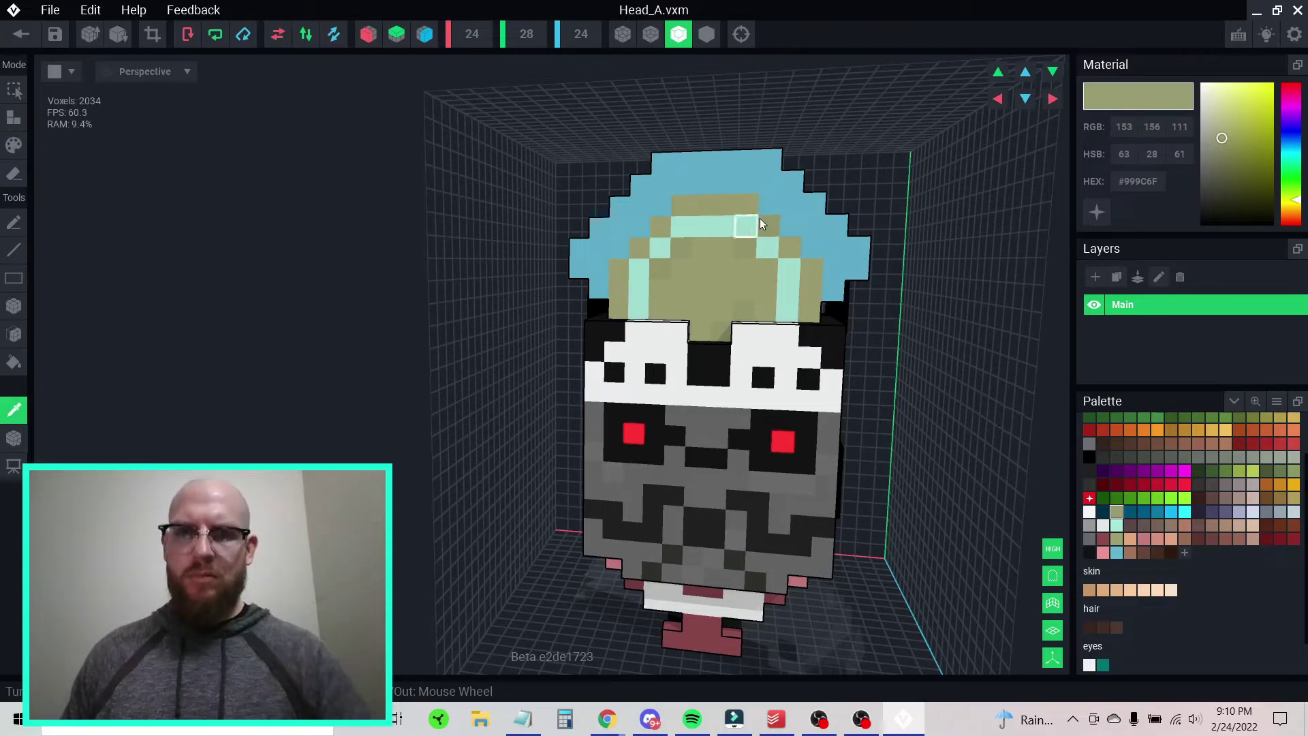
left_click(776, 204)
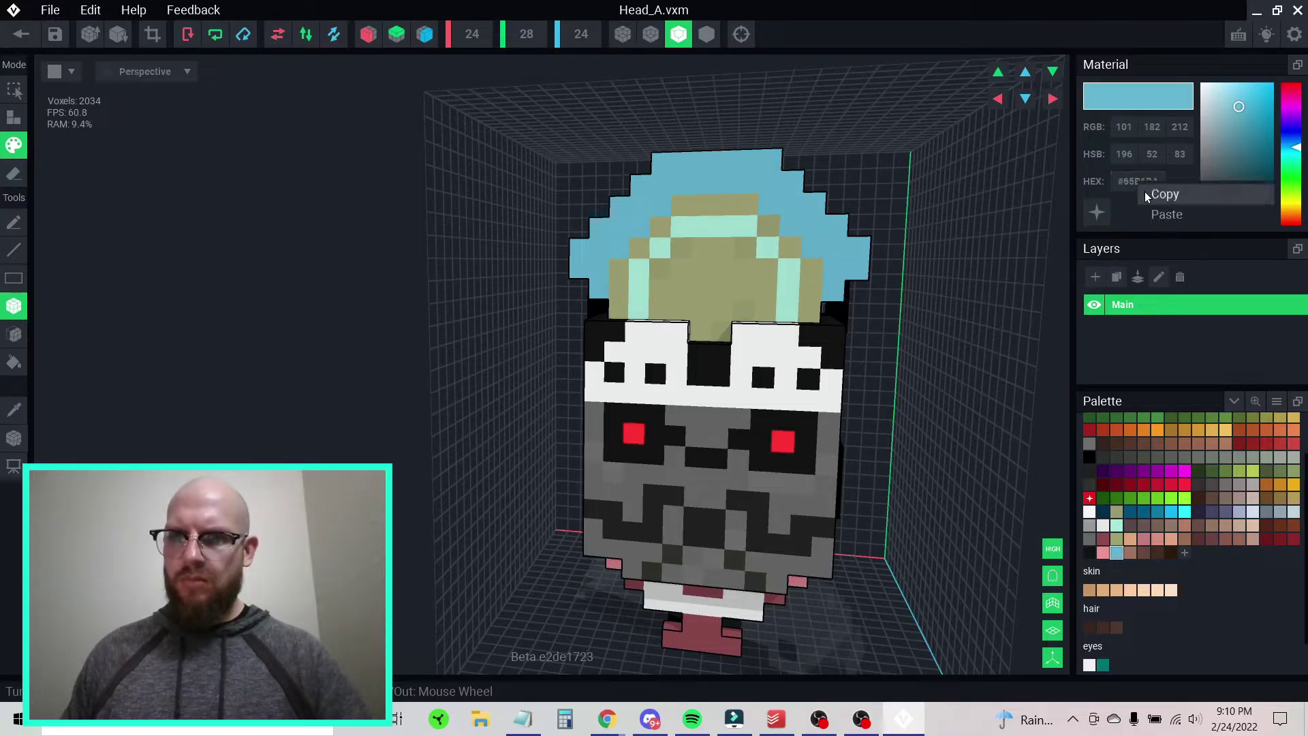
left_click(1115, 498)
right_click(1139, 181)
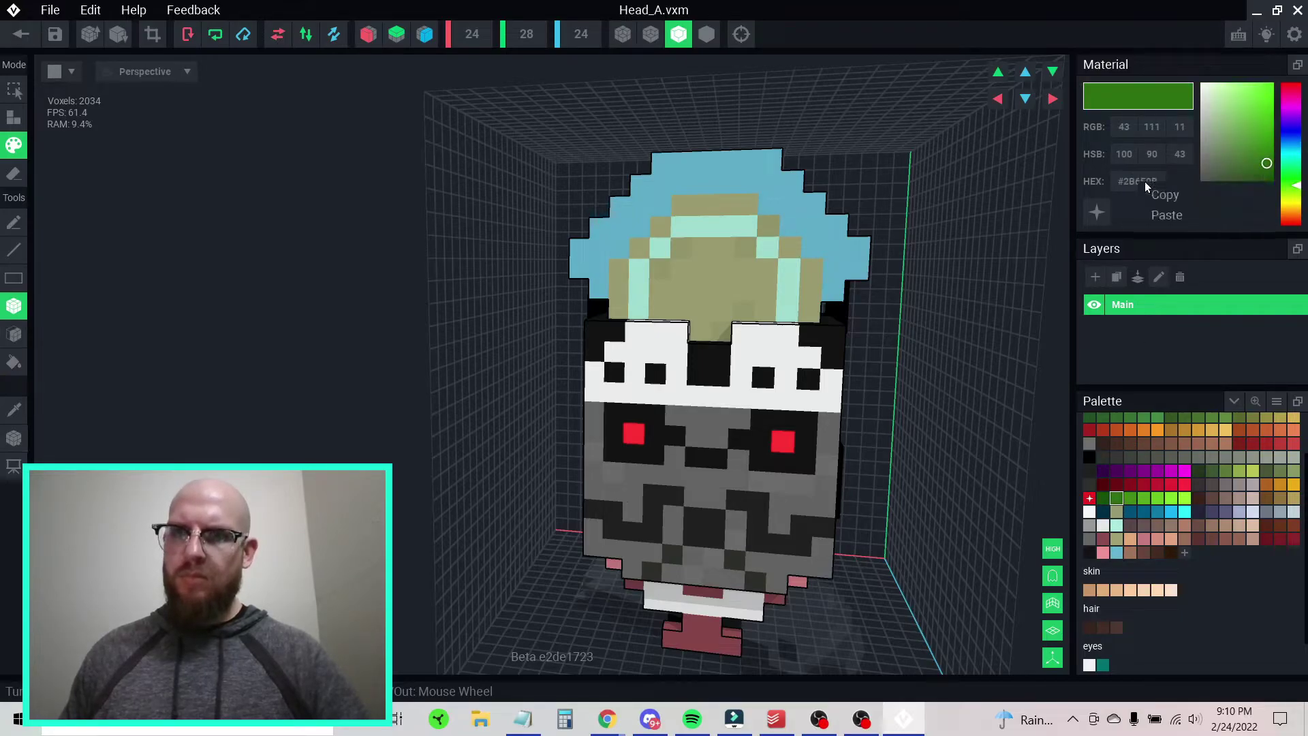
left_click(1167, 216)
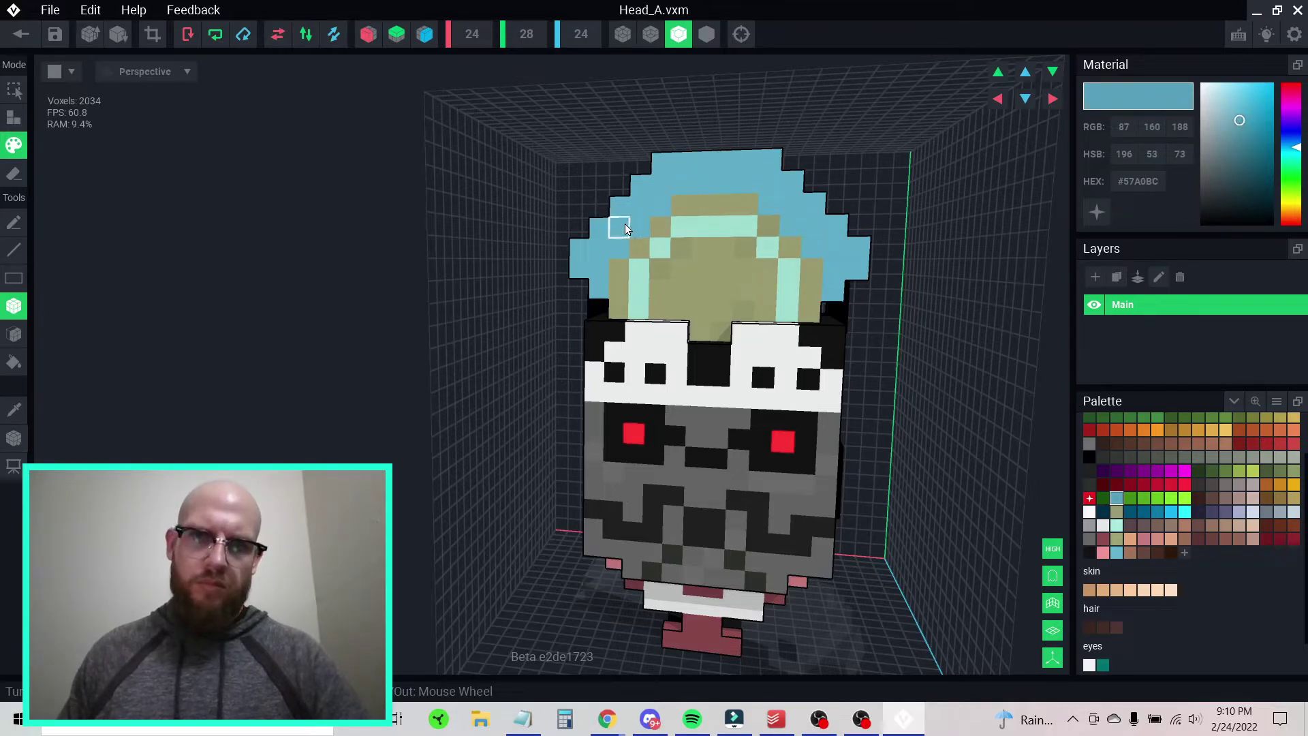
- Paint #57A0BC shading patches along the left side of the blue headpiece, correcting misplaced ones with the original #65B6D4
left_click(619, 206)
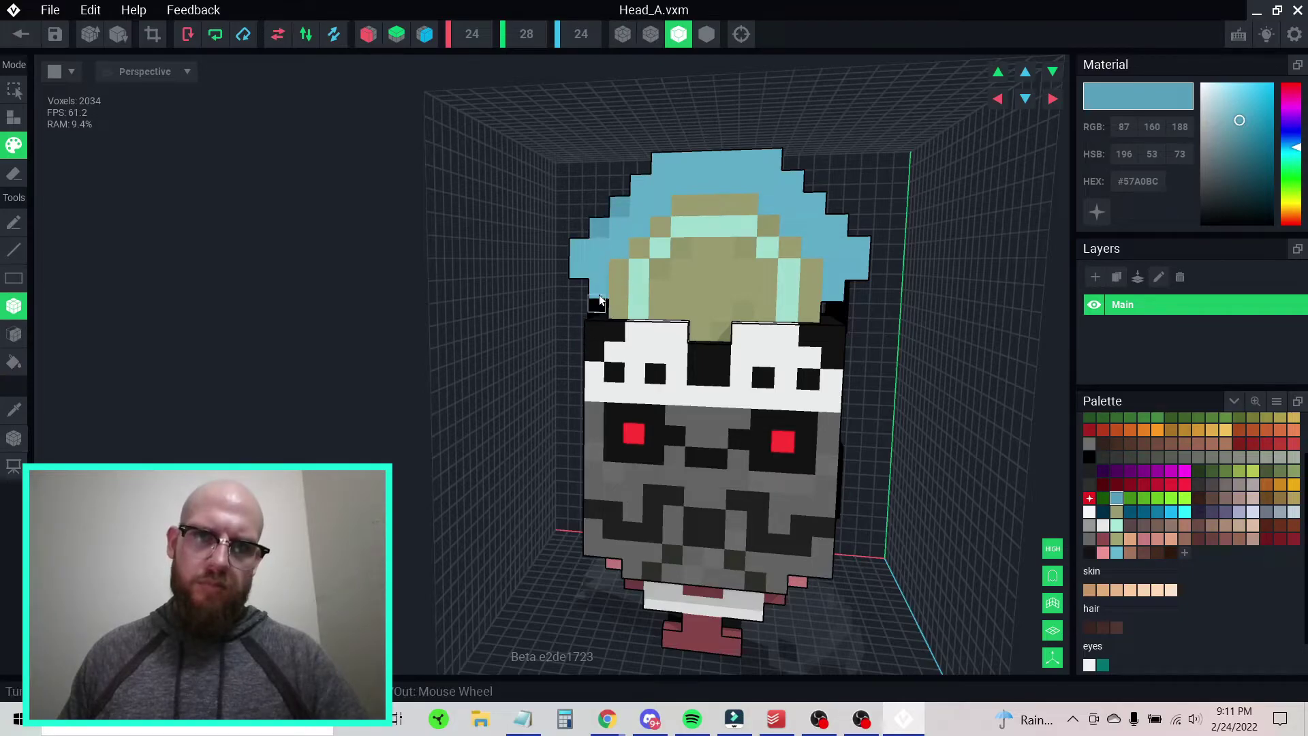
mouse_move(652, 301)
right_mouse_down()
mouse_move(686, 299)
mouse_move(659, 300)
right_mouse_up()
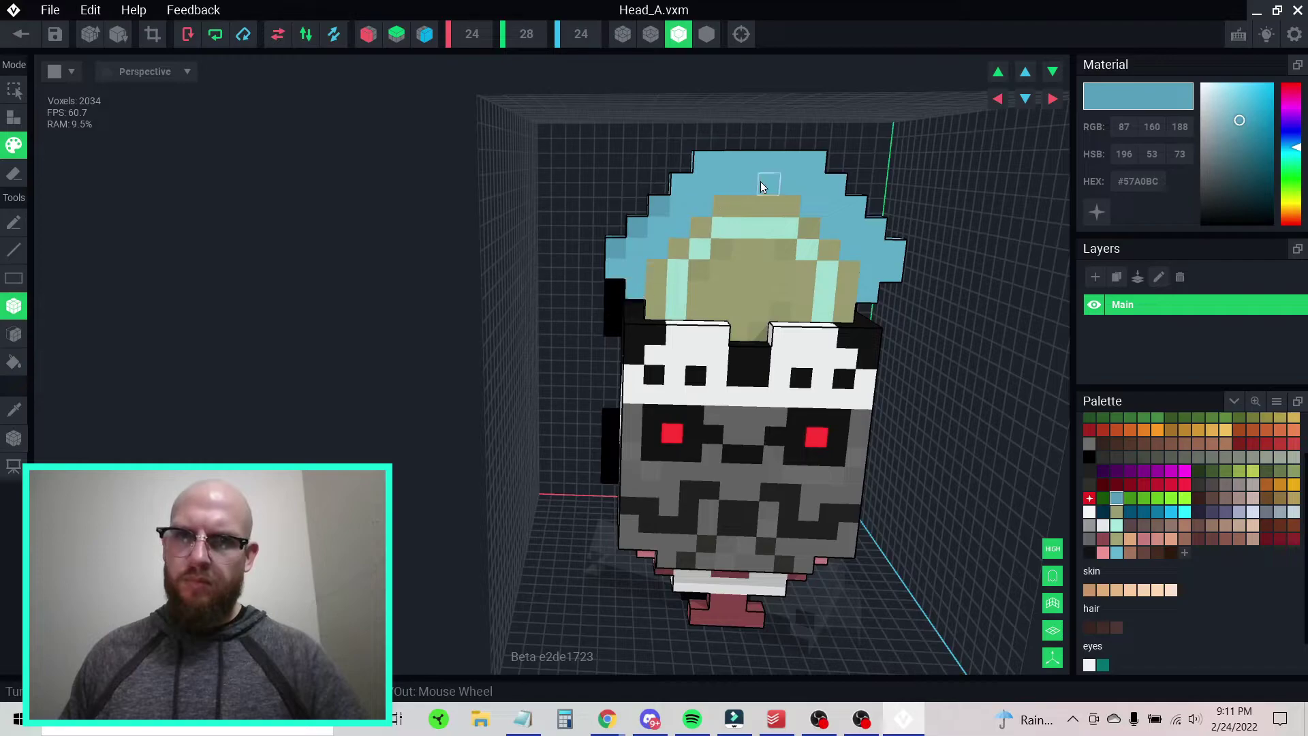
left_click(734, 194)
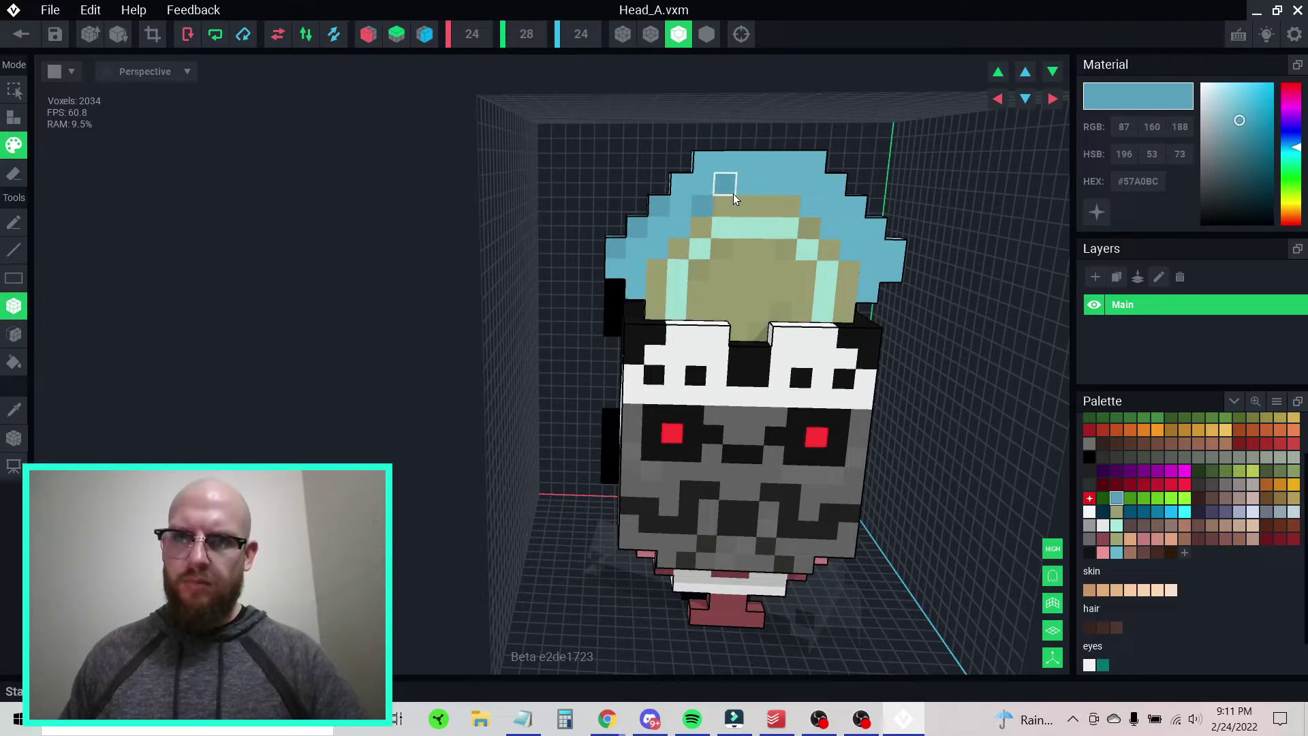
key("i")
left_click(685, 203, "alt")
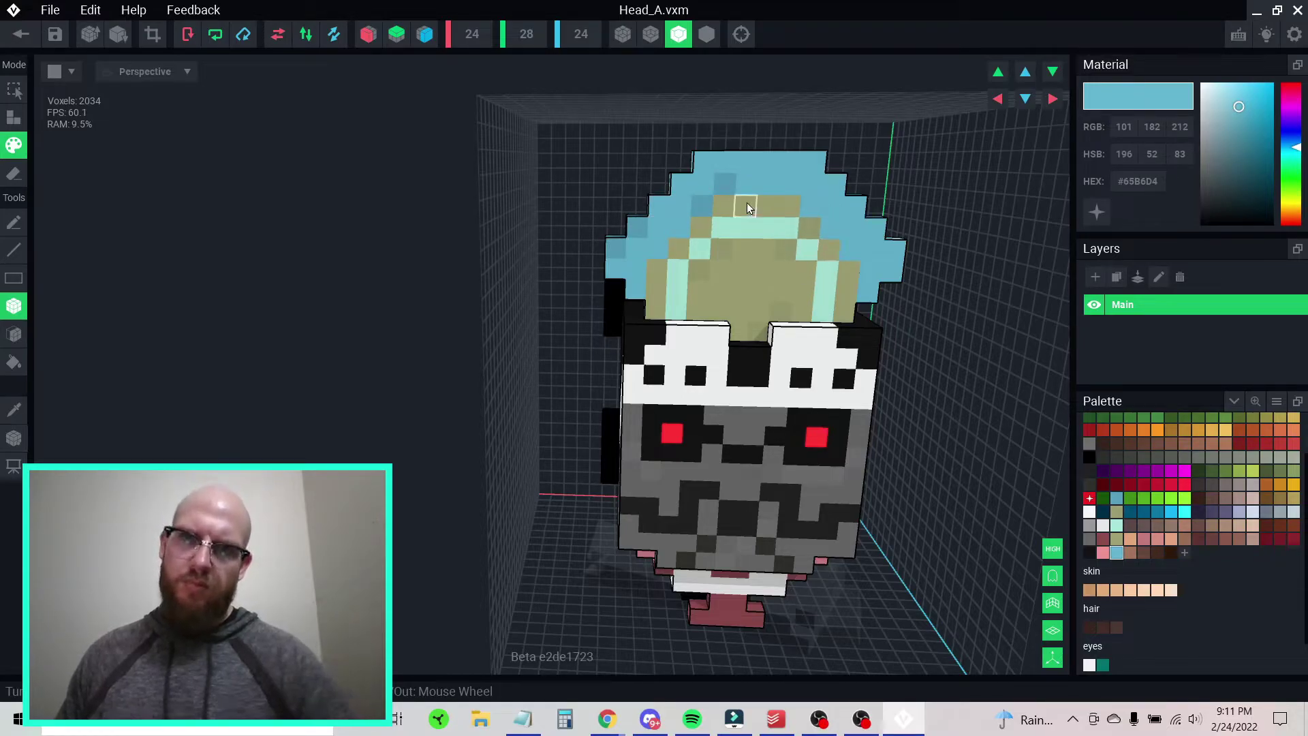
left_click(724, 182, "alt")
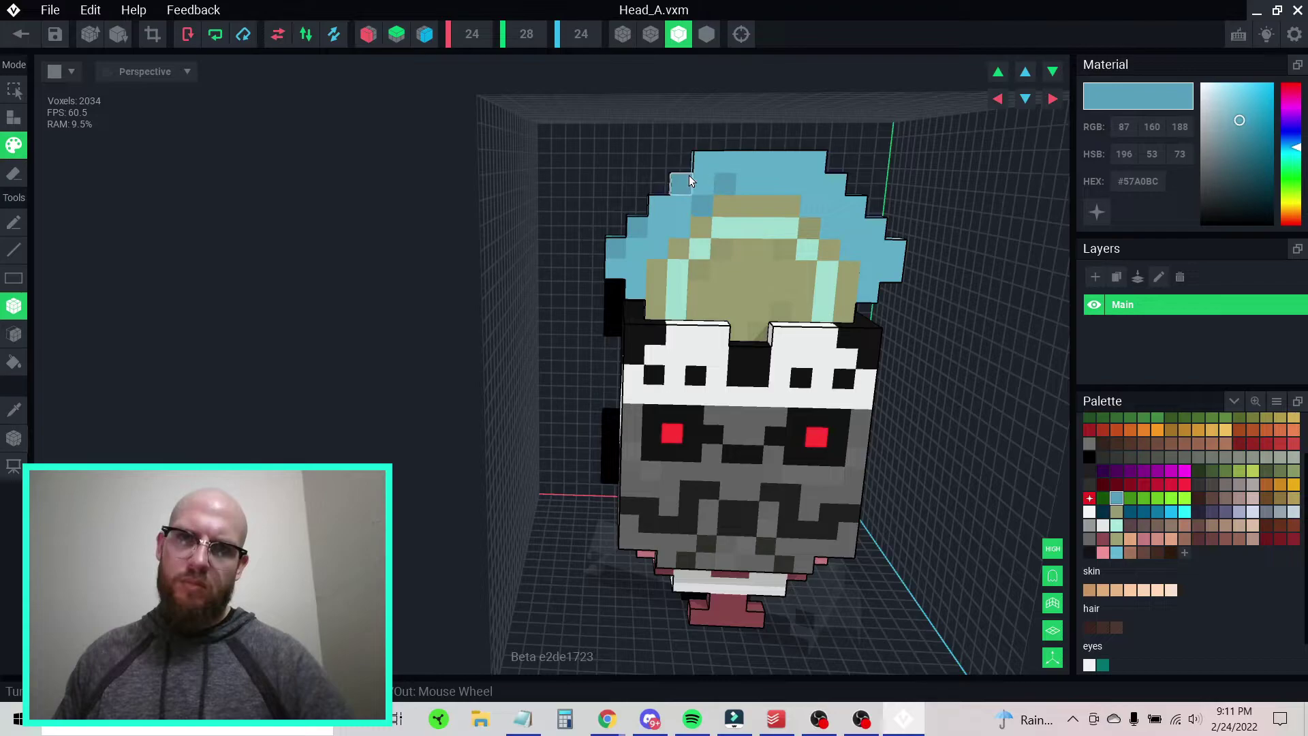
left_click(702, 182, "alt")
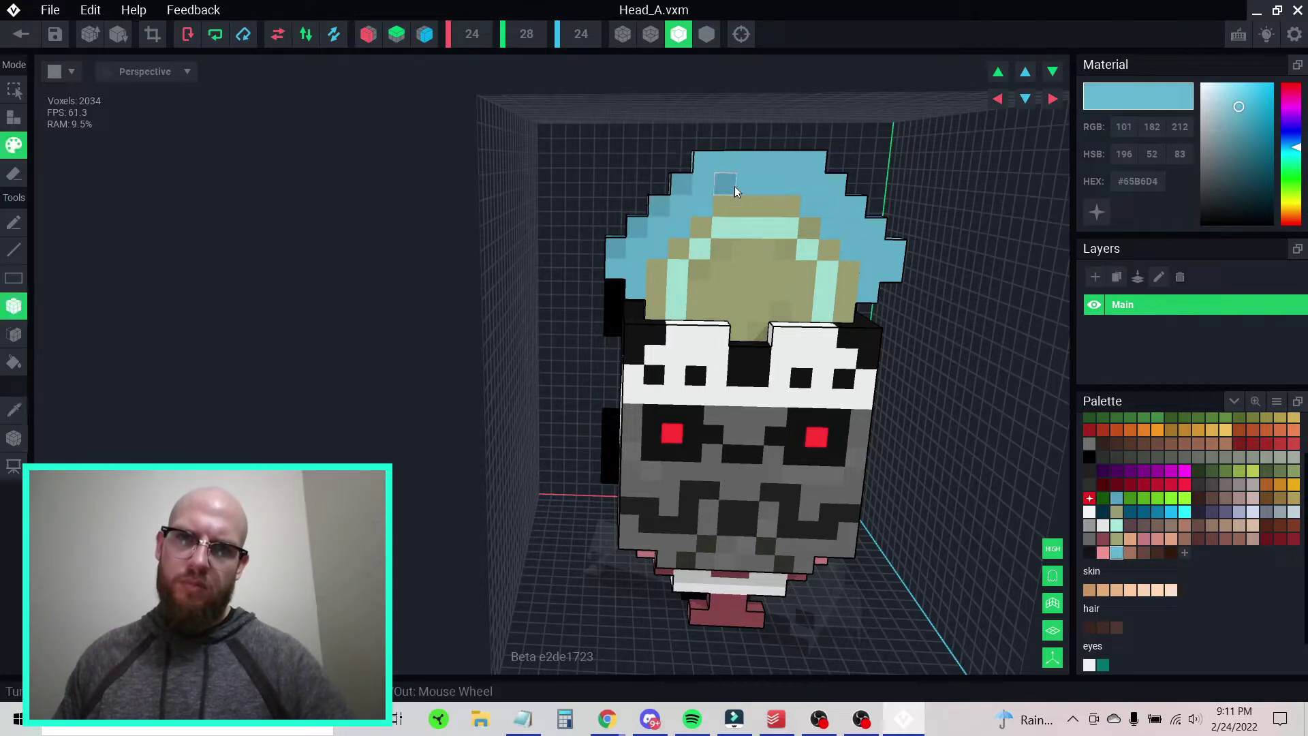
- Resample the darker blue #57A0BC and paint shading patches across the top of the headpiece
right_click_drag(792, 185, 770, 165)
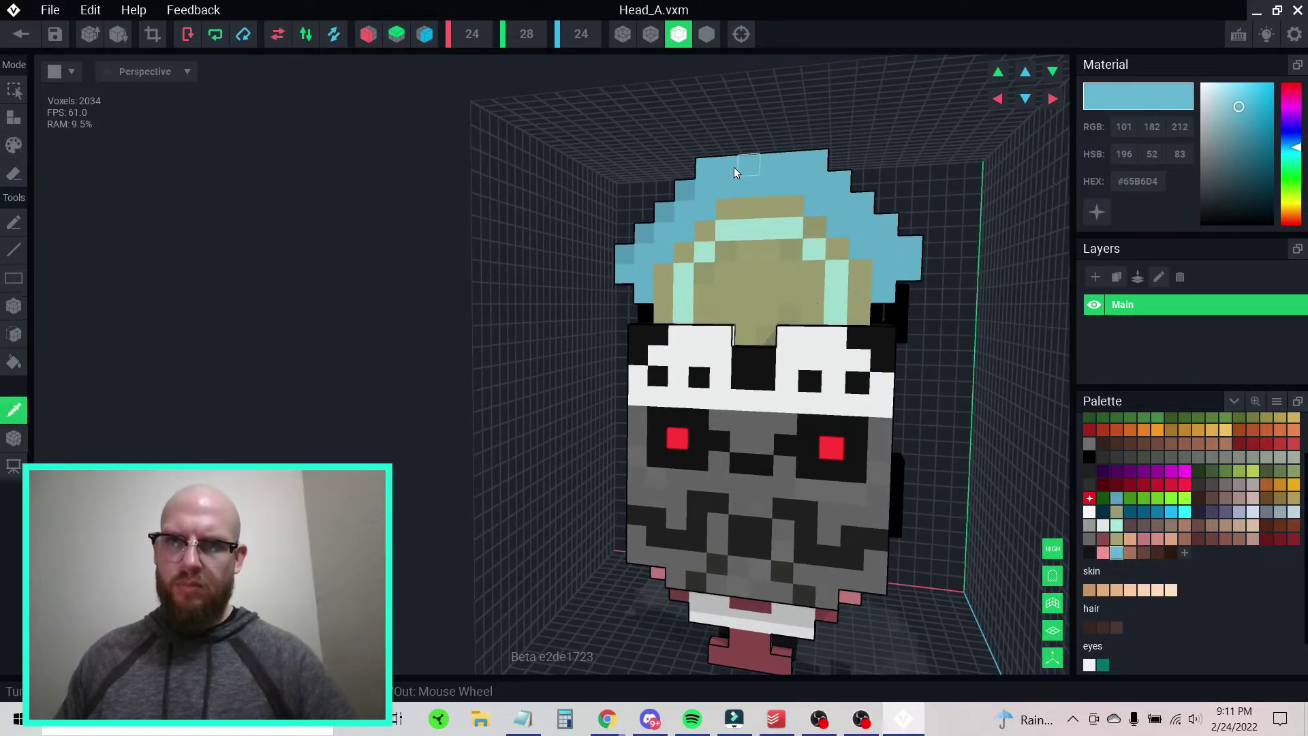
left_click(685, 186, "alt")
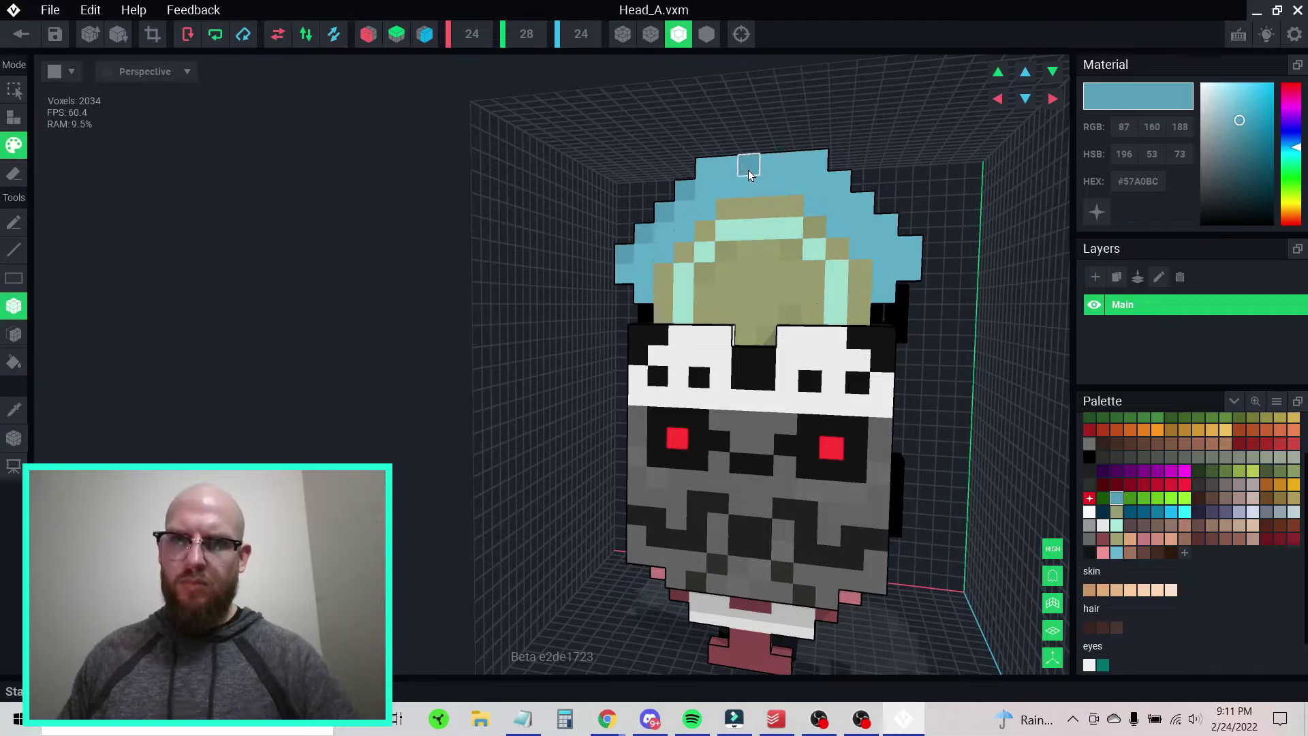
left_click(770, 176)
left_click(789, 182)
right_click_drag(788, 248, 776, 218)
scroll(797, 277, "down", 4)
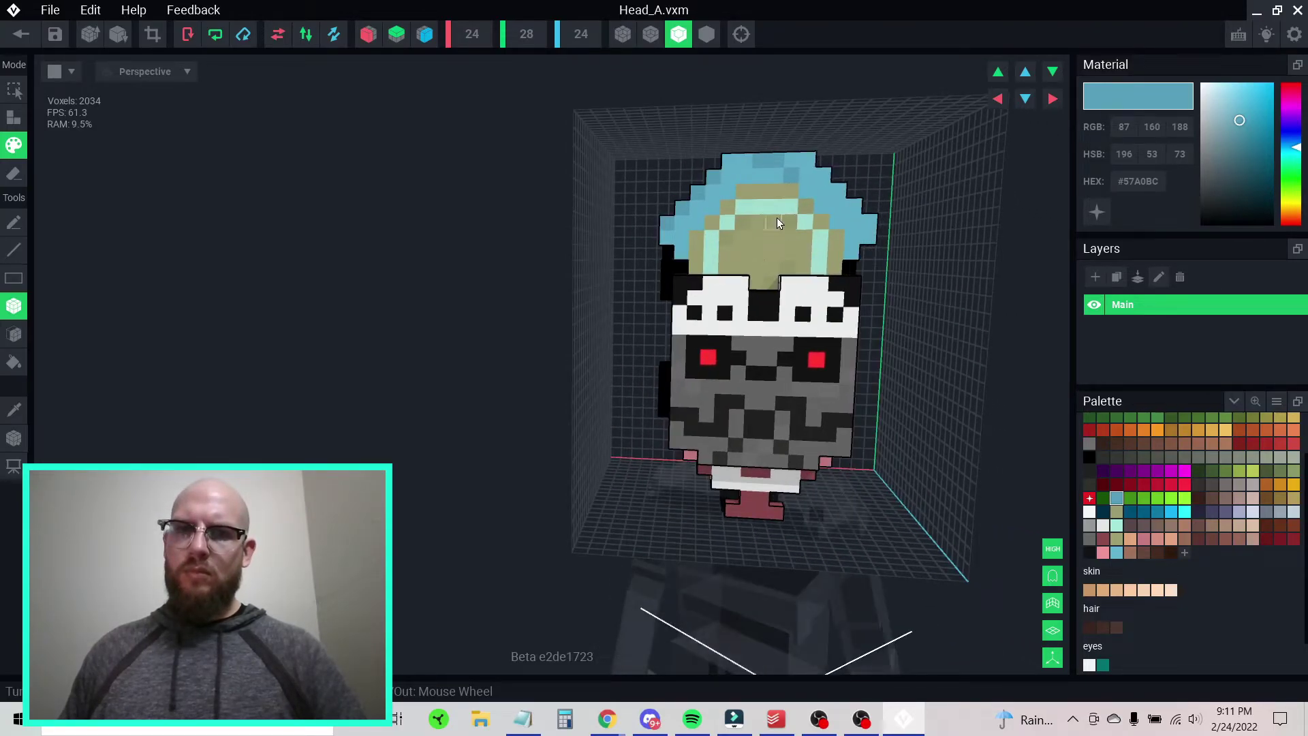
- Rework the patches on the headpiece's left side, alternating between the sampled blues #65B6D4 and #57A0BC
left_click(730, 180, "alt")
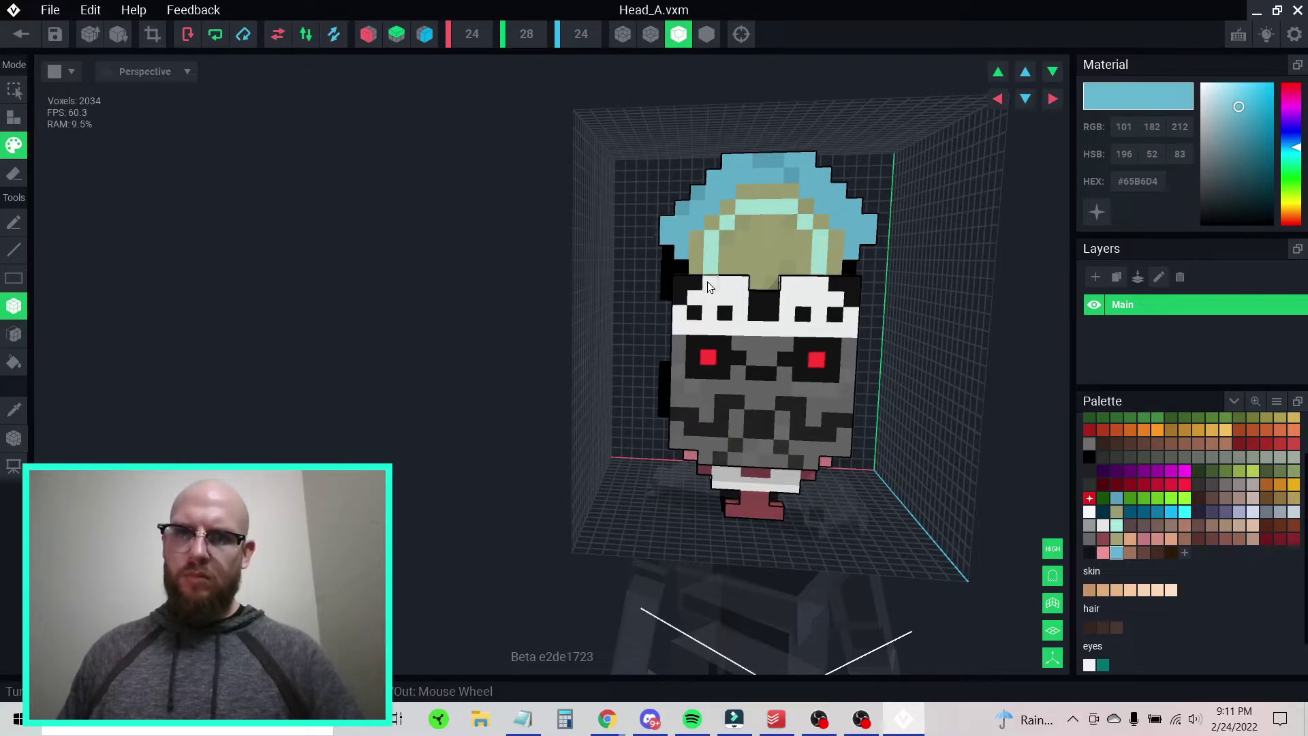
left_click(683, 231, "alt")
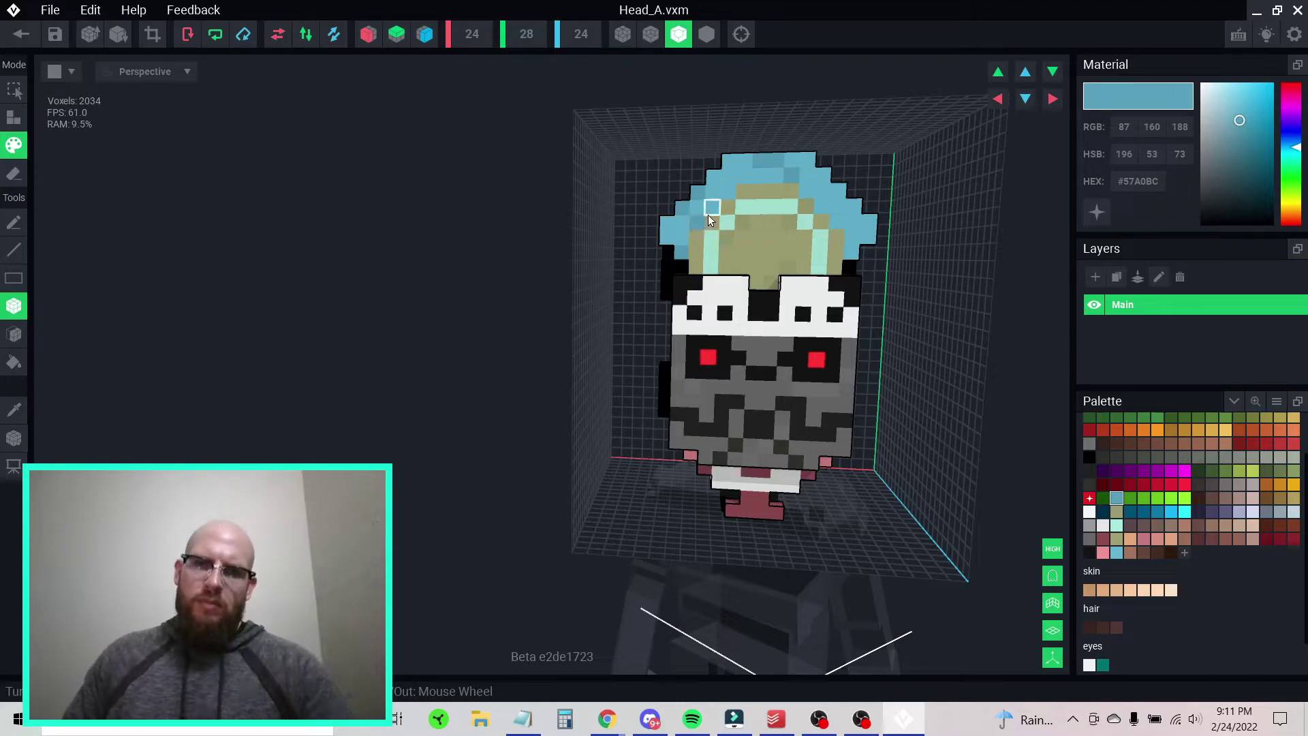
key("alt")
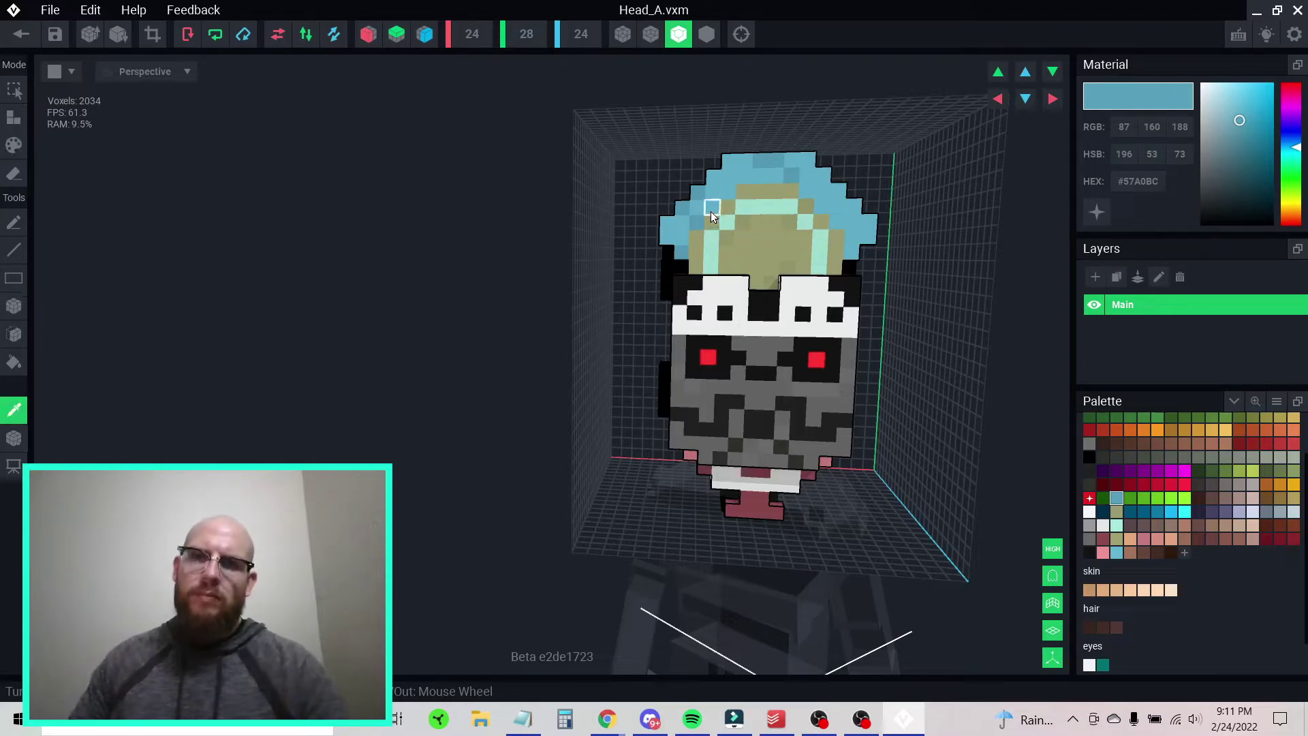
left_click(711, 216)
right_click_drag(730, 225, 708, 226)
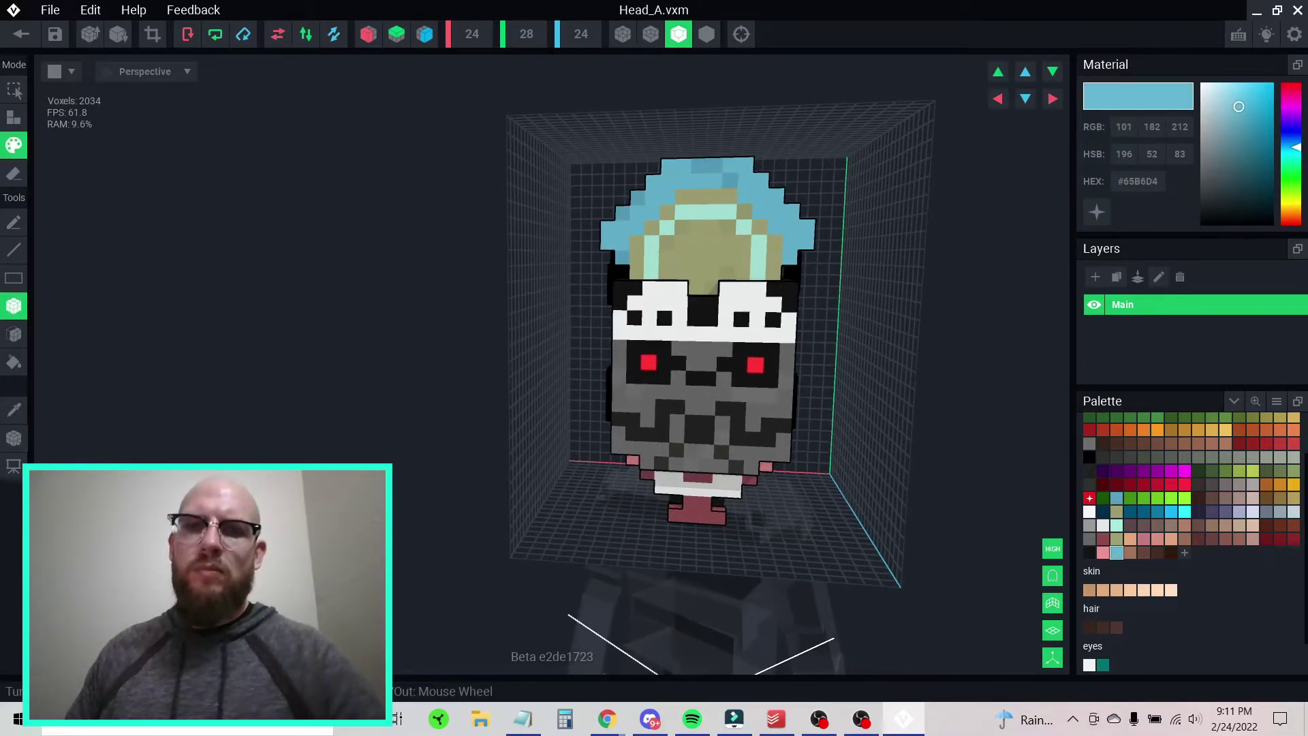
scroll(737, 219, "up", 5)
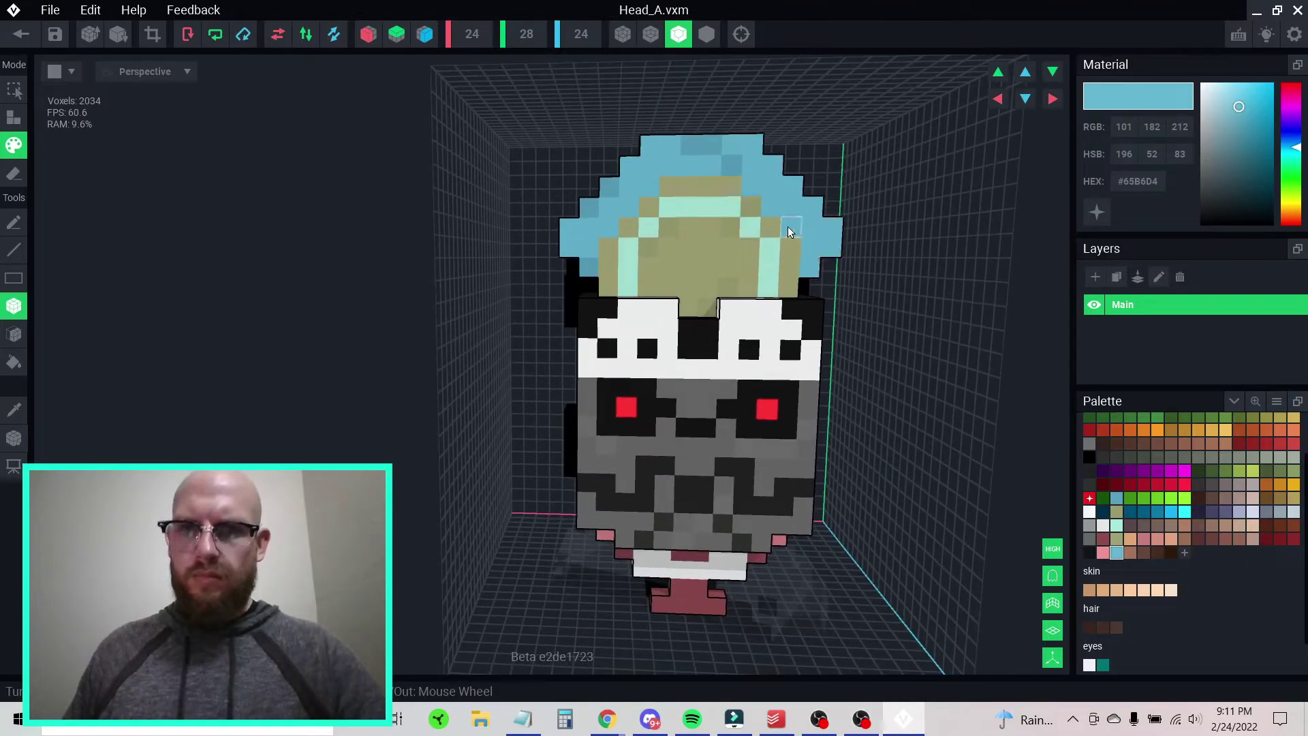
- Sample the darker blue #57A0BC and paint shading patches down the right side of the blue headpiece
left_click(730, 166, "alt")
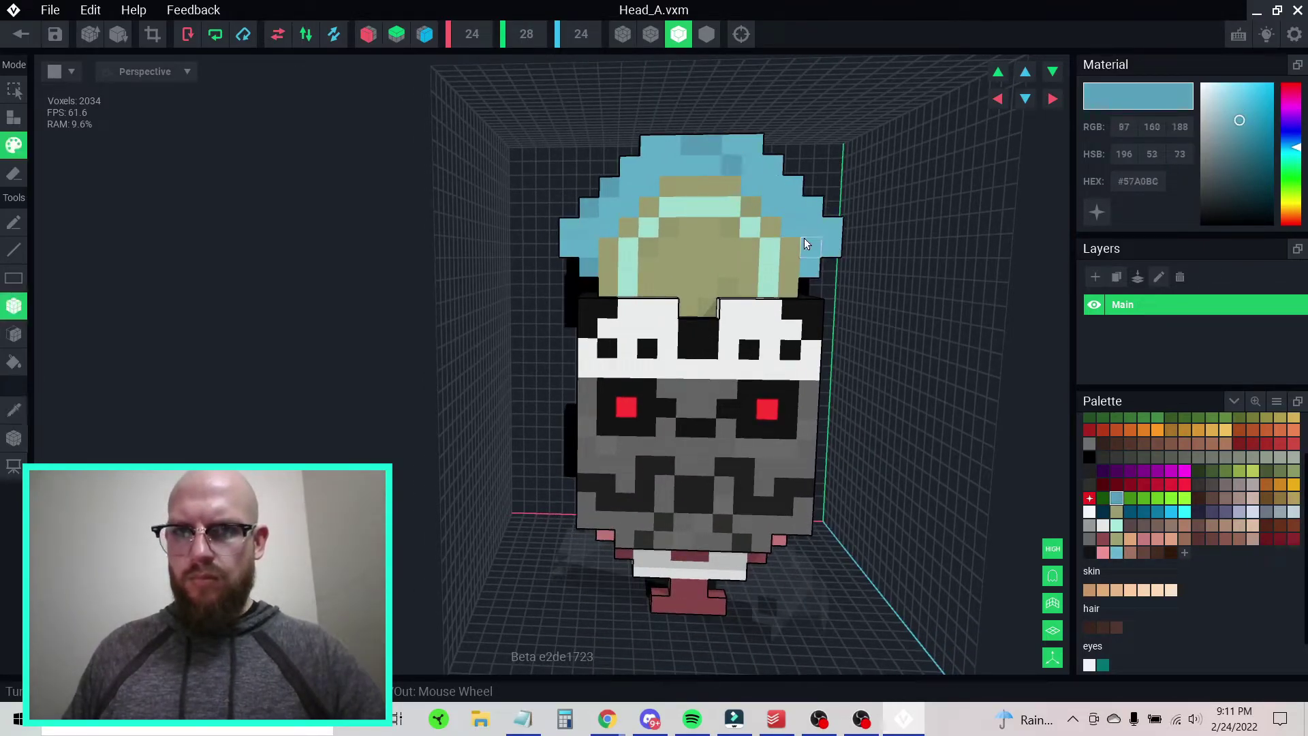
left_click(776, 172)
left_click(792, 187)
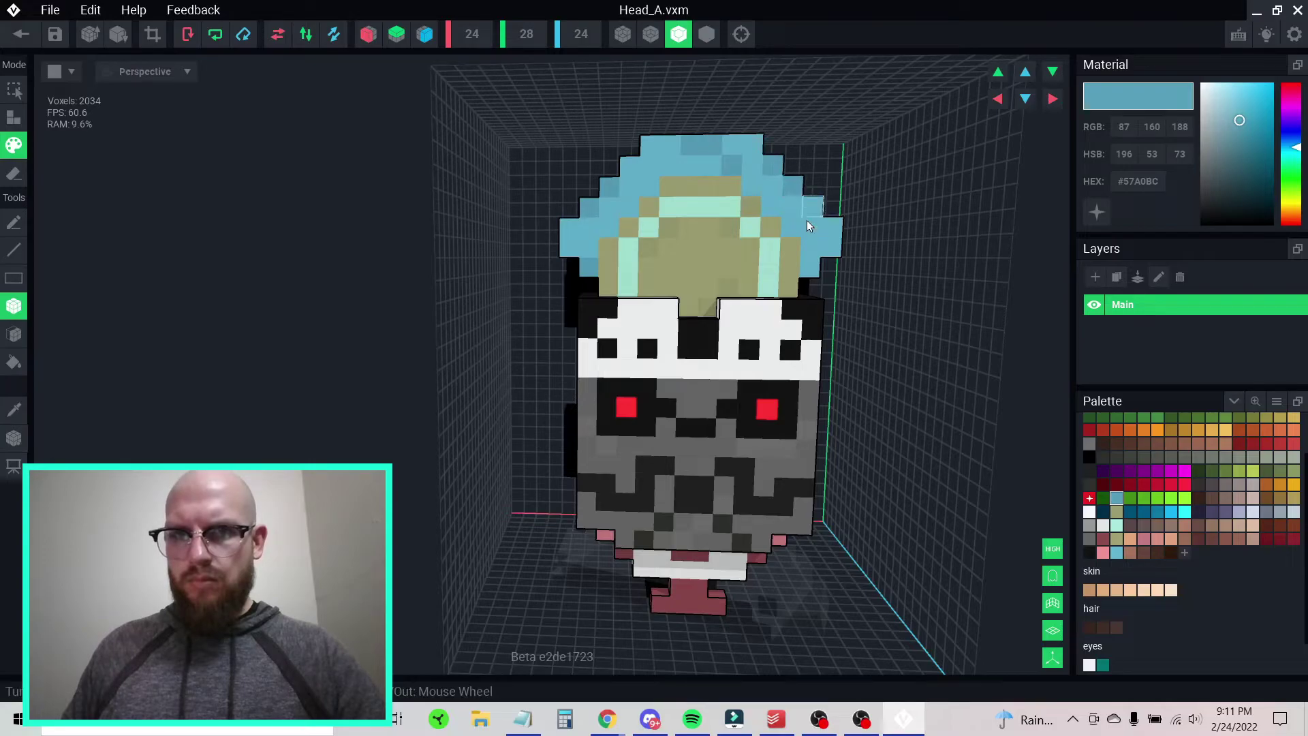
left_click(831, 249)
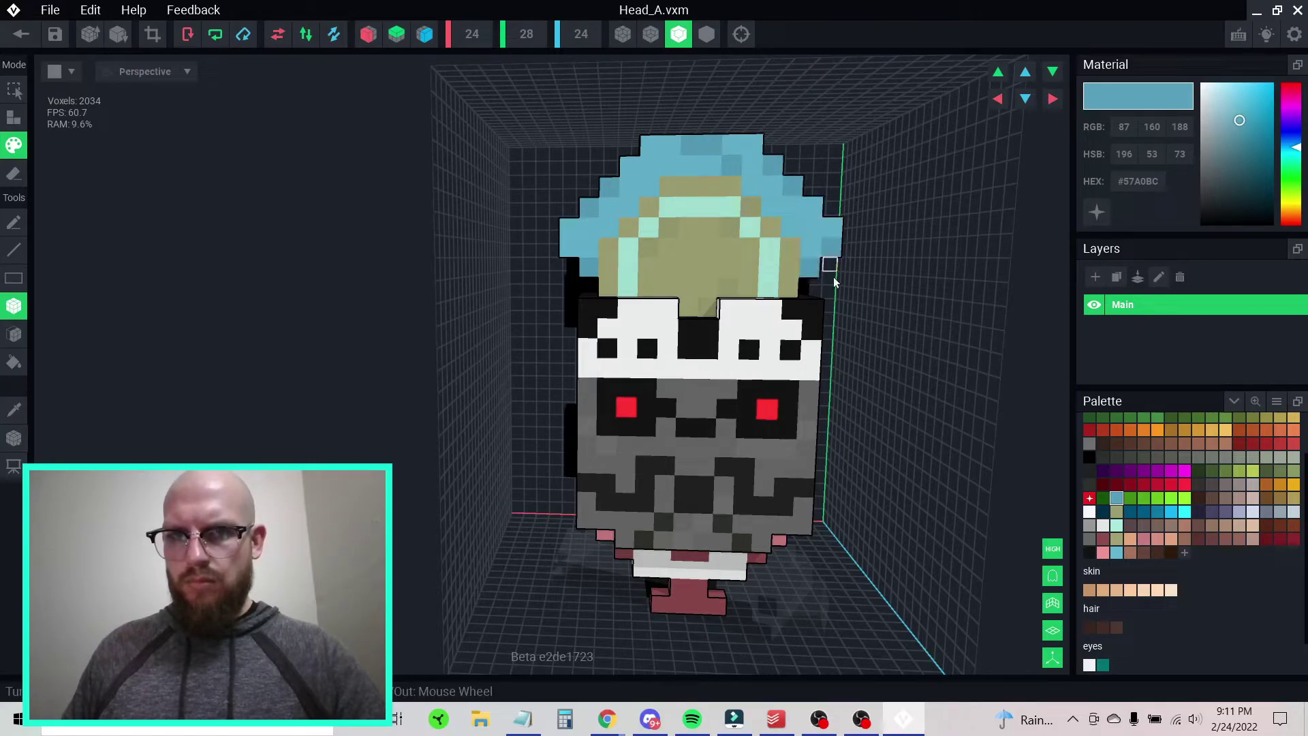
mouse_move(696, 276)
right_mouse_down()
mouse_move(640, 251)
mouse_move(705, 249)
right_mouse_up()
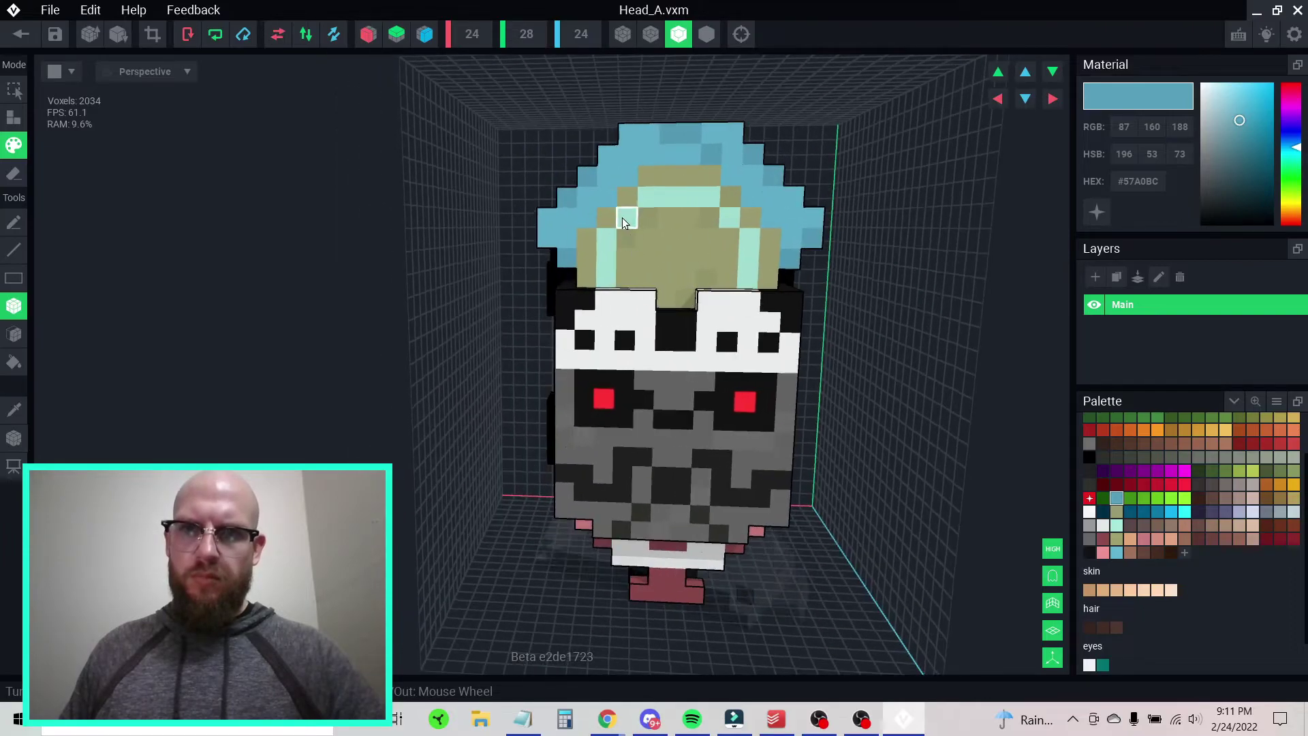
- Sample the mint green #A8E8DA from the headpiece's arch and copy its hex code
left_click(688, 203, "alt")
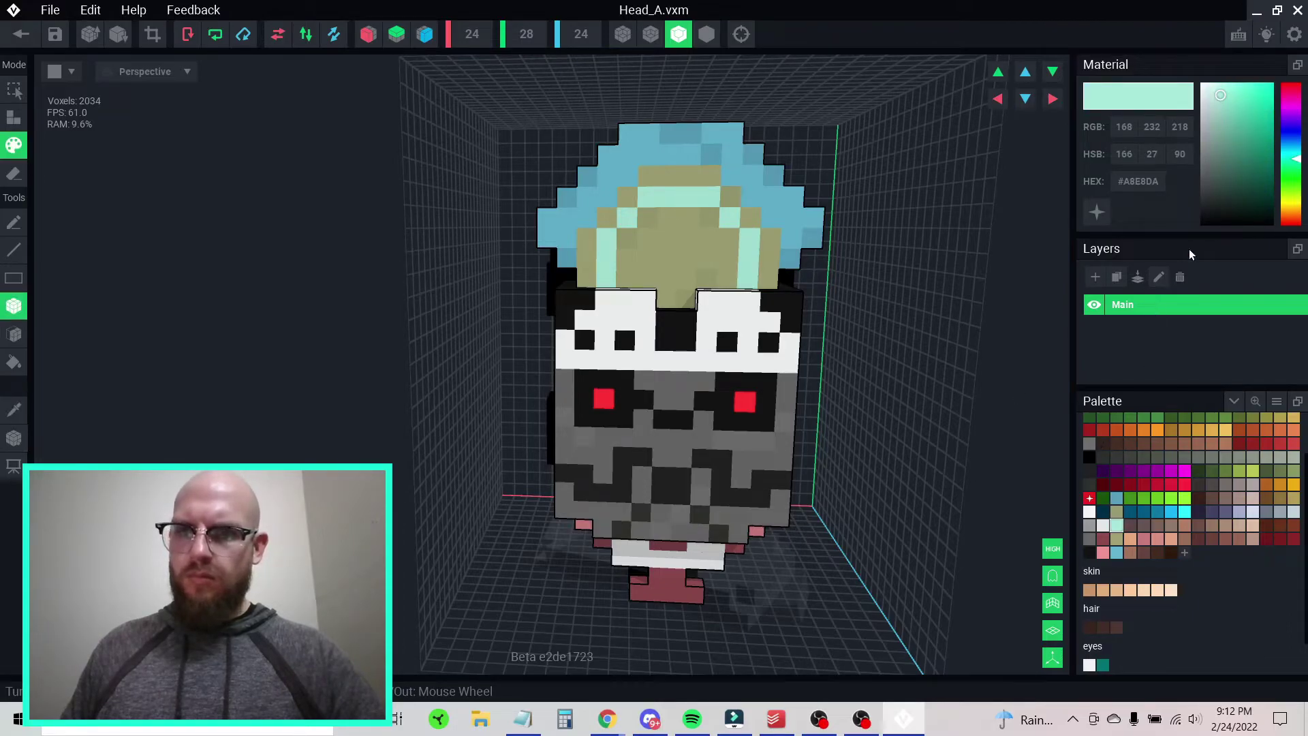
right_click(1138, 183)
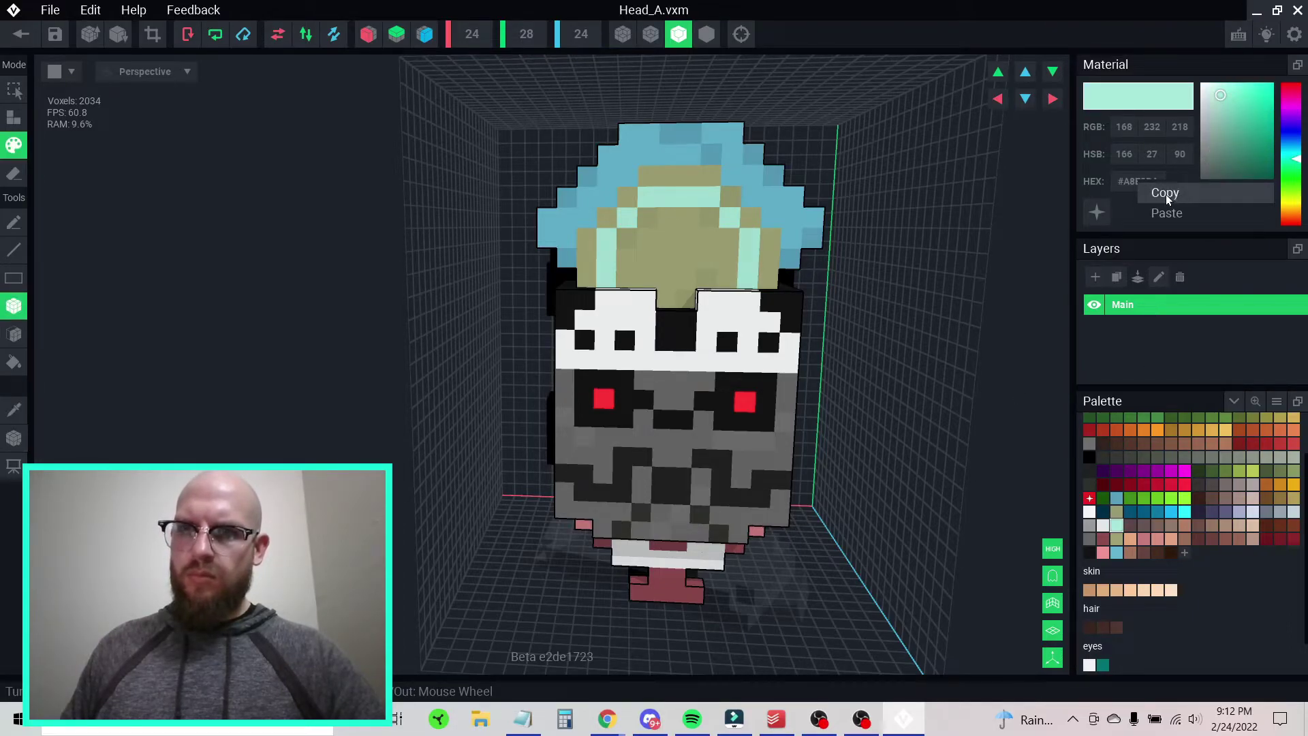
key("alt")
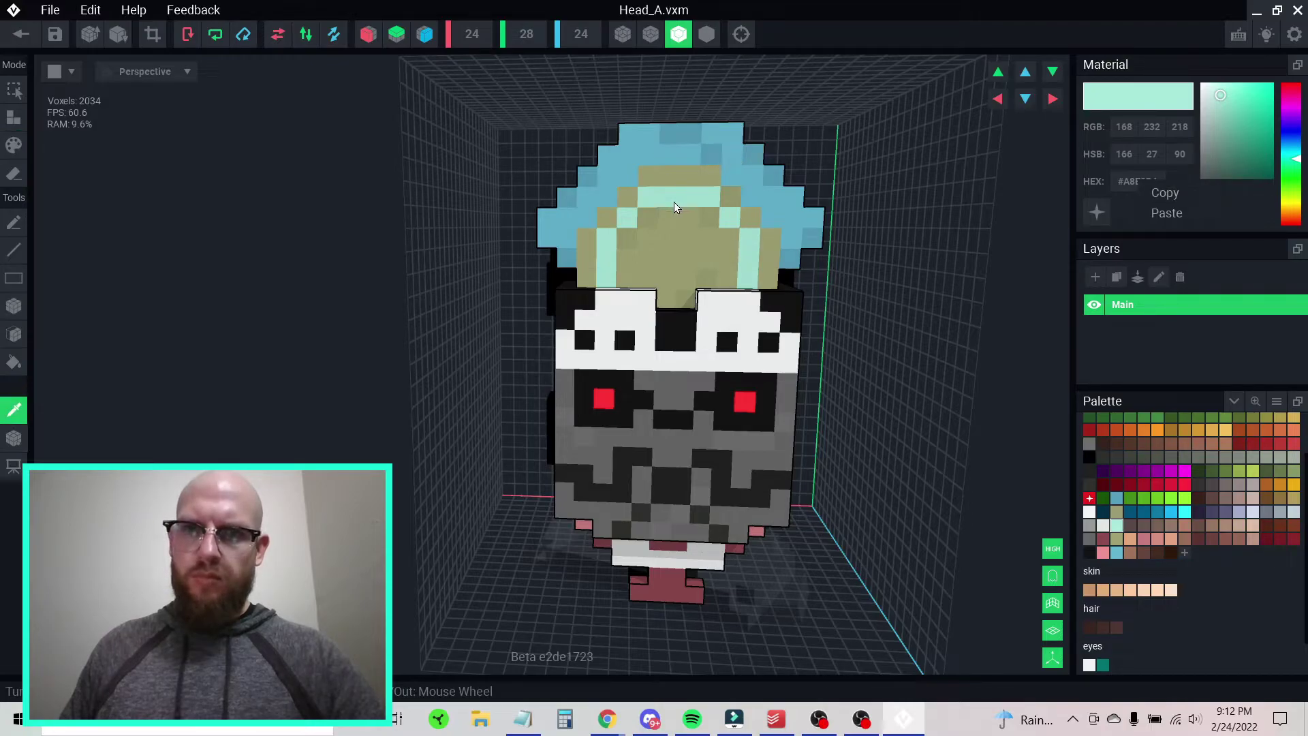
left_click(680, 199, "alt")
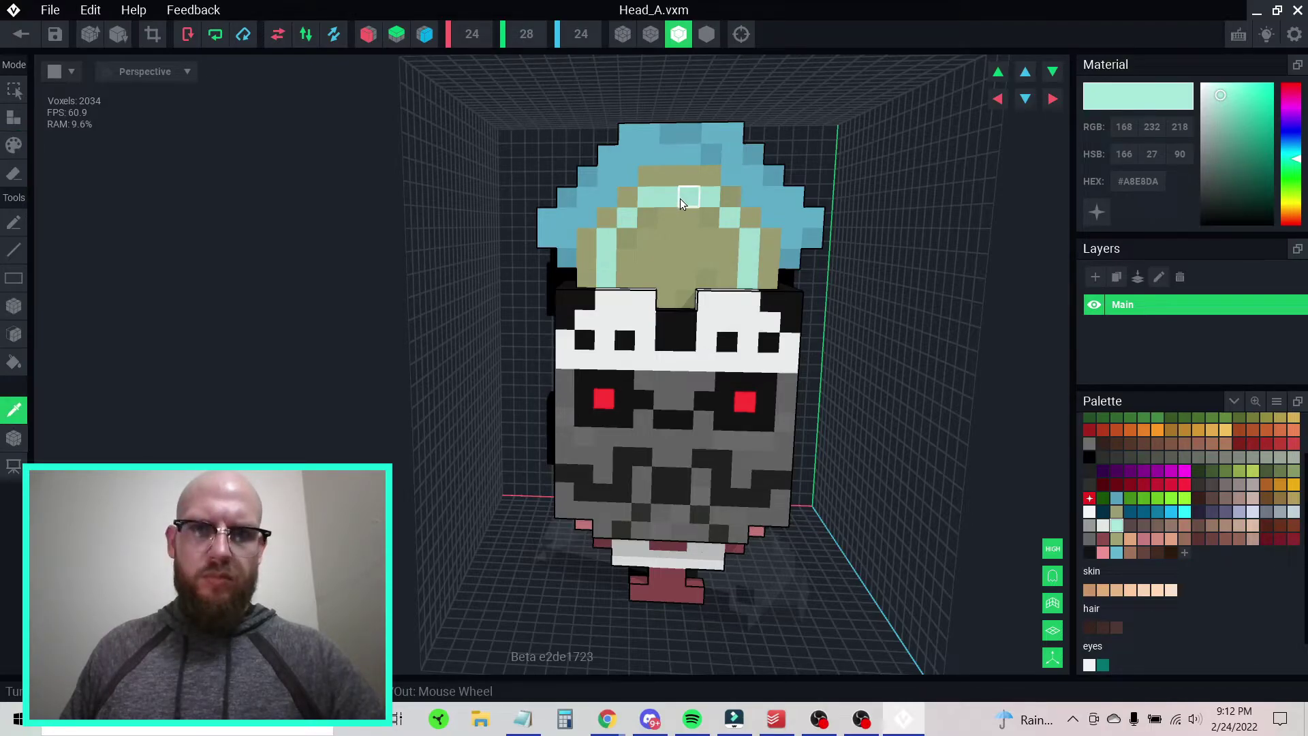
- Paint #A8E8DA highlight voxels on the top, left side and right side of the blue headpiece
left_click(672, 158, "alt")
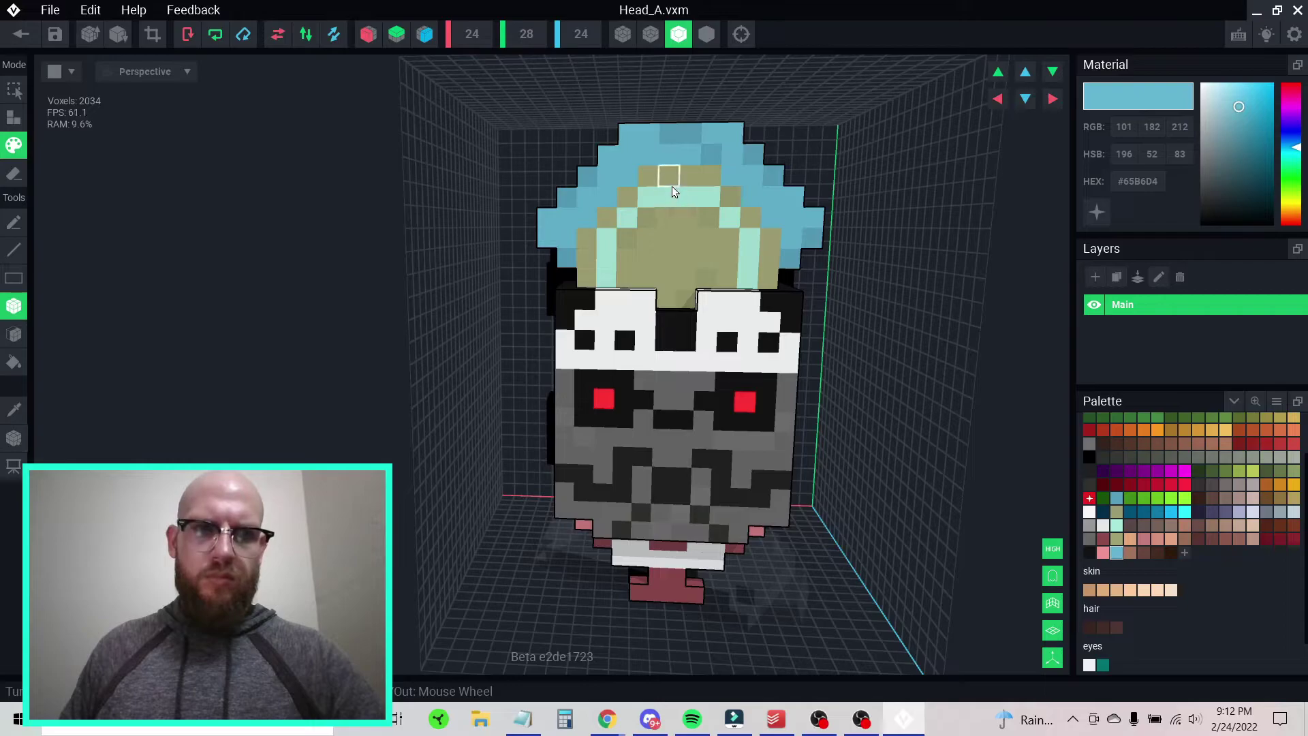
key("alt")
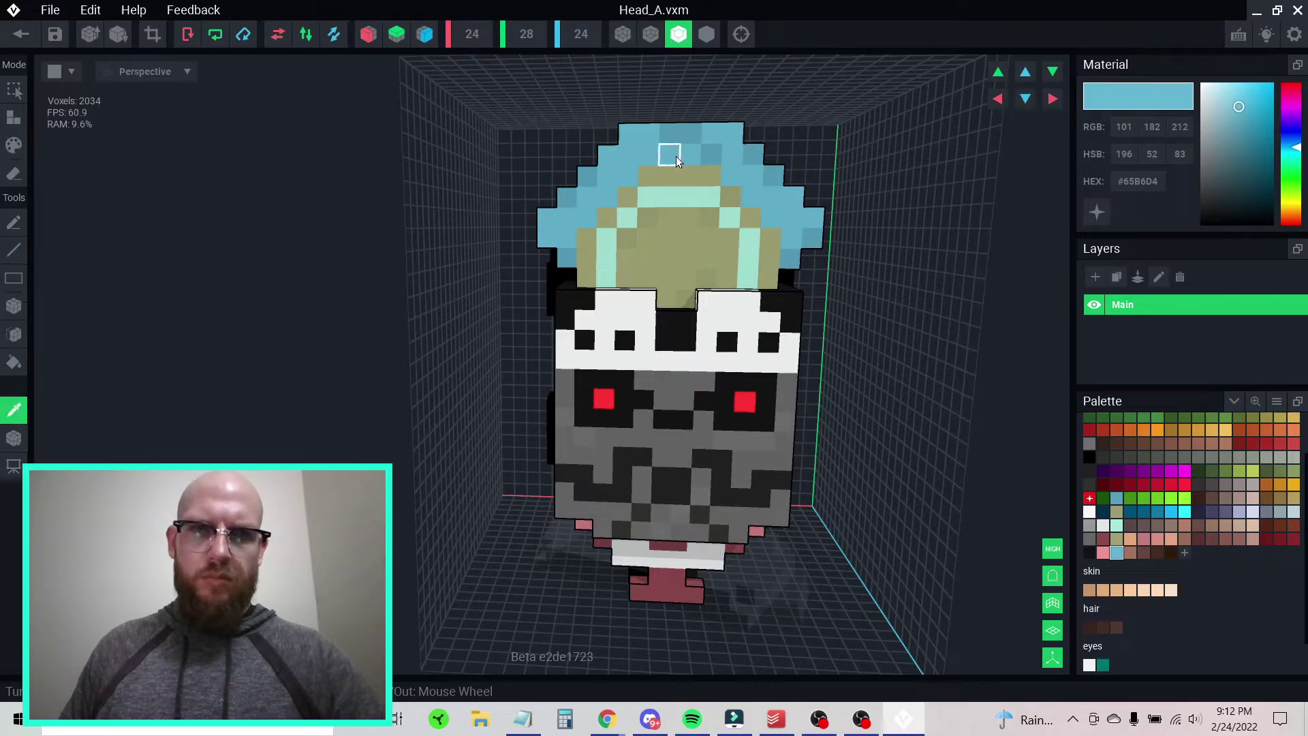
left_click(677, 198, "alt")
left_click(676, 162)
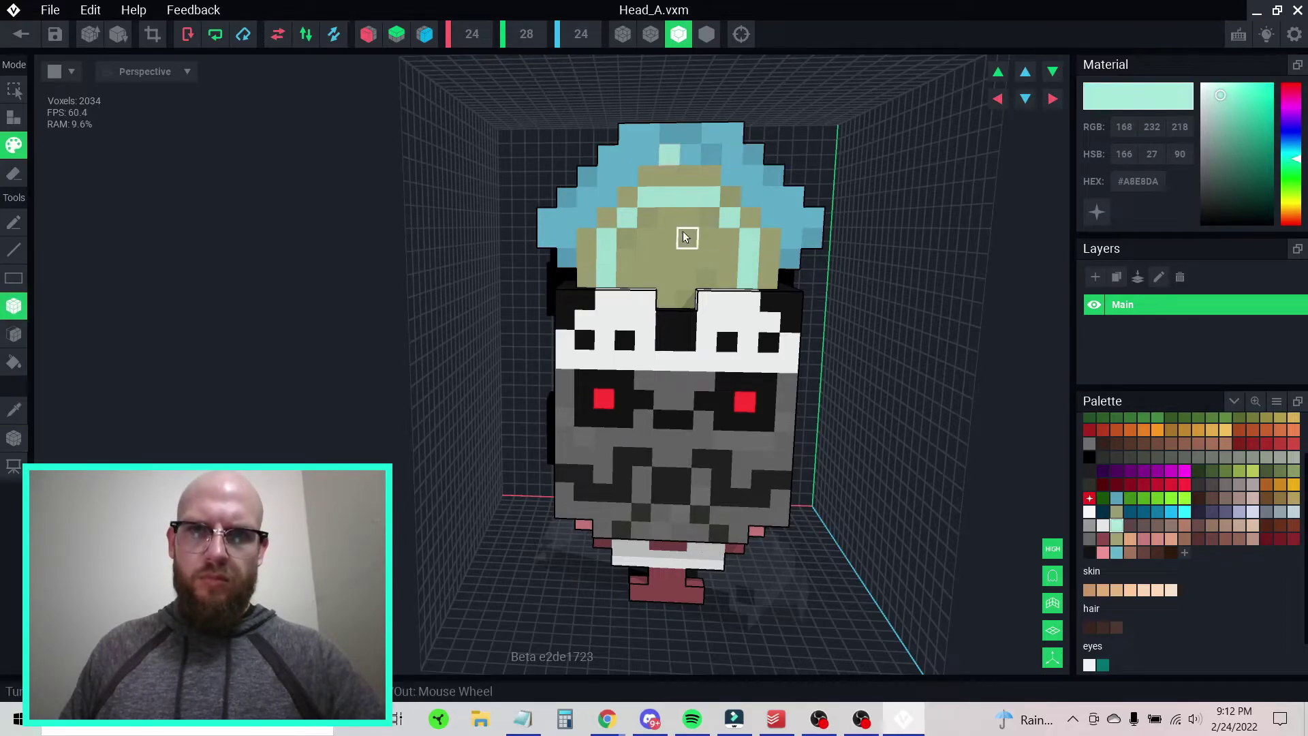
left_click(615, 181)
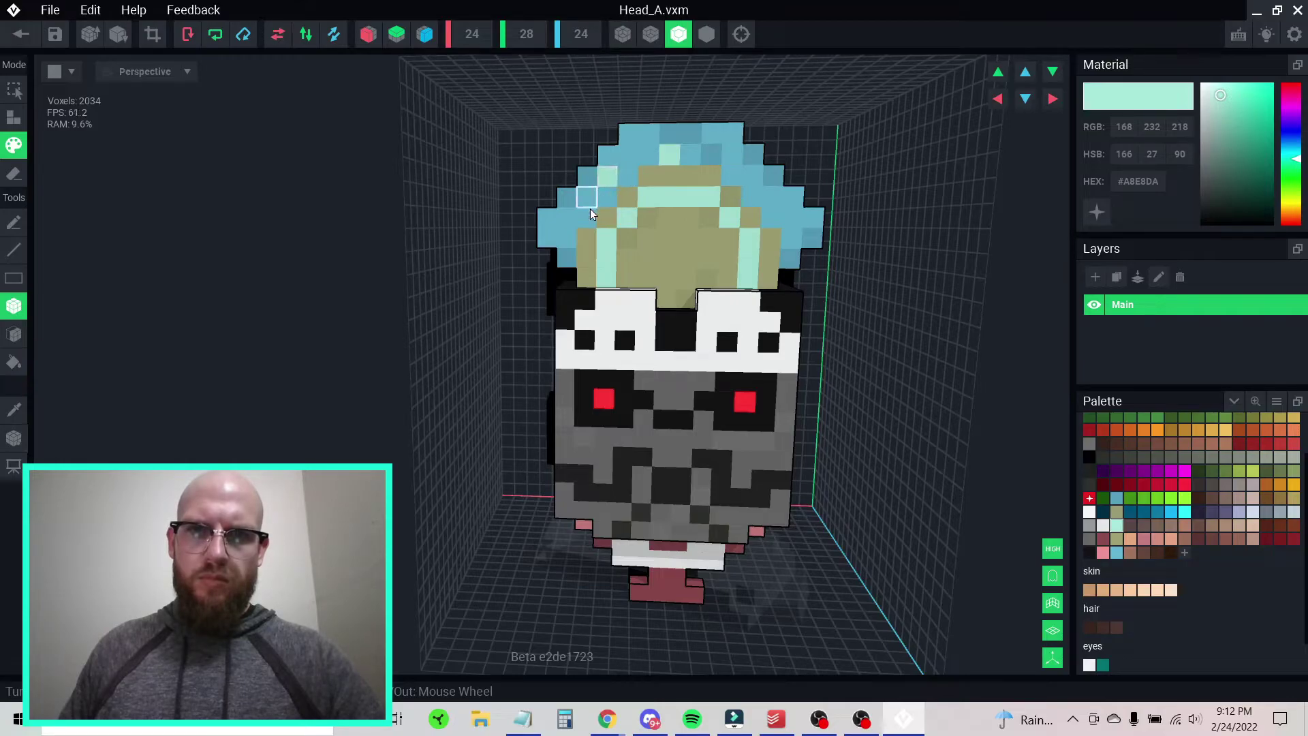
left_click(575, 227)
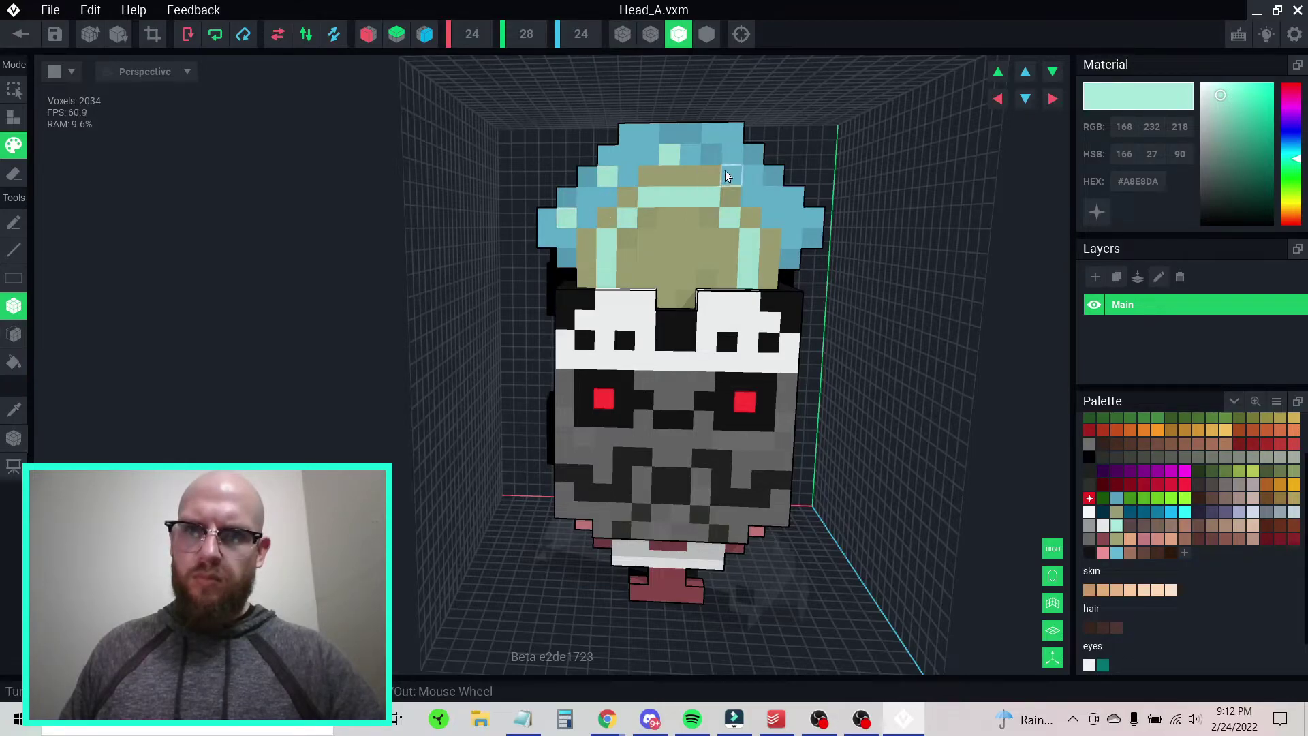
left_click(766, 198)
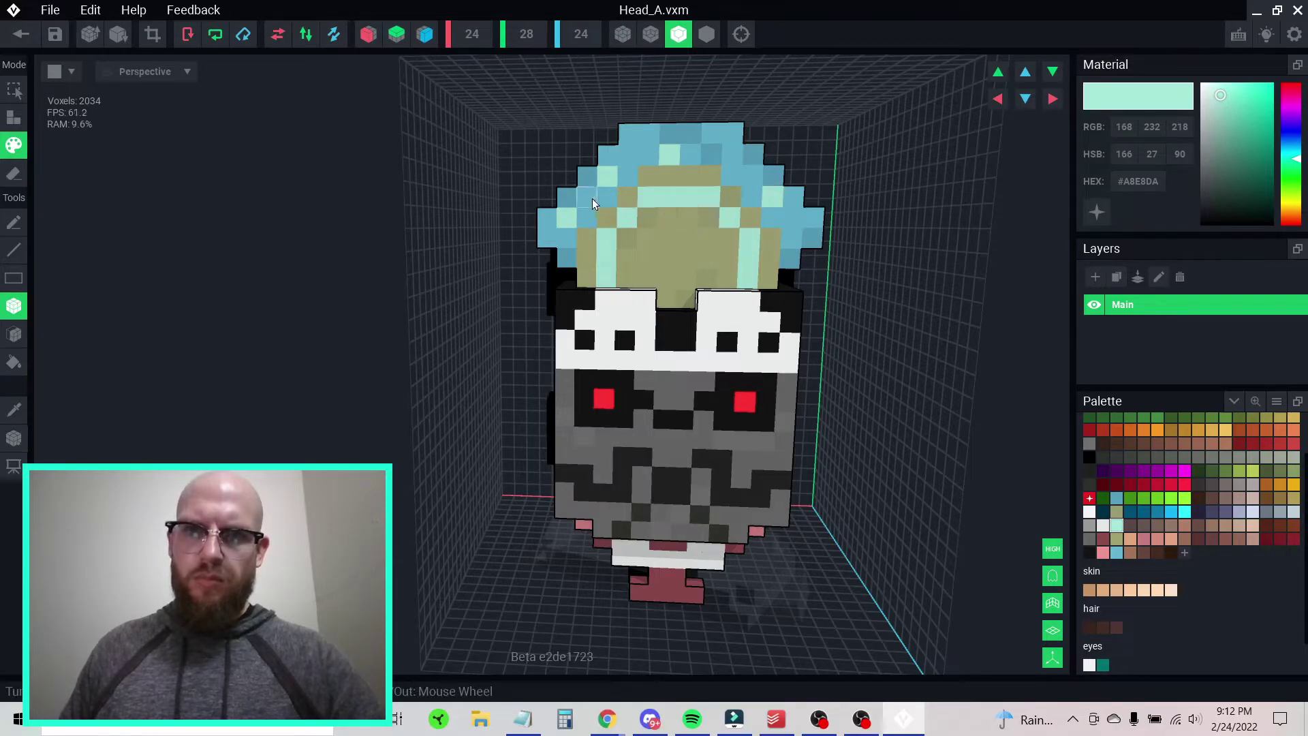
- Correct the highlights on the headpiece's left side with #65B6D4 and widen the top highlight by one #A8E8DA voxel
left_click(623, 165, "alt")
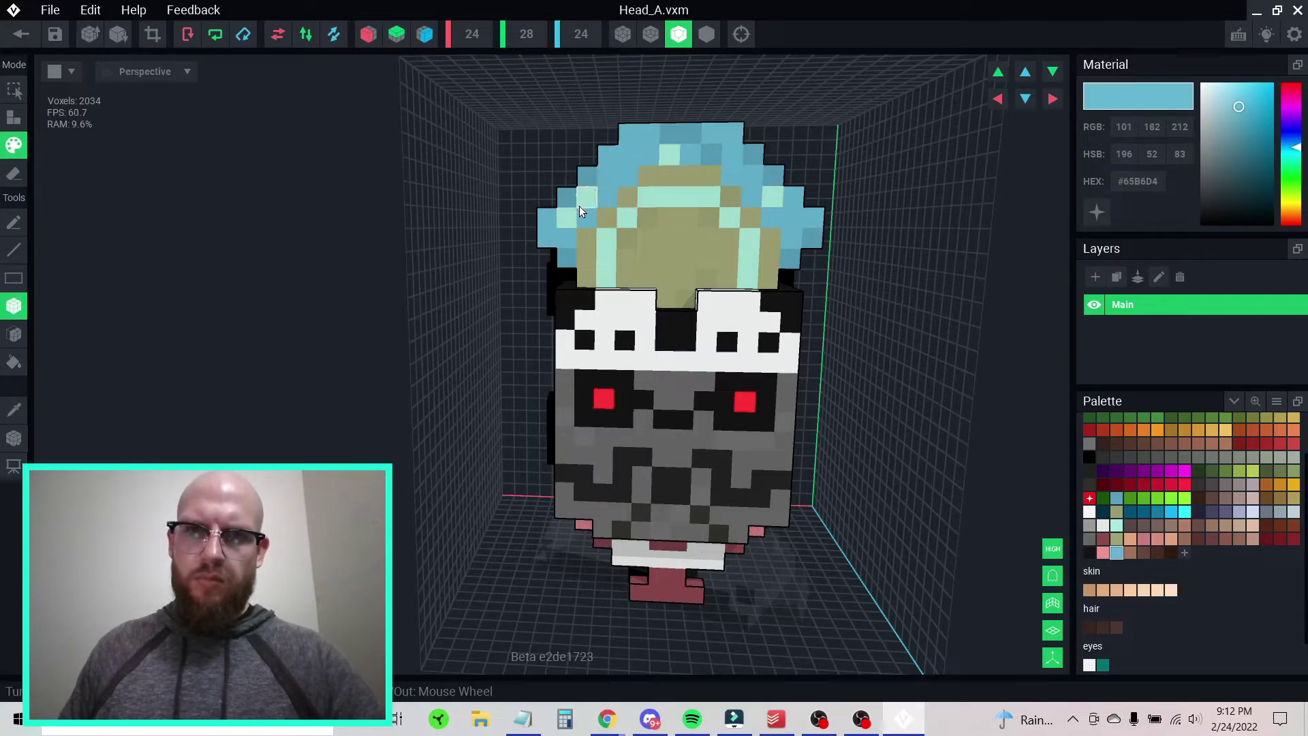
left_click(674, 156, "alt")
left_click(688, 159)
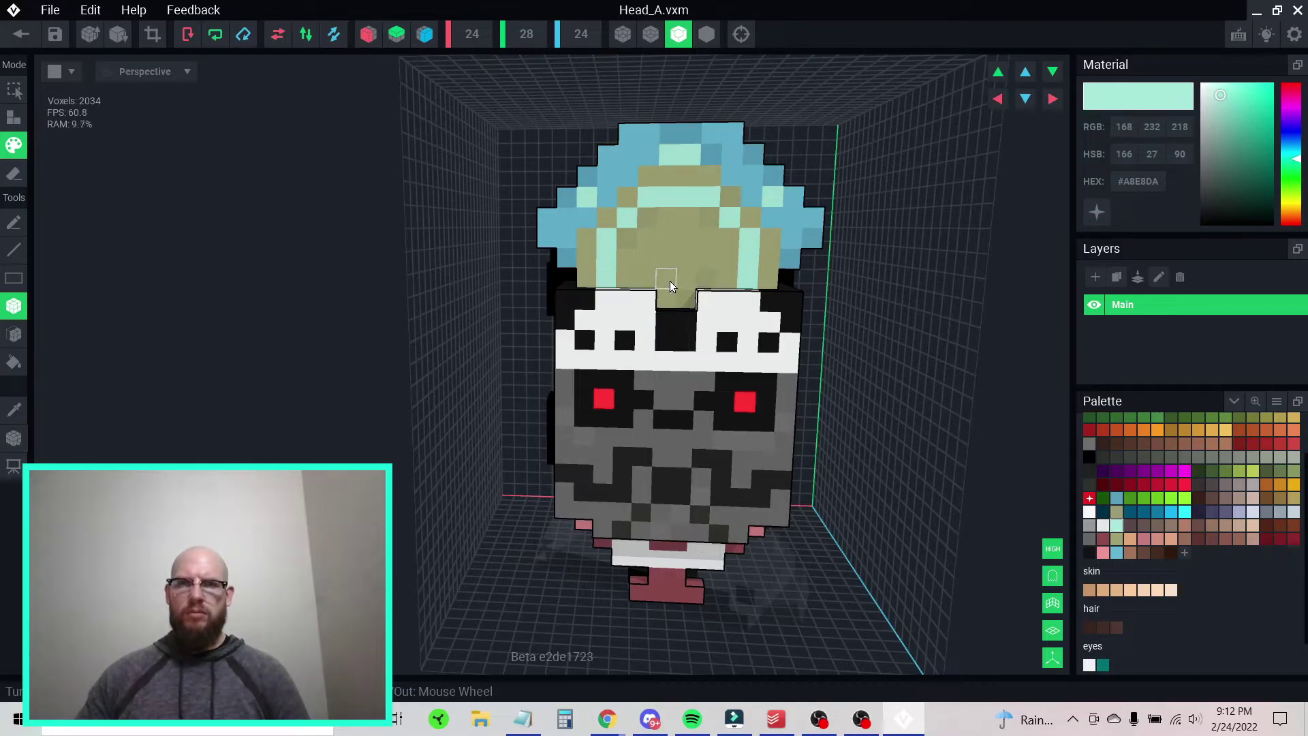
- Paste the mint hex code into the dark red palette slot and darken it to #86C4B7
scroll(674, 256, "down", 4)
mouse_move(688, 340)
right_mouse_down()
mouse_move(808, 339)
mouse_move(689, 340)
right_mouse_up()
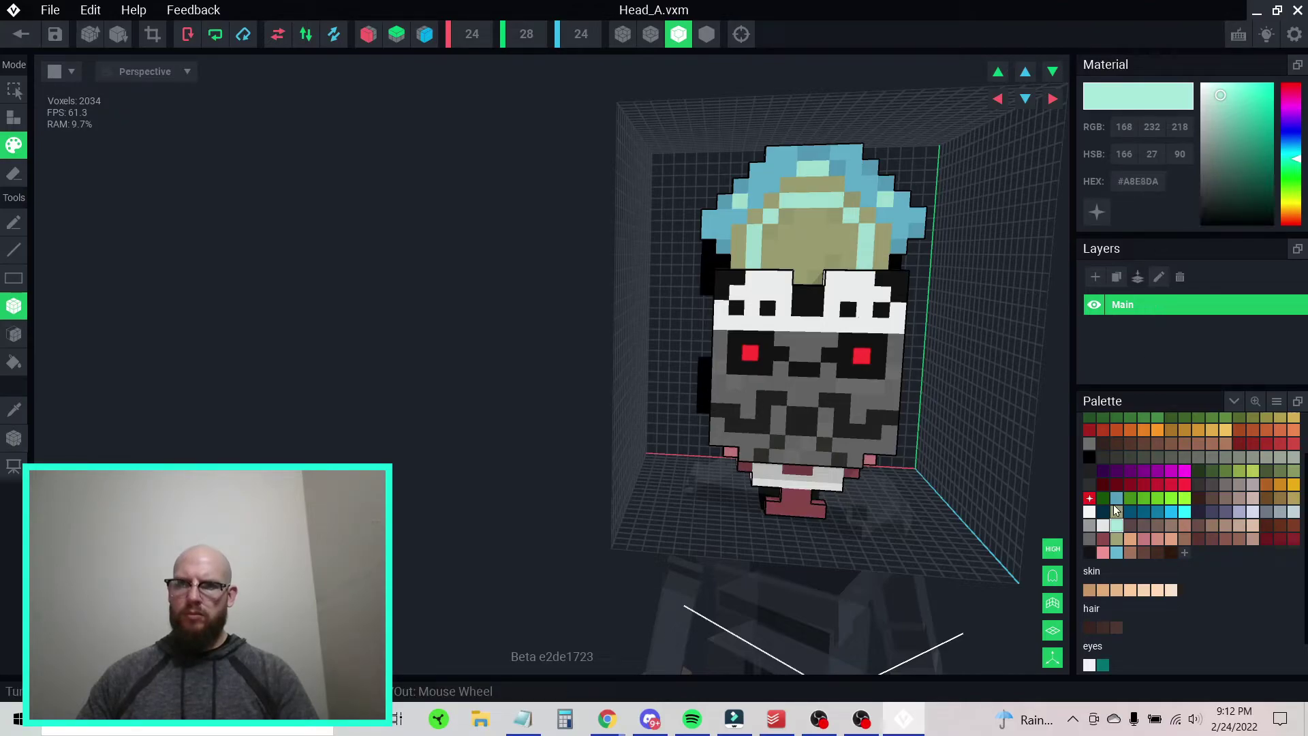
left_click(1117, 484)
right_click(1147, 189)
left_click(1172, 222)
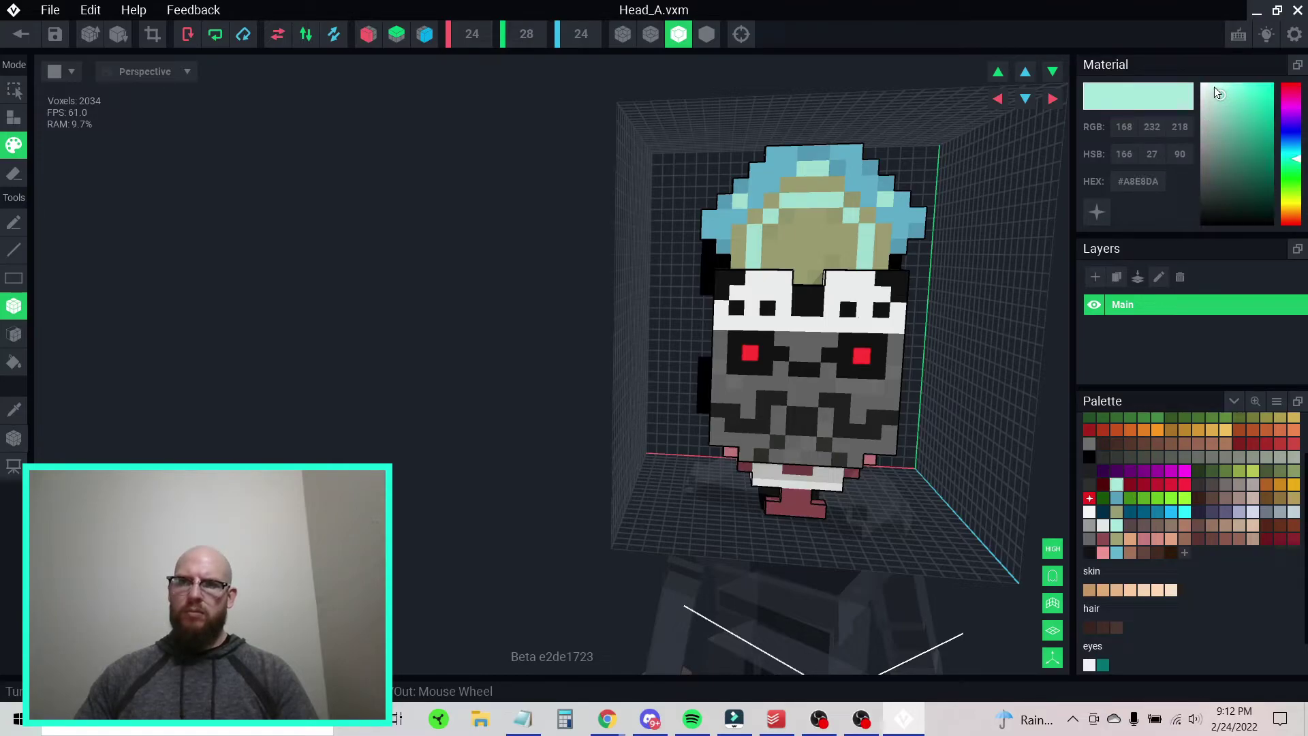
left_click_drag(1221, 93, 1224, 117)
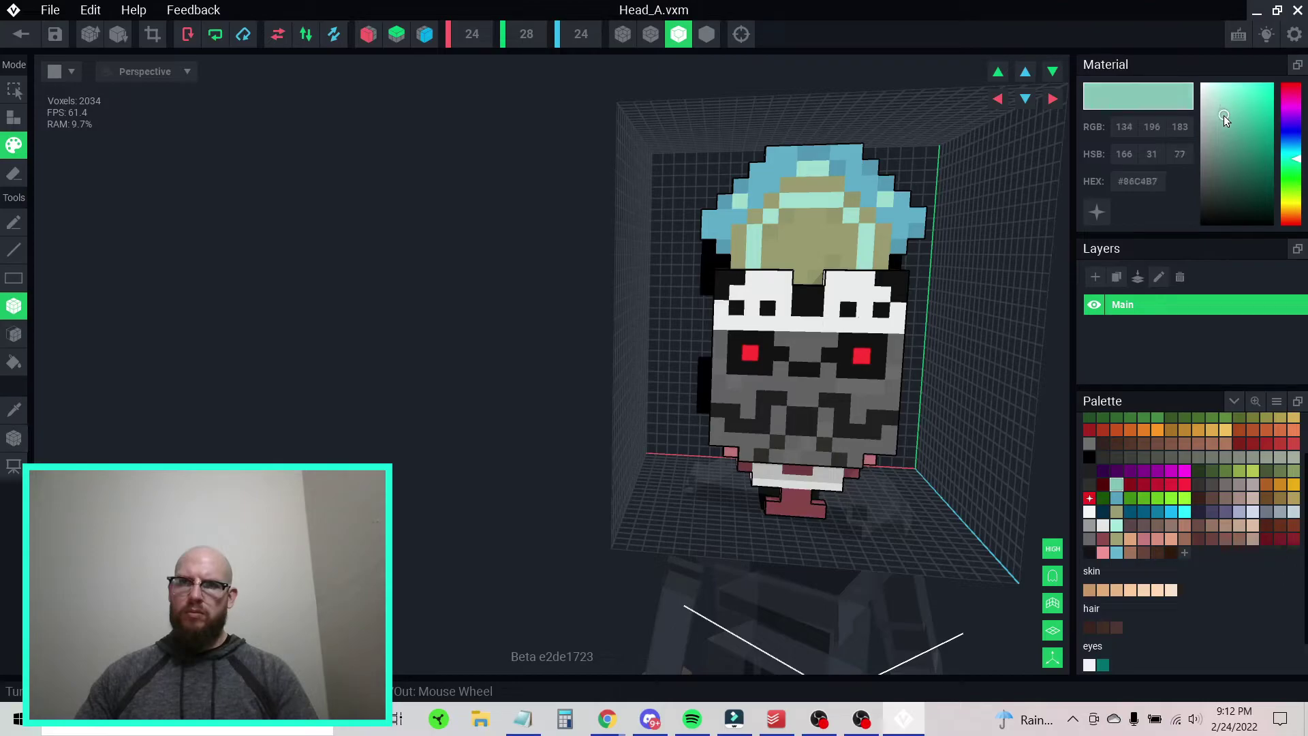
- Paint #86C4B7 shading on the left of the mint arch and on the right voxel of the top highlight
left_click(757, 232)
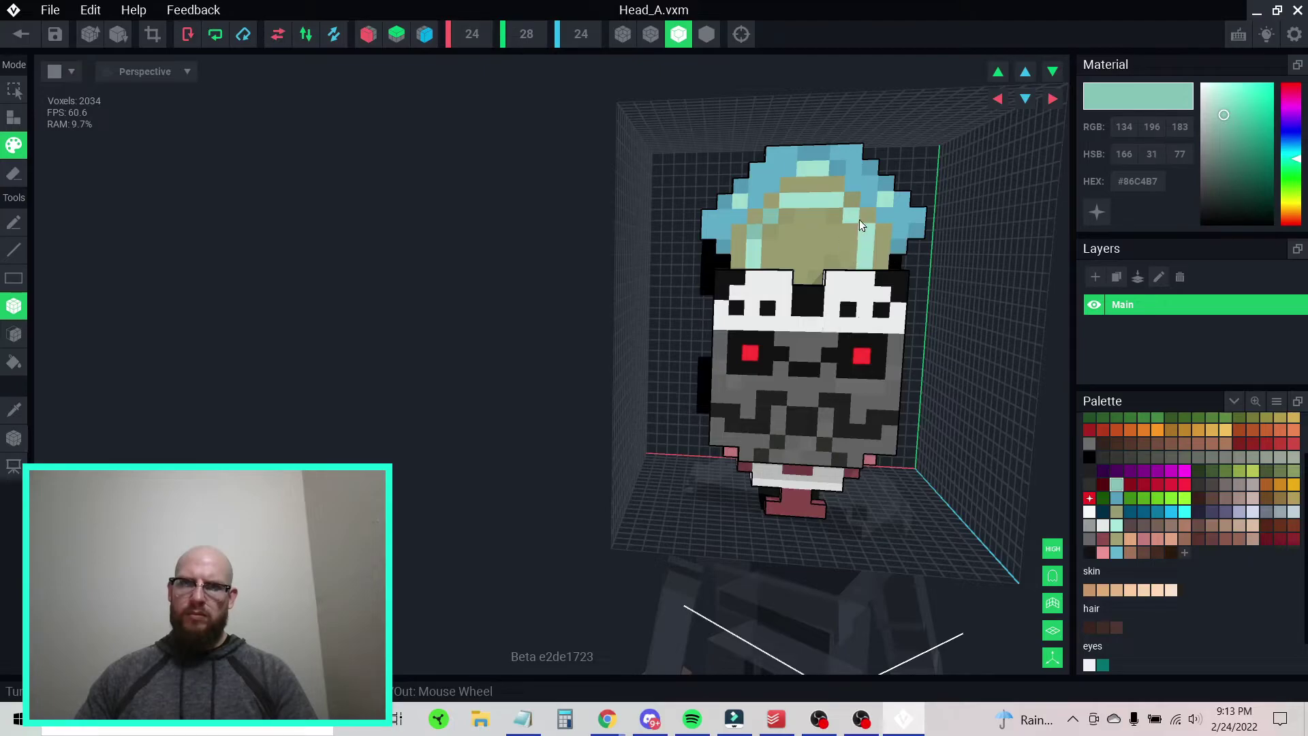
left_click(799, 169)
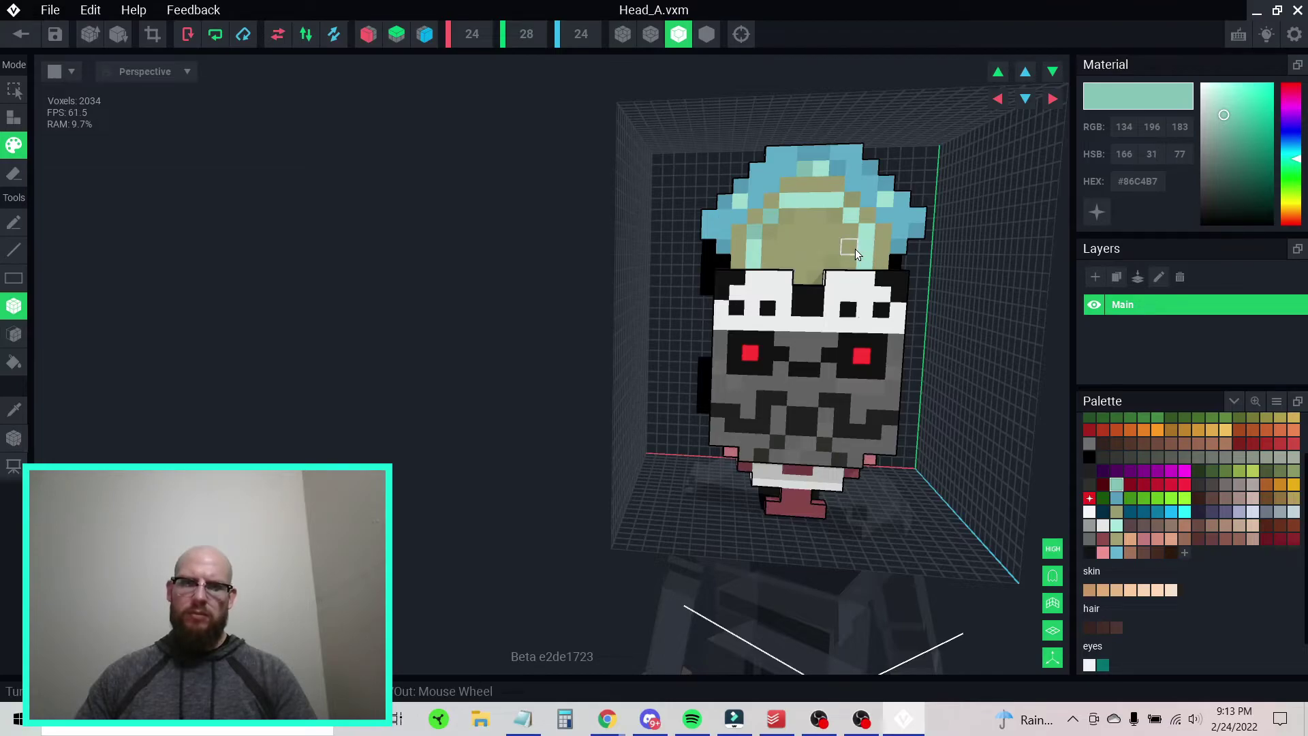
key("ctrl+z")
left_click(823, 173)
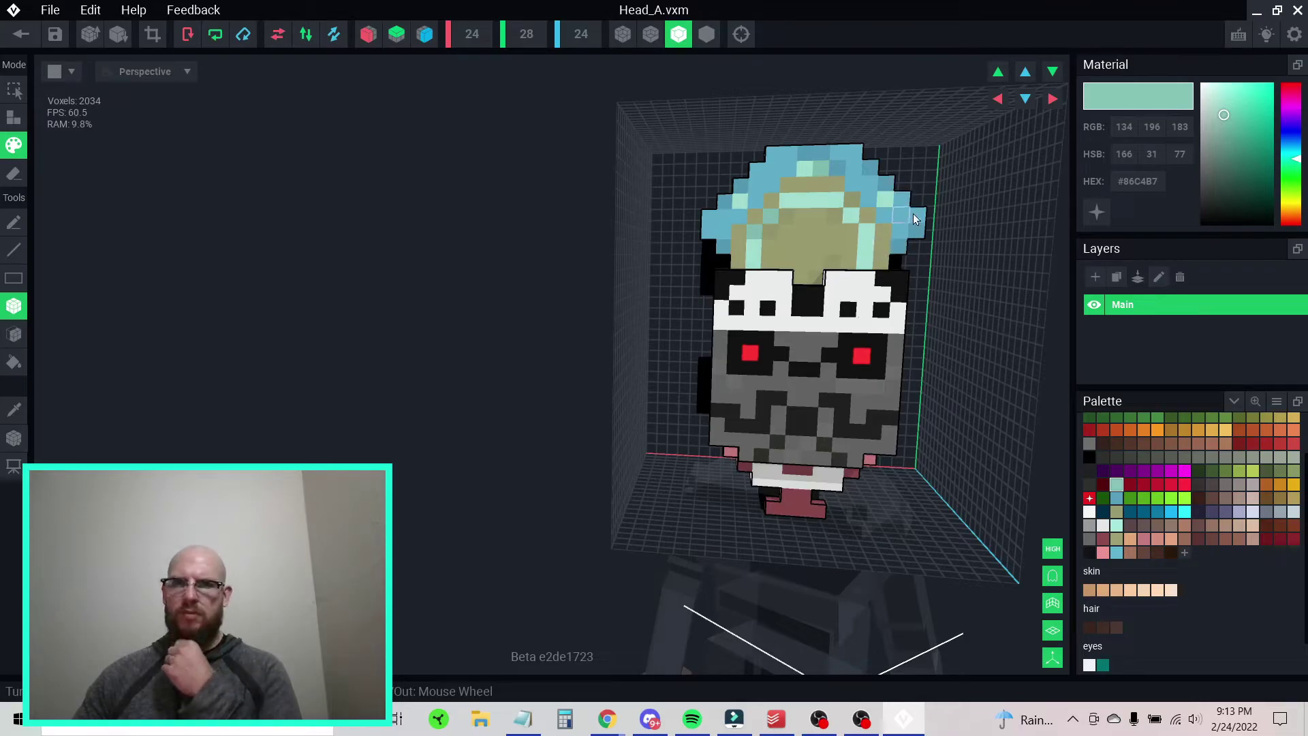
- Sample the blues #65B6D4 and #57A0BC and touch up the shading on the headpiece's right side
right_click_drag(850, 370, 904, 313)
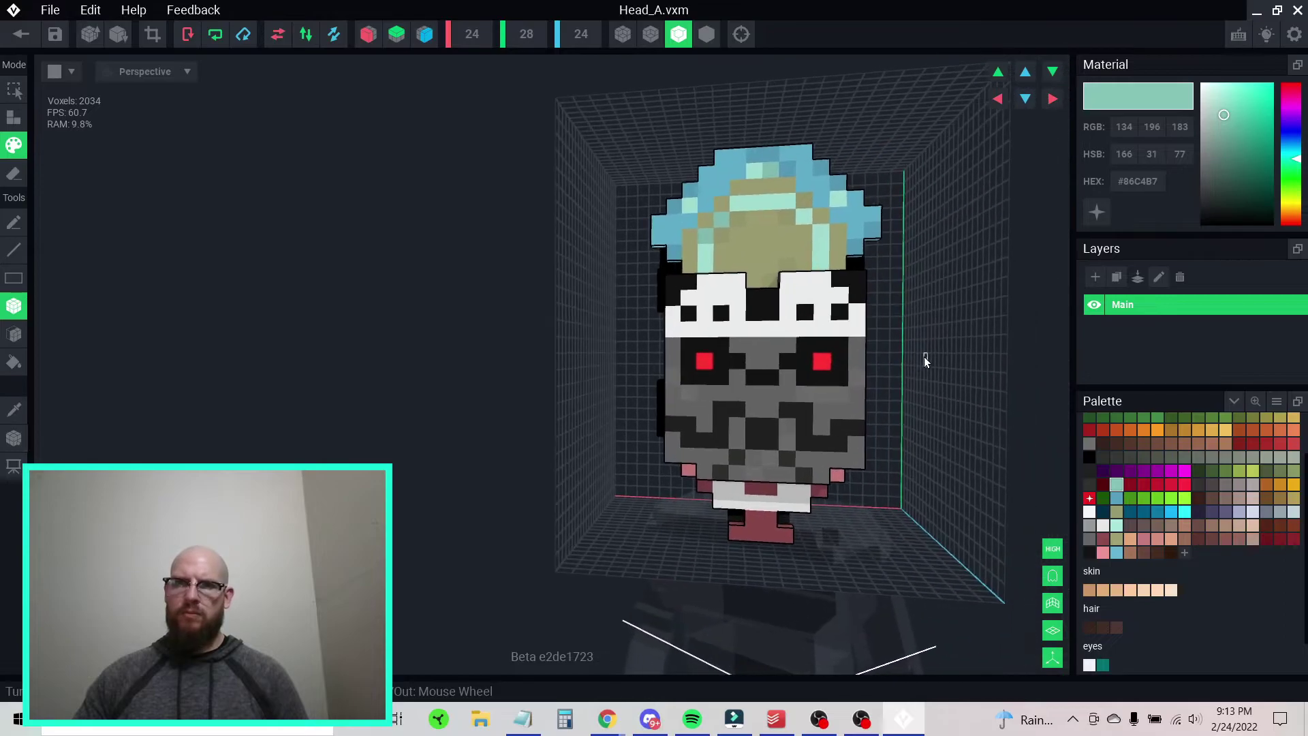
right_click_drag(774, 358, 816, 358)
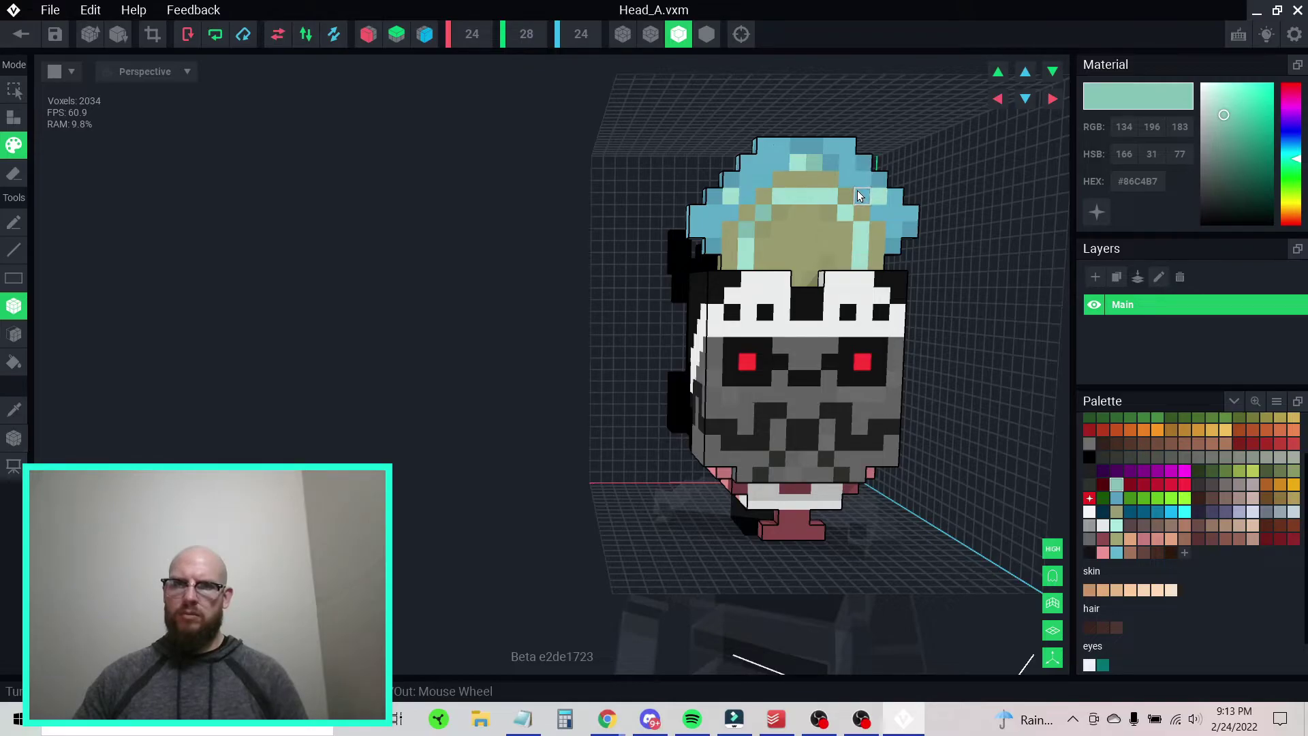
key("i")
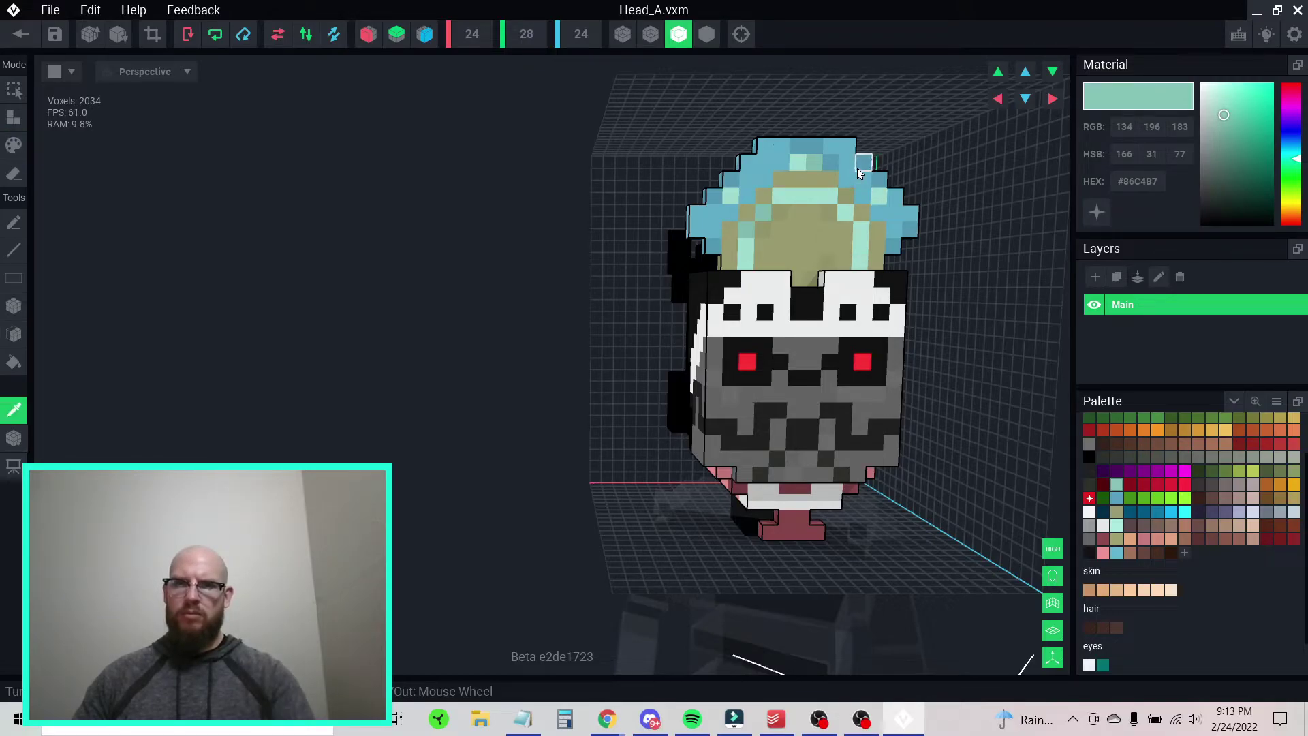
left_click(845, 162, "alt")
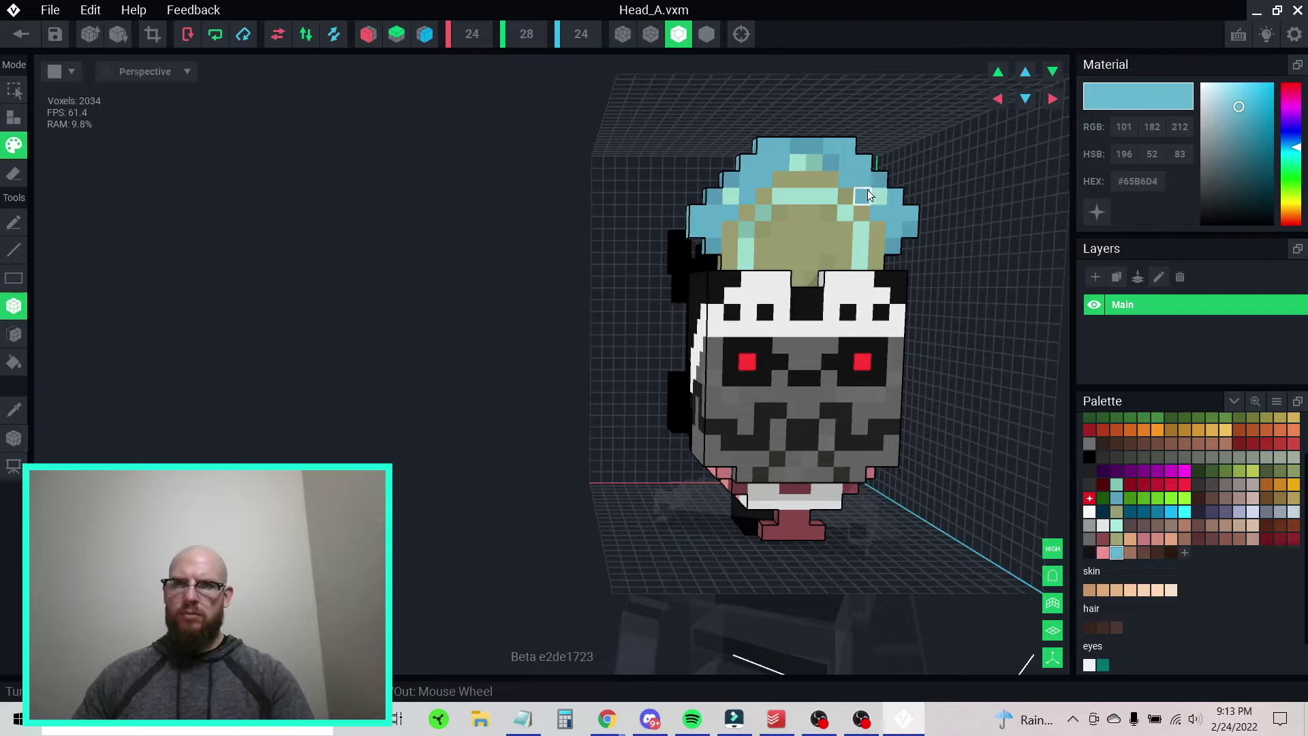
left_click(877, 184, "alt")
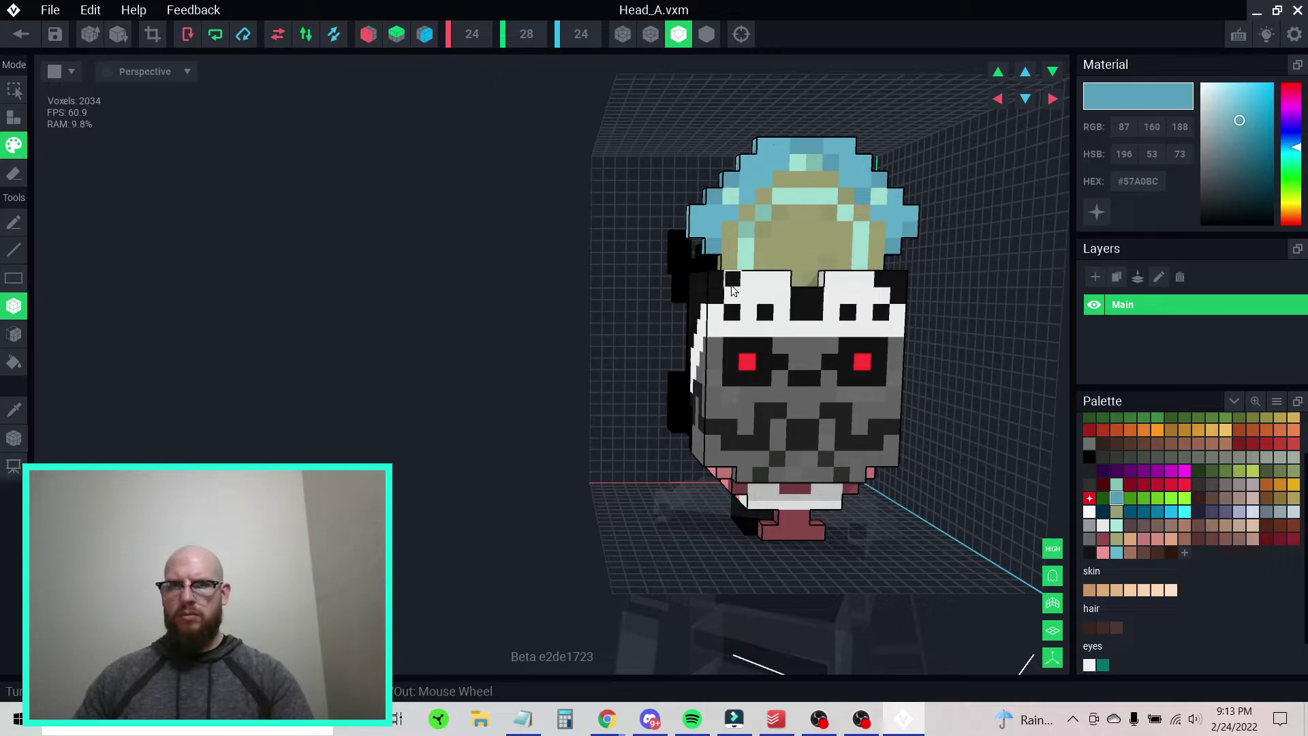
- Inspect the shaded headpiece and face mask from several angles
right_click_drag(867, 293, 948, 342)
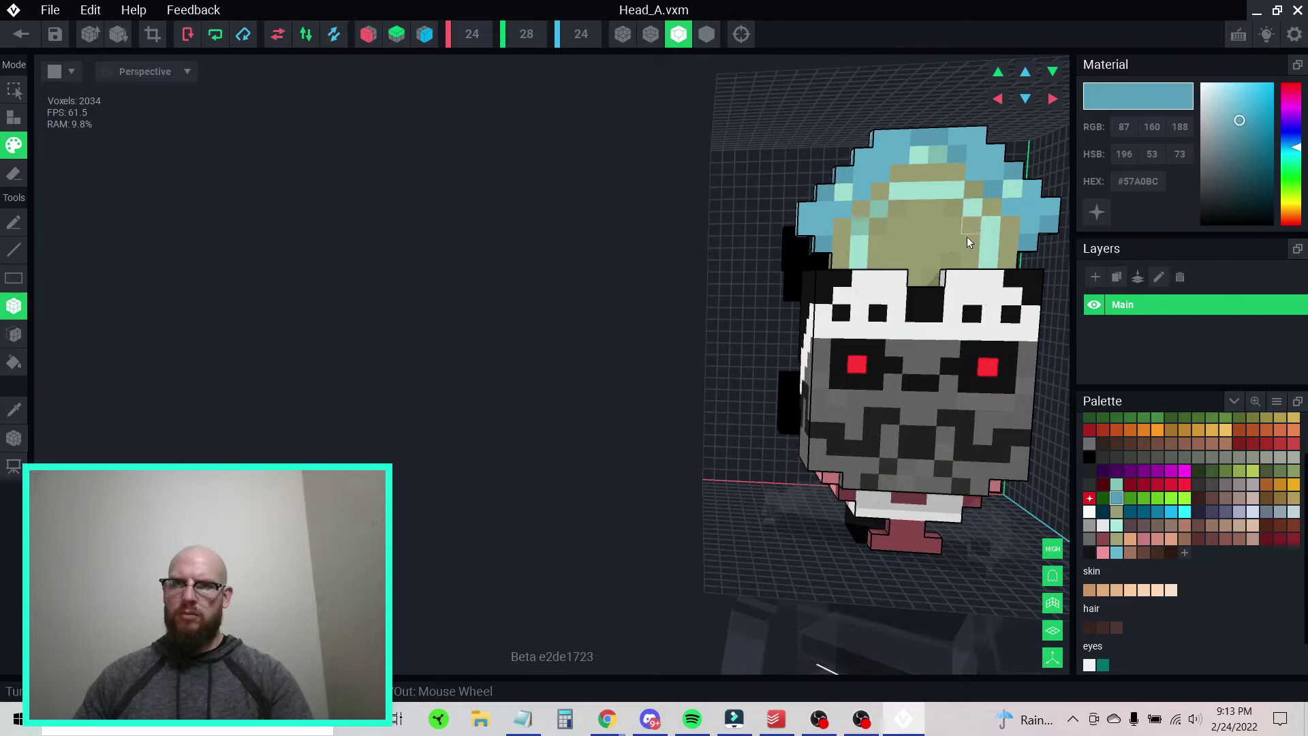
middle_click_drag(970, 328, 862, 321)
right_click_drag(864, 322, 958, 312)
middle_click_drag(960, 417, 891, 374)
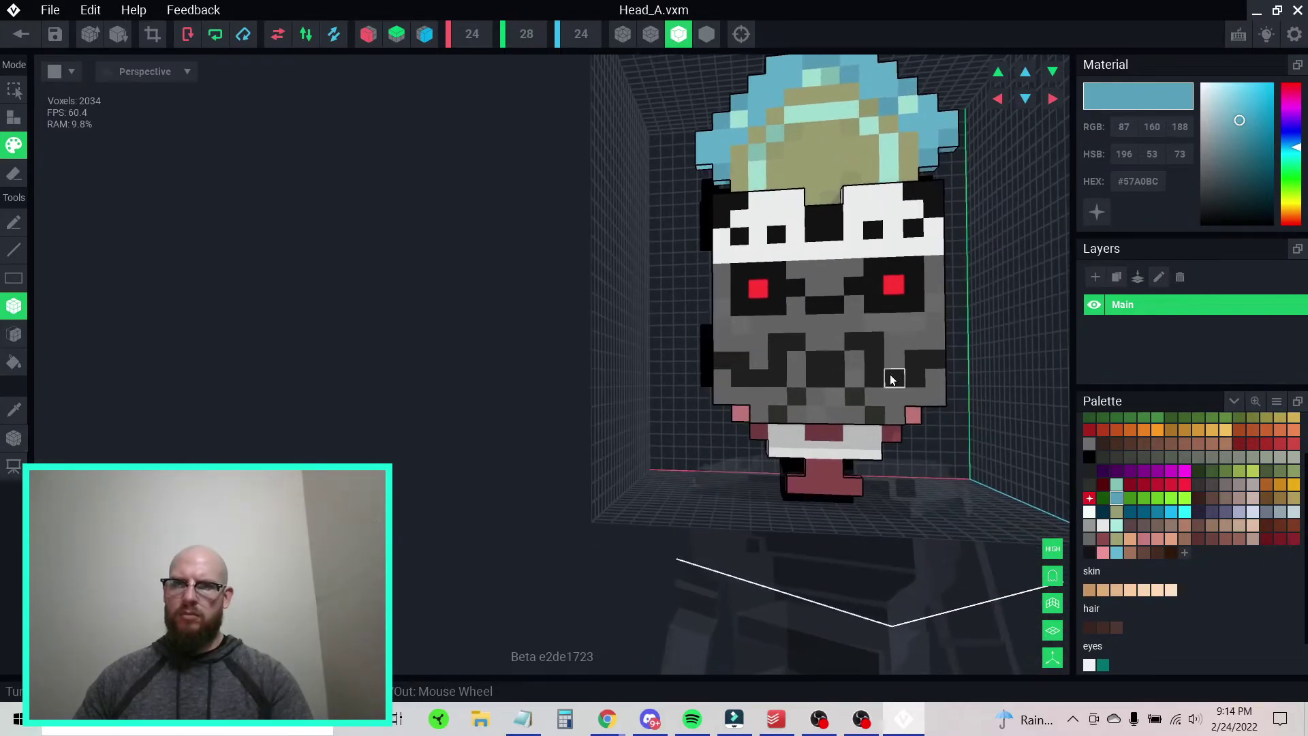
scroll(886, 373, "down", 2)
right_click_drag(886, 373, 1004, 330)
middle_click_drag(977, 205, 812, 237)
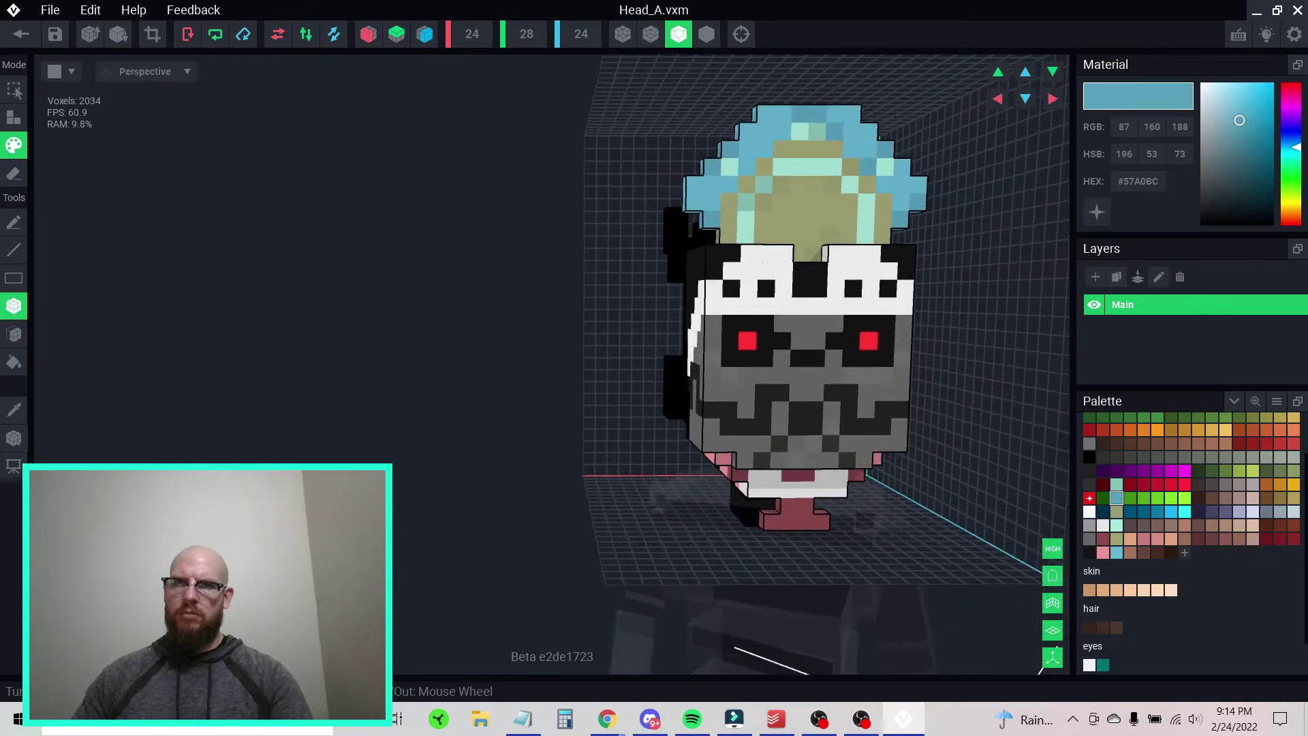
mouse_move(812, 237)
right_mouse_down()
mouse_move(829, 220)
mouse_move(787, 232)
mouse_move(825, 240)
right_mouse_up()
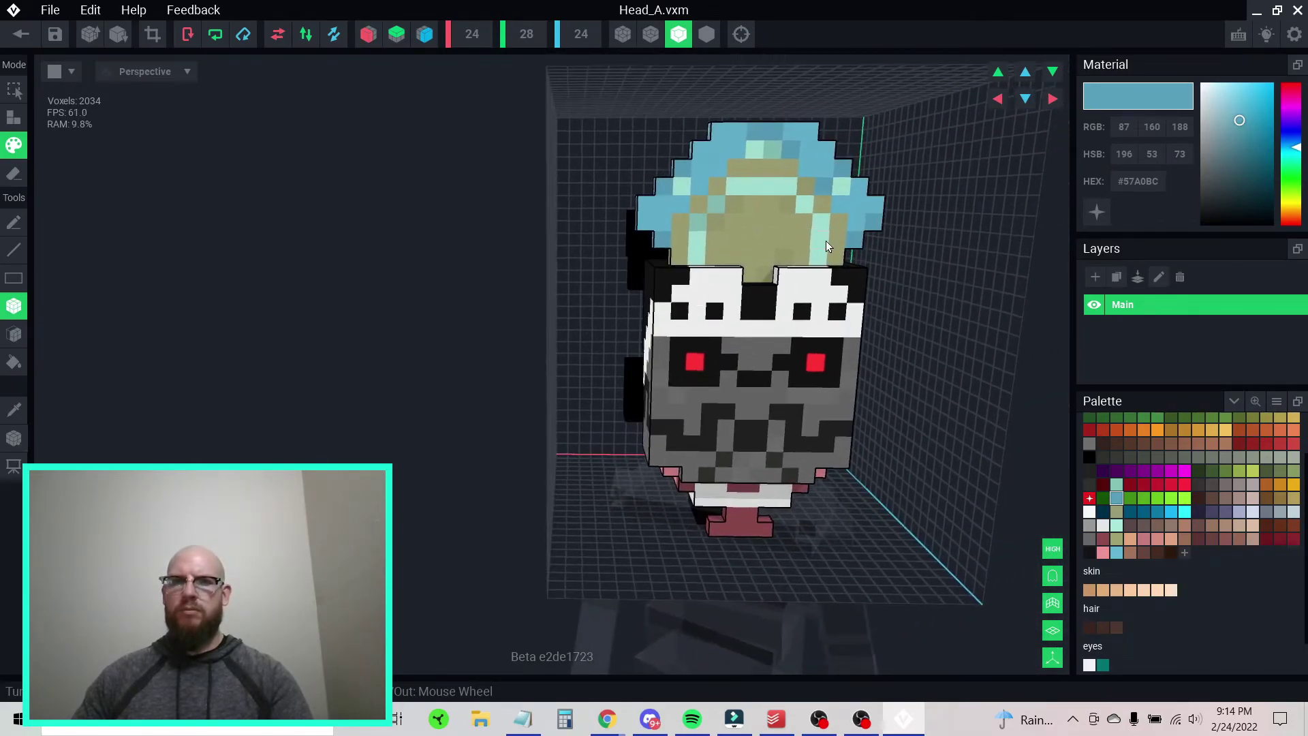
- Resample #57A0BC and #65B6D4 from the headpiece and touch up the blue shading around its top highlight
key("i")
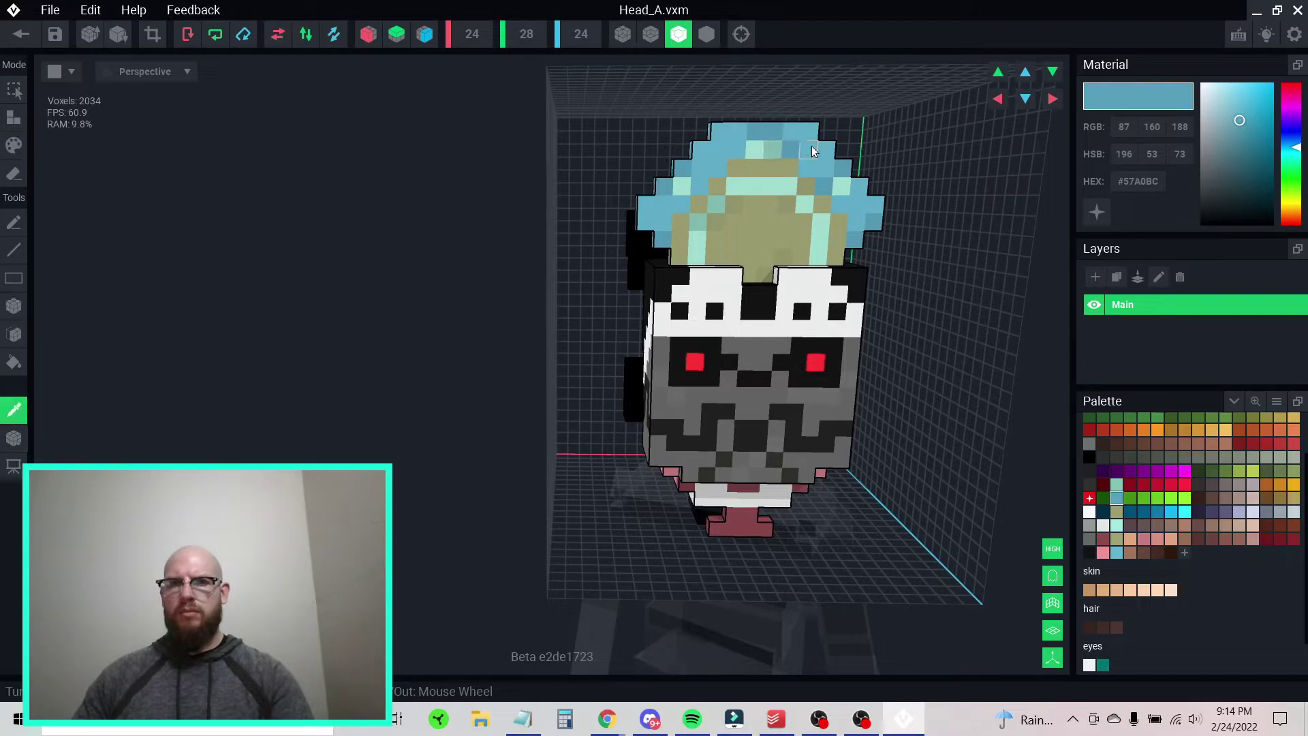
left_click(792, 151, "alt")
left_click(778, 137, "alt")
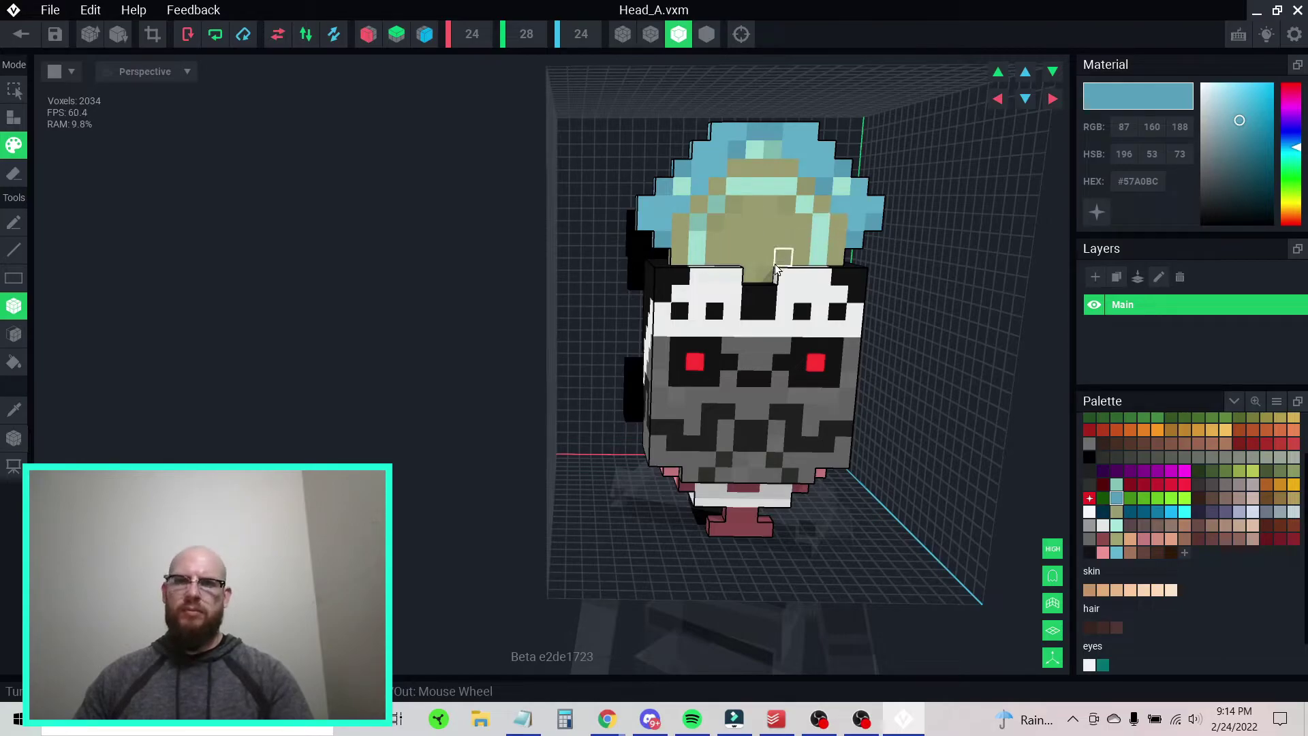
right_click_drag(726, 231, 770, 229)
key("i")
left_click(786, 104)
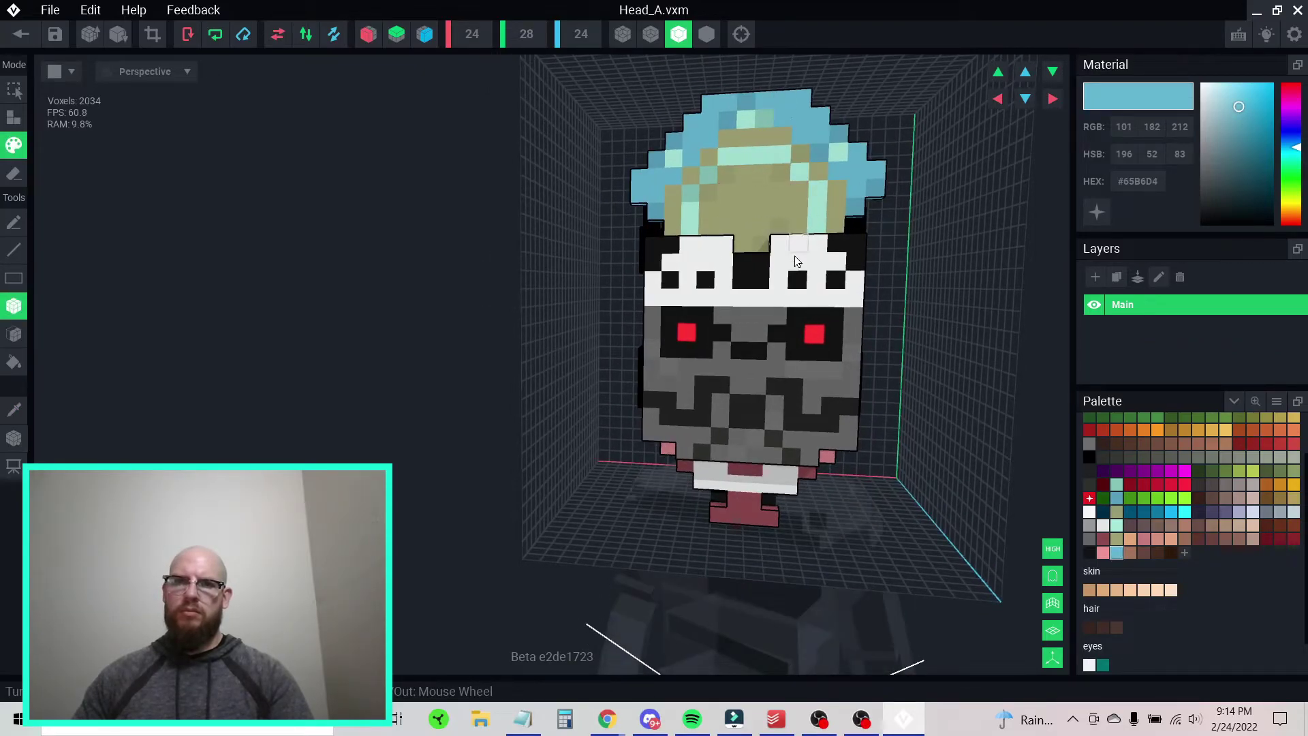
right_click_drag(796, 338, 829, 327)
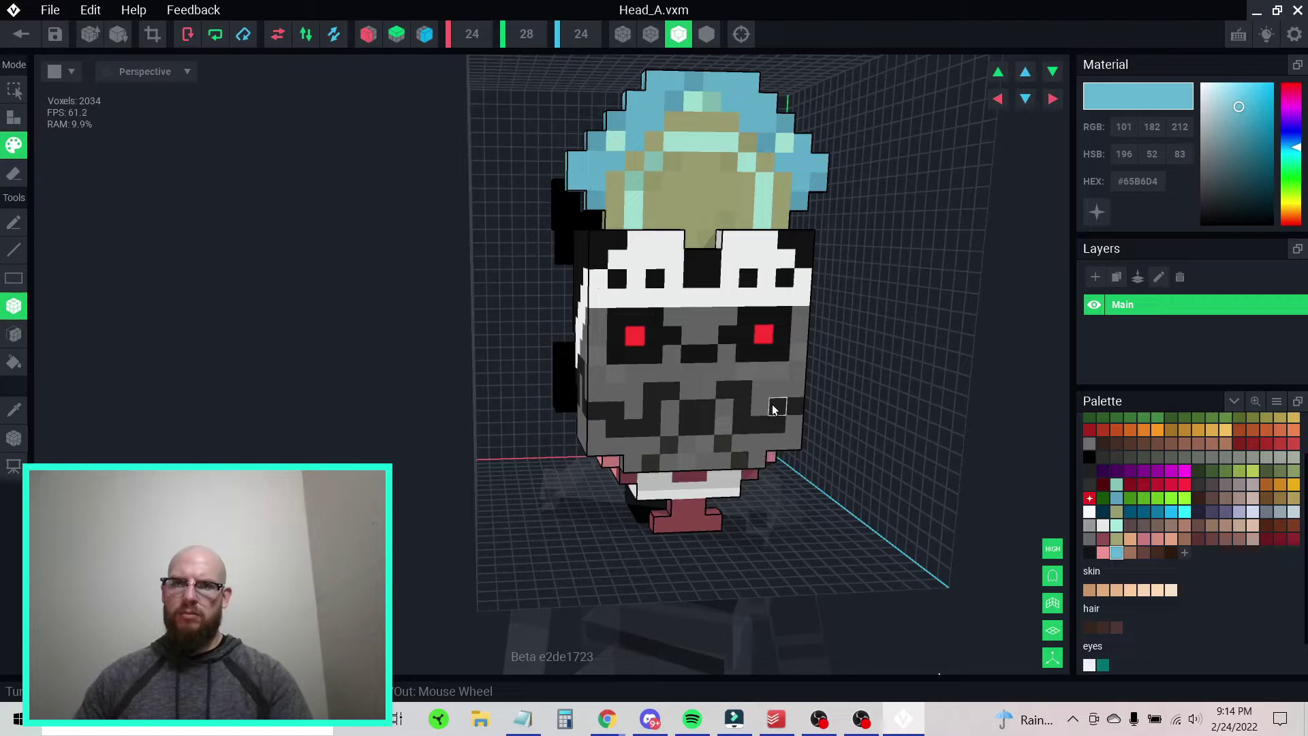
- Sample the greys #686868 and #707070 from the face mask and touch up the shading below the eyes and around the mouth
left_click(759, 385, "alt")
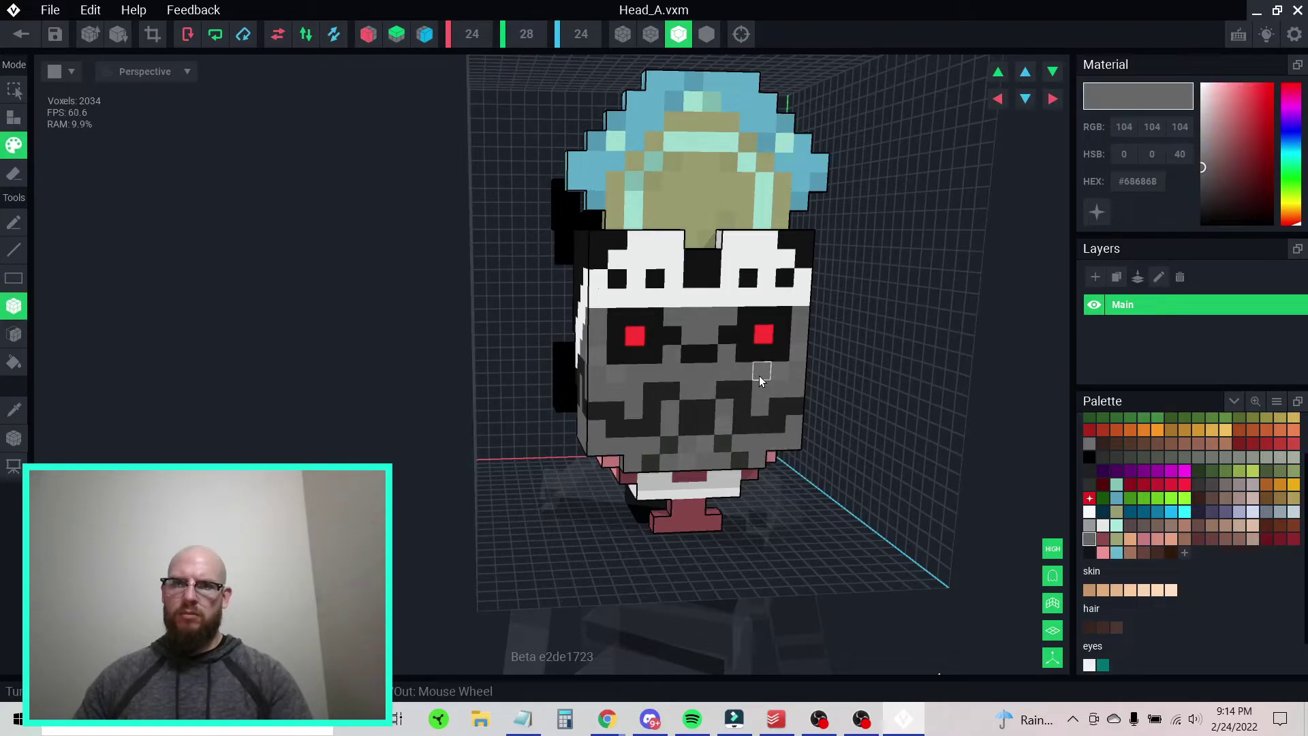
right_click_drag(705, 408, 809, 406)
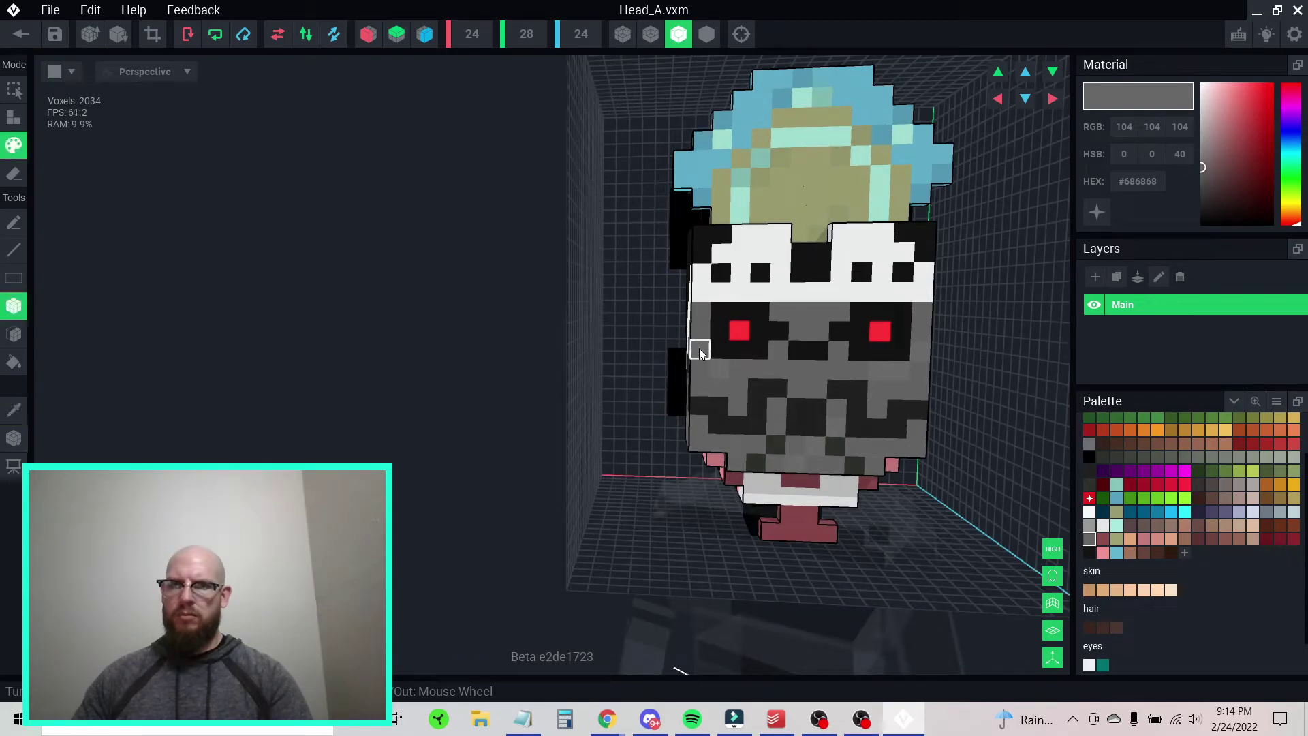
left_click(895, 374, "alt")
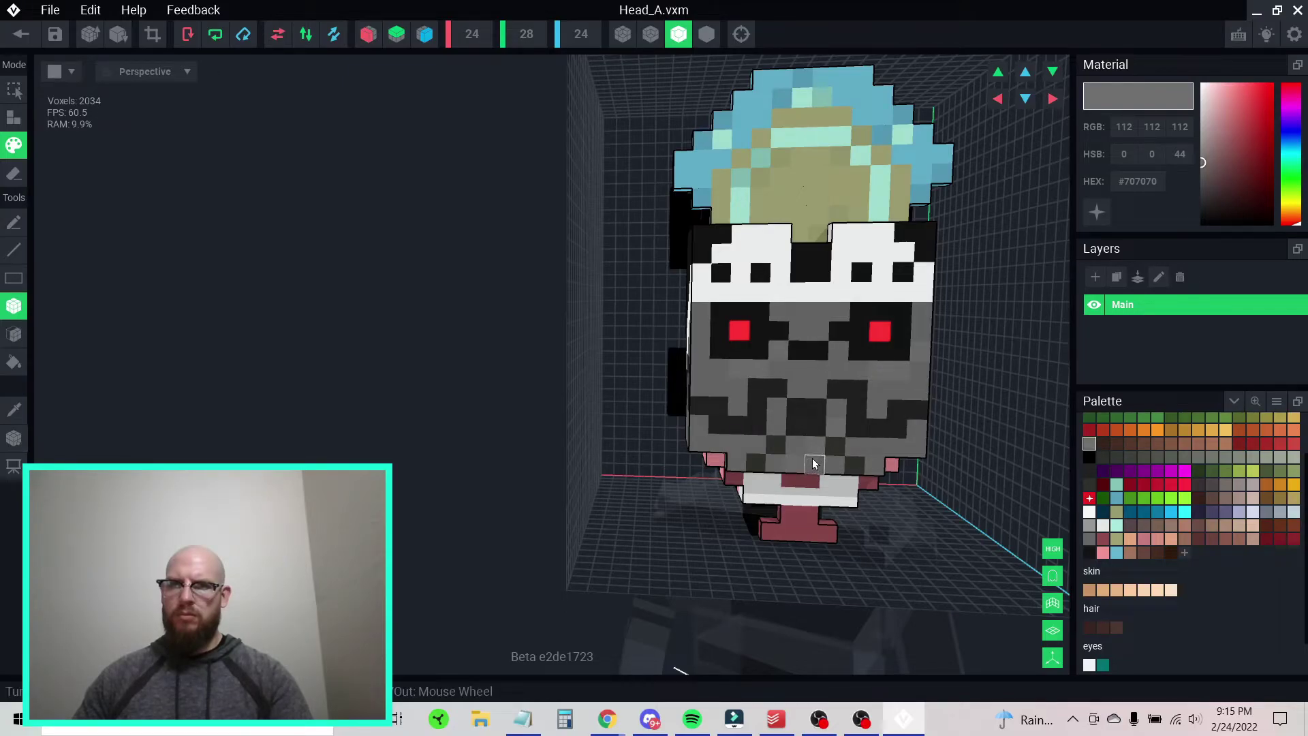
scroll(813, 463, "down", 2)
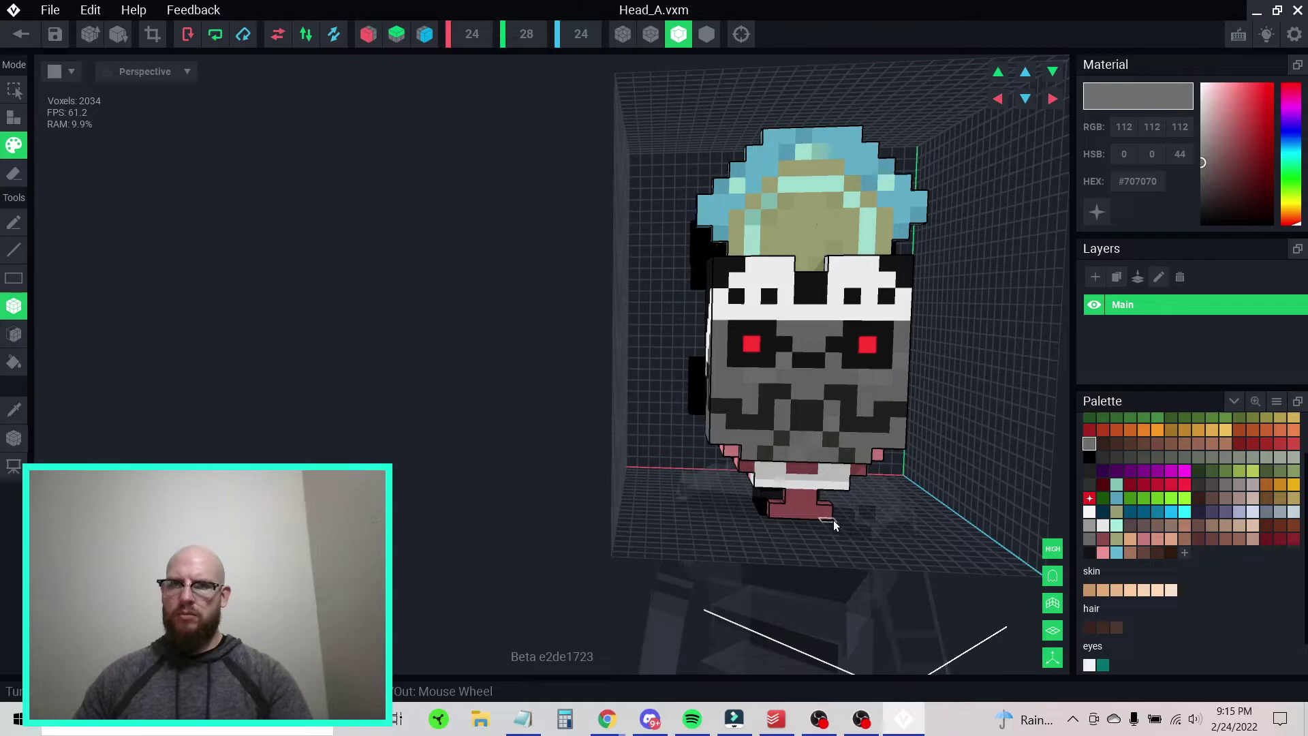
mouse_move(828, 471)
right_mouse_down()
mouse_move(872, 471)
mouse_move(756, 470)
mouse_move(823, 469)
right_mouse_up()
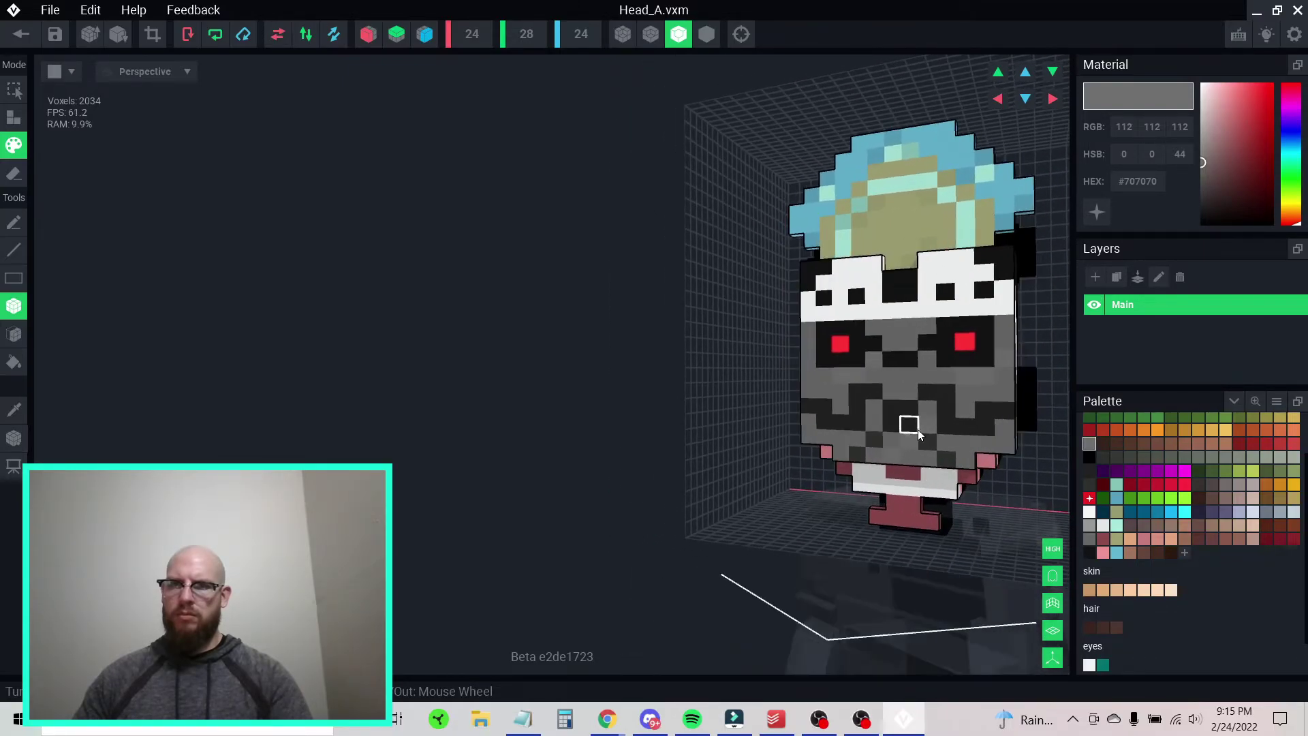
- Resample #686868 and #707070 and refine the grey shading on the mask's cheeks and chin
left_click(948, 380, "alt")
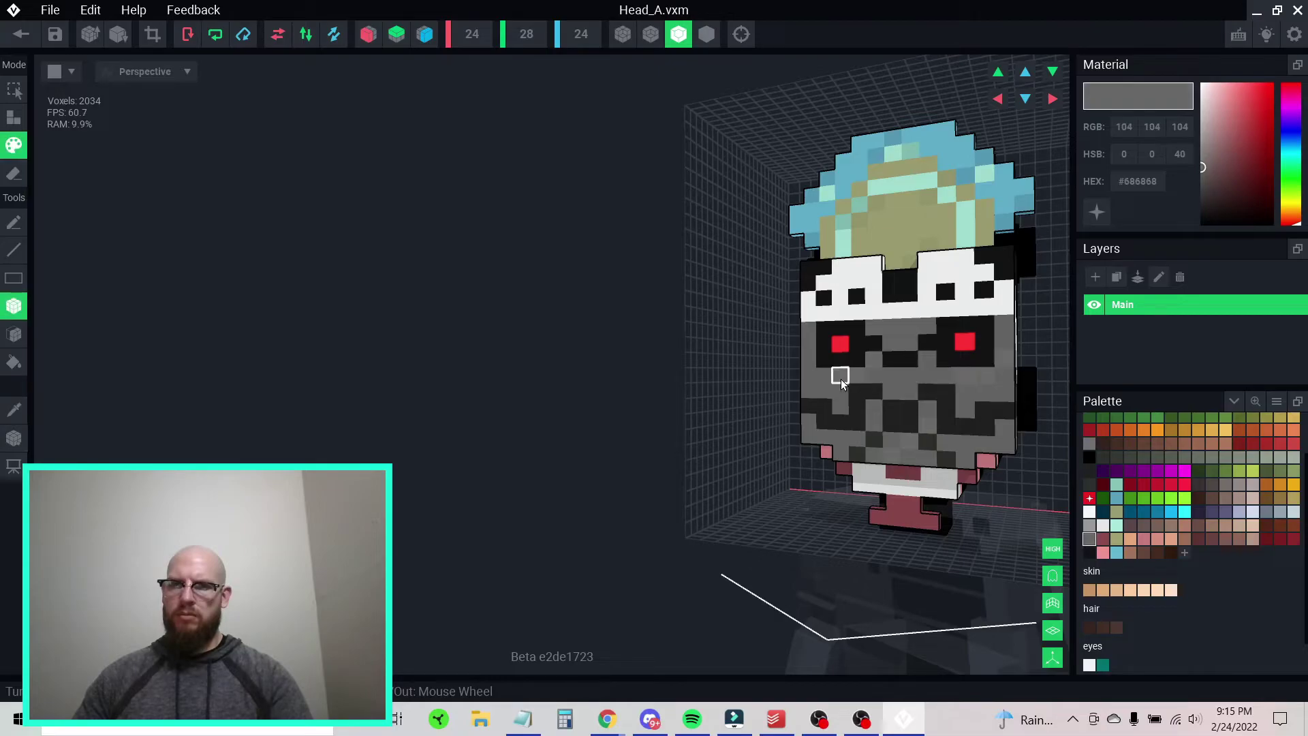
right_click_drag(906, 447, 913, 400)
right_click_drag(823, 423, 846, 438)
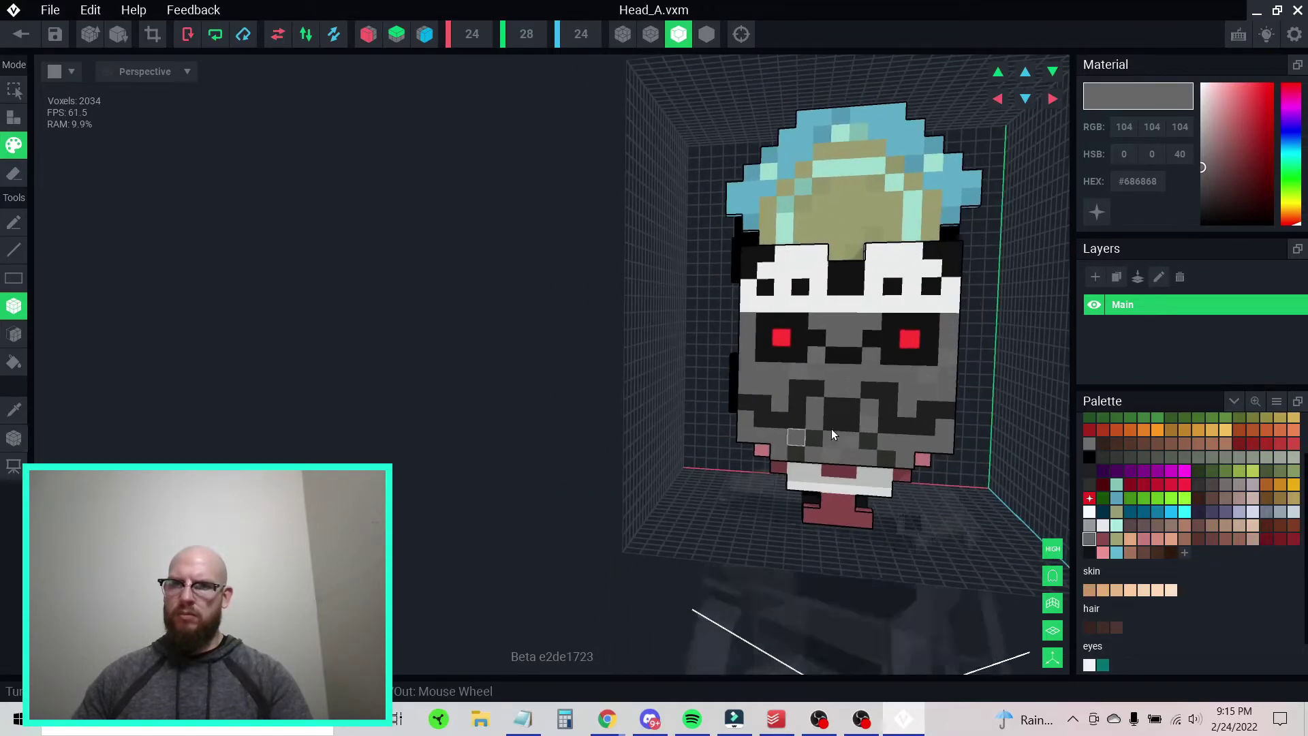
key("alt")
left_click(926, 378)
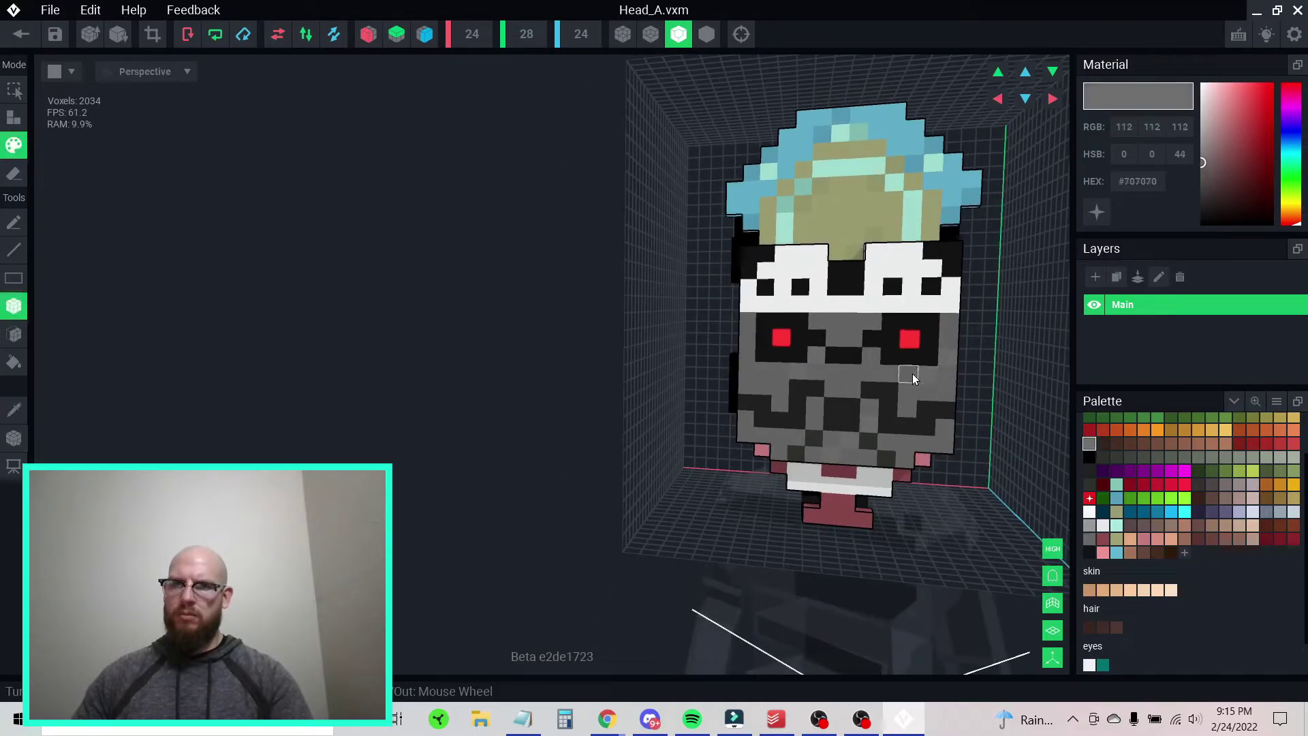
left_click(797, 372)
scroll(876, 446, "down", 5)
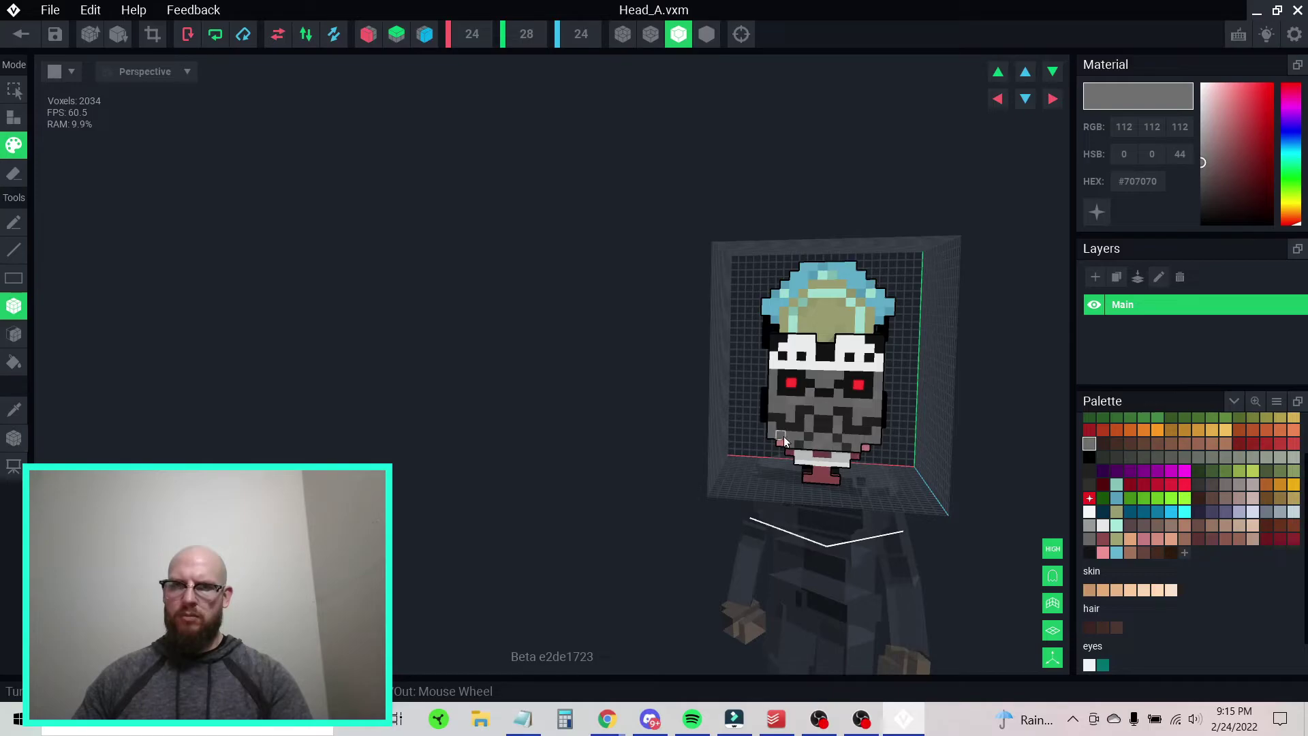
- Touch up the grey shading on the mask's front and lower side with #686868 and #707070
left_click(786, 407, "alt")
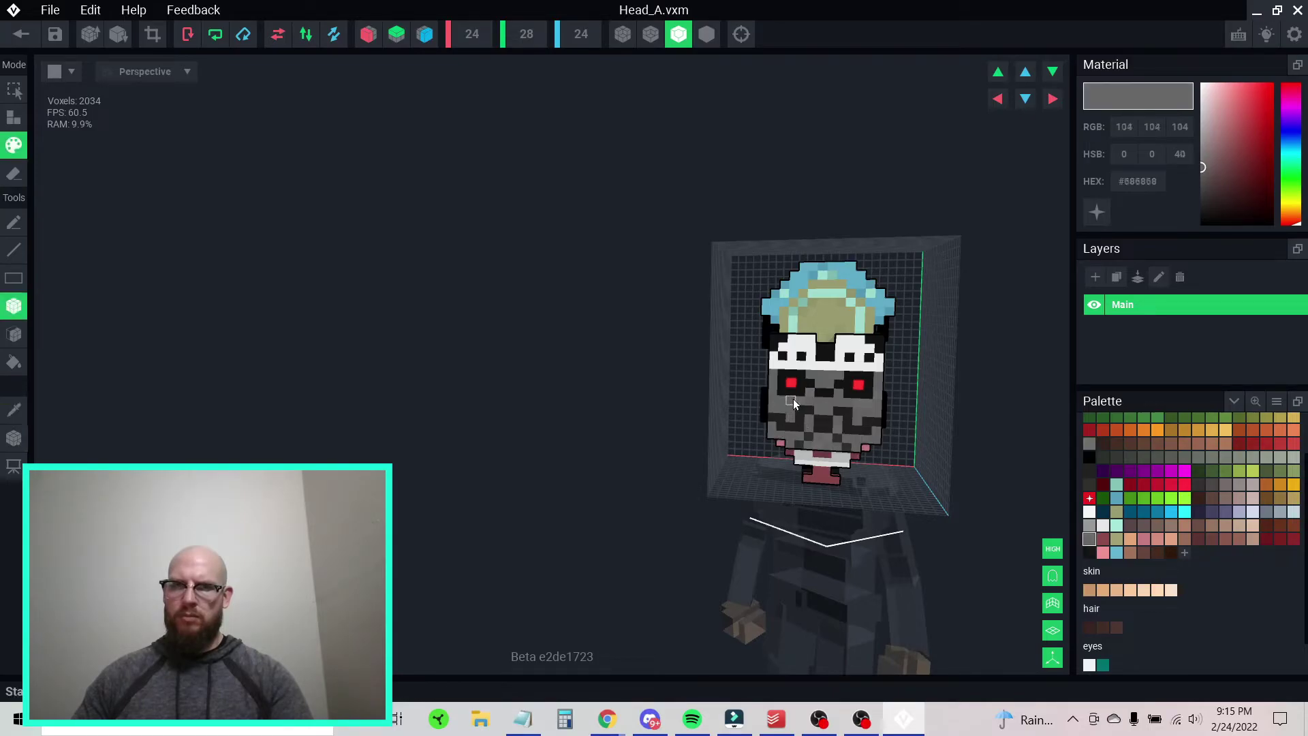
right_click_drag(796, 408, 981, 431)
left_click(847, 440, "alt")
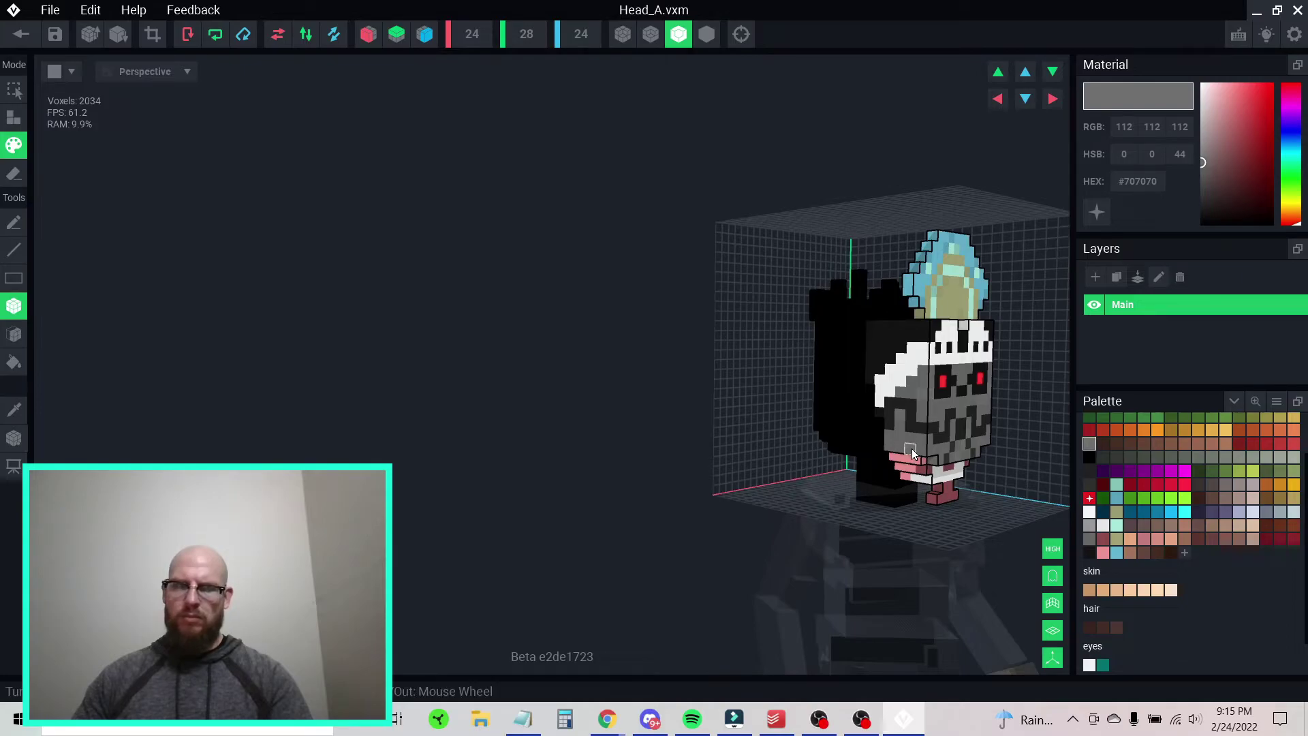
- Inspect the grey mask shading from the side and the front
right_click_drag(921, 440, 981, 371)
scroll(993, 436, "up", 2)
scroll(903, 342, "up", 2)
right_click_drag(903, 343, 706, 406)
mouse_move(732, 338)
right_mouse_down()
mouse_move(709, 330)
mouse_move(838, 347)
mouse_move(762, 347)
mouse_move(864, 345)
mouse_move(748, 350)
right_mouse_up()
scroll(838, 347, "up", 2)
scroll(817, 366, "down", 1)
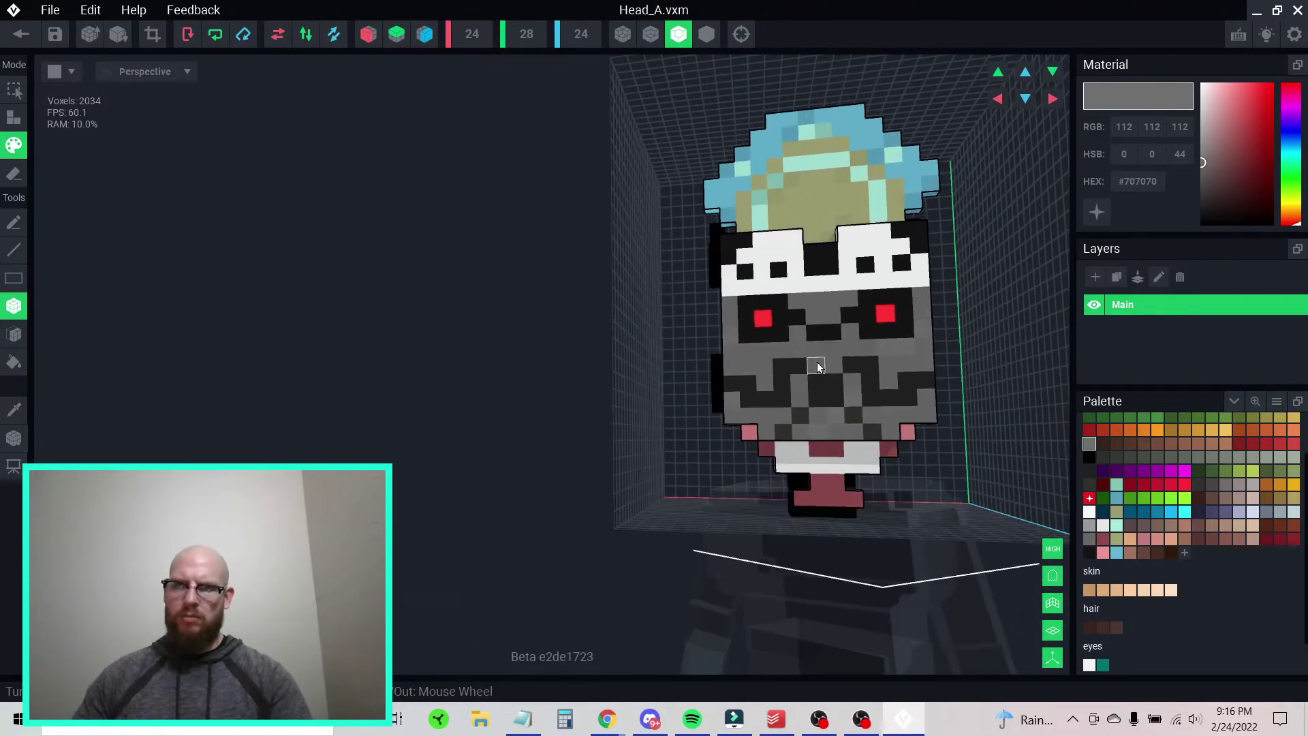
scroll(845, 378, "up", 3)
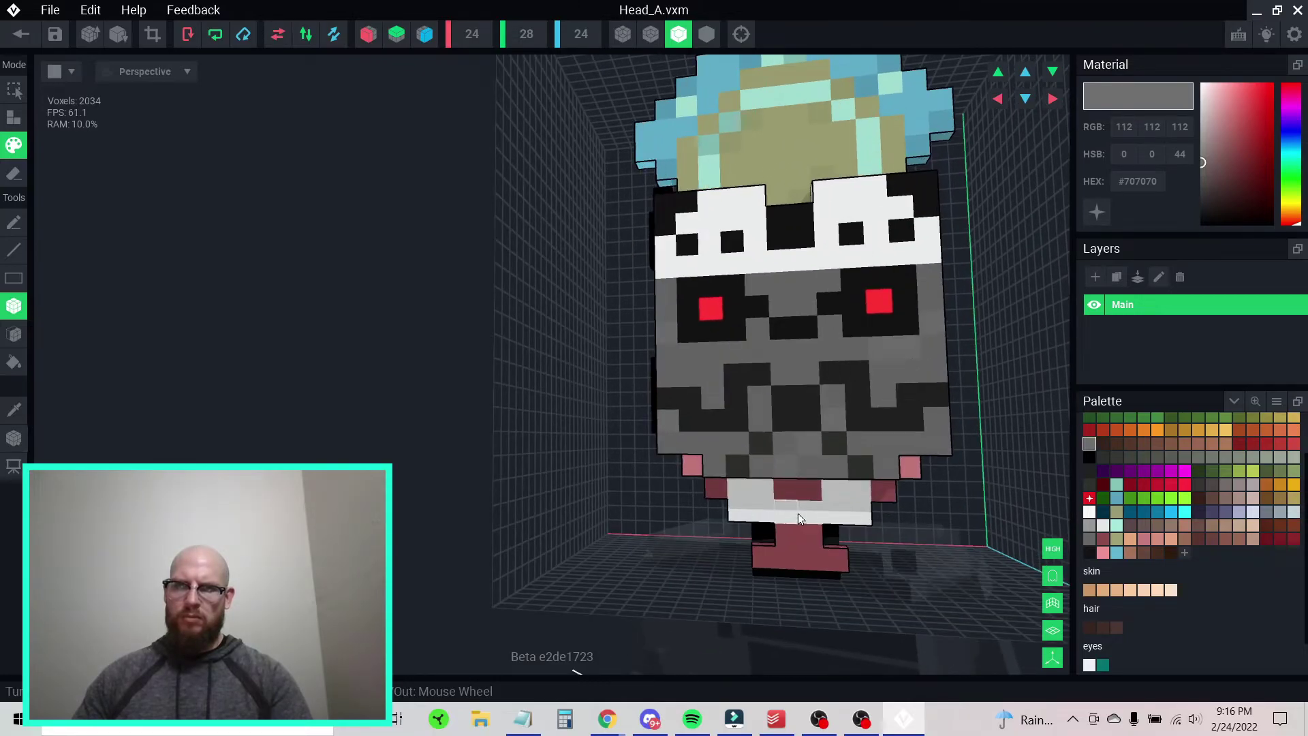
- Sample the tongue's dark red #8C4A4C and copy its hex value
key("i")
left_click(818, 540)
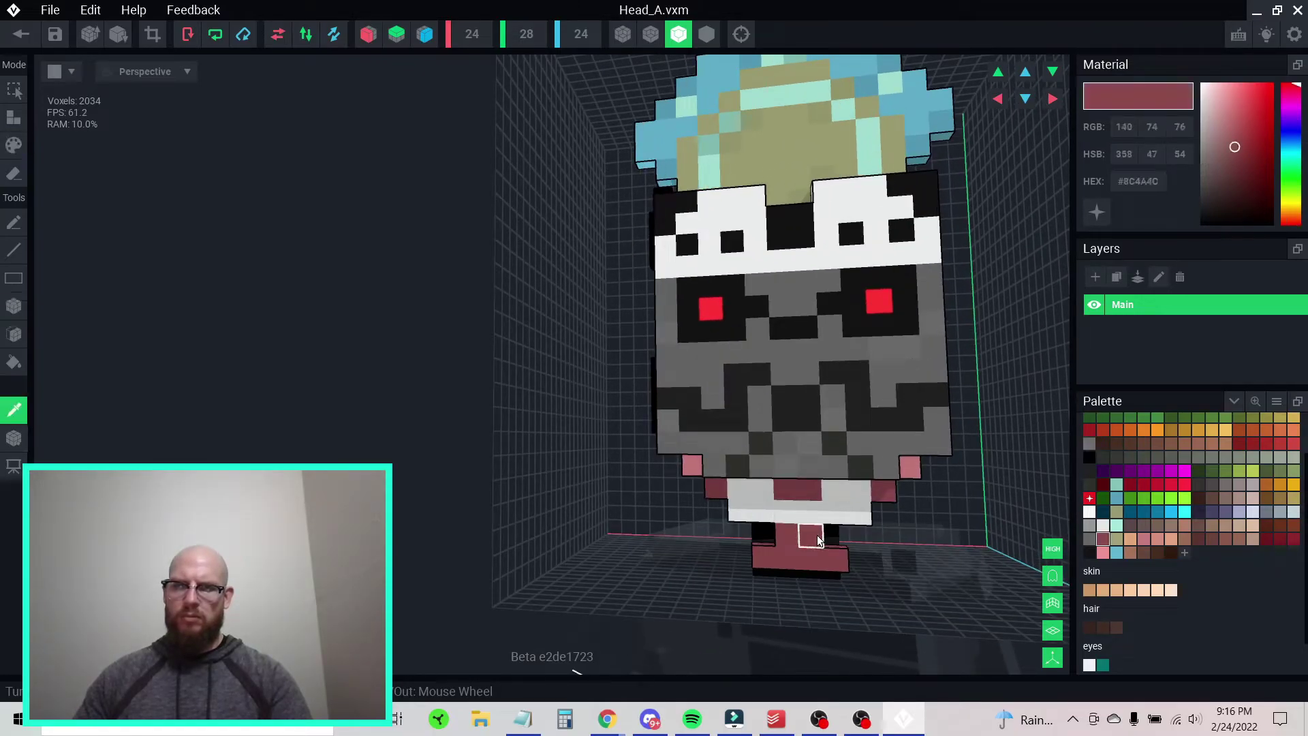
right_click(1141, 182)
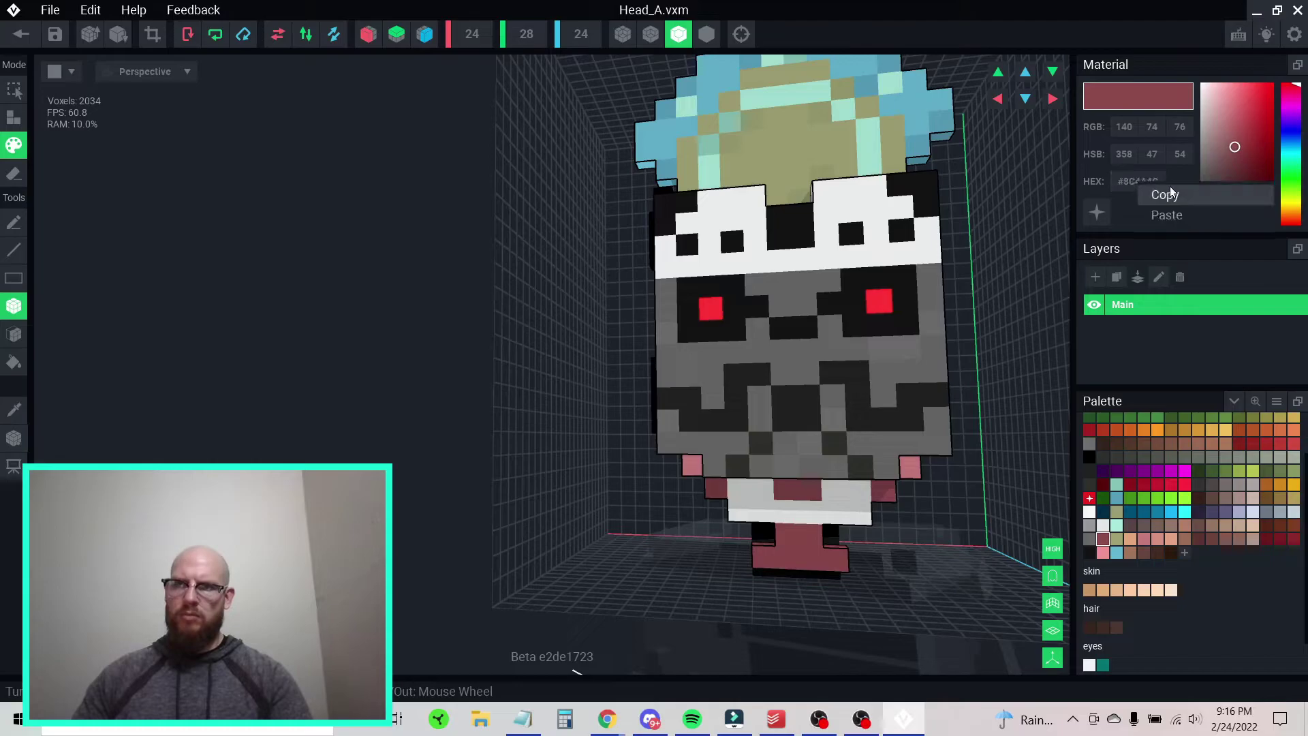
left_click(1165, 196)
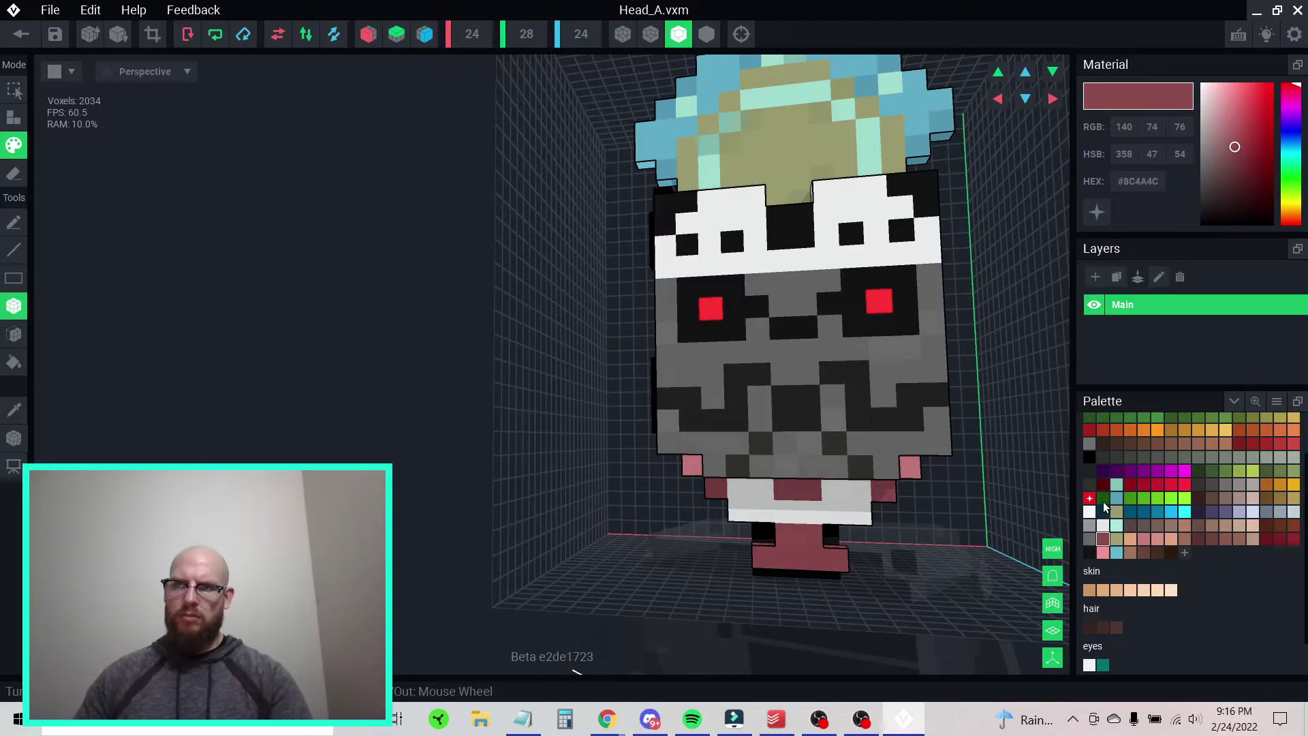
- Paste the copied red into the dark blue palette slot, lighten it to #9C5456 and paint shading voxels on the tongue
left_click(1102, 525)
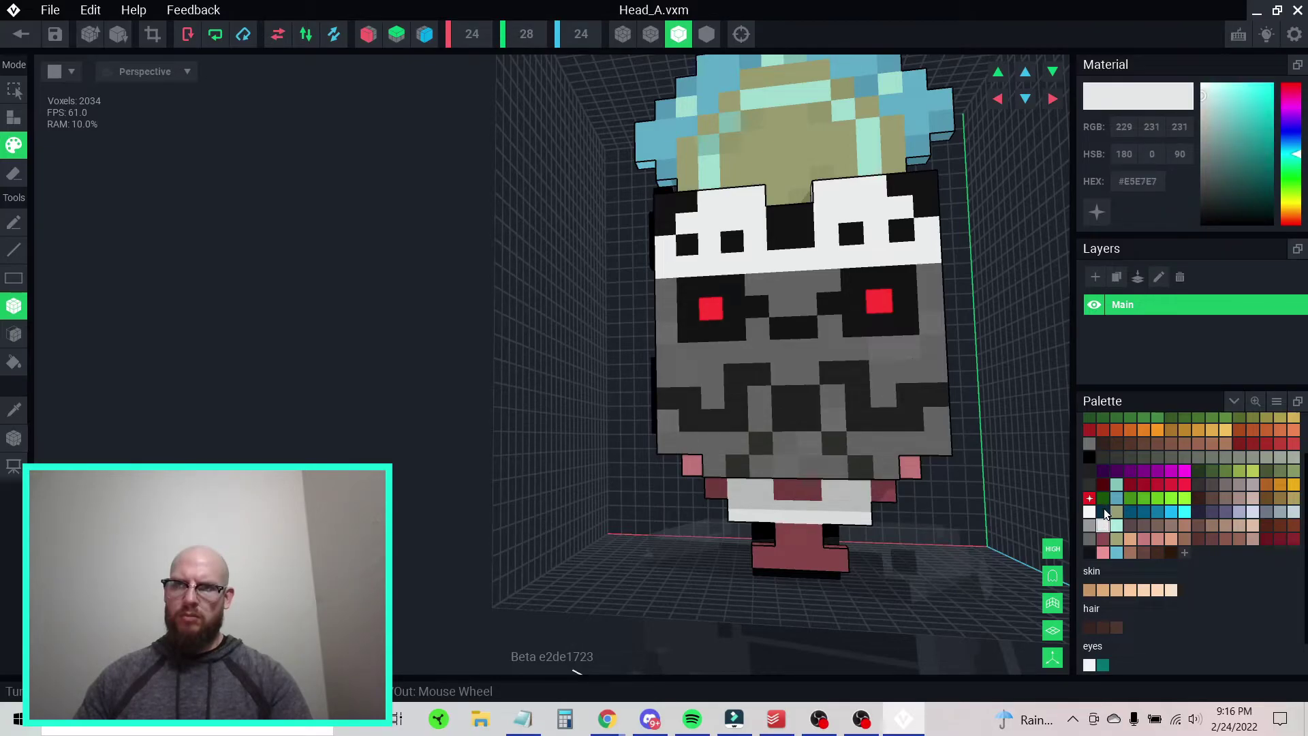
left_click(1104, 511)
left_click(1165, 212)
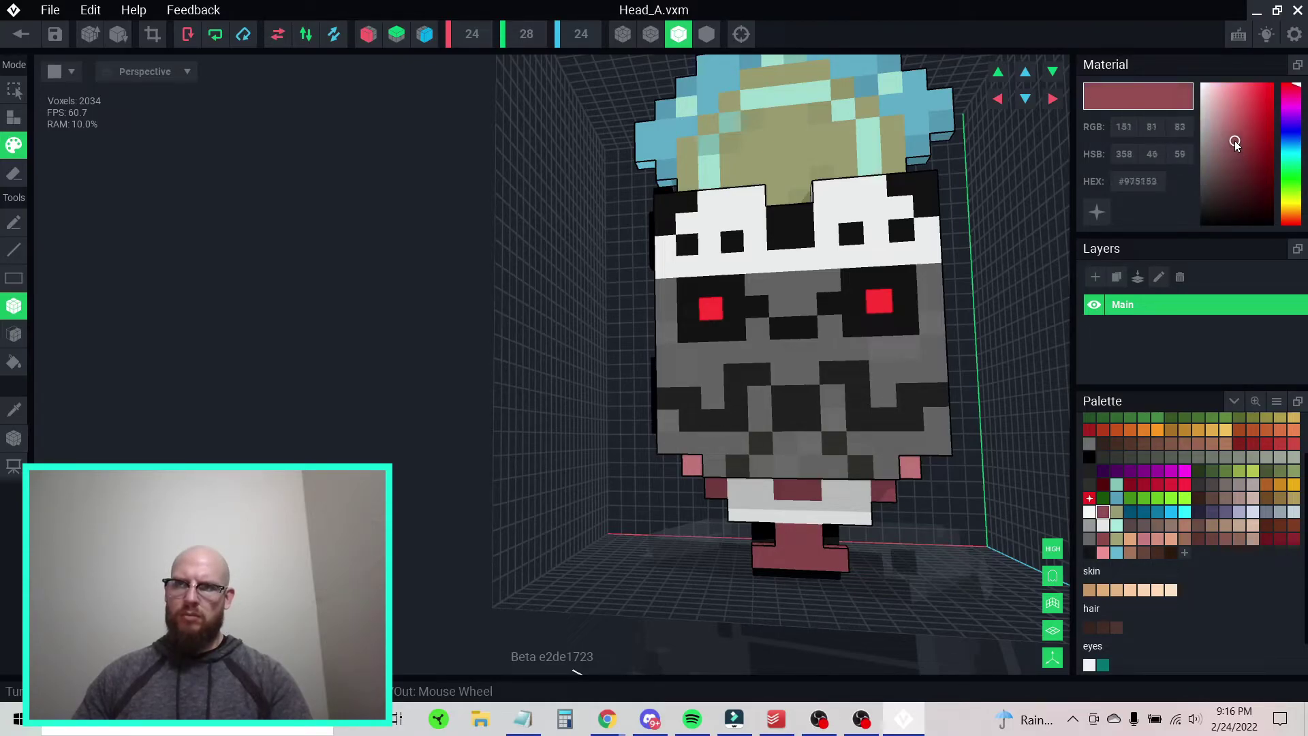
left_click(804, 543)
left_click(787, 558)
- Examine the shaded tongue, mouth and face mask from several angles and distances
scroll(866, 359, "down", 3)
right_click_drag(880, 387, 790, 332)
scroll(877, 411, "down", 2)
scroll(817, 276, "up", 5)
middle_click_drag(790, 325, 776, 373)
right_click_drag(776, 373, 778, 374)
middle_click_drag(778, 374, 769, 400)
right_click_drag(783, 377, 916, 385)
scroll(913, 384, "up", 3)
middle_click_drag(867, 414, 844, 402)
mouse_move(795, 377)
right_mouse_down()
mouse_move(835, 370)
mouse_move(802, 378)
right_mouse_up()
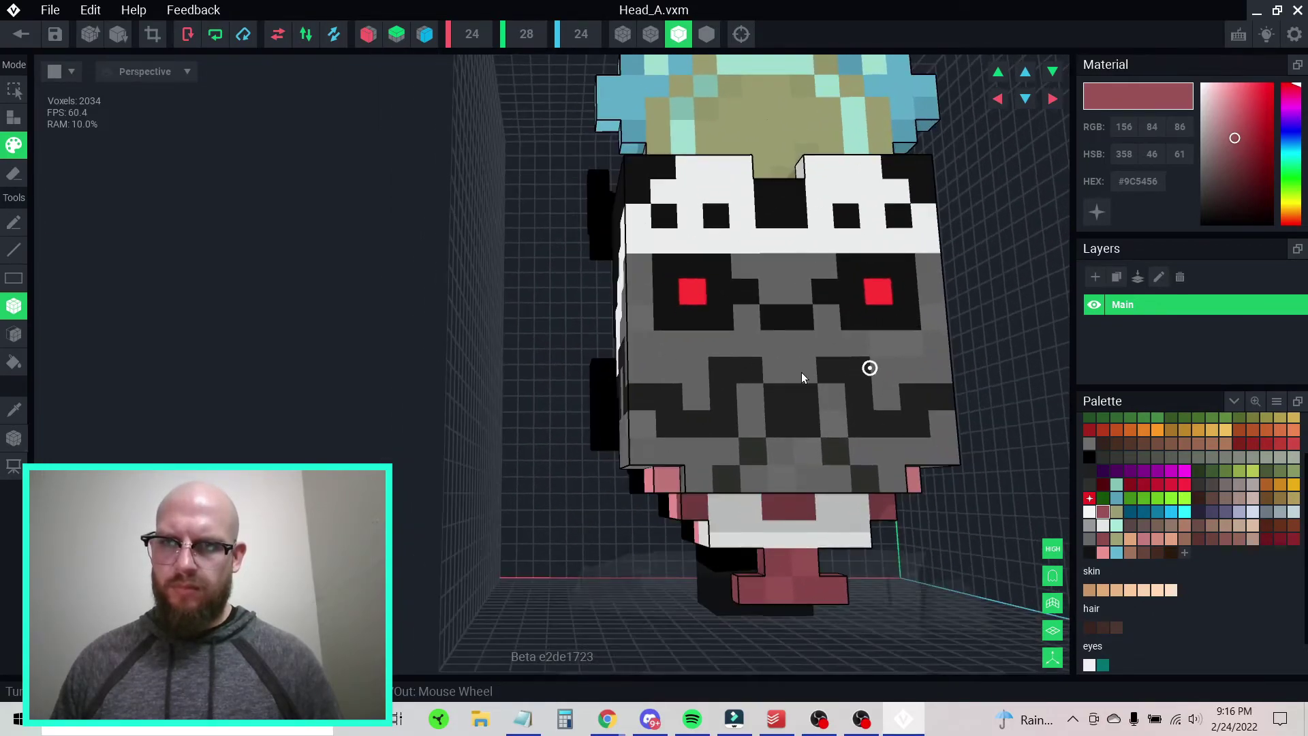
middle_click_drag(827, 360, 783, 385)
scroll(754, 391, "down", 3)
right_click_drag(752, 417, 772, 419)
middle_click_drag(772, 418, 682, 405)
mouse_move(752, 358)
right_mouse_down()
mouse_move(725, 357)
mouse_move(752, 360)
right_mouse_up()
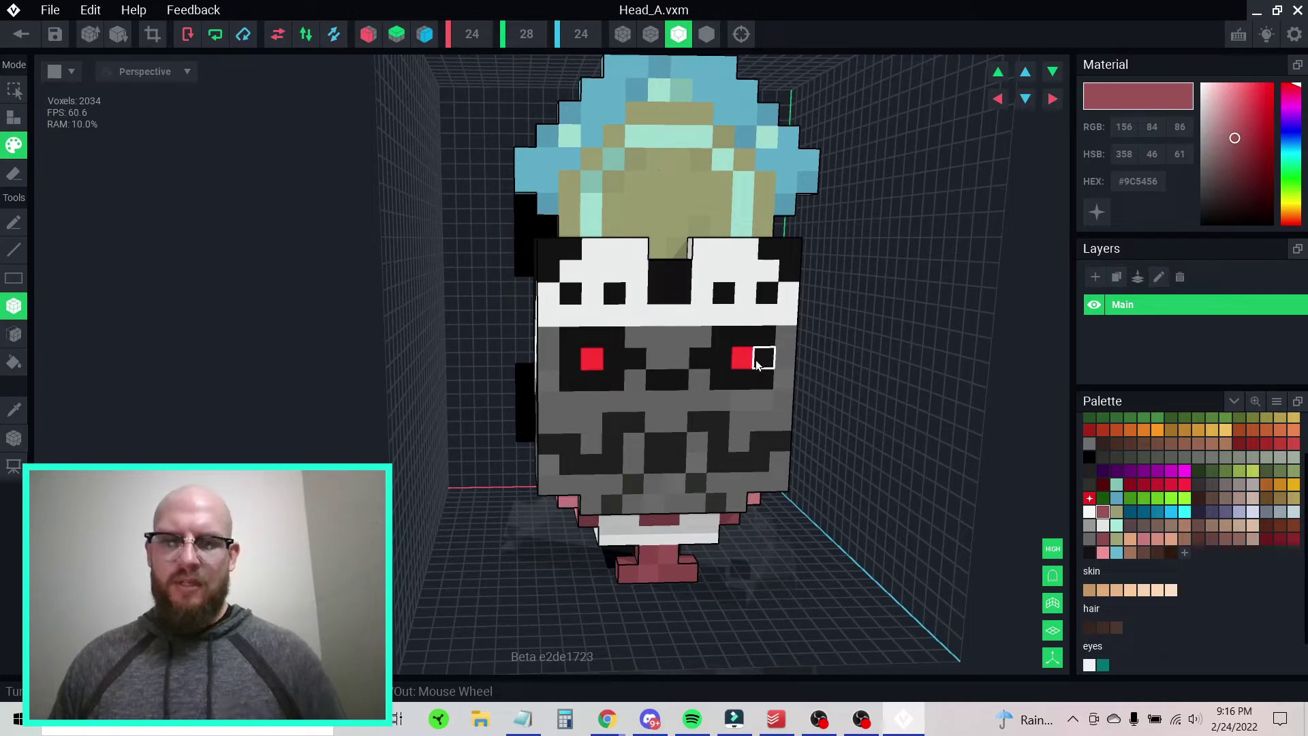
- Sample the headband's white #F6F8F8 and copy it into the dark red palette slot below the greens
left_click(700, 303, "alt")
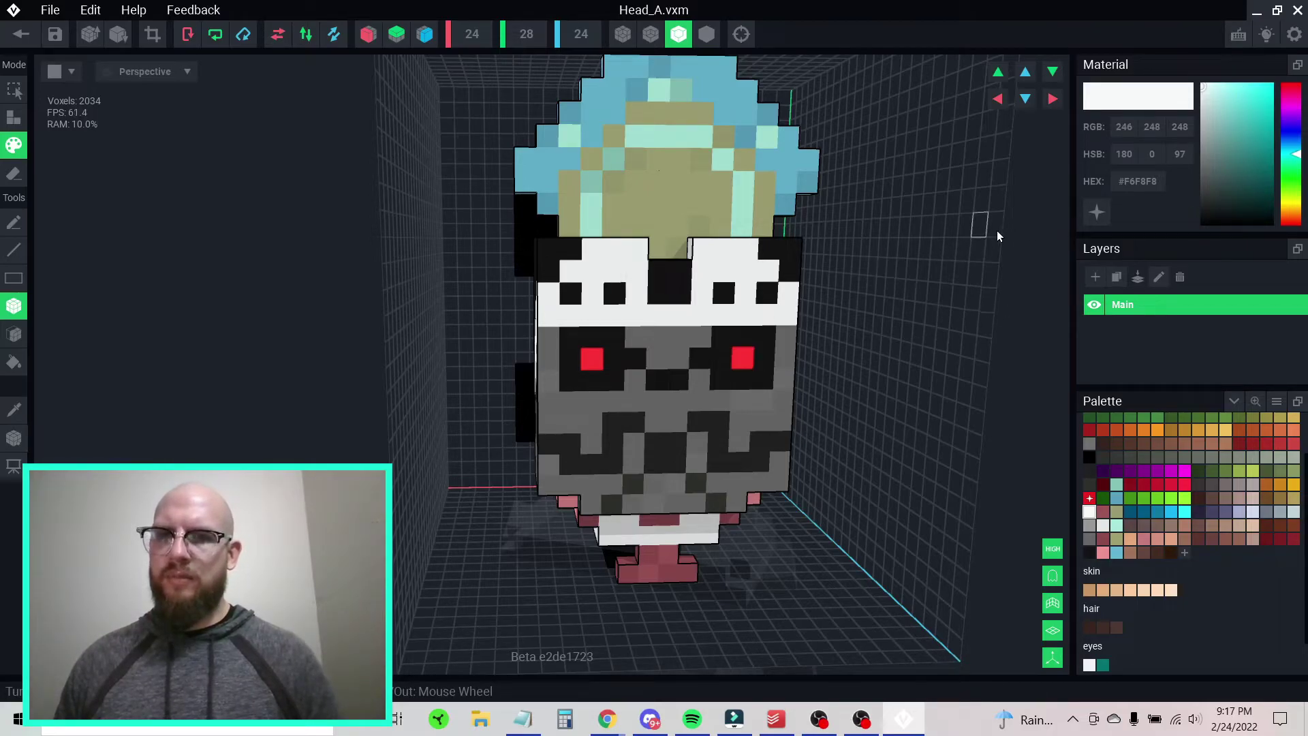
right_click(1140, 189)
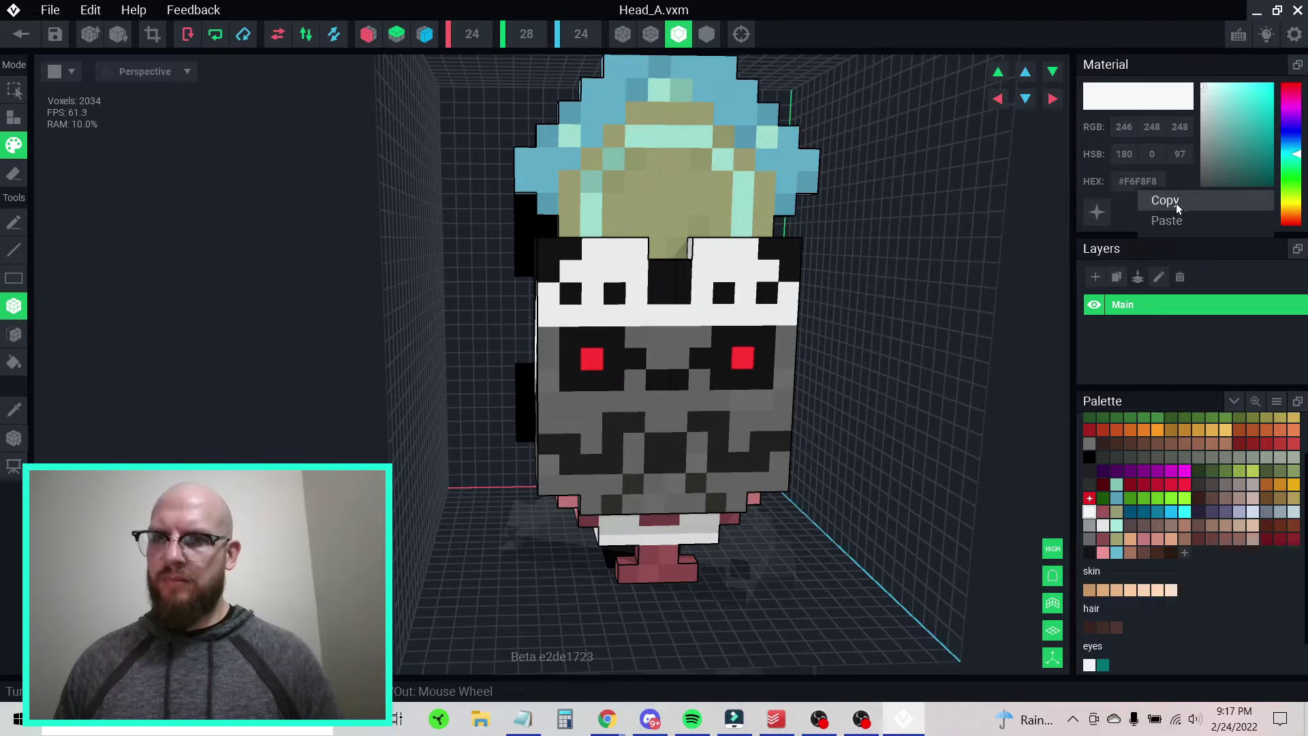
left_click(1164, 200)
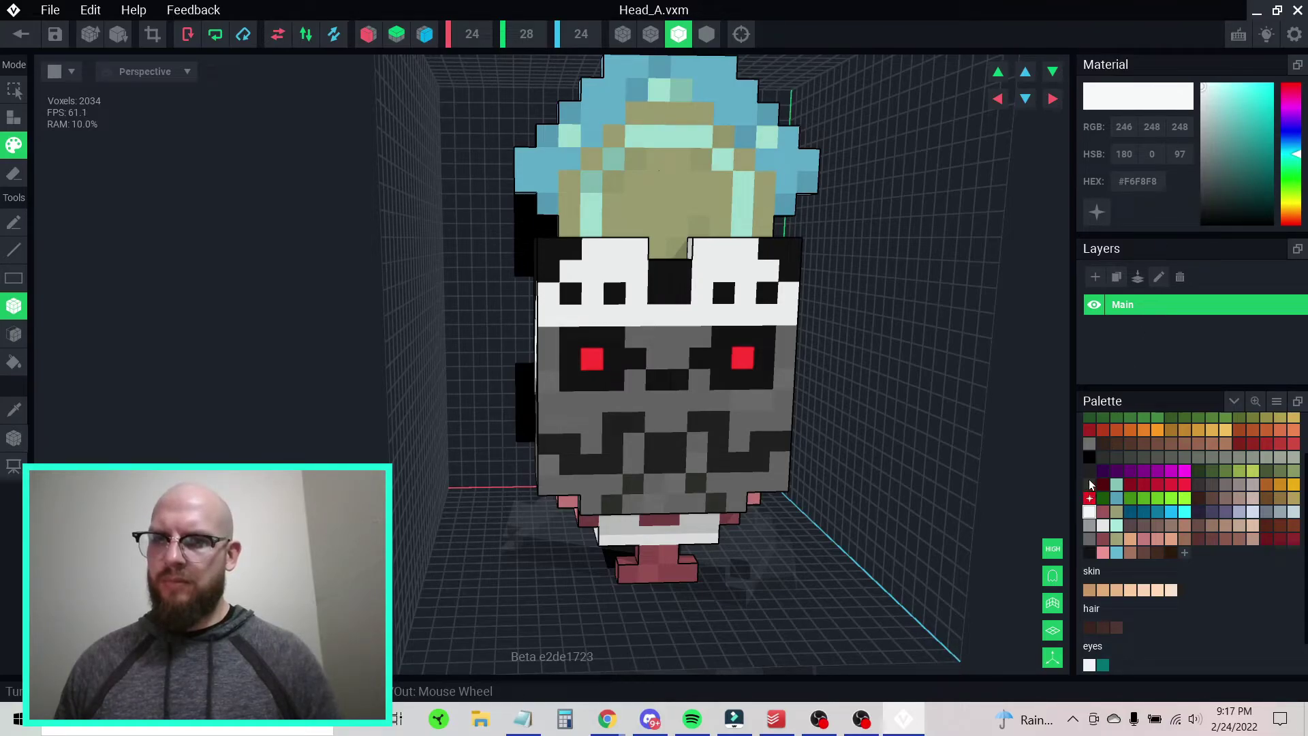
left_click(1090, 457)
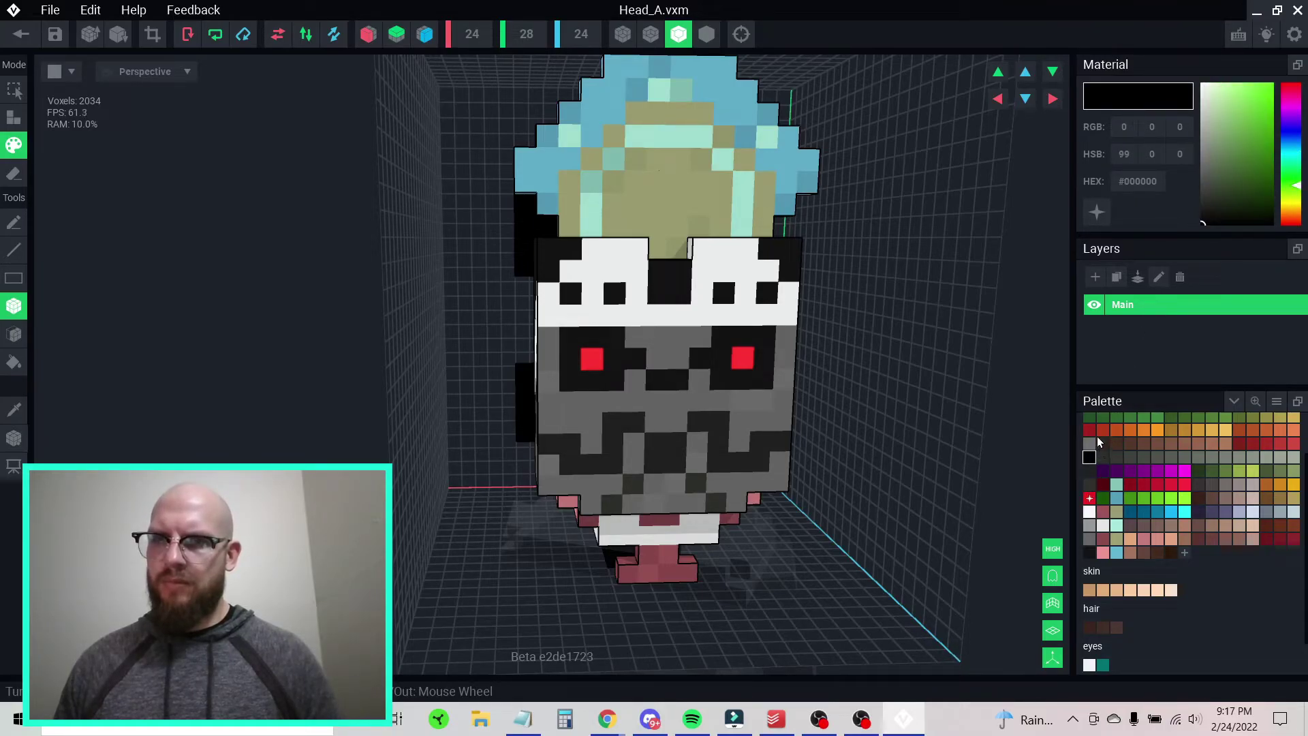
left_click(1089, 431)
right_click(1150, 181)
left_click(1166, 203)
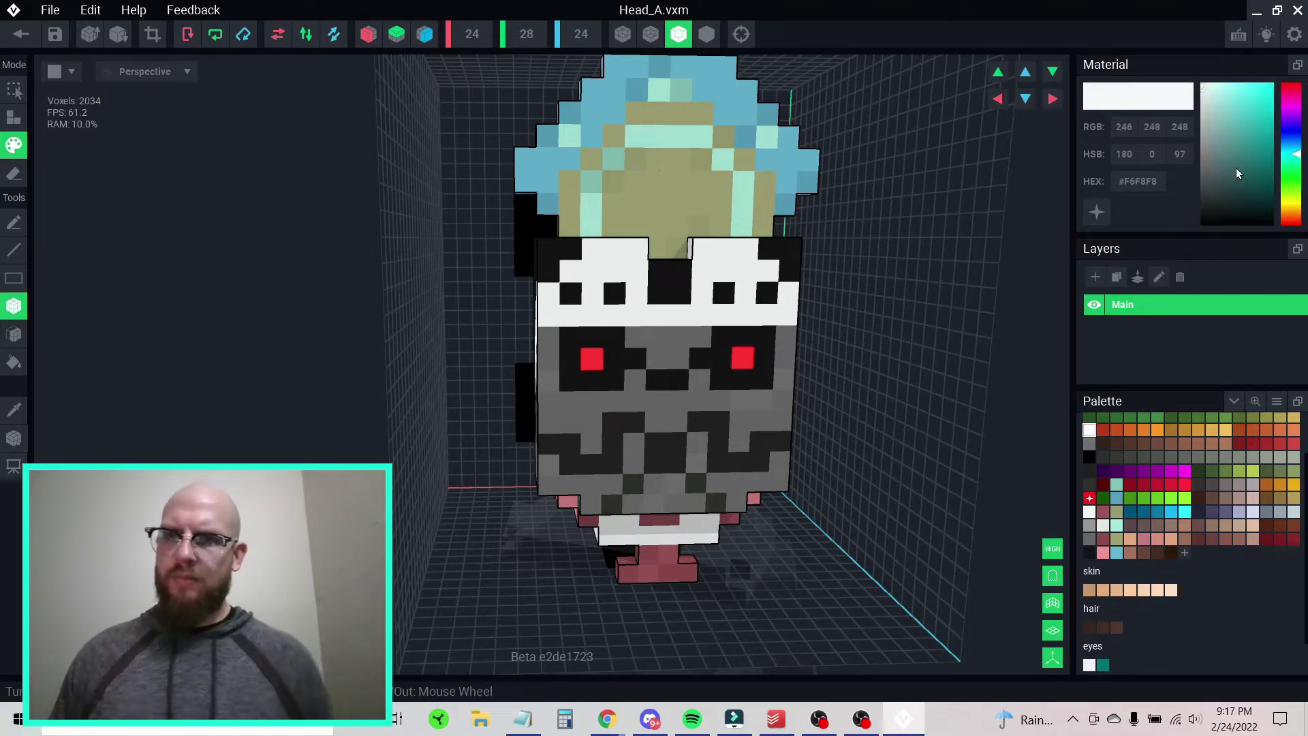
- Change the stored white to #FFFFFF and paint highlight voxels on the headband's front and one side
left_click_drag(1203, 94, 1200, 104)
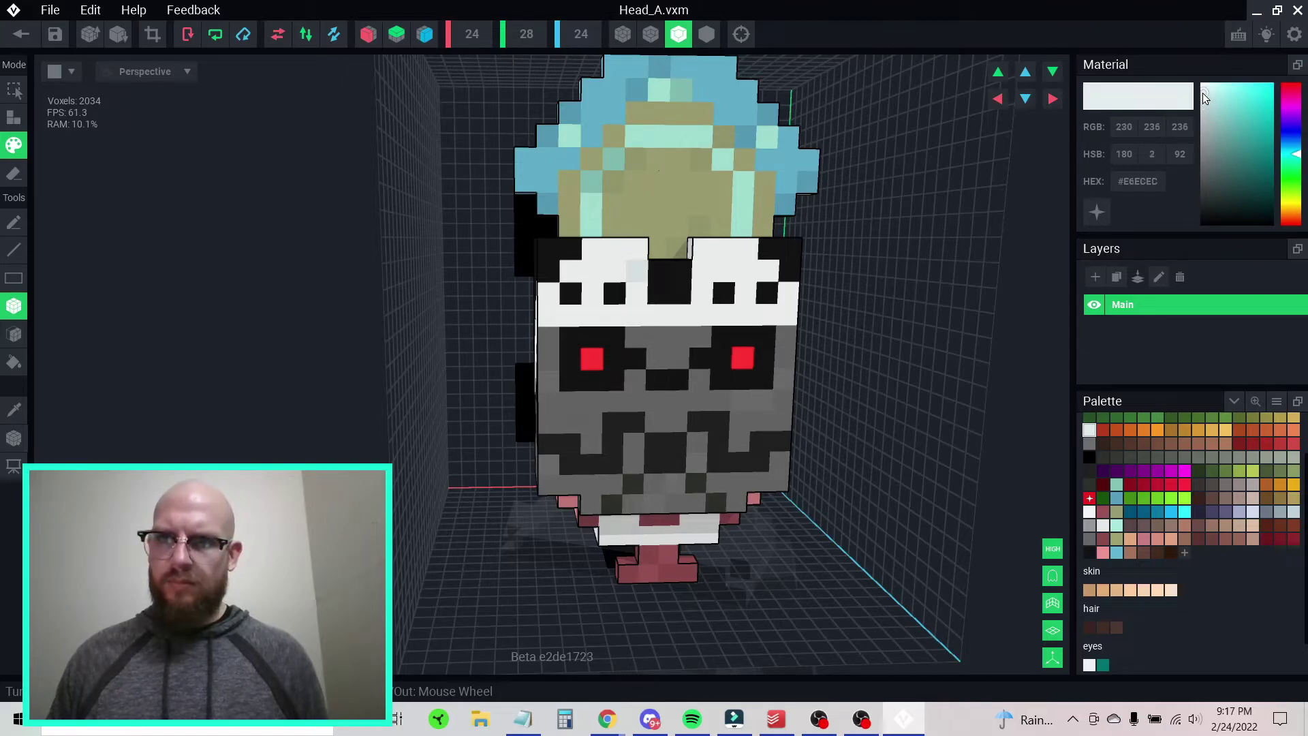
left_click_drag(1190, 102, 1180, 21)
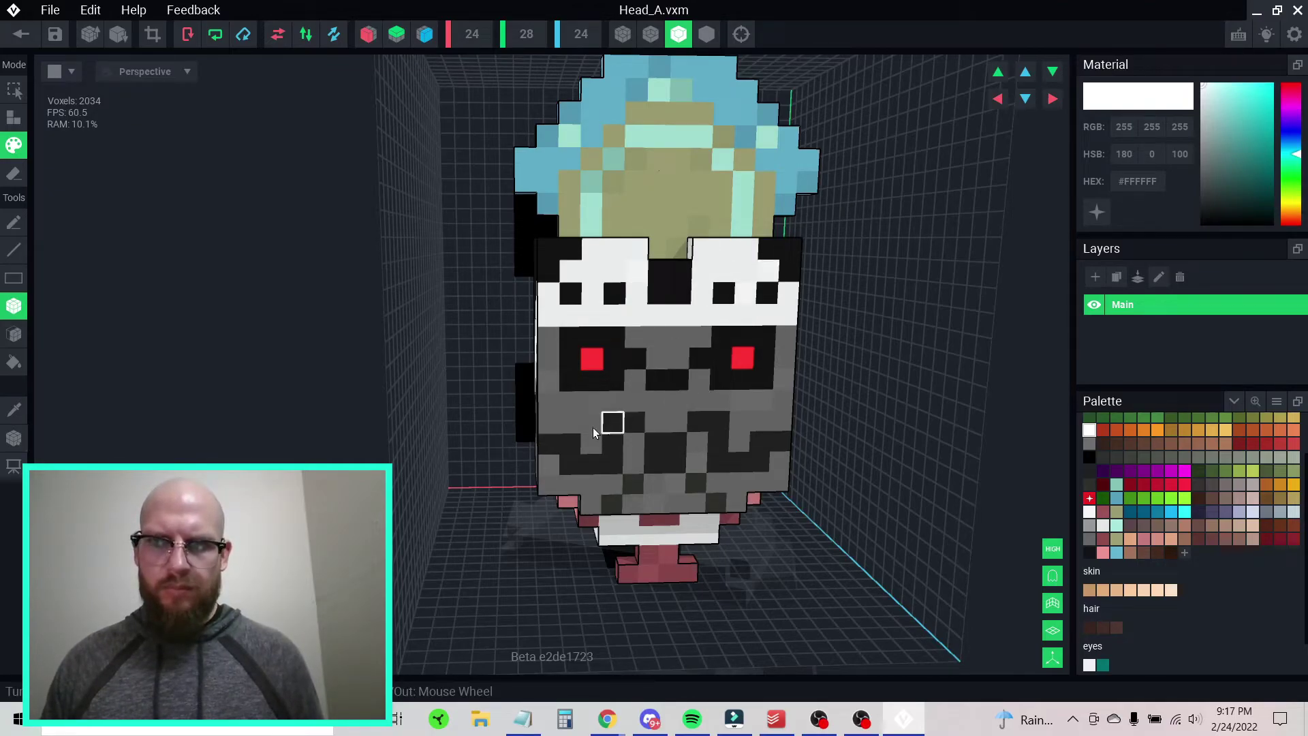
right_click_drag(645, 451, 705, 395)
scroll(681, 388, "up", 5)
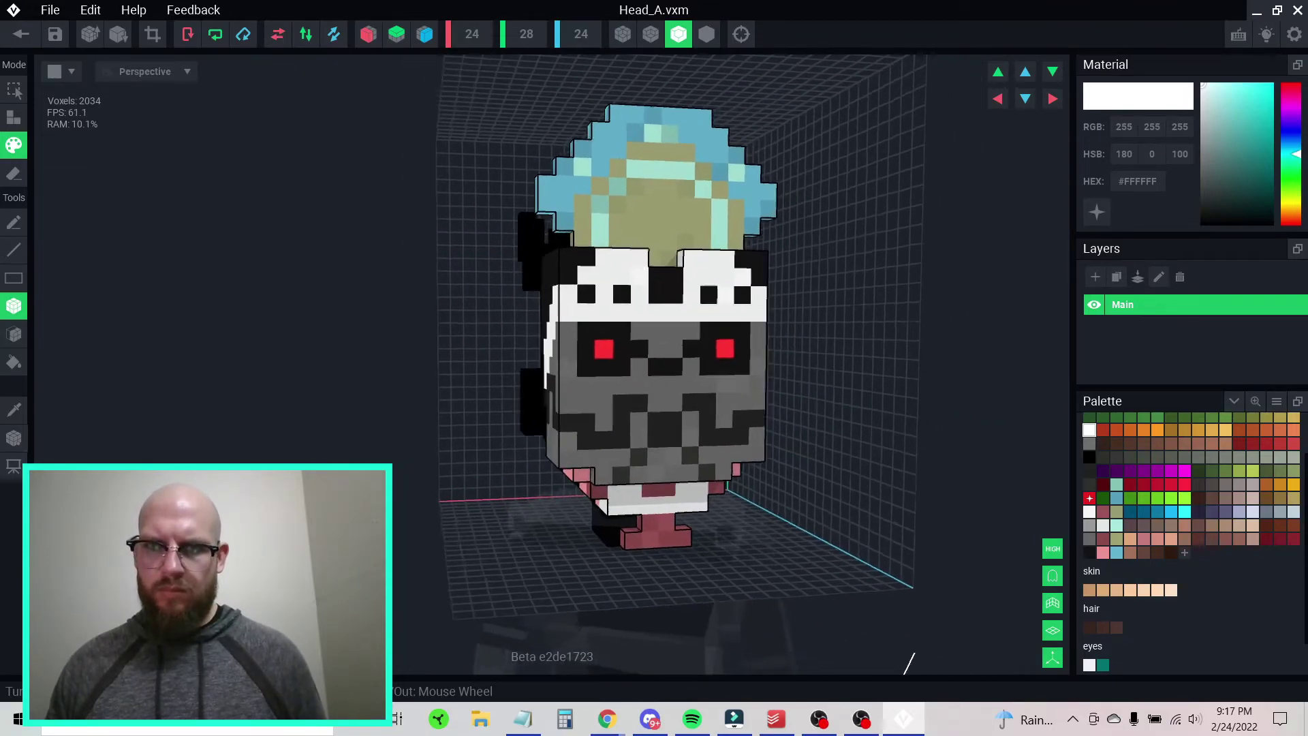
right_click_drag(628, 344, 732, 334)
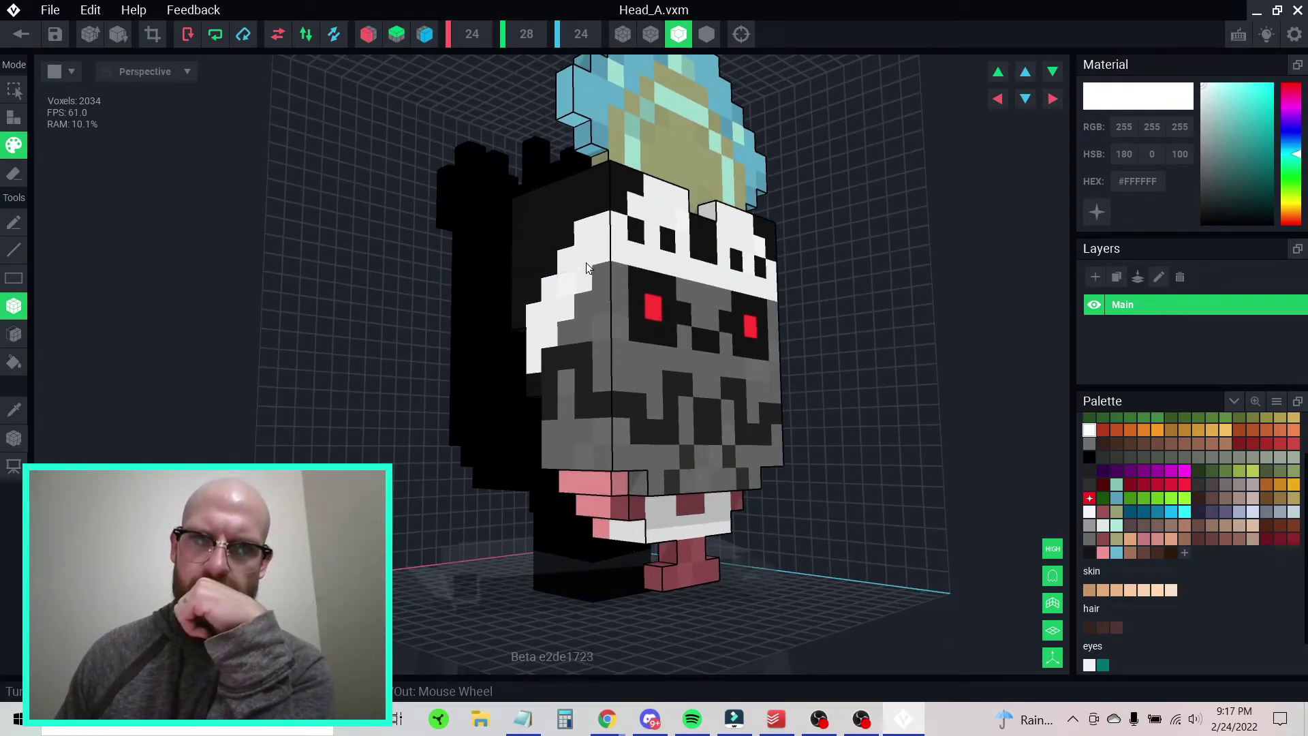
right_click_drag(586, 340, 633, 367)
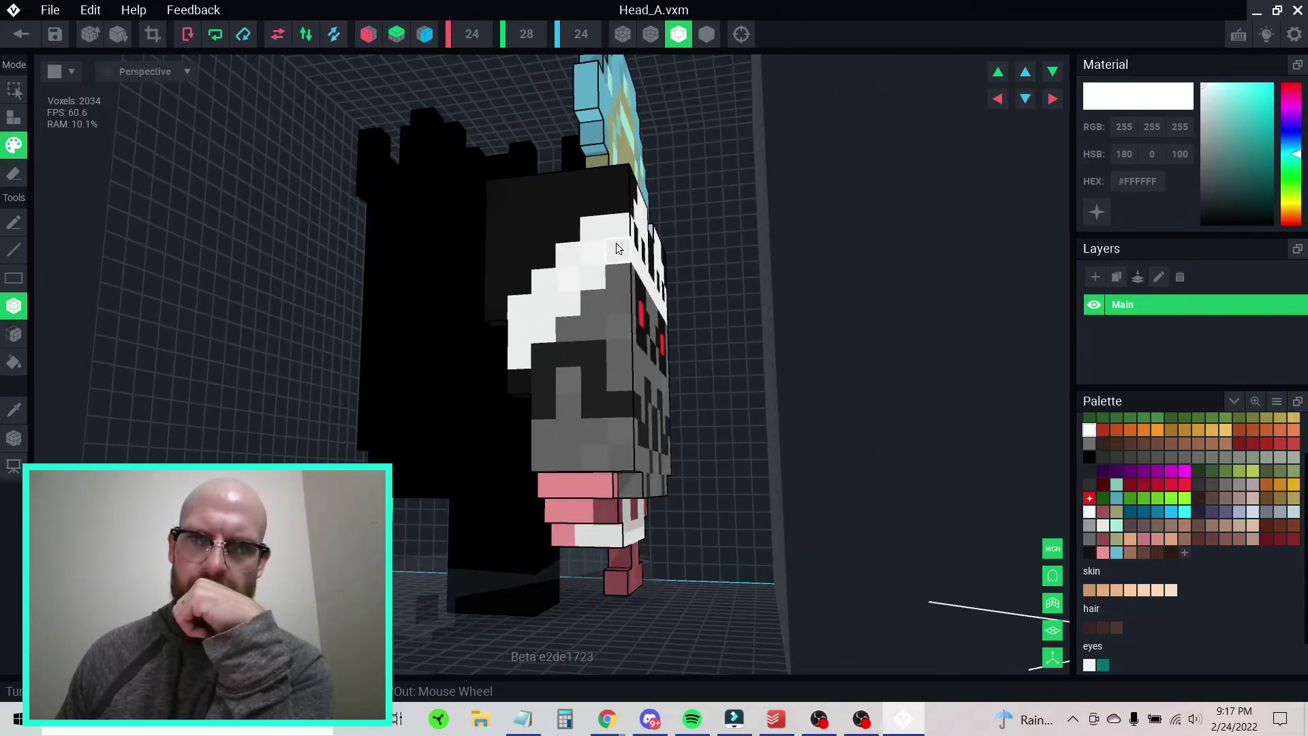
right_click_drag(614, 236, 572, 278)
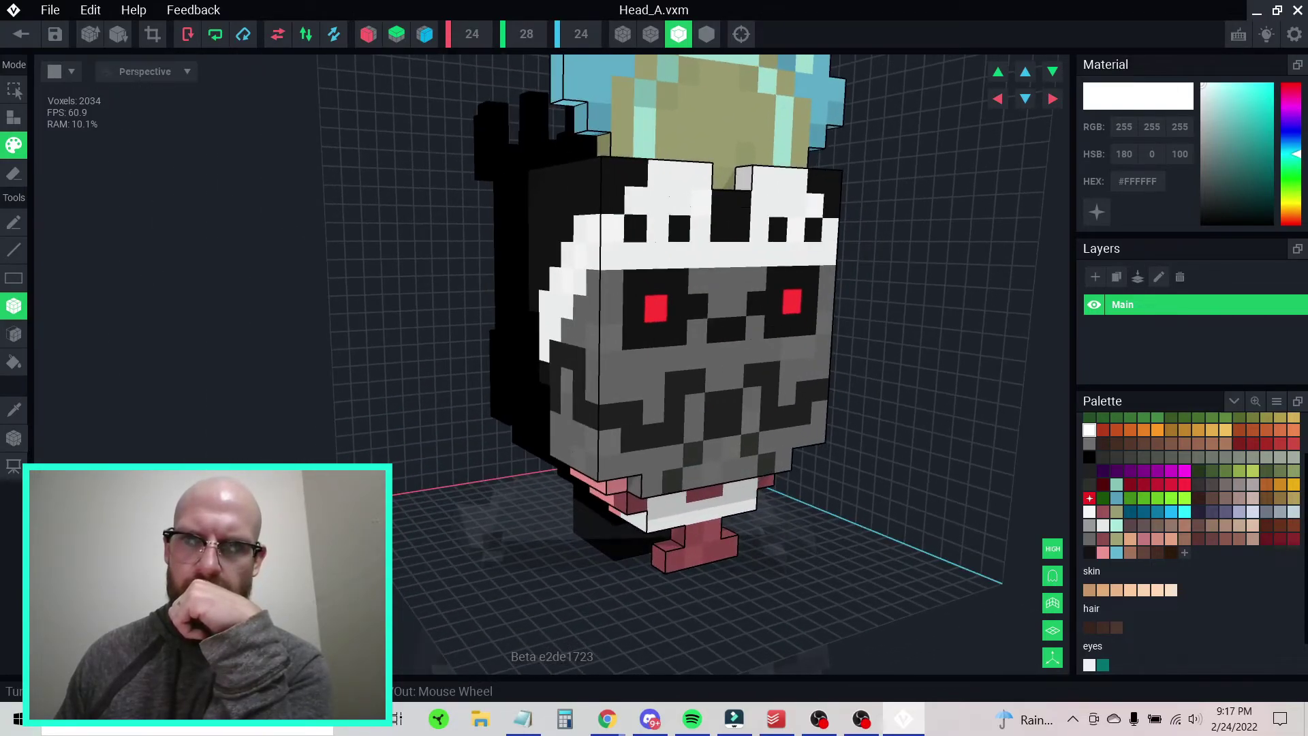
- Paint #FFFFFF highlight voxels on the white band along the opposite side of the head
right_click_drag(636, 330, 703, 263)
left_click(734, 281)
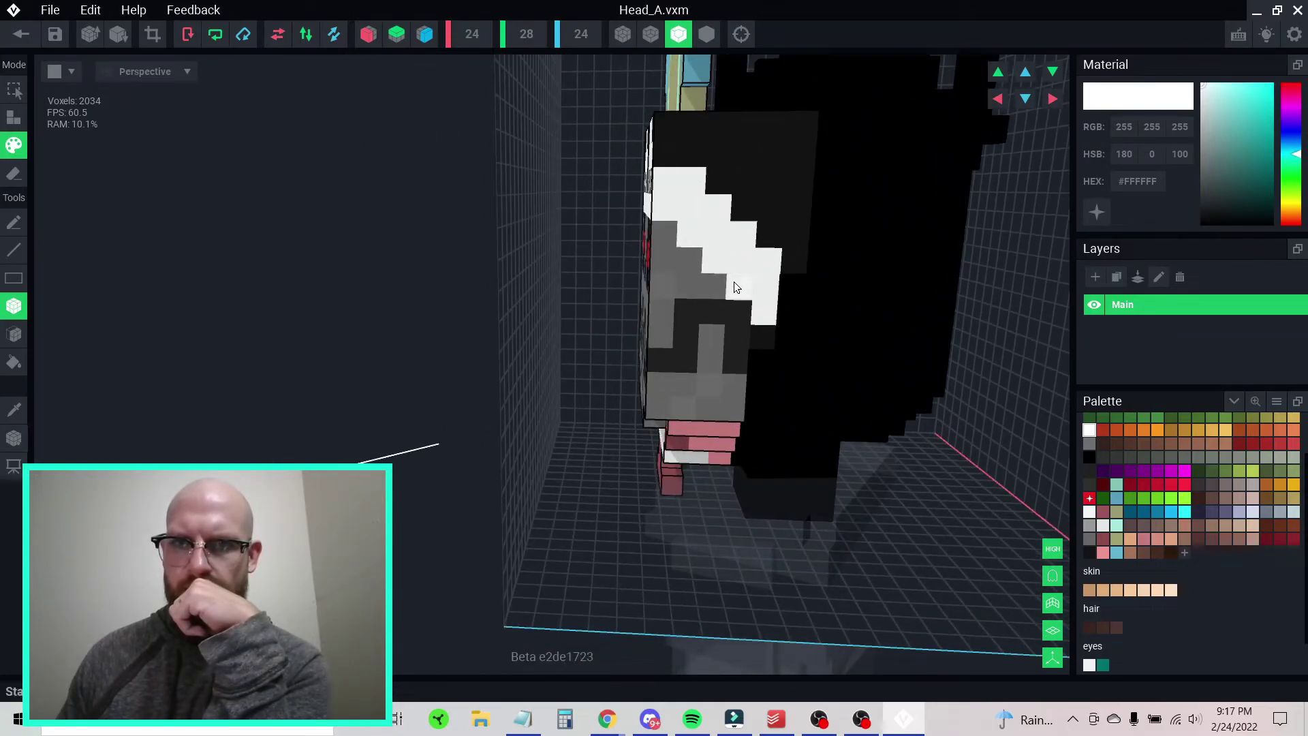
middle_click_drag(700, 341, 697, 311)
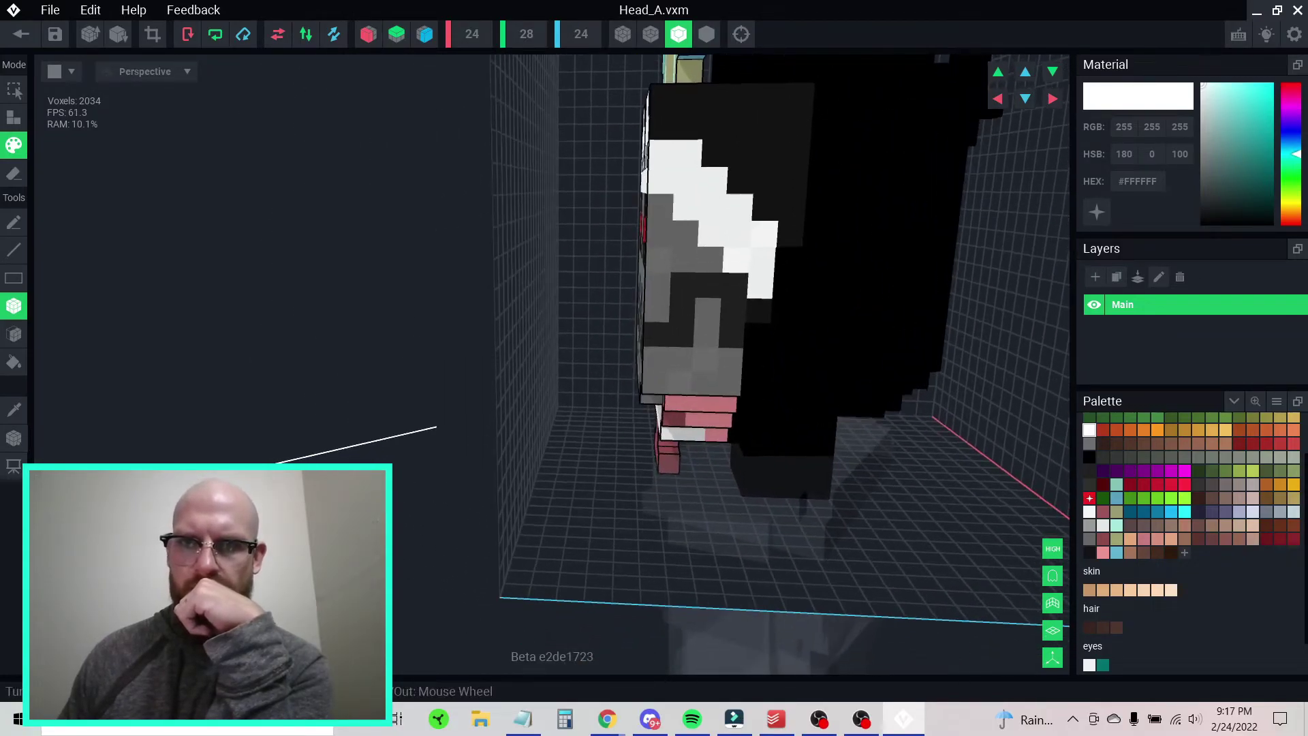
right_click_drag(677, 362, 828, 356)
scroll(706, 358, "down", 3)
mouse_move(722, 347)
right_mouse_down()
mouse_move(862, 339)
mouse_move(768, 353)
mouse_move(721, 340)
mouse_move(832, 327)
mouse_move(716, 350)
right_mouse_up()
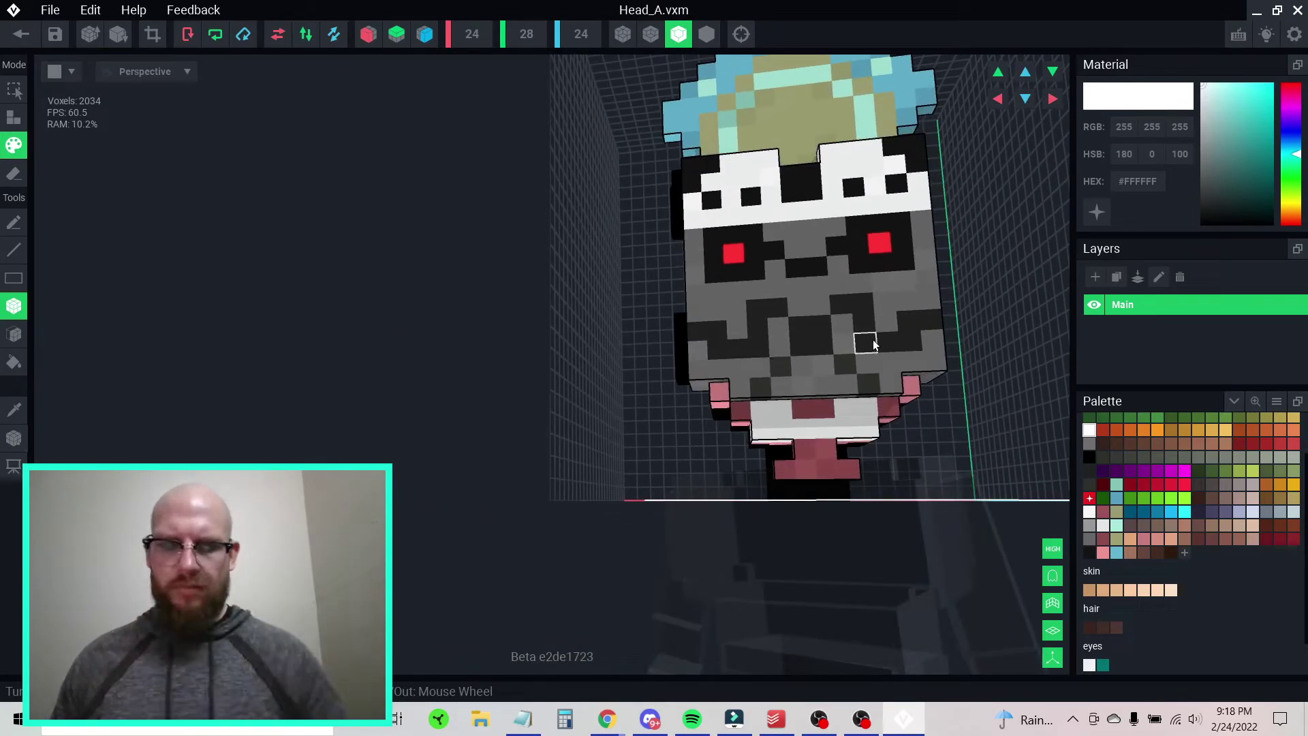
- Sample the teeth's #E5E7E7, copy it into the dark purple palette slot and brighten the stored colour to #F7F7F7
key("i")
left_click(863, 419)
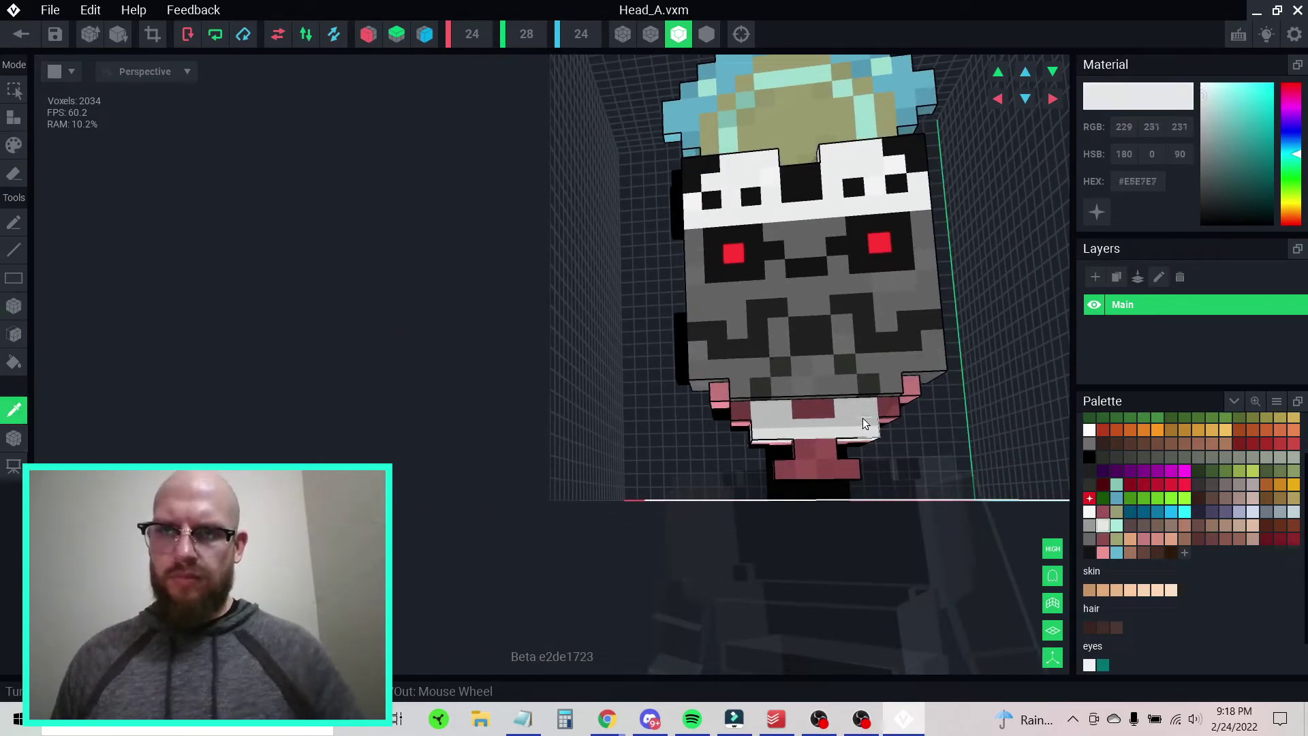
right_click(1146, 184)
left_click(1173, 197)
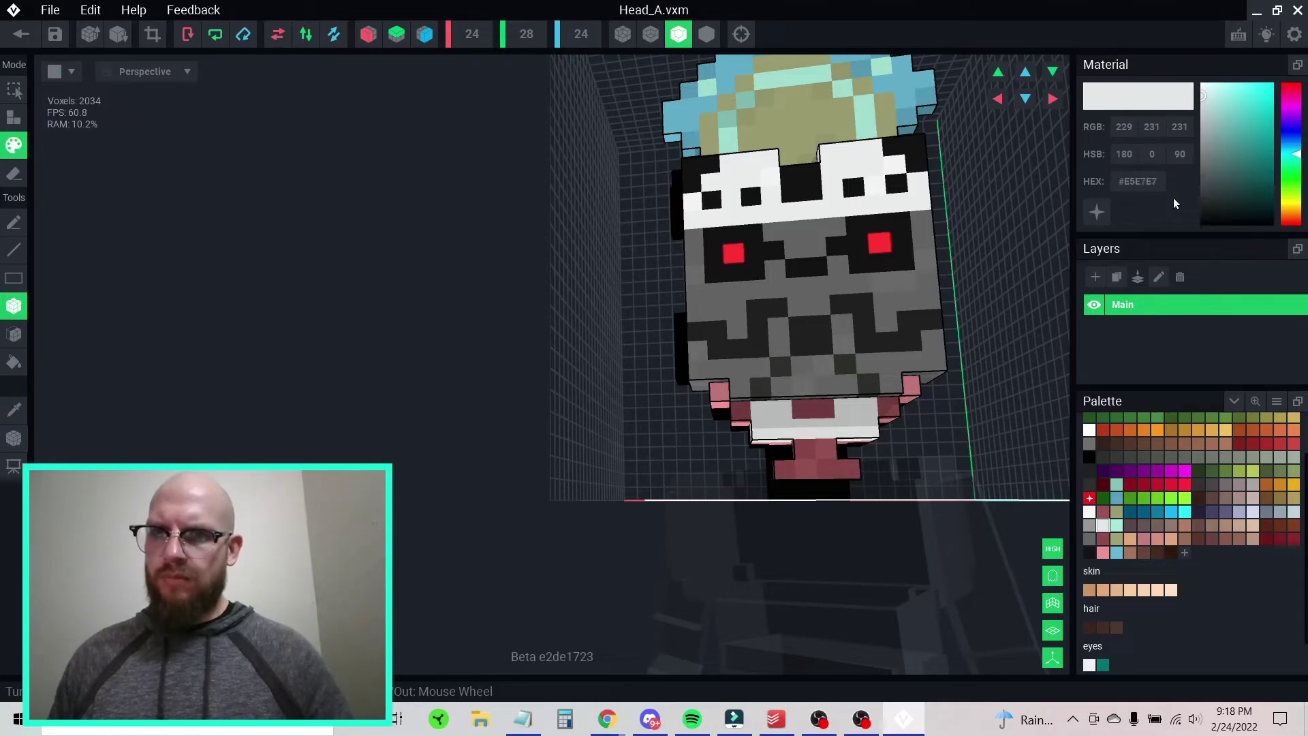
left_click(1103, 471)
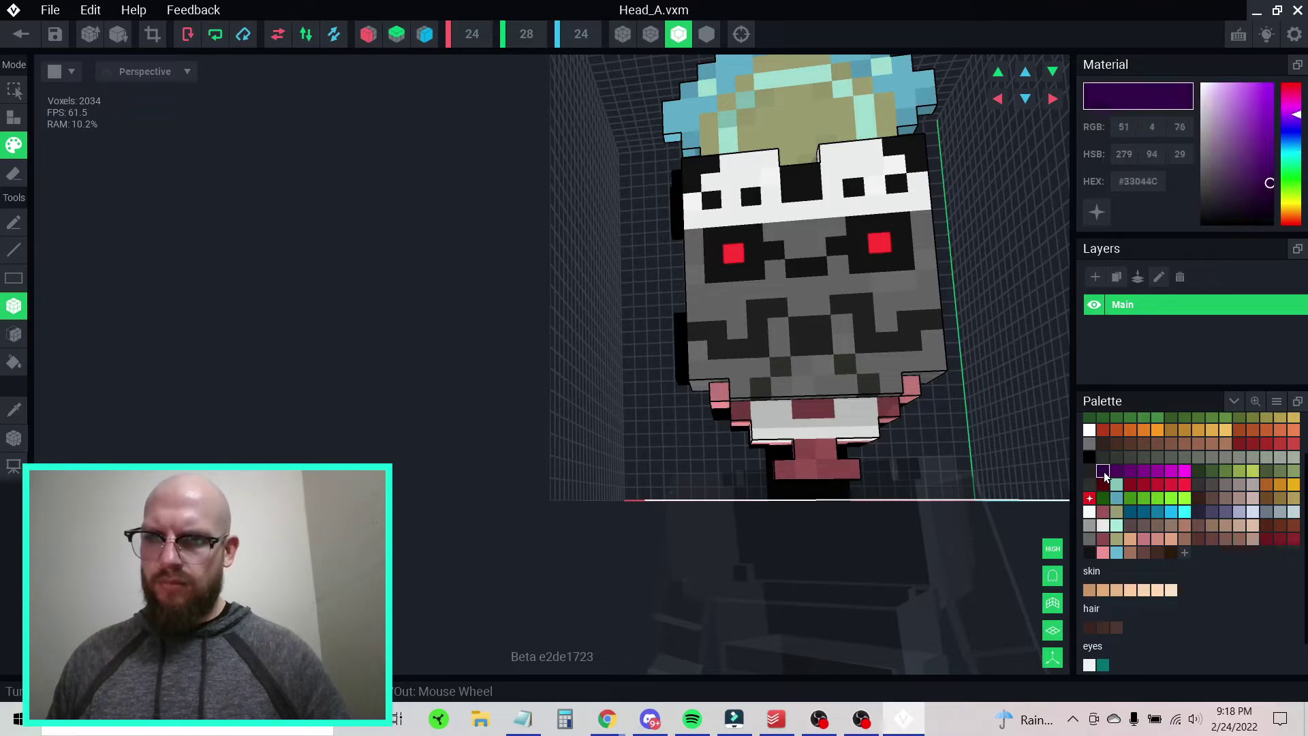
right_click(1152, 182)
left_click(1167, 215)
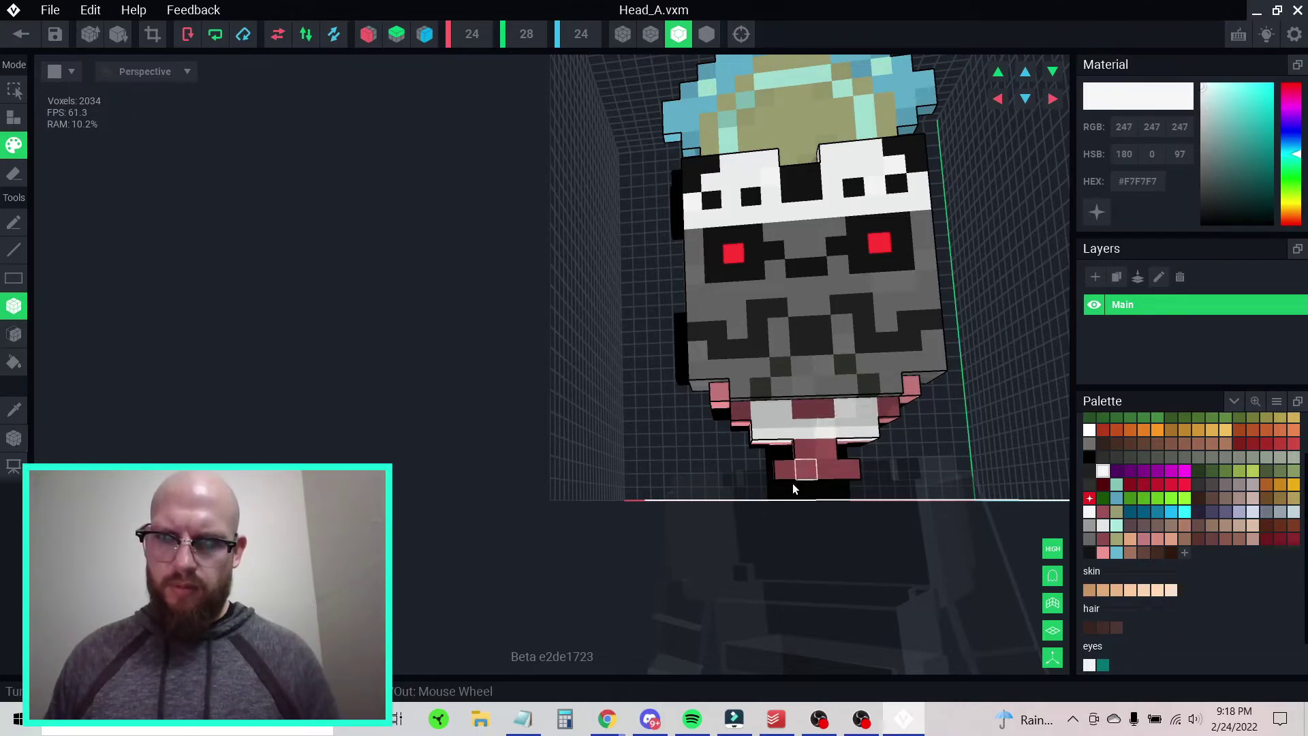
- Examine the teeth, mouth and front of the mask from several angles and distances
right_click_drag(834, 421, 814, 439)
scroll(821, 368, "up", 2)
right_click_drag(820, 368, 879, 386)
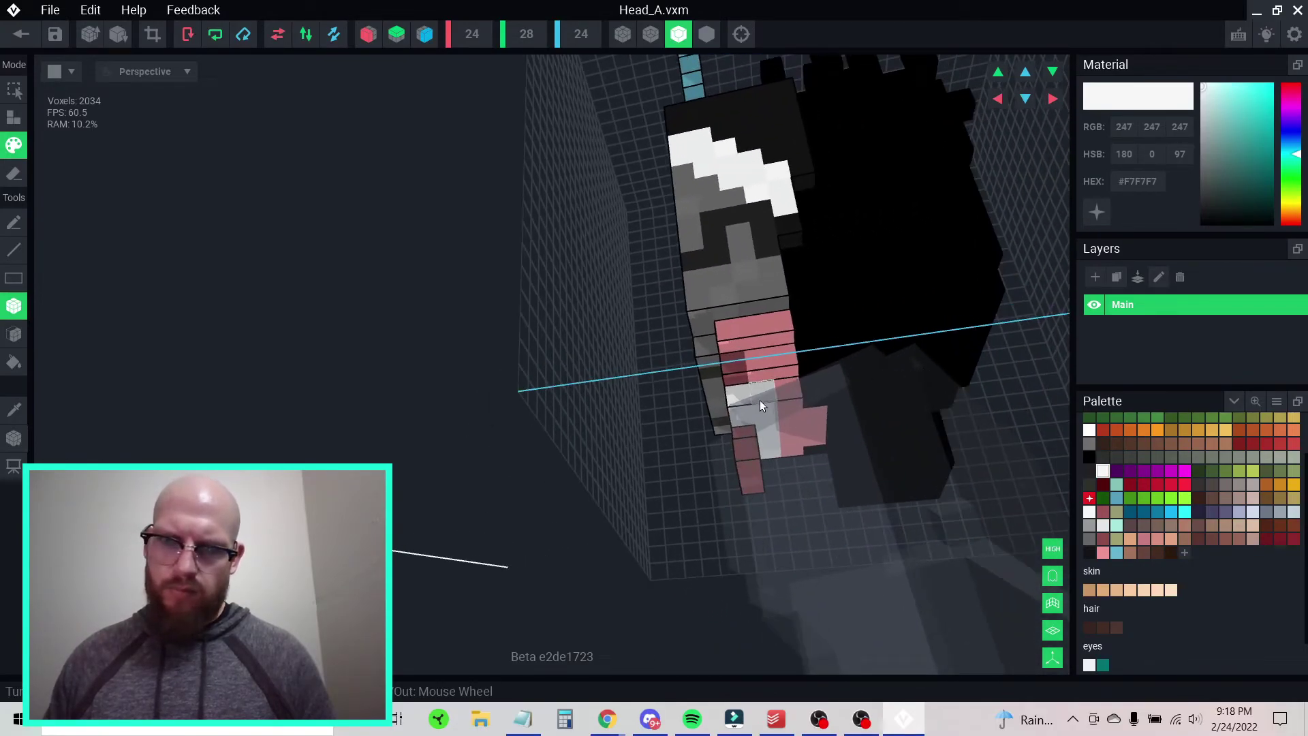
right_click_drag(742, 419, 859, 407)
scroll(746, 423, "down", 3)
scroll(834, 397, "up", 2)
right_click_drag(867, 318, 770, 320)
scroll(770, 320, "down", 3)
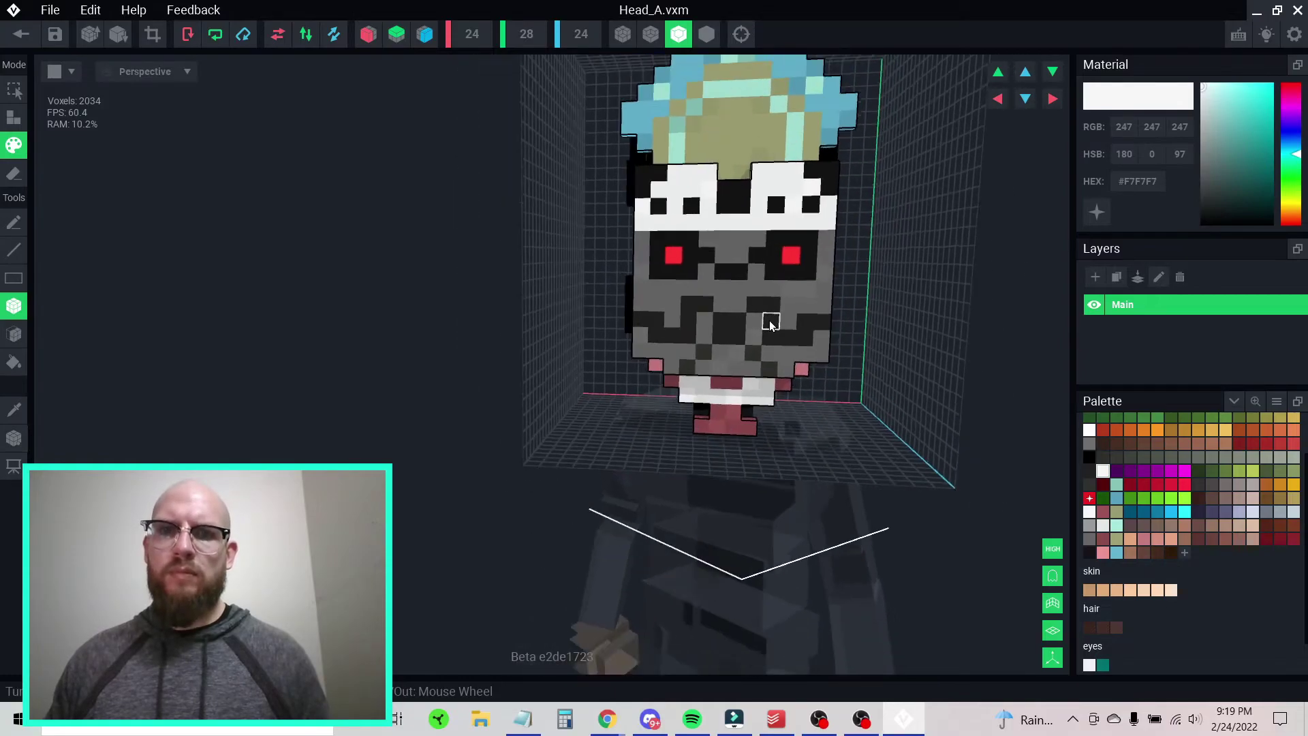
middle_click_drag(769, 320, 756, 328)
scroll(768, 322, "up", 1)
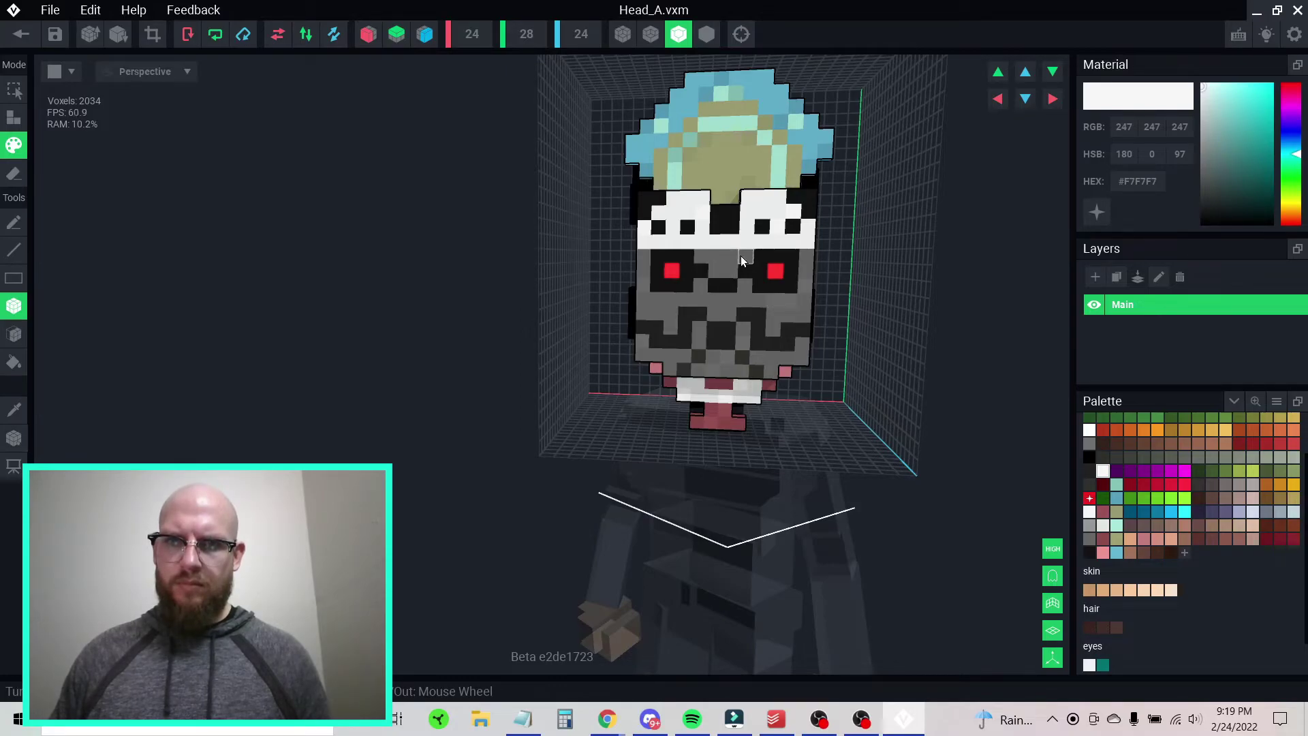
- Touch up the mask's shading between the eyes, sampling the greys #707070 and #686868 from the face
left_click(777, 296, "alt")
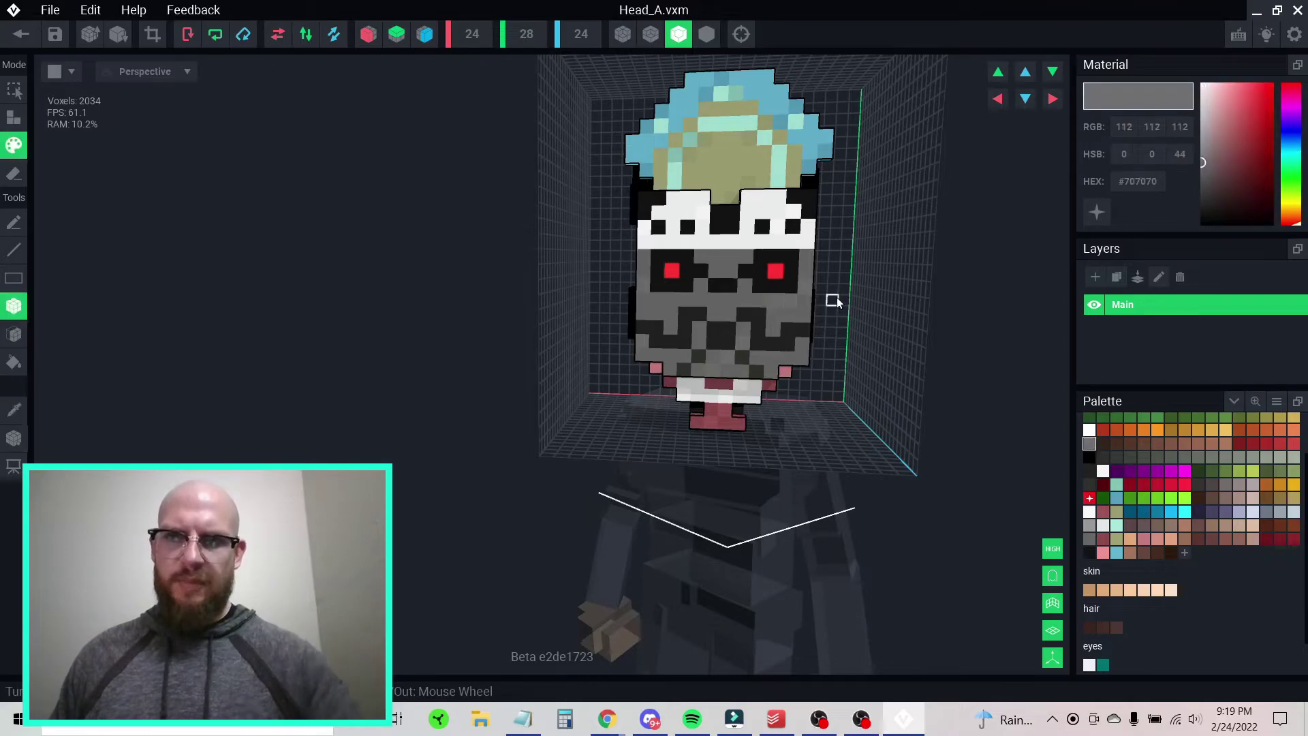
left_click(714, 269)
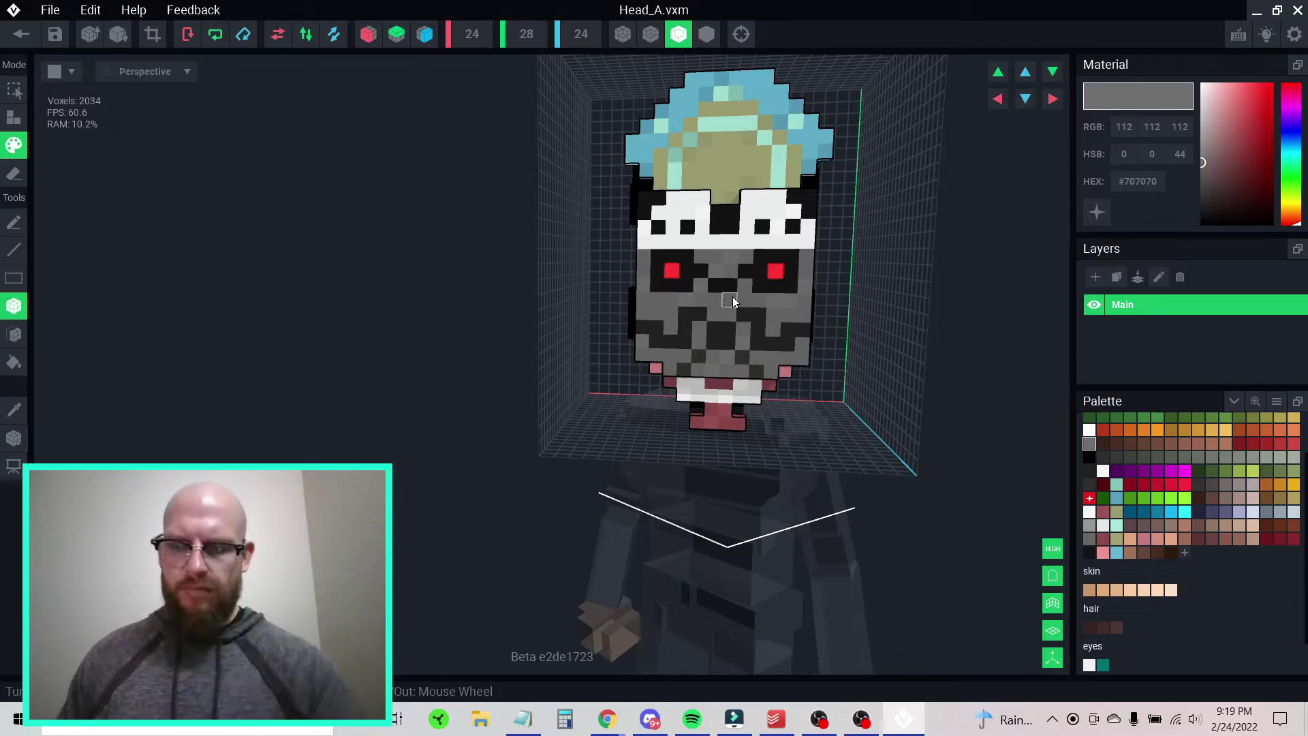
key("i")
left_click(736, 255)
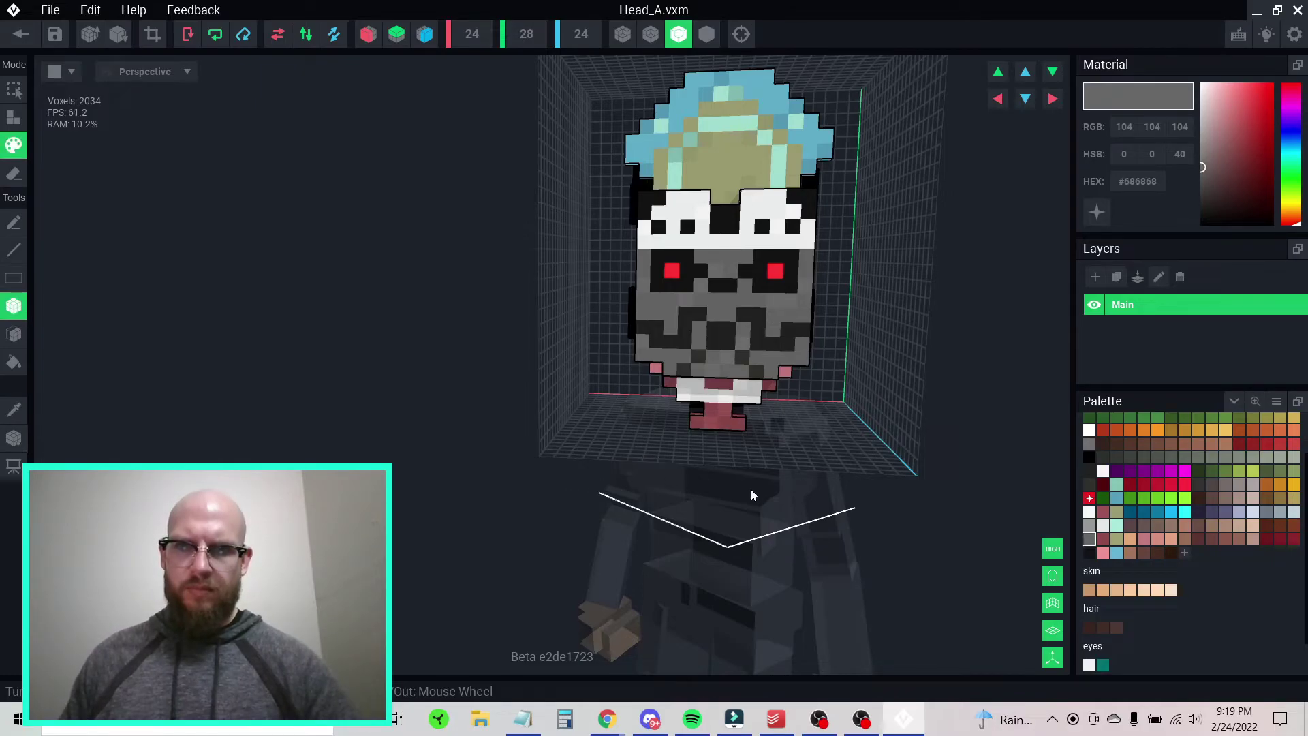
right_click_drag(754, 378, 844, 381)
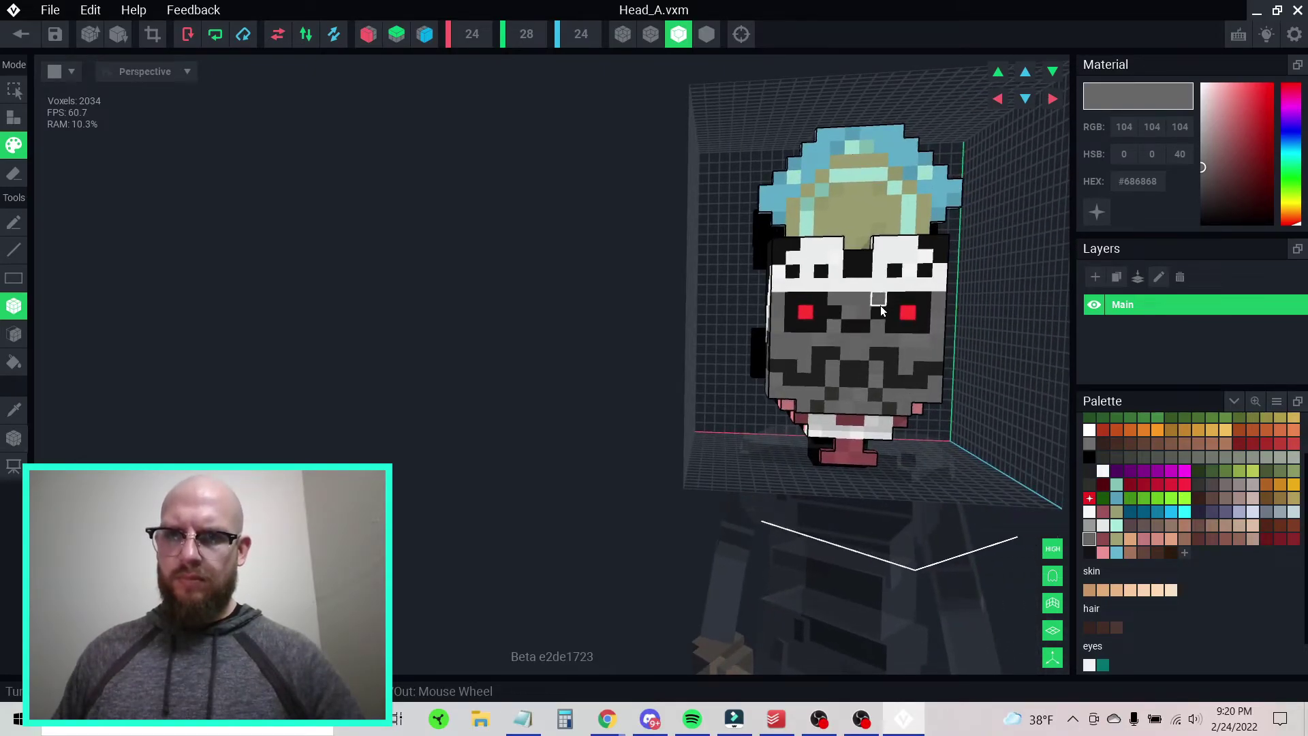
key("i")
left_click(864, 313)
left_click(862, 313, "alt")
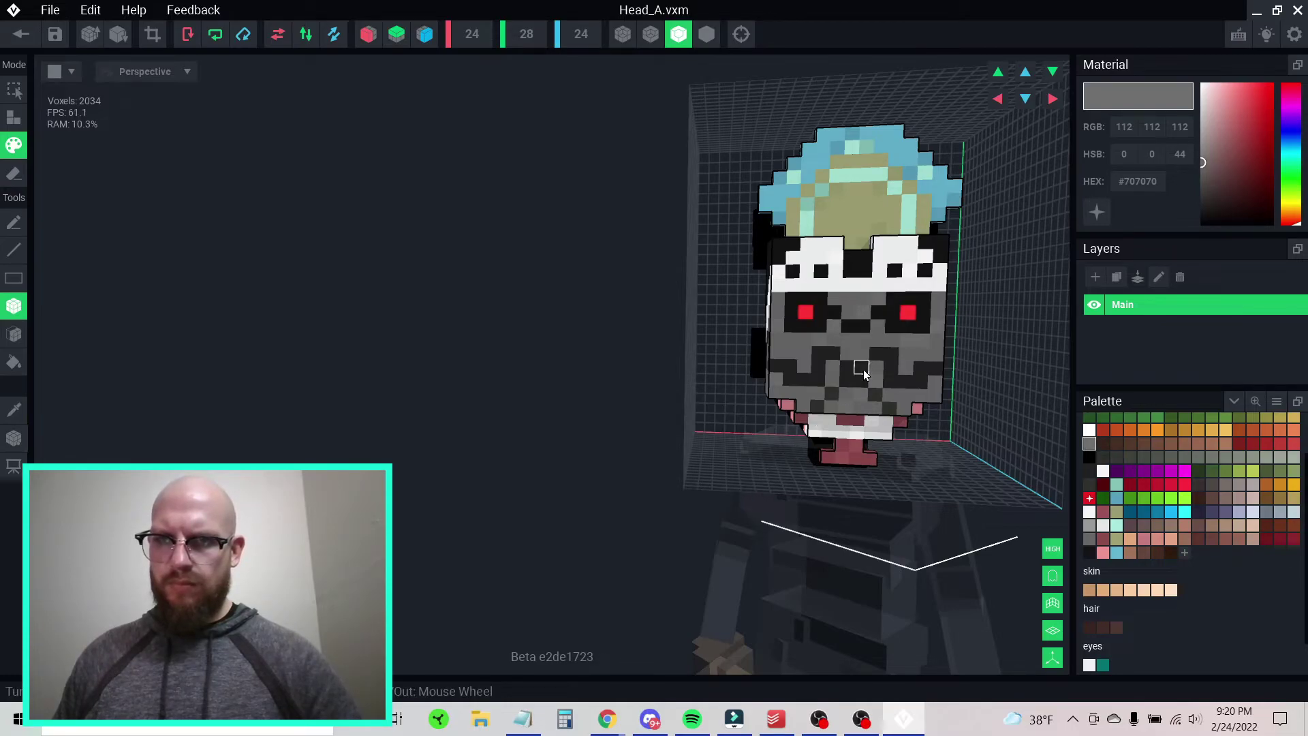
- Continue shading around and below the eyes with the mask's sampled greys #686868 and #707070
middle_click_drag(937, 372, 853, 373)
key("i")
left_click(771, 345, "alt")
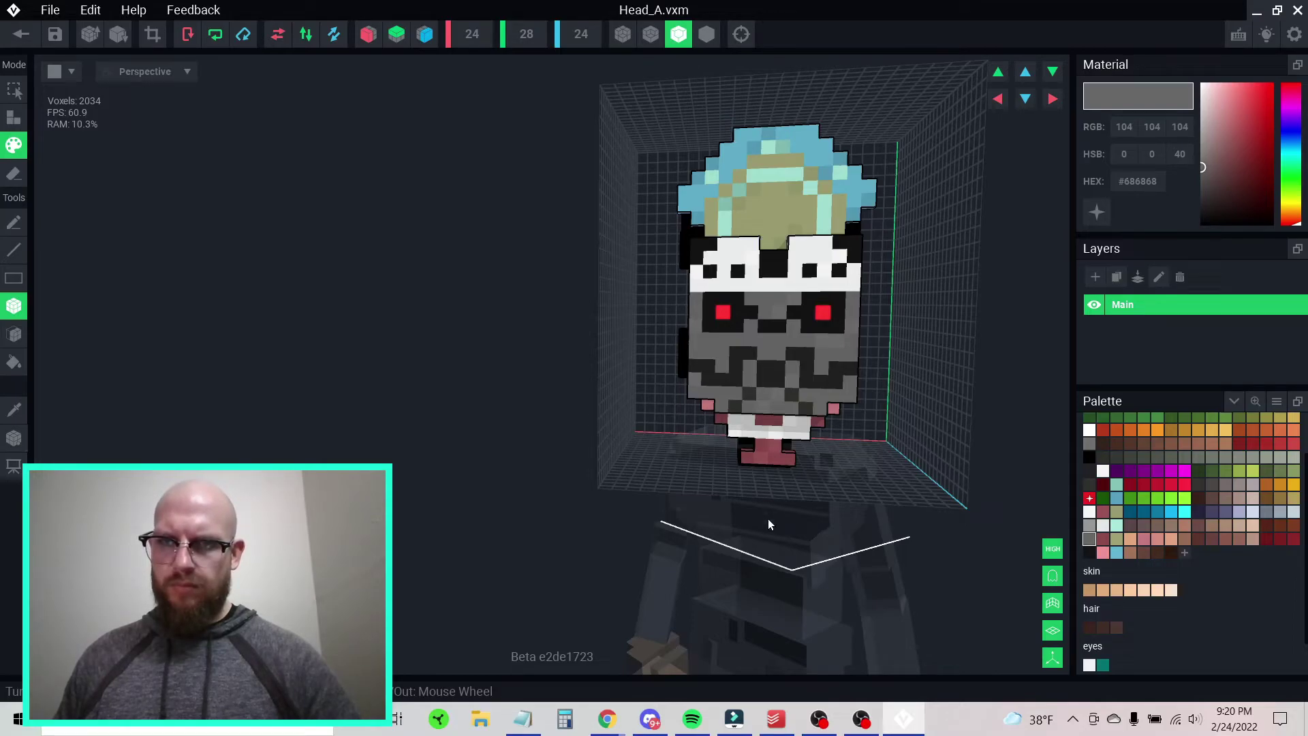
key("alt")
left_click(791, 300)
key("alt")
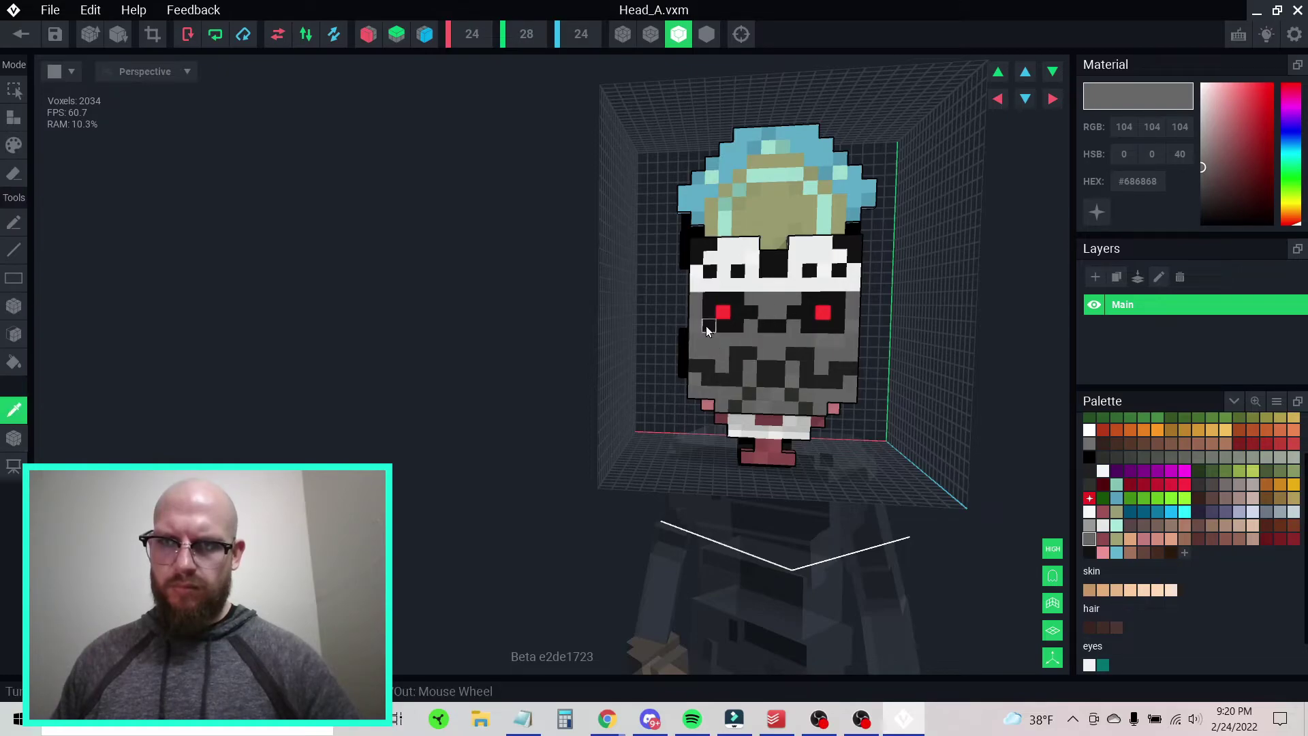
left_click(697, 325, "alt")
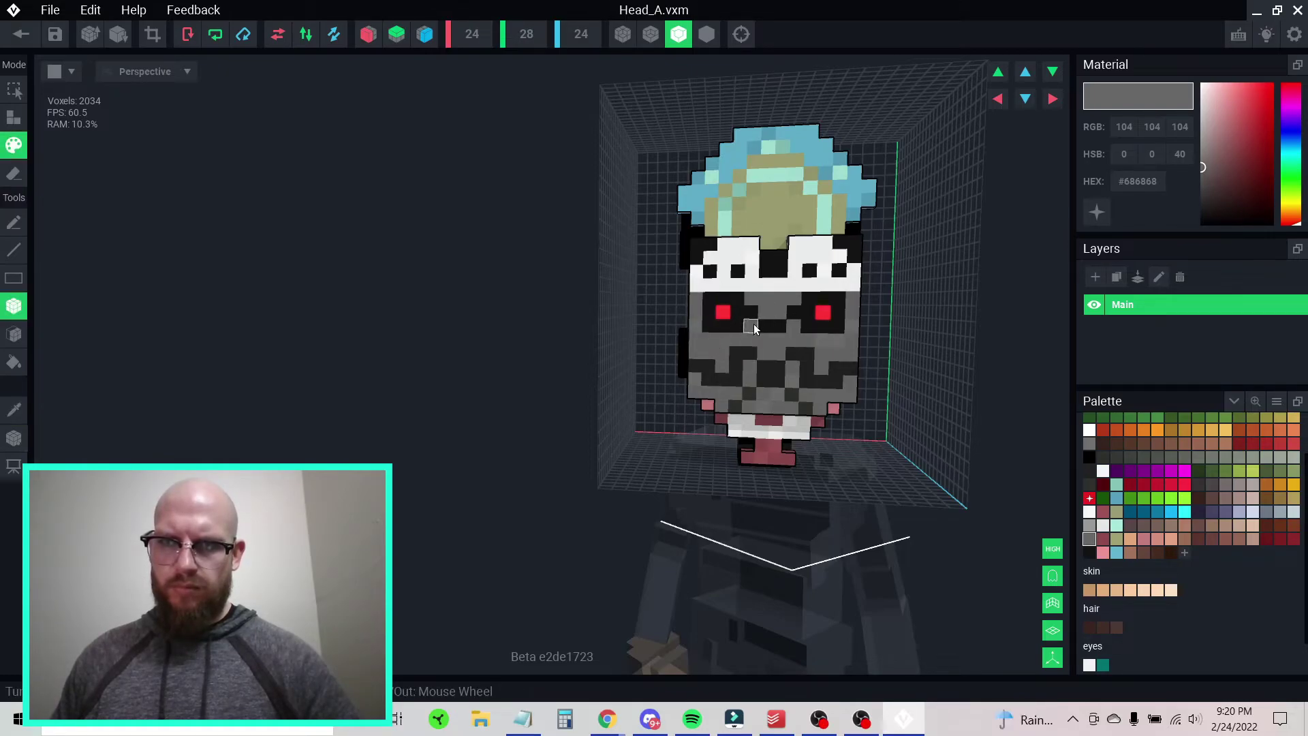
key("alt")
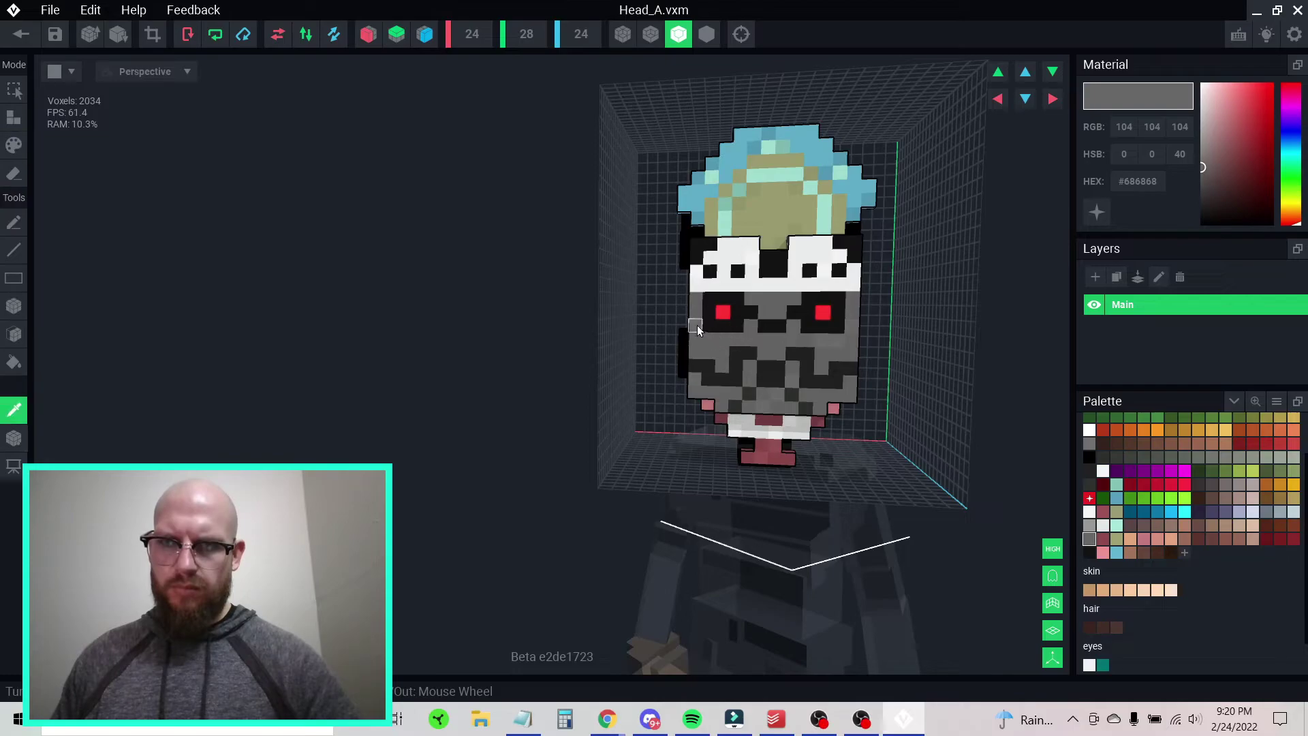
left_click(768, 325, "alt")
left_click(740, 329)
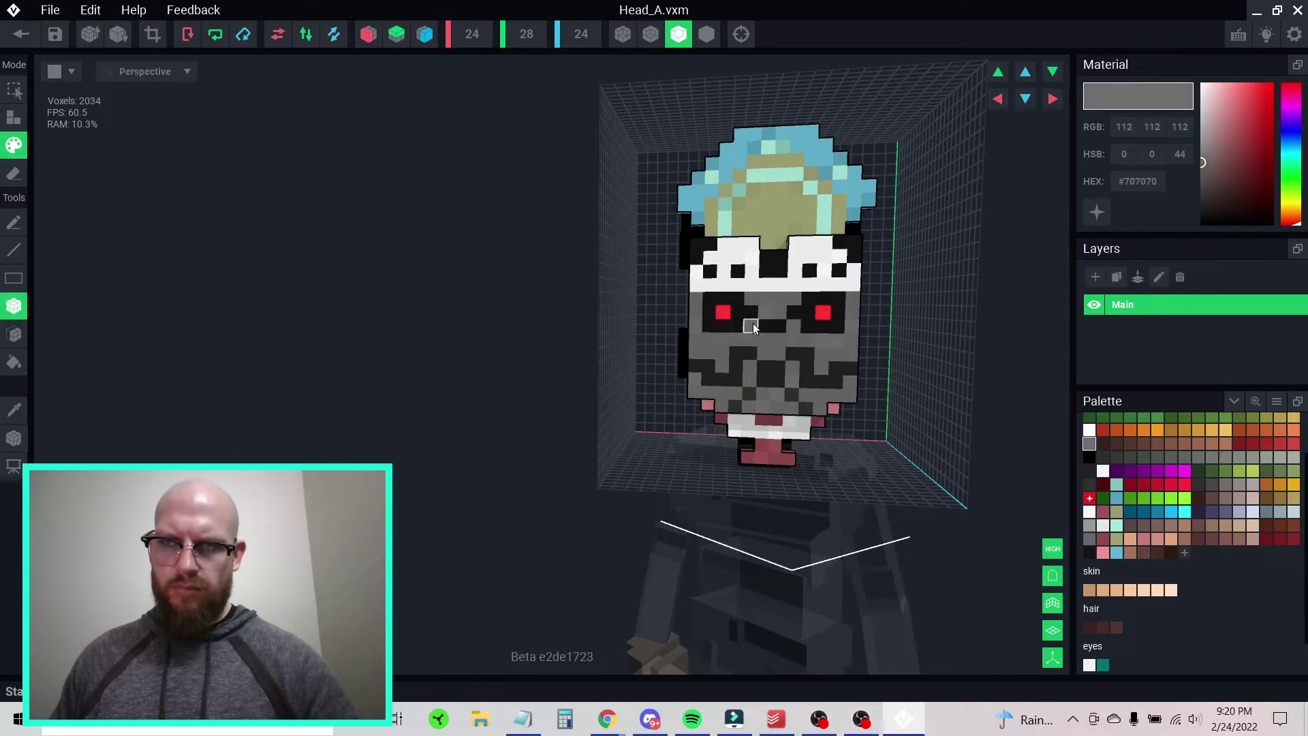
- Examine the shaded head from the front and both sides, near and far
right_click_drag(736, 365, 824, 371)
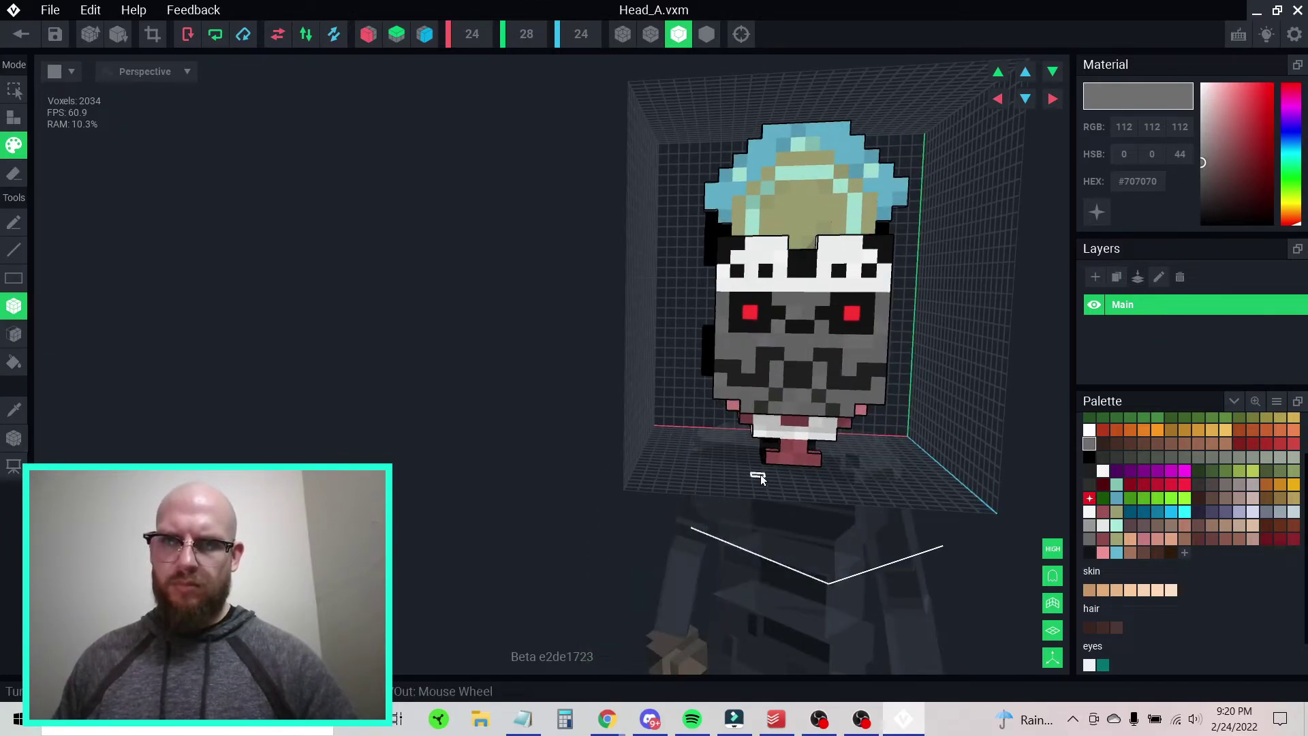
right_click_drag(785, 436, 827, 403)
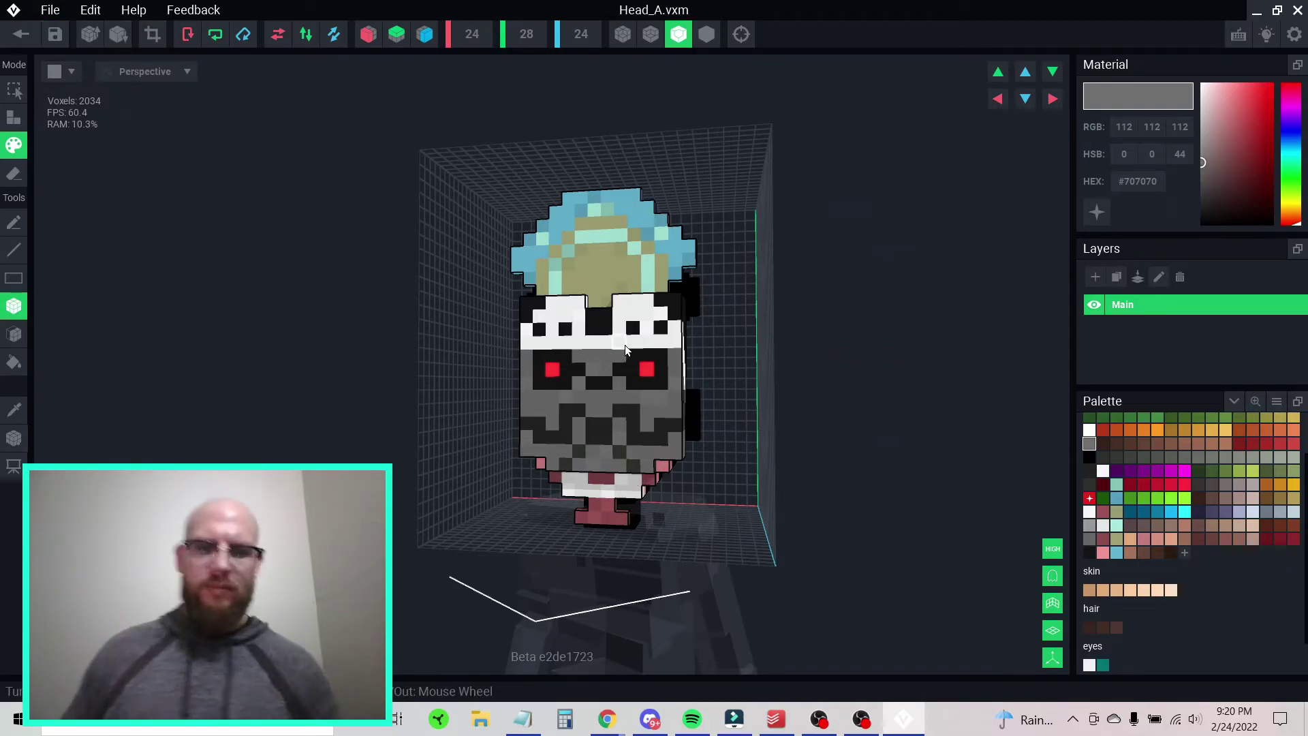
scroll(624, 345, "up", 3)
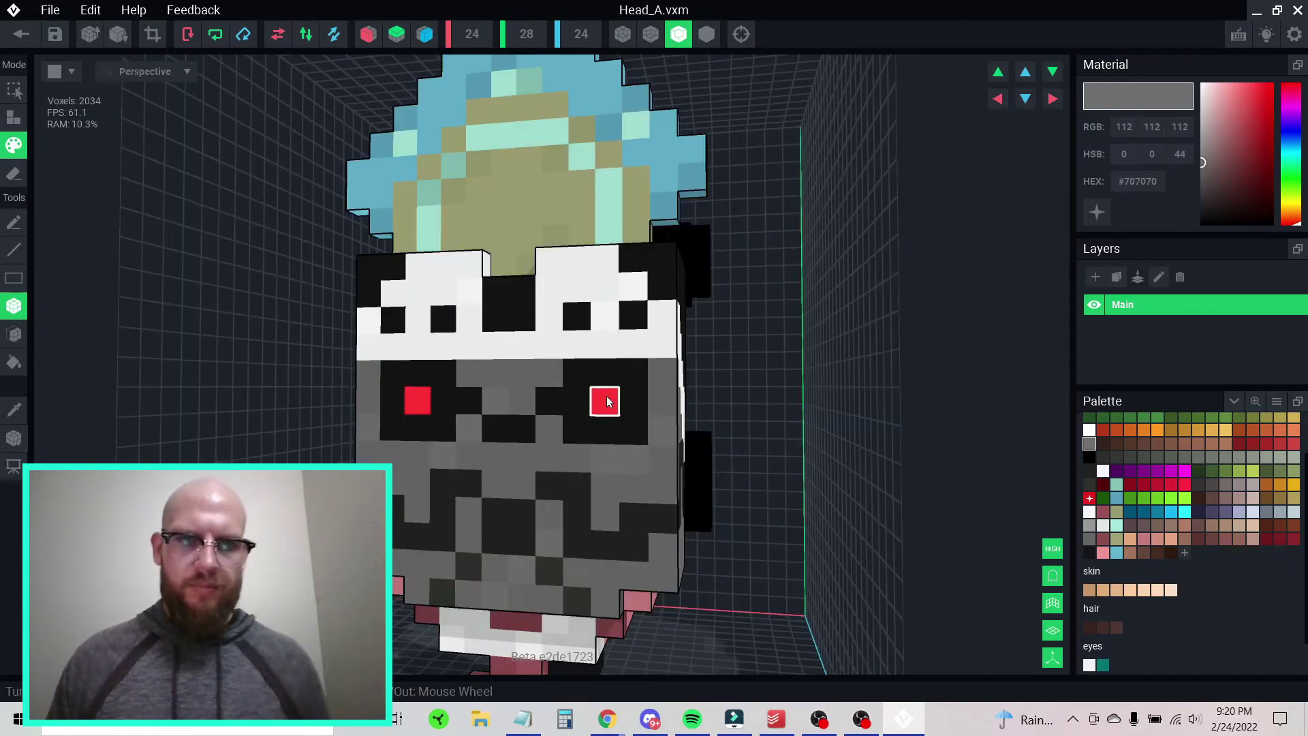
scroll(610, 409, "down", 3)
mouse_move(515, 502)
right_mouse_down()
mouse_move(529, 504)
mouse_move(496, 505)
mouse_move(549, 502)
mouse_move(528, 505)
right_mouse_up()
scroll(530, 424, "down", 3)
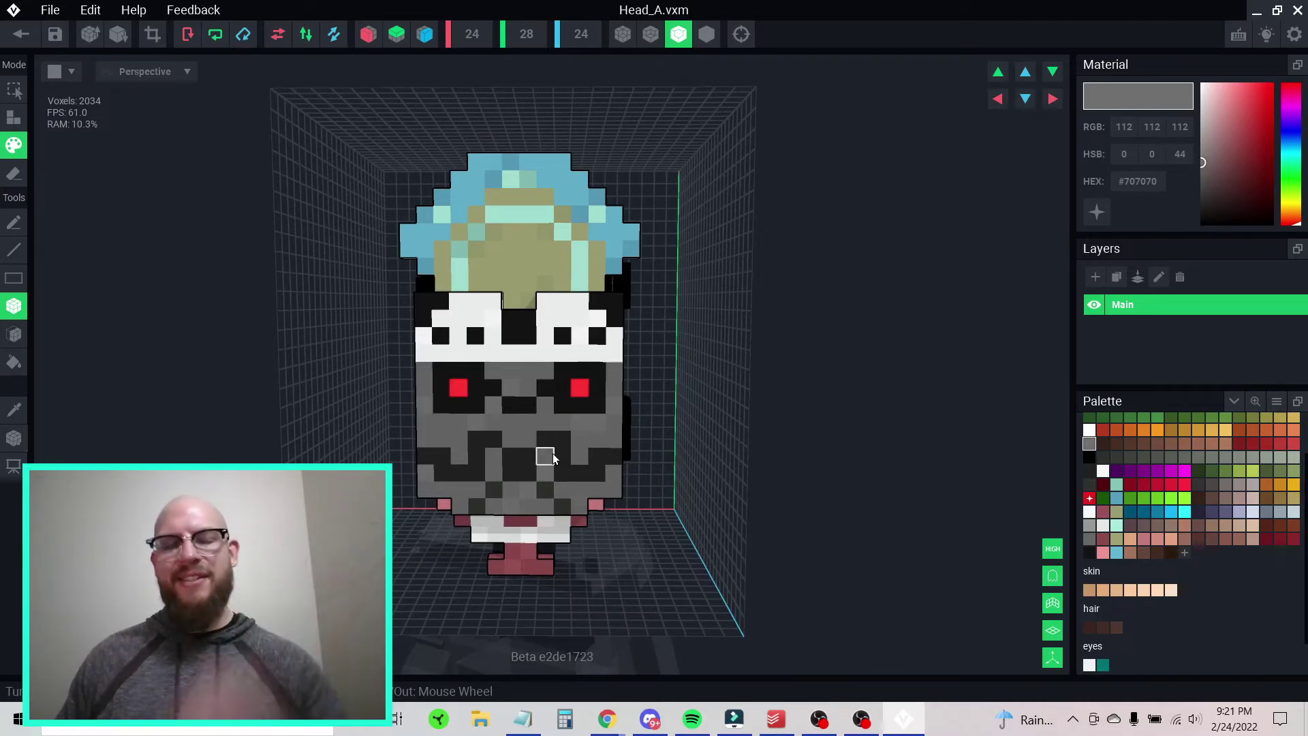
right_click_drag(538, 463, 420, 461)
middle_click_drag(437, 455, 524, 476)
scroll(553, 467, "up", 4)
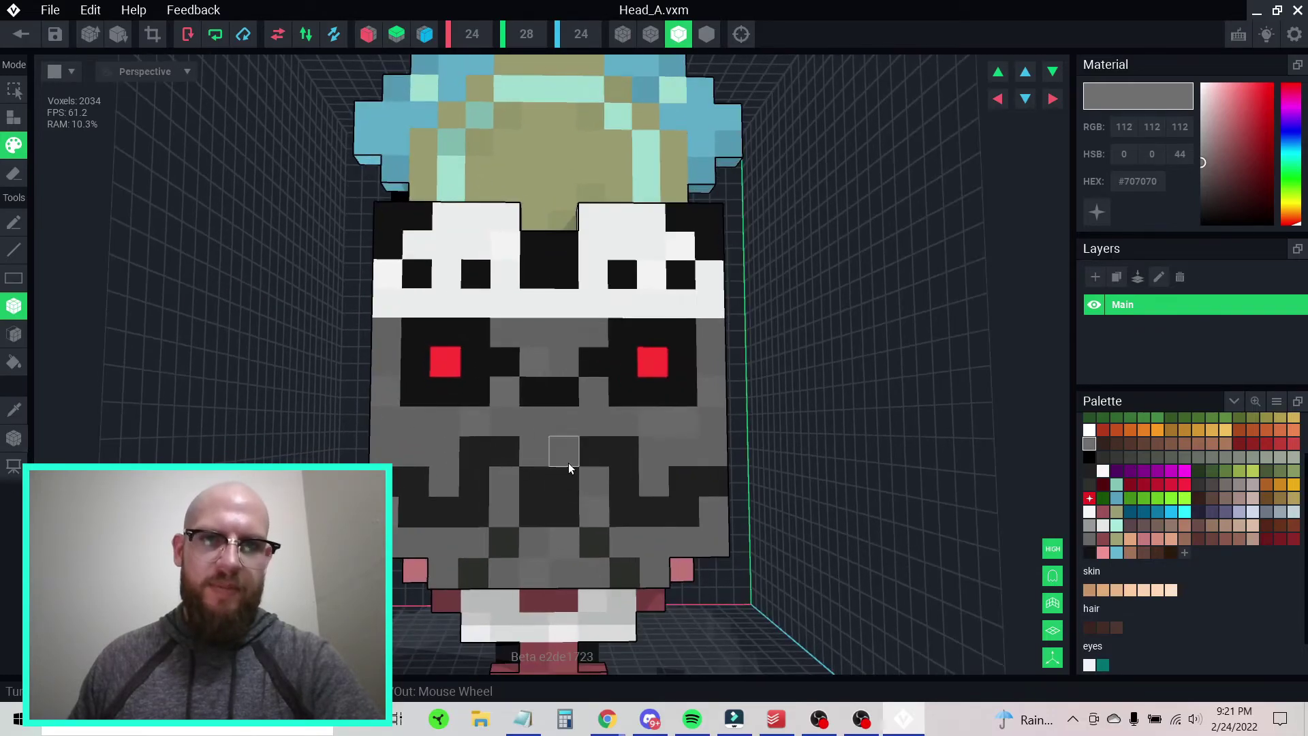
right_click_drag(564, 470, 486, 464)
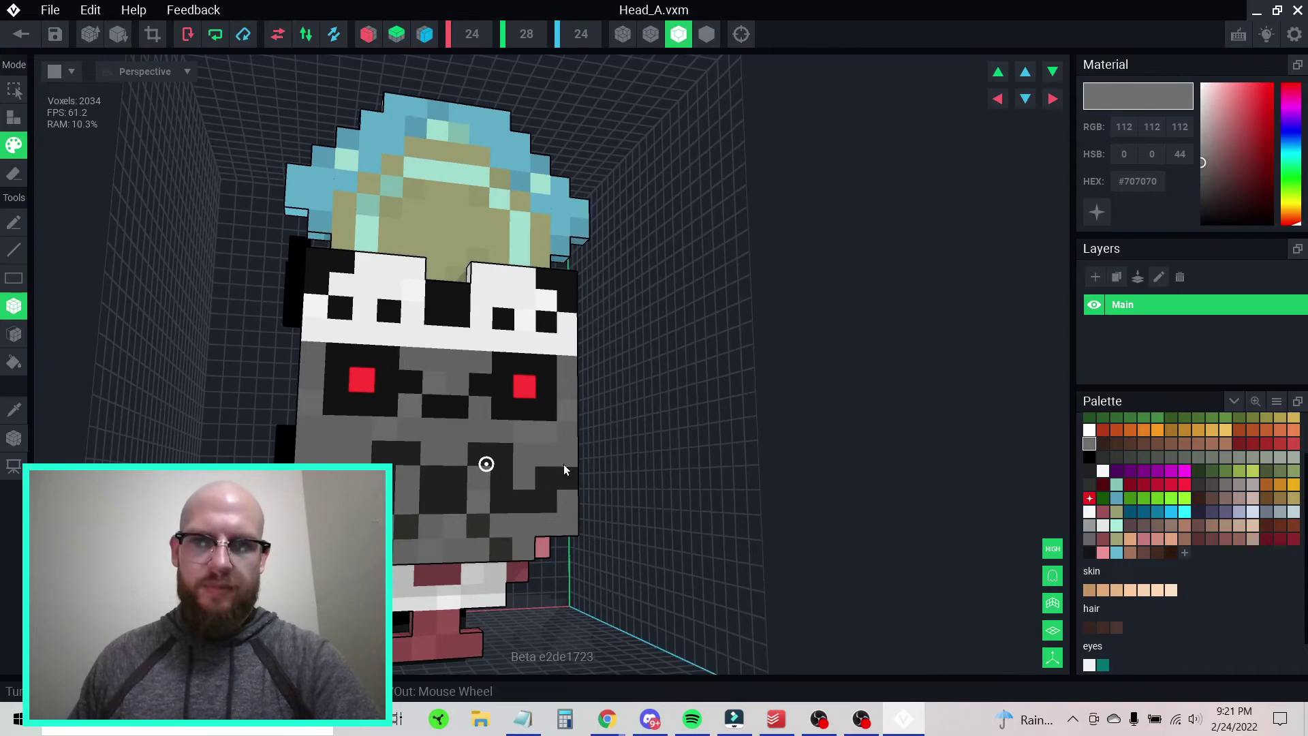
middle_click_drag(499, 480, 473, 455)
scroll(471, 476, "down", 1)
right_click_drag(470, 477, 446, 490)
middle_click_drag(418, 478, 459, 477)
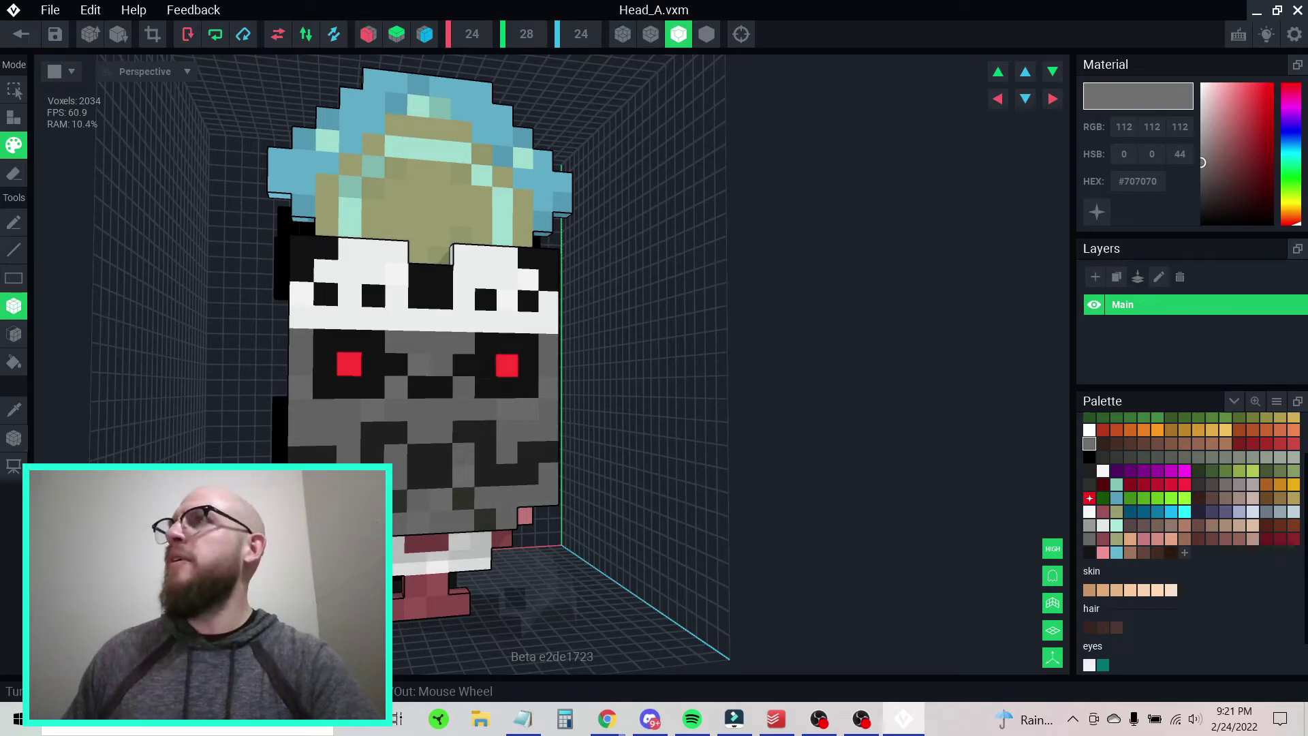
- Consult the Omnimorph #4807 artwork in the browser and store lavender #8F93C7 in the brown palette slot beside the light blue
left_click_drag(1307, 218, 1144, 76)
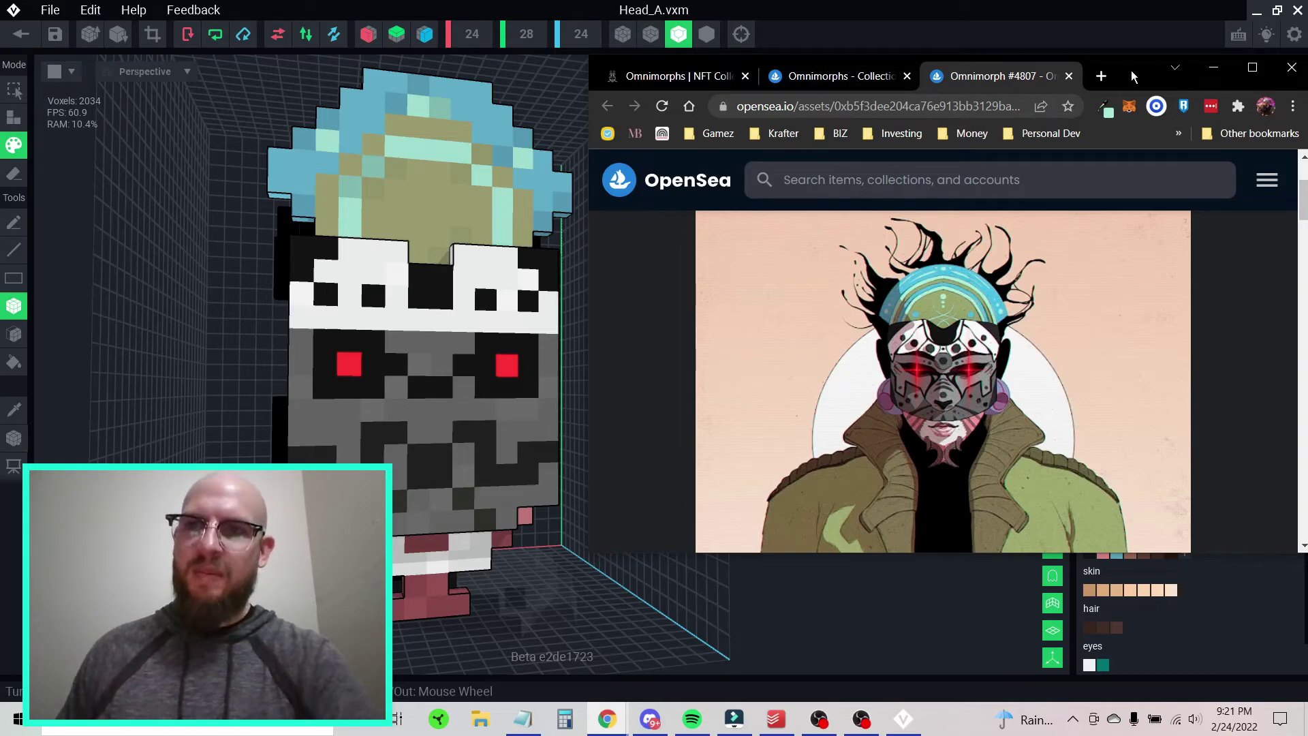
left_click_drag(1133, 76, 1307, 40)
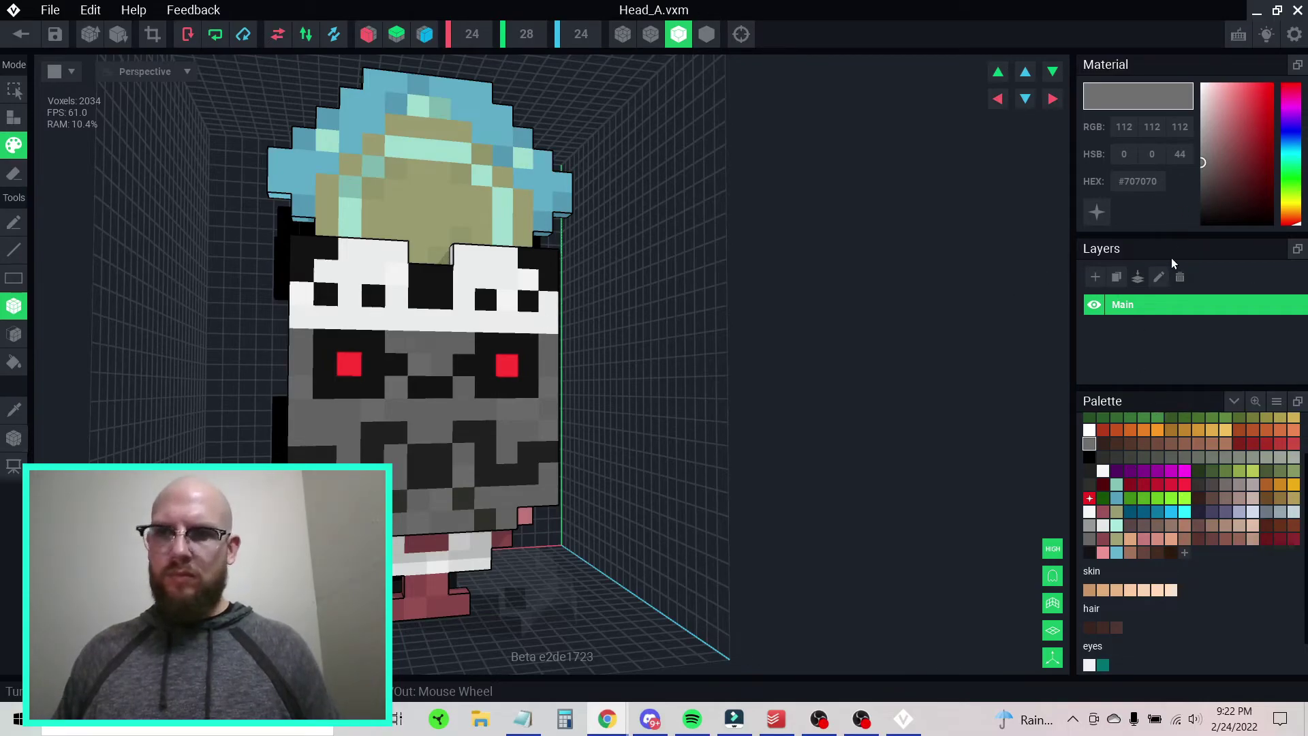
left_click(1130, 552)
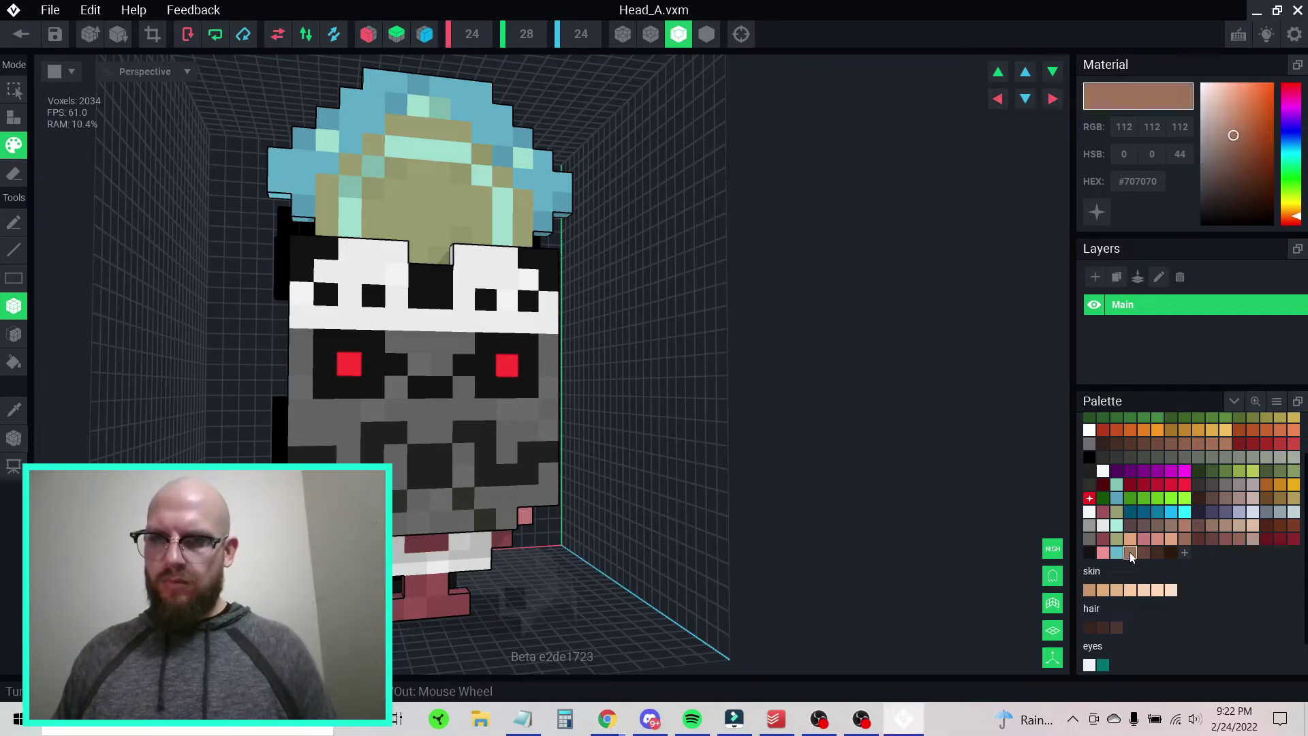
right_click(1154, 186)
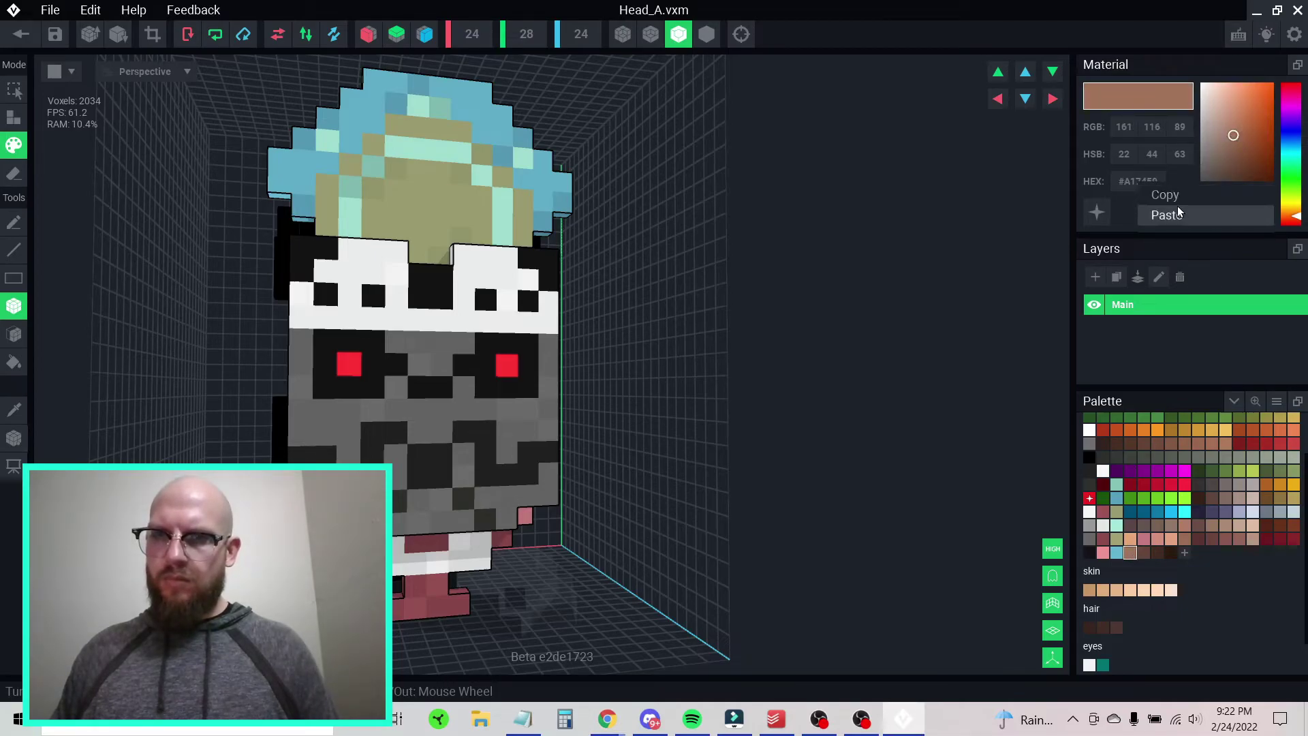
left_click(1176, 217)
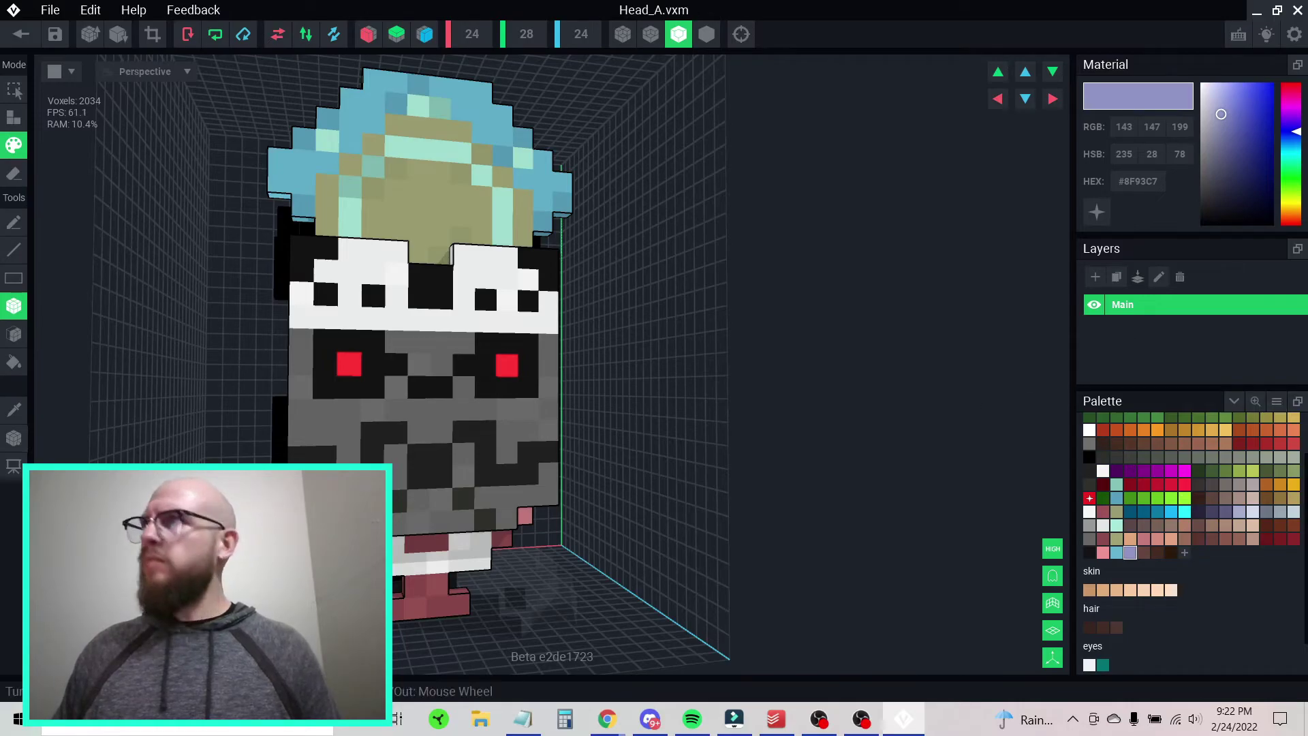
- Copy another purple from the reference colours and store #996897 in the tan palette slot above the lavender
key("alt+Tab")
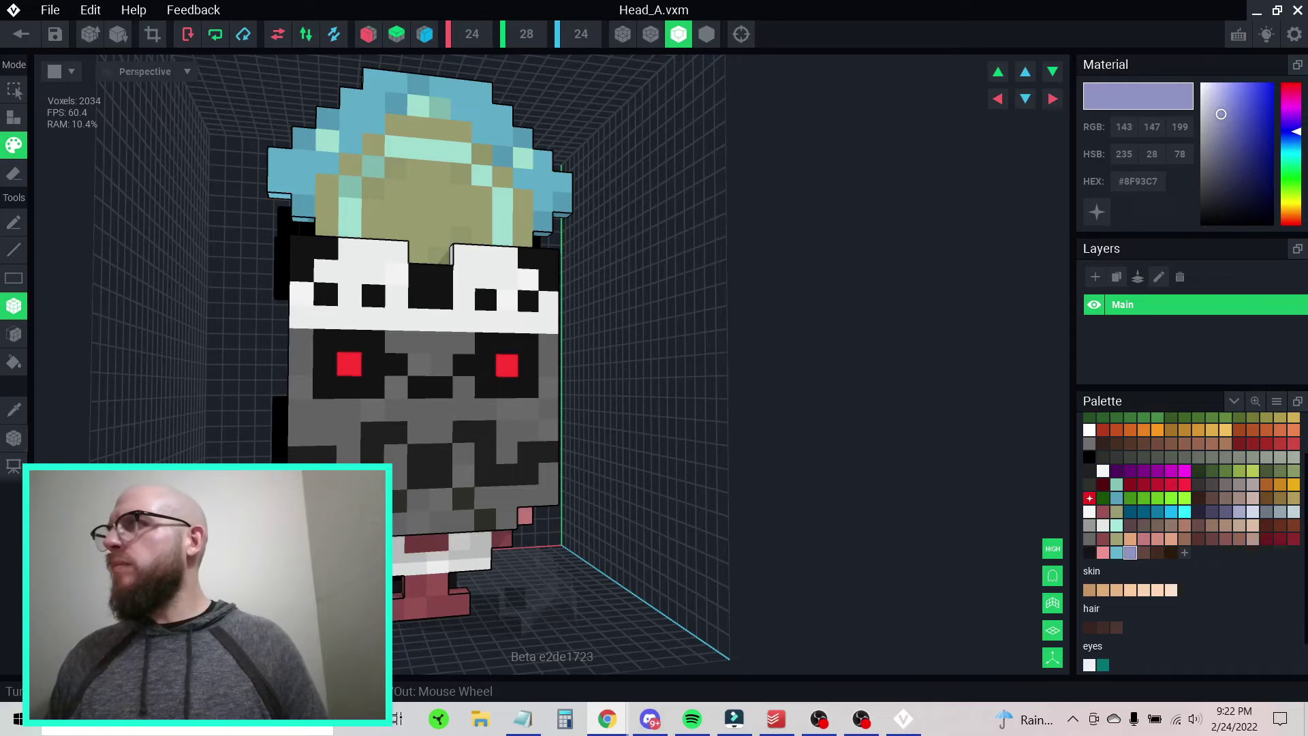
left_click(1130, 539)
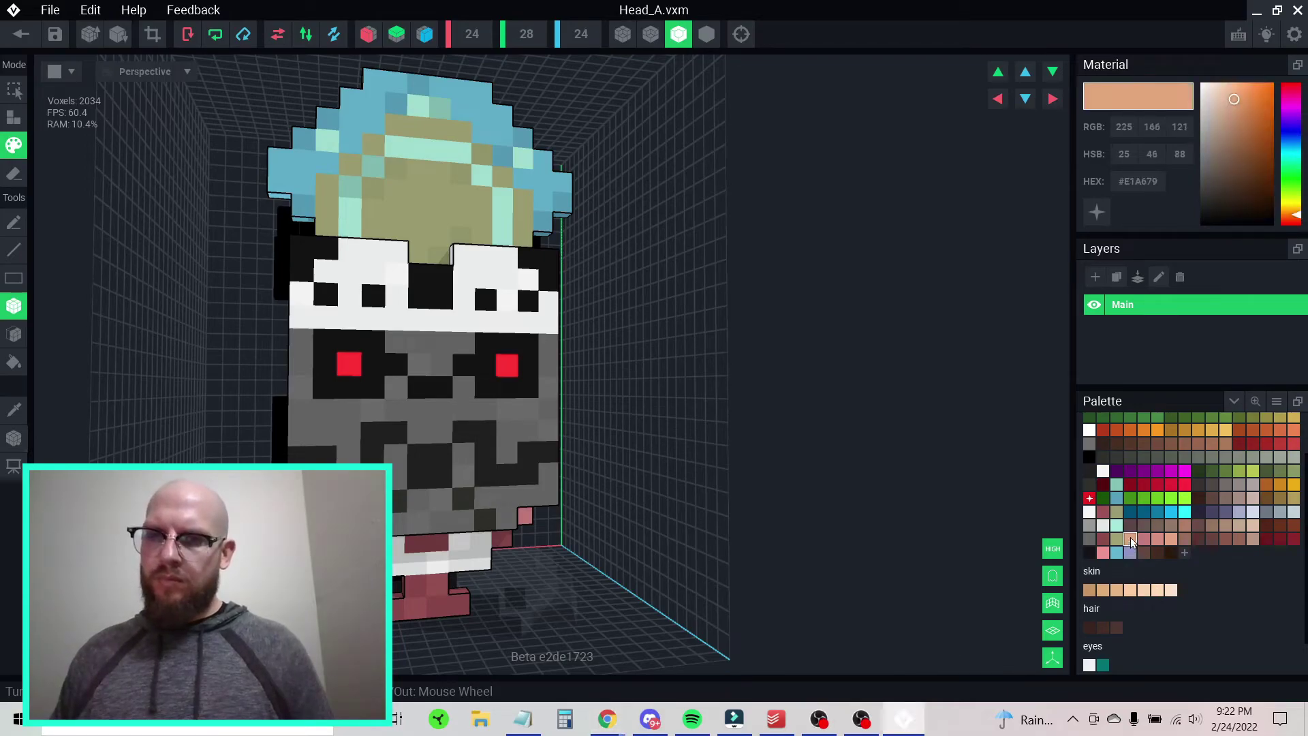
left_click(1141, 182)
right_click(1144, 182)
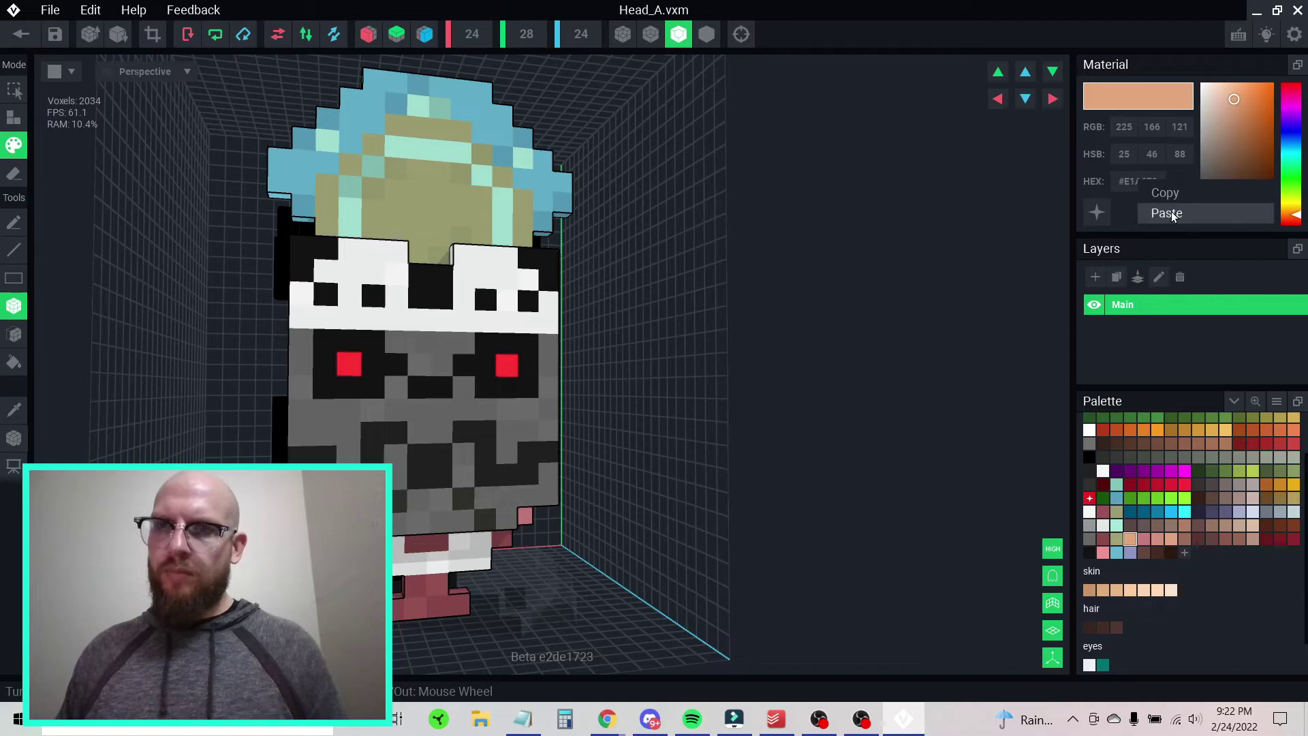
left_click(1166, 213)
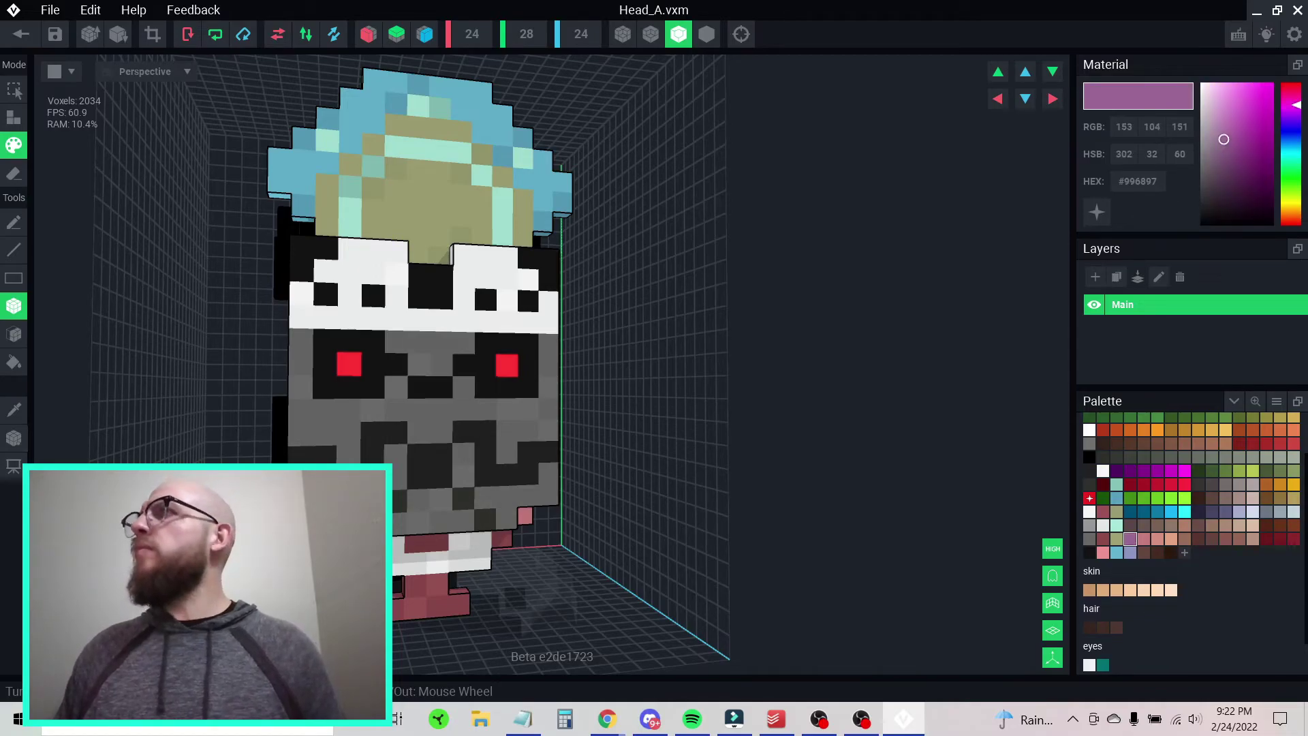
- Copy a dark plum from the browser's reference colours and store #632C48 in the brown palette slot above purple #996897
key("alt+Tab")
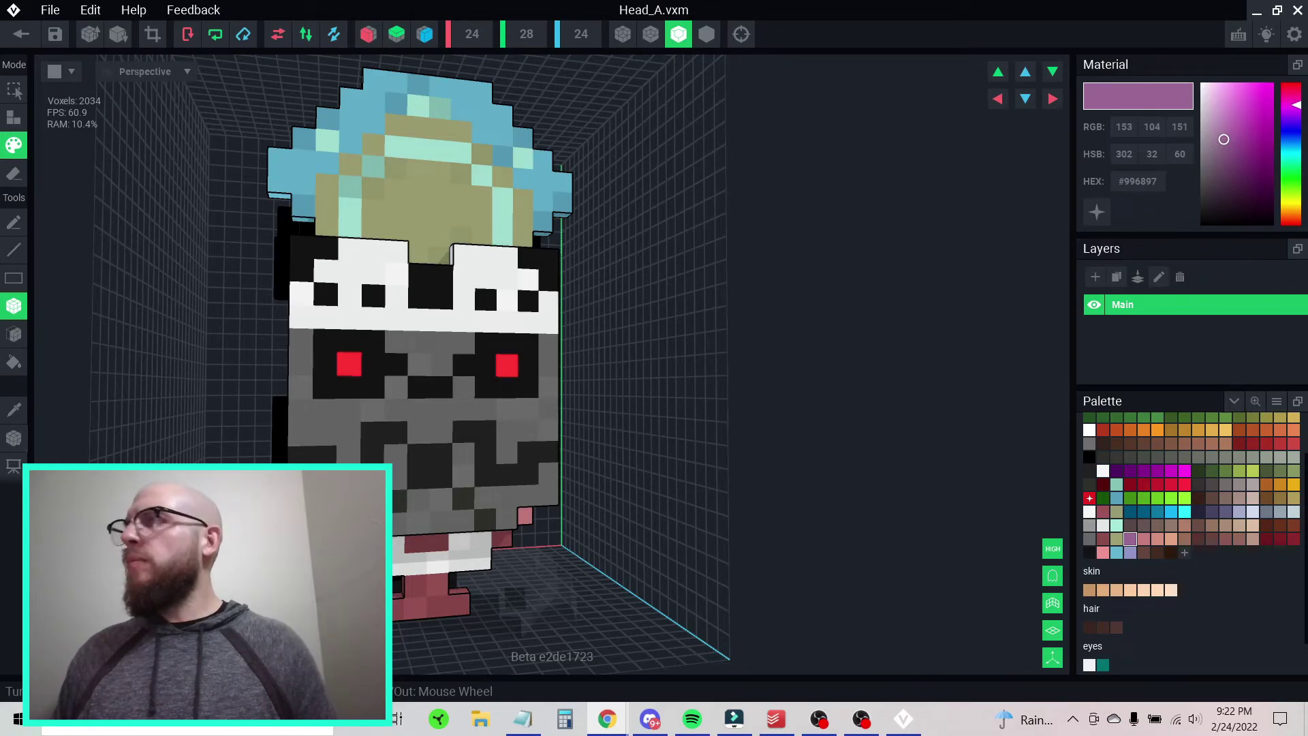
left_click(1130, 525)
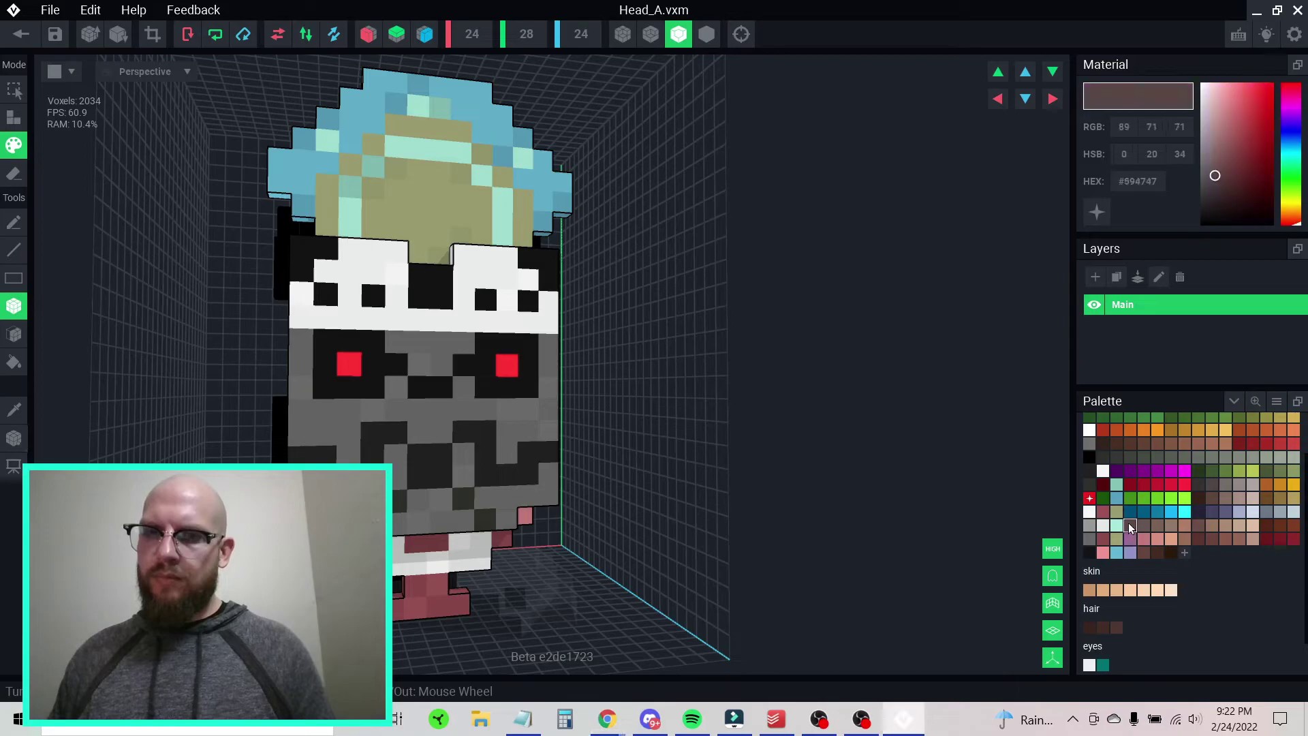
right_click(1134, 182)
left_click(1161, 216)
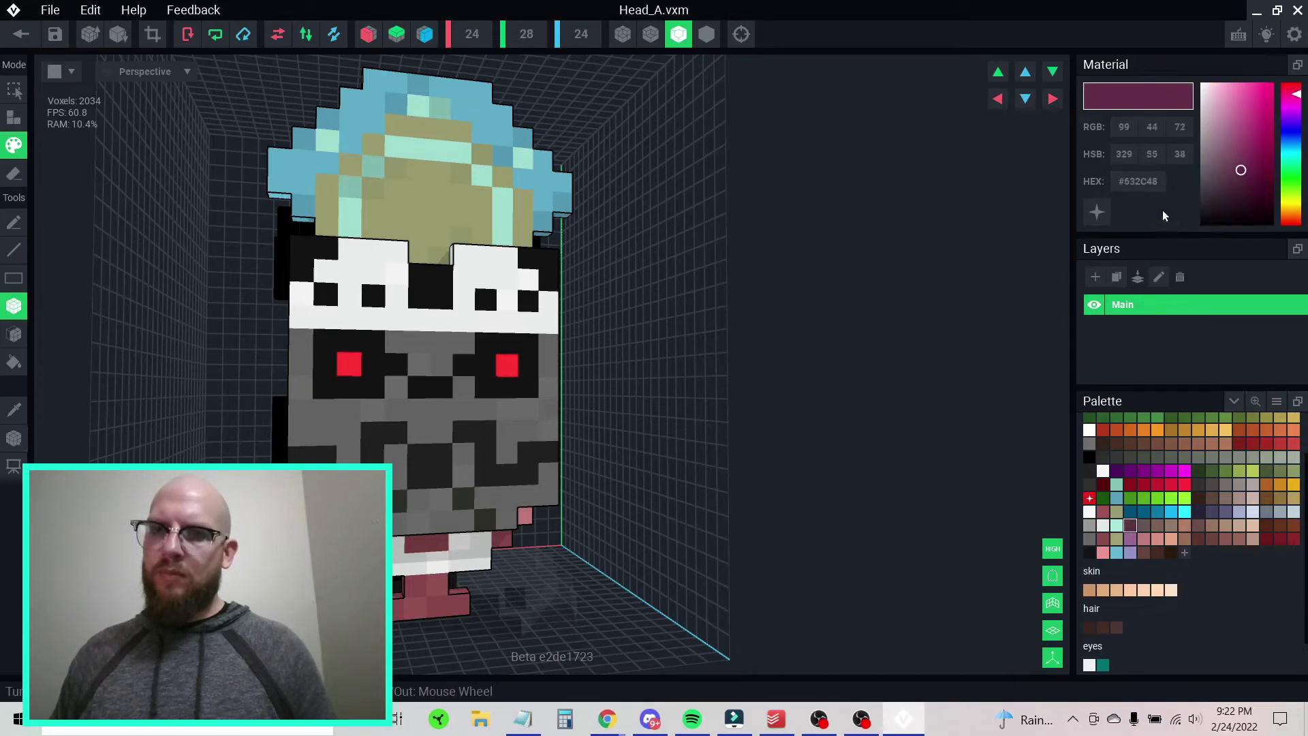
- Select lavender #8F93C7 and turn on X-axis mirroring, with the side of the head in view
left_click(1131, 552)
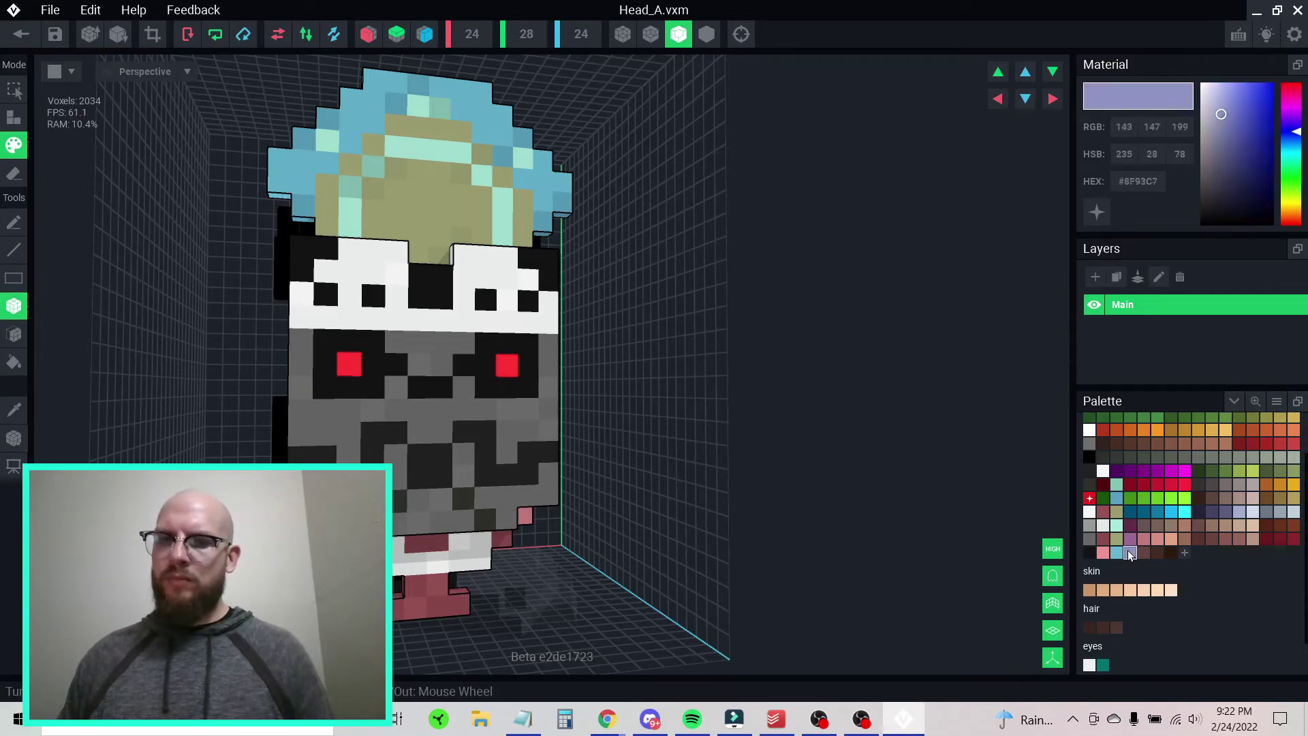
right_click_drag(350, 409, 327, 409)
left_click(365, 36)
right_click_drag(208, 448, 202, 462)
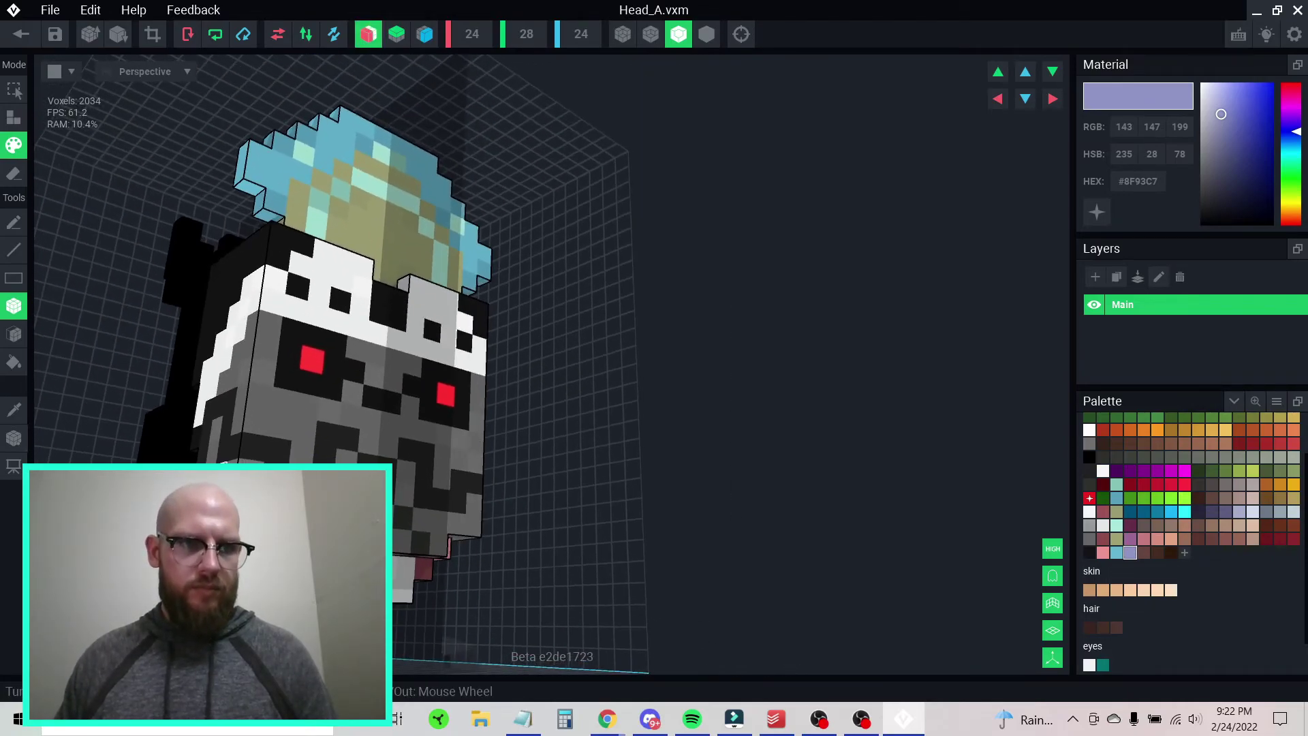
scroll(204, 465, "up", 4)
middle_click_drag(160, 514, 293, 419)
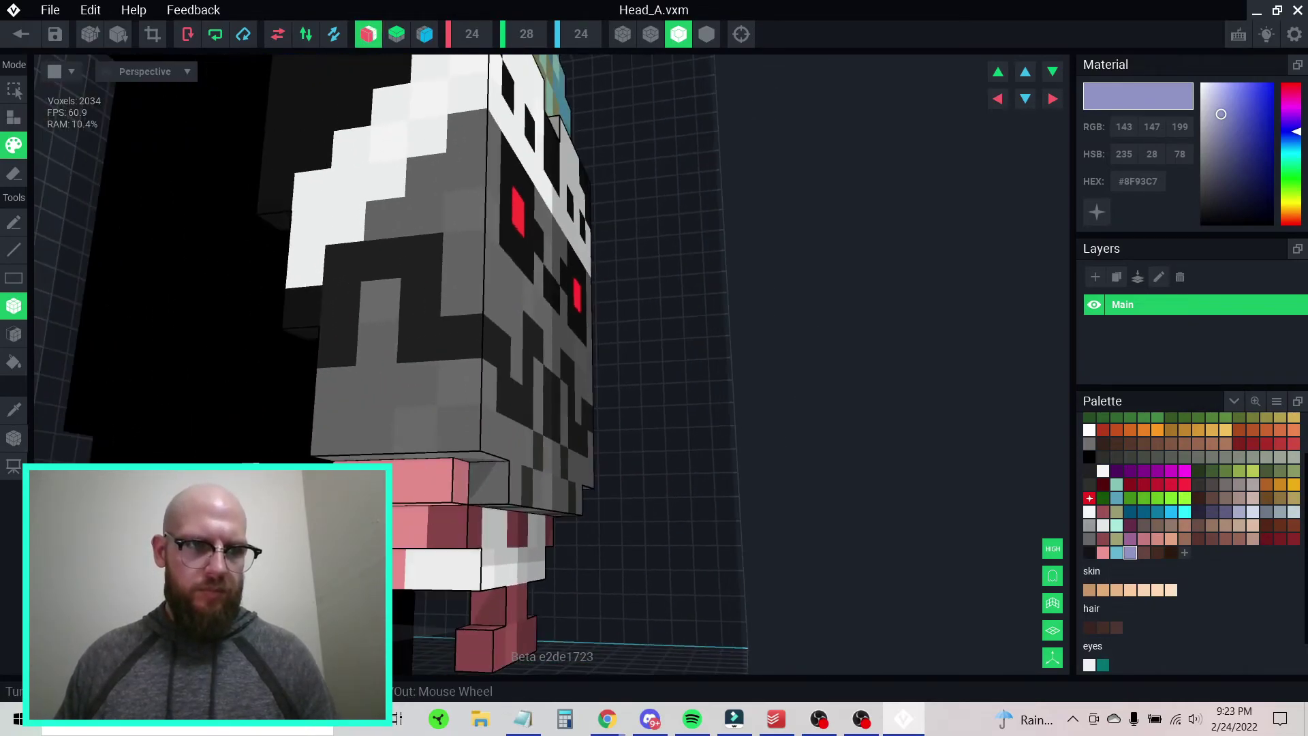
scroll(293, 418, "down", 3)
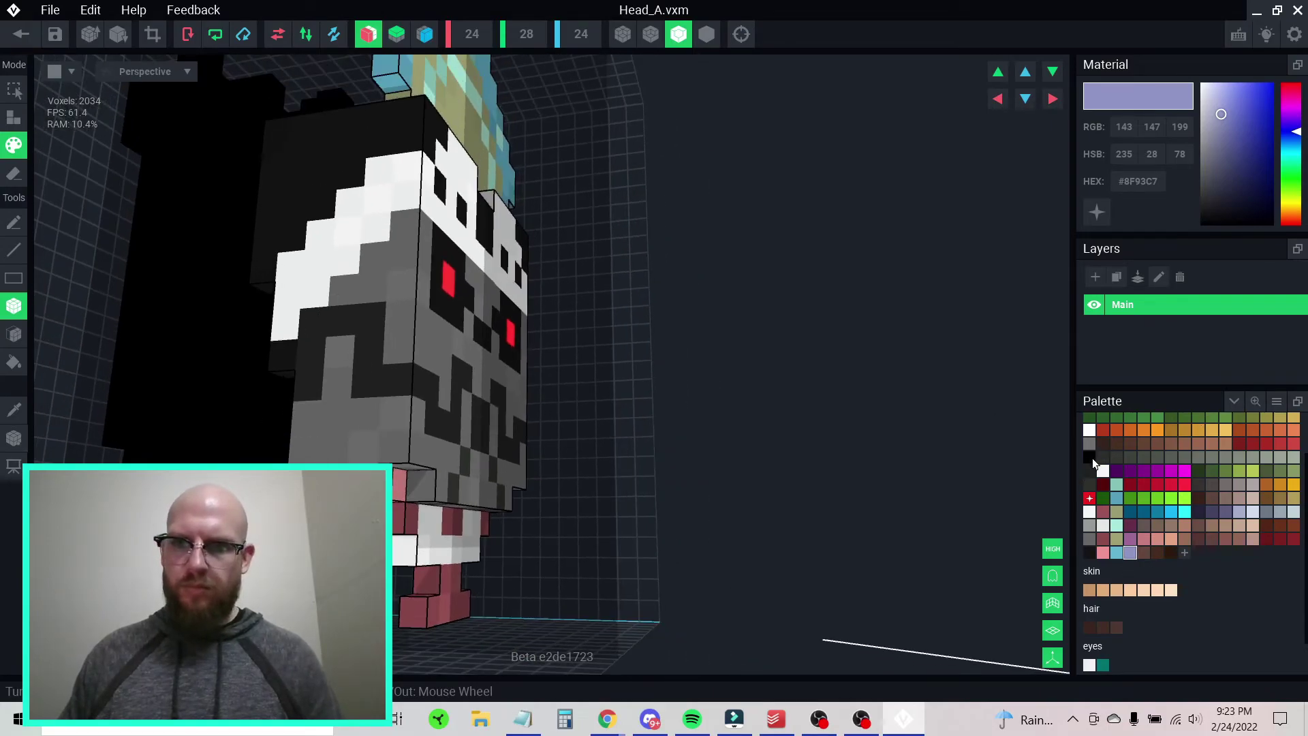
- Lighten the black palette colour of the structure behind the head to dark grey-green #464B44
left_click(1089, 458)
mouse_move(1203, 159)
left_mouse_down()
mouse_move(1205, 194)
mouse_move(1207, 184)
left_mouse_up()
scroll(320, 387, "up", 3)
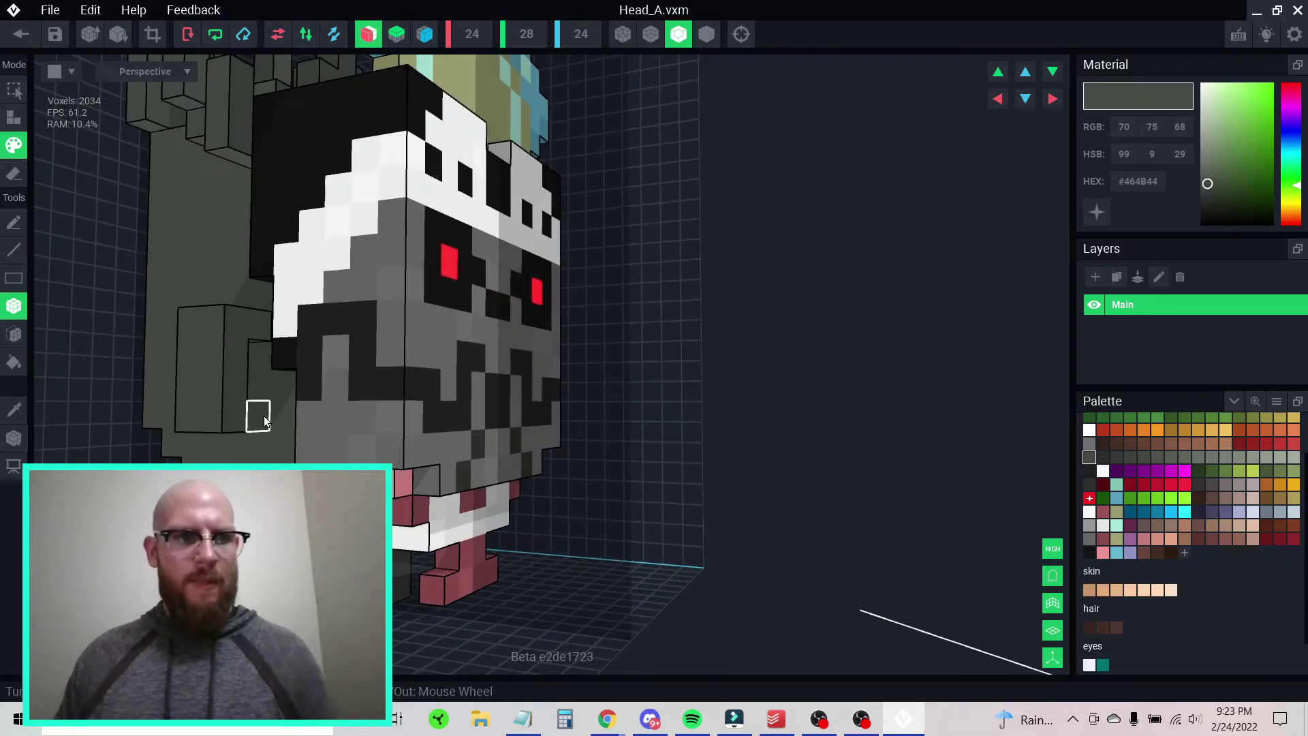
- Attach mirrored lavender #8F93C7 voxels to the dark structure beside the lower jaw
key("a")
left_click(264, 420)
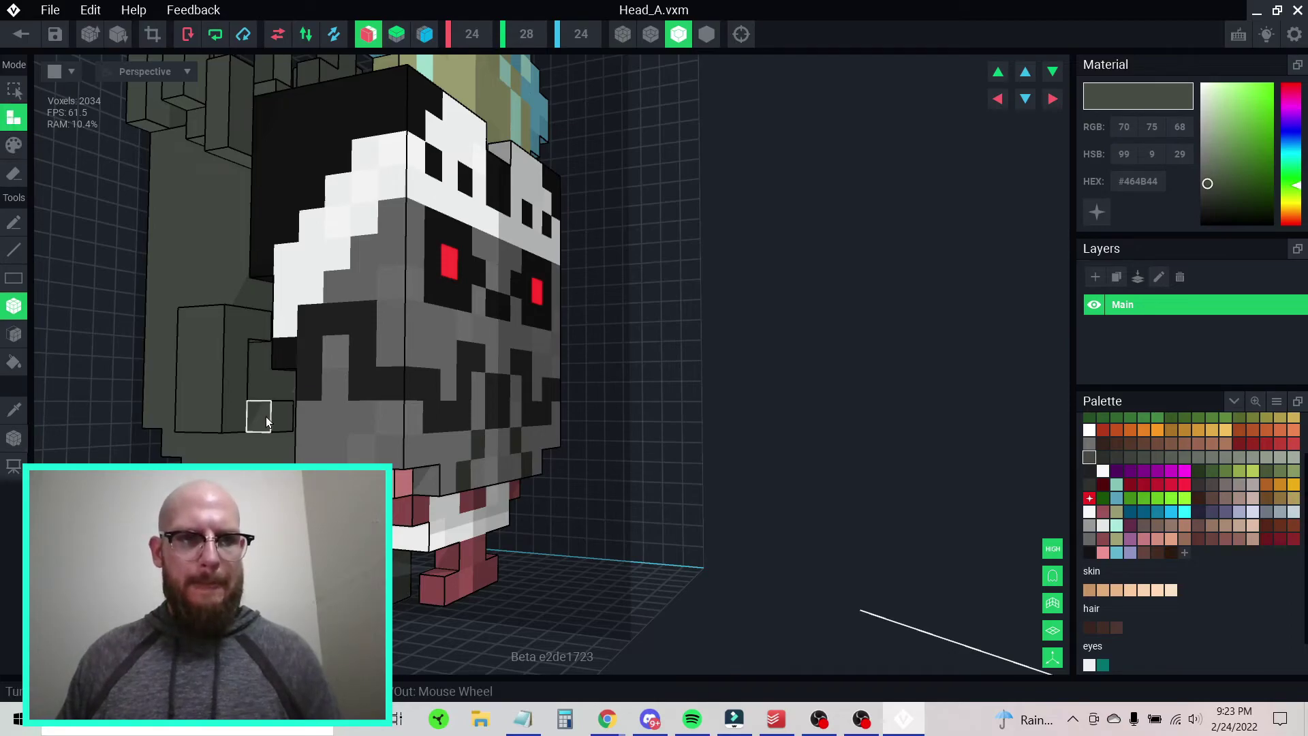
left_click(266, 436)
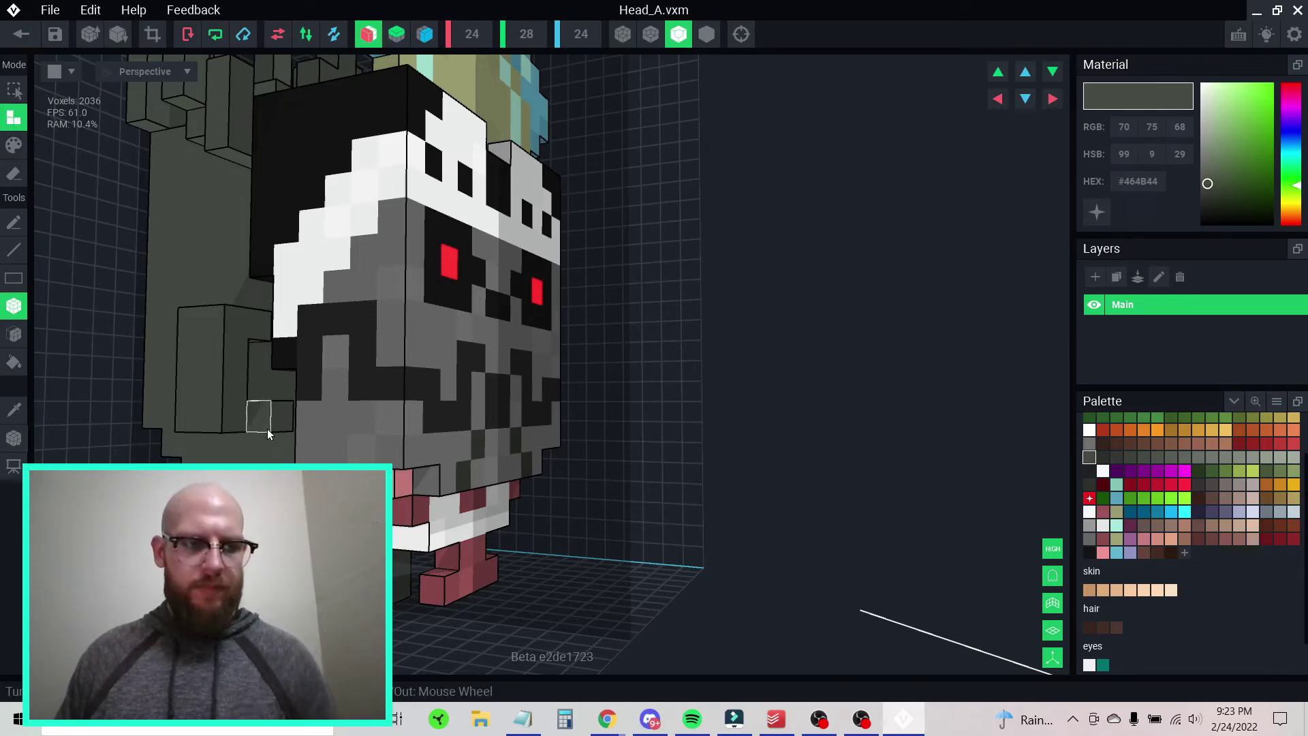
left_click(1129, 553)
left_click(259, 415)
left_click(264, 435)
left_click(263, 434)
left_click(245, 433)
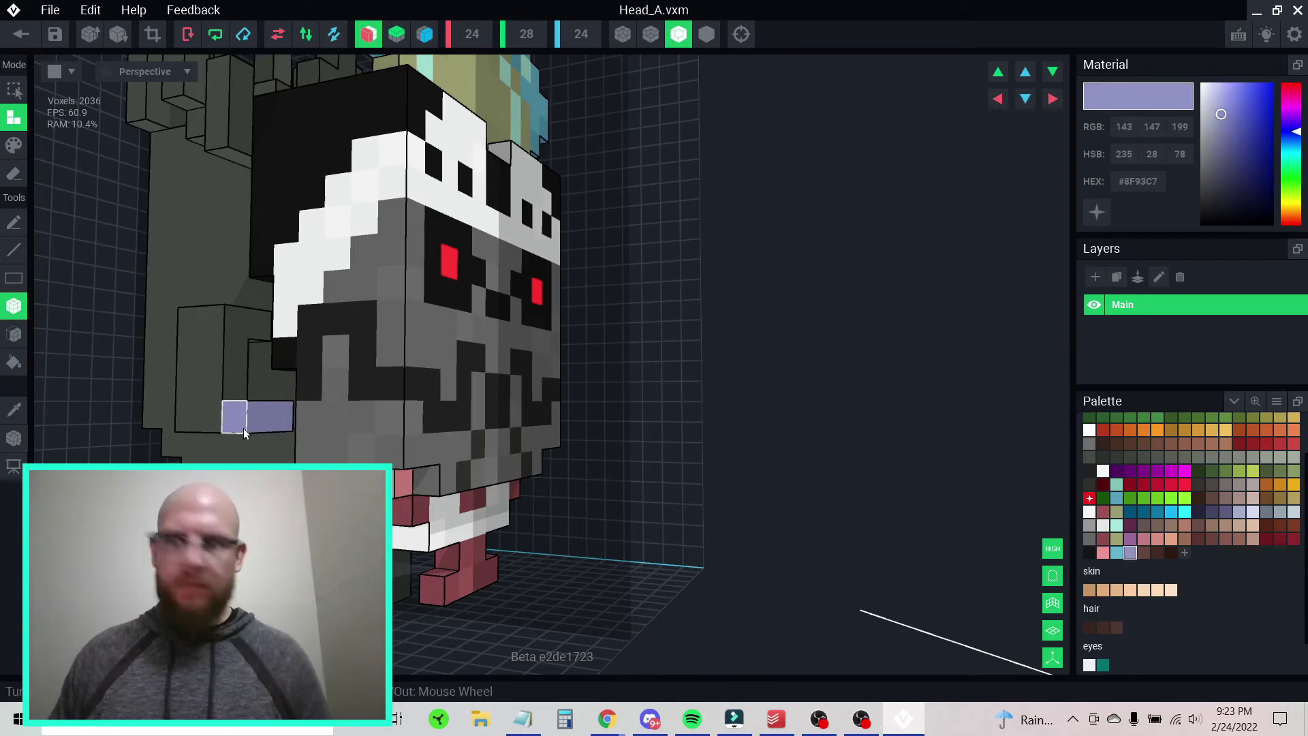
left_click(244, 436)
left_click(235, 433)
left_click(235, 434)
- Enlarge the mirrored lavender blocks beside the jaw with more voxels on their exposed faces
right_click_drag(235, 433, 230, 436)
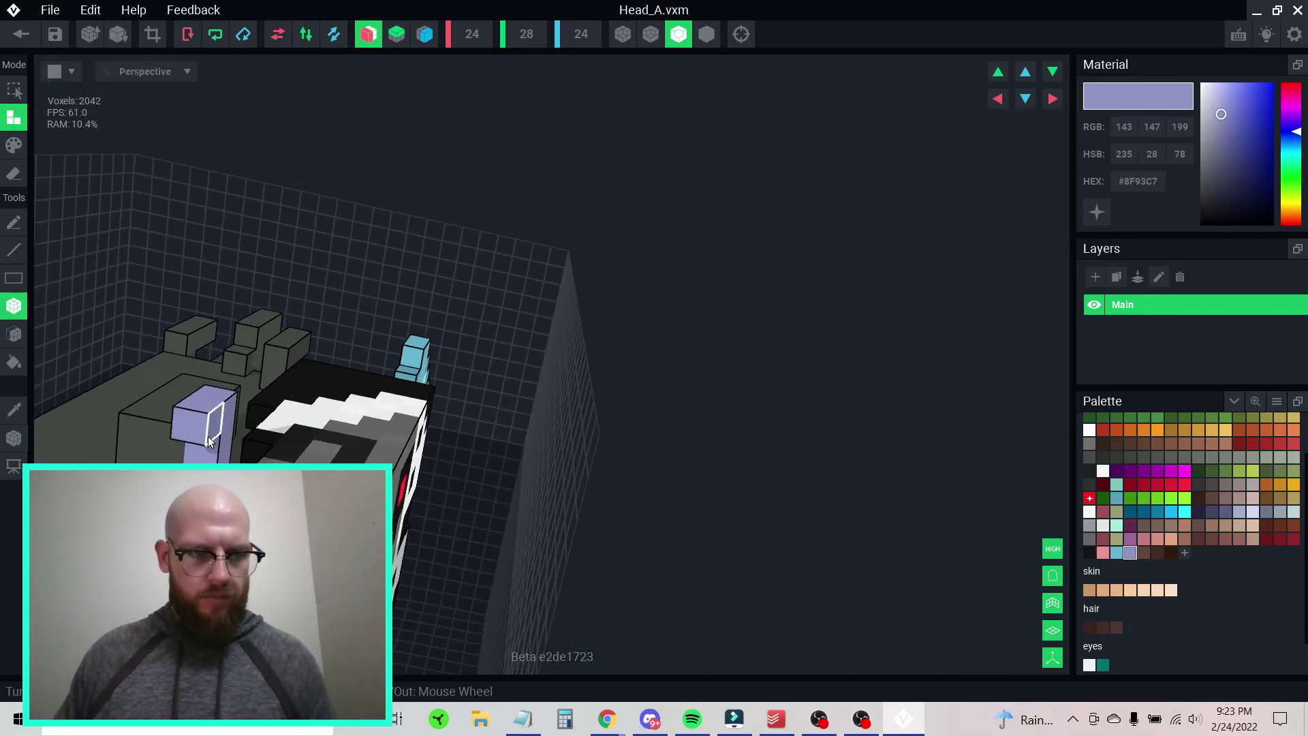
right_click_drag(221, 477, 133, 375)
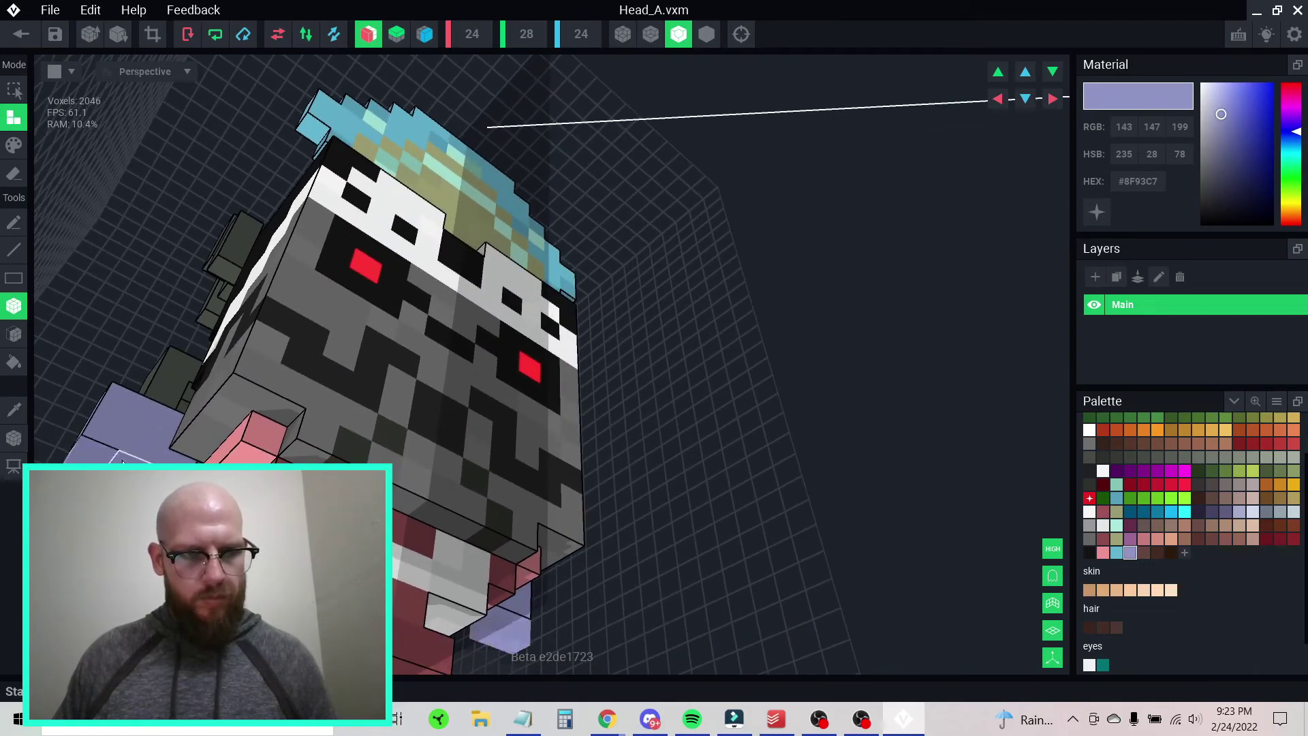
left_click(146, 500)
right_click_drag(146, 500, 167, 575)
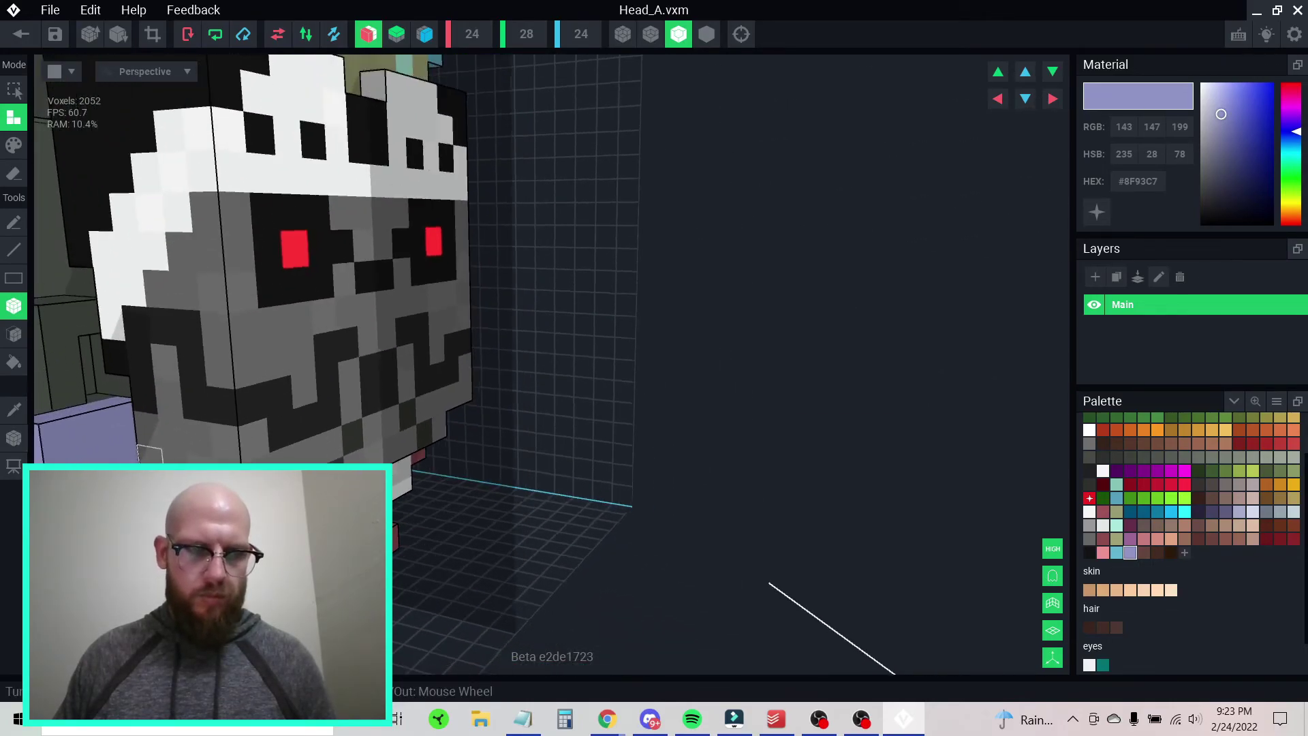
scroll(146, 490, "down", 3)
mouse_move(155, 455)
right_mouse_down()
mouse_move(173, 440)
mouse_move(105, 429)
mouse_move(150, 444)
right_mouse_up()
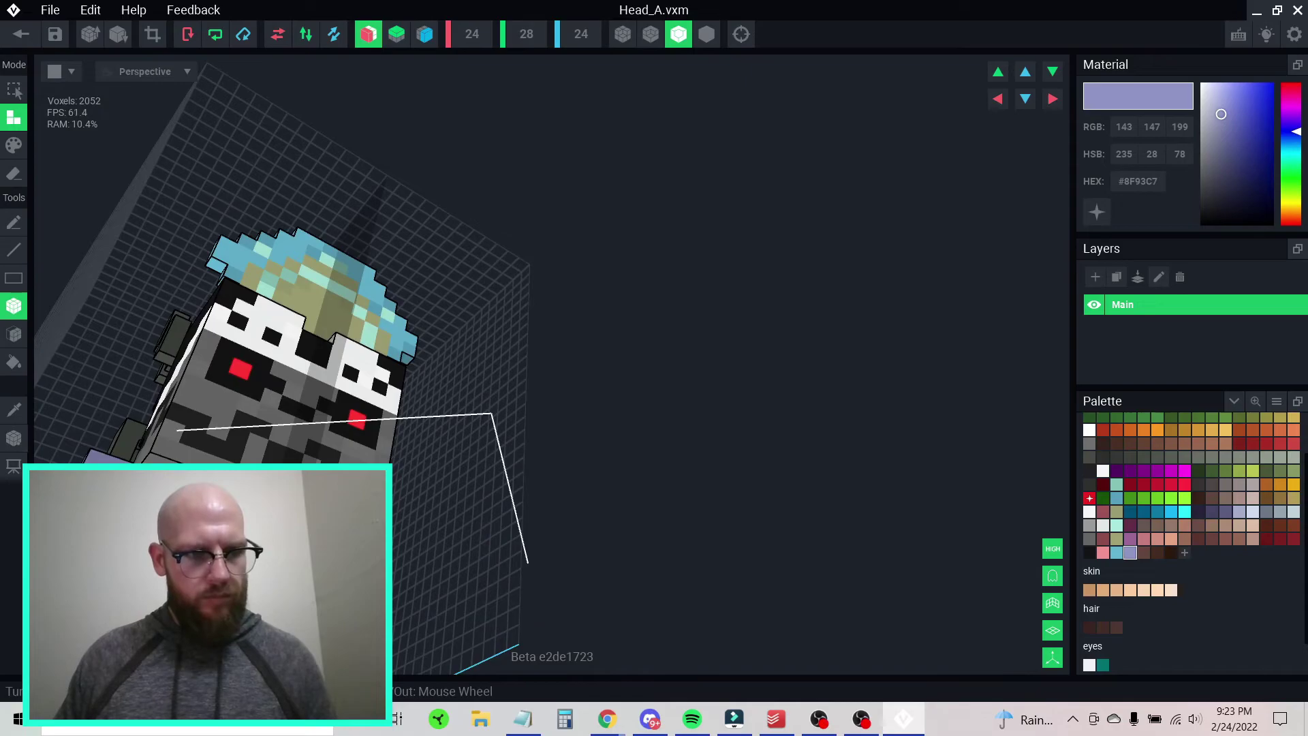
right_click_drag(176, 467, 113, 464)
left_click(109, 469)
scroll(109, 469, "down", 3)
scroll(202, 448, "down", 3)
right_click_drag(203, 447, 243, 425)
right_click_drag(431, 339, 345, 340)
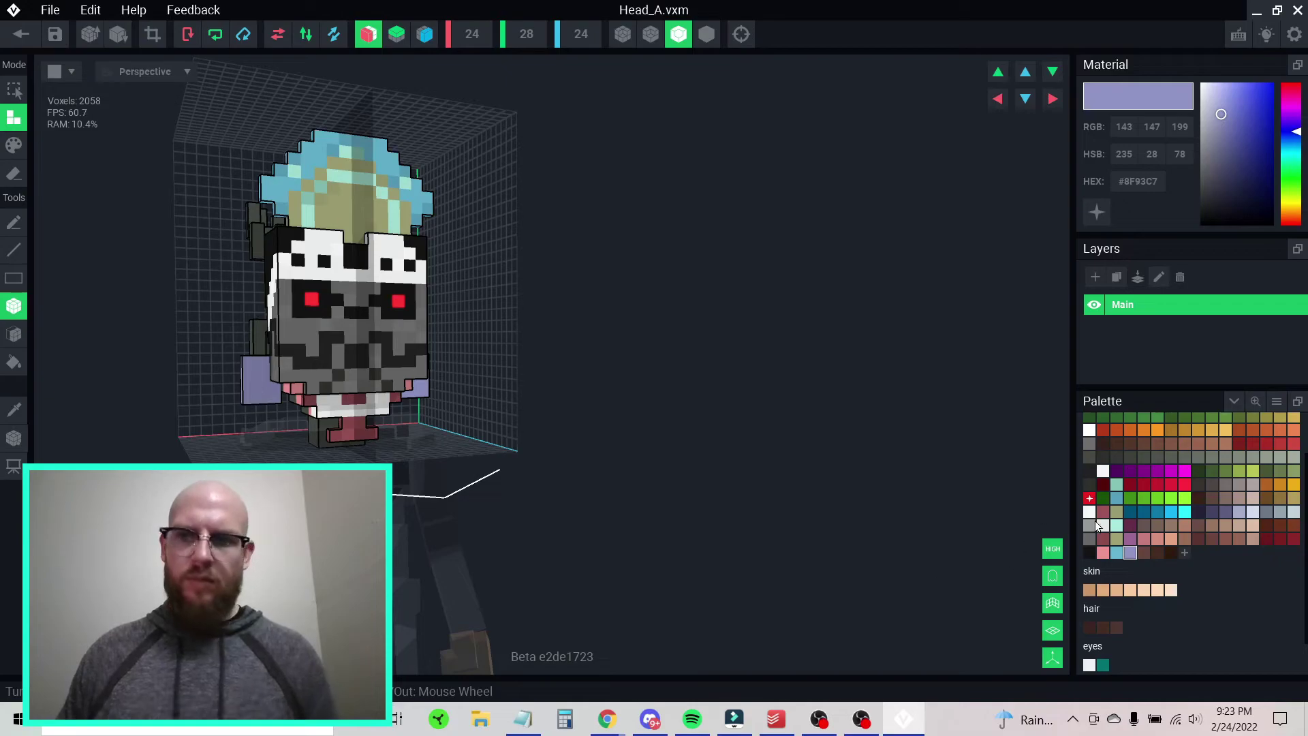
- Attach mirrored purple #996897 voxels to the lavender blocks beside the jaw
left_click(1132, 541)
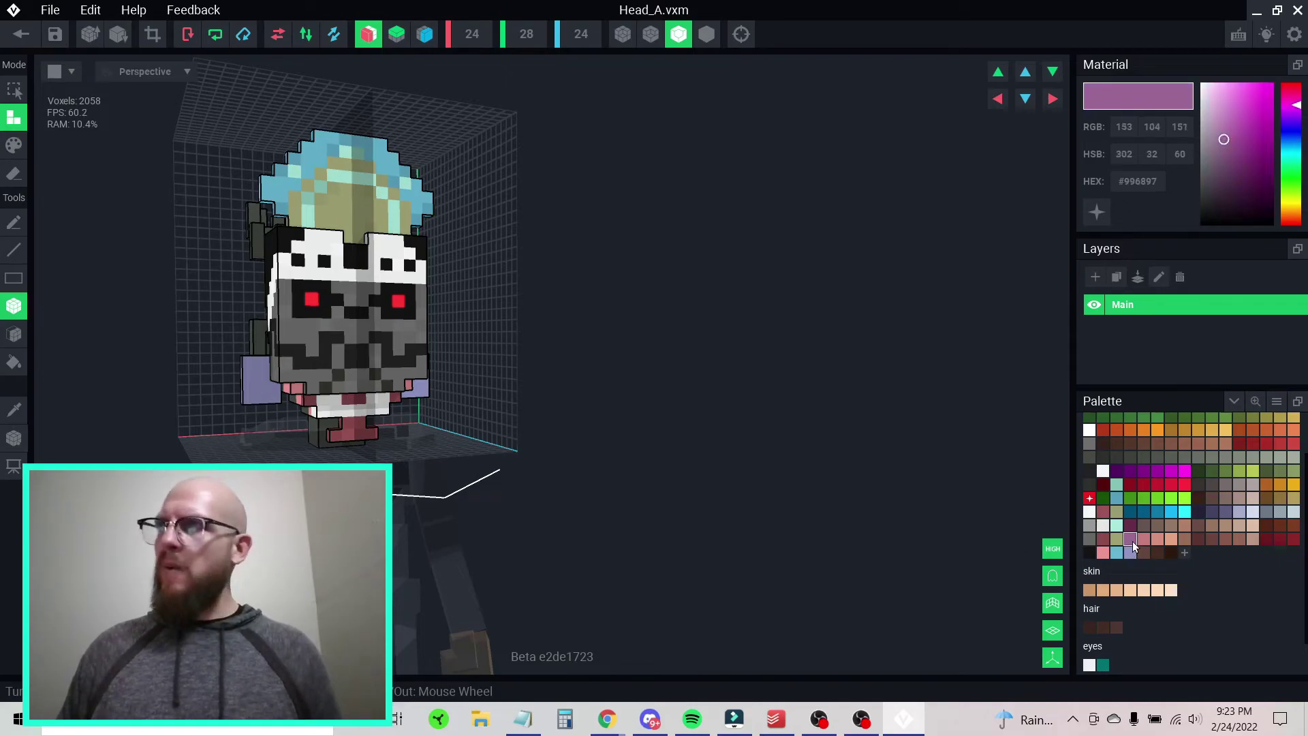
left_click(251, 383)
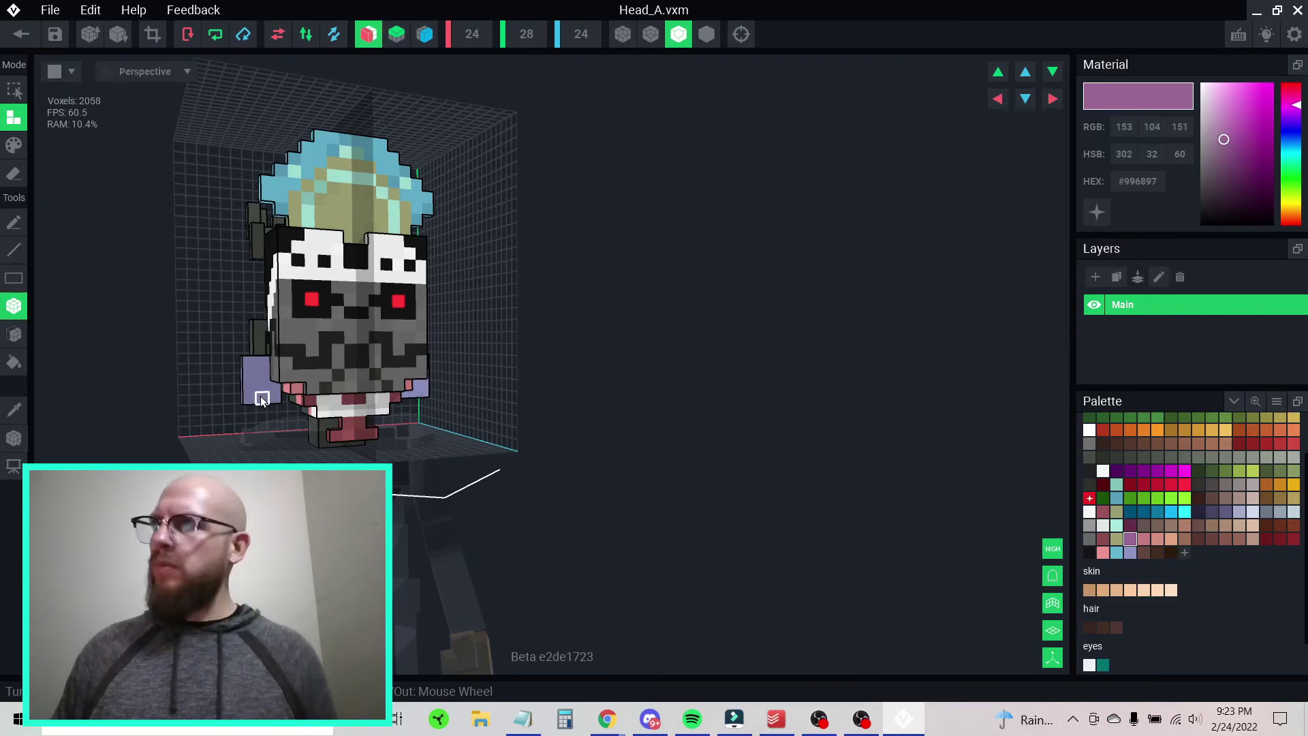
key("ctrl+z")
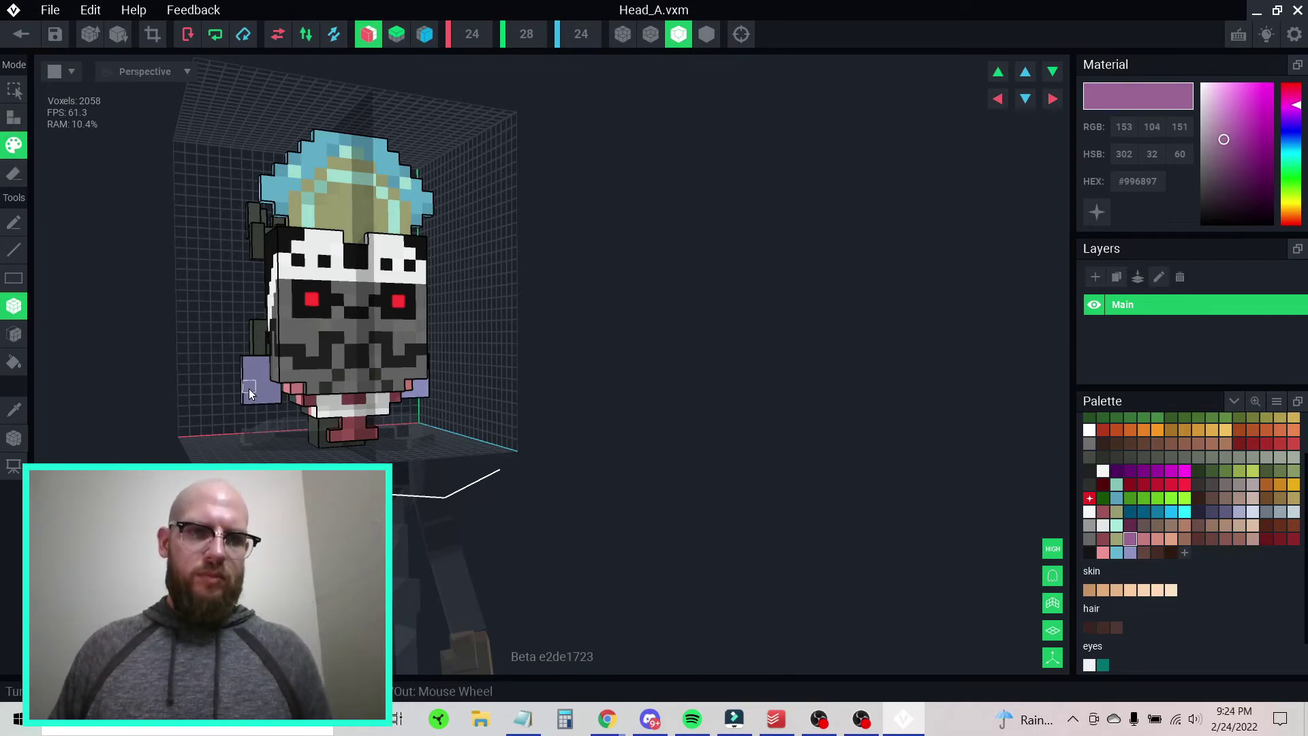
right_click_drag(259, 395, 291, 395)
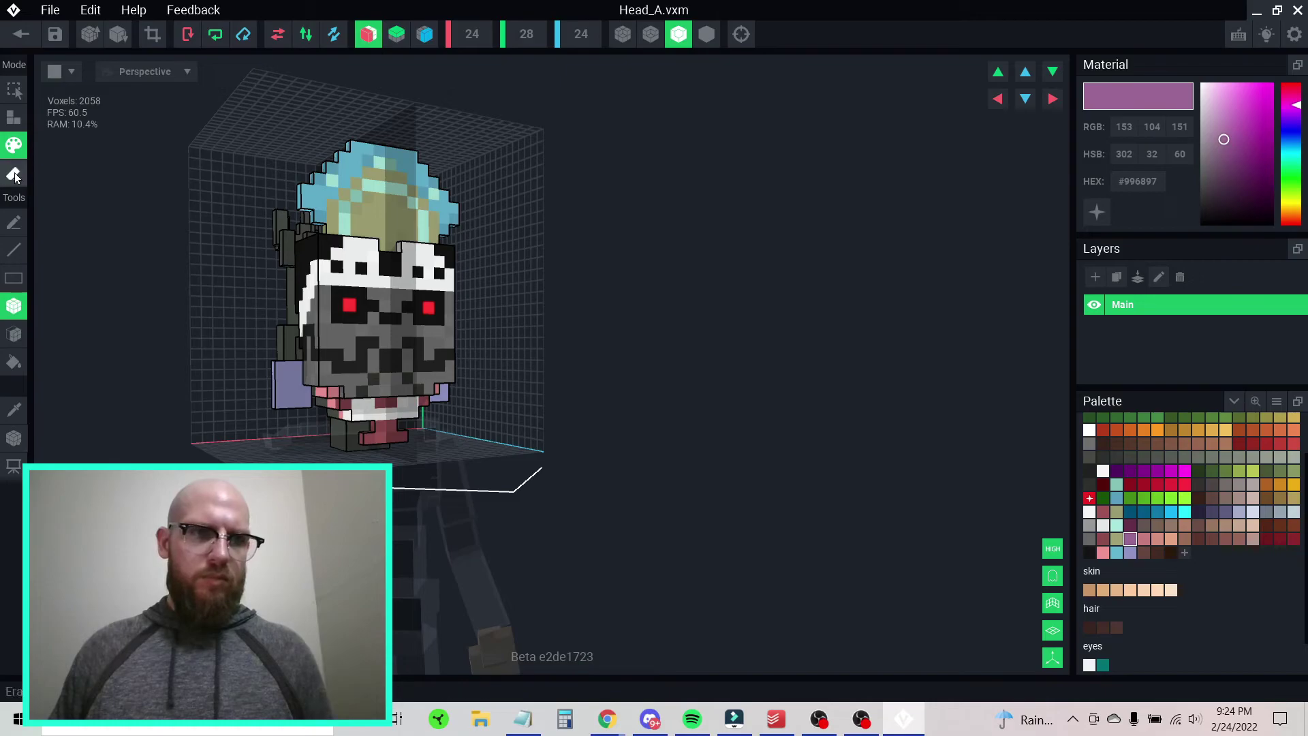
left_click(284, 395)
mouse_move(284, 396)
right_mouse_down()
mouse_move(312, 400)
mouse_move(289, 381)
mouse_move(263, 398)
mouse_move(231, 385)
mouse_move(248, 401)
mouse_move(293, 398)
right_mouse_up()
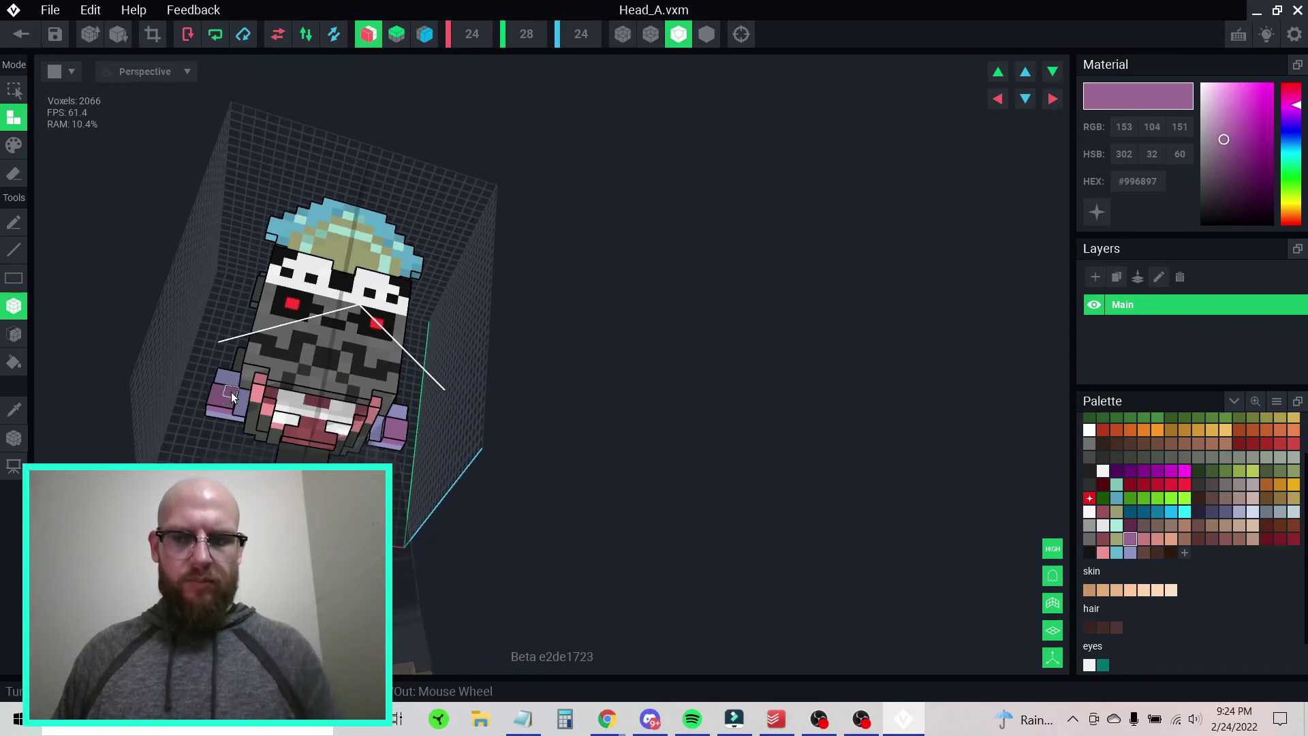
- Sample lavender #8F93C7 from the side block and extend its lavender area around the purple with the Face tool
left_click(222, 376, "alt")
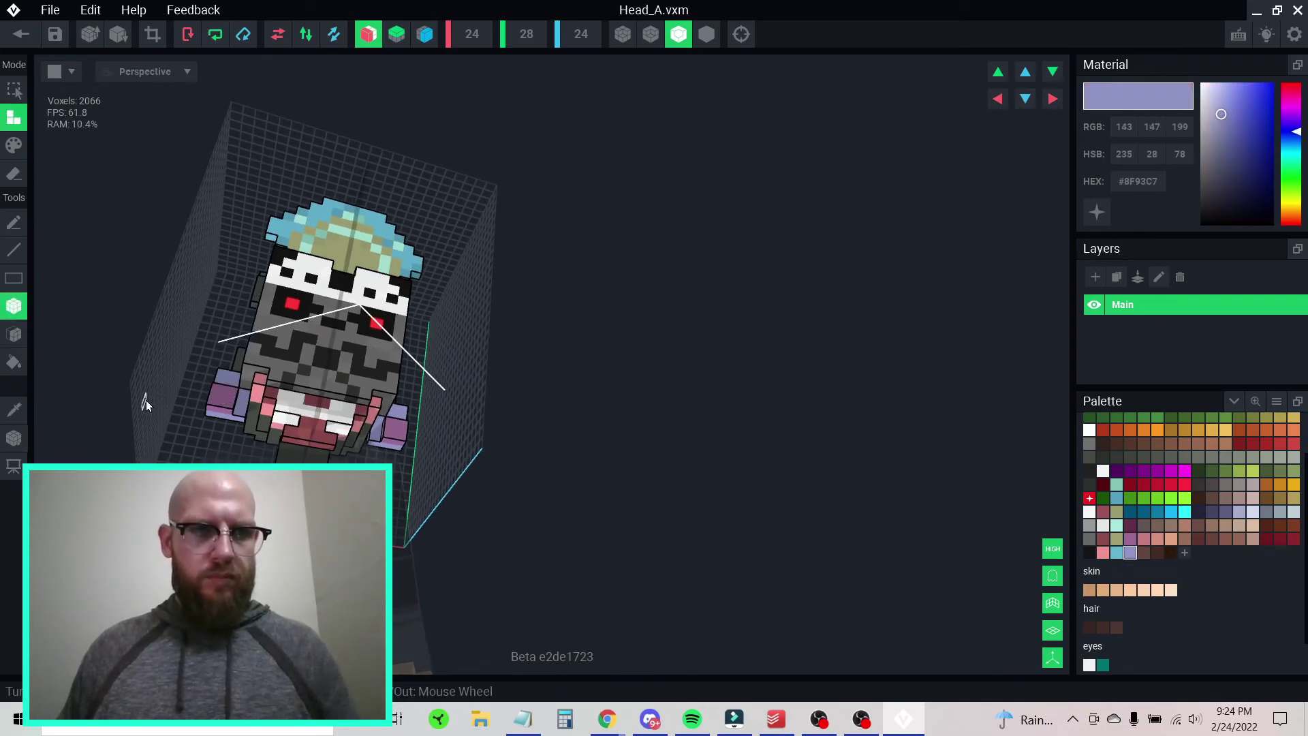
key("f")
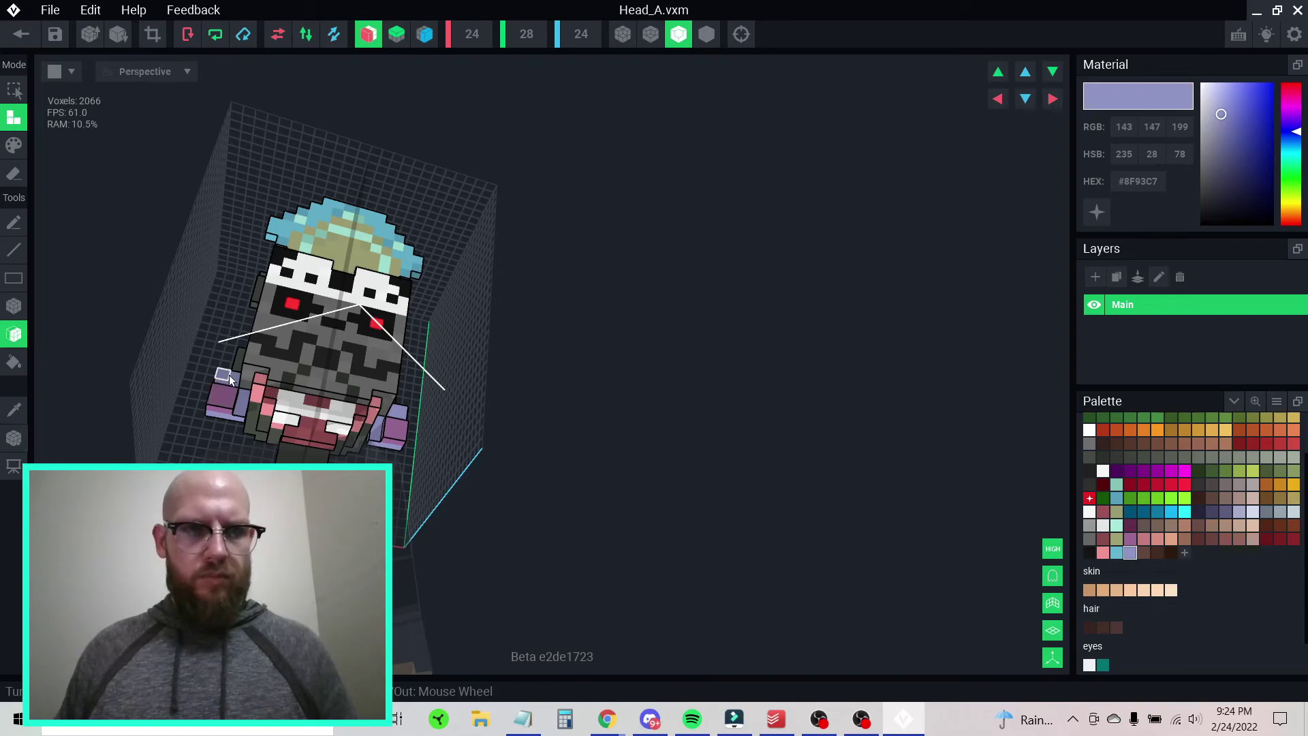
left_click(240, 383)
right_click_drag(240, 383, 162, 387)
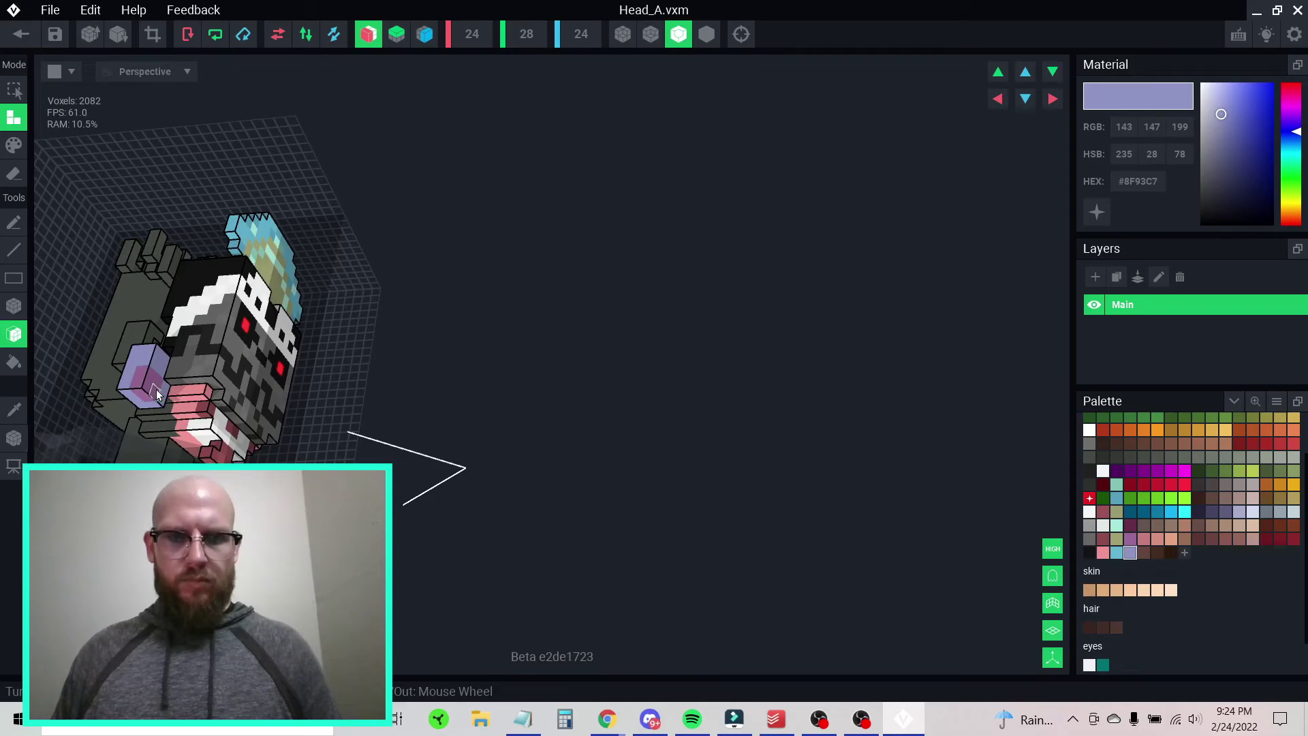
- Paint dark plum #632C48 on the outer side of the lavender blocks beside the purple, undoing the whole-face fill
key("i")
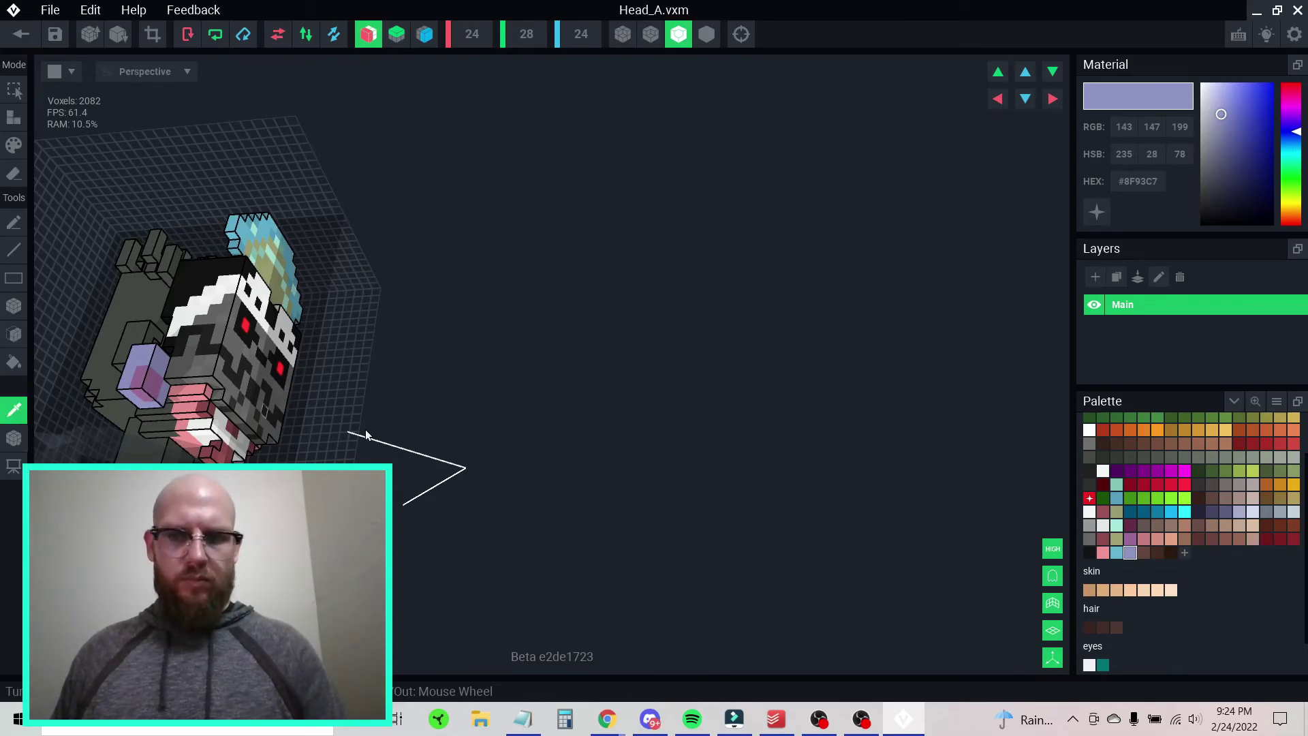
left_click(1131, 524)
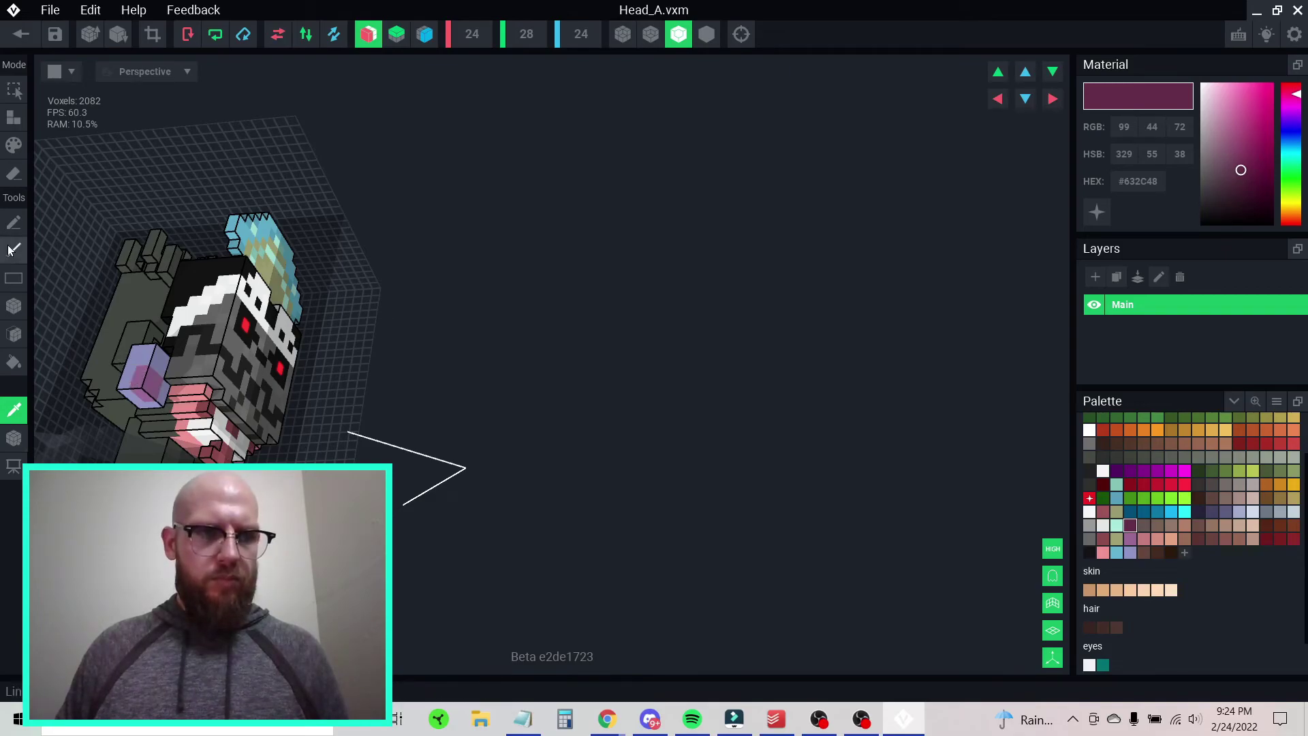
left_click(14, 144)
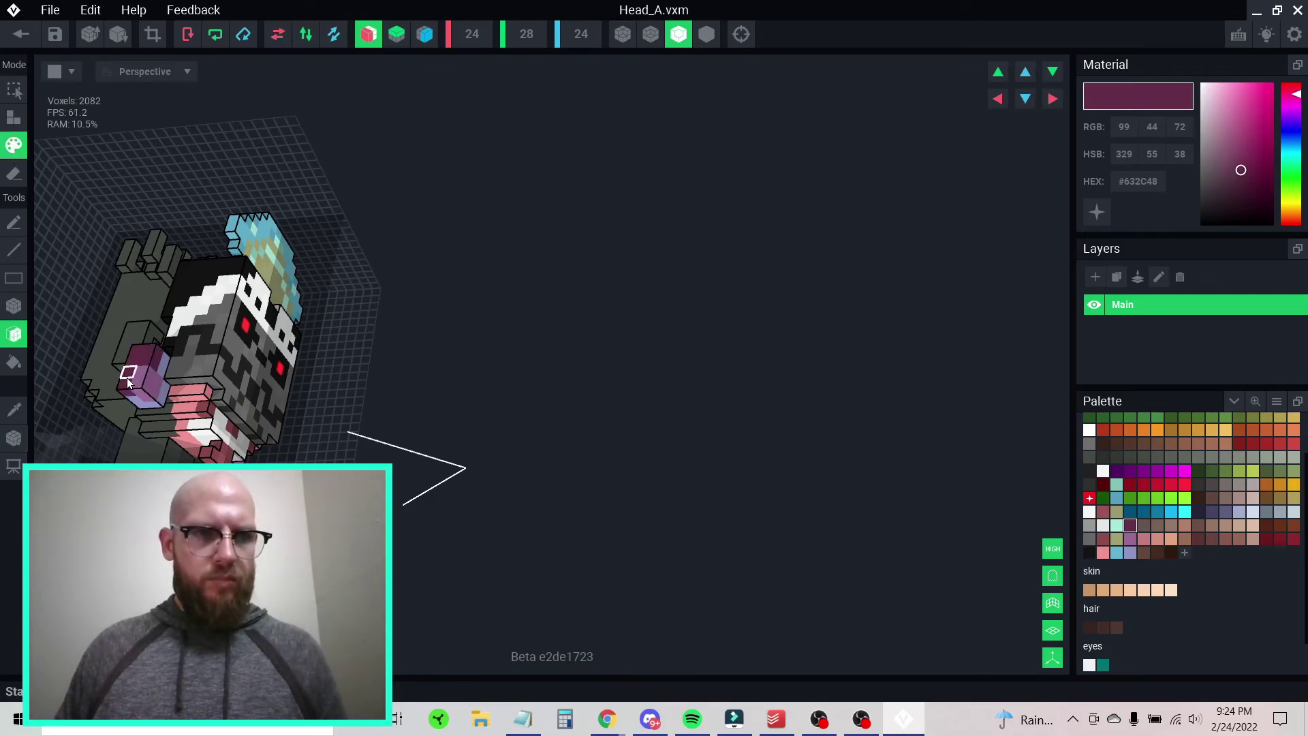
key("ctrl+z")
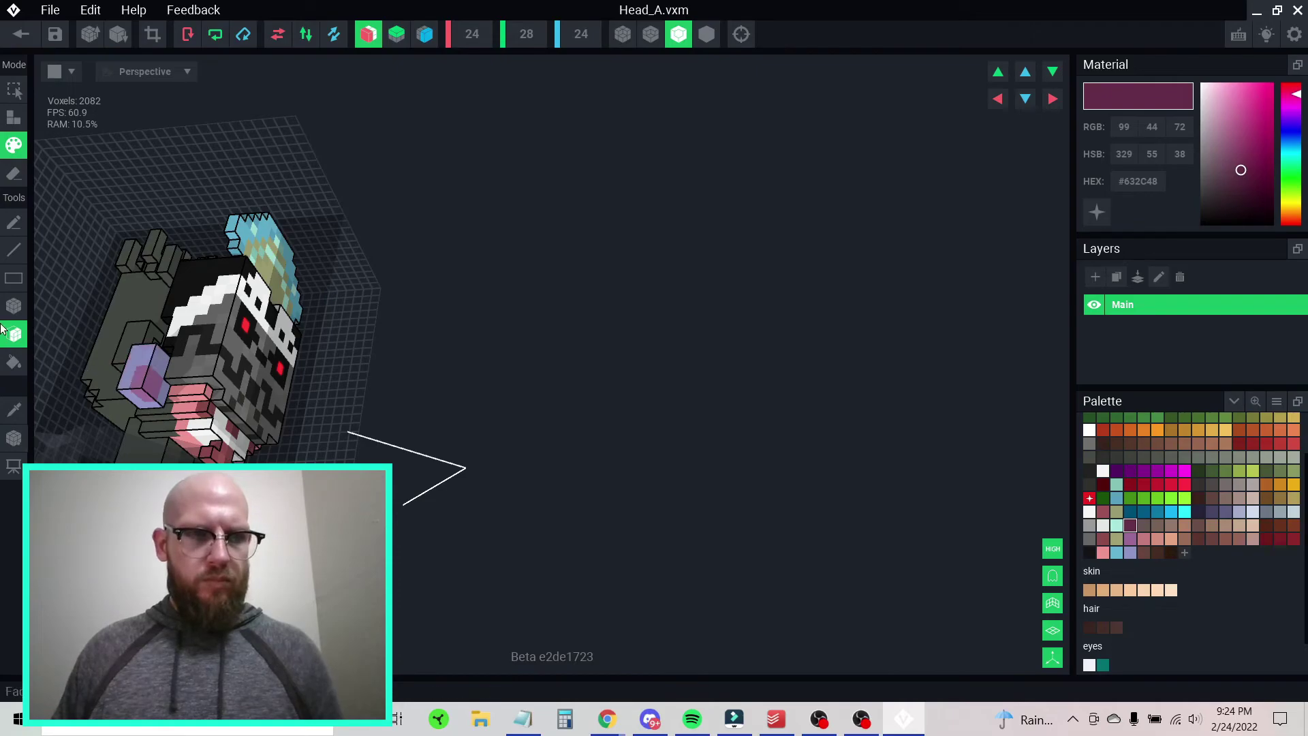
mouse_move(131, 386)
right_mouse_down()
mouse_move(112, 380)
mouse_move(112, 395)
right_mouse_up()
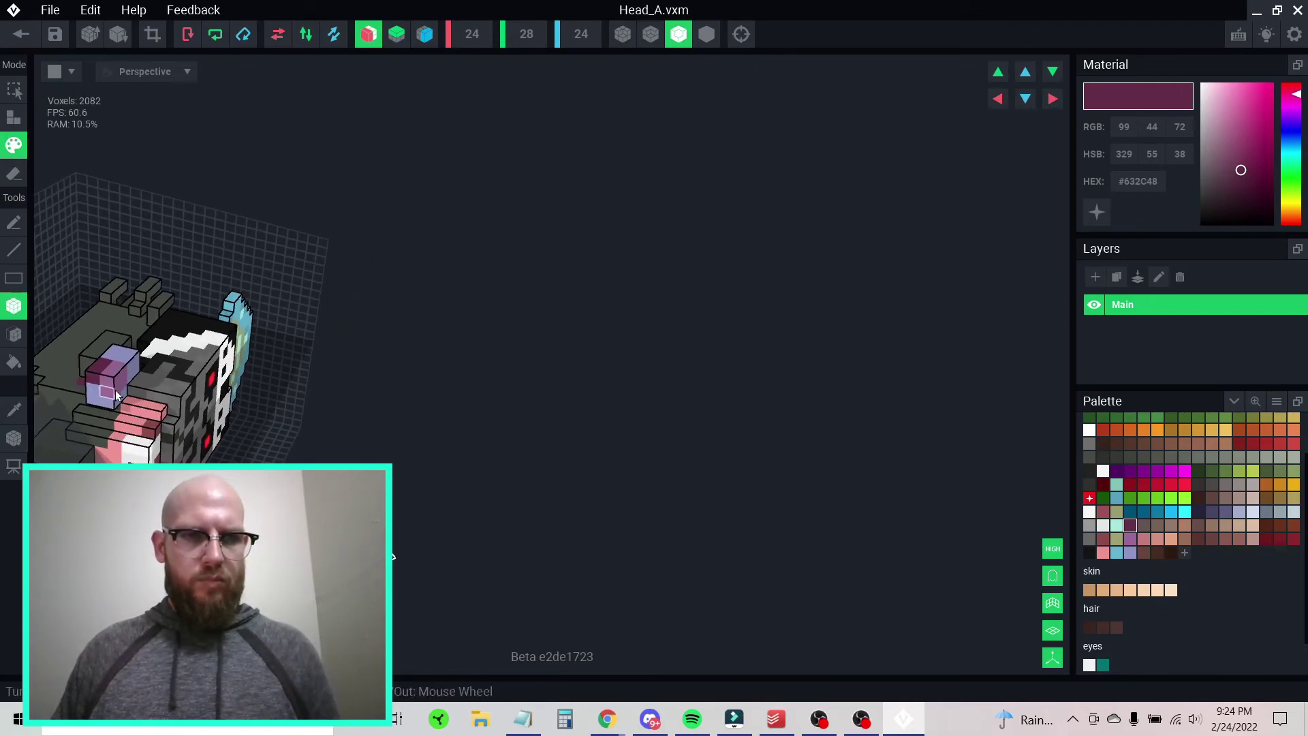
left_click(93, 390)
right_click_drag(110, 372, 109, 344)
- Examine the lavender, purple and plum block beside the jaw from the side, front and below
right_click_drag(239, 431, 297, 363)
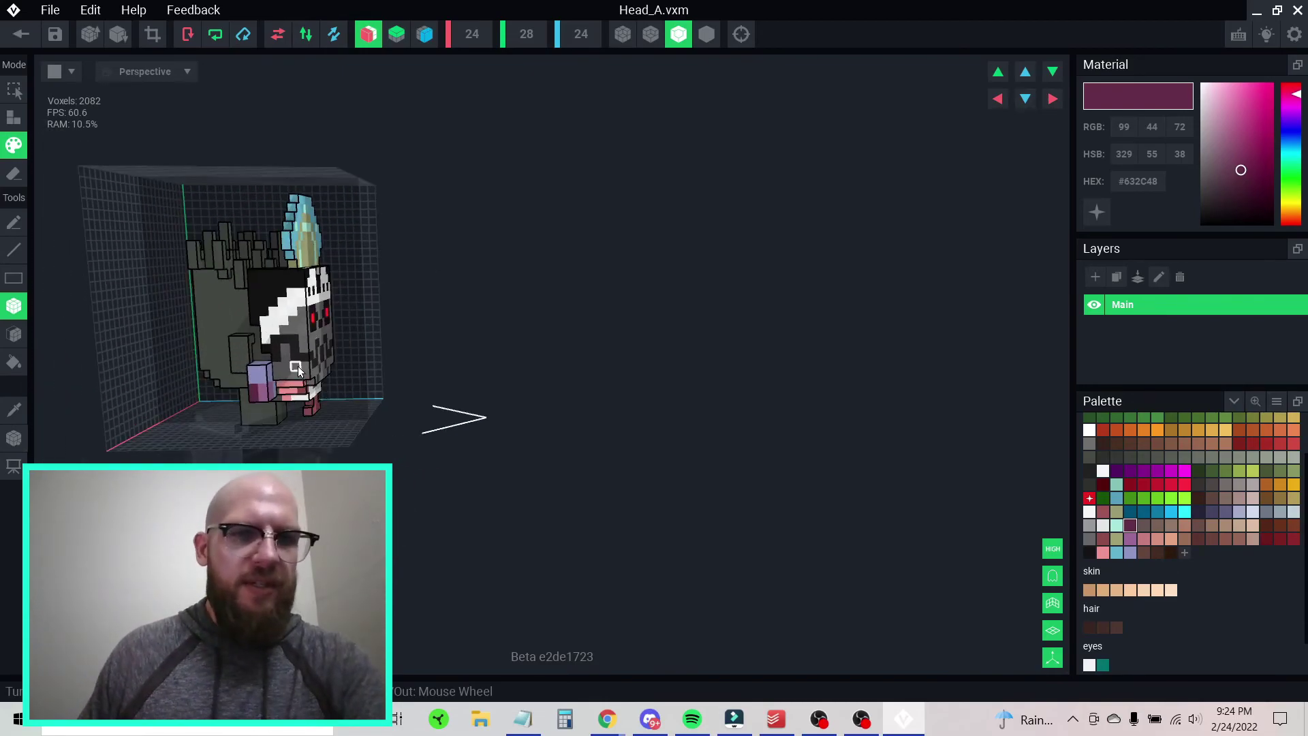
scroll(298, 371, "up", 8)
mouse_move(301, 425)
right_mouse_down()
mouse_move(316, 424)
mouse_move(145, 406)
mouse_move(291, 428)
right_mouse_up()
scroll(174, 432, "up", 2)
middle_click_drag(146, 439, 566, 424)
scroll(487, 432, "up", 5)
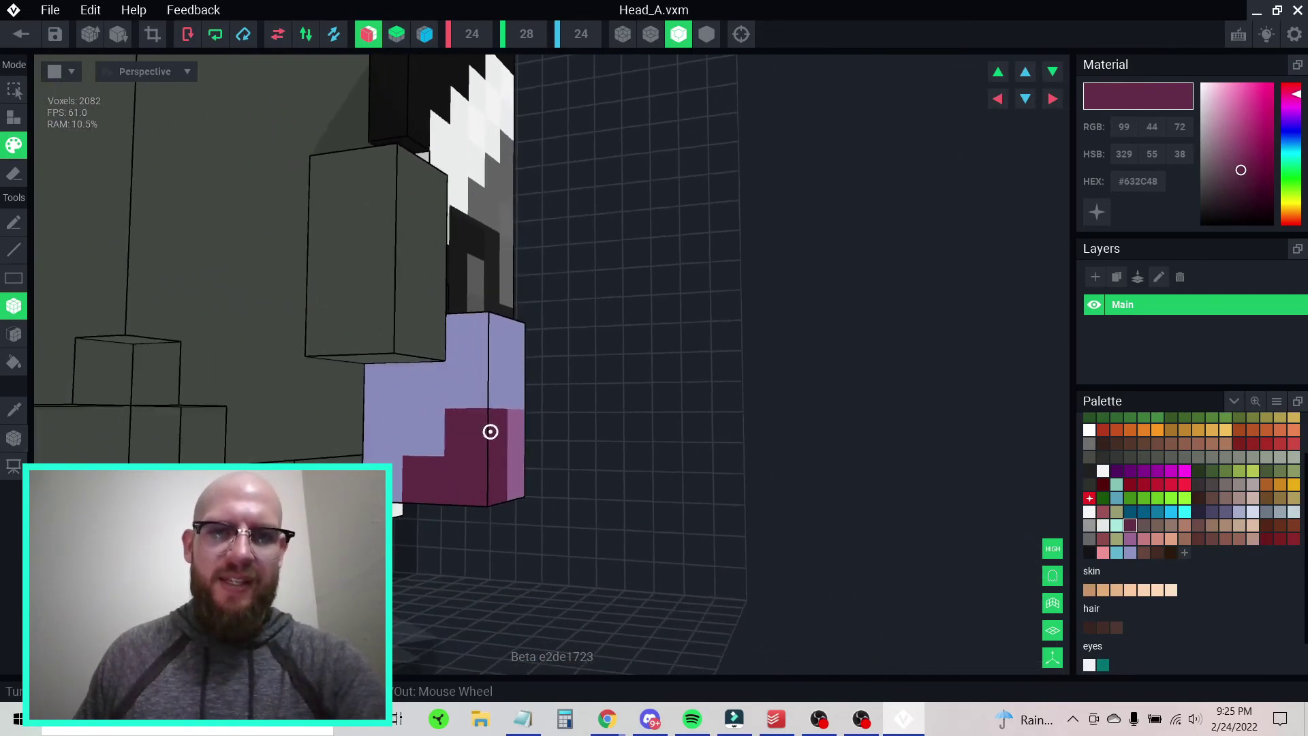
scroll(475, 434, "down", 5)
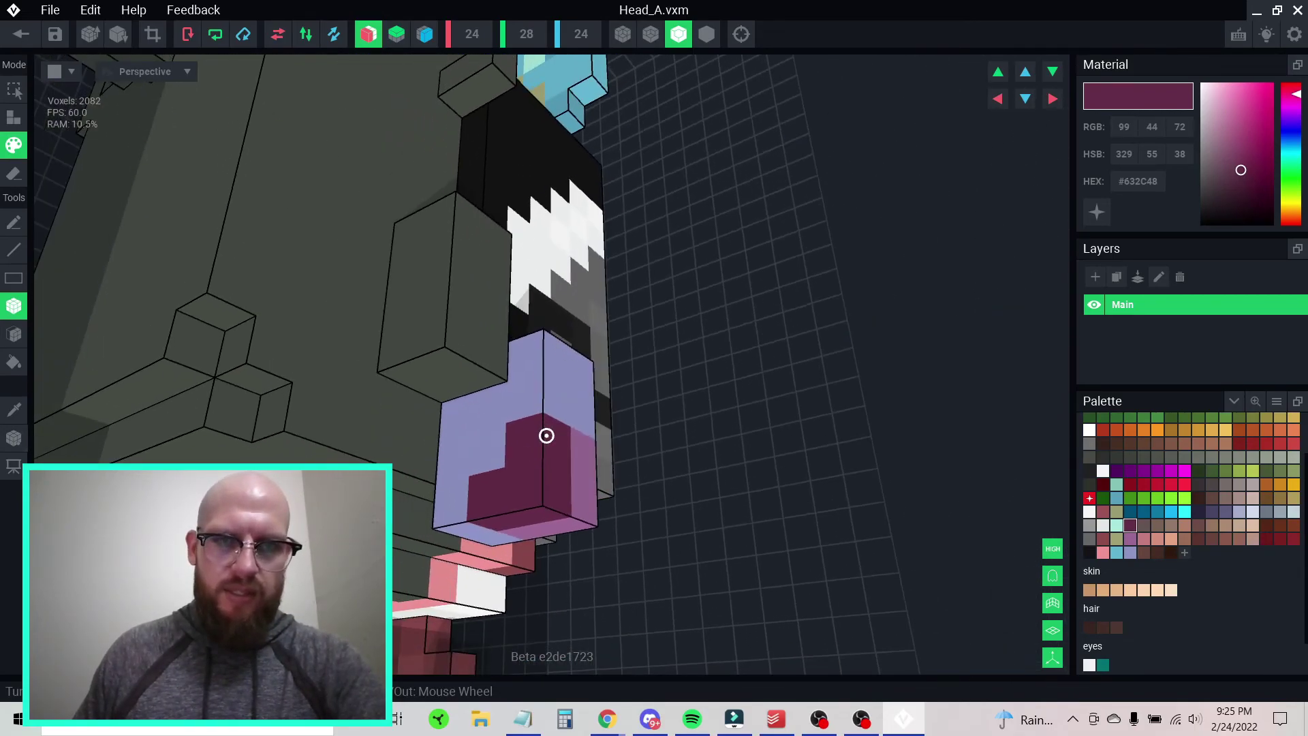
scroll(610, 434, "up", 5)
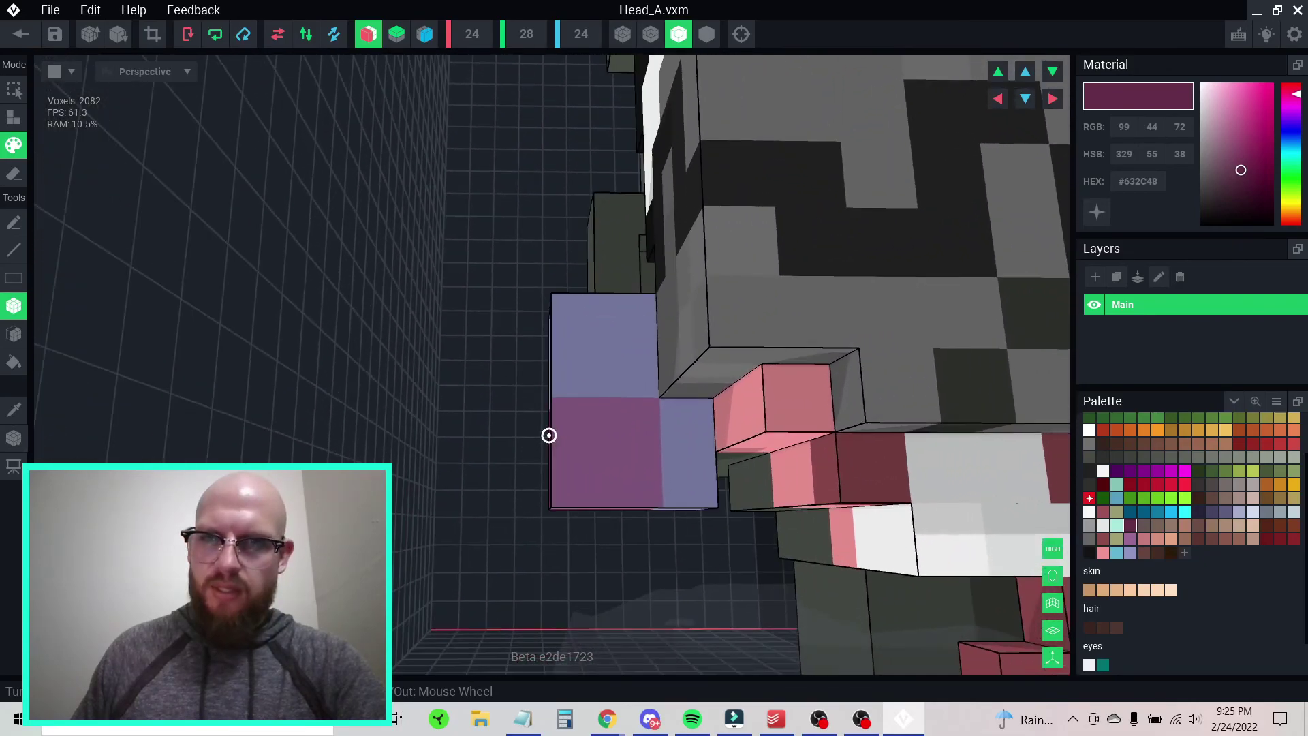
scroll(510, 434, "down", 5)
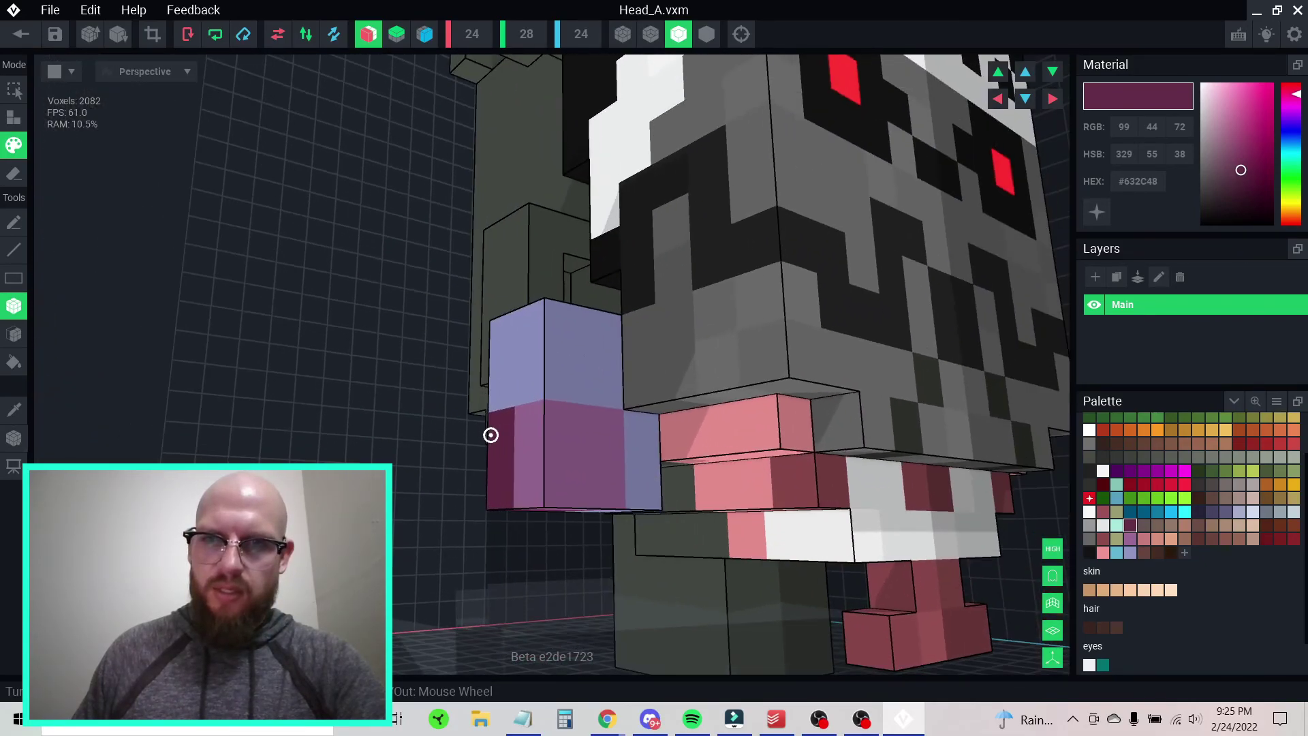
scroll(422, 434, "up", 4)
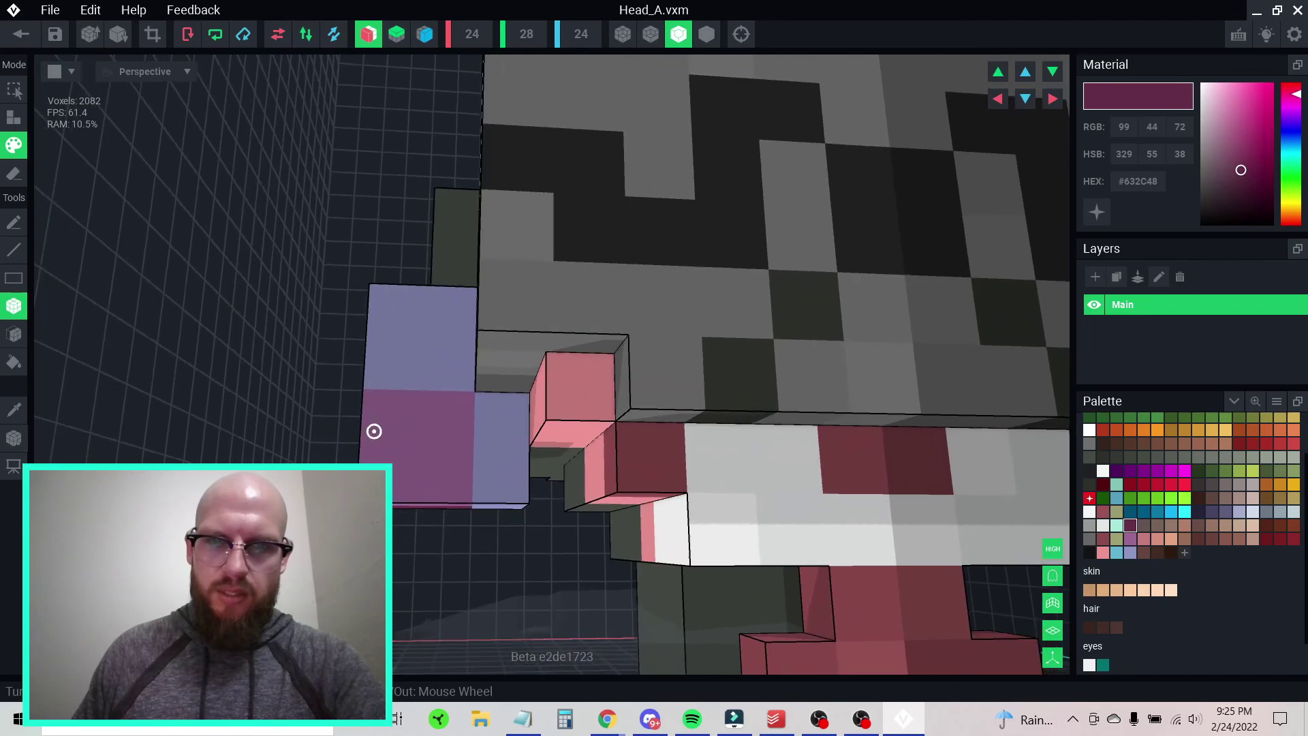
- Try outlining every voxel edge, and settle on displaying the head without any edge outlines
right_click_drag(374, 431, 513, 434)
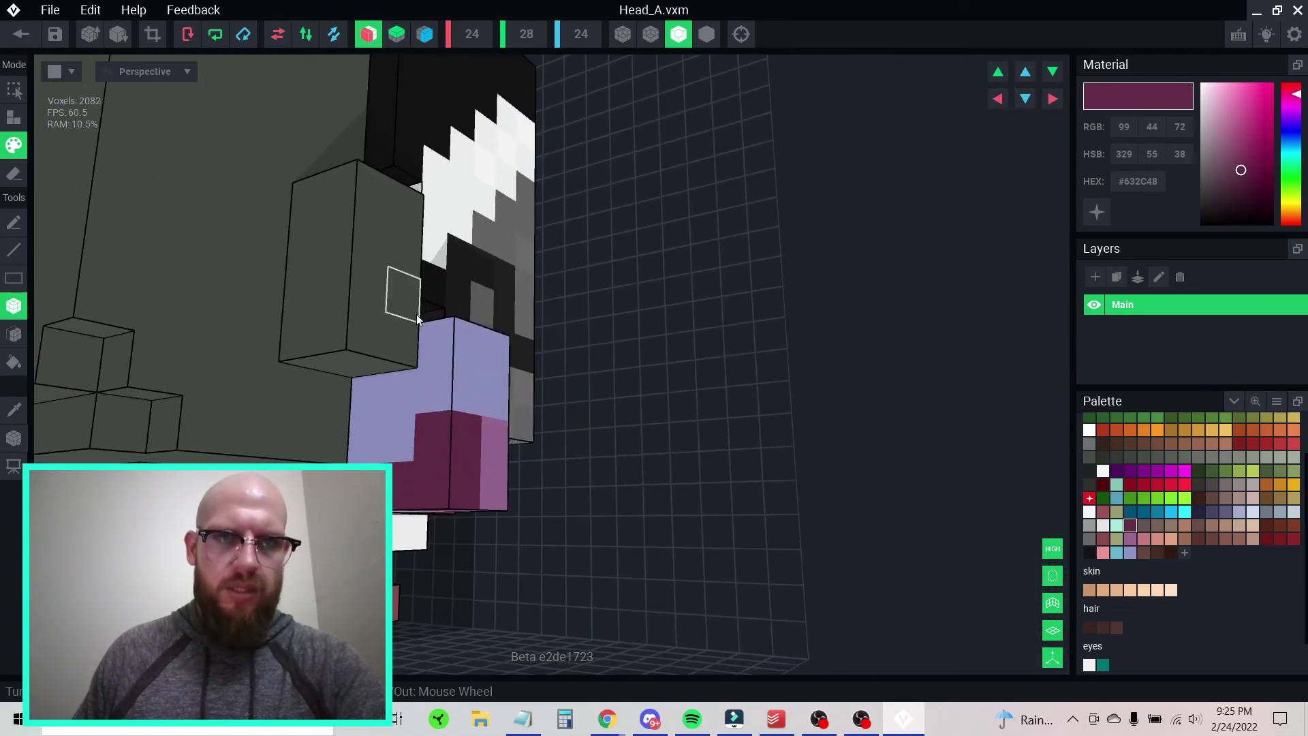
left_click(619, 40)
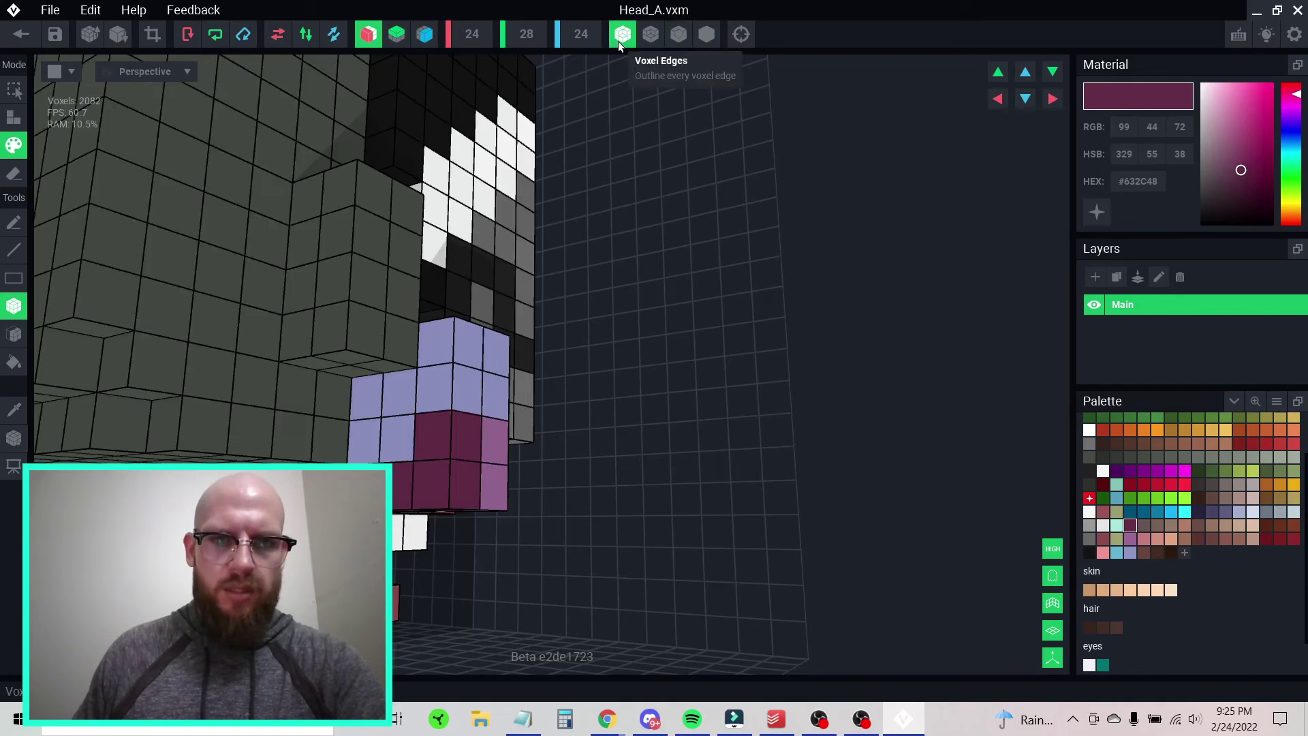
left_click(706, 35)
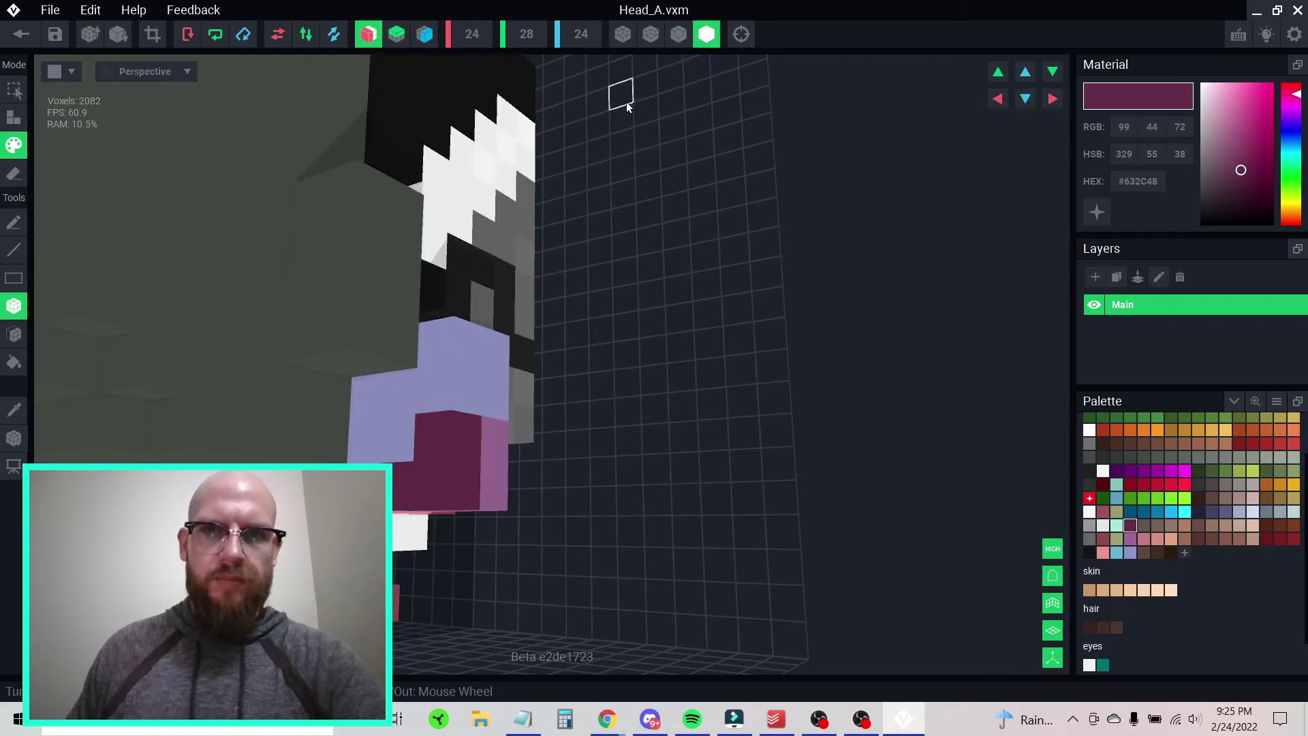
right_click_drag(481, 388, 465, 390)
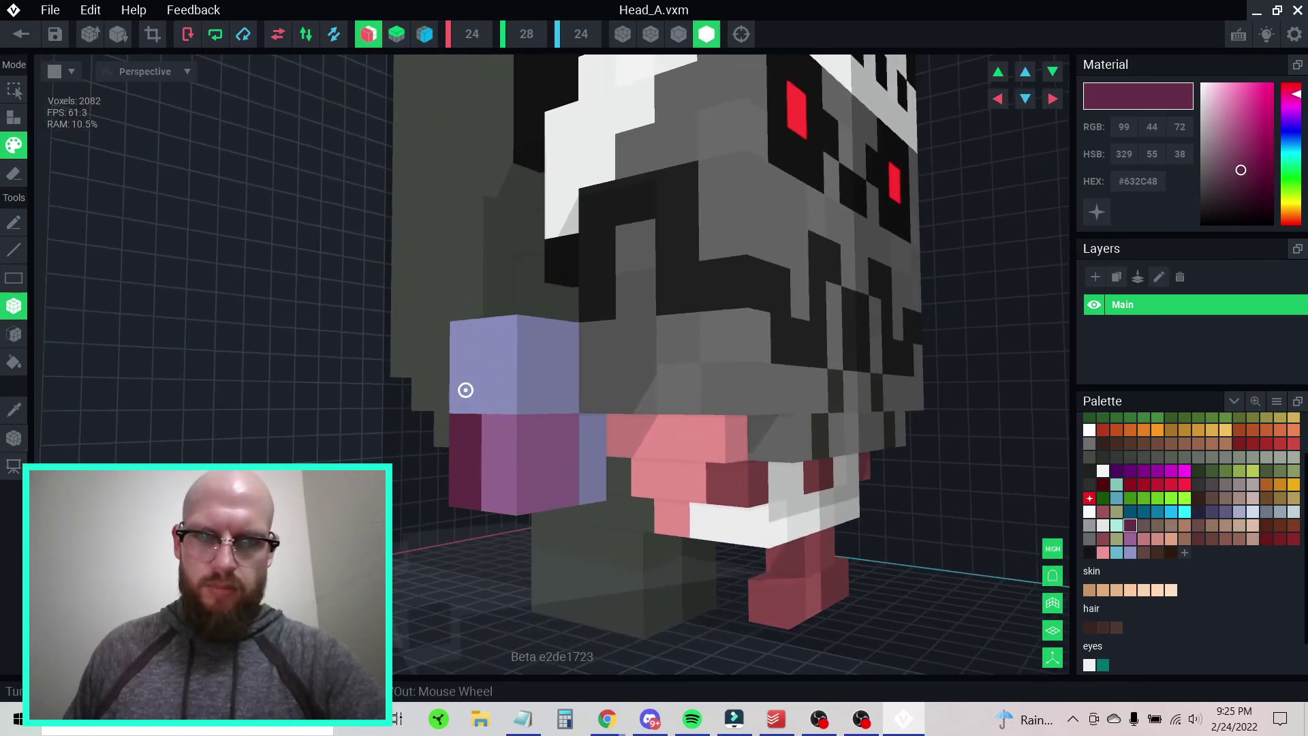
scroll(476, 391, "up", 4)
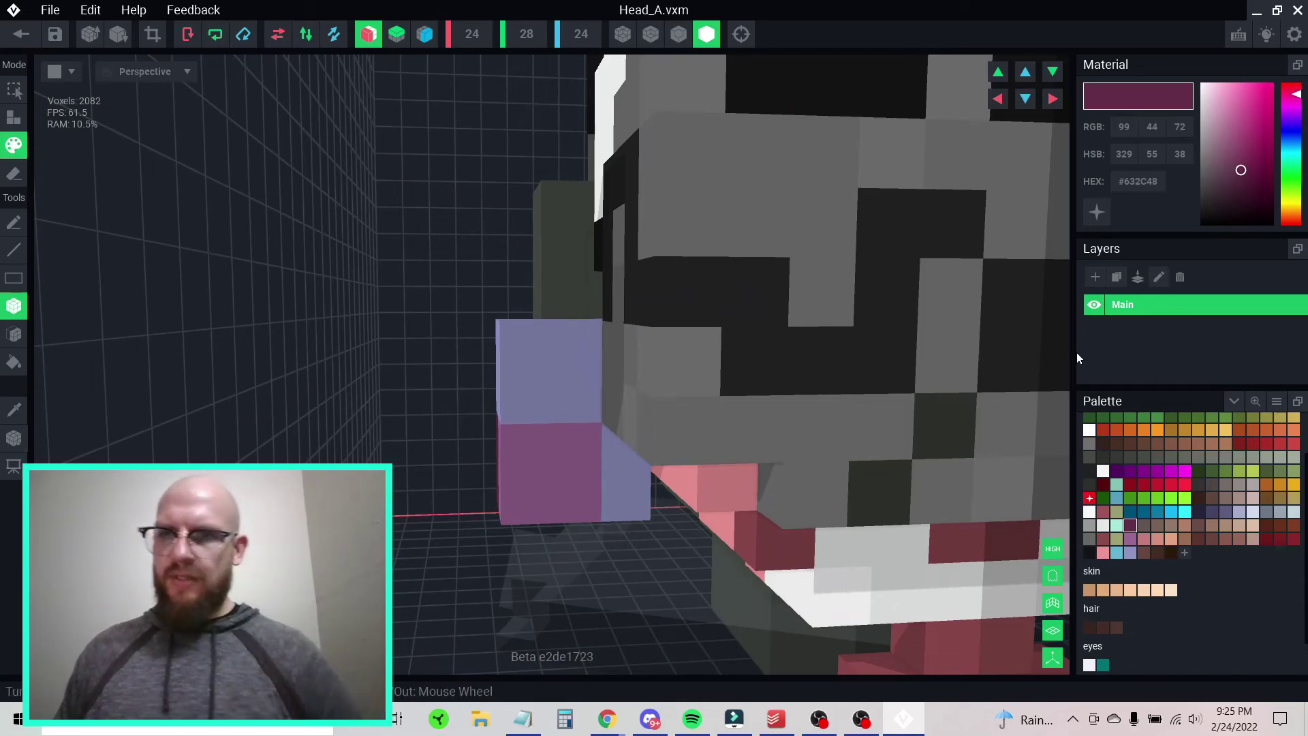
- Copy the lavender #8F93C7 from the jaw block into the #005079 palette slot and darken that slot to #7A7FBB
key("i")
left_click(554, 398)
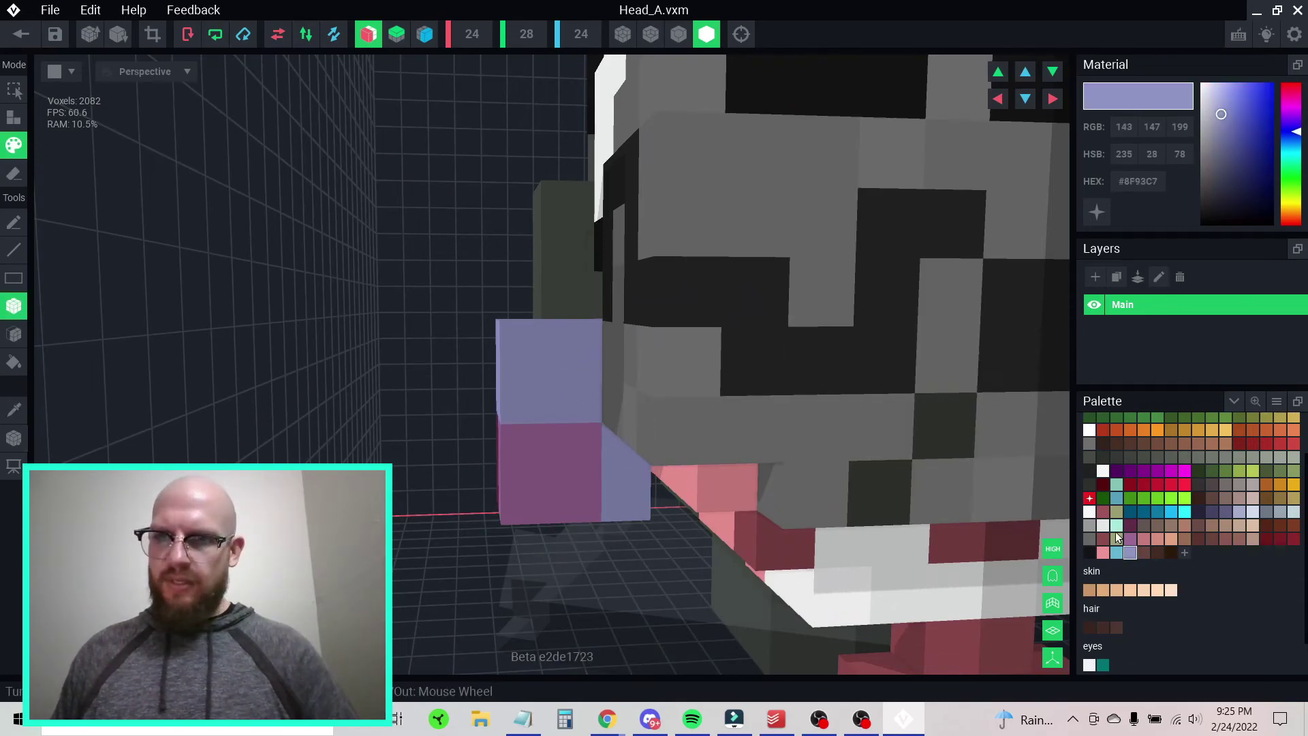
right_click(1141, 182)
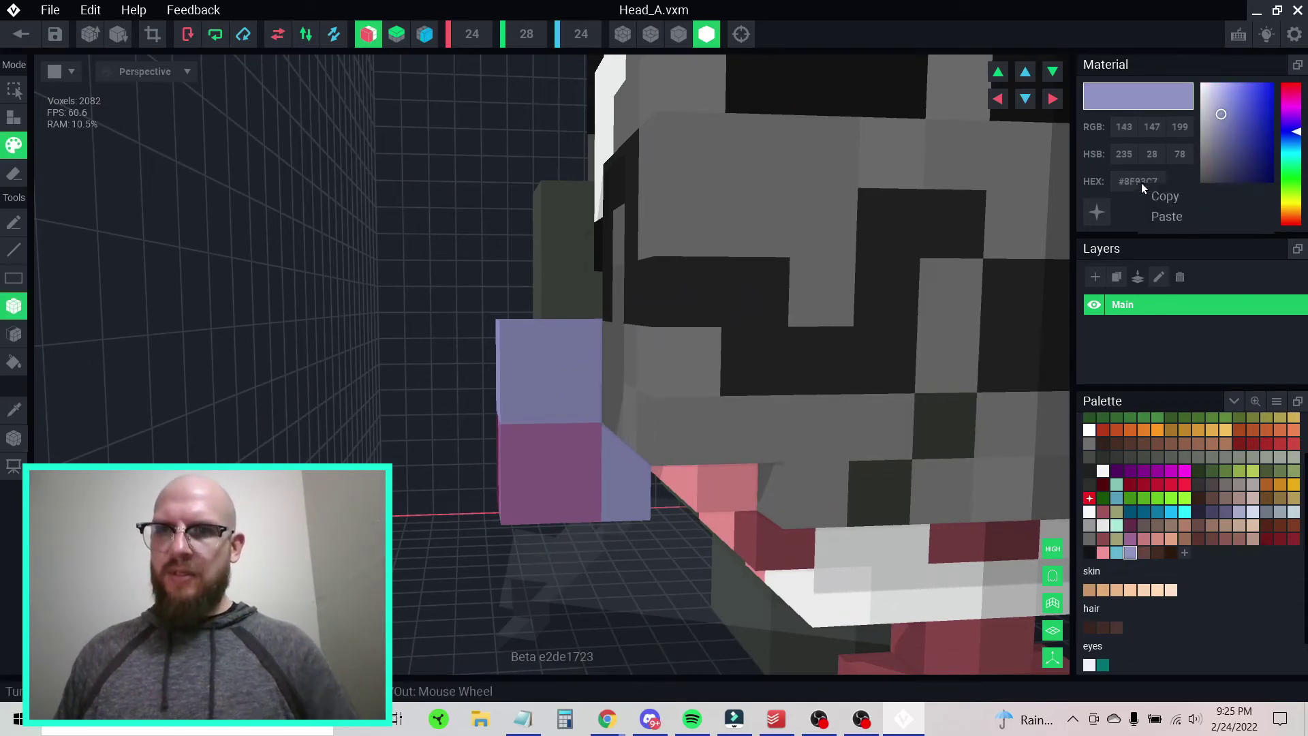
left_click(1178, 197)
left_click(1131, 510)
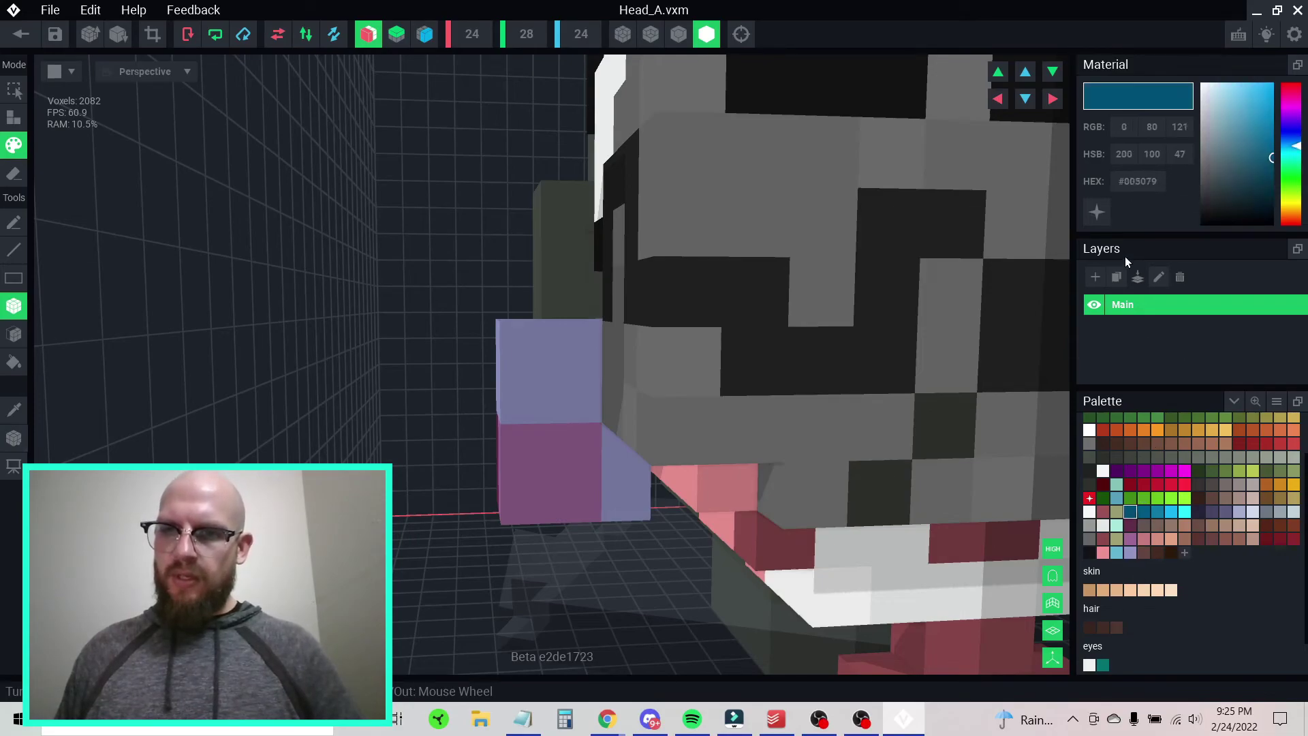
right_click(1138, 183)
left_click(1180, 213)
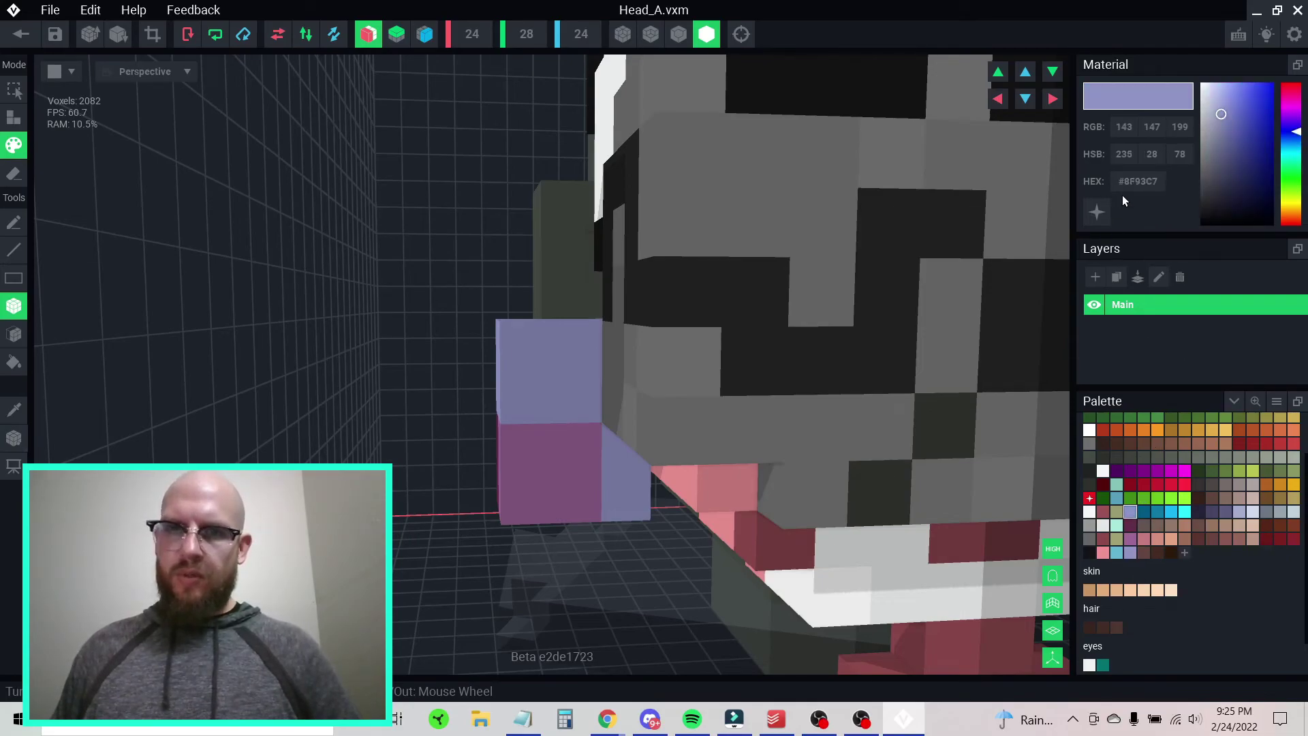
left_click_drag(1220, 112, 1225, 120)
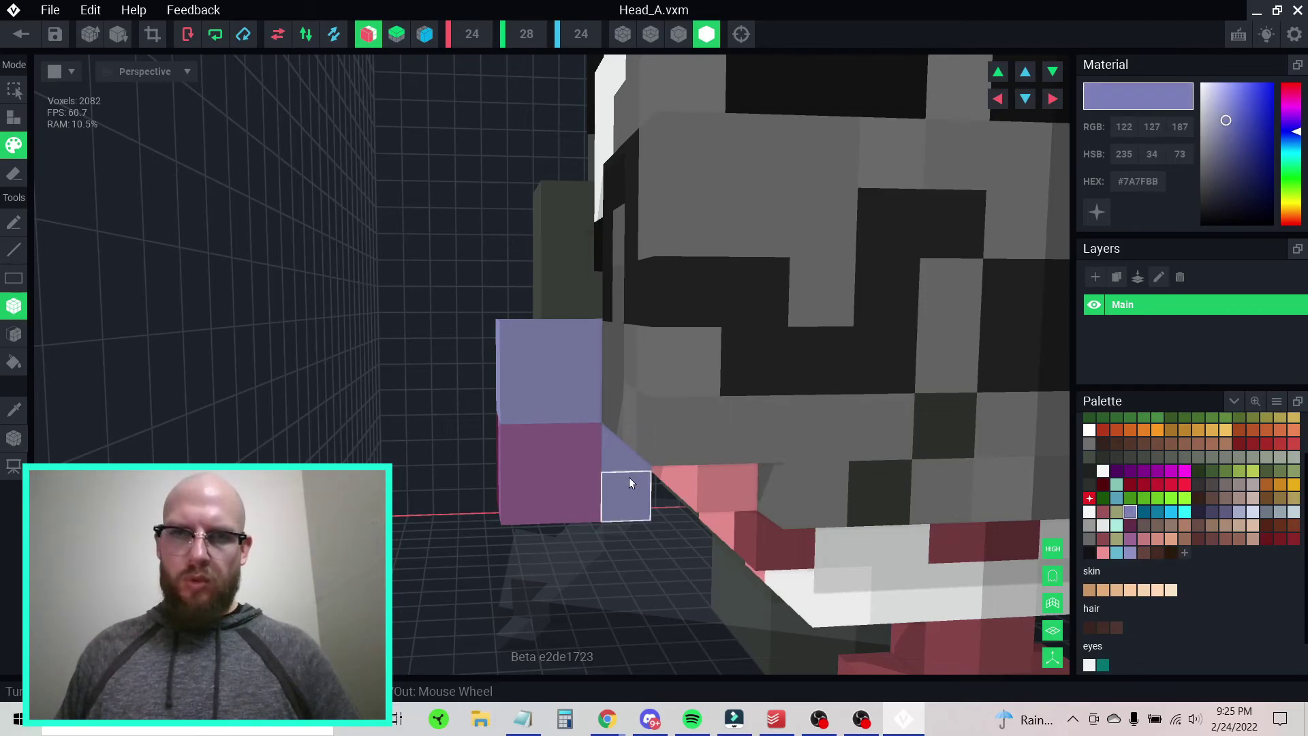
- Paint two front voxels in a diagonal pattern and one outer-side voxel of the lavender jaw block with the darker lavender #7A7FBB
mouse_move(622, 421)
right_mouse_down()
mouse_move(647, 421)
mouse_move(623, 421)
right_mouse_up()
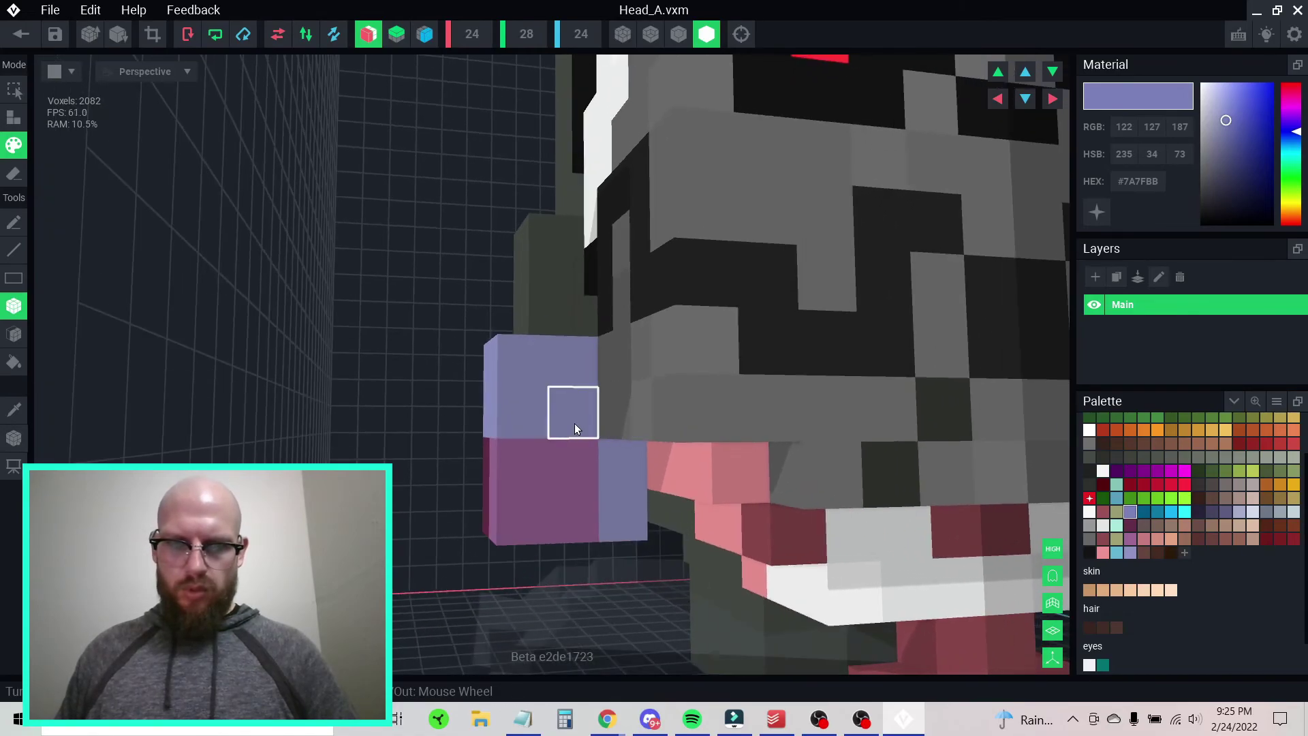
left_click(527, 429)
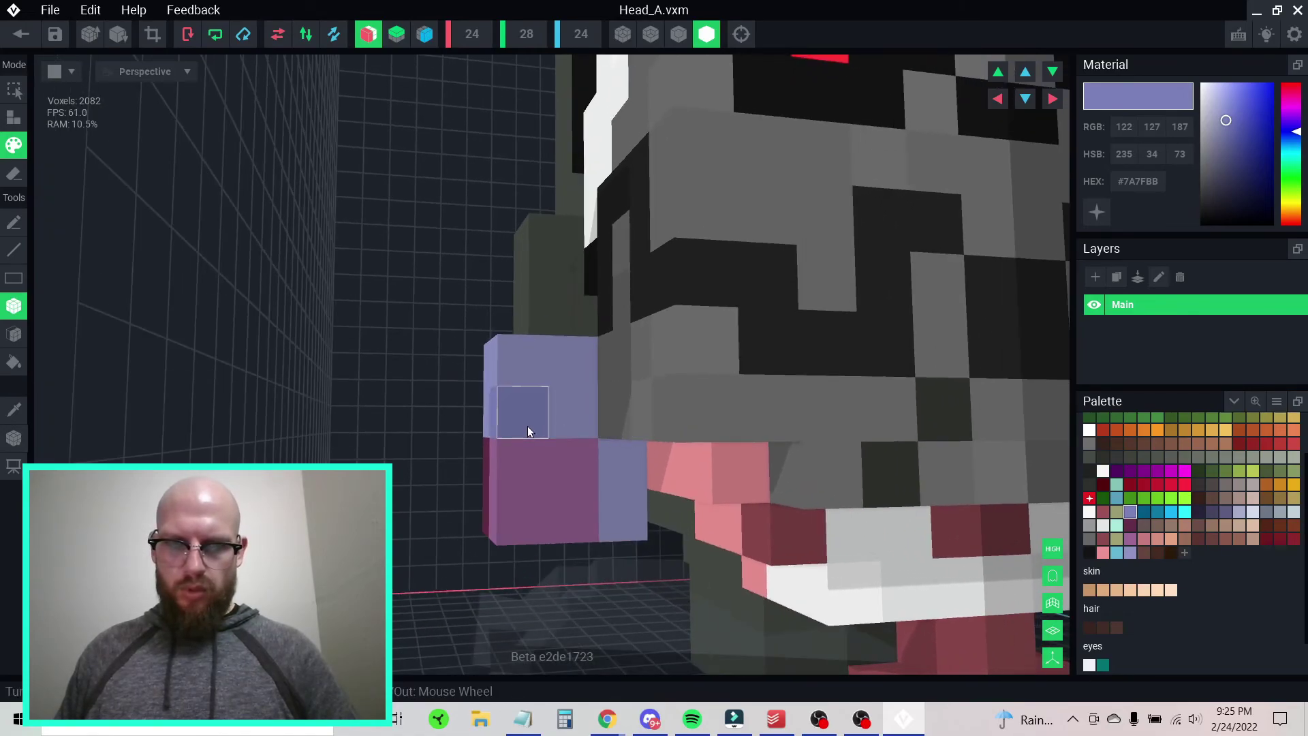
left_click(569, 386)
right_click_drag(546, 495, 493, 470)
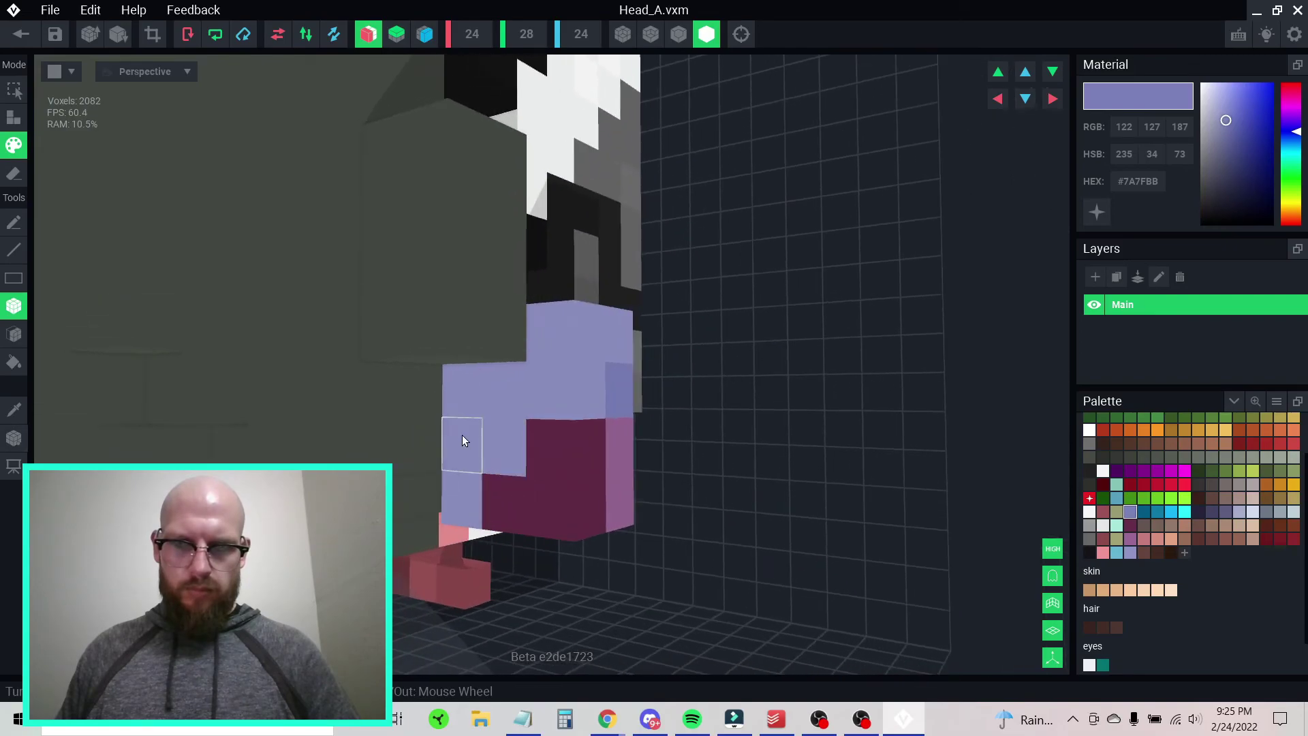
left_click(490, 439)
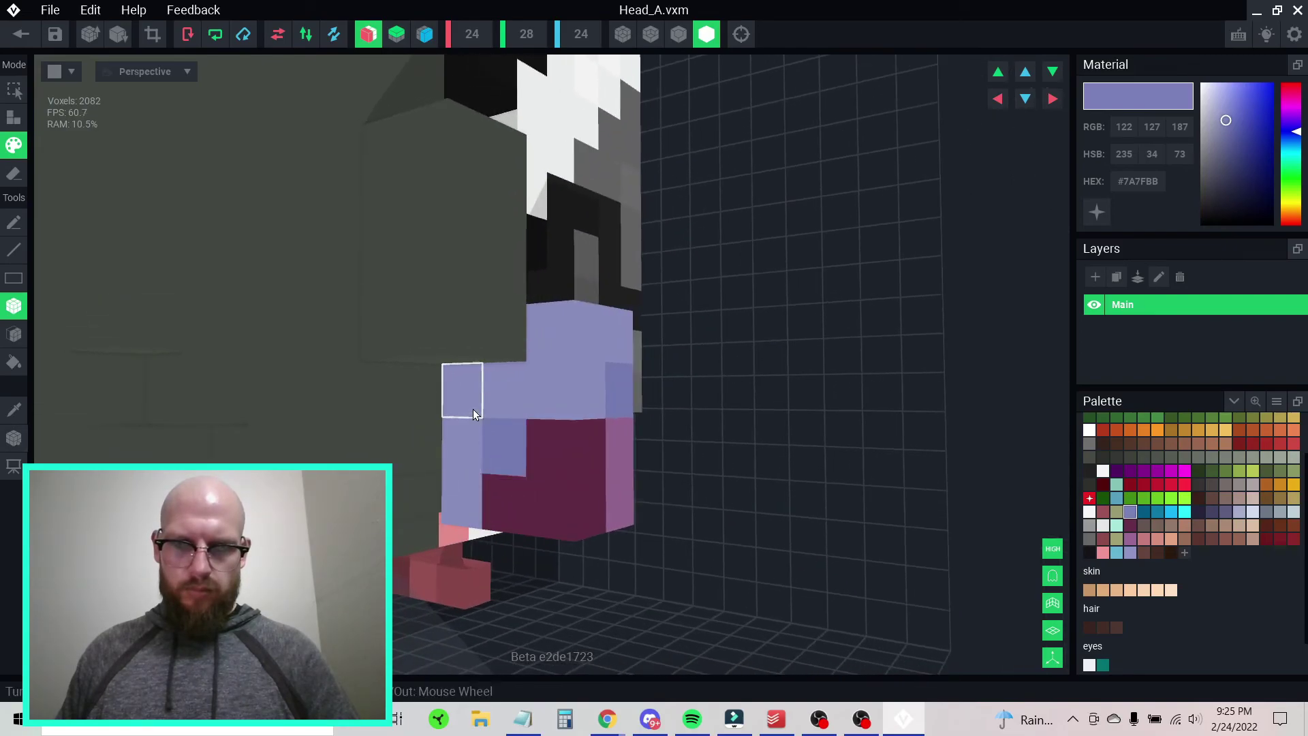
- Sample the darker lavender #7A7FBB from the mirrored block on the opposite side of the jaw and turn off X-axis mirroring
right_click_drag(491, 443, 783, 430)
scroll(652, 432, "down", 5)
key("i")
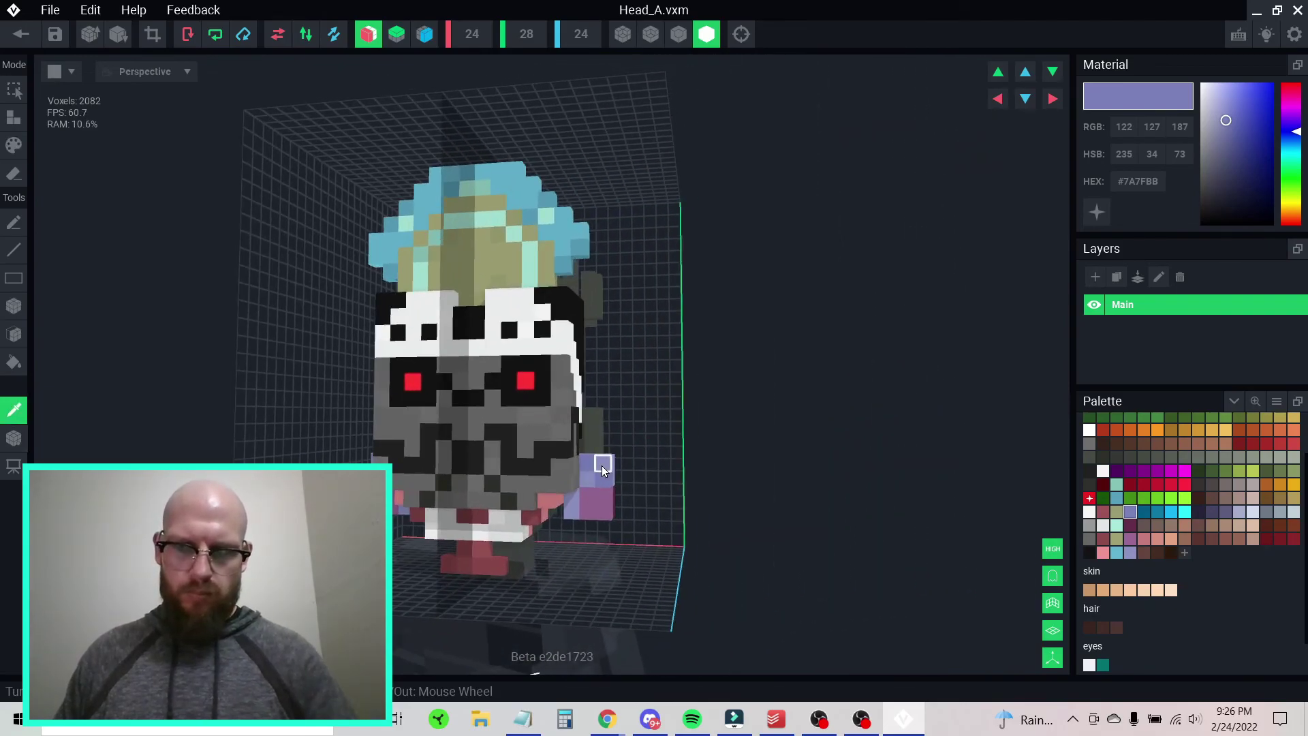
left_click(603, 469, "alt")
mouse_move(597, 483)
right_mouse_down()
mouse_move(579, 476)
mouse_move(615, 502)
mouse_move(516, 504)
right_mouse_up()
key("i")
left_click(590, 515, "alt")
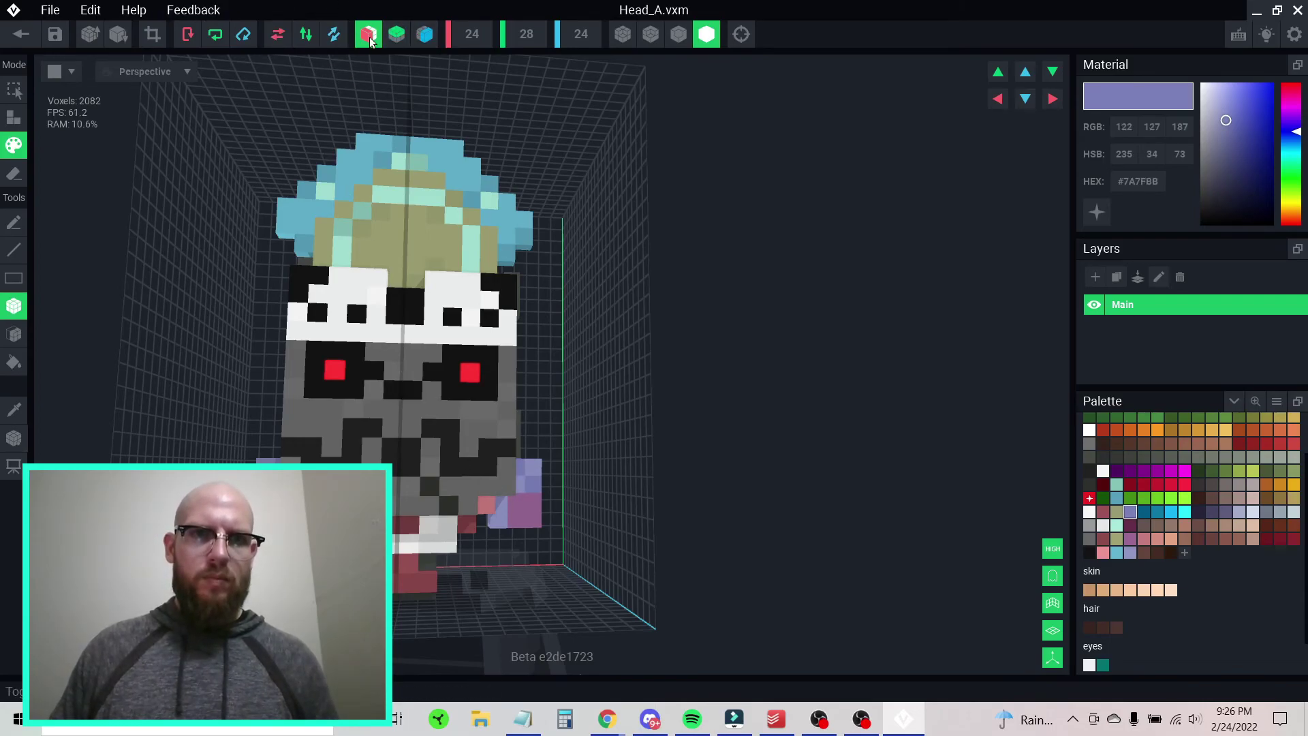
scroll(544, 521, "up", 5)
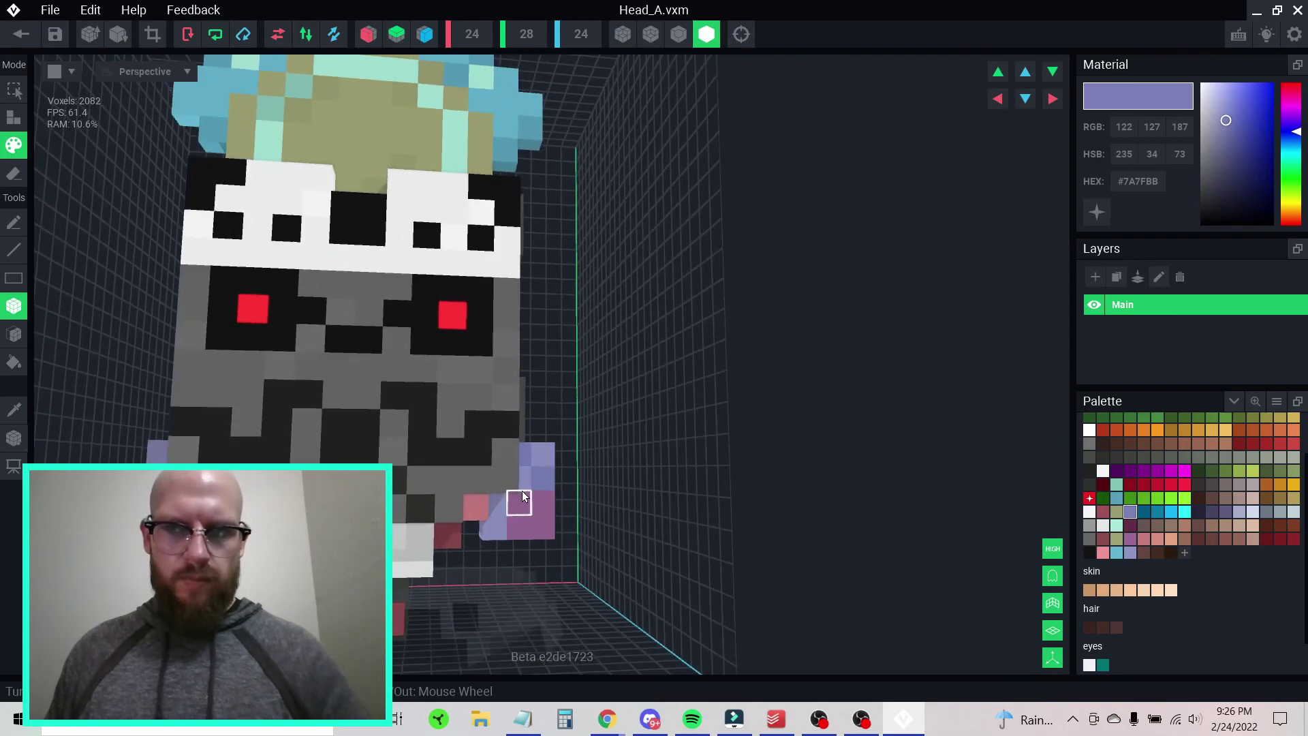
- Vary the shading on the front and outer side of the opposite lavender jaw block with #7A7FBB, without mirroring
left_click(562, 451, "alt")
left_click(562, 453)
left_click(537, 440)
mouse_move(538, 442)
right_mouse_down()
mouse_move(534, 461)
mouse_move(564, 463)
mouse_move(569, 489)
mouse_move(603, 491)
right_mouse_up()
left_click(617, 505, "alt")
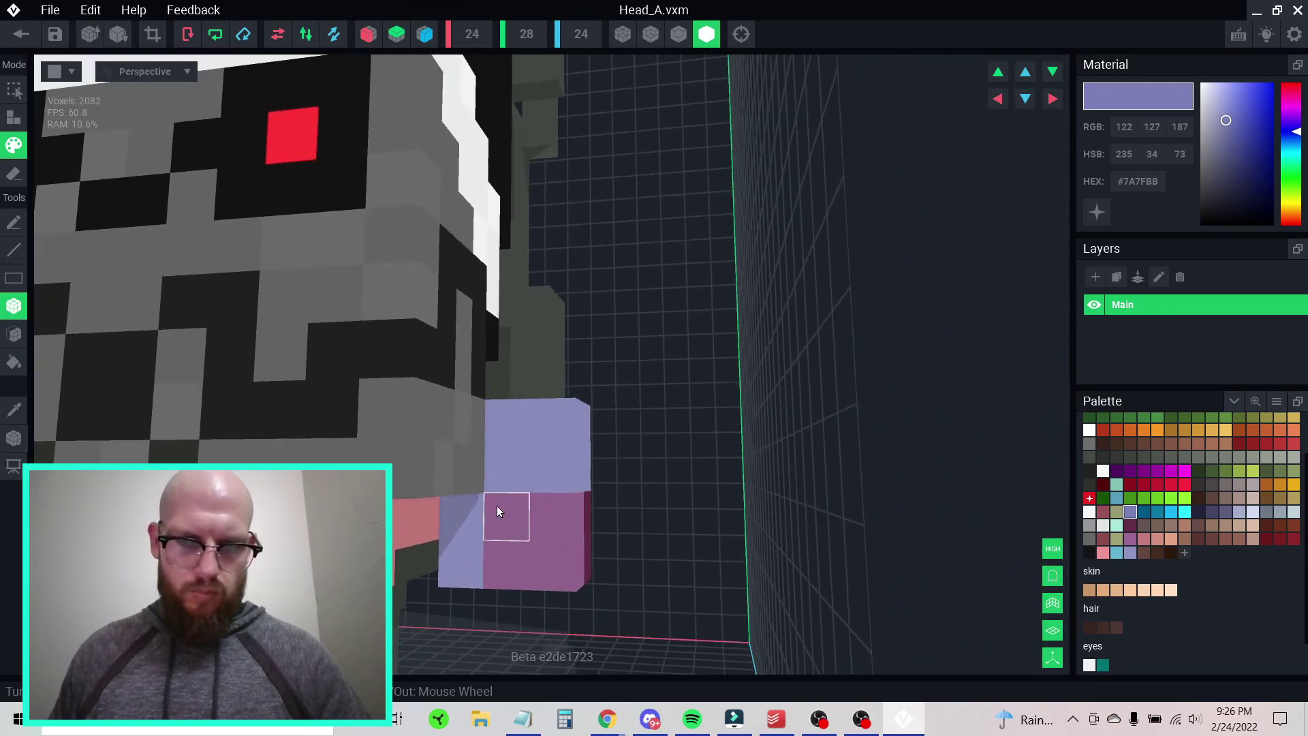
left_click(473, 508)
left_click(494, 473)
mouse_move(525, 452)
right_mouse_down()
mouse_move(504, 446)
mouse_move(596, 445)
right_mouse_up()
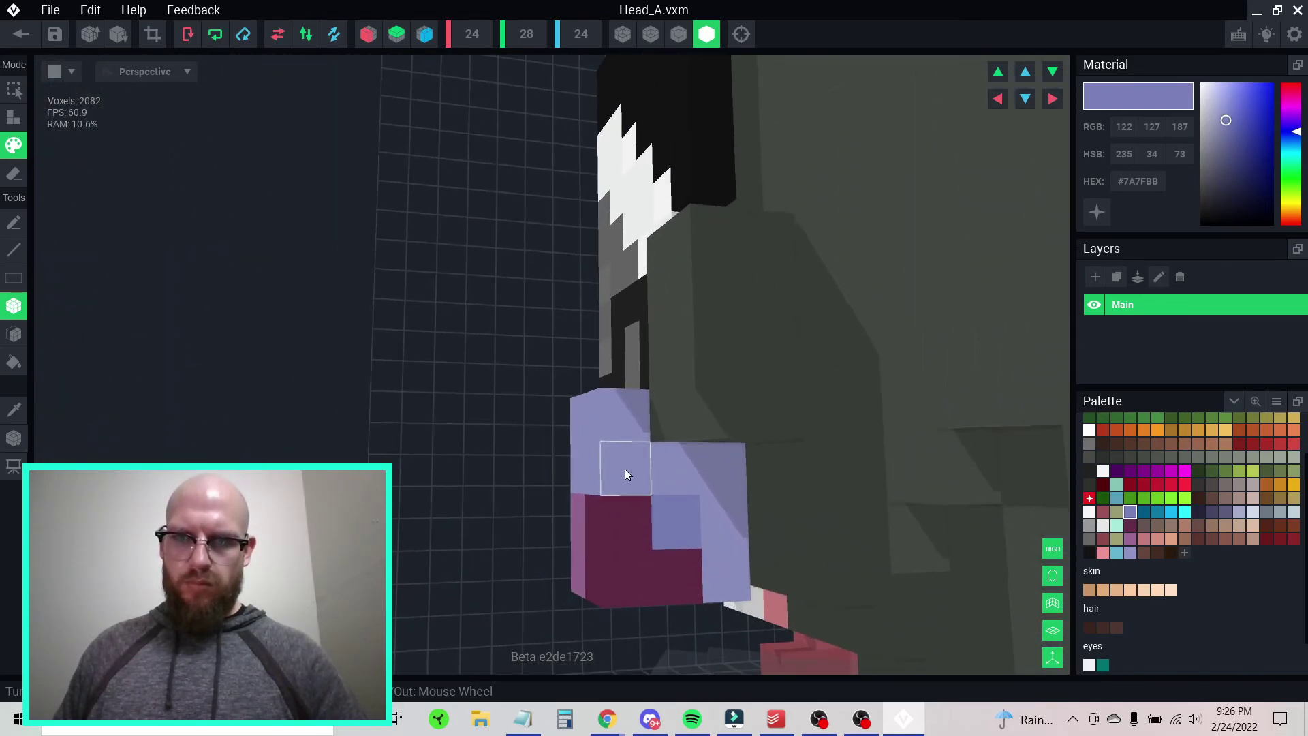
left_click(624, 469)
- Sample the dark green of the hair at the back of the head and change that palette colour to black #000000
mouse_move(572, 511)
right_mouse_down()
mouse_move(636, 509)
mouse_move(394, 502)
mouse_move(399, 520)
mouse_move(382, 518)
mouse_move(409, 520)
mouse_move(398, 526)
mouse_move(416, 540)
mouse_move(395, 538)
mouse_move(494, 529)
mouse_move(480, 532)
mouse_move(511, 507)
mouse_move(416, 506)
mouse_move(513, 493)
mouse_move(572, 461)
mouse_move(440, 462)
right_mouse_up()
scroll(636, 509, "down", 6)
scroll(513, 493, "up", 5)
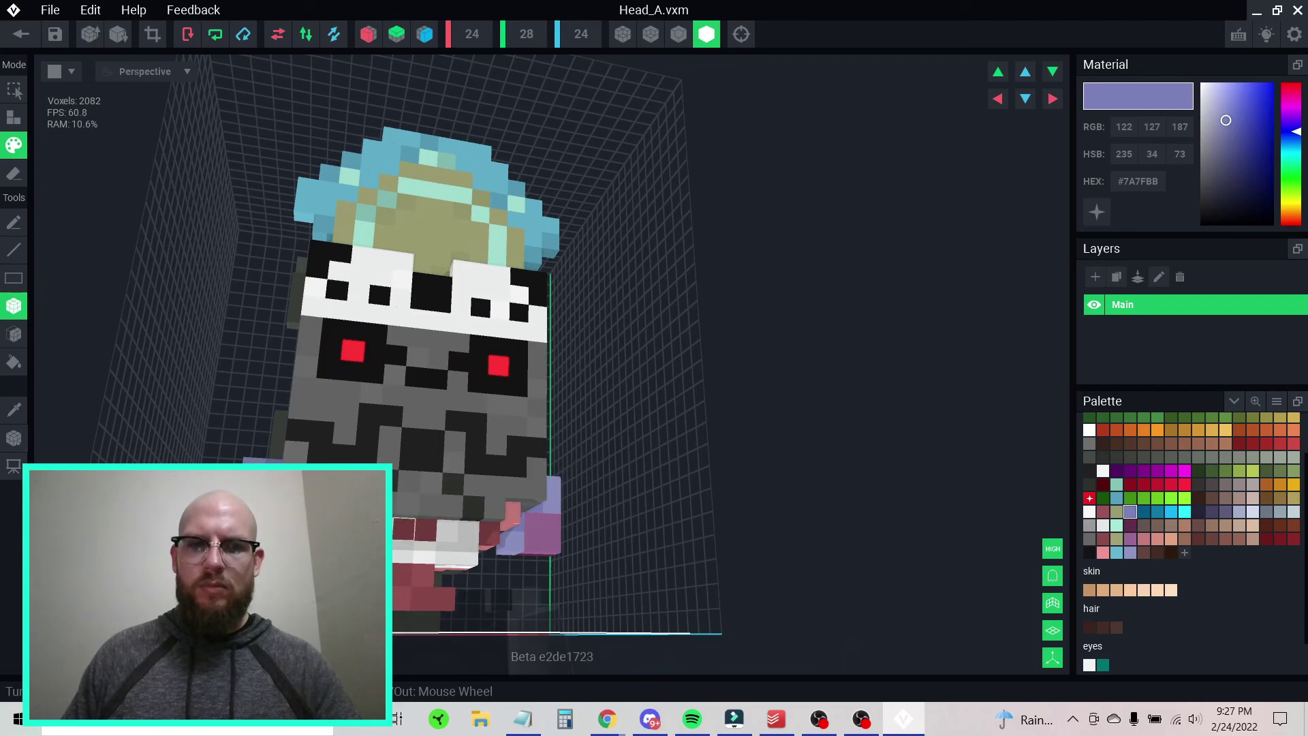
mouse_move(362, 459)
right_mouse_down()
mouse_move(444, 461)
mouse_move(374, 453)
right_mouse_up()
scroll(428, 312, "down", 5)
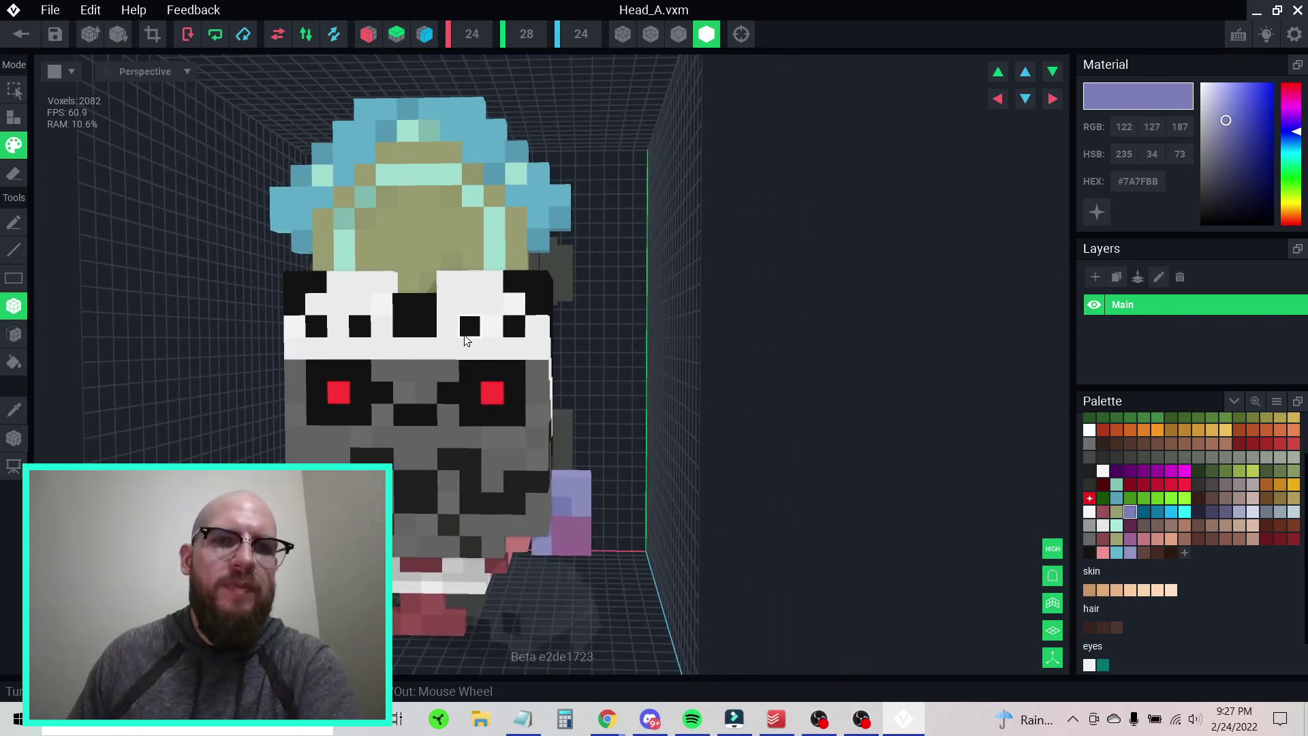
mouse_move(455, 403)
right_mouse_down()
mouse_move(499, 403)
mouse_move(526, 368)
right_mouse_up()
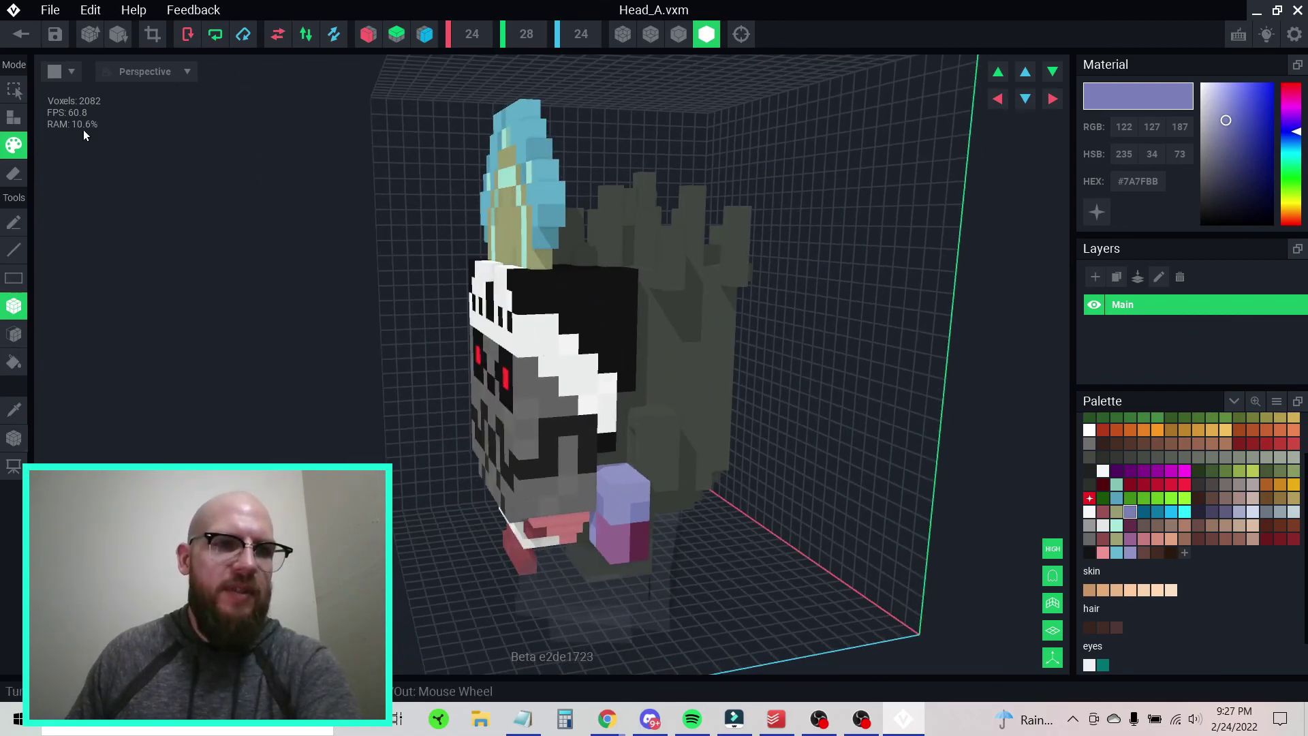
left_click(13, 409)
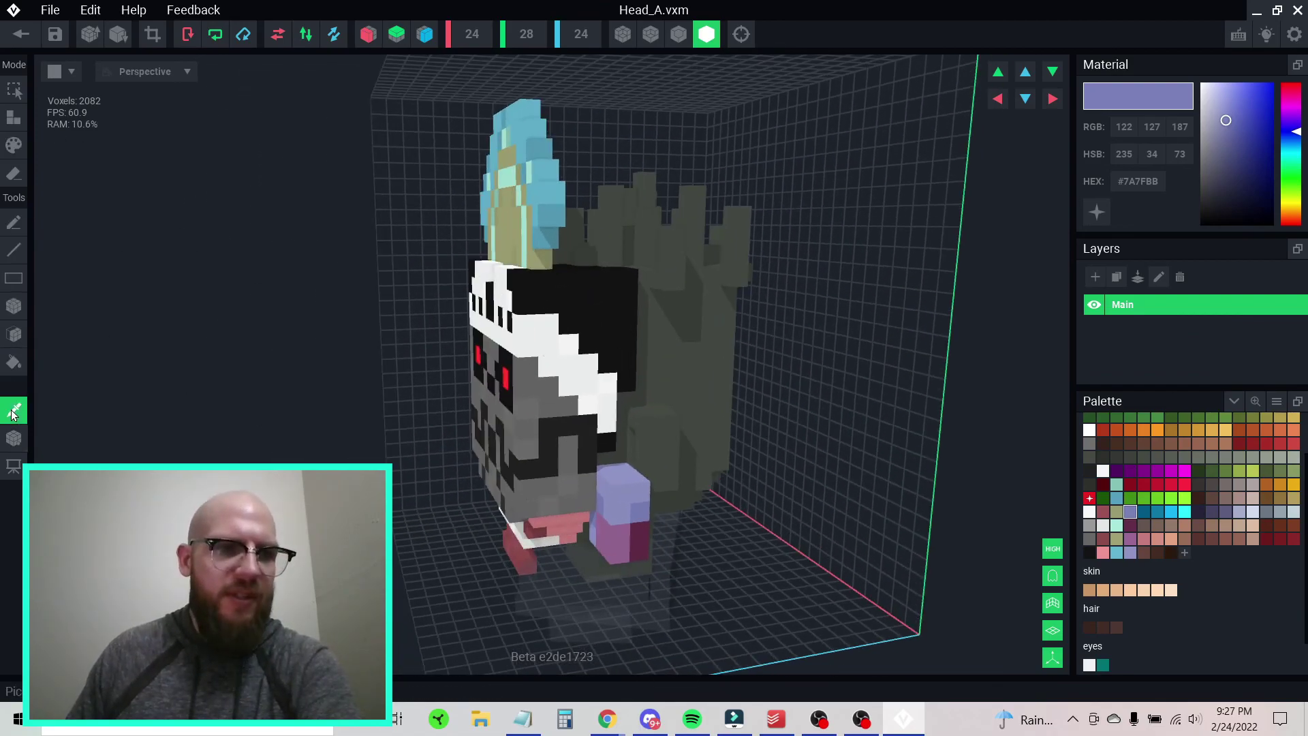
left_click(684, 364)
left_click_drag(1207, 185, 1203, 223)
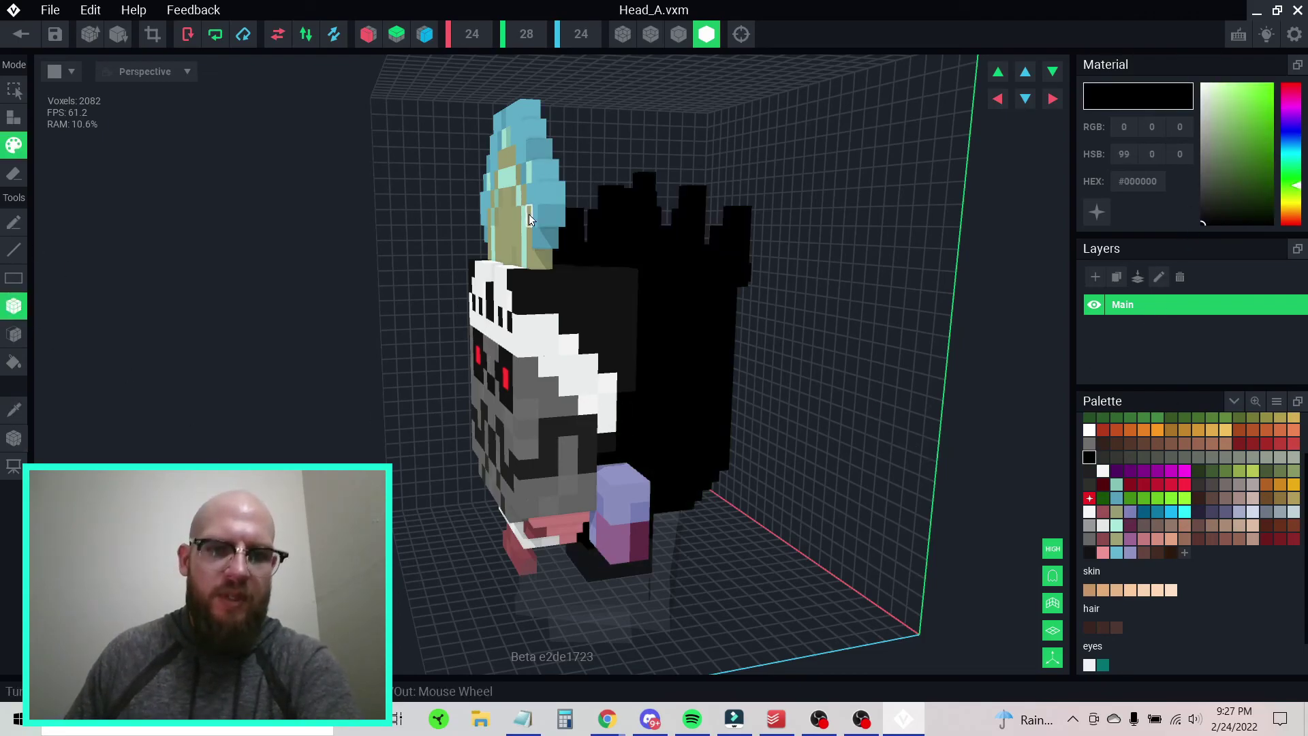
- Examine the whole head from the front and compare it with the Omnimorph #4807 artwork in the browser
scroll(471, 421, "up", 2)
right_click_drag(472, 418, 426, 435)
scroll(412, 477, "down", 5)
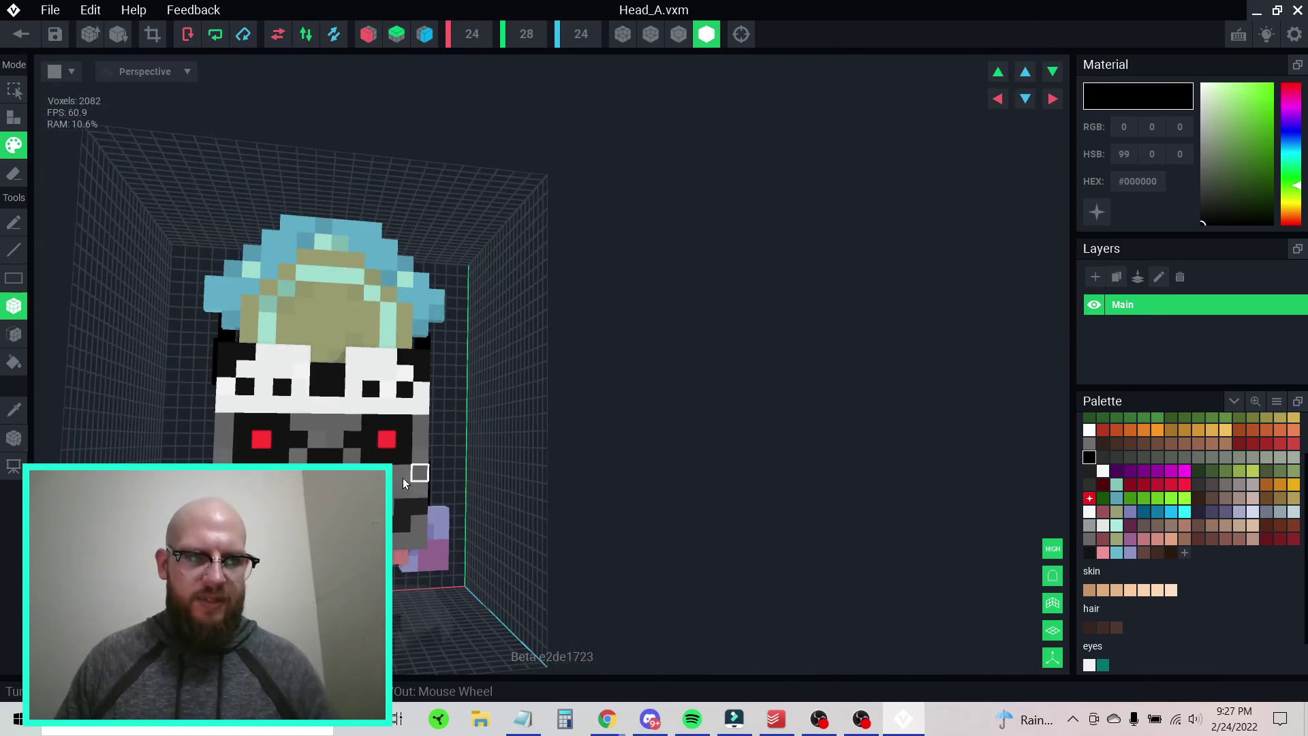
middle_click_drag(197, 525, 407, 472)
scroll(603, 496, "up", 3)
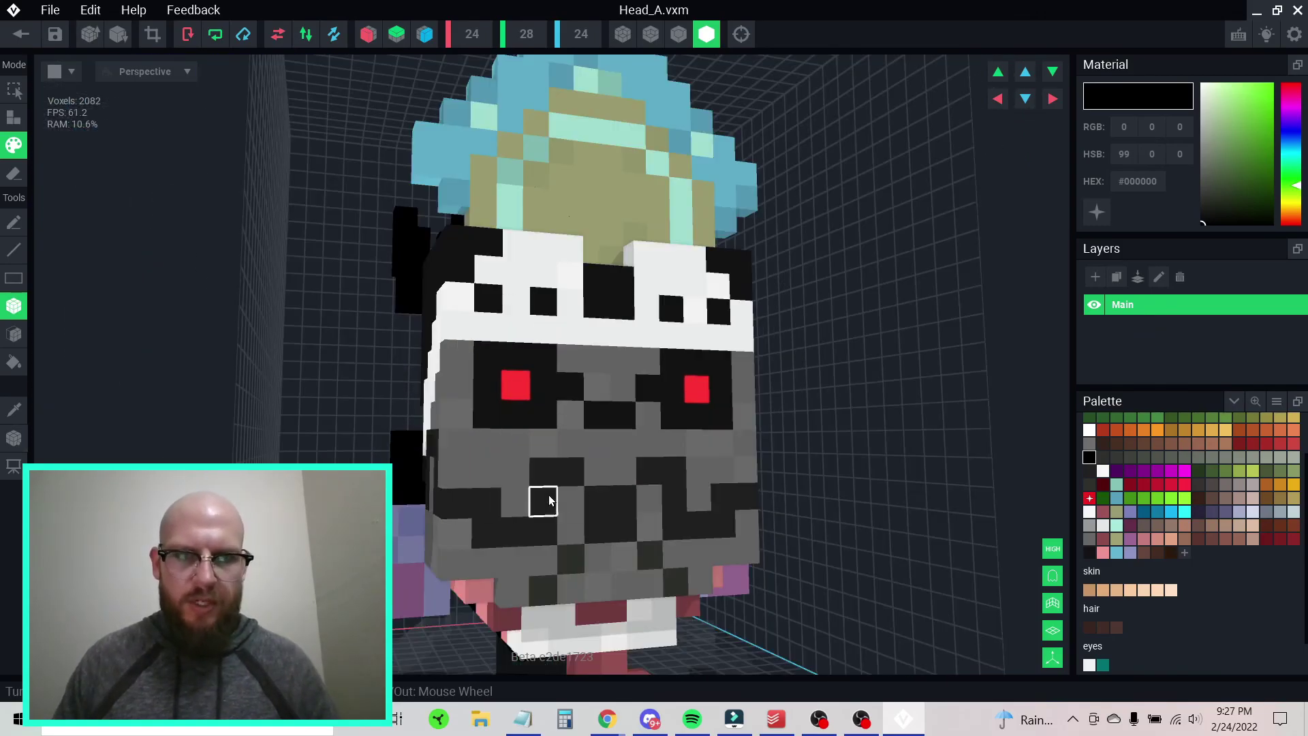
scroll(549, 494, "up", 1)
scroll(549, 499, "down", 1)
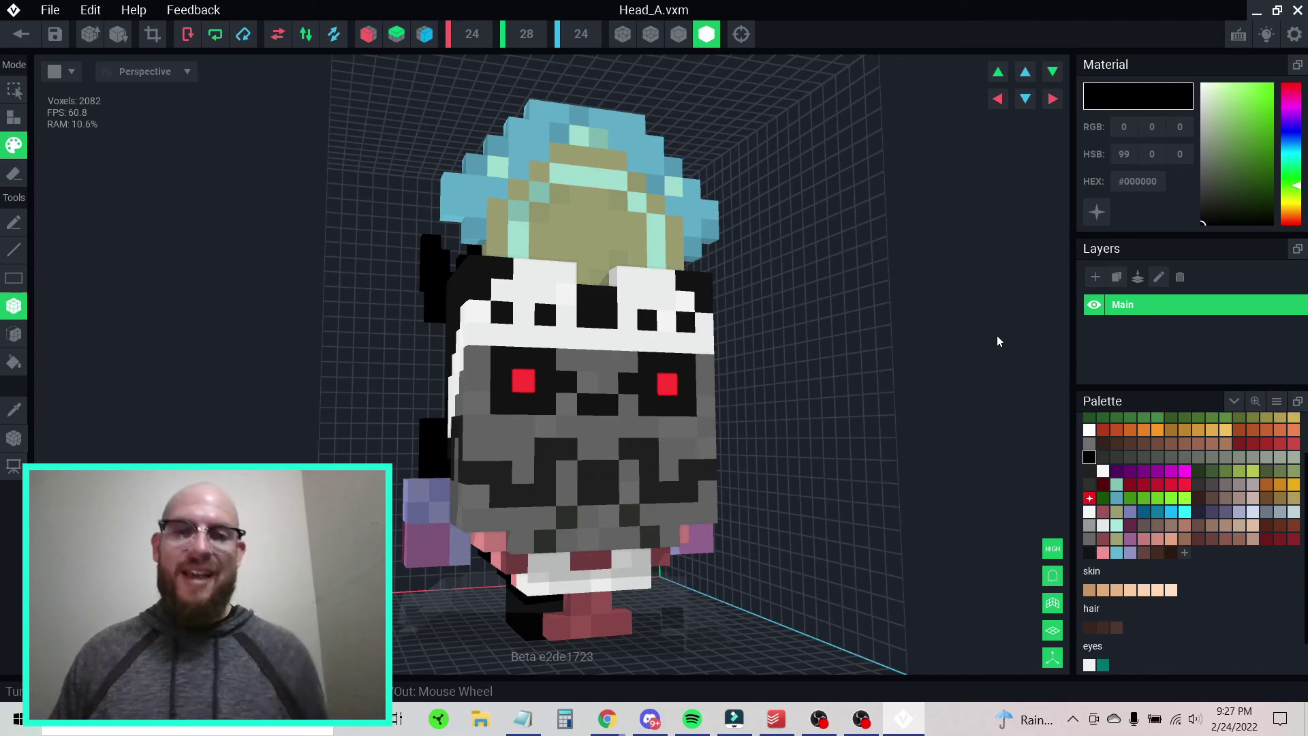
left_click_drag(1307, 149, 1292, 66)
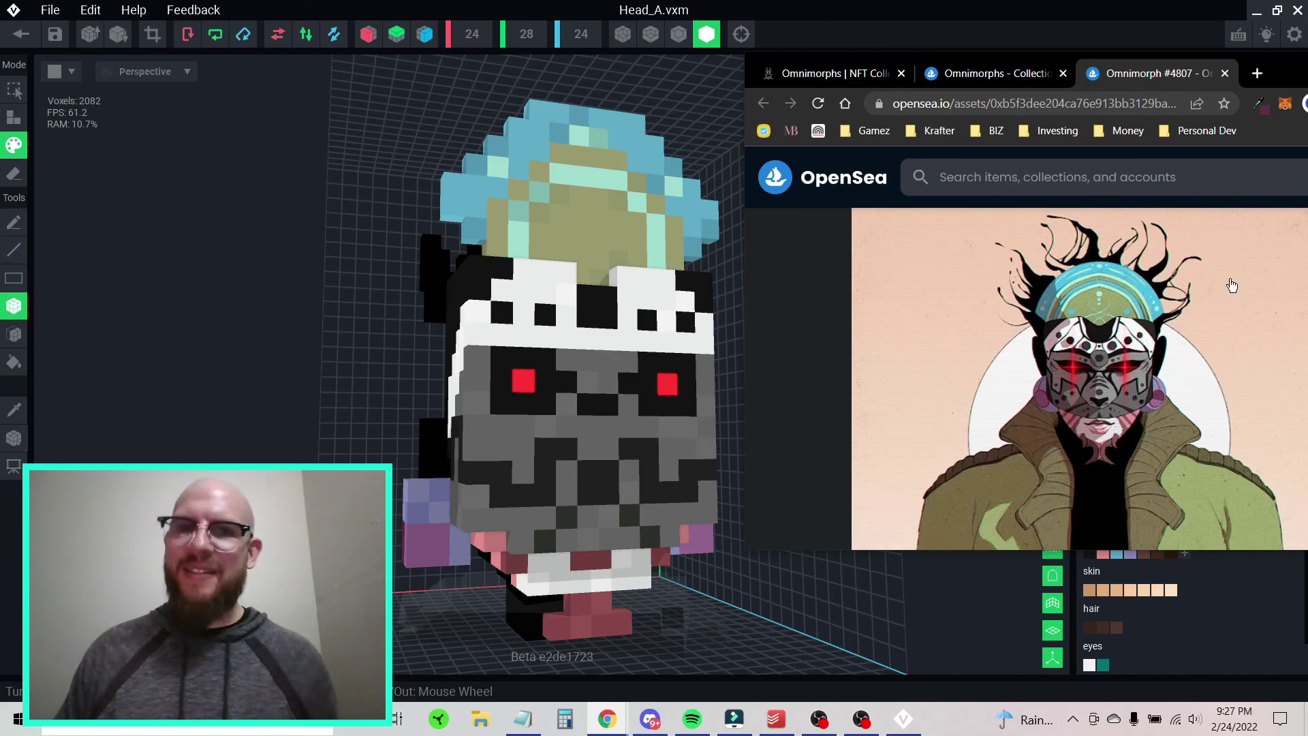
left_click_drag(1292, 78, 1307, 78)
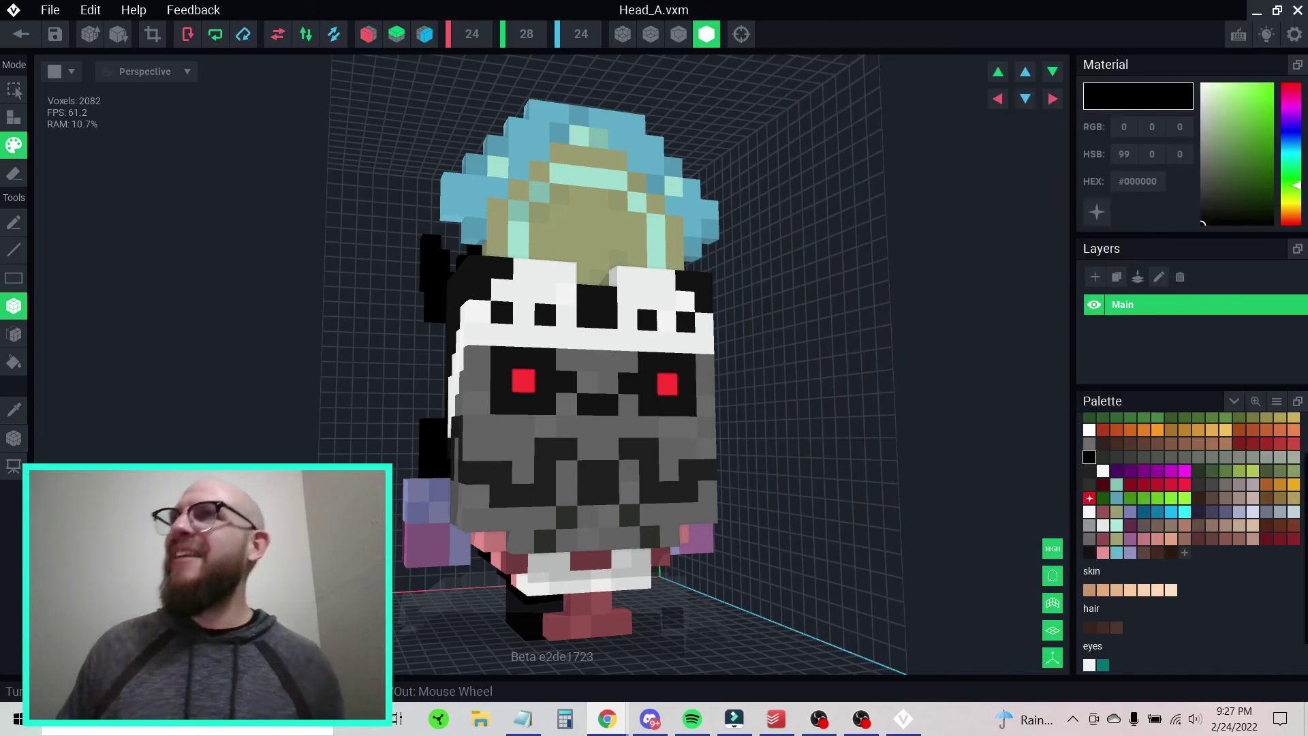